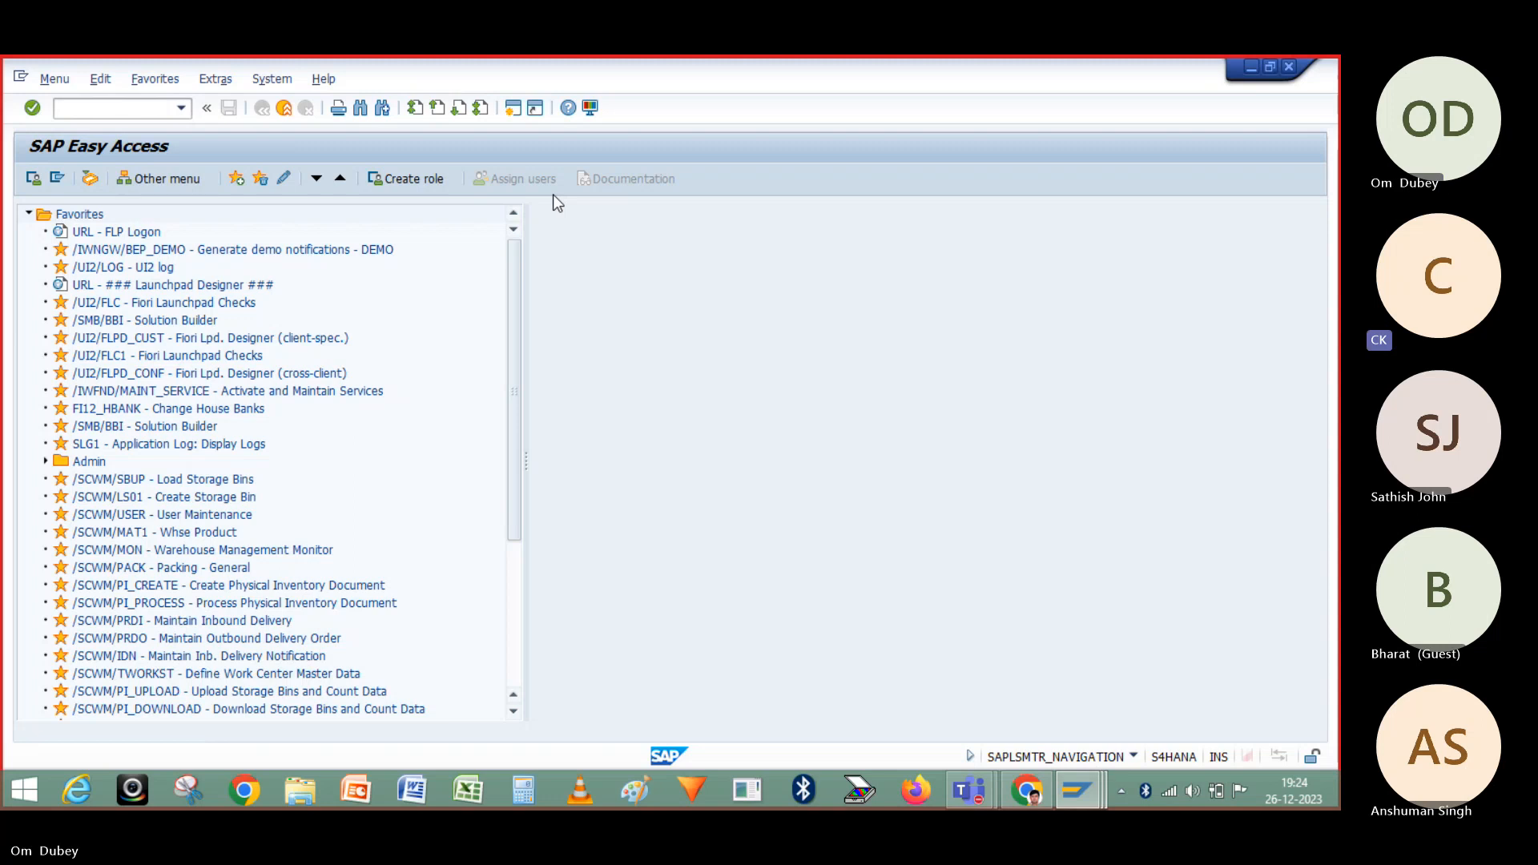
# Open the General Table Display transaction SE16N and load table T320
pyautogui.write('se16n')
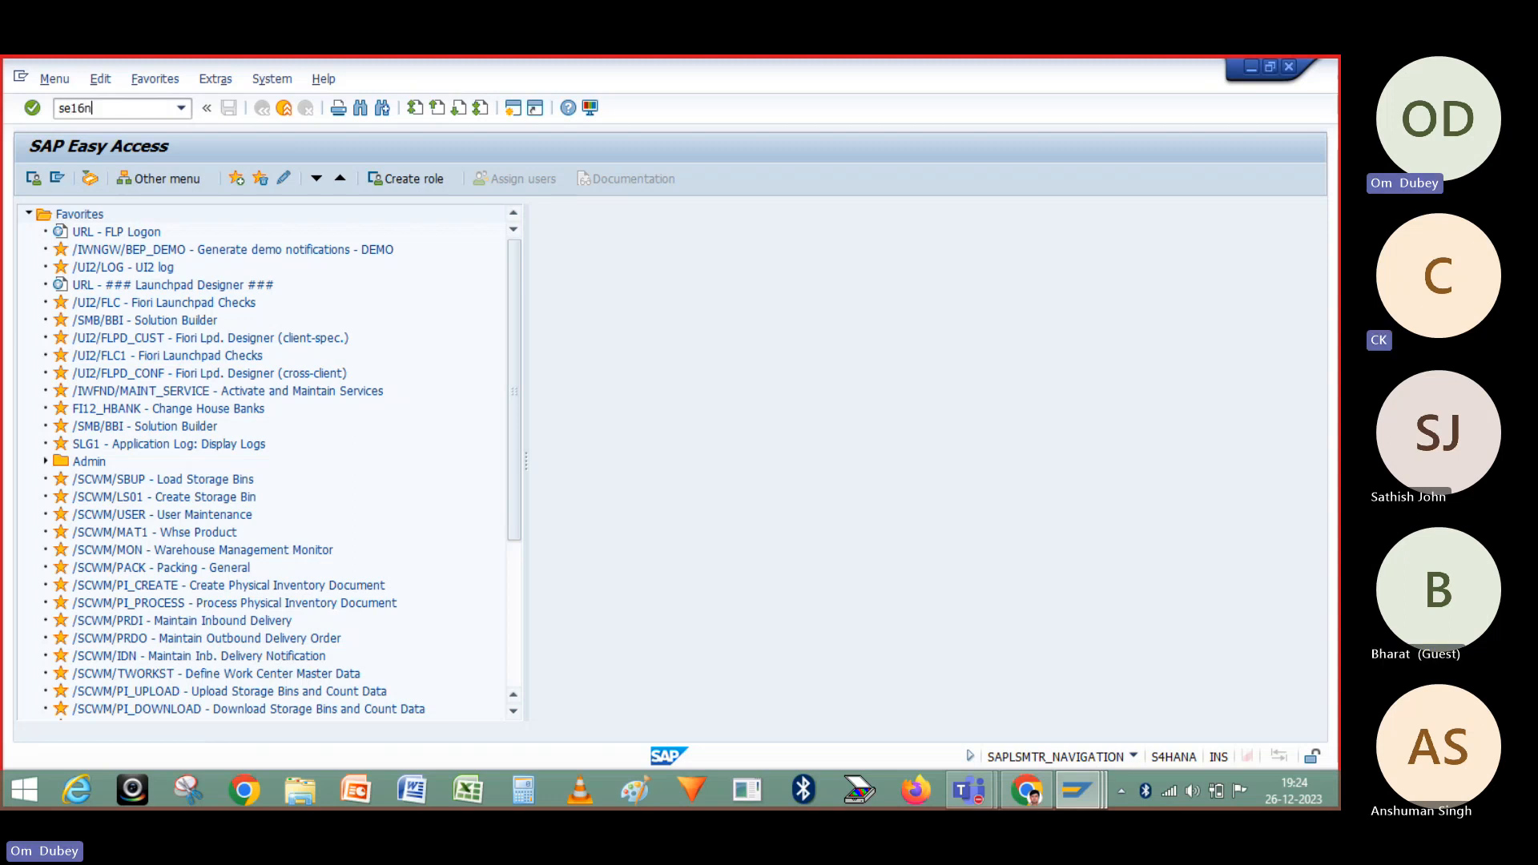
pyautogui.press('Return')
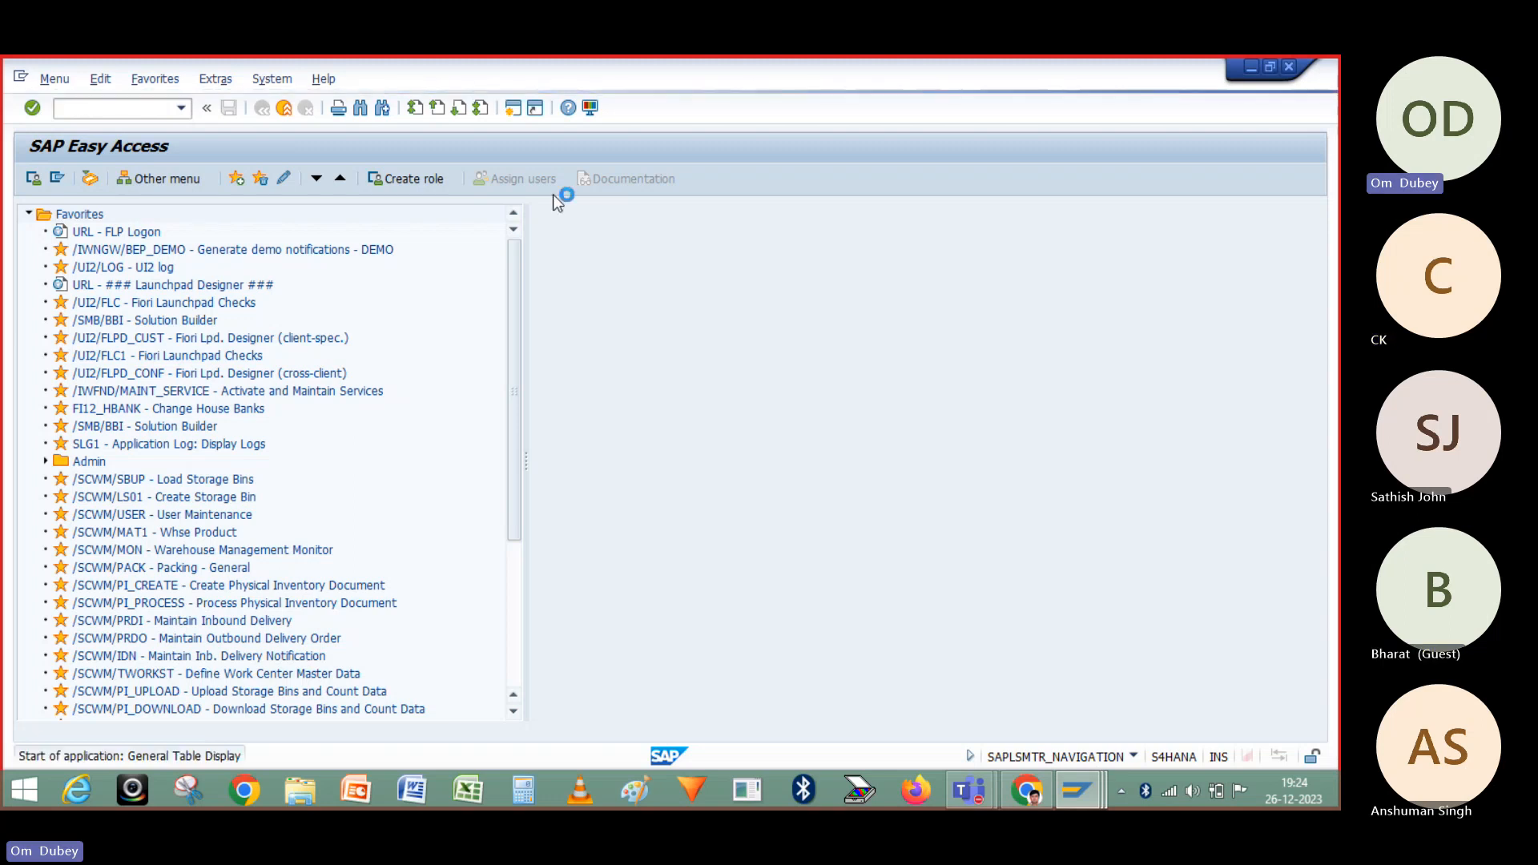
pyautogui.write('t')
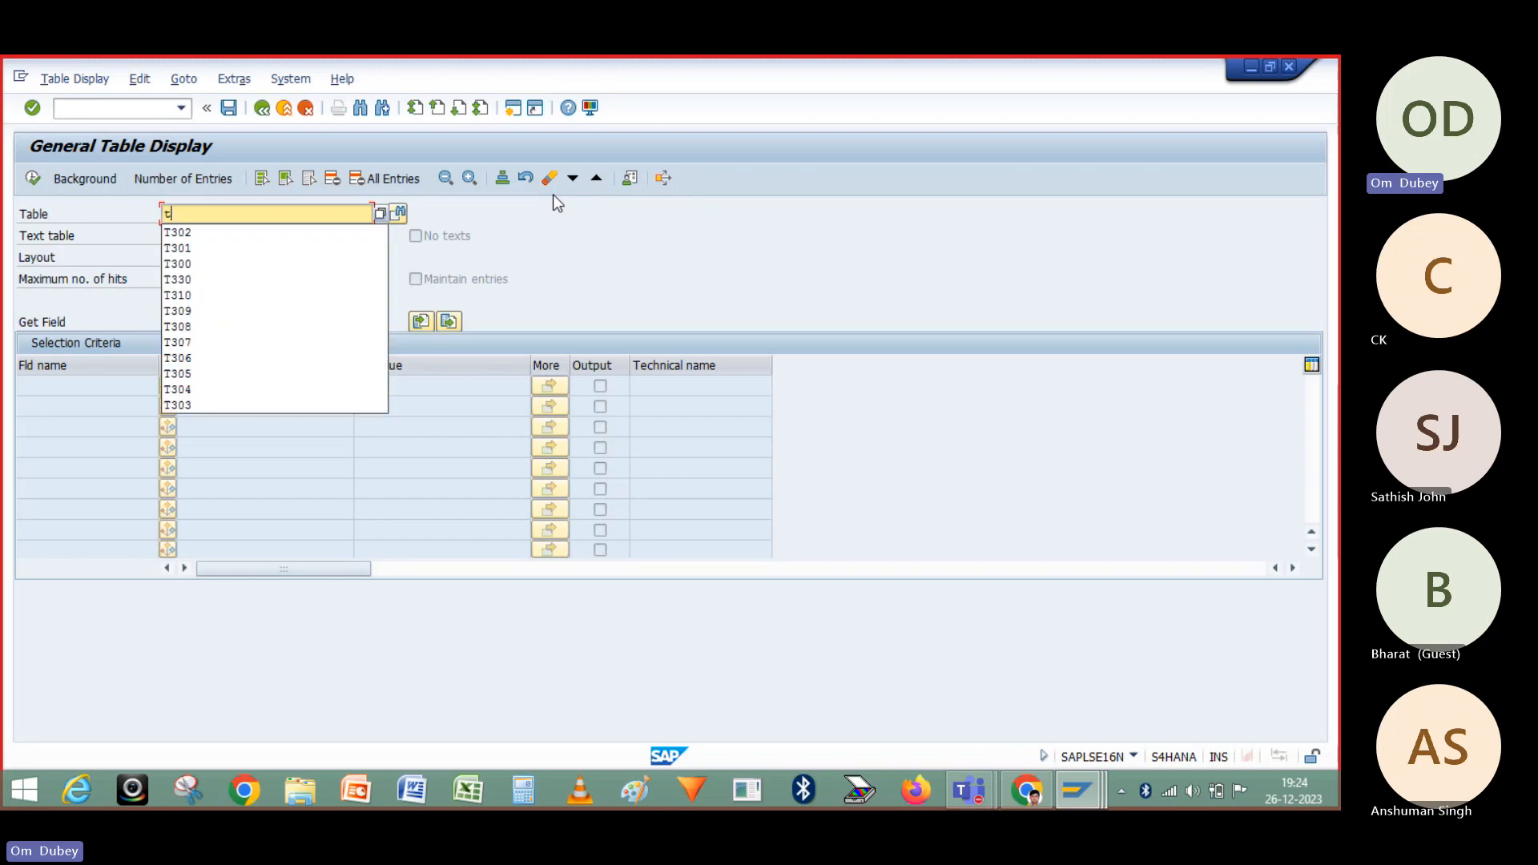
pyautogui.write('320')
pyautogui.press('Return')
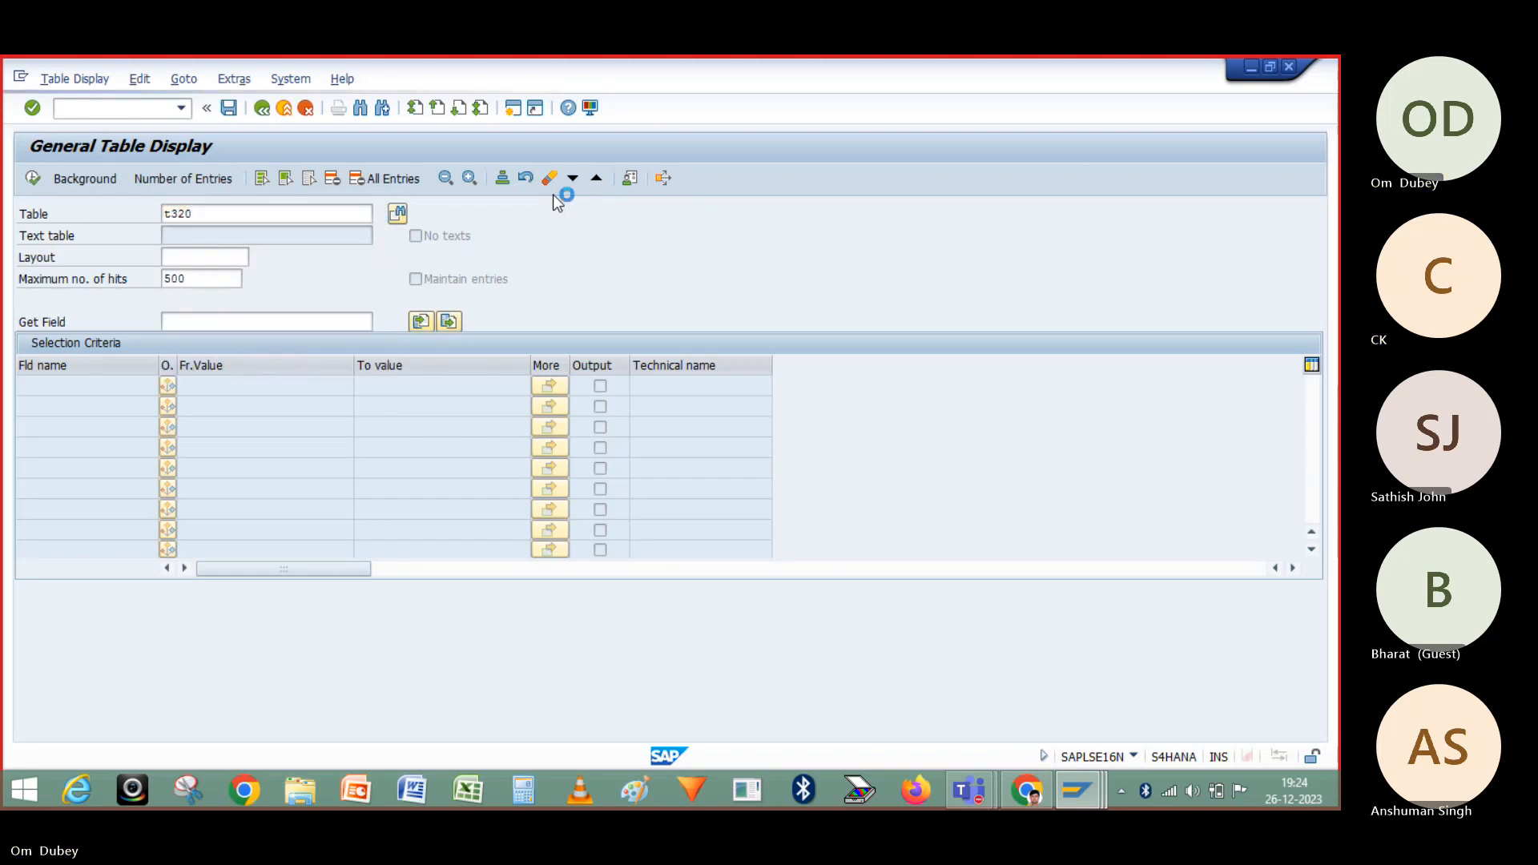
pyautogui.click(218, 442)
# Copy the storage location codes FG01, RM01, S001 and S002 from plant 1710's storage location overview
pyautogui.hotkey('alt', 'Tab')
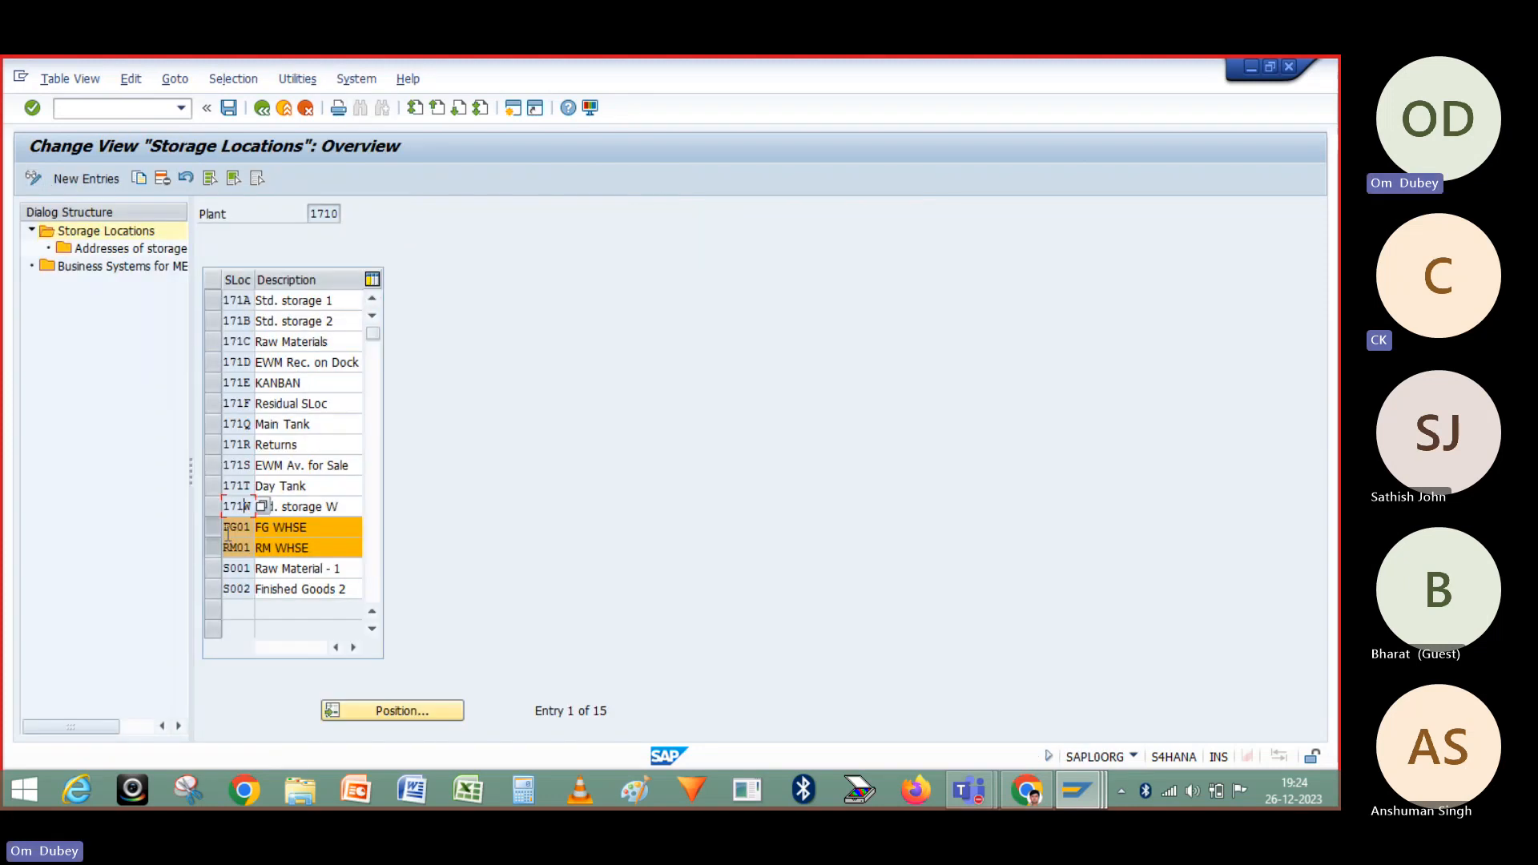
pyautogui.click(226, 529)
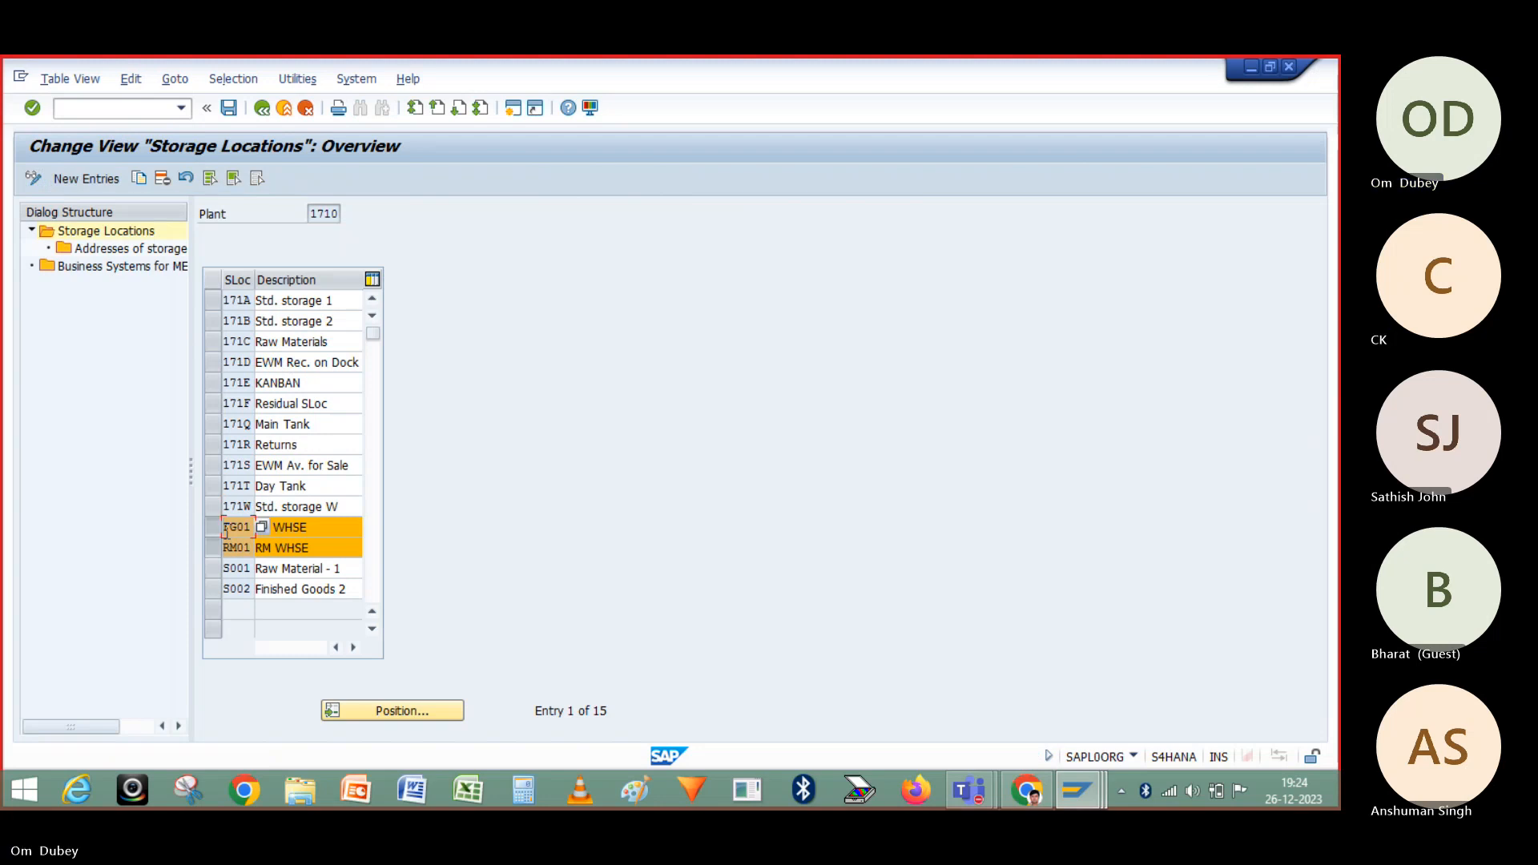
pyautogui.hotkey('alt', 'Tab')
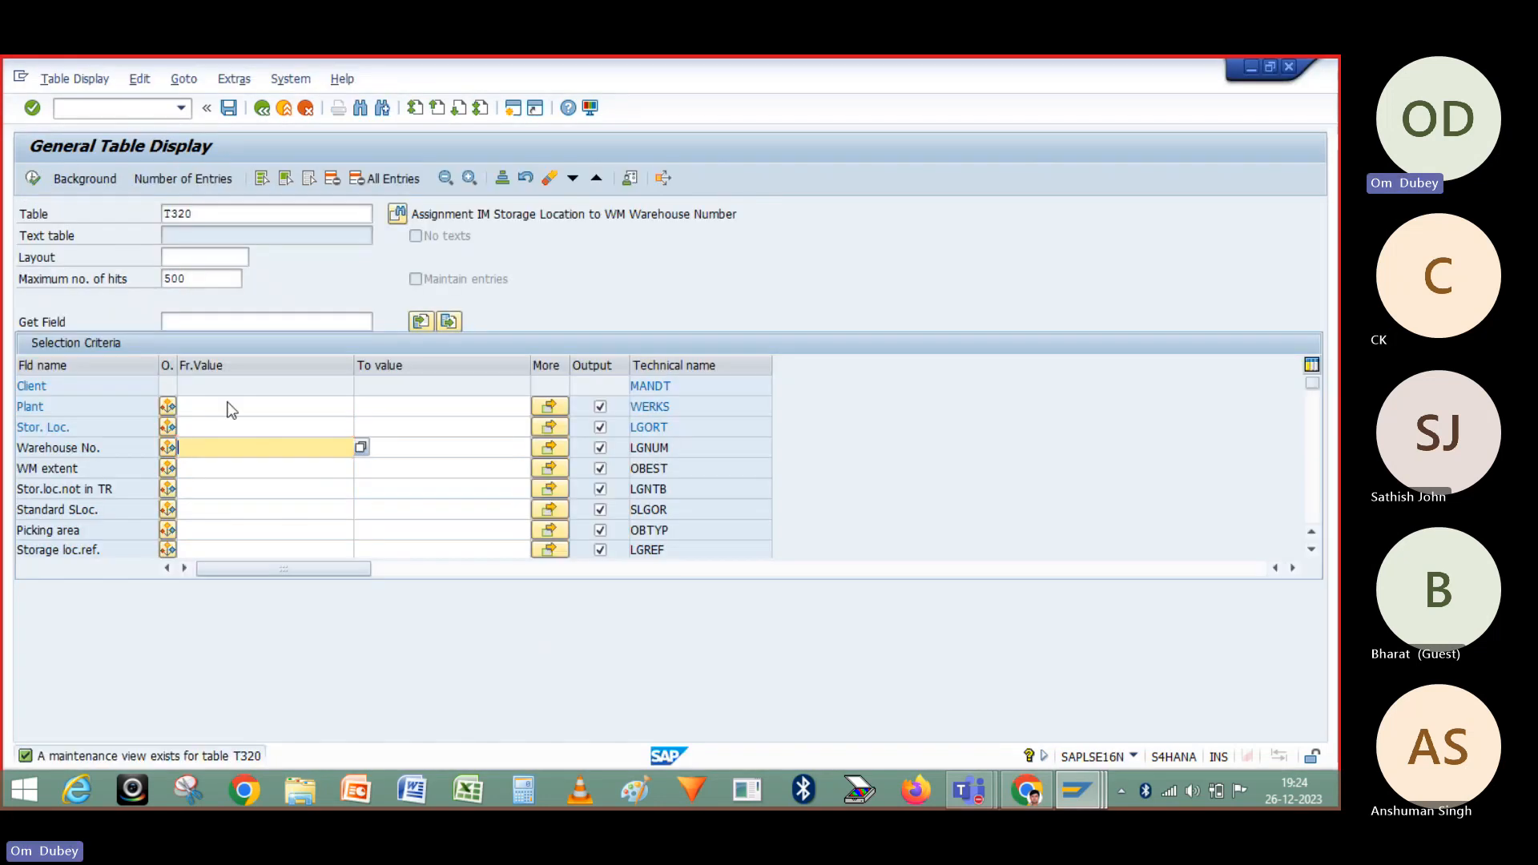
pyautogui.hotkey('alt', 'Tab')
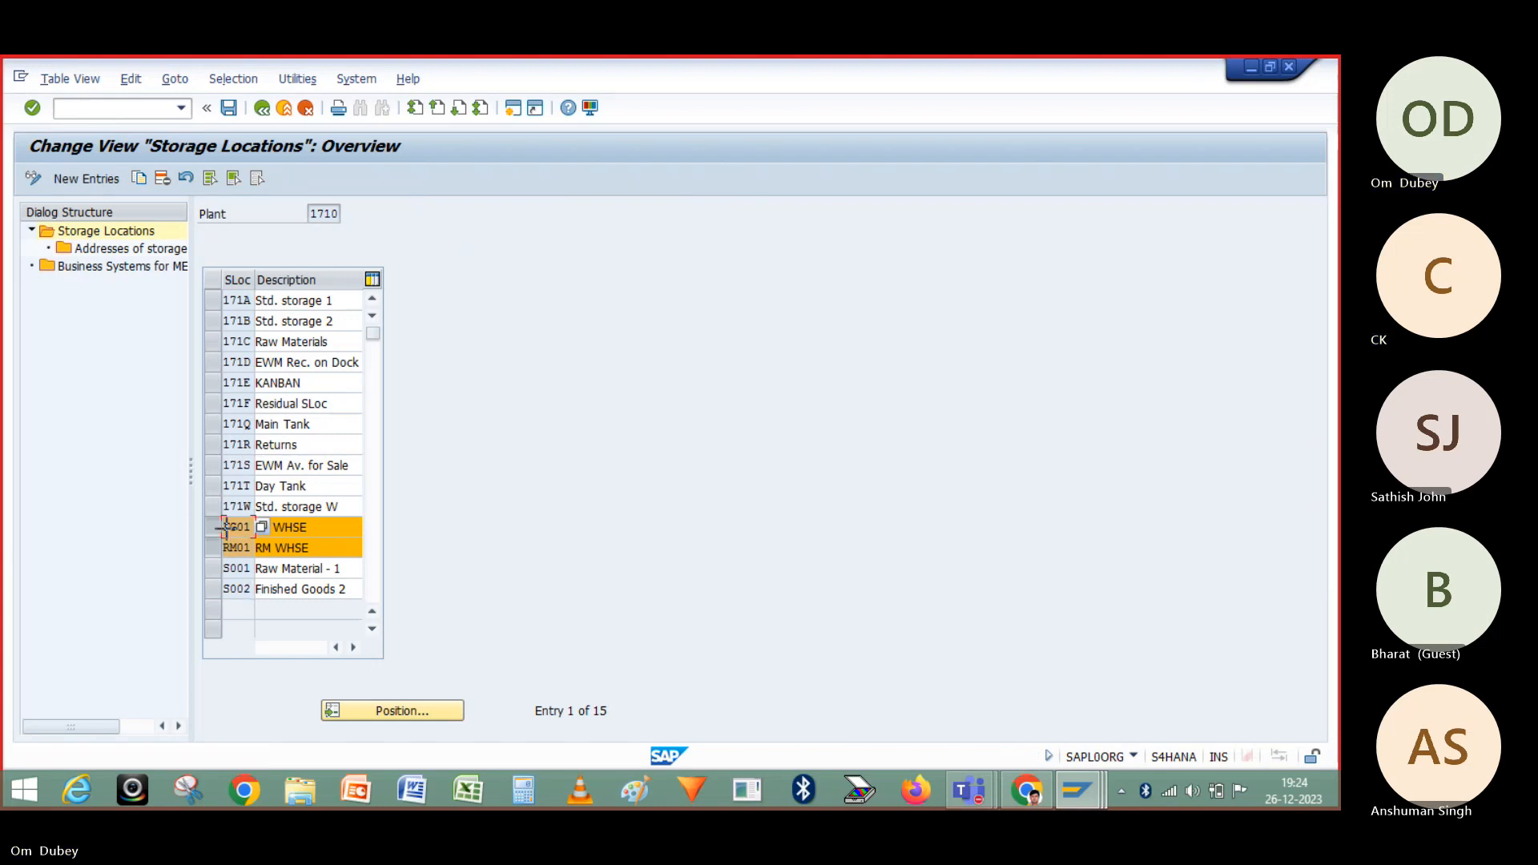
pyautogui.moveTo(224, 522); pyautogui.dragTo(259, 589)
pyautogui.hotkey('ctrl', 'c')
pyautogui.hotkey('alt', 'Tab')
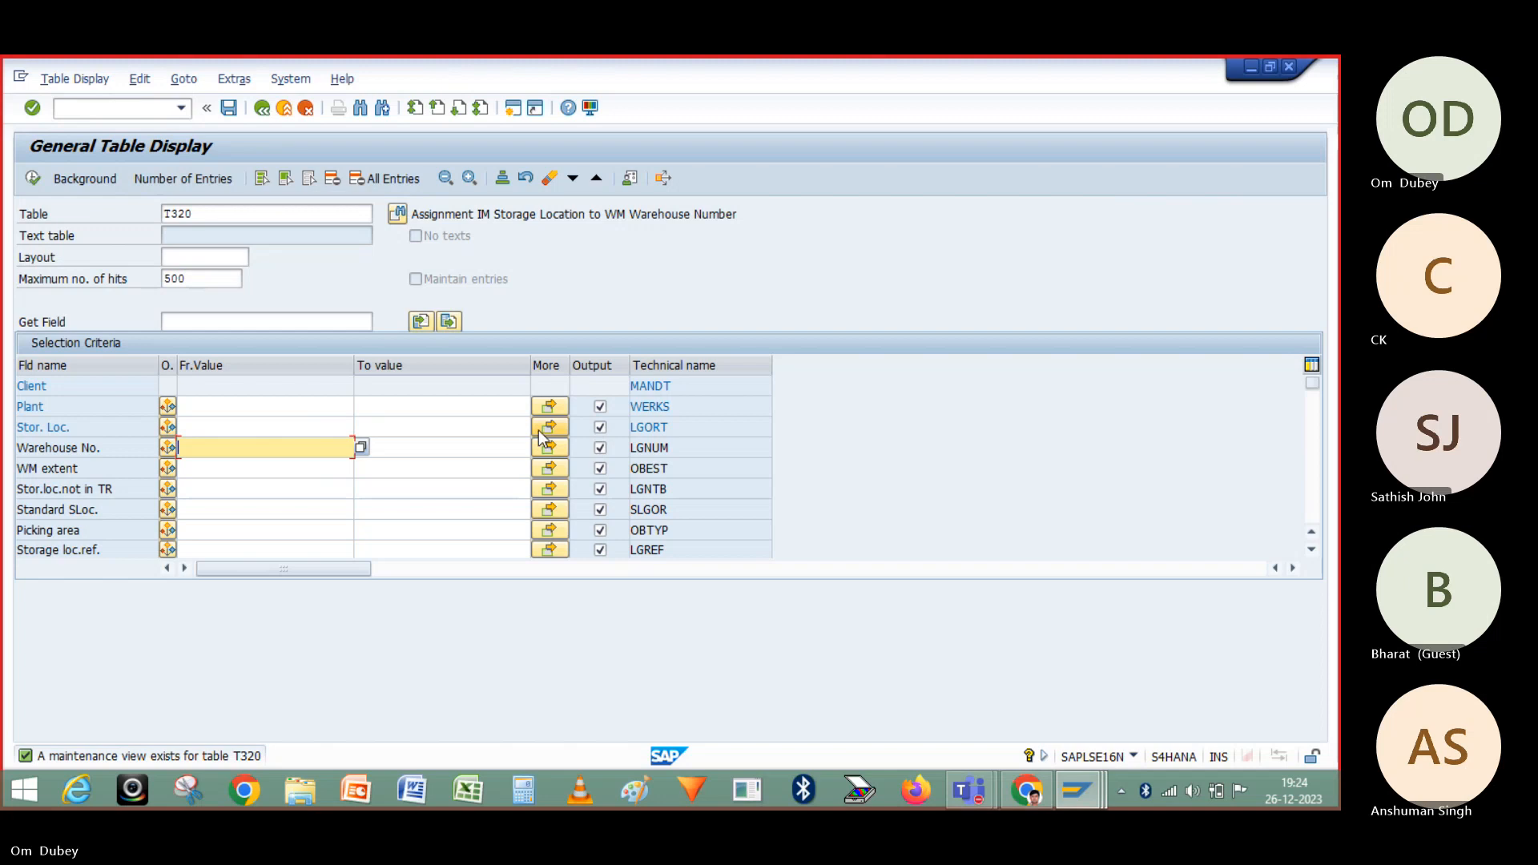
# Paste the copied codes as multiple Stor. Loc. selection values for table T320 and run the table display
pyautogui.click(538, 430)
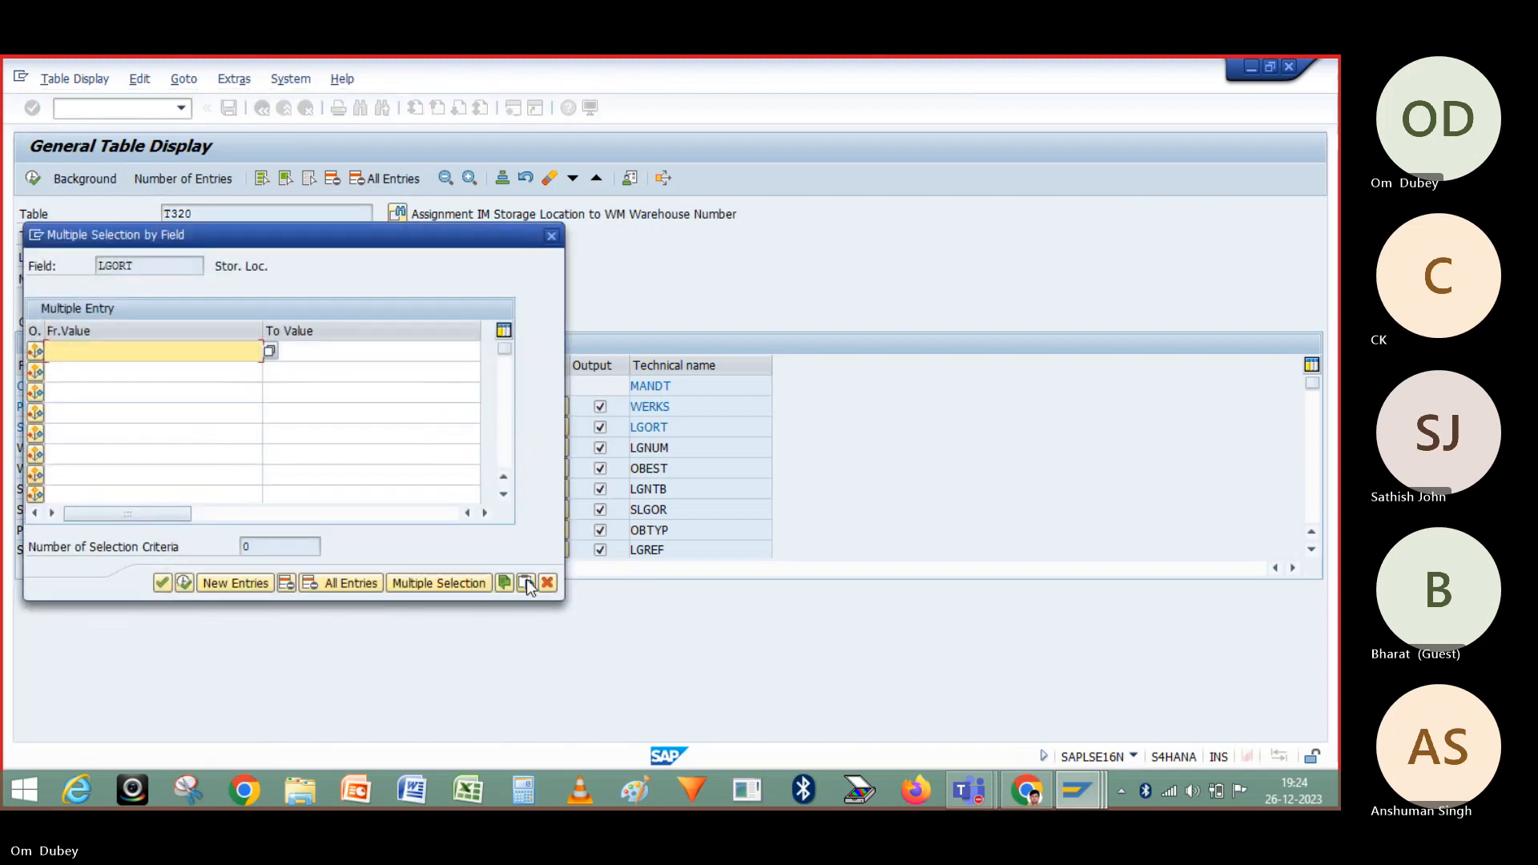
pyautogui.click(526, 579)
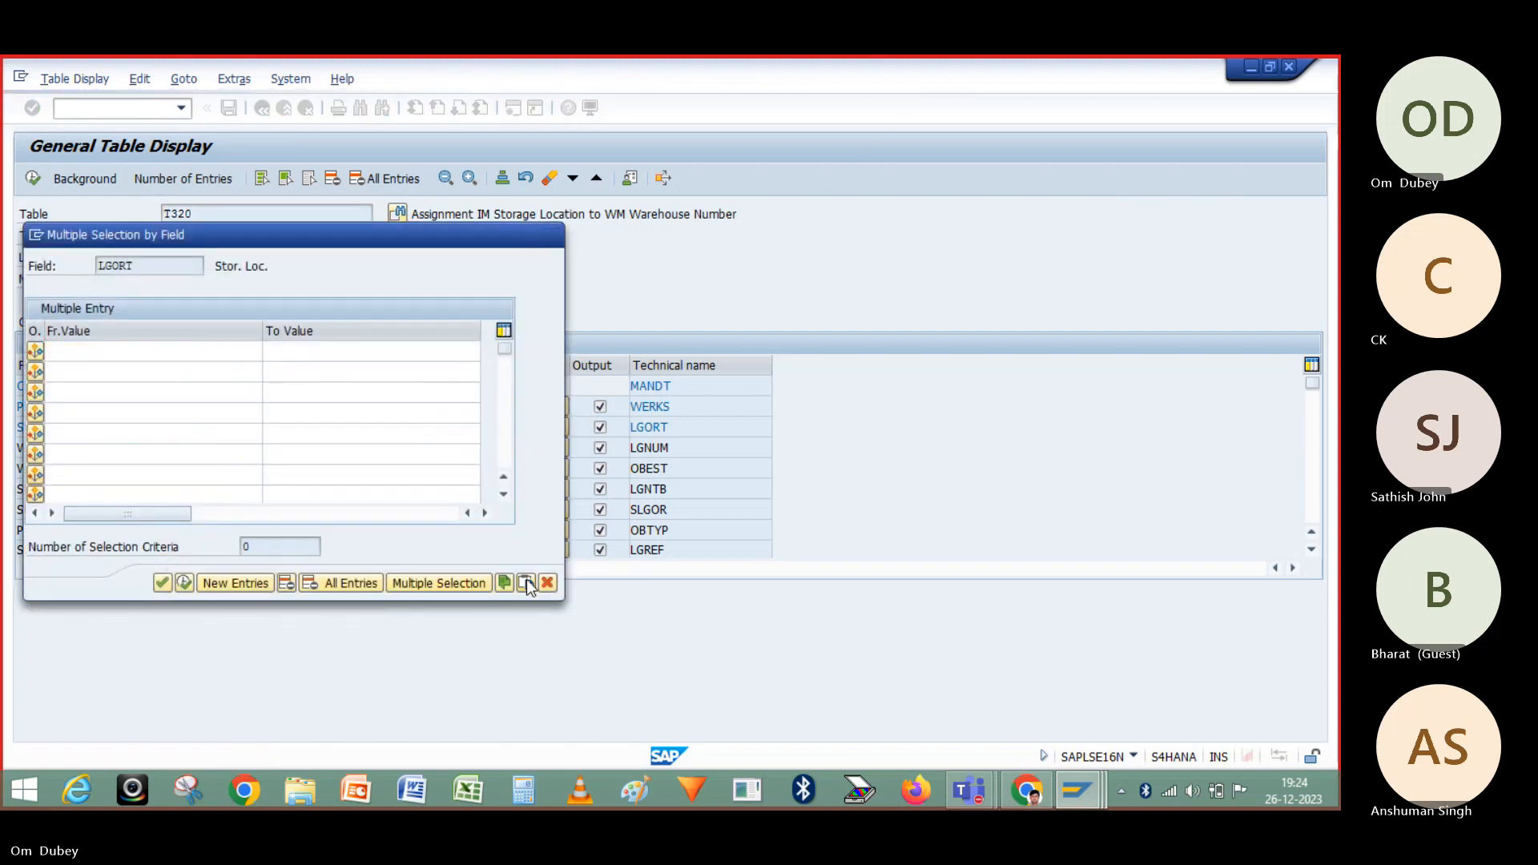
pyautogui.click(186, 581)
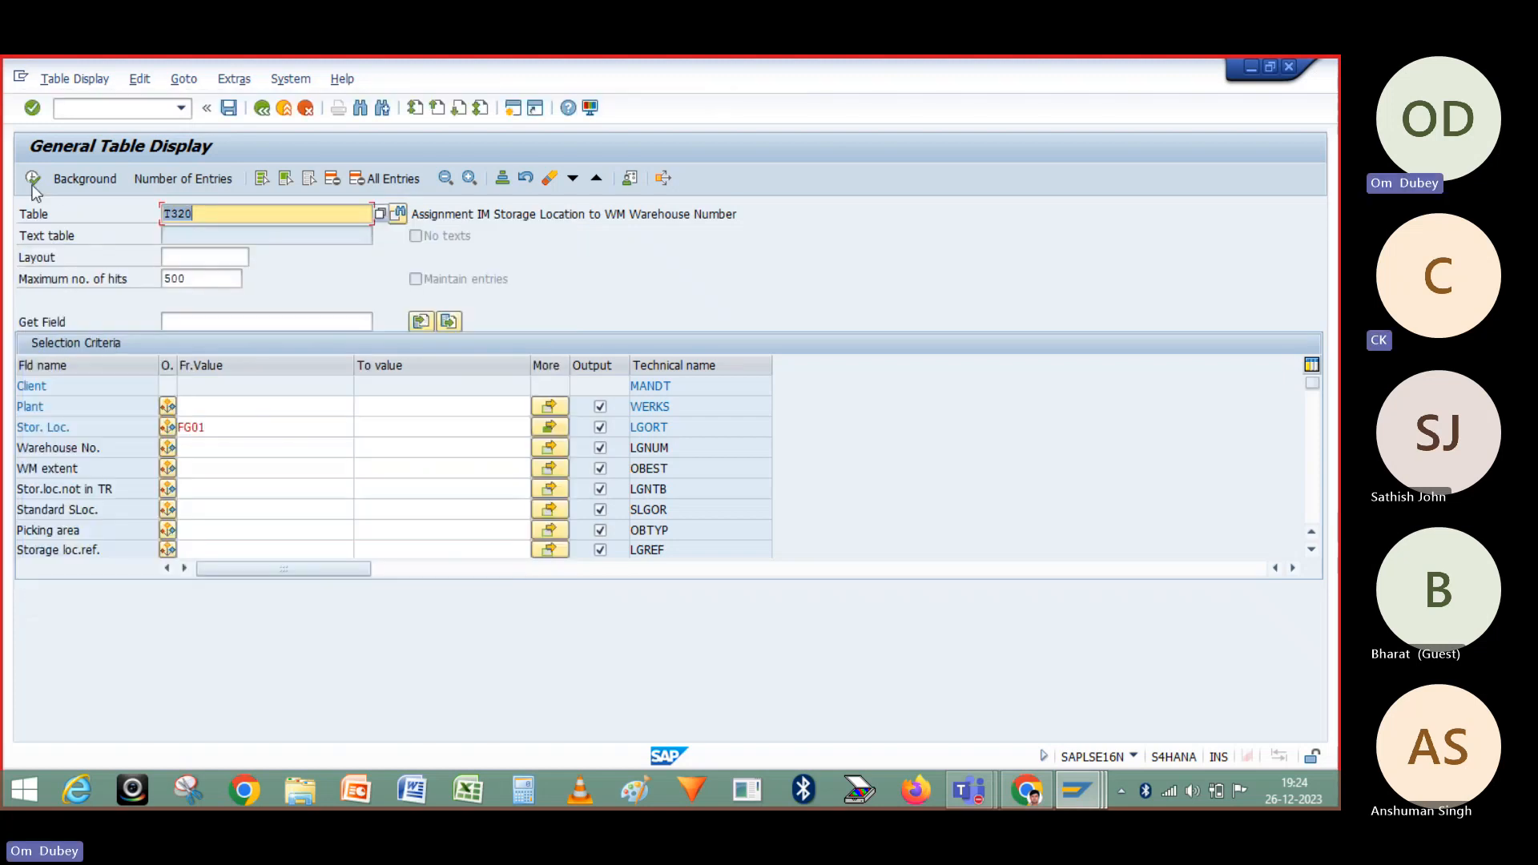
pyautogui.click(30, 182)
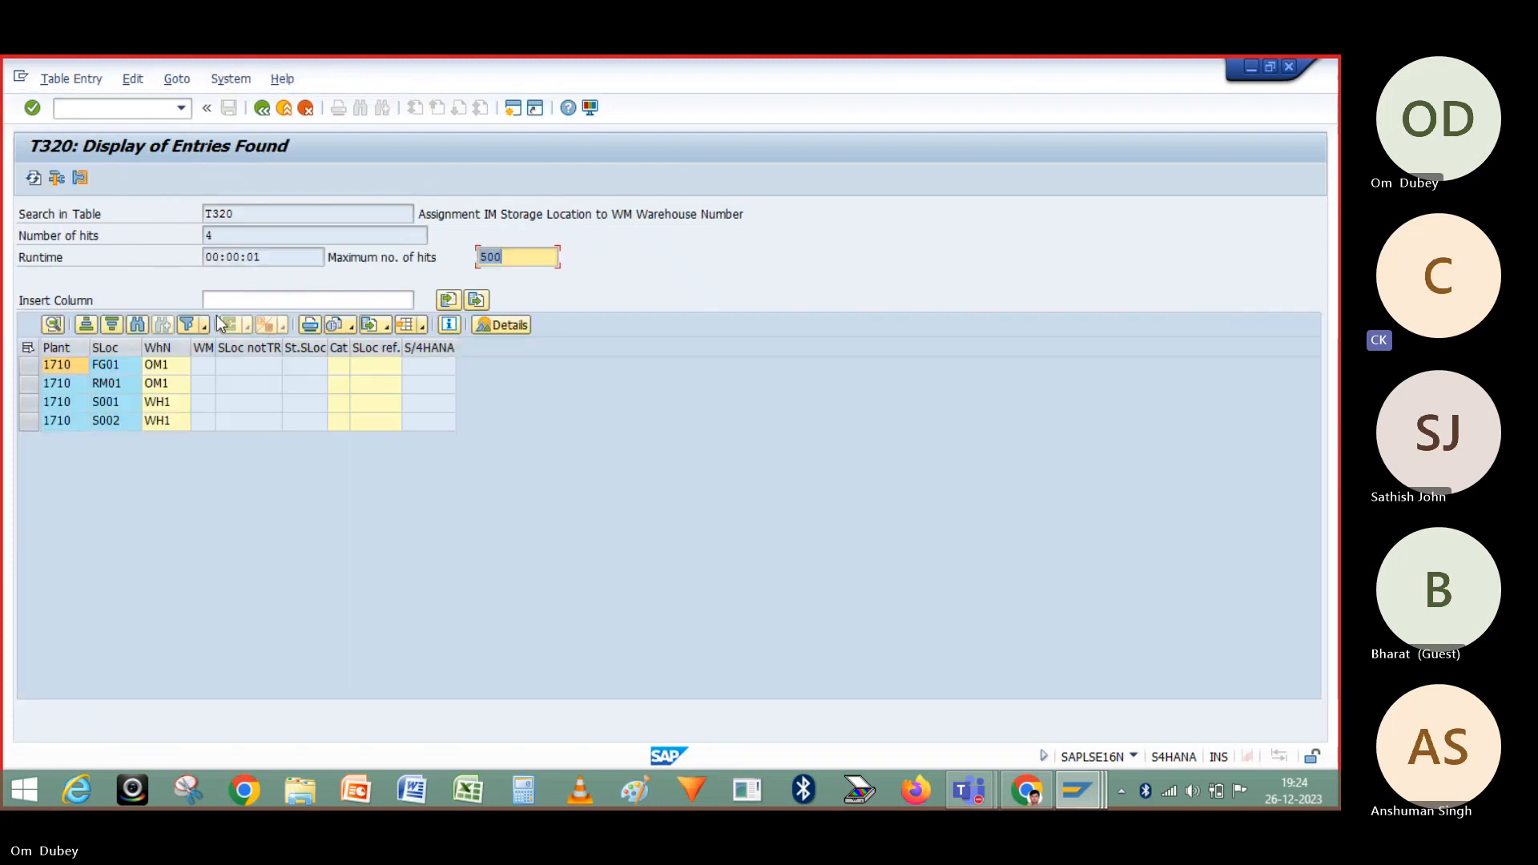
# Examine which warehouse number each plant 1710 storage location (FG01, RM01, S001, S002) is assigned to
pyautogui.click(167, 364)
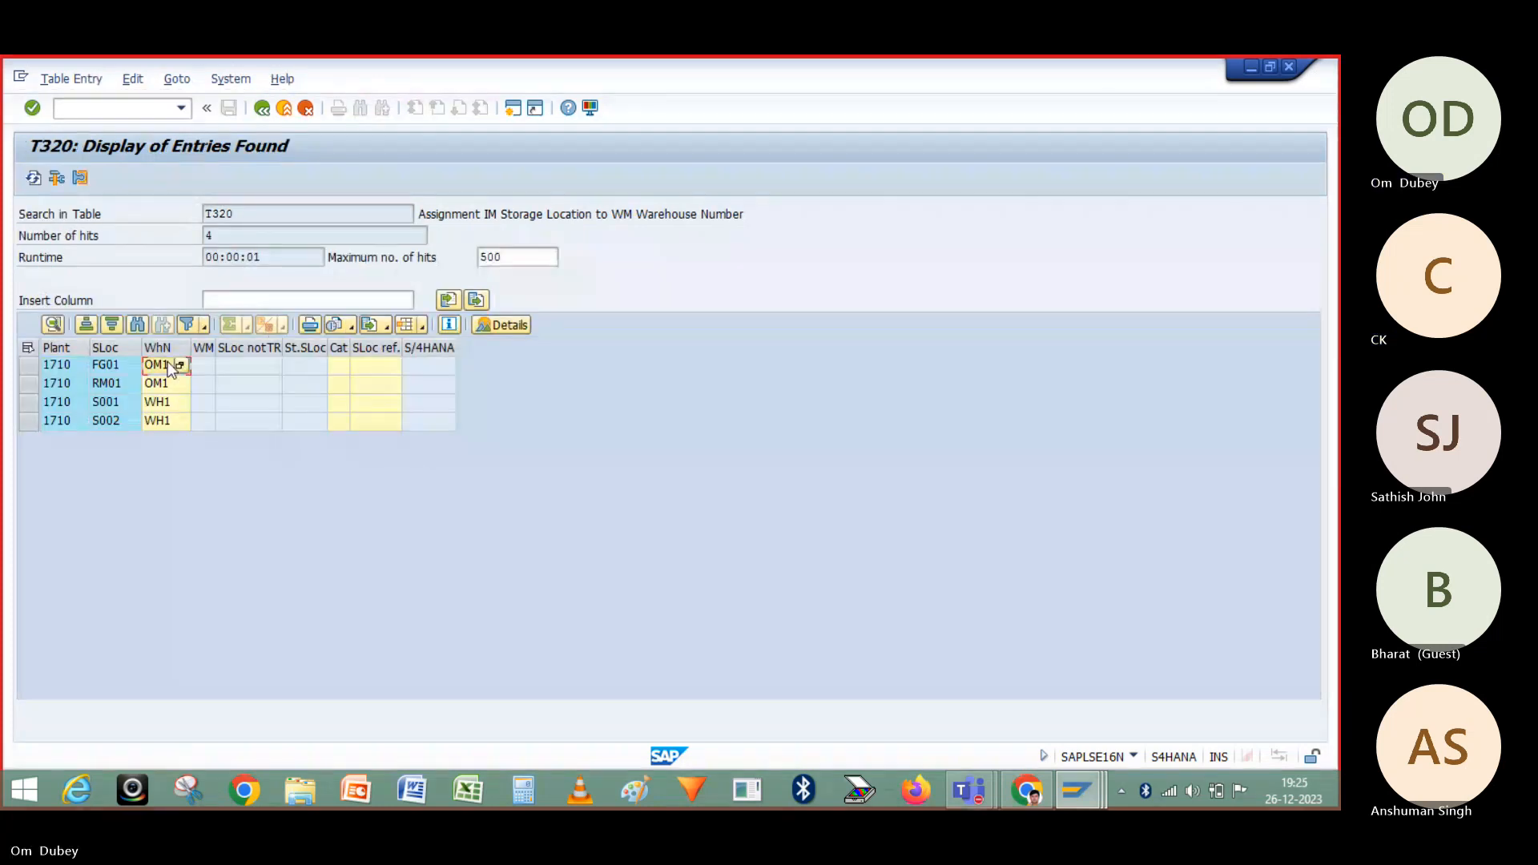
pyautogui.click(64, 374)
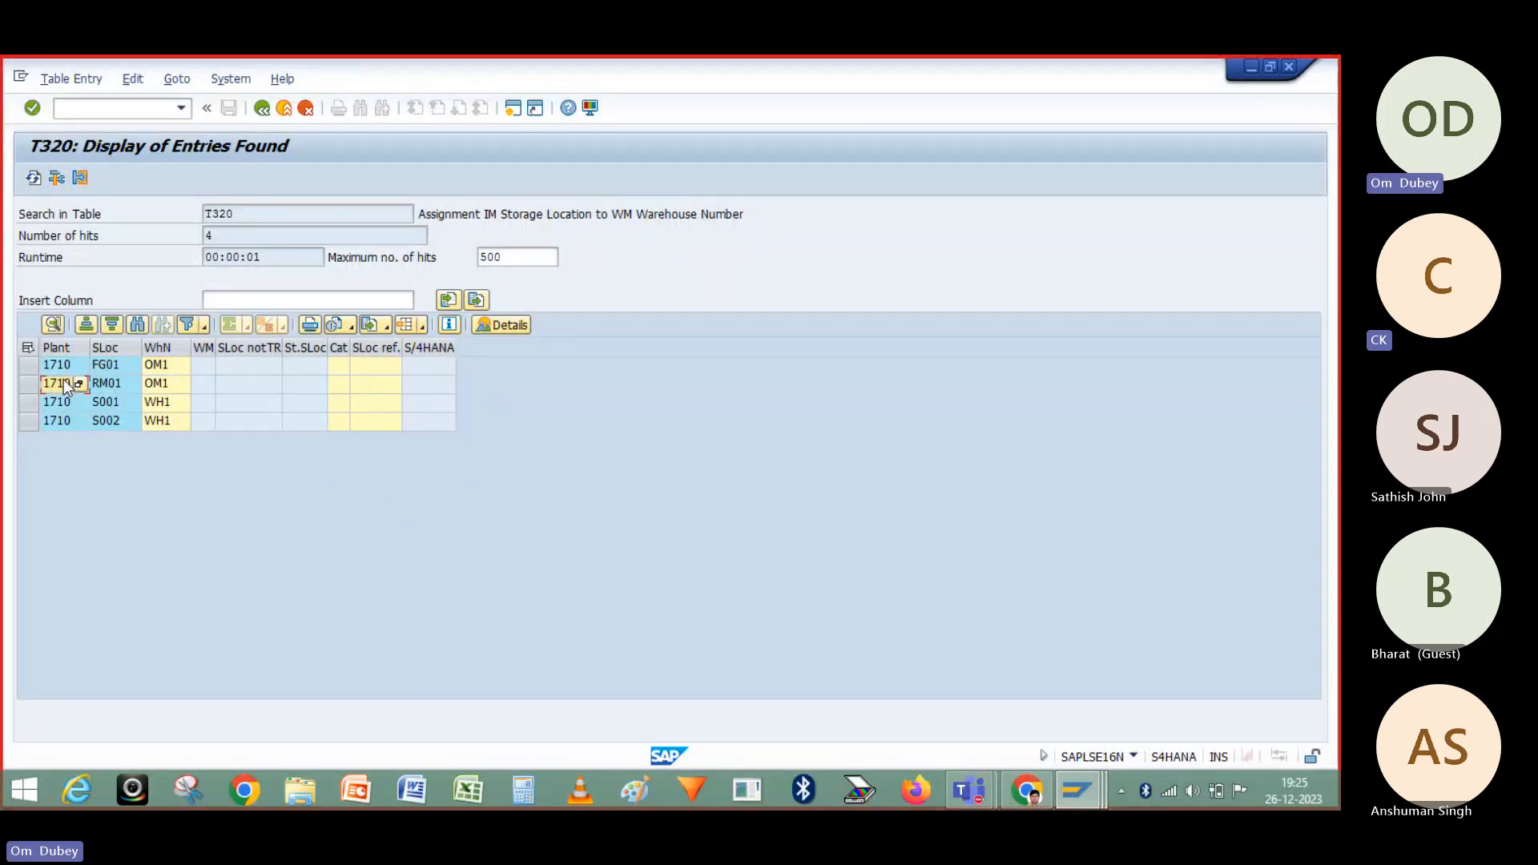
pyautogui.click(111, 369)
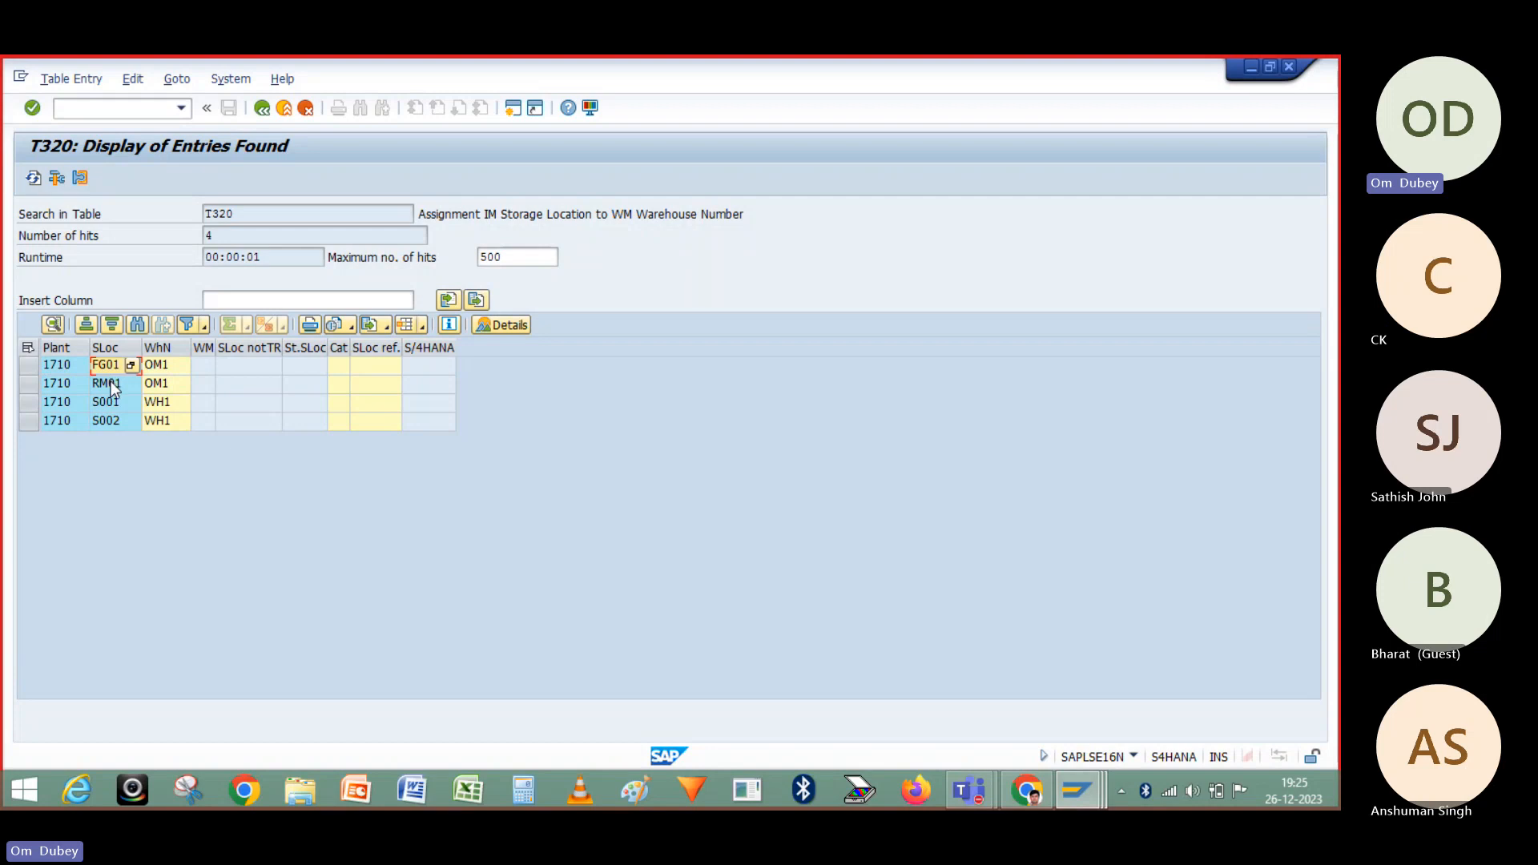
pyautogui.click(111, 387)
pyautogui.click(167, 368)
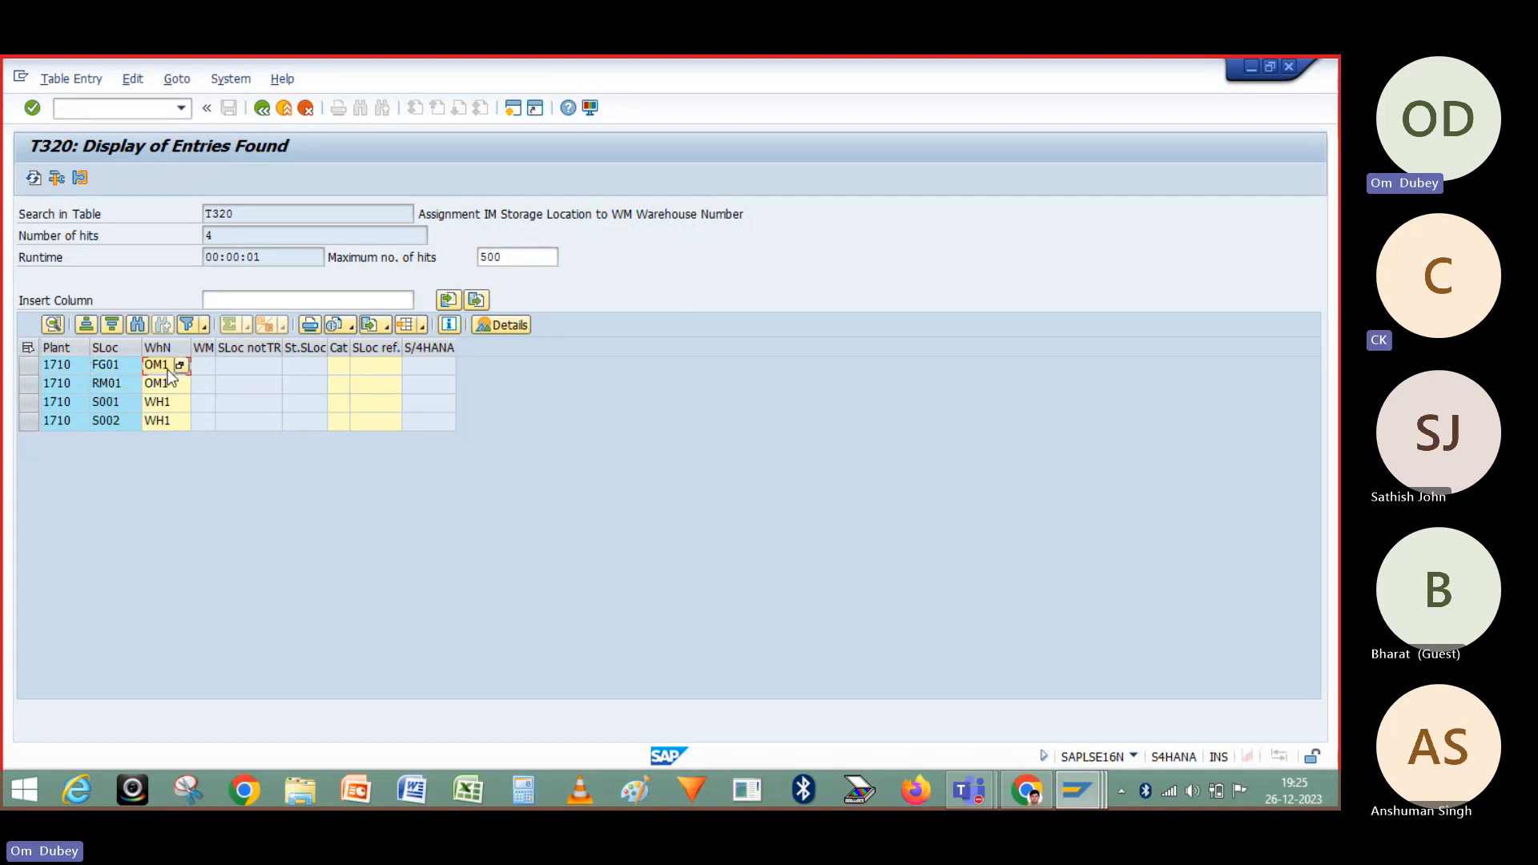
pyautogui.click(93, 407)
pyautogui.click(109, 419)
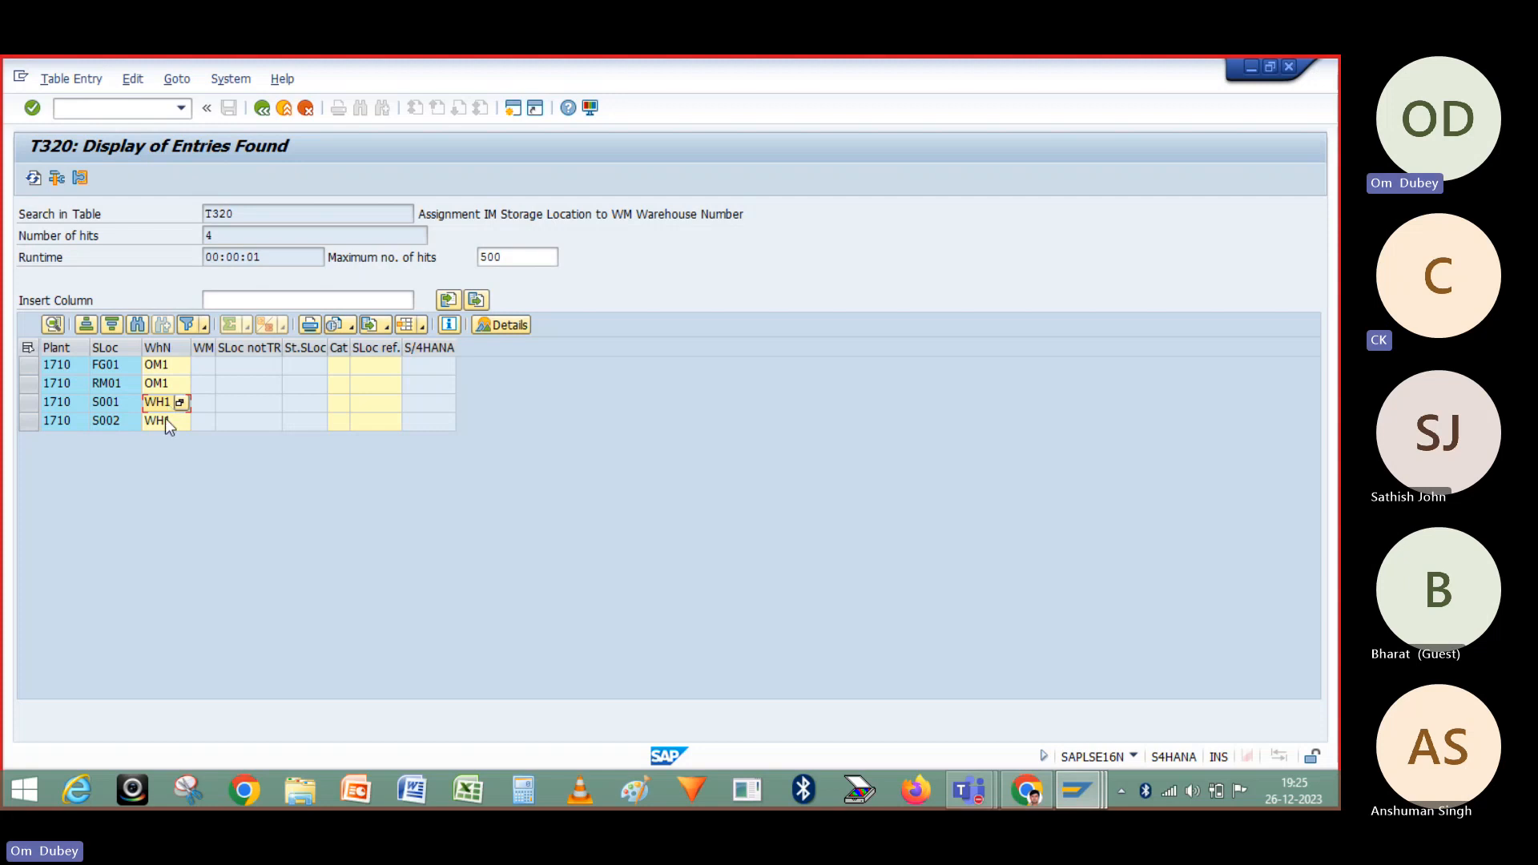
pyautogui.click(165, 403)
# Return to plant 1710's storage location overview and start new entries with the codes S003 and S004
pyautogui.click(512, 116)
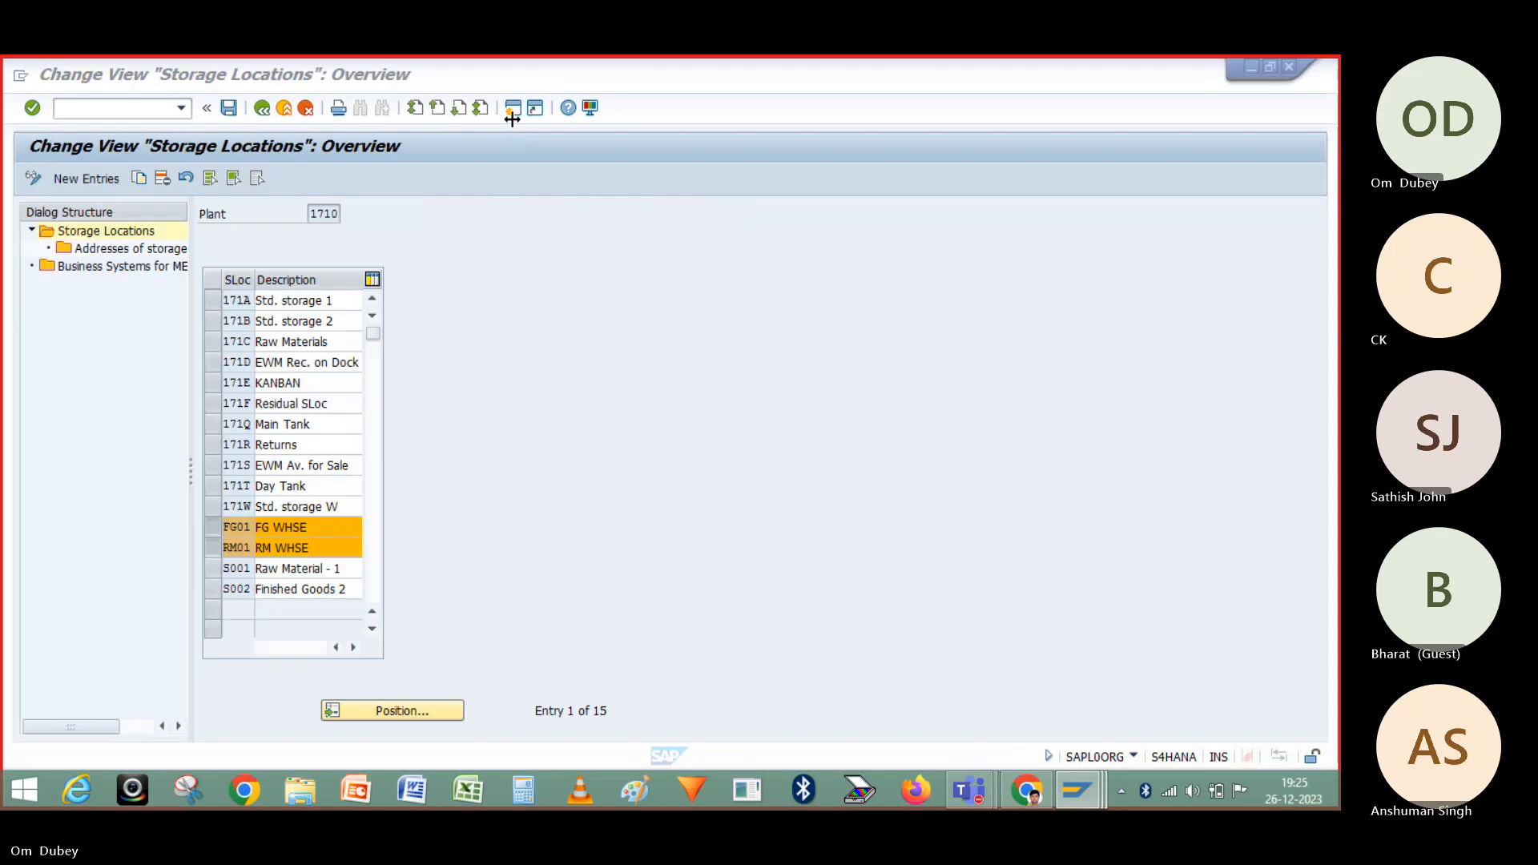
pyautogui.click(214, 528)
pyautogui.click(214, 548)
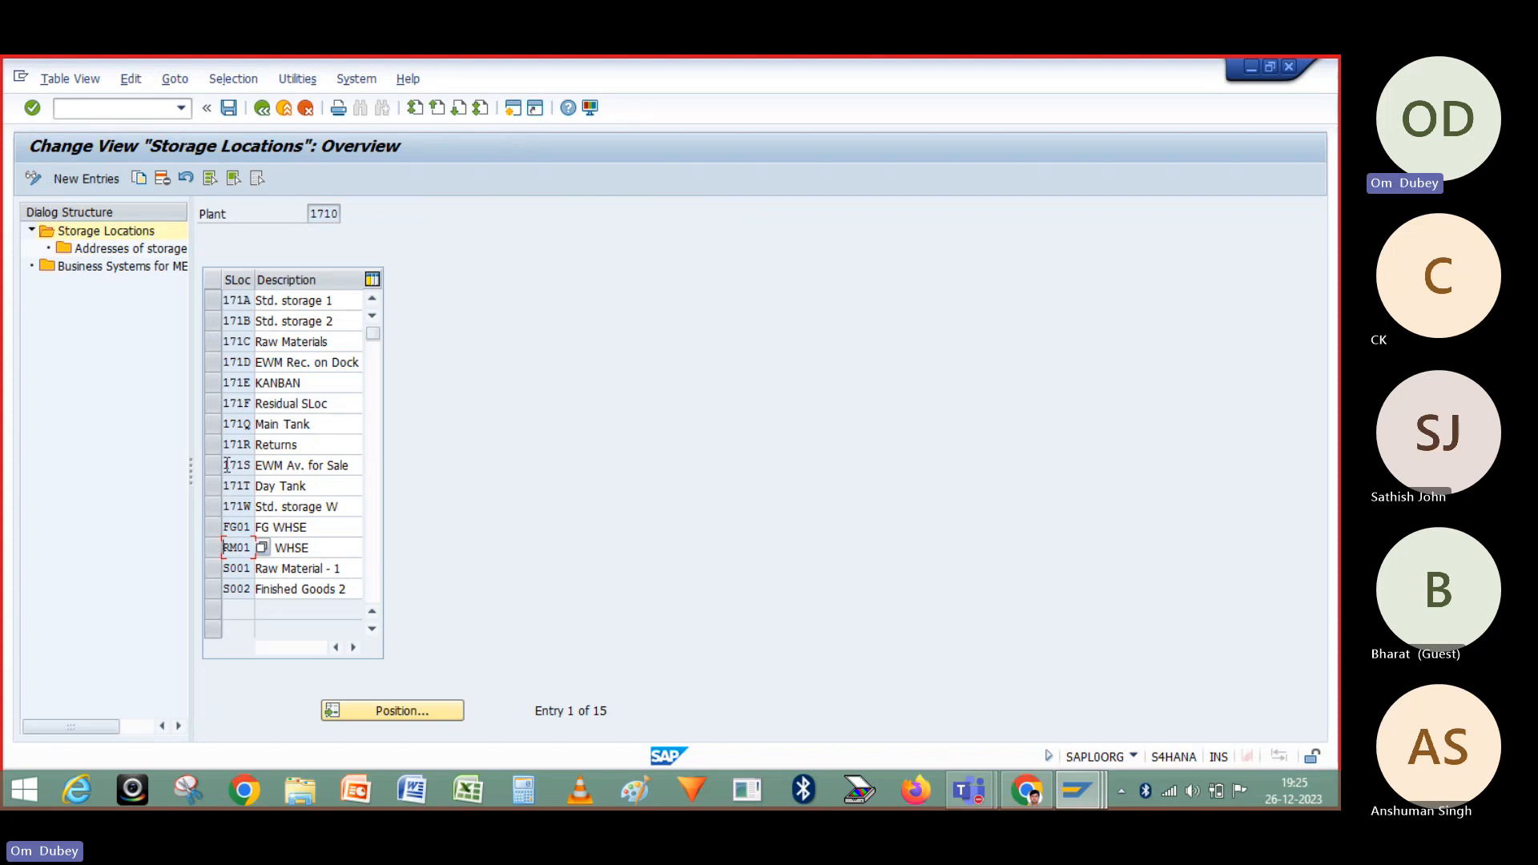
pyautogui.click(99, 183)
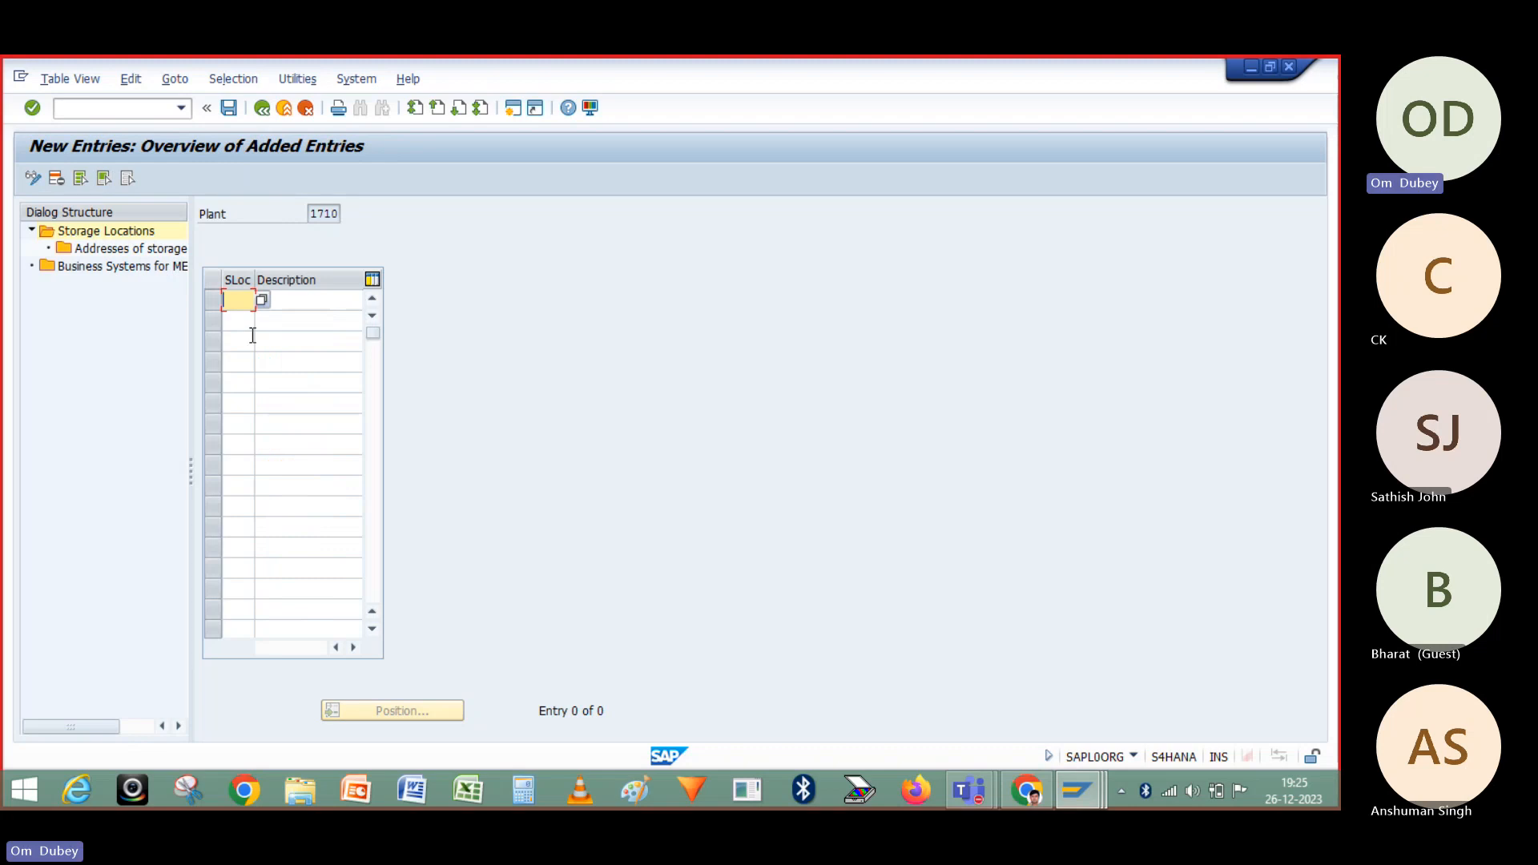
pyautogui.write('S003')
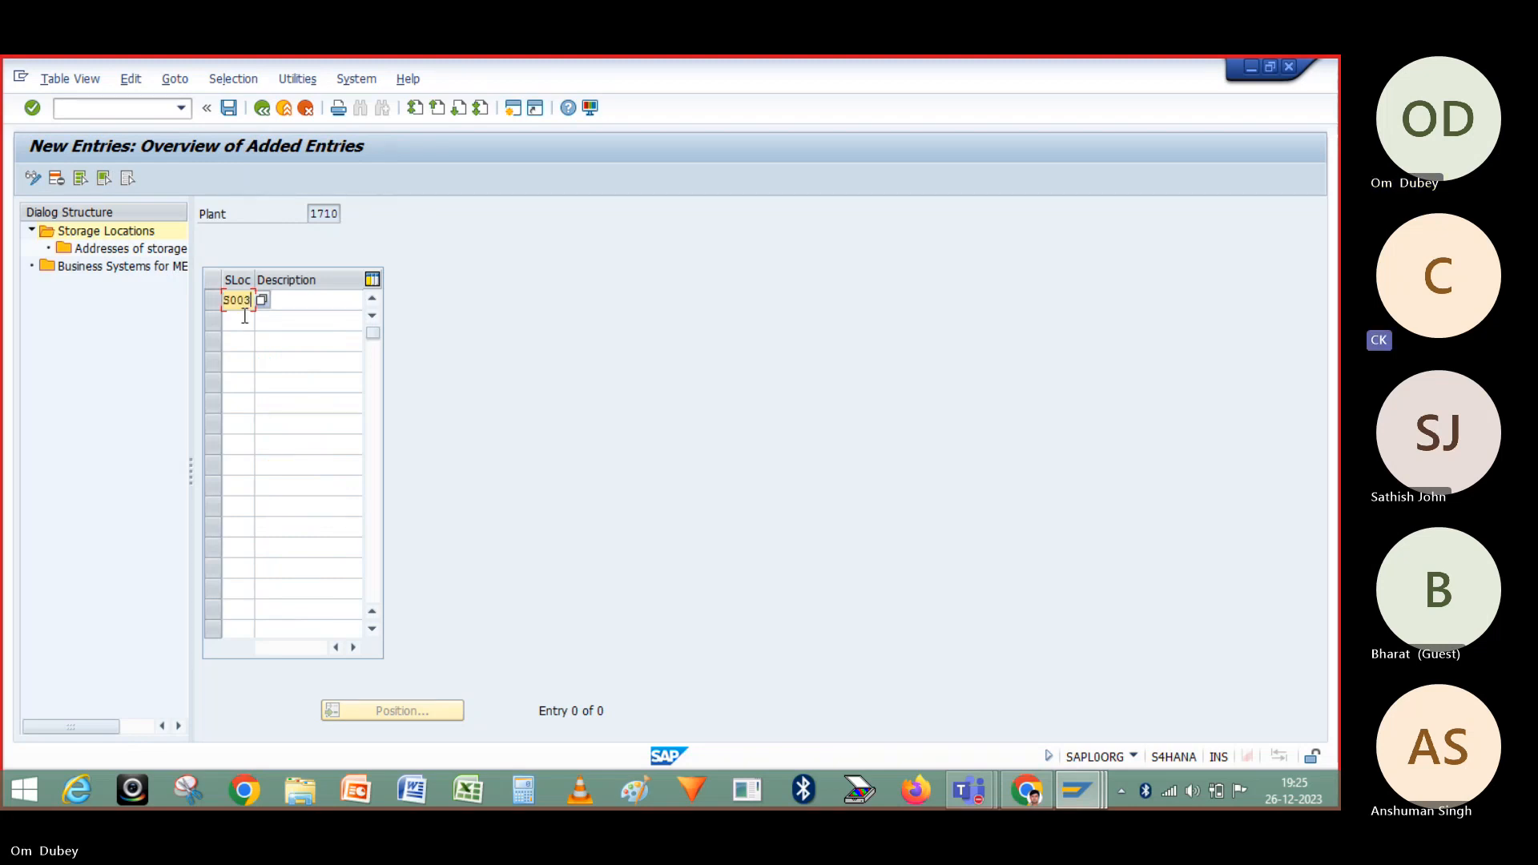
pyautogui.click(243, 319)
pyautogui.write('ss')
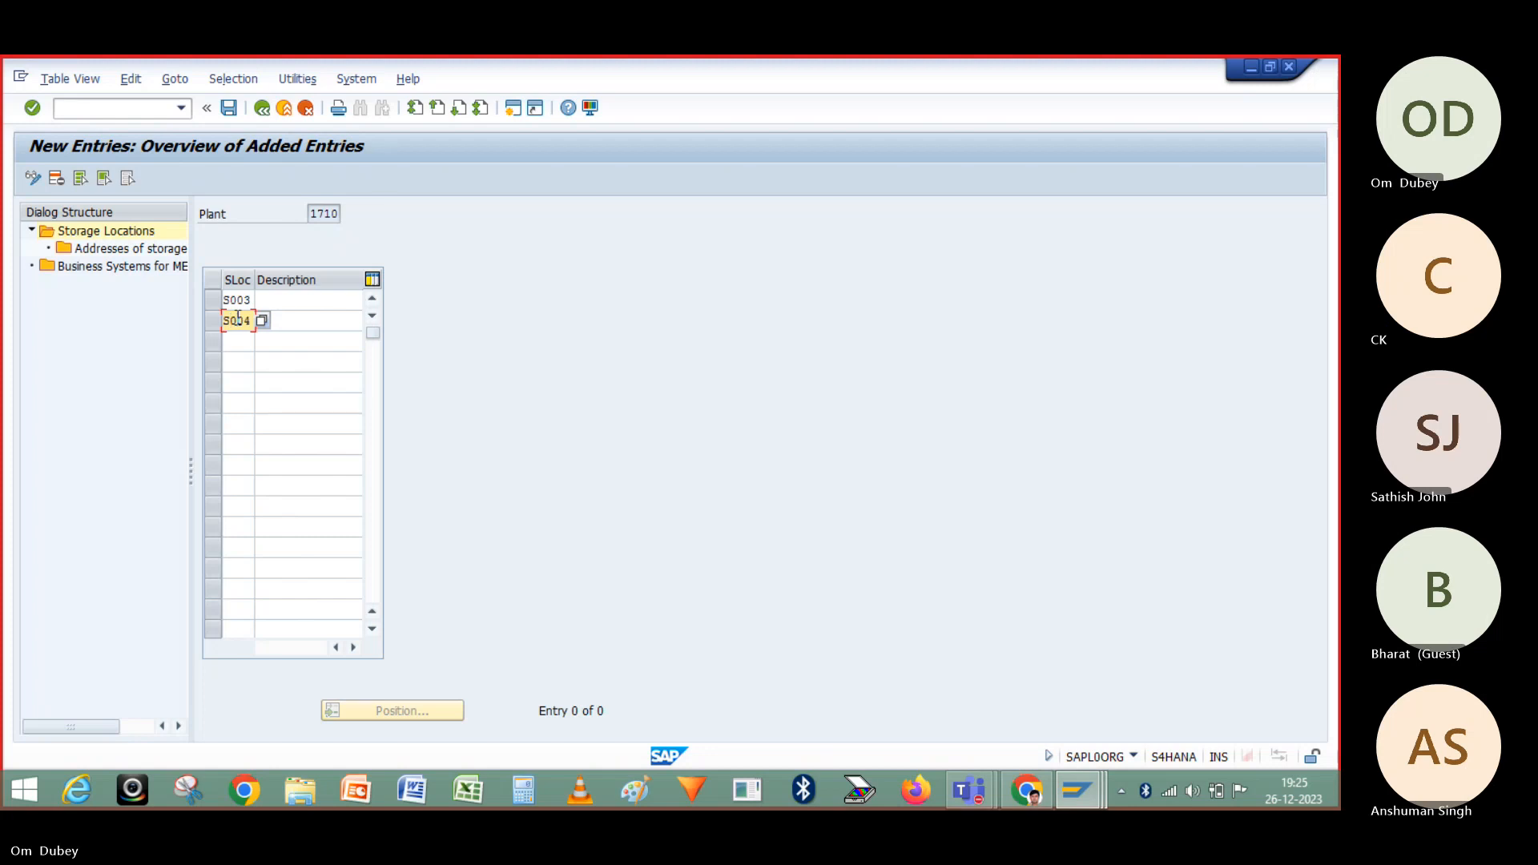
# Describe storage location S003 as RM WHSE and S004 as FG WHSE
pyautogui.click(284, 303)
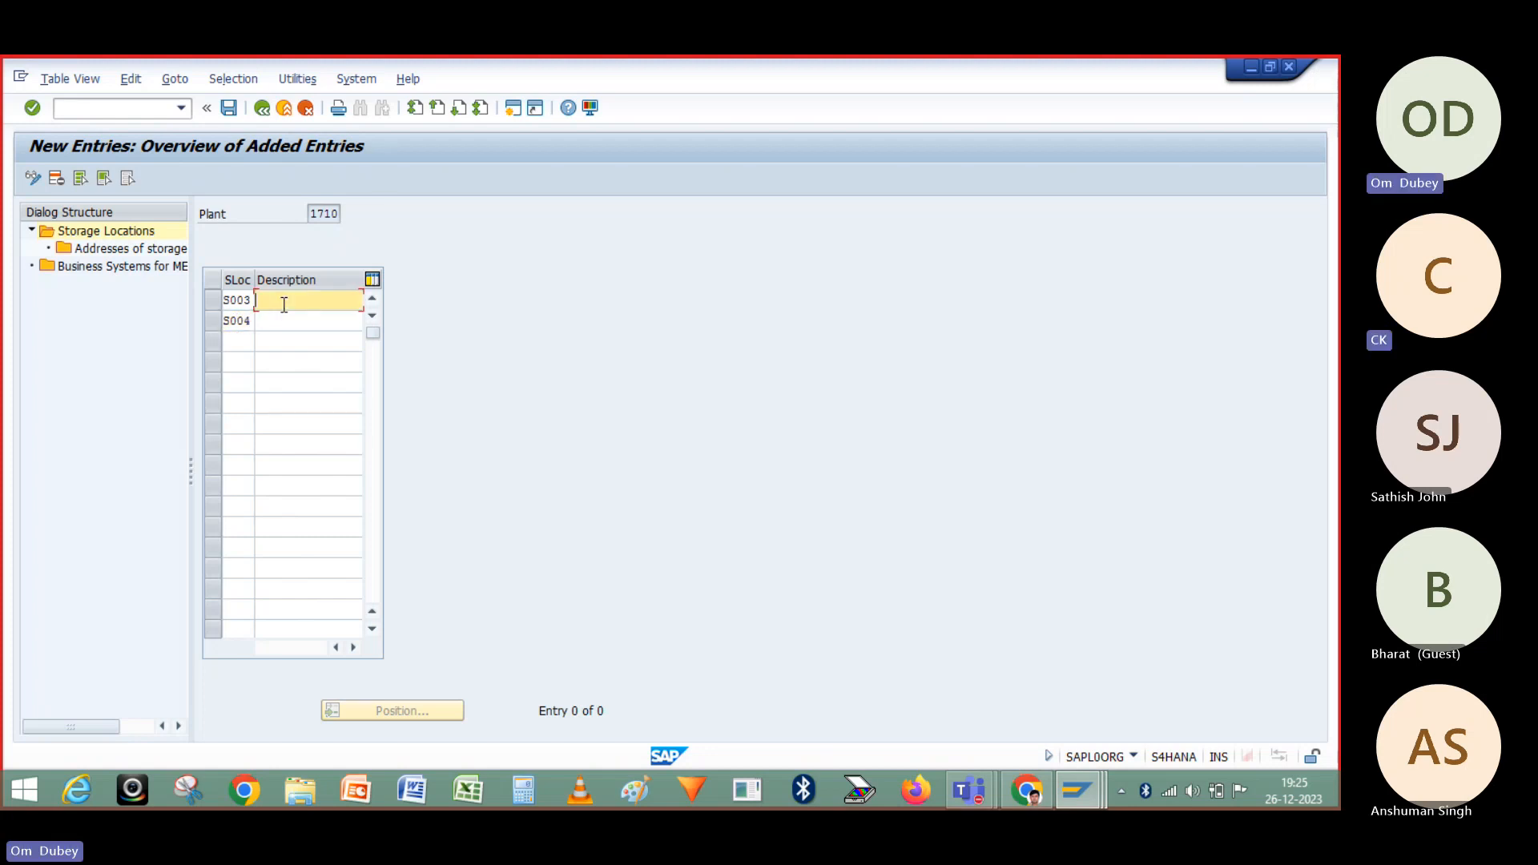
pyautogui.write('RM')
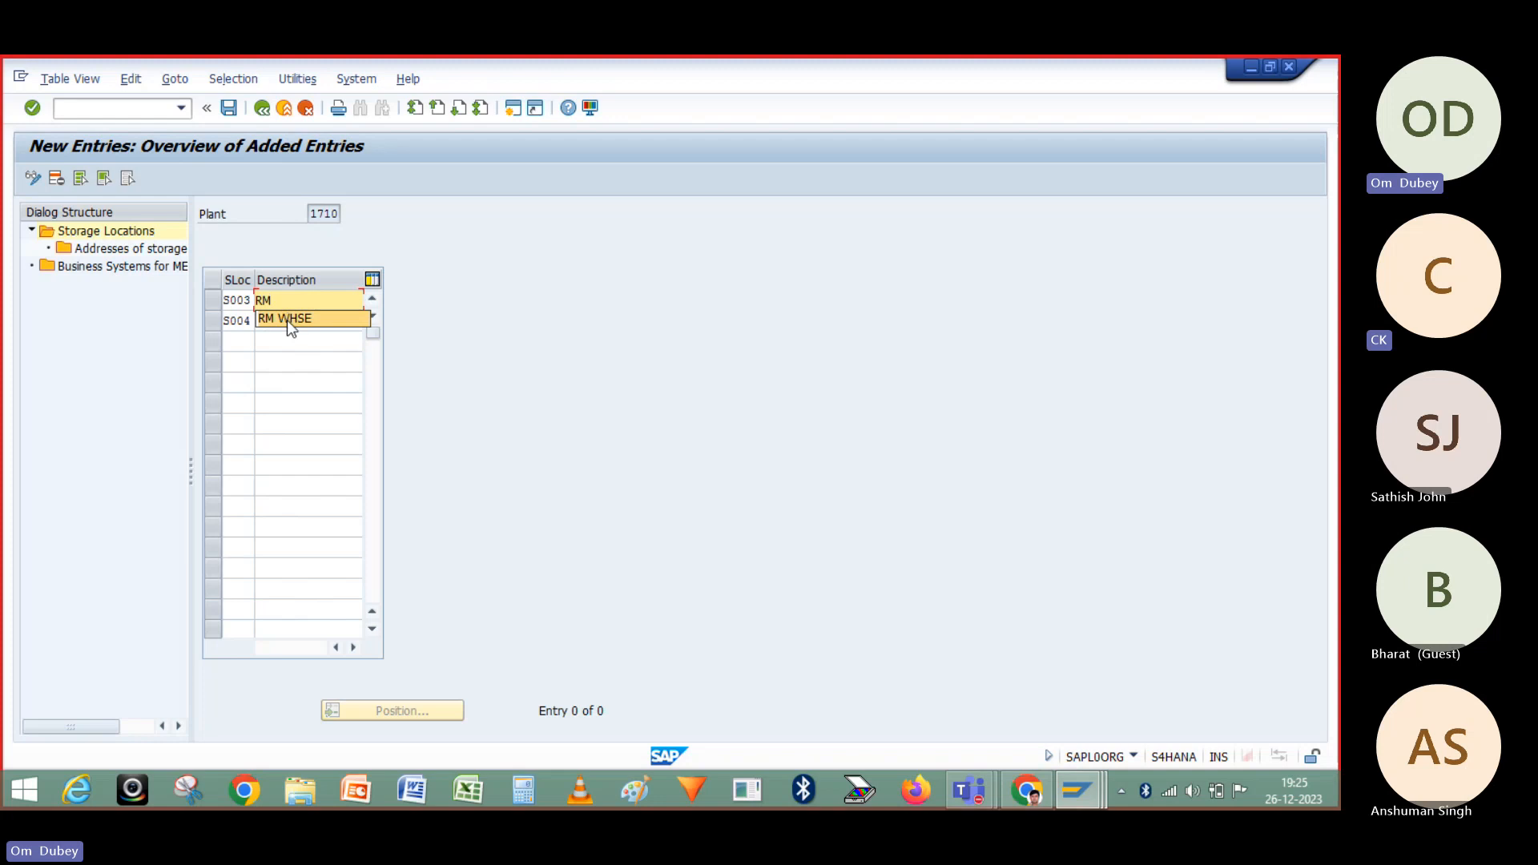
pyautogui.click(288, 319)
pyautogui.click(289, 320)
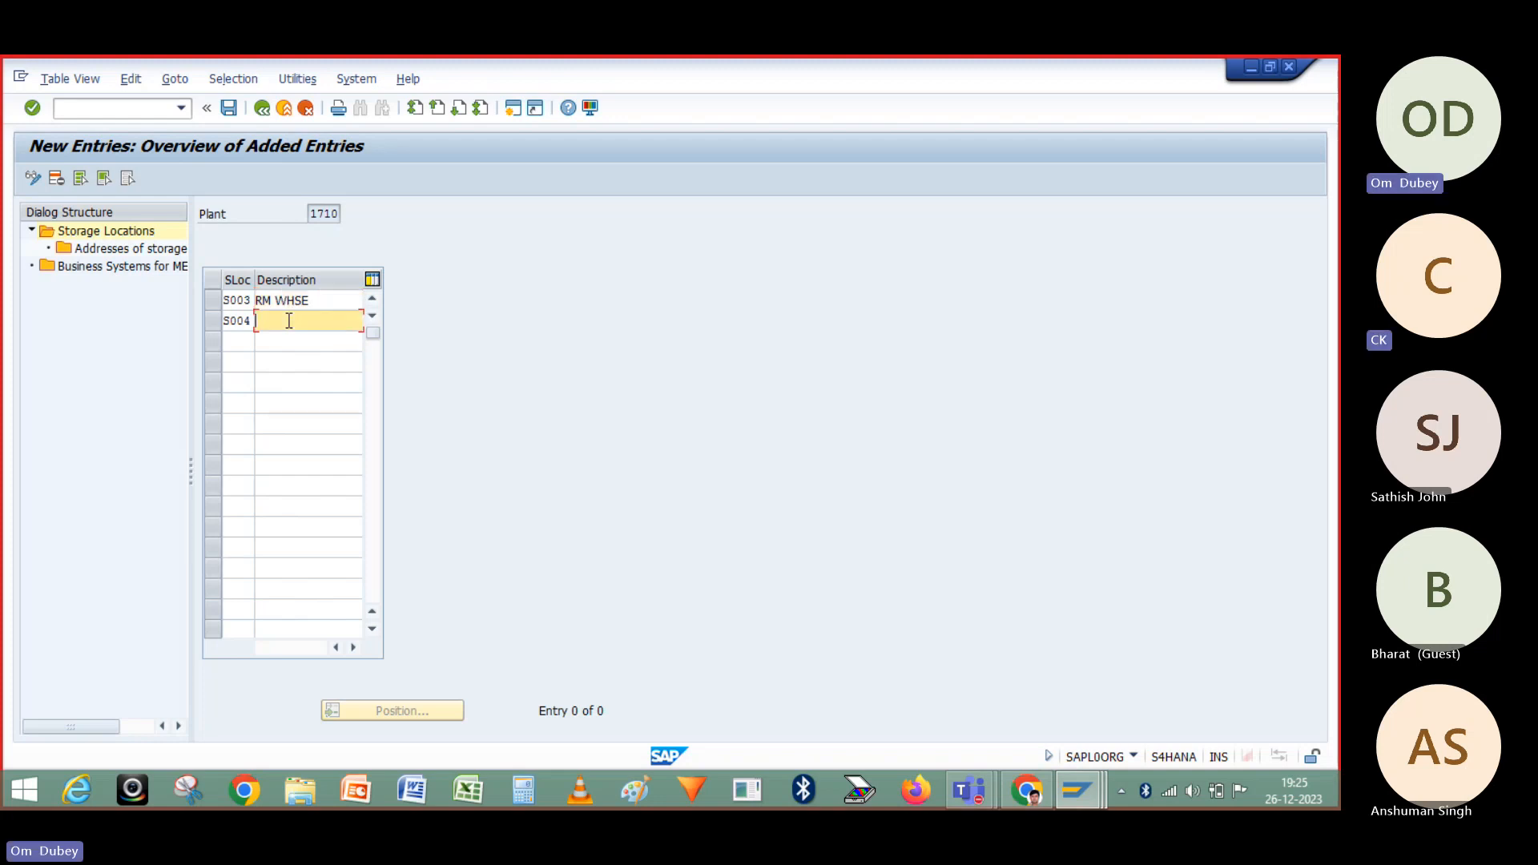
pyautogui.click(289, 320)
pyautogui.click(290, 355)
pyautogui.press('Return')
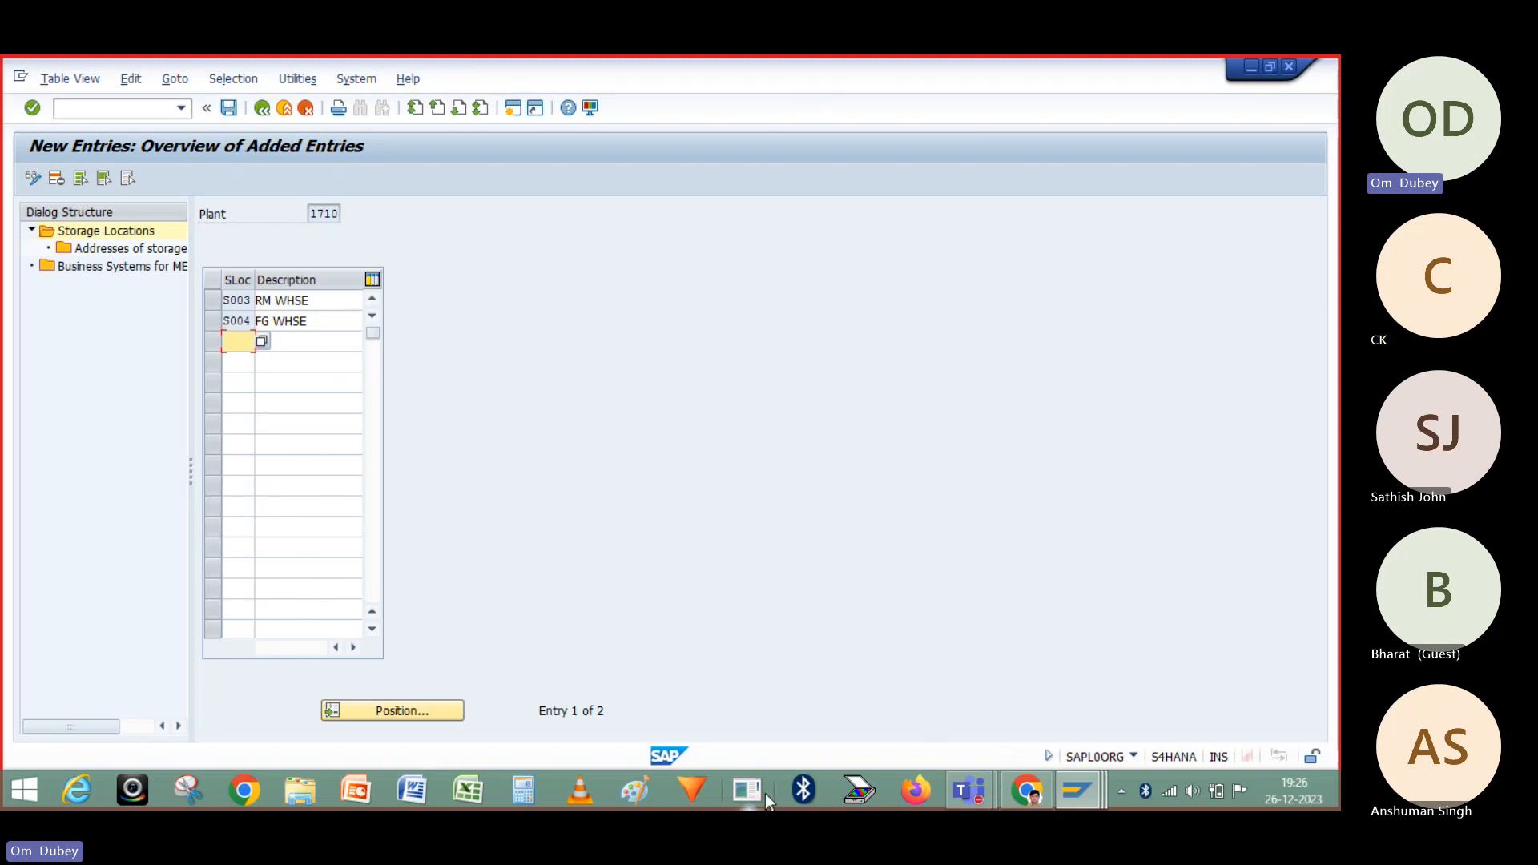
# Launch Excel with the autosaved Warehouse job workbook from the desktop
pyautogui.click(471, 793)
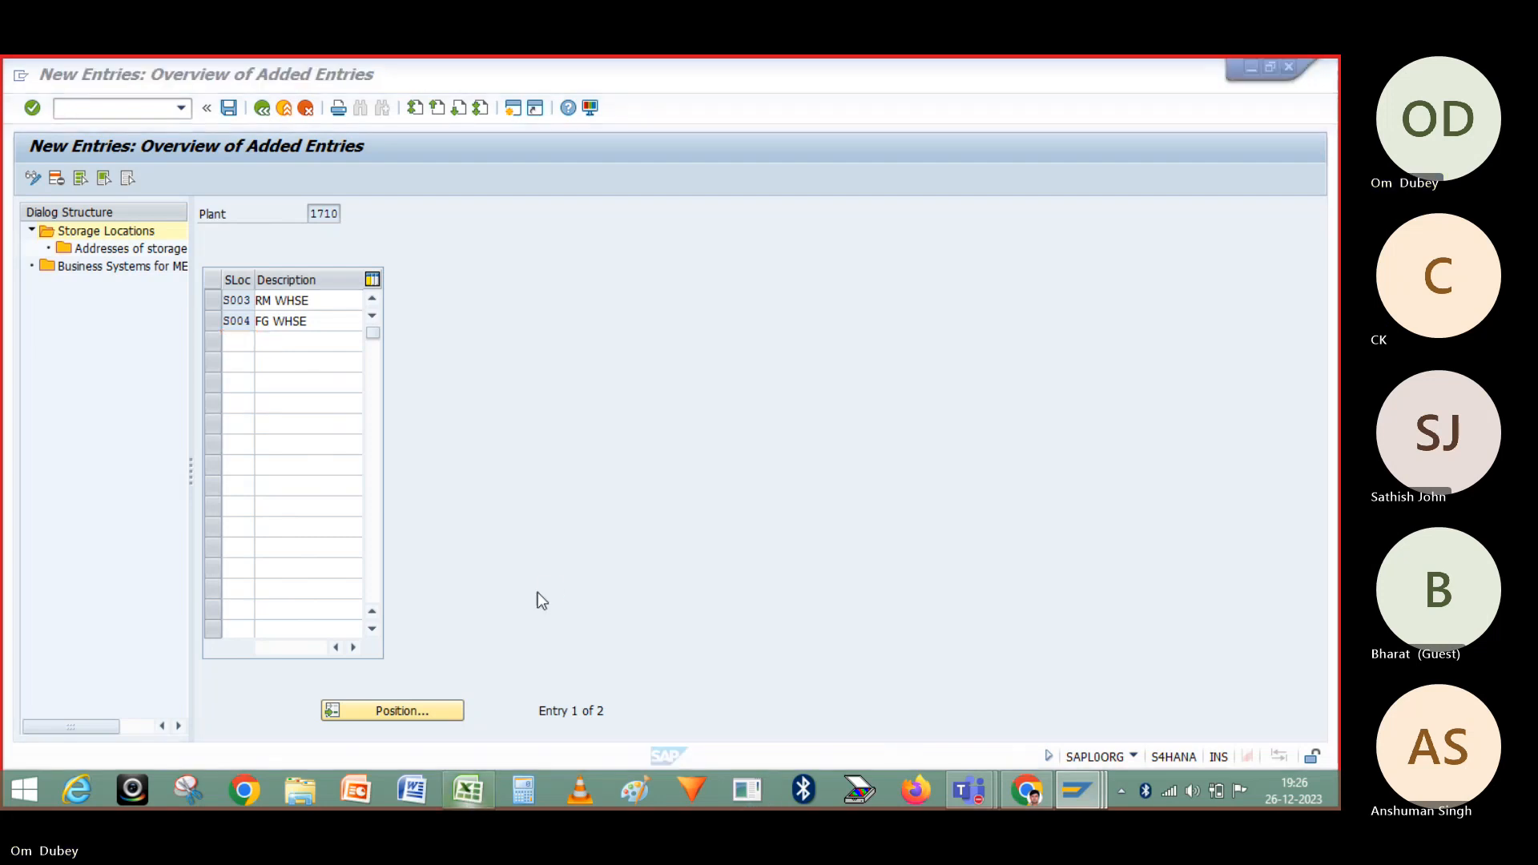
pyautogui.press('super+d')
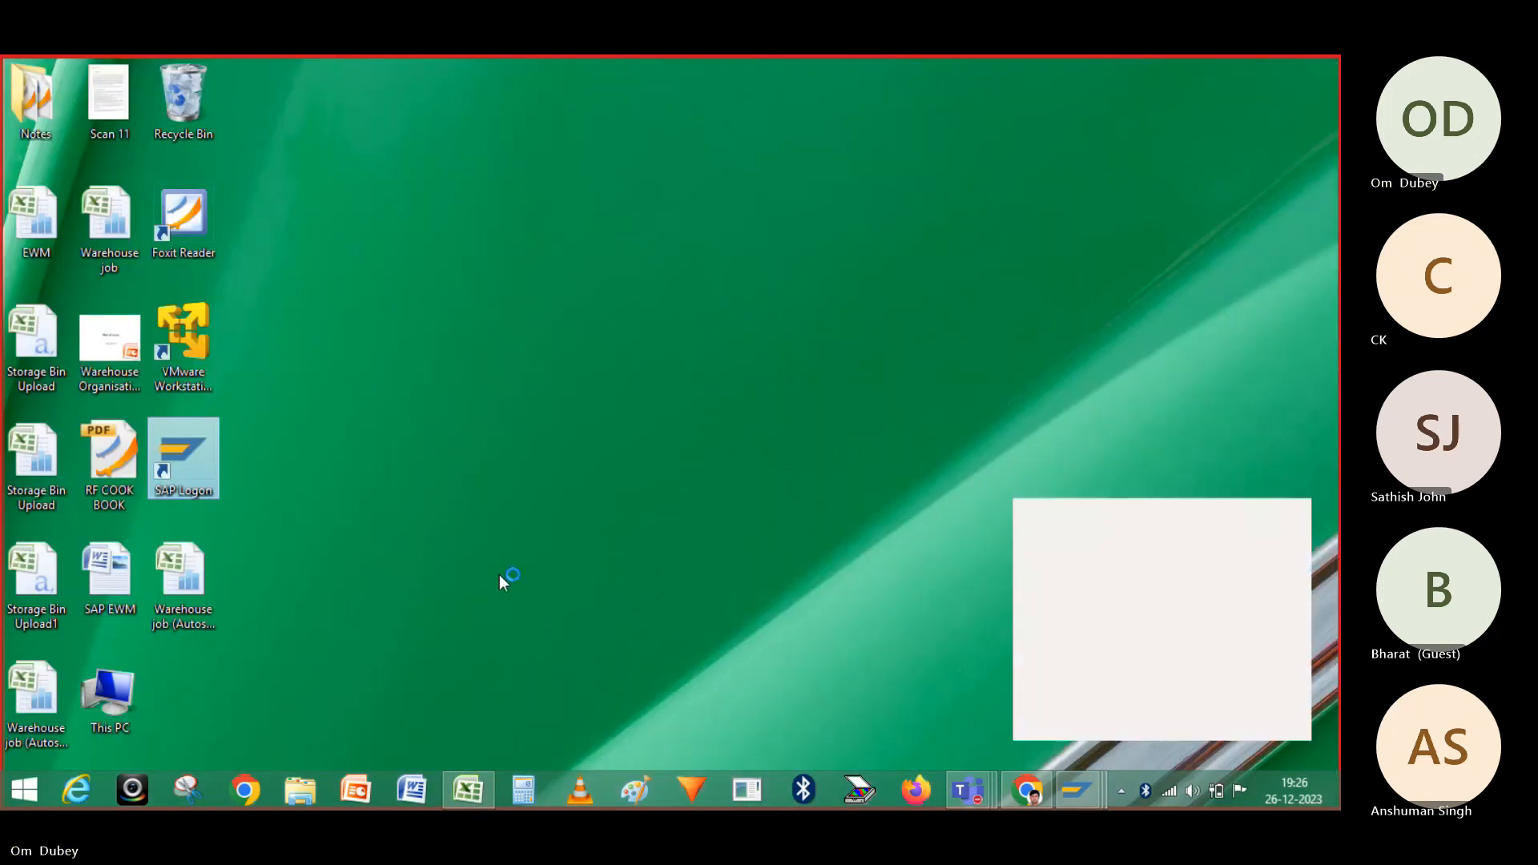
pyautogui.click(185, 573)
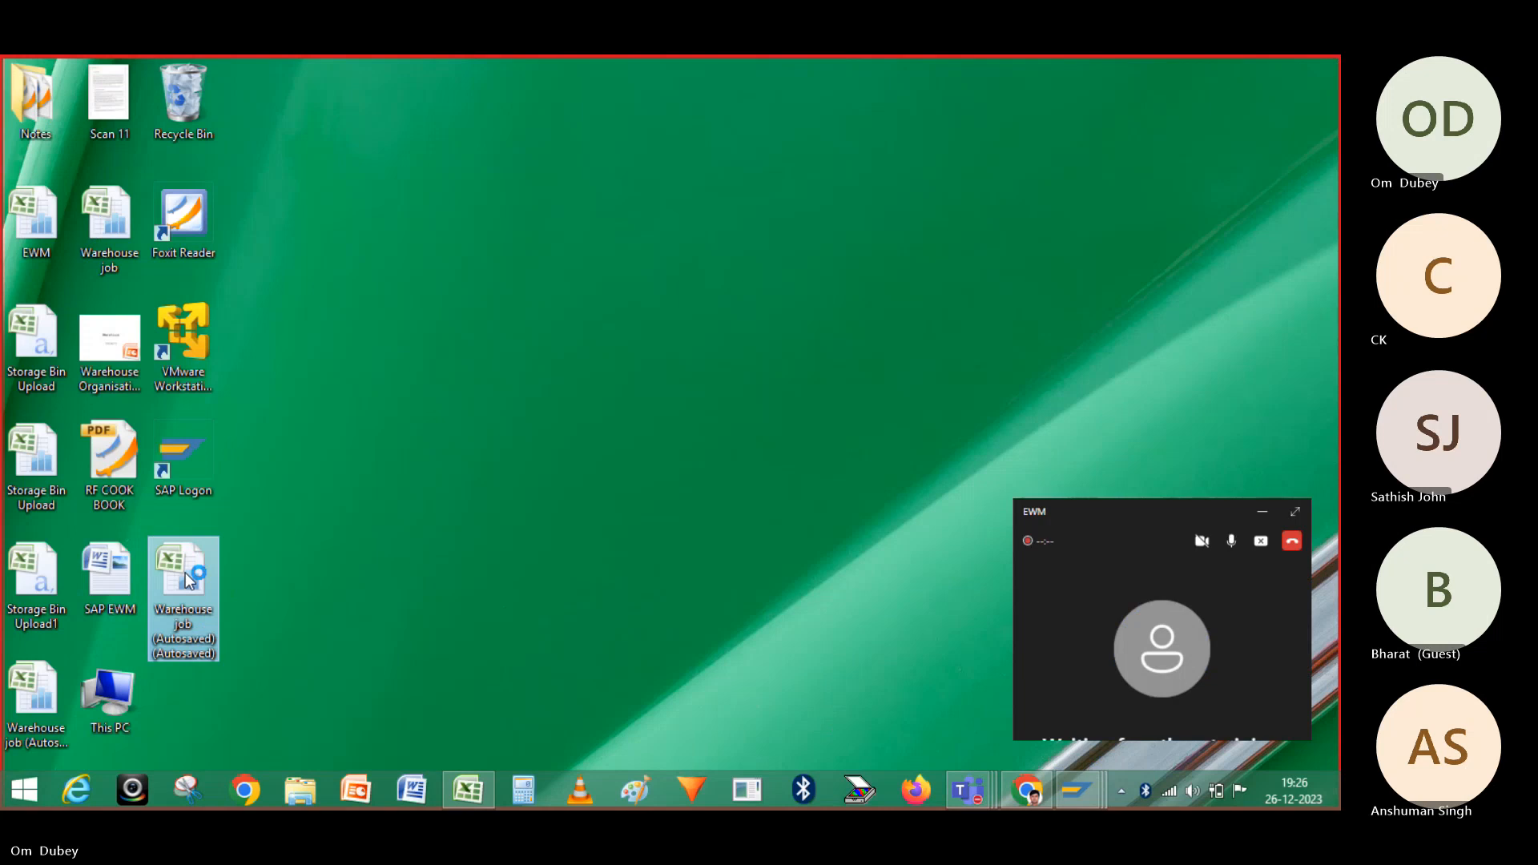
pyautogui.click(1263, 509)
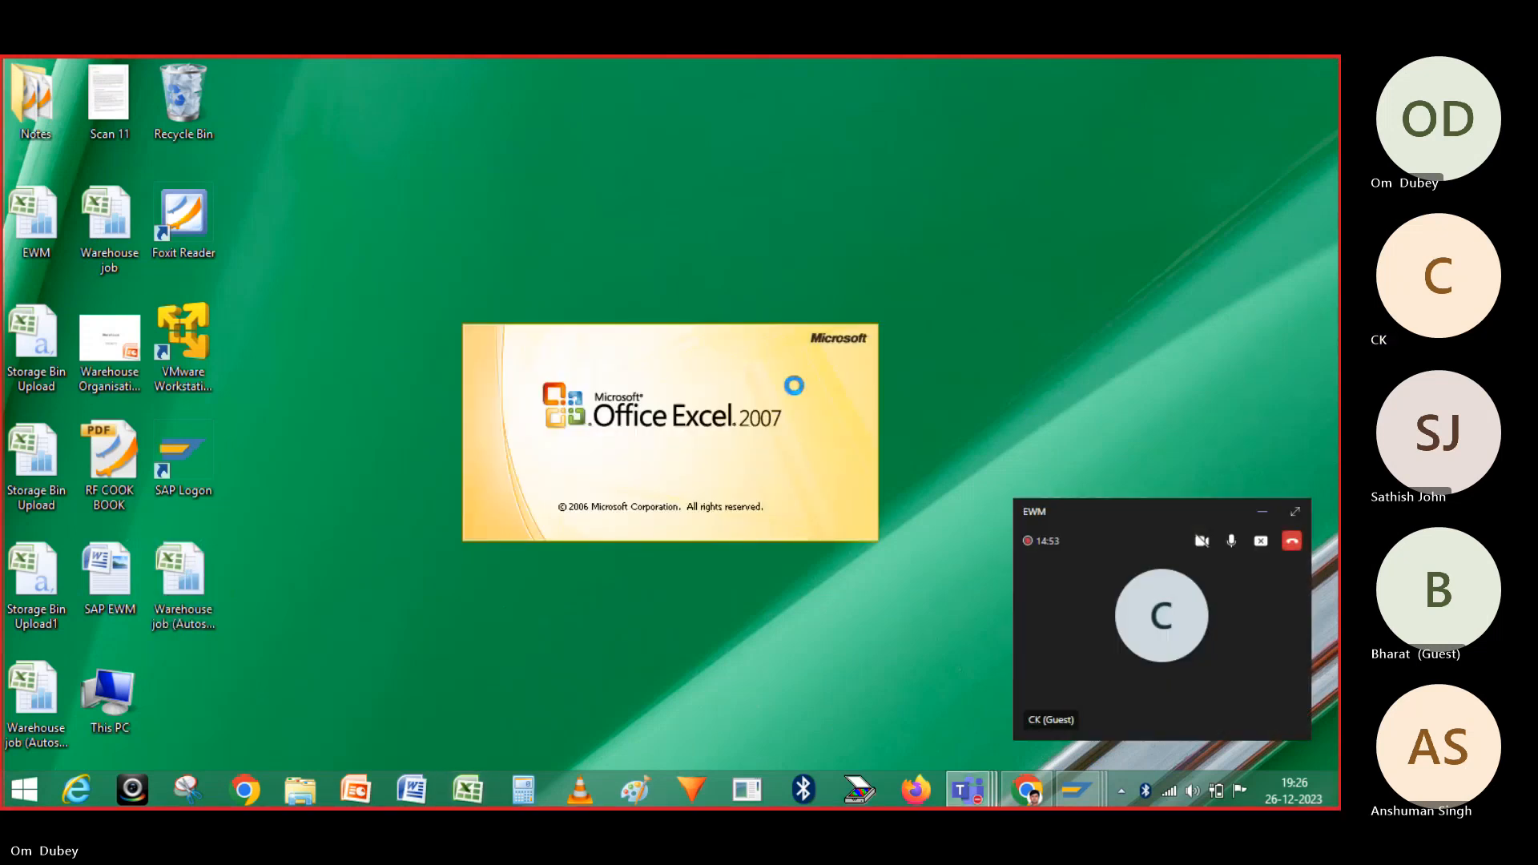
# Switch back to SAP and save storage locations S003 and S004 for plant 1710 under the EWM_2023 customizing request
pyautogui.hotkey('alt', 'Tab')
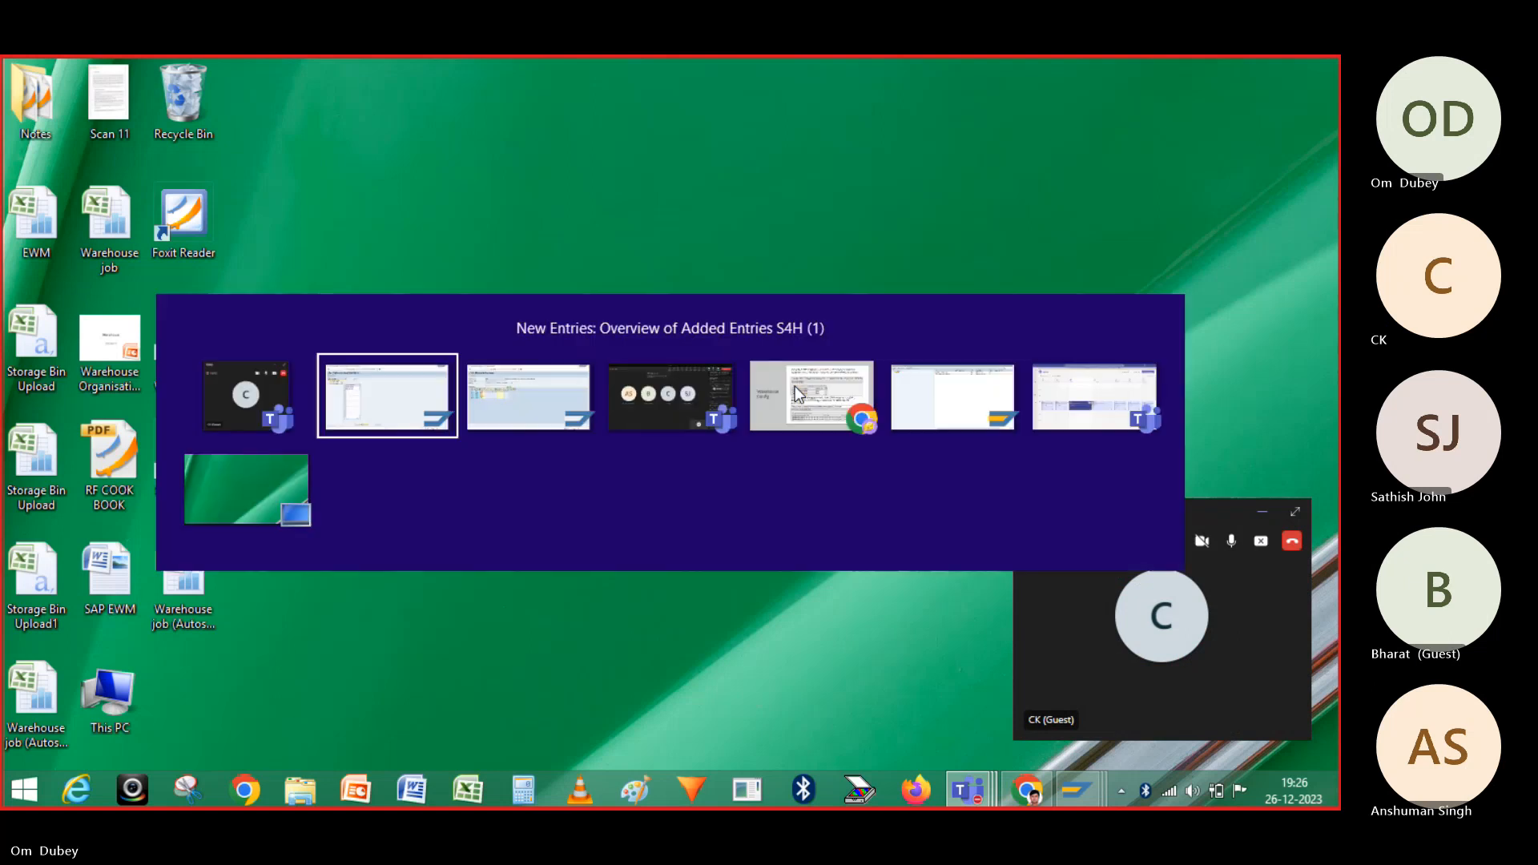
pyautogui.hotkey('alt', 'Tab')
pyautogui.hotkey('alt', 'shift', 'Tab')
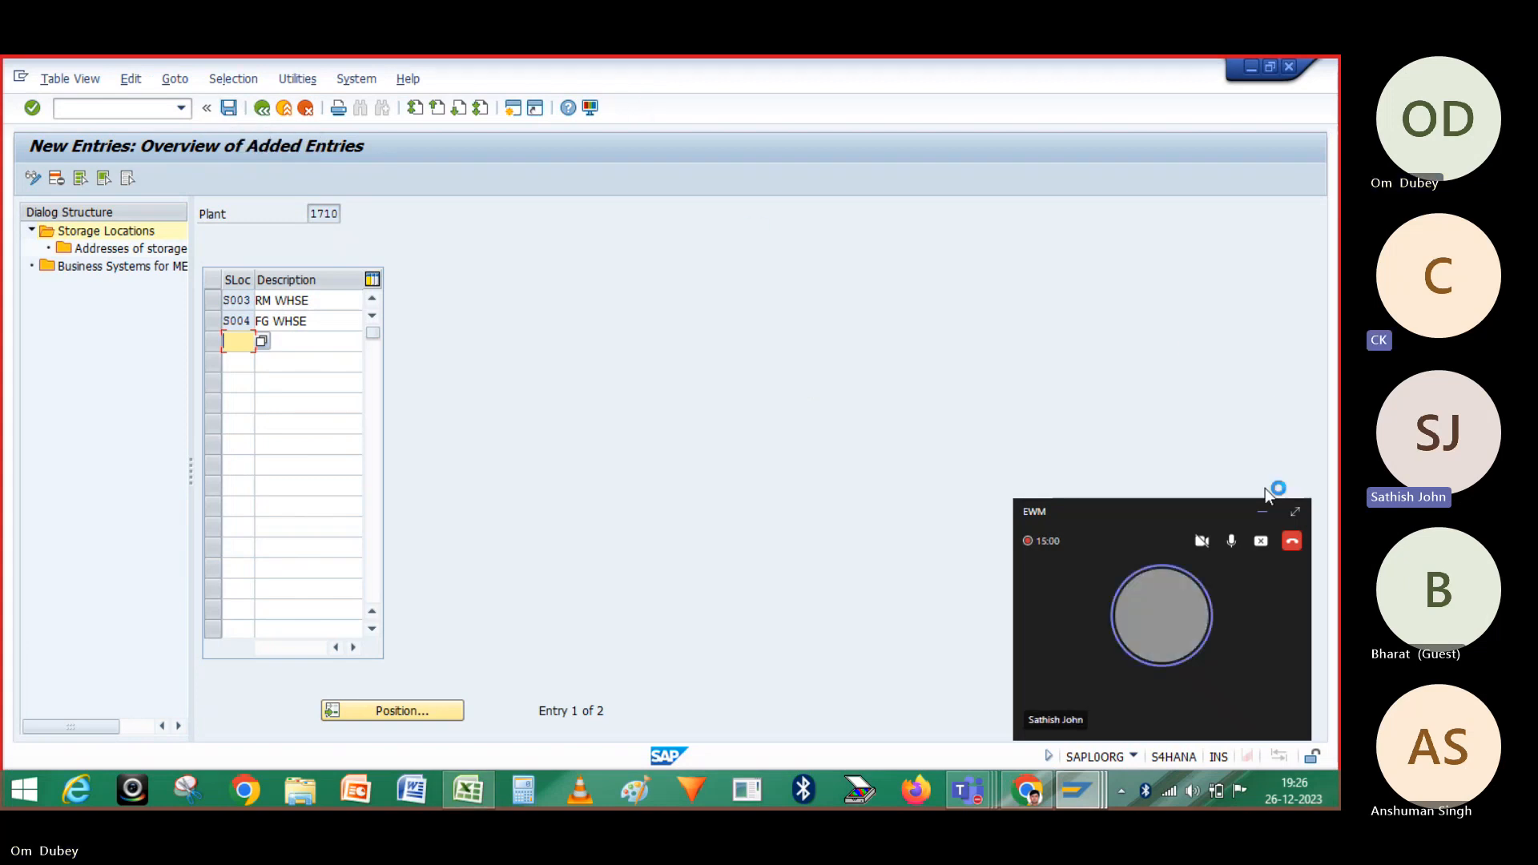
pyautogui.click(1262, 511)
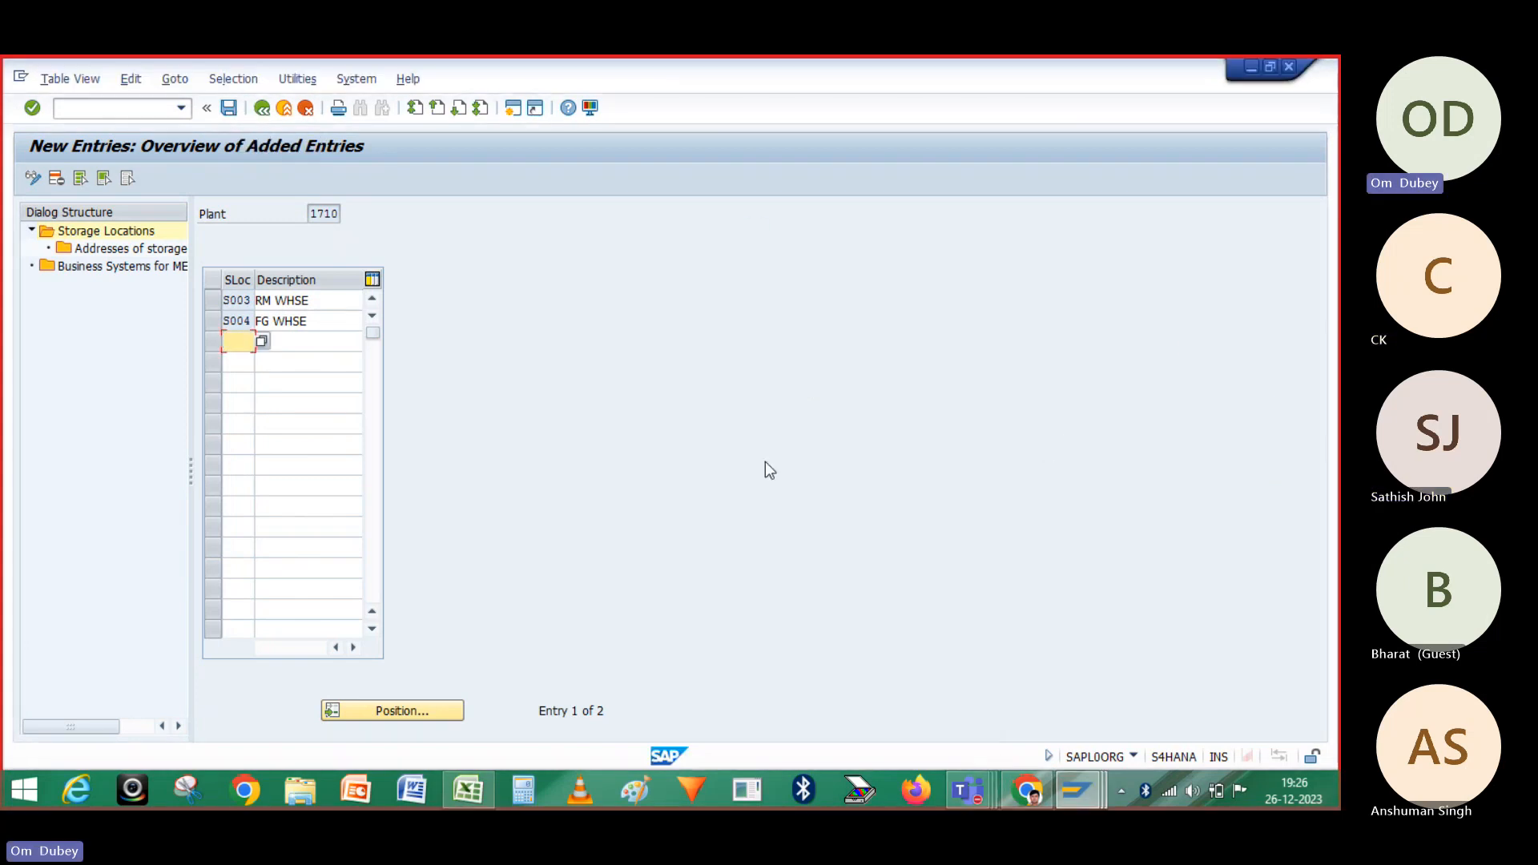
pyautogui.click(231, 113)
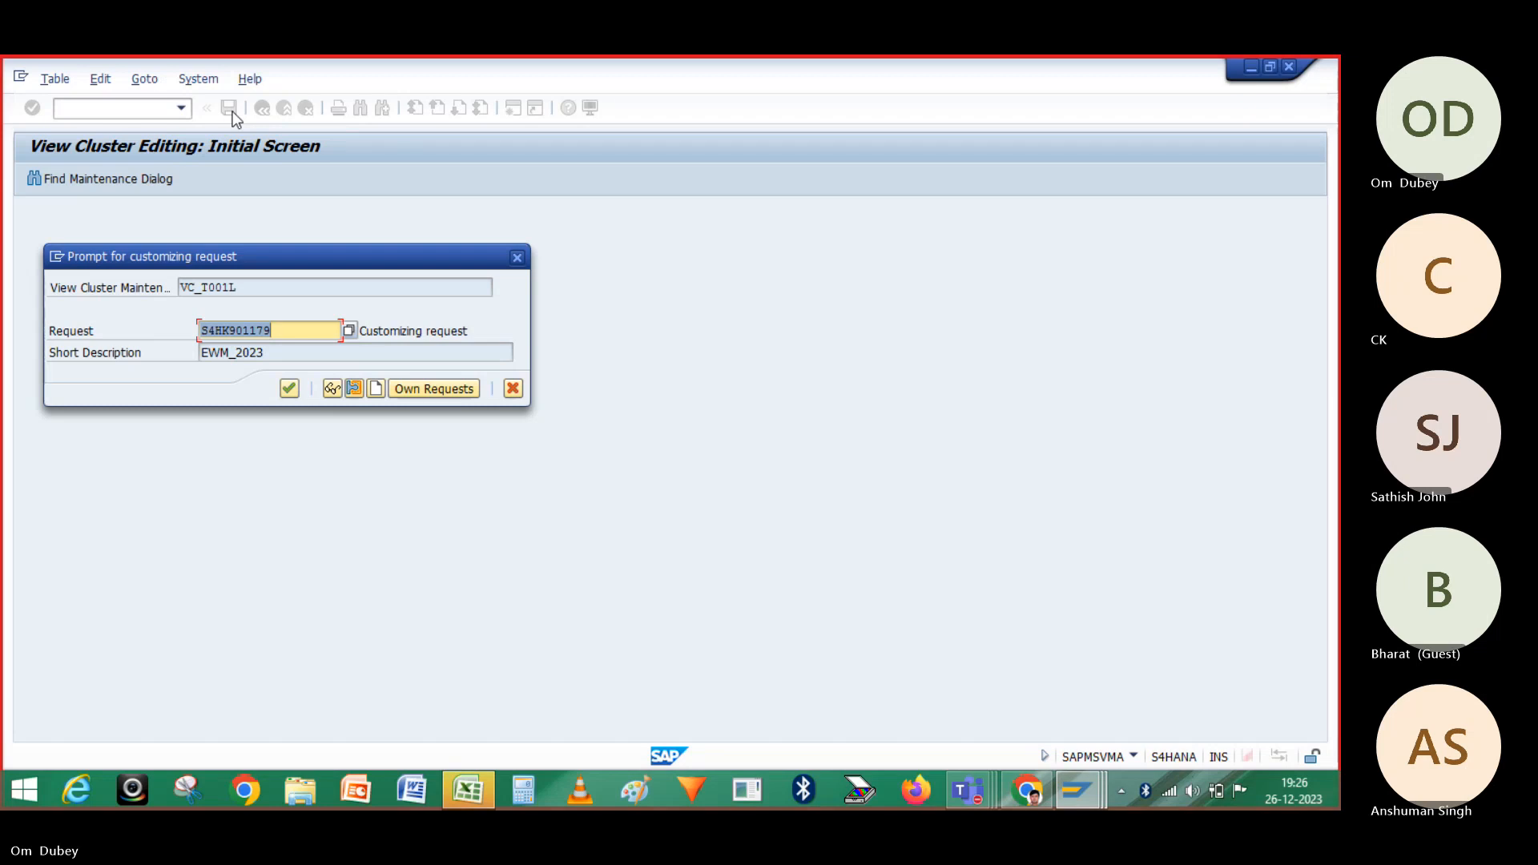
pyautogui.click(289, 390)
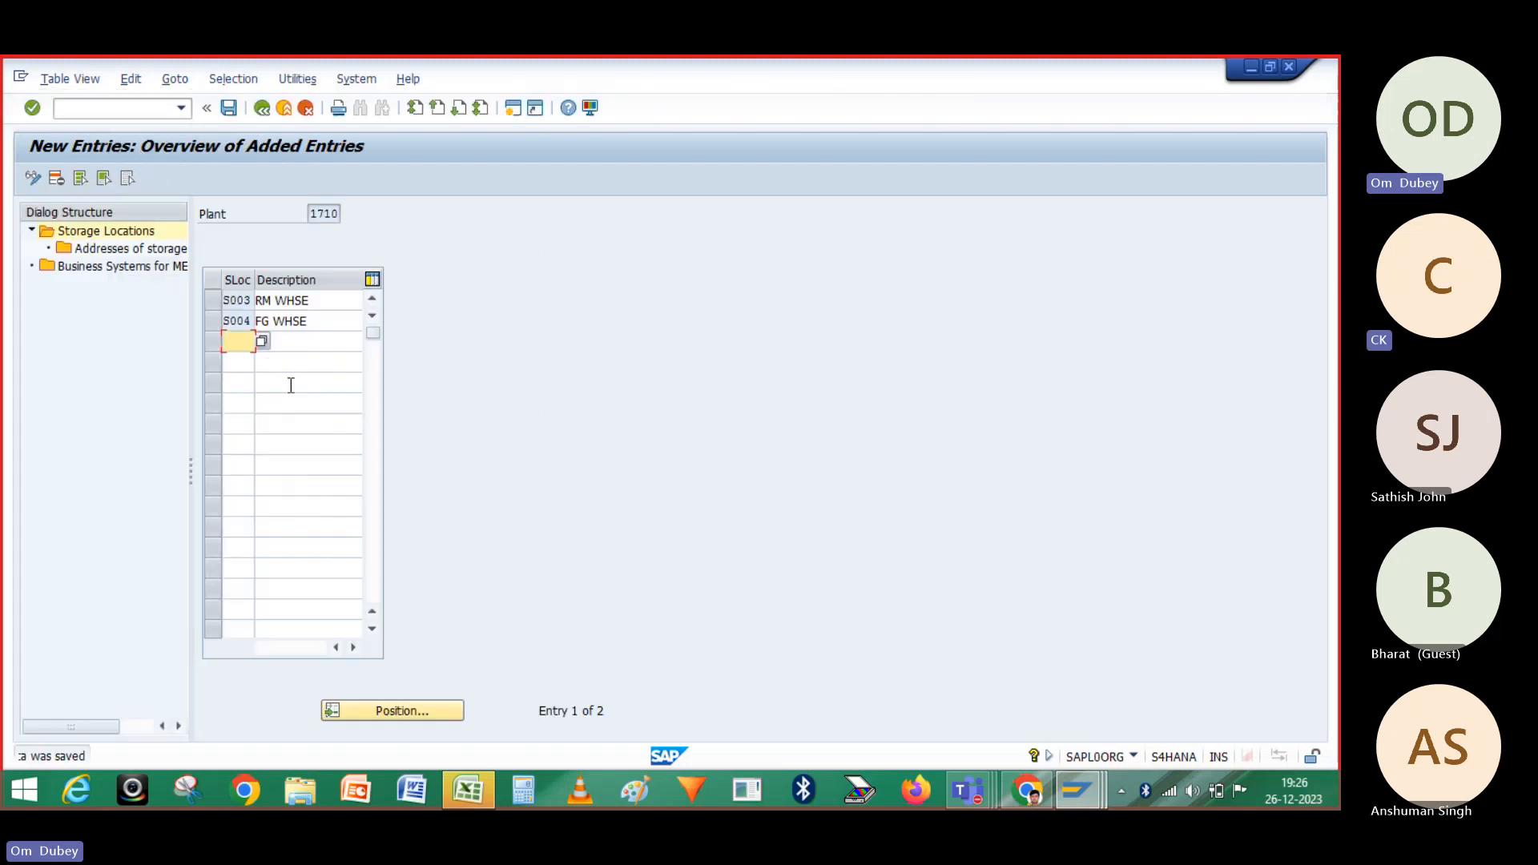
# Leave the storage location maintenance for SAP Easy Access and start the Customizing project transaction
pyautogui.click(265, 109)
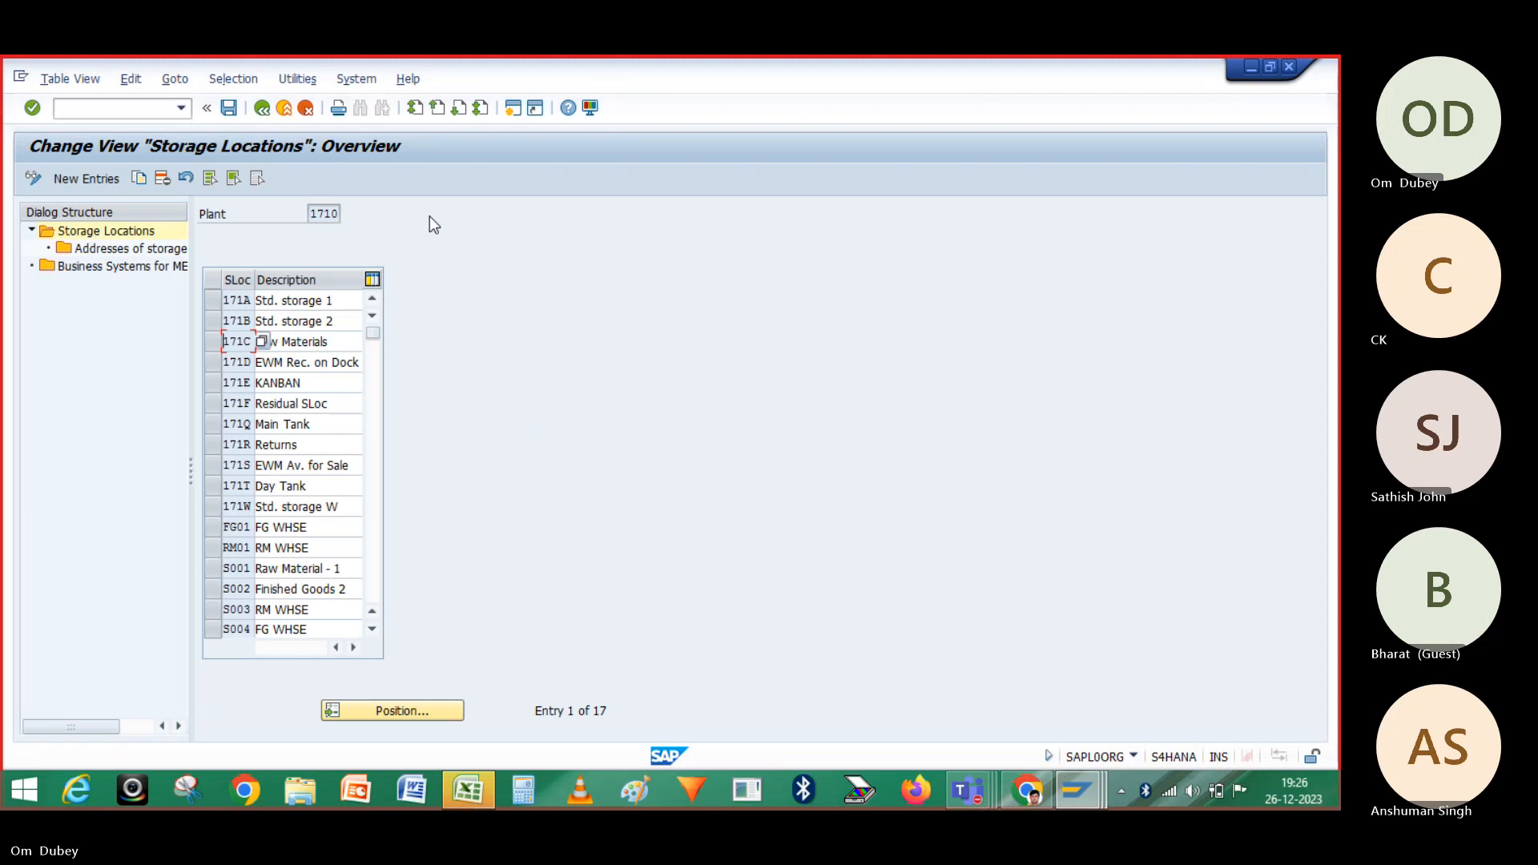
pyautogui.click(263, 110)
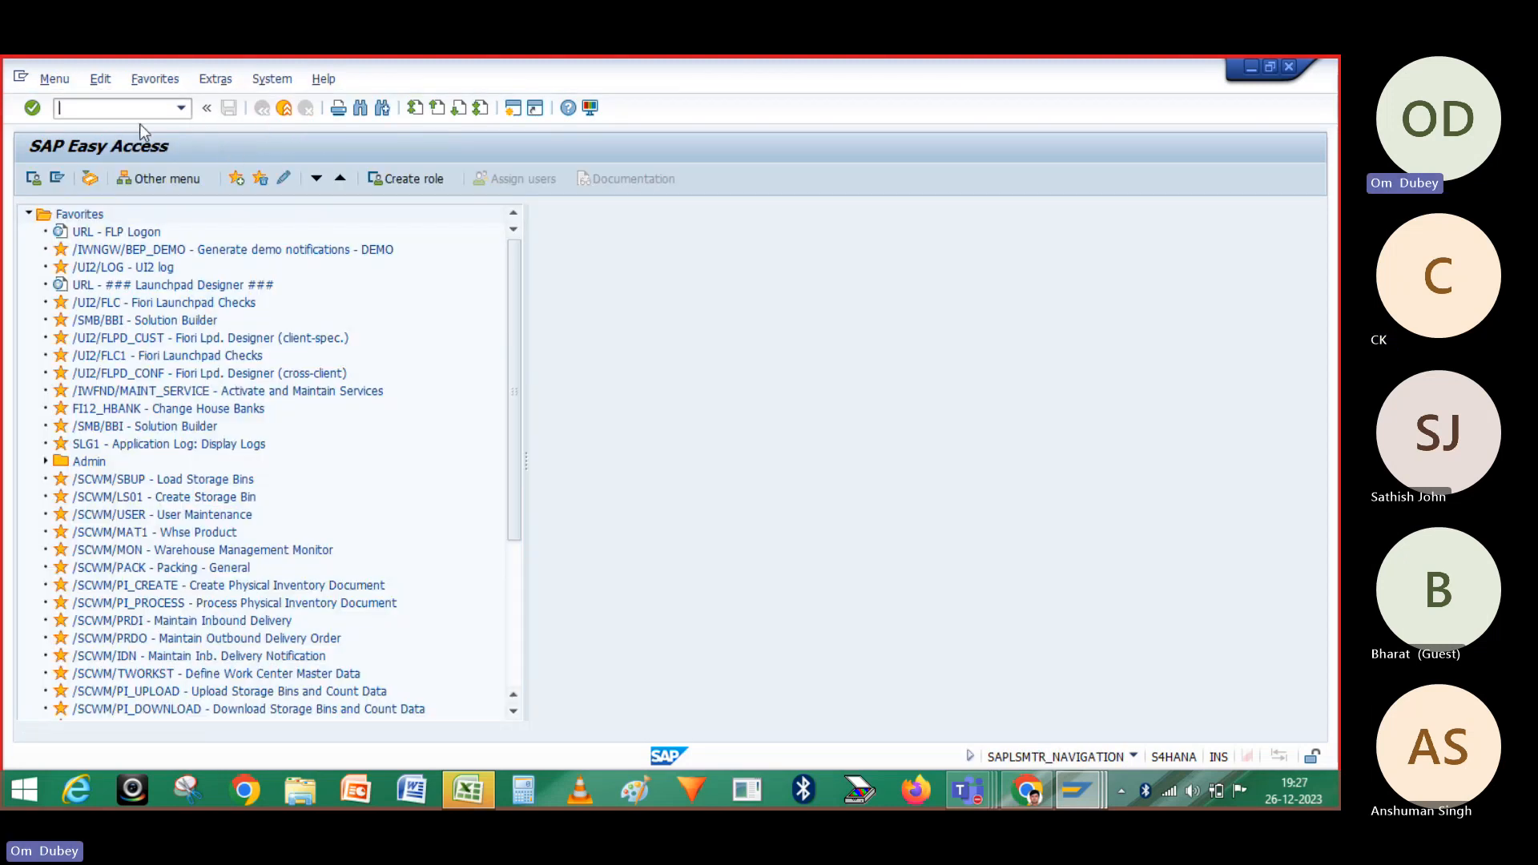
pyautogui.click(124, 109)
pyautogui.press('Return')
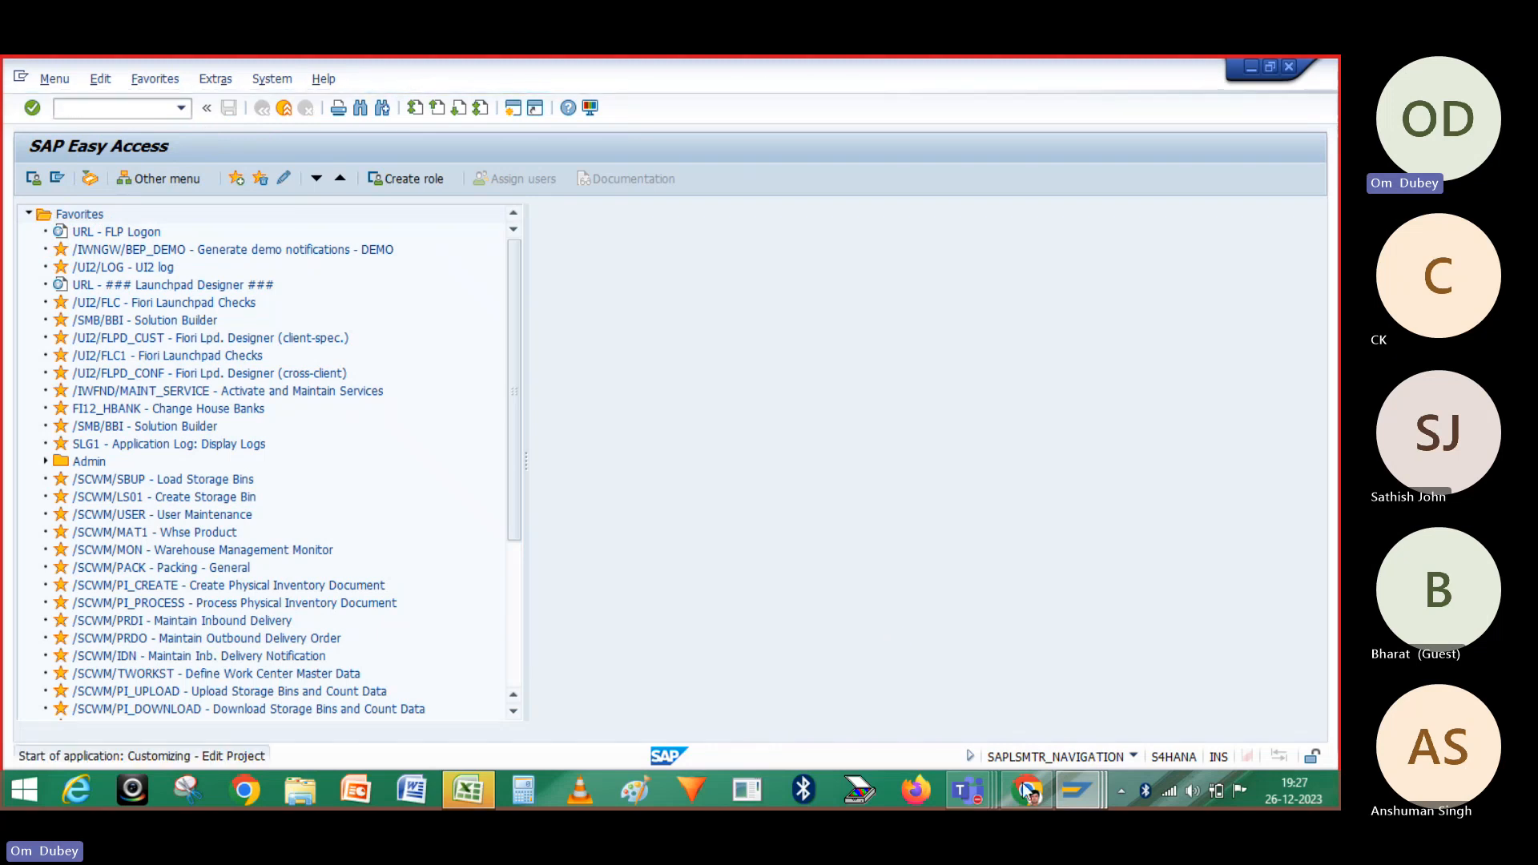
# Check the Warehouse Config slides in the browser and return to SAP
pyautogui.moveTo(1027, 793)
pyautogui.click(1037, 710)
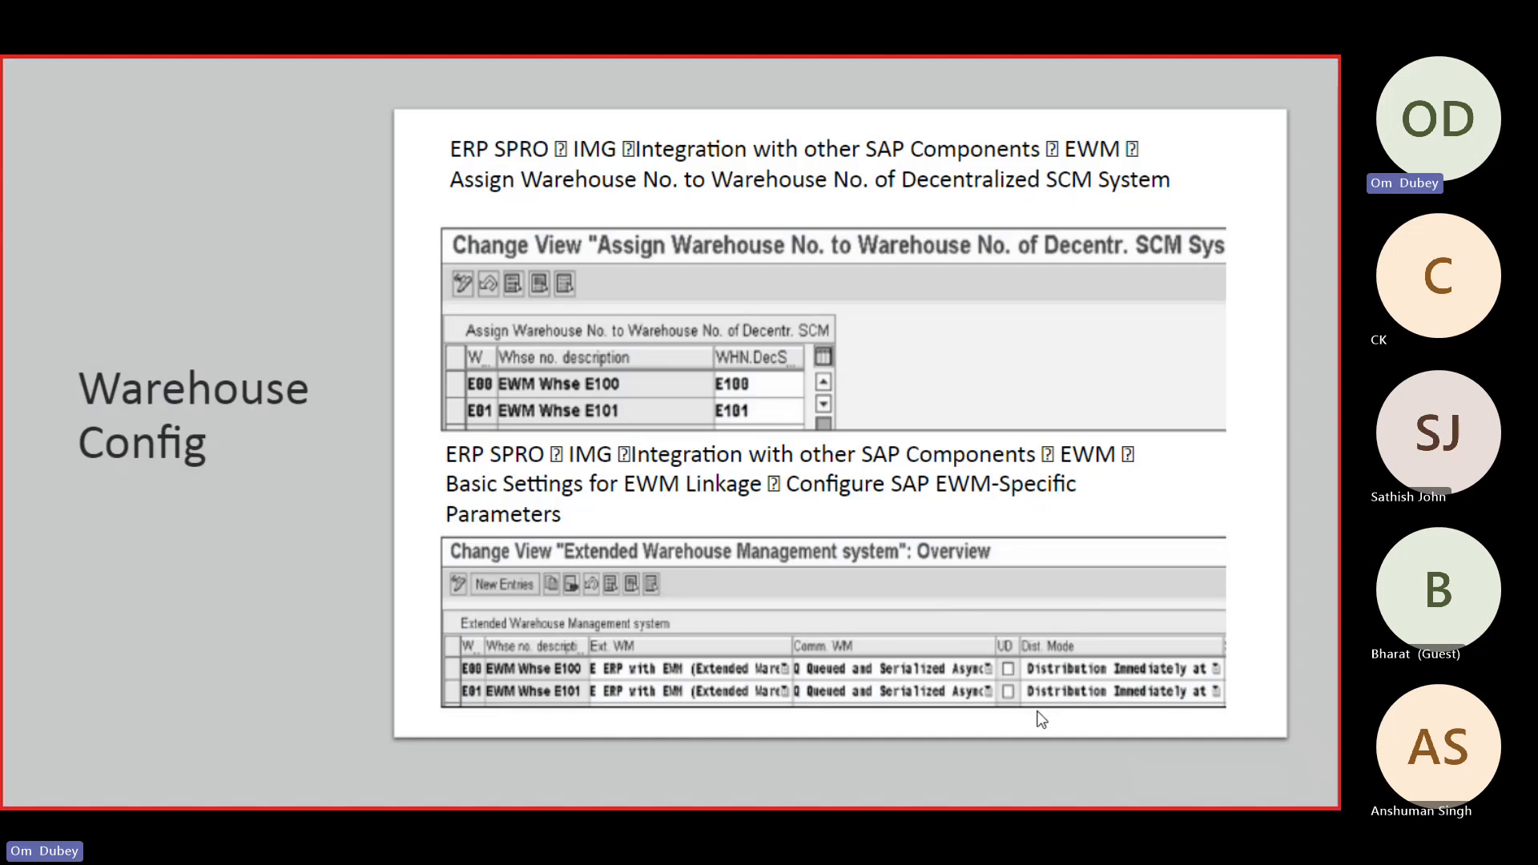
pyautogui.press('Left')
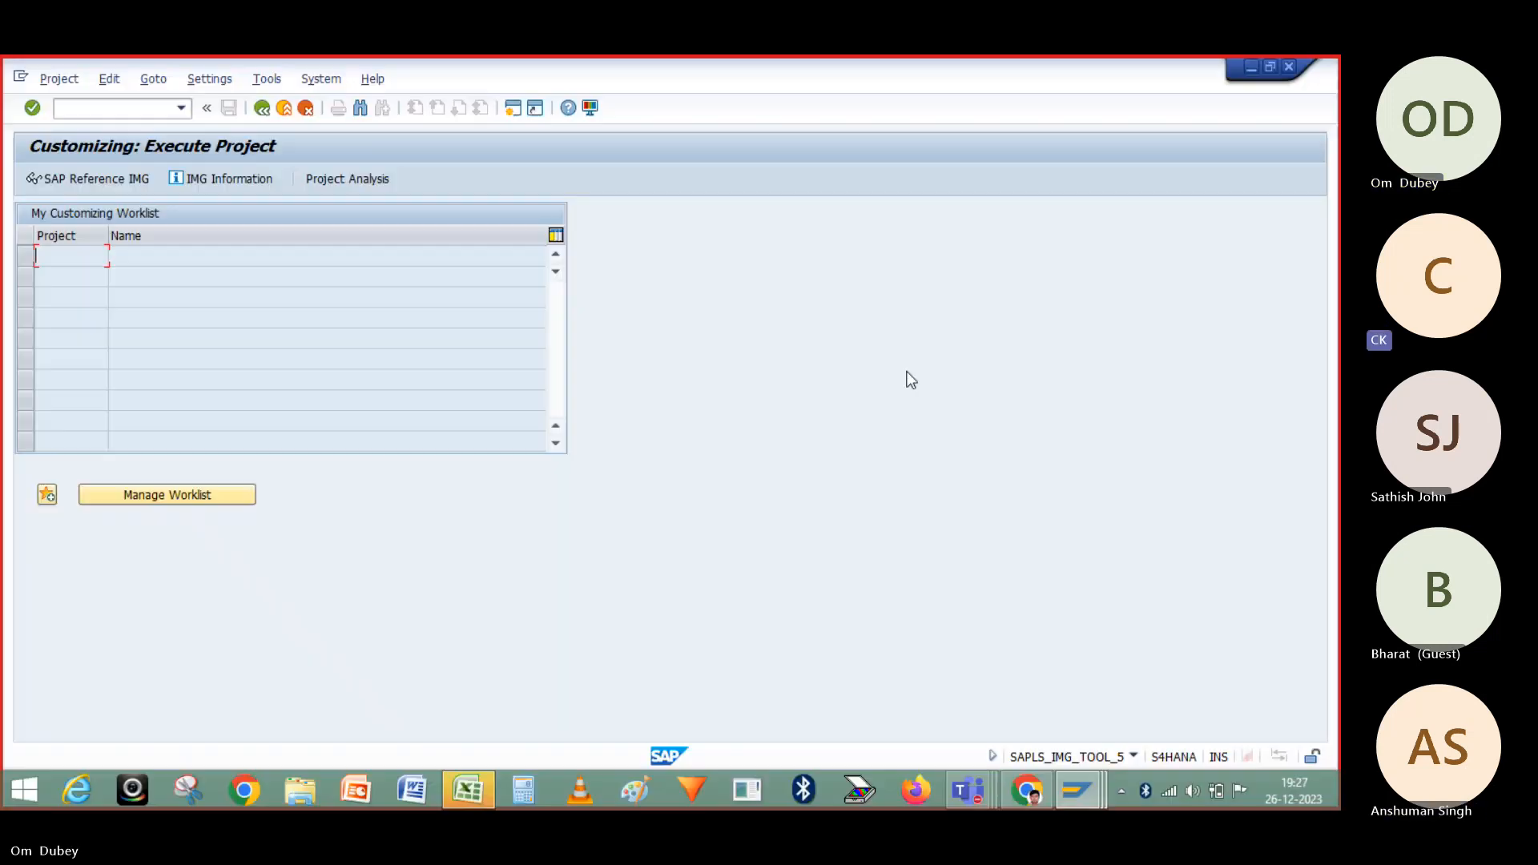
pyautogui.hotkey('alt', 'Tab')
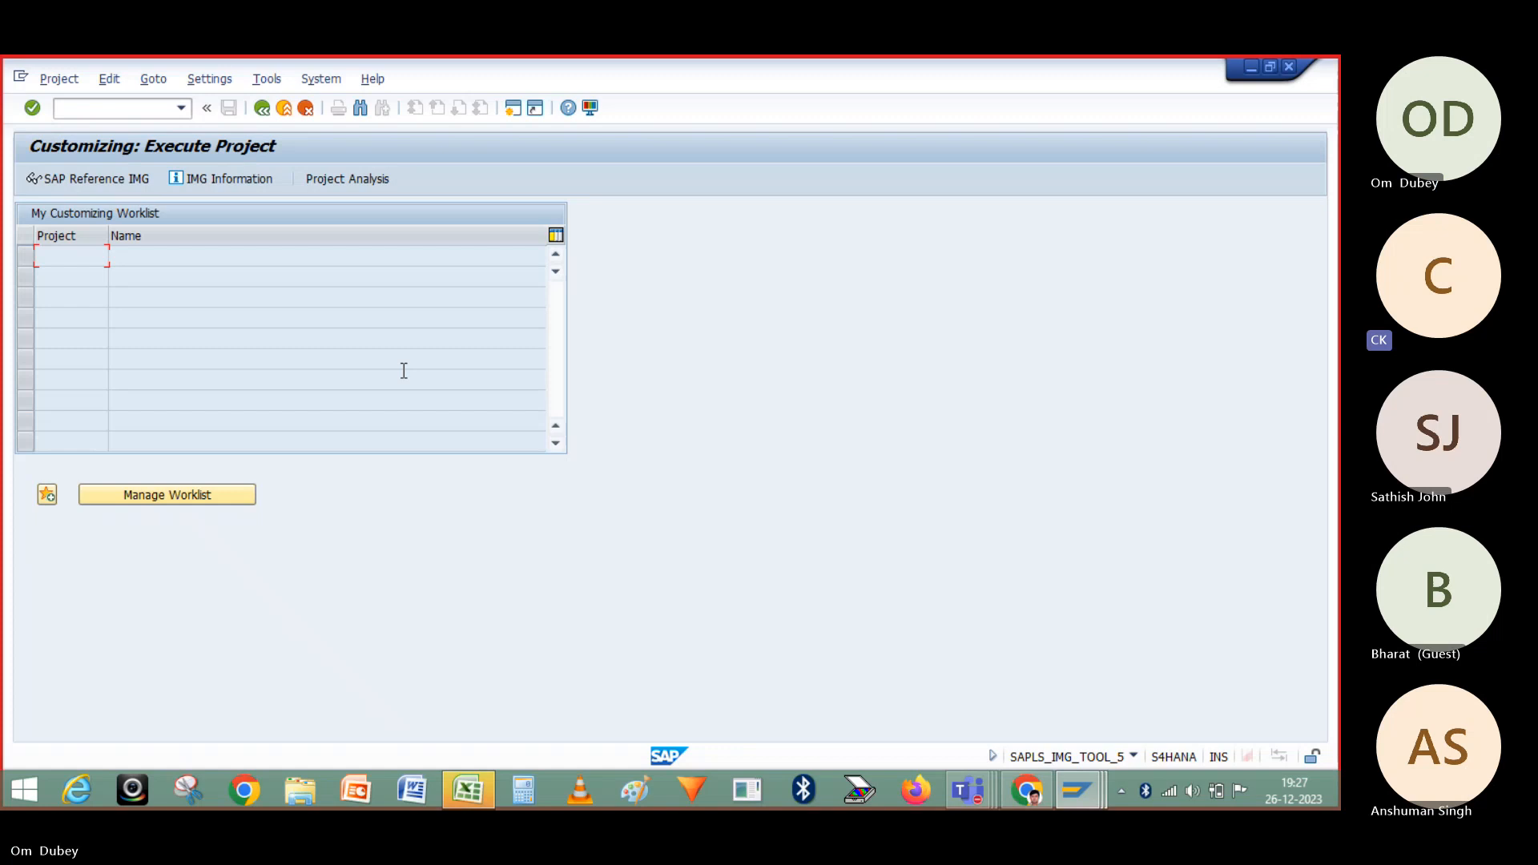
# Open the Copy/delete/check warehouse number activity for Logistics Execution under Enterprise Structure, Definition in the SAP Reference IMG
pyautogui.click(76, 180)
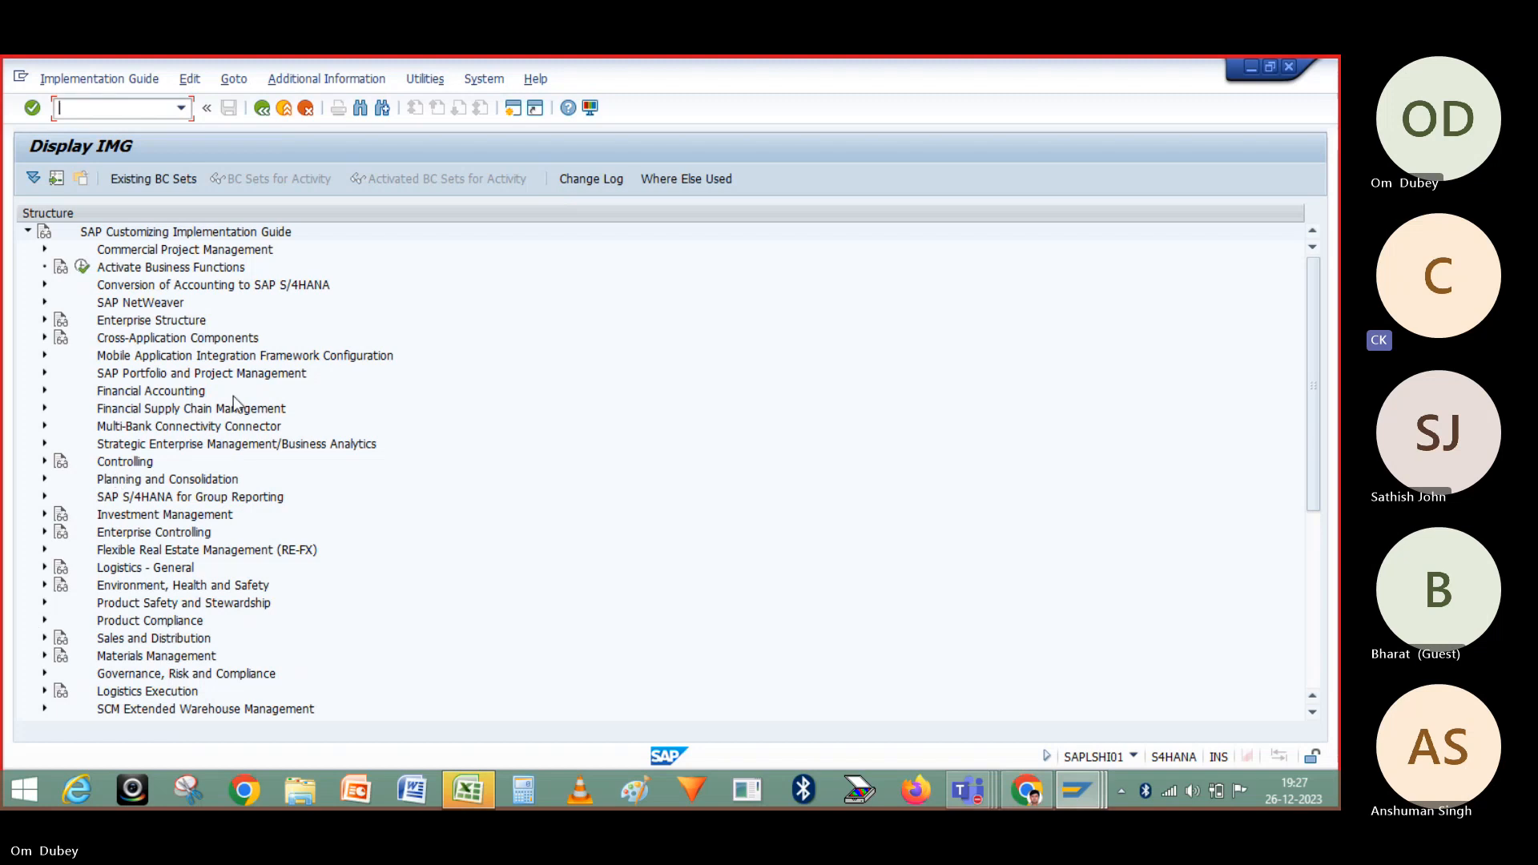
pyautogui.click(44, 319)
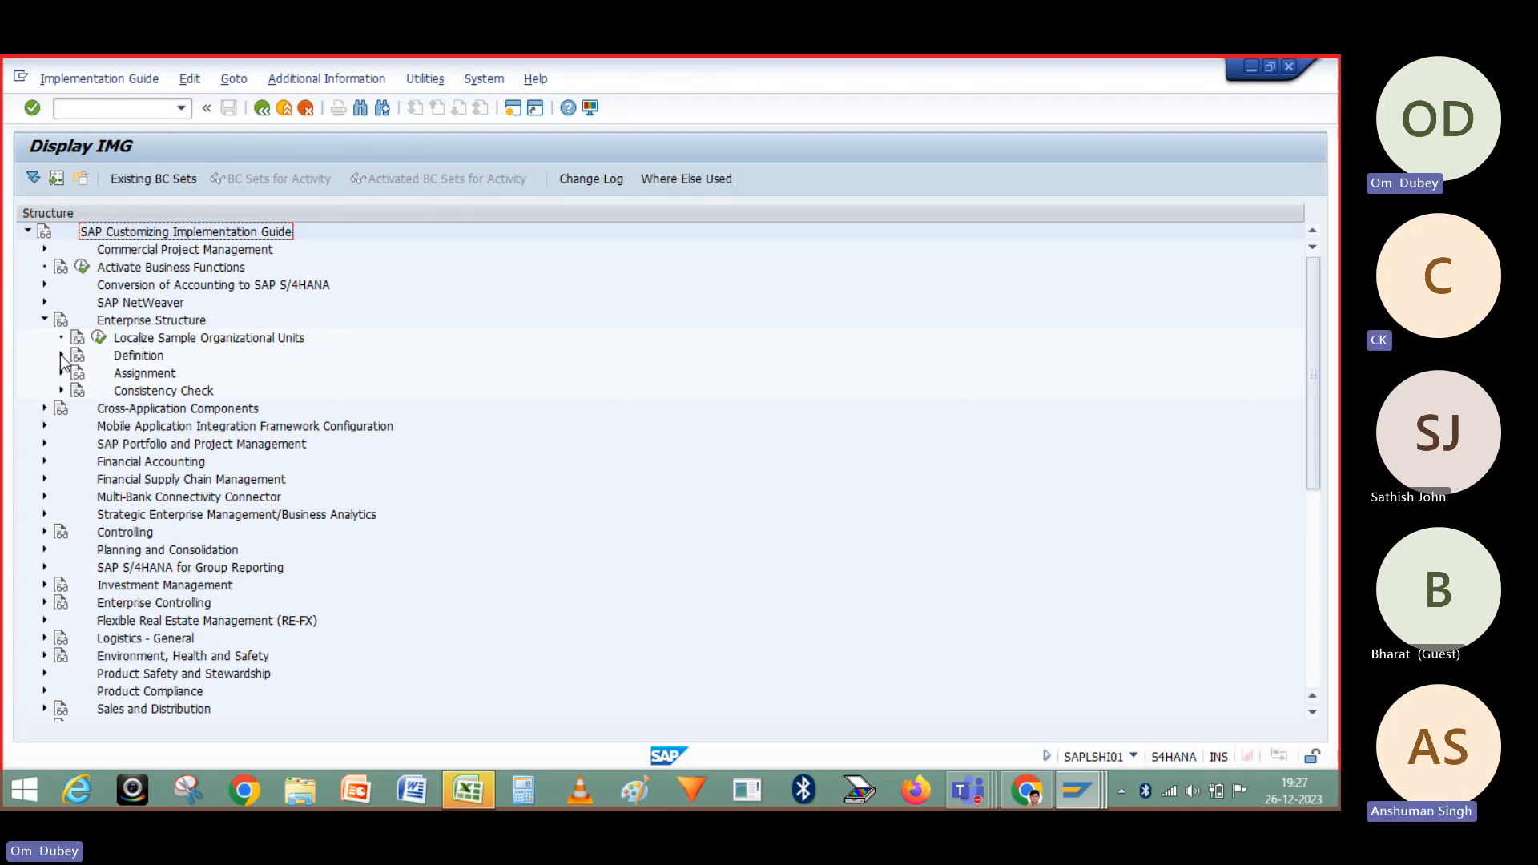
pyautogui.click(60, 355)
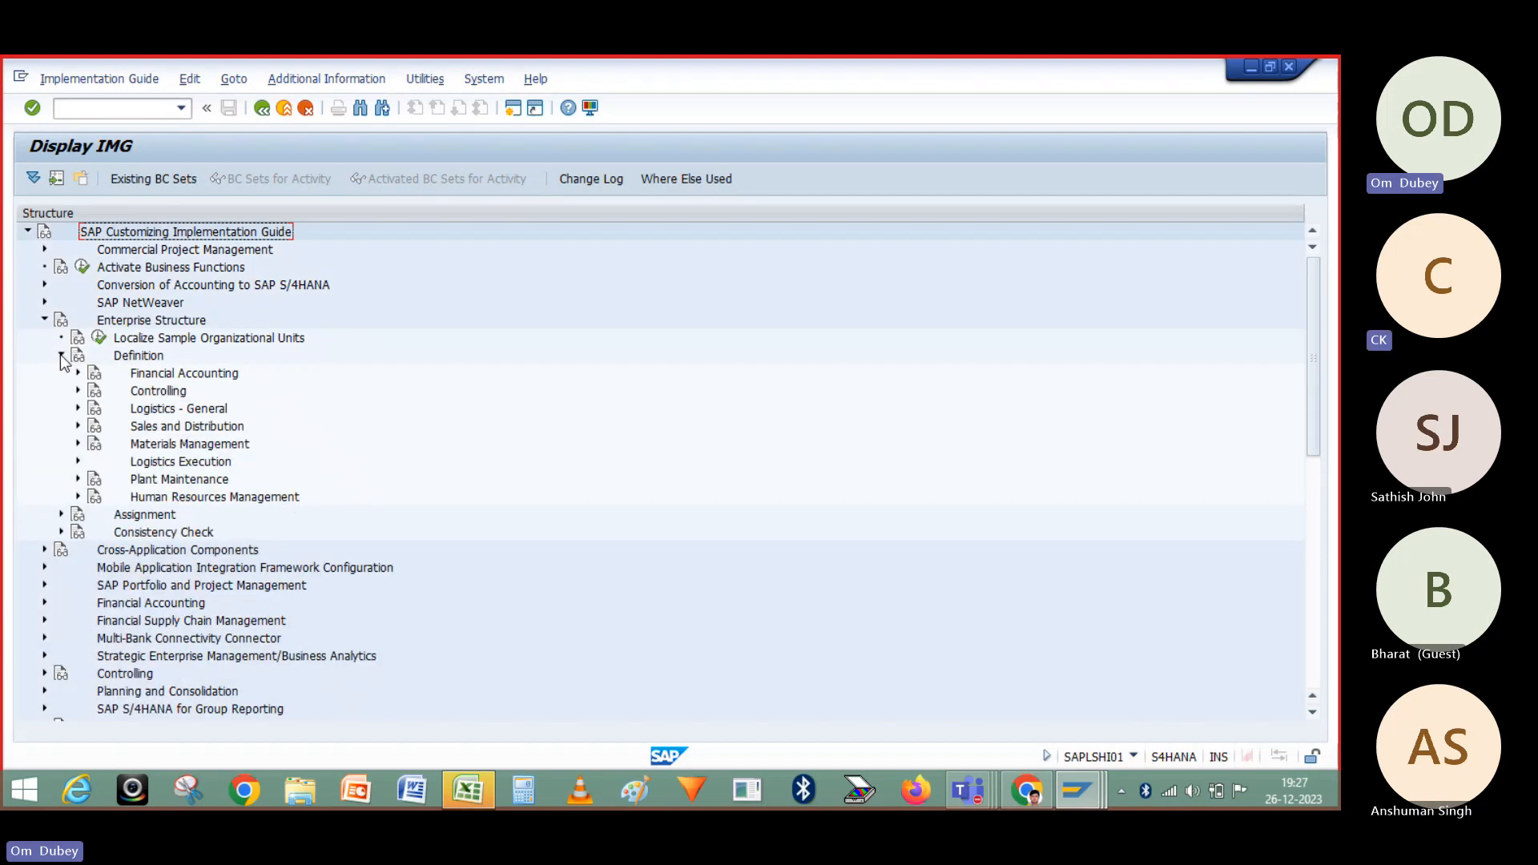
pyautogui.click(78, 461)
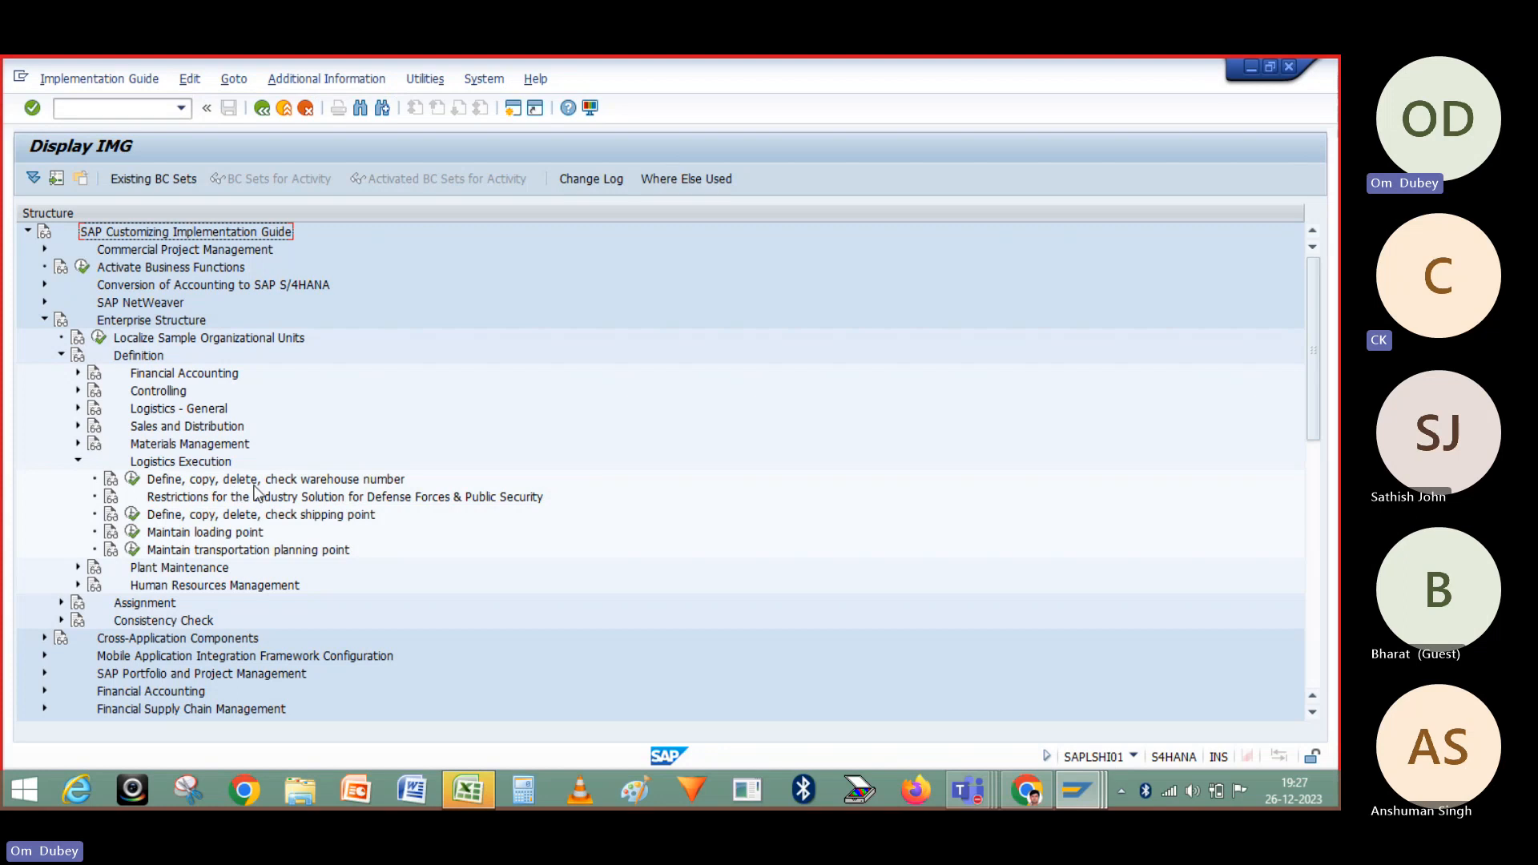
pyautogui.click(133, 481)
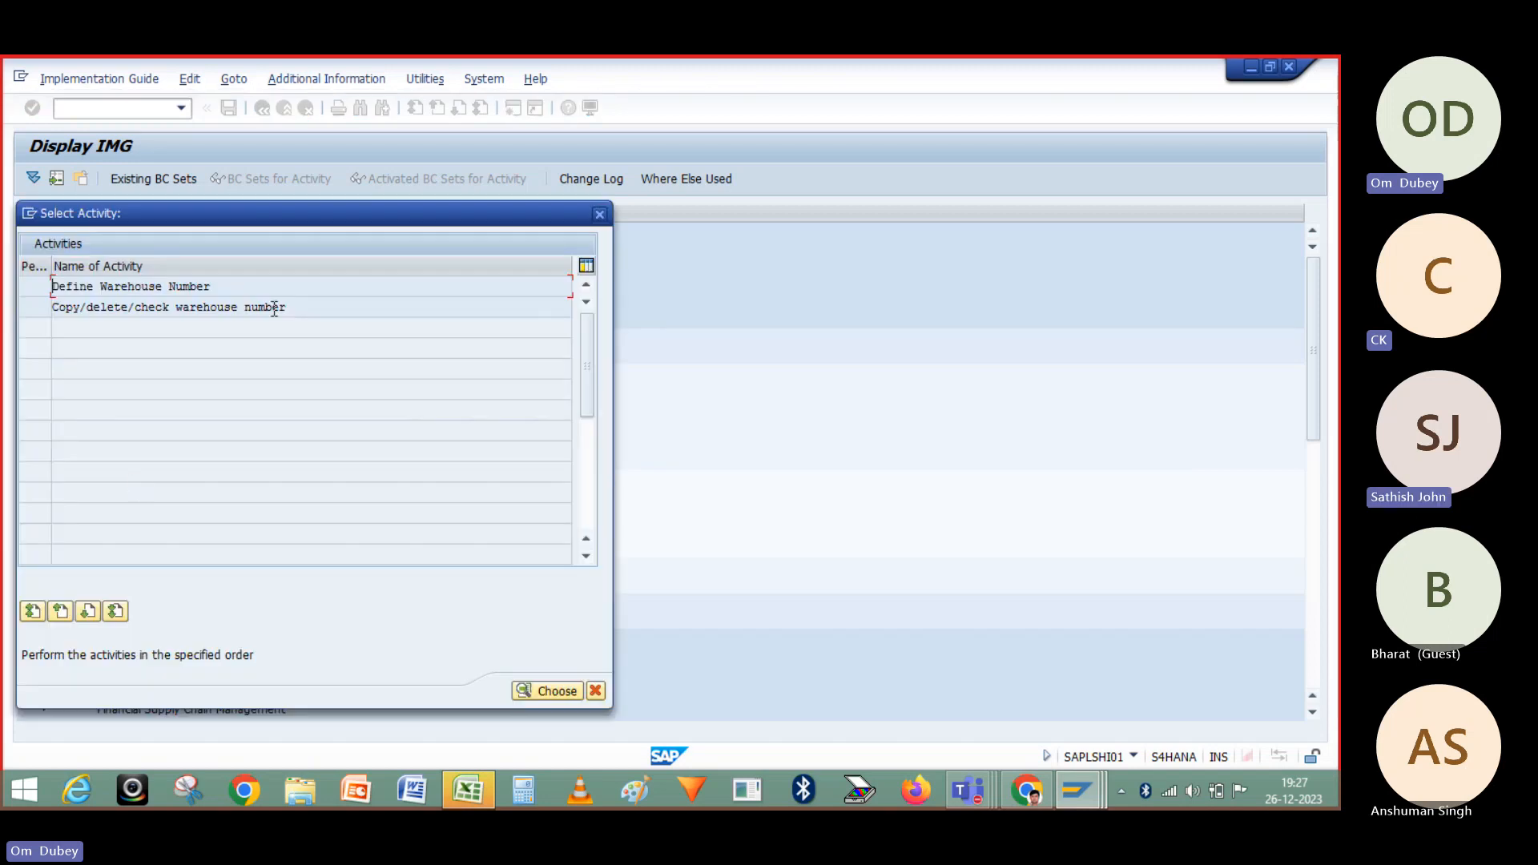
pyautogui.doubleClick(127, 308)
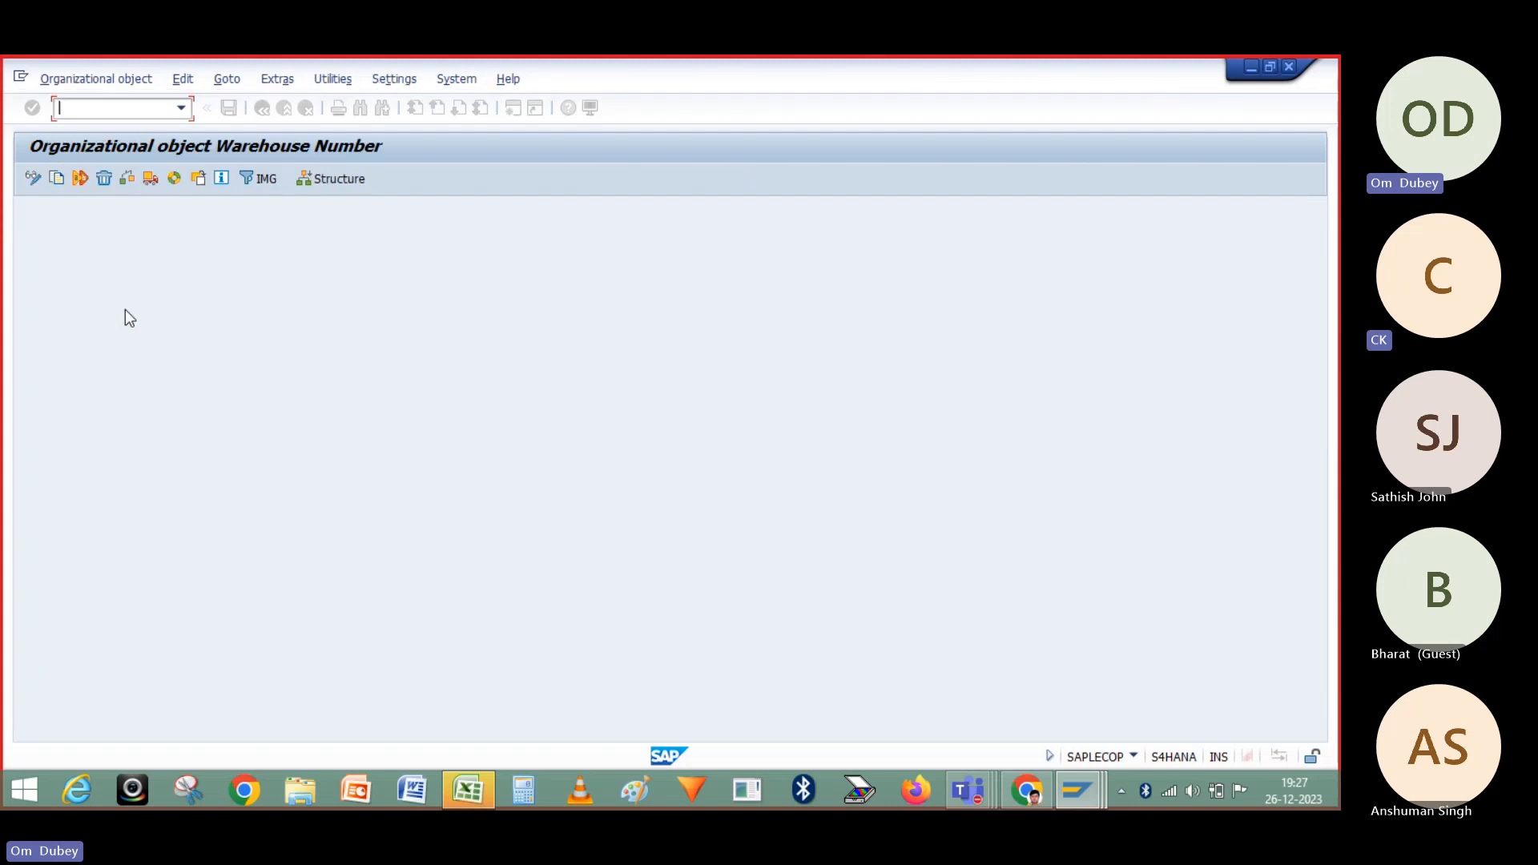
# Try to copy warehouse number OM2 to warehouse number 001
pyautogui.click(56, 180)
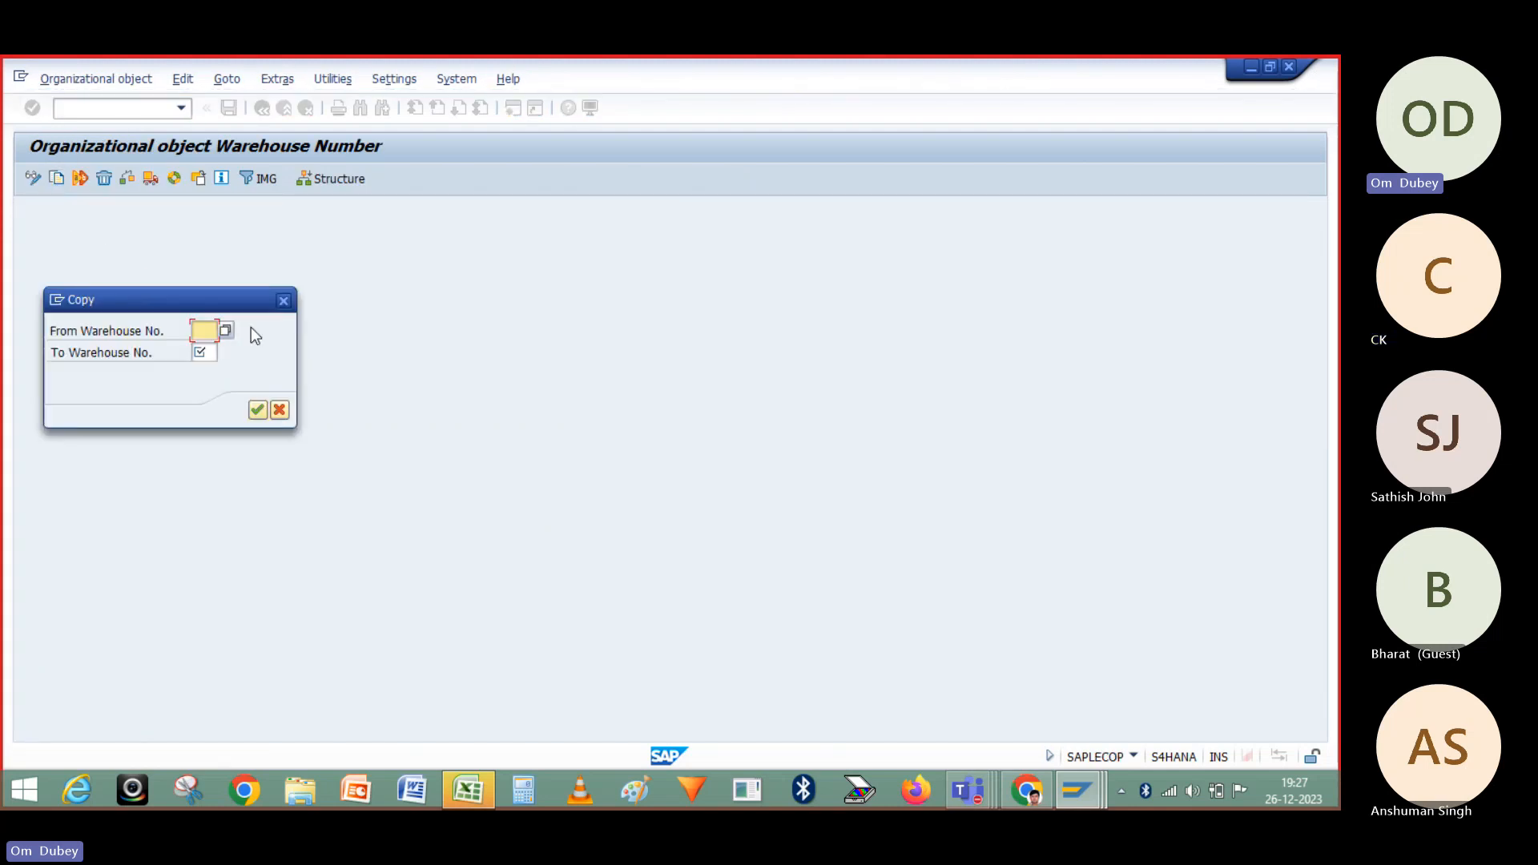
pyautogui.press('space')
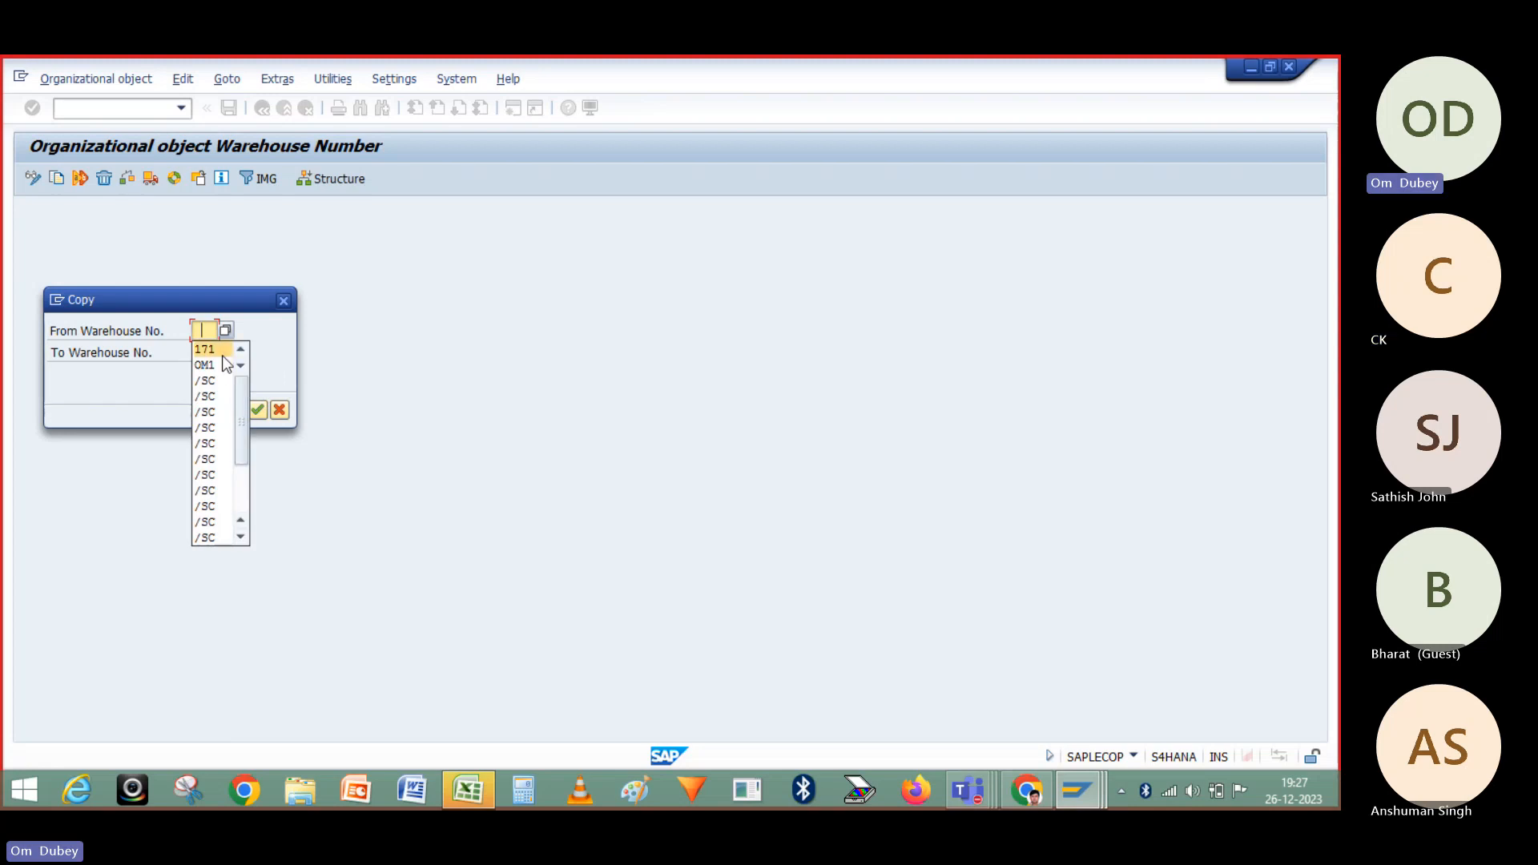
pyautogui.click(212, 330)
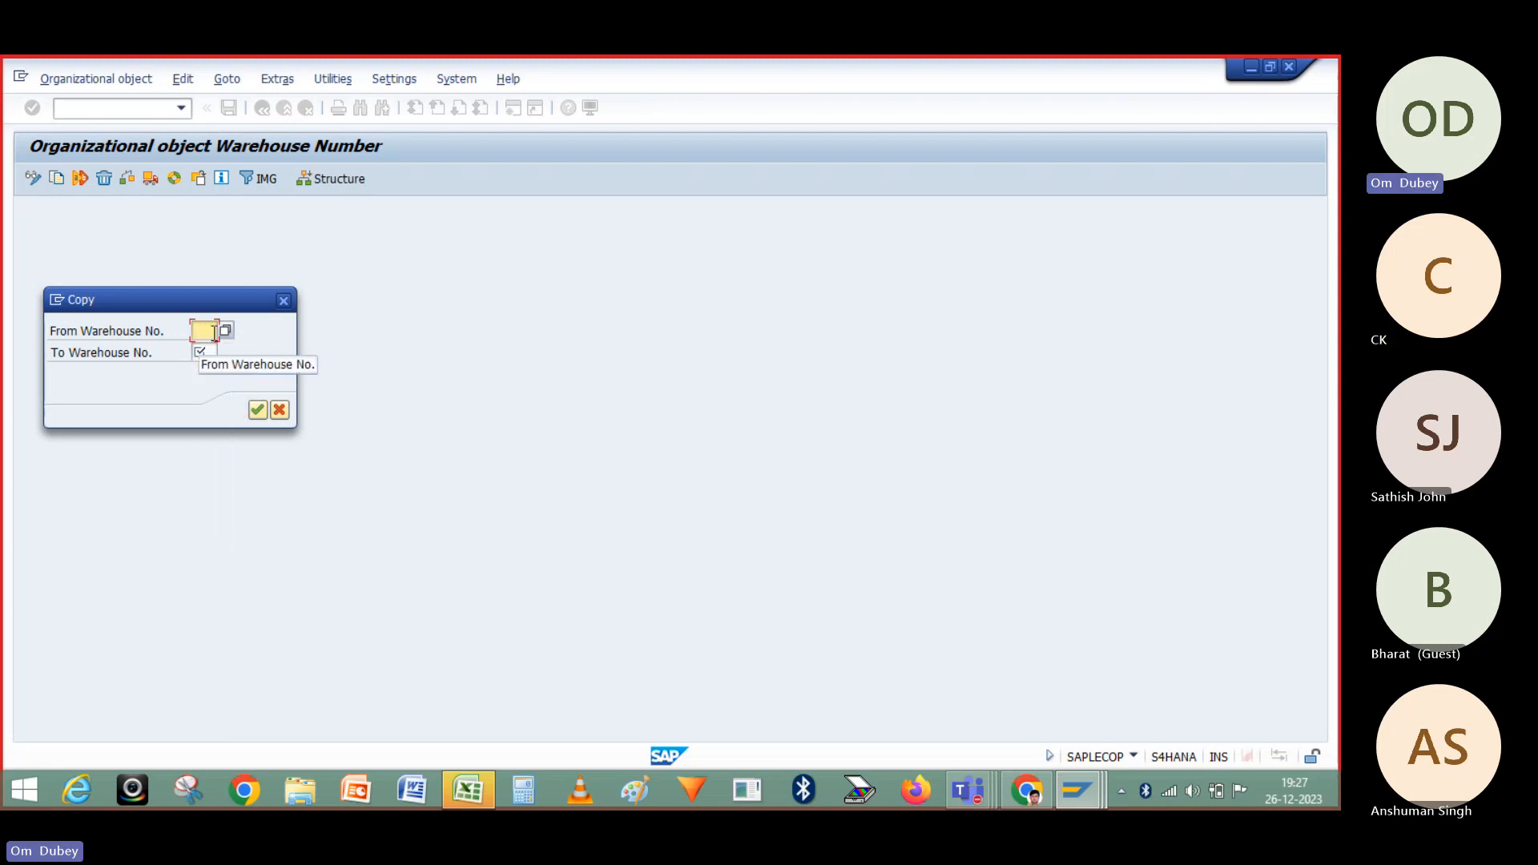
pyautogui.write('OM')
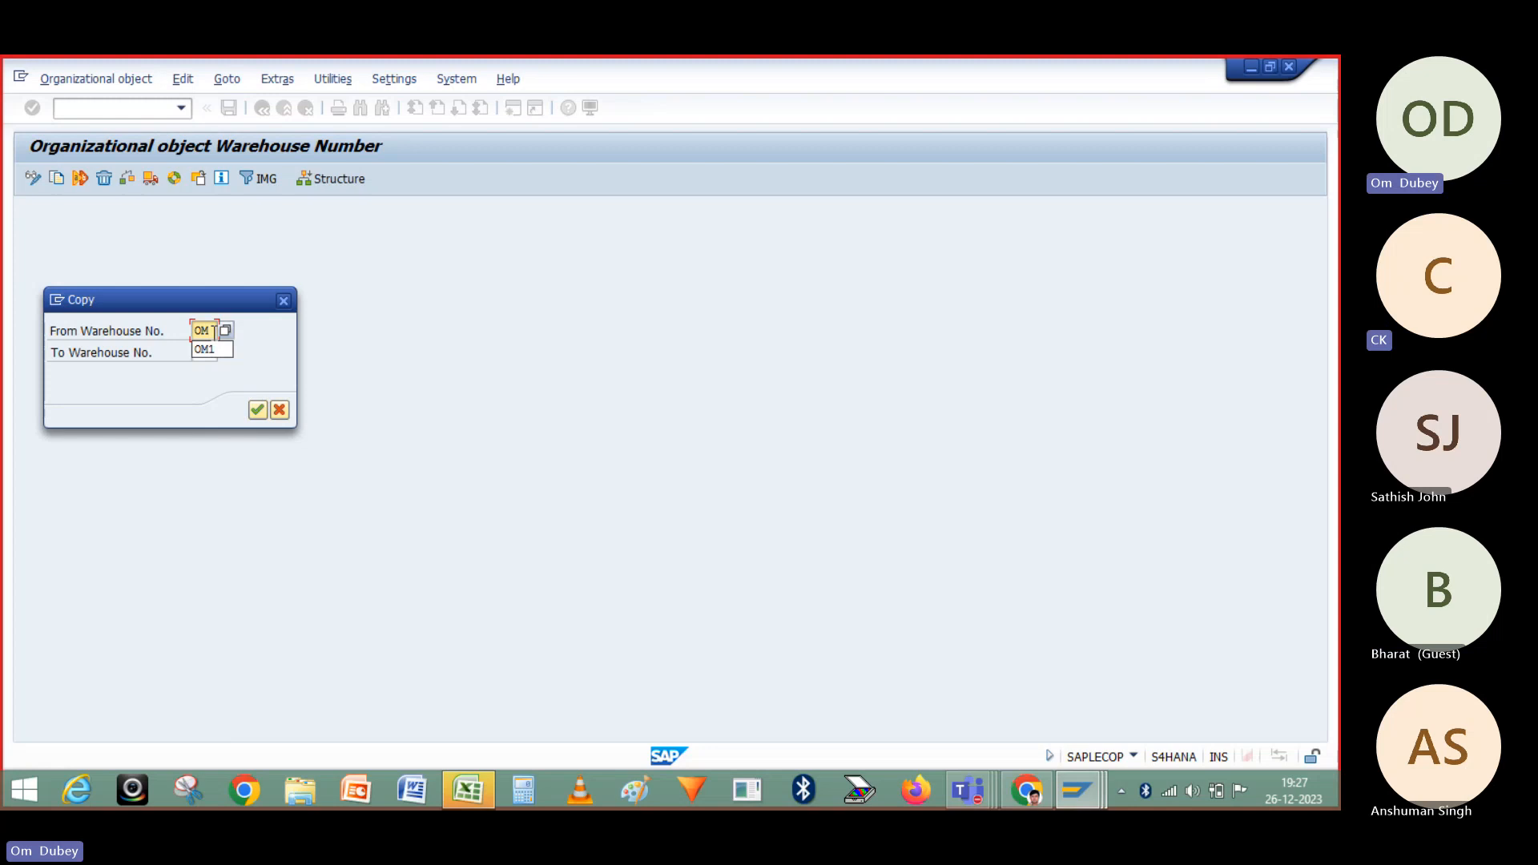
pyautogui.write('2')
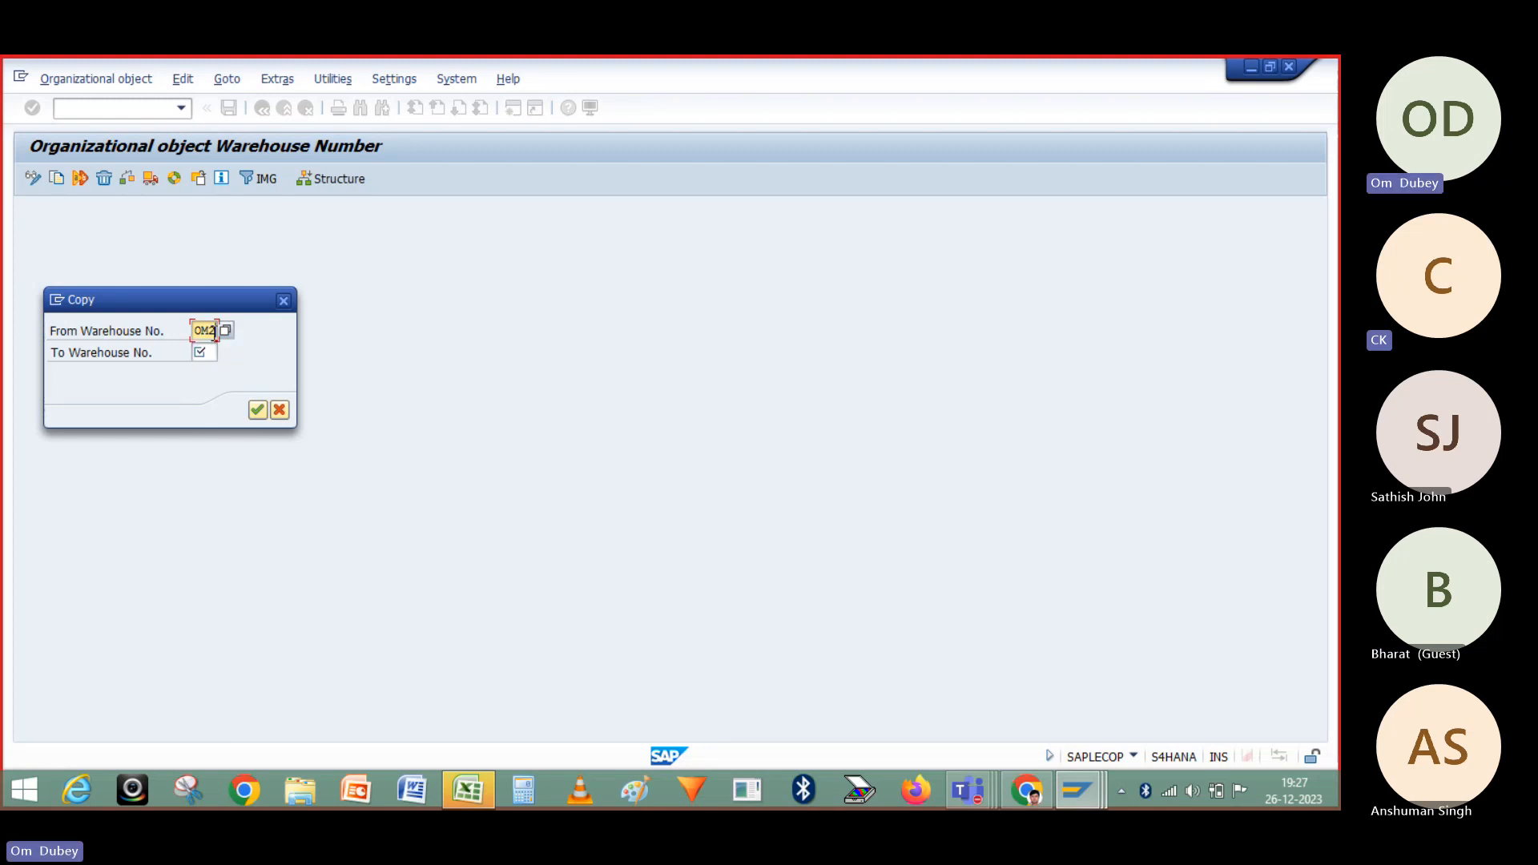
pyautogui.click(205, 352)
pyautogui.write('001')
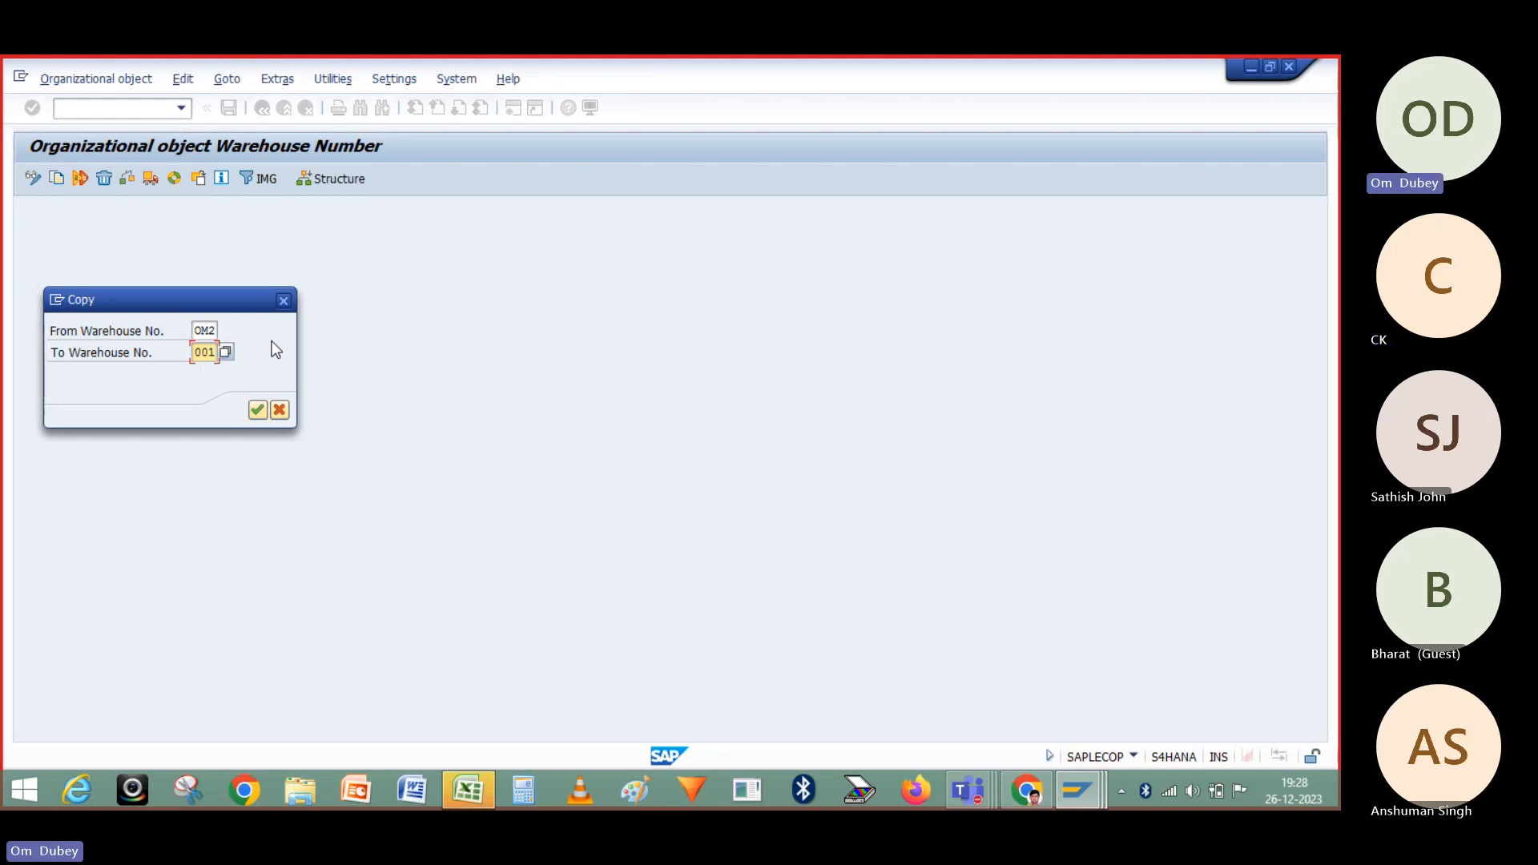
pyautogui.click(251, 411)
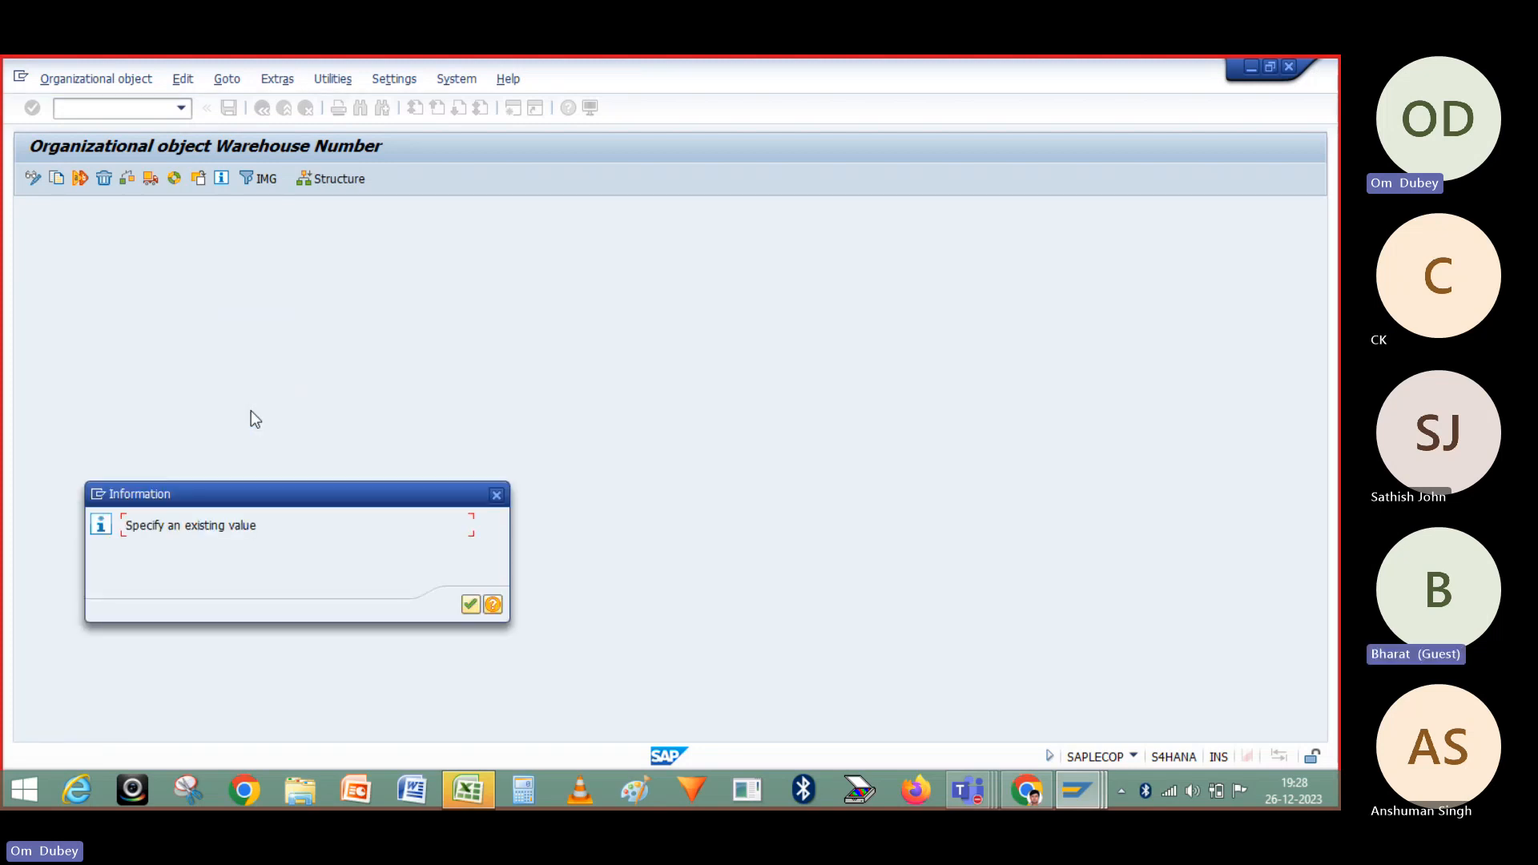
pyautogui.click(472, 605)
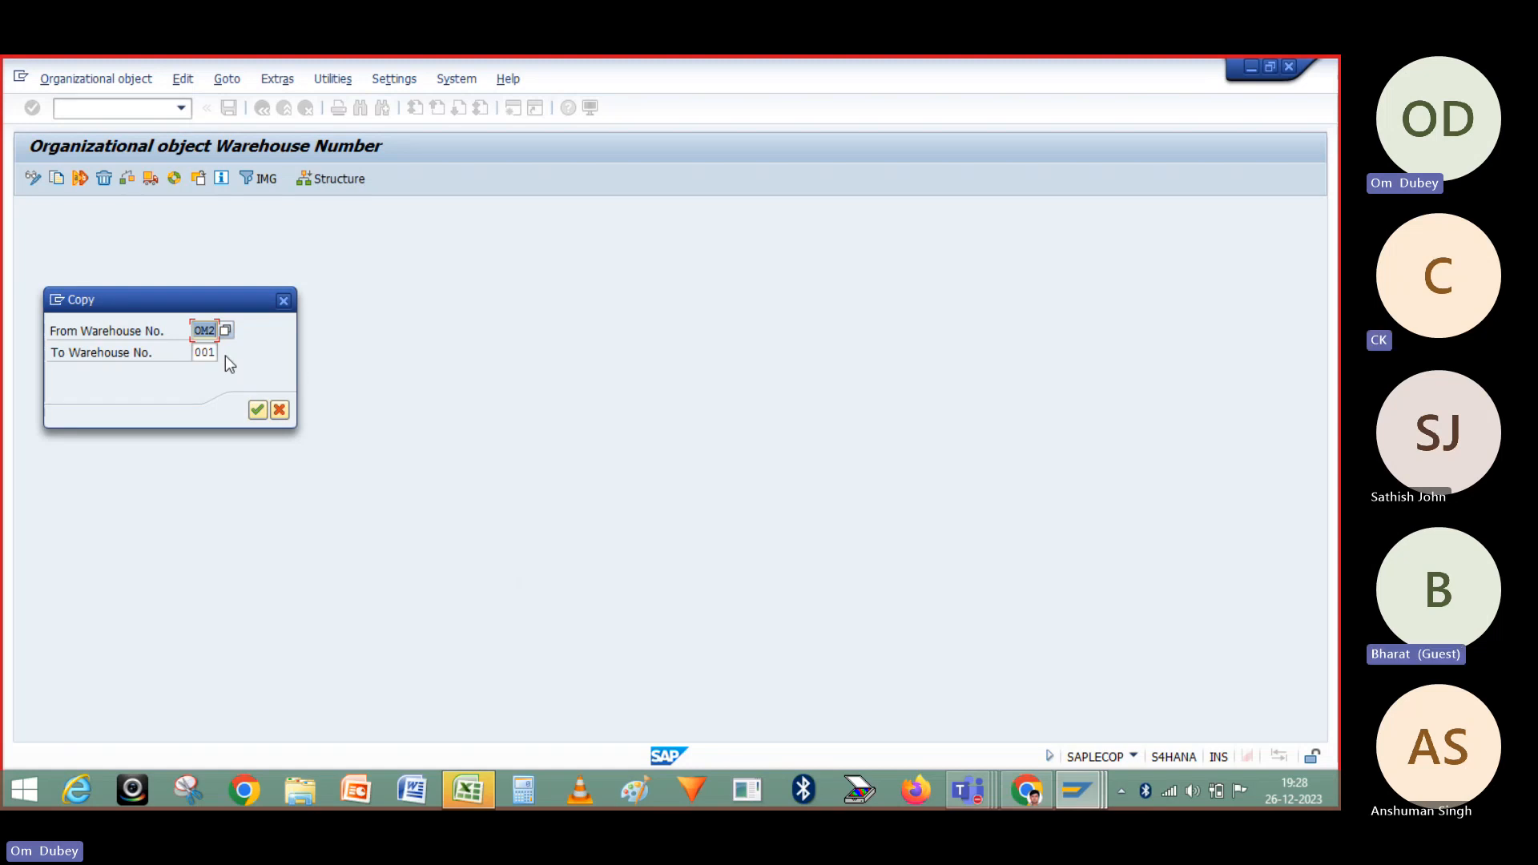
# Try to copy warehouse number 001 to OM1, and dismiss the question about completing the organizational object
pyautogui.write('001')
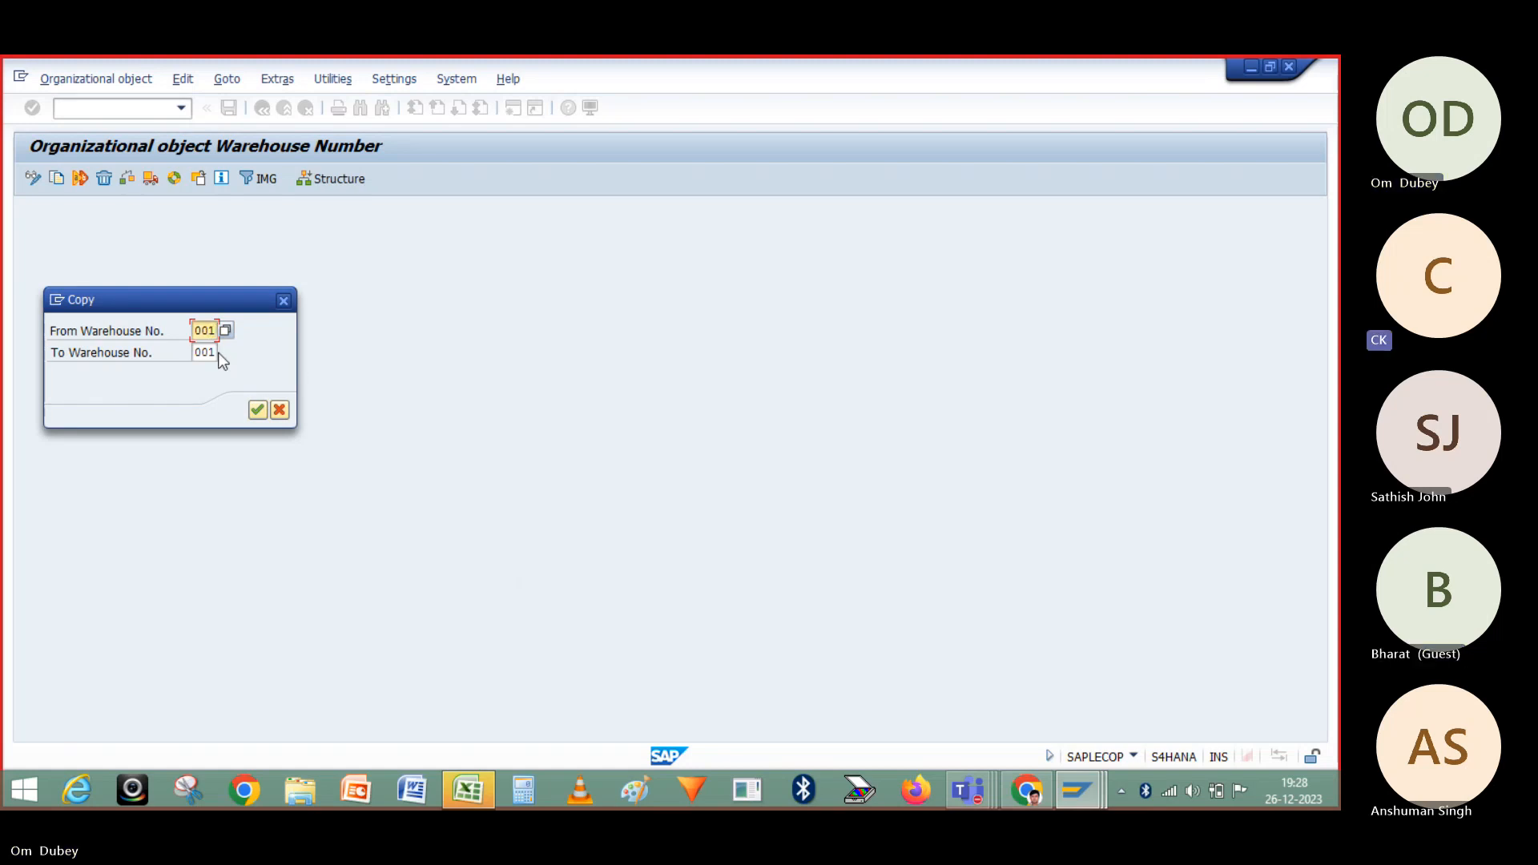
pyautogui.click(218, 352)
pyautogui.press('BackSpace')
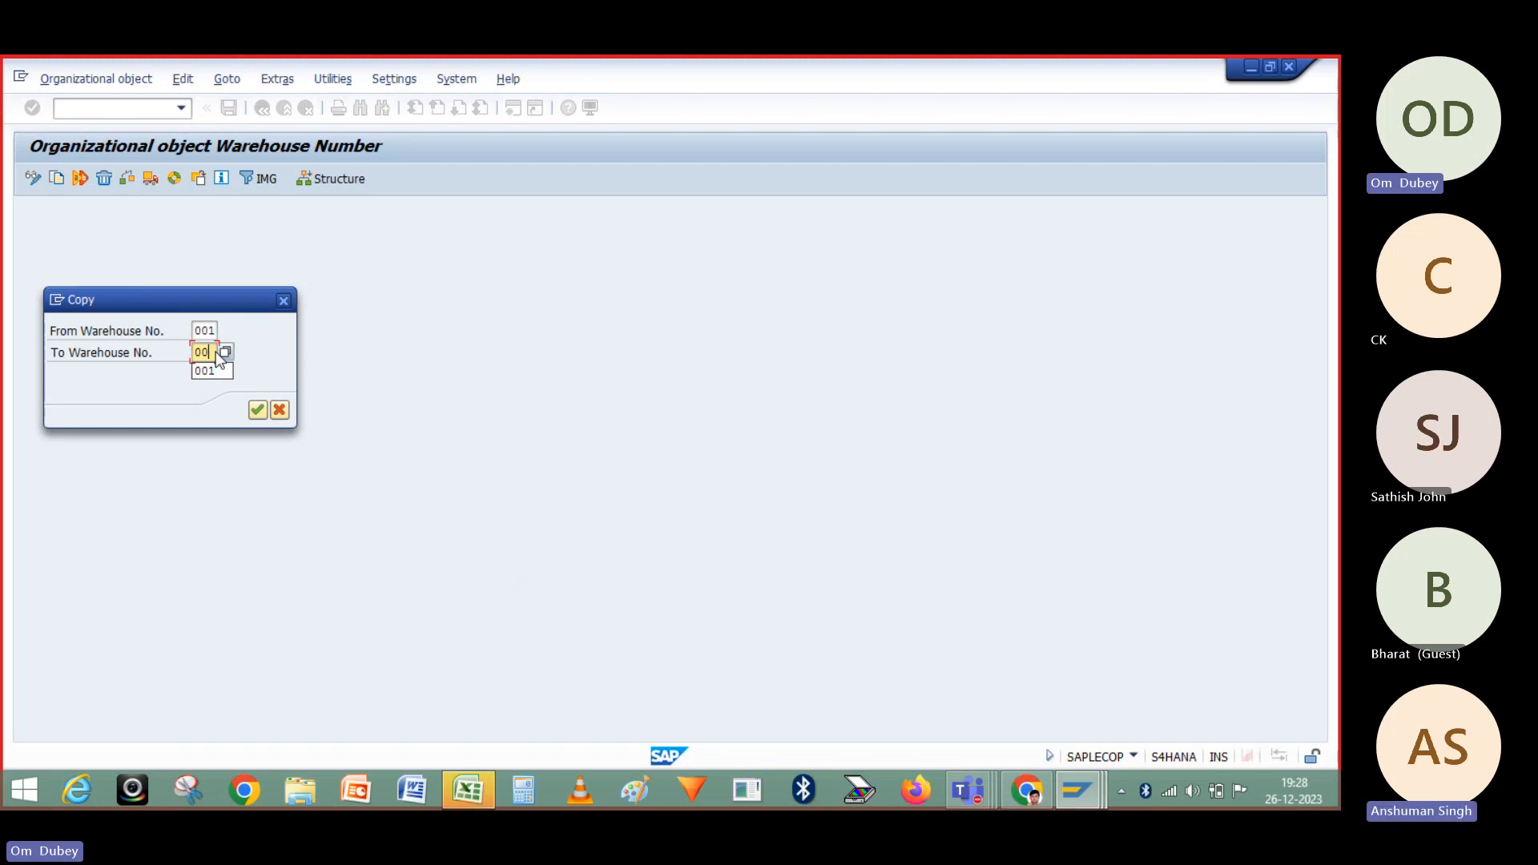
pyautogui.press('BackSpace')
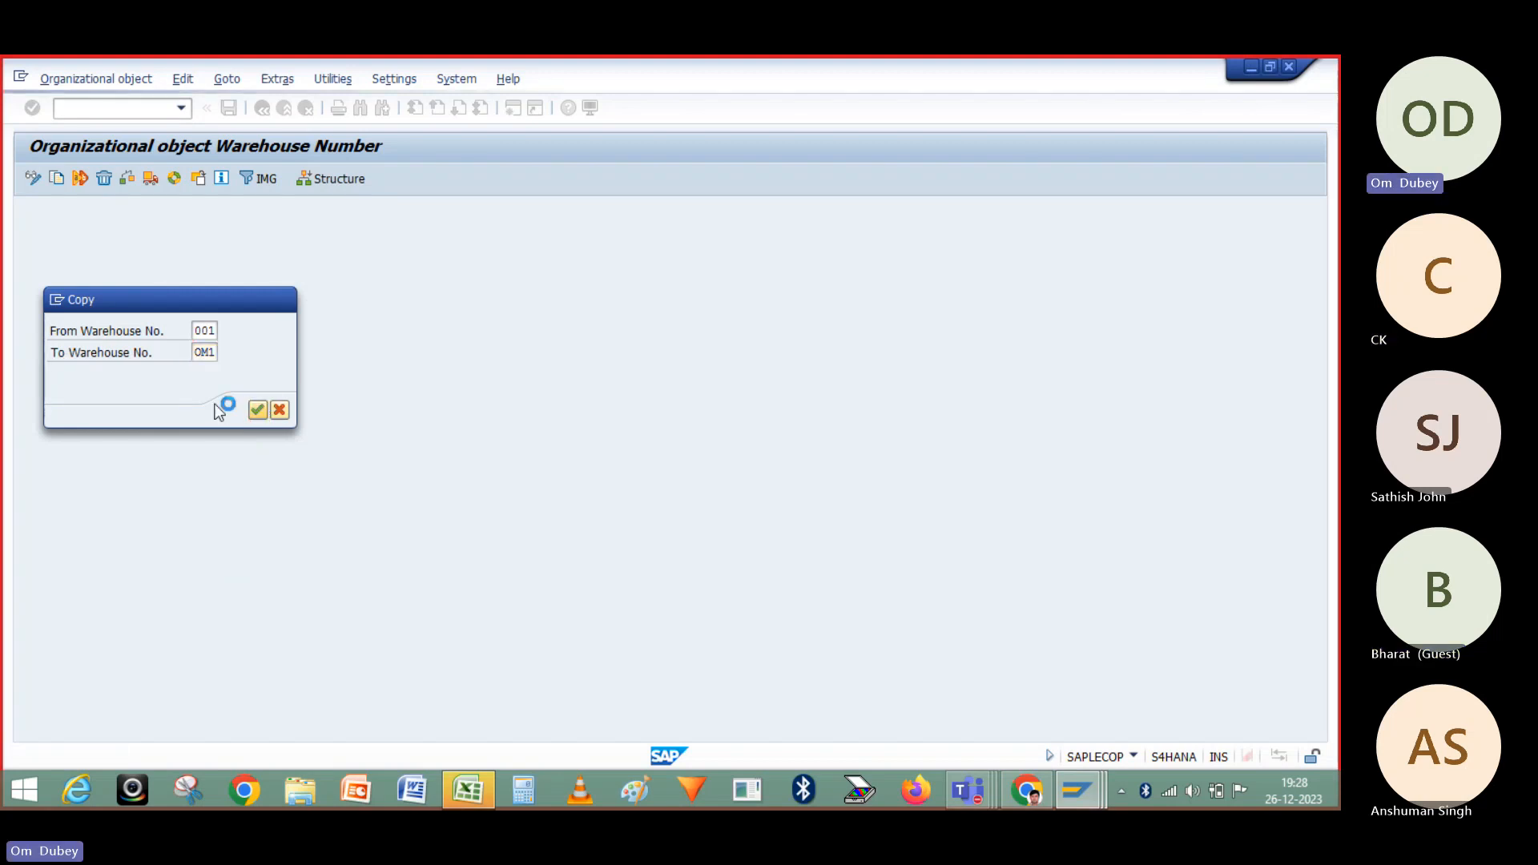
pyautogui.press('Return')
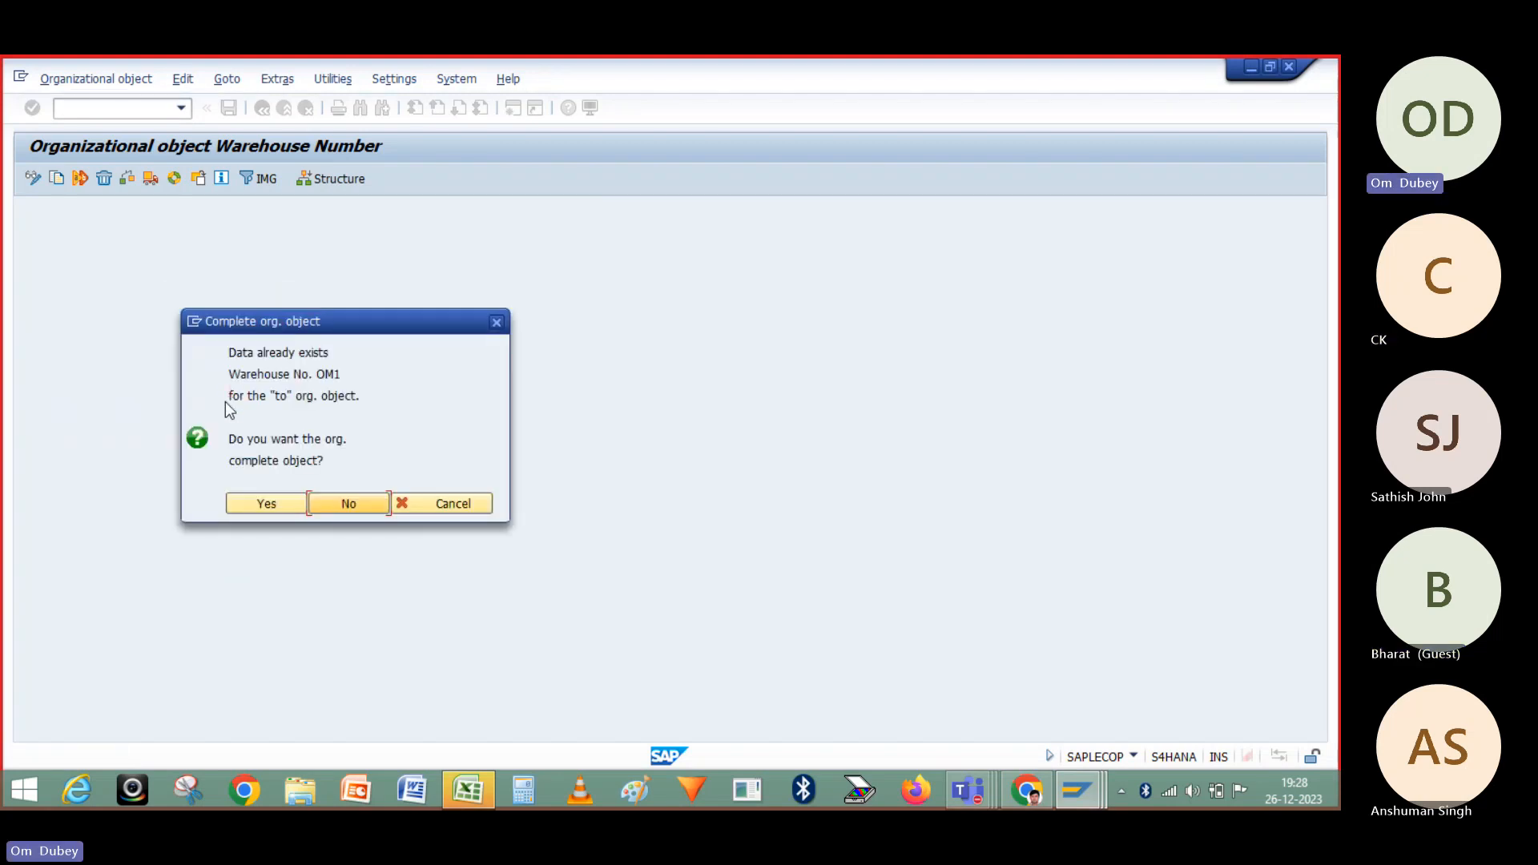
pyautogui.click(493, 322)
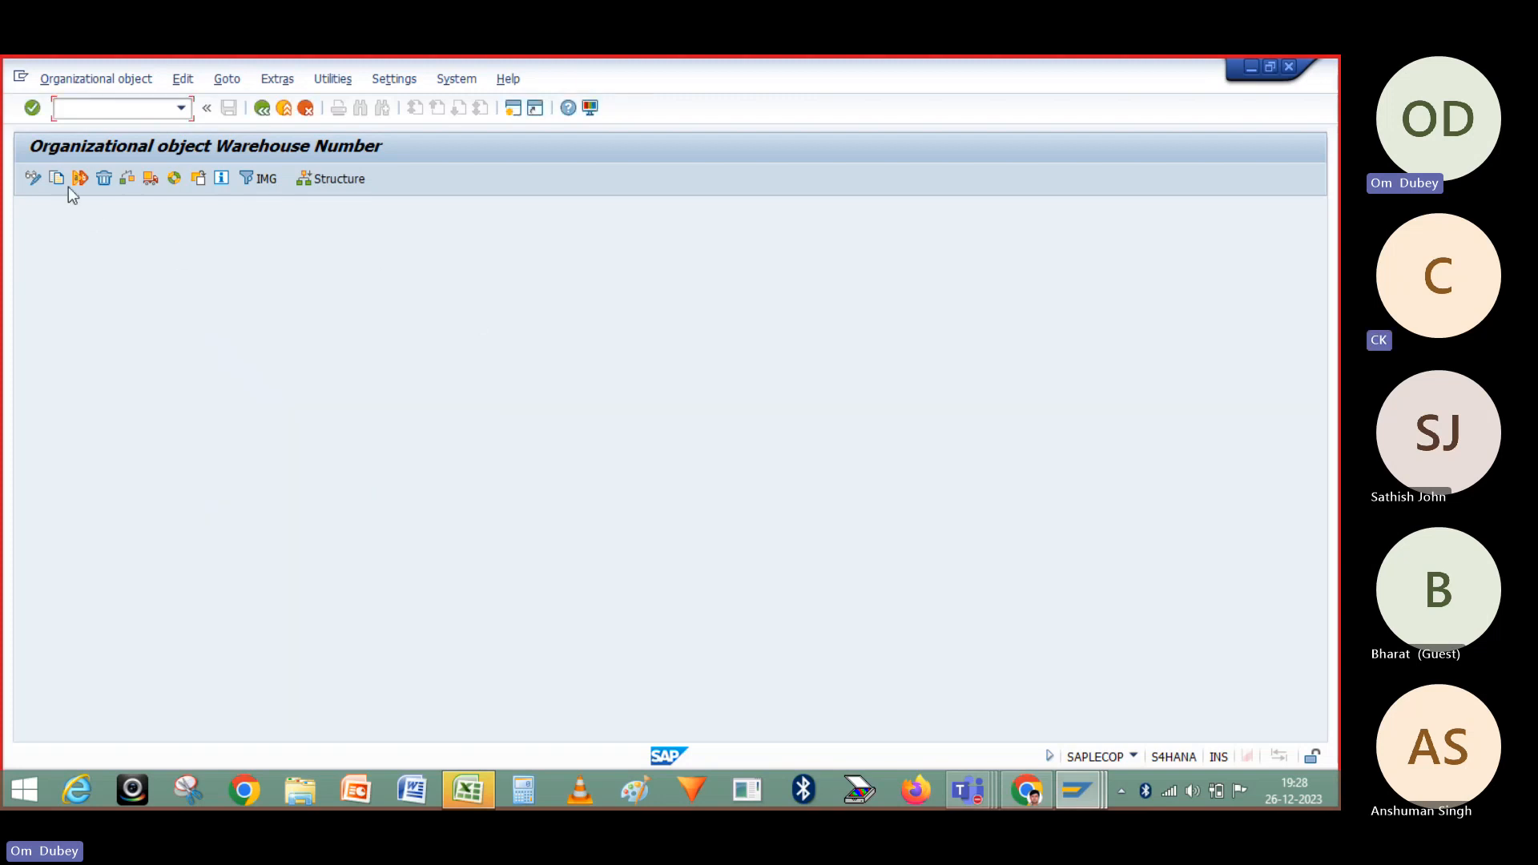
# Start a copy of warehouse number 001 to warehouse number OM2
pyautogui.click(56, 178)
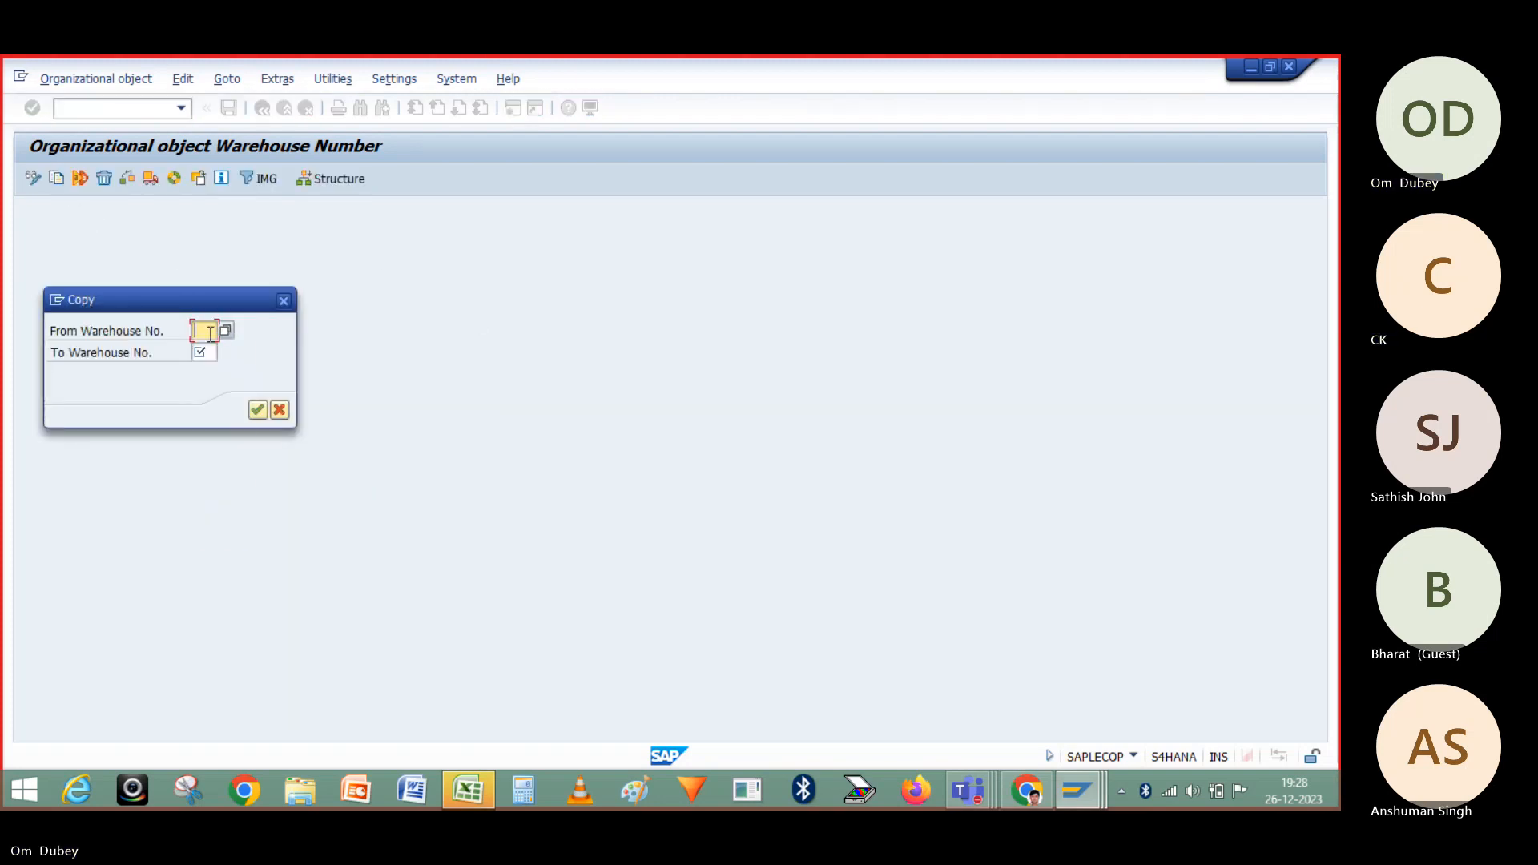
pyautogui.click(210, 333)
pyautogui.click(213, 357)
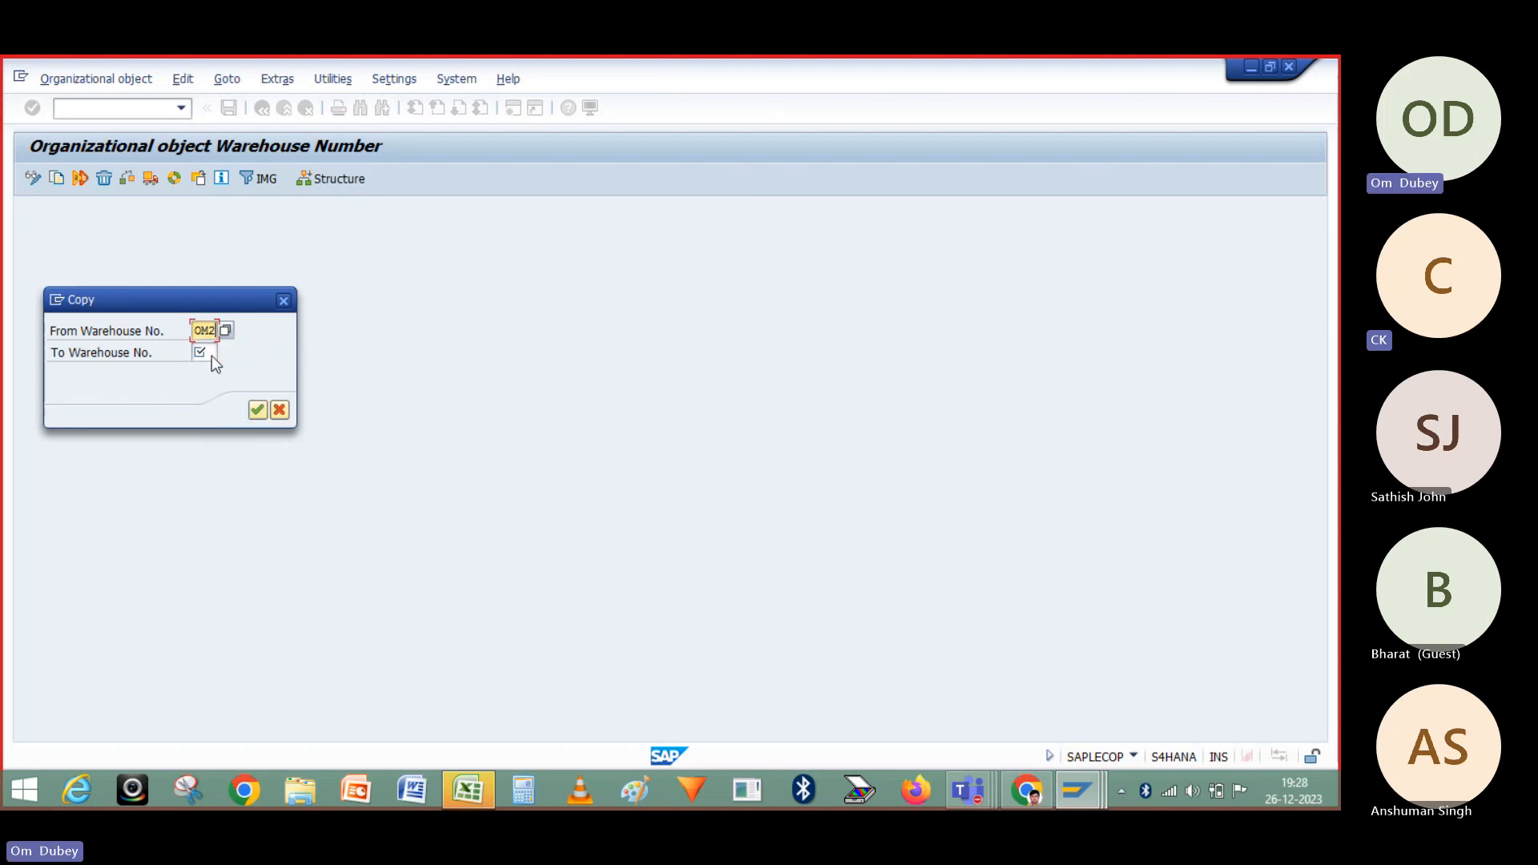
pyautogui.press('BackSpace')
pyautogui.press('BackSpace')
pyautogui.press('BackSpace')
pyautogui.write('001')
pyautogui.click(213, 348)
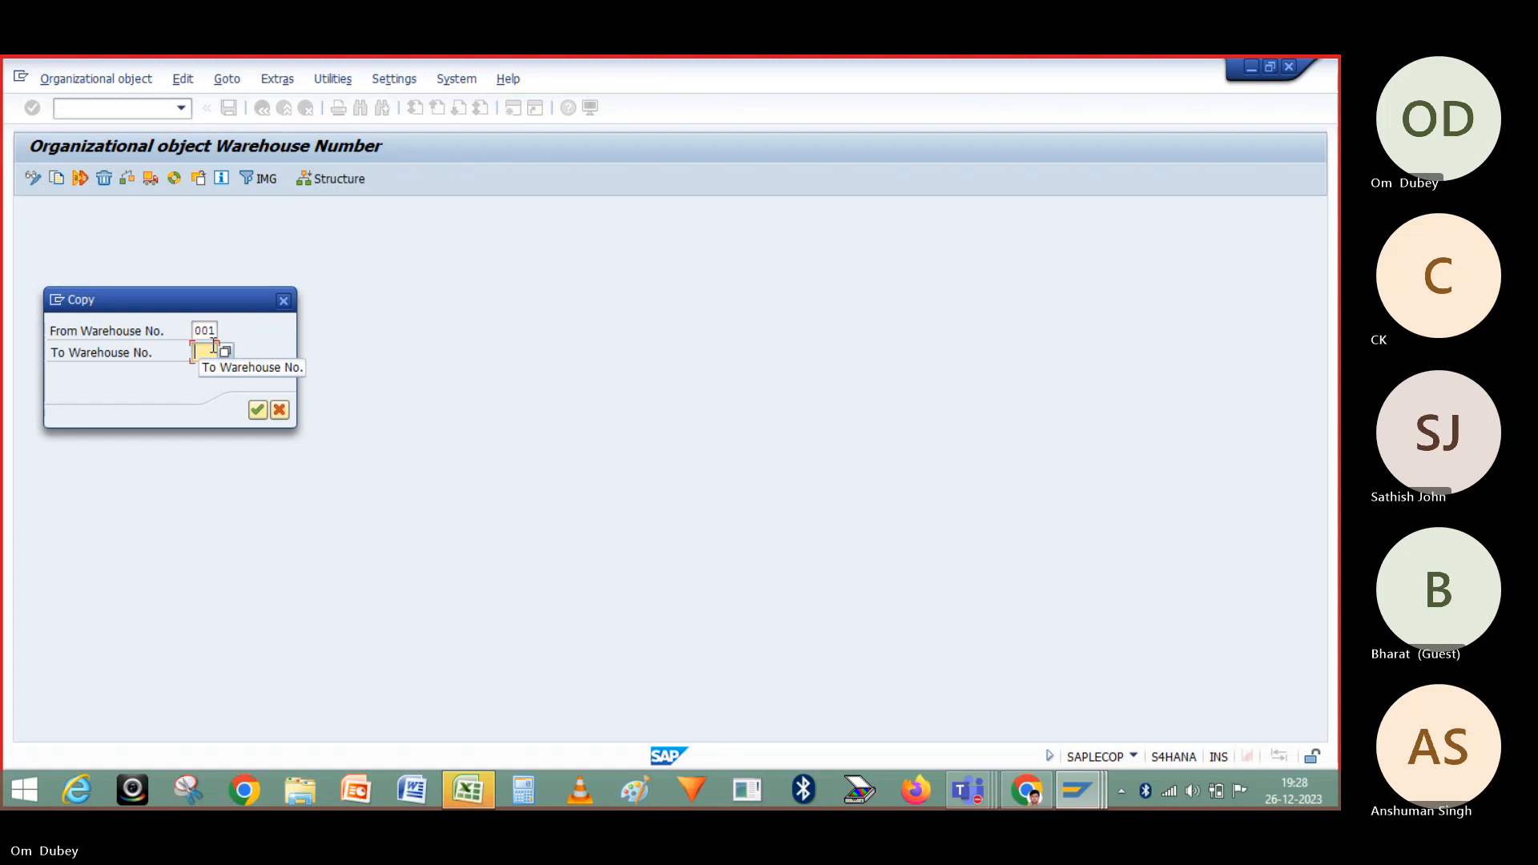
pyautogui.write('OM2')
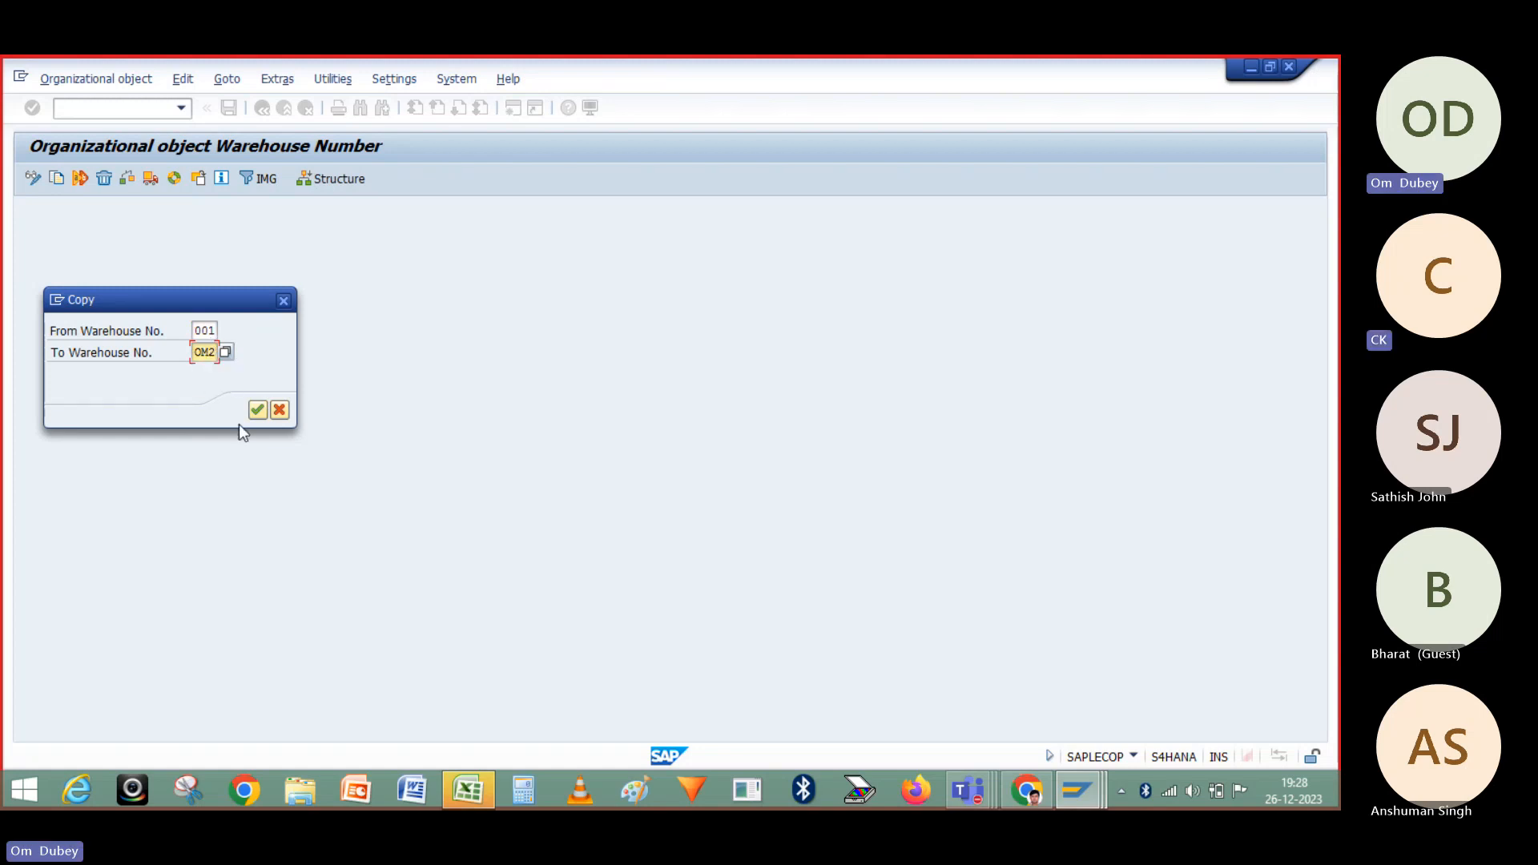
pyautogui.click(256, 410)
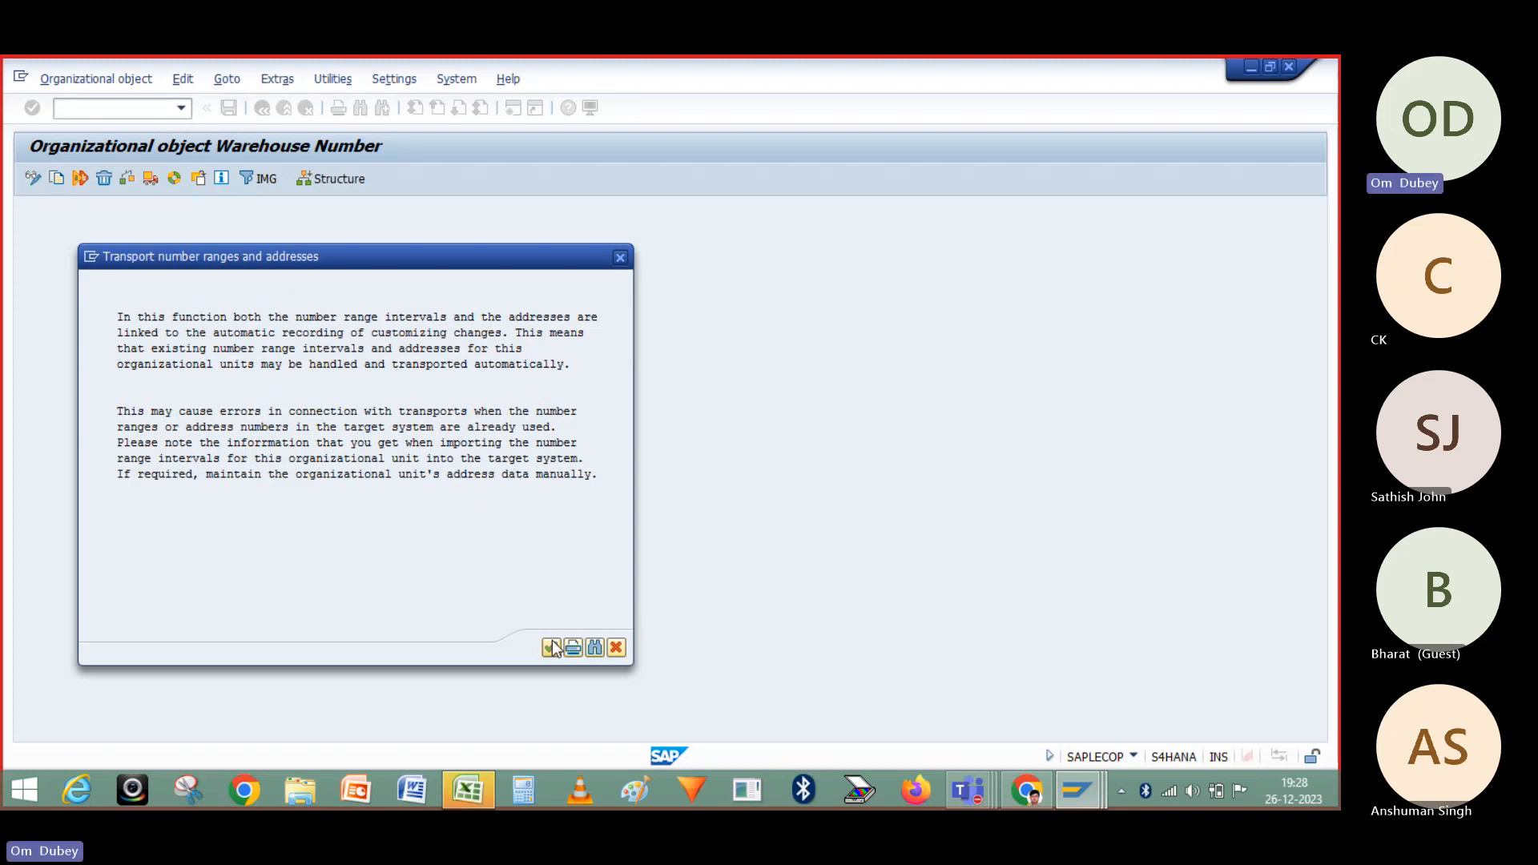
# Agree to transport the number ranges, record them in customizing request S4HK901179, and confirm the copy from 001 to OM2
pyautogui.click(553, 647)
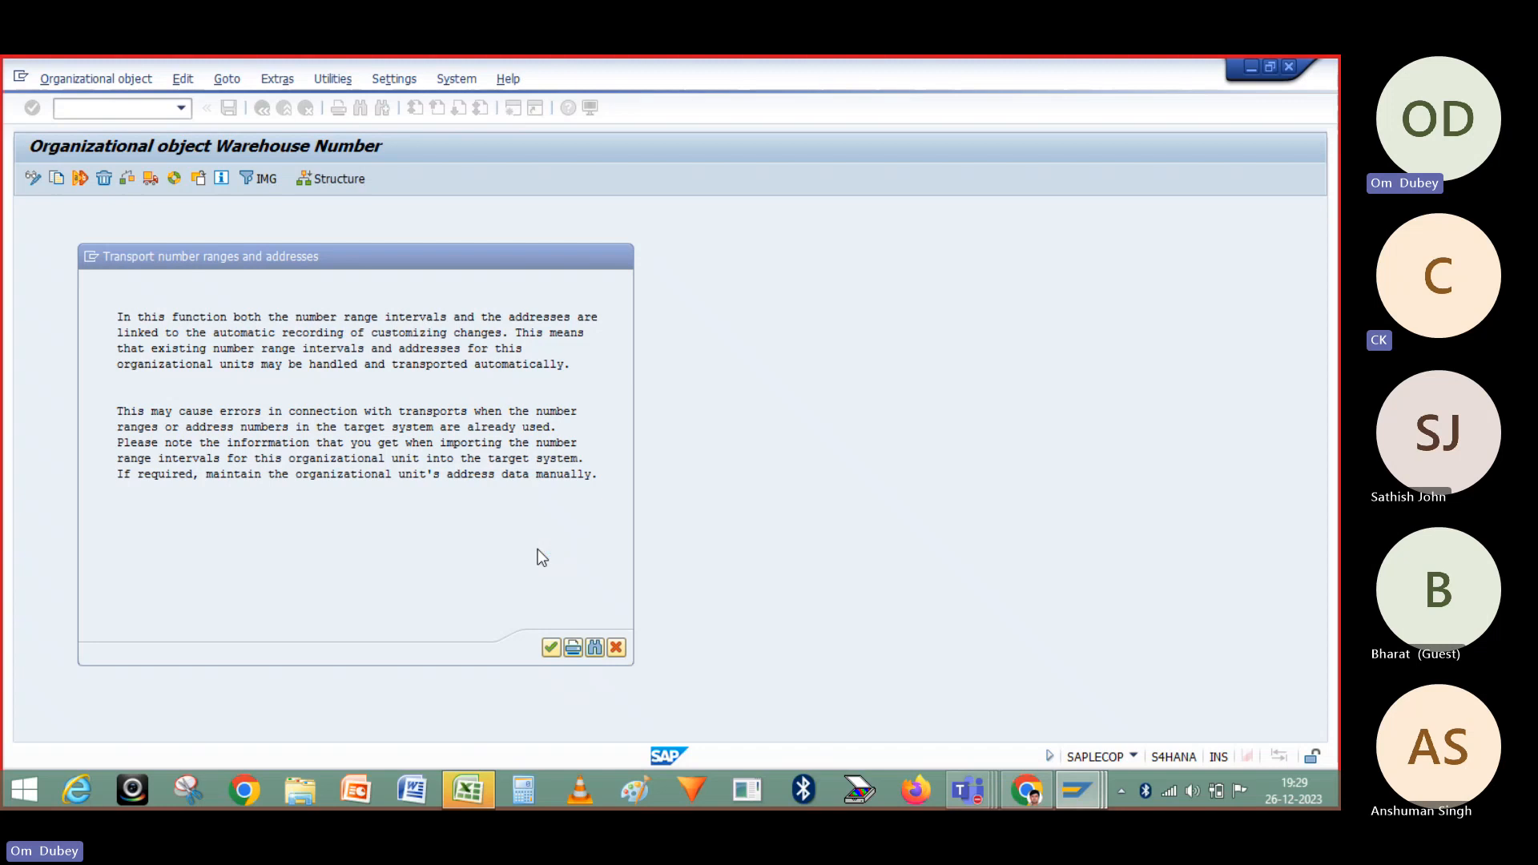
pyautogui.press('Return')
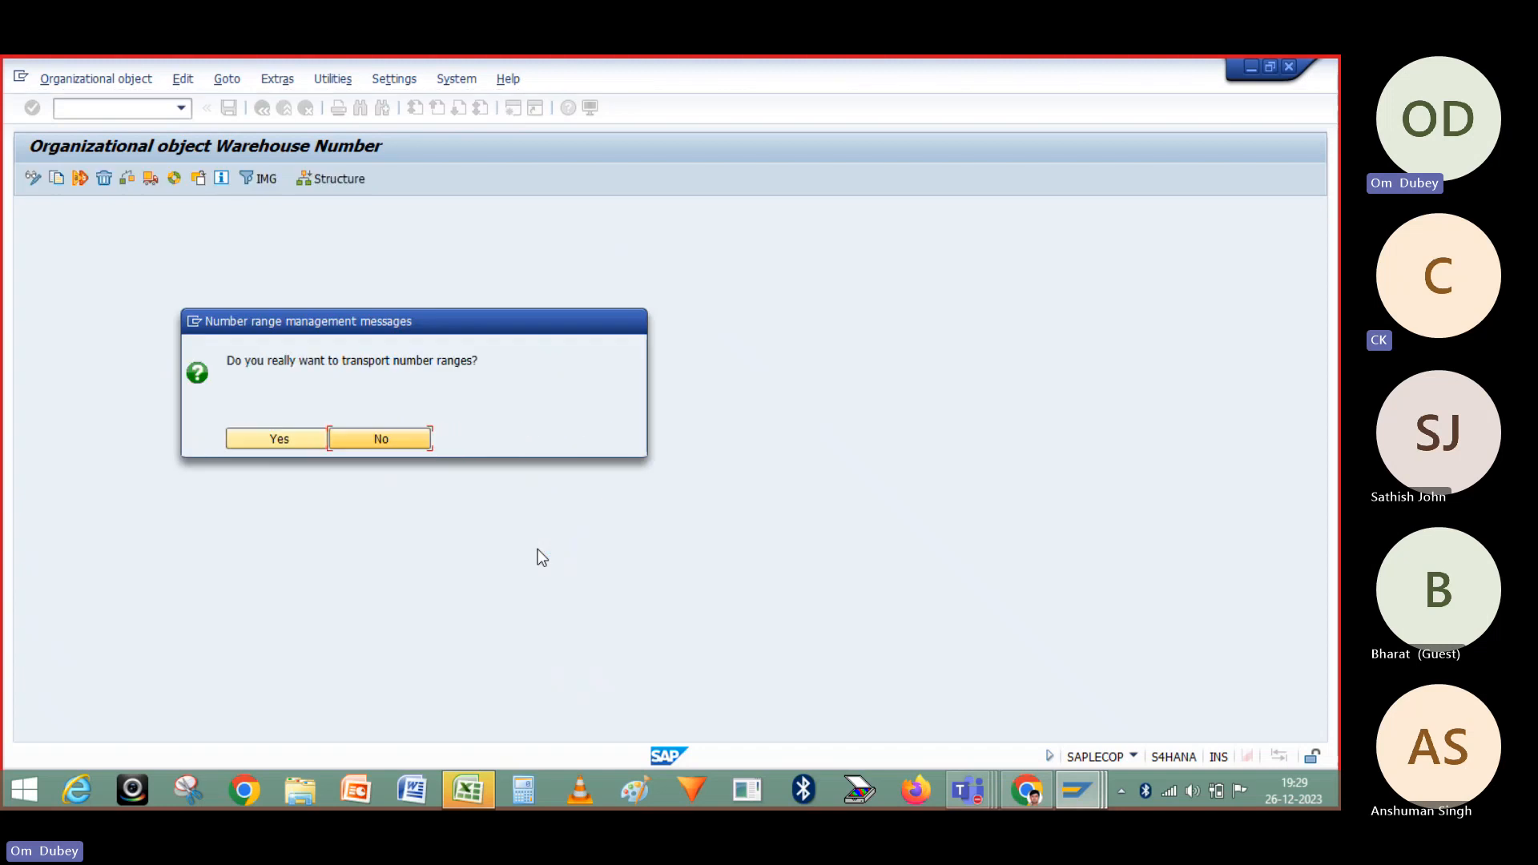
pyautogui.click(294, 431)
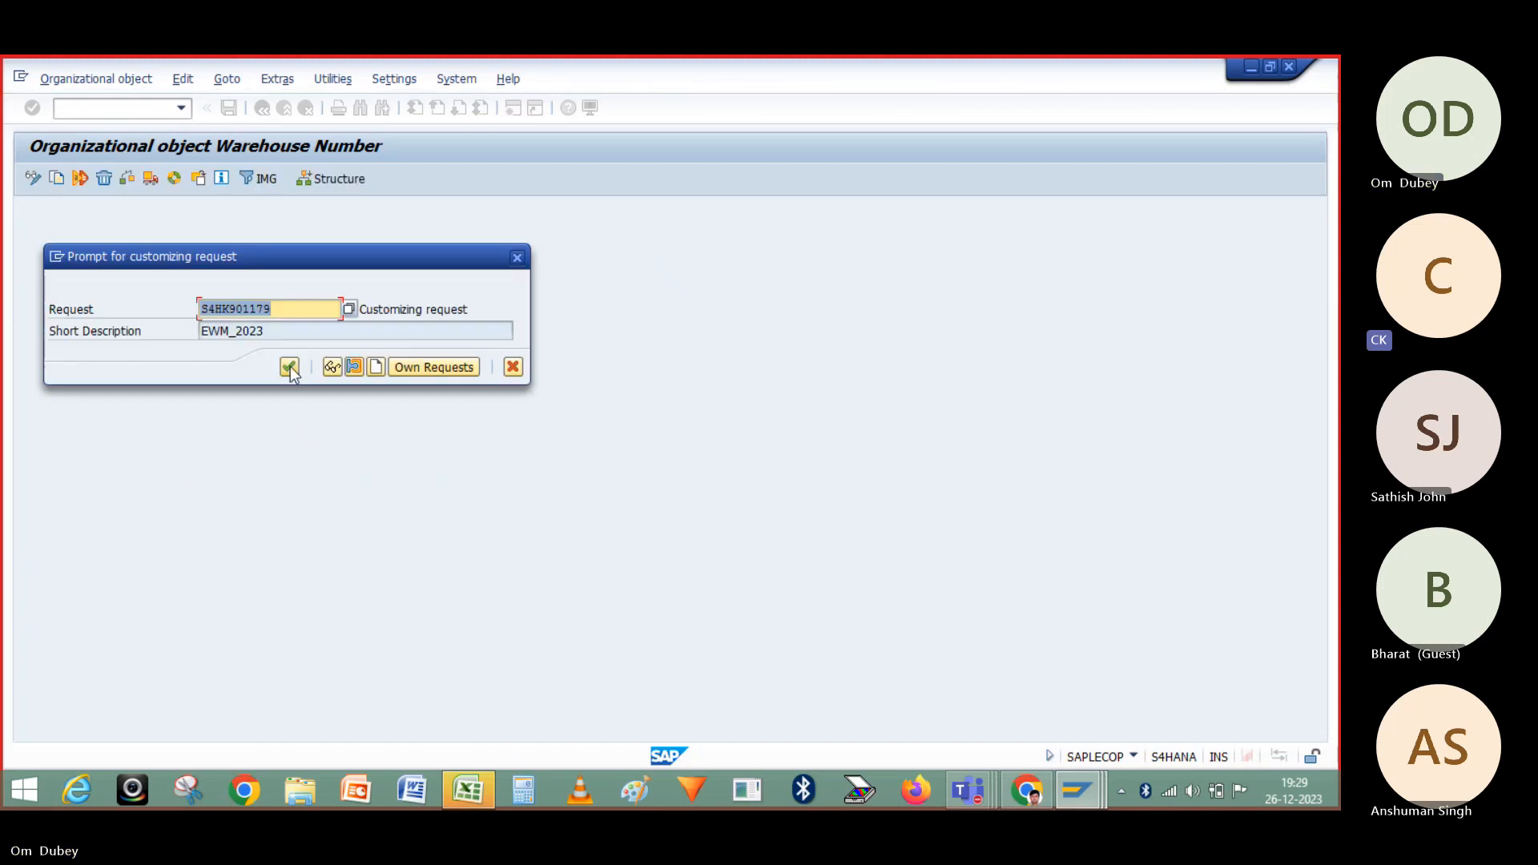
pyautogui.click(290, 369)
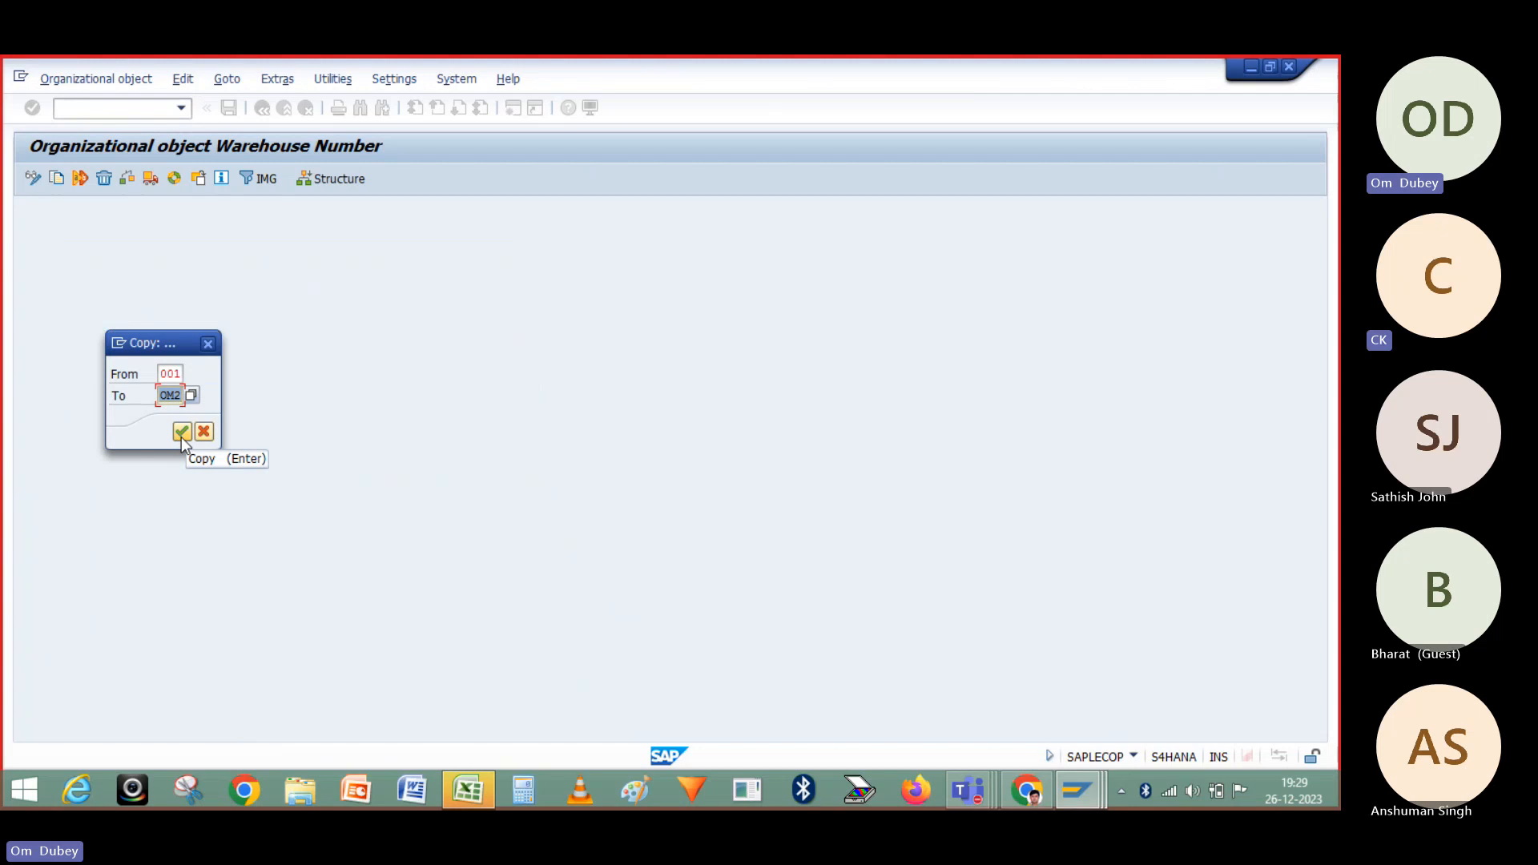
pyautogui.click(181, 433)
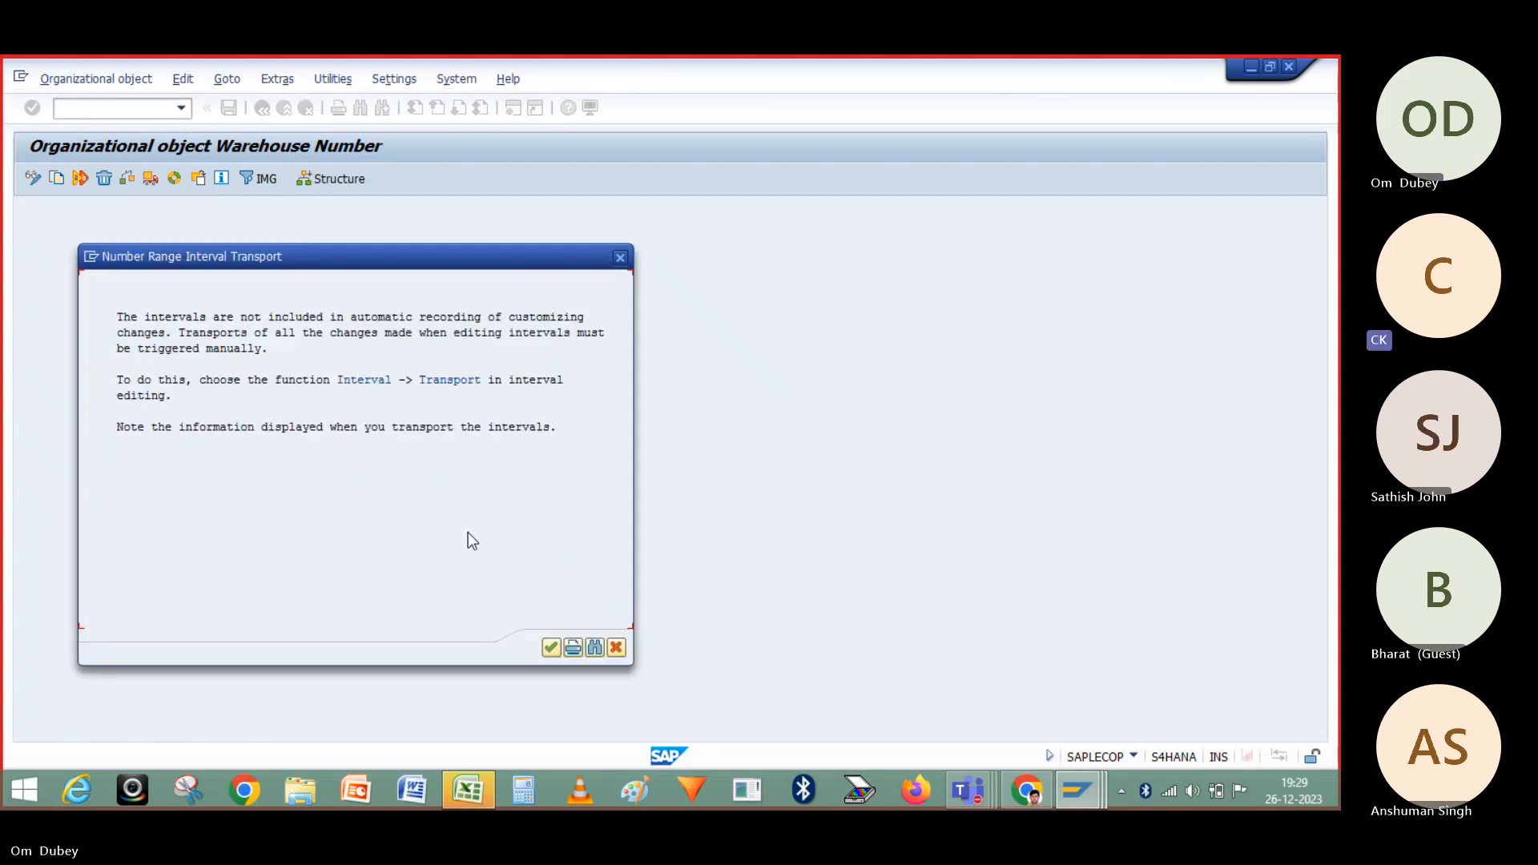
# Transport all the number range intervals of the copied warehouse in customizing request S4HK901179 and complete the copy
pyautogui.click(551, 647)
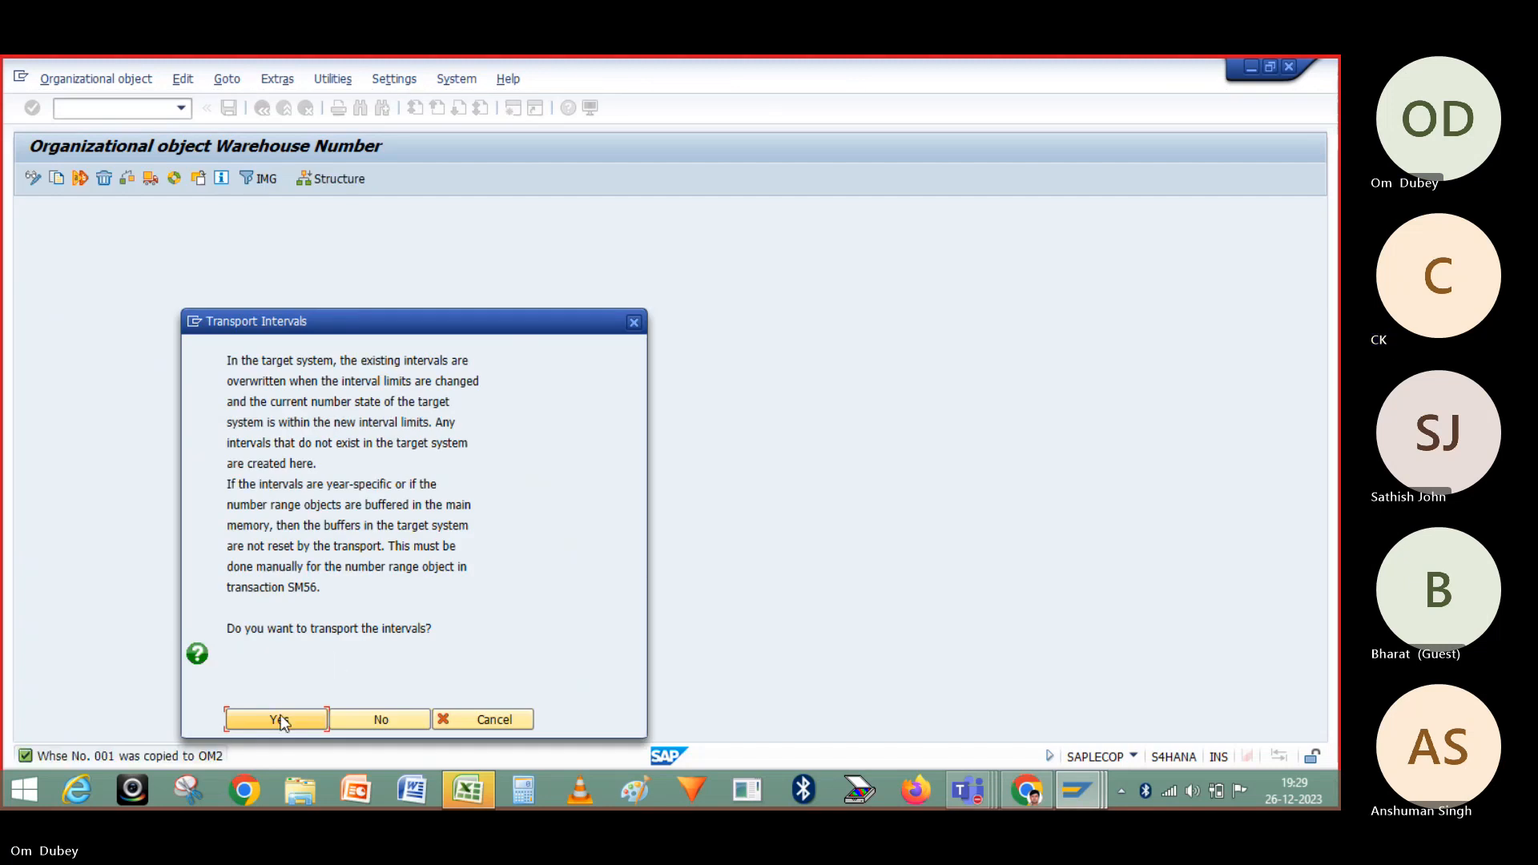
pyautogui.click(278, 720)
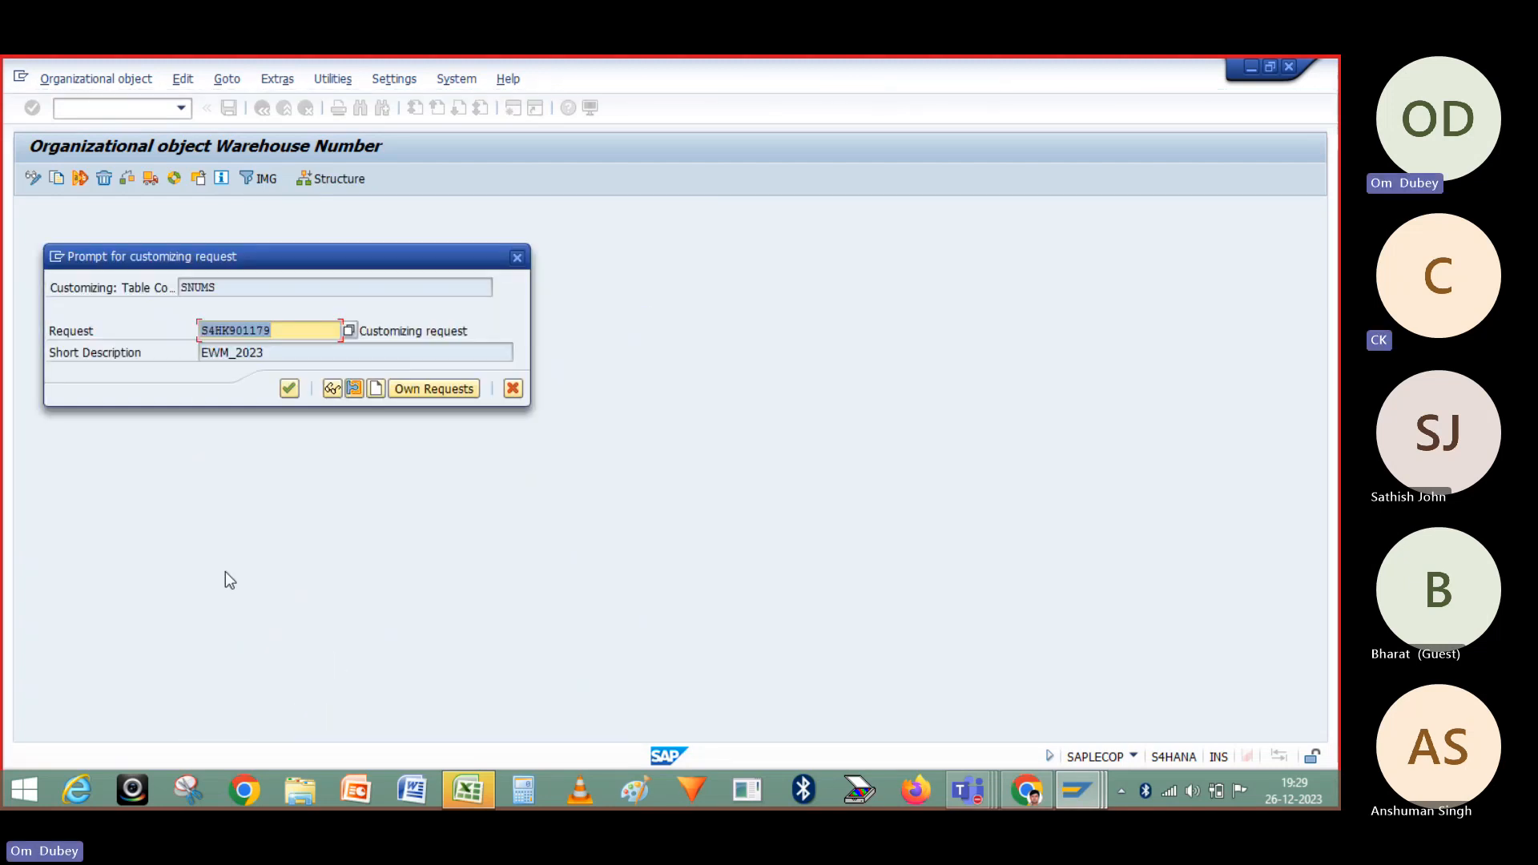
pyautogui.click(289, 390)
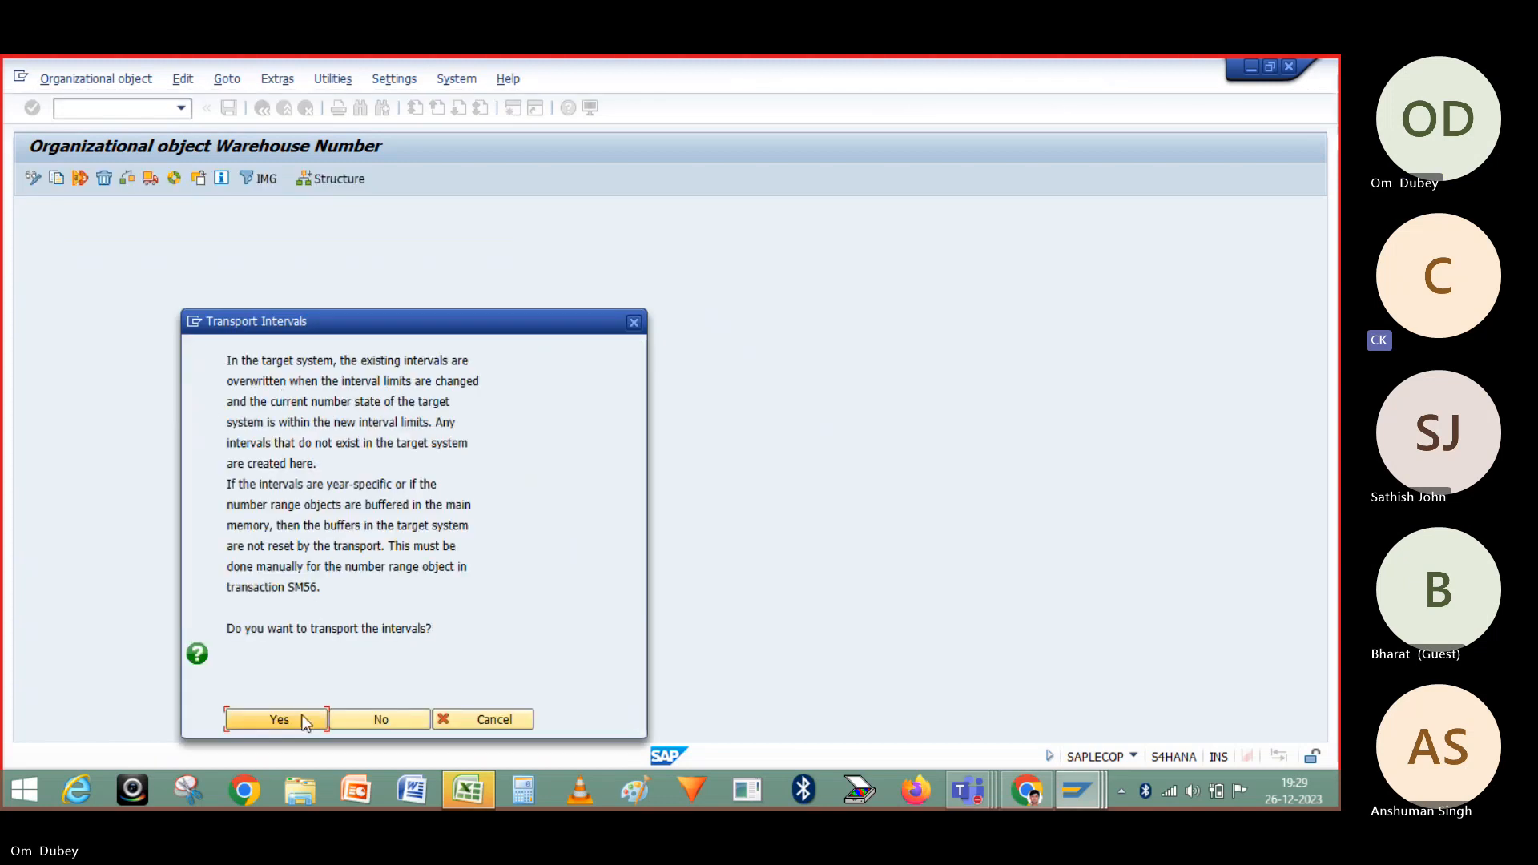
pyautogui.click(293, 718)
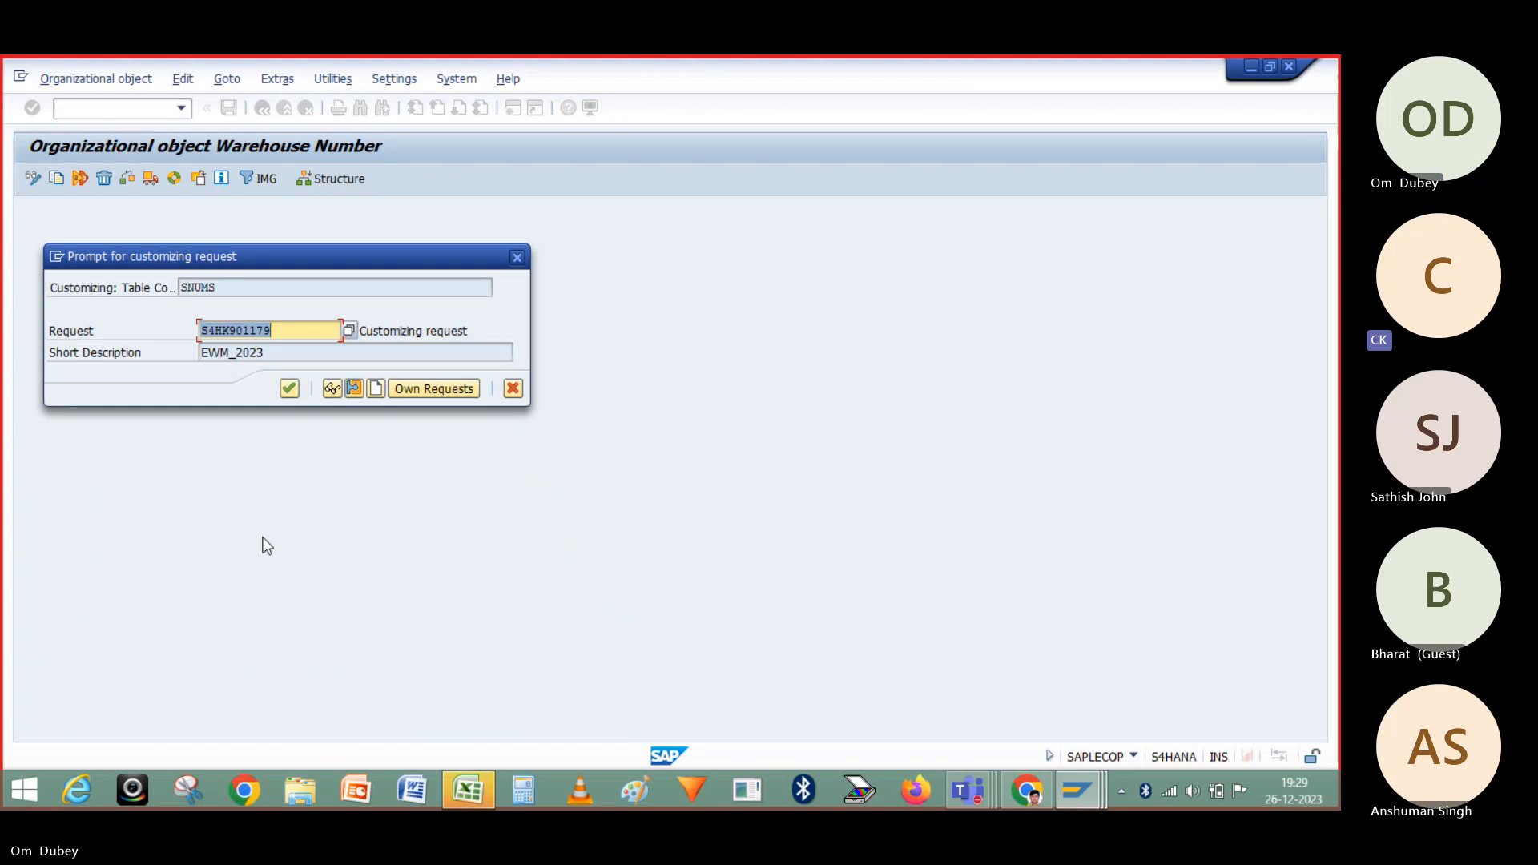
pyautogui.click(290, 388)
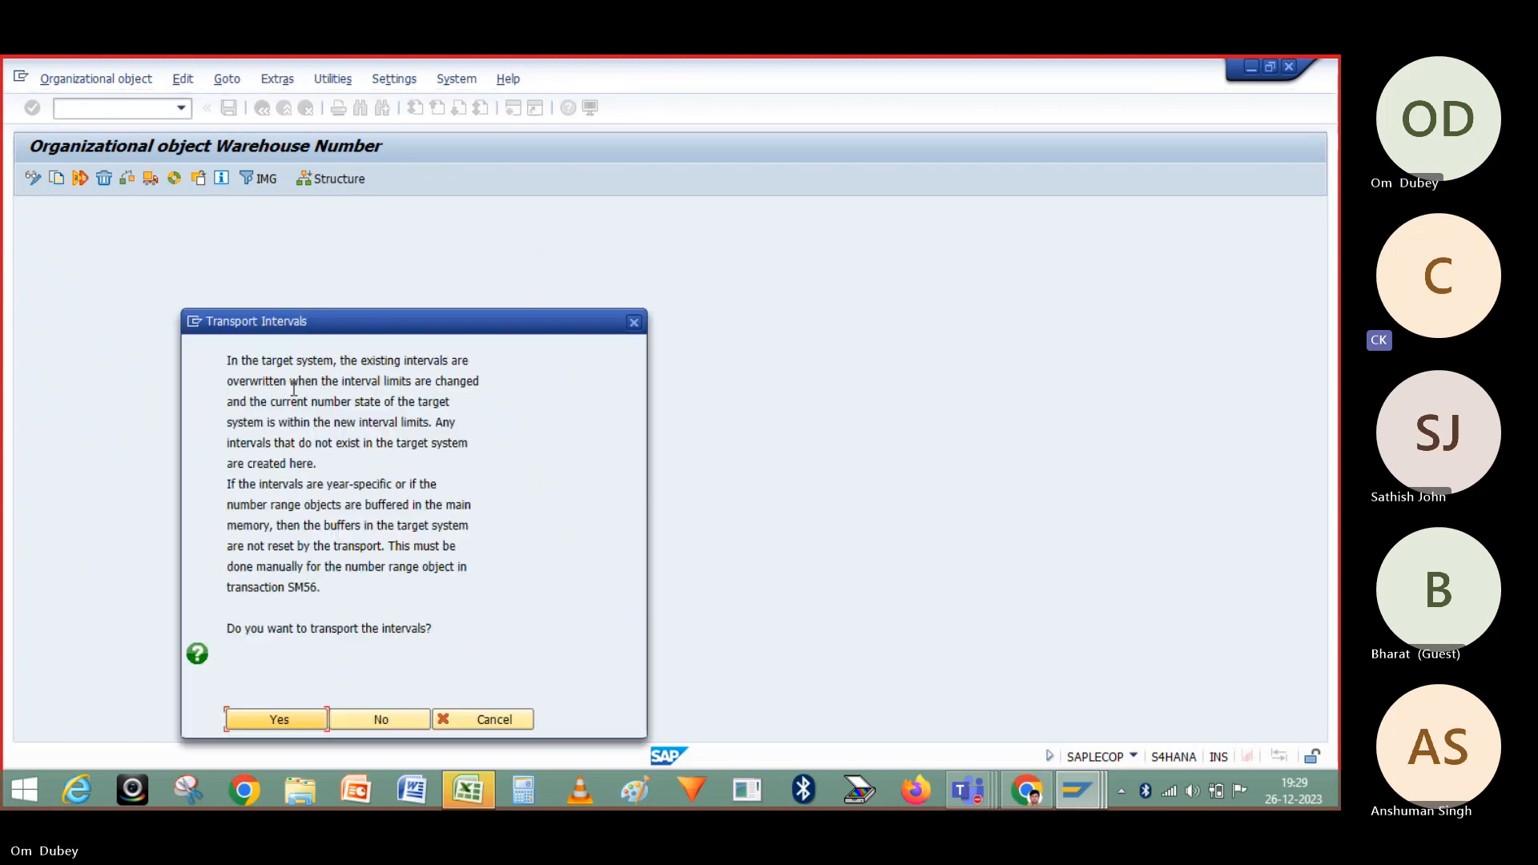
pyautogui.click(274, 721)
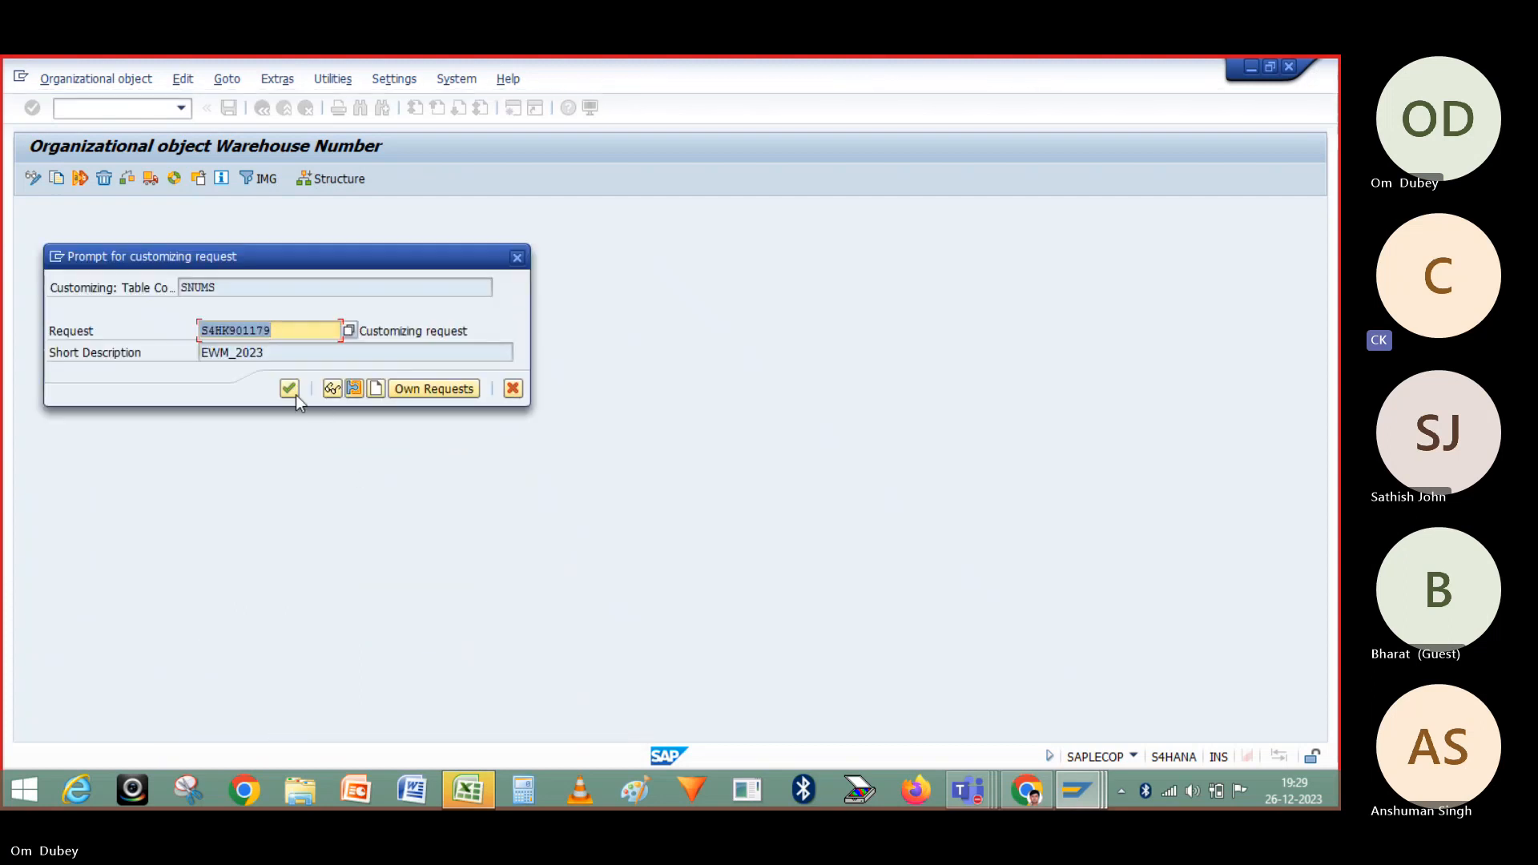
pyautogui.click(291, 392)
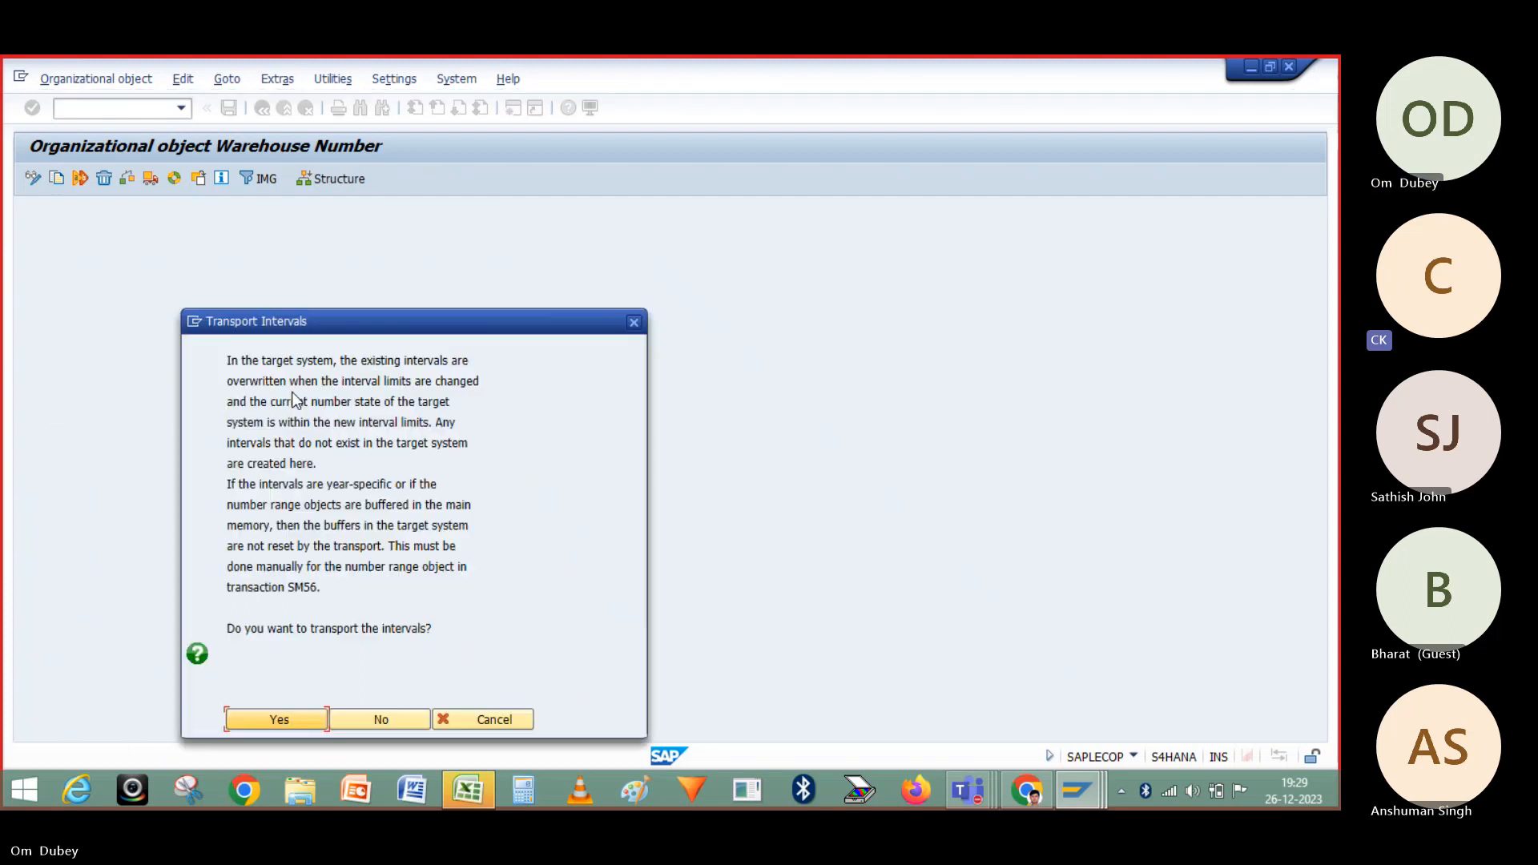
pyautogui.click(274, 715)
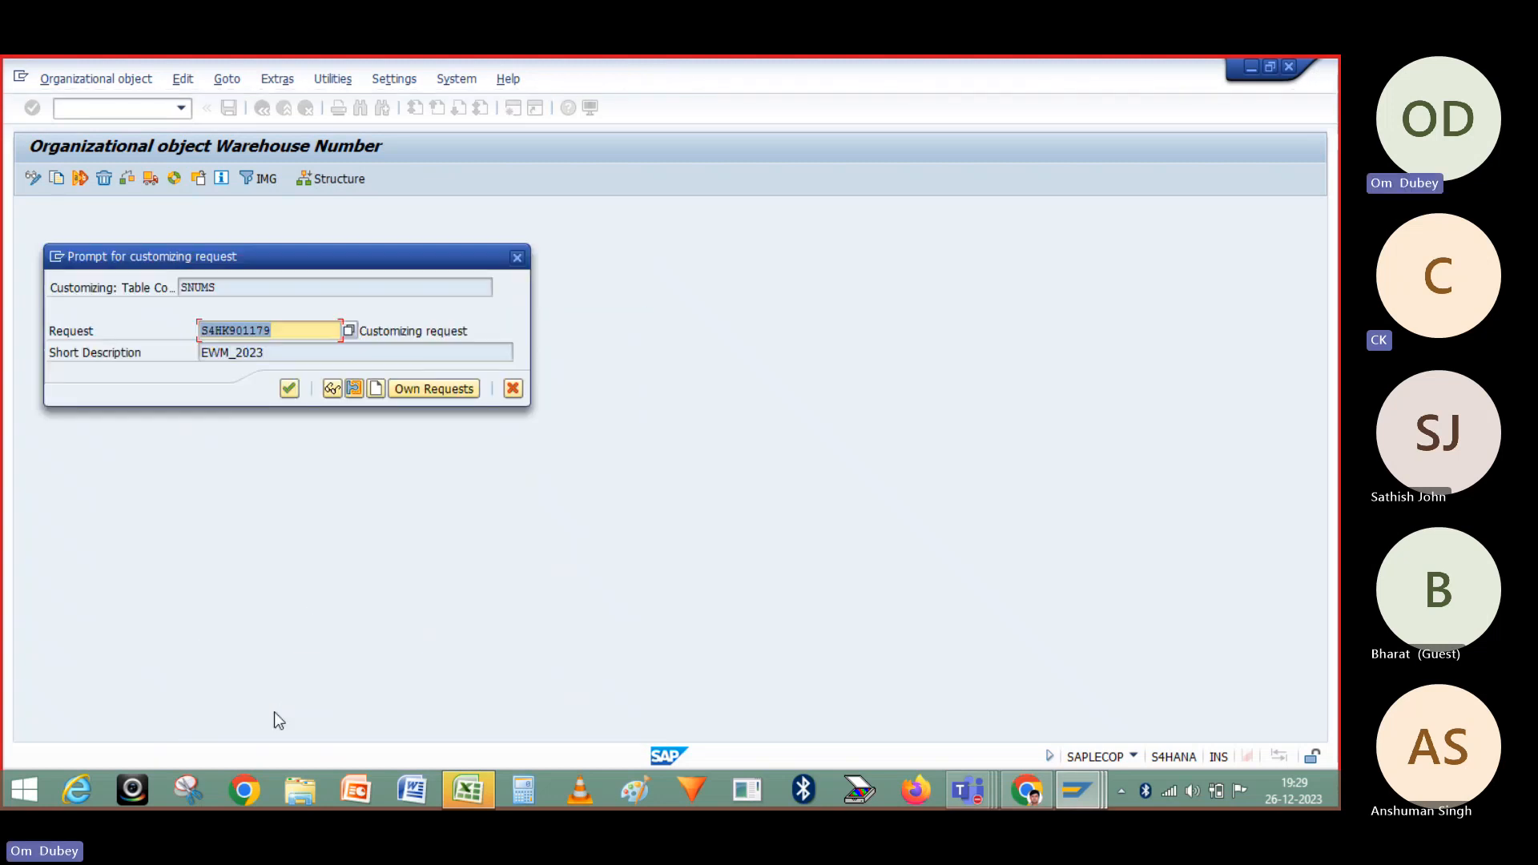
pyautogui.click(290, 389)
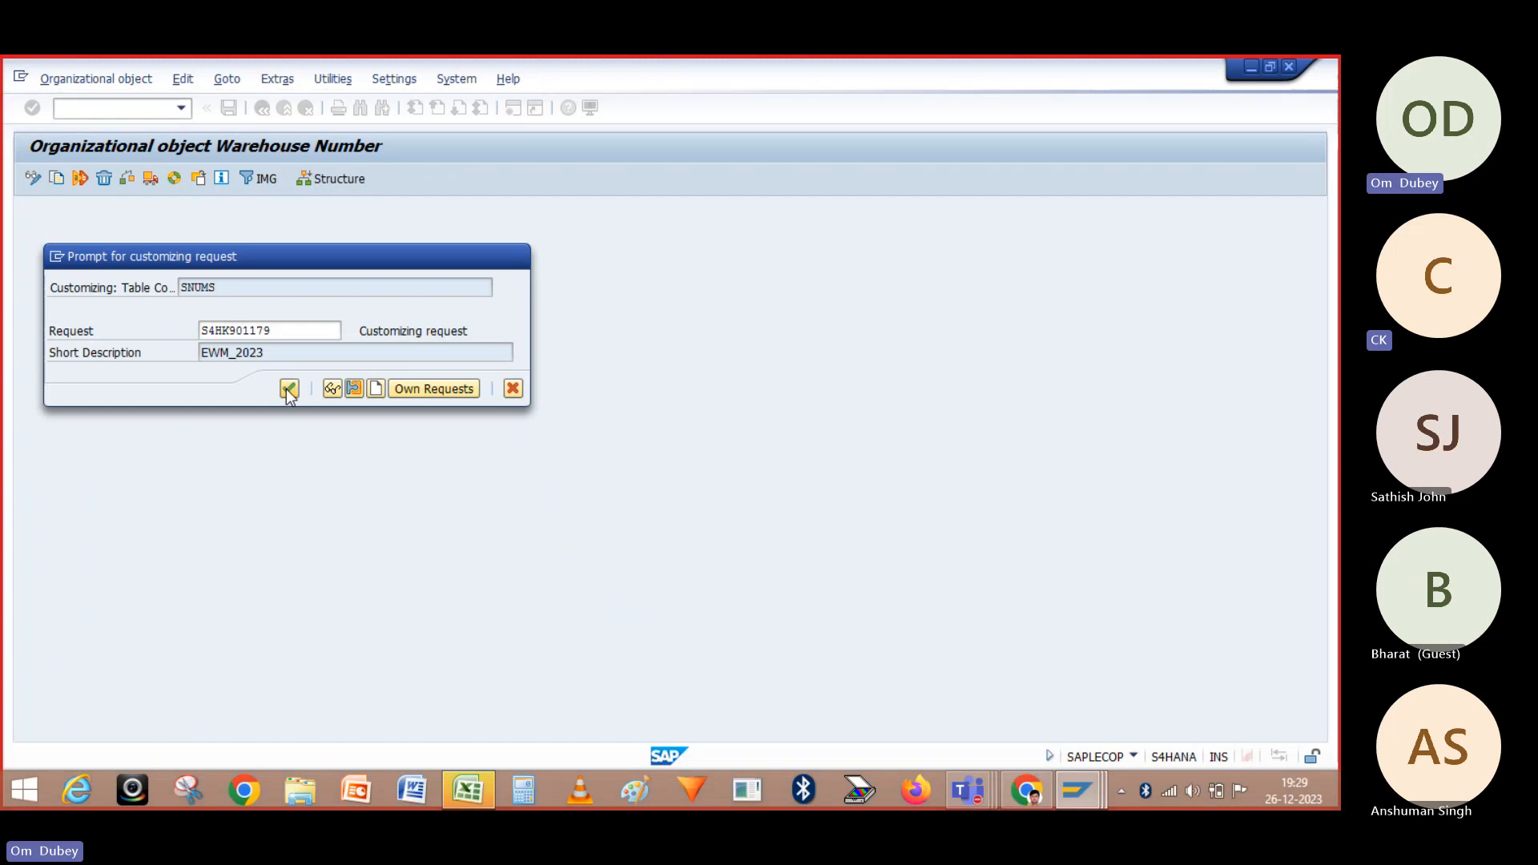
pyautogui.click(290, 721)
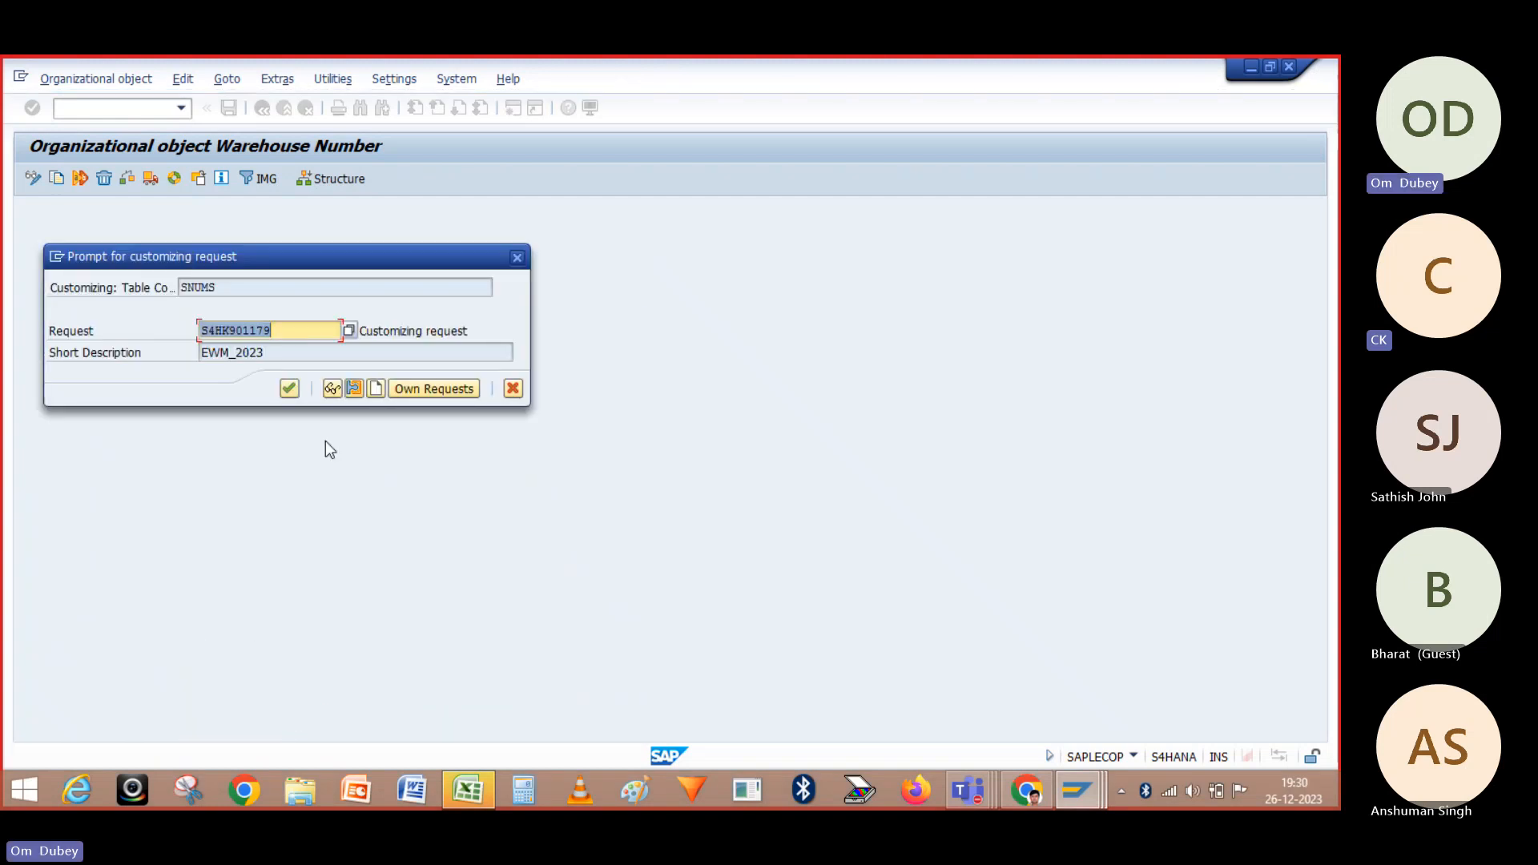
pyautogui.click(288, 390)
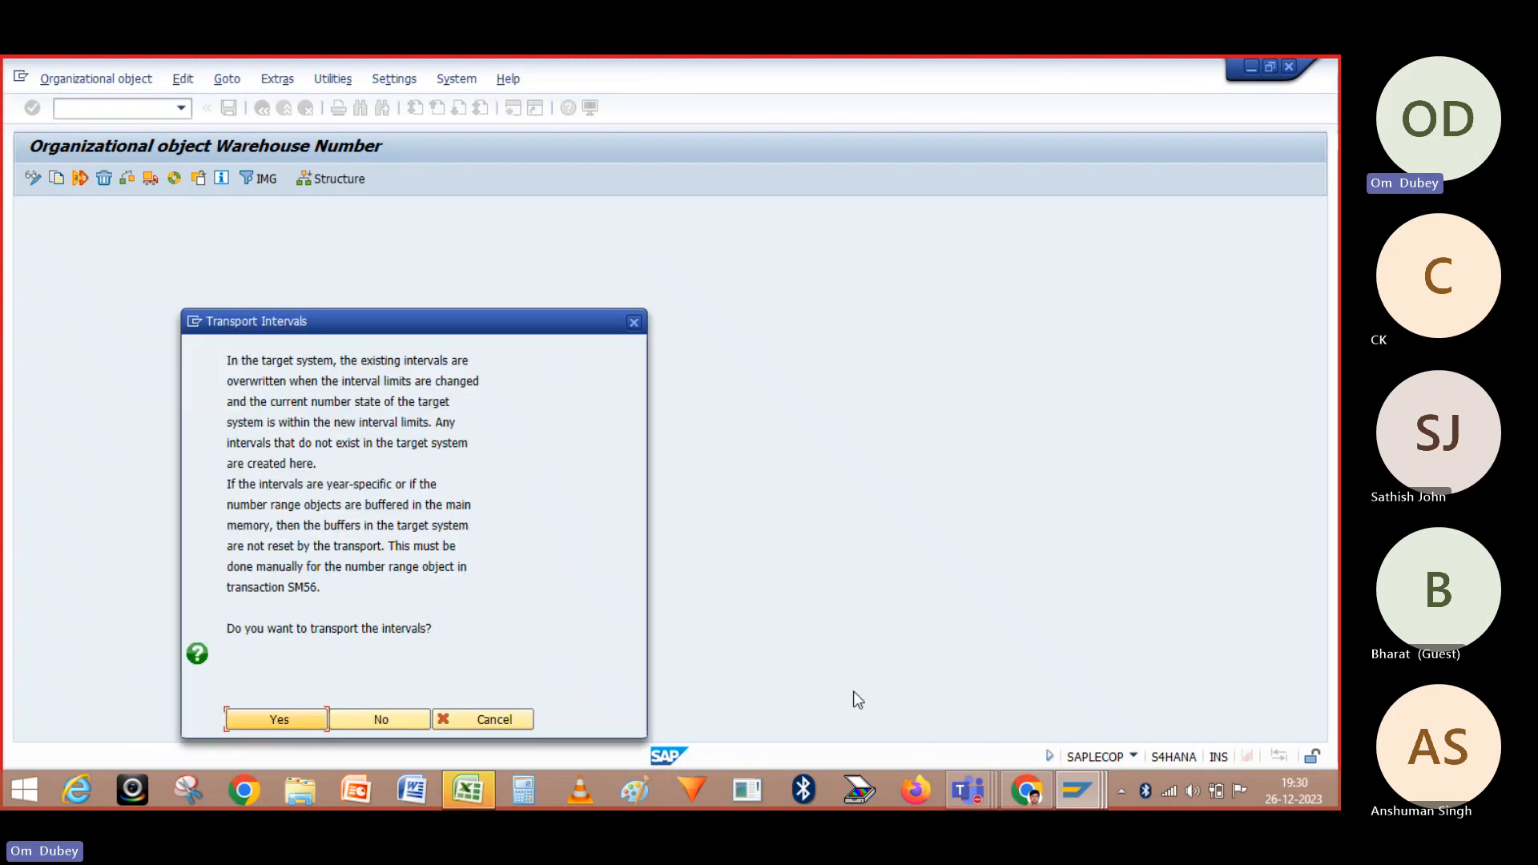
pyautogui.click(279, 720)
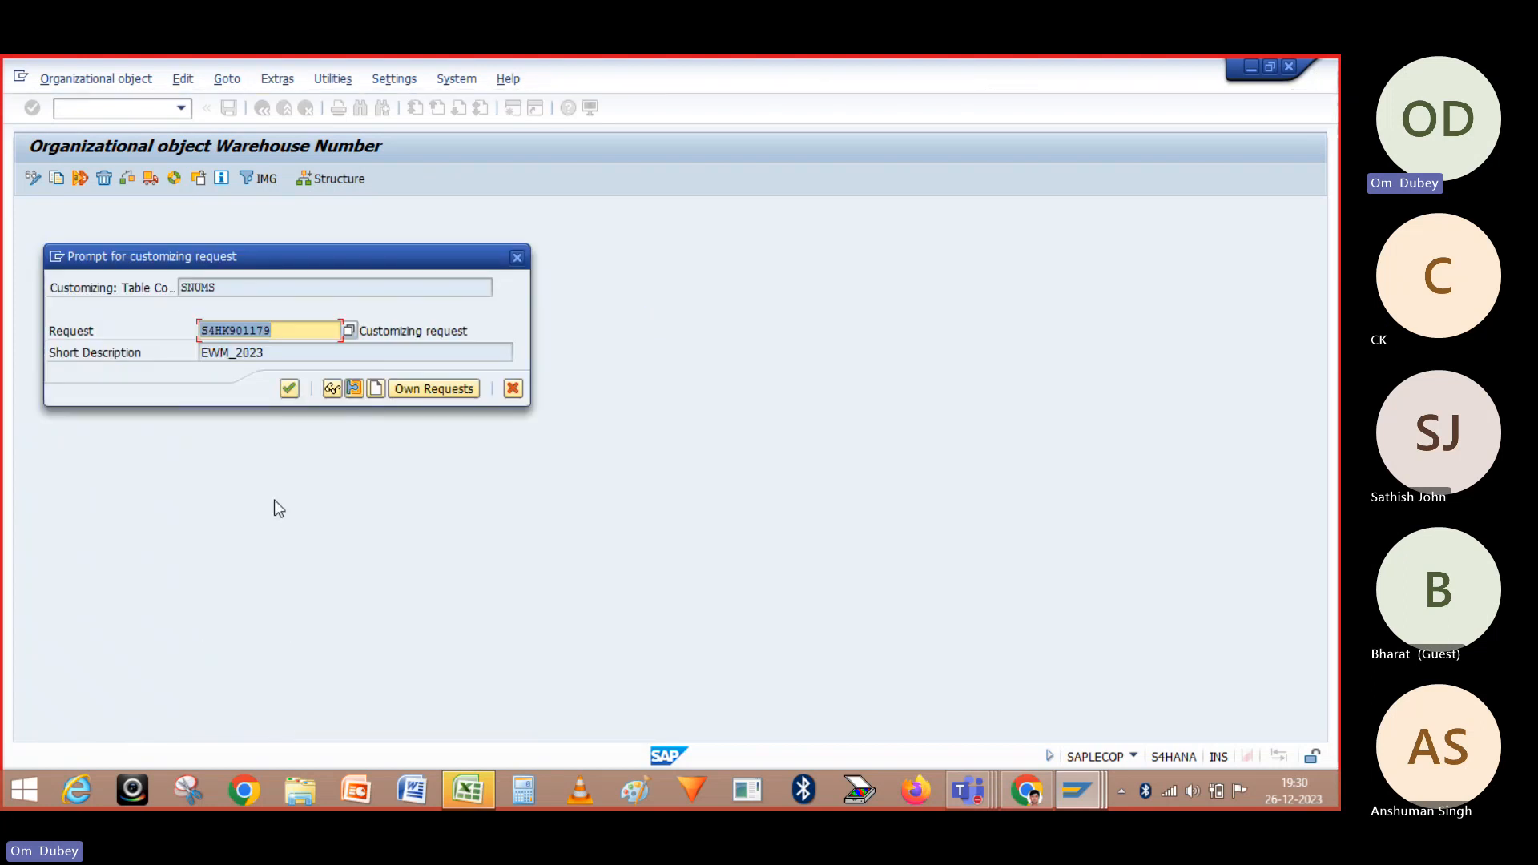
pyautogui.click(287, 392)
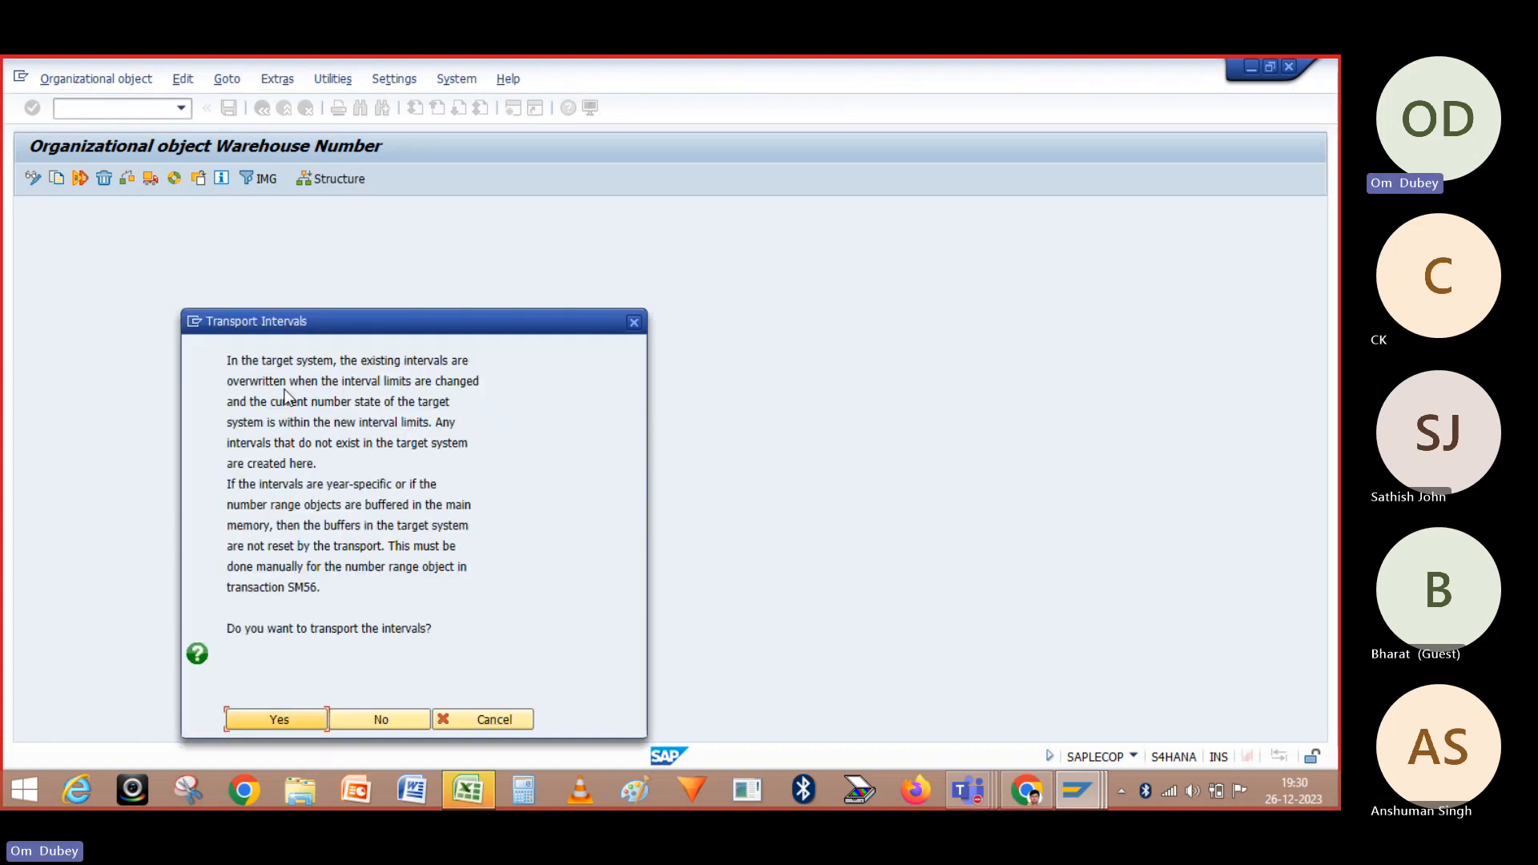
pyautogui.click(278, 721)
pyautogui.click(290, 391)
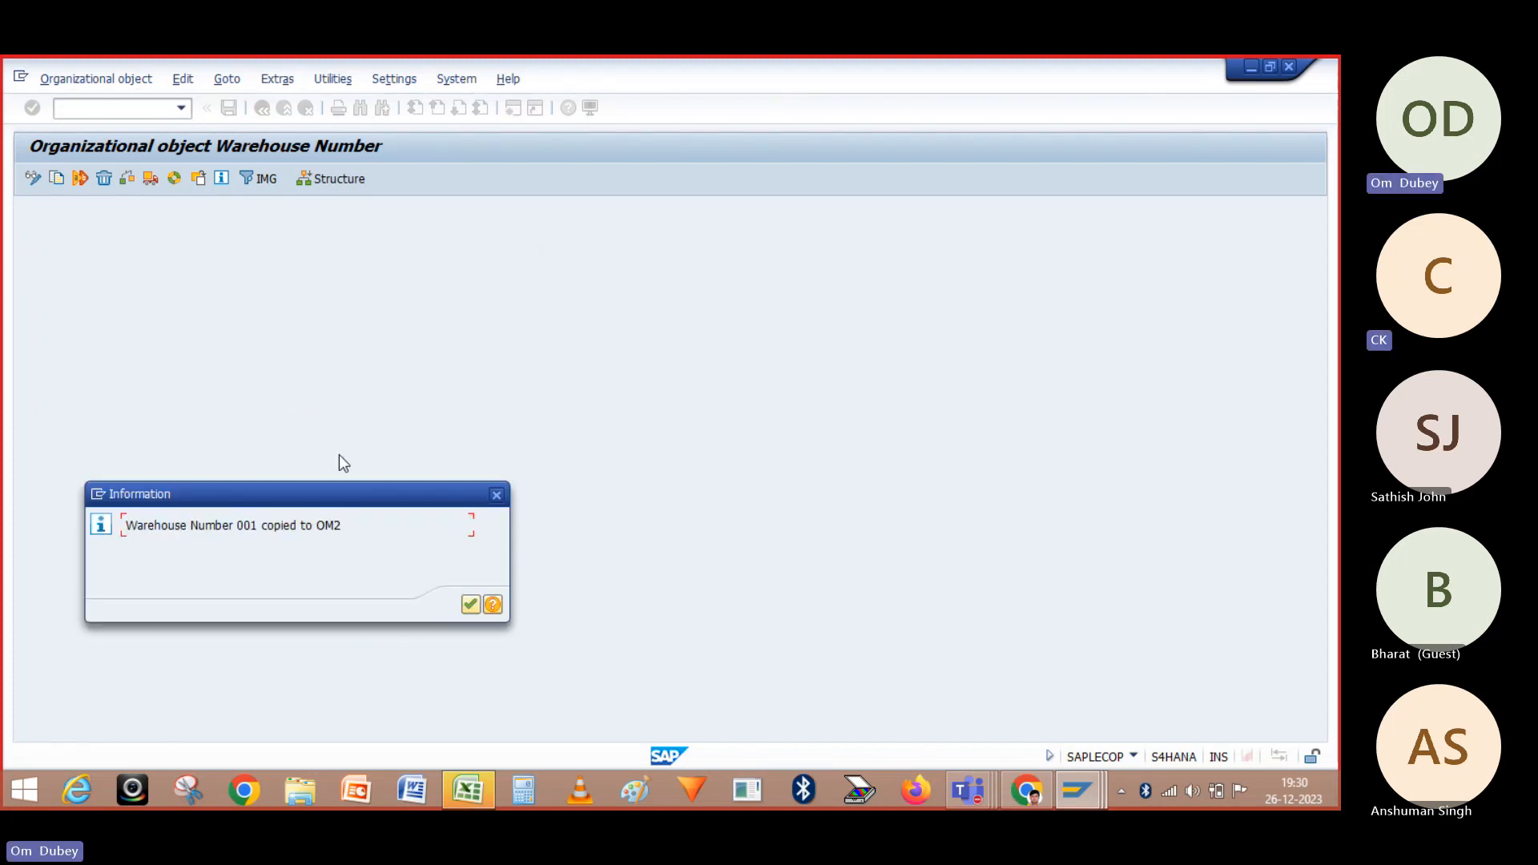
pyautogui.click(471, 606)
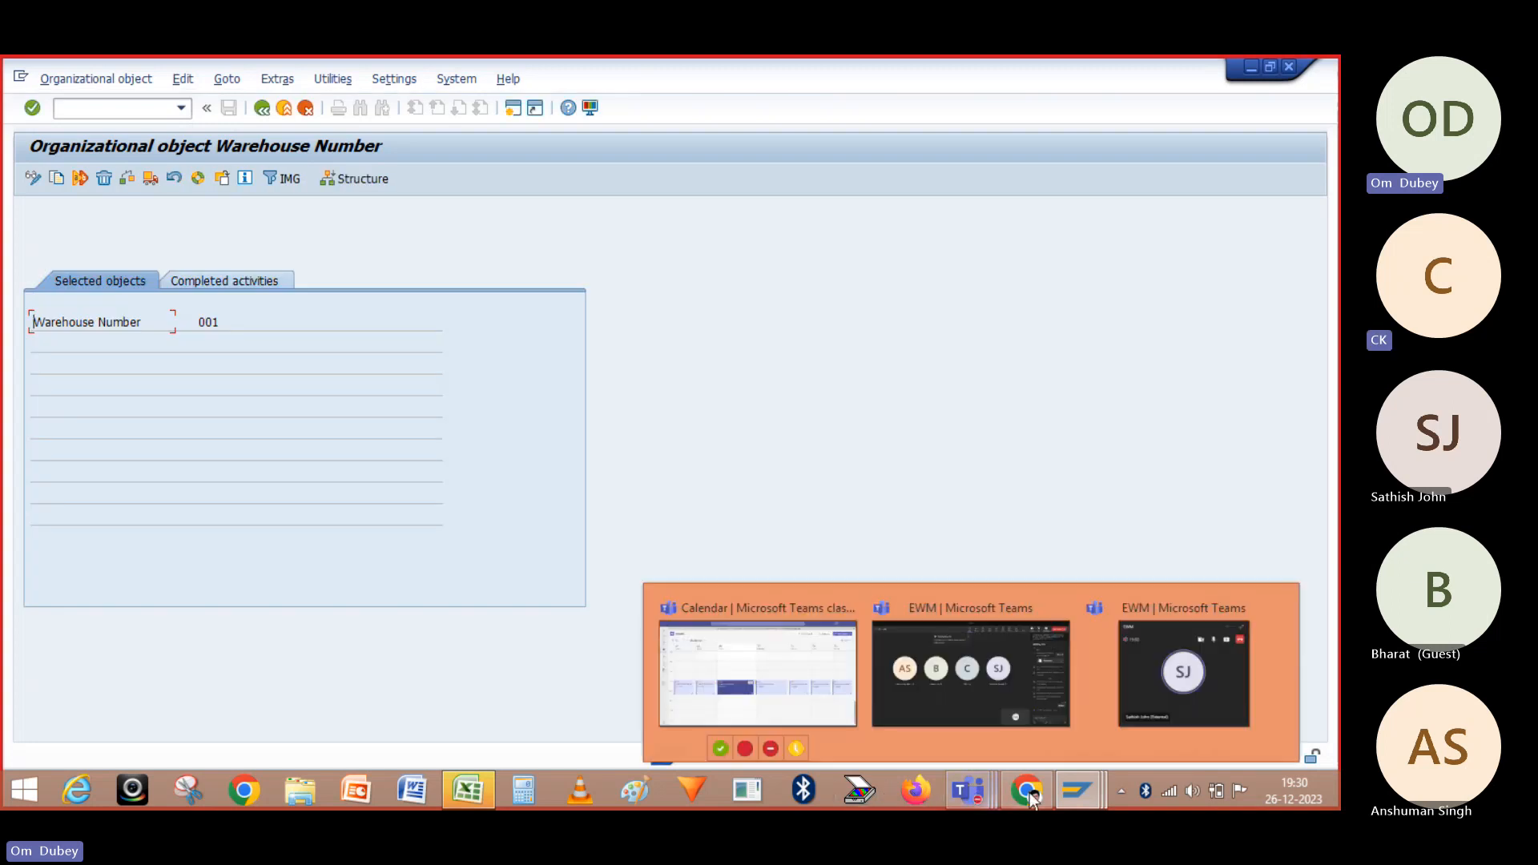
# Switch to the browser presentation and review the Warehouse Integration slide
pyautogui.moveTo(1032, 795)
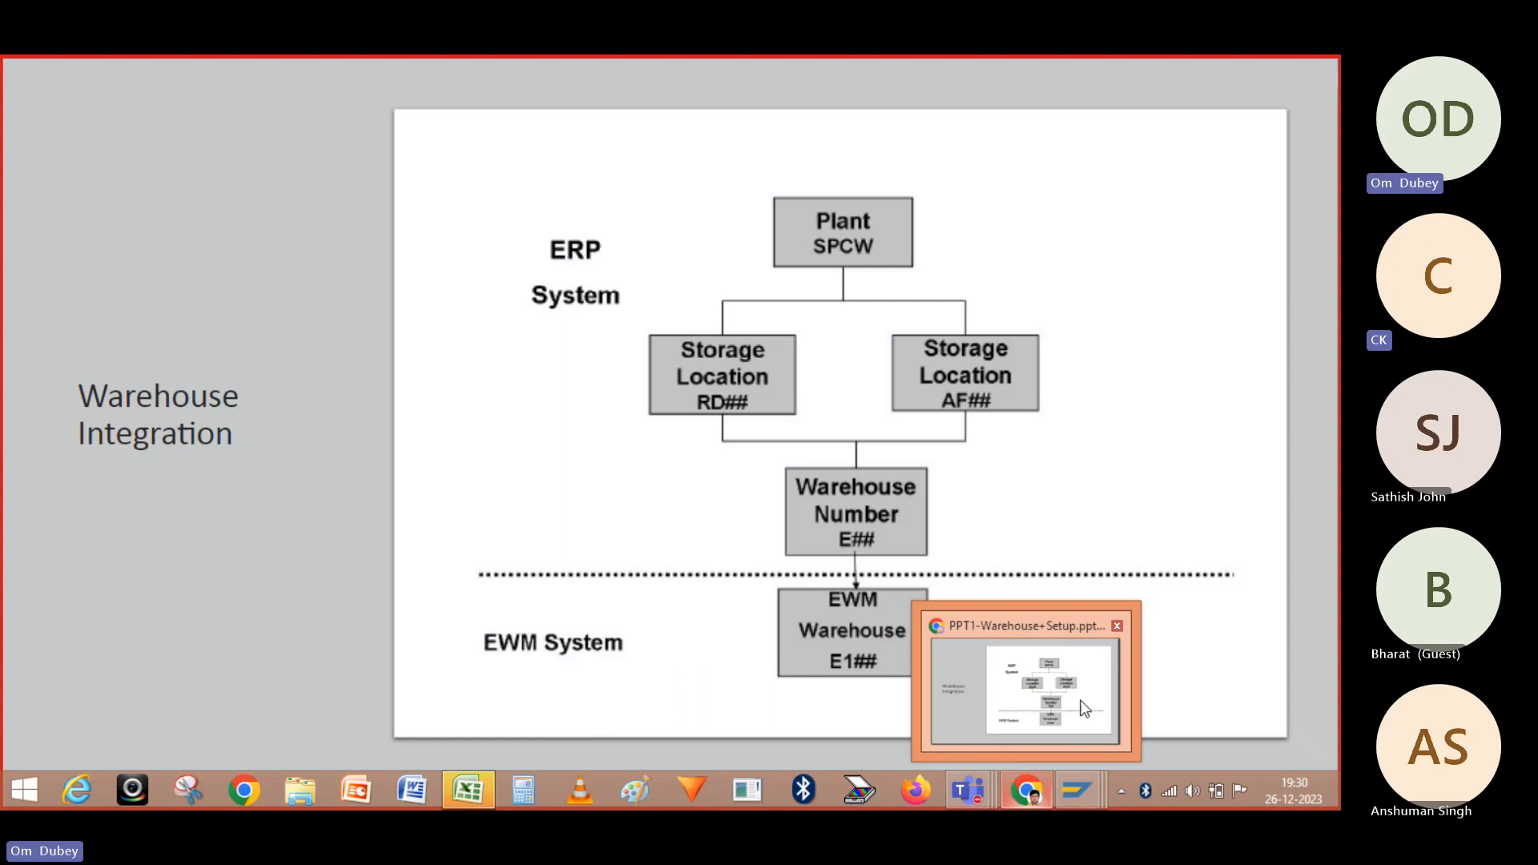
pyautogui.click(1082, 707)
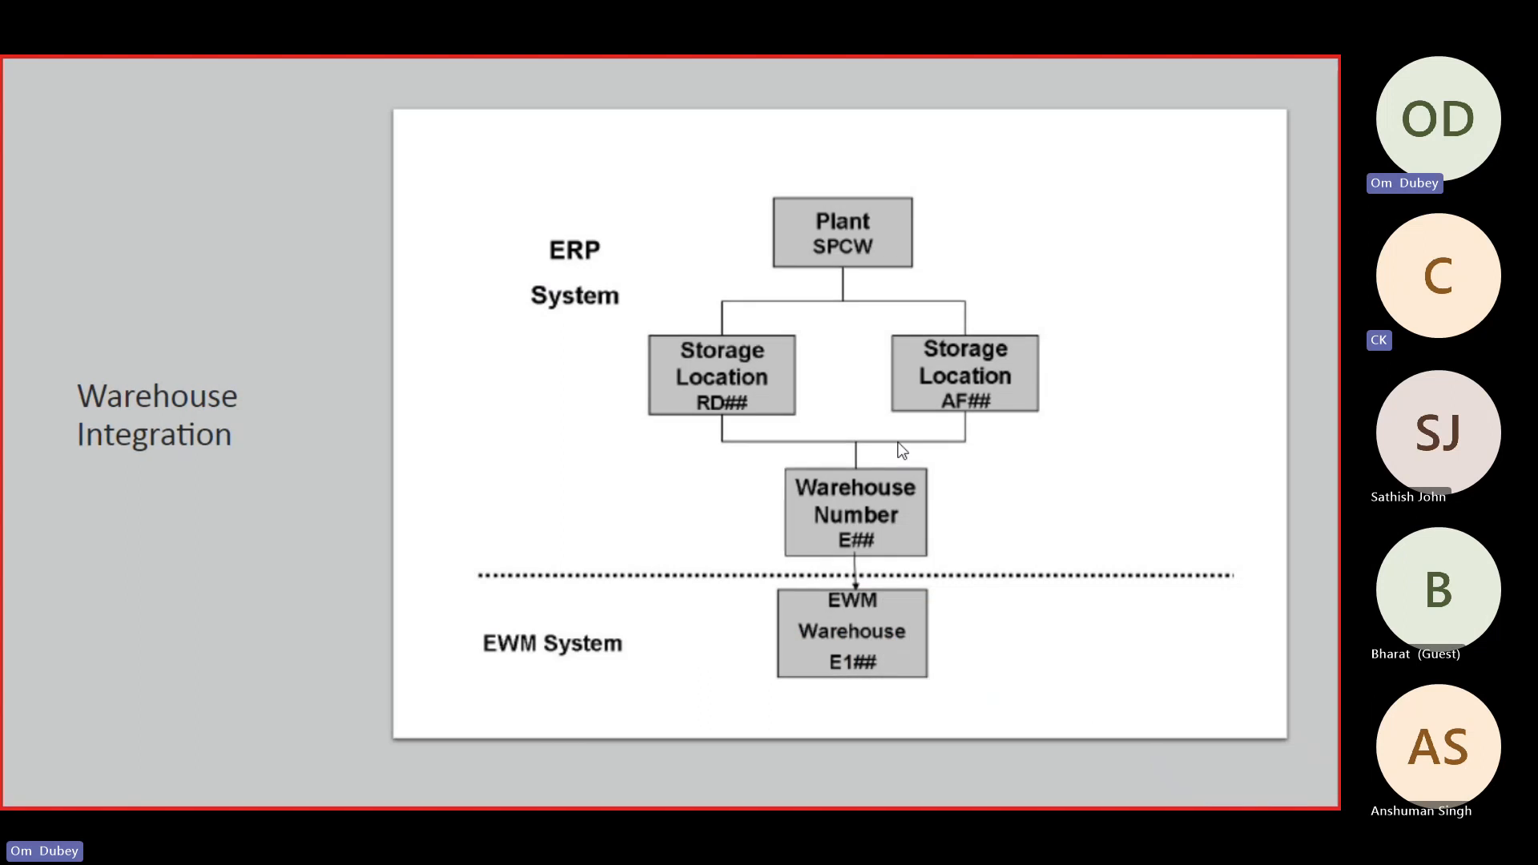
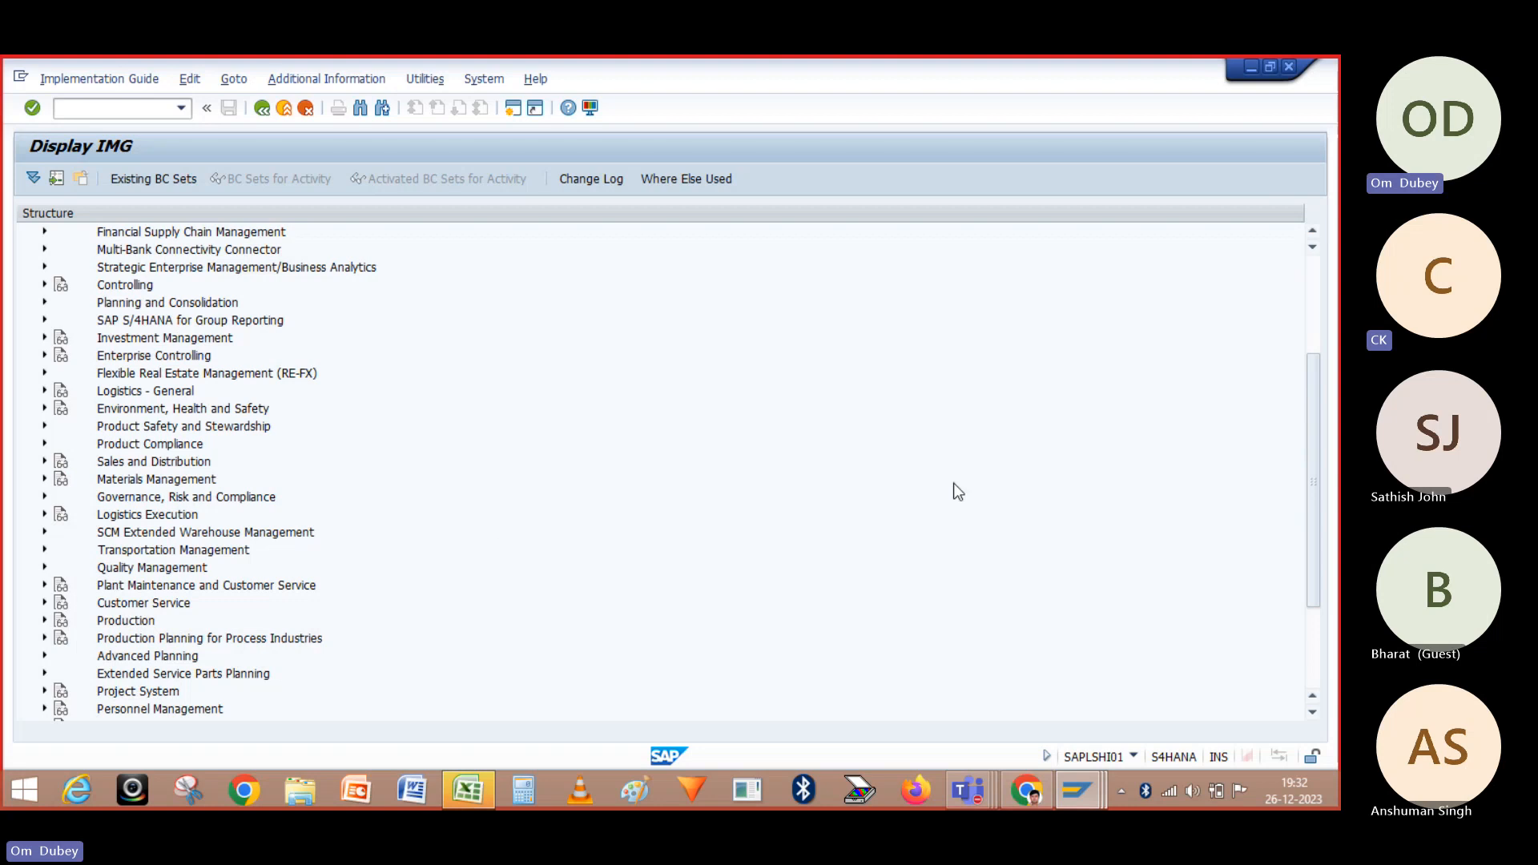
# Expand Basic Settings for EWM Linkage under Integration with Other SAP Components, Extended Warehouse Management in the IMG
pyautogui.moveTo(1309, 418); pyautogui.dragTo(1325, 546)
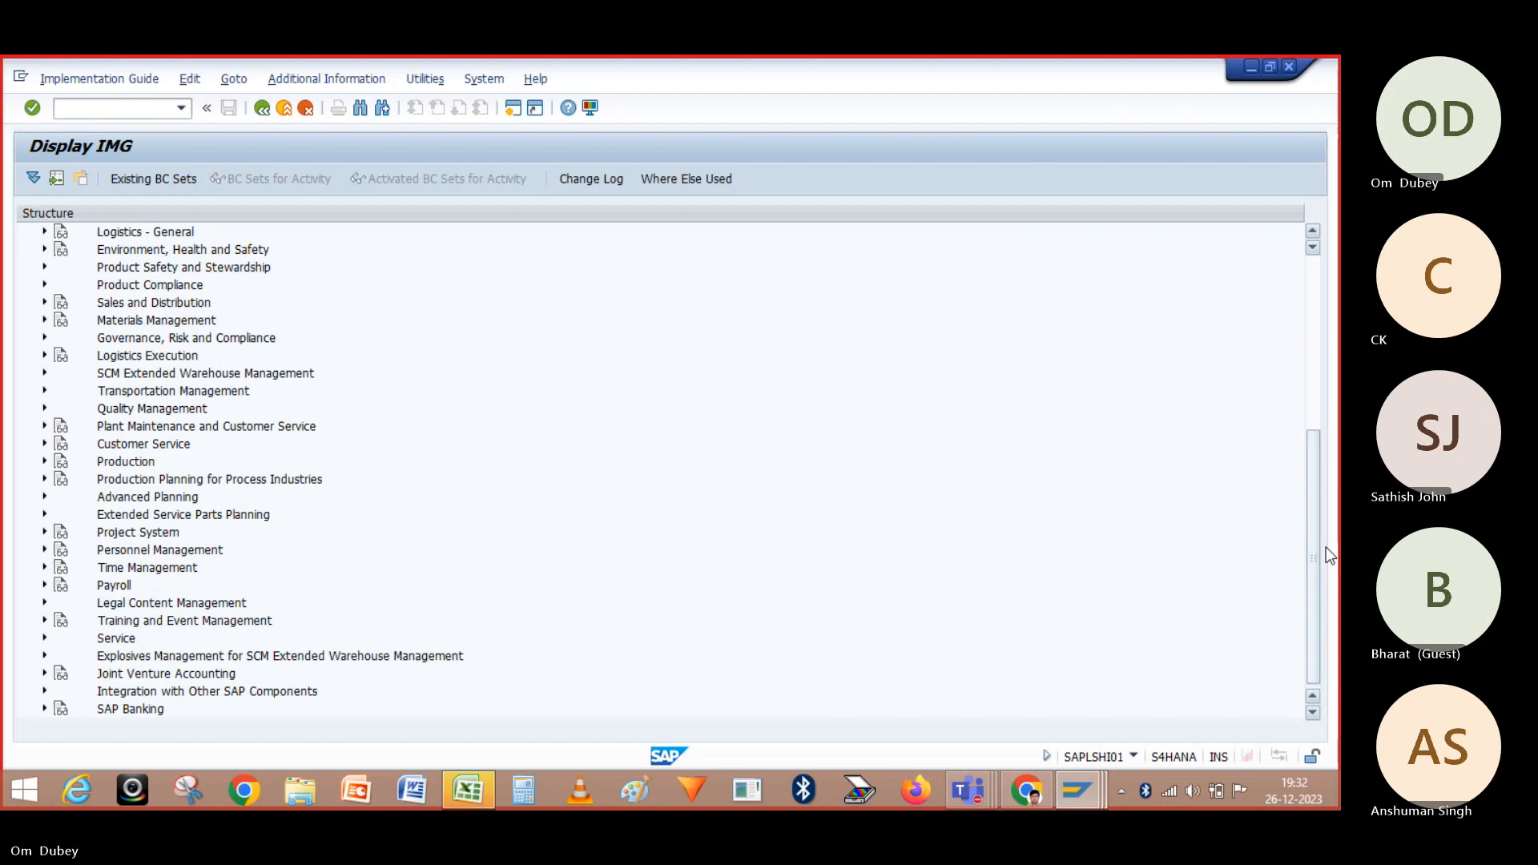
pyautogui.click(45, 693)
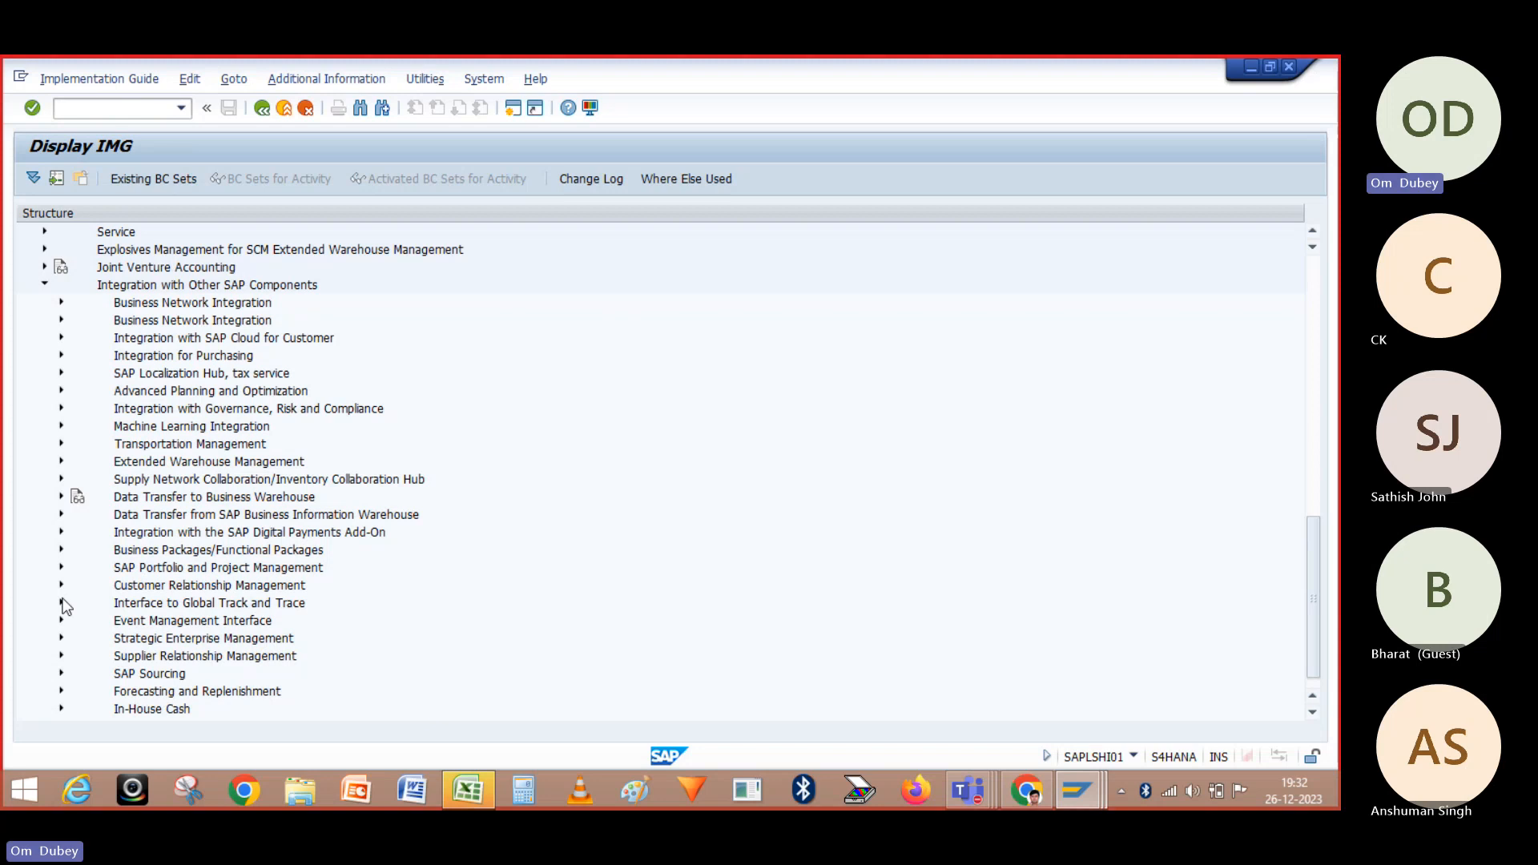
pyautogui.click(61, 463)
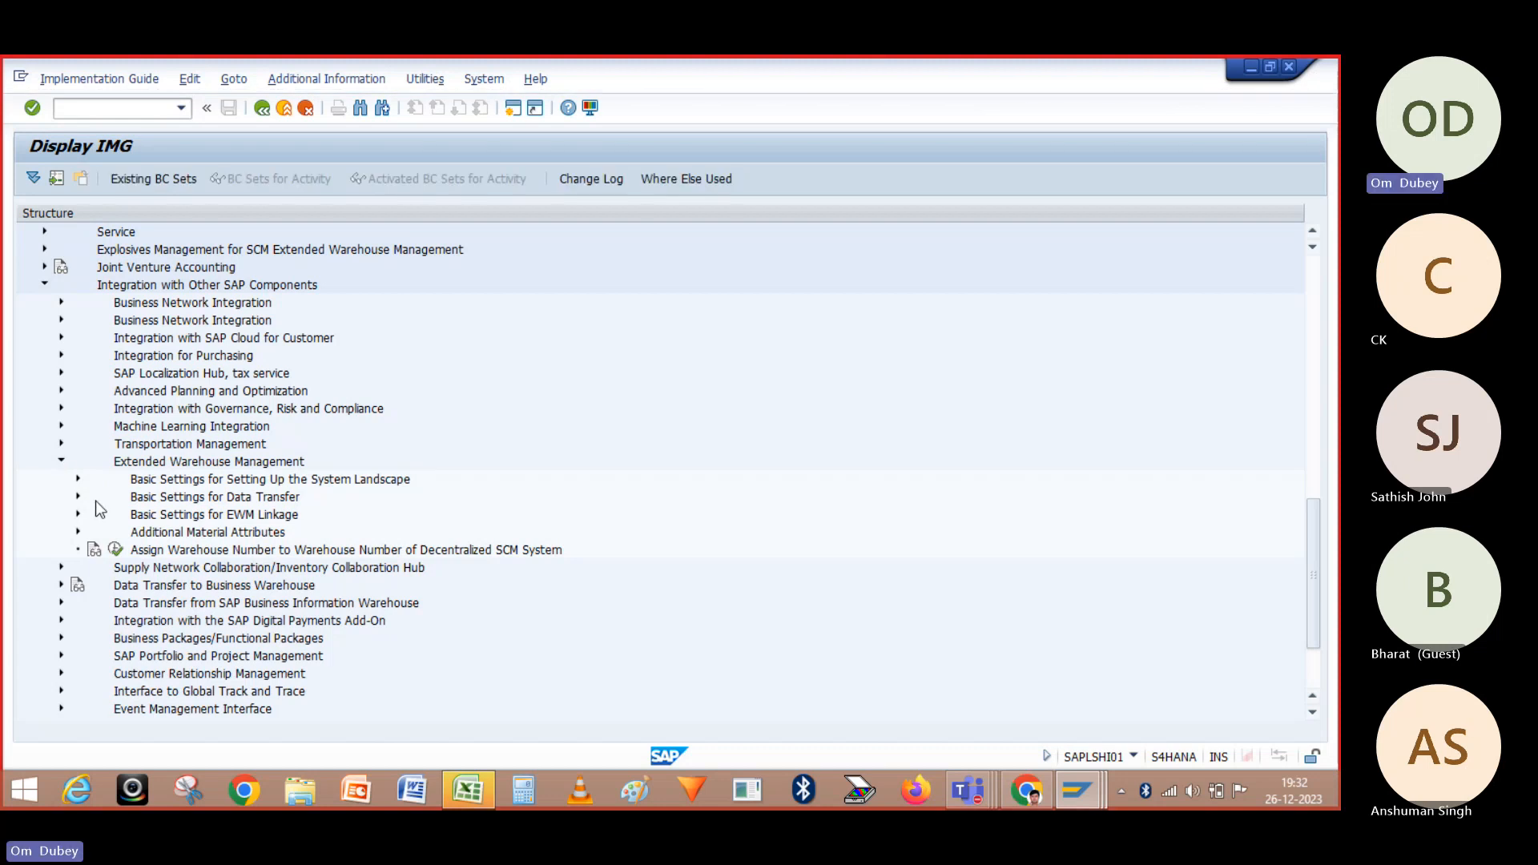
pyautogui.click(78, 514)
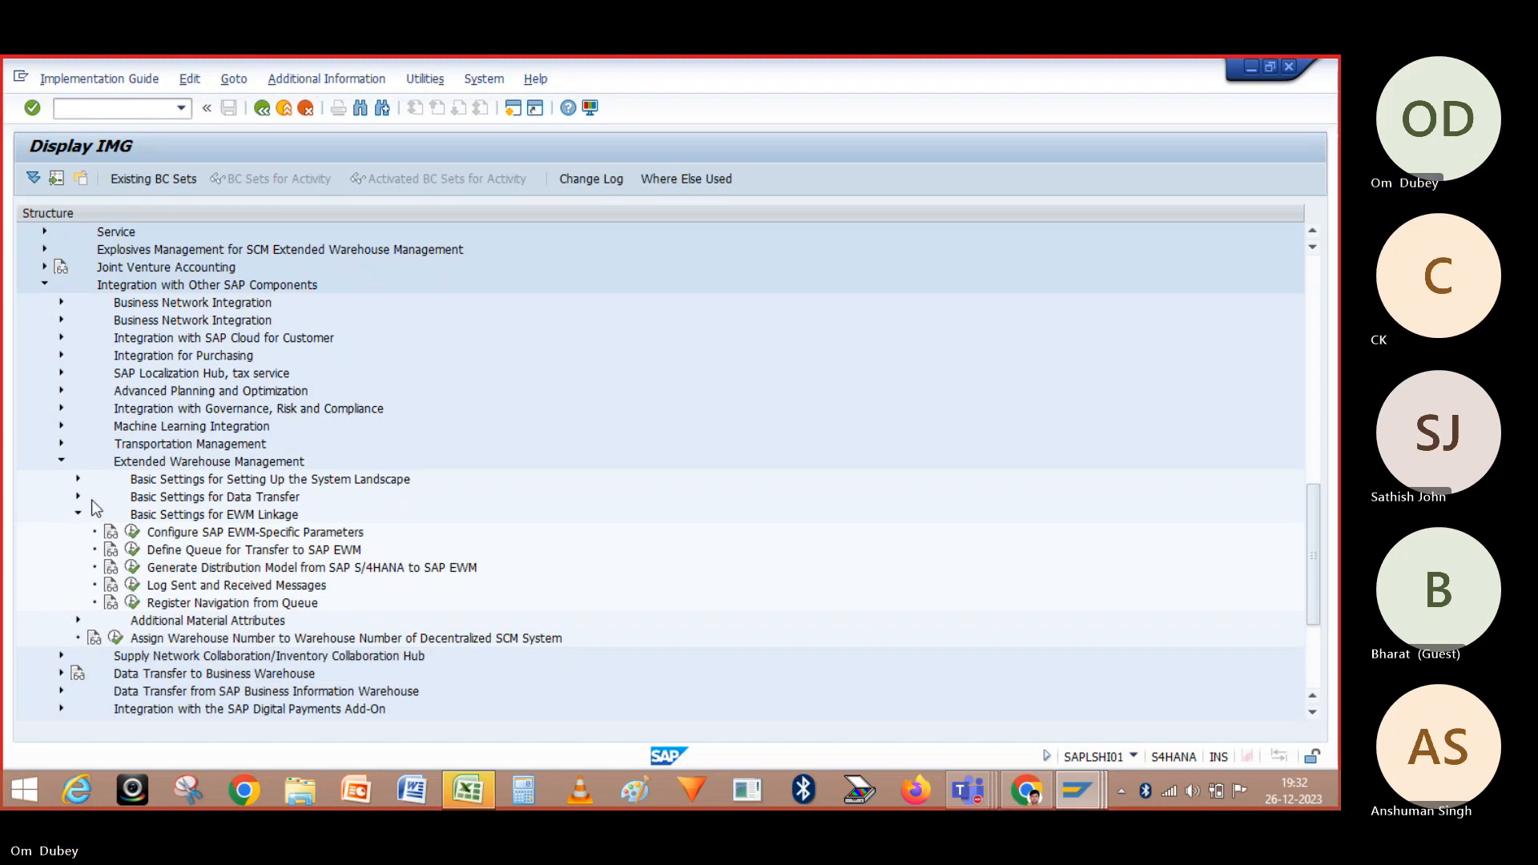
# Look through the basic settings for setting up the system landscape and for data transfer, collapsing each node again
pyautogui.click(77, 479)
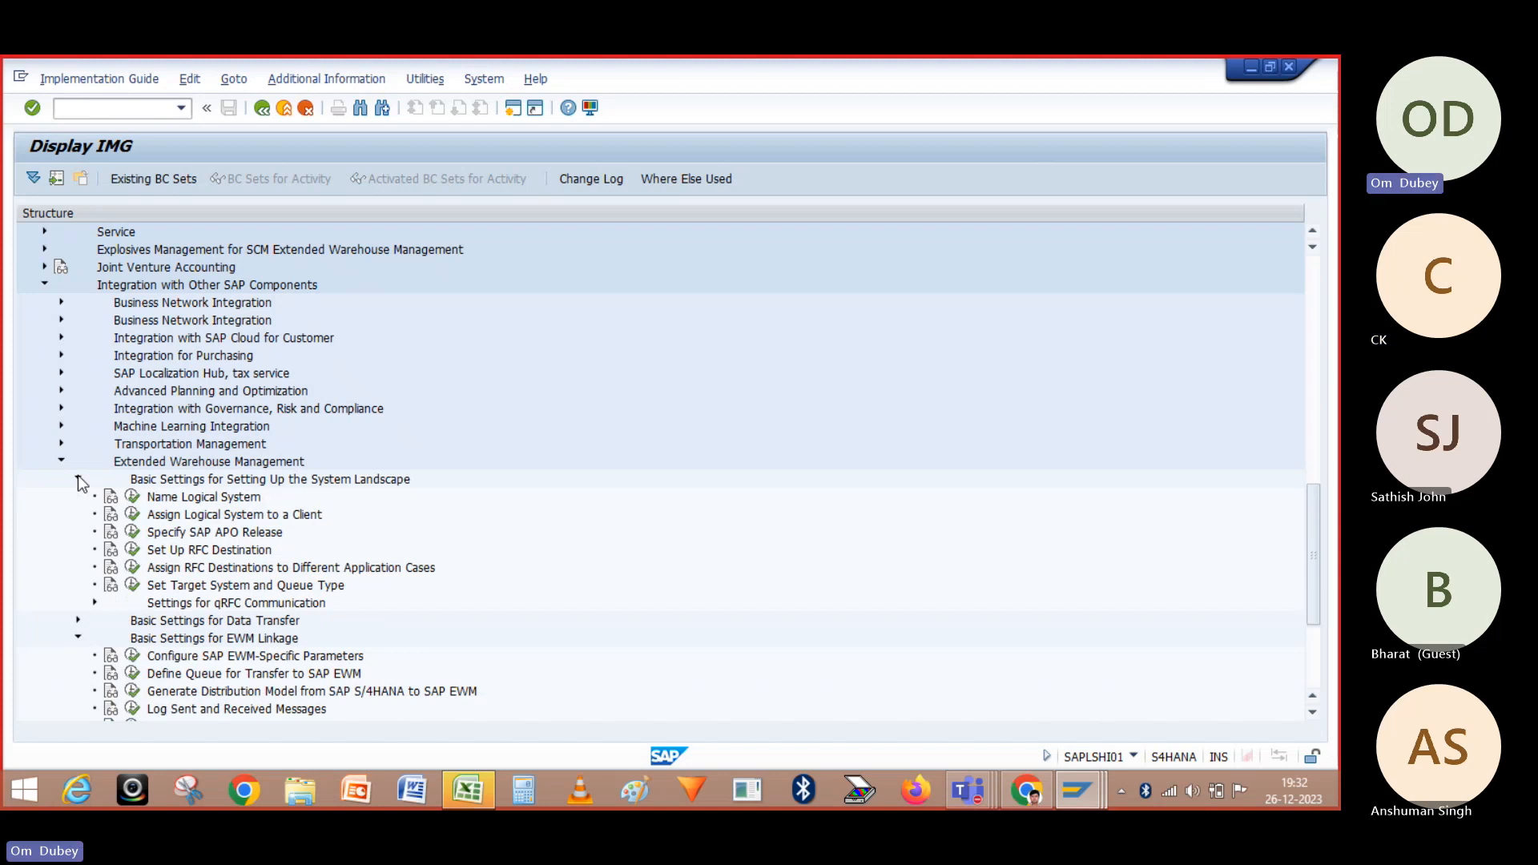
pyautogui.click(78, 479)
pyautogui.click(78, 495)
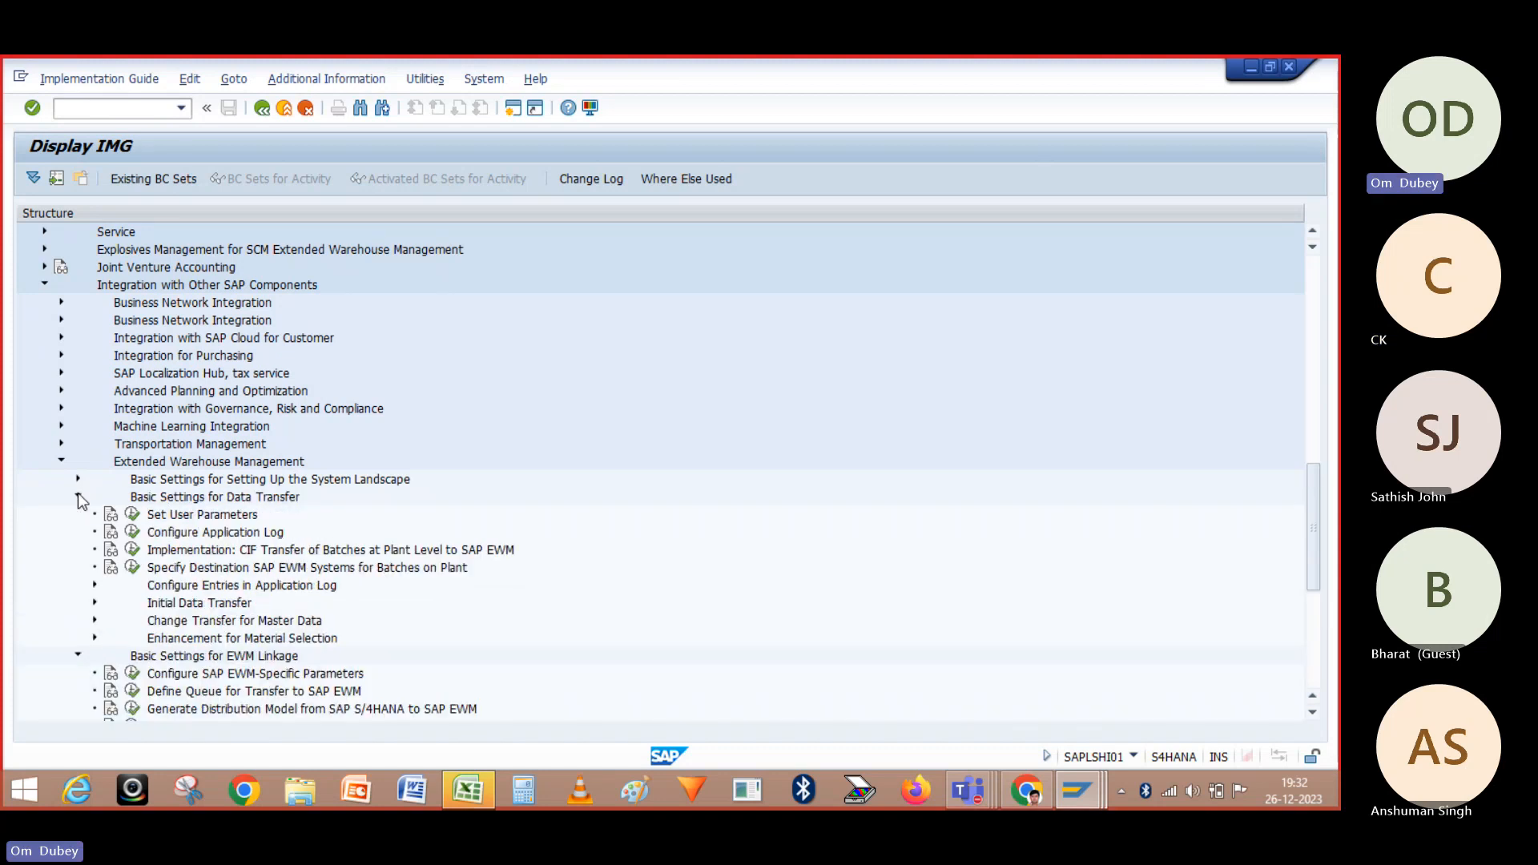
pyautogui.click(77, 496)
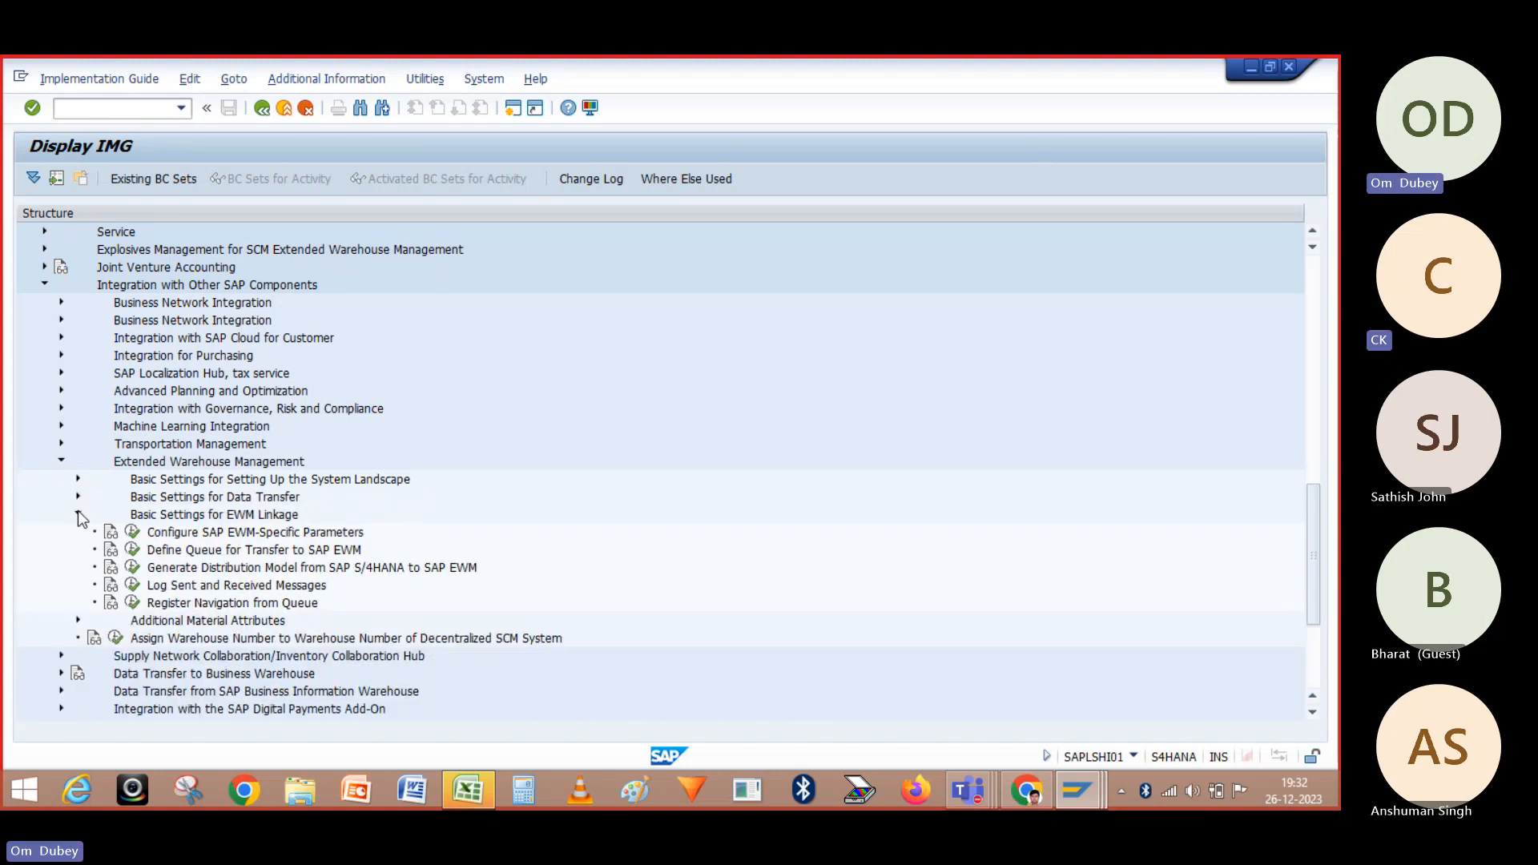
# Compare the Configure SAP EWM-Specific Parameters activity in the IMG with the Warehouse Config slide of the presentation
pyautogui.click(162, 570)
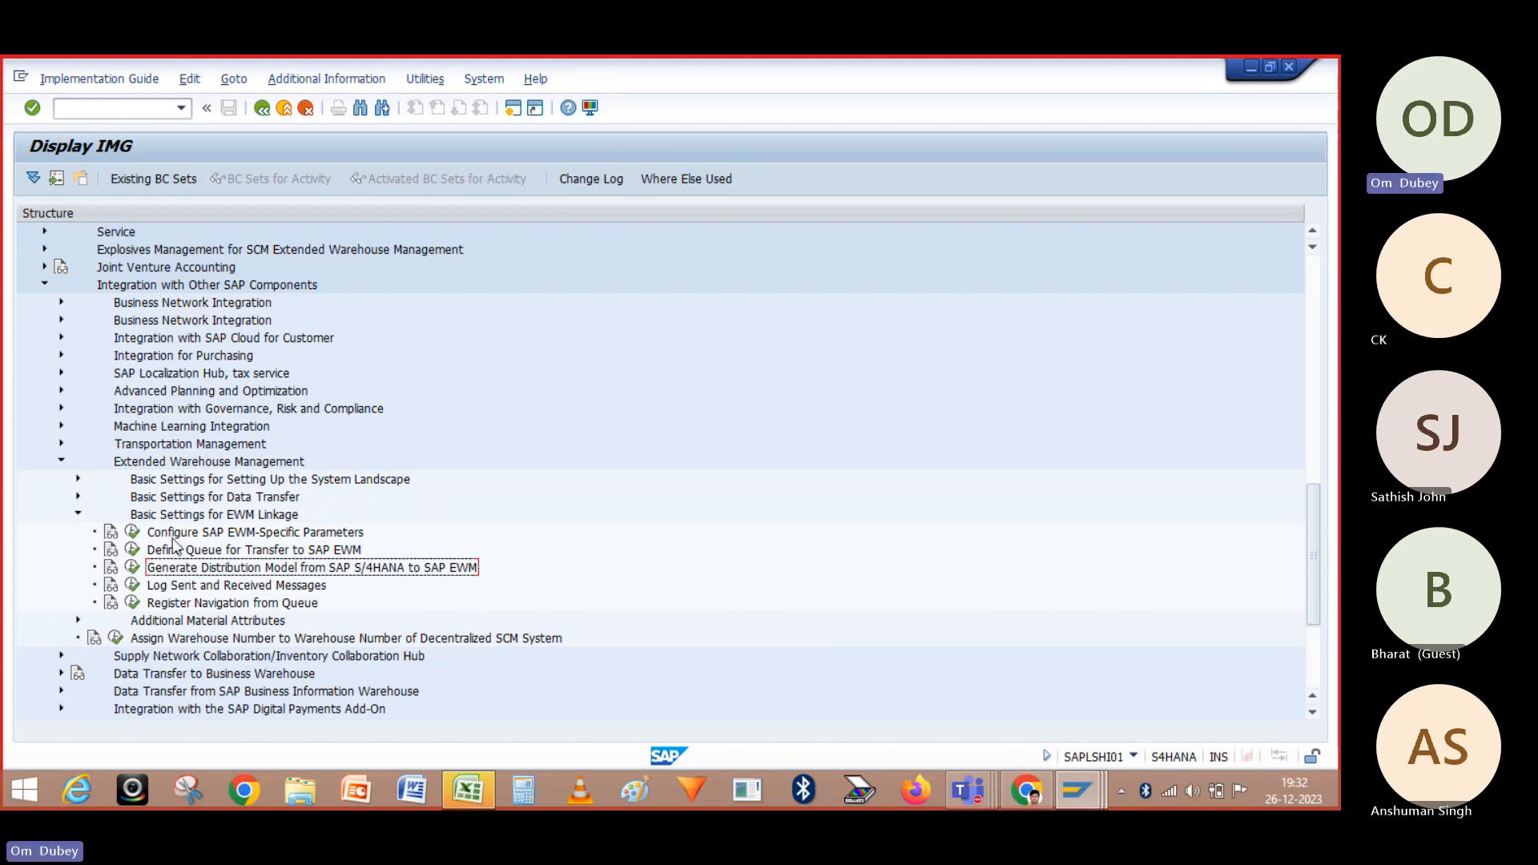
pyautogui.click(171, 535)
pyautogui.hotkey('alt', 'Tab')
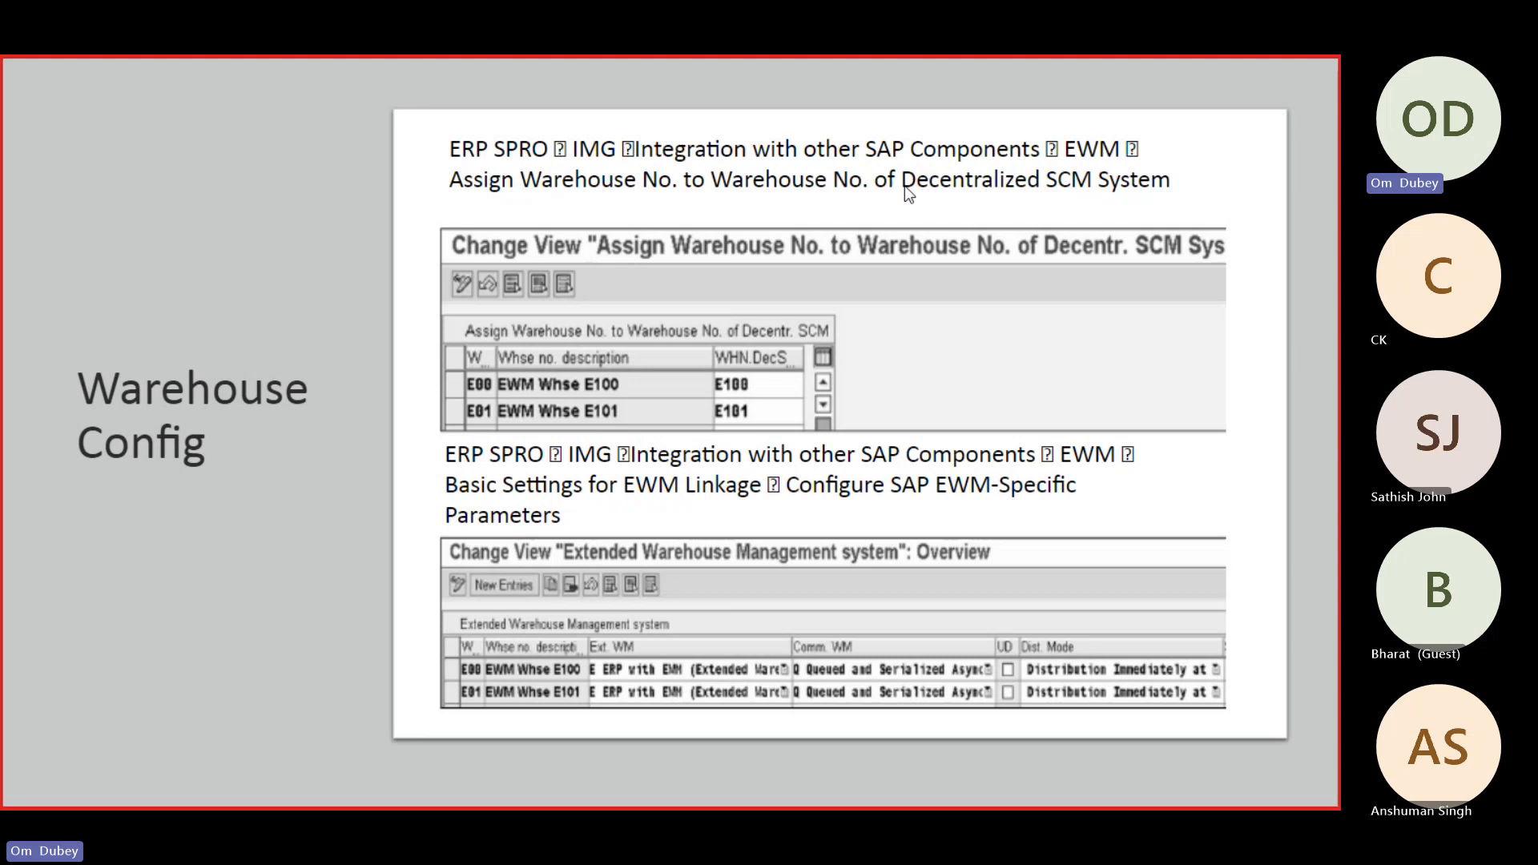
pyautogui.hotkey('alt', 'Tab')
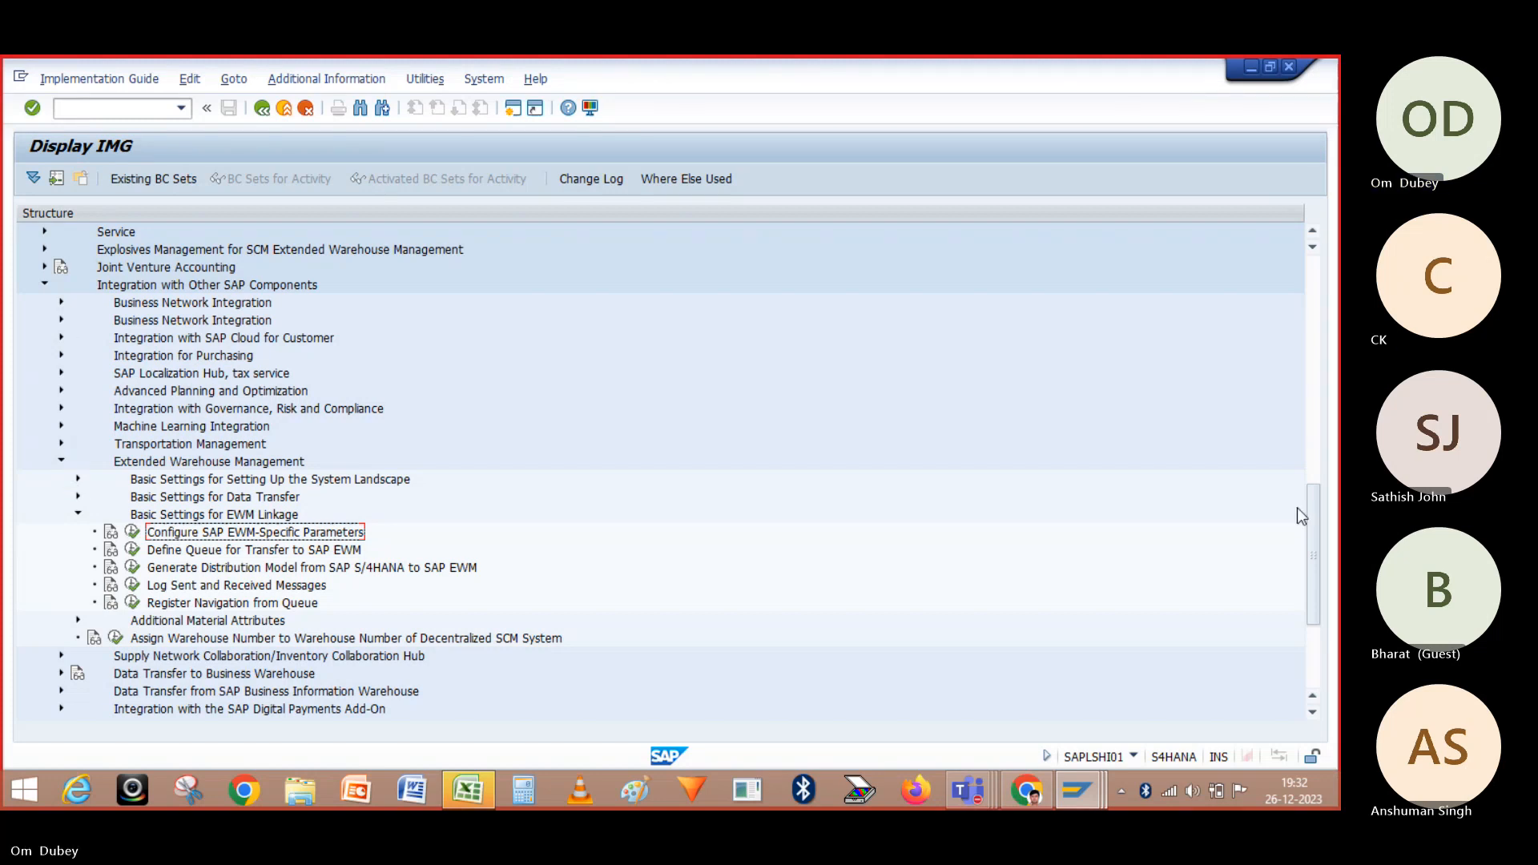
pyautogui.scroll(2, 1296, 507)
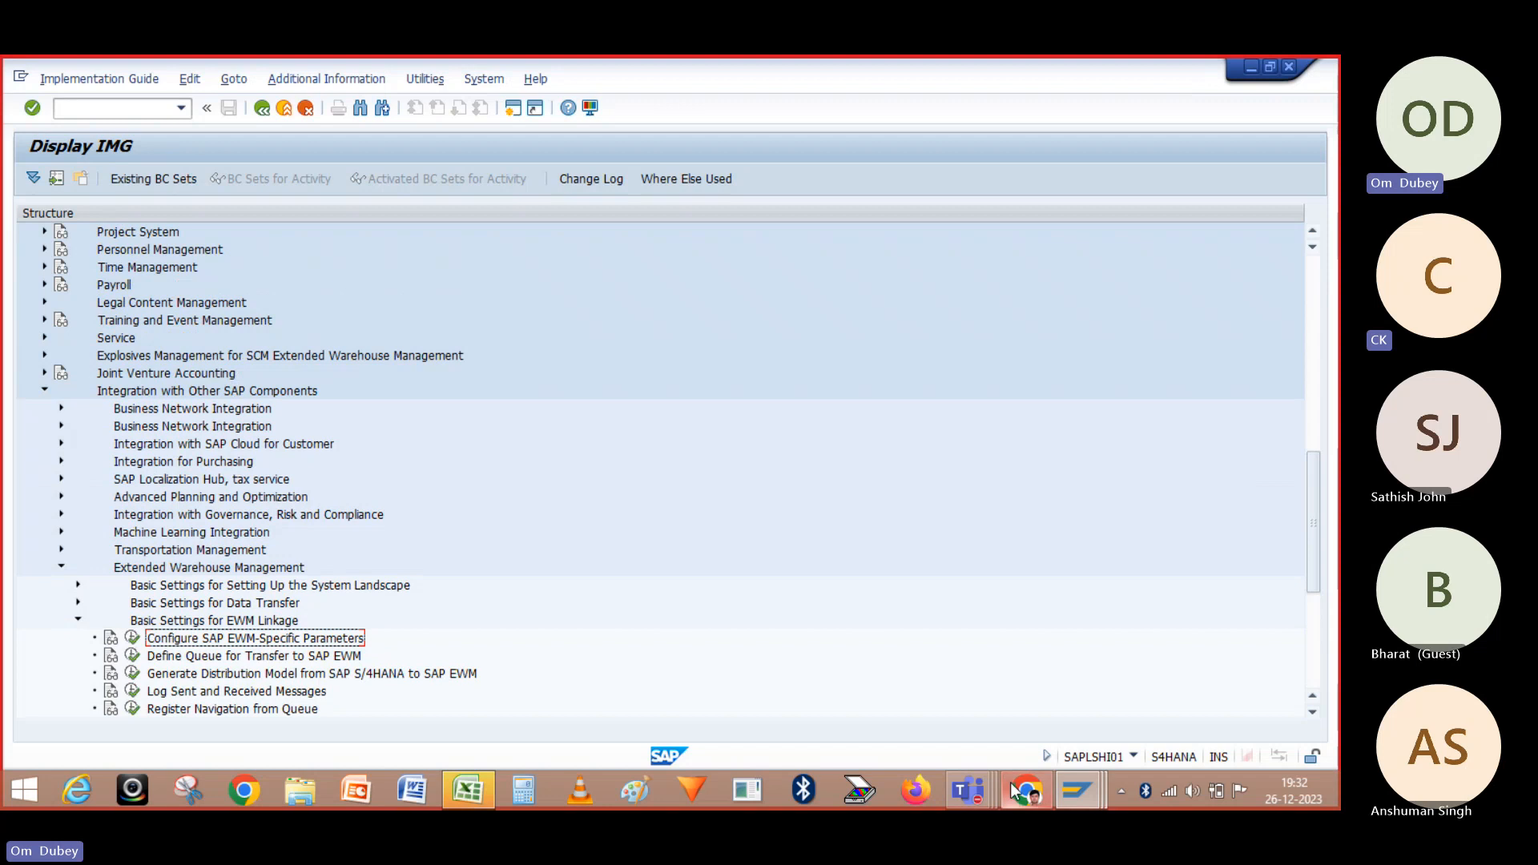
# Switch to the Warehouse job workbook in Excel and add a new worksheet
pyautogui.moveTo(1016, 793)
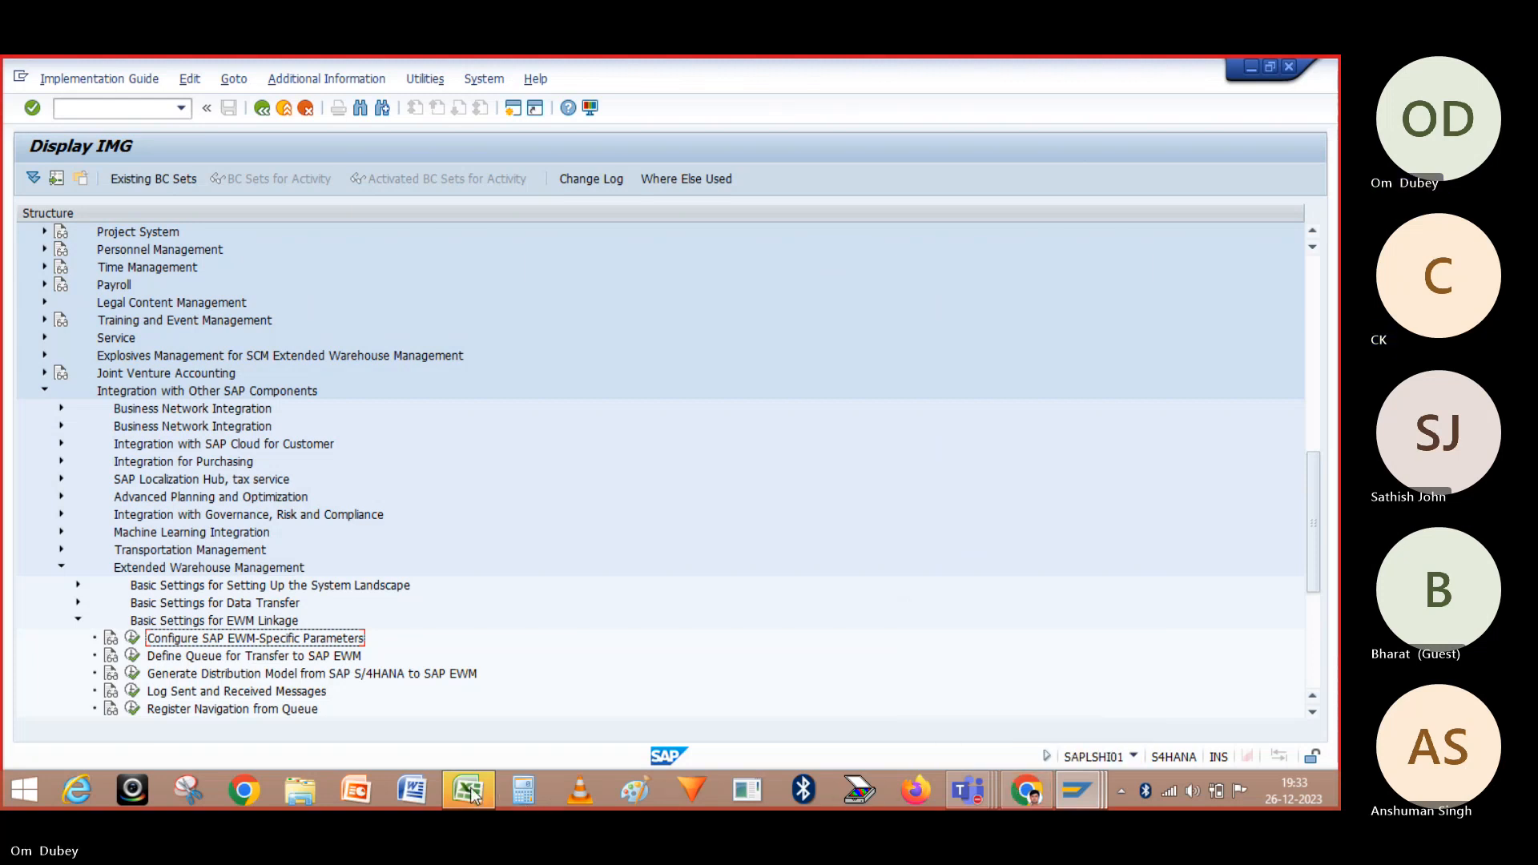
pyautogui.moveTo(473, 793)
pyautogui.click(493, 678)
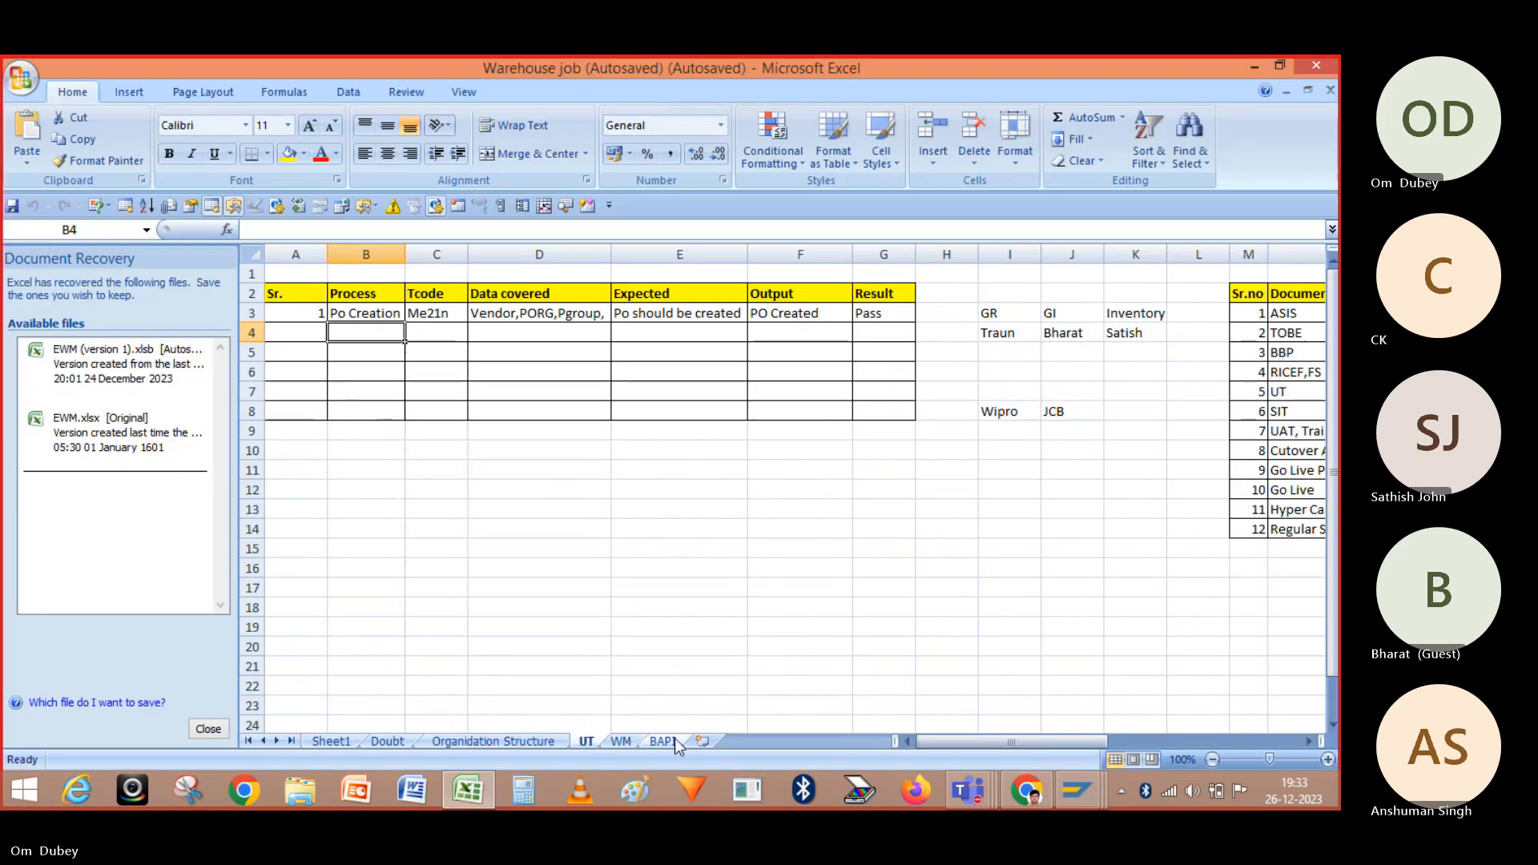
pyautogui.click(699, 741)
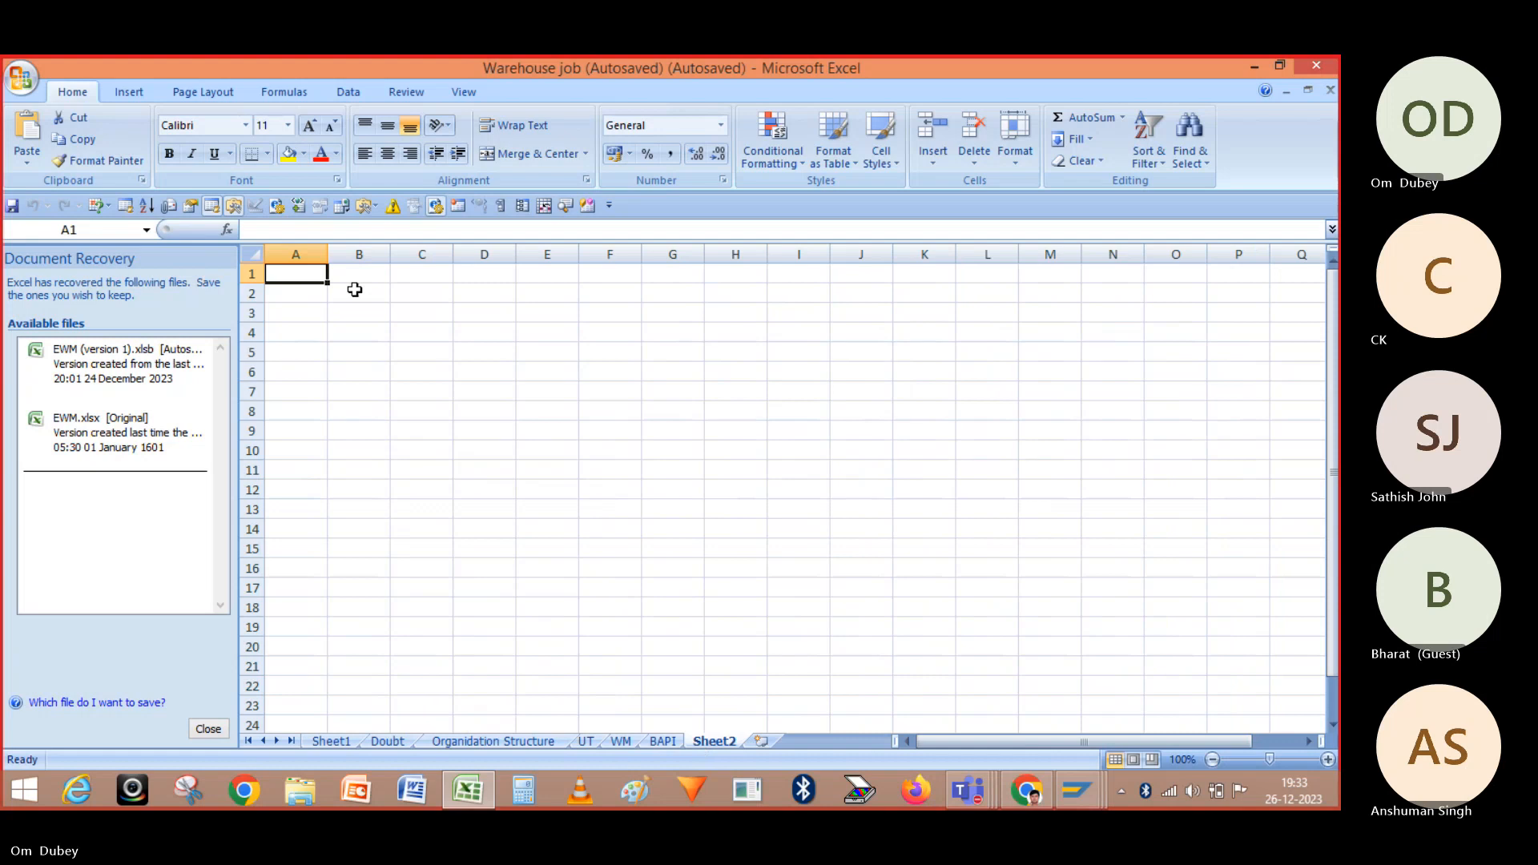
# Enter S003 in cell B2 and S004 in cell B3 of the new worksheet
pyautogui.click(364, 290)
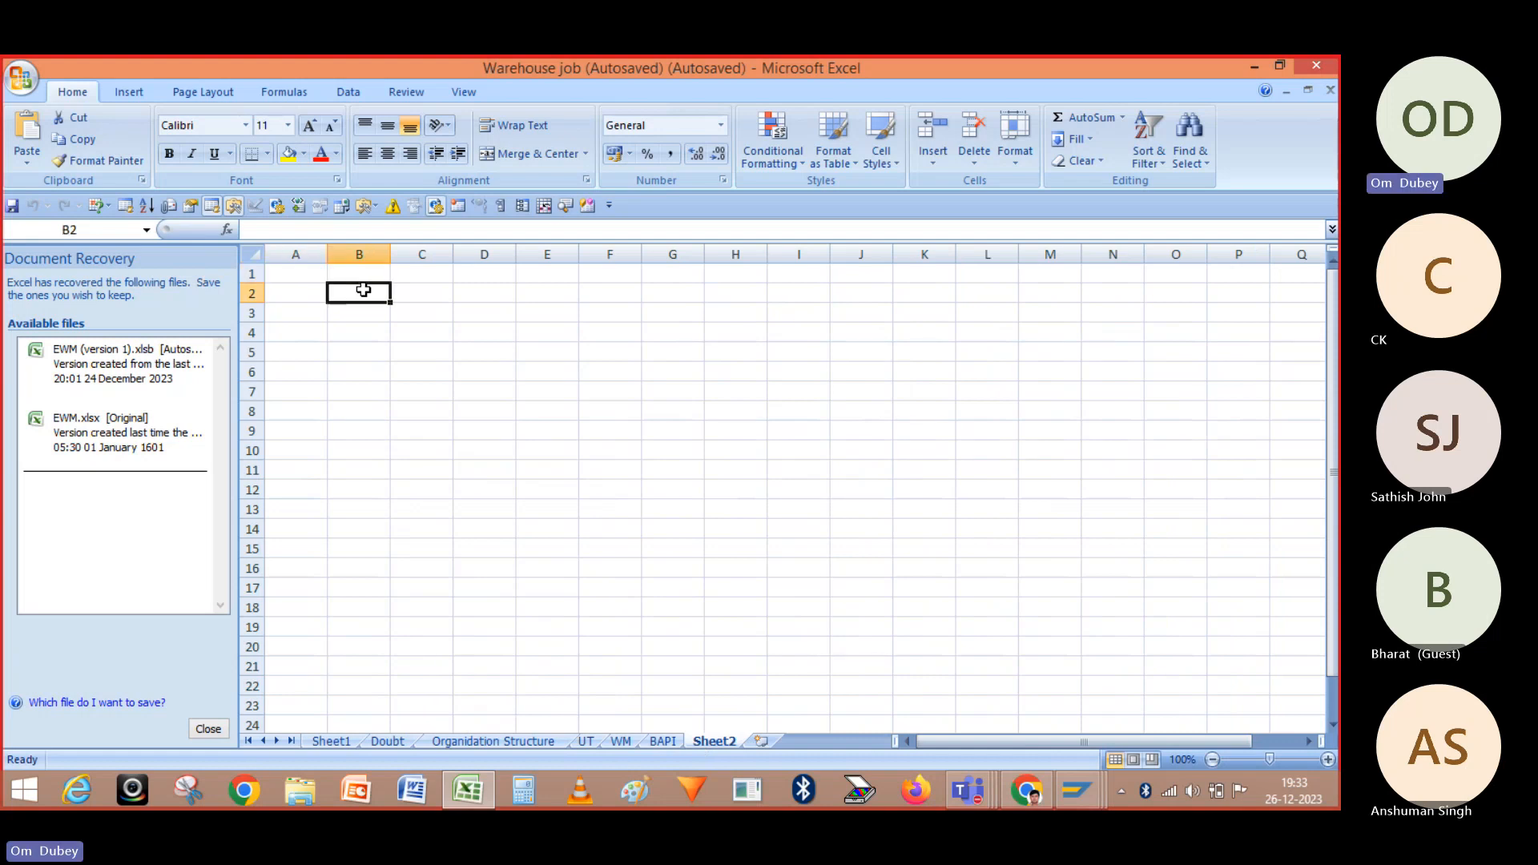
pyautogui.write('S003')
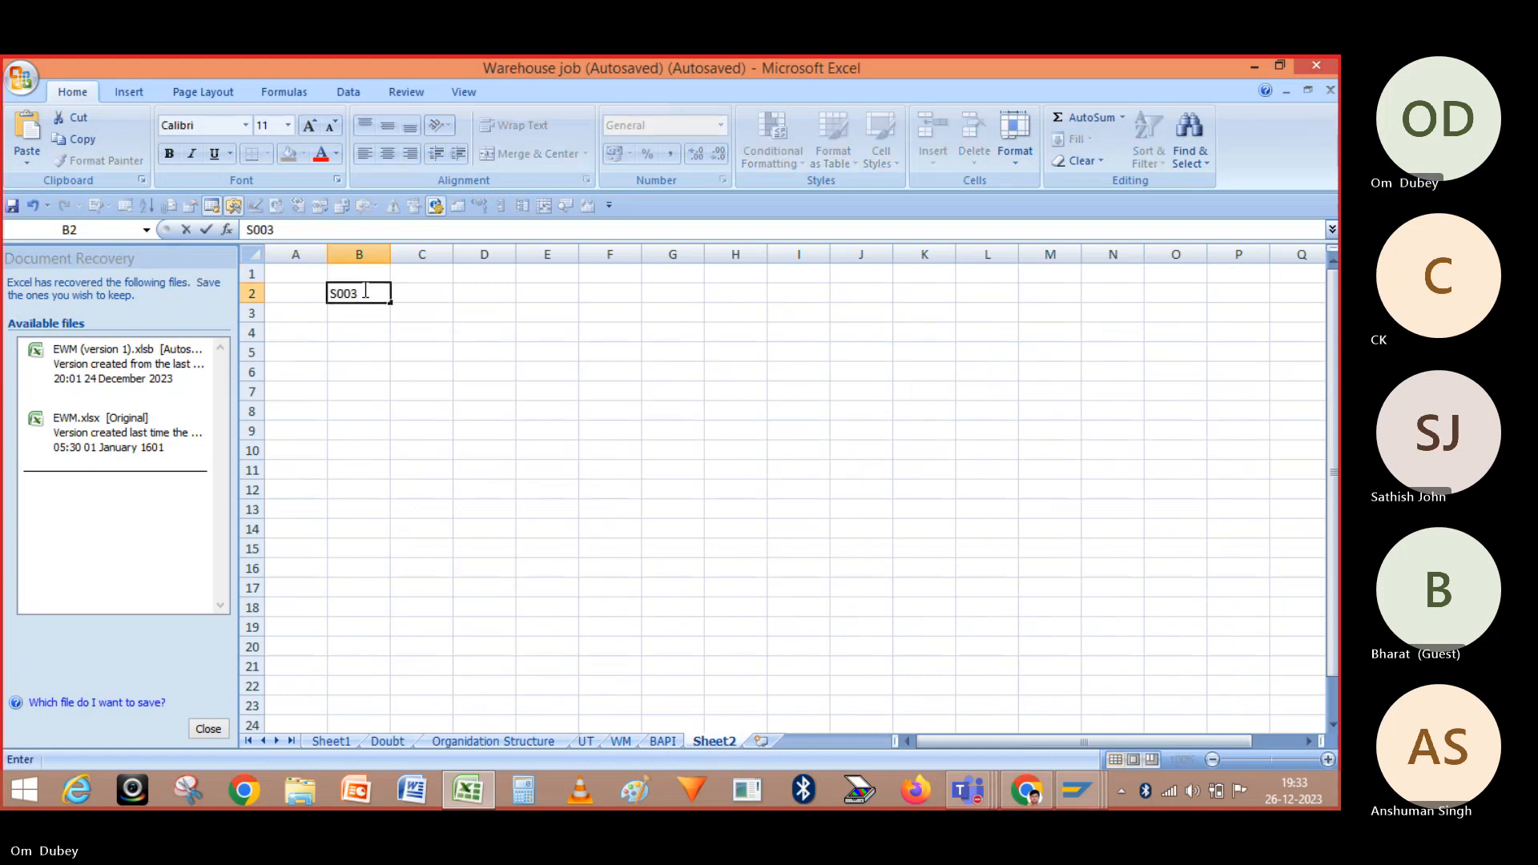
pyautogui.click(360, 310)
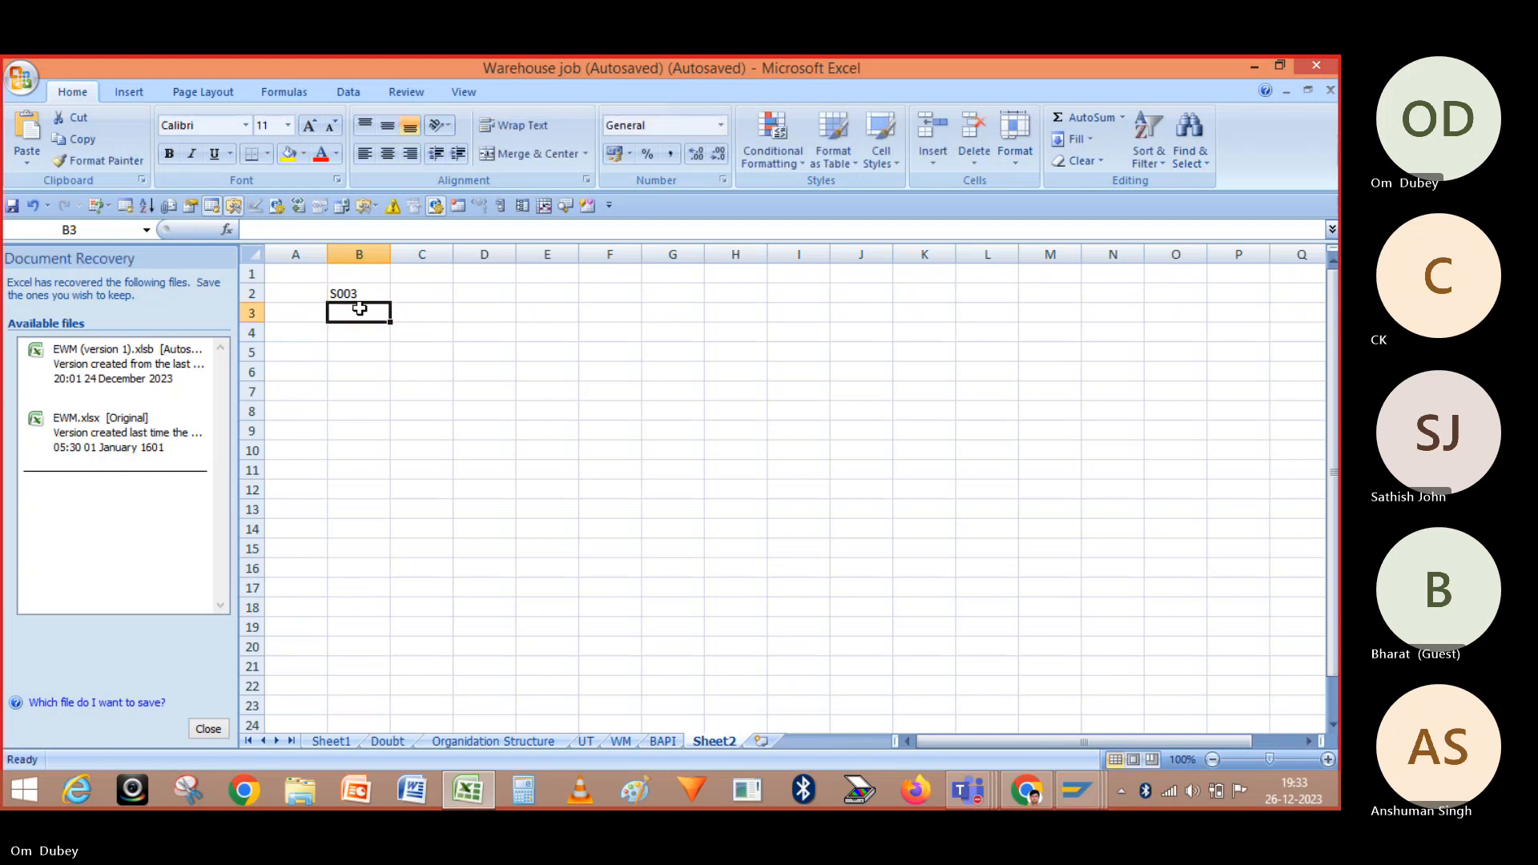
pyautogui.write('S004')
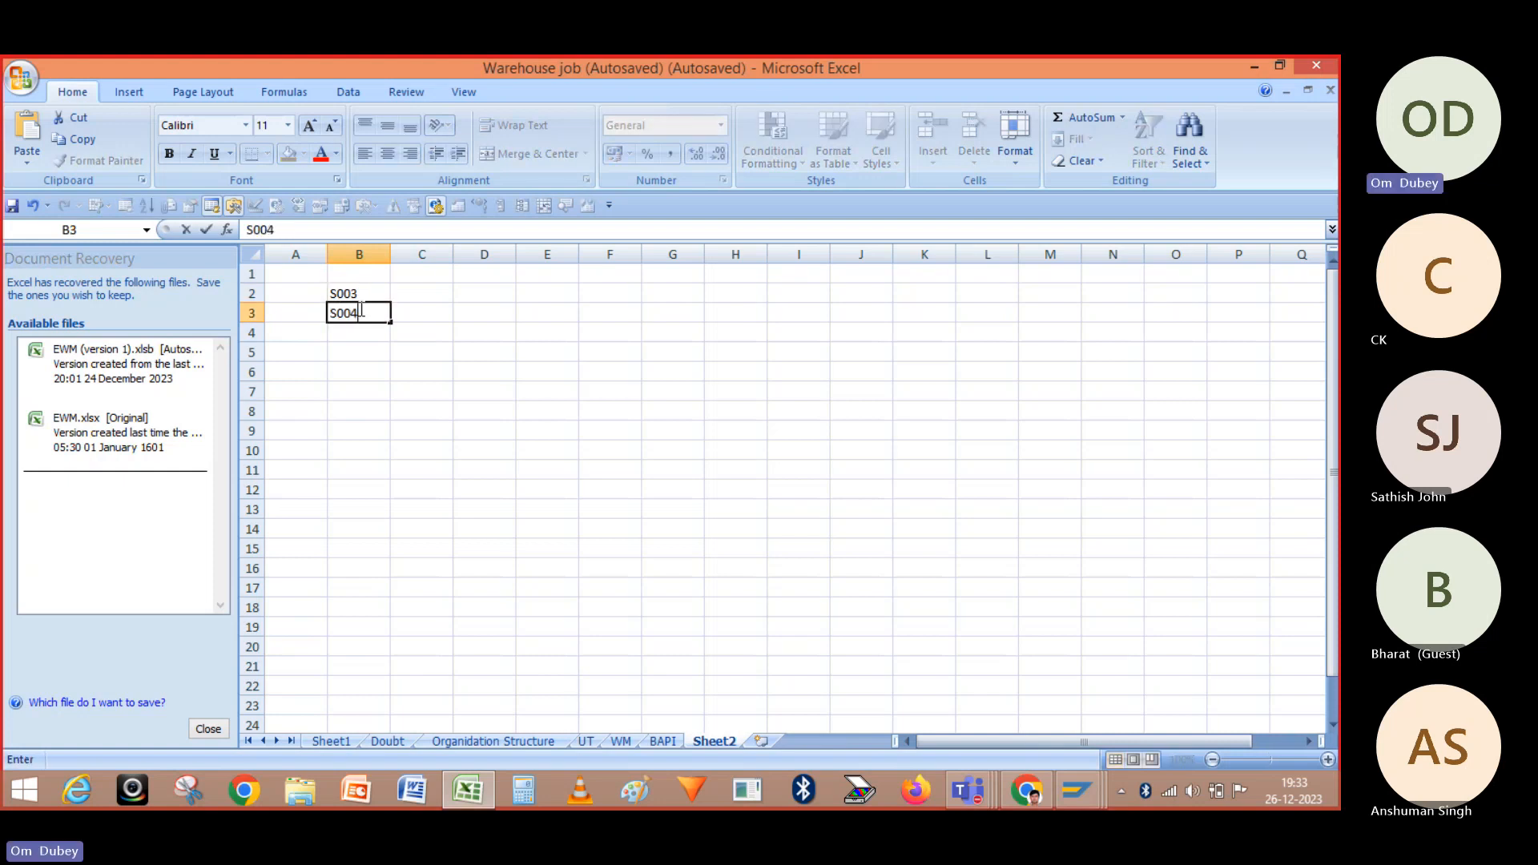
pyautogui.press('Return')
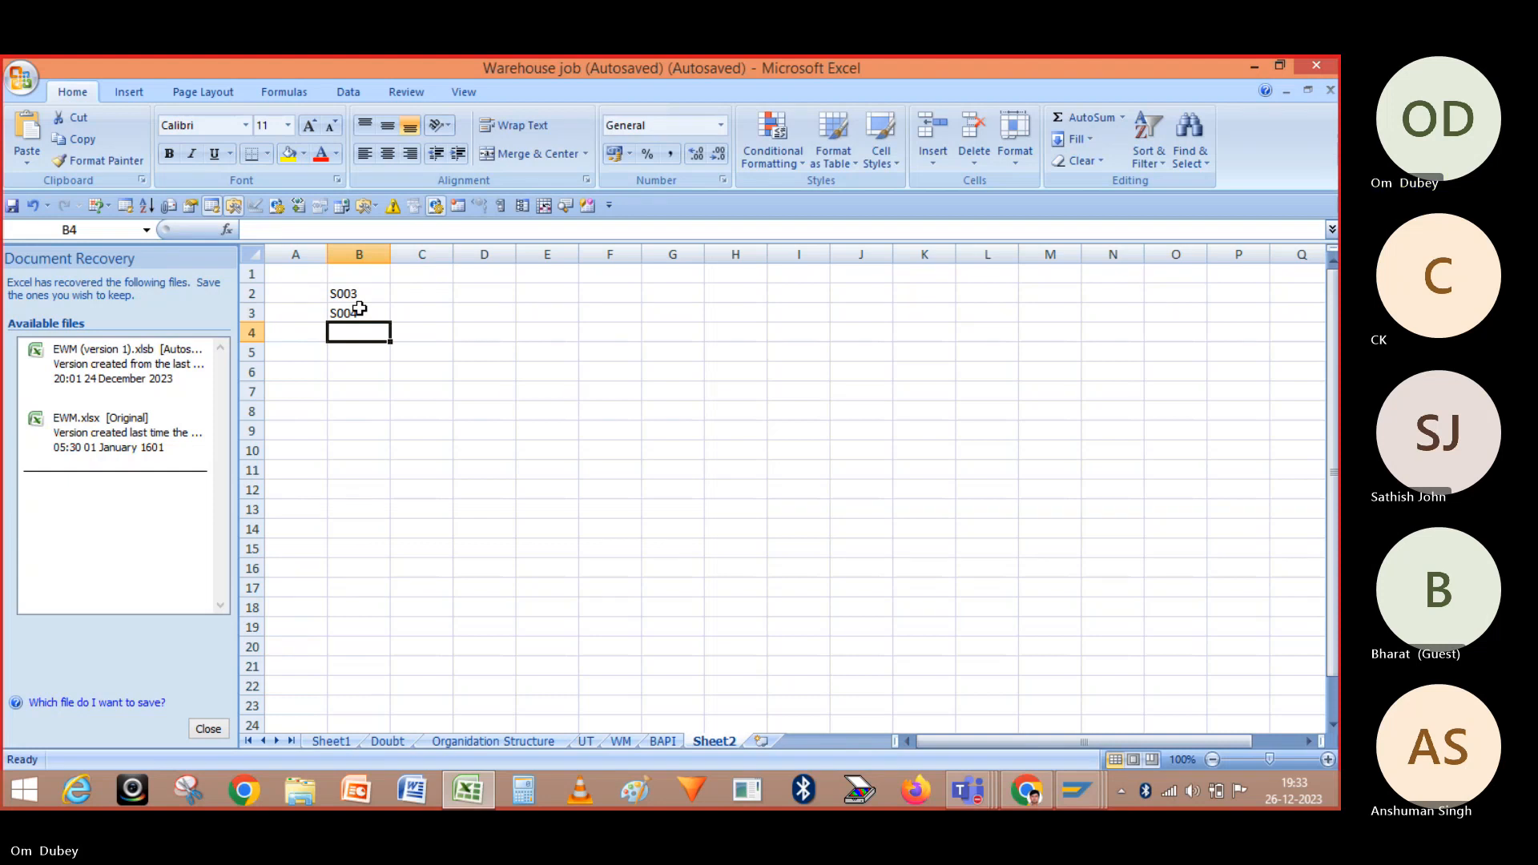
# Switch back to SAP and expand Extended Warehouse Management under SCM Extended Warehouse Management in the IMG
pyautogui.hotkey('alt', 'Tab')
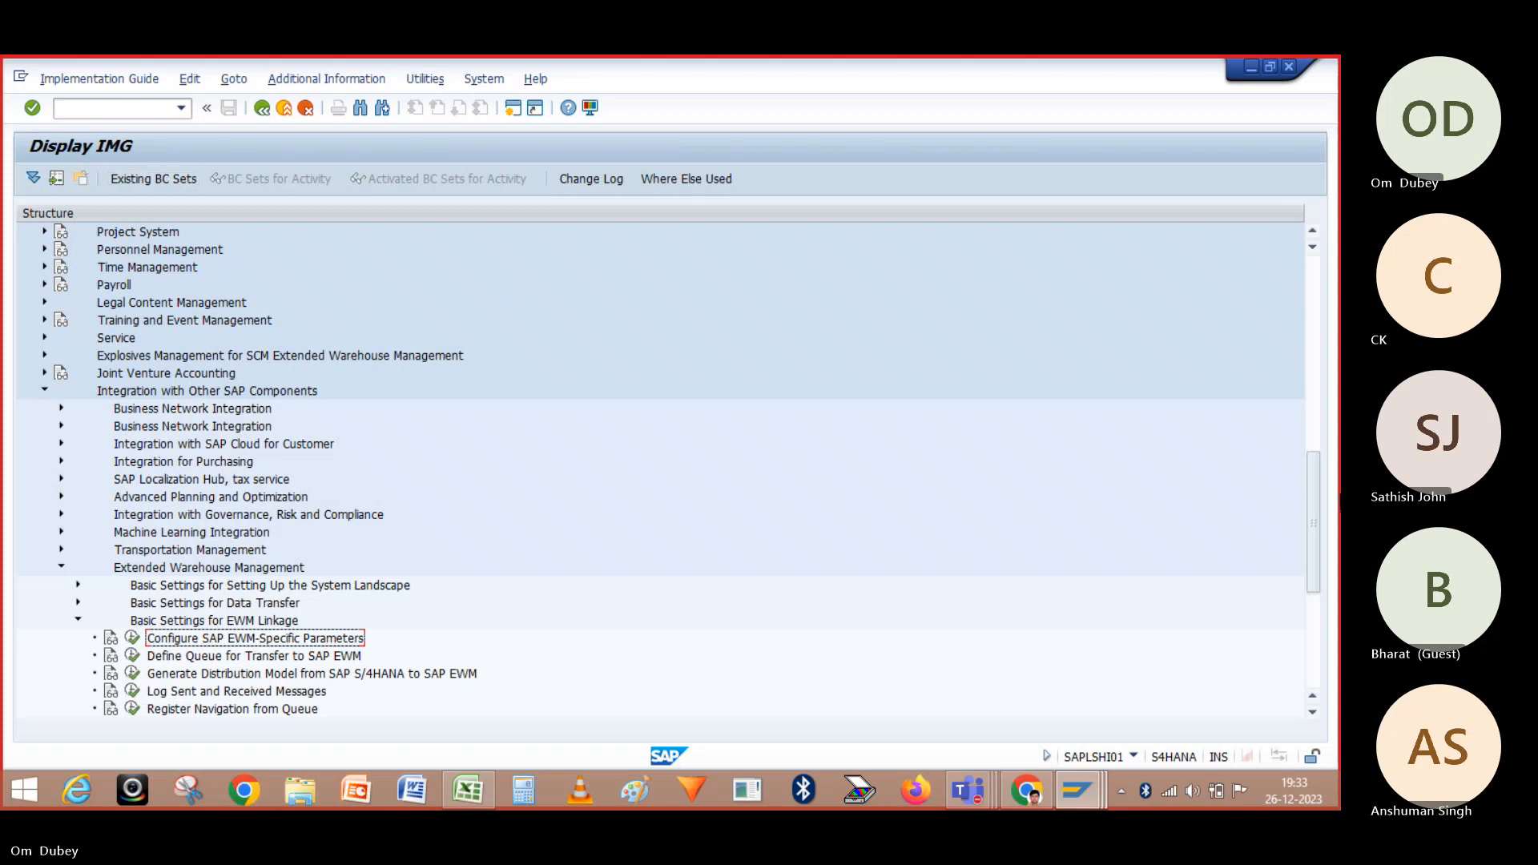
pyautogui.moveTo(1317, 497); pyautogui.dragTo(1314, 390)
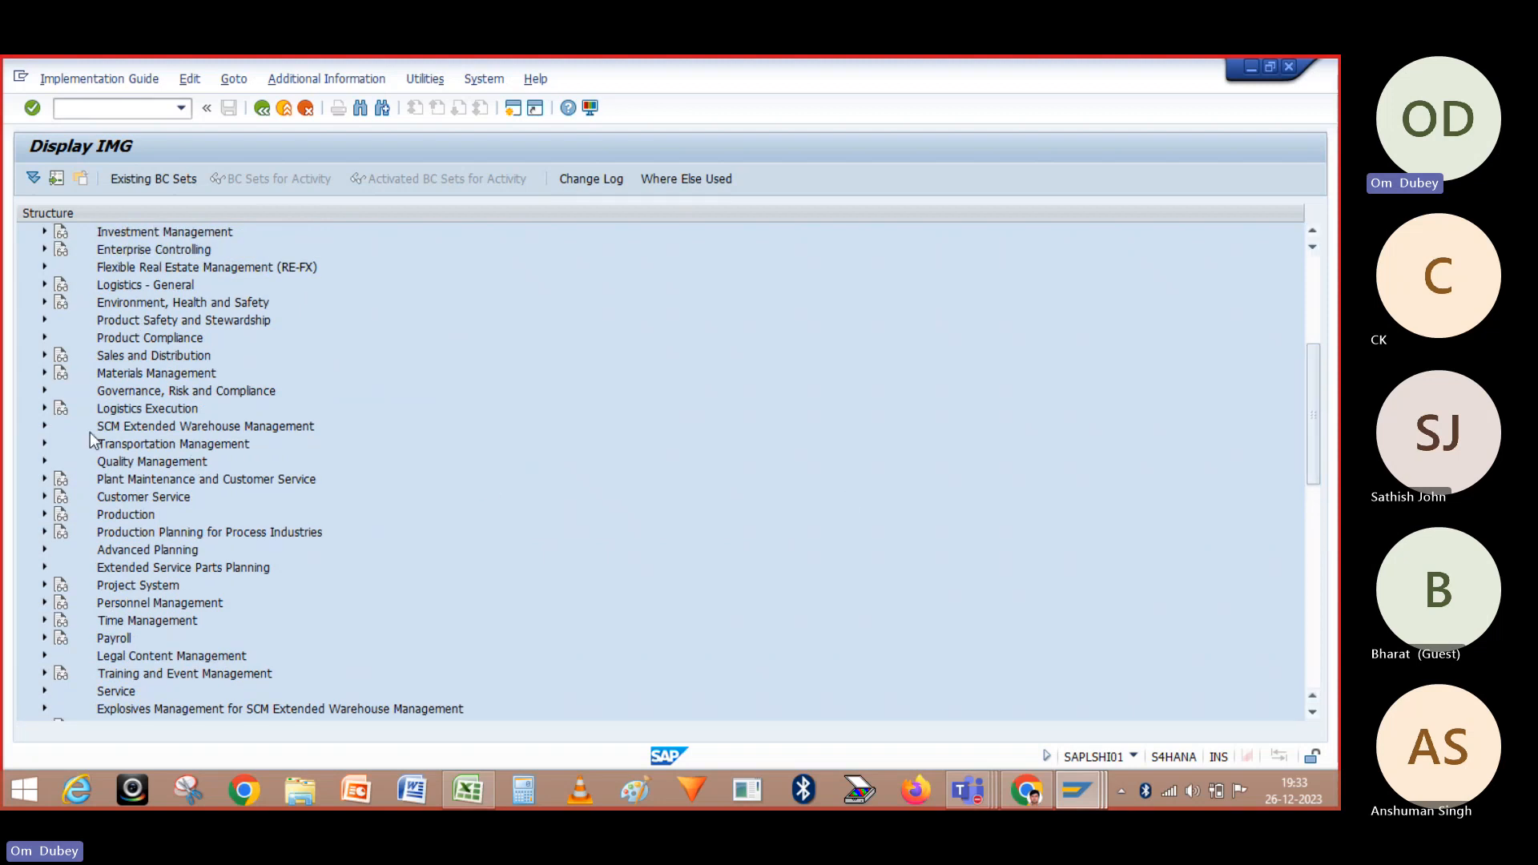
pyautogui.click(45, 427)
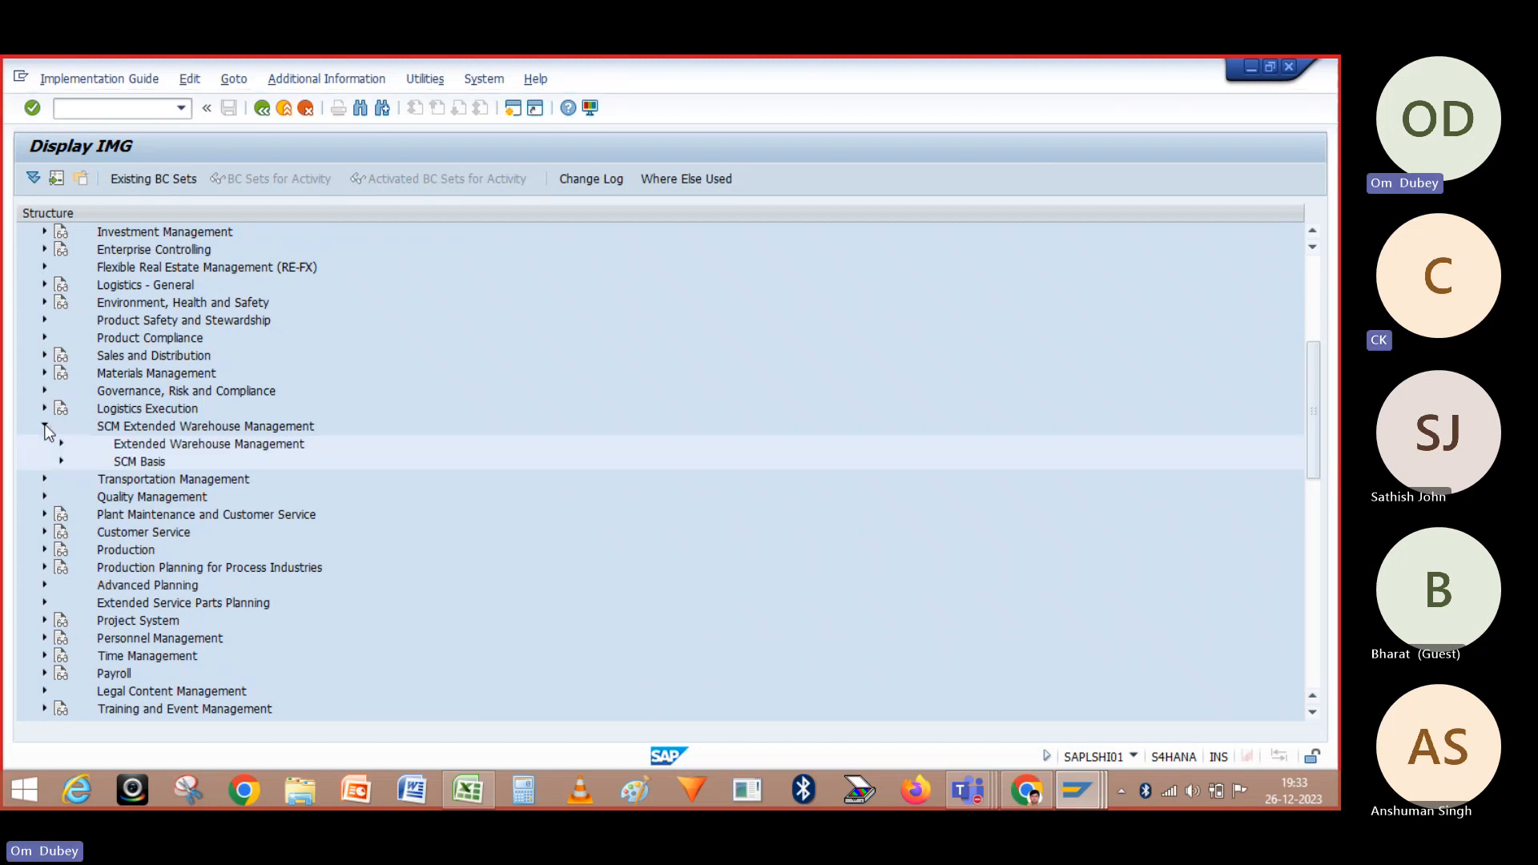
pyautogui.click(61, 443)
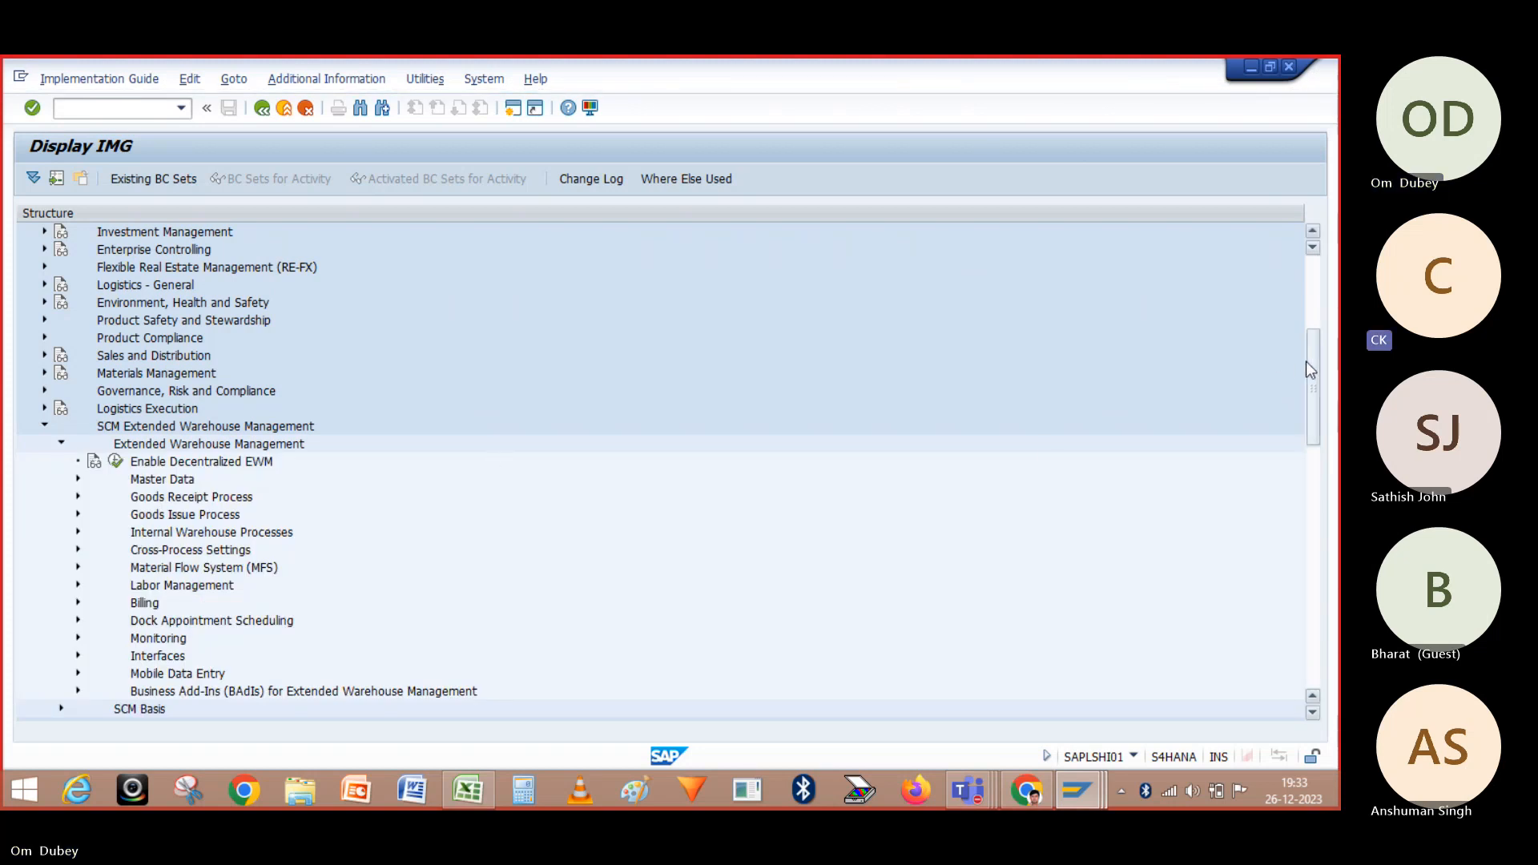
pyautogui.moveTo(1309, 364); pyautogui.dragTo(1310, 373)
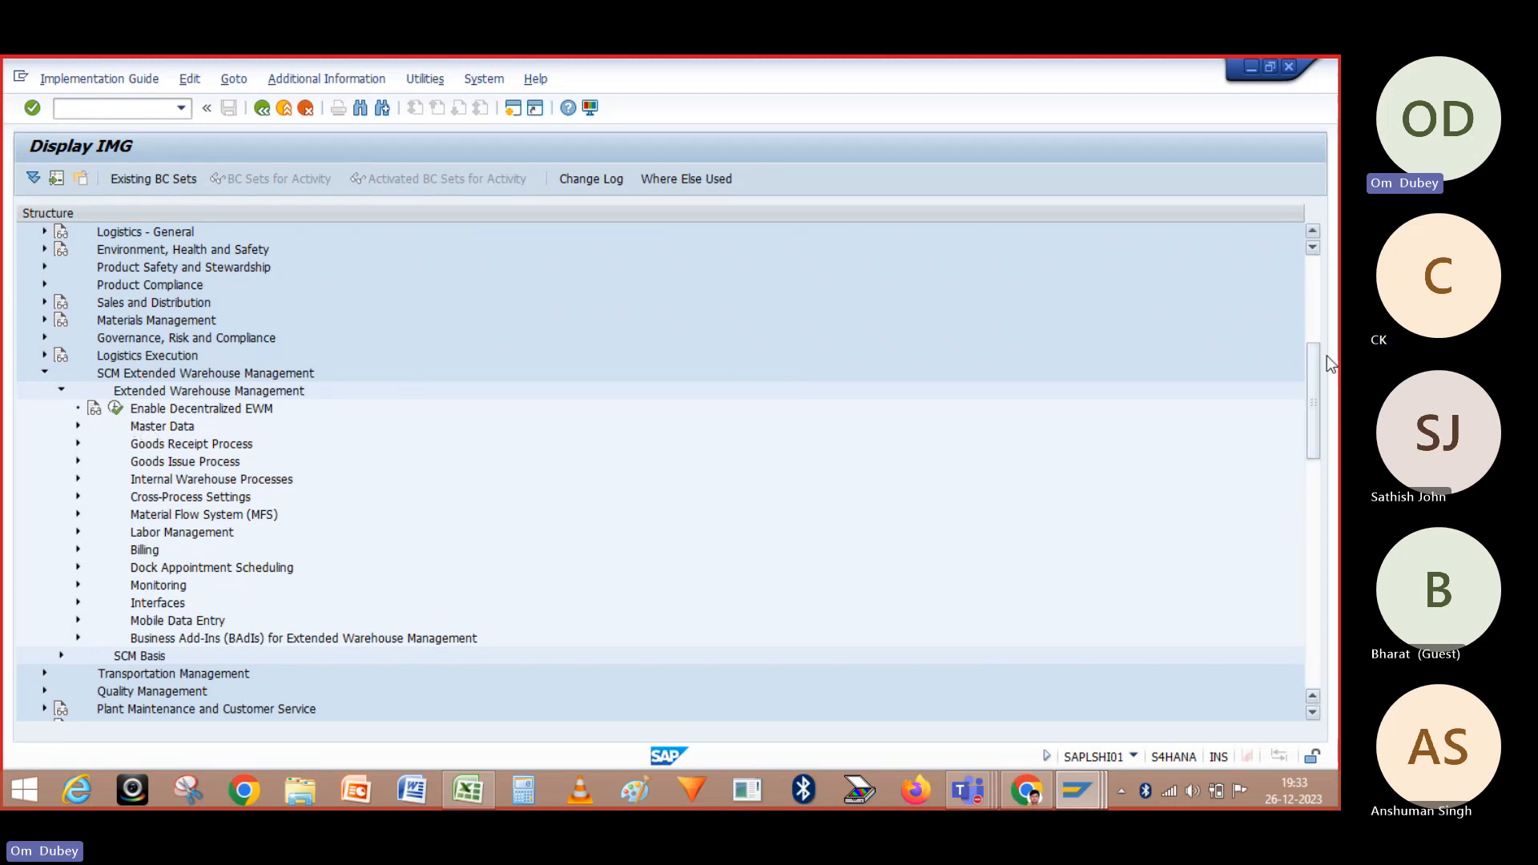
# Expand Master Data under SCM Extended Warehouse Management and open the Define Warehouse Numbers activity
pyautogui.moveTo(1315, 363); pyautogui.dragTo(1314, 502)
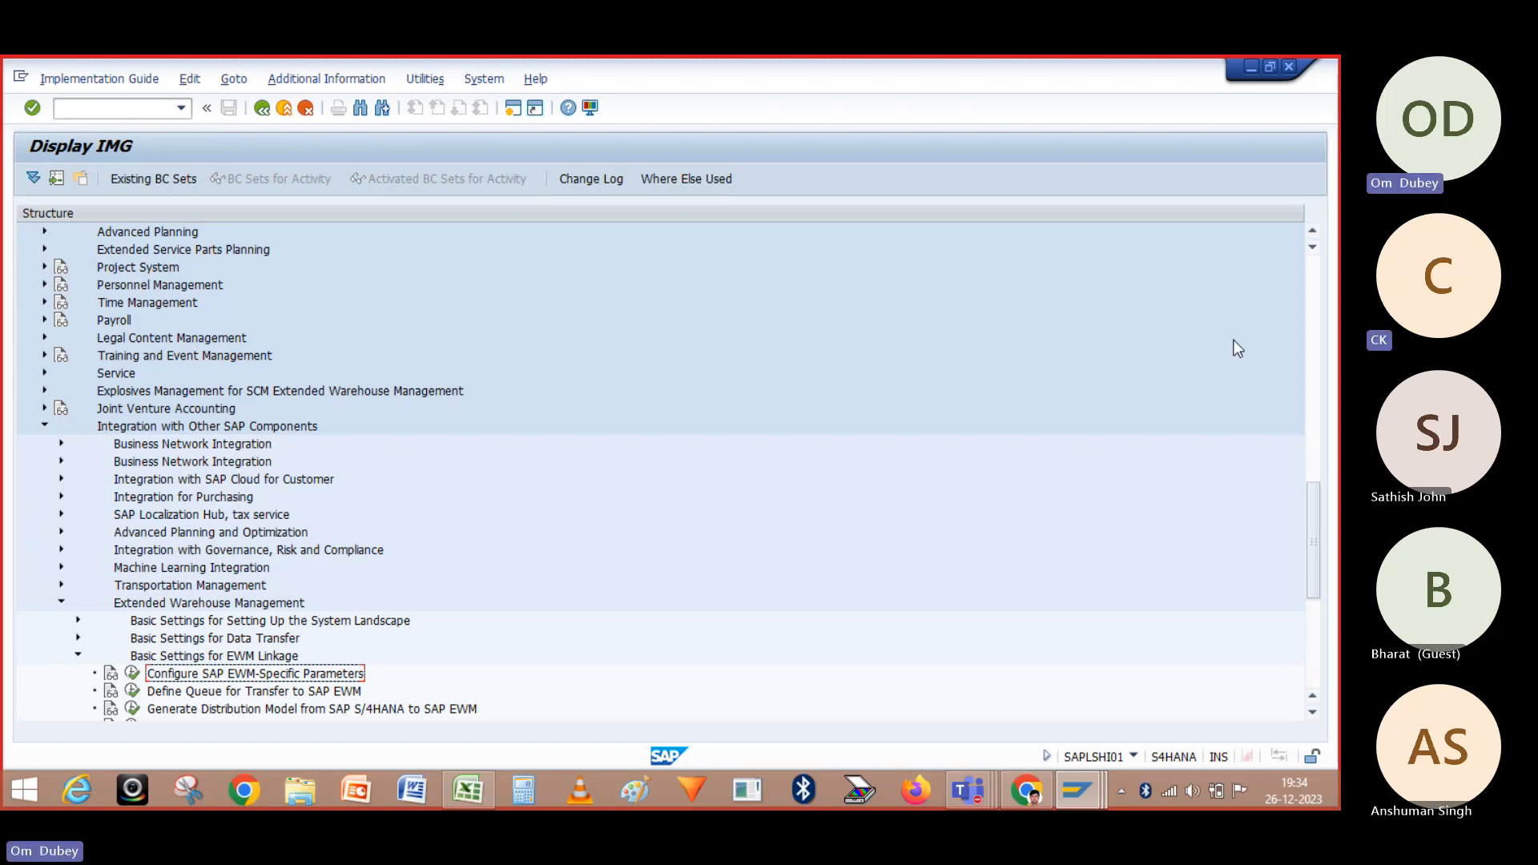
pyautogui.moveTo(1309, 512); pyautogui.dragTo(1310, 524)
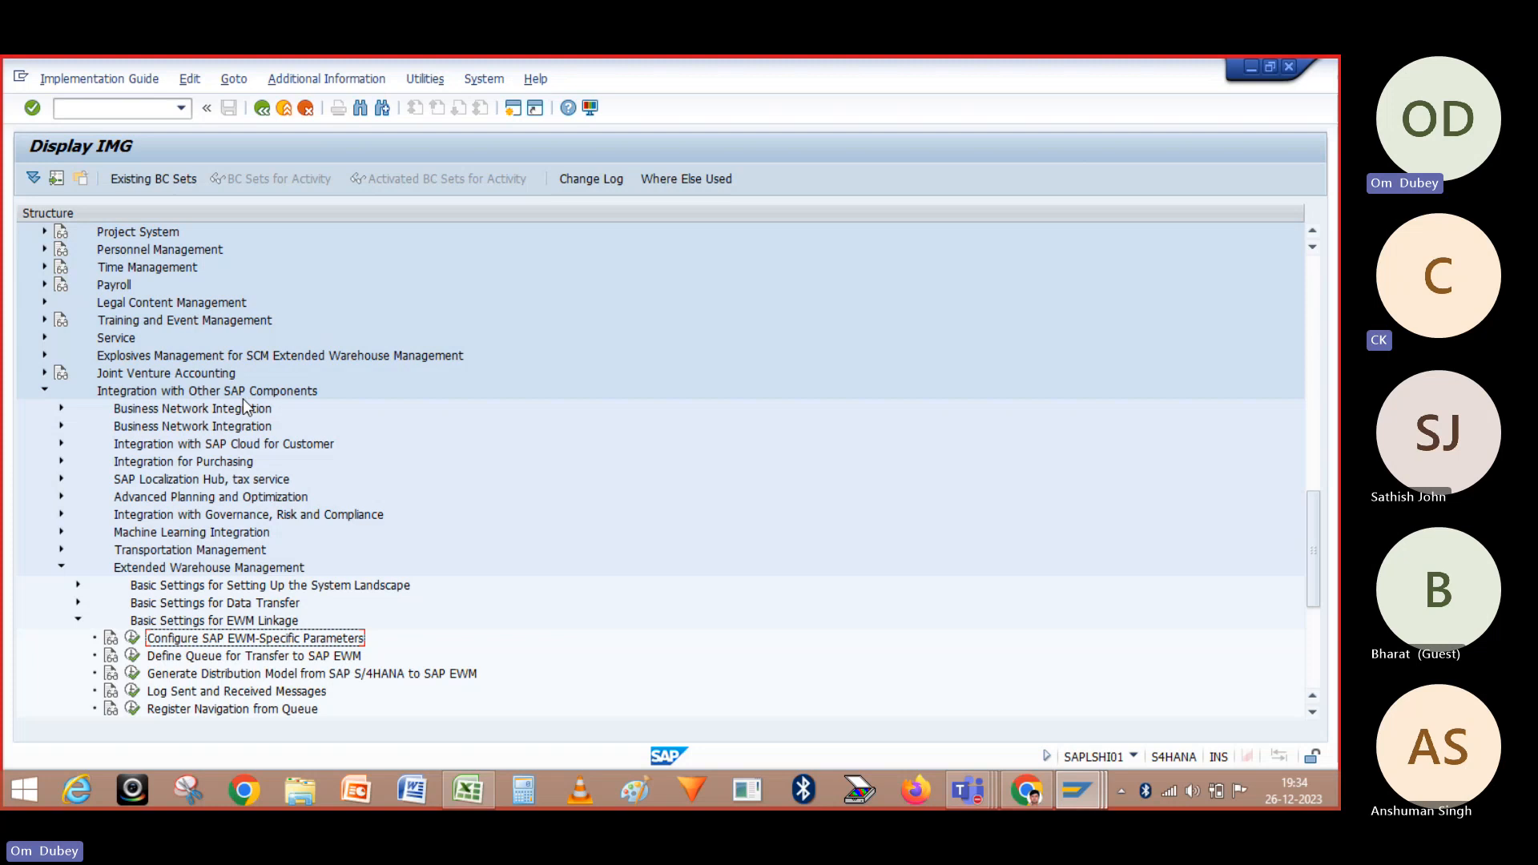
pyautogui.moveTo(1320, 542); pyautogui.dragTo(1301, 418)
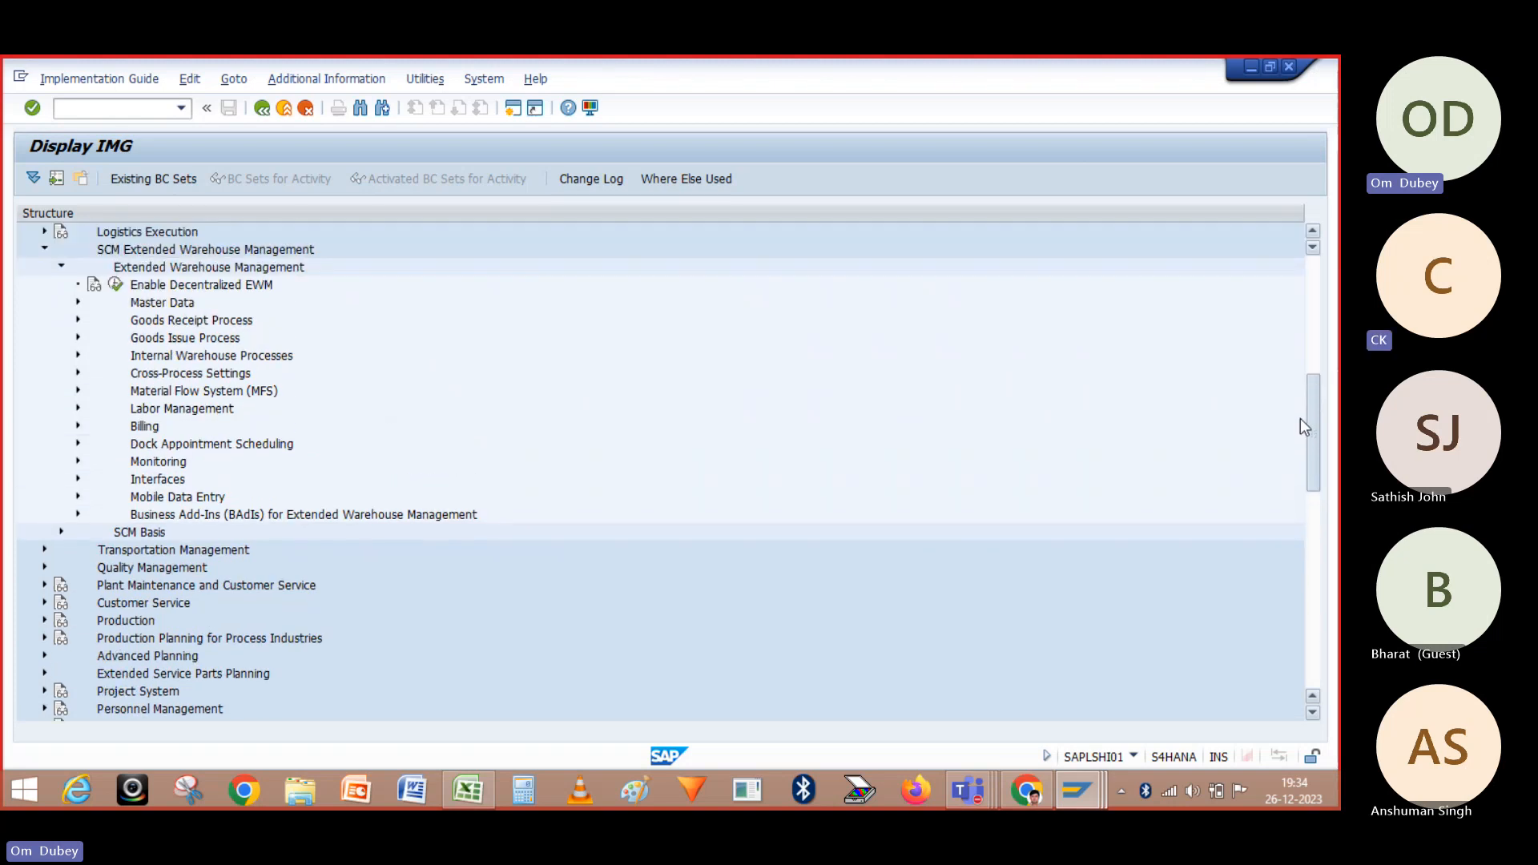
pyautogui.click(77, 304)
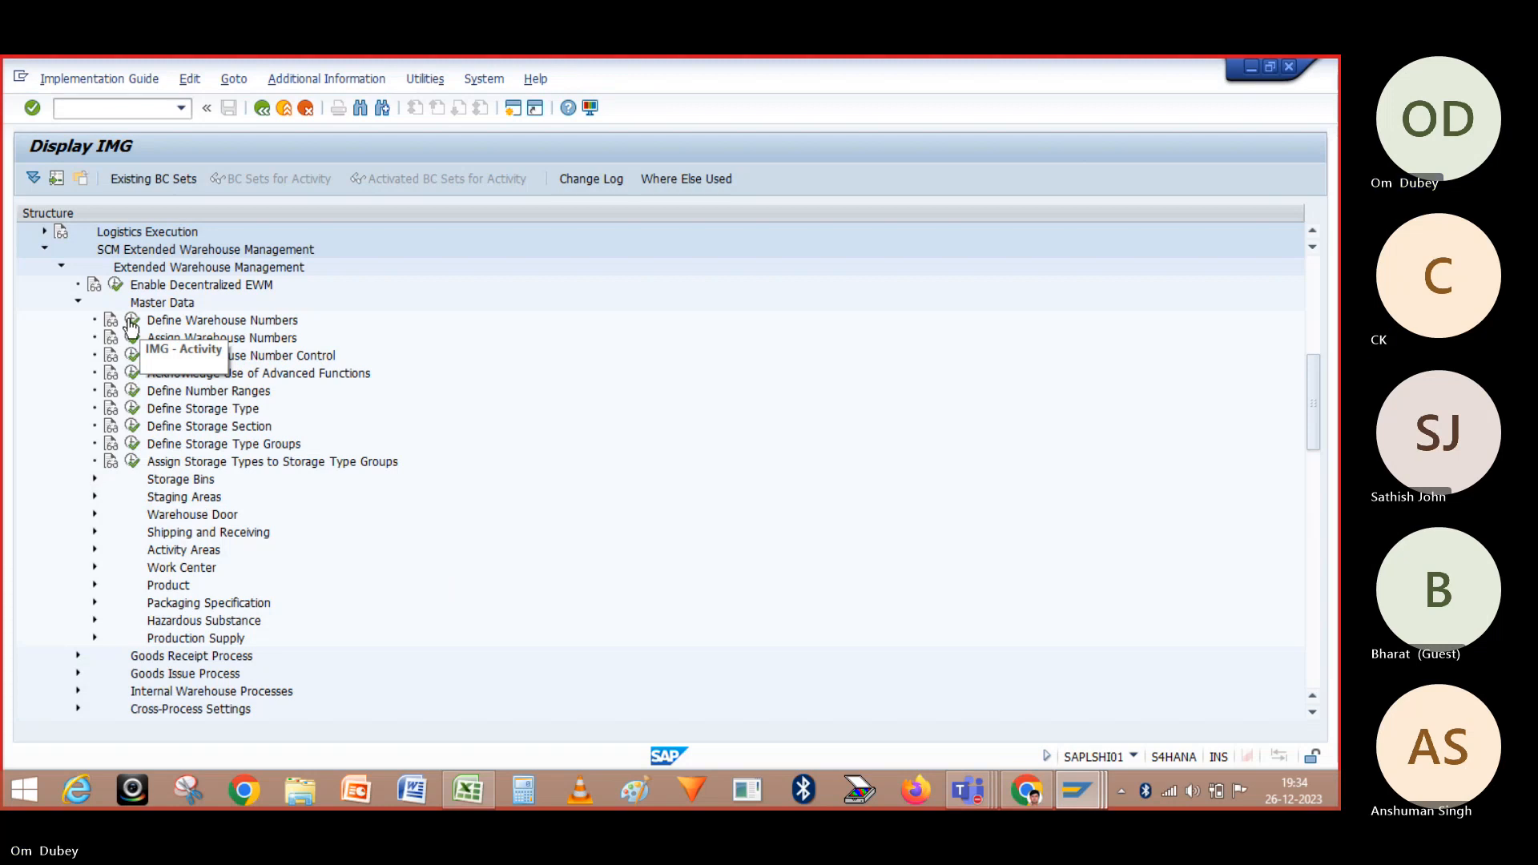
pyautogui.click(131, 320)
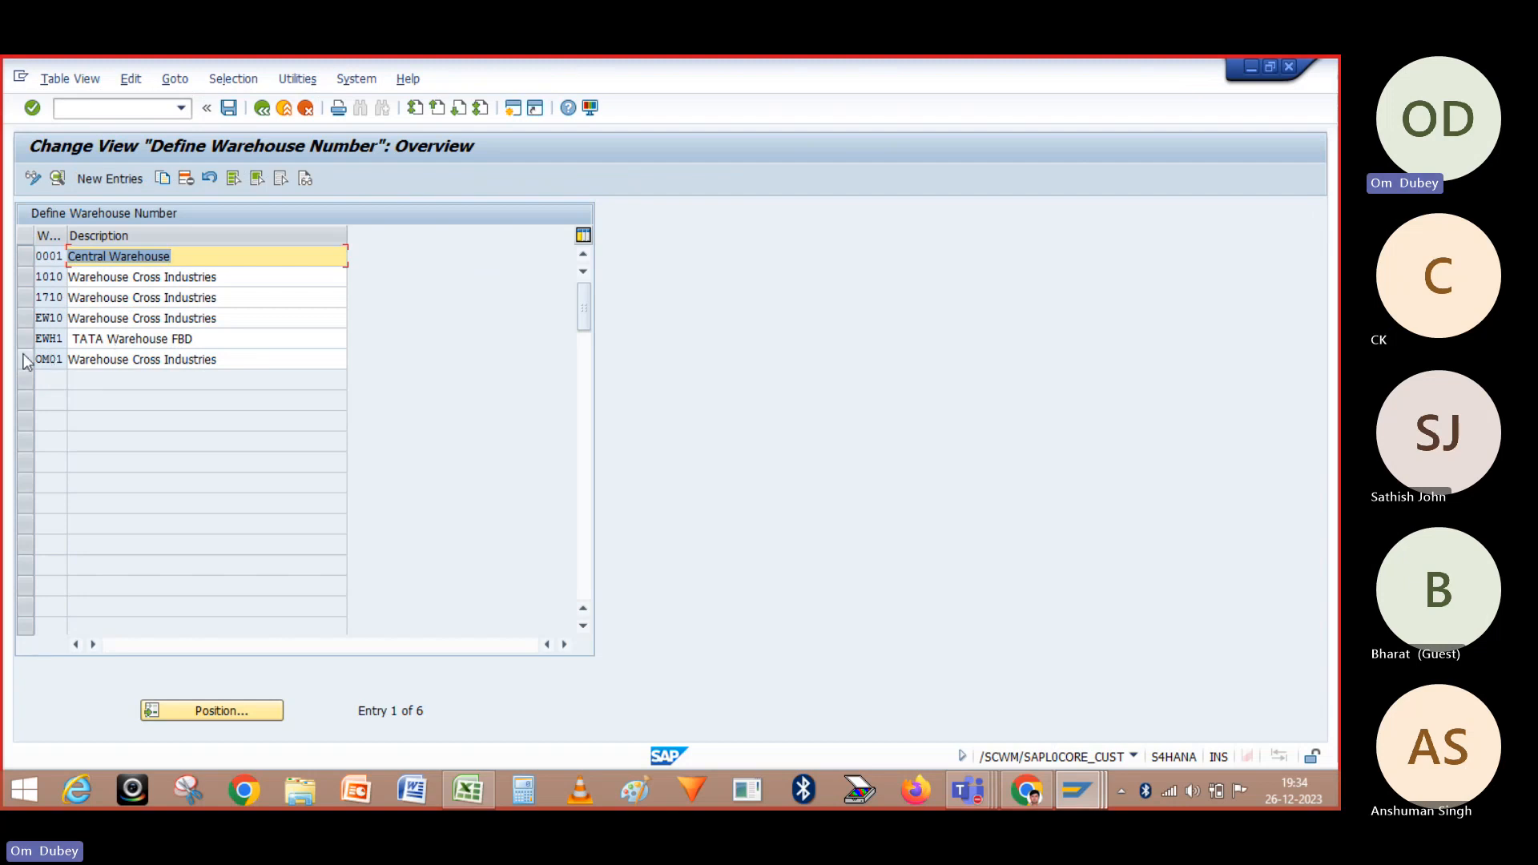
# Copy warehouse number OM01 as OM02
pyautogui.click(50, 338)
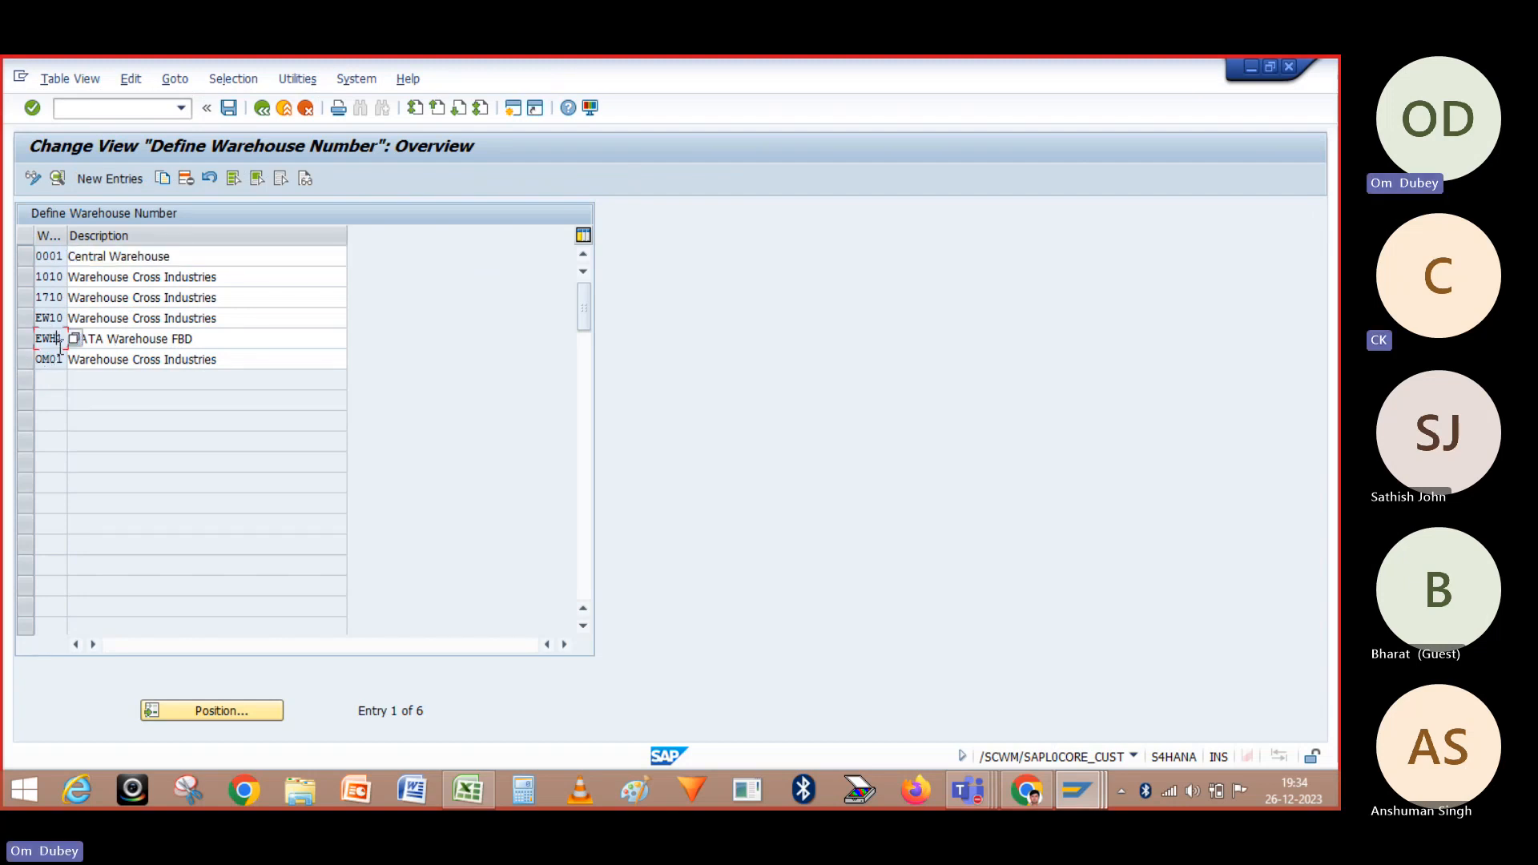
pyautogui.click(53, 358)
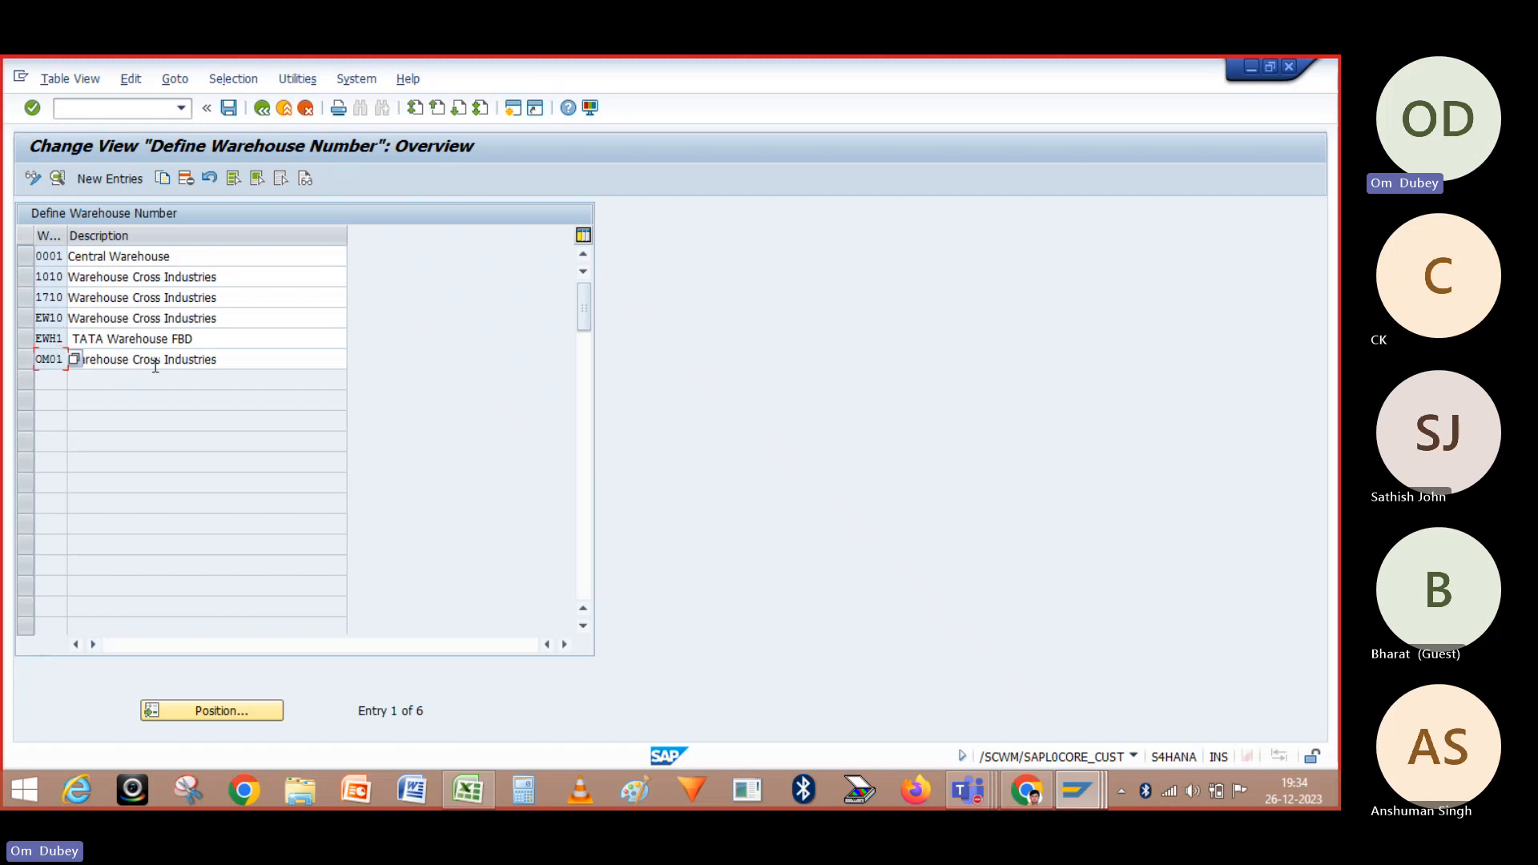
pyautogui.click(26, 361)
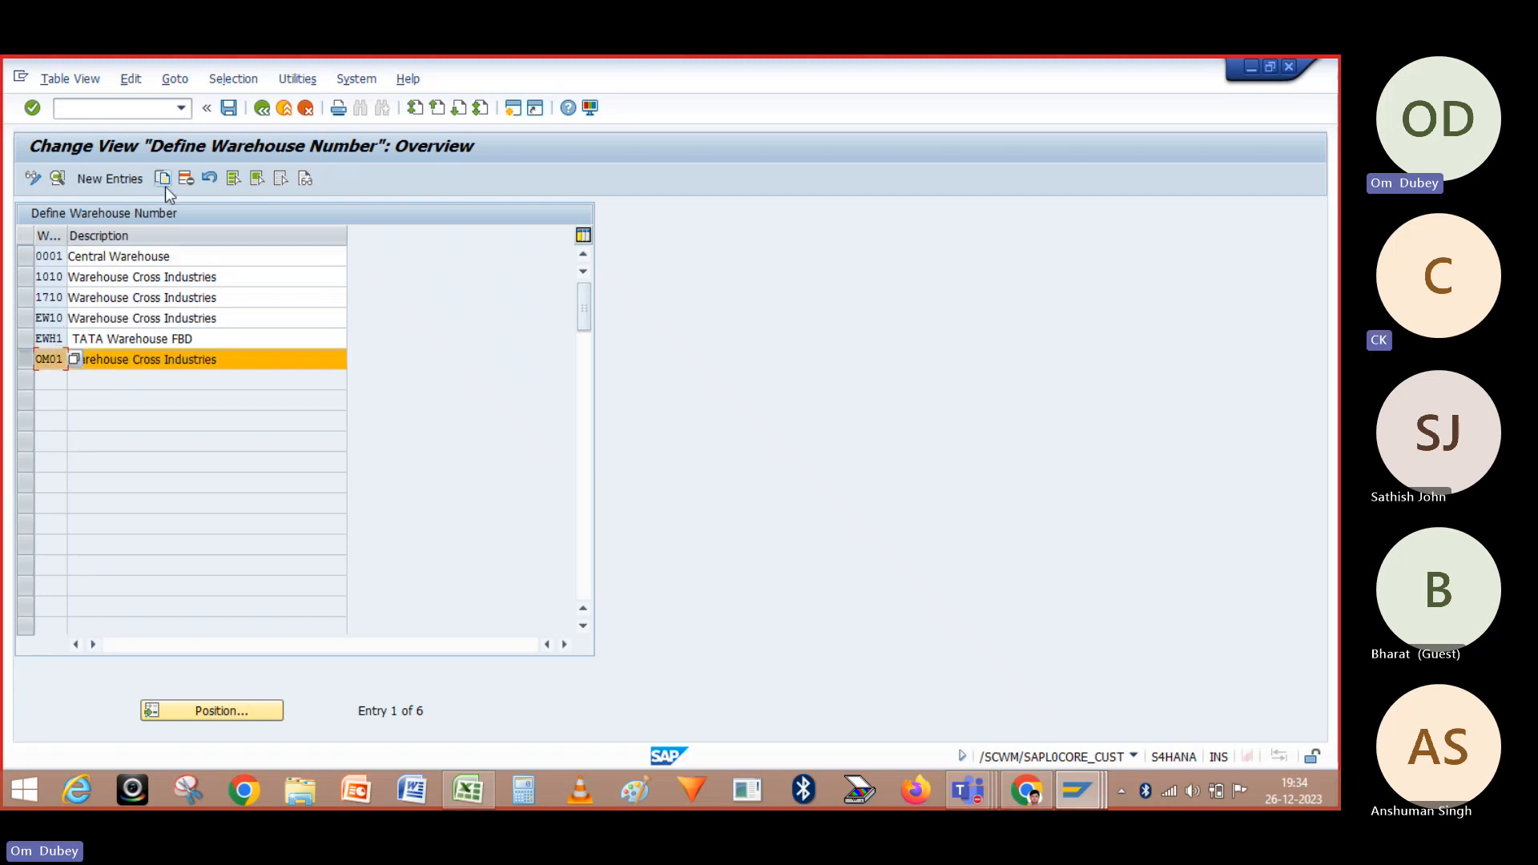
pyautogui.click(163, 178)
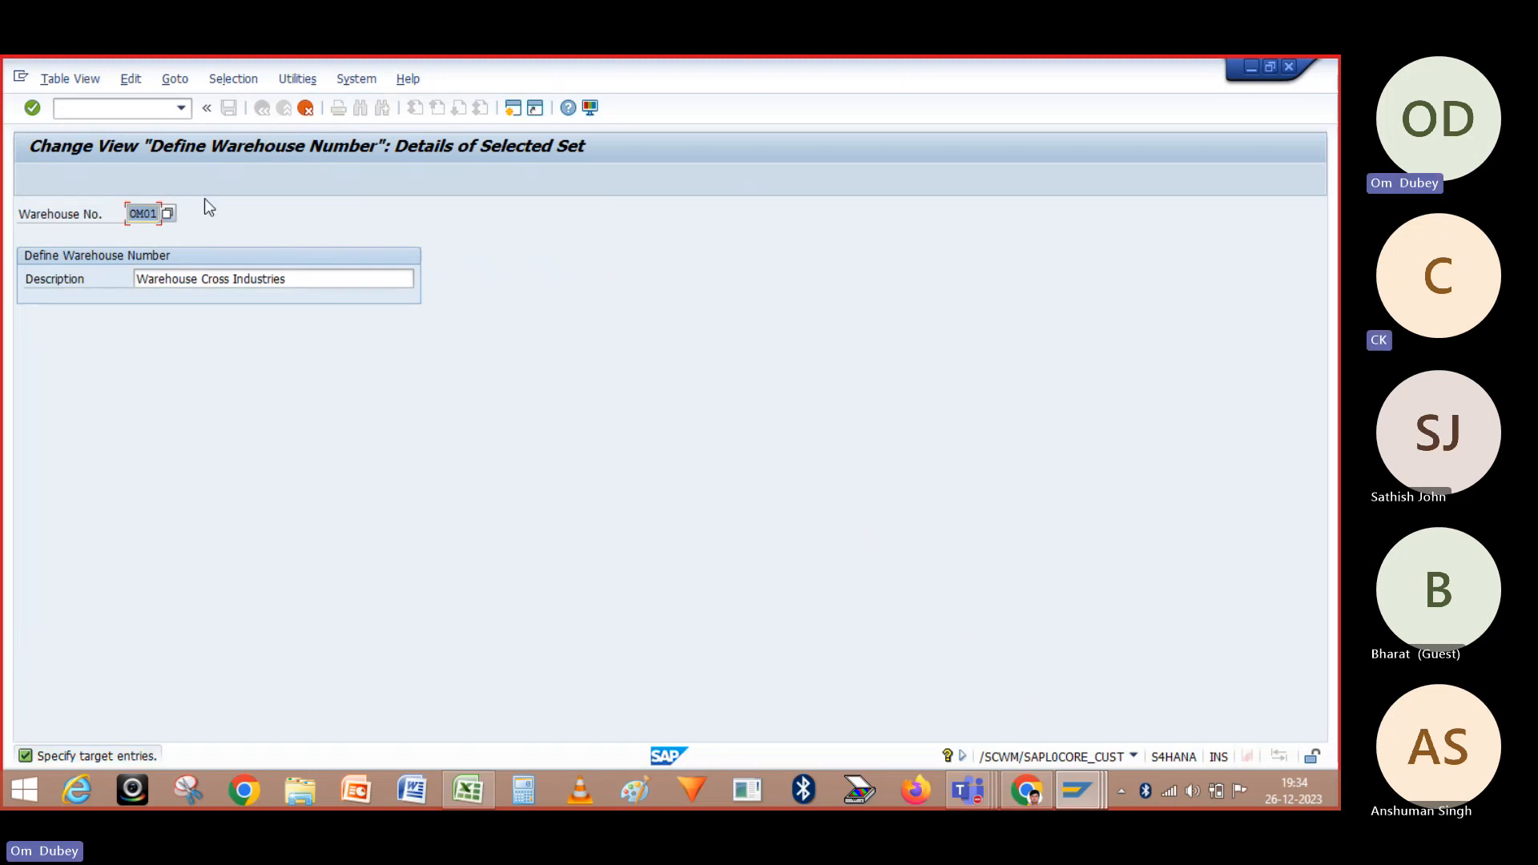
pyautogui.click(158, 213)
pyautogui.write('2')
pyautogui.press('Return')
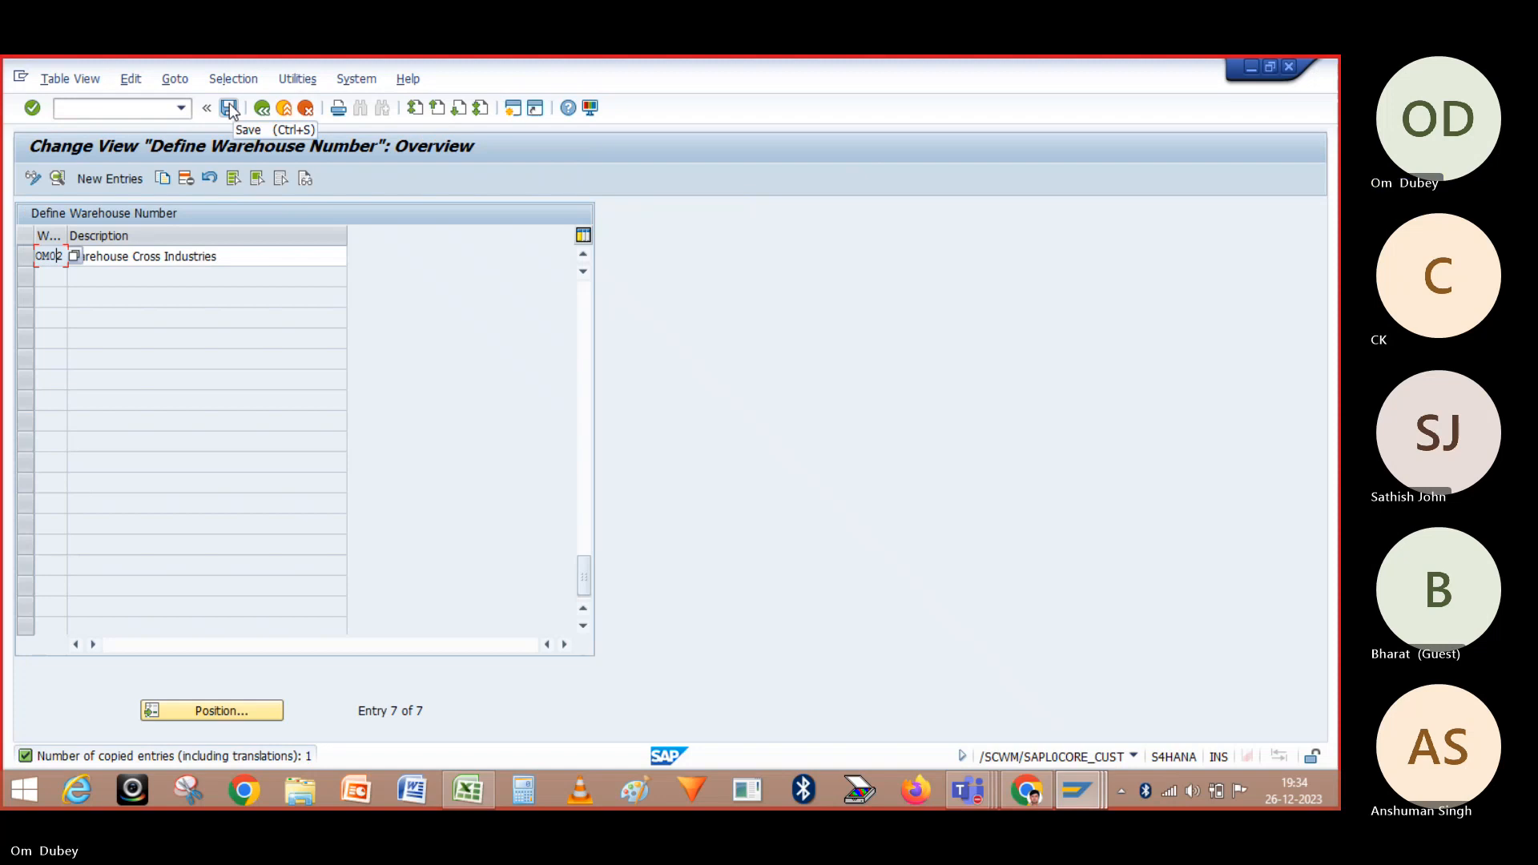
# Set the description of warehouse number OM02 to Warehouse FMCG
pyautogui.click(226, 255)
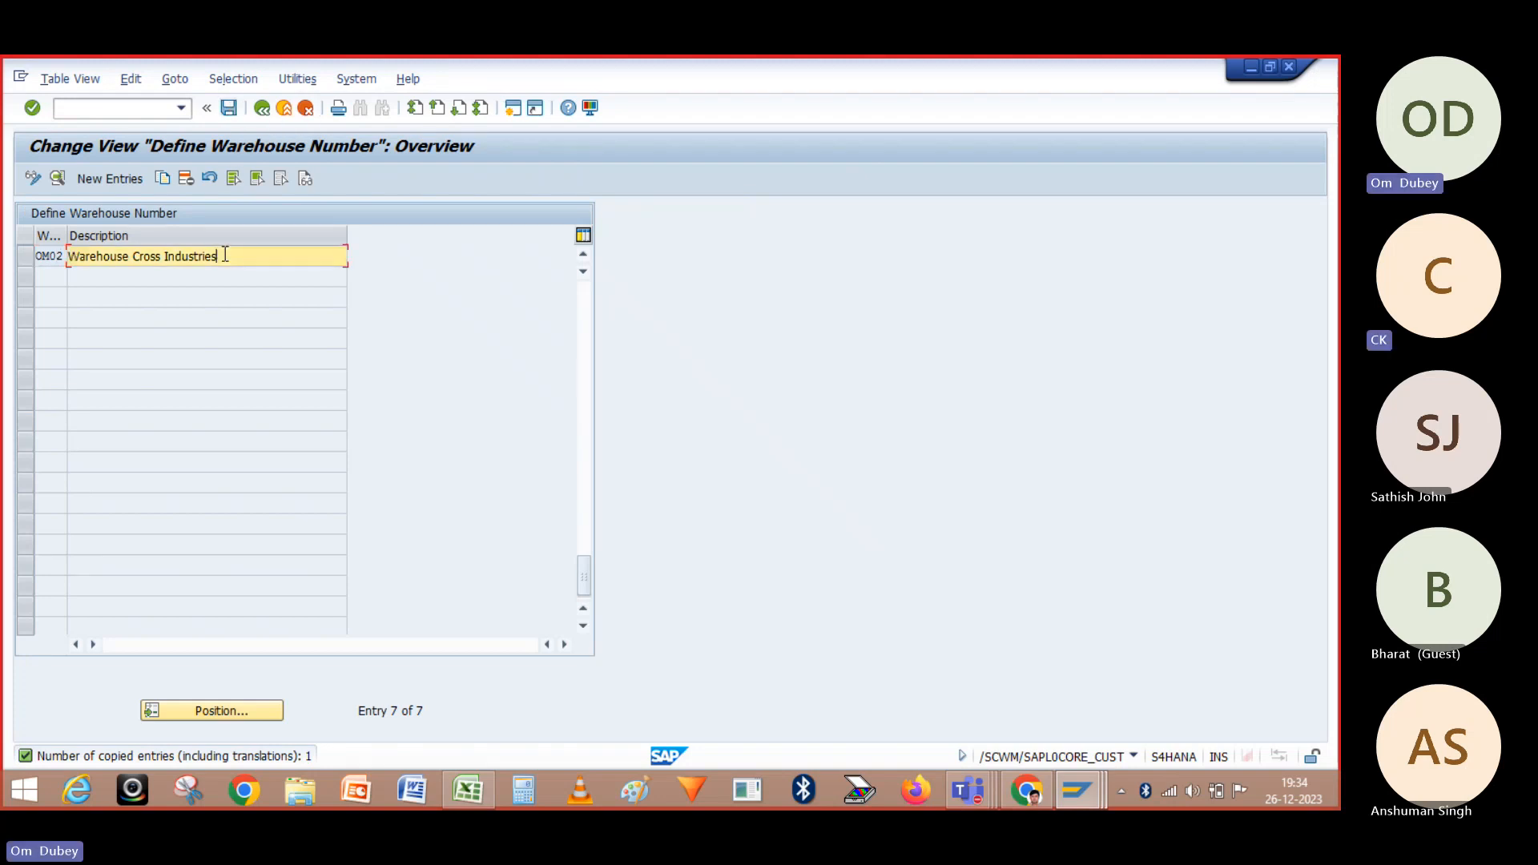
pyautogui.press('BackSpace')
pyautogui.press('BackSpace')
pyautogui.press('BackSpace')
pyautogui.press('BackSpace')
pyautogui.press('BackSpace')
pyautogui.press('BackSpace')
pyautogui.press('BackSpace')
pyautogui.press('BackSpace')
pyautogui.press('BackSpace')
pyautogui.press('BackSpace')
pyautogui.press('BackSpace')
pyautogui.press('BackSpace')
pyautogui.press('BackSpace')
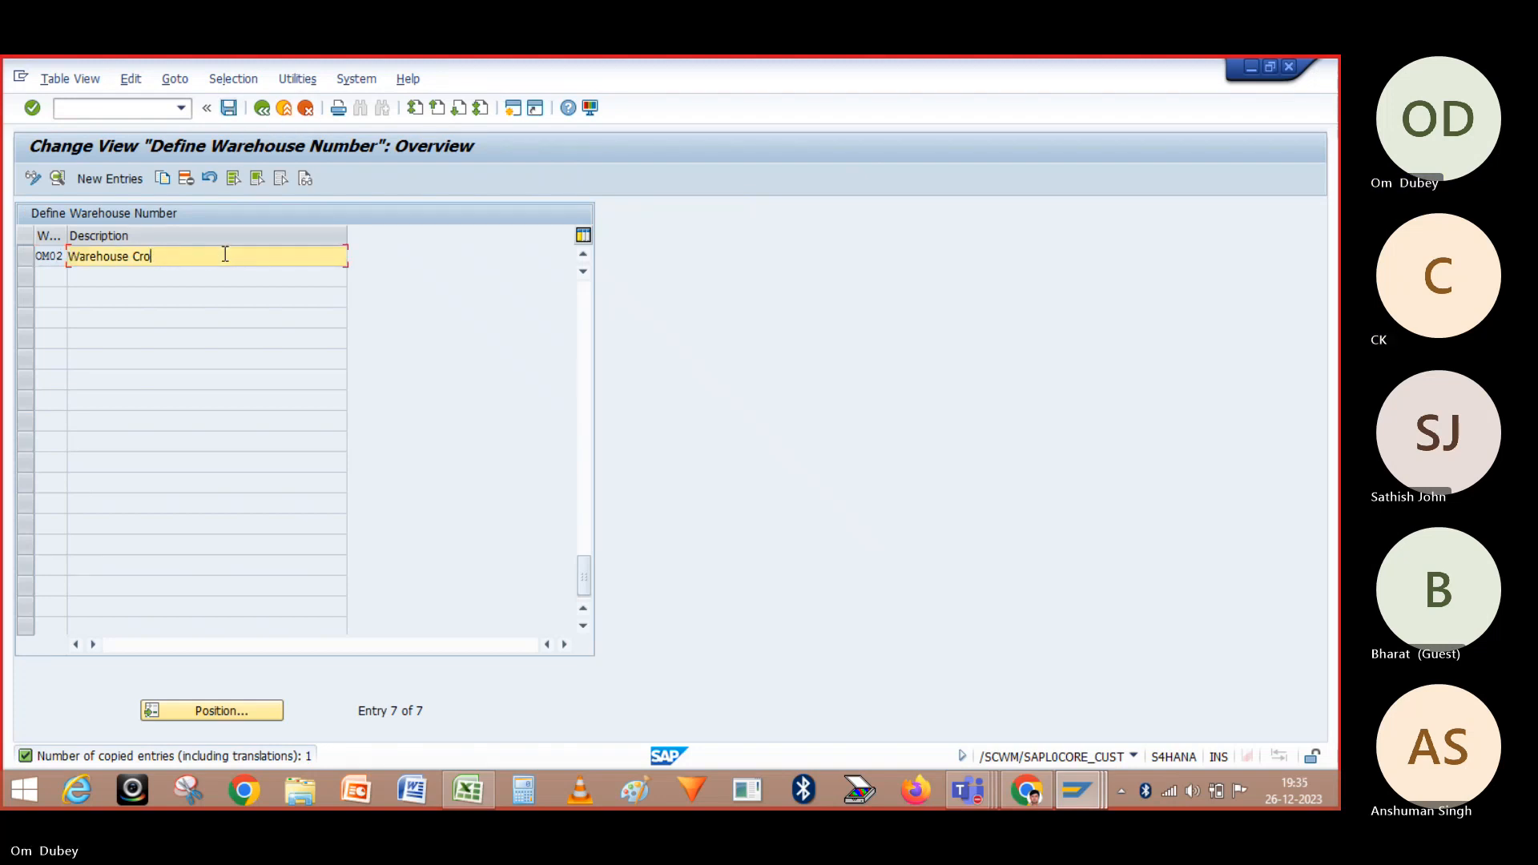
pyautogui.press('BackSpace')
pyautogui.press('BackSpace')
pyautogui.press('BackSpace')
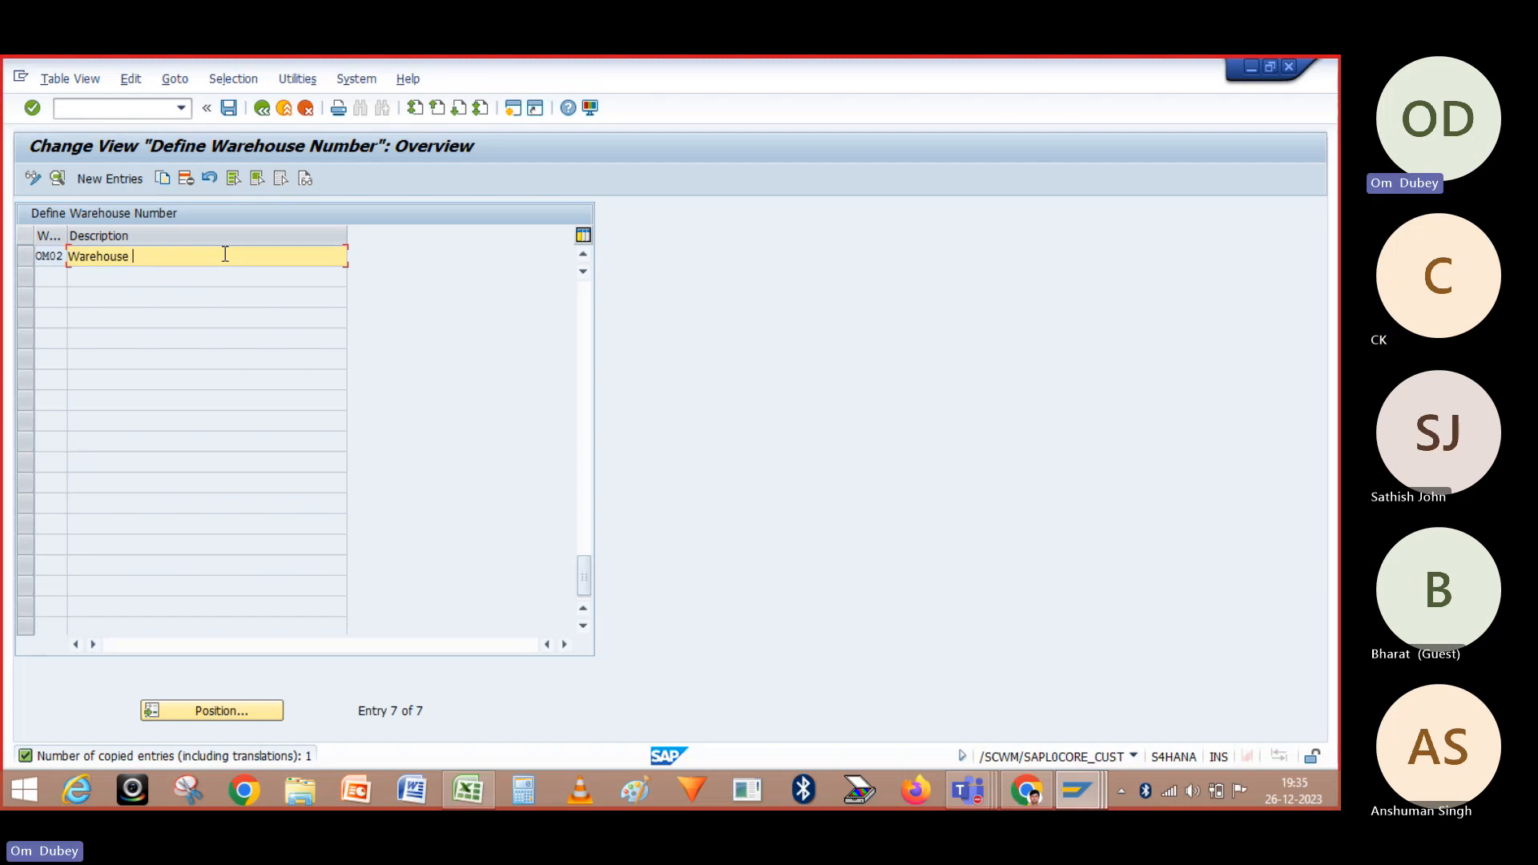
pyautogui.write('FMCG')
pyautogui.press('Return')
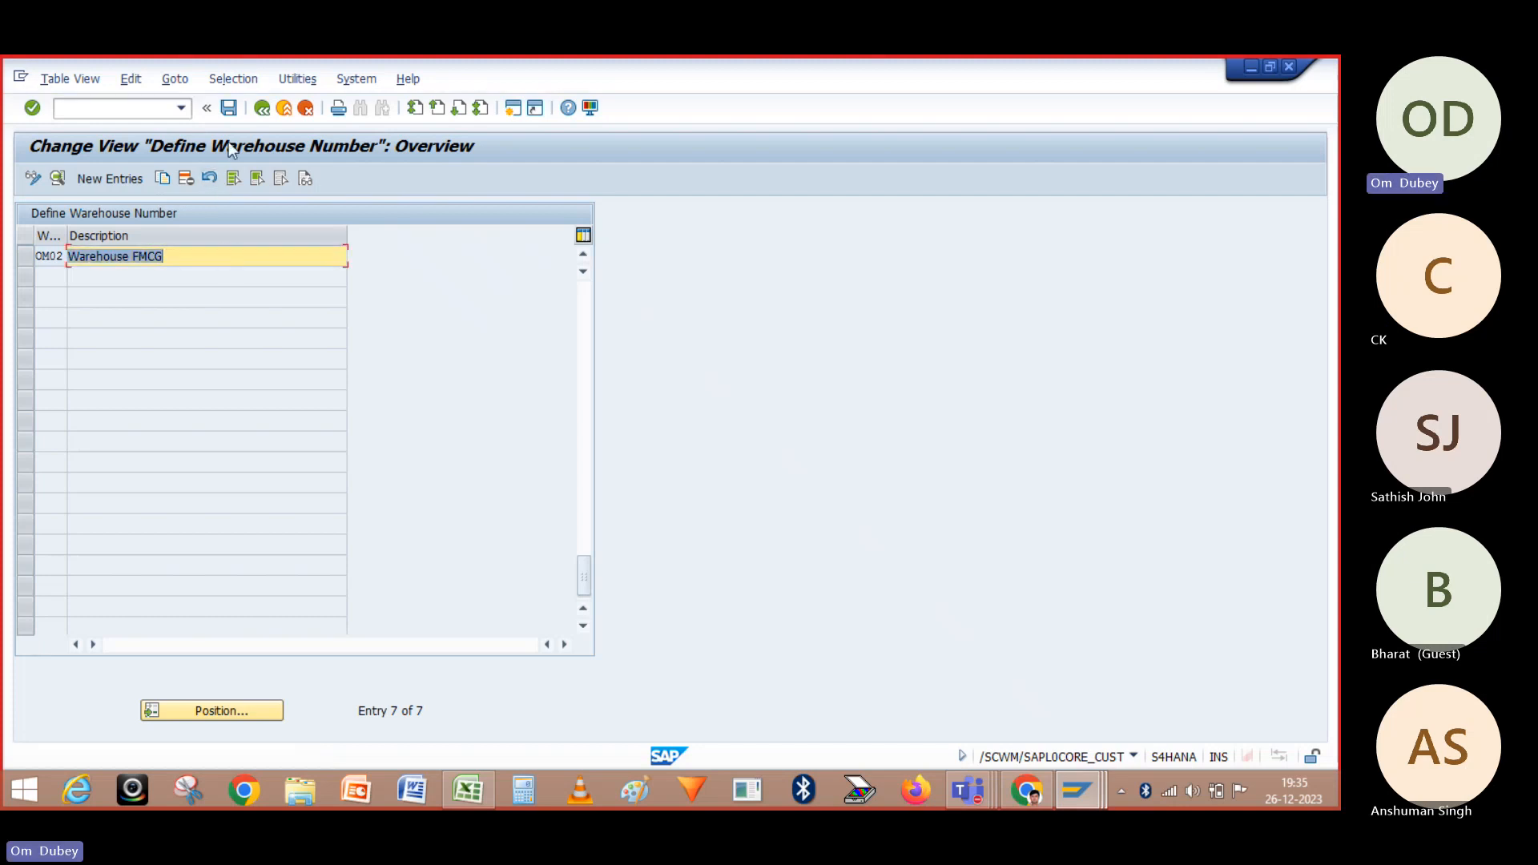
# Save the new warehouse number in customizing request S4HK901179 and return to the IMG
pyautogui.click(228, 114)
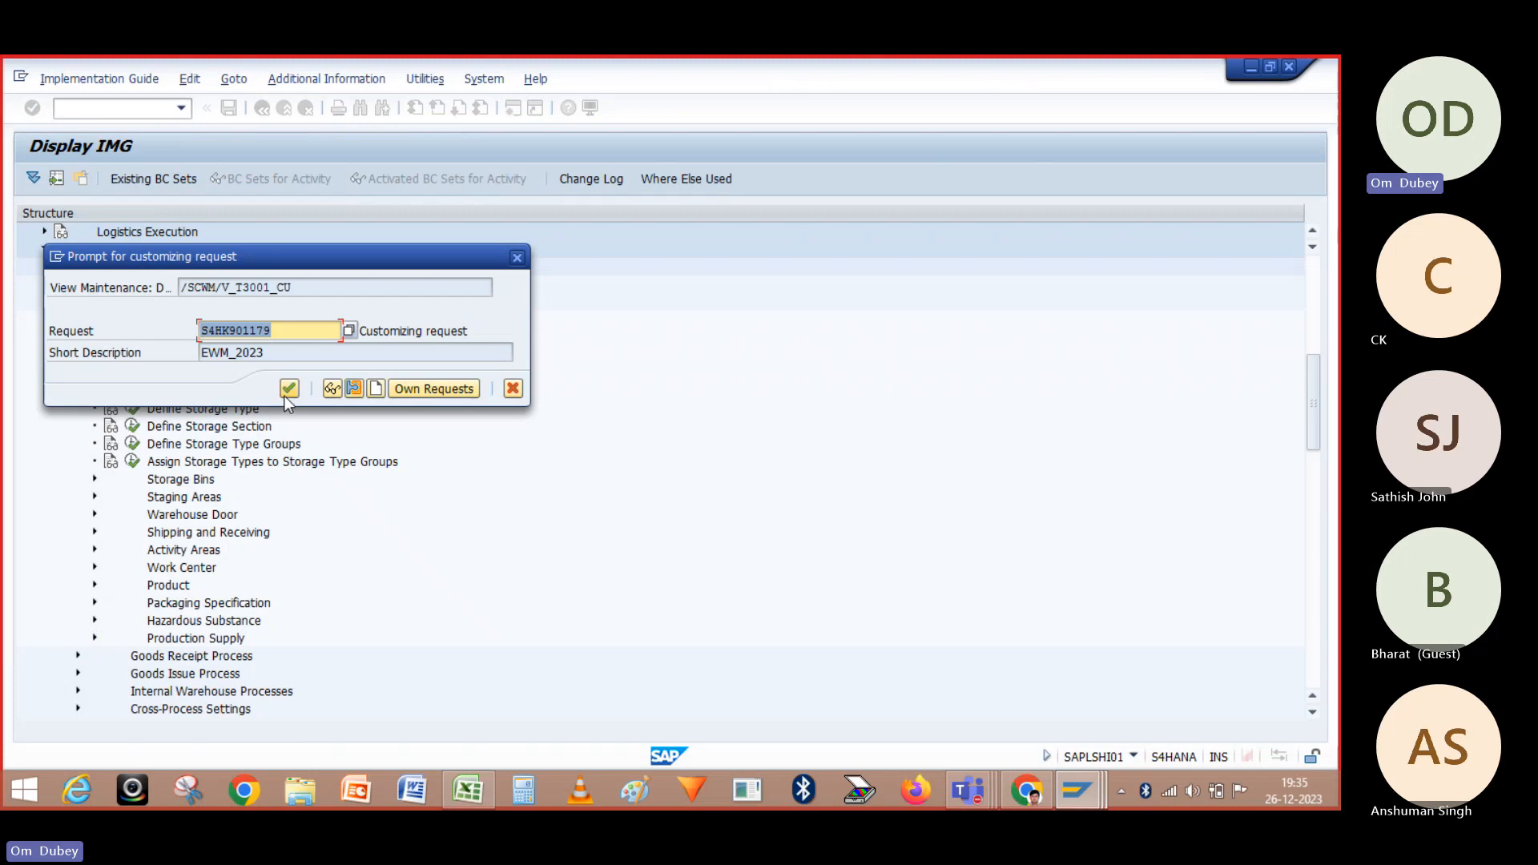
pyautogui.click(285, 396)
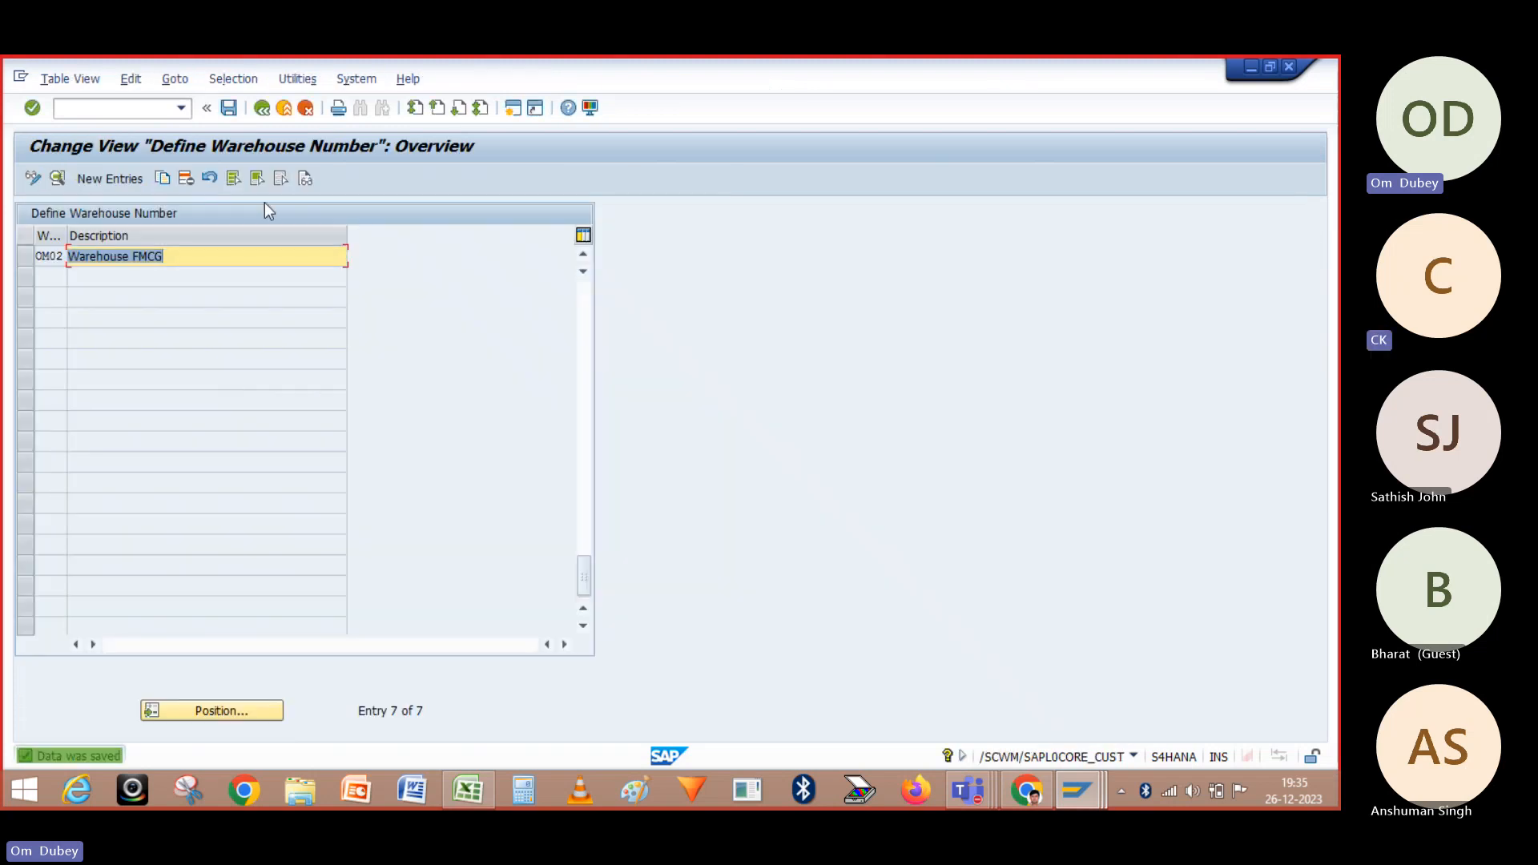
pyautogui.click(262, 109)
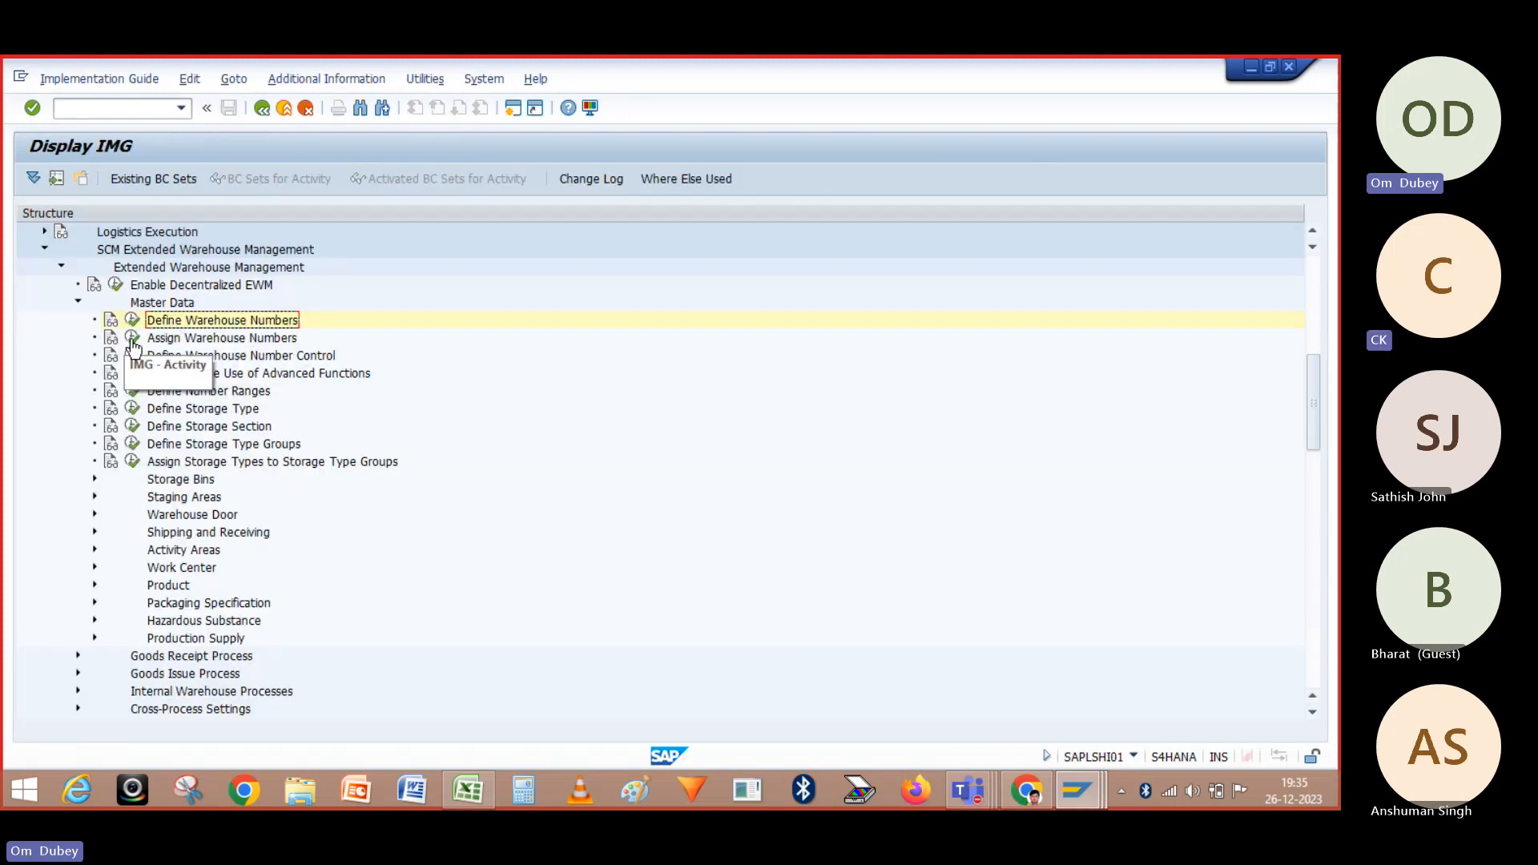
# Switch to the presentation and review the warehouse number assignment on the Warehouse Config slide
pyautogui.hotkey('alt', 'Tab')
pyautogui.hotkey('alt', 'Tab')
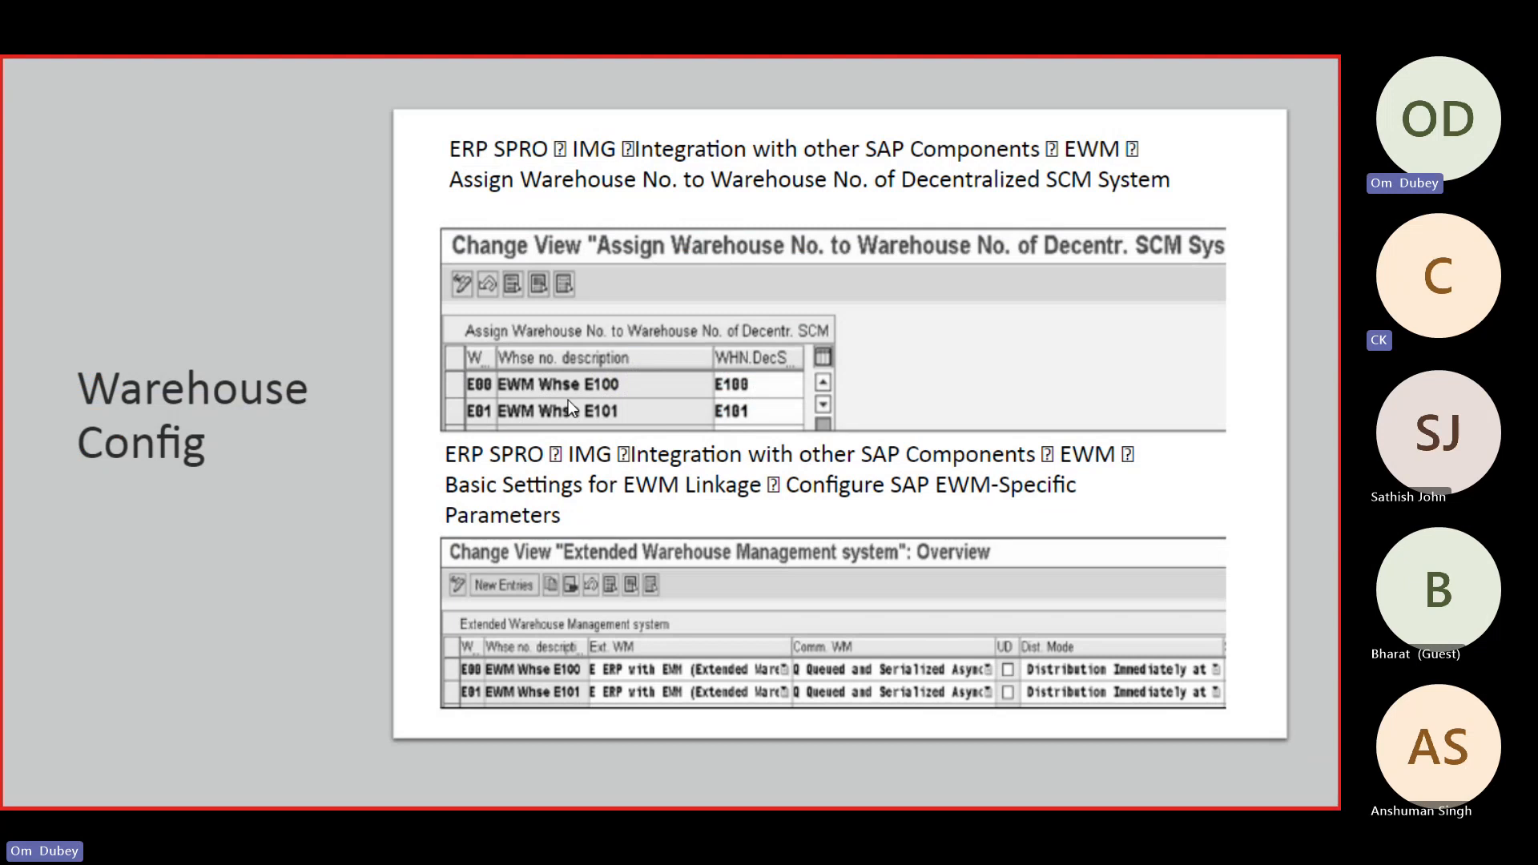
# Switch back to the IMG and open the Assign Warehouse Numbers activity for warehouse number OM02
pyautogui.hotkey('alt', 'Tab')
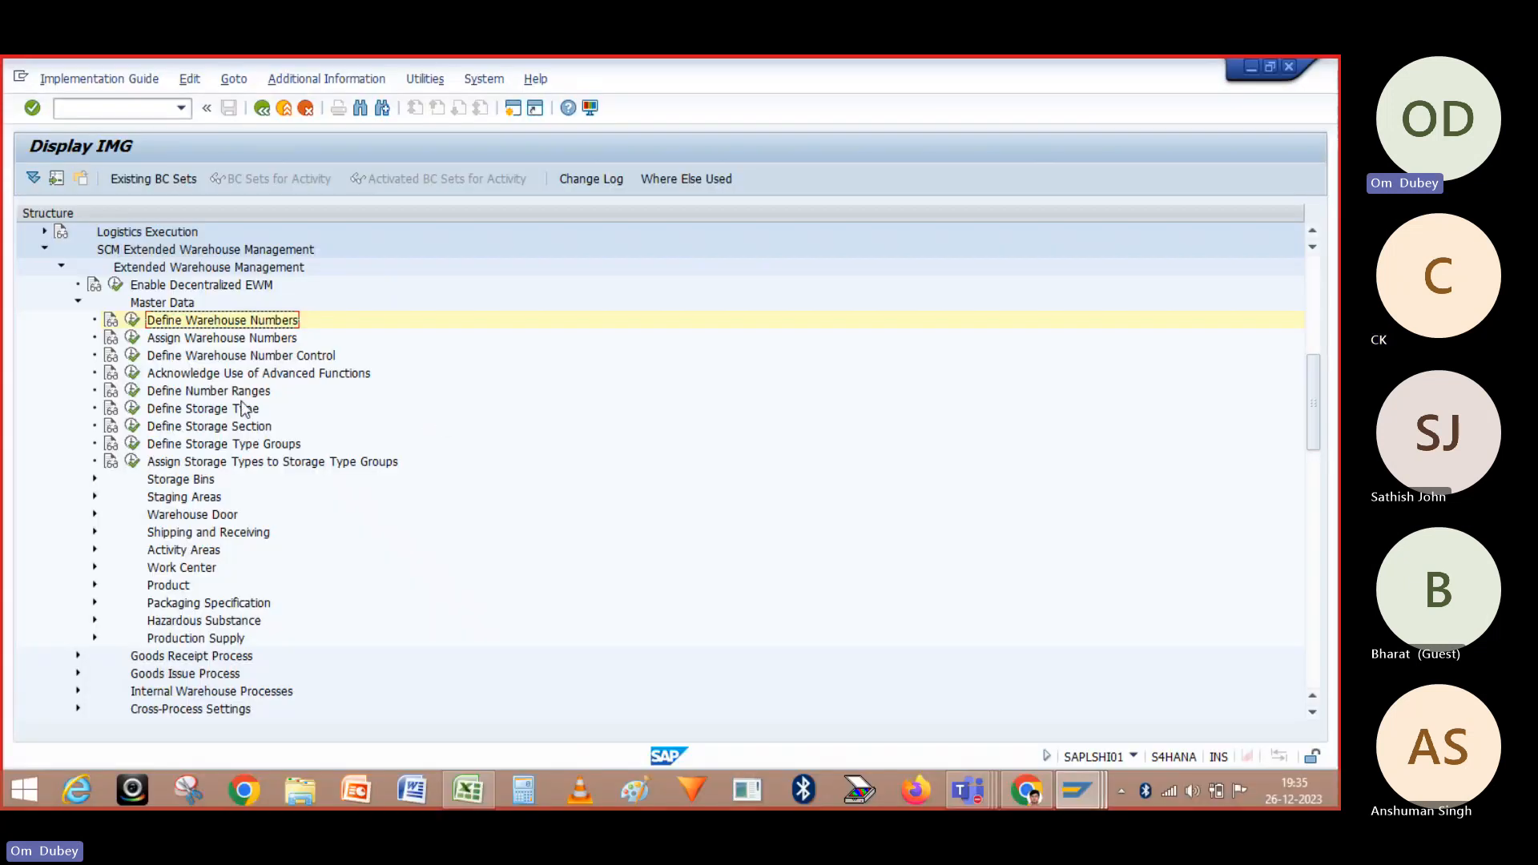
pyautogui.click(133, 337)
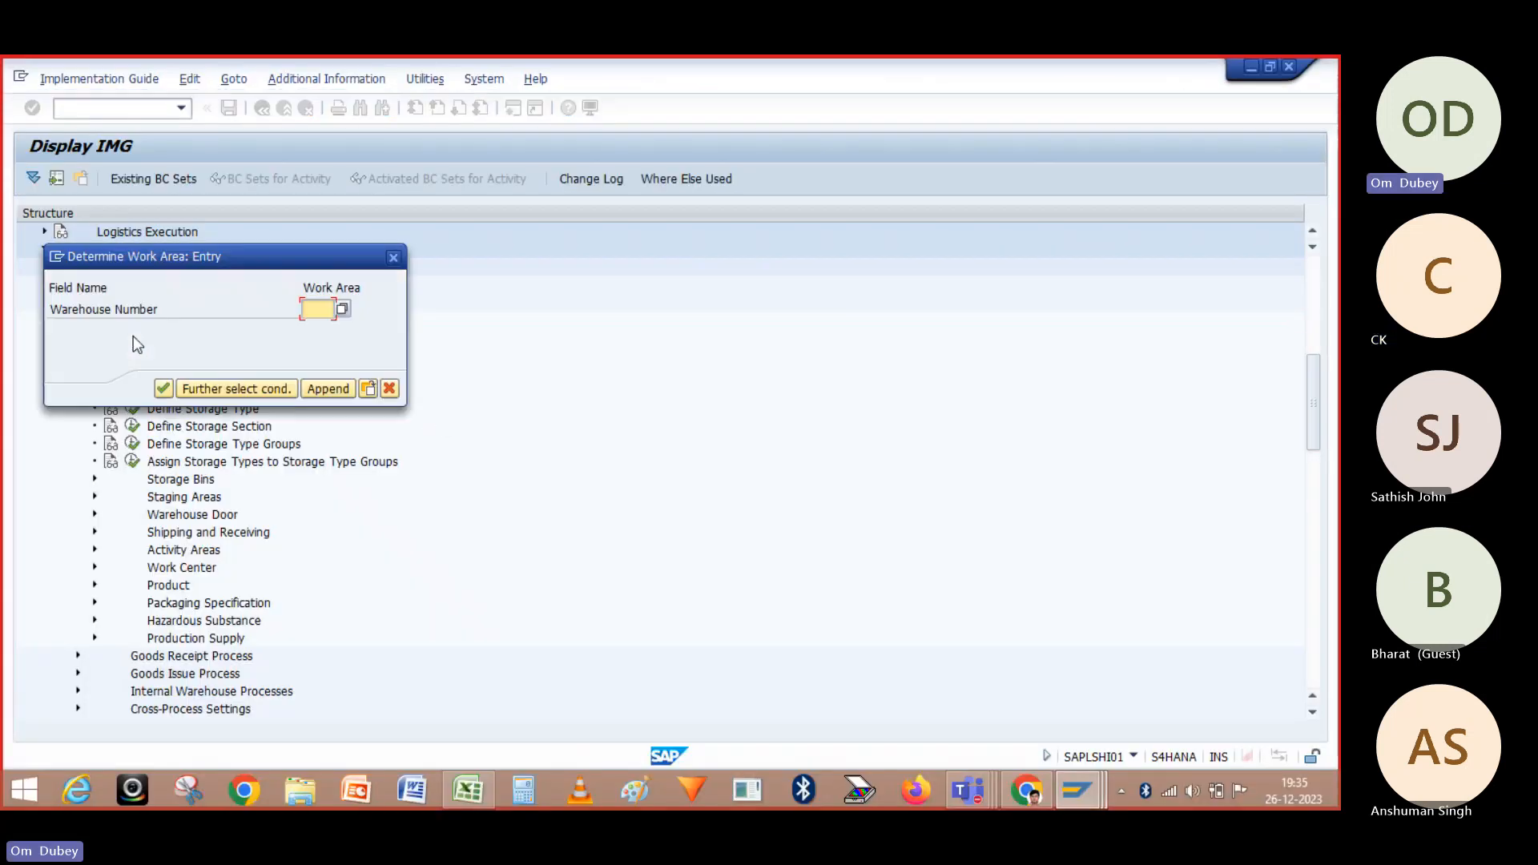
pyautogui.write('OM02')
pyautogui.press('Return')
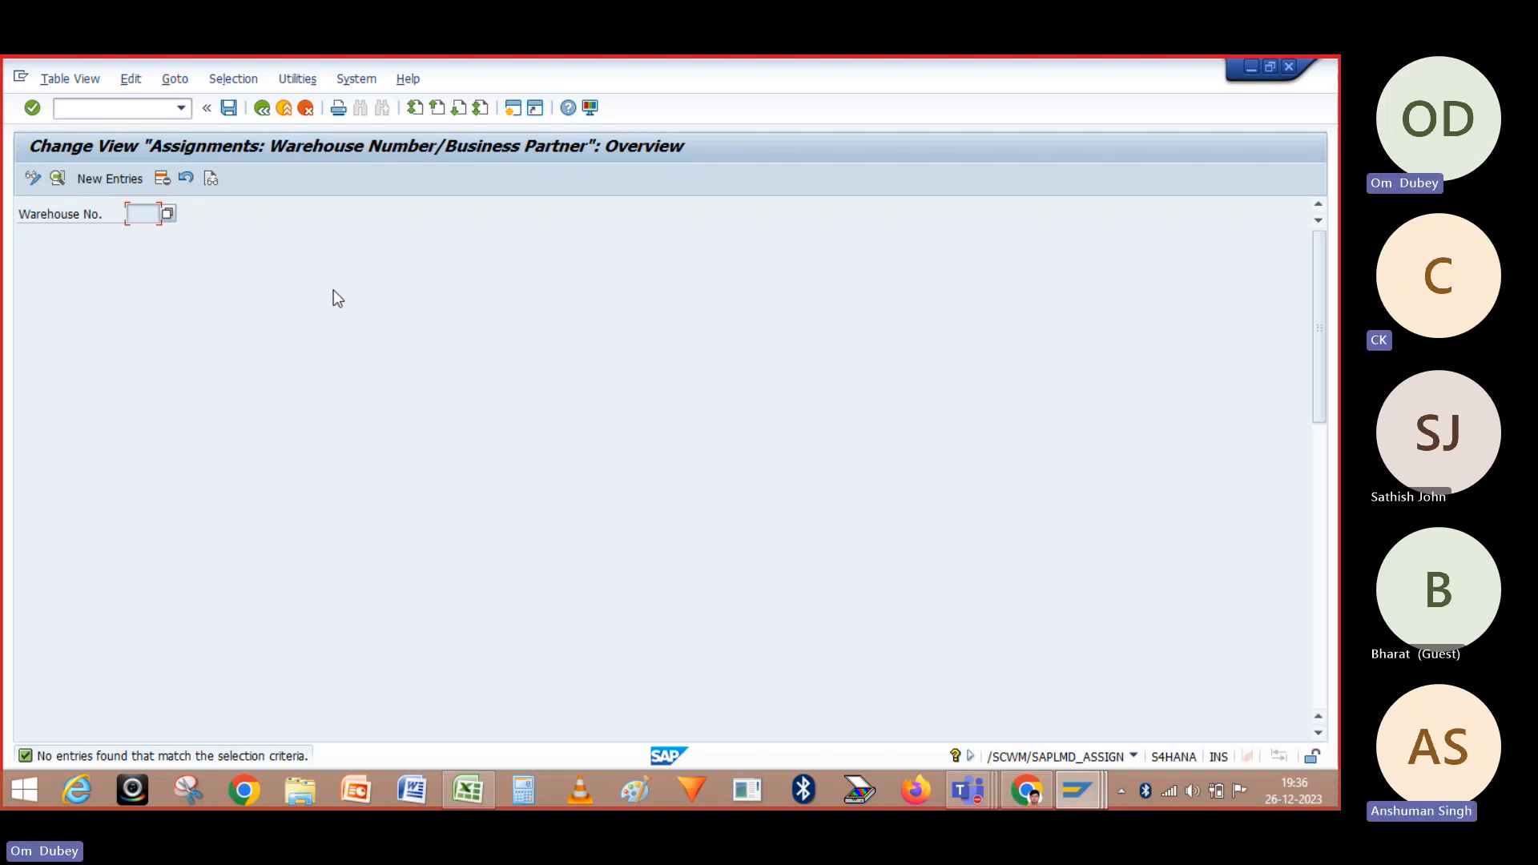
# Switch to the presentation and review the slides on ERP-EWM data communication, Custodian and Party Entitled to Dispose
pyautogui.hotkey('alt', 'Tab')
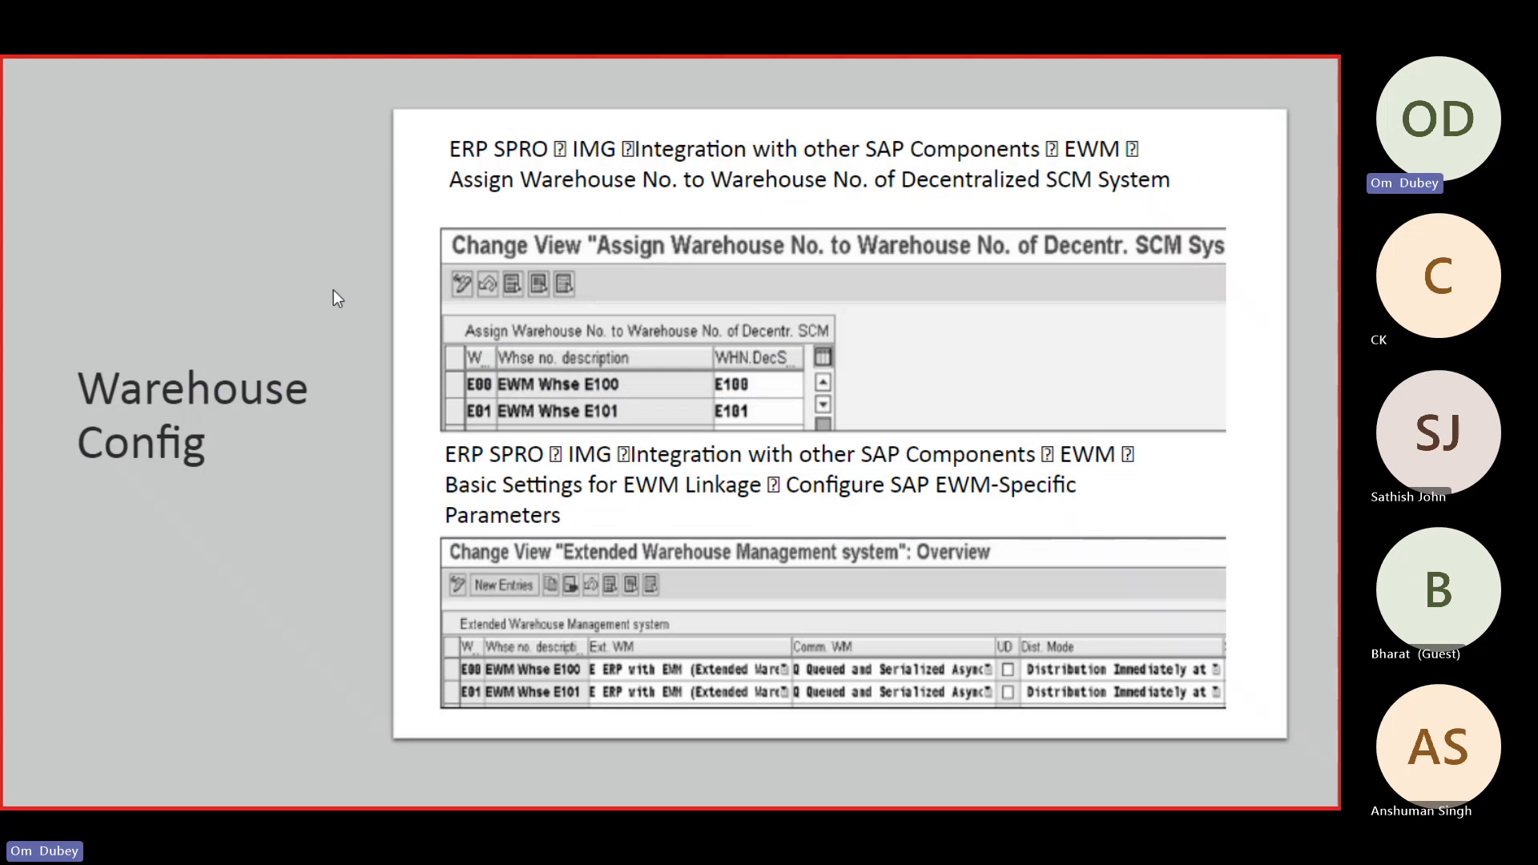
pyautogui.press('Right')
pyautogui.press('Right')
pyautogui.press('Right')
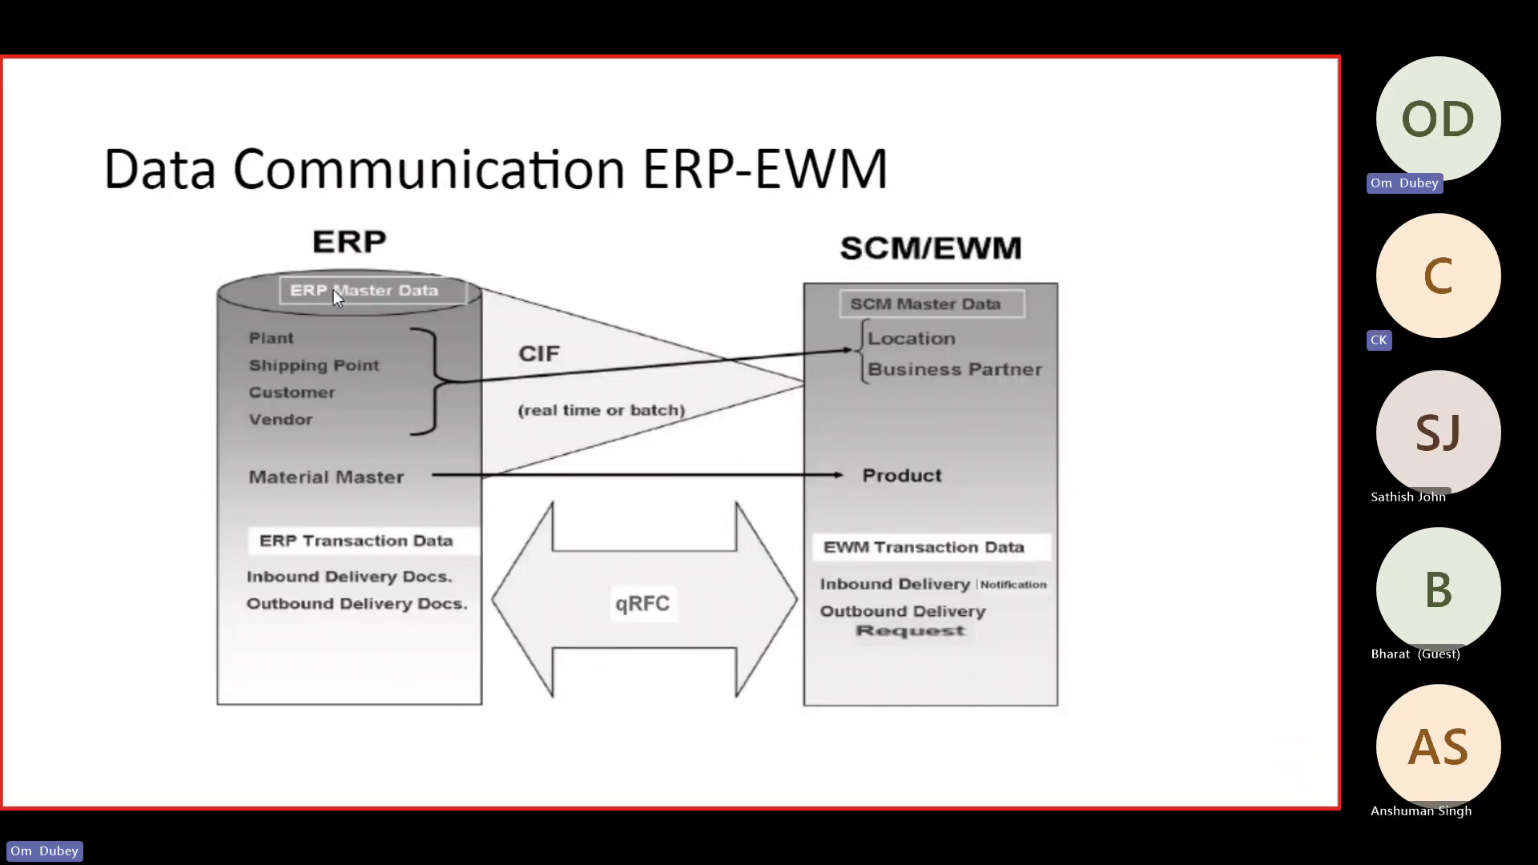
pyautogui.press('Right')
pyautogui.press('Right')
pyautogui.press('Right')
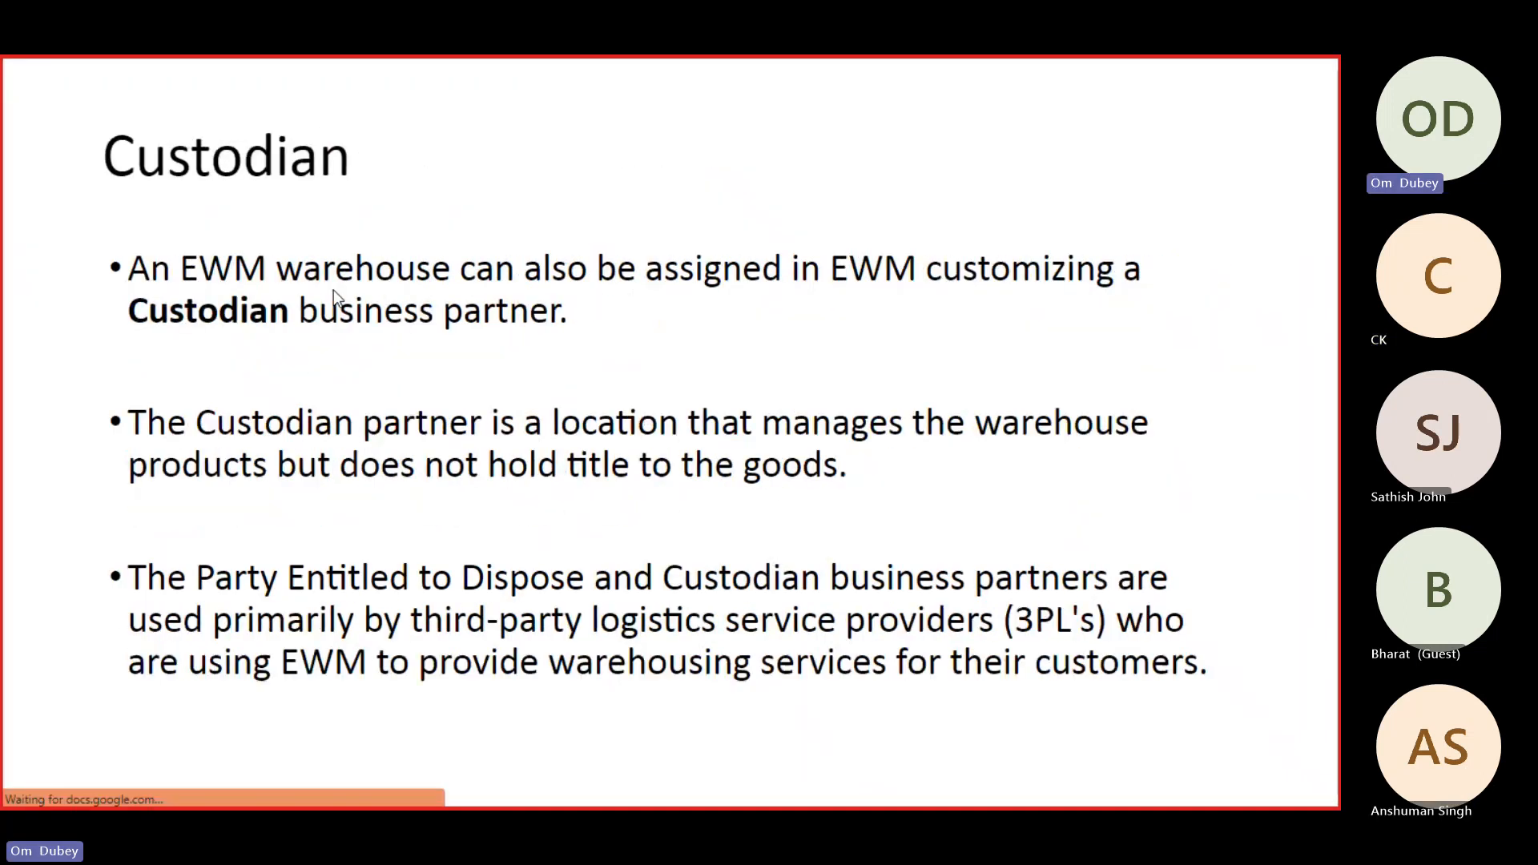
pyautogui.press('Right')
pyautogui.press('Right')
pyautogui.press('Left')
pyautogui.press('Left')
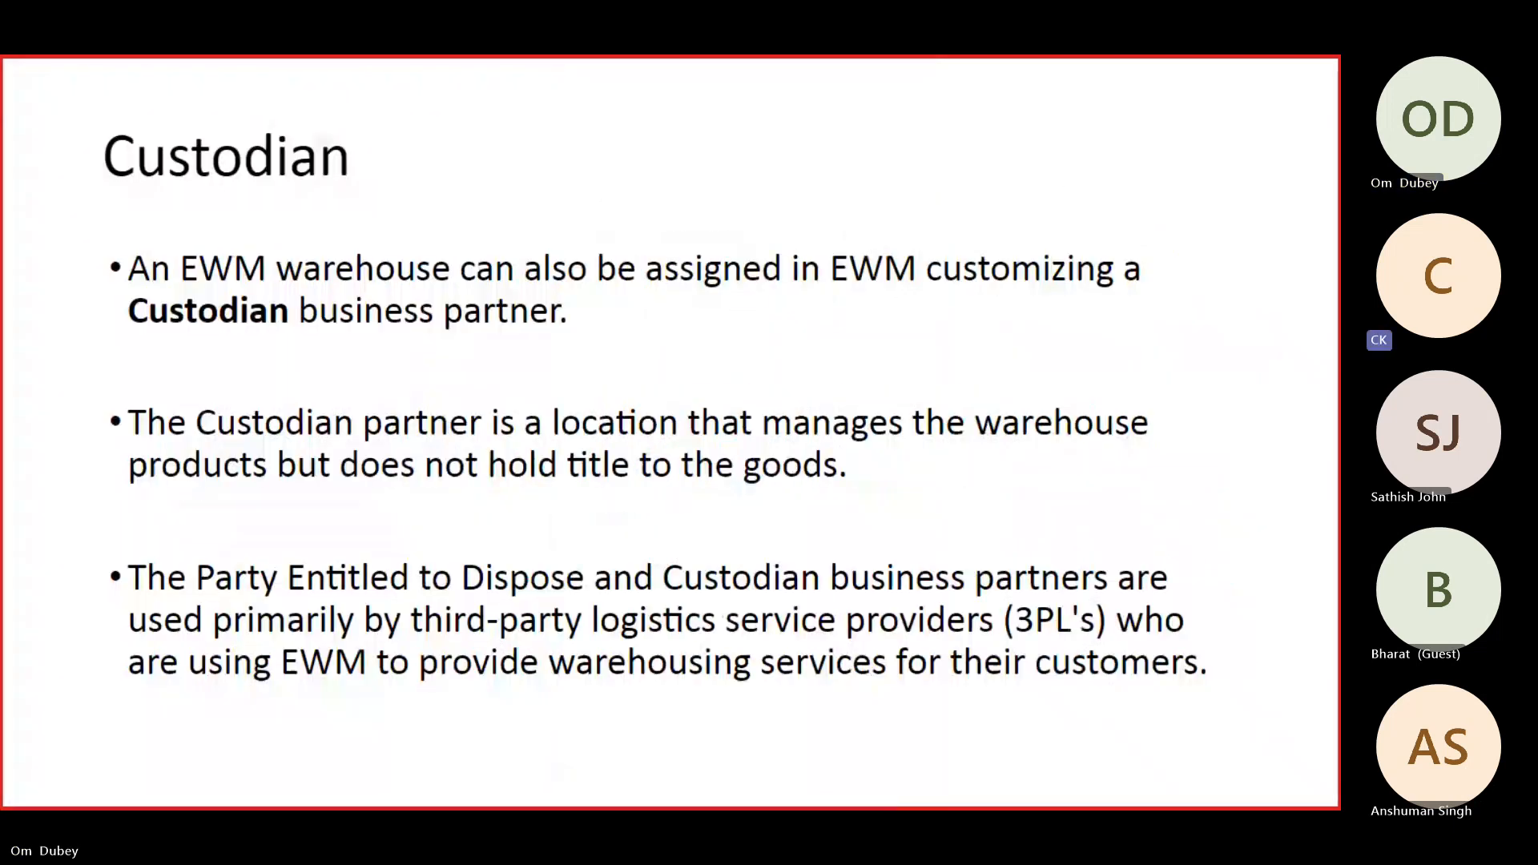
pyautogui.press('Left')
pyautogui.press('Left')
pyautogui.press('Right')
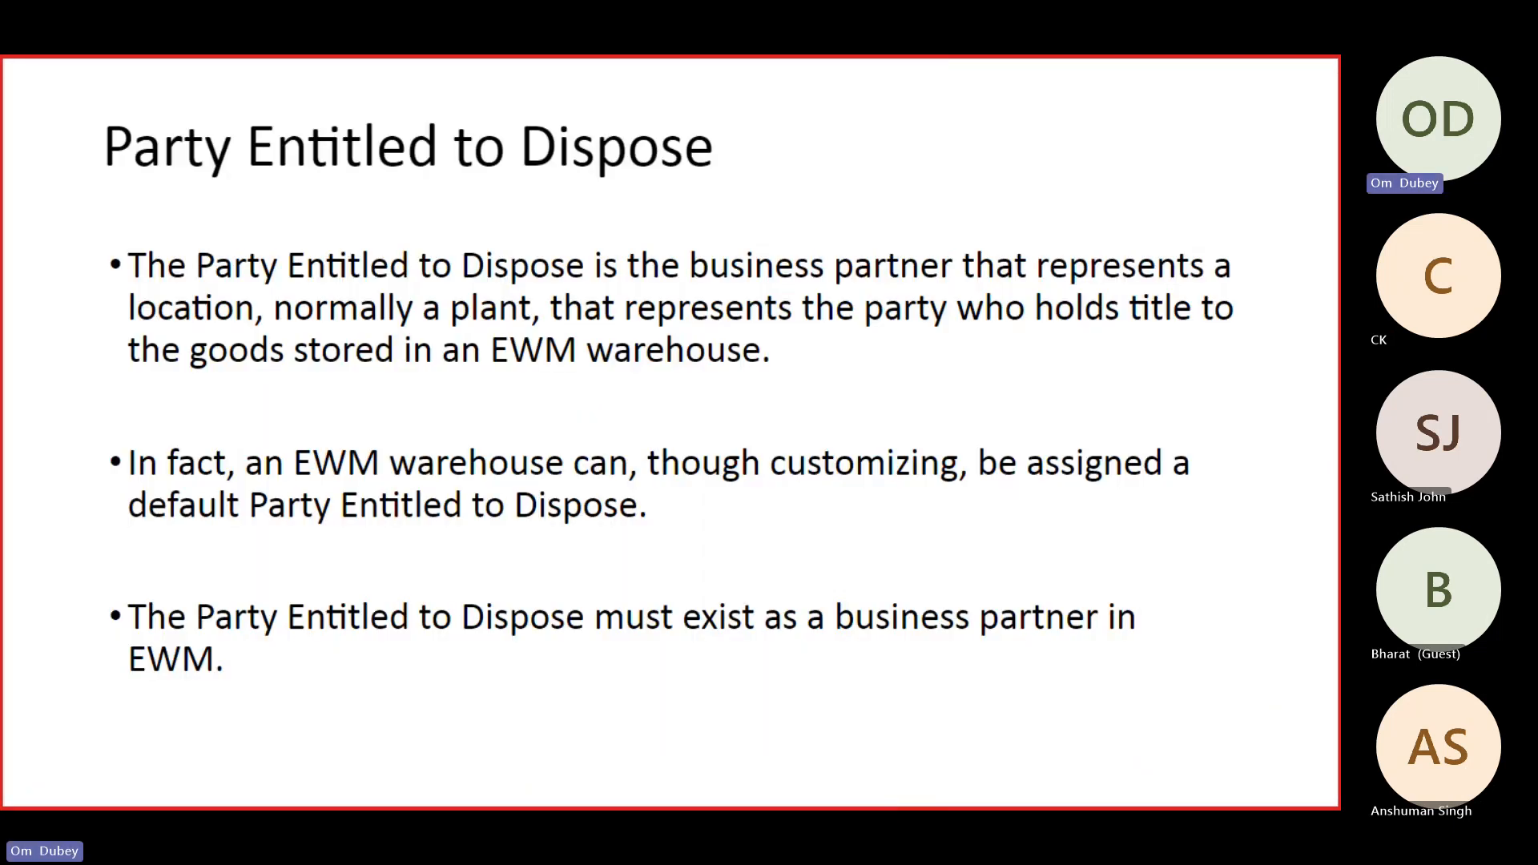
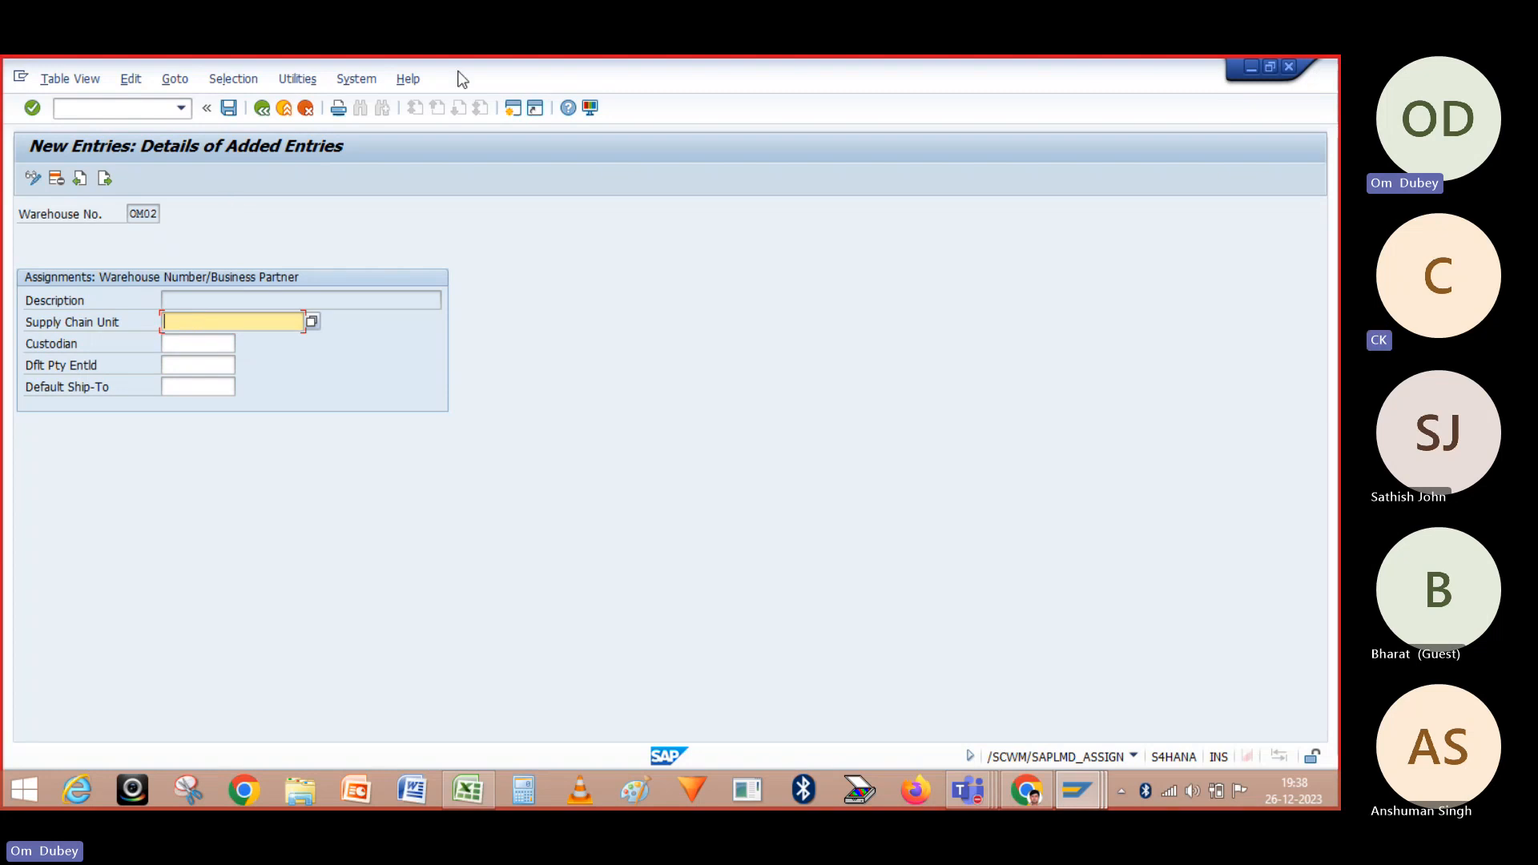
# Start the supply chain unit maintenance transaction /N/SCMB/SCUMAIN in a new SAP window
pyautogui.click(513, 108)
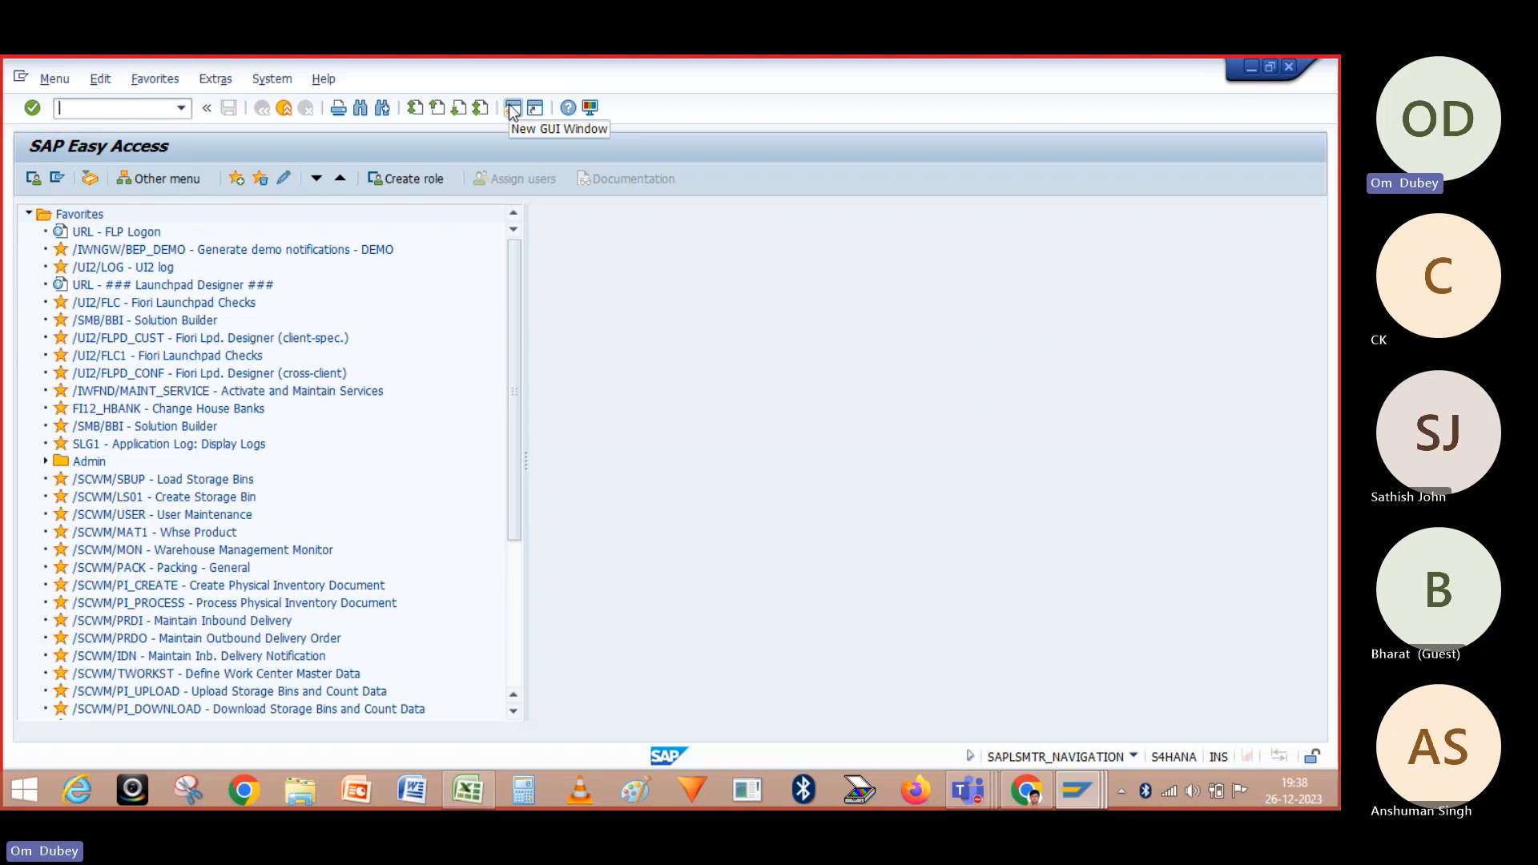
pyautogui.write('/')
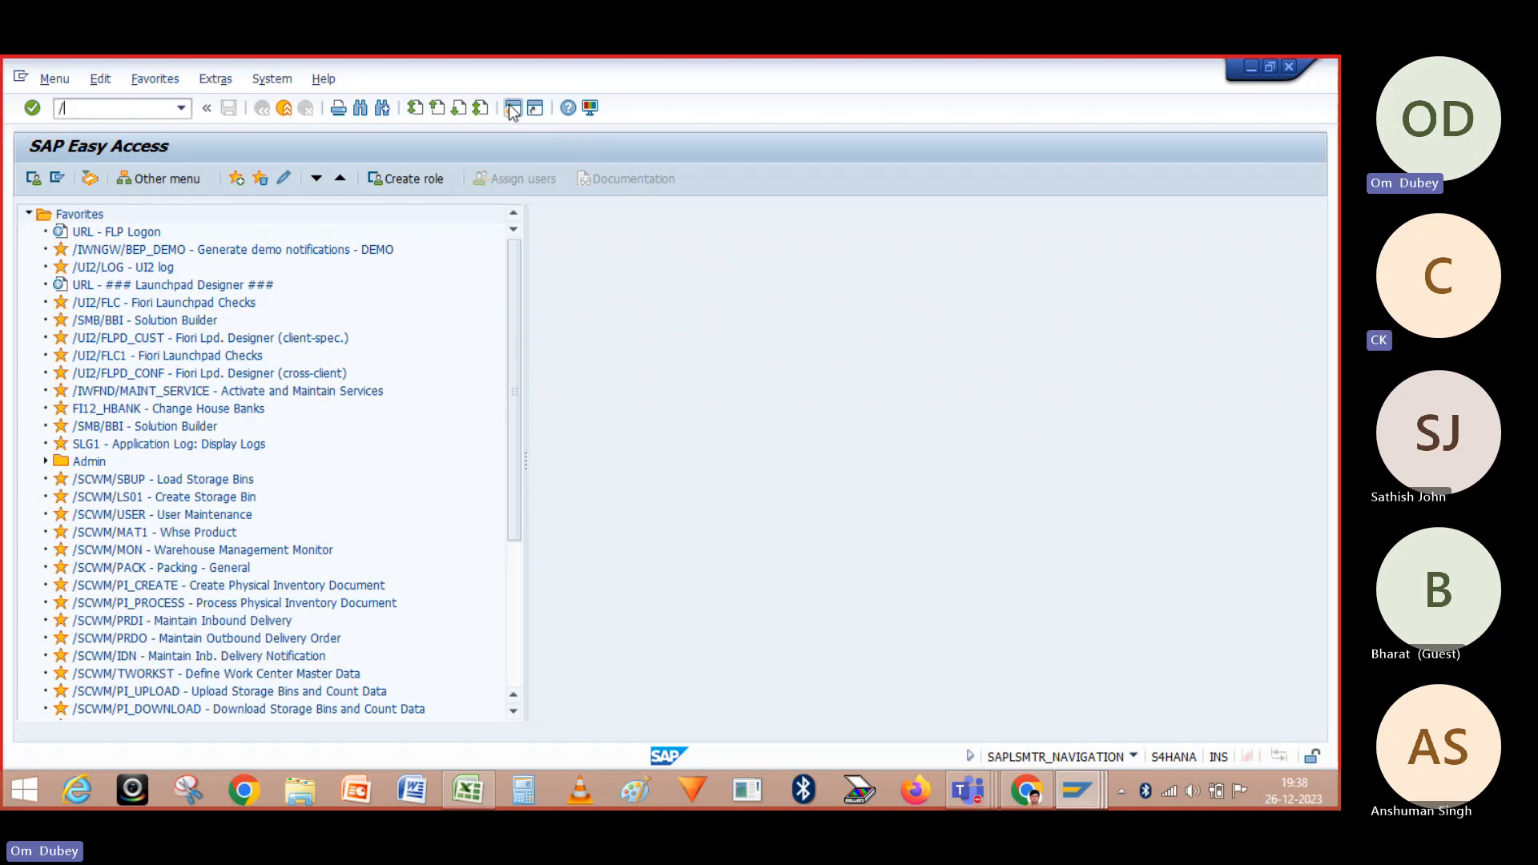
pyautogui.write('N/SCWM/')
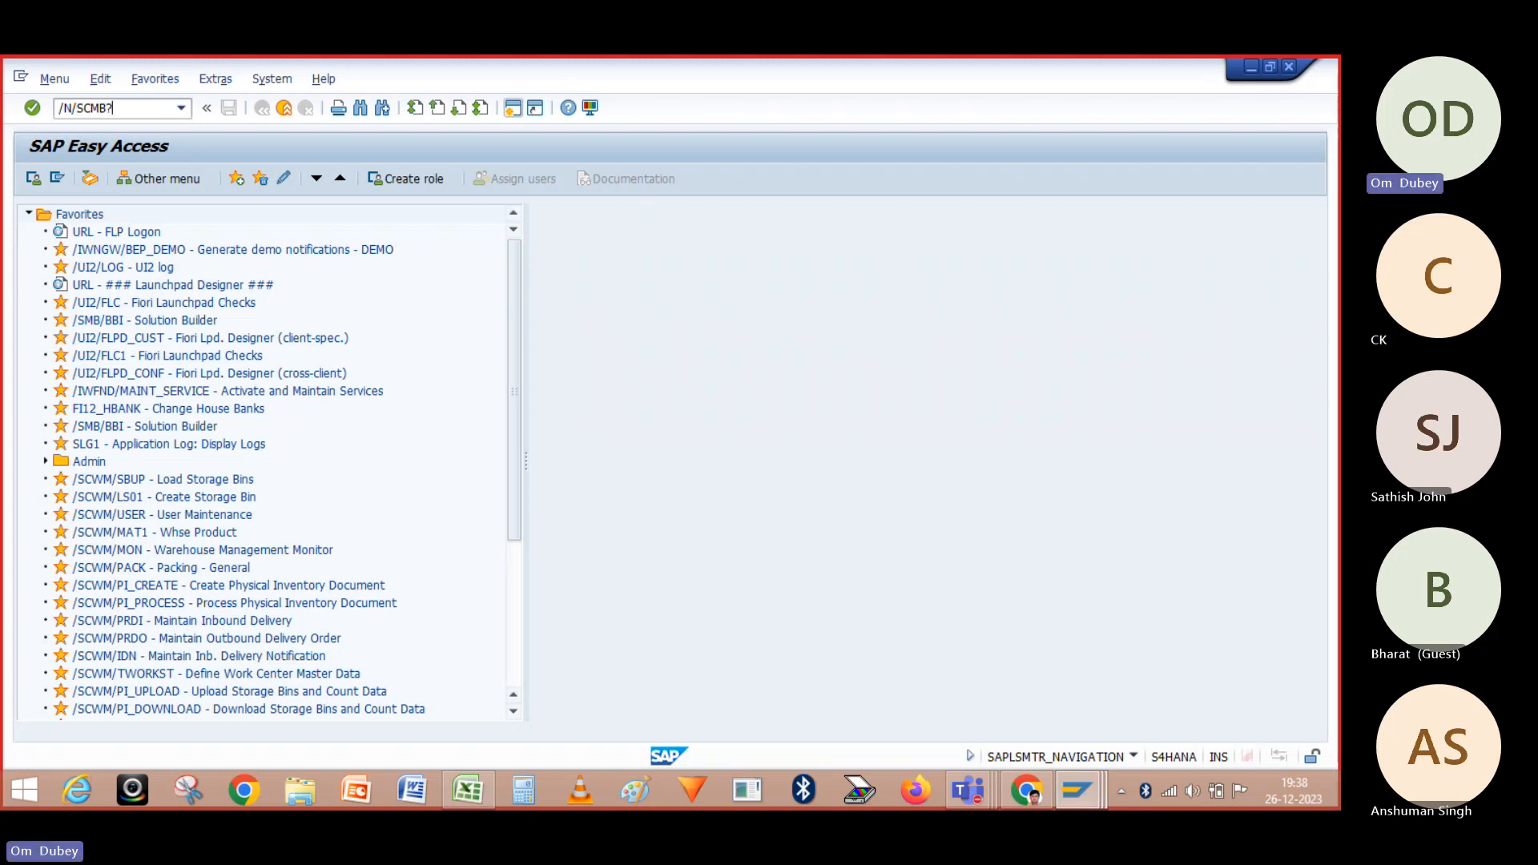
pyautogui.press('BackSpace')
pyautogui.write('/SCUMAIN')
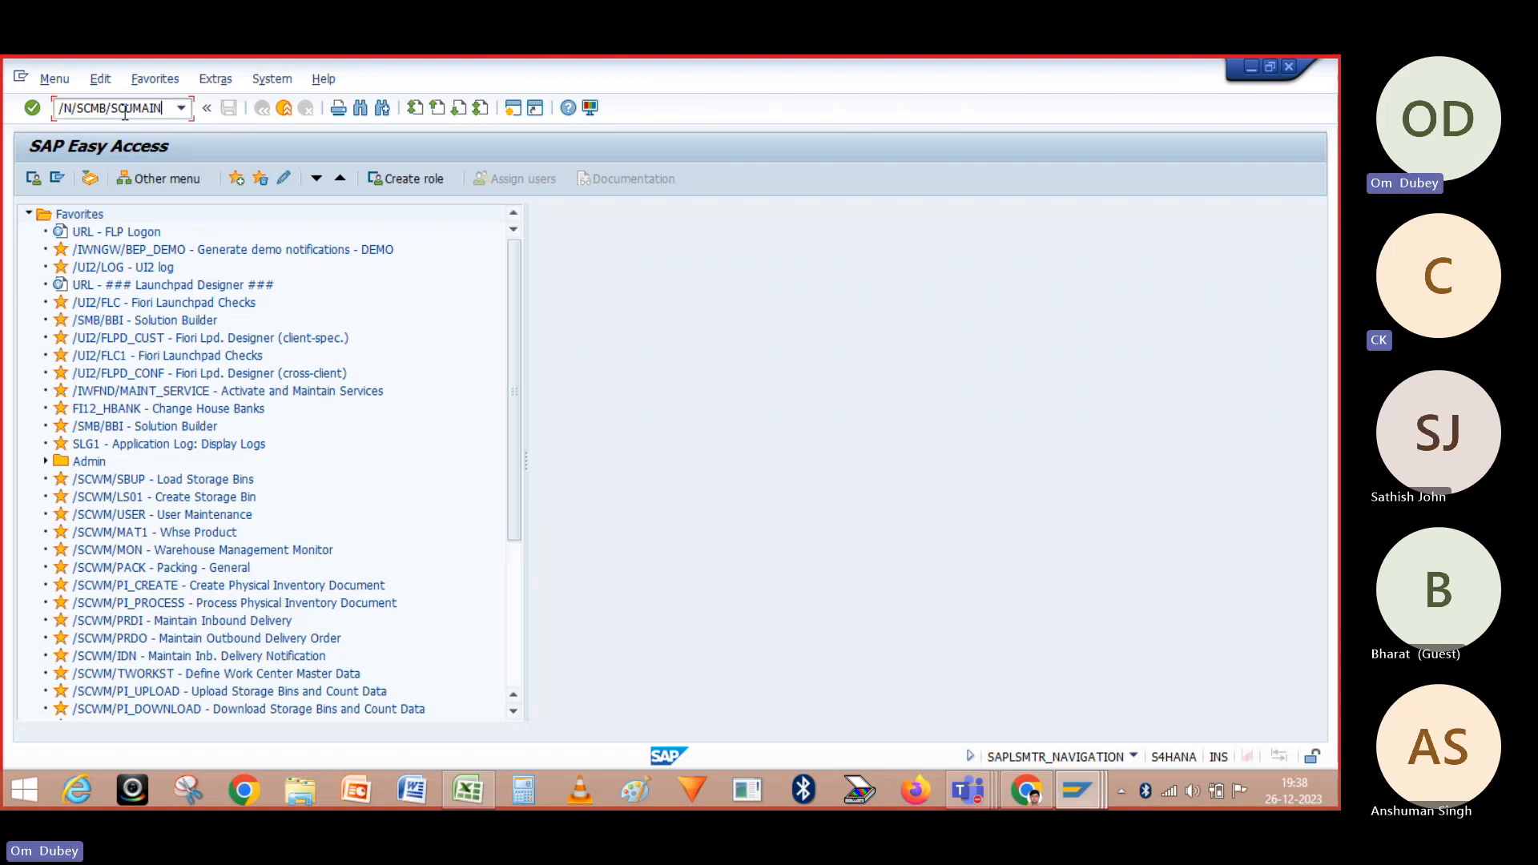
pyautogui.press('Return')
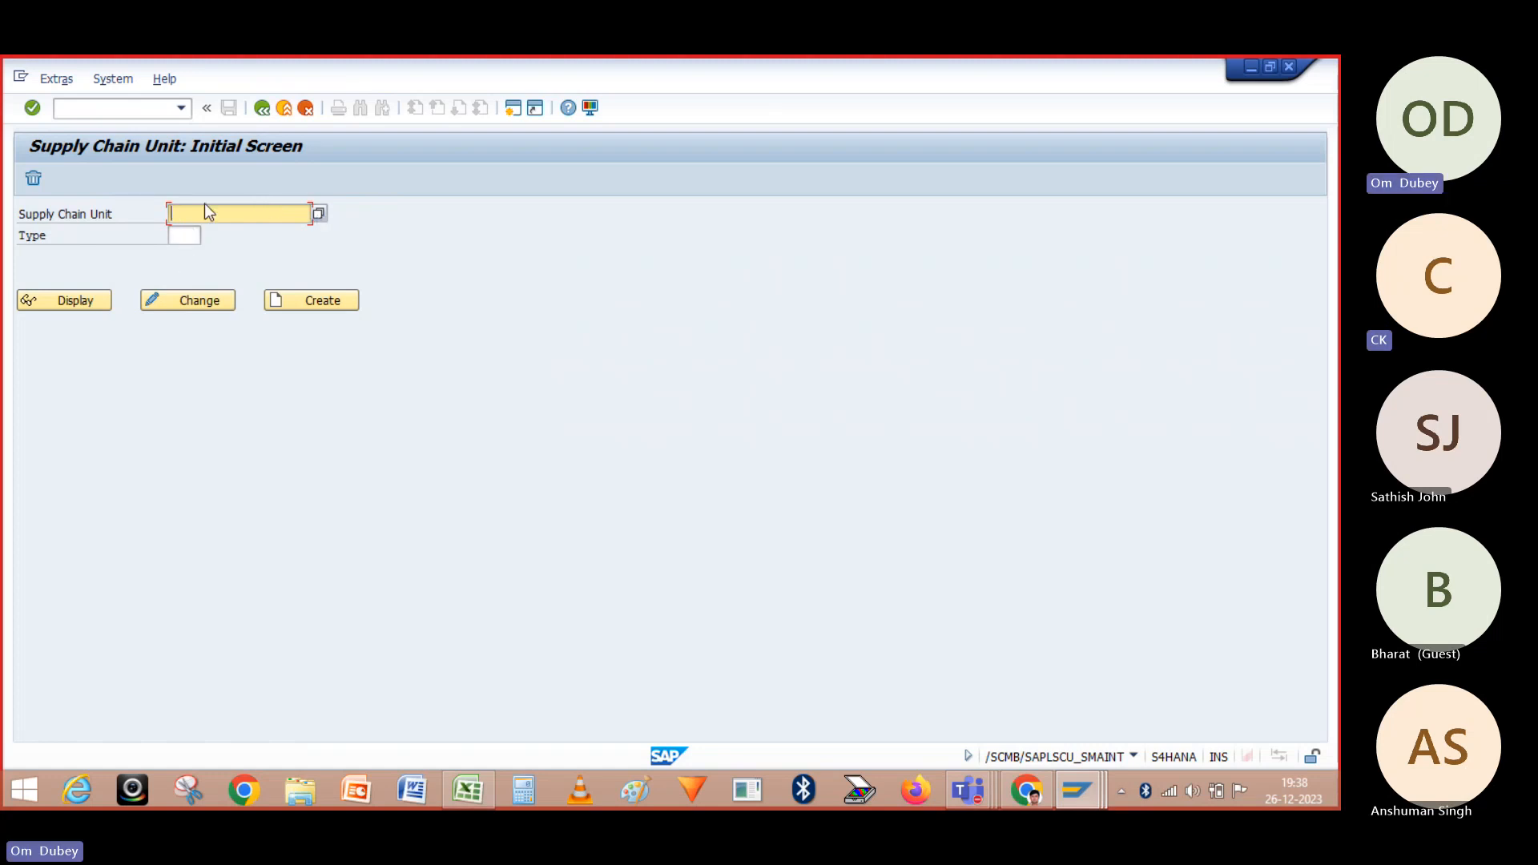
# Open one more SAP window and rerun /N/SCMB/SCUMAIN from the command history
pyautogui.click(513, 108)
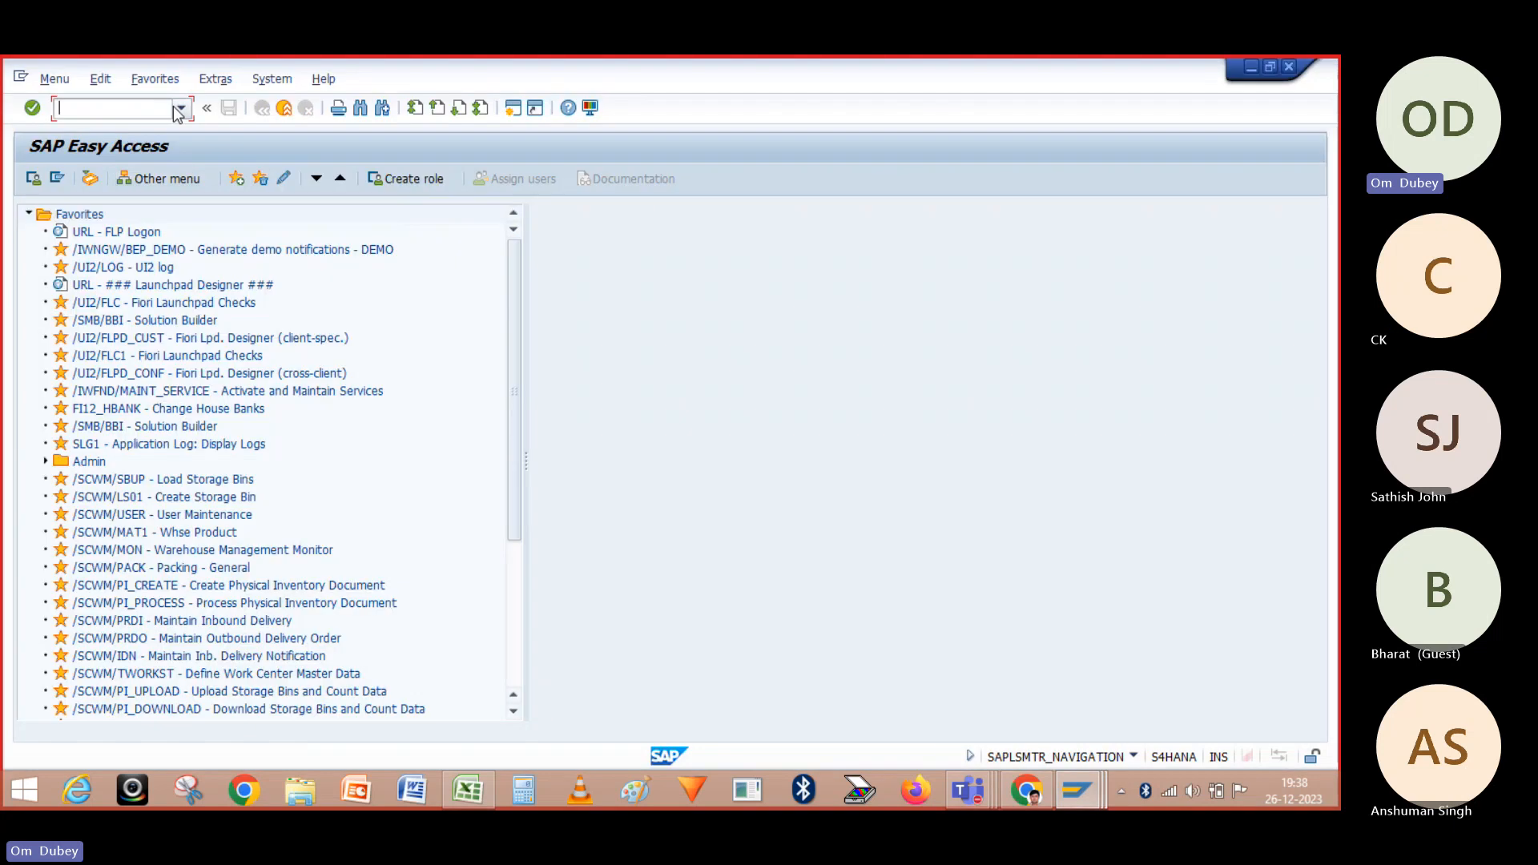
pyautogui.click(180, 108)
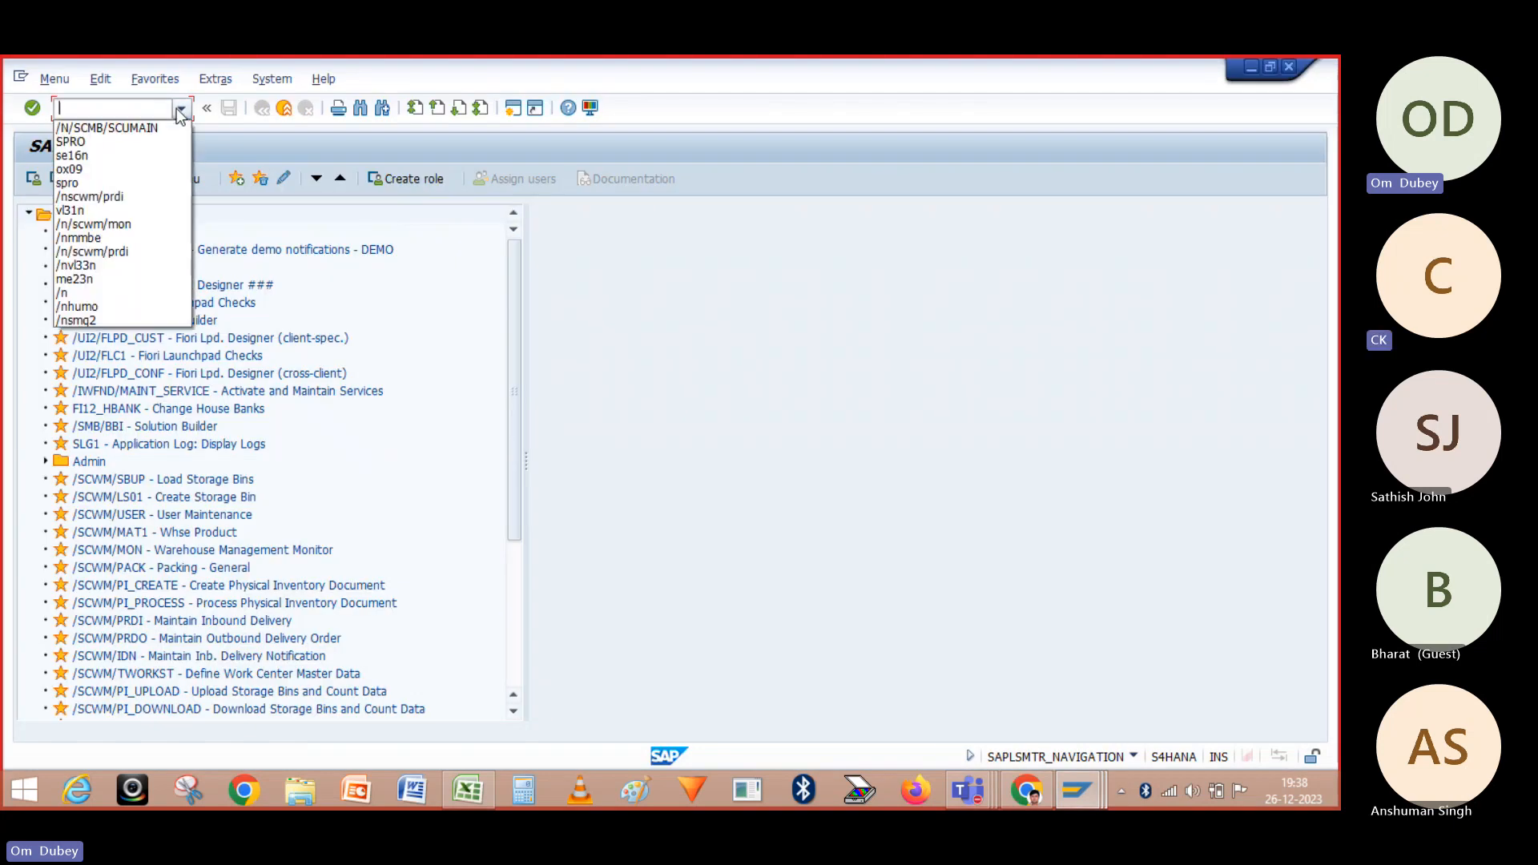
pyautogui.click(138, 129)
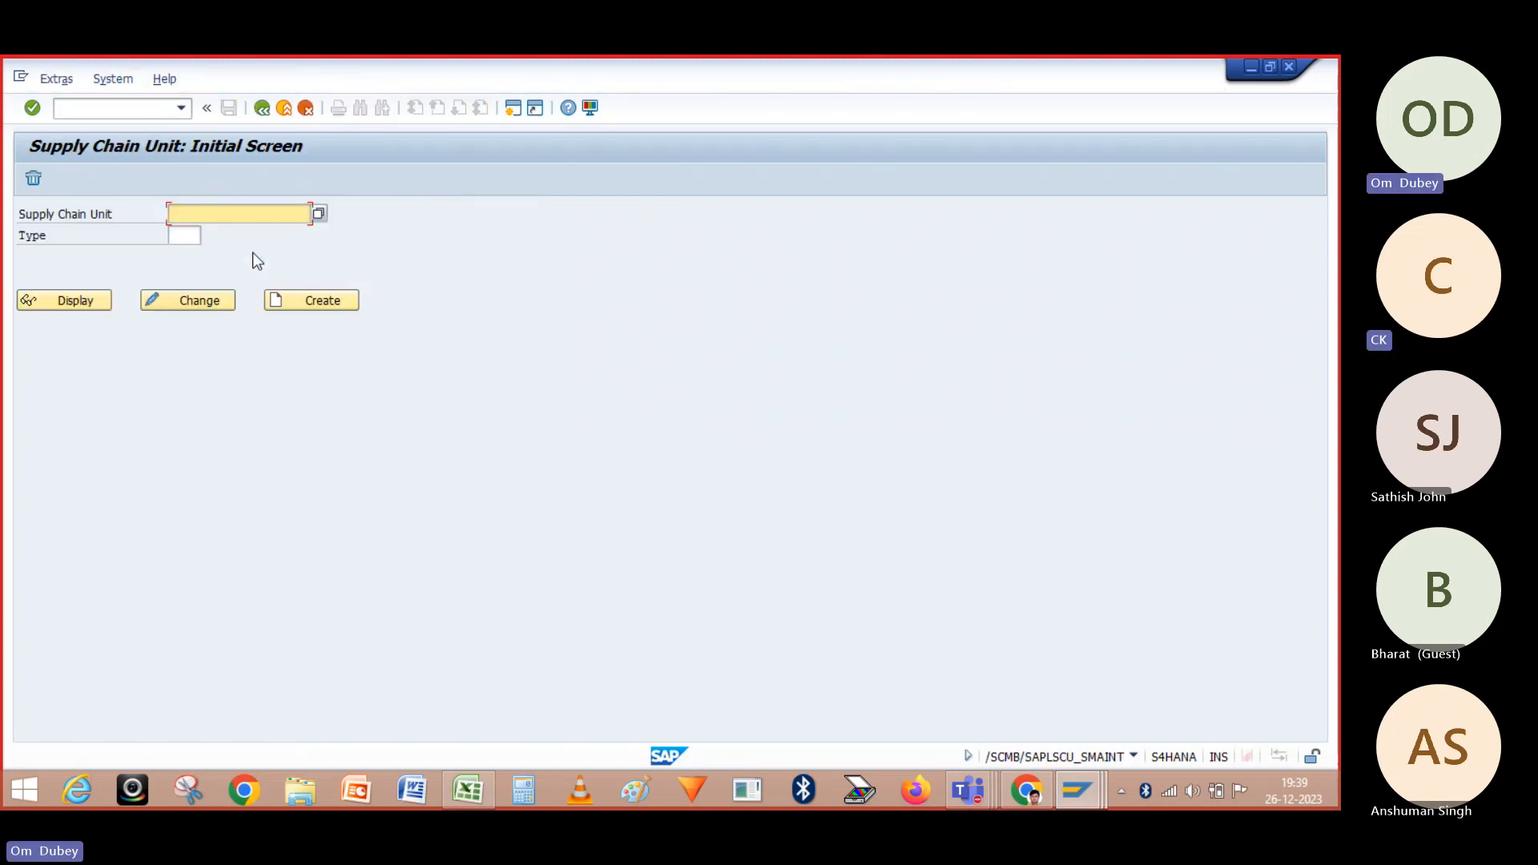
# Start creating supply chain unit OM02_SCU1 with type 1008, Warehouse
pyautogui.click(317, 216)
pyautogui.write('O')
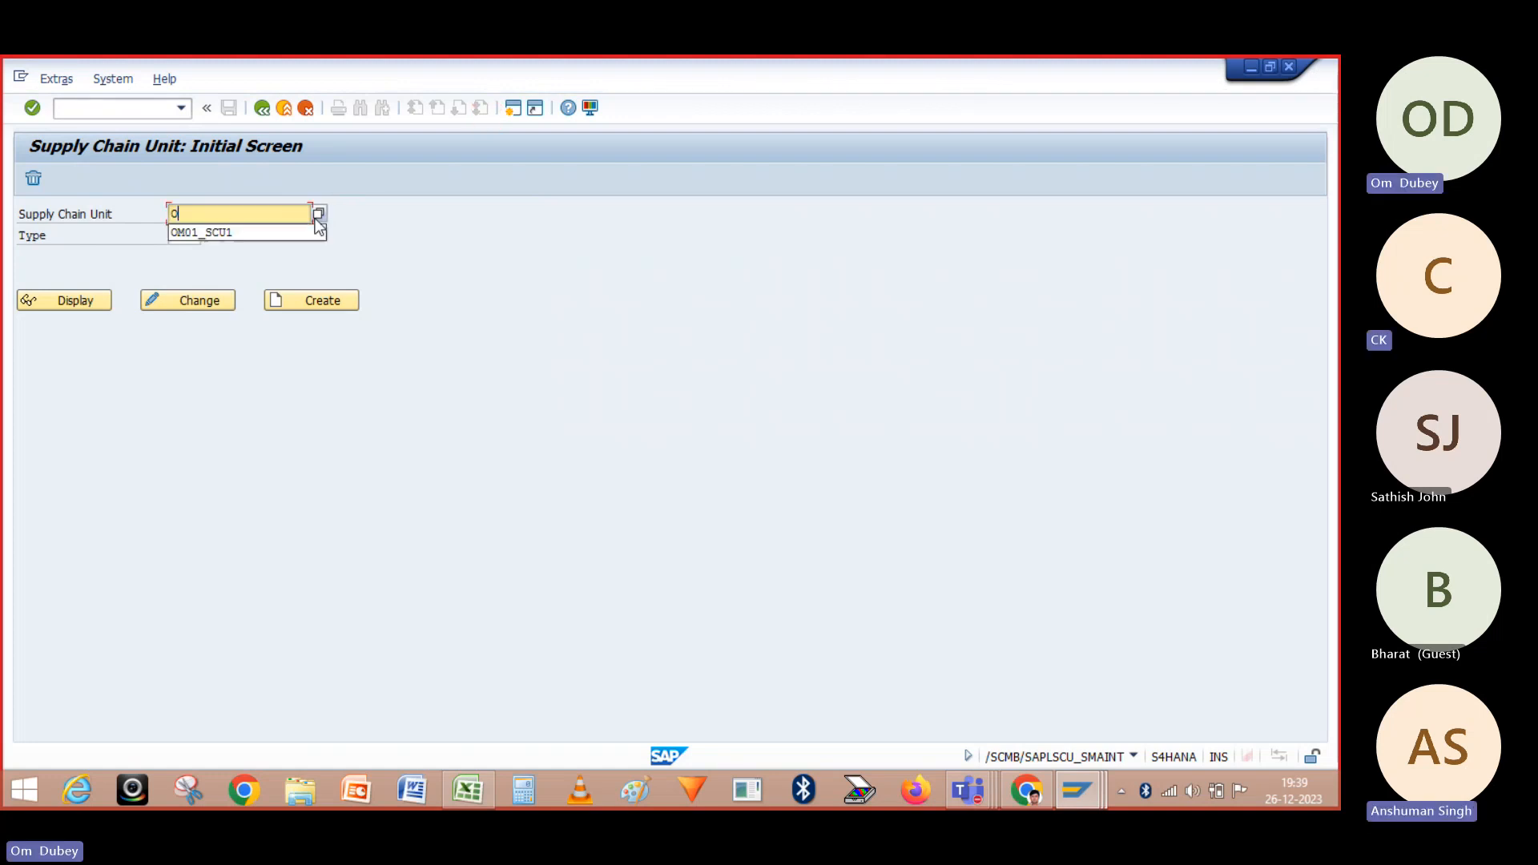
pyautogui.click(229, 234)
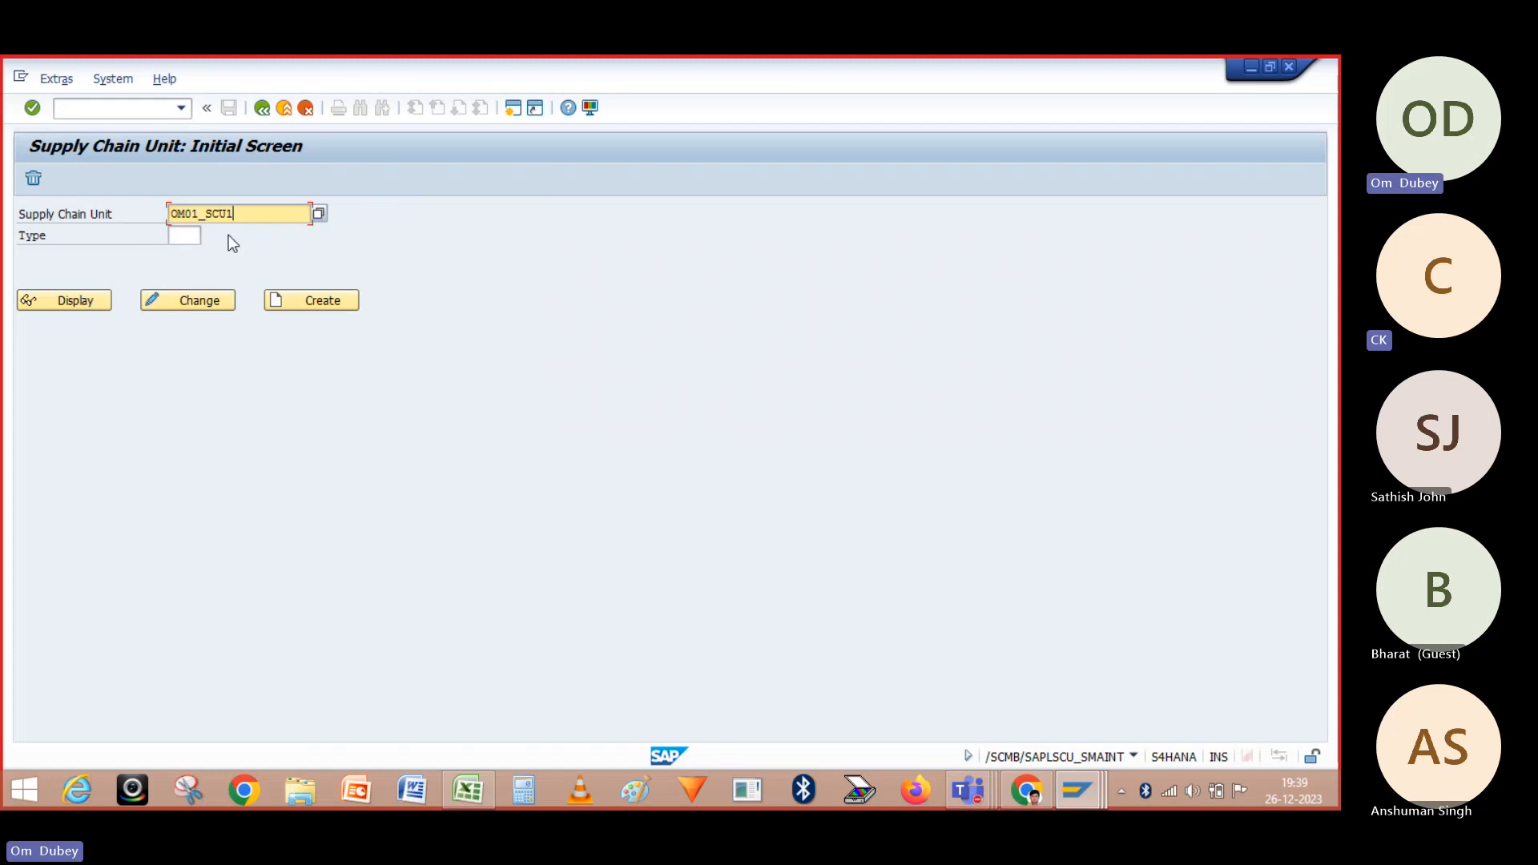
pyautogui.press('BackSpace')
pyautogui.write('2')
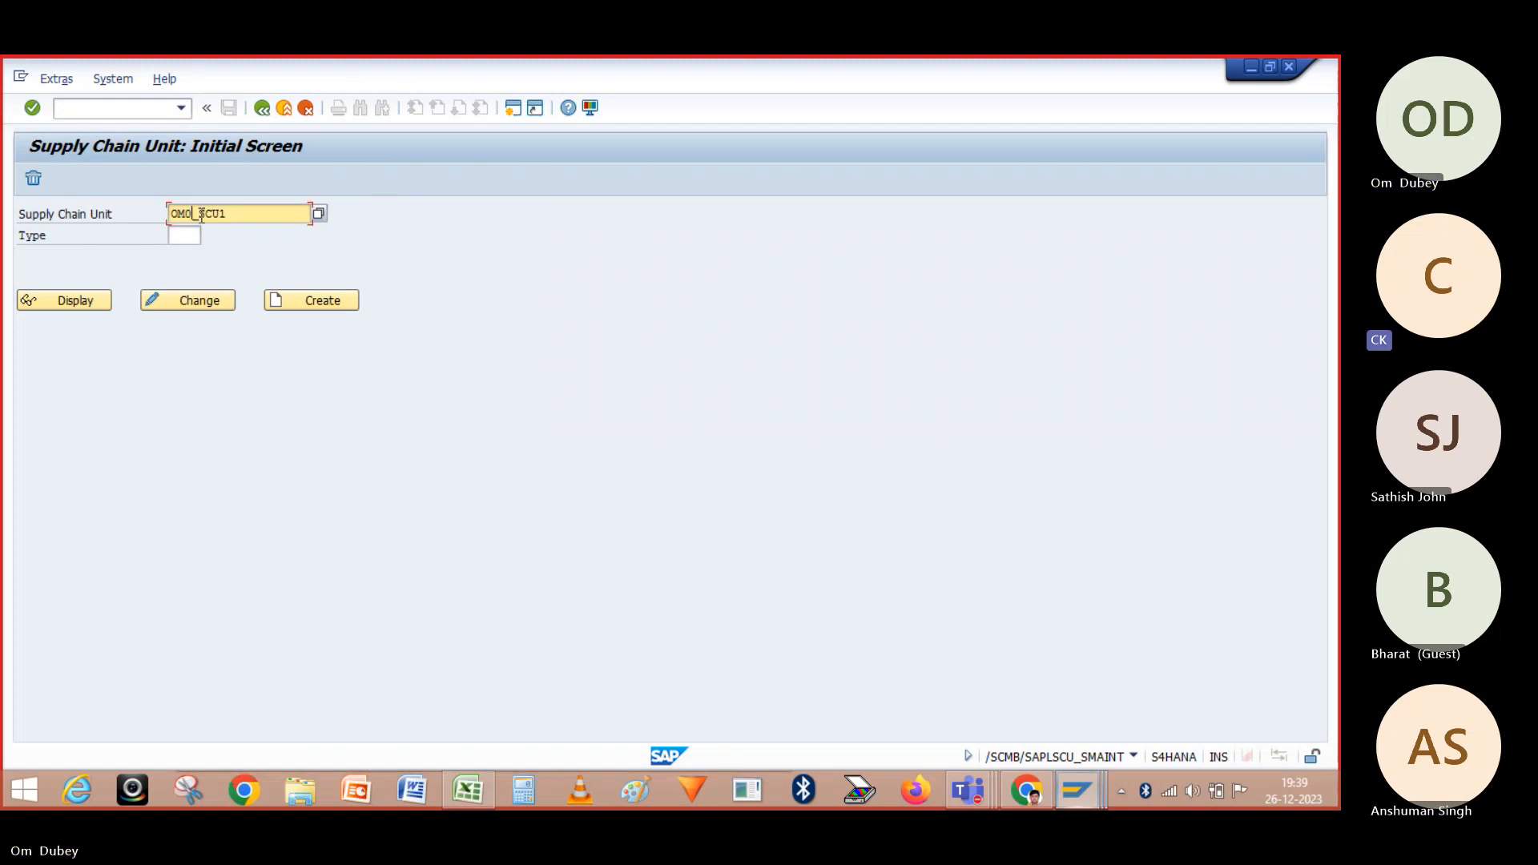
pyautogui.click(244, 218)
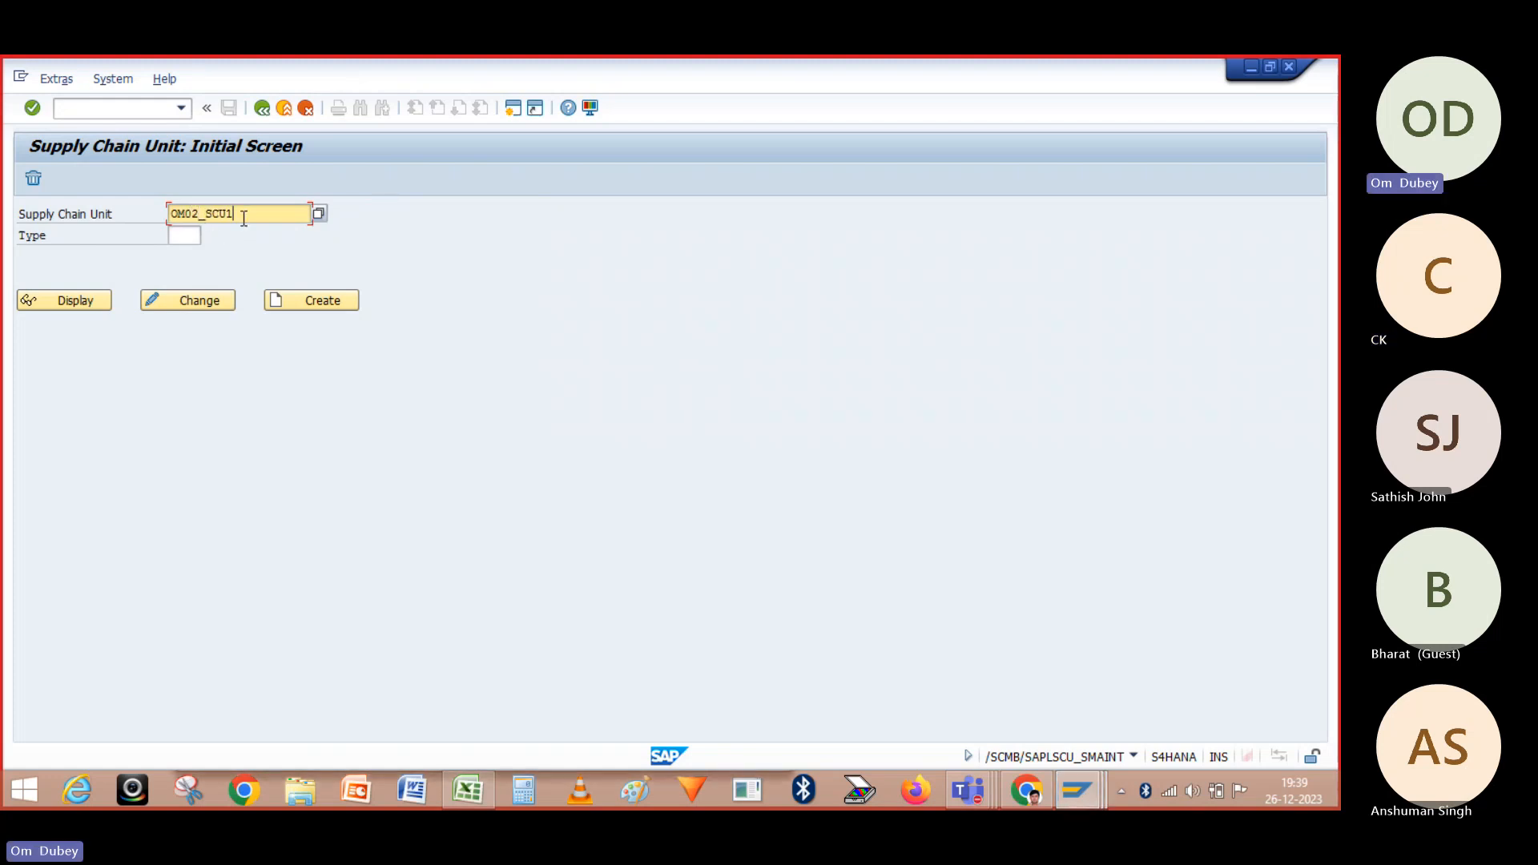
pyautogui.click(189, 238)
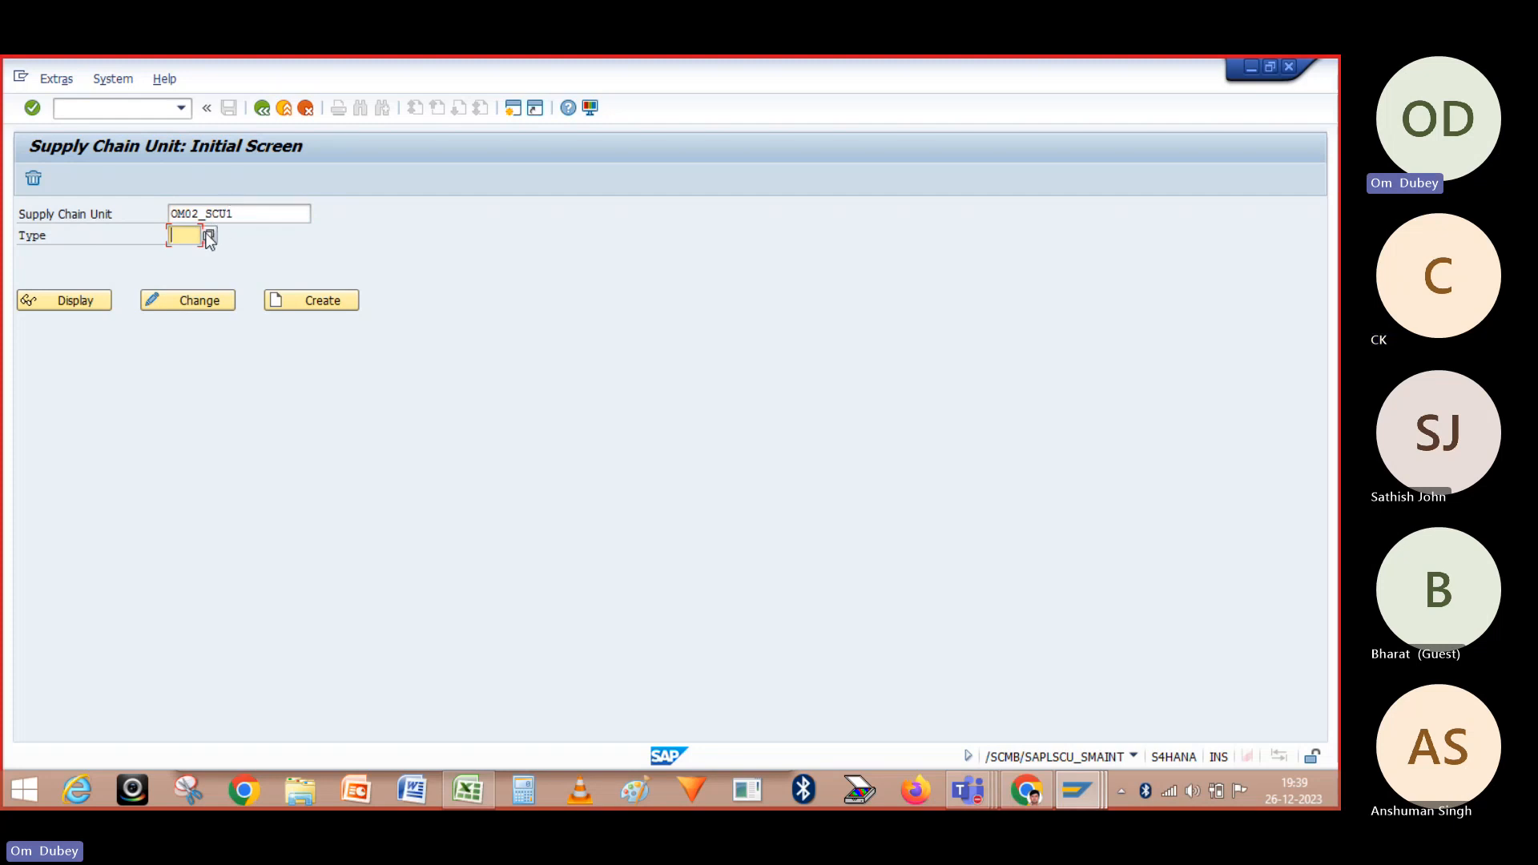
pyautogui.click(209, 237)
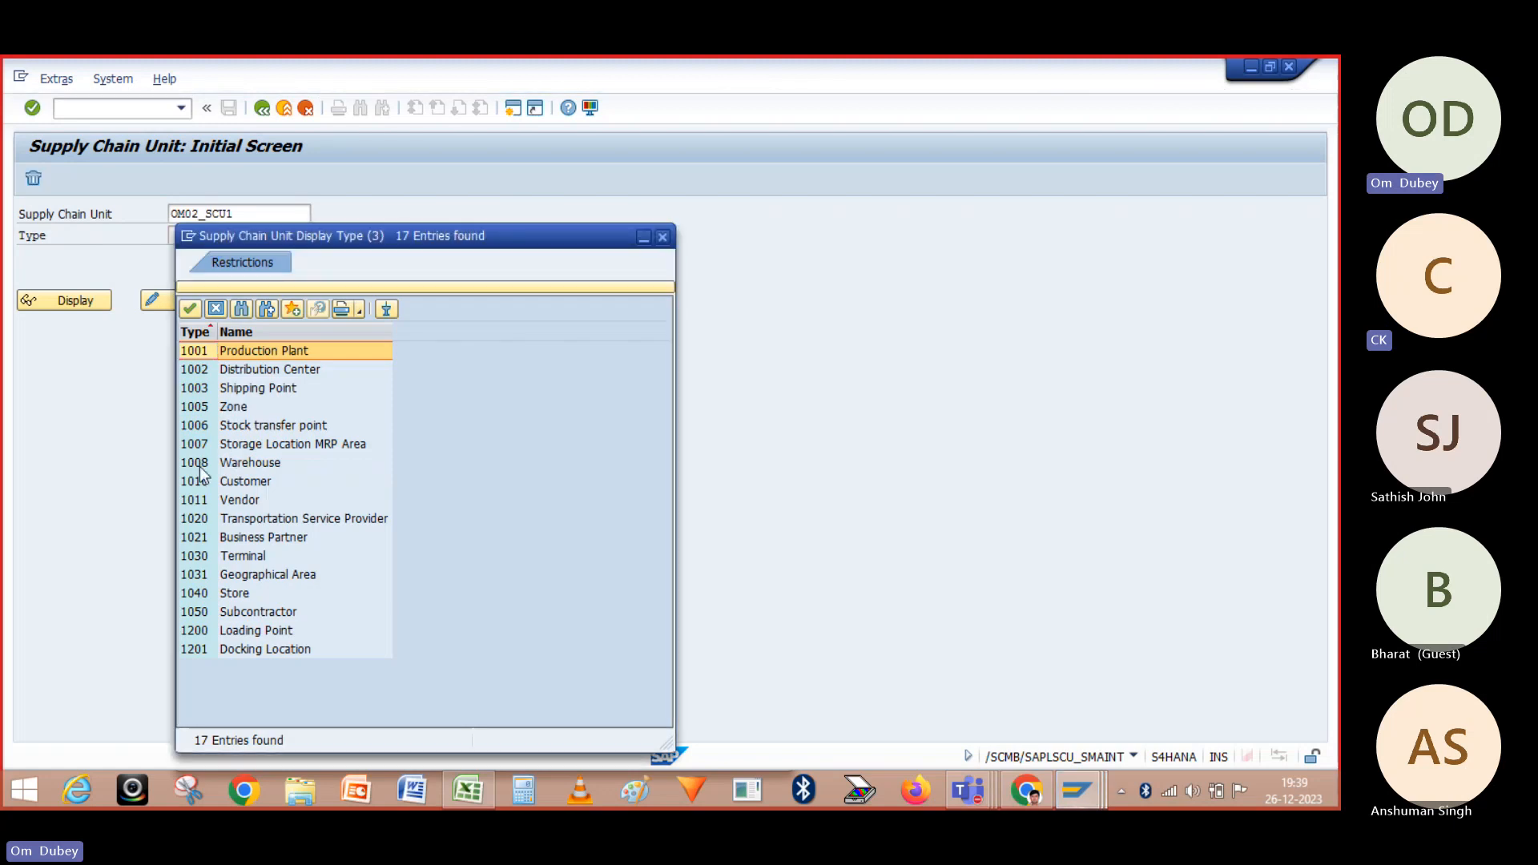
pyautogui.doubleClick(200, 466)
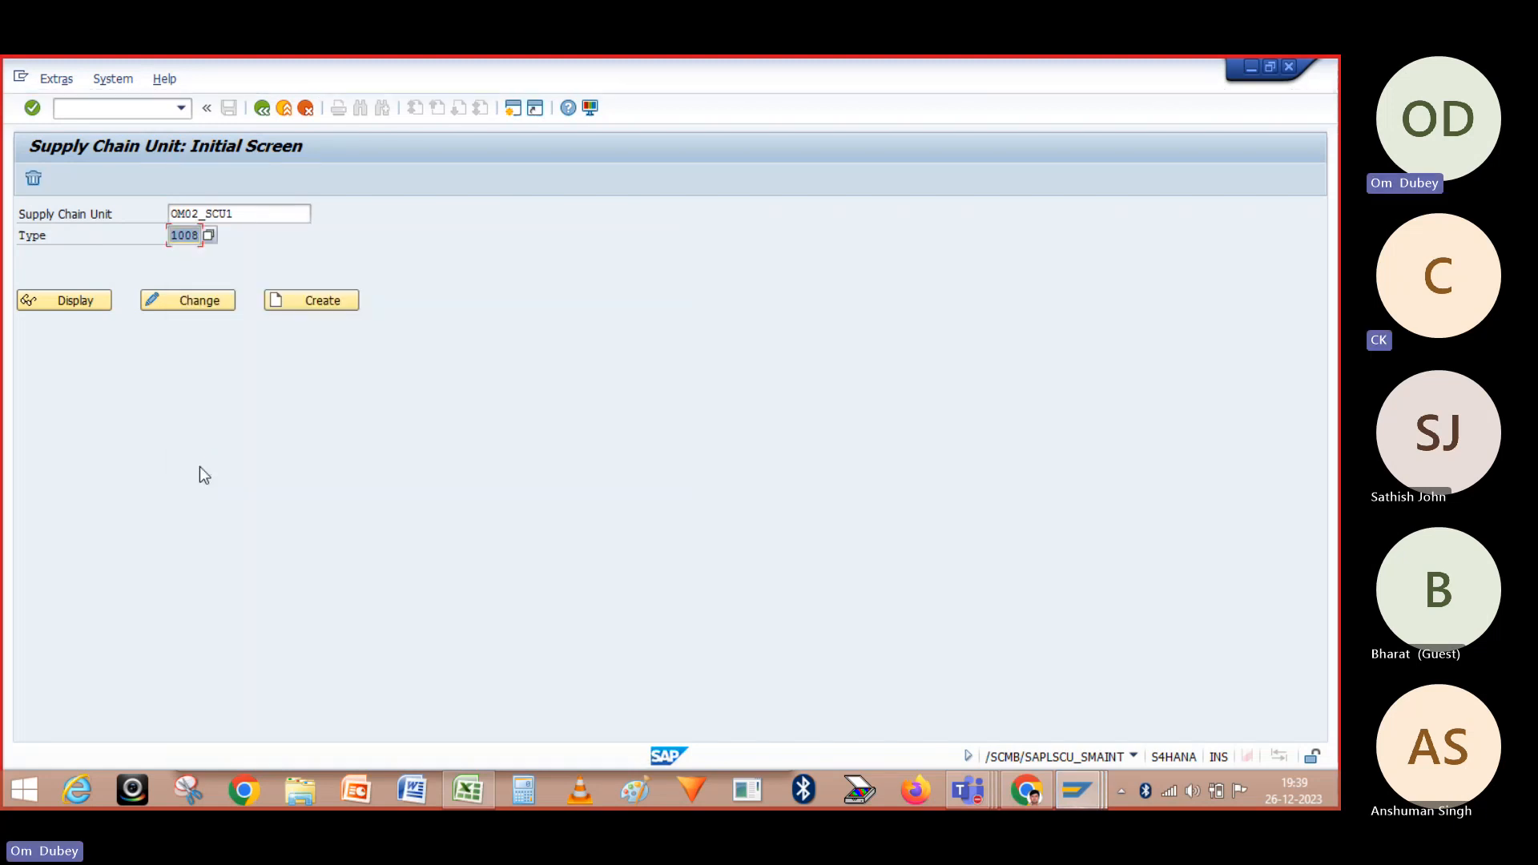
pyautogui.click(313, 301)
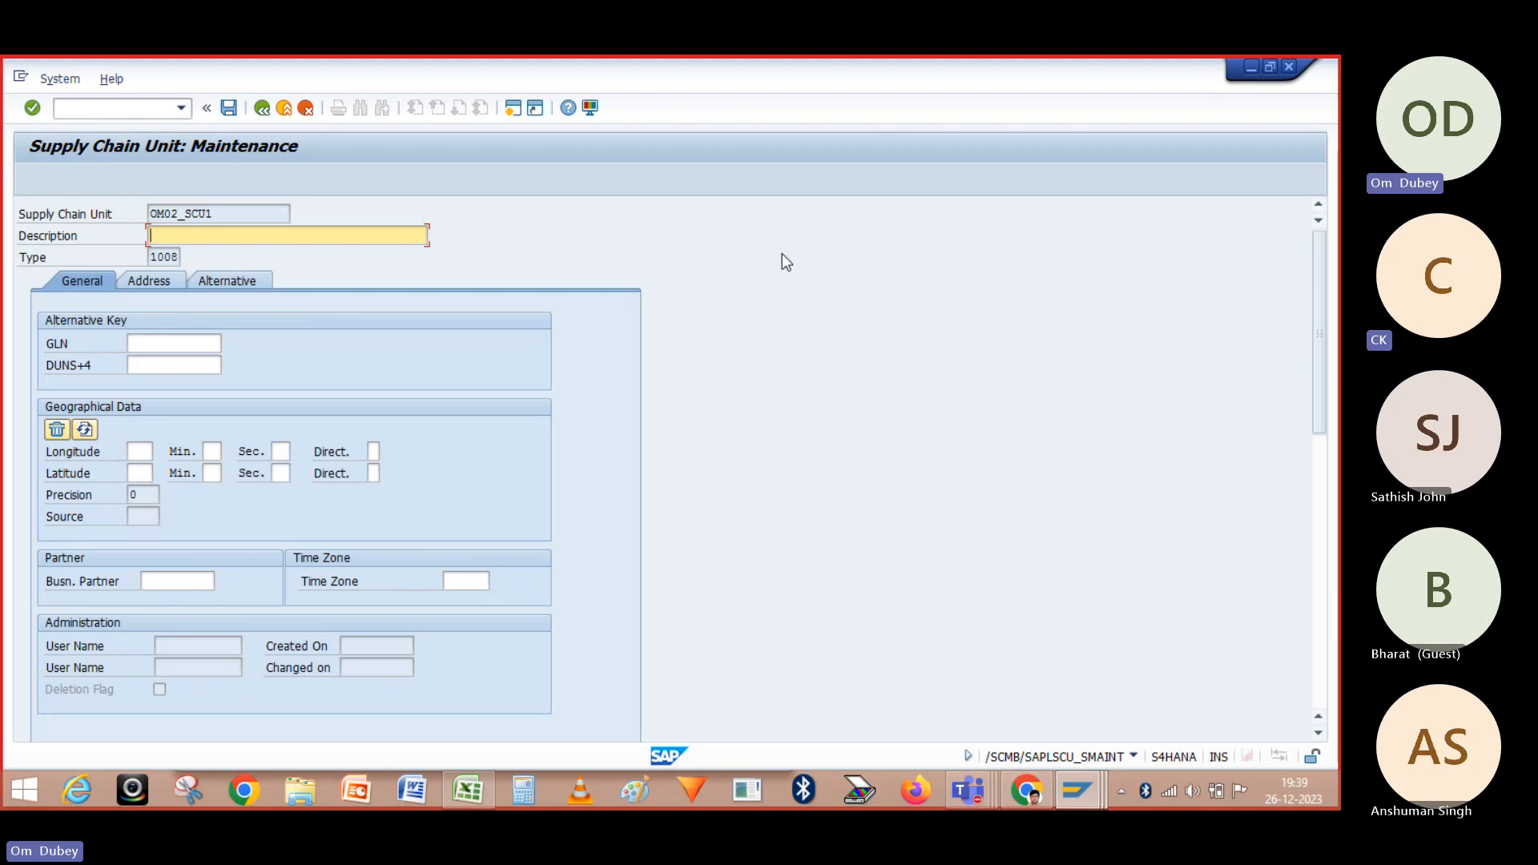
# Copy the supply chain unit's name into its description as OM02_SCU1
pyautogui.click(164, 287)
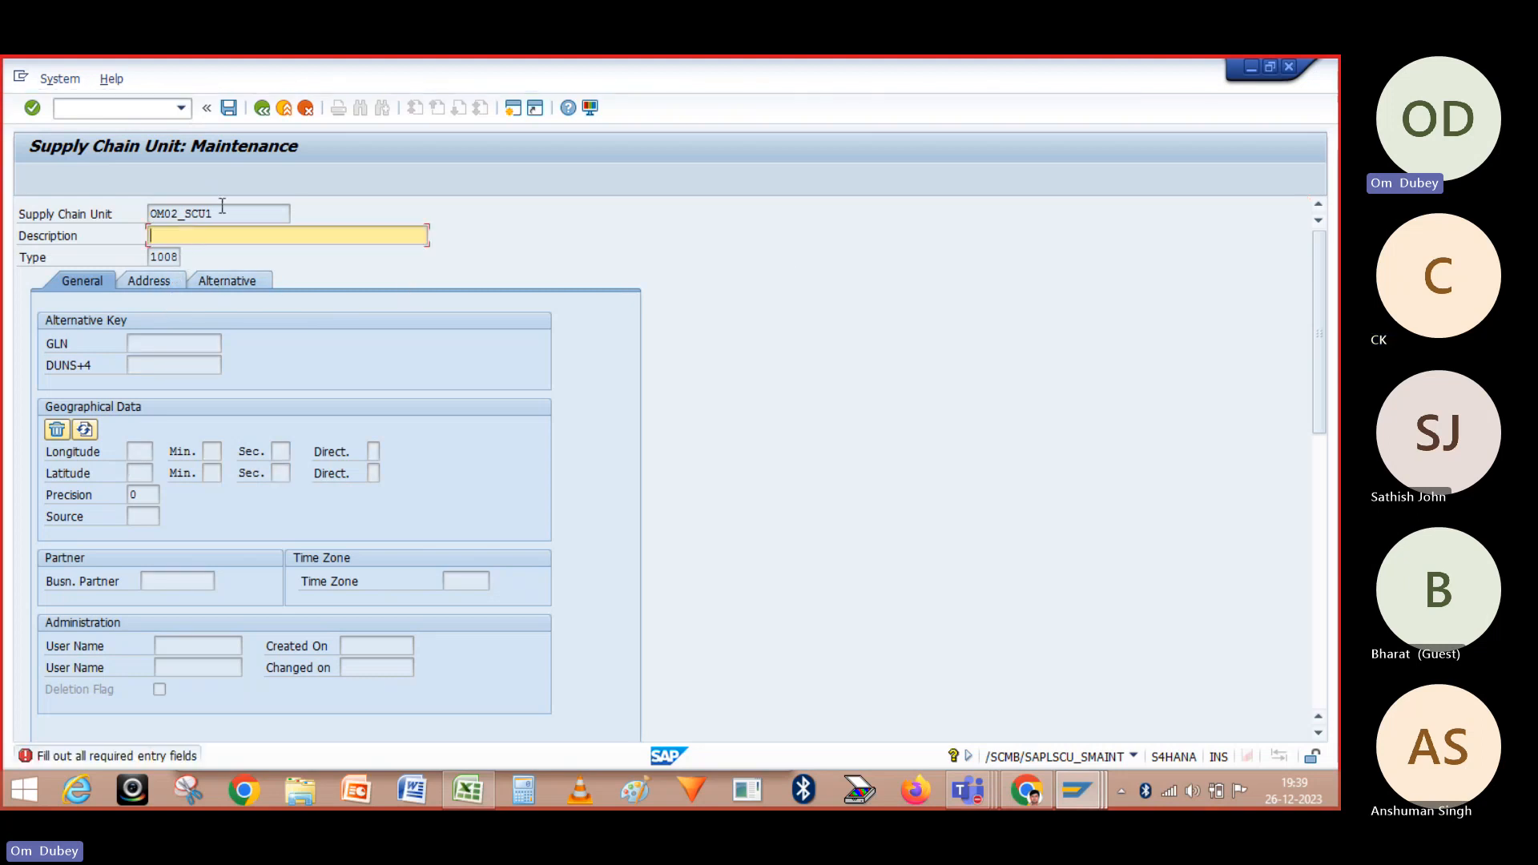
pyautogui.moveTo(222, 208); pyautogui.dragTo(125, 209)
pyautogui.hotkey('ctrl', 'c')
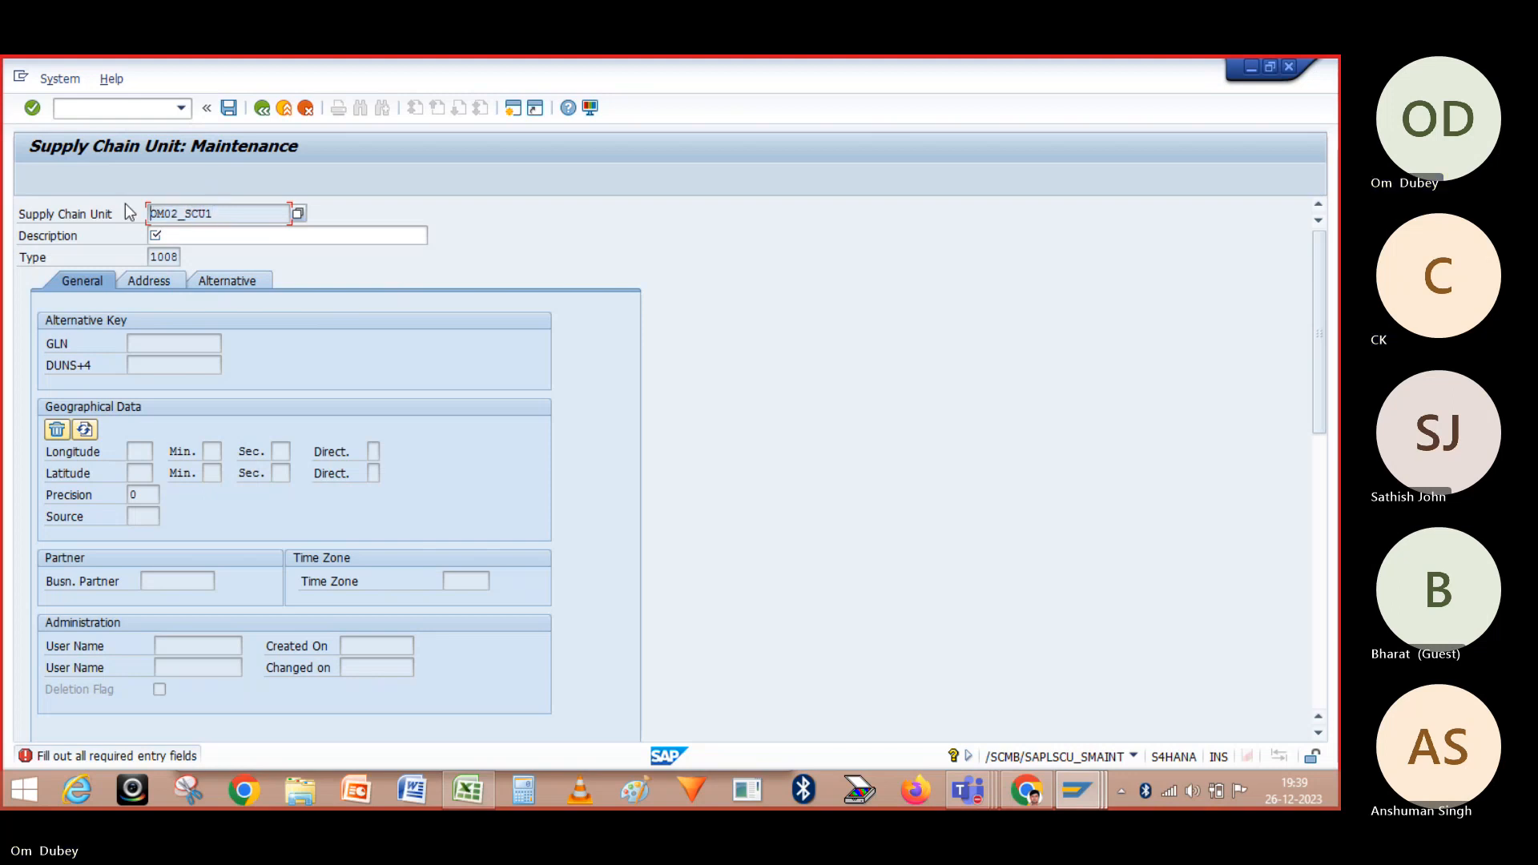
pyautogui.click(198, 234)
pyautogui.hotkey('ctrl', 'v')
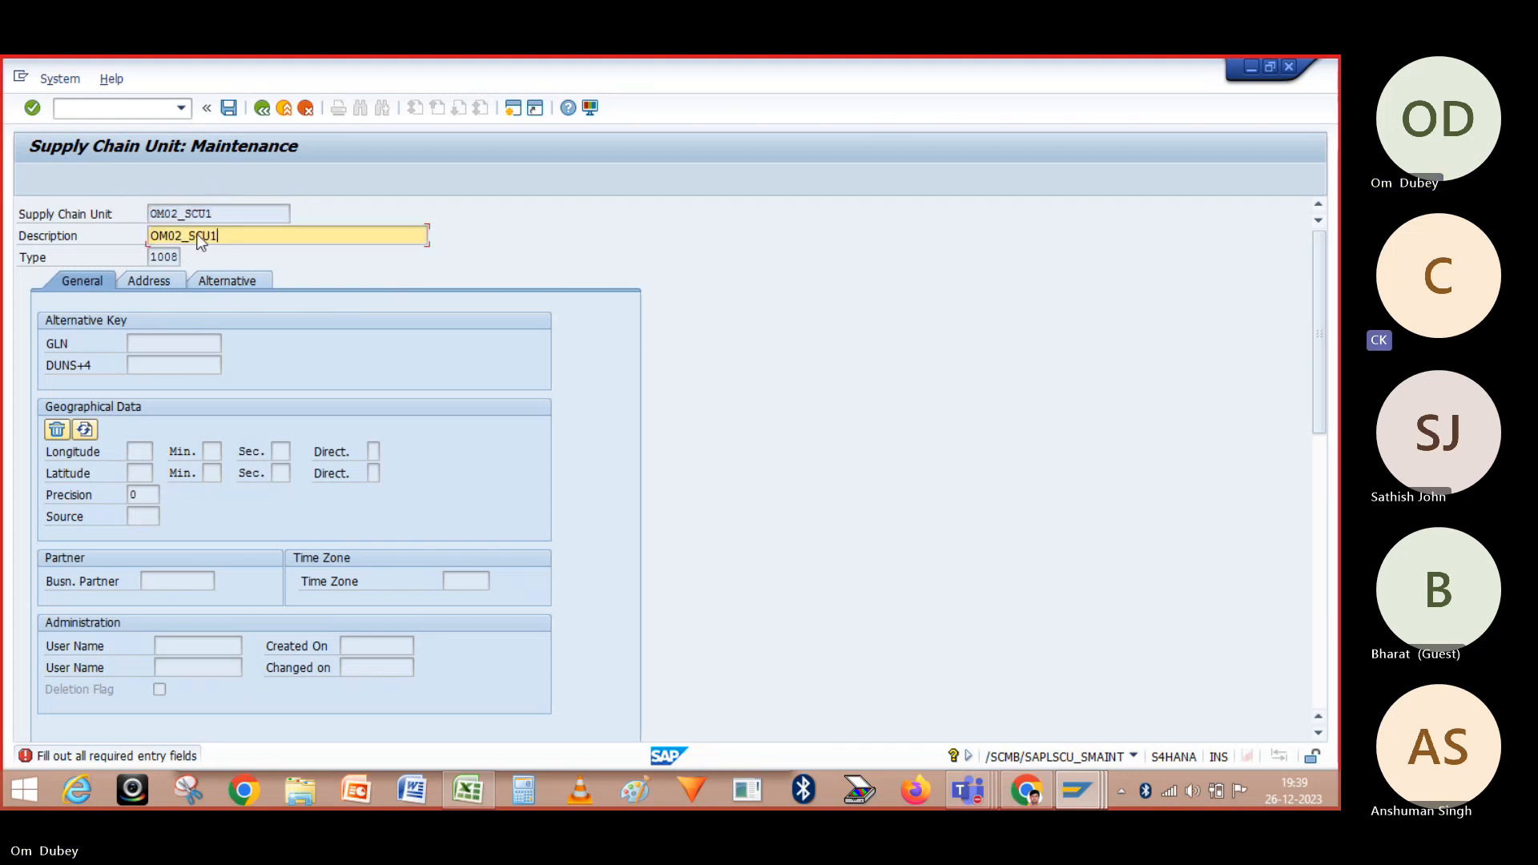
pyautogui.press('Return')
# Set the country in the supply chain unit's address to IN
pyautogui.click(148, 280)
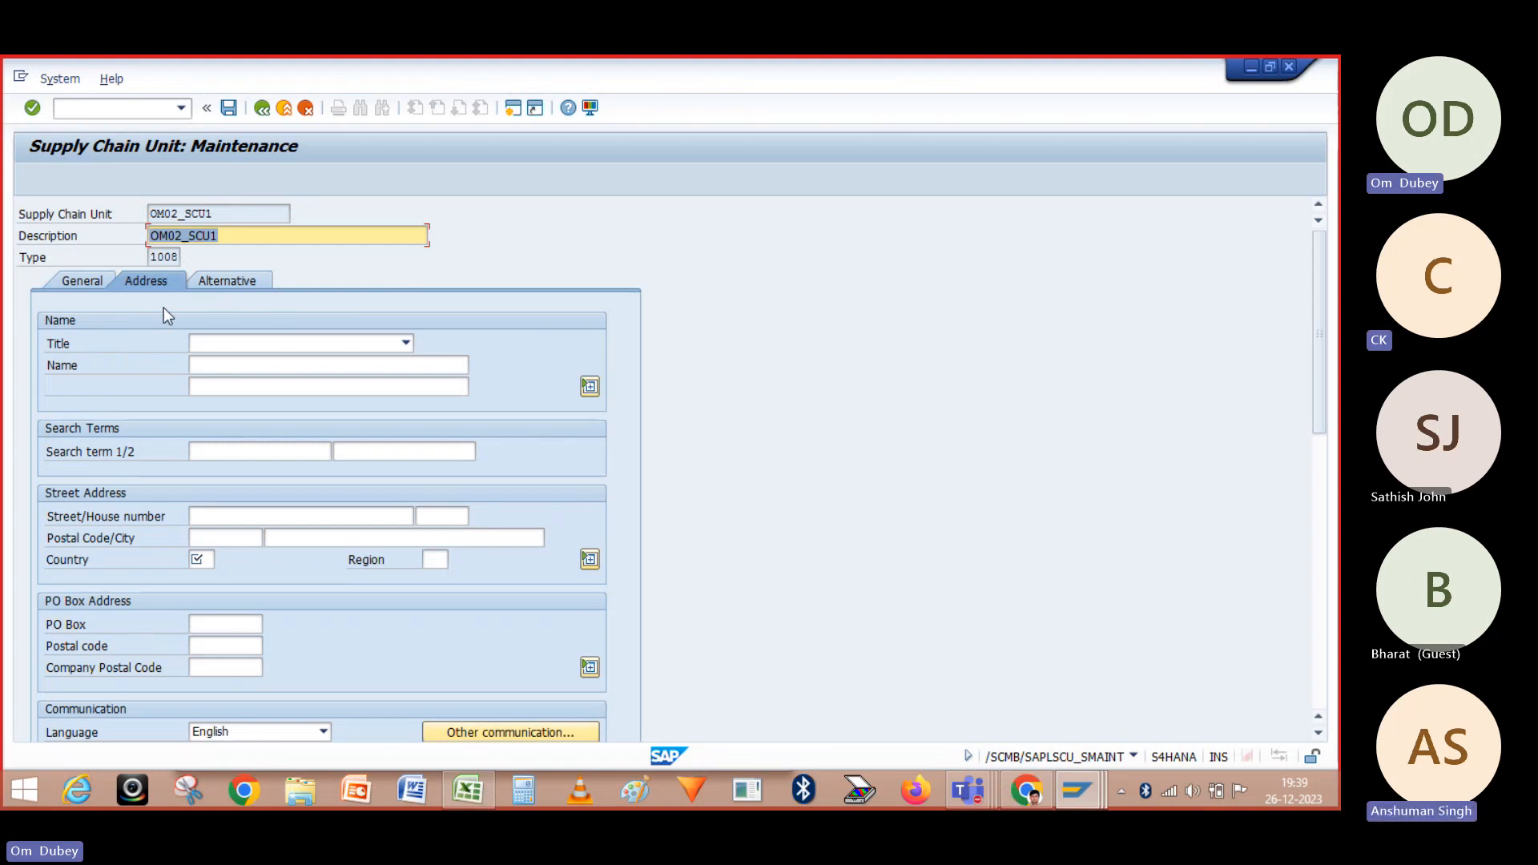
pyautogui.press('Return')
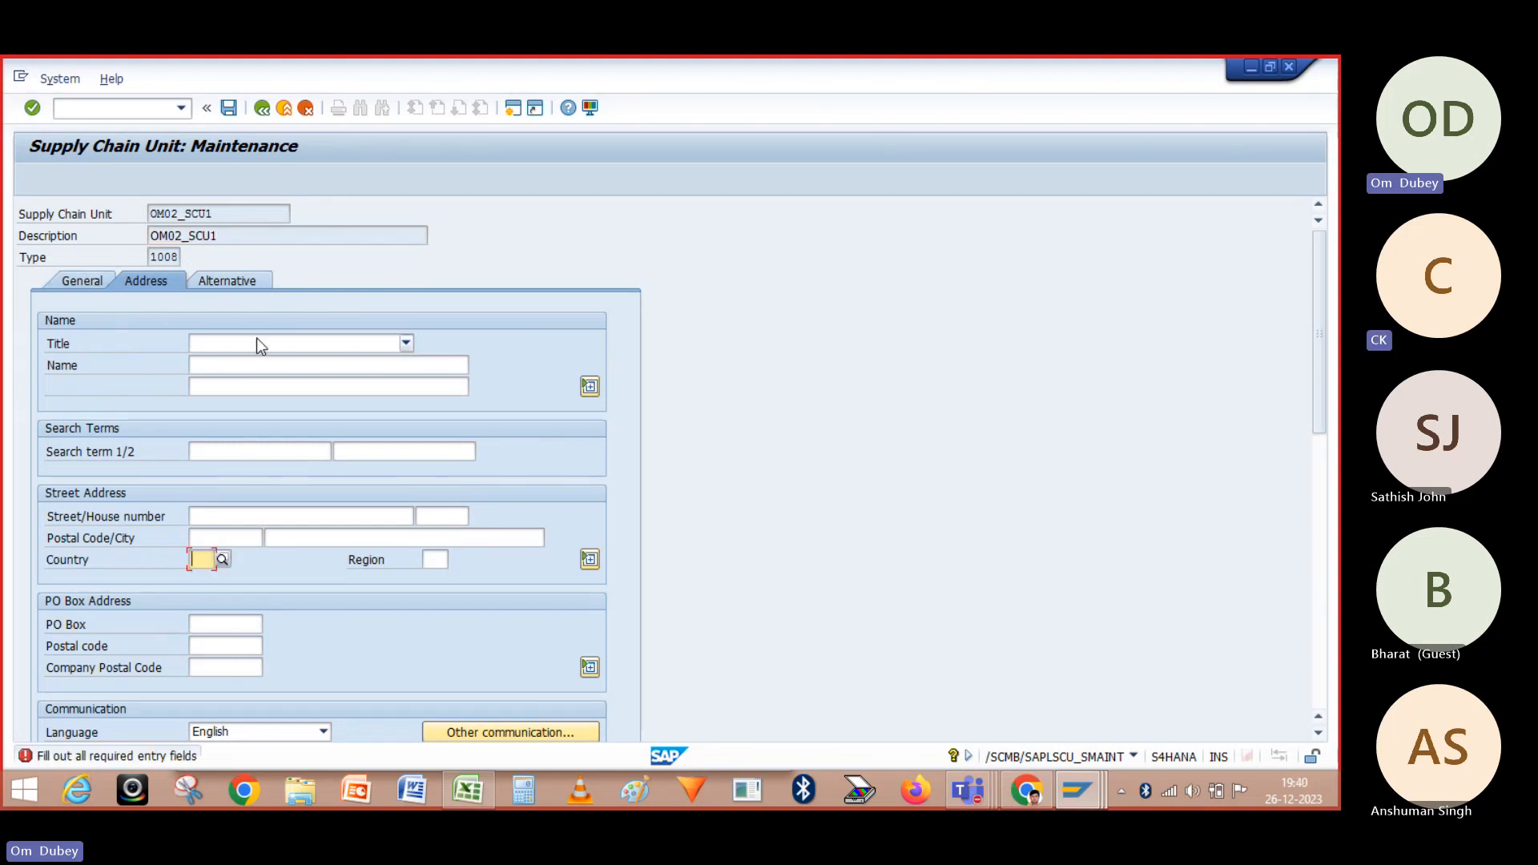
pyautogui.write('IN')
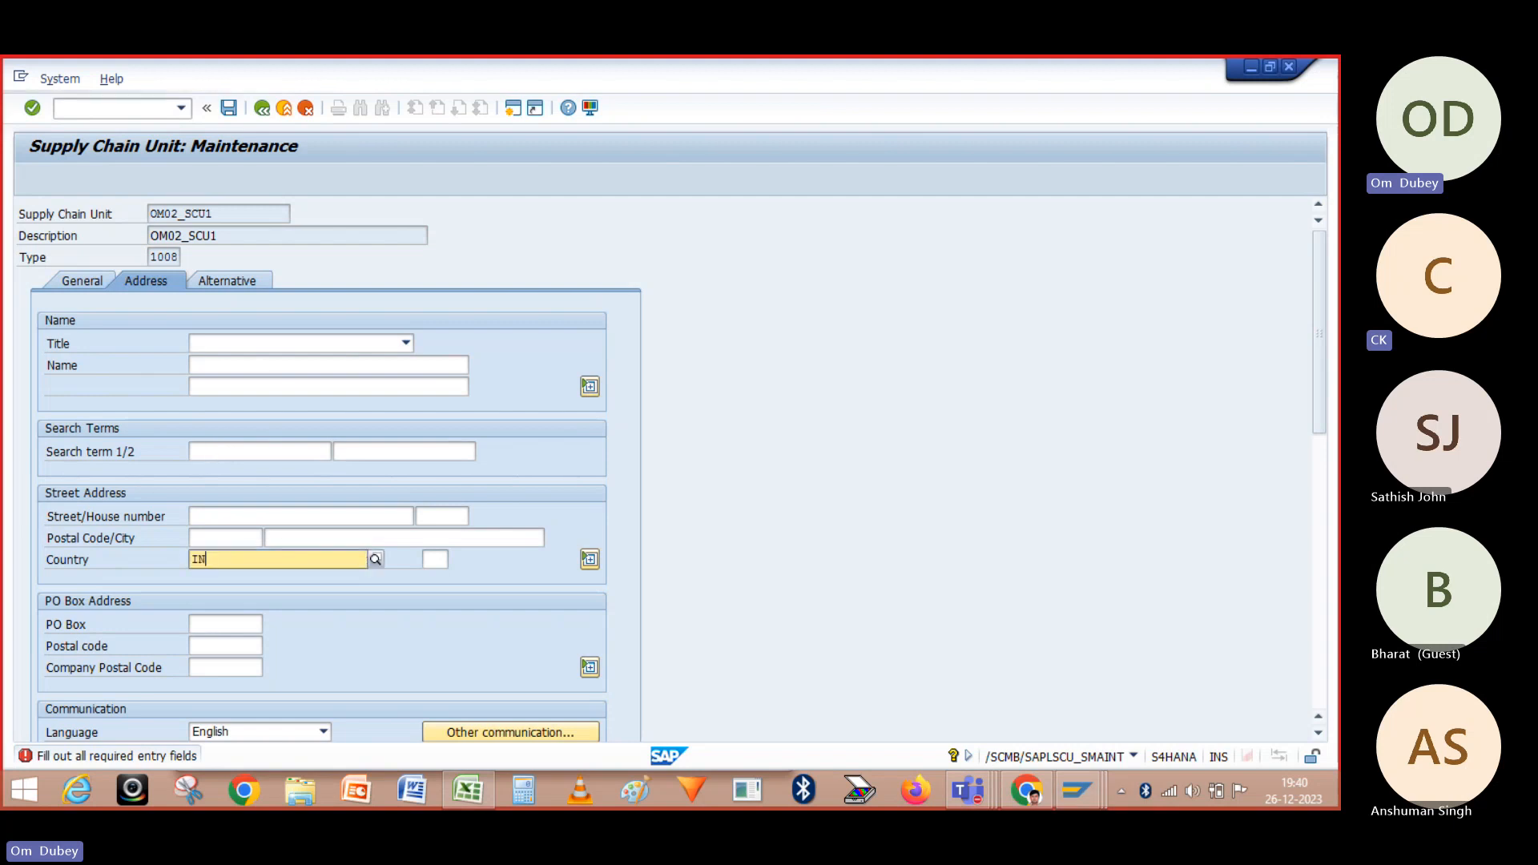
pyautogui.press('Return')
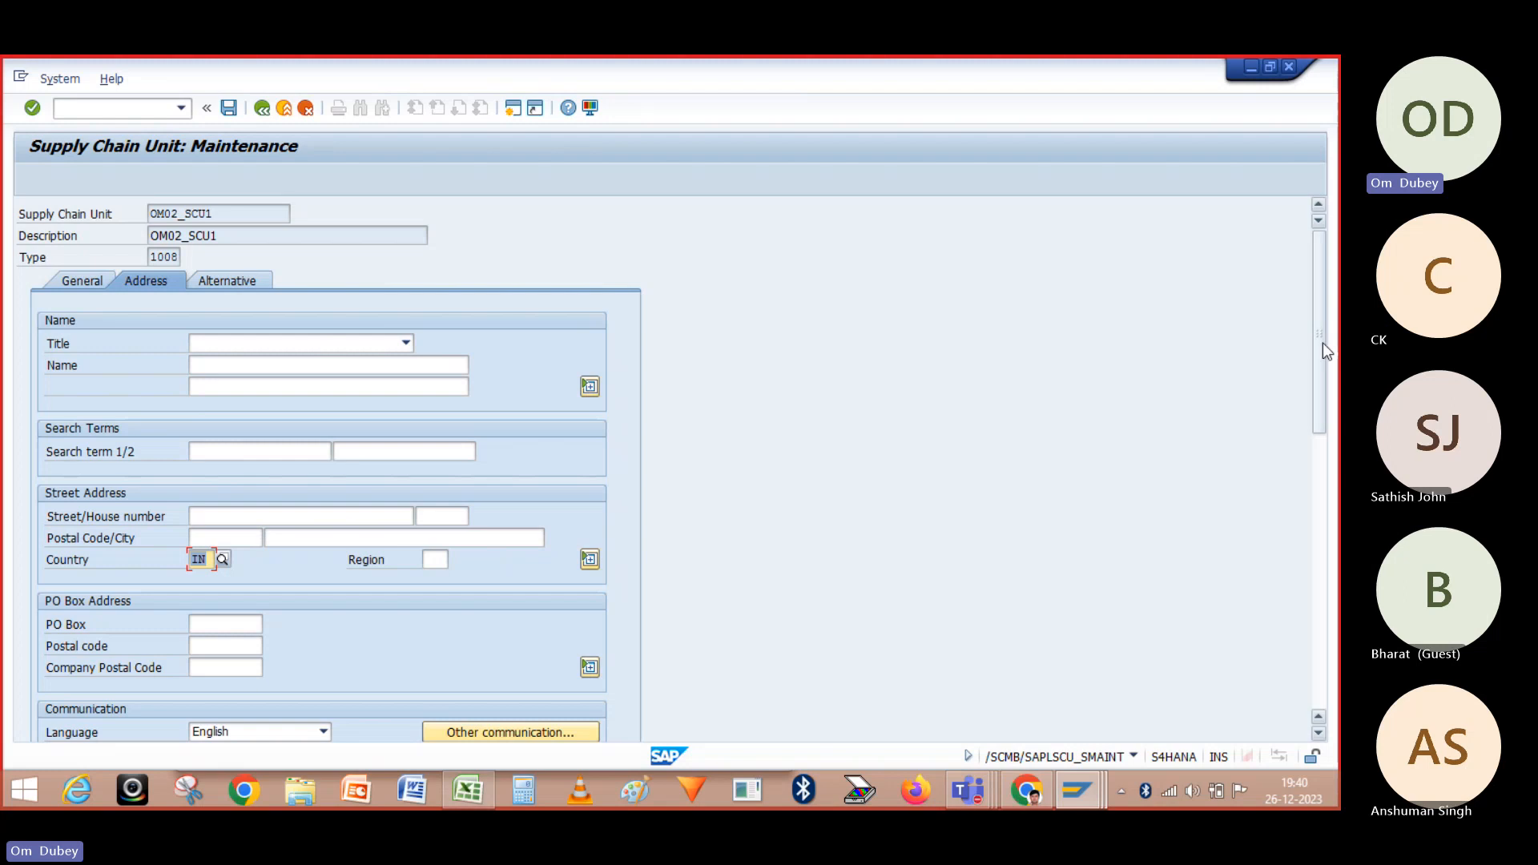
pyautogui.moveTo(1324, 343)
pyautogui.mouseDown()
pyautogui.moveTo(1319, 448)
pyautogui.moveTo(1318, 344)
pyautogui.mouseUp()
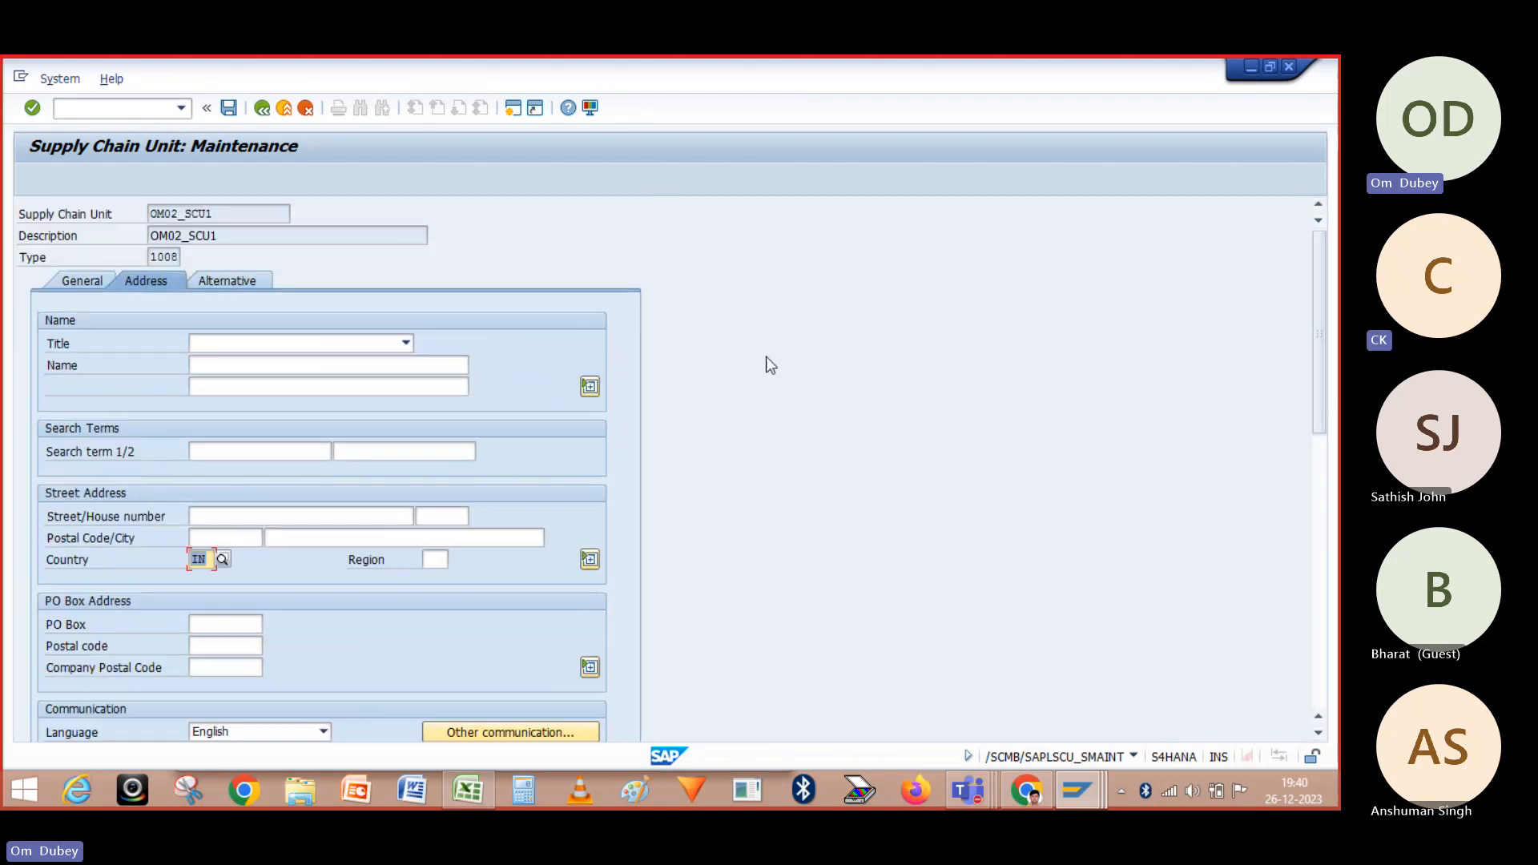
# Add business attribute INV, Warehouse, to the supply chain unit's alternative roles
pyautogui.click(251, 231)
pyautogui.click(93, 280)
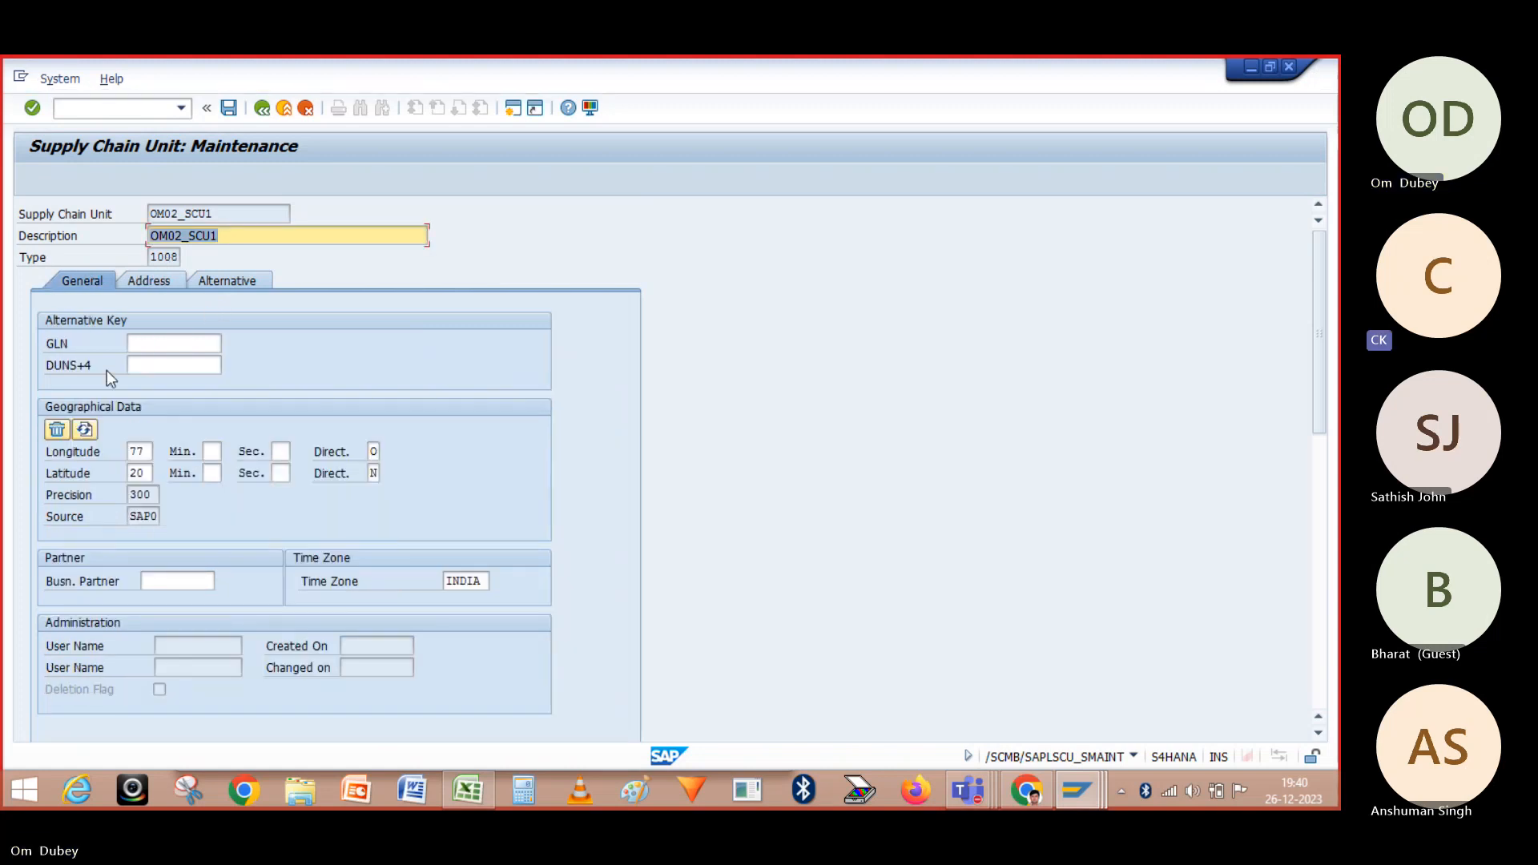
pyautogui.click(204, 282)
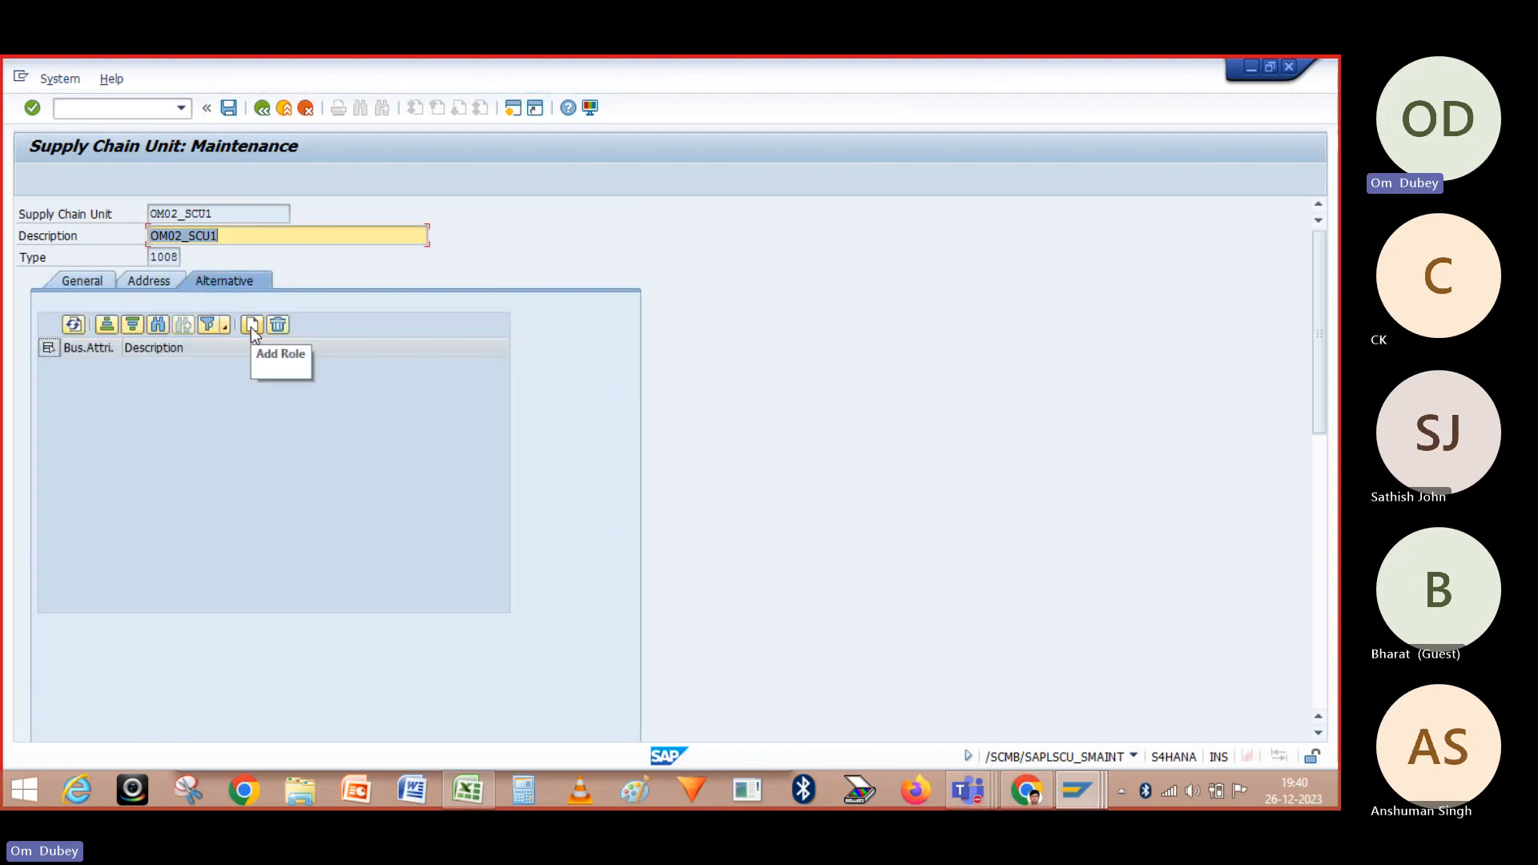
pyautogui.click(224, 211)
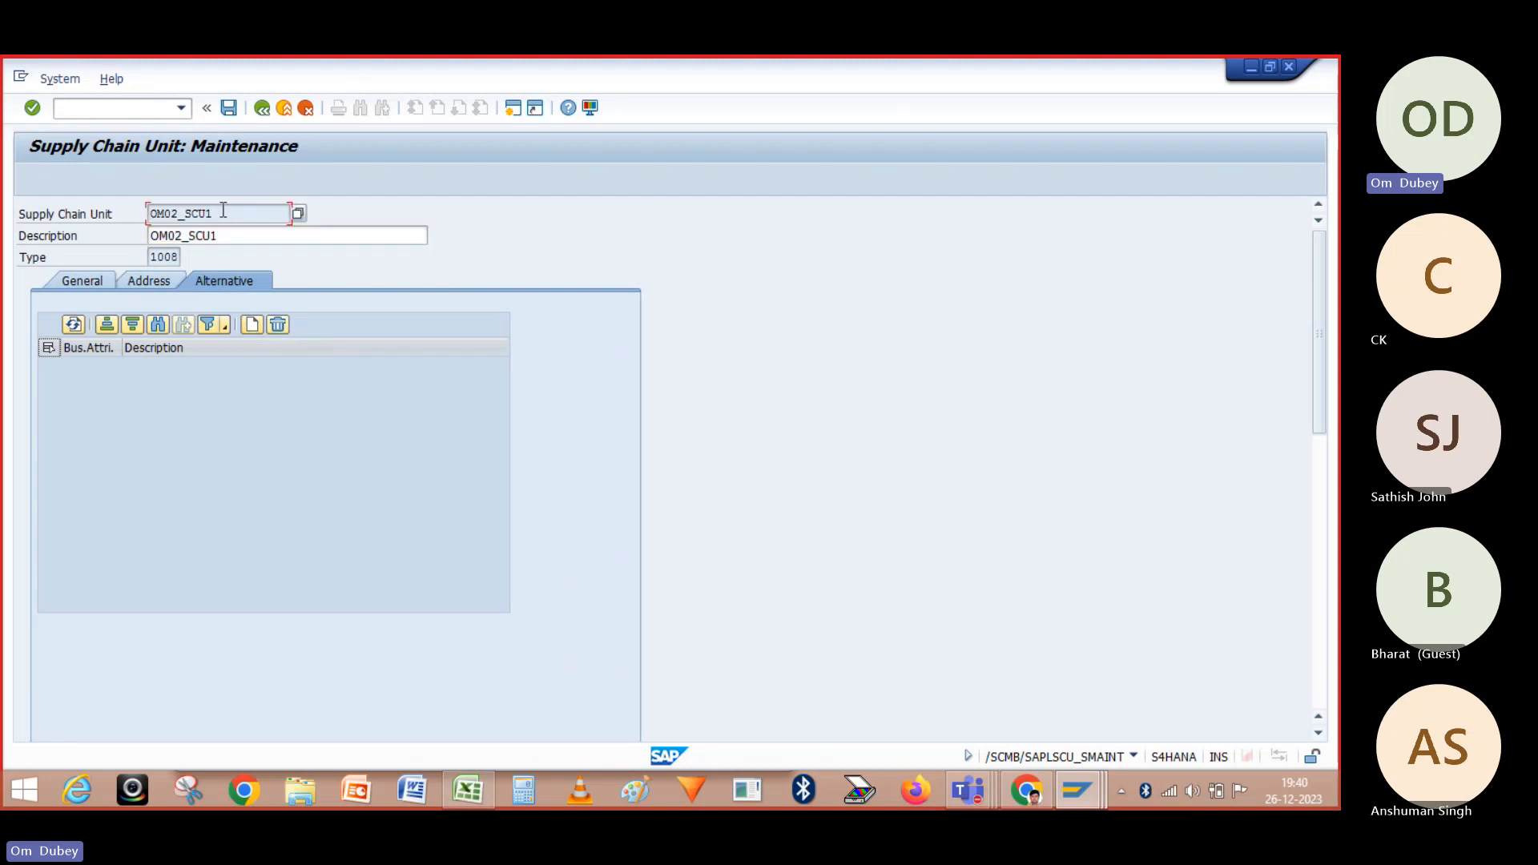
pyautogui.click(252, 323)
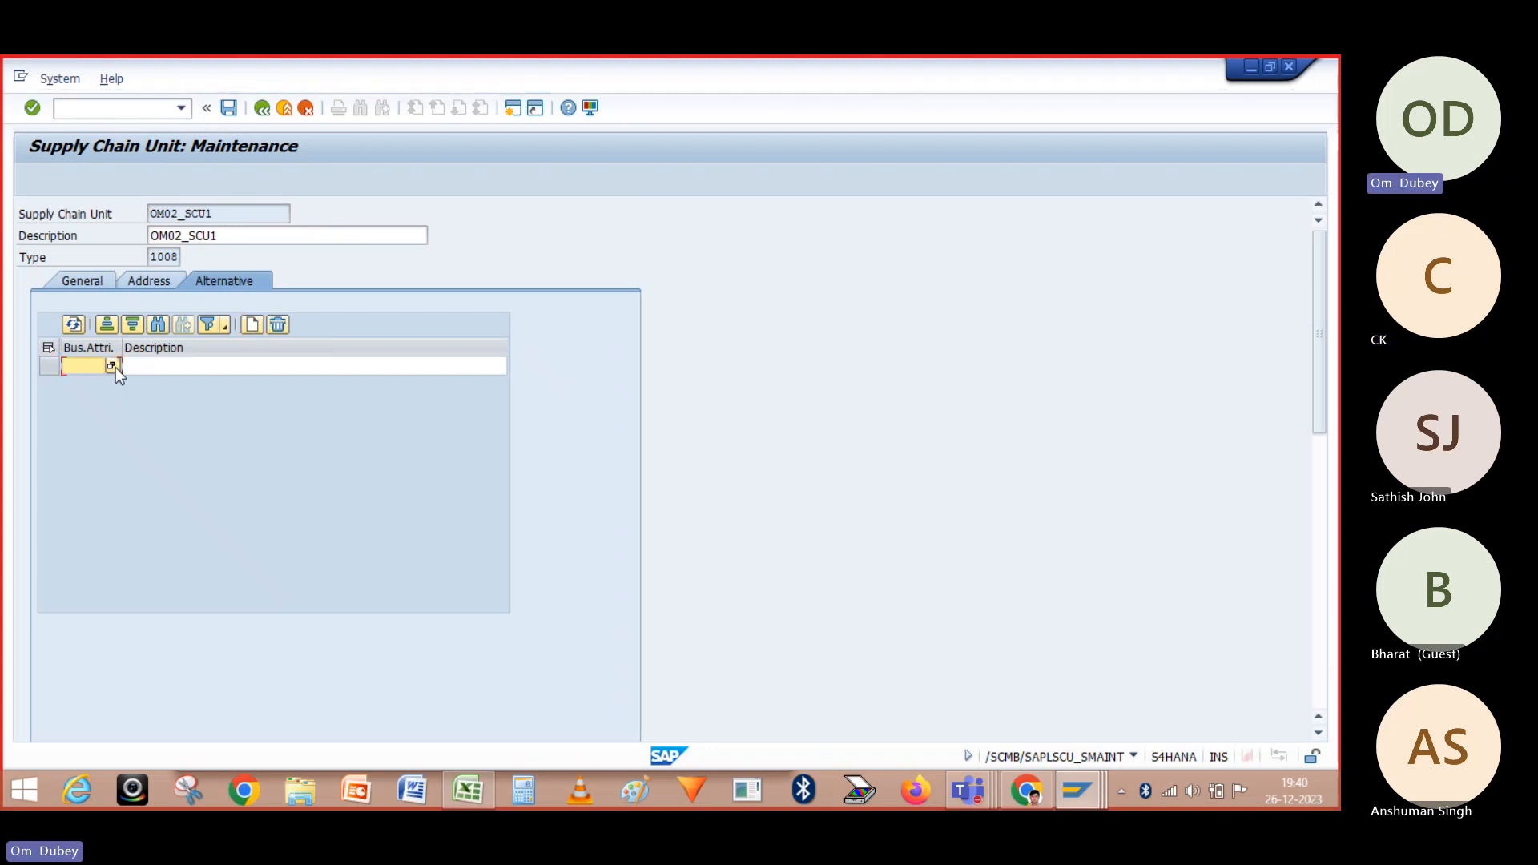
pyautogui.click(116, 367)
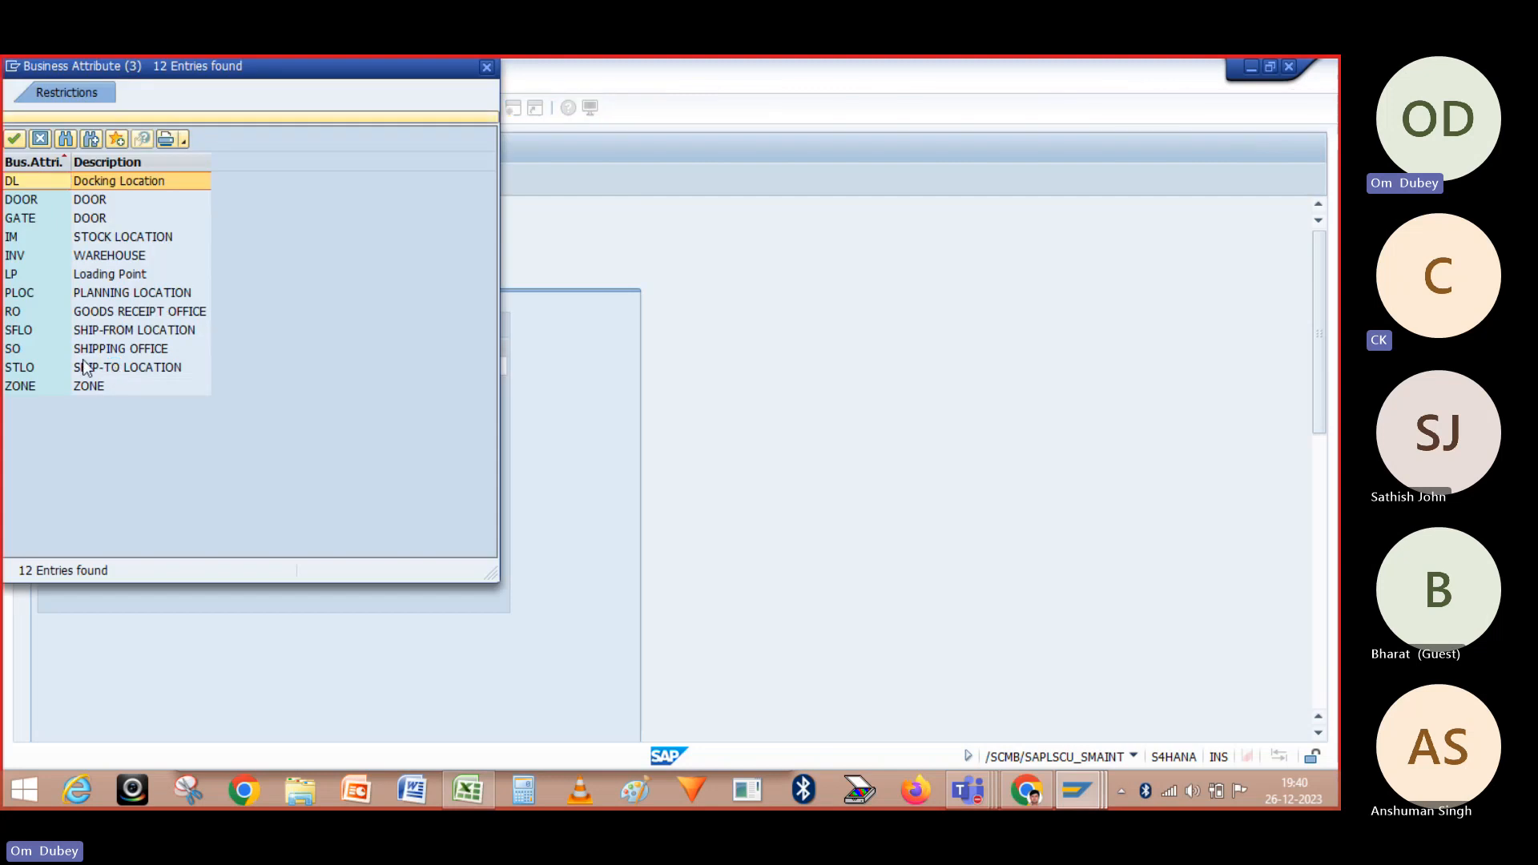
pyautogui.click(45, 255)
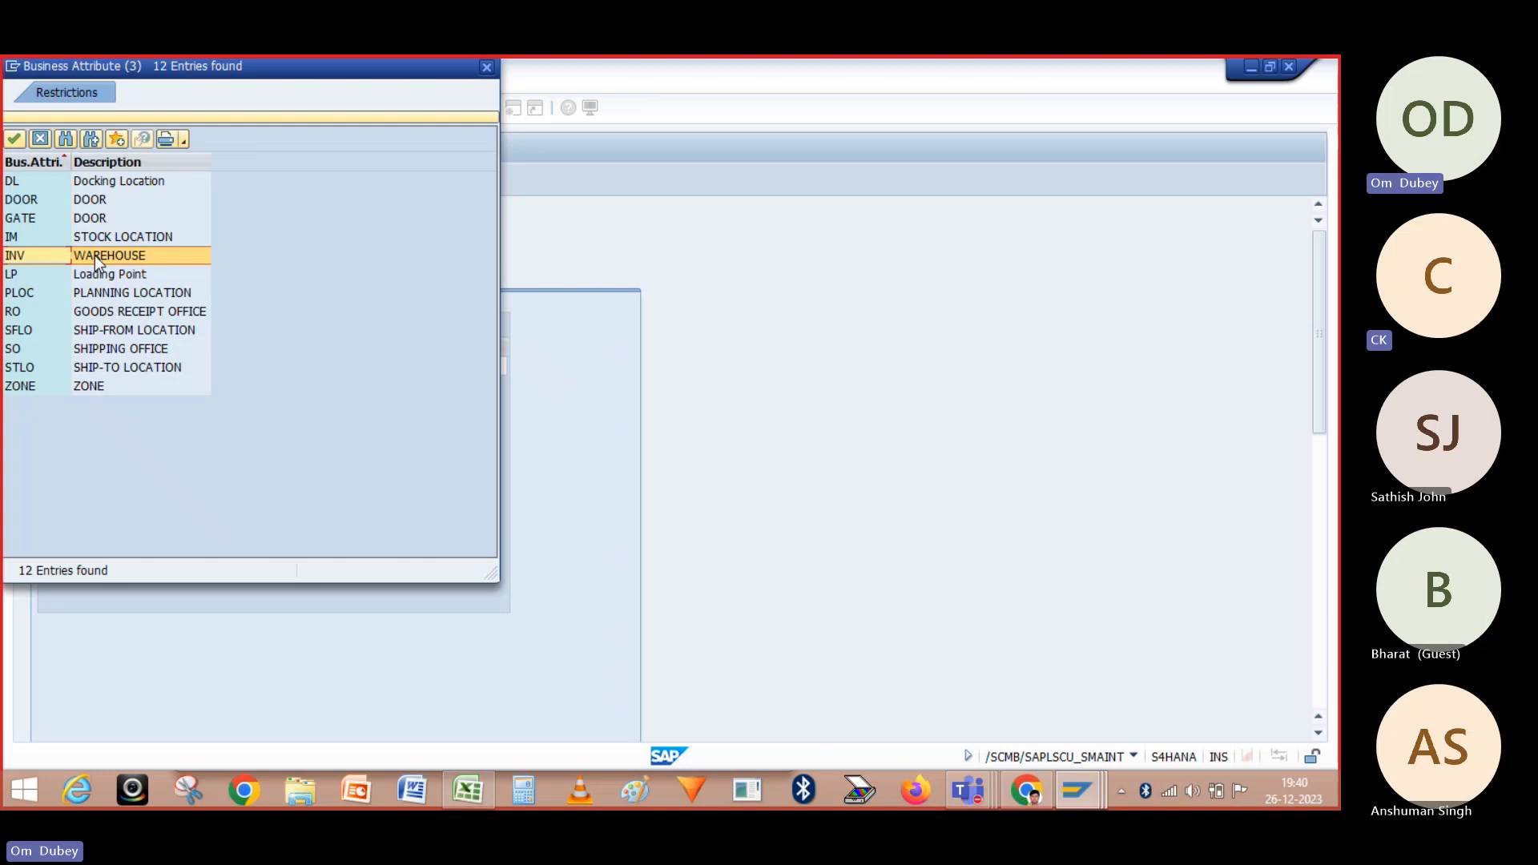
pyautogui.doubleClick(38, 254)
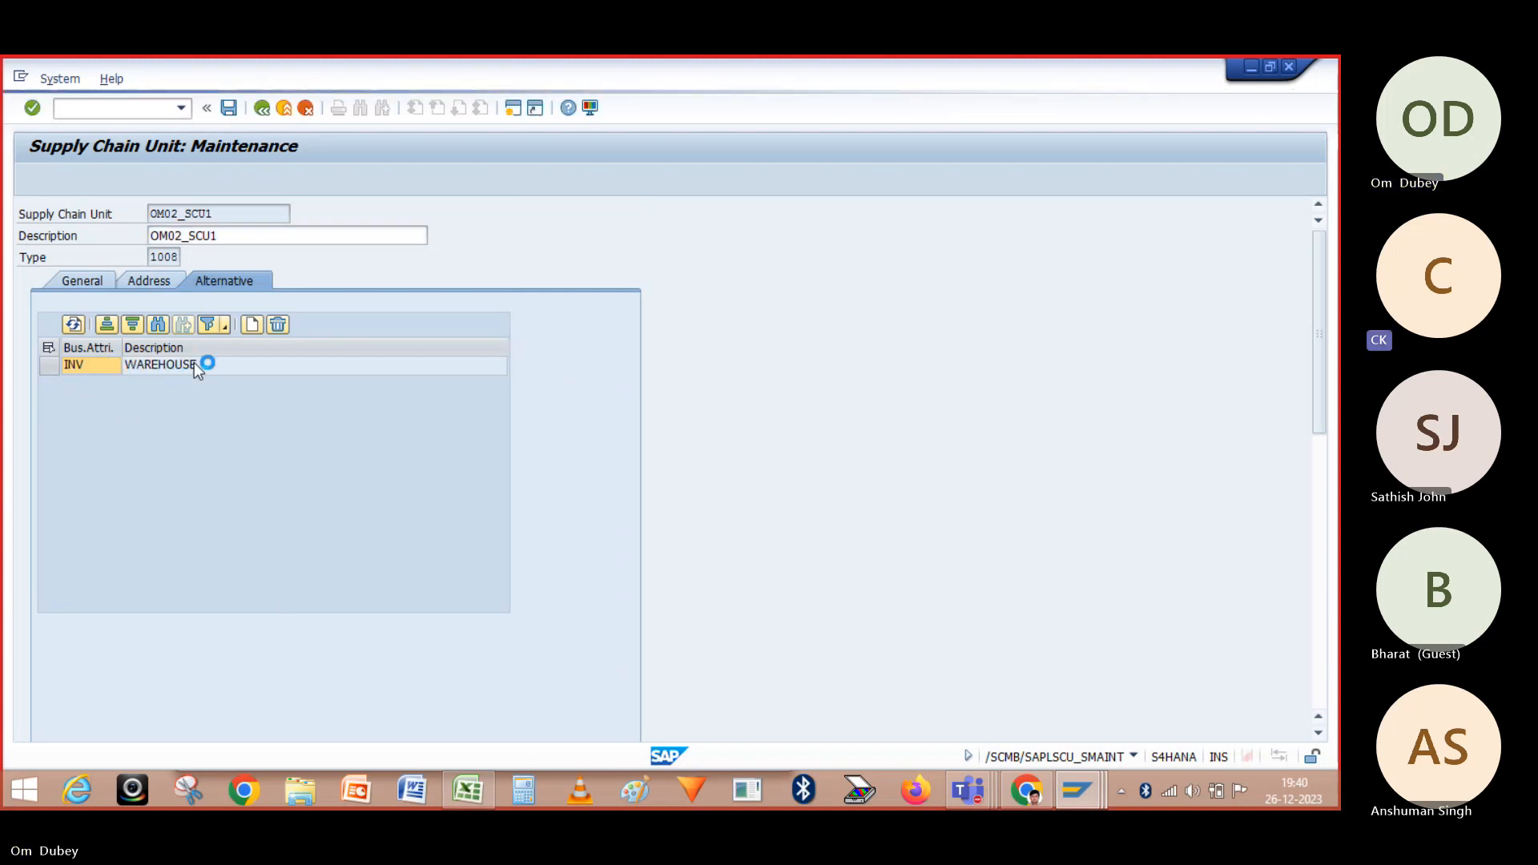
# Add business attribute SO, Shipping Office, as a second role of the supply chain unit
pyautogui.click(249, 327)
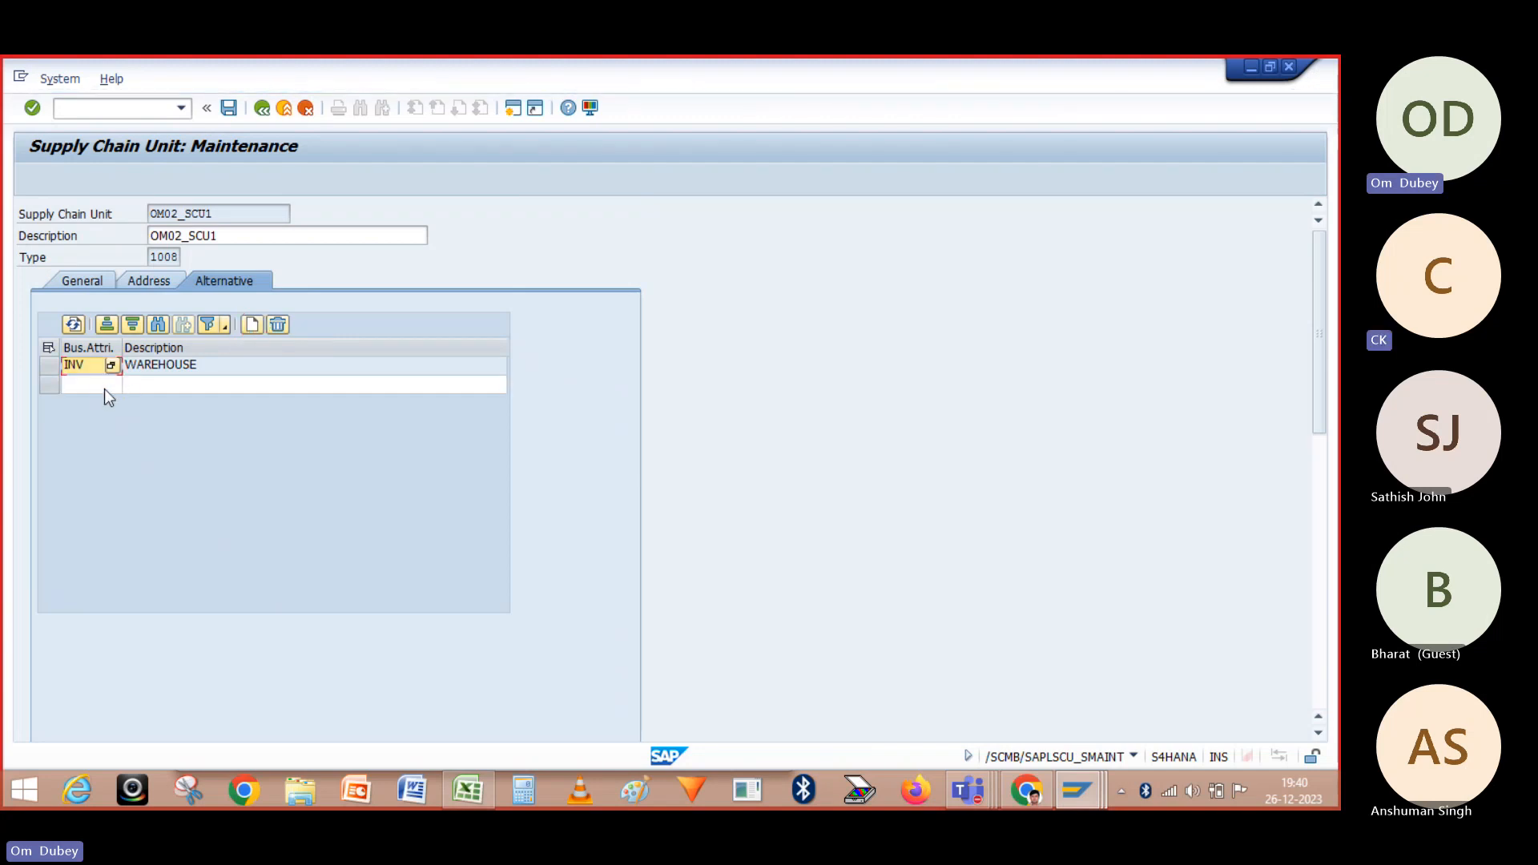
pyautogui.click(99, 384)
pyautogui.click(112, 385)
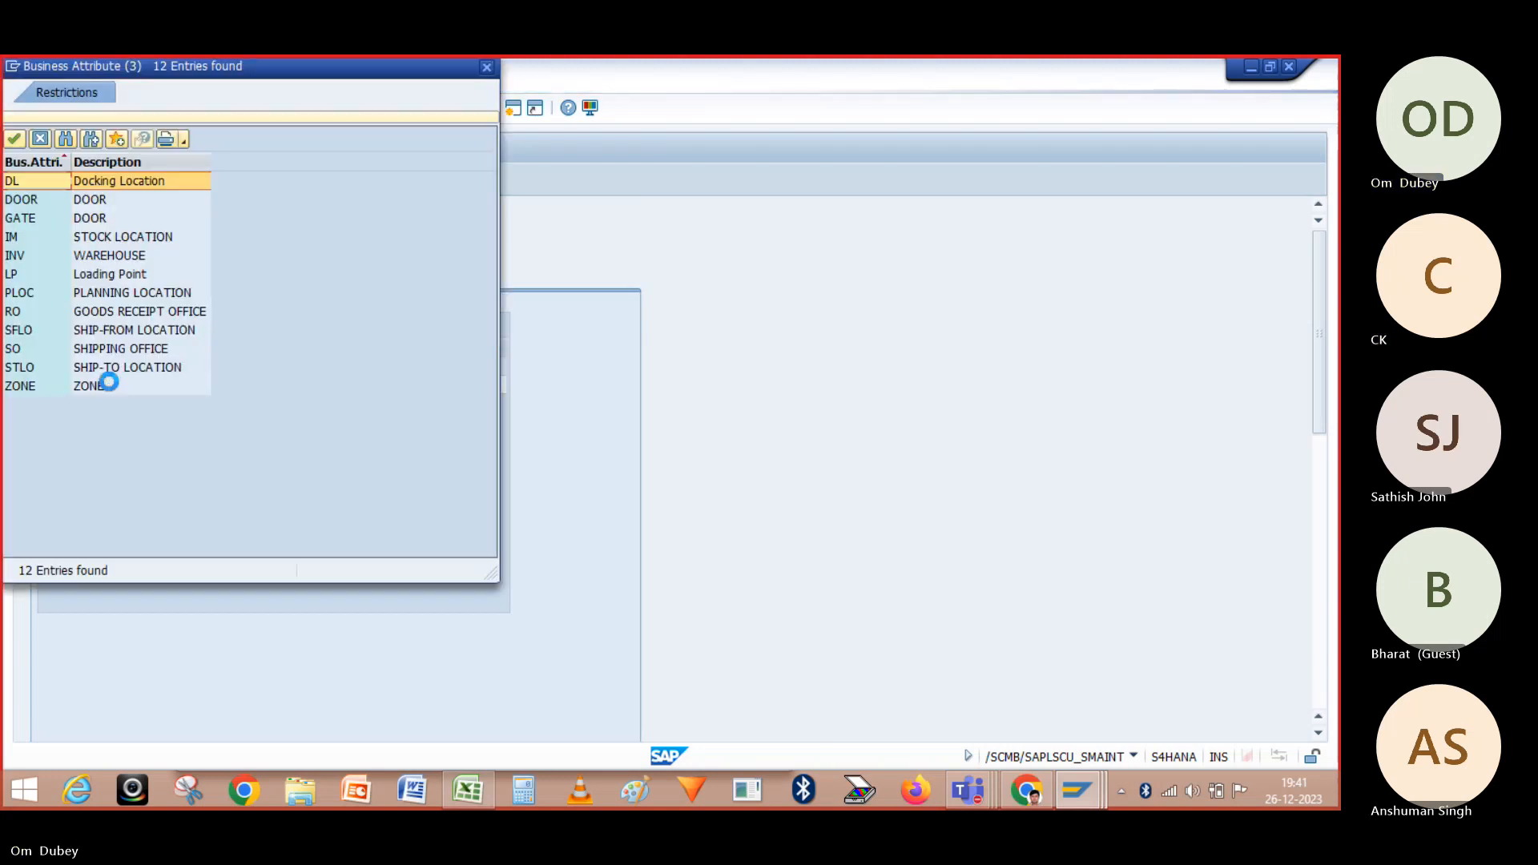
pyautogui.doubleClick(39, 348)
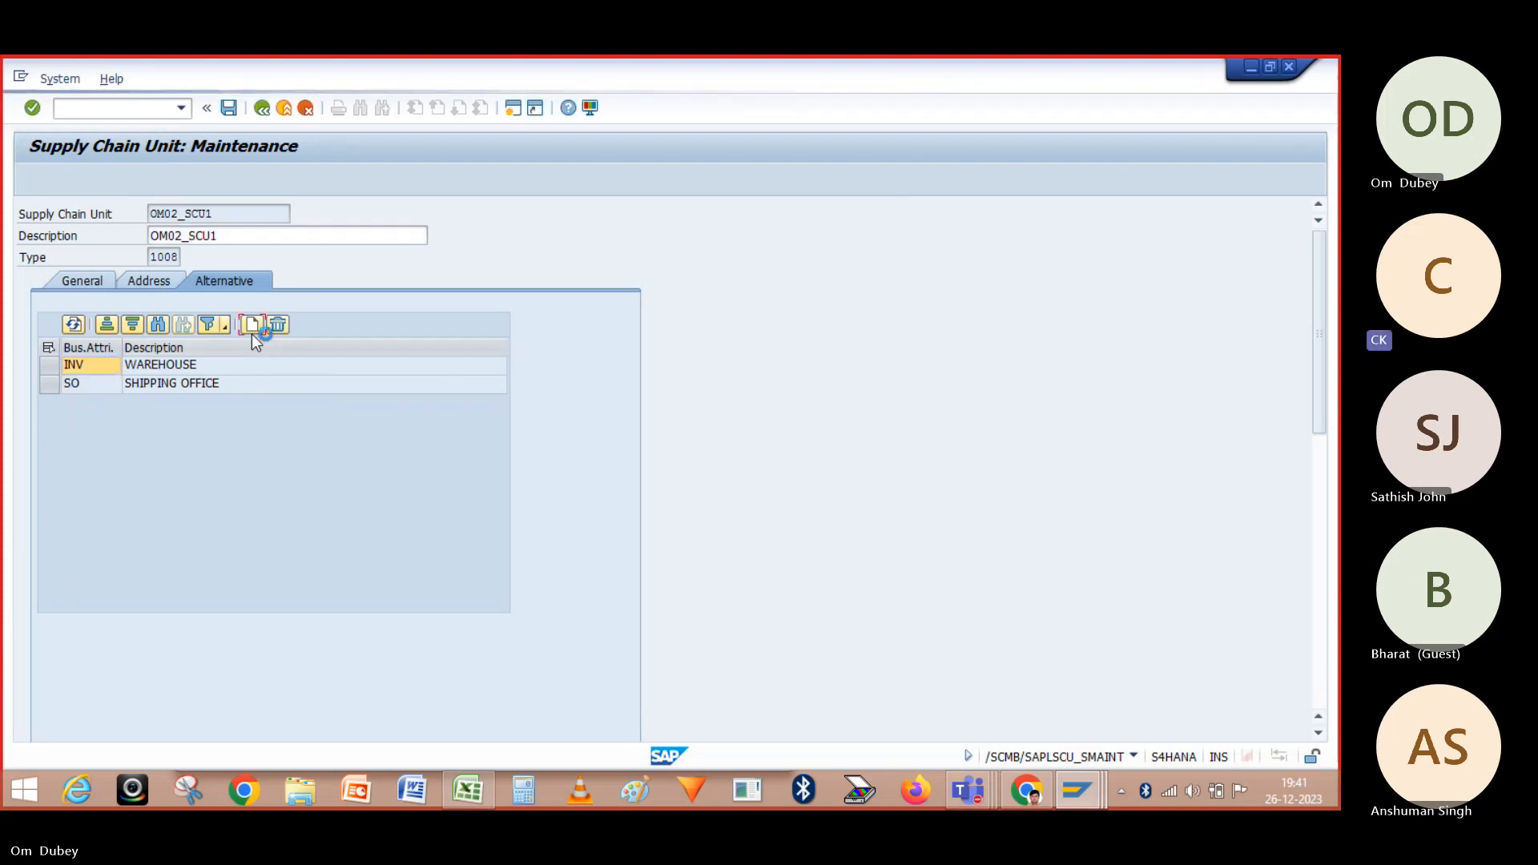
# Add business attribute RO, Goods Receipt Office, as the third role and save the supply chain unit
pyautogui.click(104, 406)
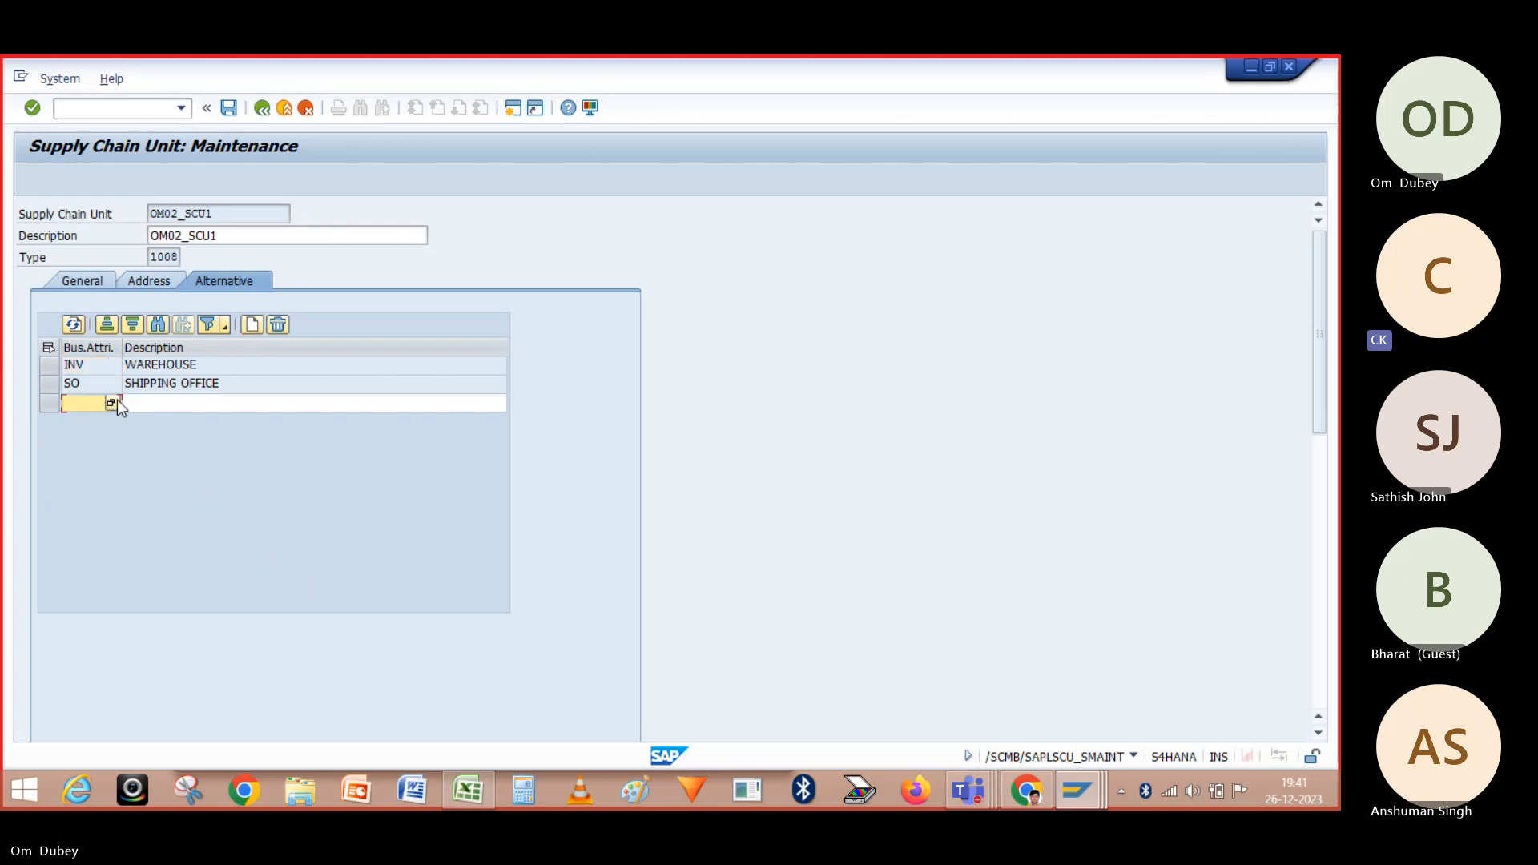
pyautogui.click(112, 402)
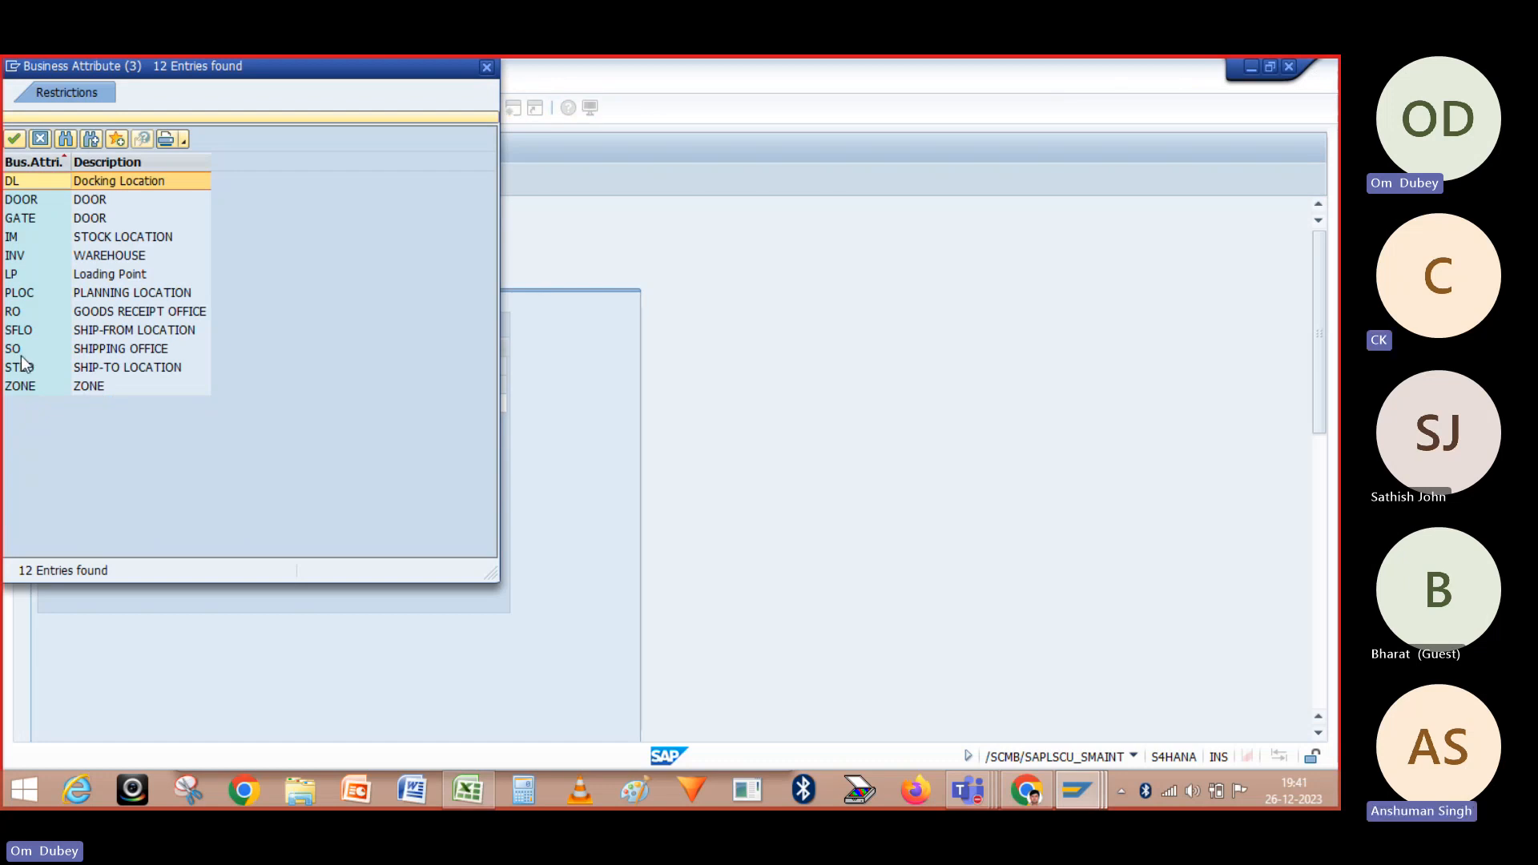
pyautogui.doubleClick(13, 311)
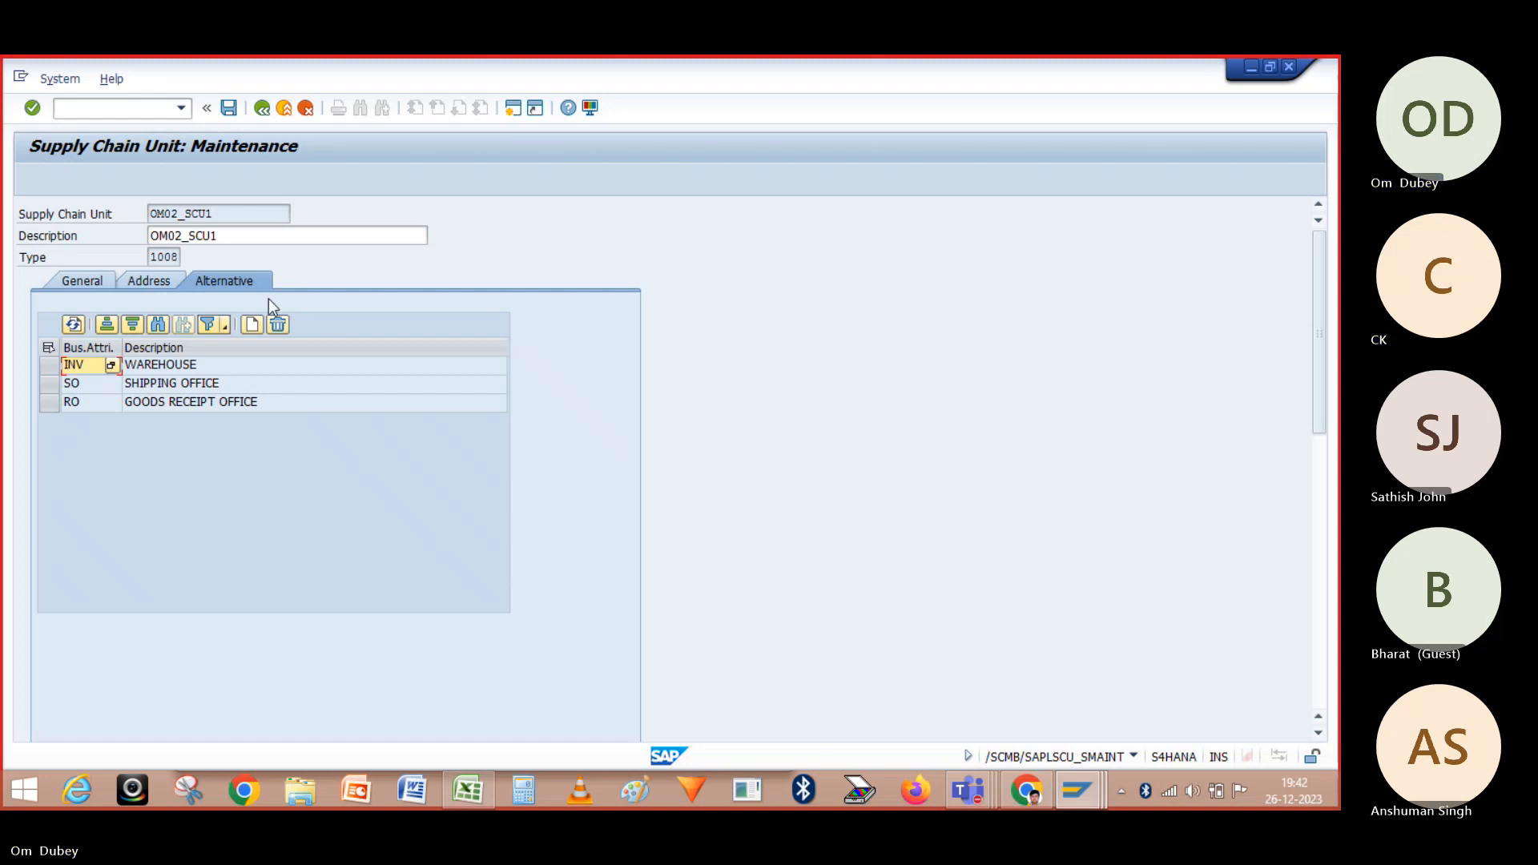
pyautogui.click(226, 114)
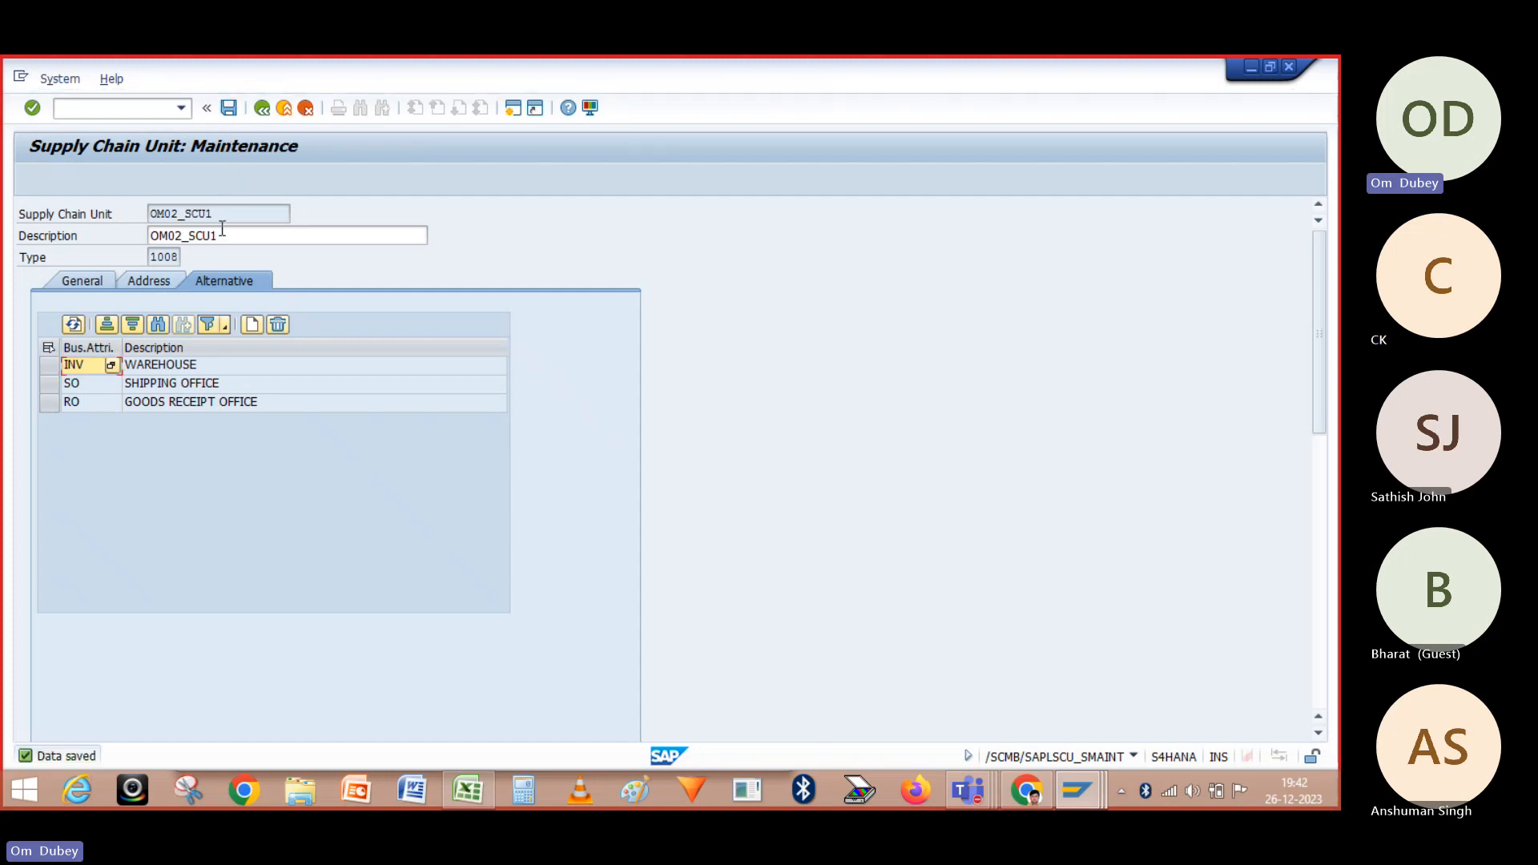
# Copy the supply chain unit's name and enter OM02_SCU1 as the supply chain unit in warehouse OM02's new assignment entry
pyautogui.moveTo(214, 213); pyautogui.dragTo(133, 208)
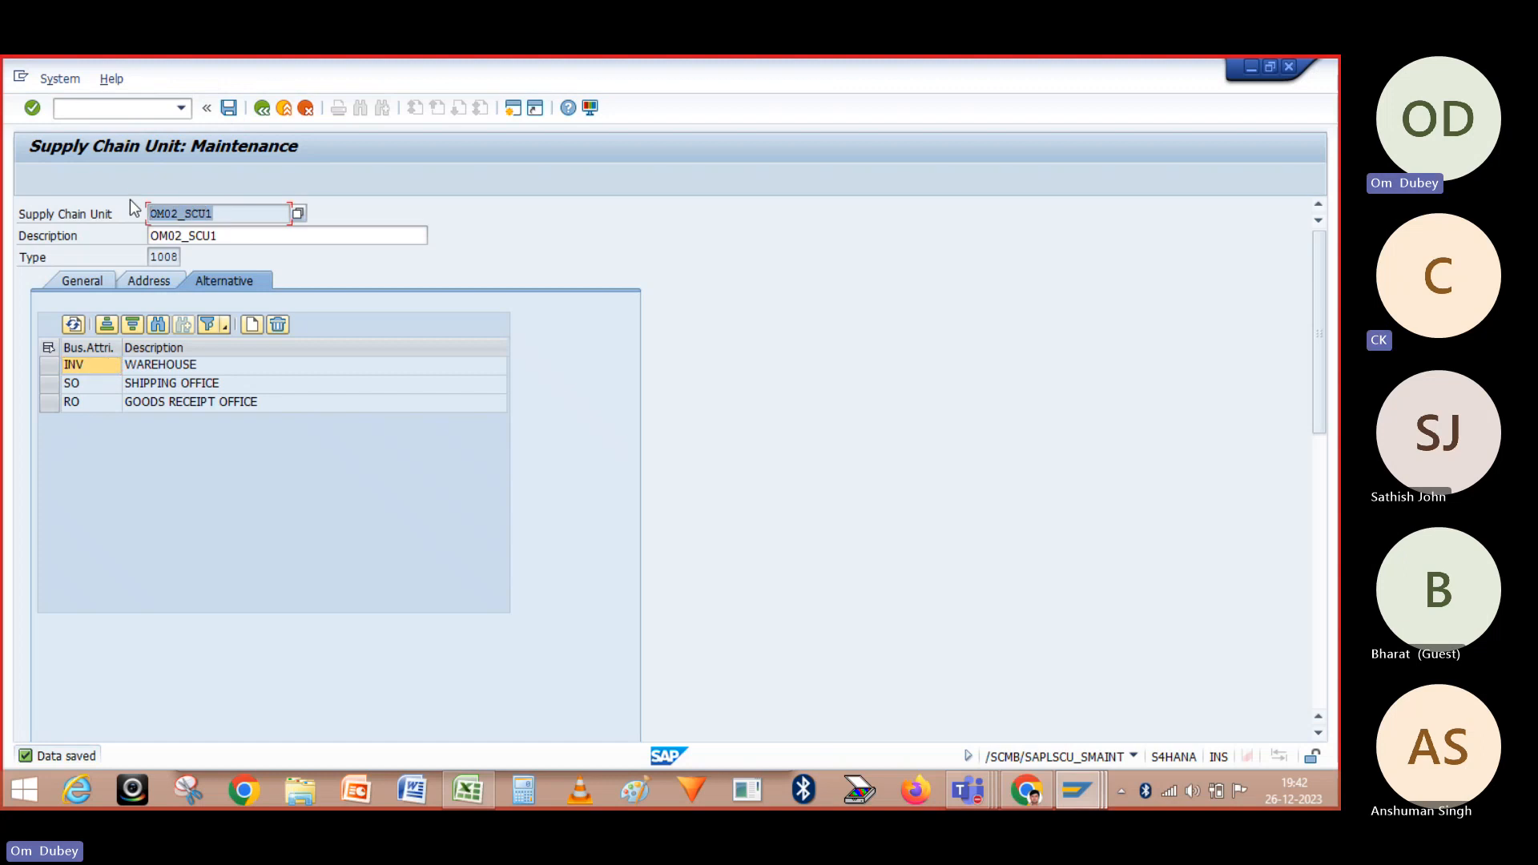
pyautogui.hotkey('ctrl', 'c')
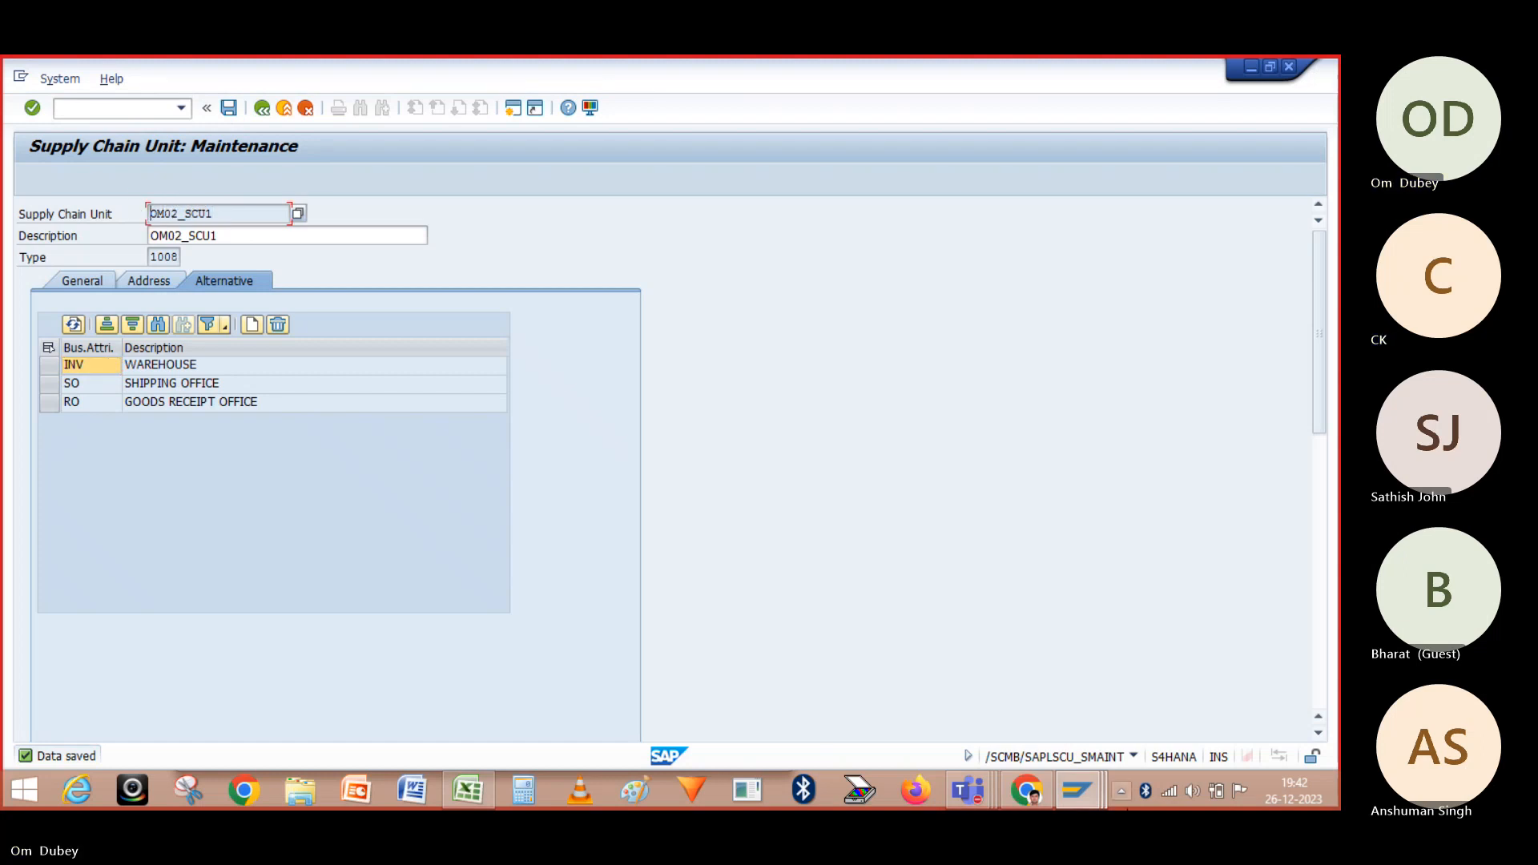
pyautogui.moveTo(1086, 791)
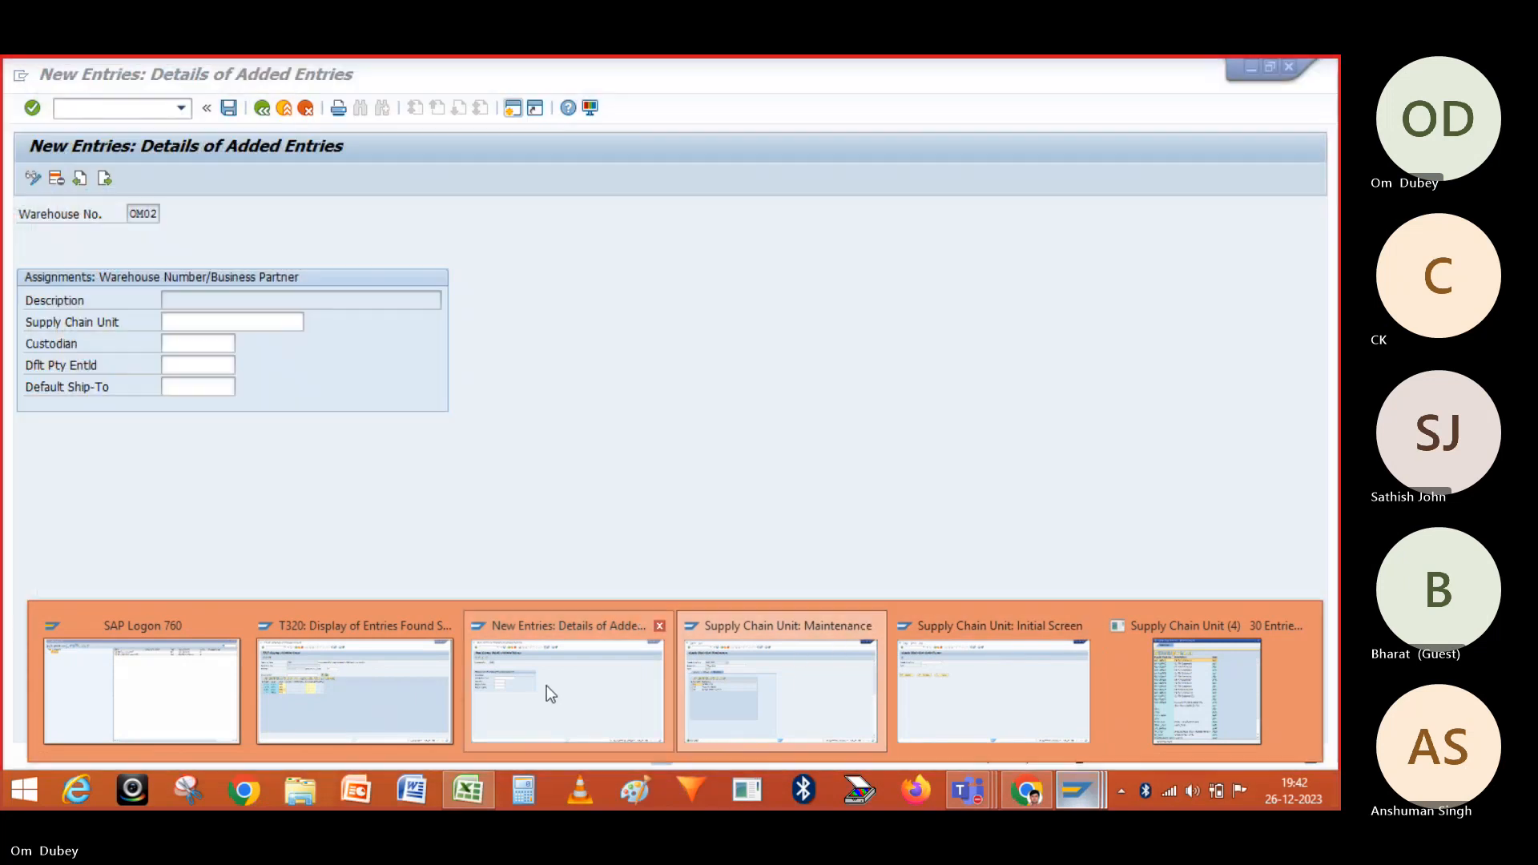
pyautogui.click(546, 689)
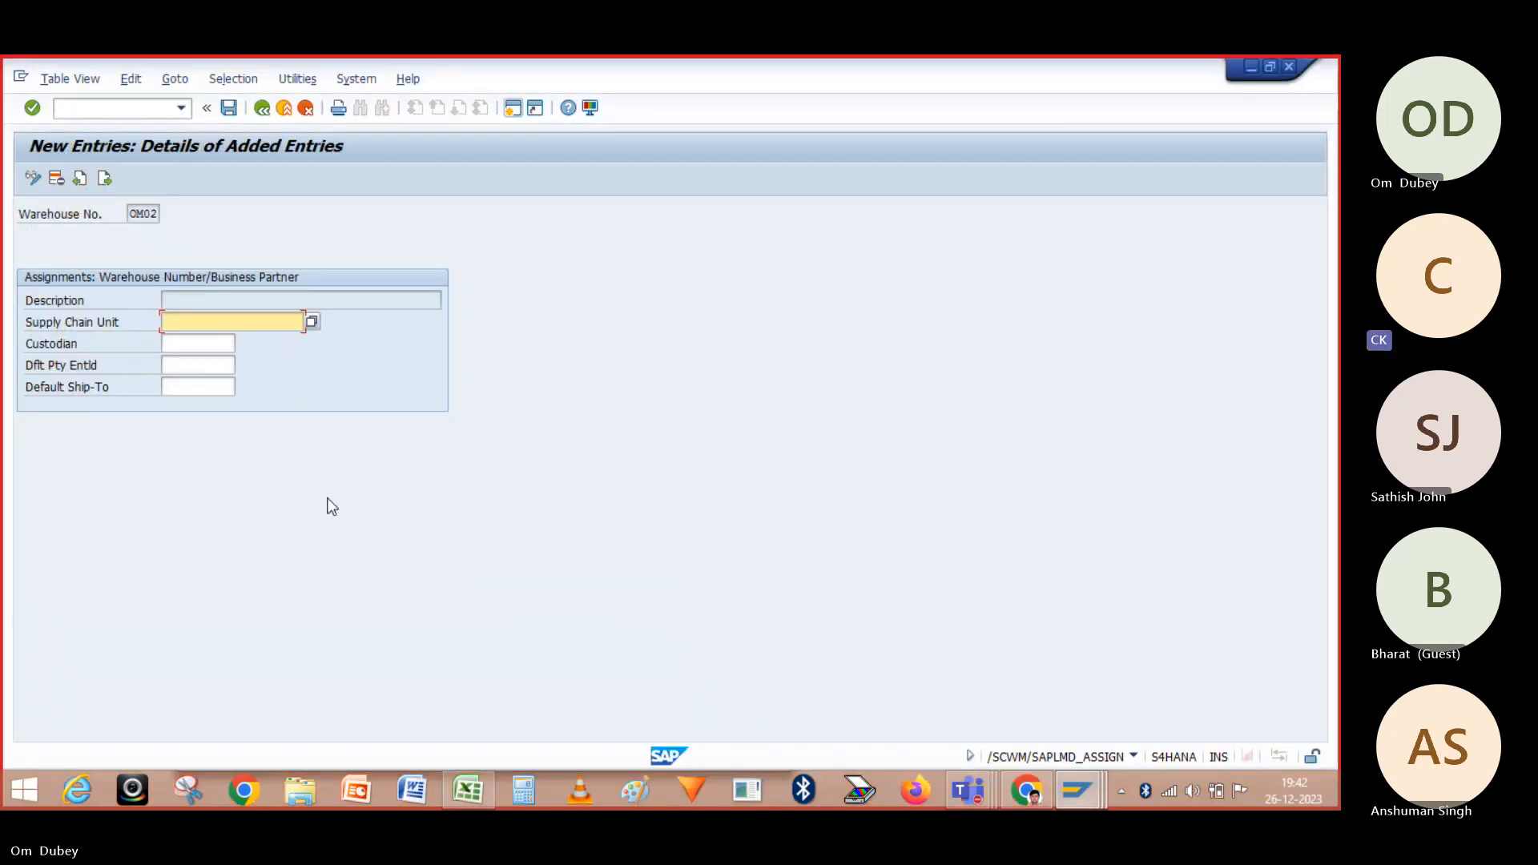
pyautogui.hotkey('ctrl', 'v')
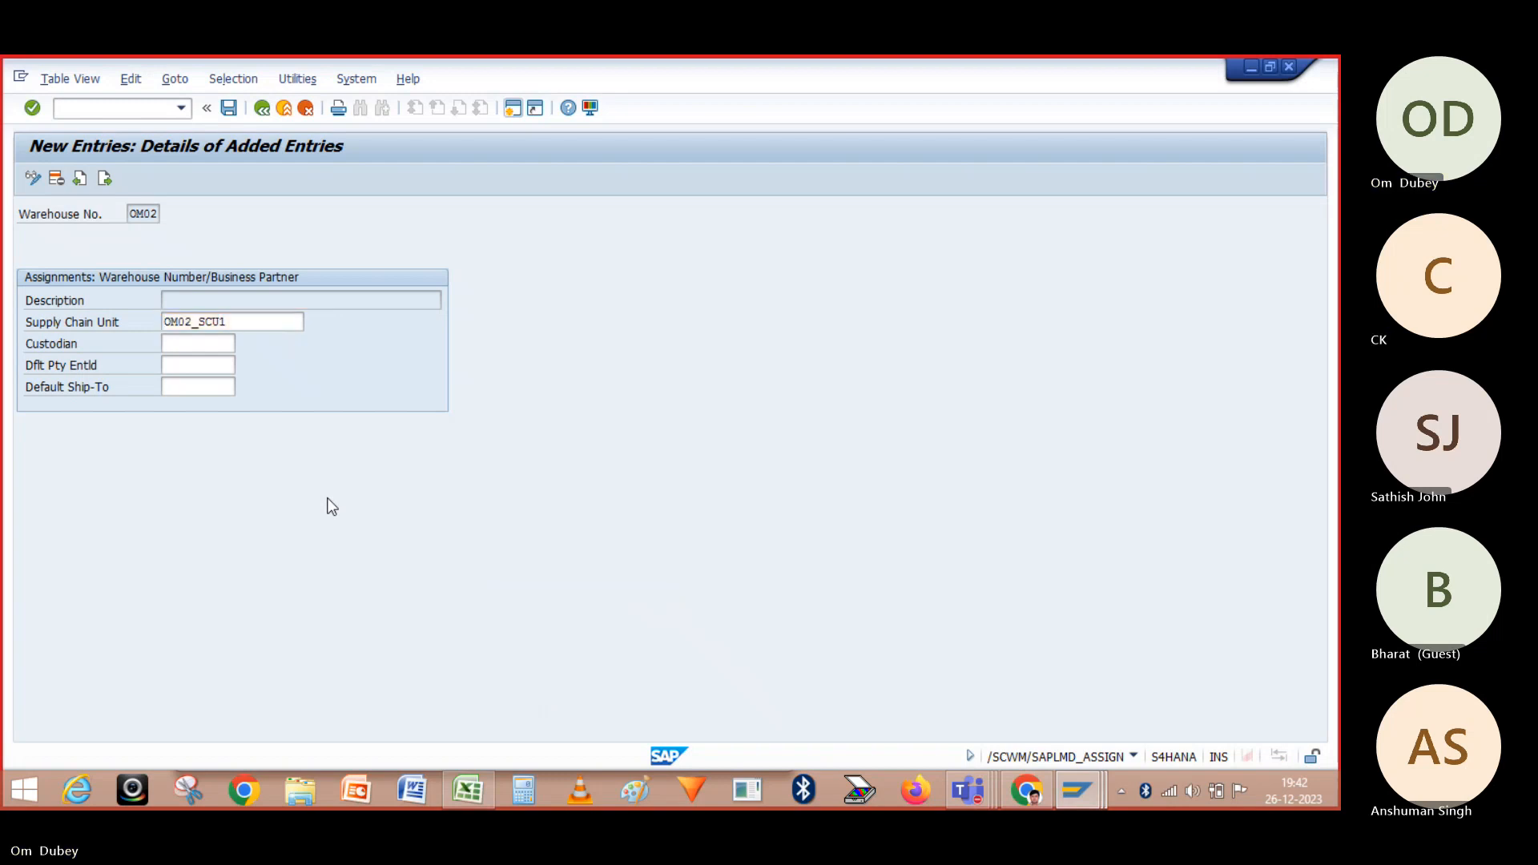
pyautogui.press('Return')
# Set both the custodian and the default party entitled of warehouse OM02 to BP1710
pyautogui.click(199, 343)
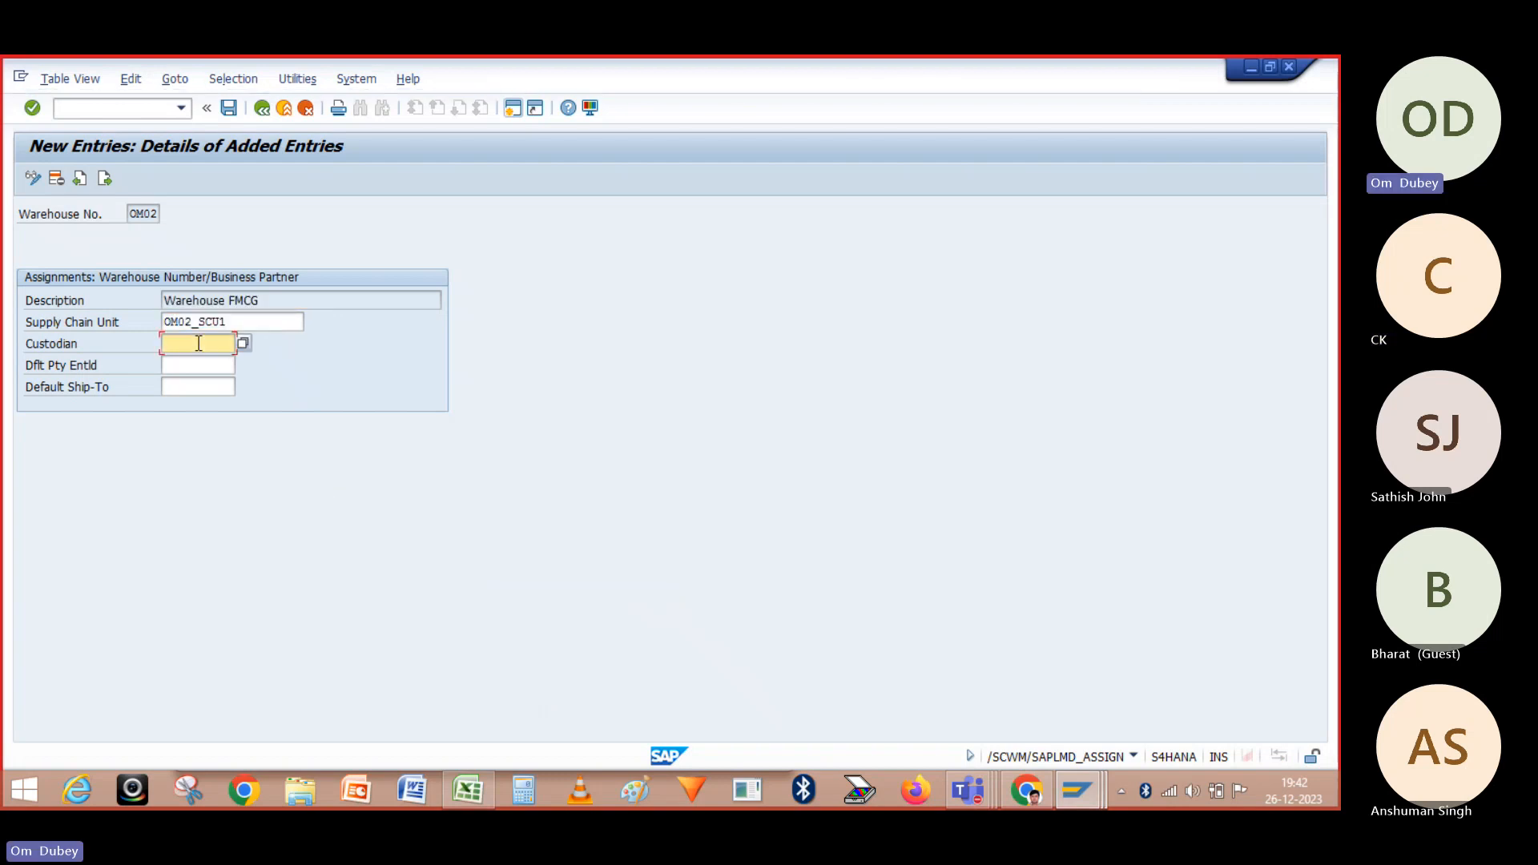
pyautogui.click(199, 343)
pyautogui.click(200, 362)
pyautogui.click(199, 362)
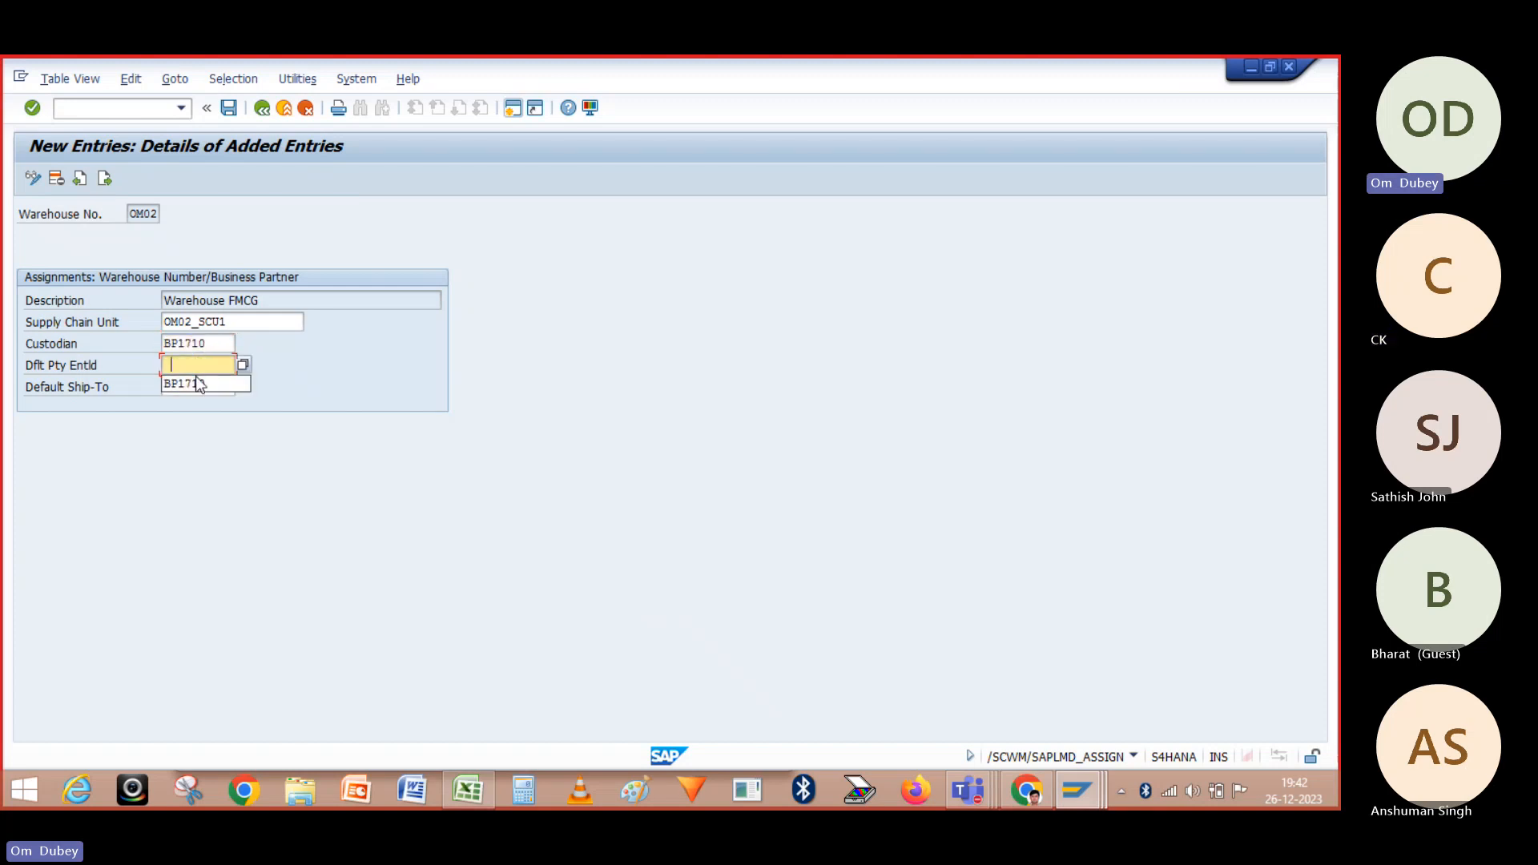
pyautogui.click(196, 383)
pyautogui.press('Return')
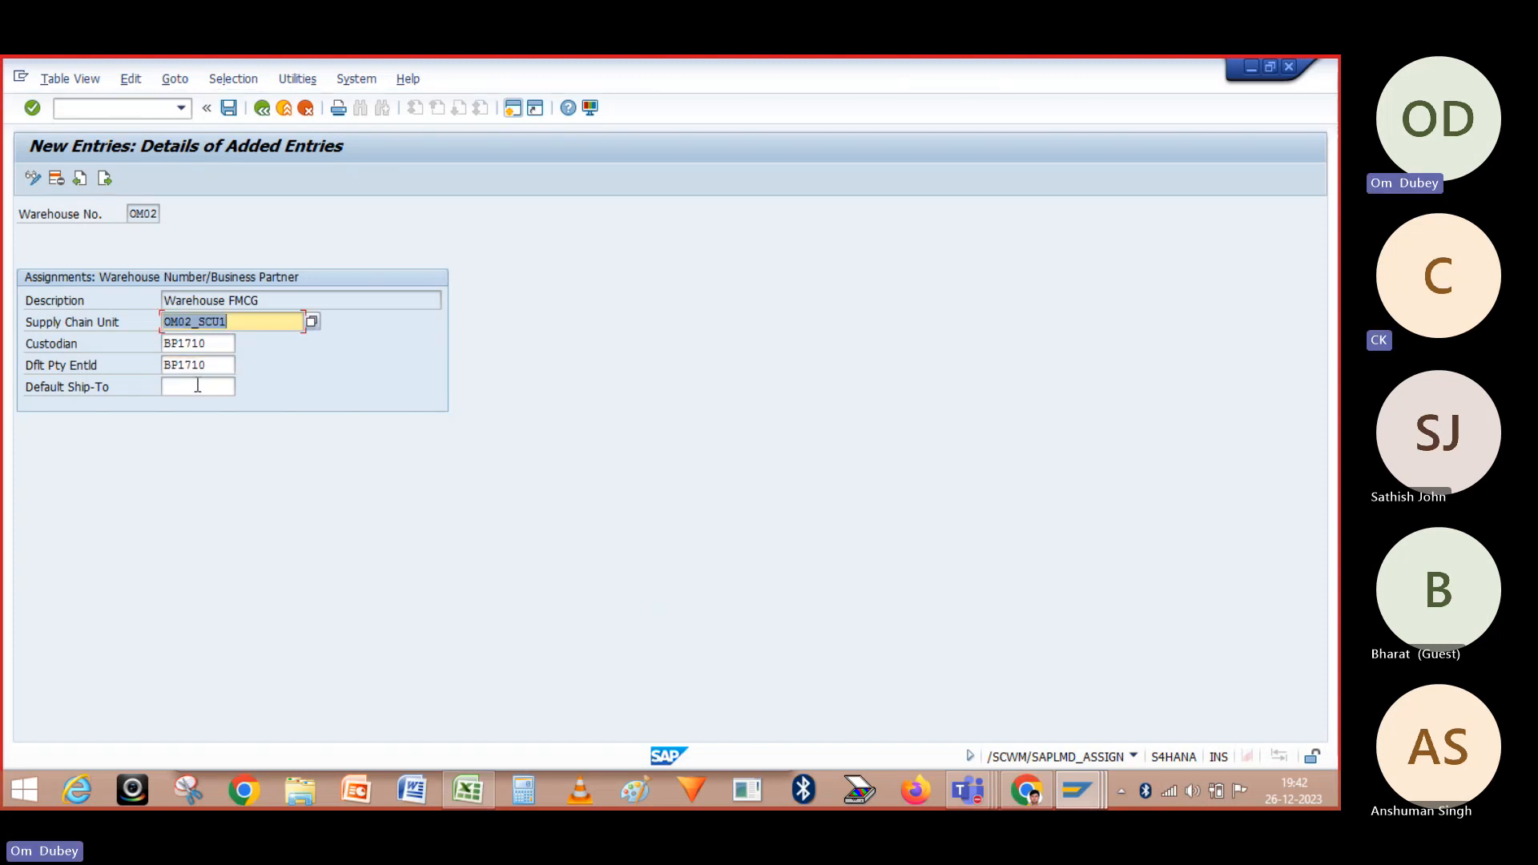
# Save the warehouse number and business partner assignment and return to the Display IMG structure
pyautogui.click(226, 113)
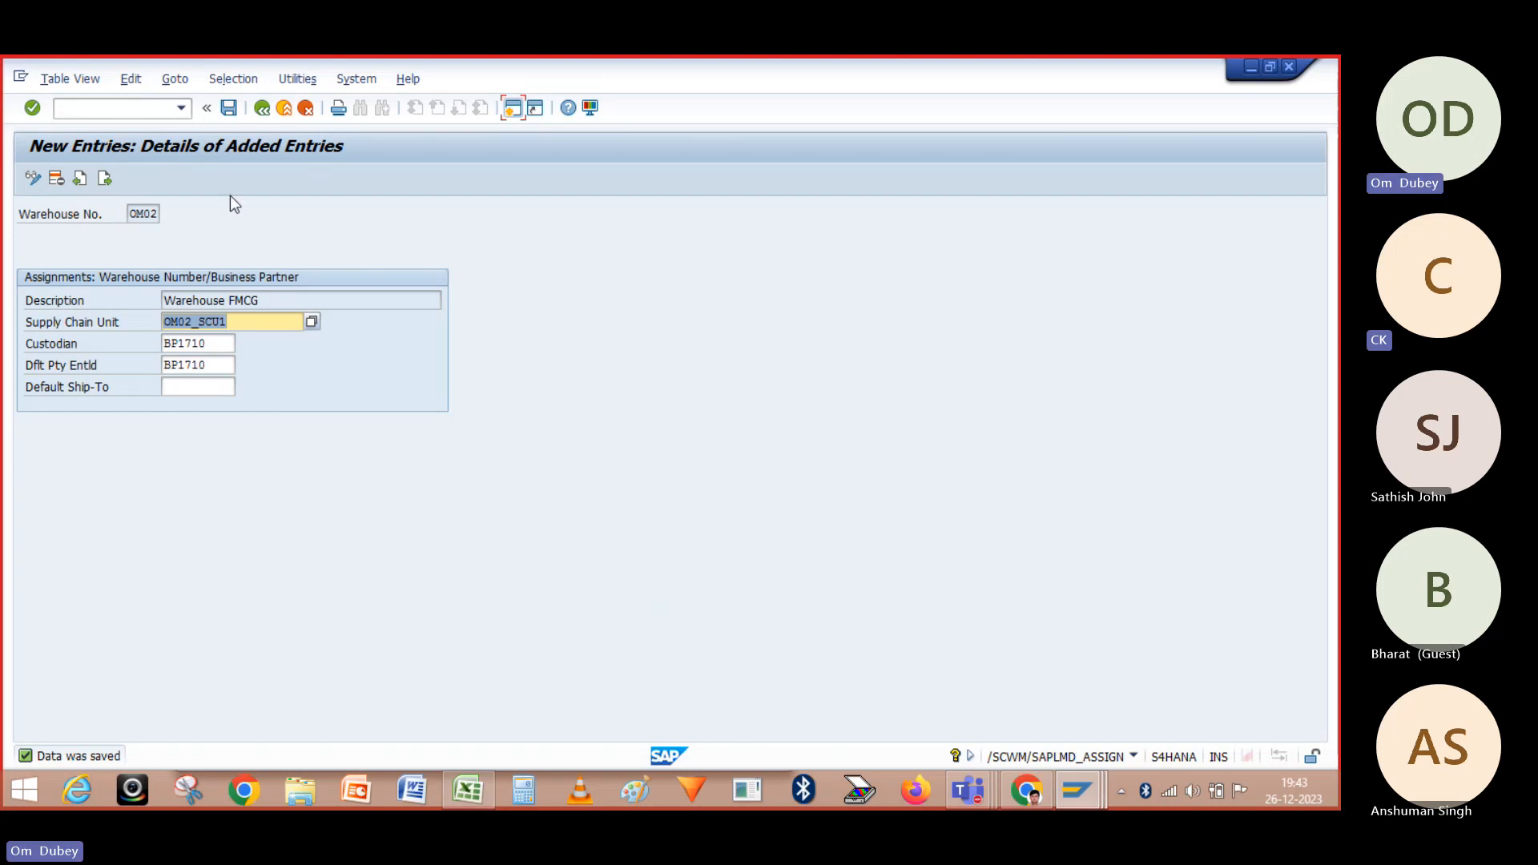
pyautogui.click(225, 112)
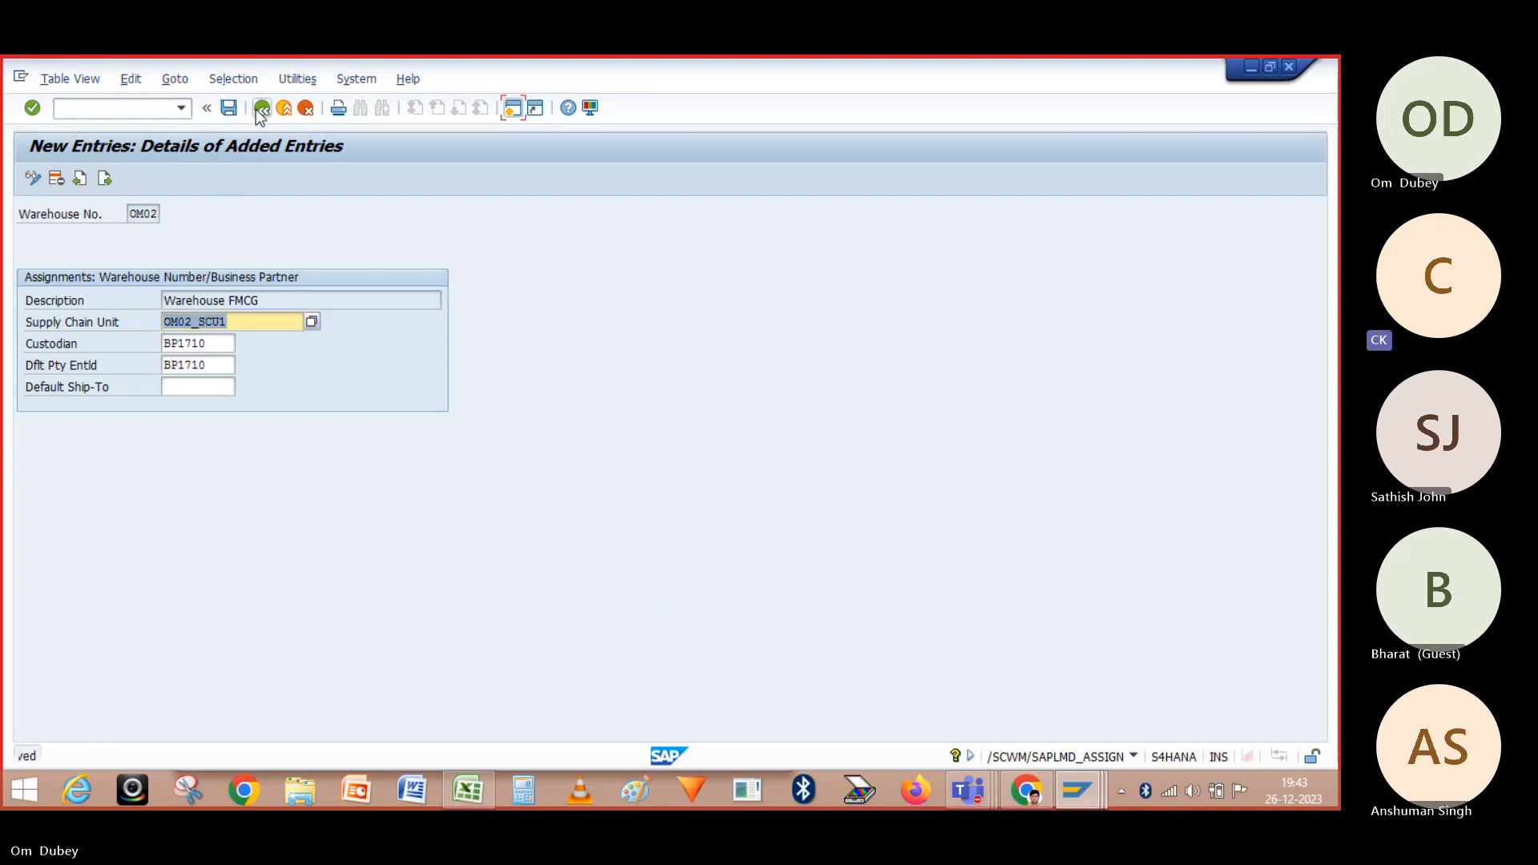
pyautogui.click(257, 110)
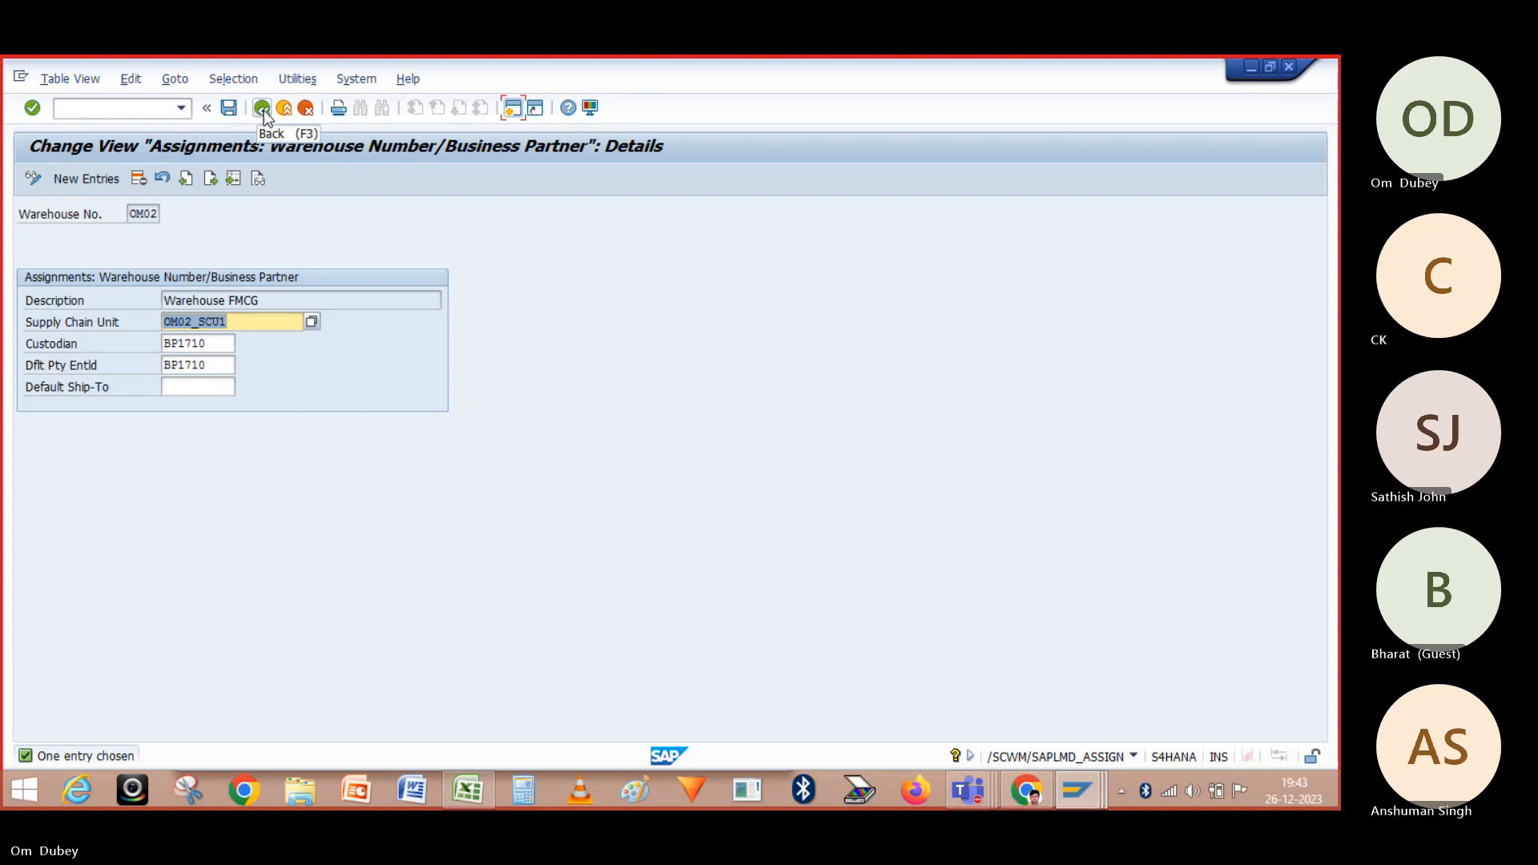
pyautogui.click(262, 109)
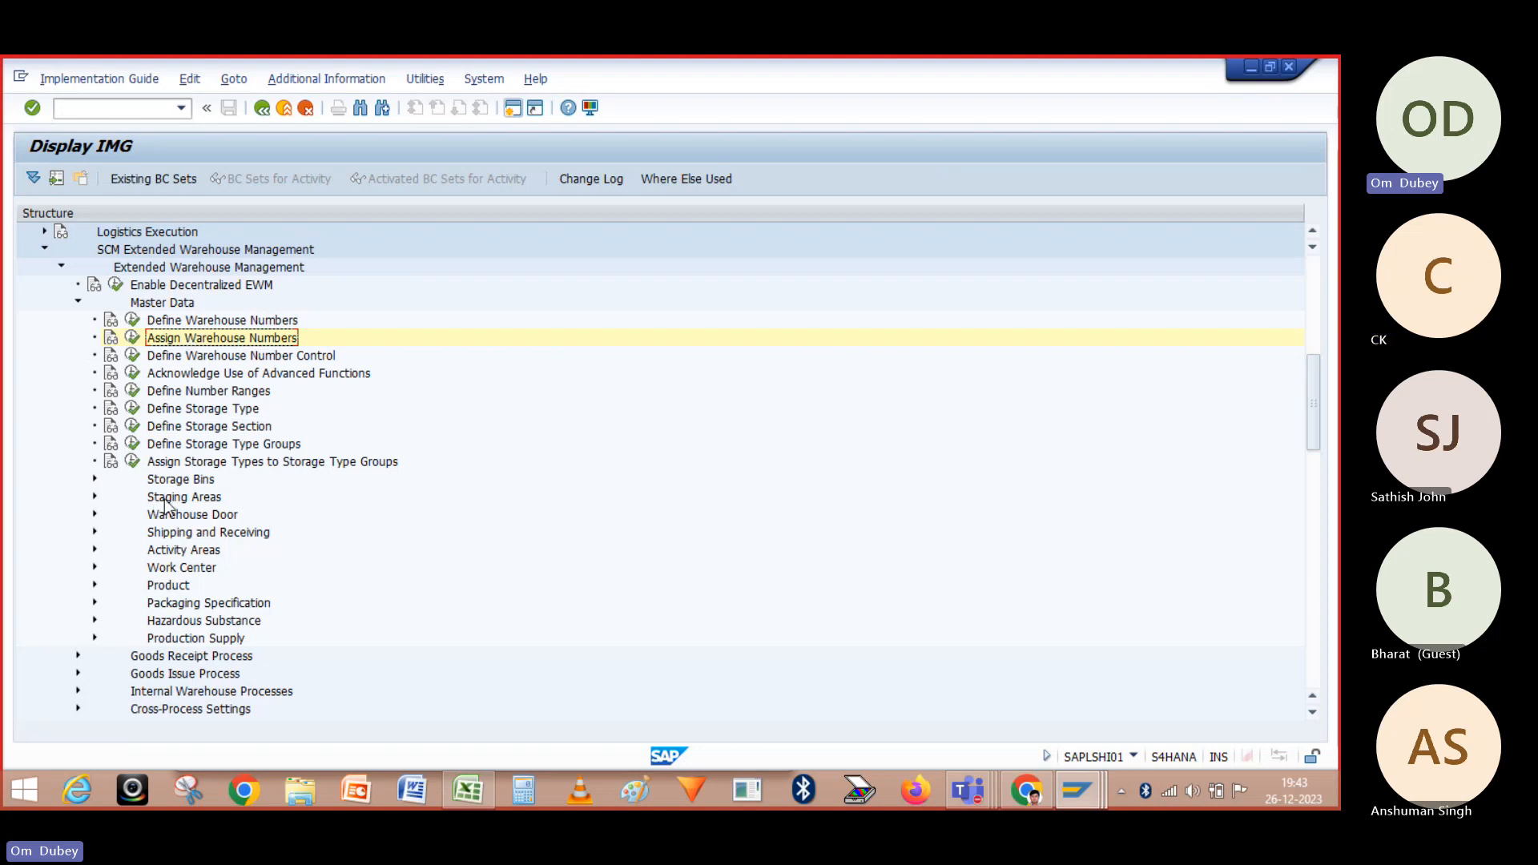
# Consult the Warehouse Config slide in the Chrome presentation for the integration paths, then switch back to SAP
pyautogui.moveTo(1318, 381); pyautogui.dragTo(1328, 584)
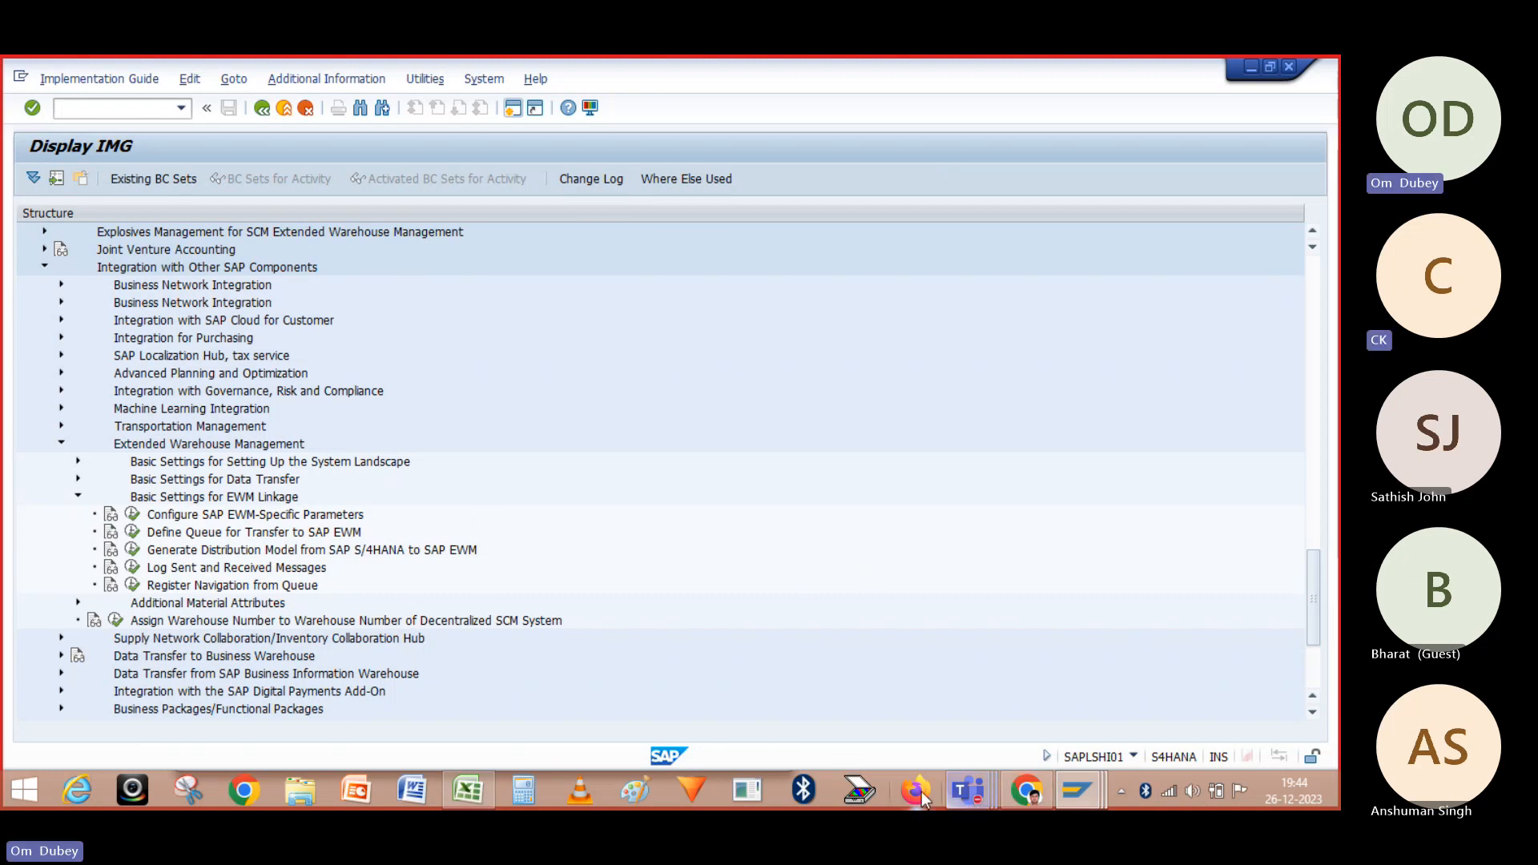
pyautogui.moveTo(1027, 791)
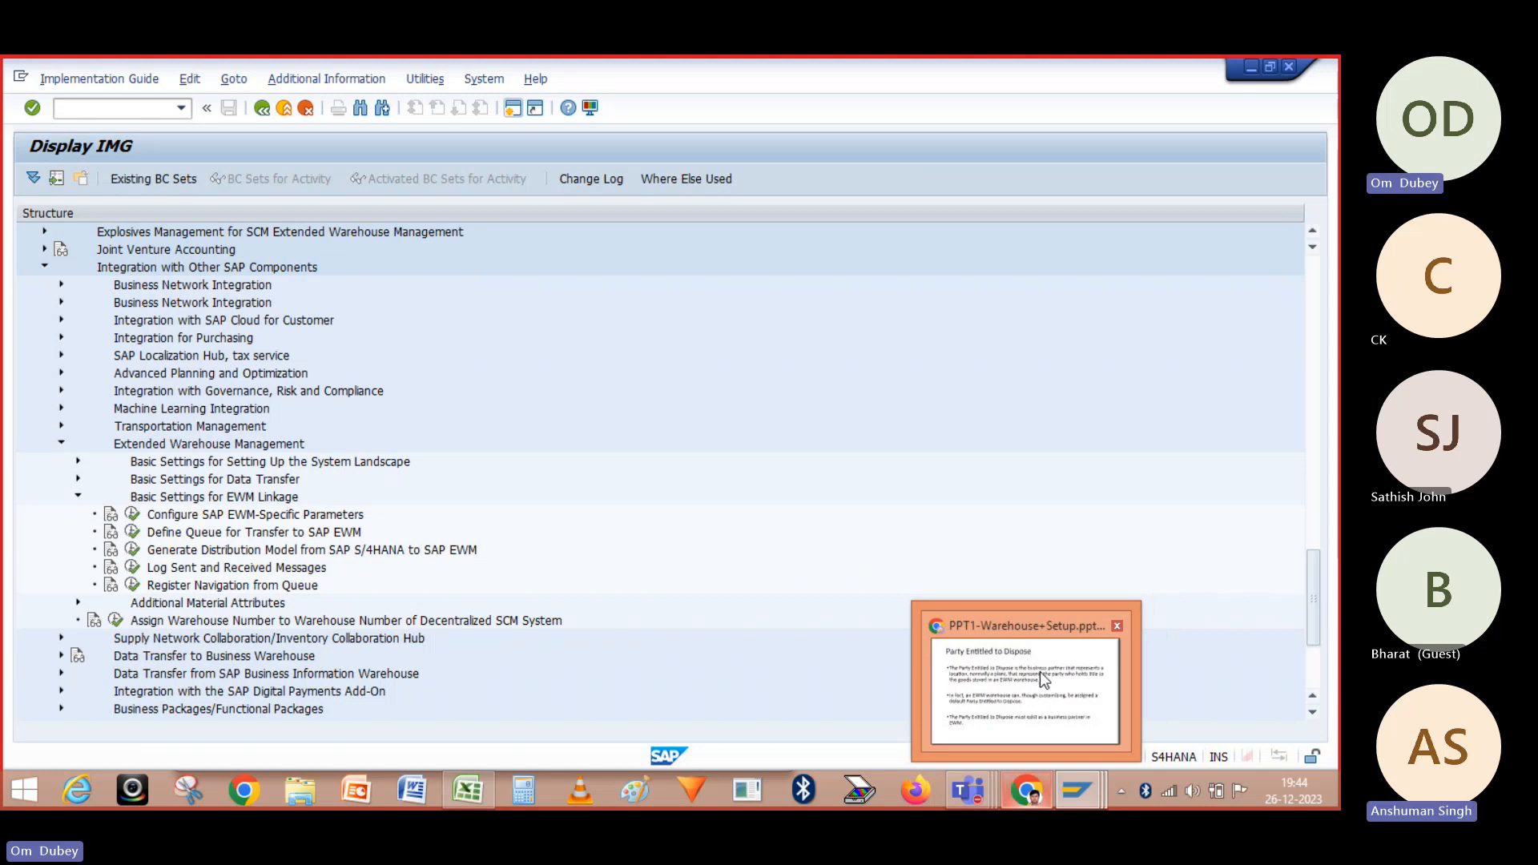
pyautogui.click(1040, 672)
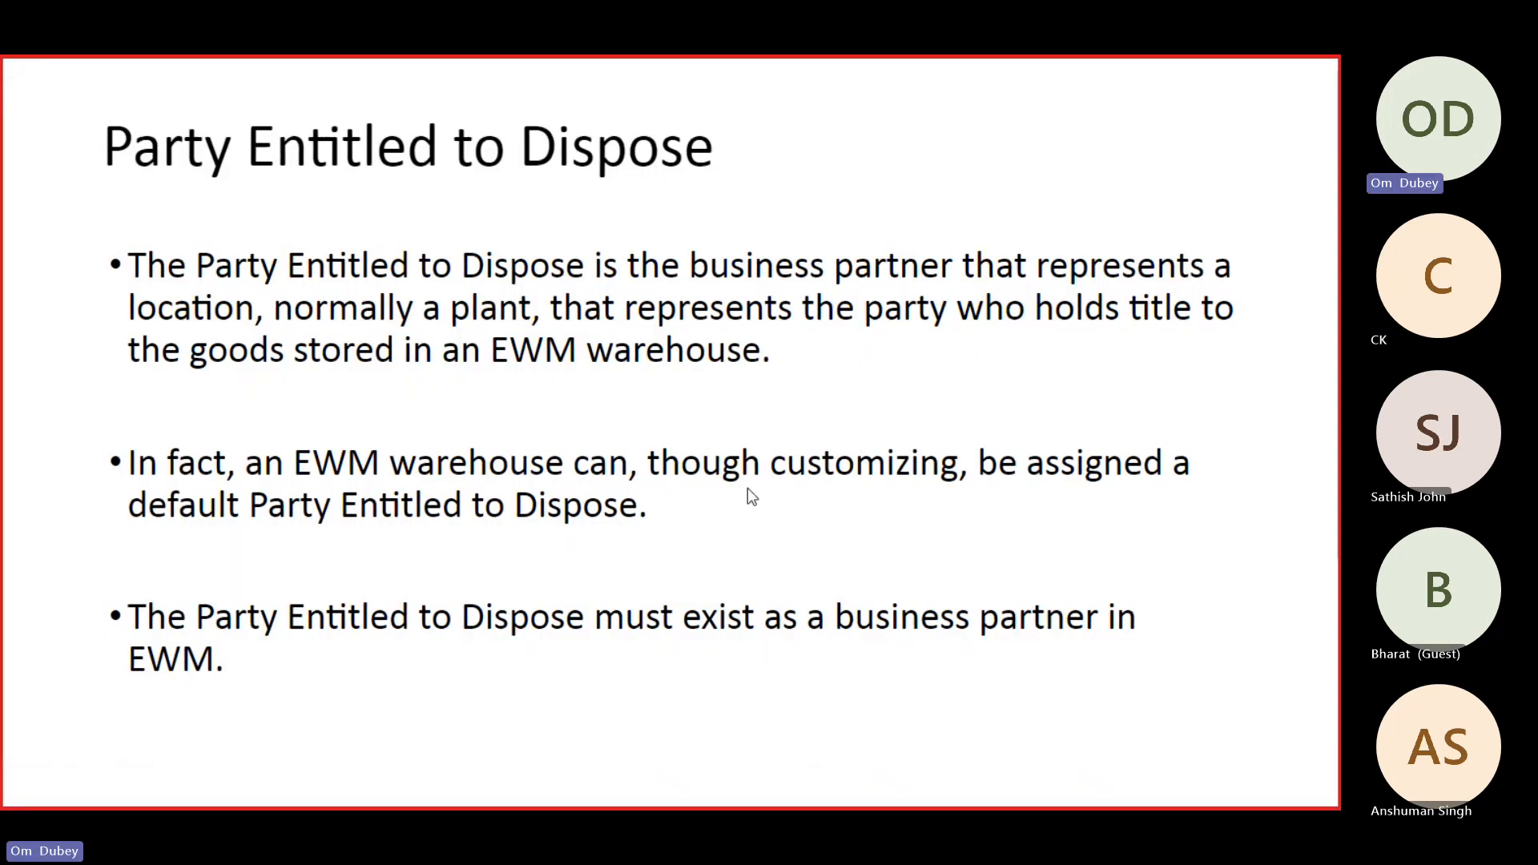
pyautogui.press('Right')
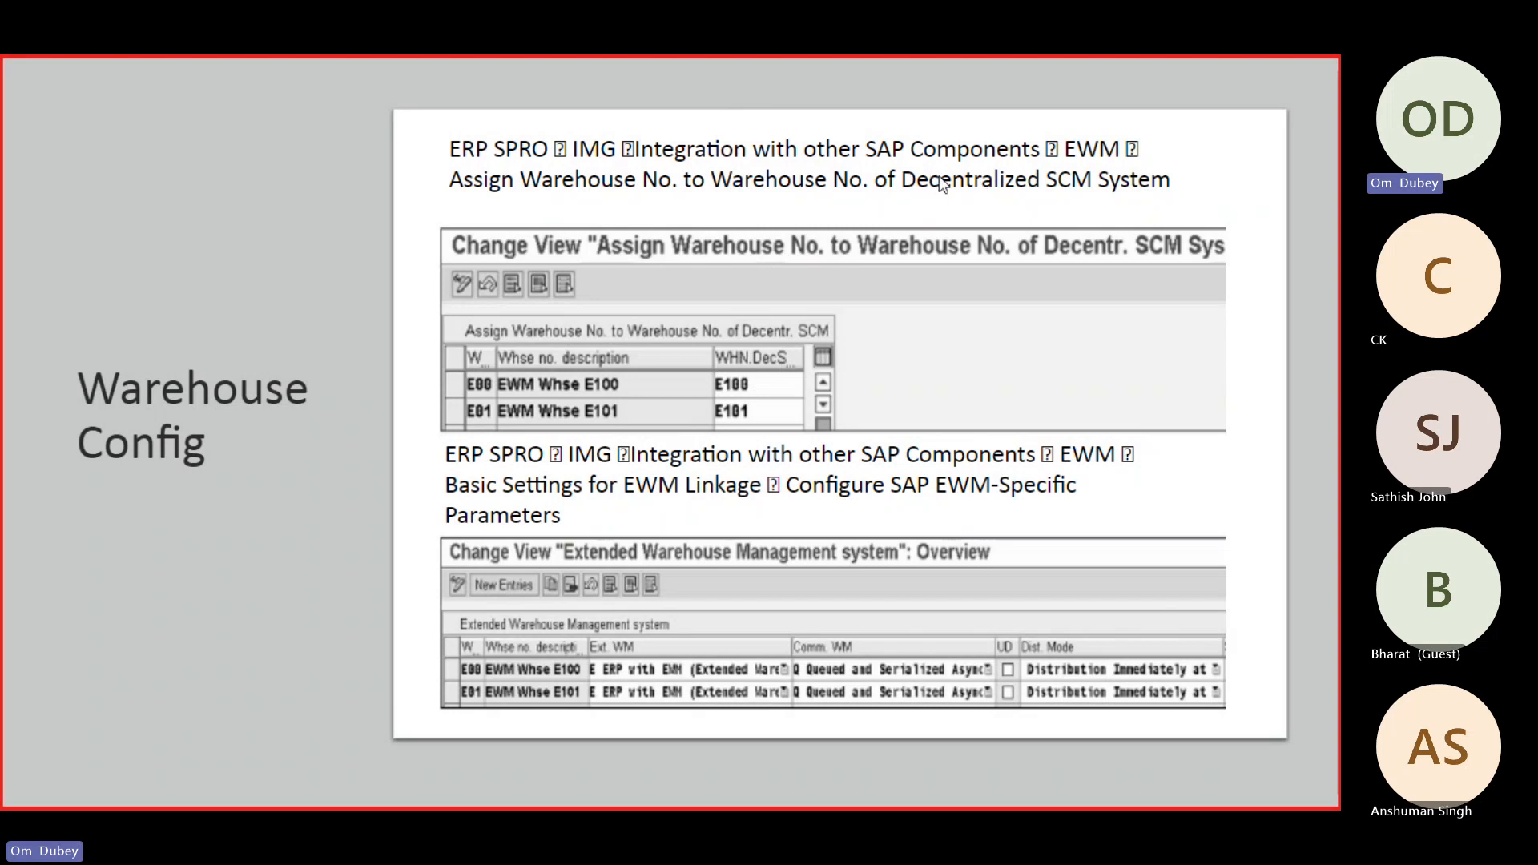
pyautogui.hotkey('alt', 'Tab')
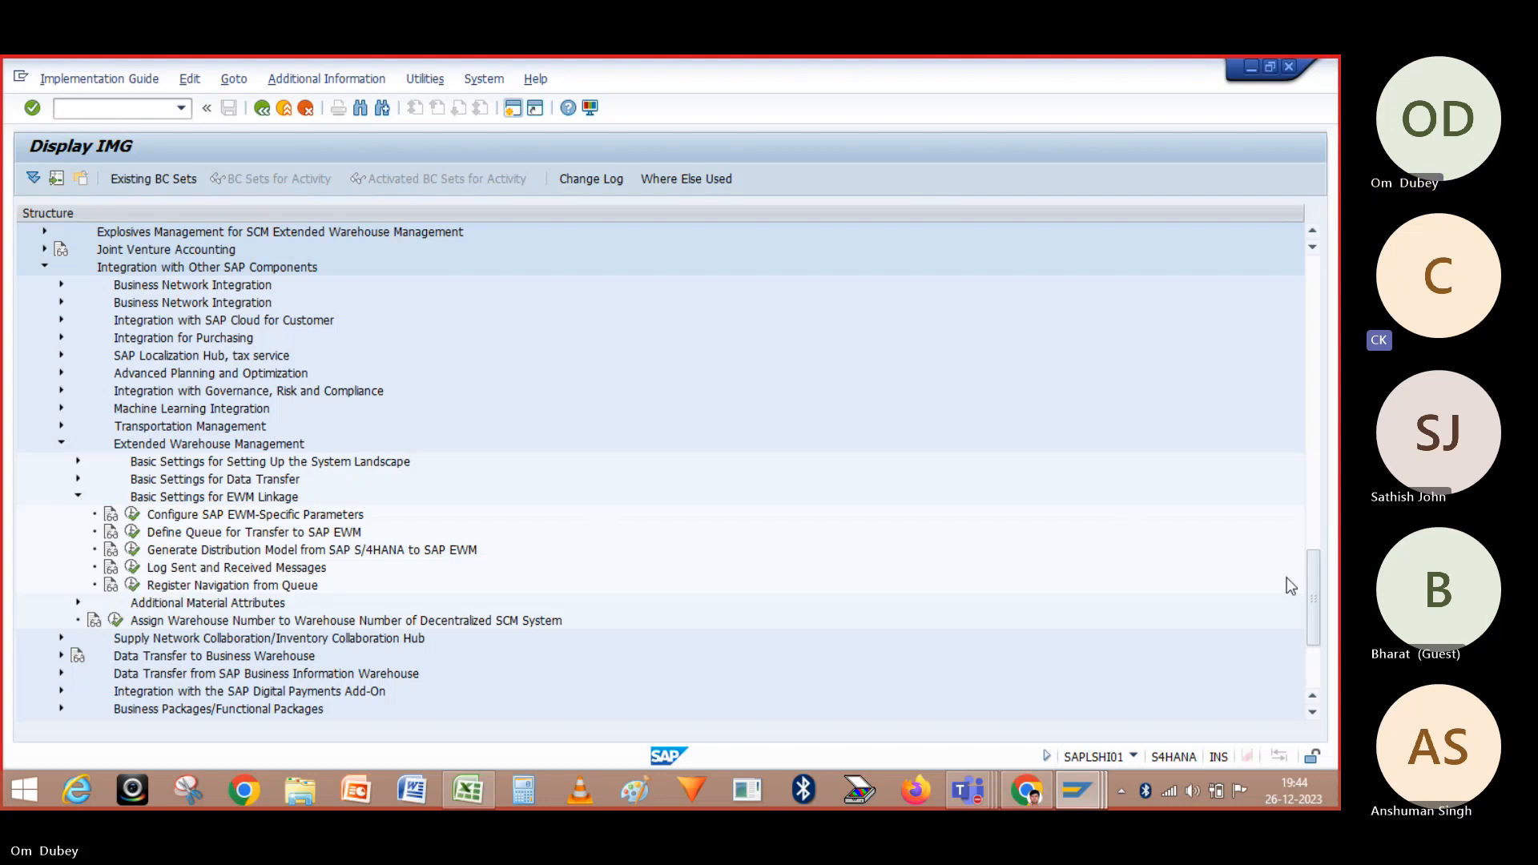
# Recheck the Warehouse Config slide and expand Basic Settings for Setting Up the System Landscape under Extended Warehouse Management in SAP
pyautogui.moveTo(1309, 589); pyautogui.dragTo(1309, 586)
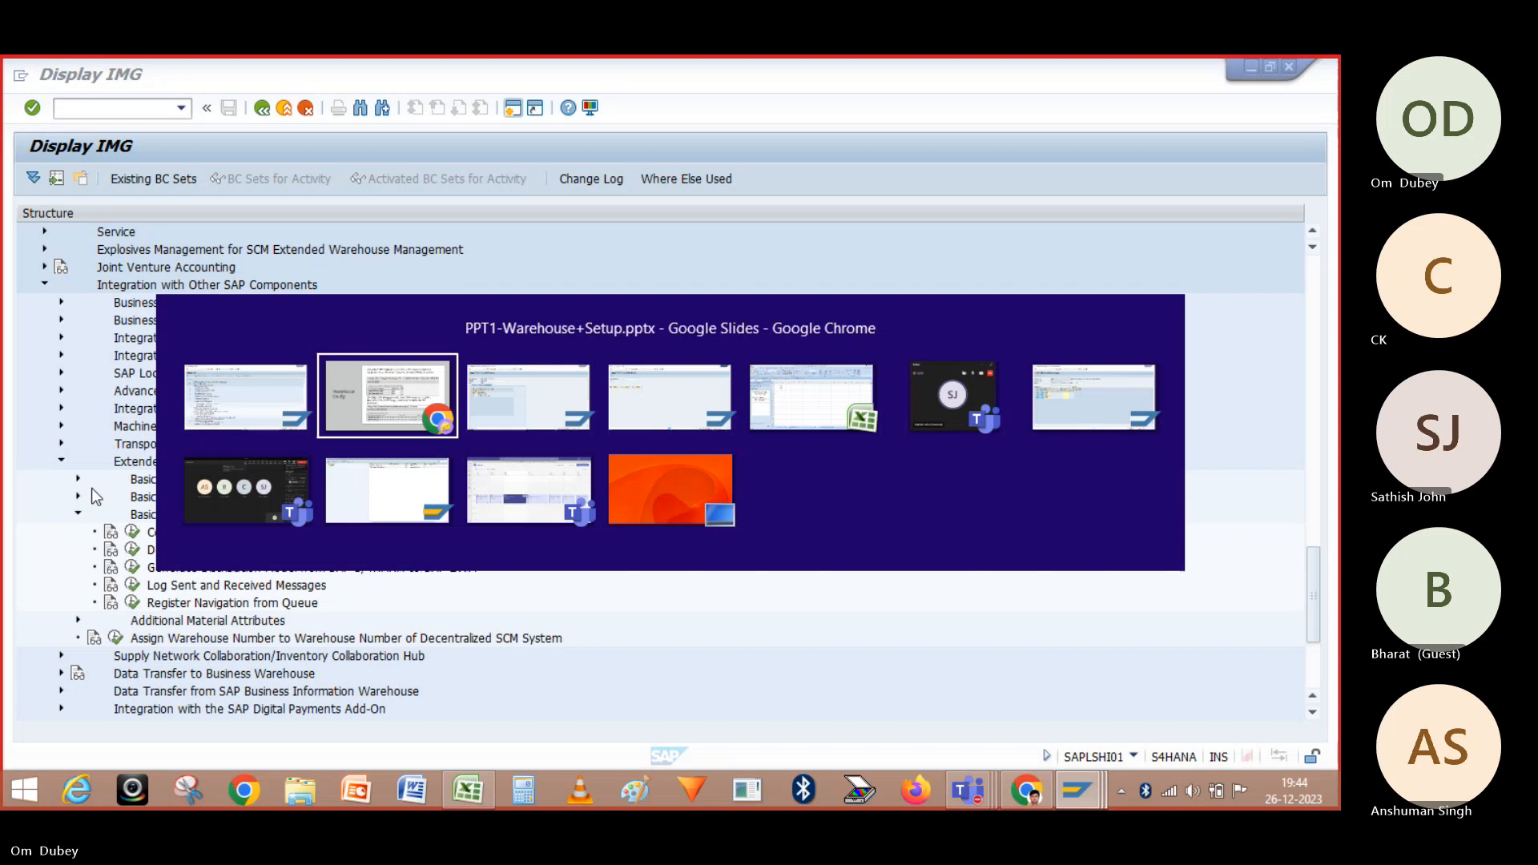
pyautogui.hotkey('alt', 'Tab')
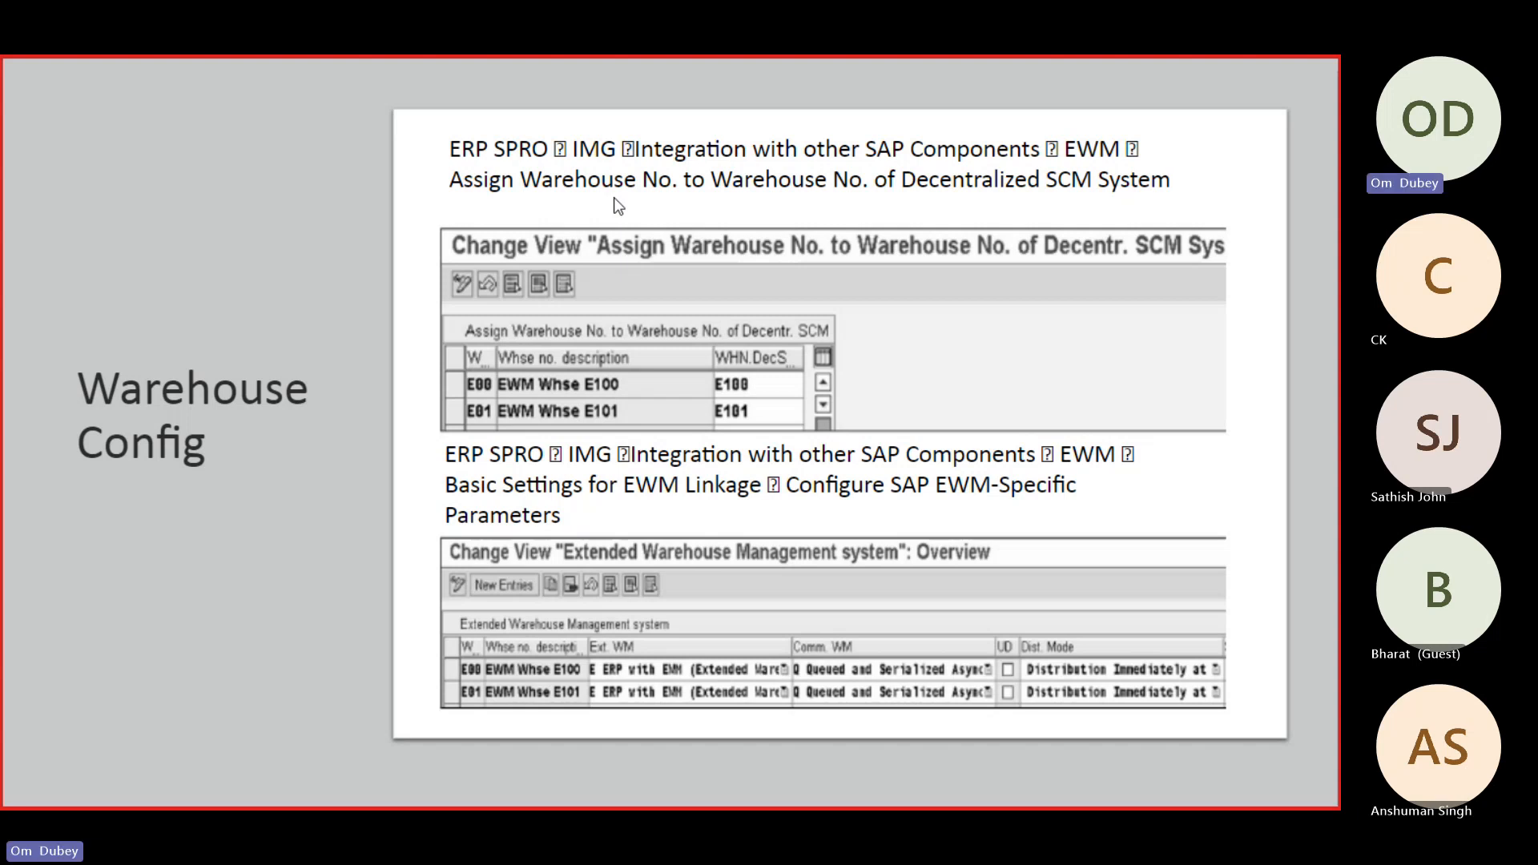
pyautogui.hotkey('alt', 'Tab')
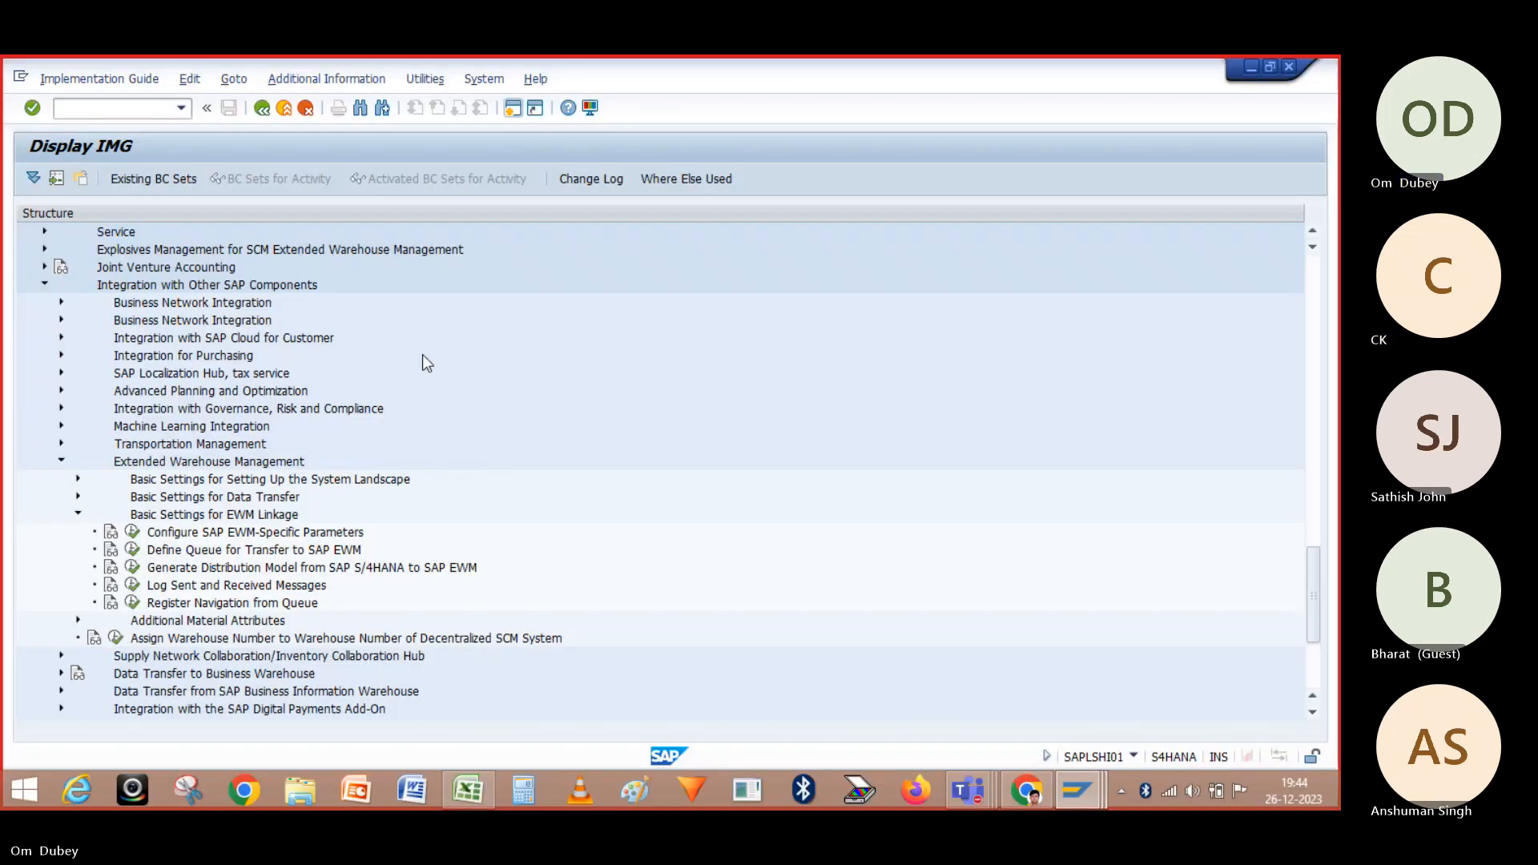
pyautogui.click(77, 479)
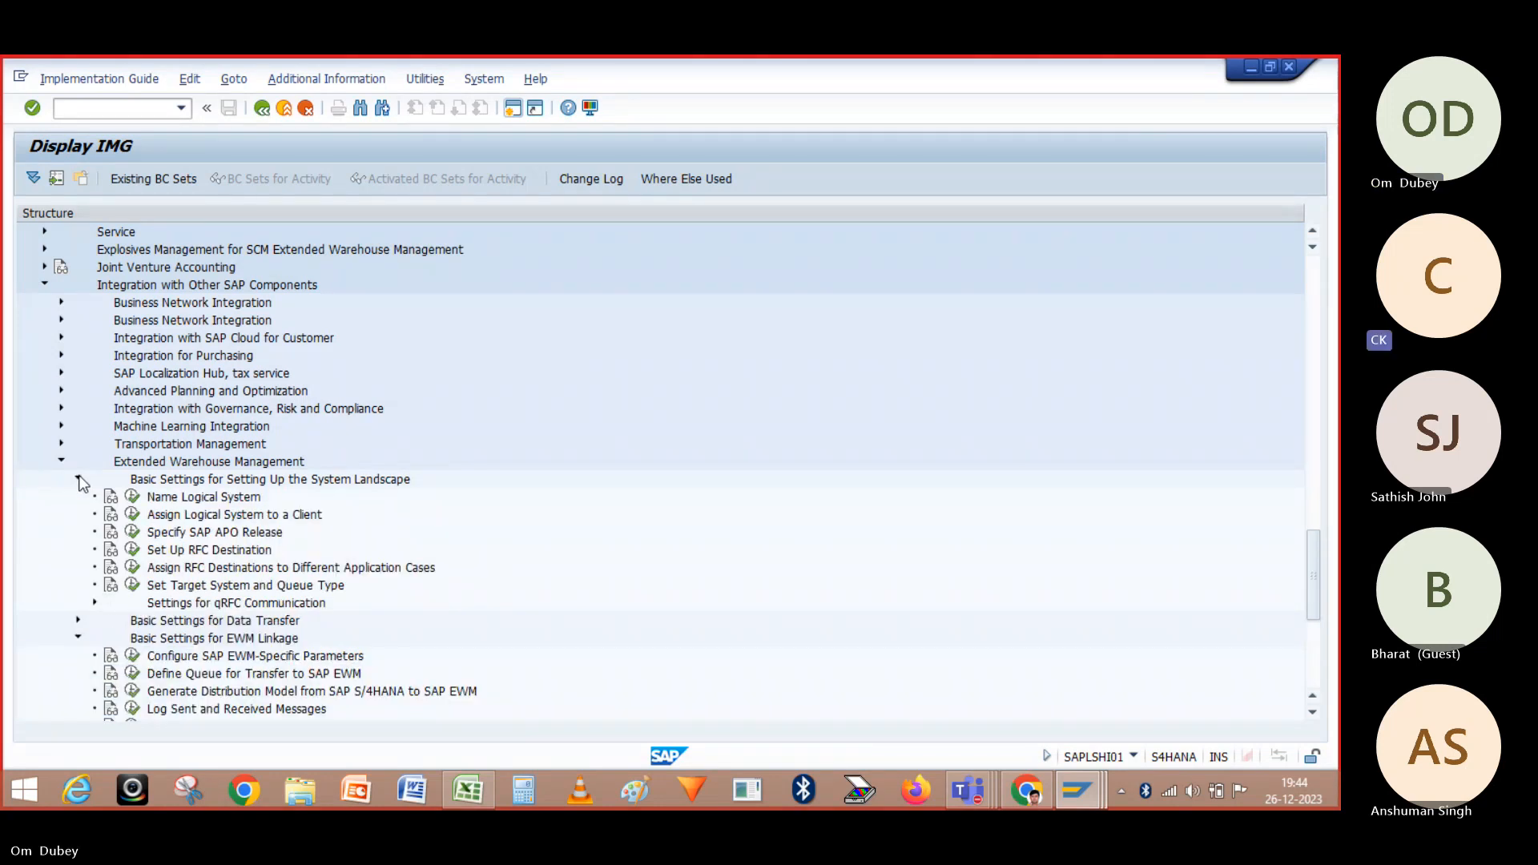
# Examine the warehouse OM2 entry in Configure SAP EWM-Specific Parameters under Basic Settings for EWM Linkage, then return to Display IMG
pyautogui.click(78, 479)
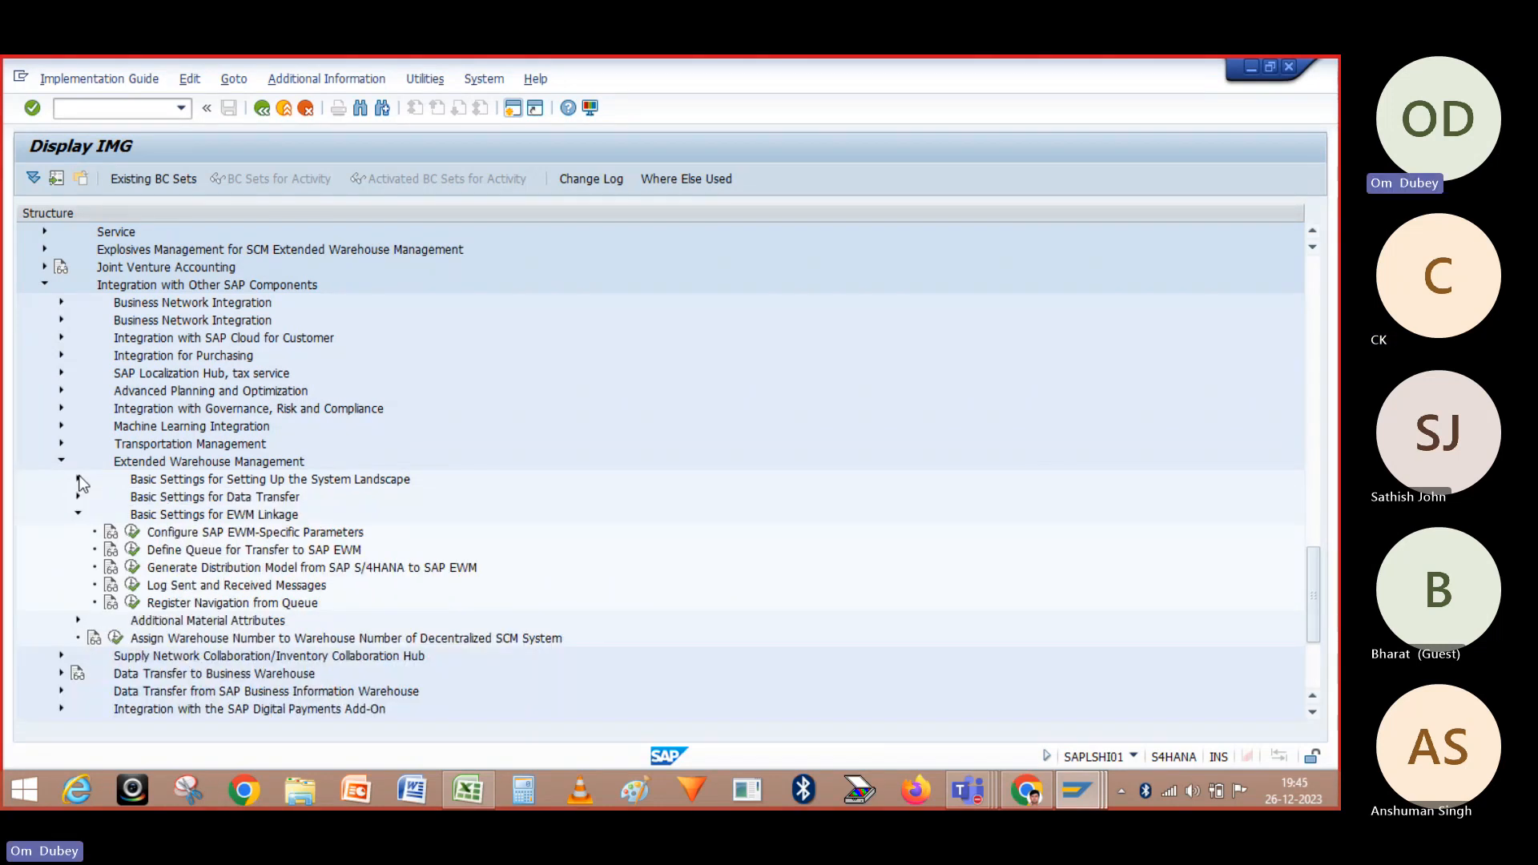
pyautogui.click(78, 497)
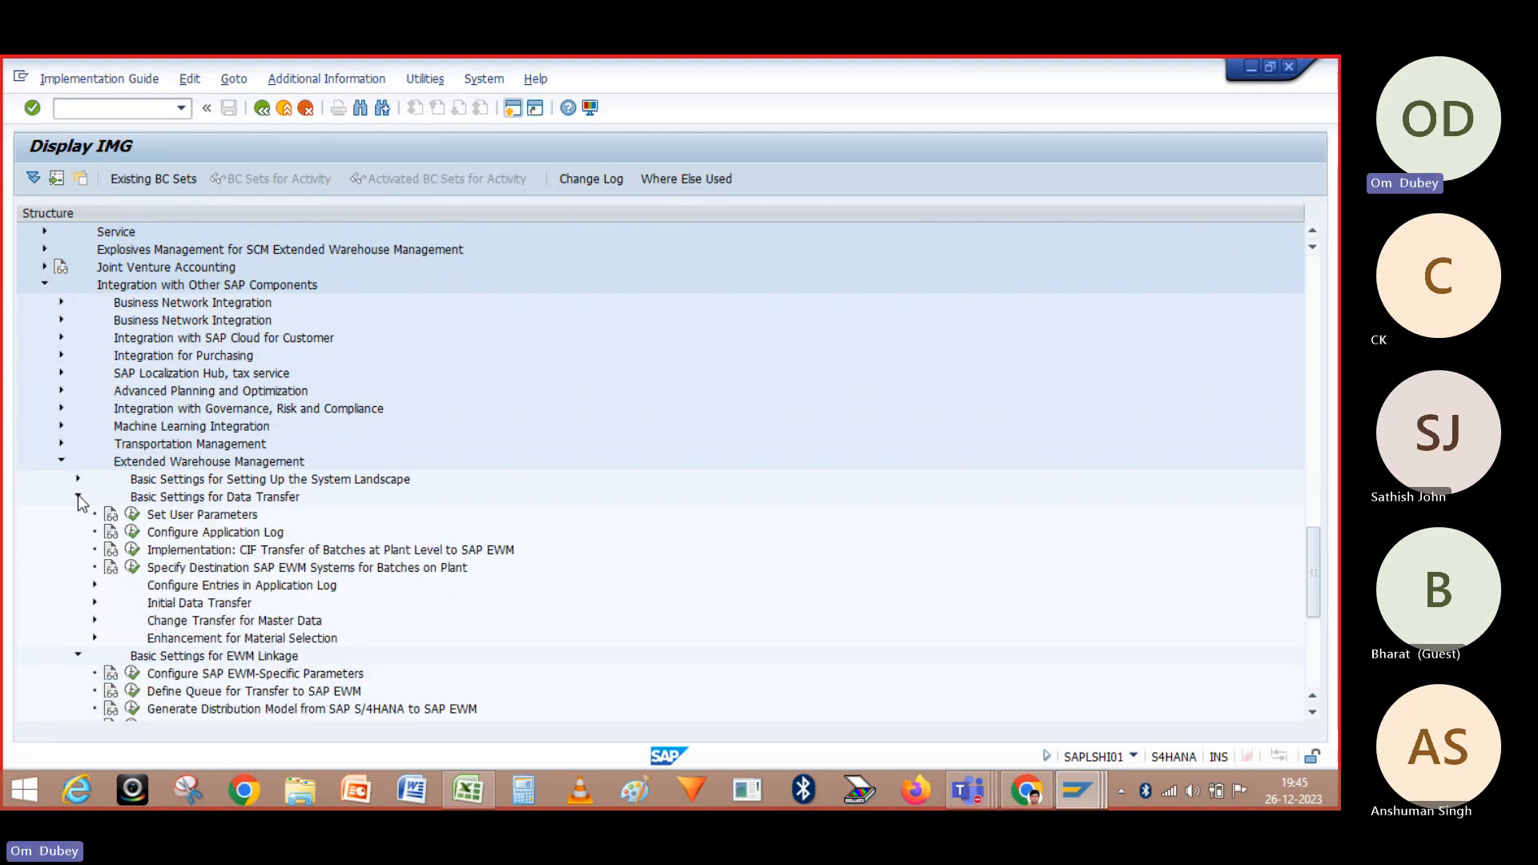
pyautogui.click(132, 674)
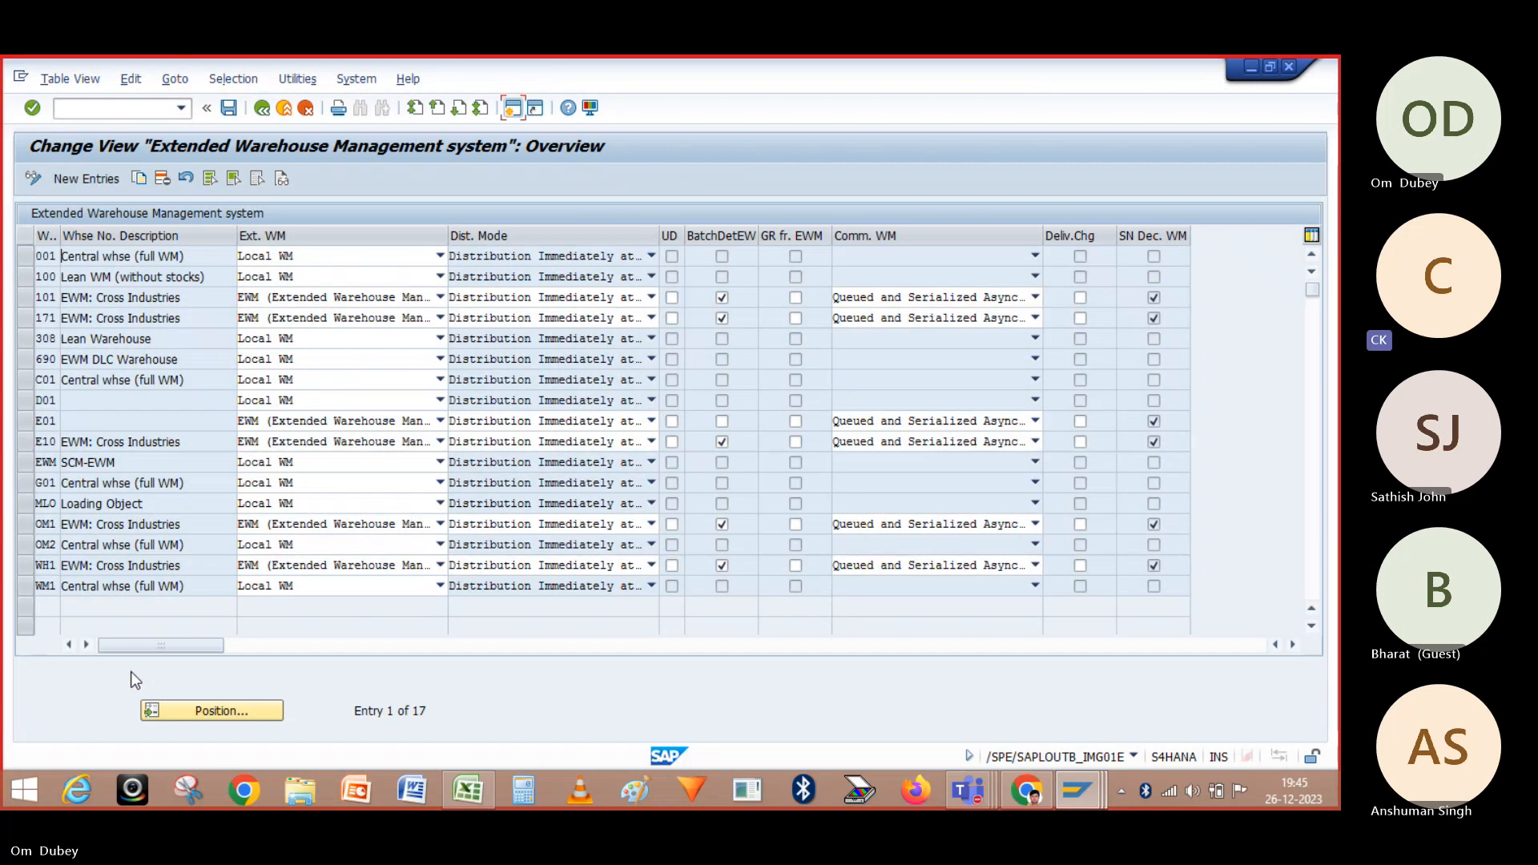
pyautogui.click(28, 545)
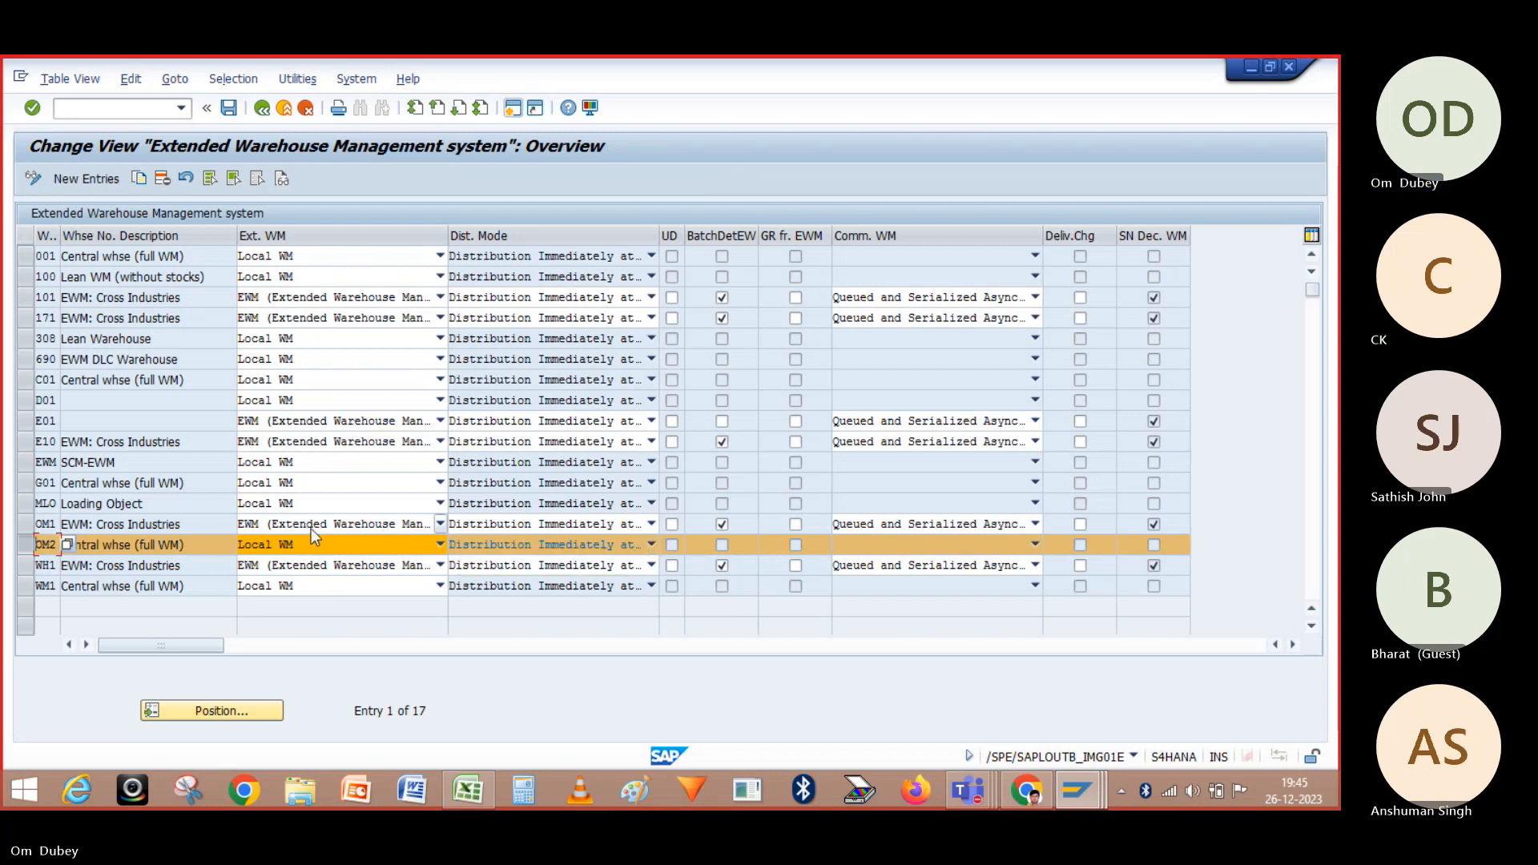
pyautogui.click(260, 113)
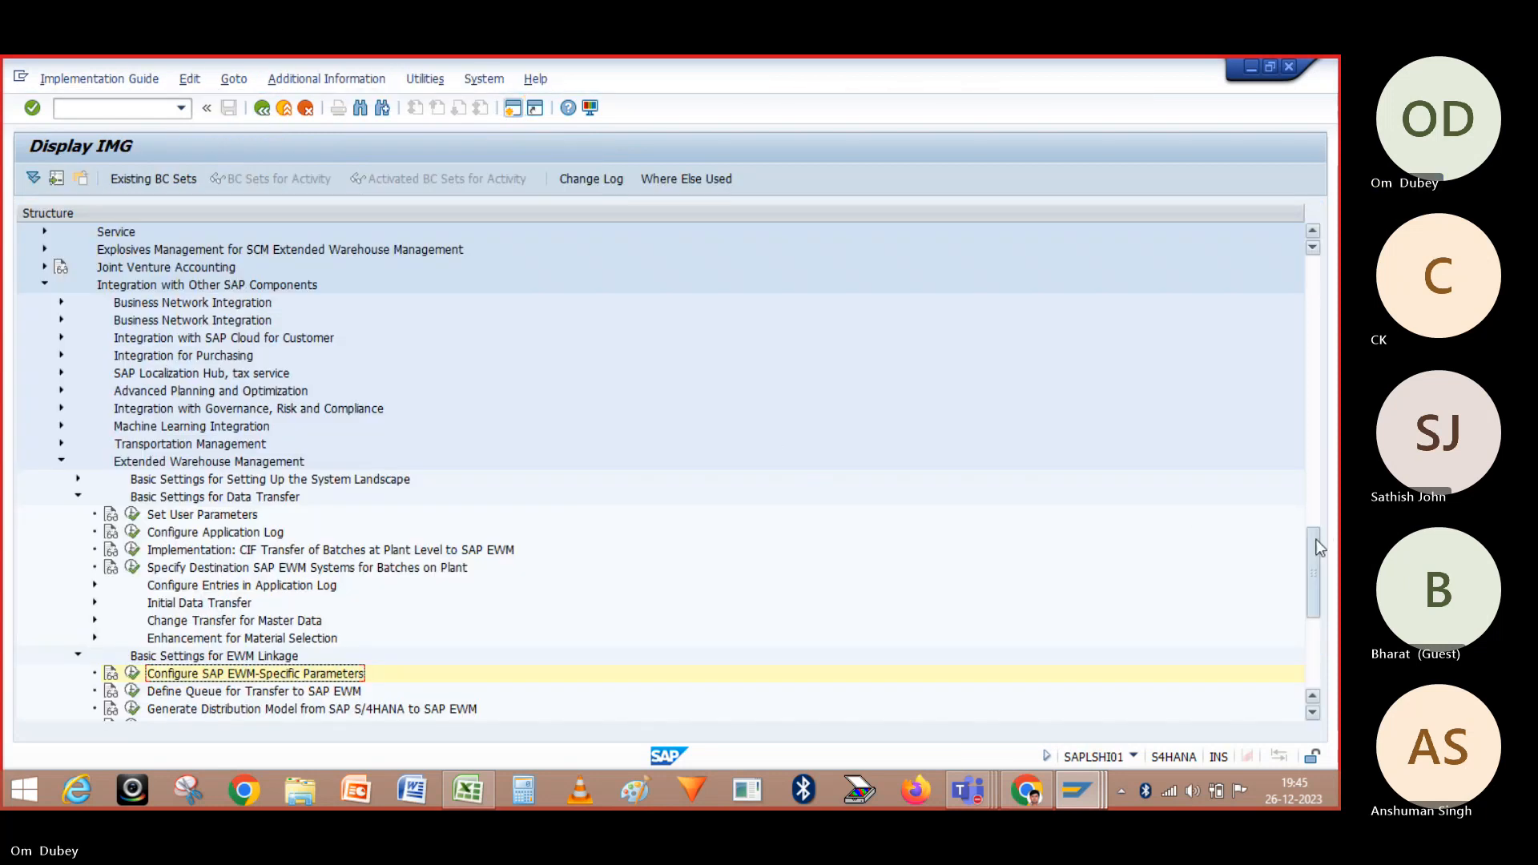
# Try to assign decentralized warehouse number OM02 to warehouse OM2 in Assign Warehouse Number to Warehouse Number of Decentralized SCM System, then discard the edit
pyautogui.moveTo(1319, 547); pyautogui.dragTo(1322, 578)
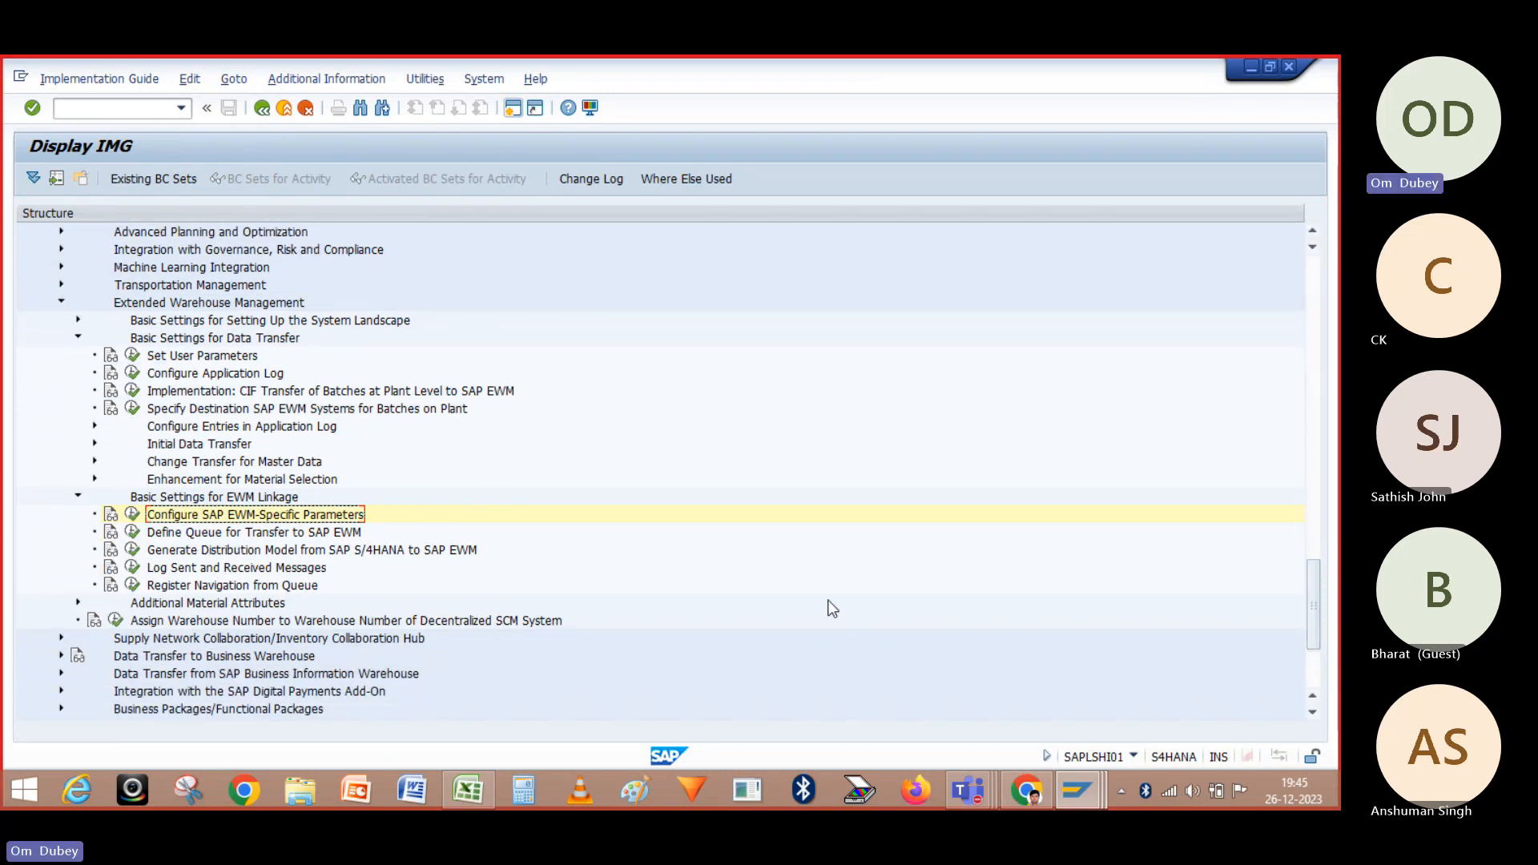
pyautogui.click(117, 622)
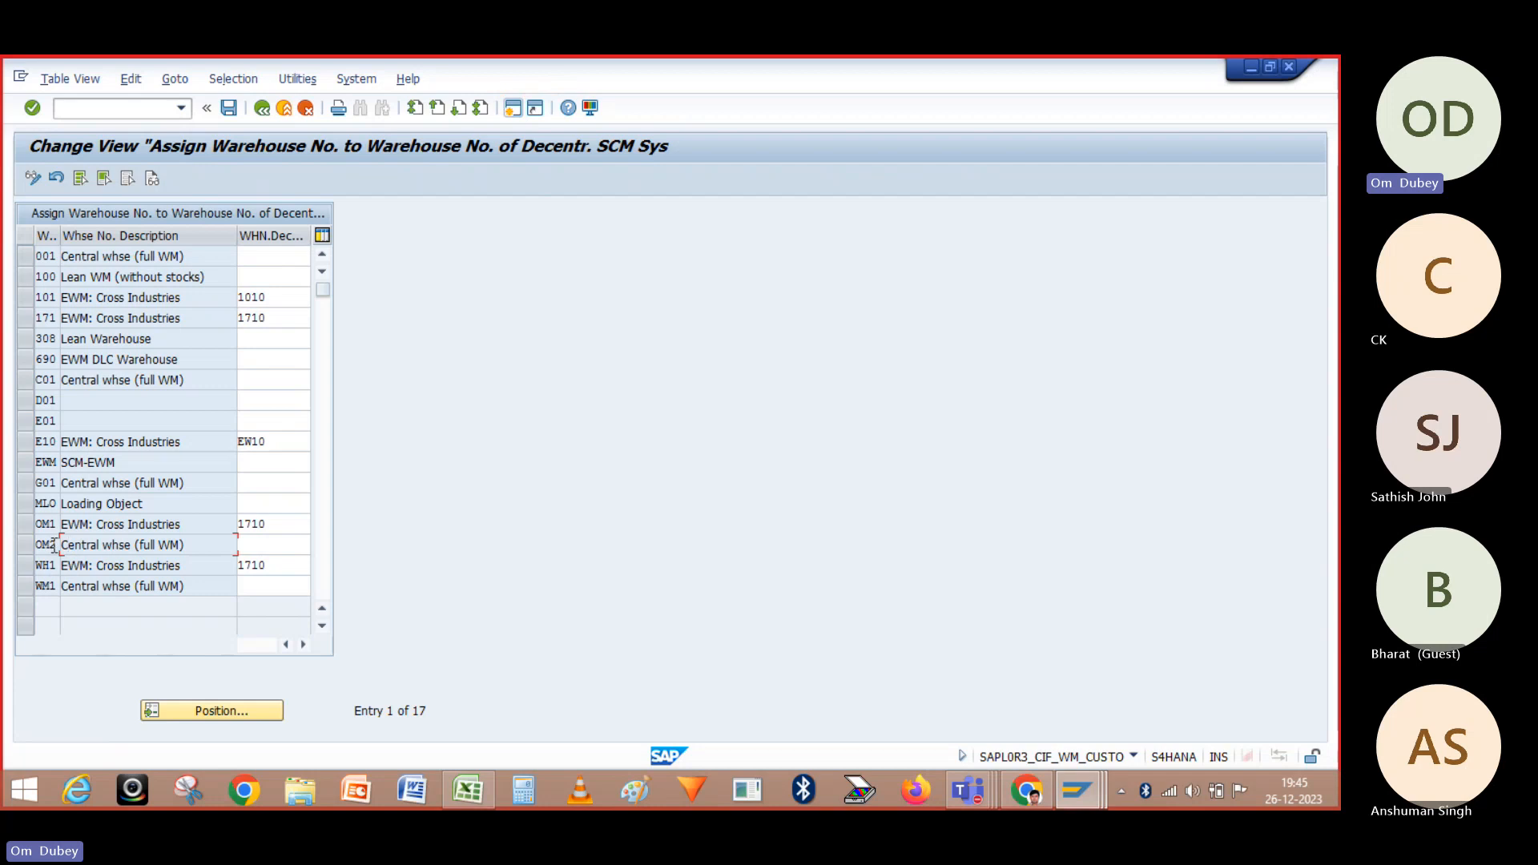
pyautogui.doubleClick(53, 547)
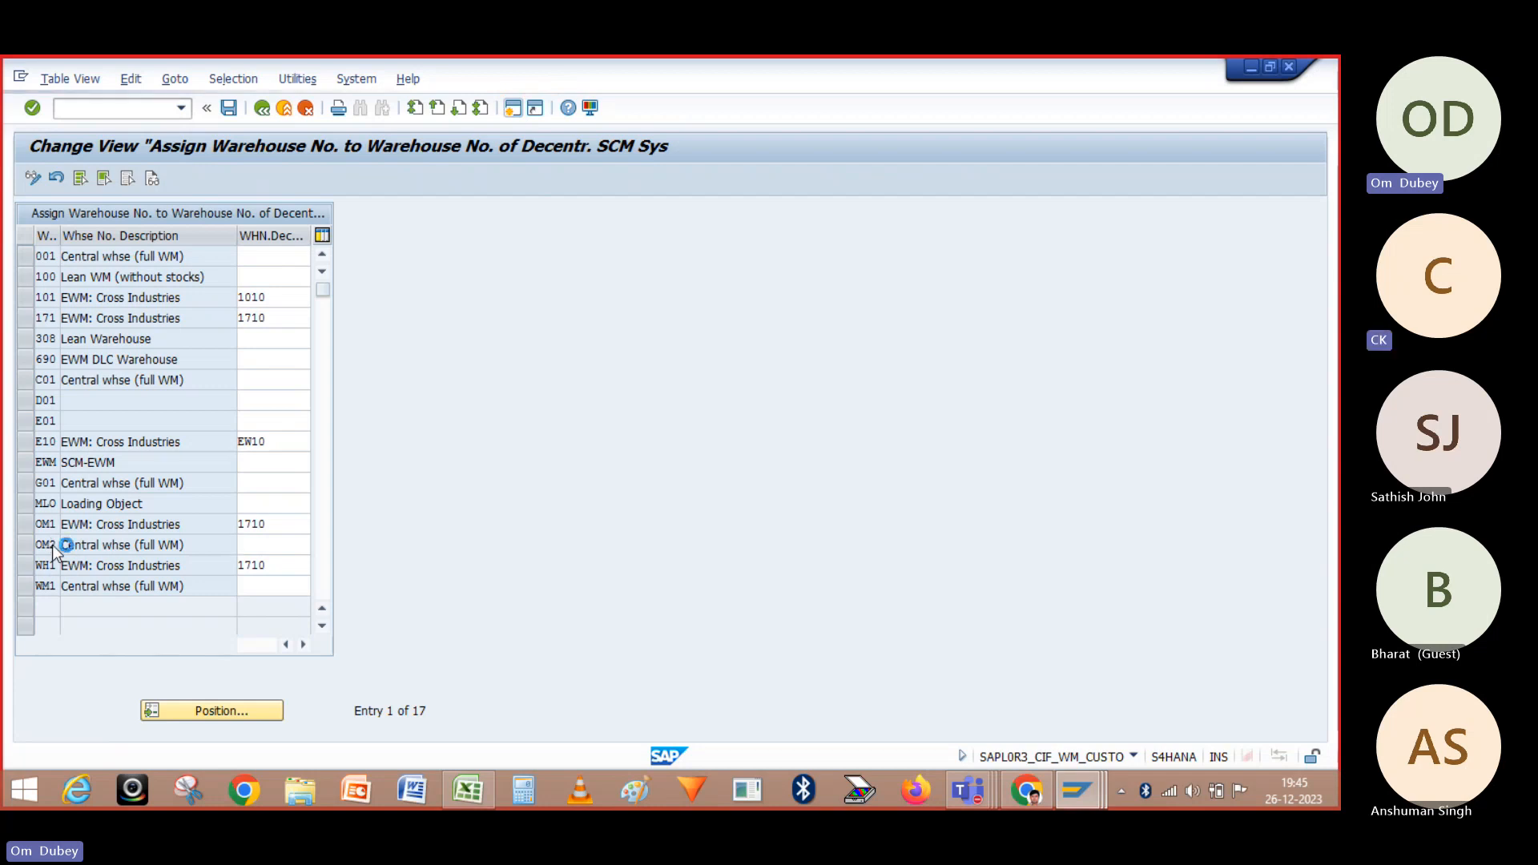
pyautogui.click(245, 541)
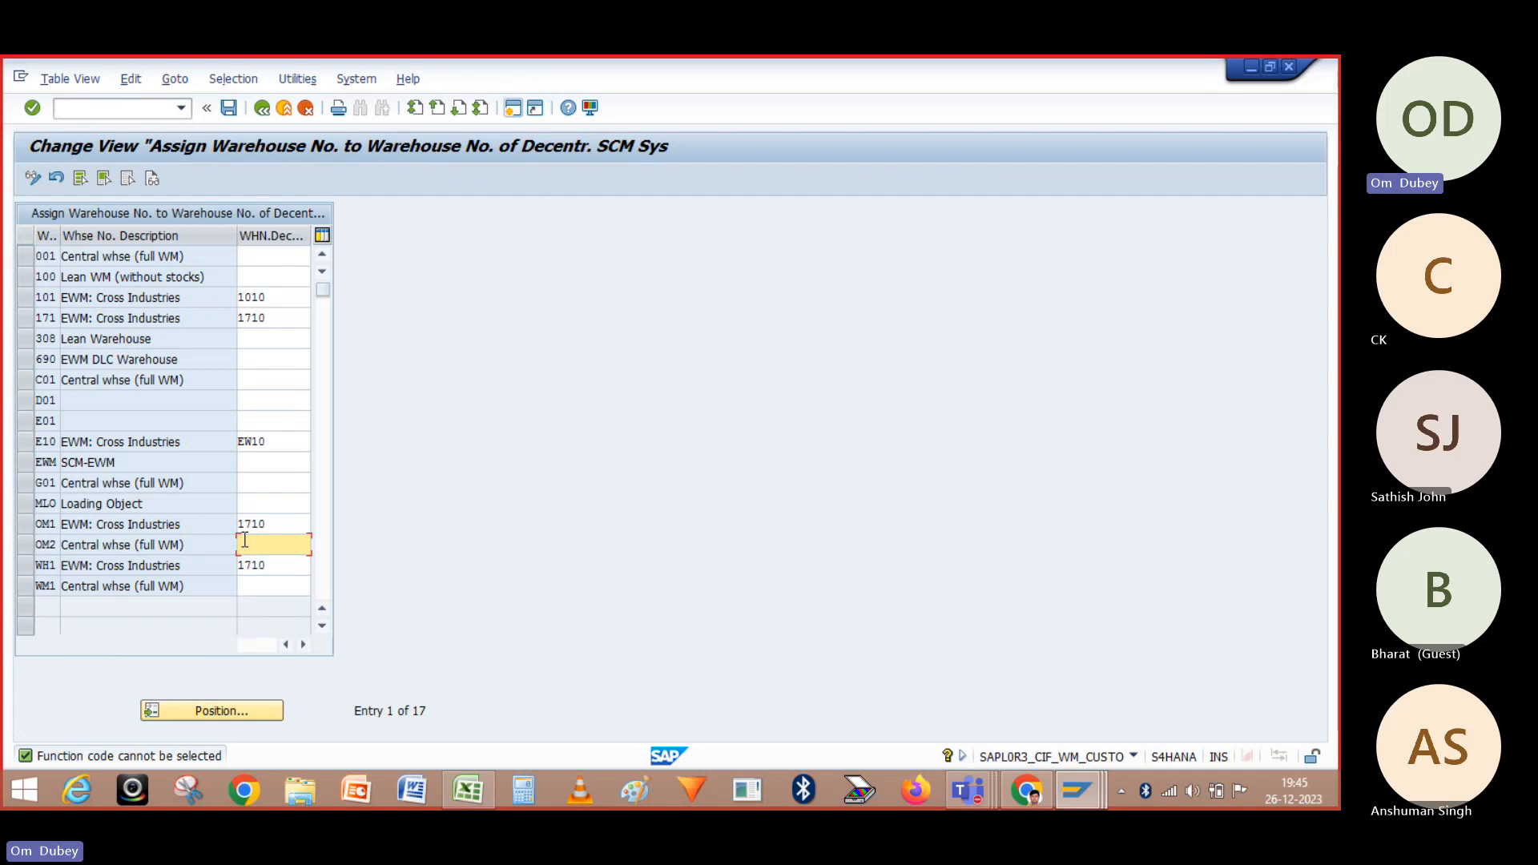
pyautogui.write('OM')
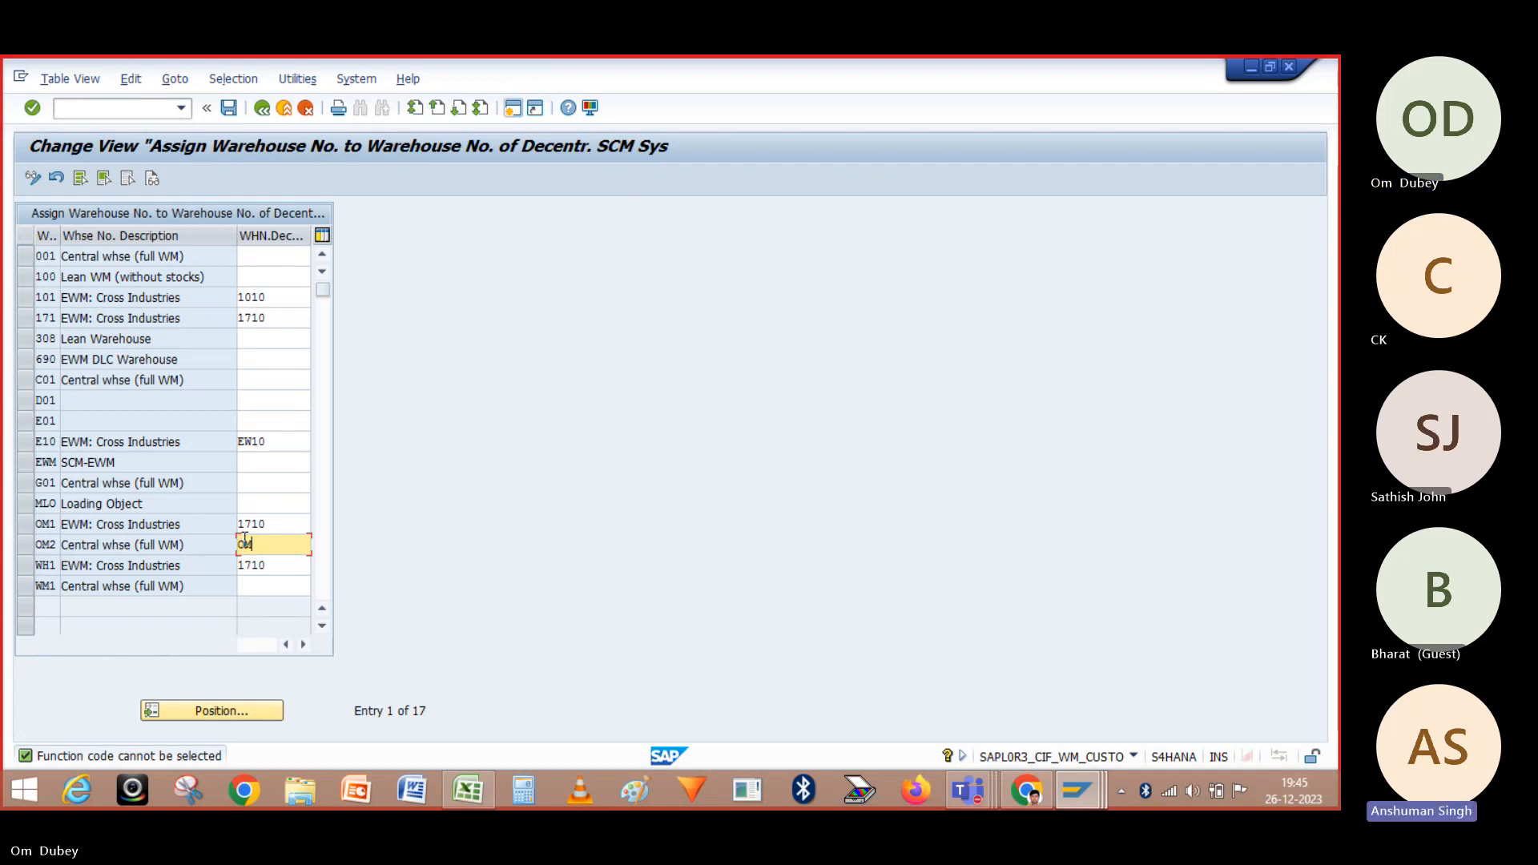
pyautogui.press('BackSpace')
pyautogui.press('BackSpace')
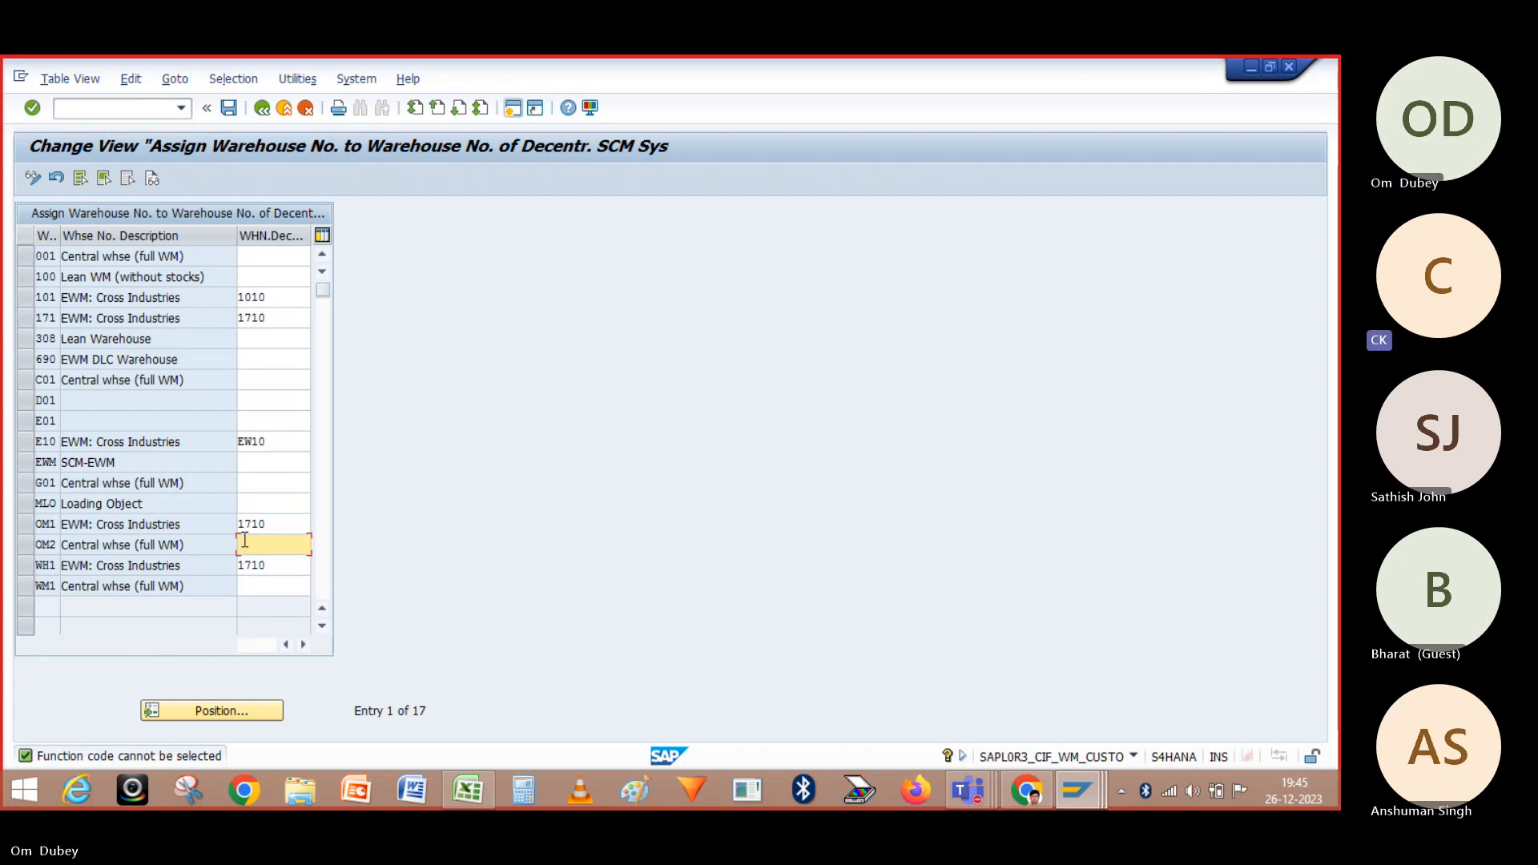
pyautogui.write('OM02')
pyautogui.press('Return')
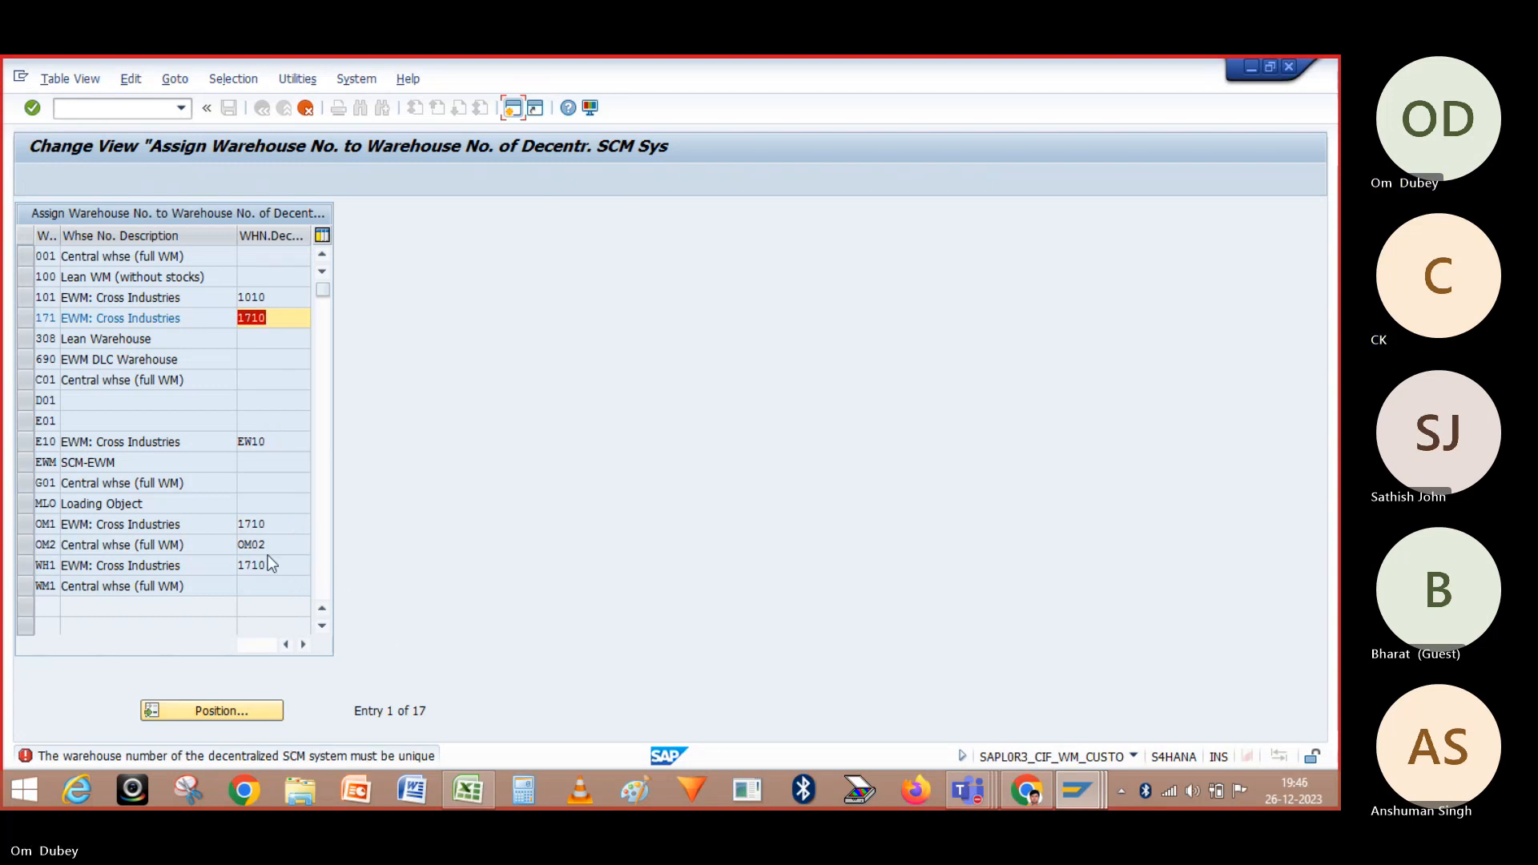
pyautogui.press('Return')
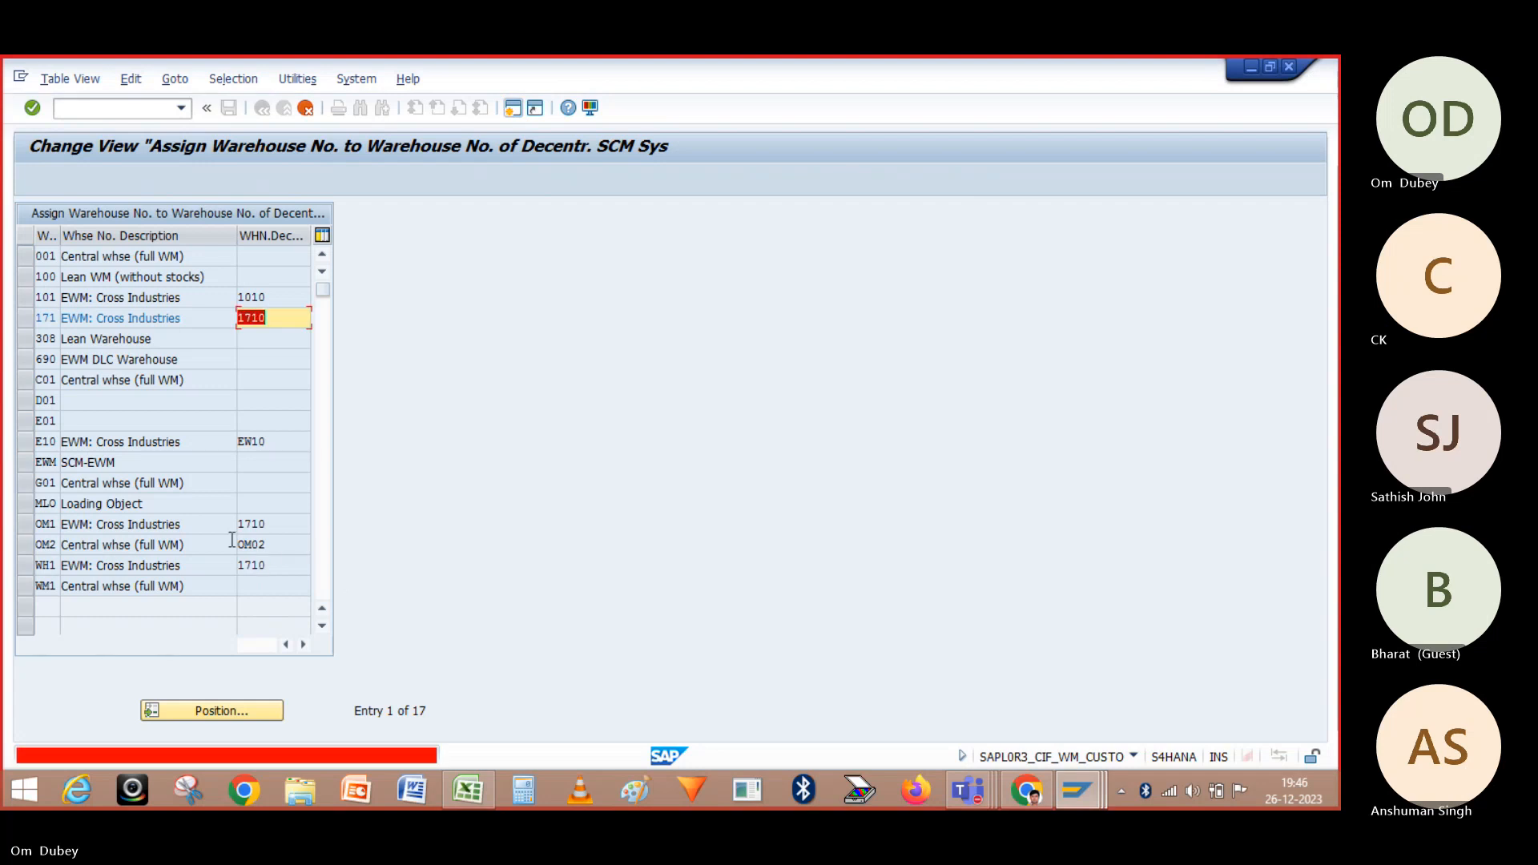
pyautogui.click(306, 107)
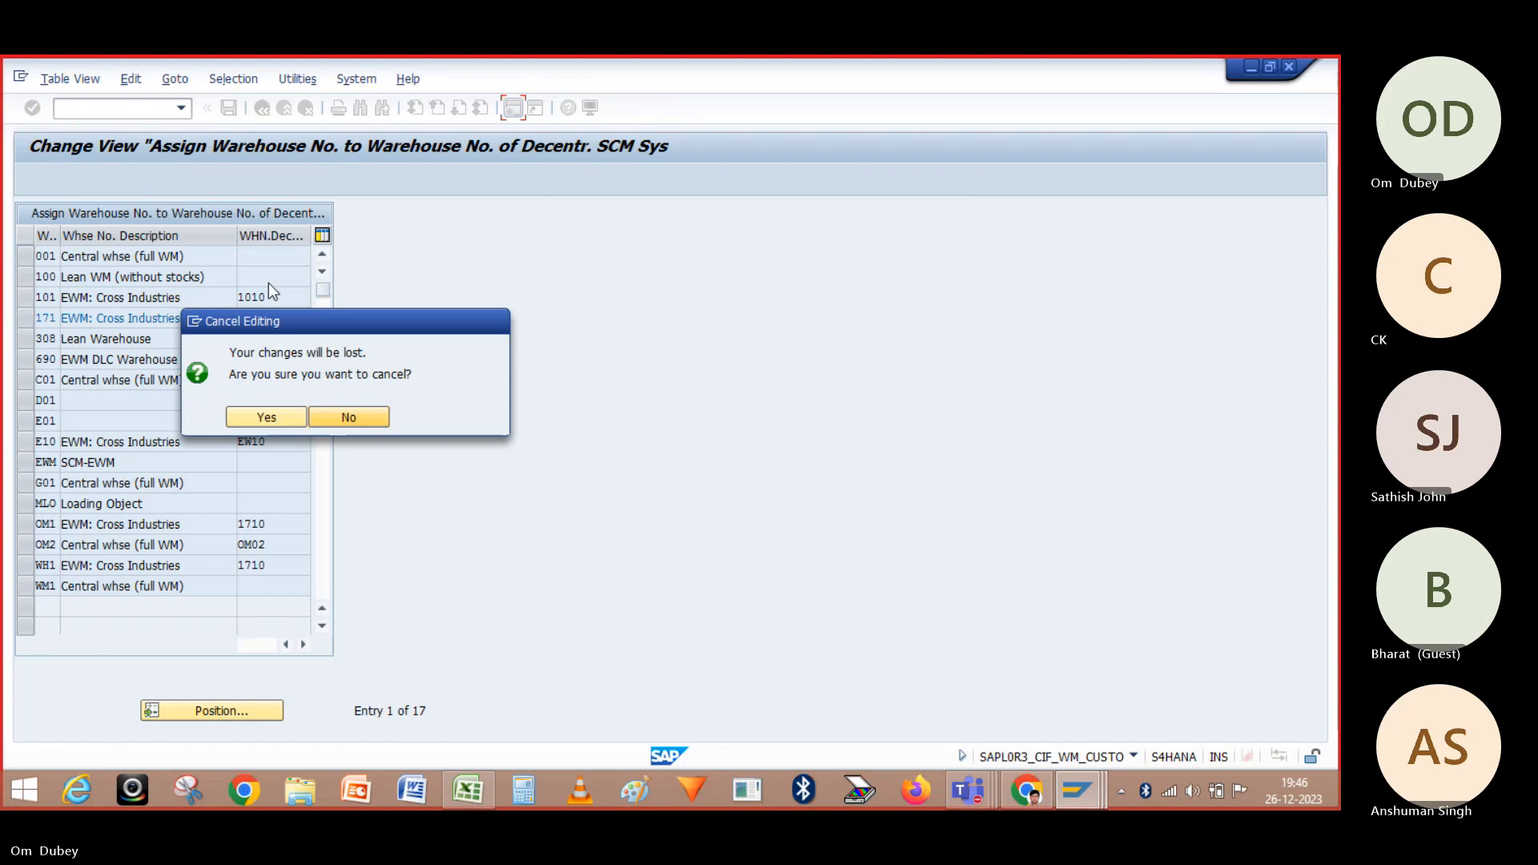
pyautogui.click(264, 415)
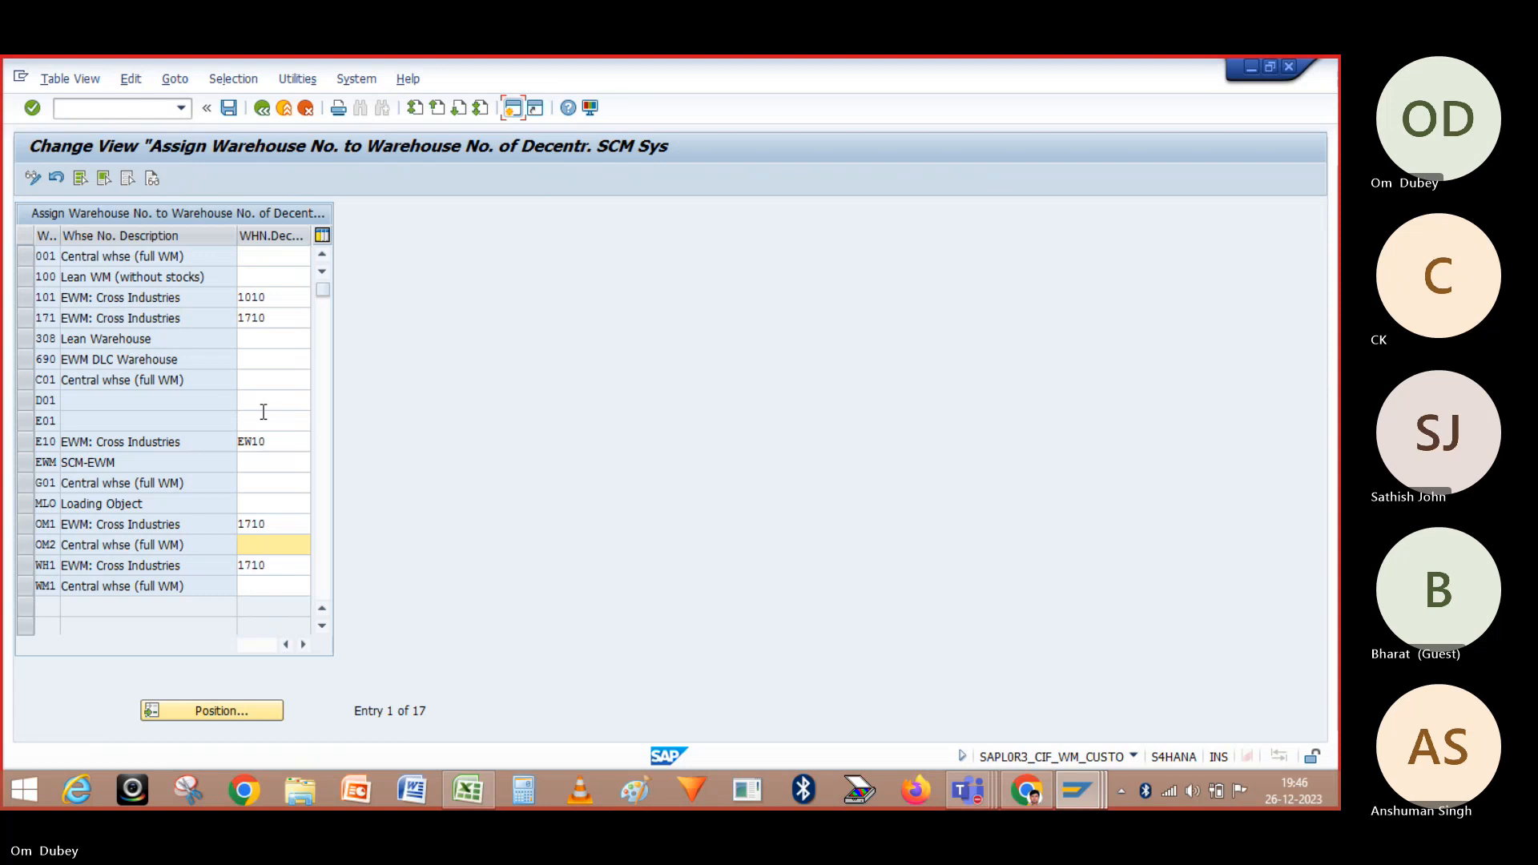
# Consult the Warehouse Config slide in the Chrome presentation about the warehouse number assignment, then go back to Display IMG in SAP
pyautogui.hotkey('alt', 'Tab')
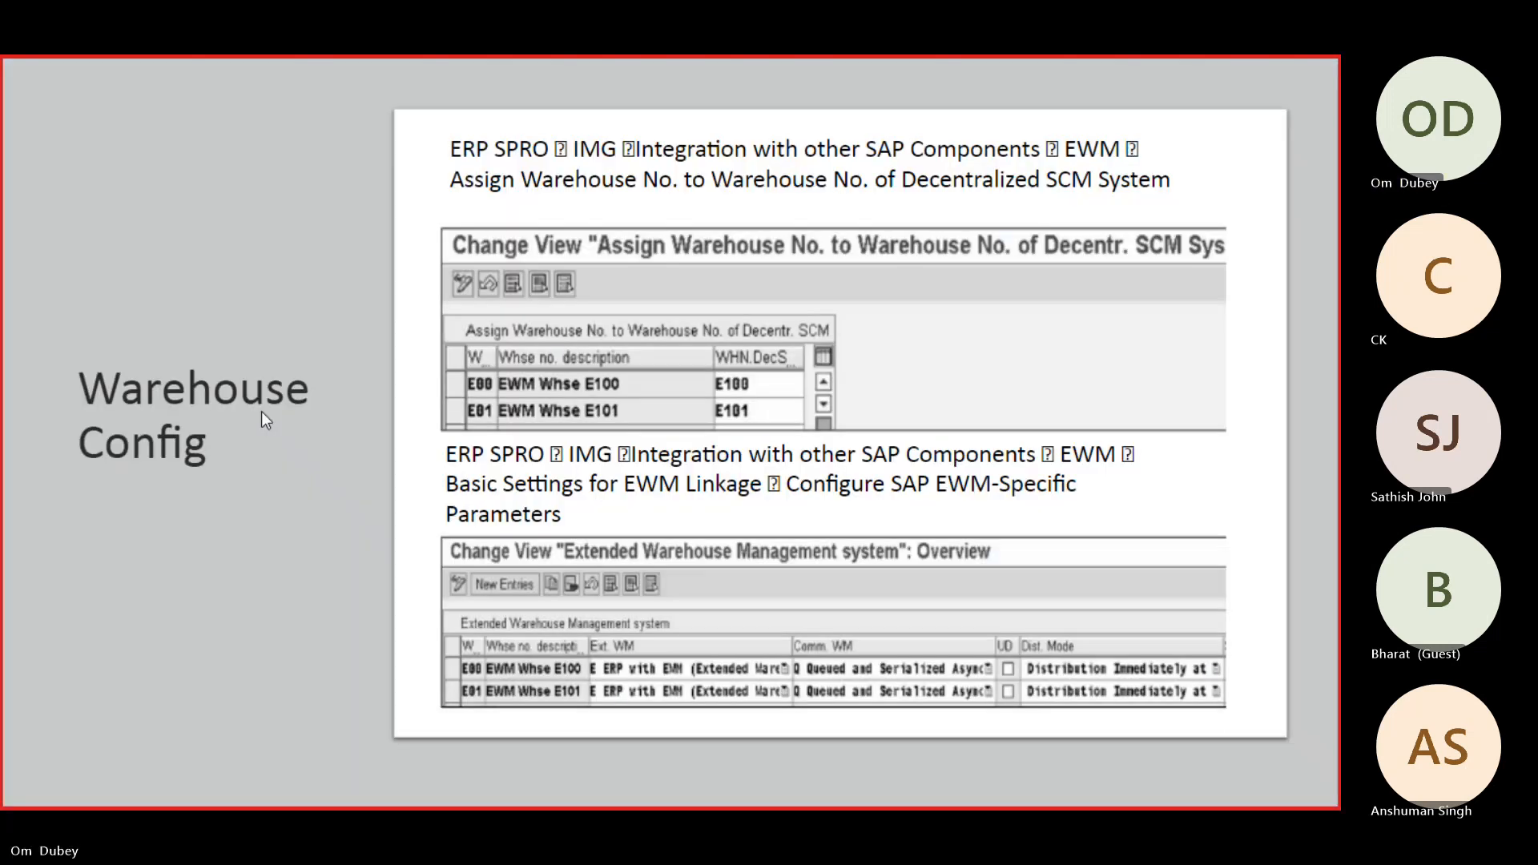
pyautogui.hotkey('alt', 'Tab')
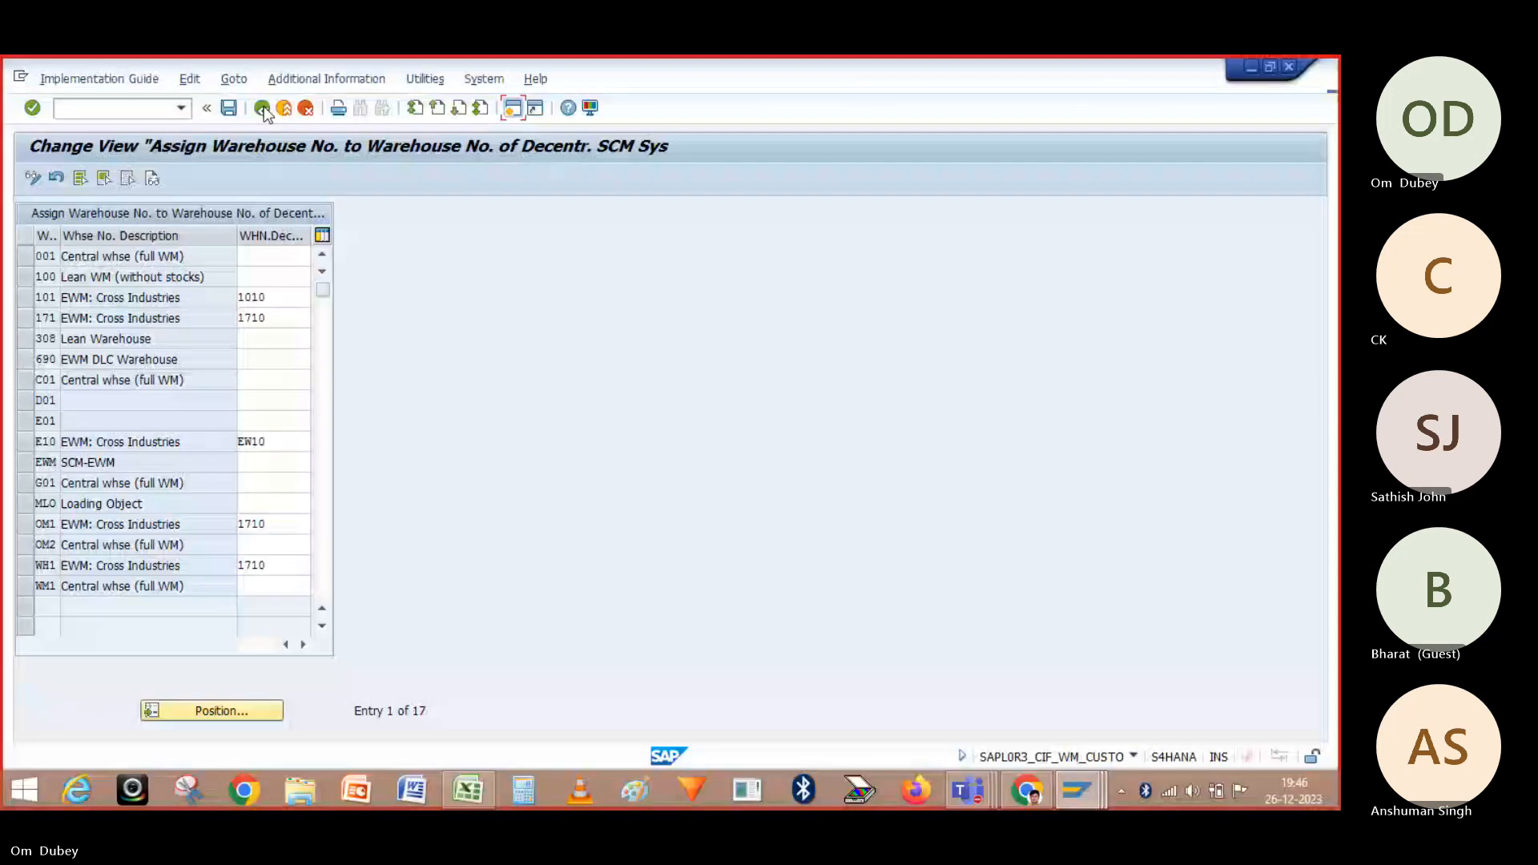
pyautogui.click(262, 108)
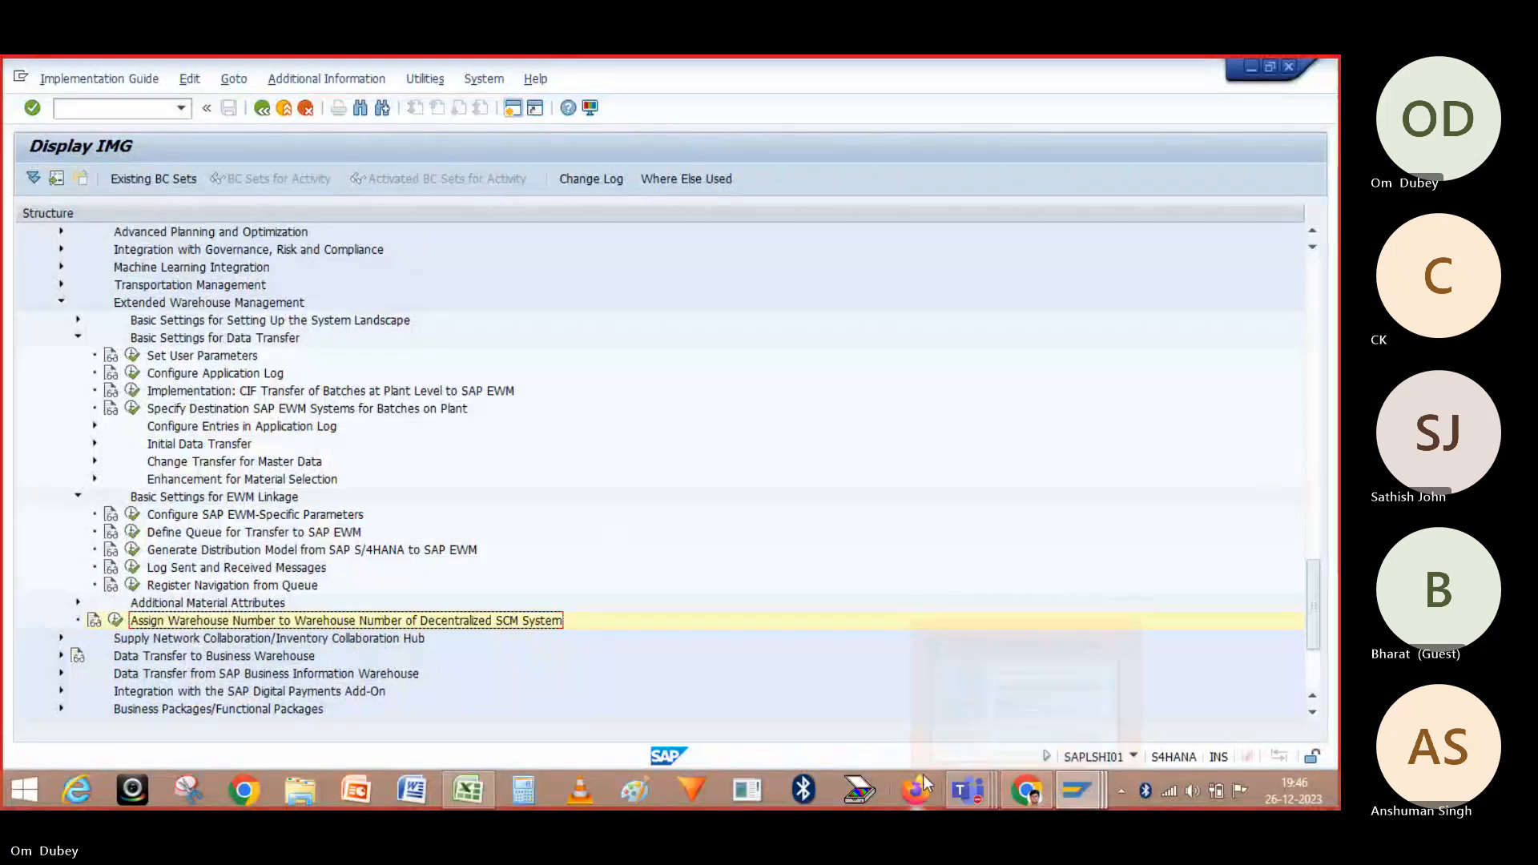
# Switch to the EWM meeting in Microsoft Teams, unmute the microphone, and return to SAP
pyautogui.moveTo(977, 790)
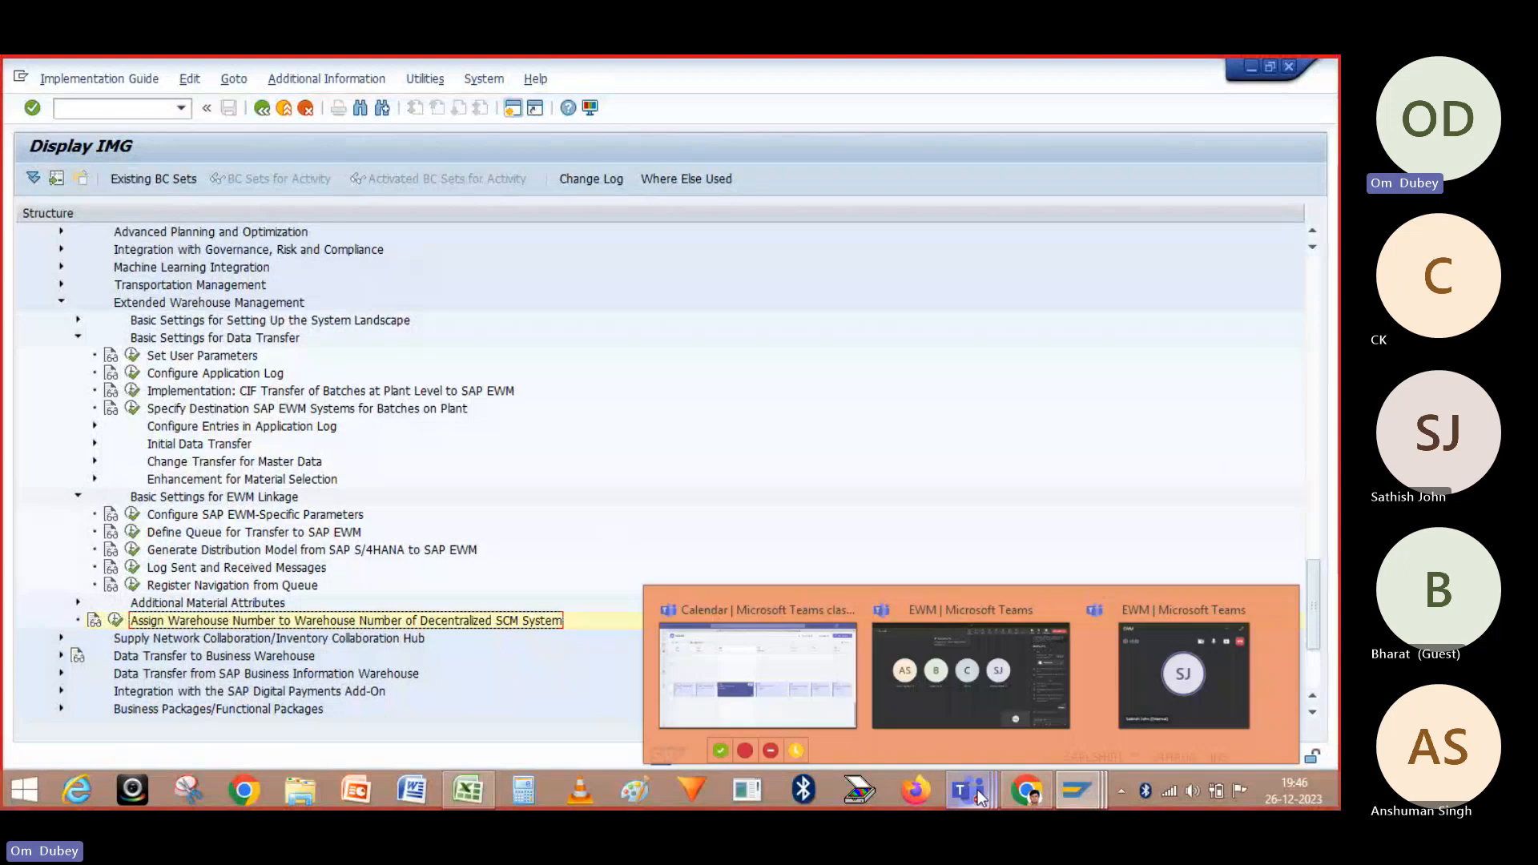
pyautogui.click(1026, 689)
pyautogui.moveTo(939, 307)
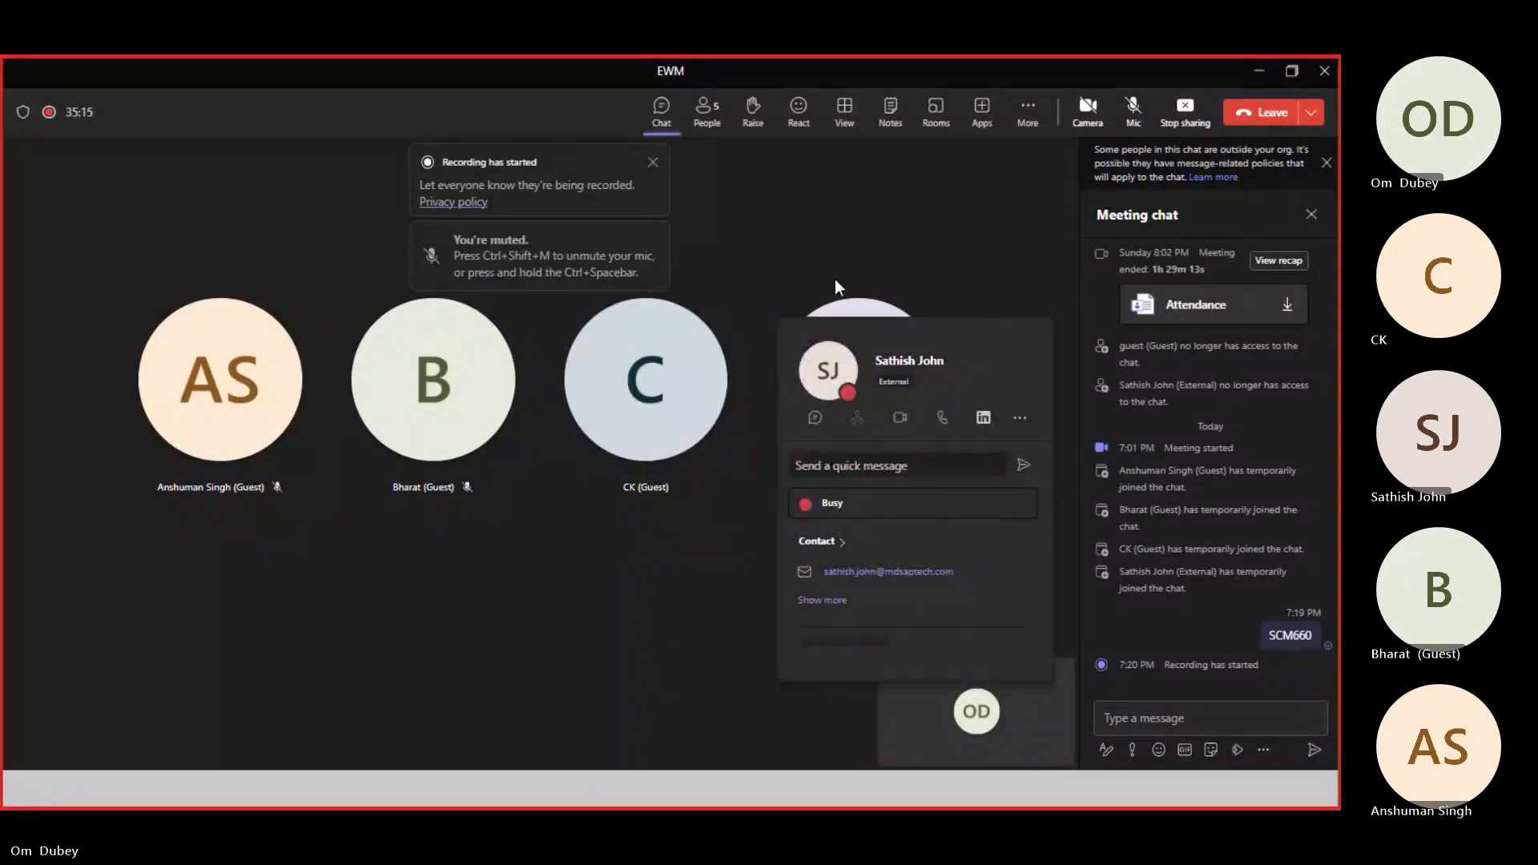
pyautogui.click(1130, 112)
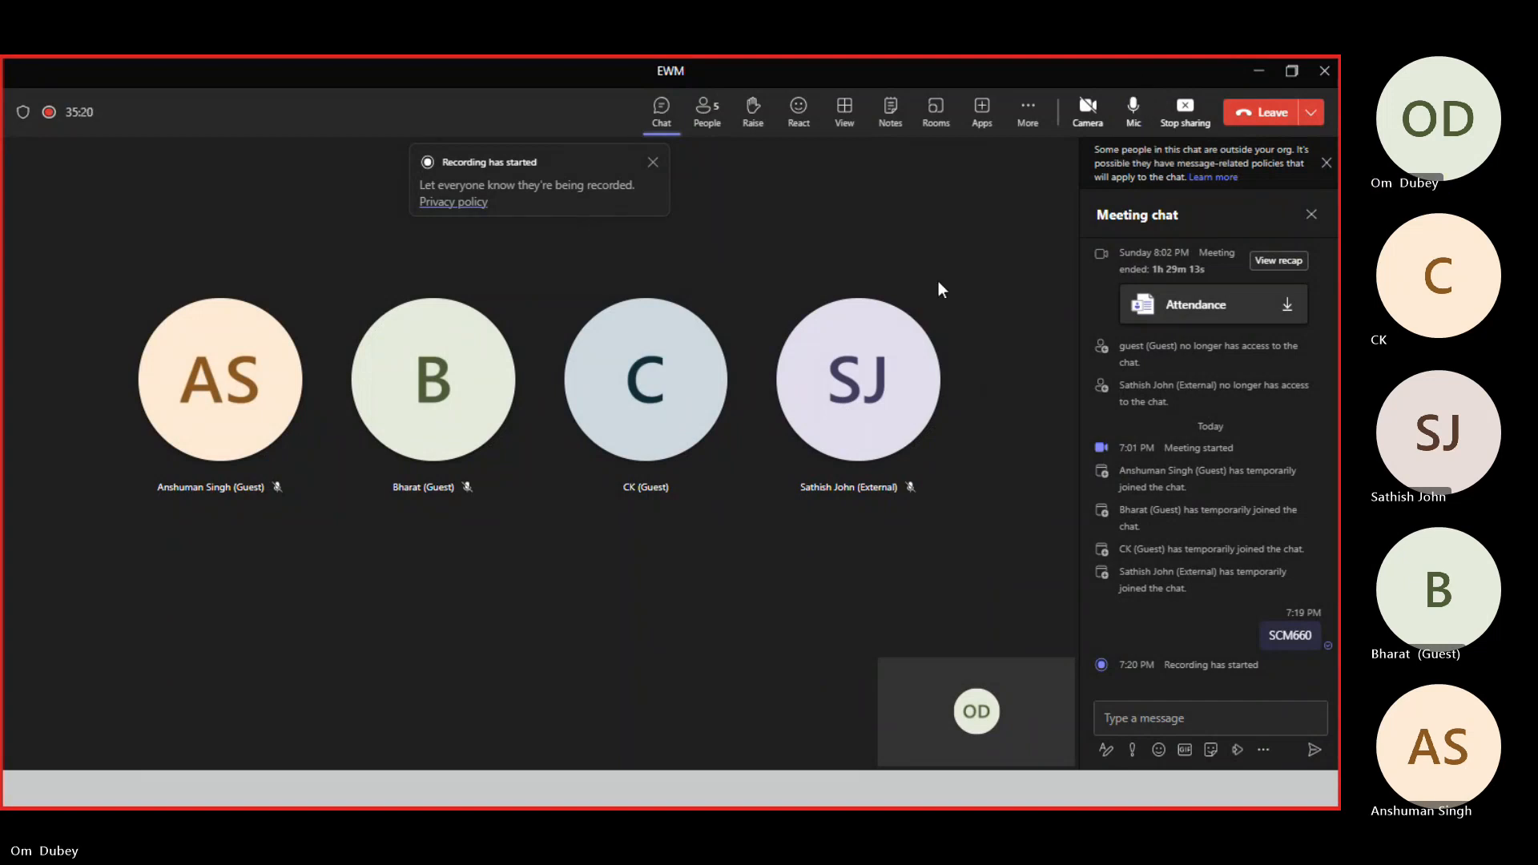
pyautogui.hotkey('alt', 'Tab')
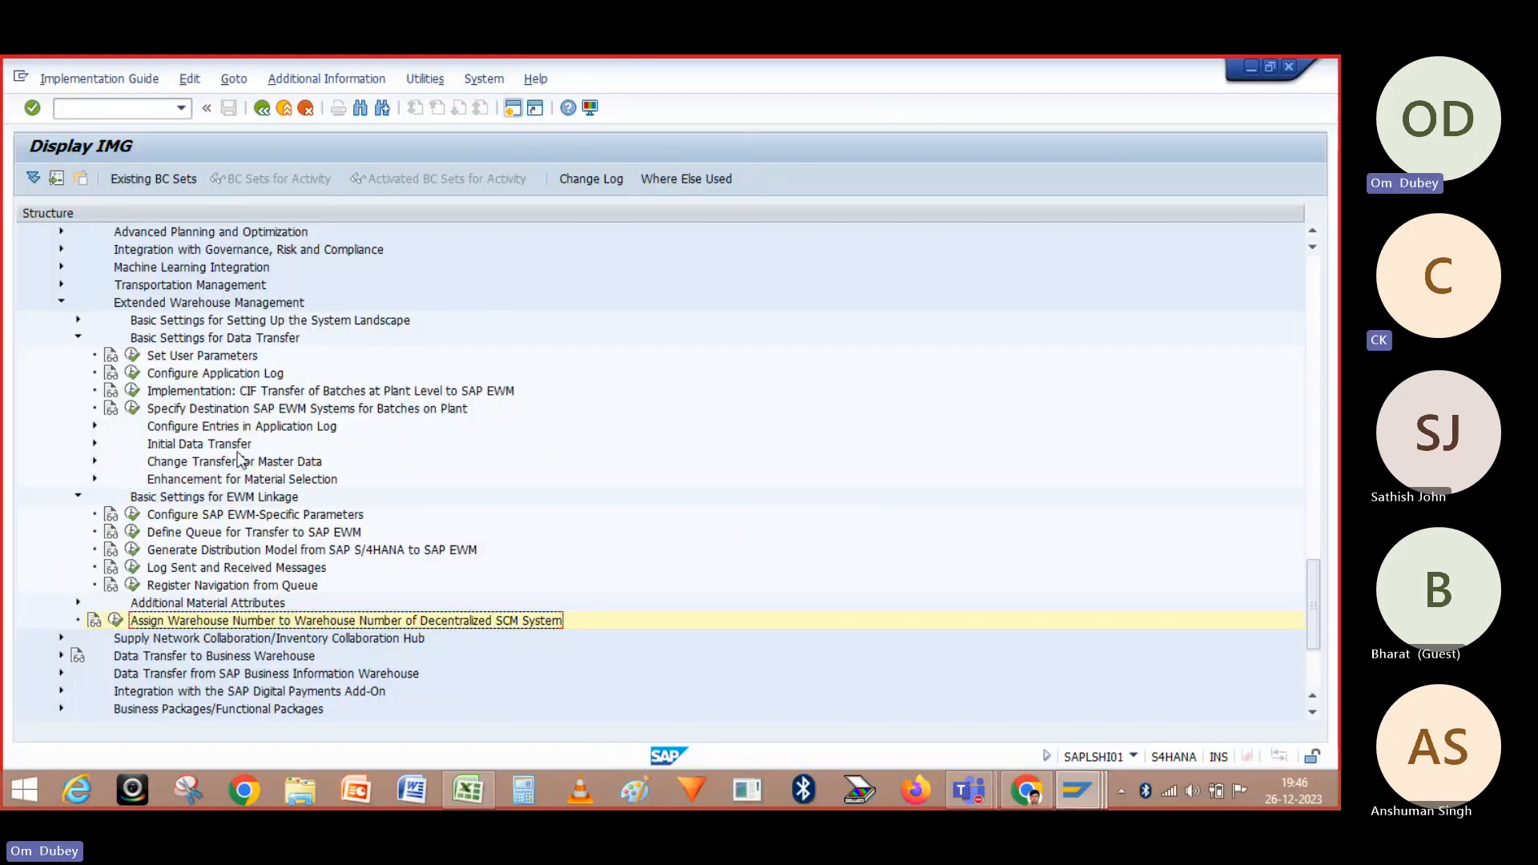
# Mute and then unmute the microphone in the Teams EWM meeting before switching back to SAP
pyautogui.hotkey('alt', 'Tab')
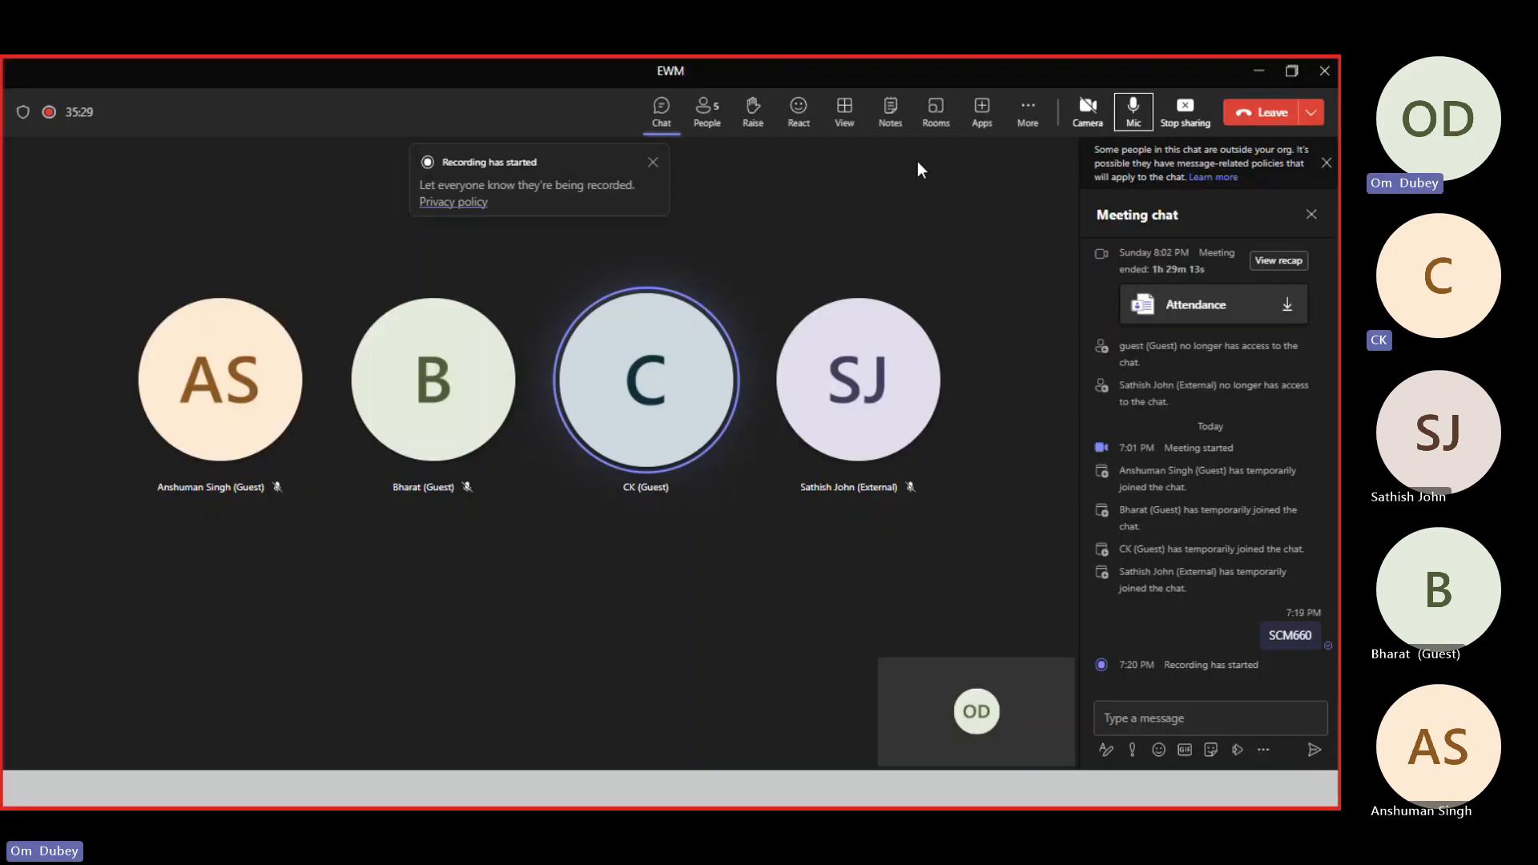
pyautogui.click(1133, 111)
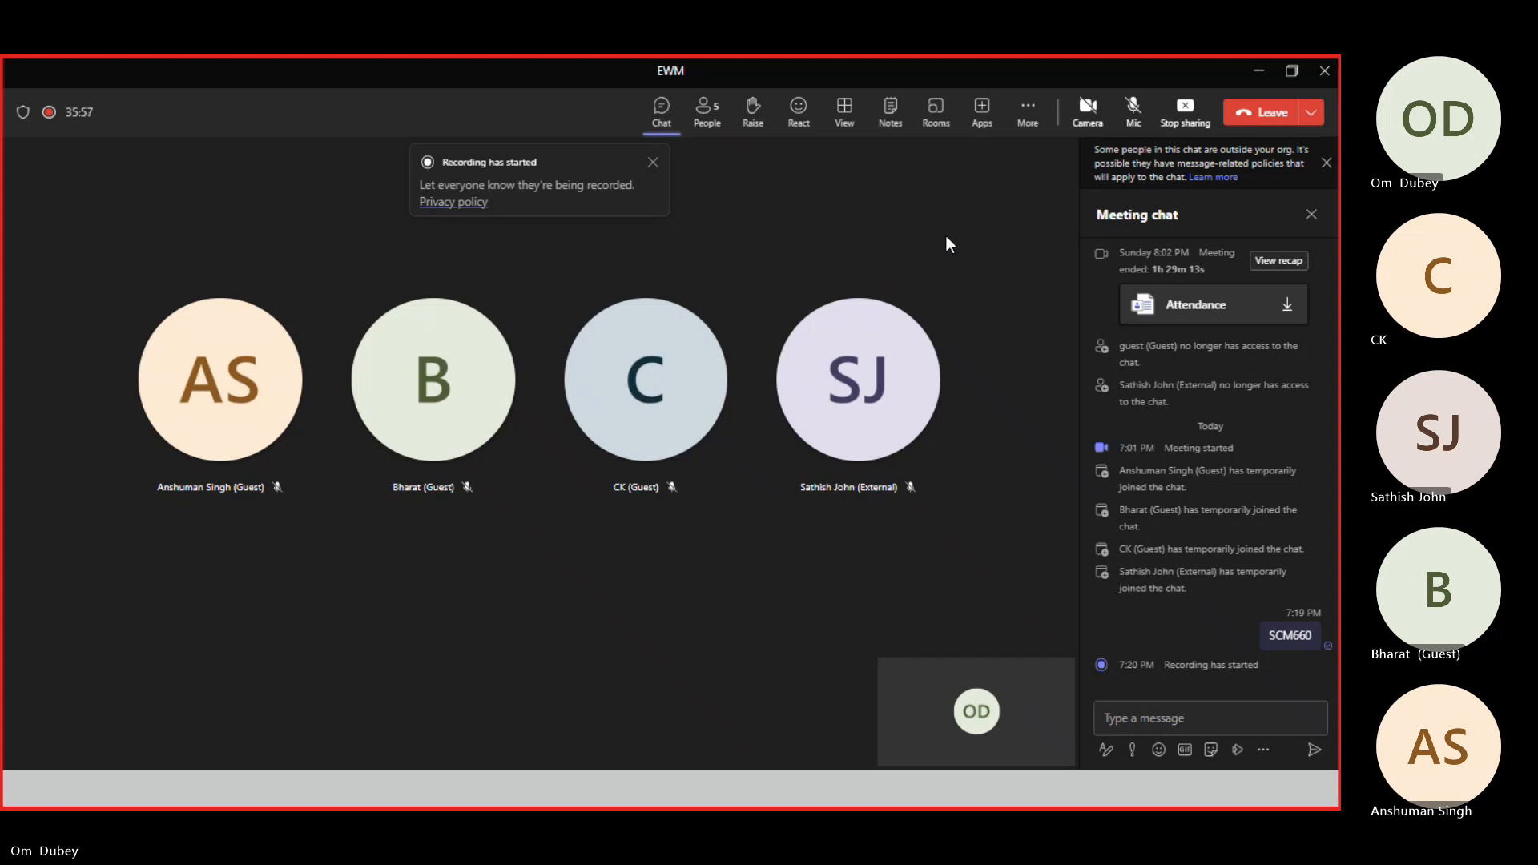
pyautogui.hotkey('alt', 'Tab')
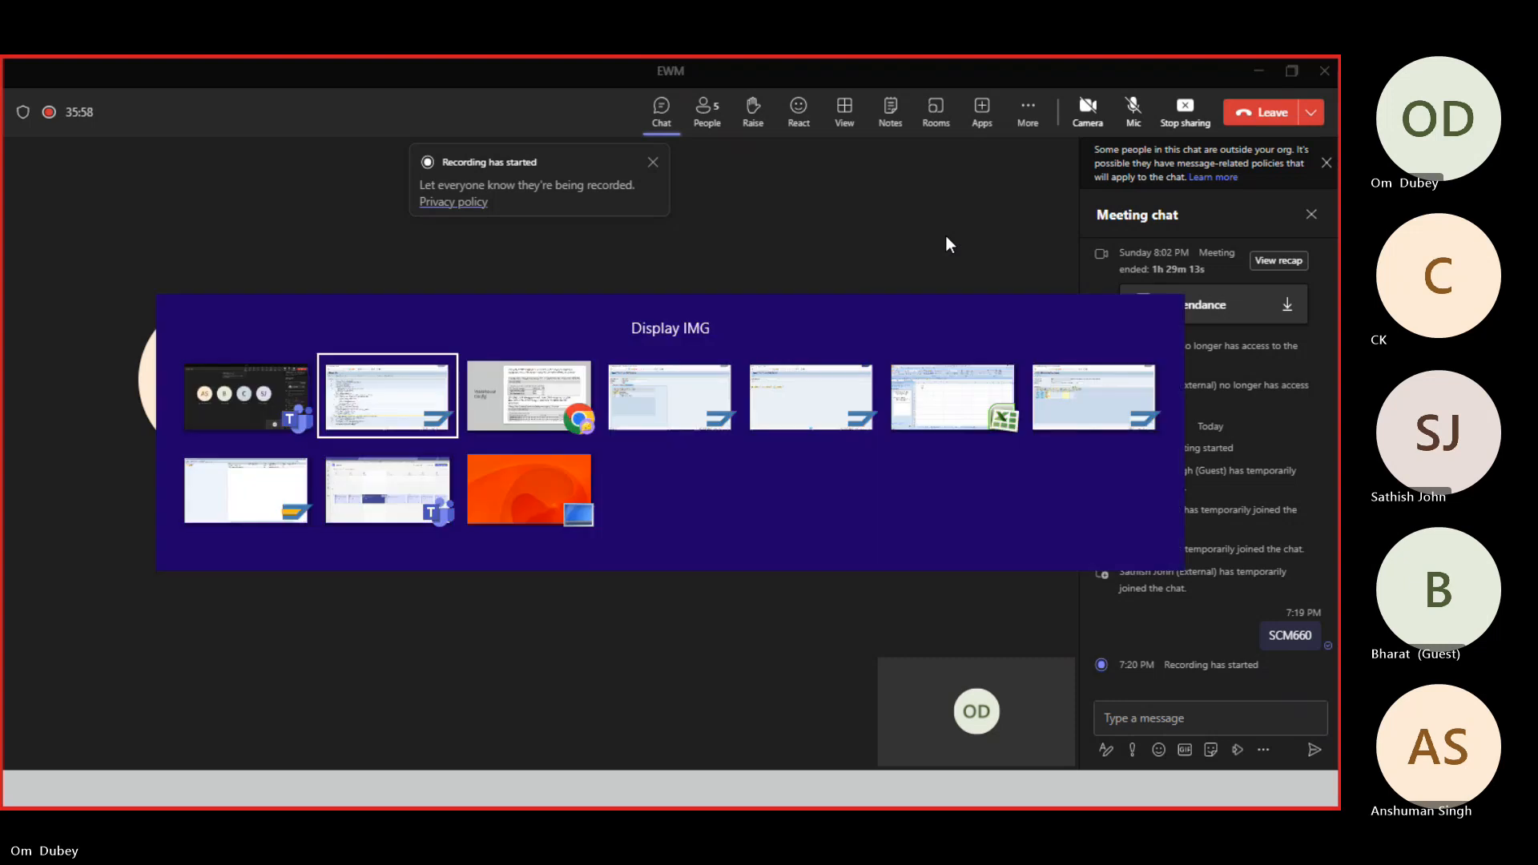
pyautogui.hotkey('alt', 'Tab')
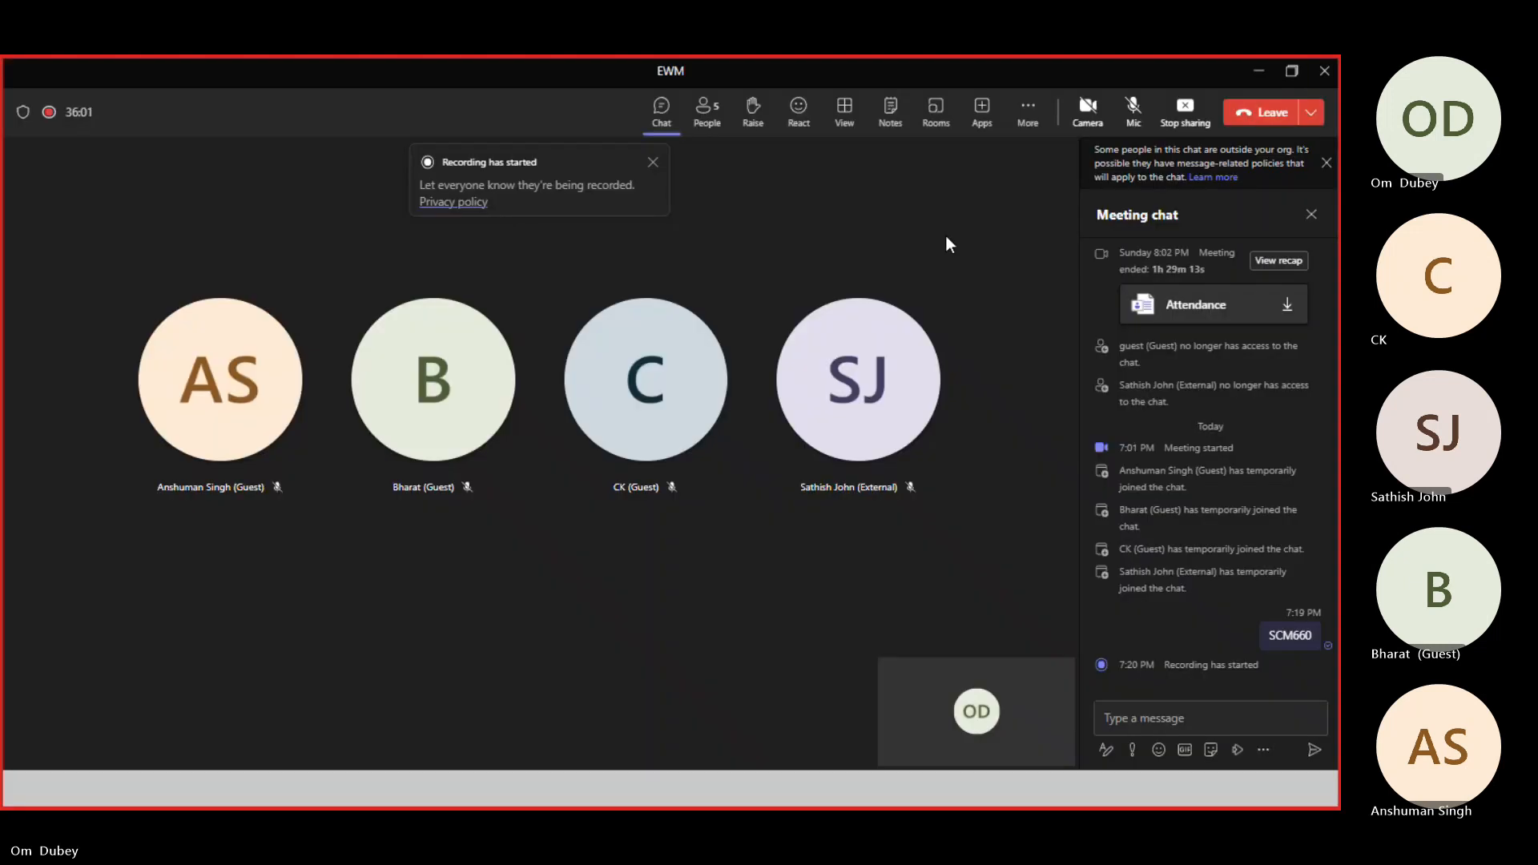
pyautogui.hotkey('ctrl', 'shift', 'm')
pyautogui.hotkey('alt', 'Tab')
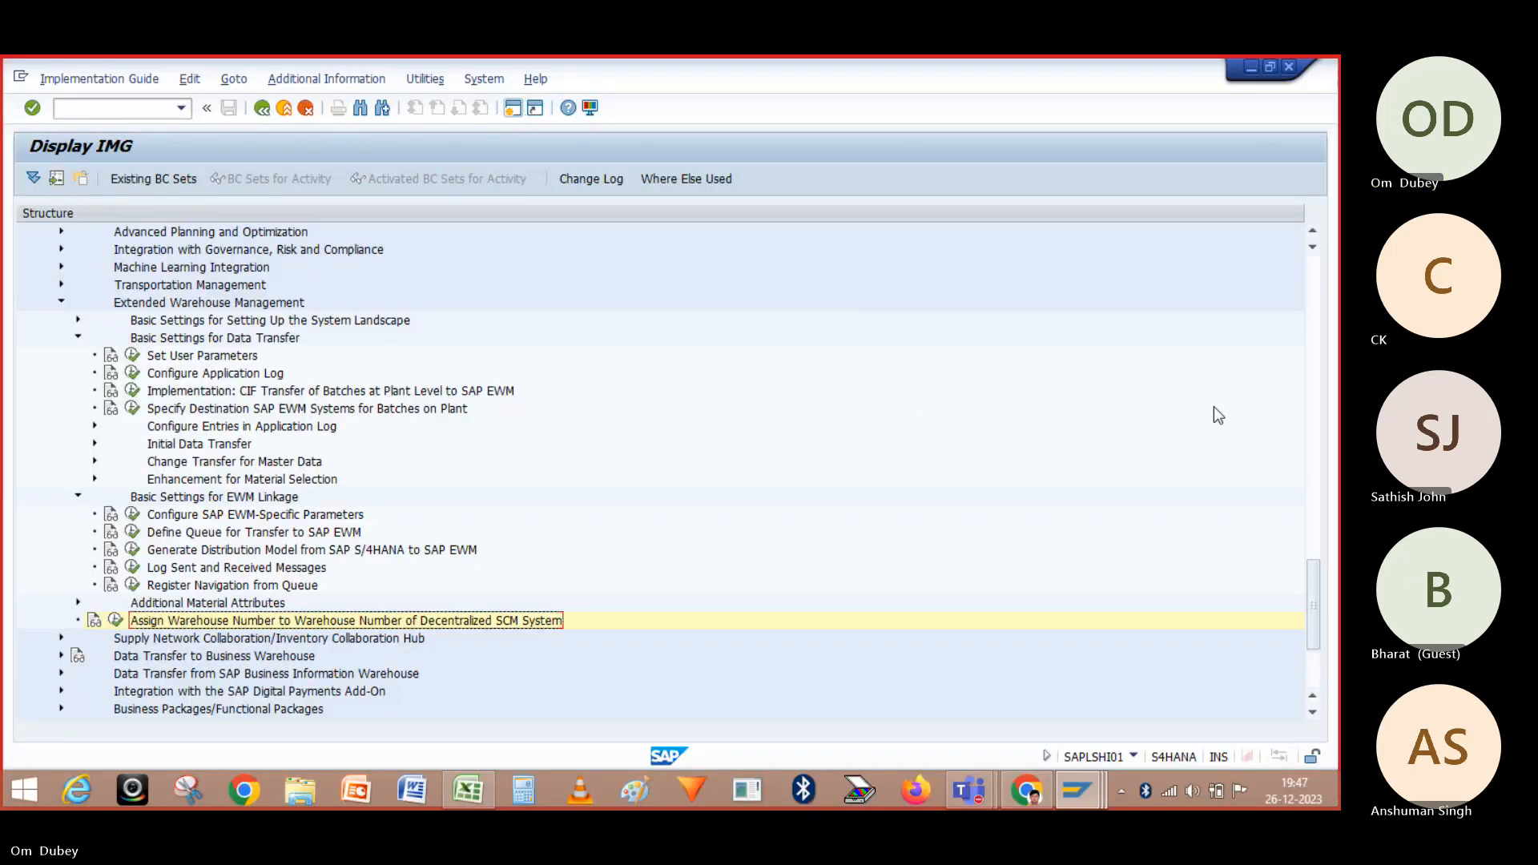
# Briefly open Generate Distribution Model, then recheck warehouse OM2's settings in Configure SAP EWM-Specific Parameters and return to Display IMG
pyautogui.click(133, 551)
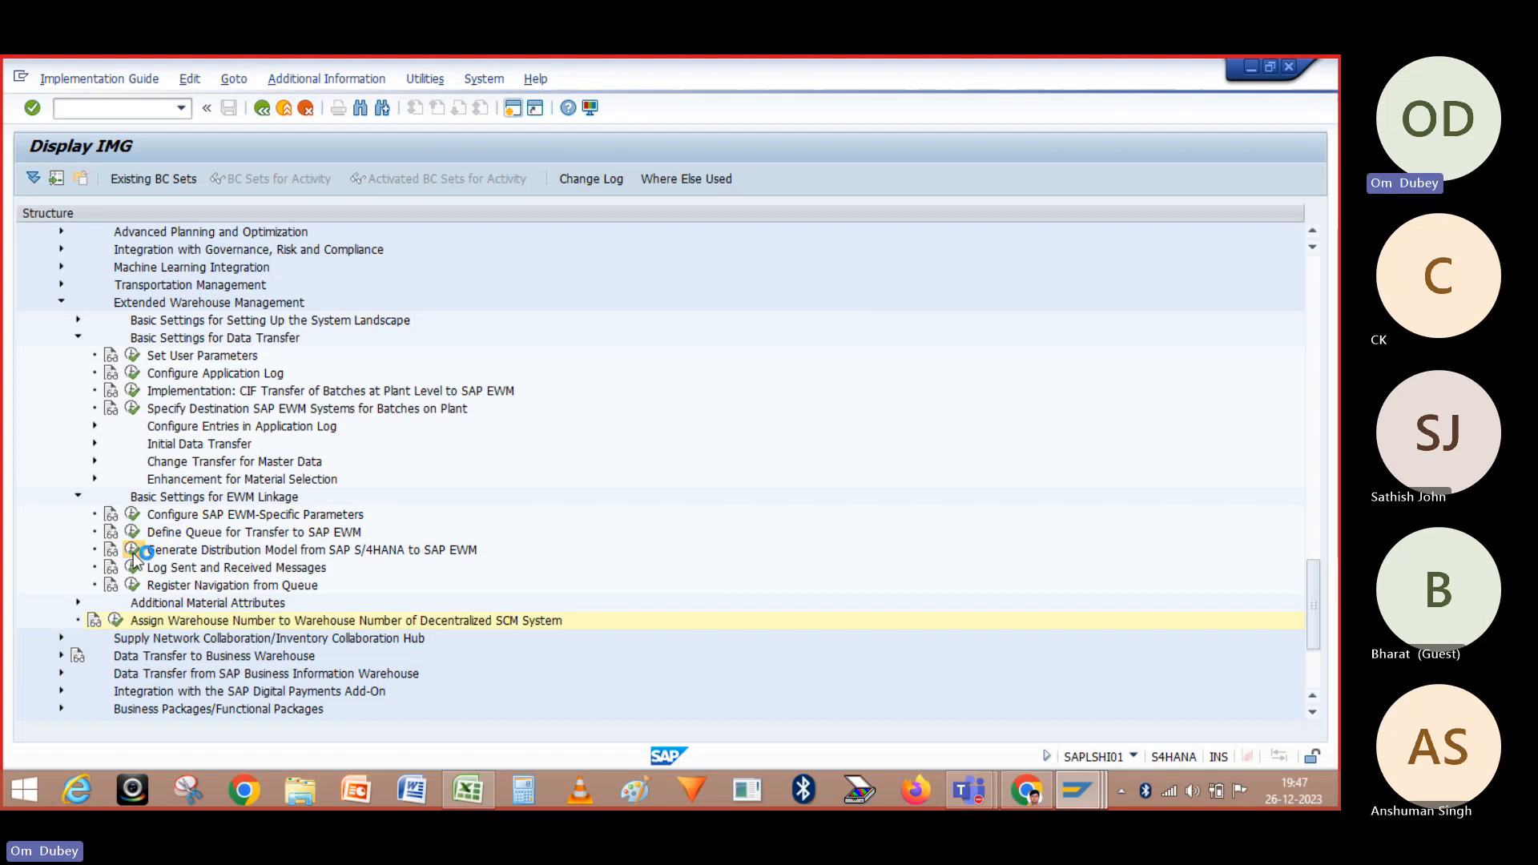
pyautogui.click(260, 109)
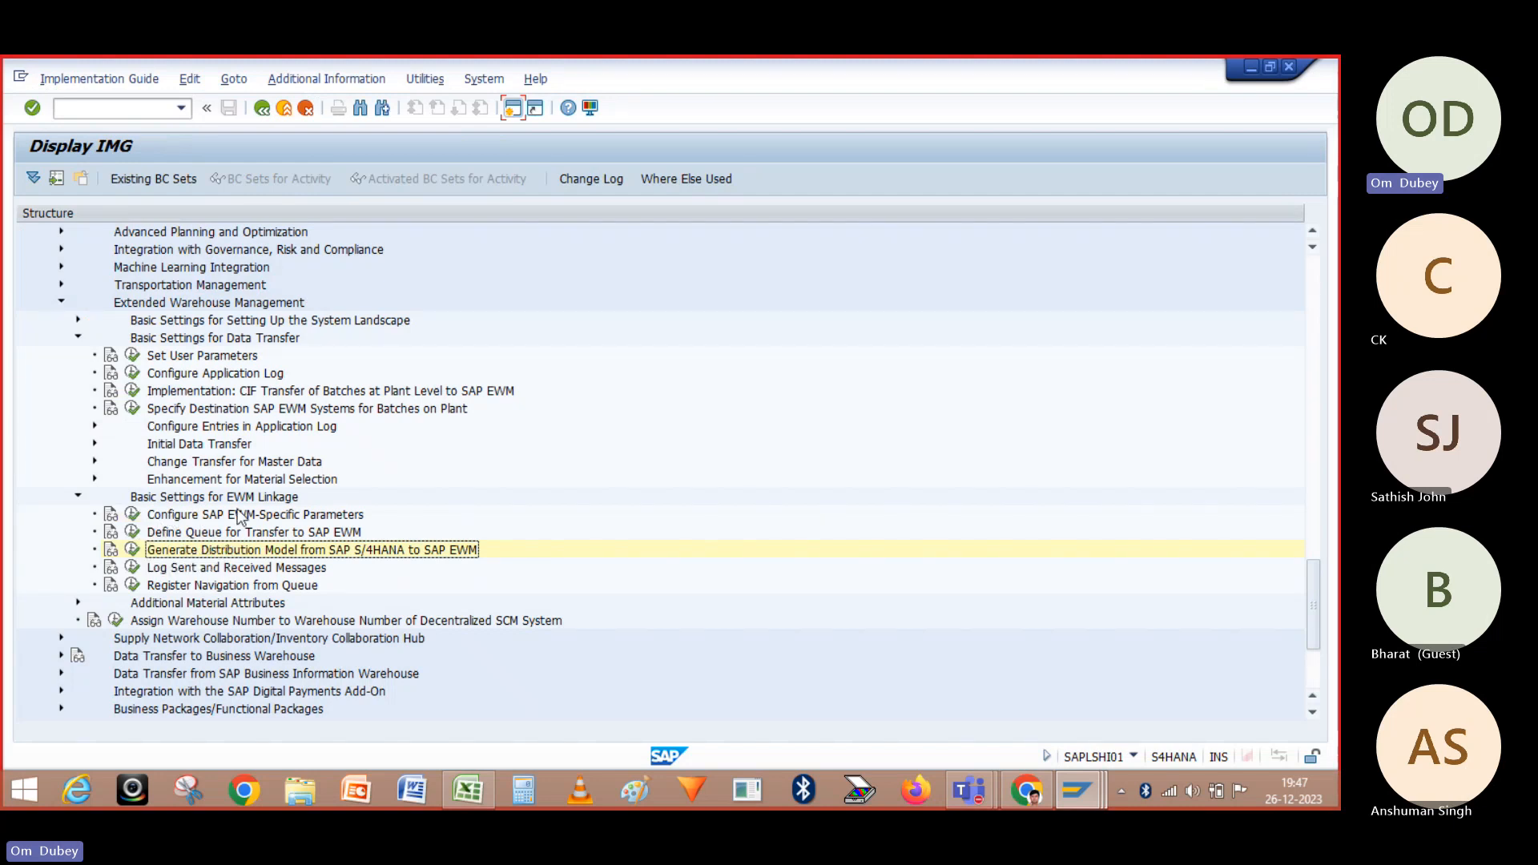
pyautogui.click(135, 515)
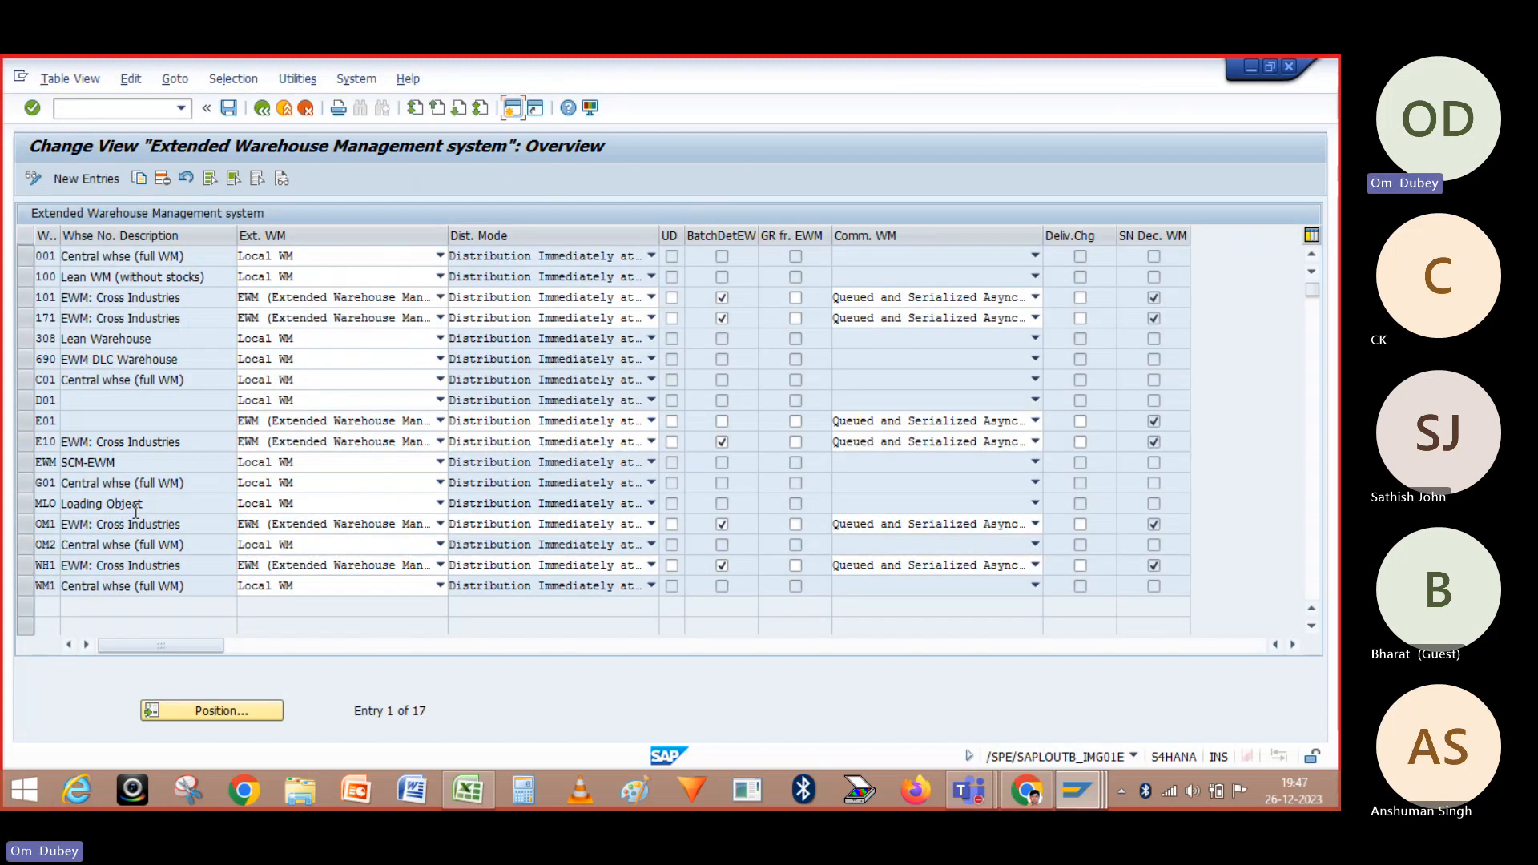
pyautogui.click(54, 545)
pyautogui.click(143, 545)
pyautogui.click(262, 109)
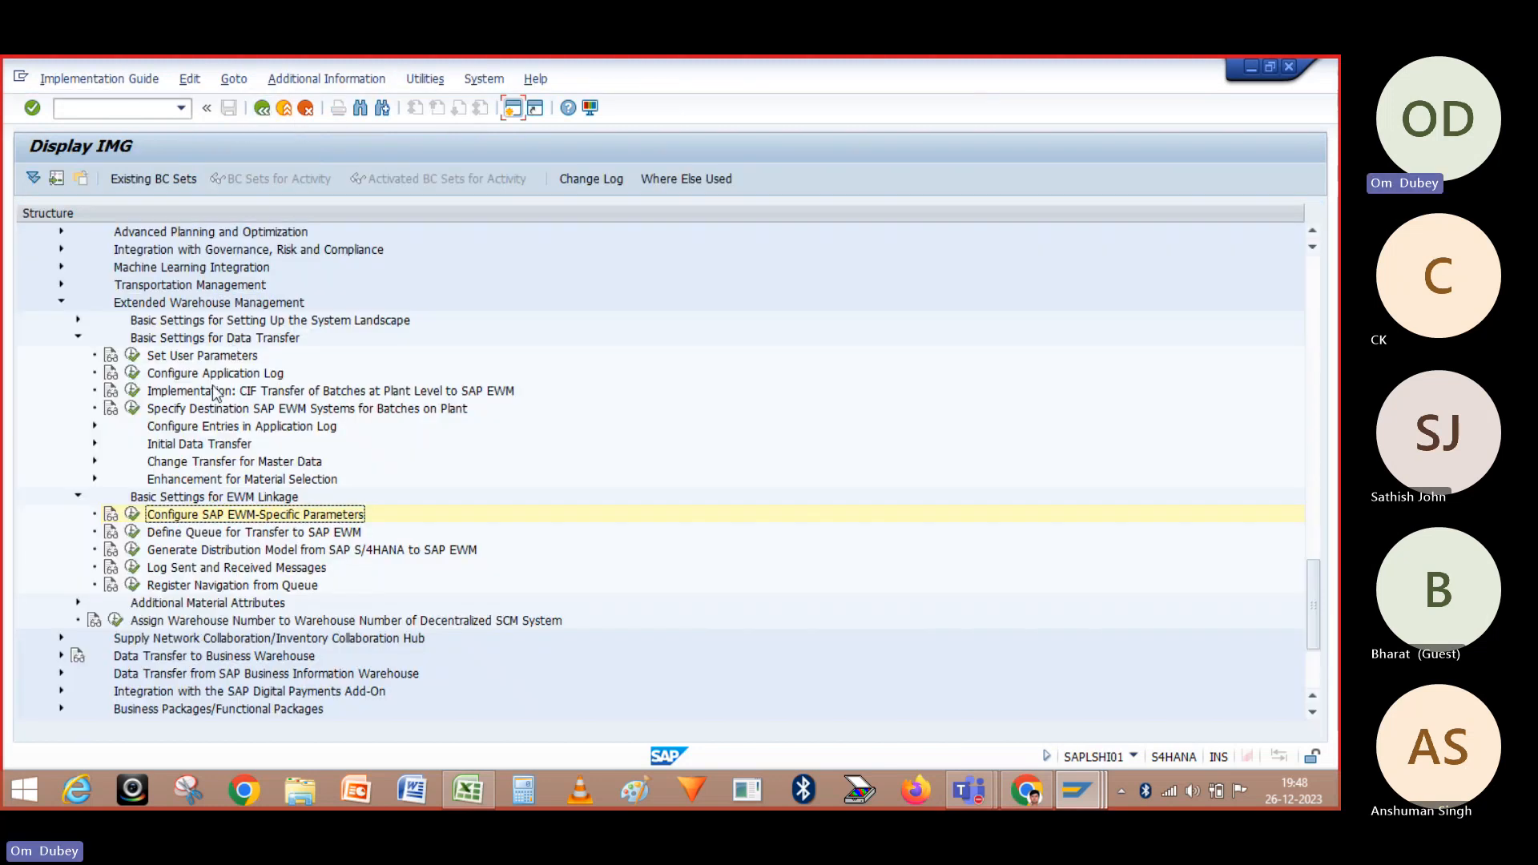
# Open Generate Distribution Model from SAP S/4HANA to SAP EWM and examine the available warehouse numbers, leaving the objects selection on All
pyautogui.click(133, 550)
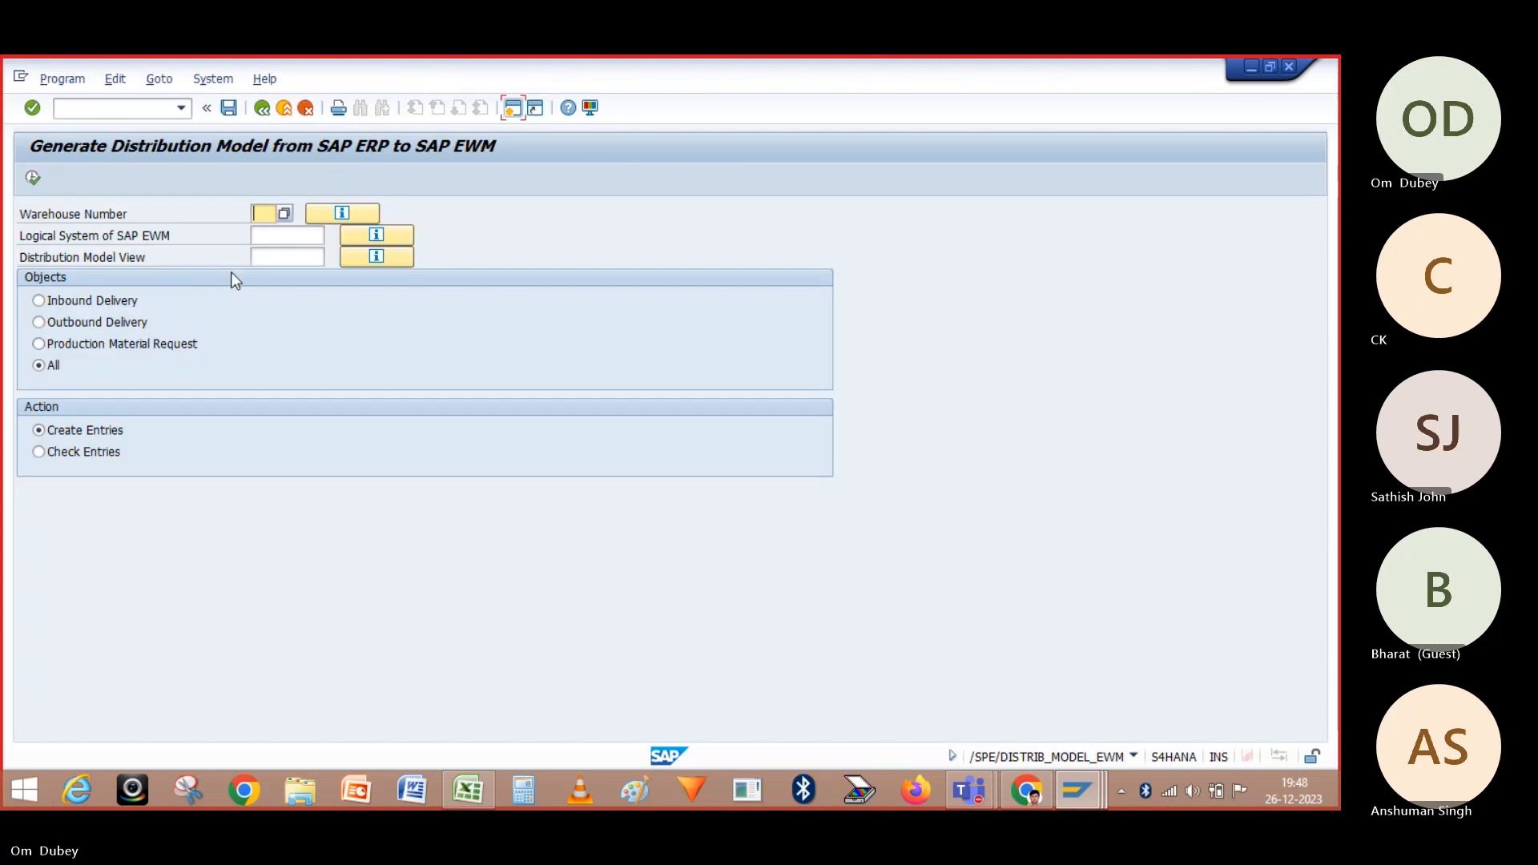
pyautogui.click(281, 215)
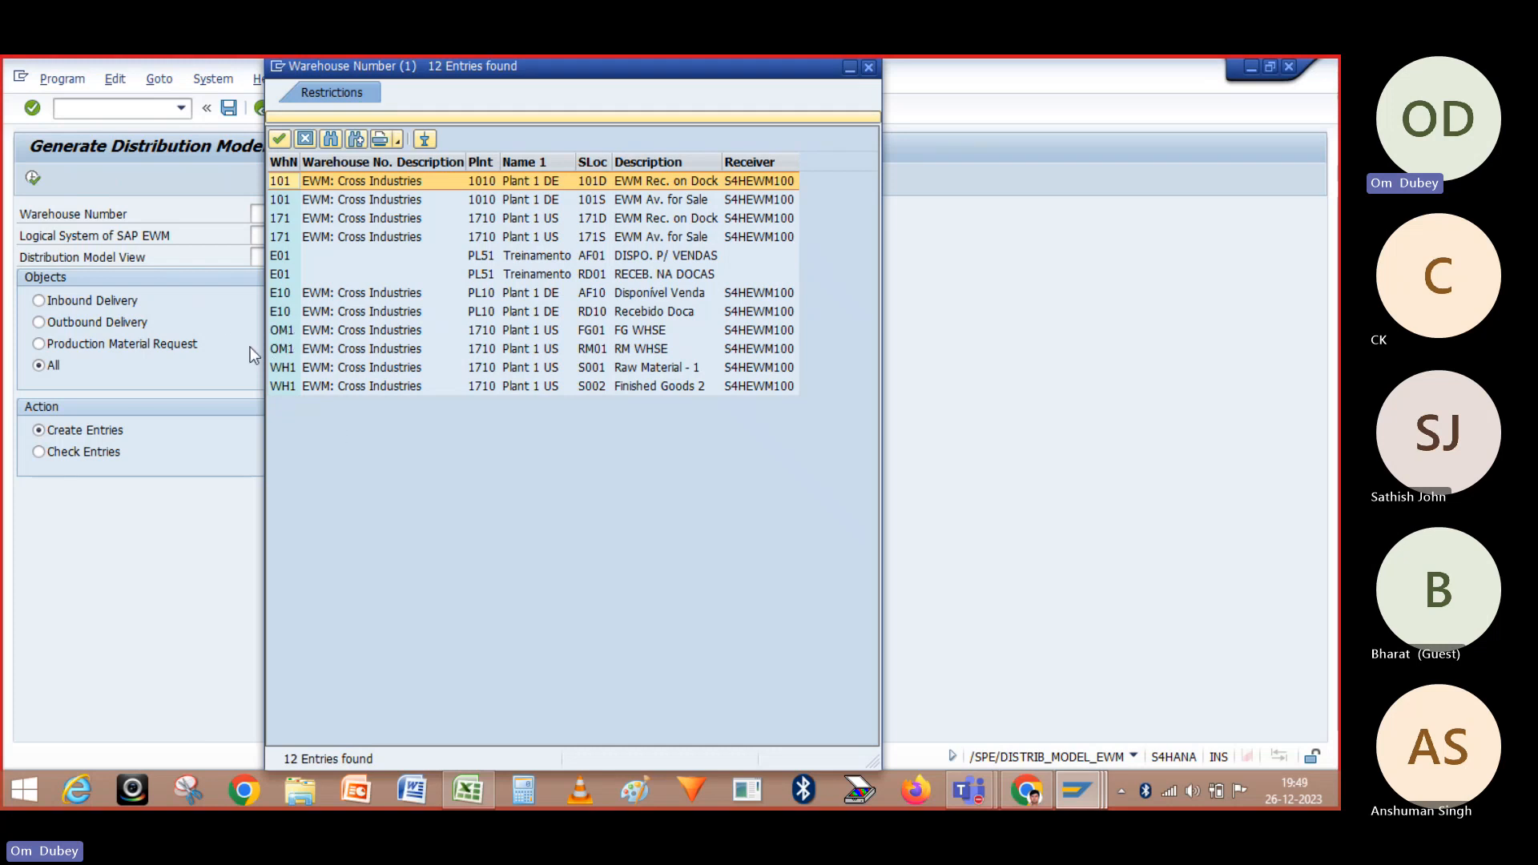
pyautogui.click(227, 315)
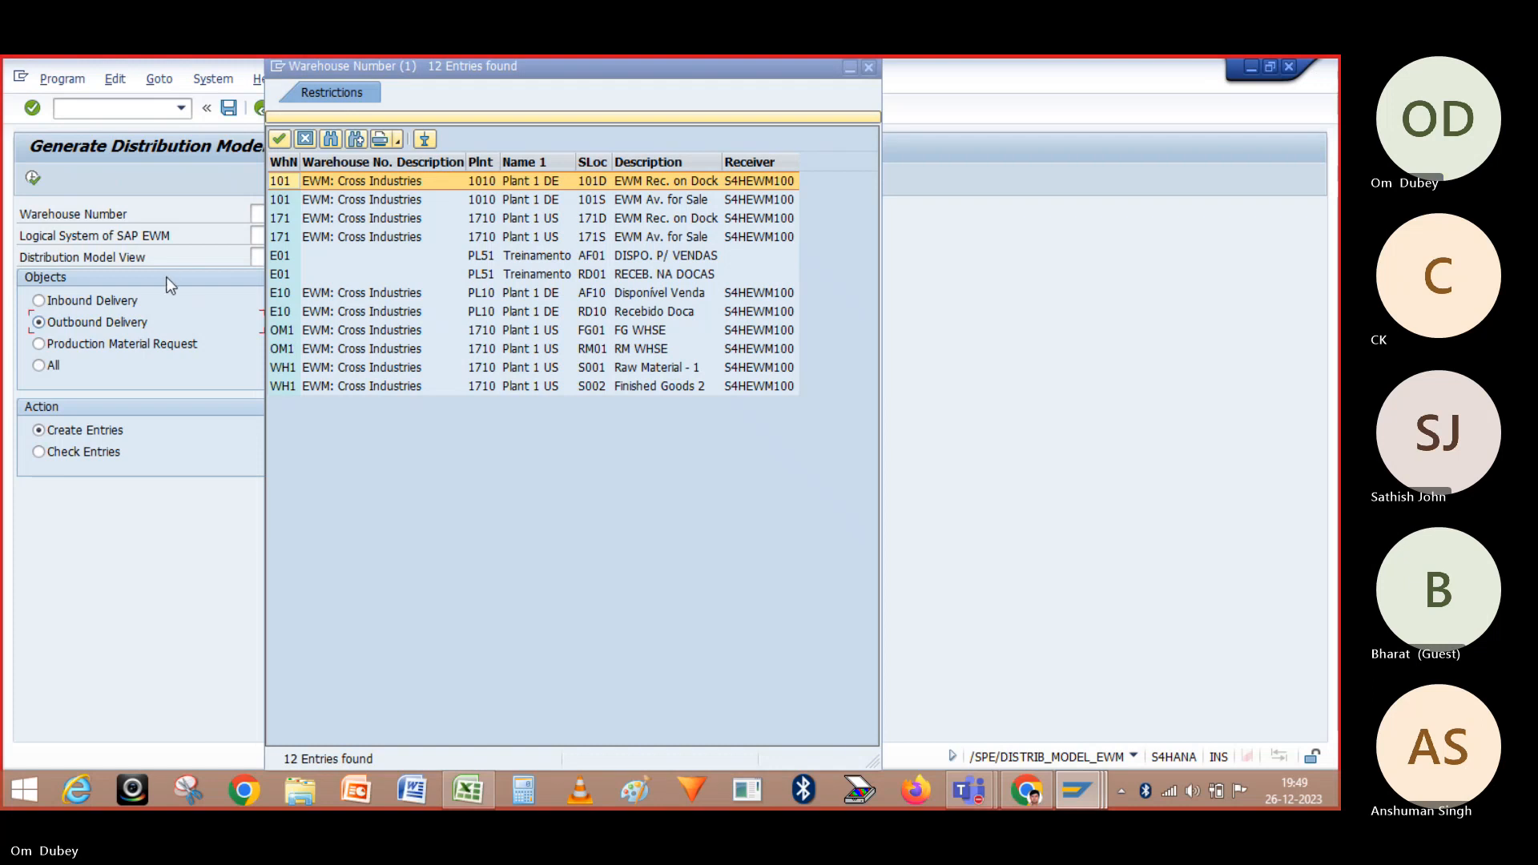
pyautogui.click(39, 366)
pyautogui.click(869, 67)
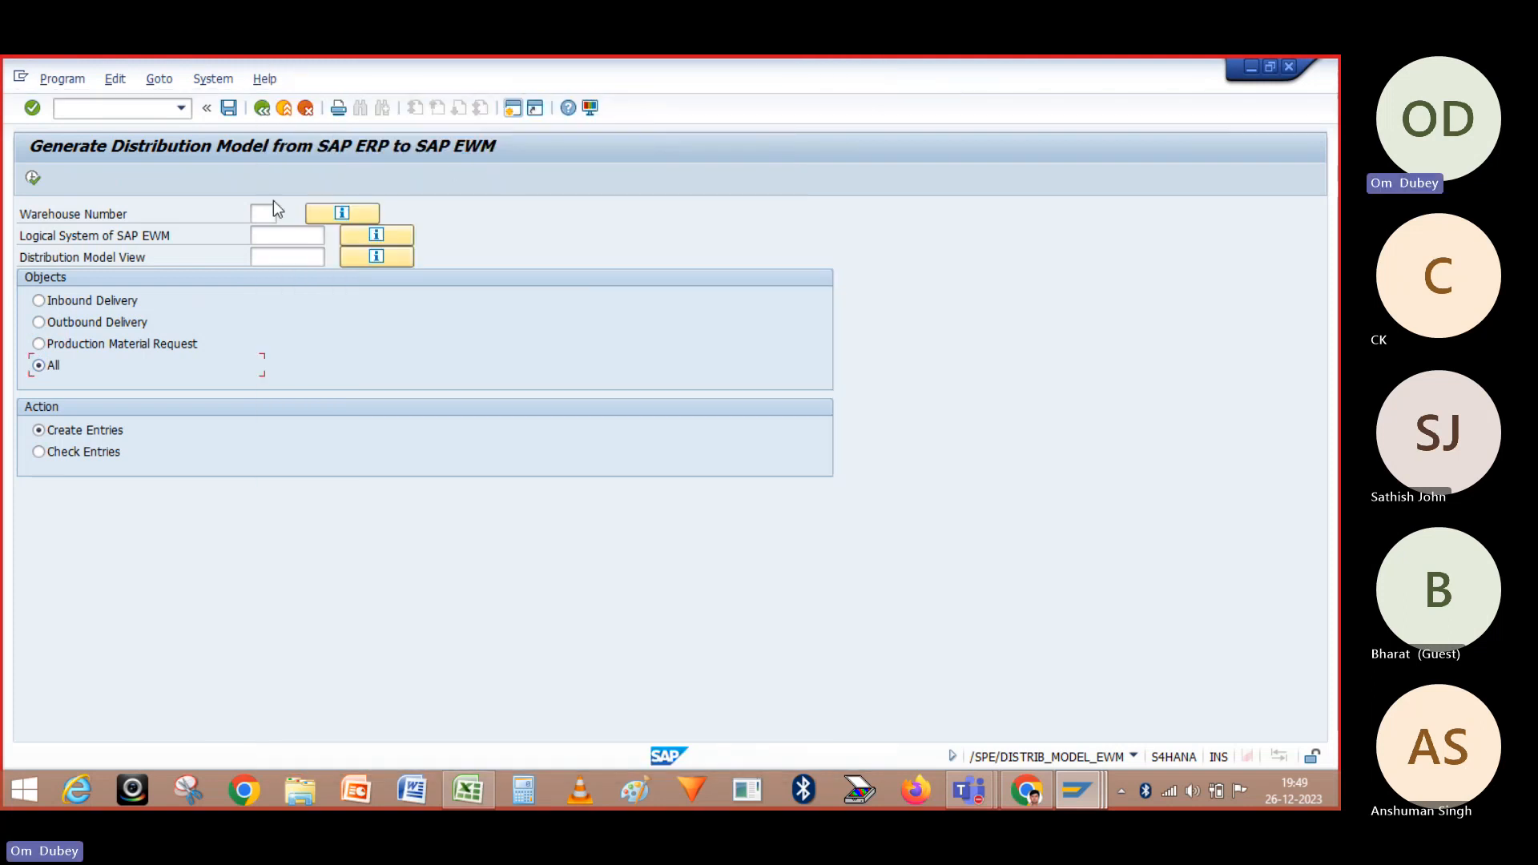
# Enter warehouse number OM2 and EWM logical system S4HCLNT100 as the criteria for the distribution model
pyautogui.click(261, 213)
pyautogui.write('om')
pyautogui.press('Return')
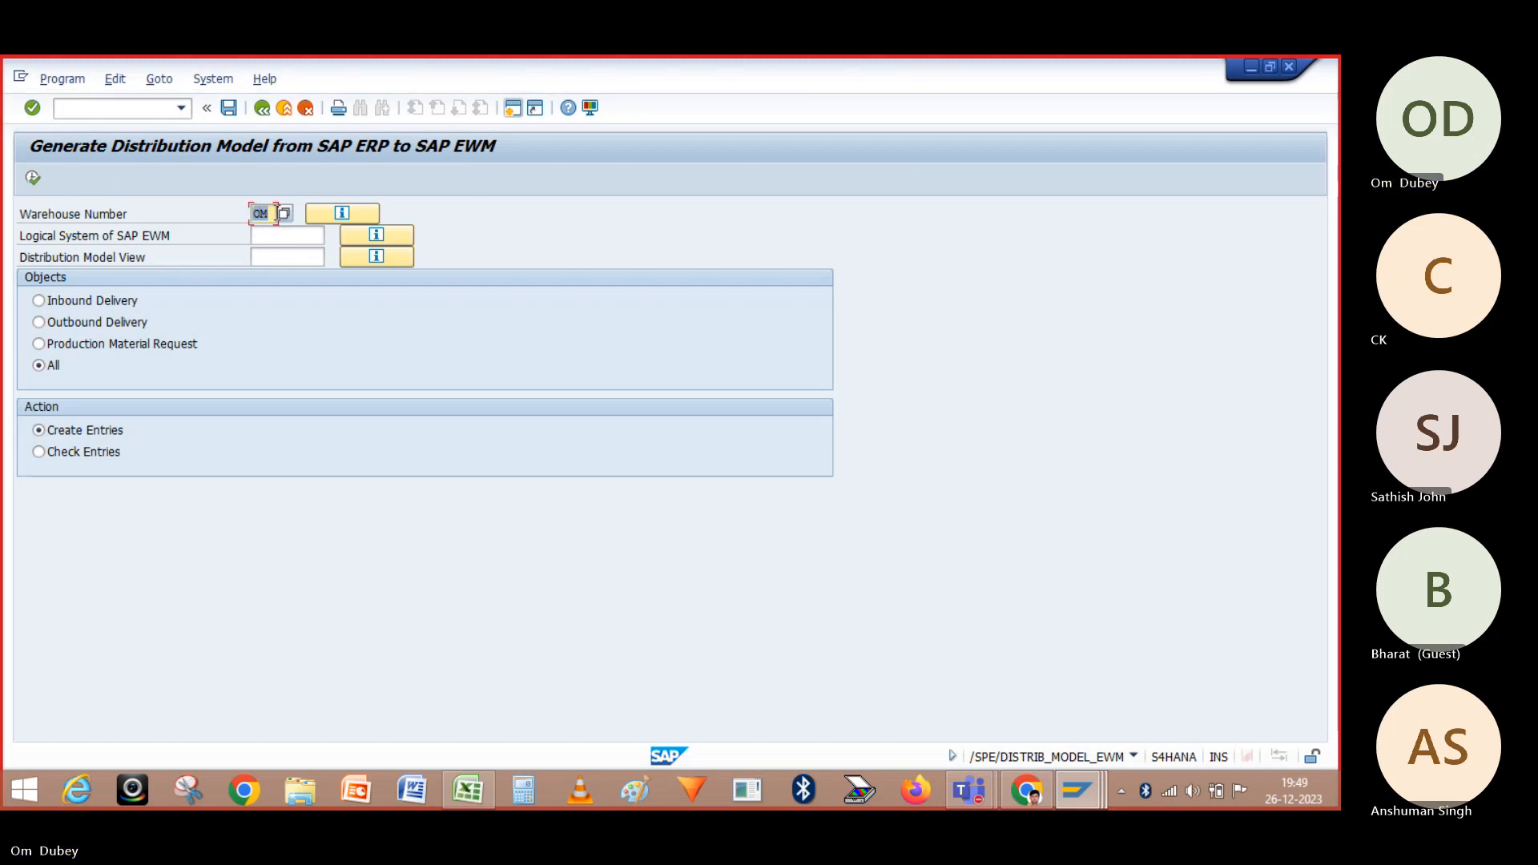
pyautogui.click(275, 213)
pyautogui.write('2')
pyautogui.press('Tab')
pyautogui.click(333, 236)
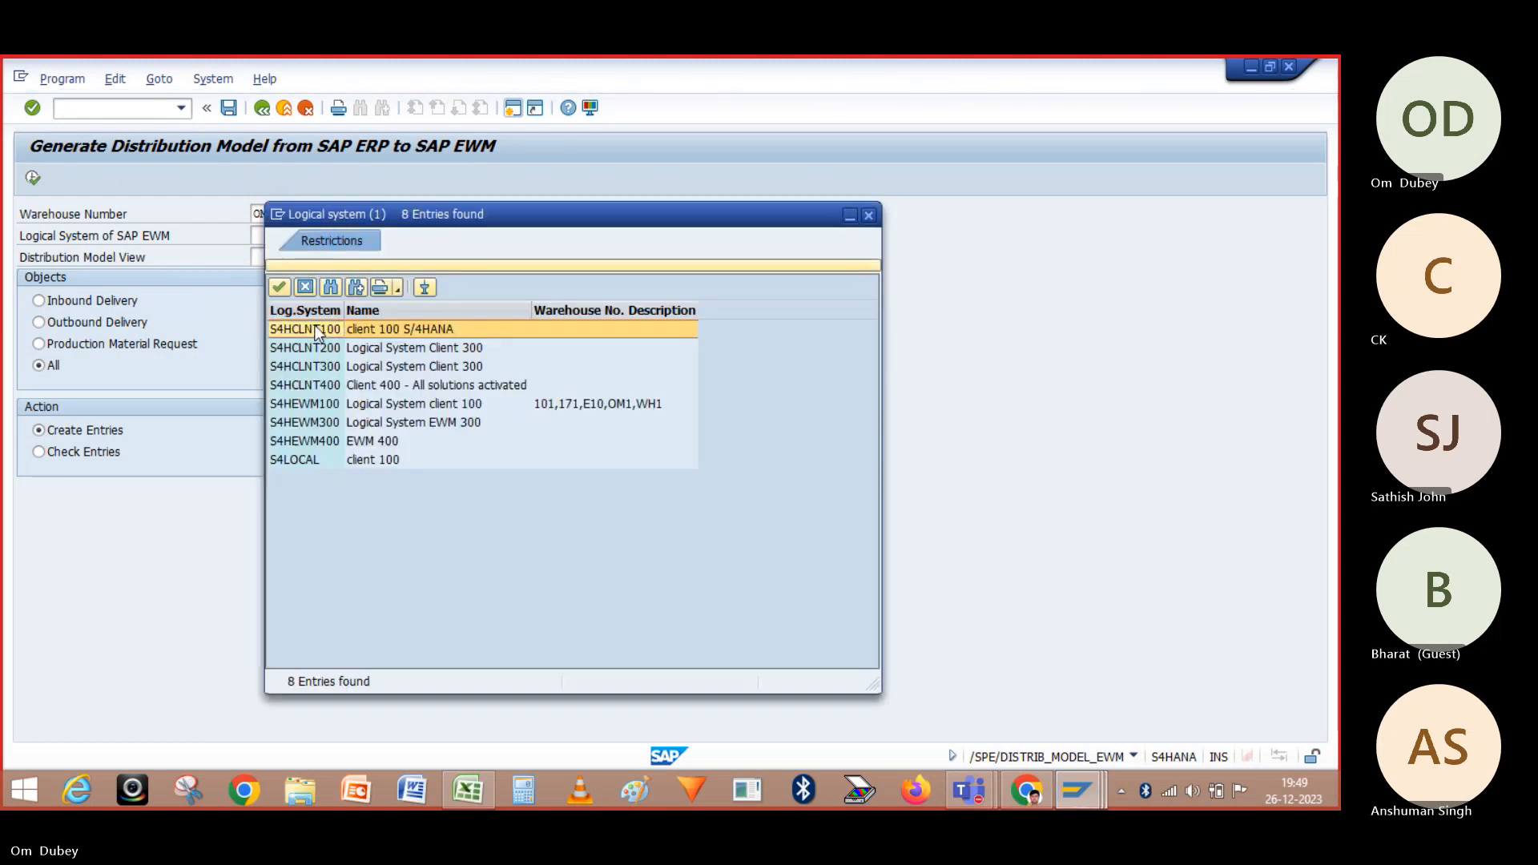
pyautogui.doubleClick(320, 330)
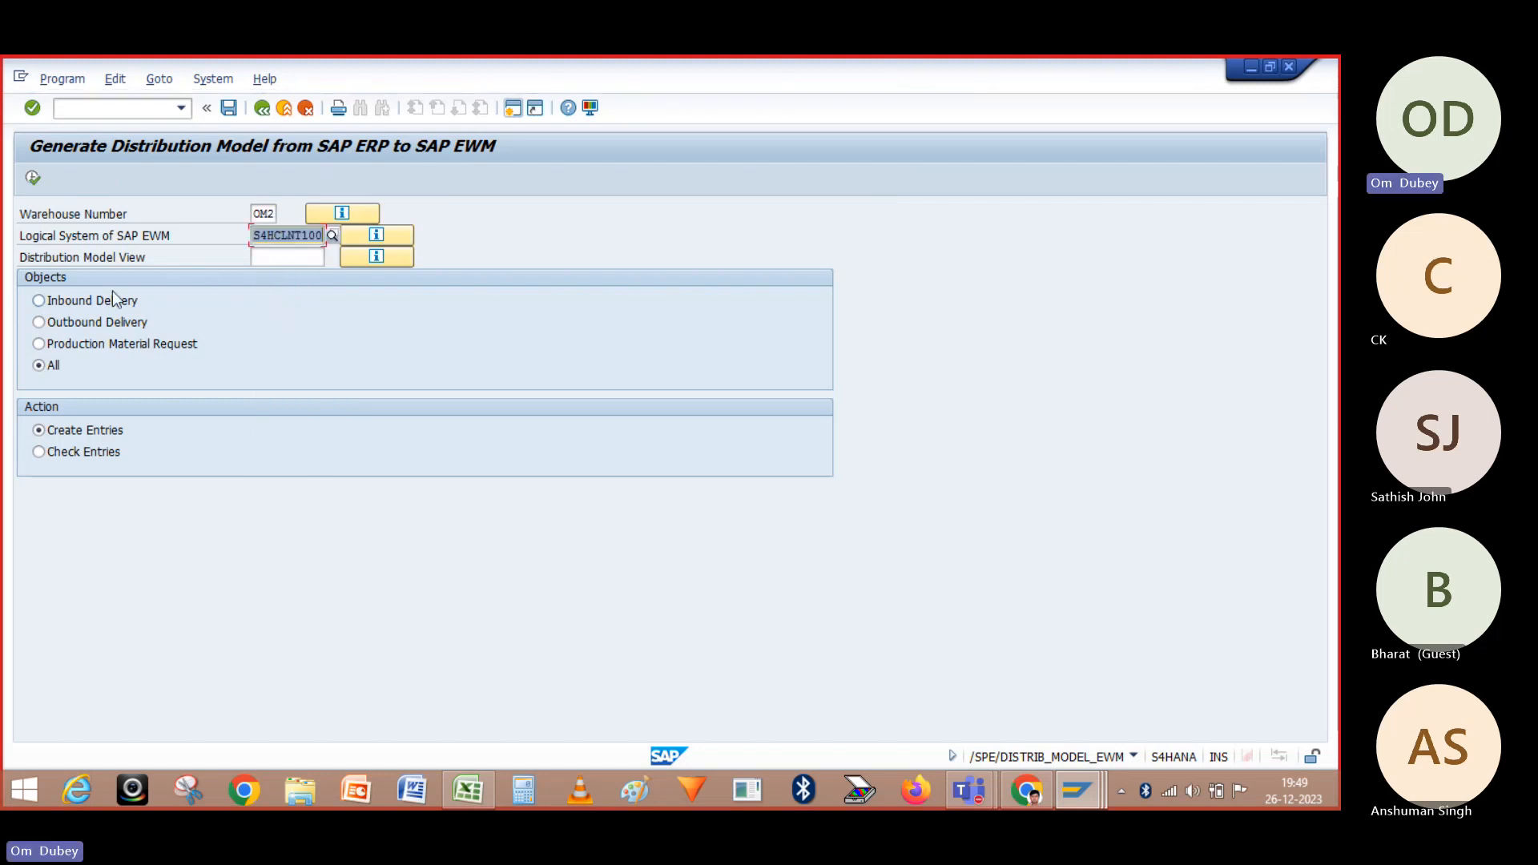
# Check warehouse OM2 for existing distribution model entries across all objects, dismiss the message, and return to Display IMG
pyautogui.click(42, 453)
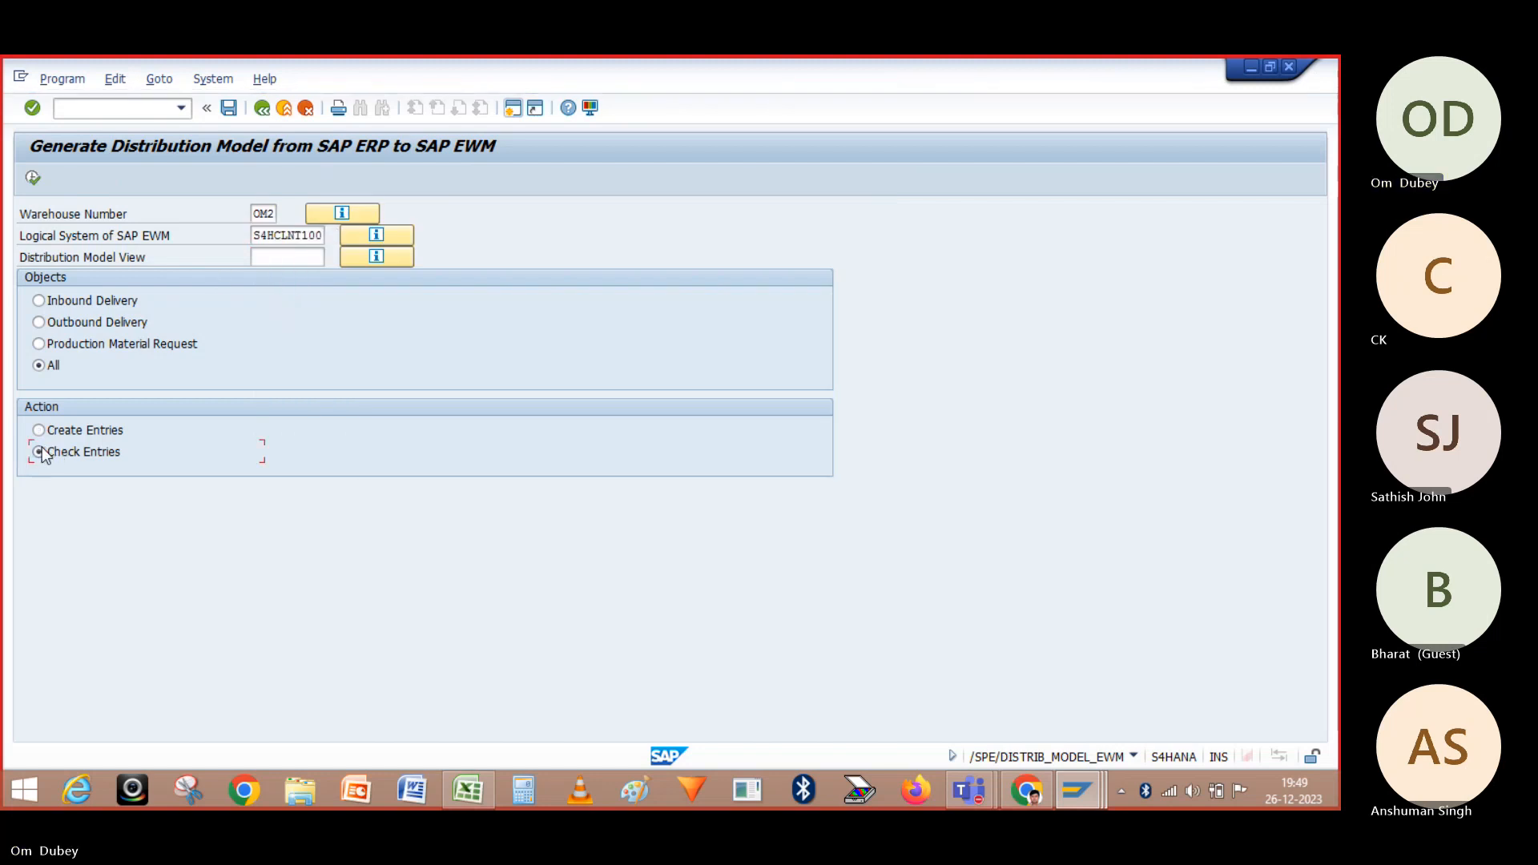
pyautogui.click(33, 179)
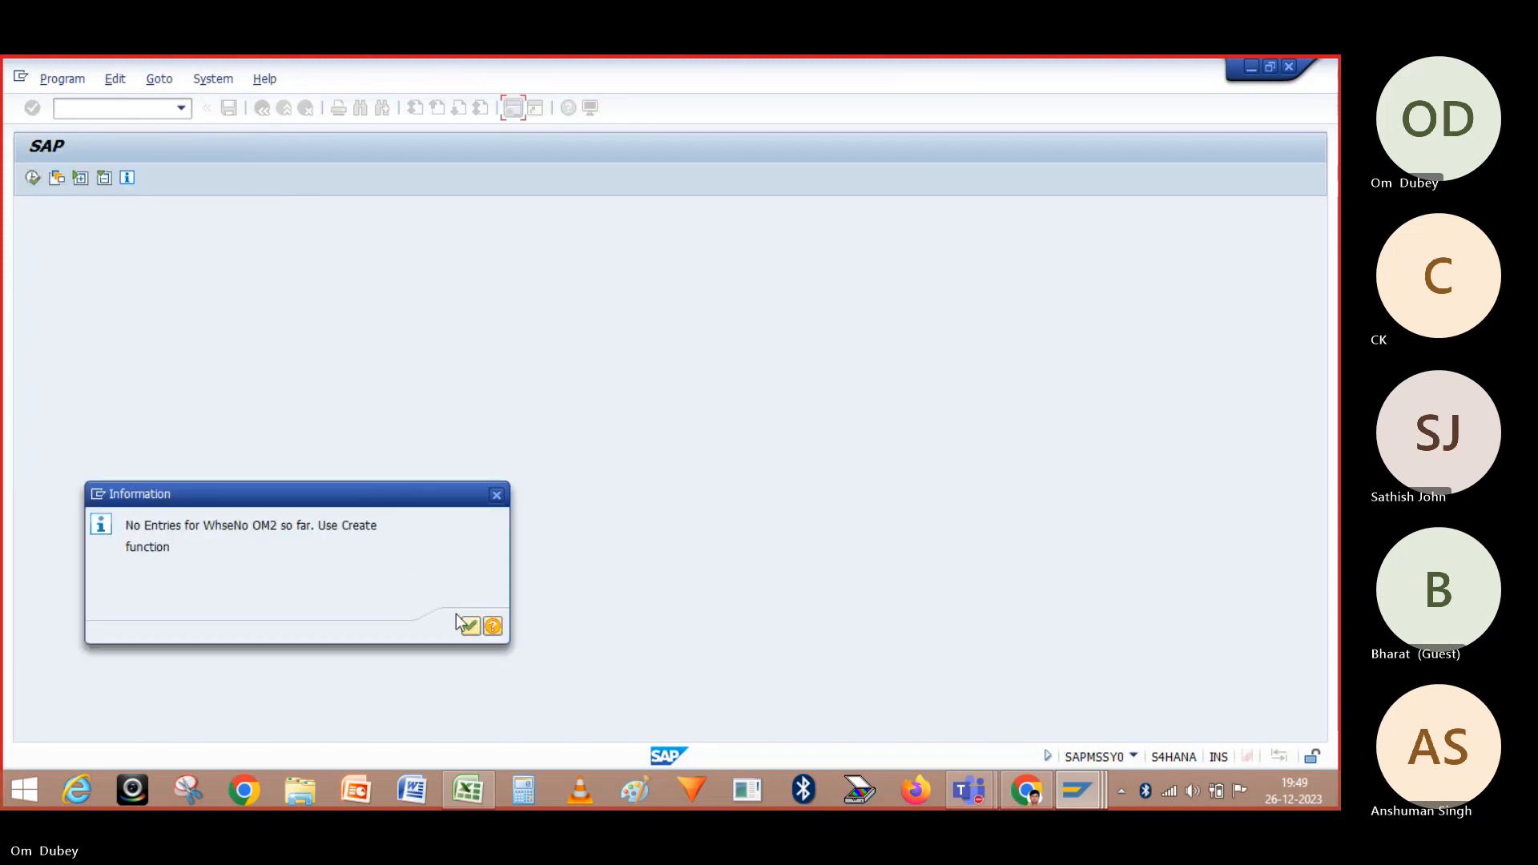
pyautogui.click(470, 625)
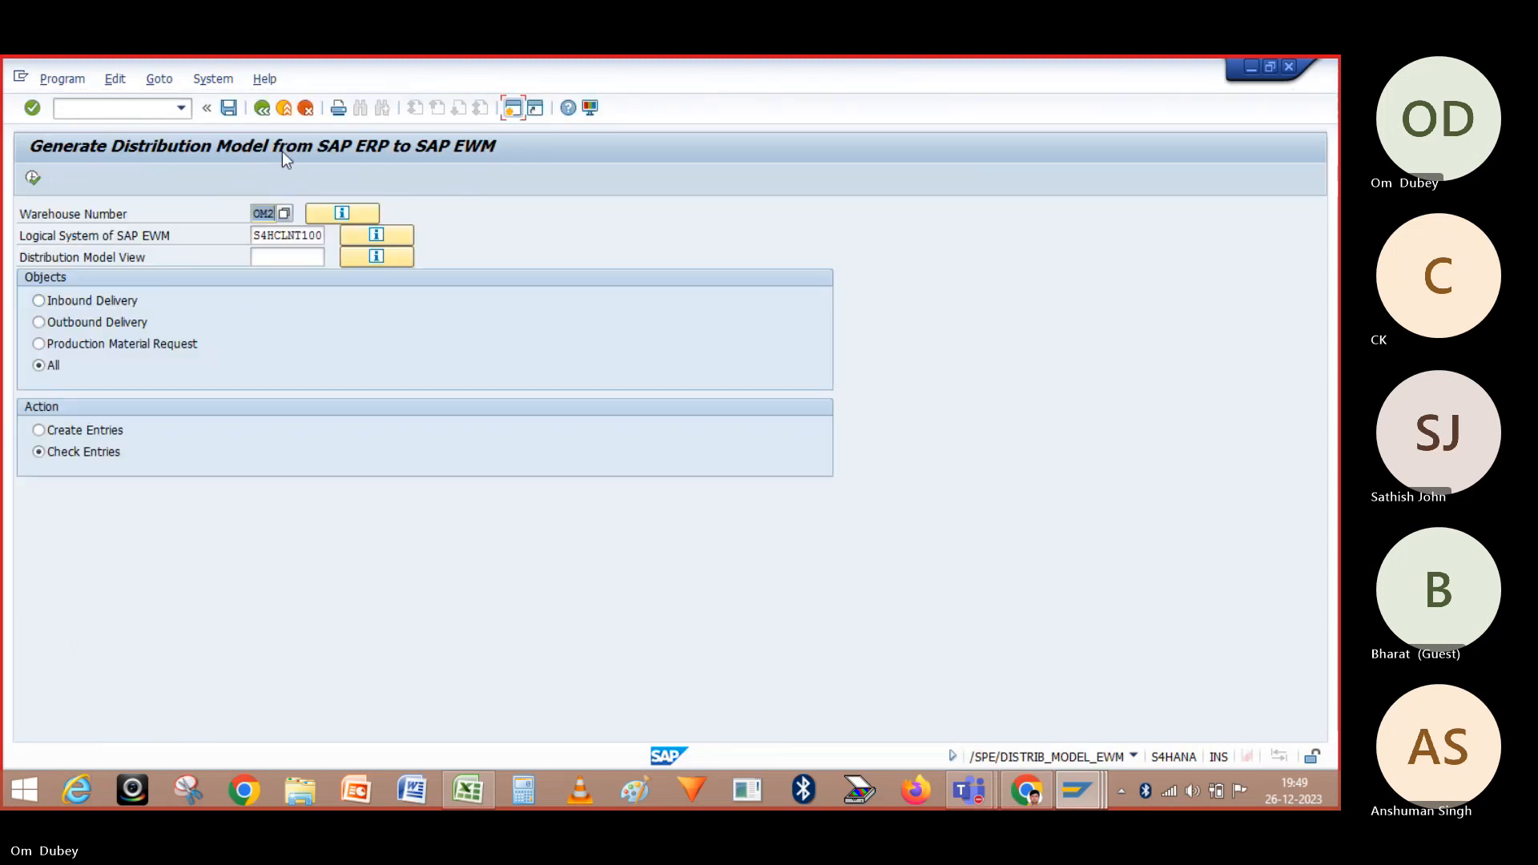
pyautogui.click(272, 113)
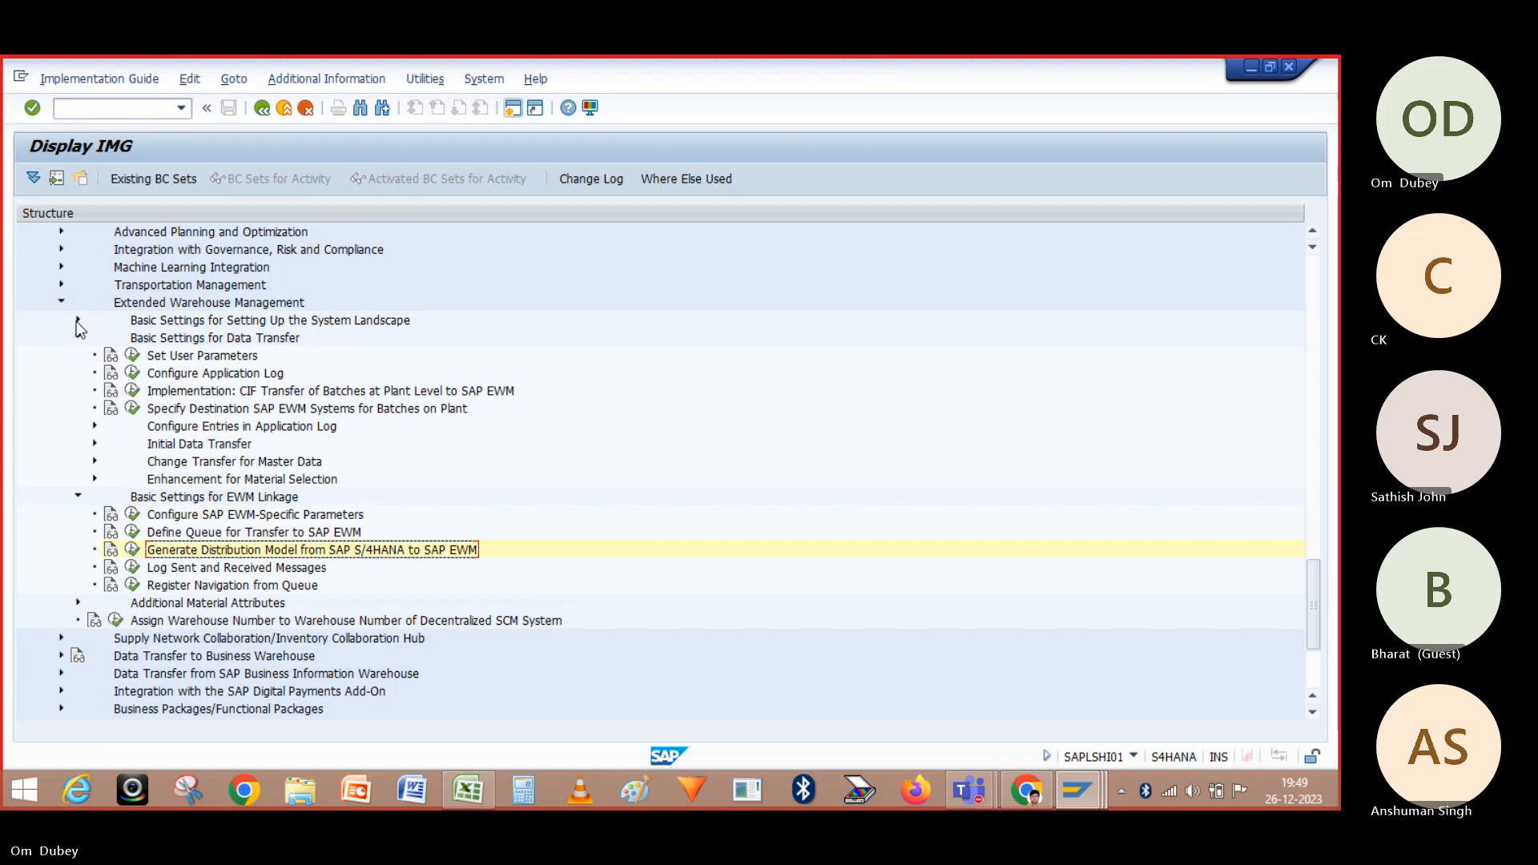
# View the activities in Basic Settings for Setting Up the System Landscape, and collapse the Extended Warehouse Management integration branch
pyautogui.click(77, 321)
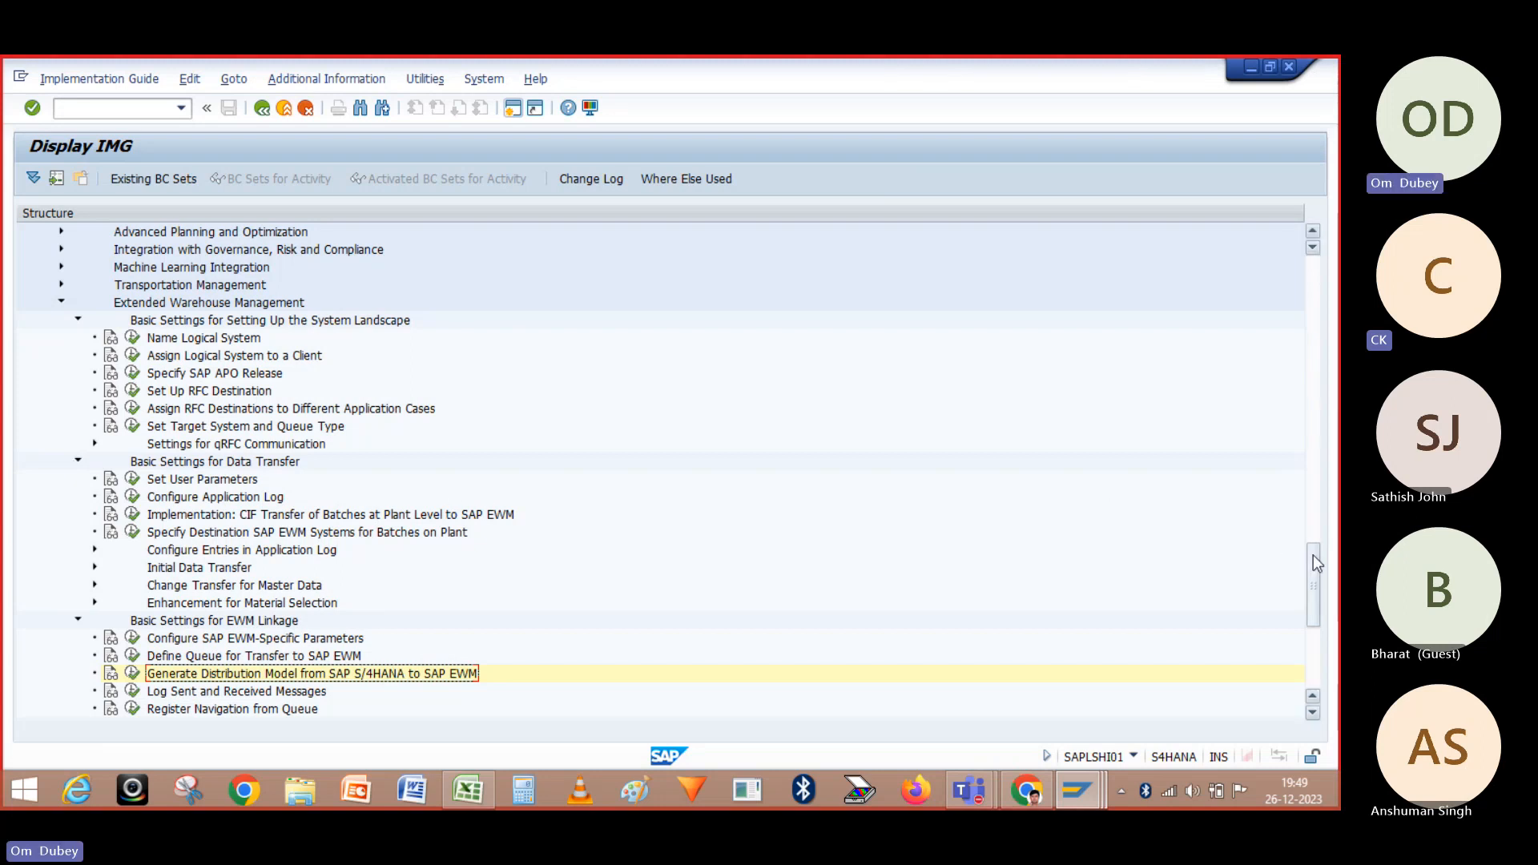
pyautogui.moveTo(1314, 554); pyautogui.dragTo(1319, 526)
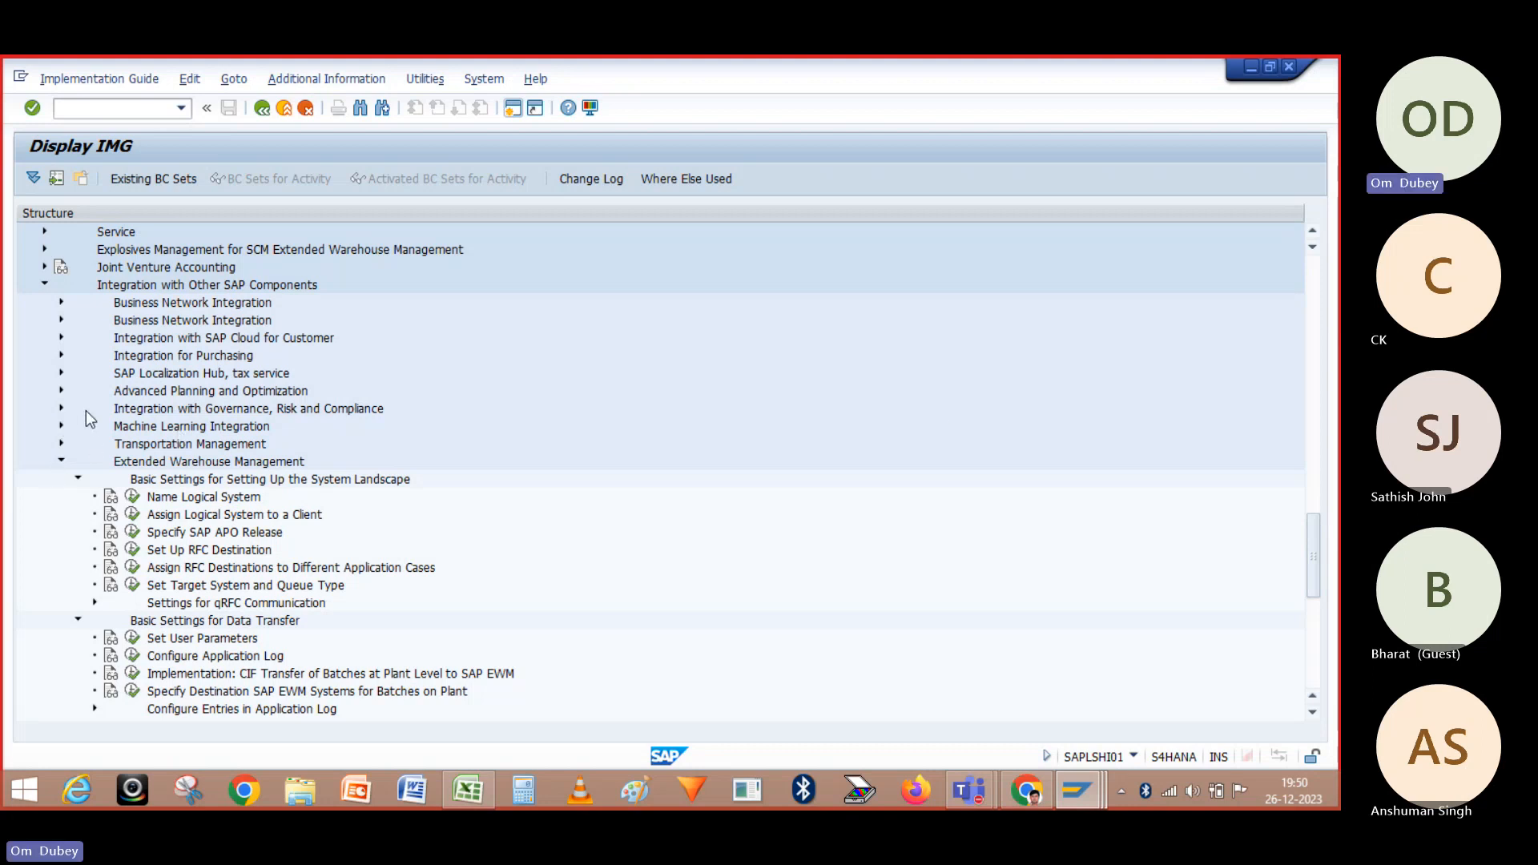
pyautogui.click(61, 462)
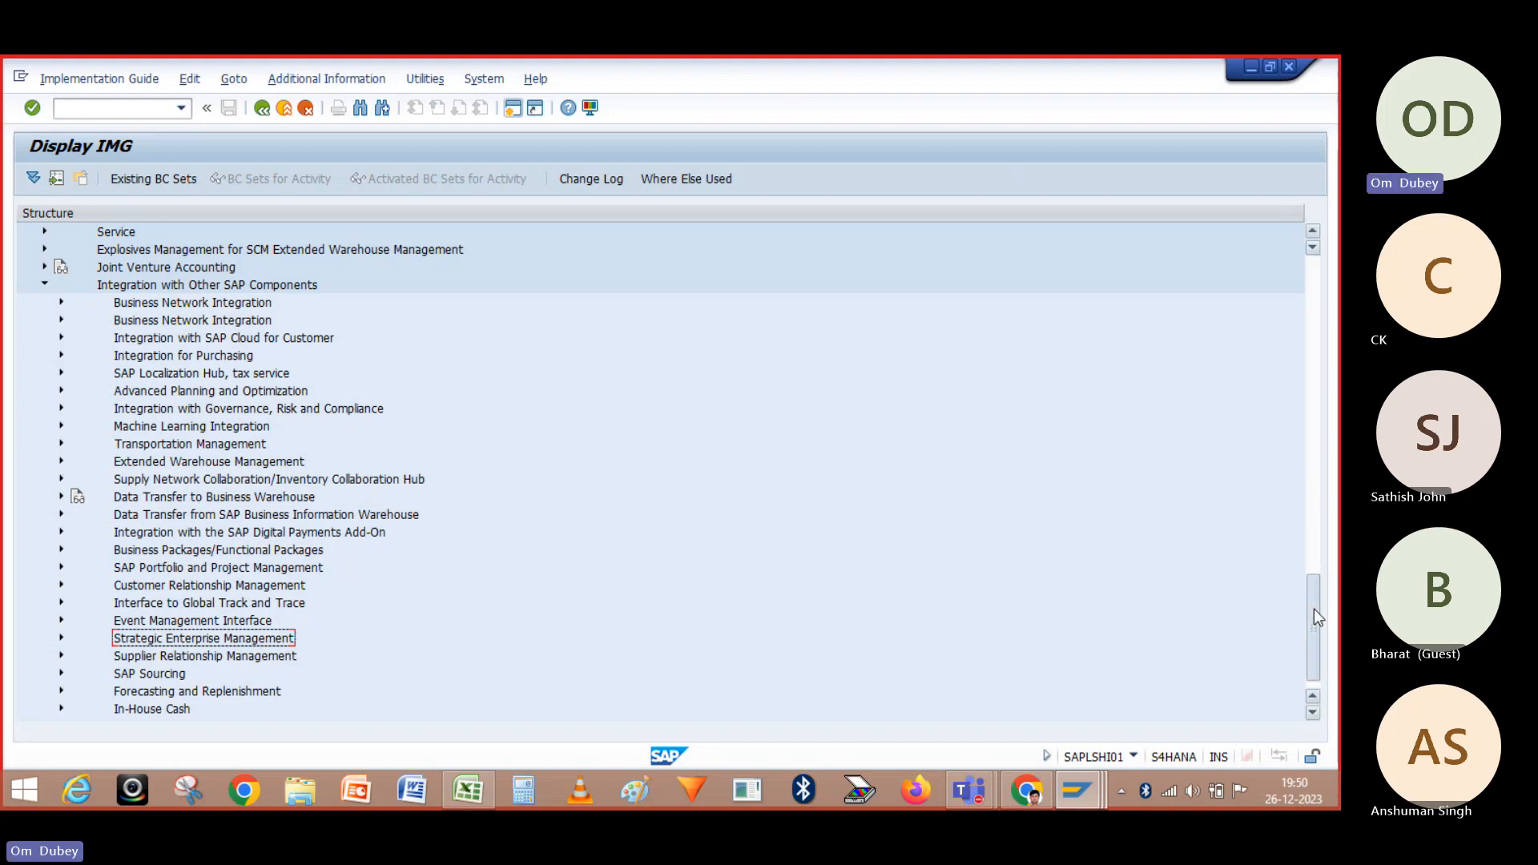
# Review the warehouse list in Define Warehouse Numbers under SCM Extended Warehouse Management master data, and return to Display IMG
pyautogui.scroll(-1, 1314, 609)
pyautogui.moveTo(1310, 657); pyautogui.dragTo(1324, 388)
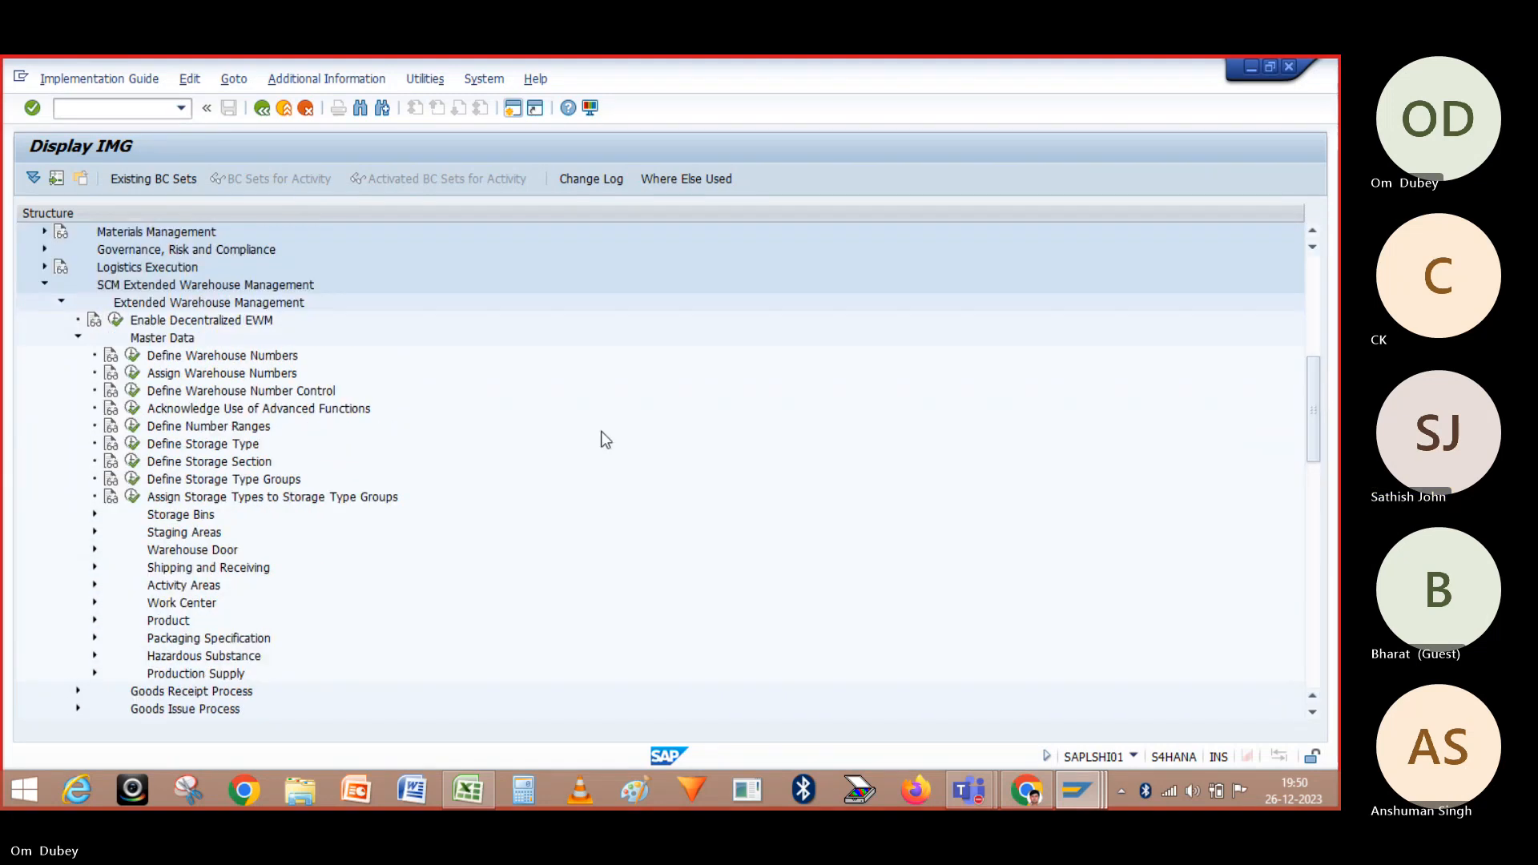
pyautogui.click(78, 338)
pyautogui.click(60, 303)
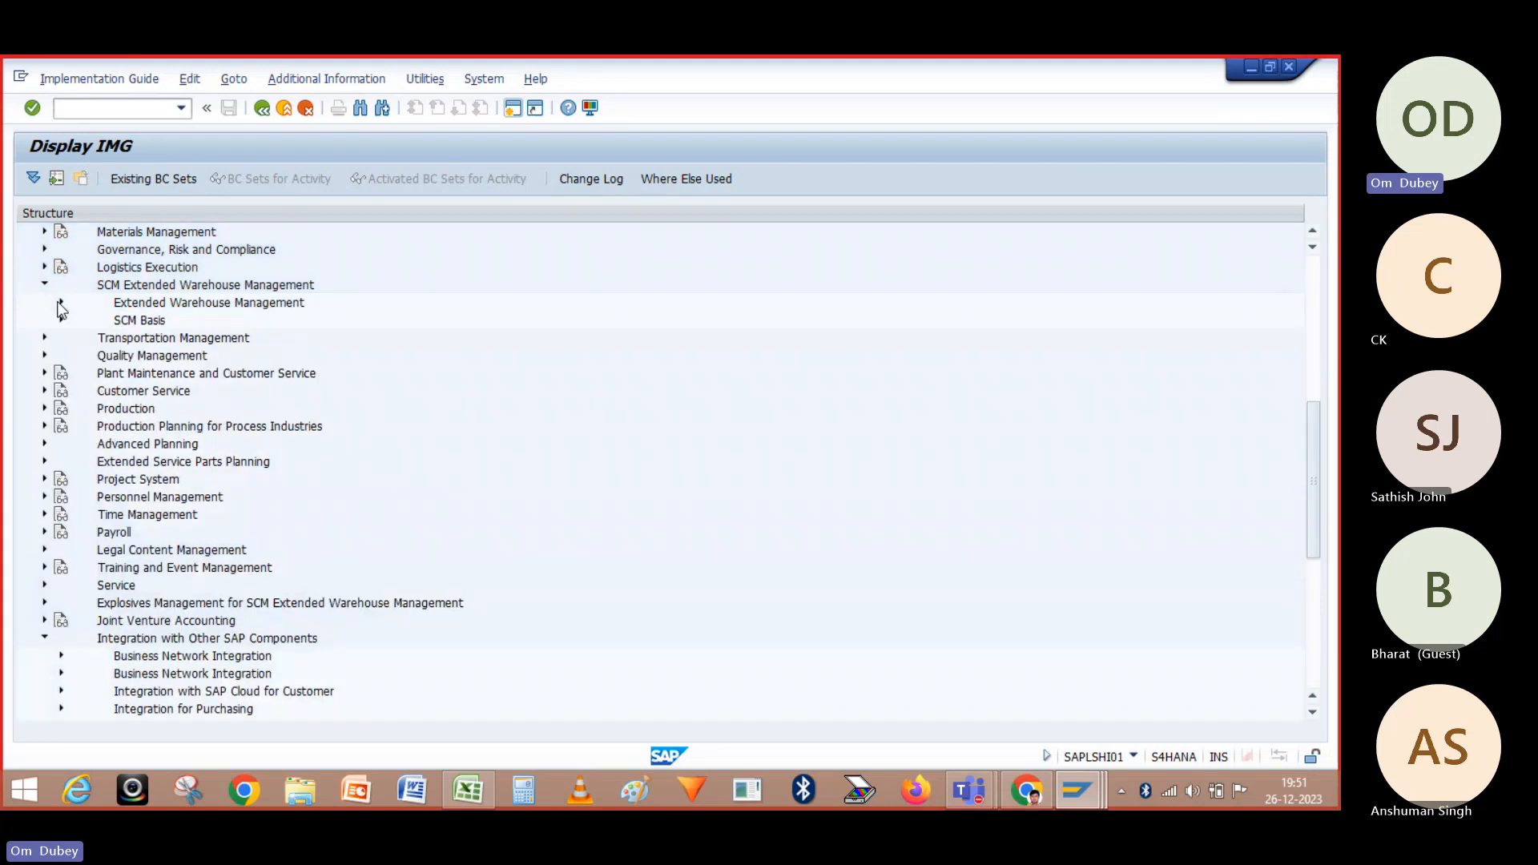
pyautogui.click(46, 287)
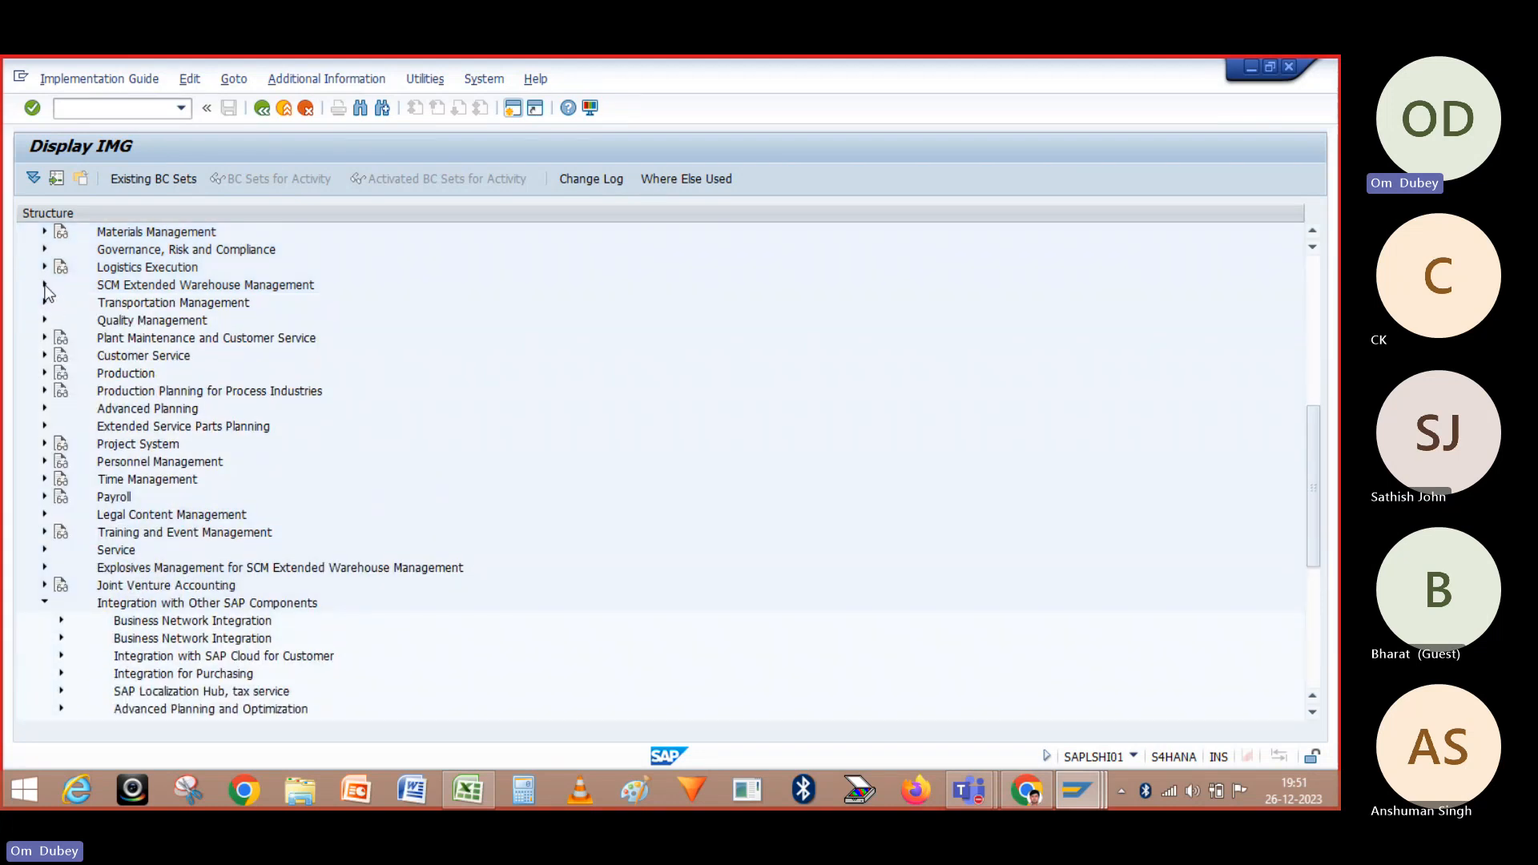
pyautogui.click(45, 286)
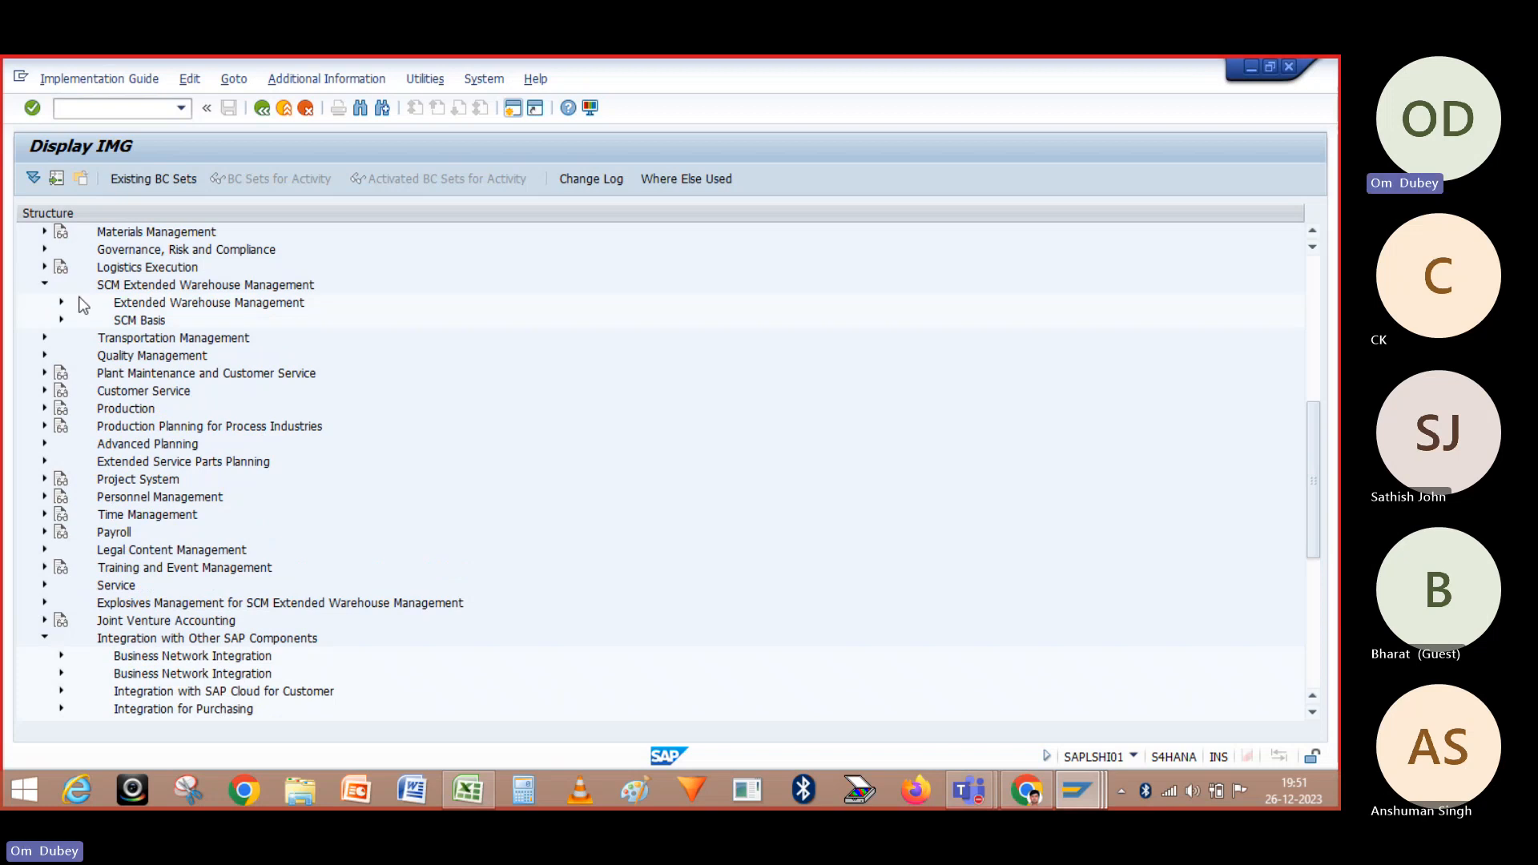
pyautogui.click(61, 303)
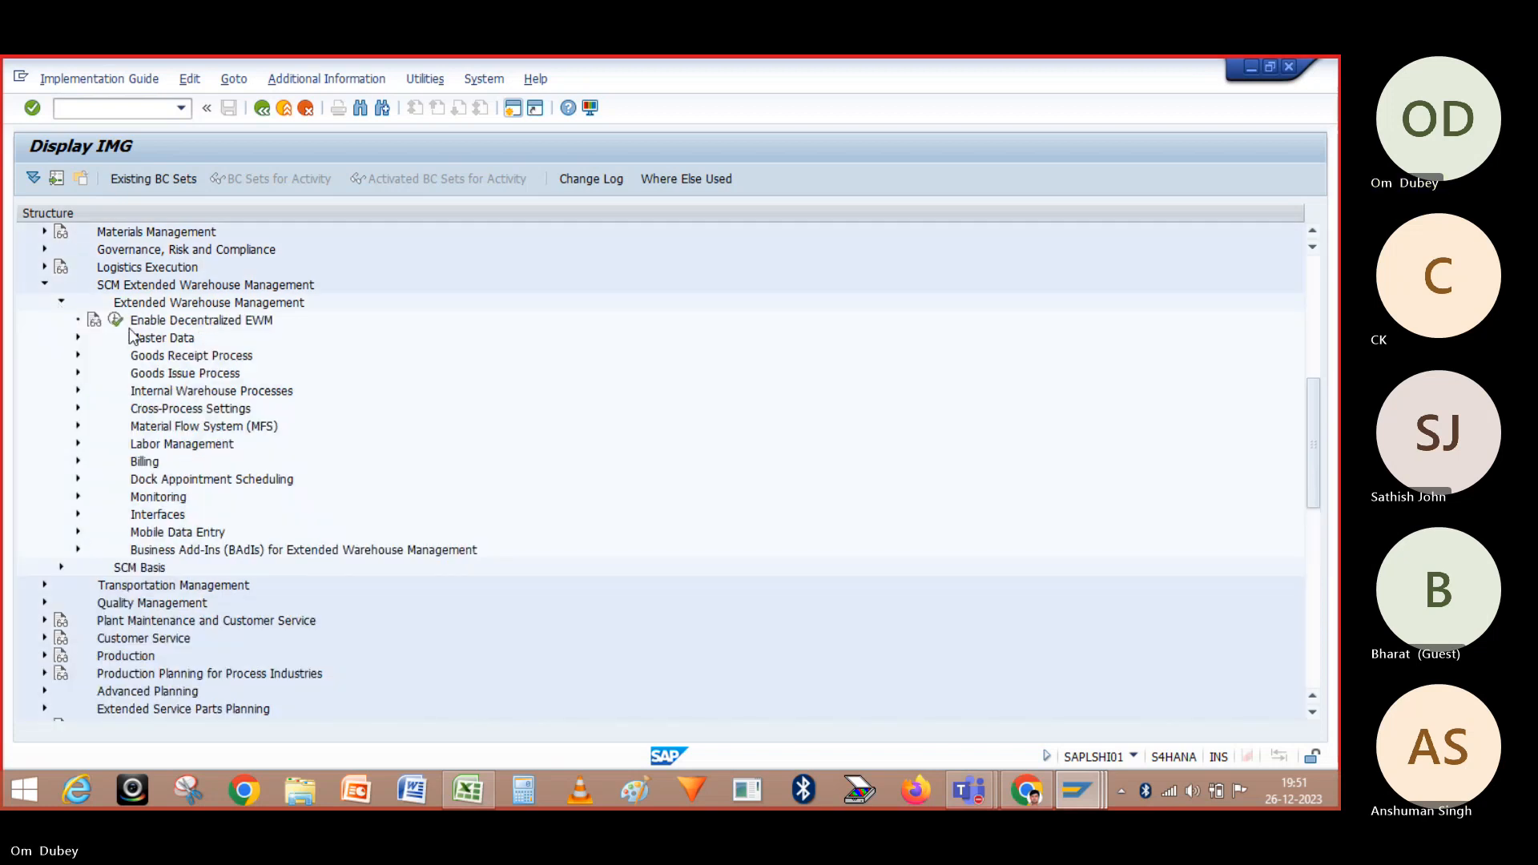
pyautogui.click(78, 338)
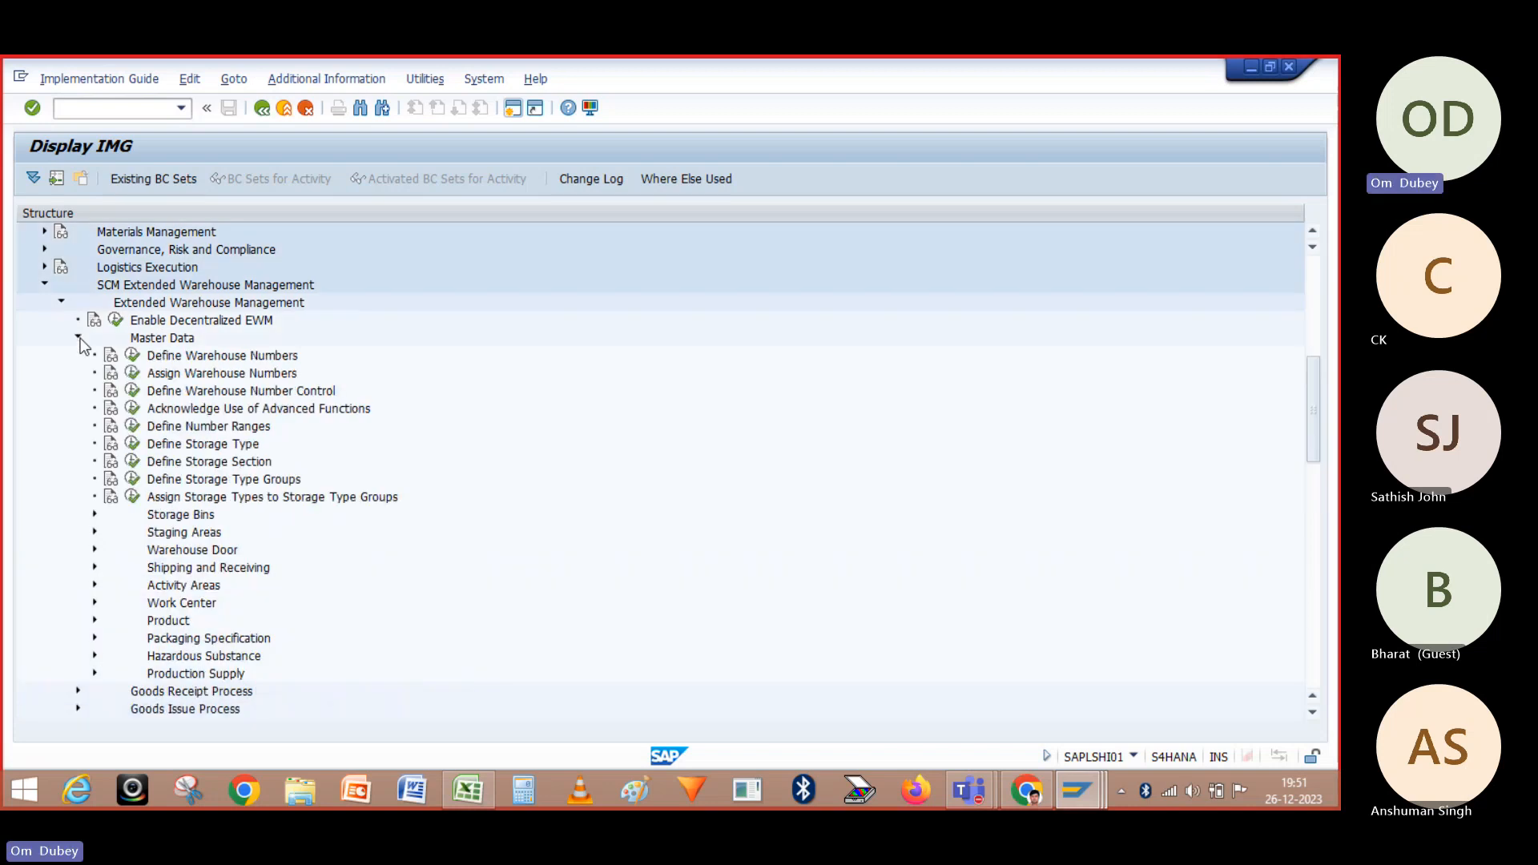
pyautogui.click(133, 354)
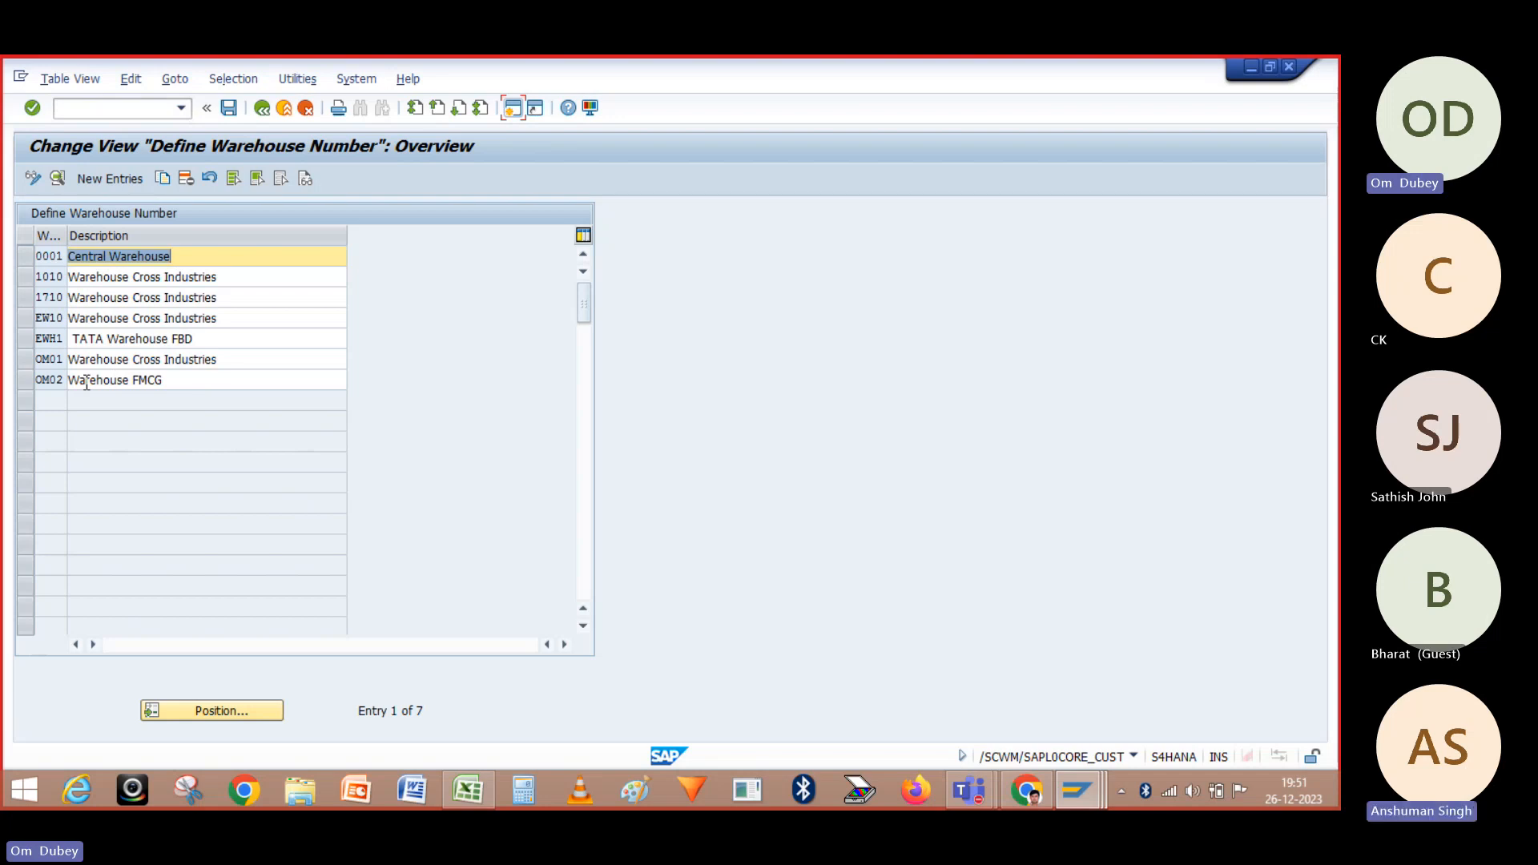
pyautogui.click(266, 106)
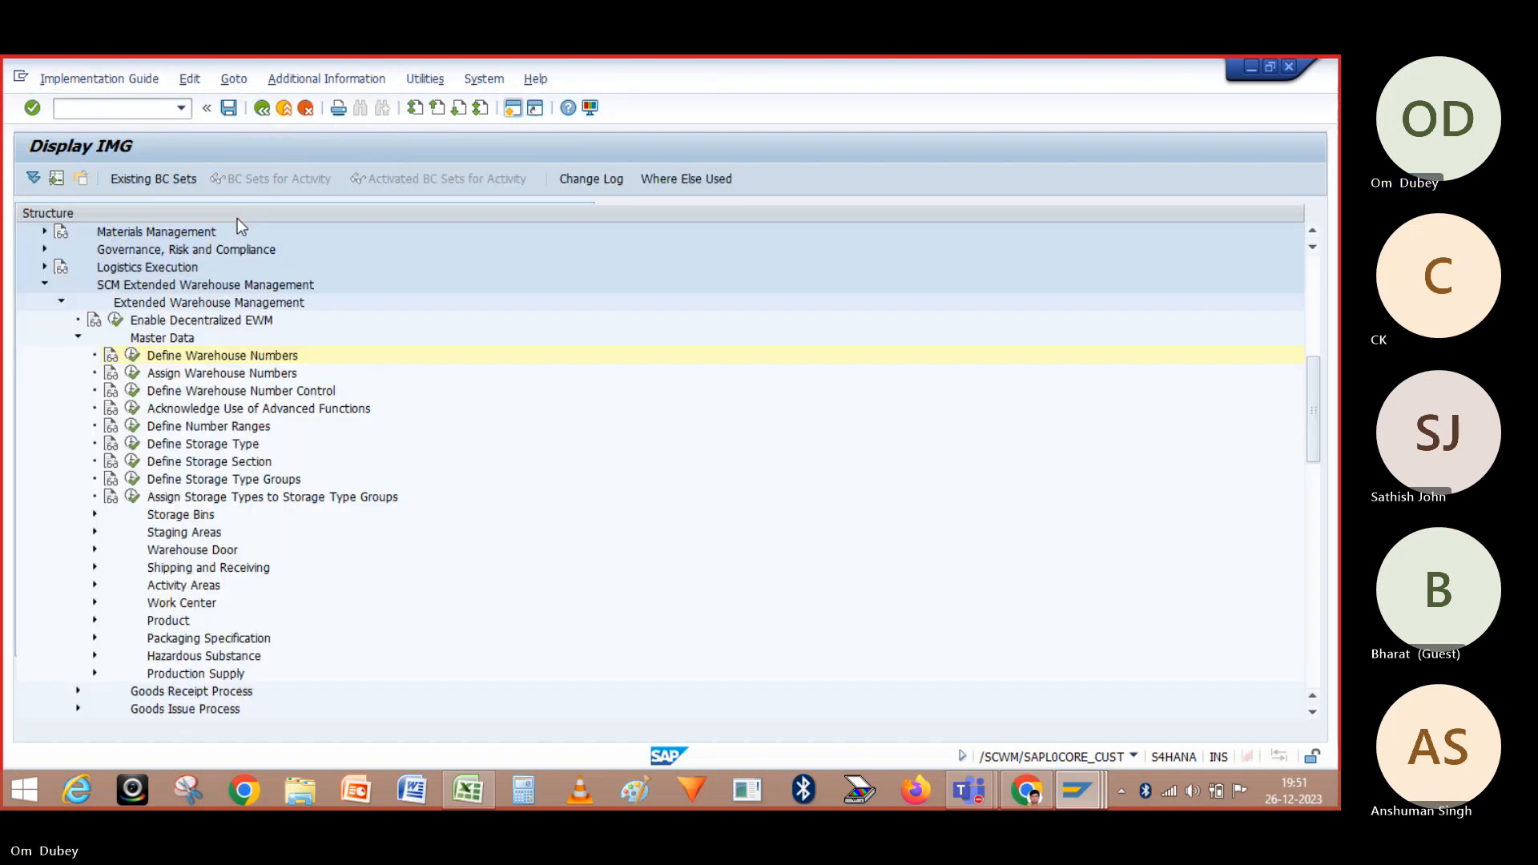
# Examine the supply chain unit and business partner assignments of warehouse OM02 in Assign Warehouse Numbers, and return to Display IMG
pyautogui.click(133, 373)
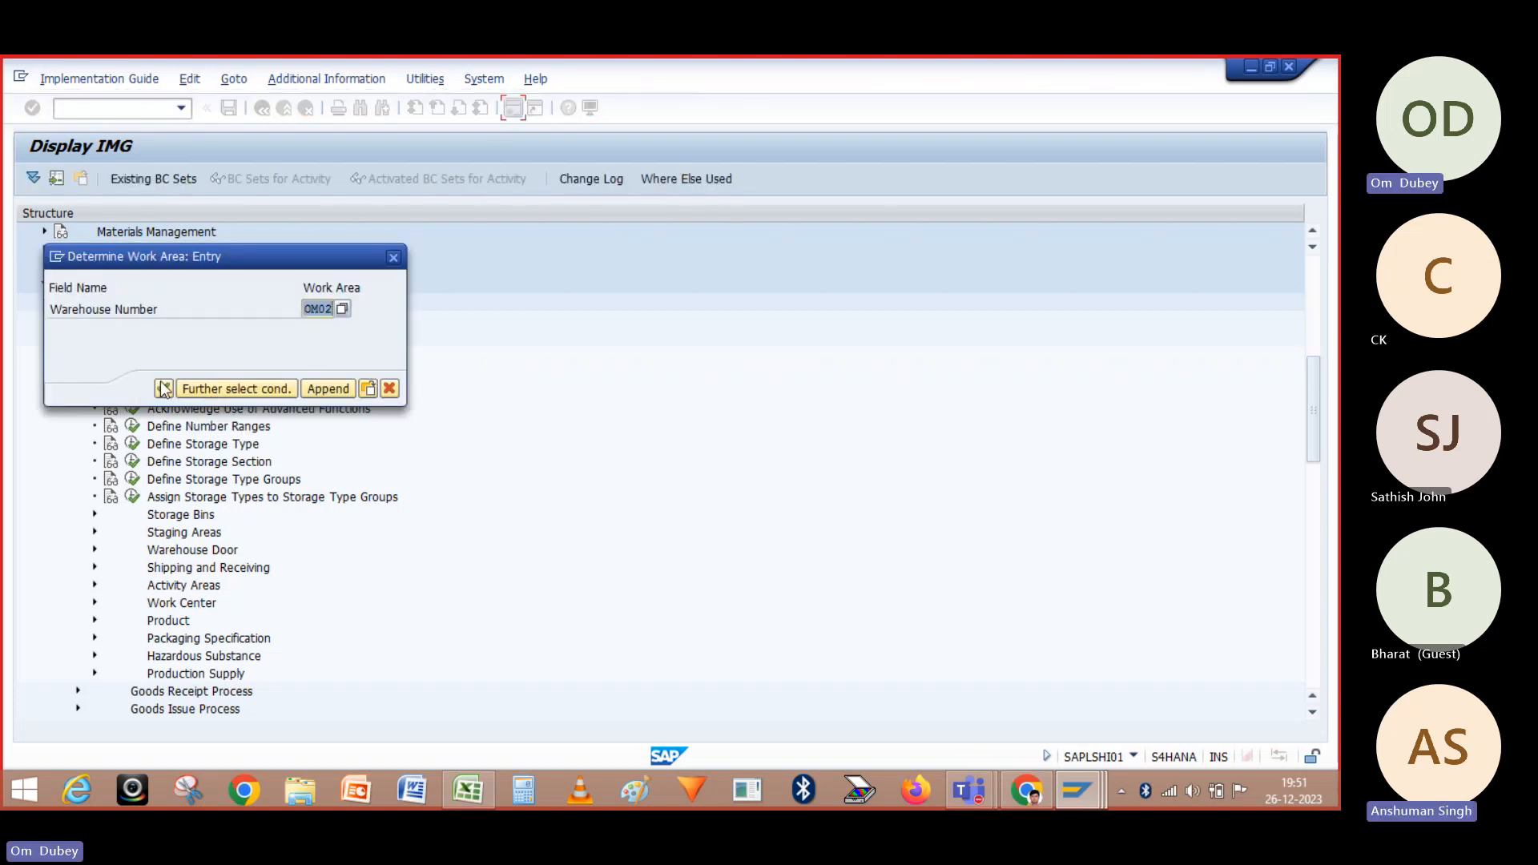
pyautogui.click(163, 388)
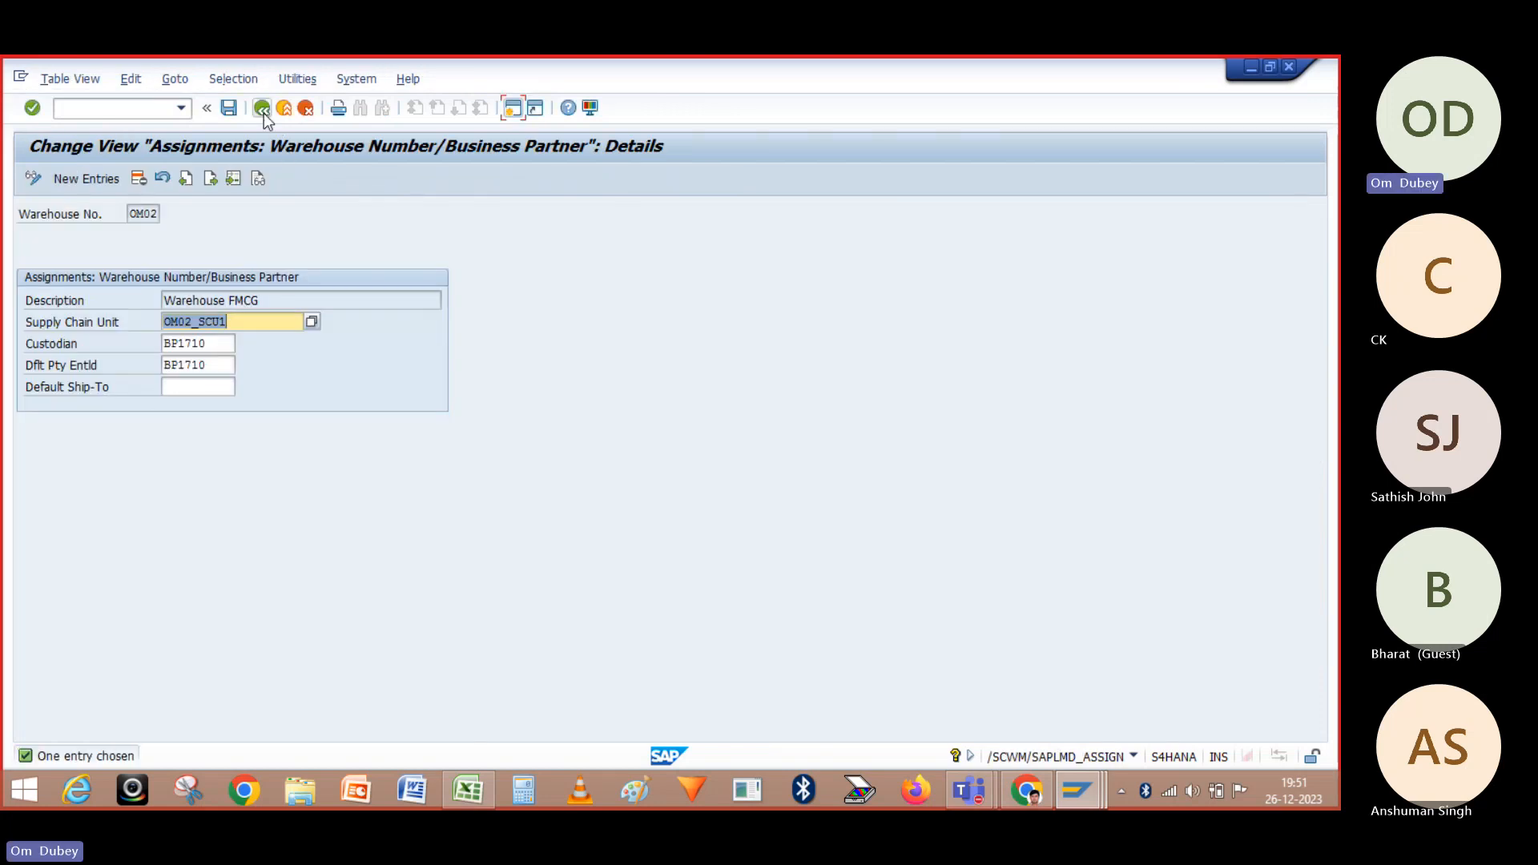
pyautogui.click(262, 109)
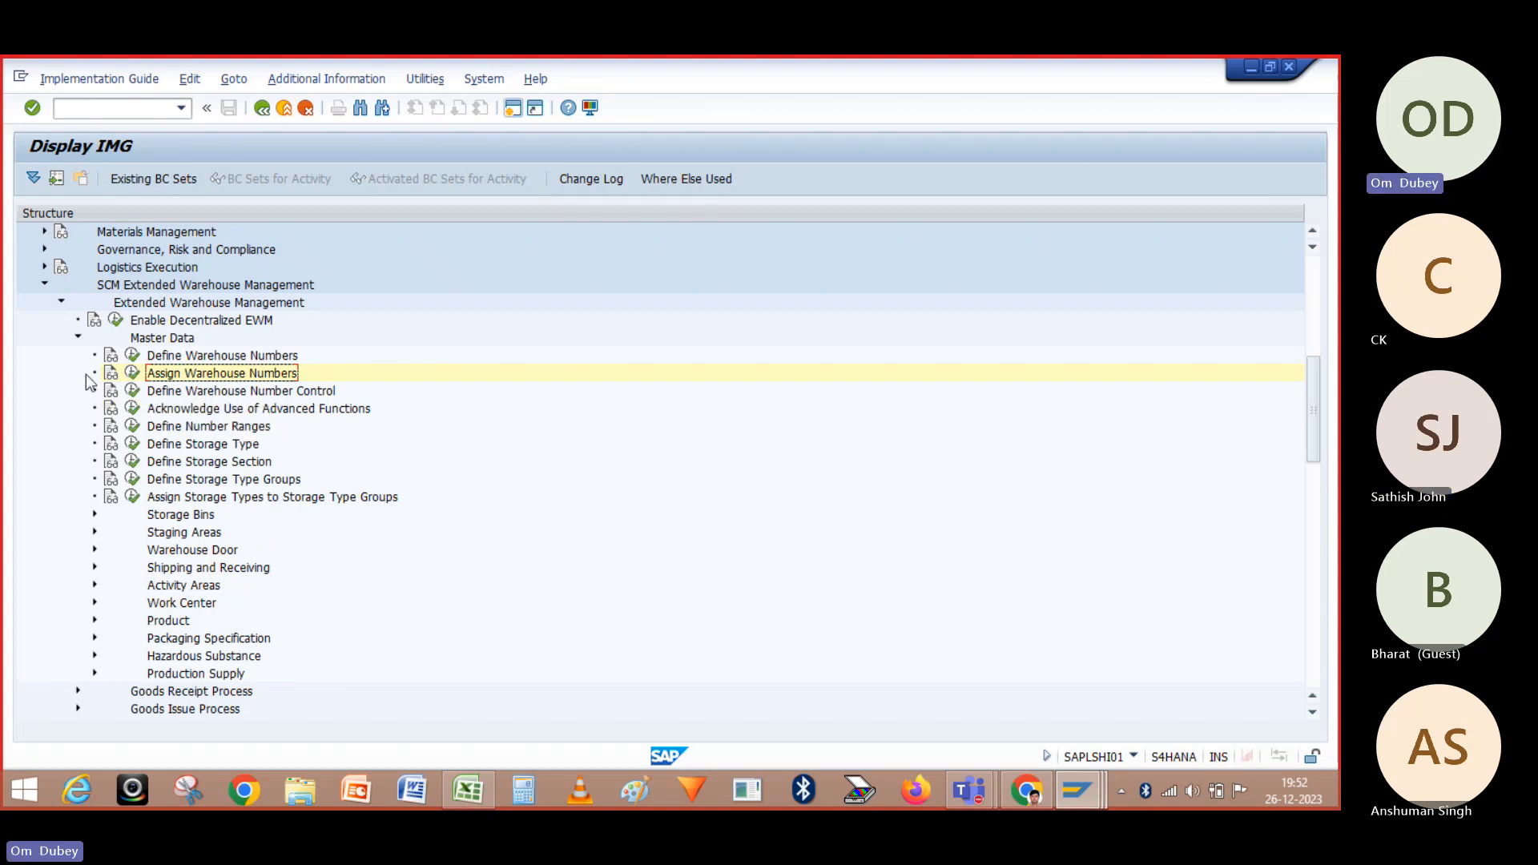
# Open Assign Warehouse Numbers from Logistics Execution in the general settings for ERP Integration under the EWM Interfaces
pyautogui.click(78, 337)
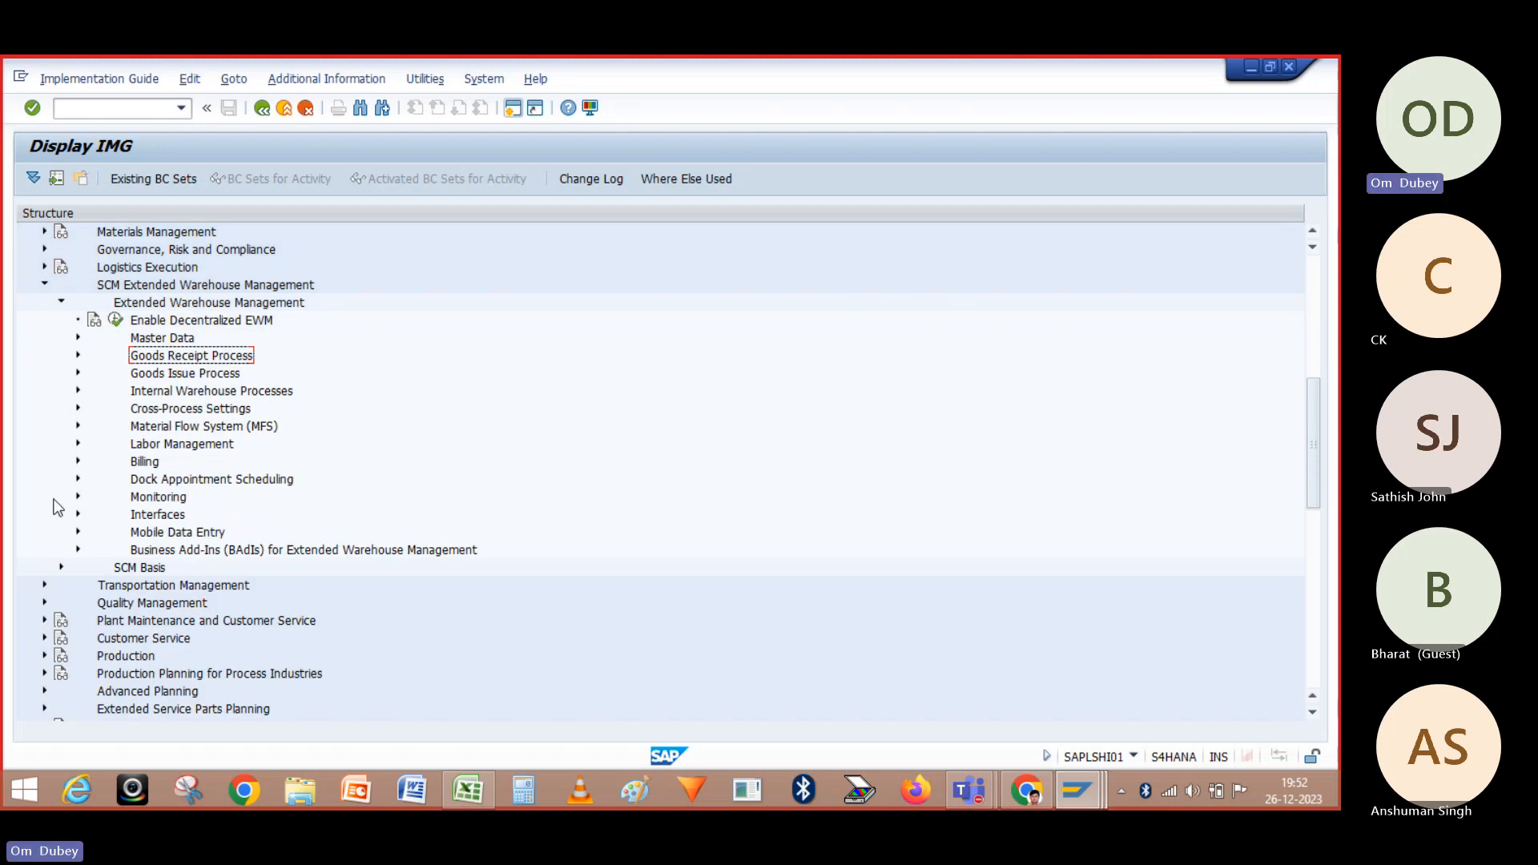
pyautogui.click(77, 516)
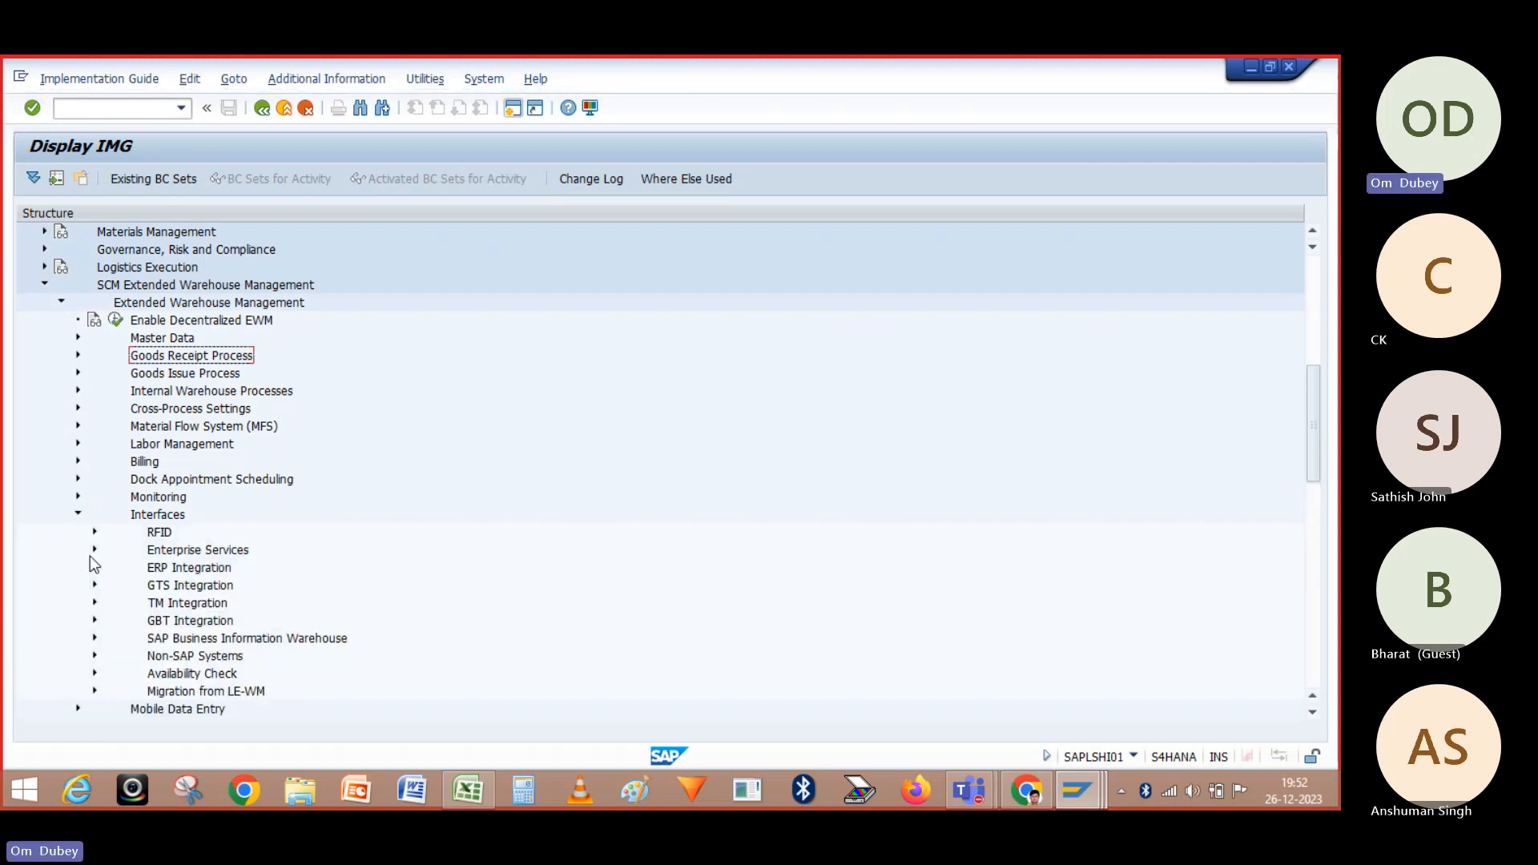
pyautogui.click(94, 568)
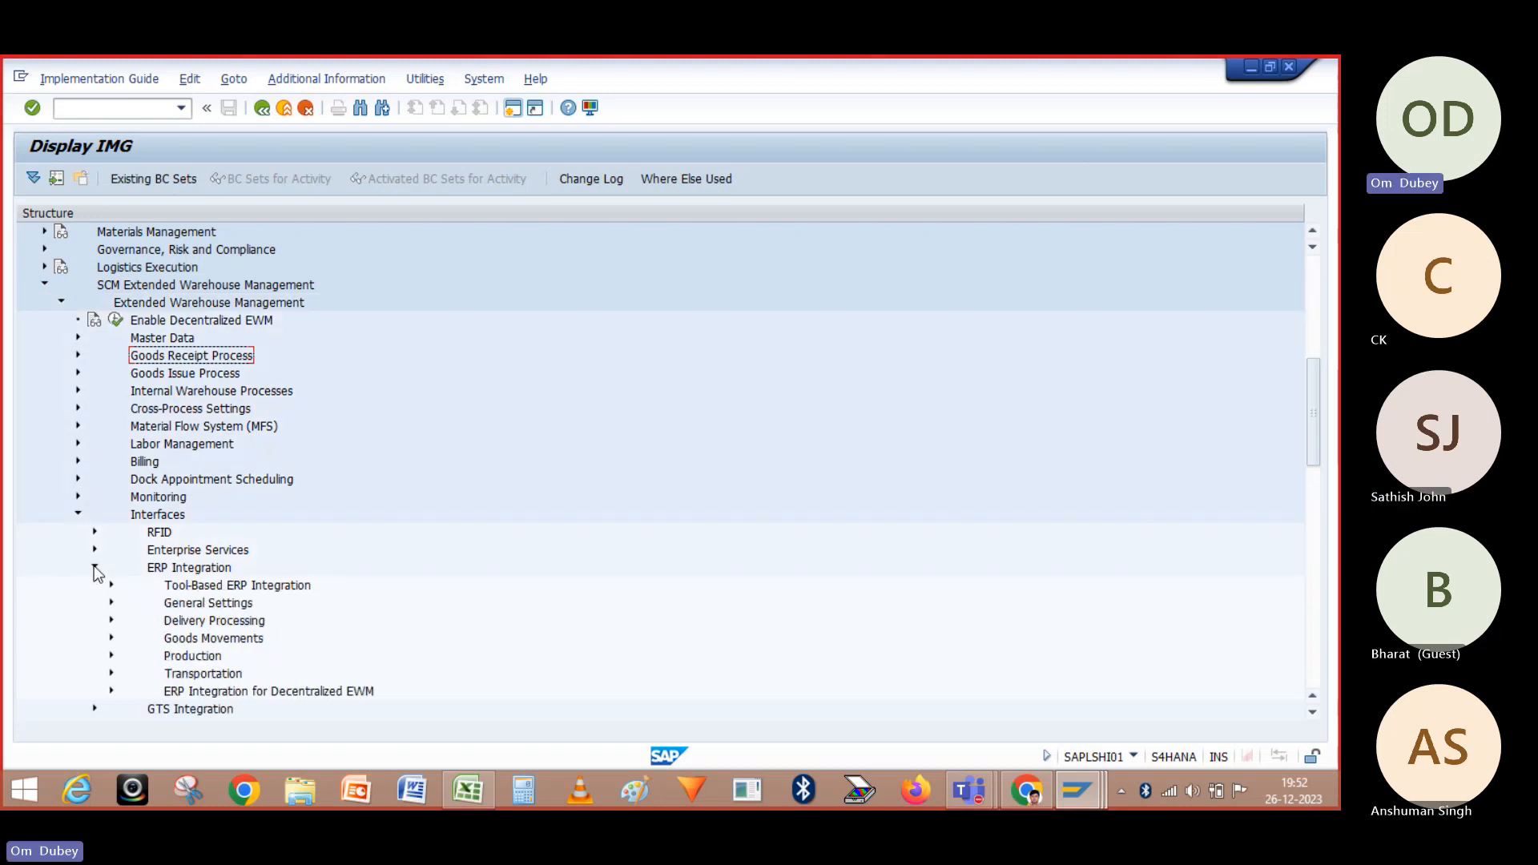
pyautogui.click(110, 605)
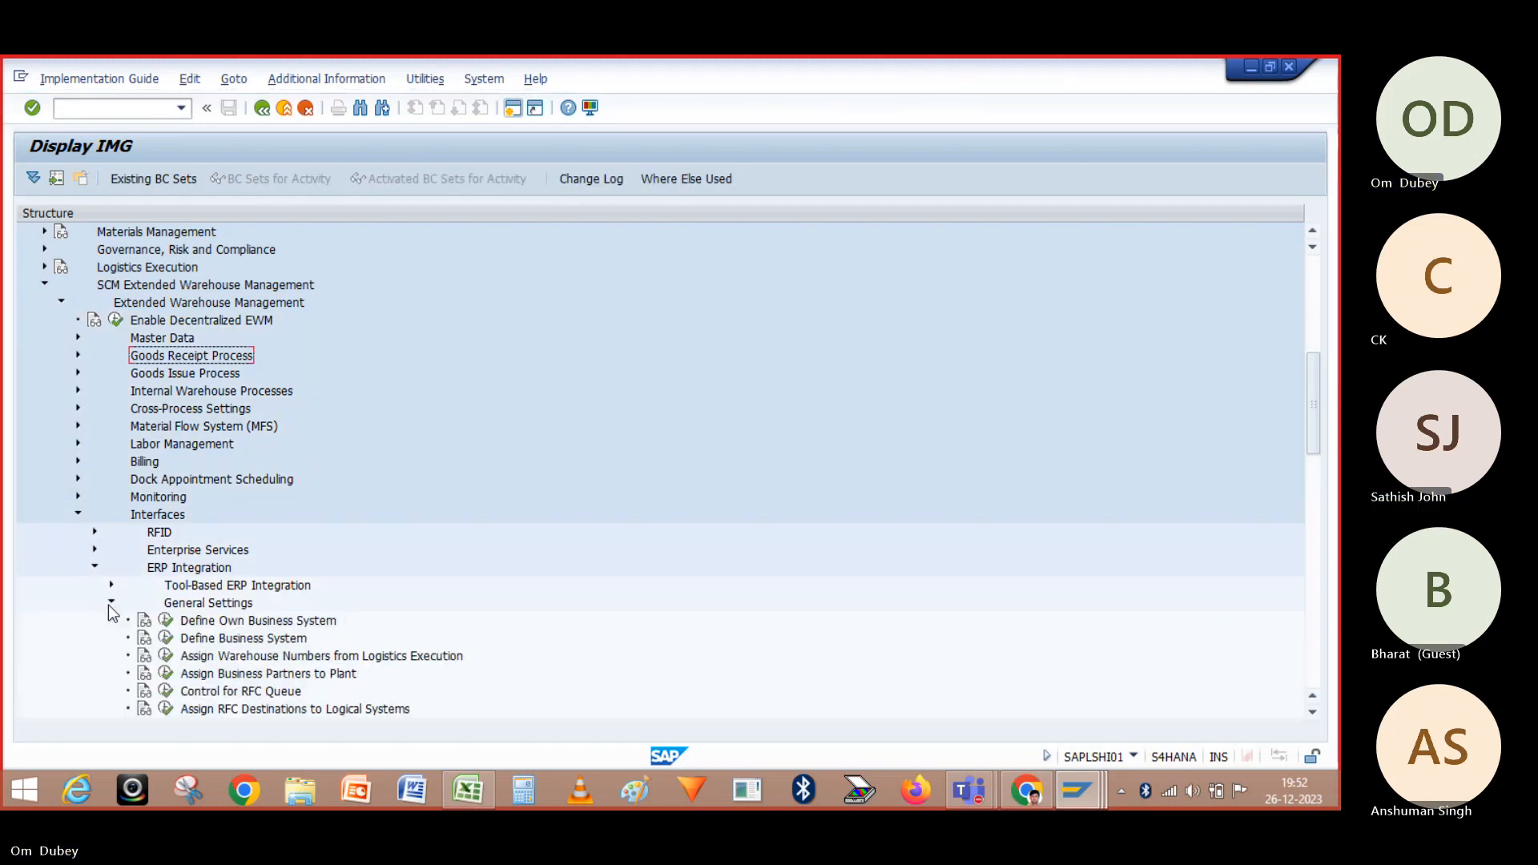
pyautogui.click(167, 657)
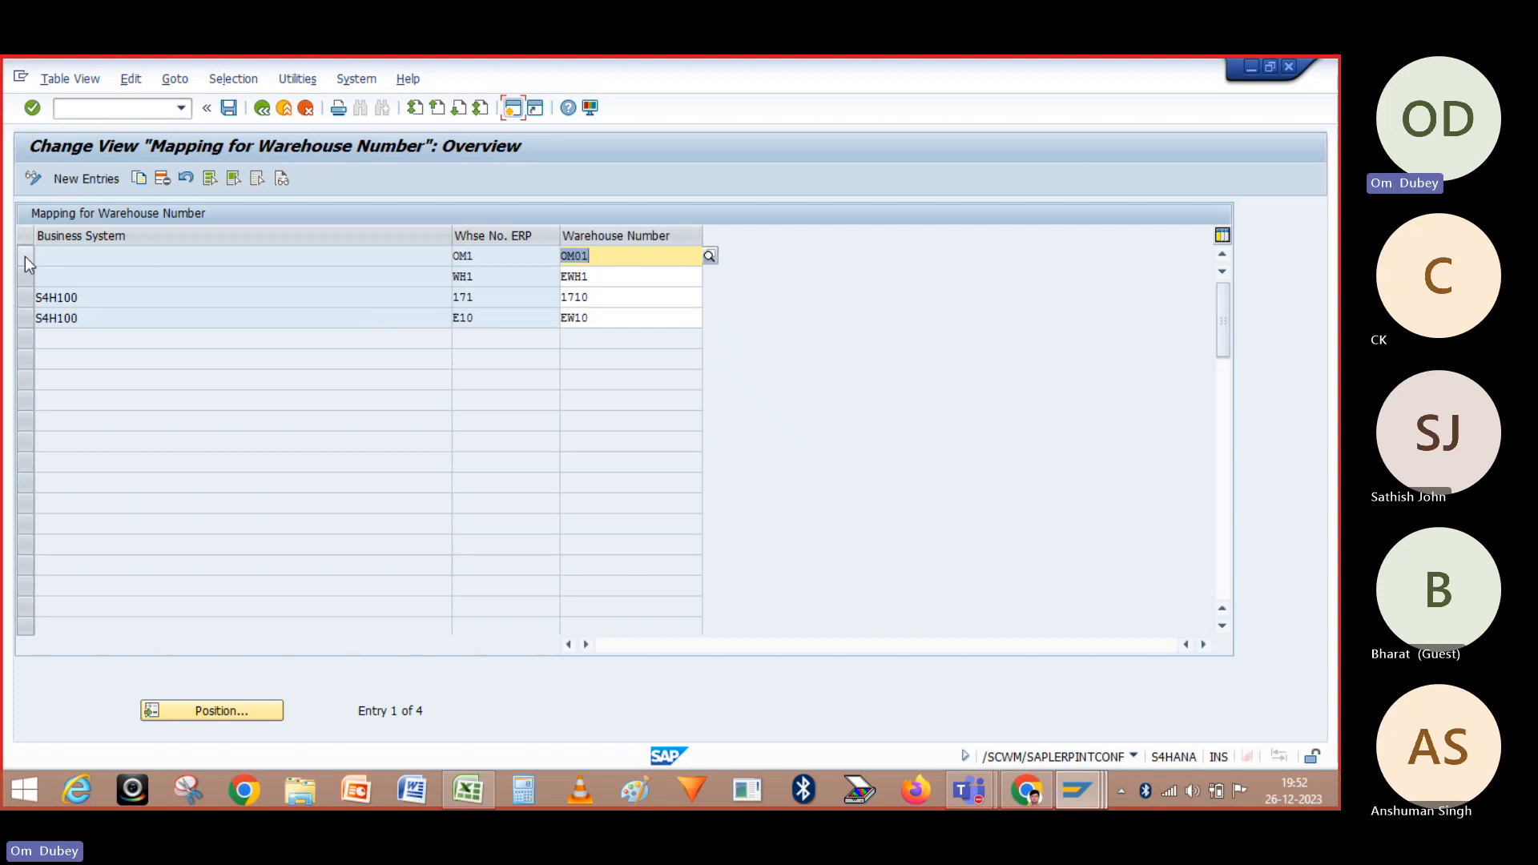
# Add a new warehouse number mapping entry from ERP warehouse OM2 to EWM warehouse OM02
pyautogui.click(102, 184)
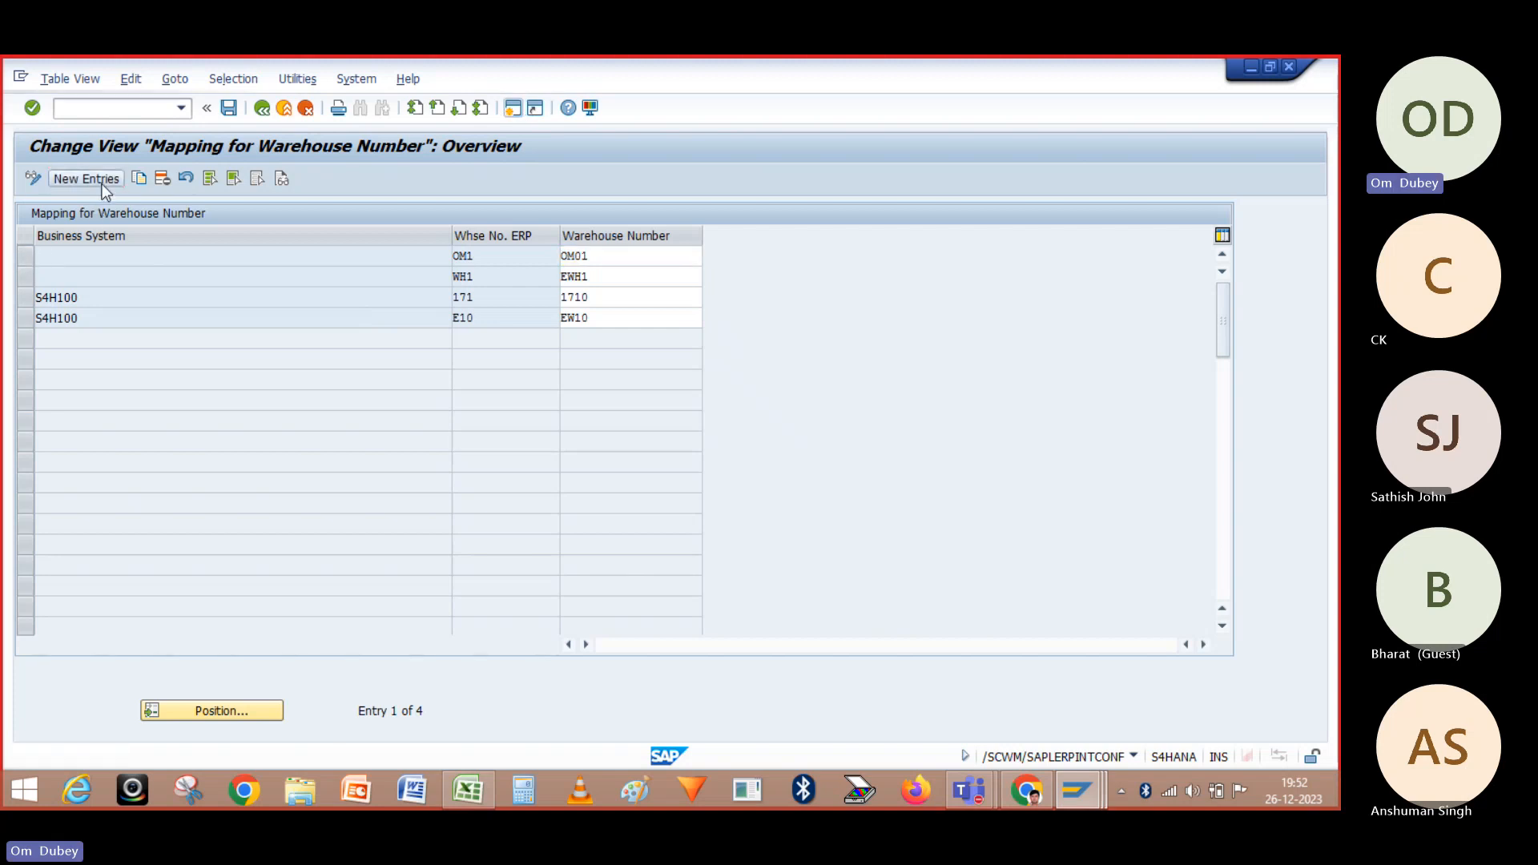
pyautogui.click(483, 258)
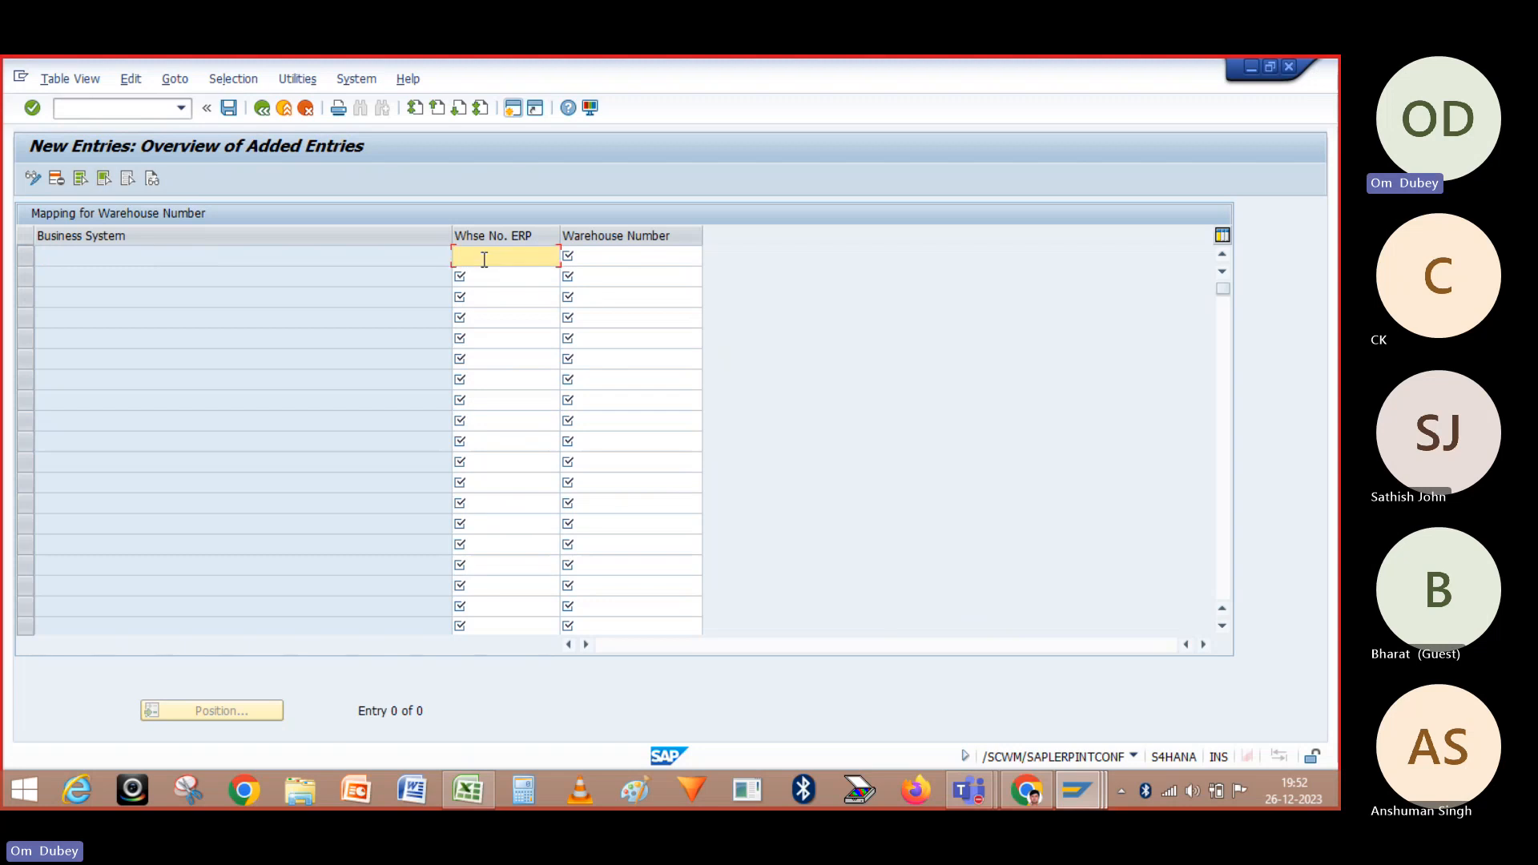
pyautogui.write('o')
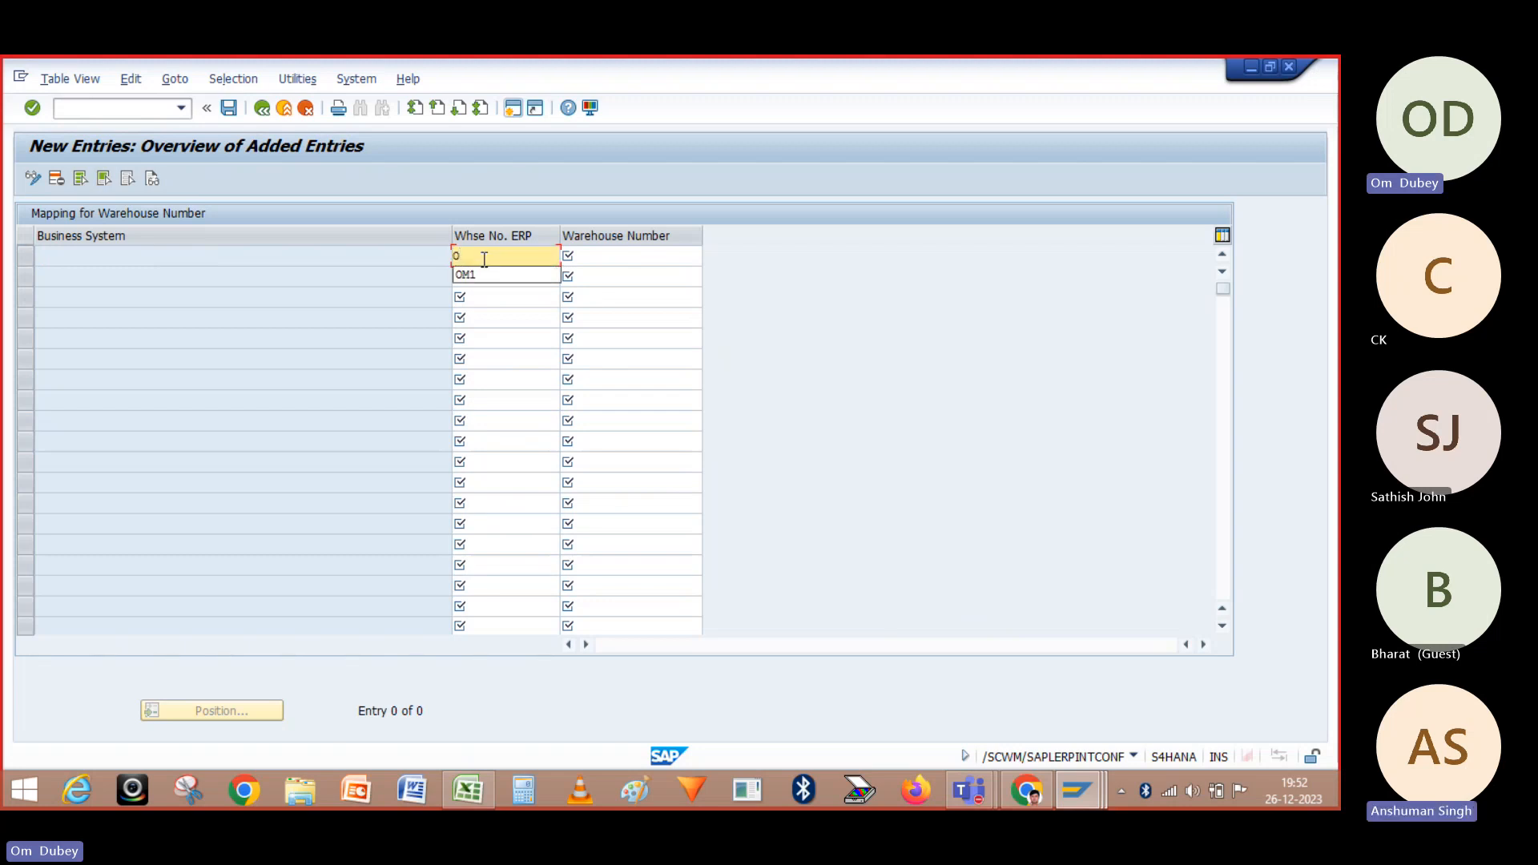
pyautogui.write('m2')
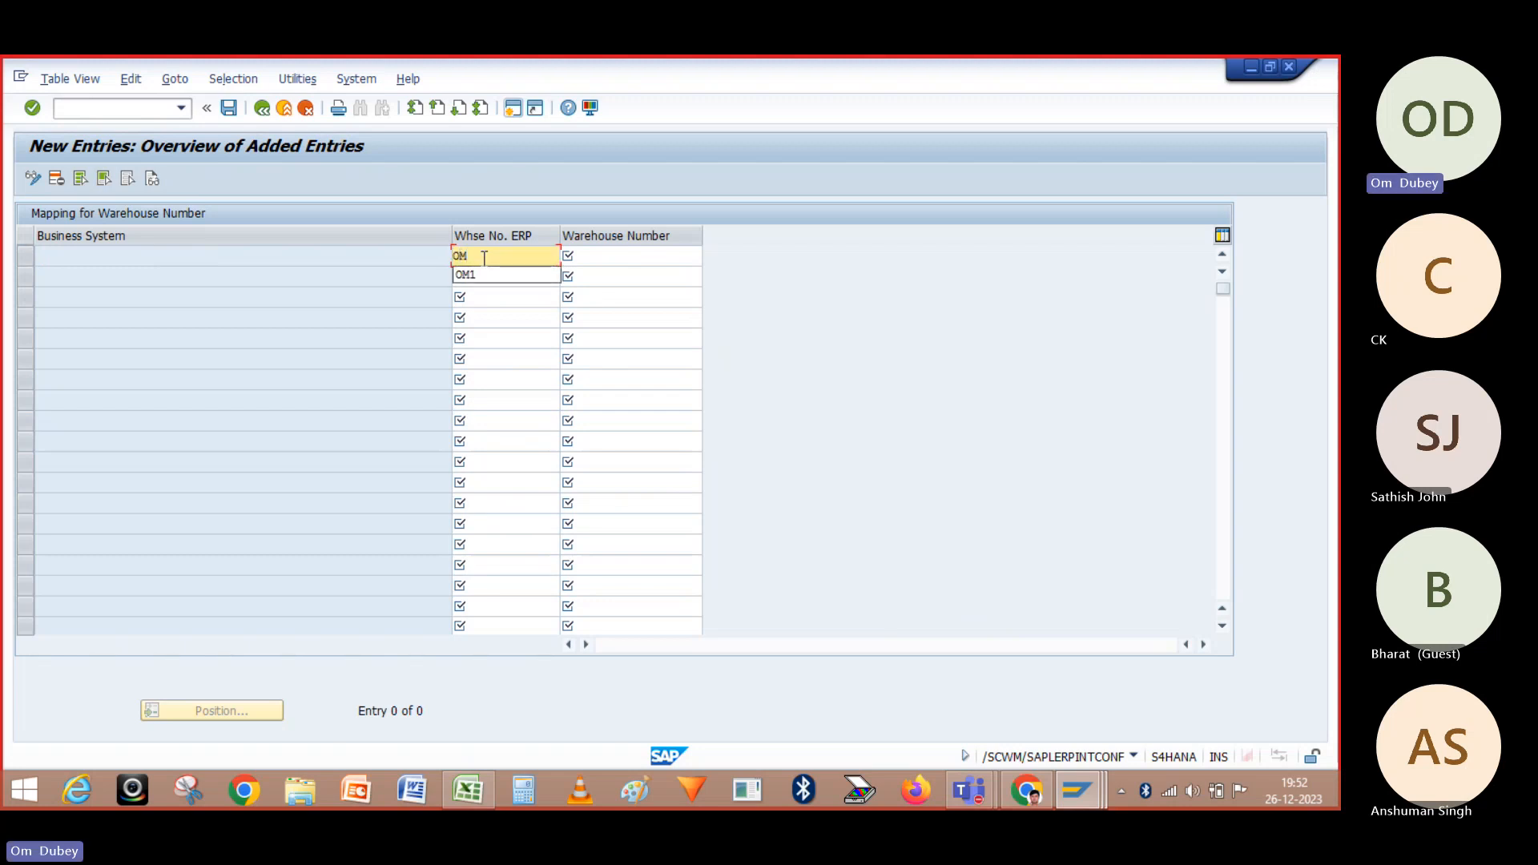
pyautogui.click(575, 258)
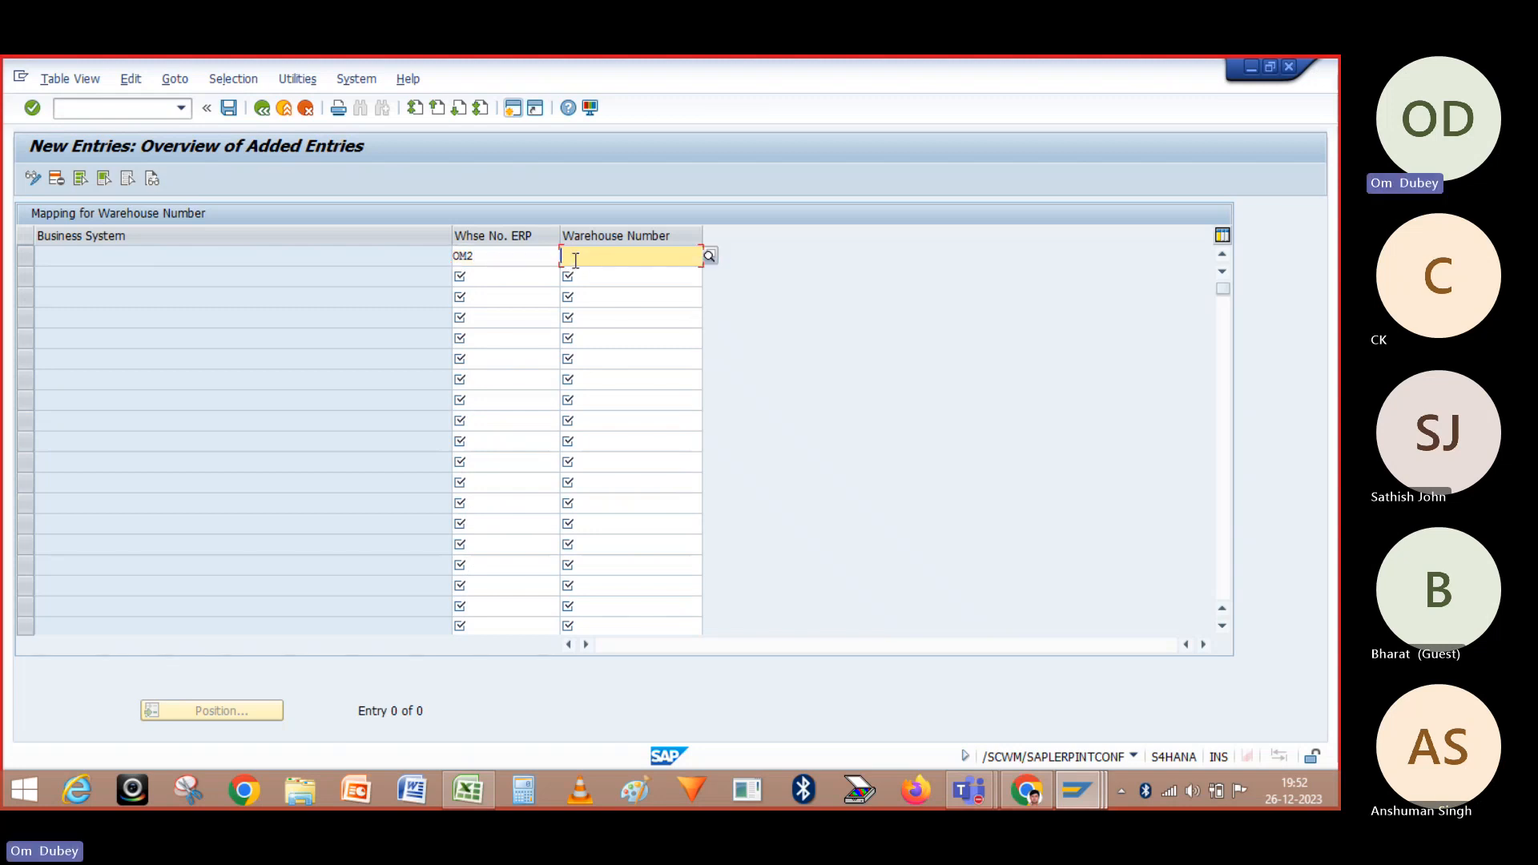
pyautogui.write('om02')
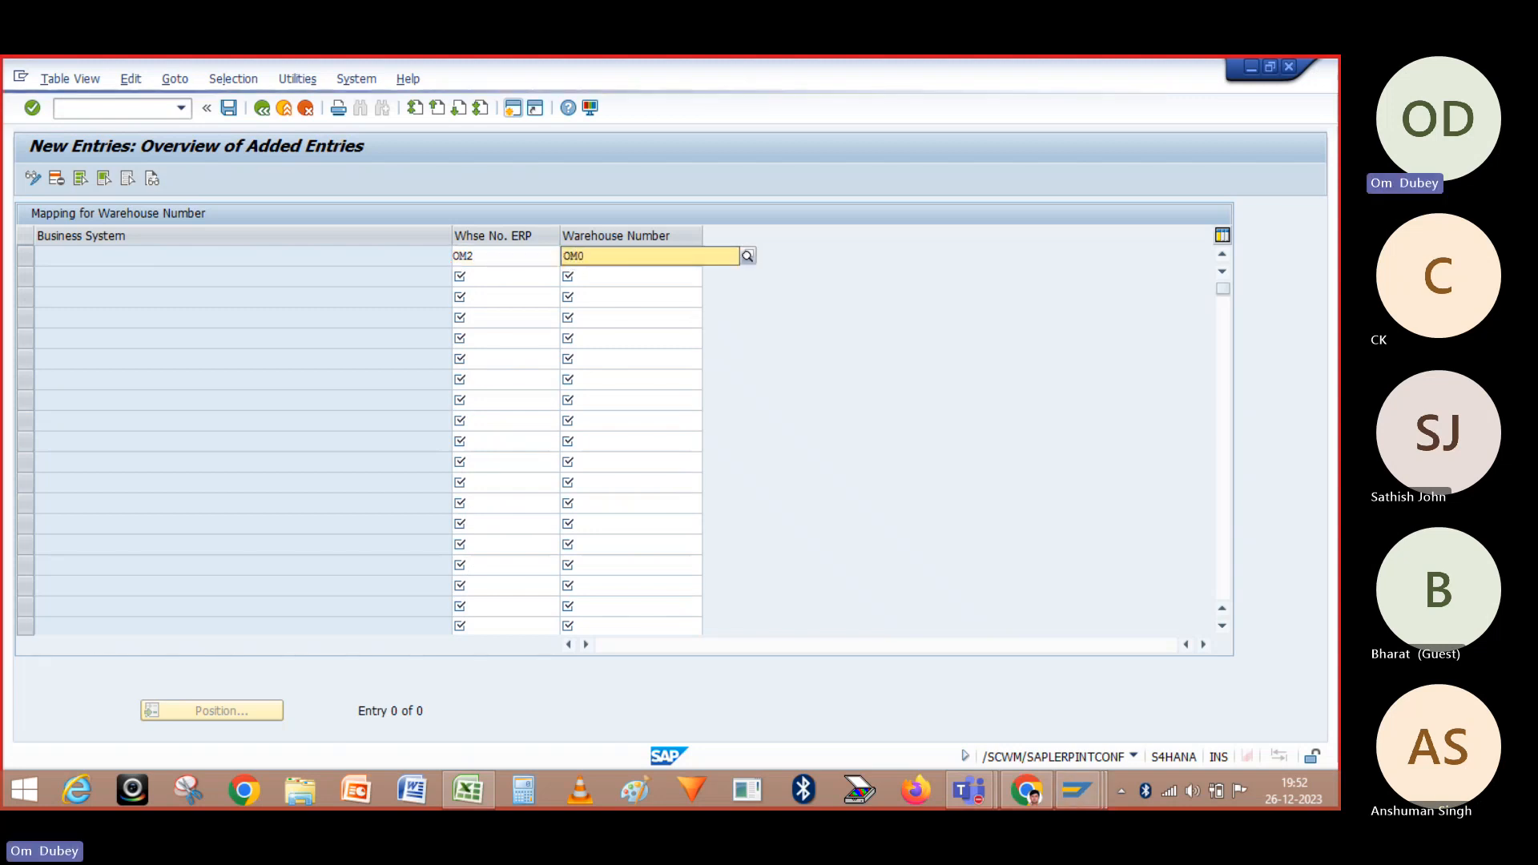
pyautogui.doubleClick(577, 257)
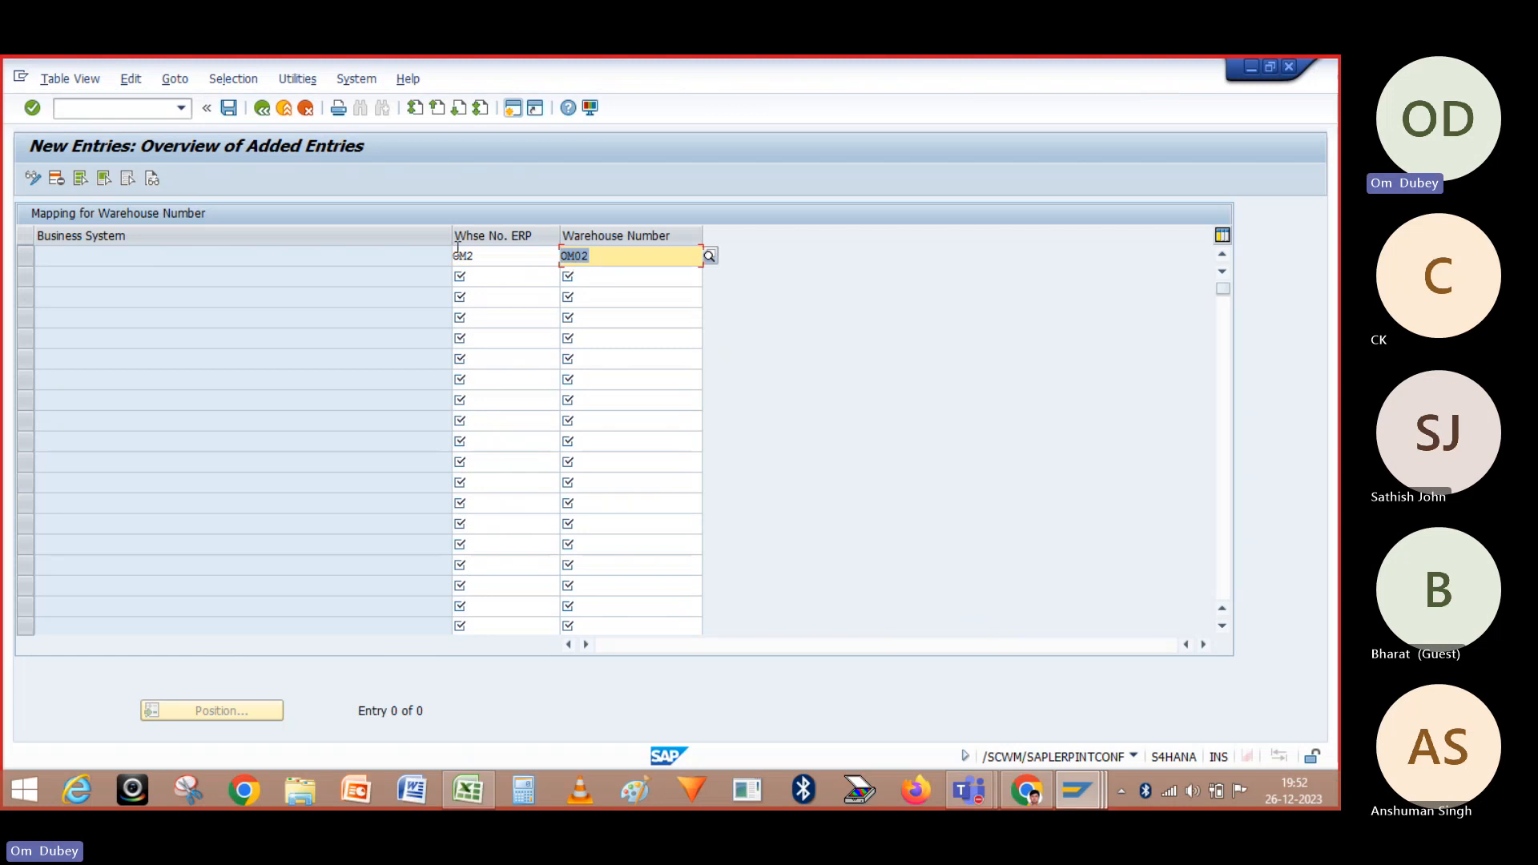
# Save the warehouse number mapping under customizing request S4HK901179 (EWM_2023), and return to Display IMG
pyautogui.click(268, 117)
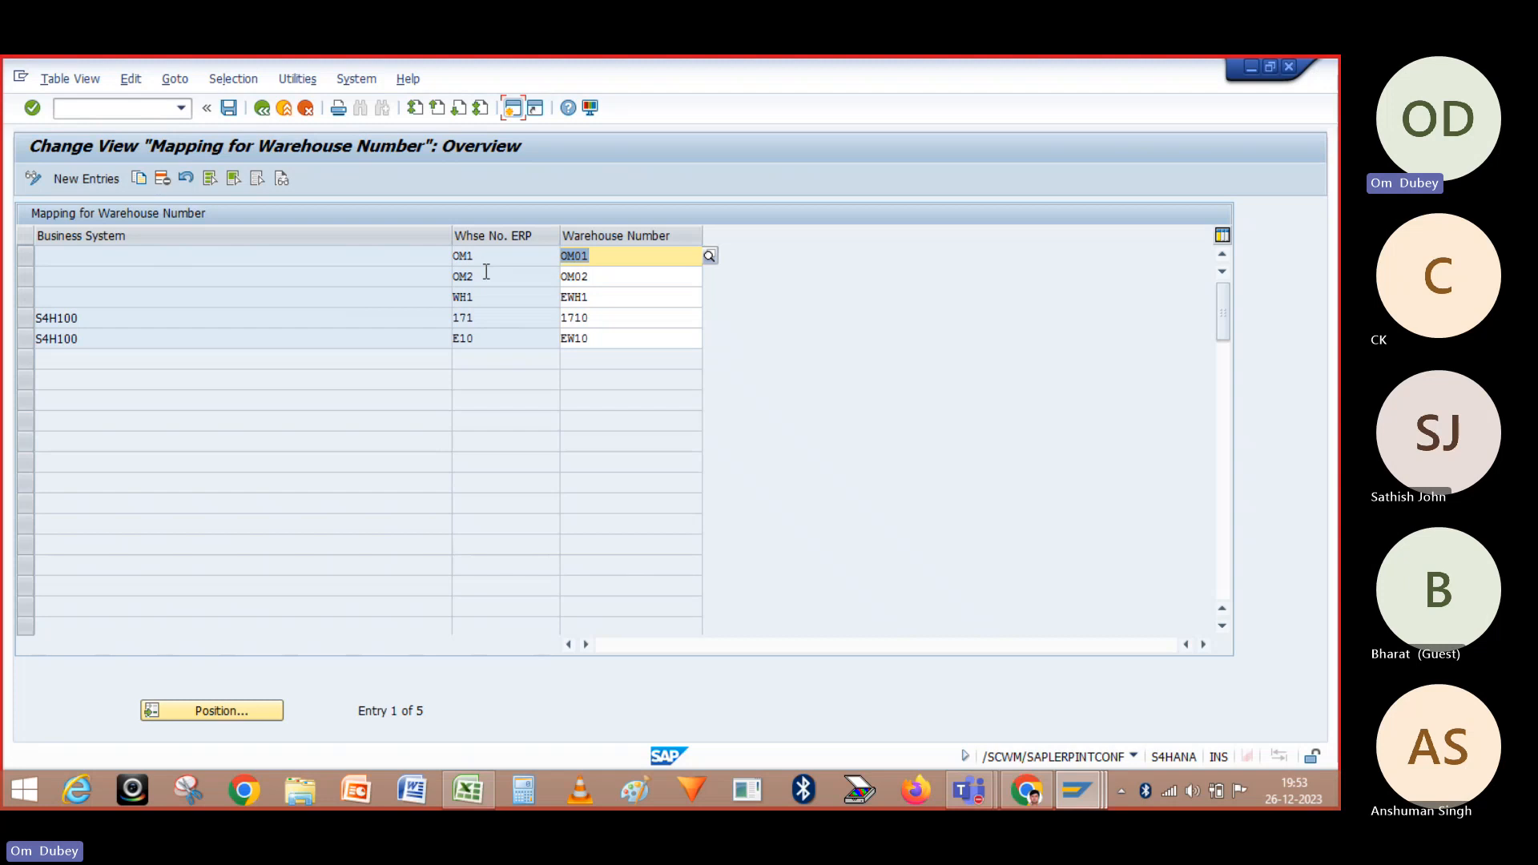
pyautogui.click(229, 107)
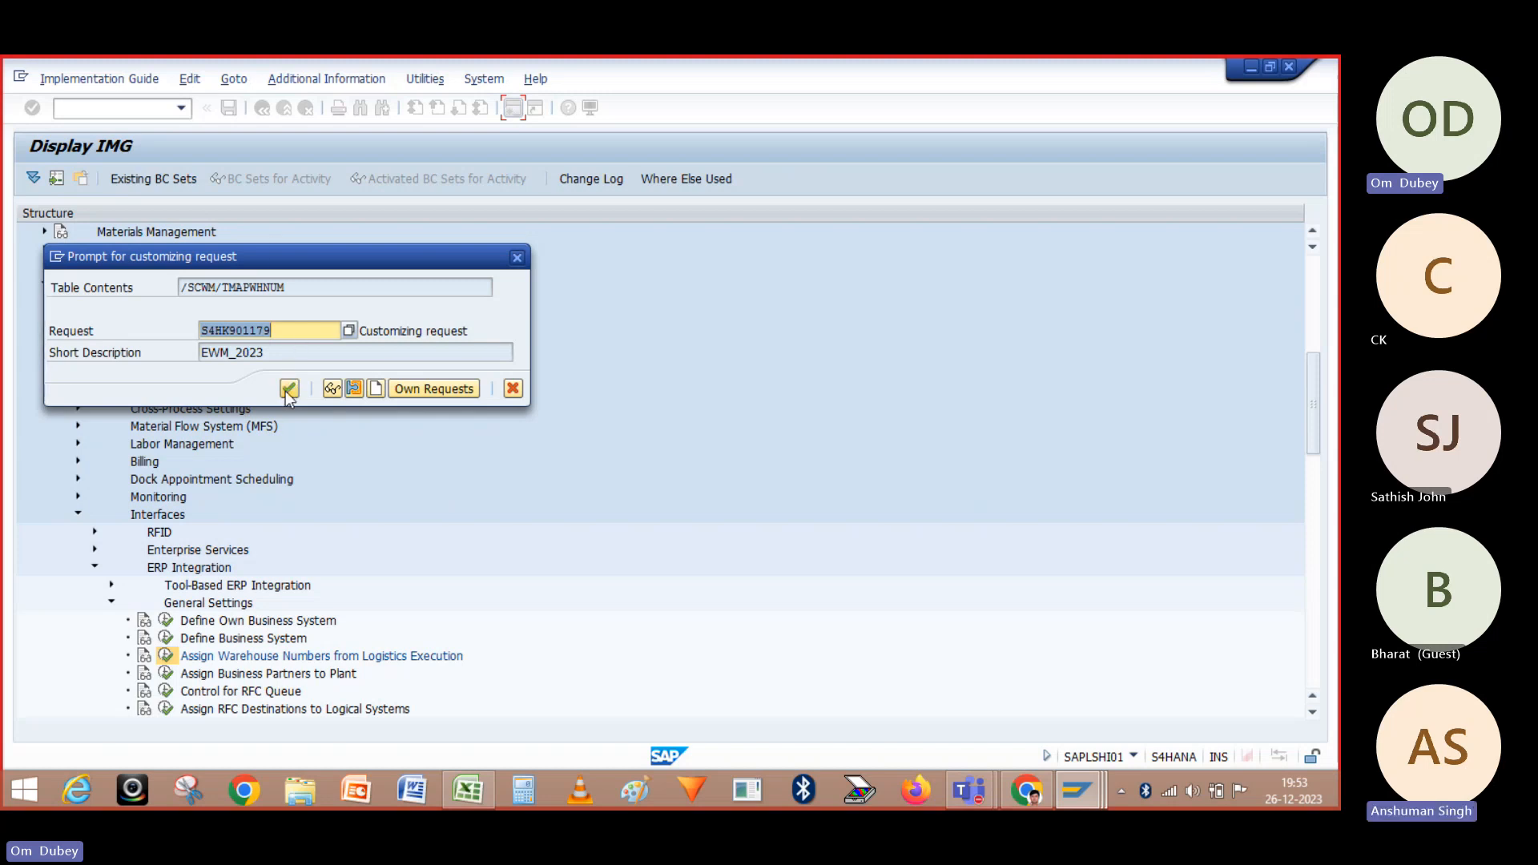
pyautogui.click(290, 390)
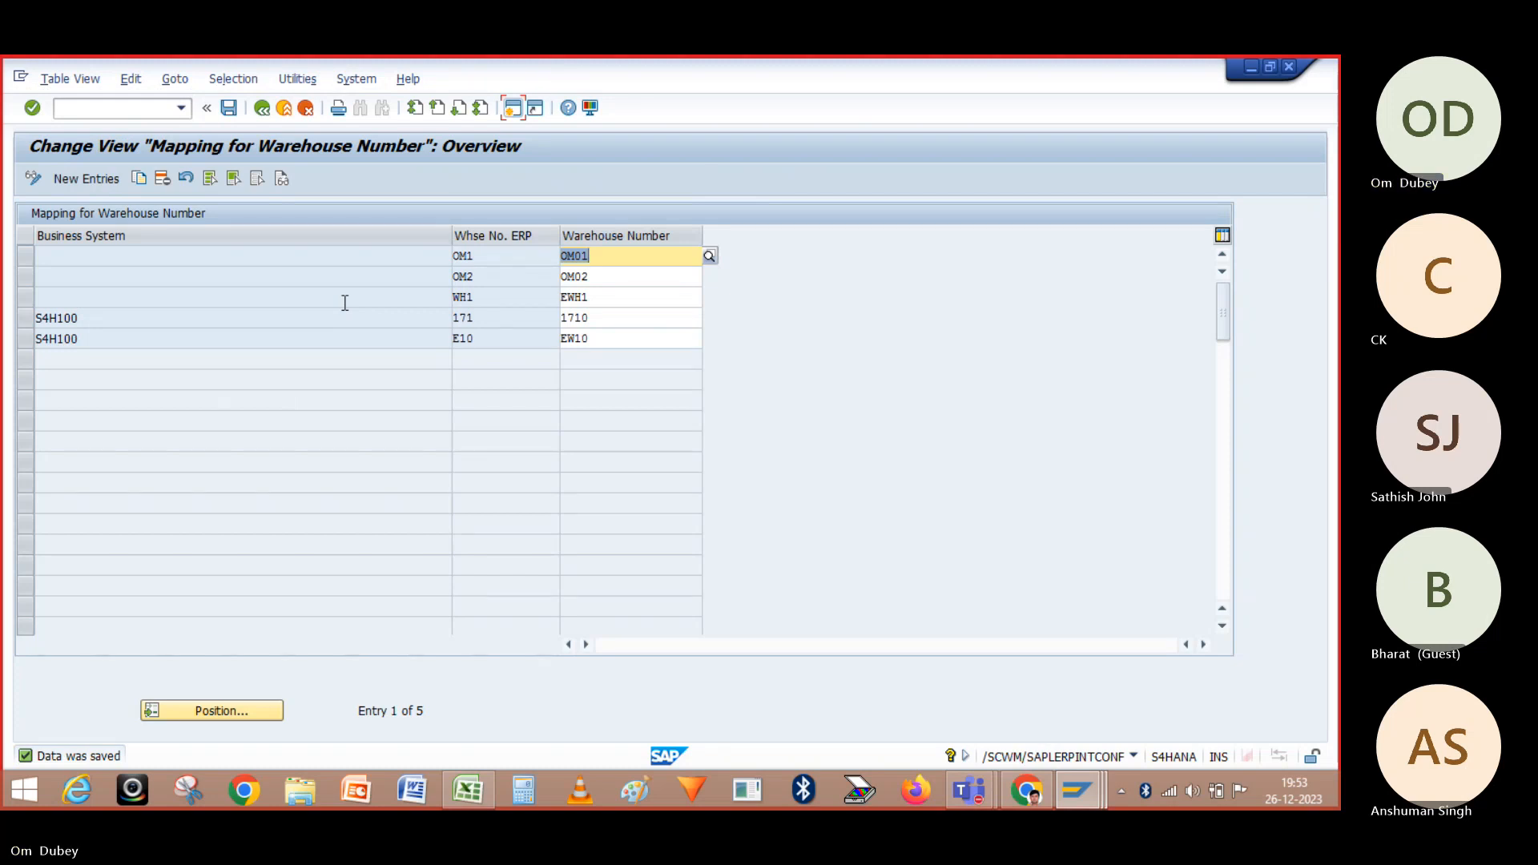
pyautogui.click(264, 112)
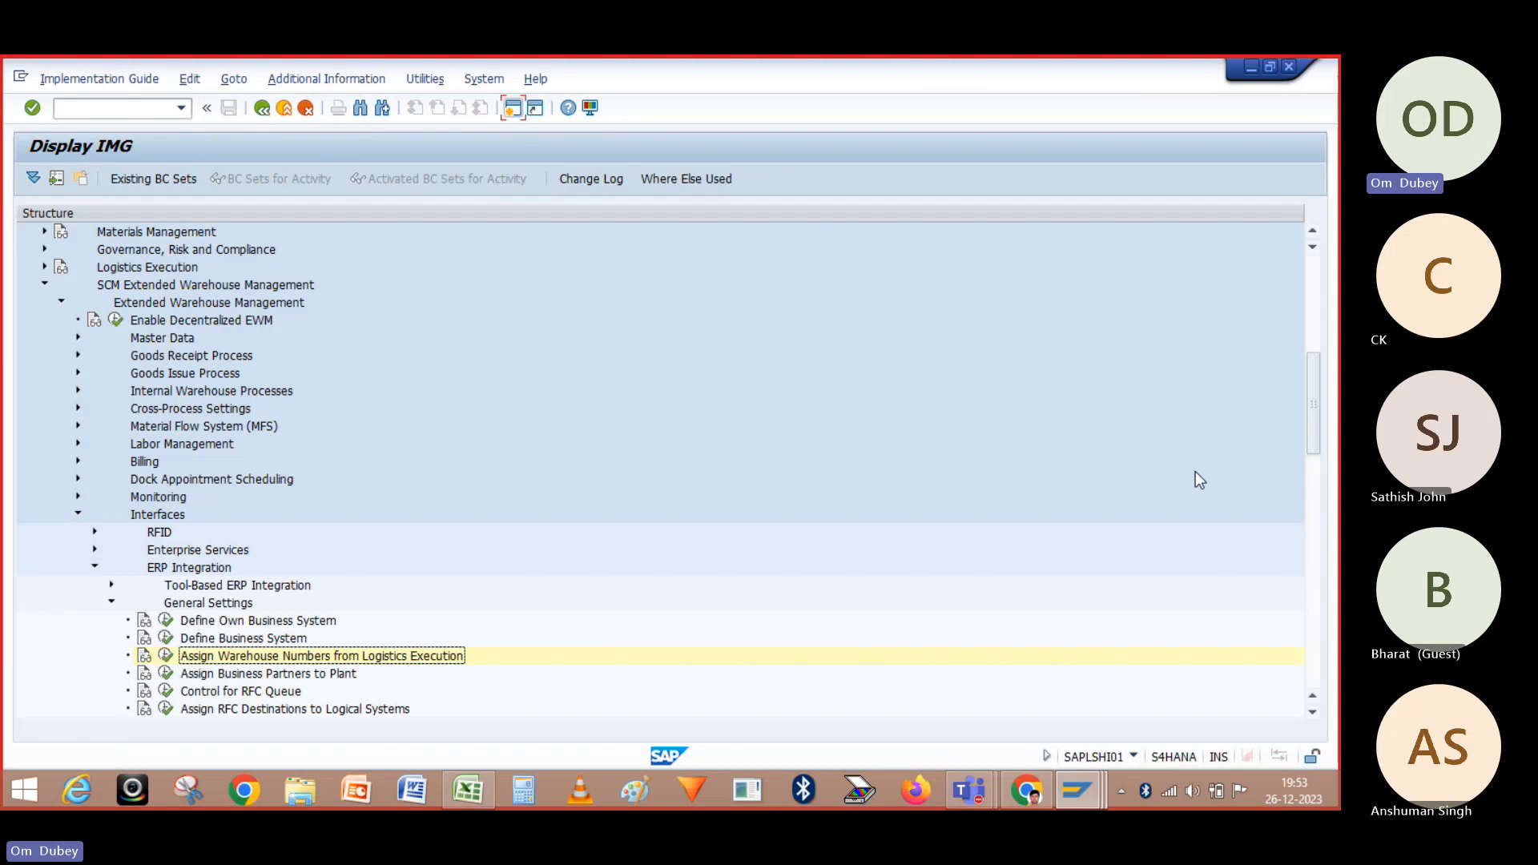
# Open Map Storage Locations from ERP System to EWM under the ERP Integration goods movements, and review the existing storage location entries
pyautogui.moveTo(1306, 414); pyautogui.dragTo(1305, 446)
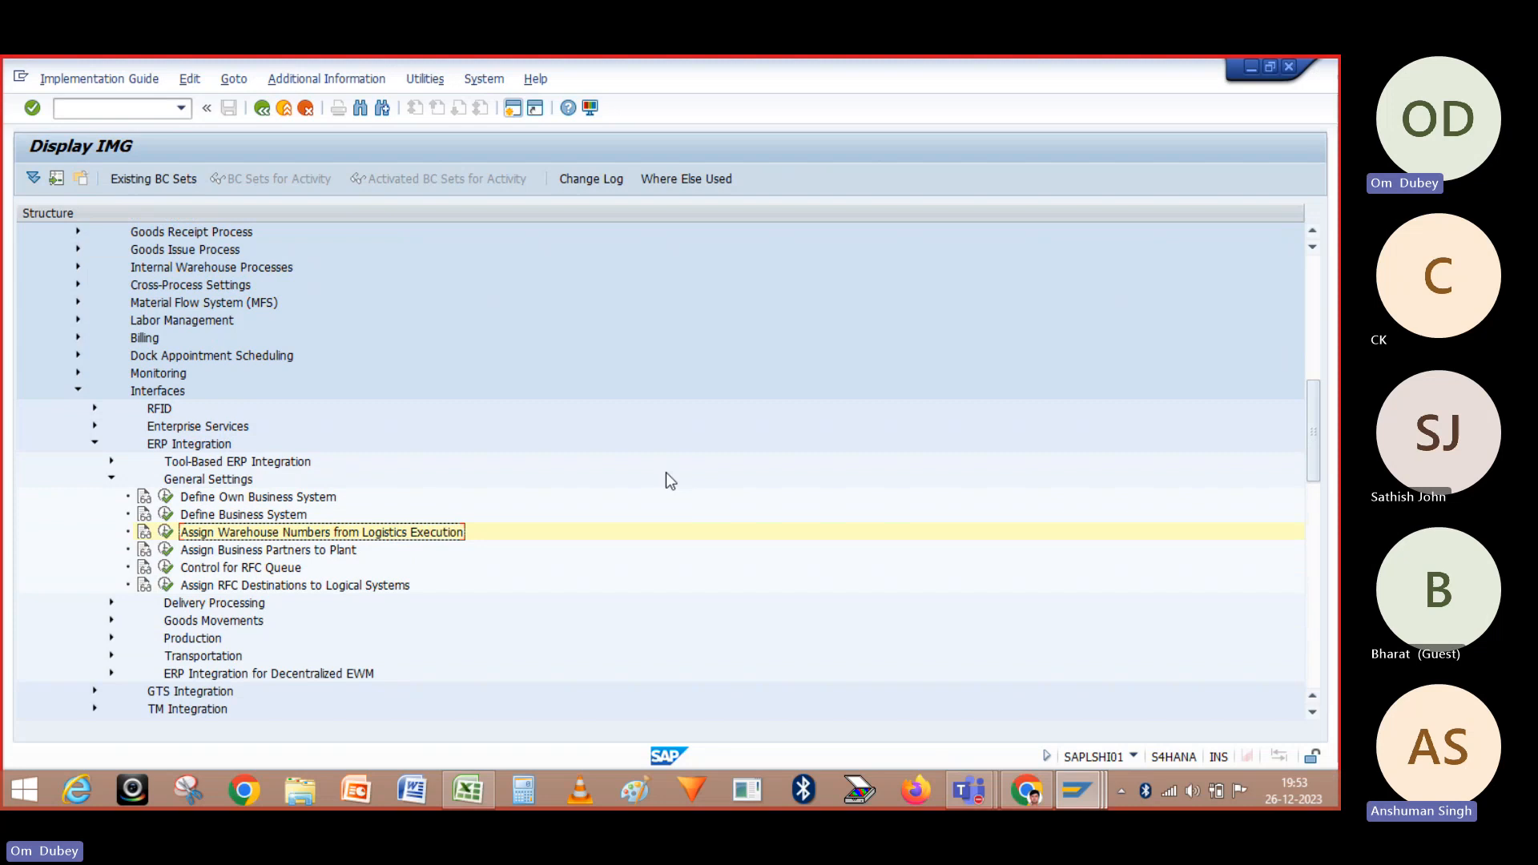
pyautogui.click(112, 620)
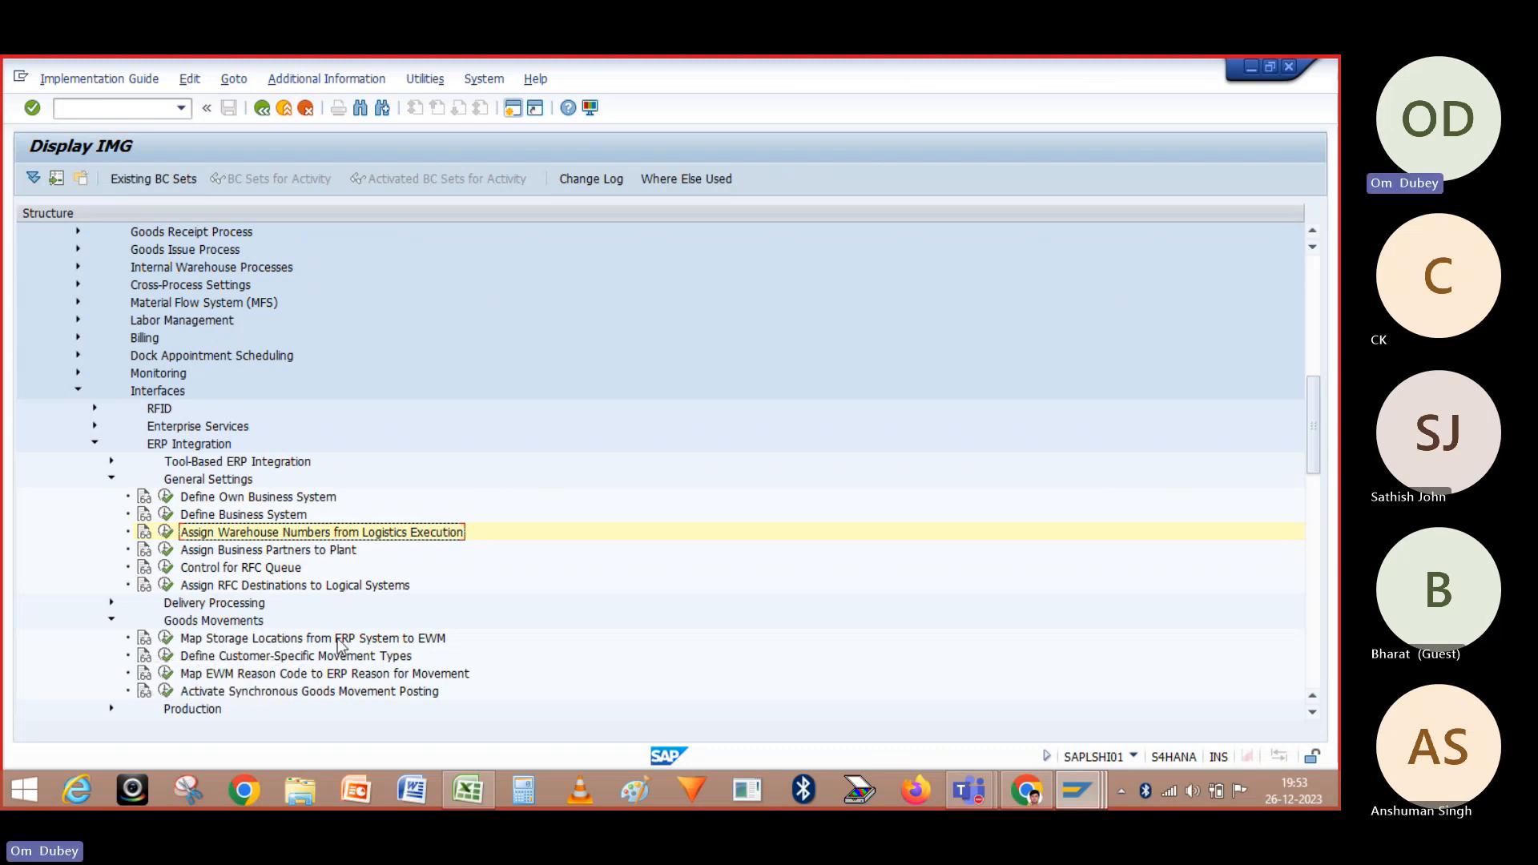
pyautogui.click(166, 638)
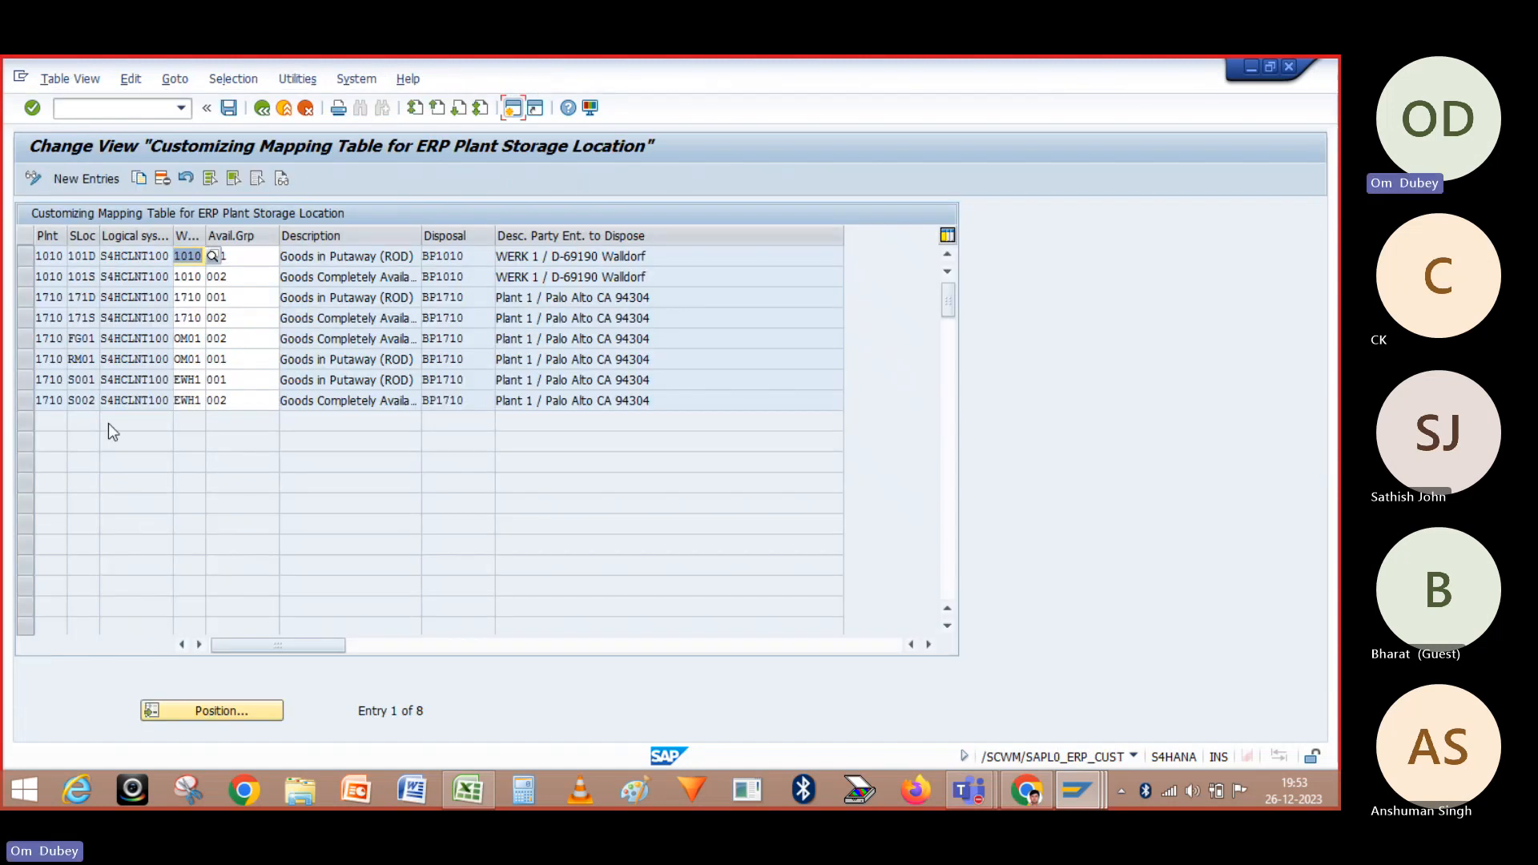
pyautogui.click(82, 359)
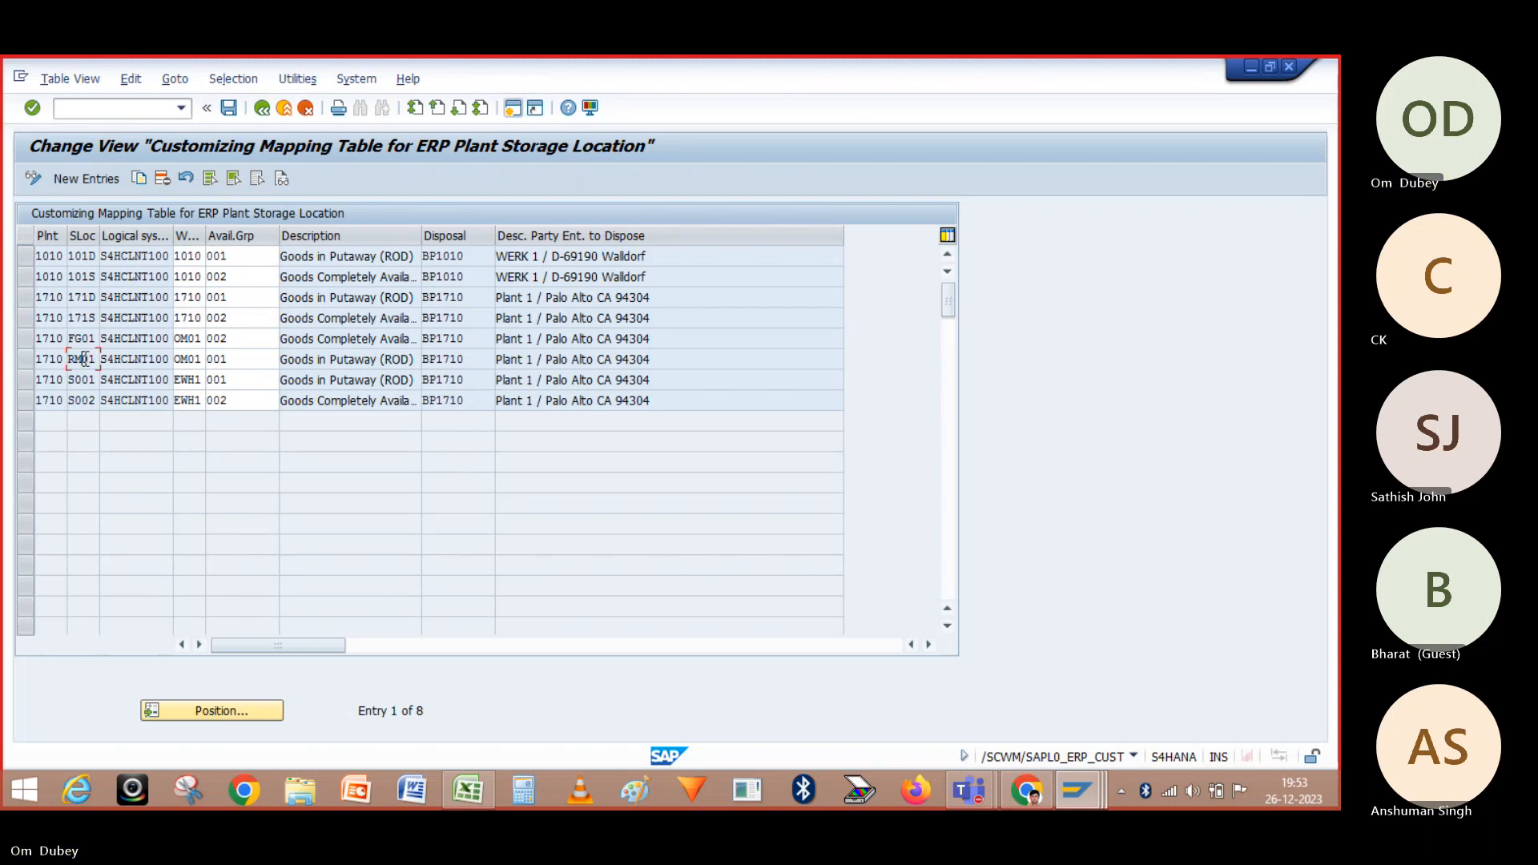
pyautogui.click(88, 317)
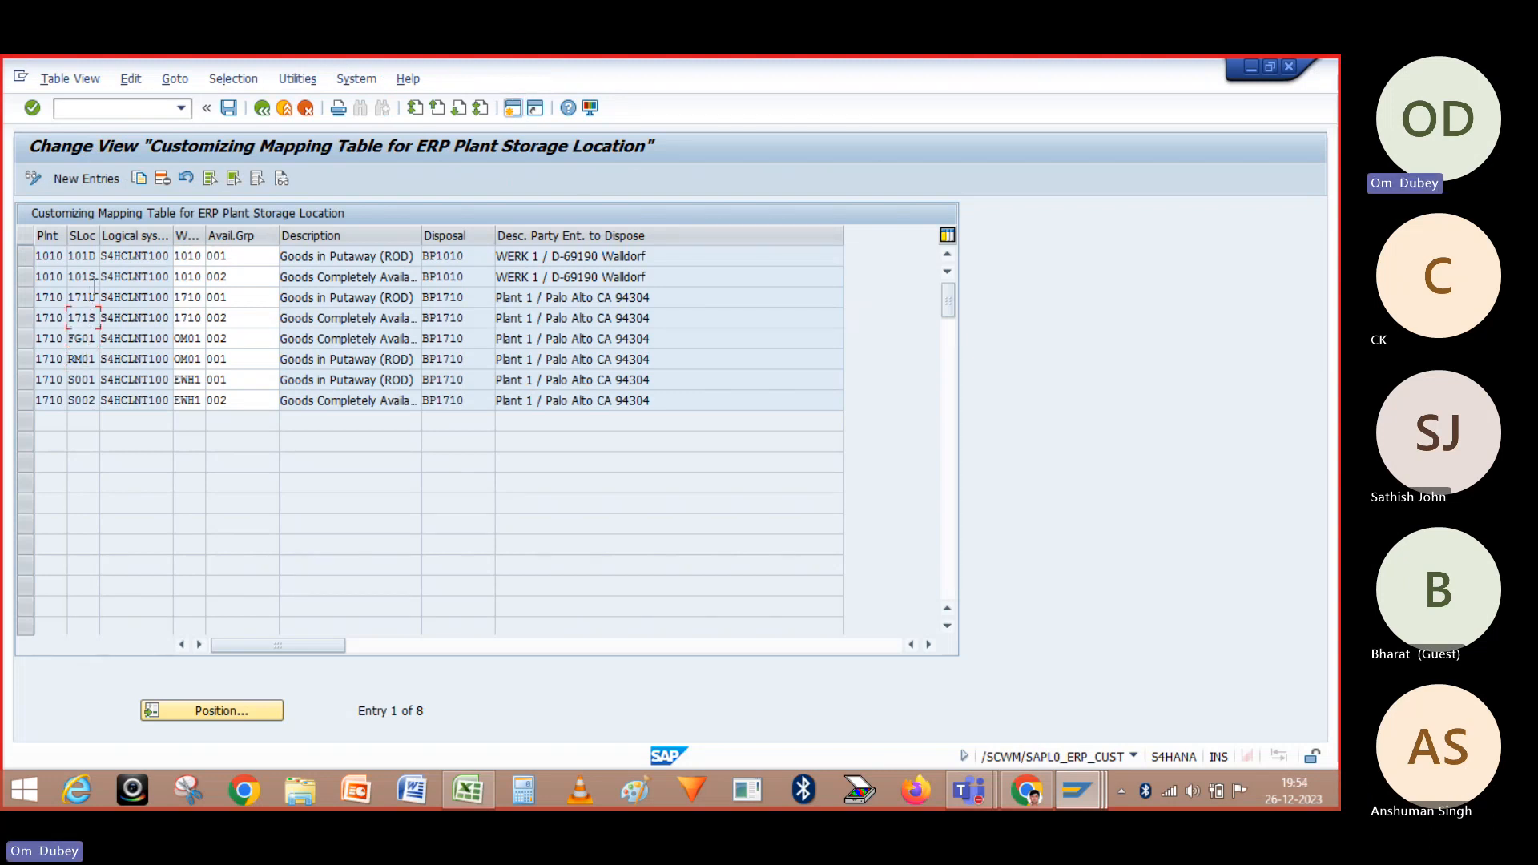
pyautogui.click(134, 398)
# Try to copy the plant 1710 mappings for storage locations S001 and S002 as S003 and S004, keeping warehouse EWH1
pyautogui.click(23, 381)
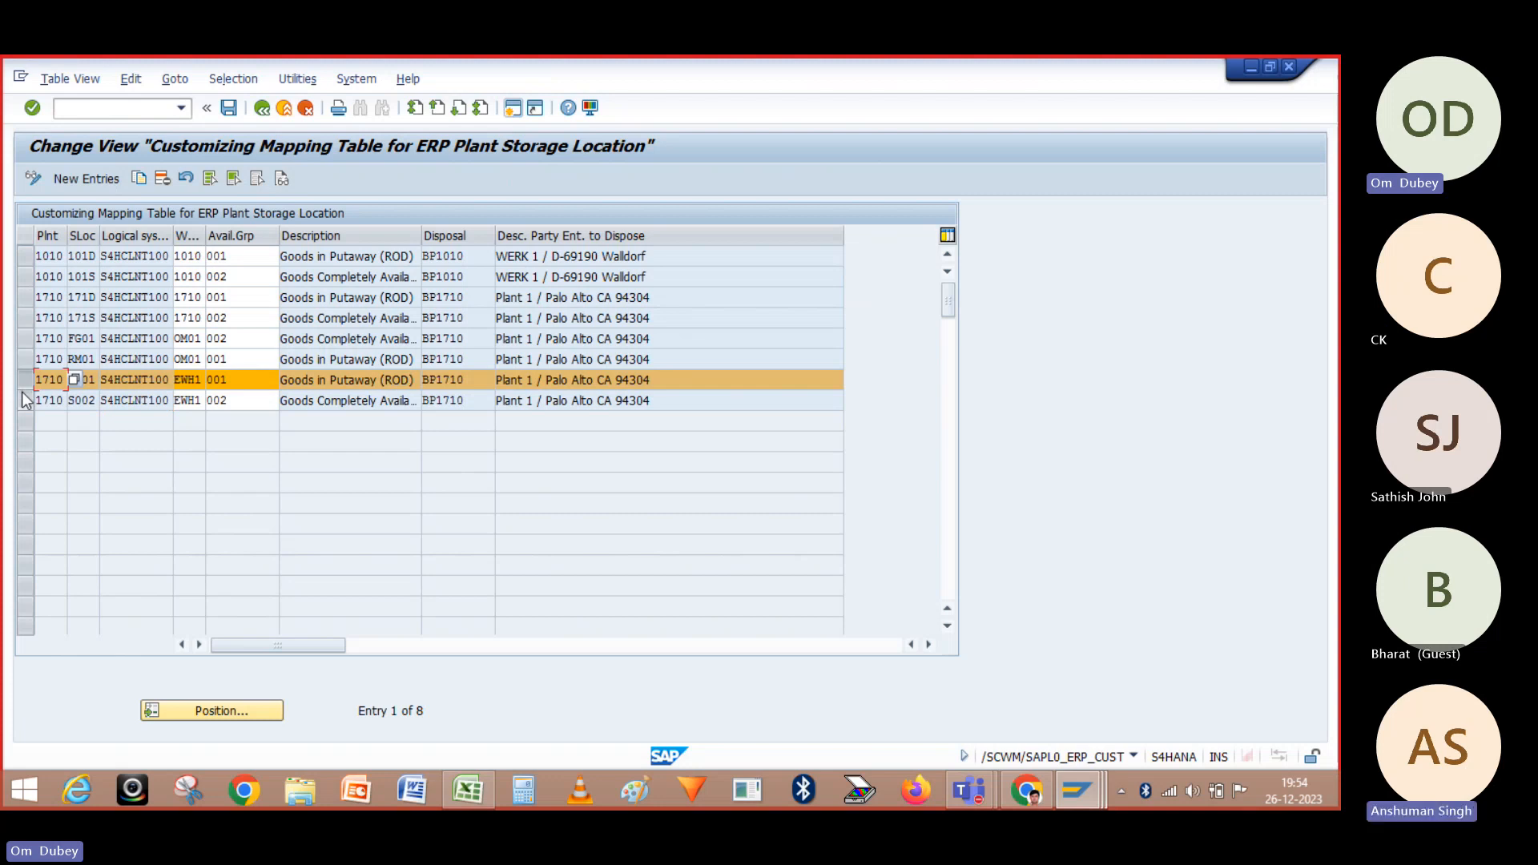
pyautogui.click(25, 400)
pyautogui.click(25, 381)
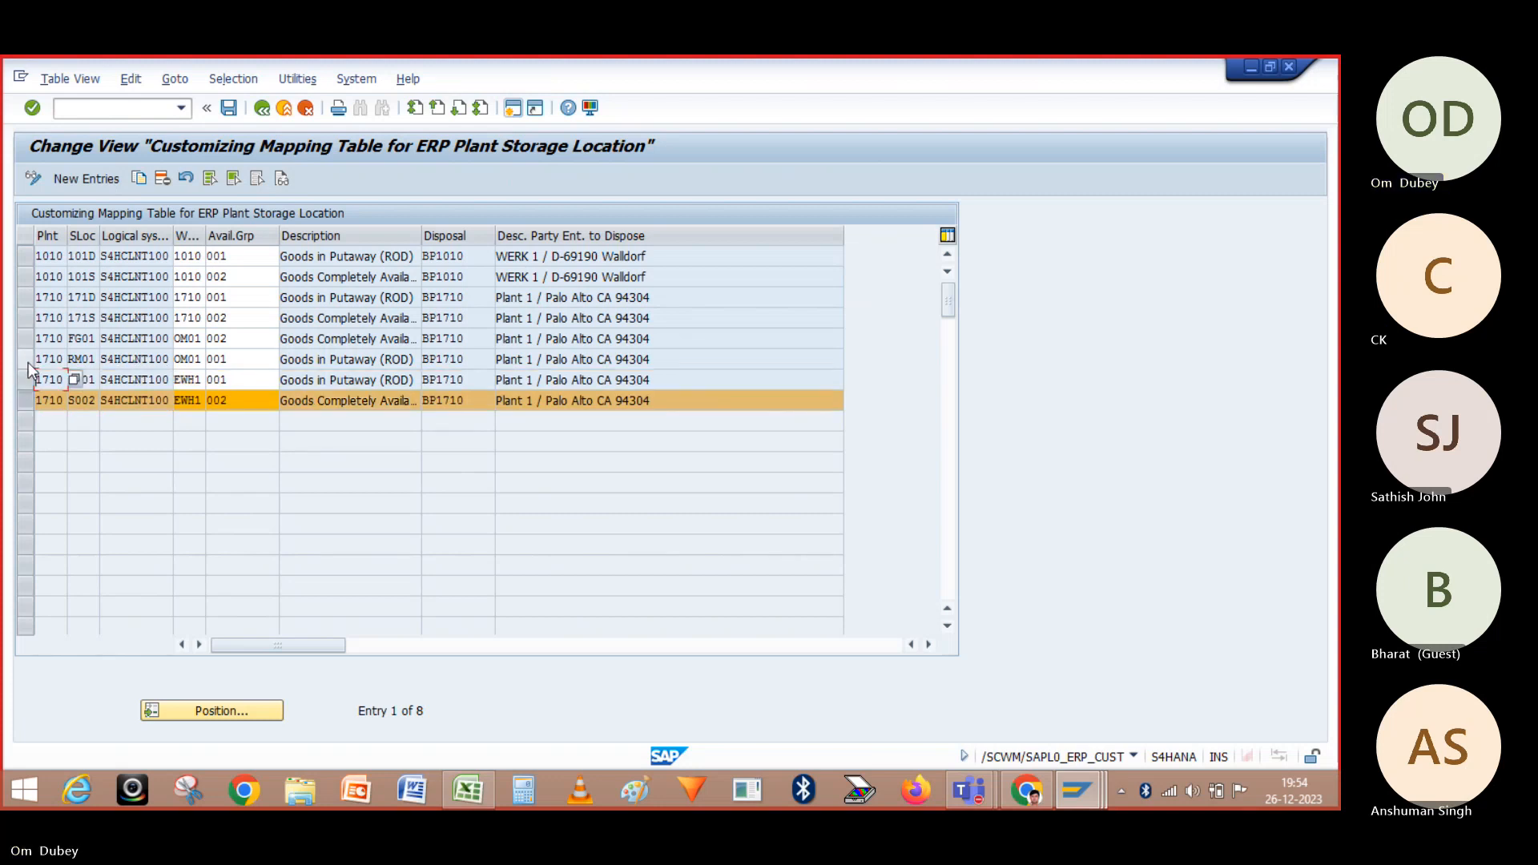
pyautogui.click(27, 365)
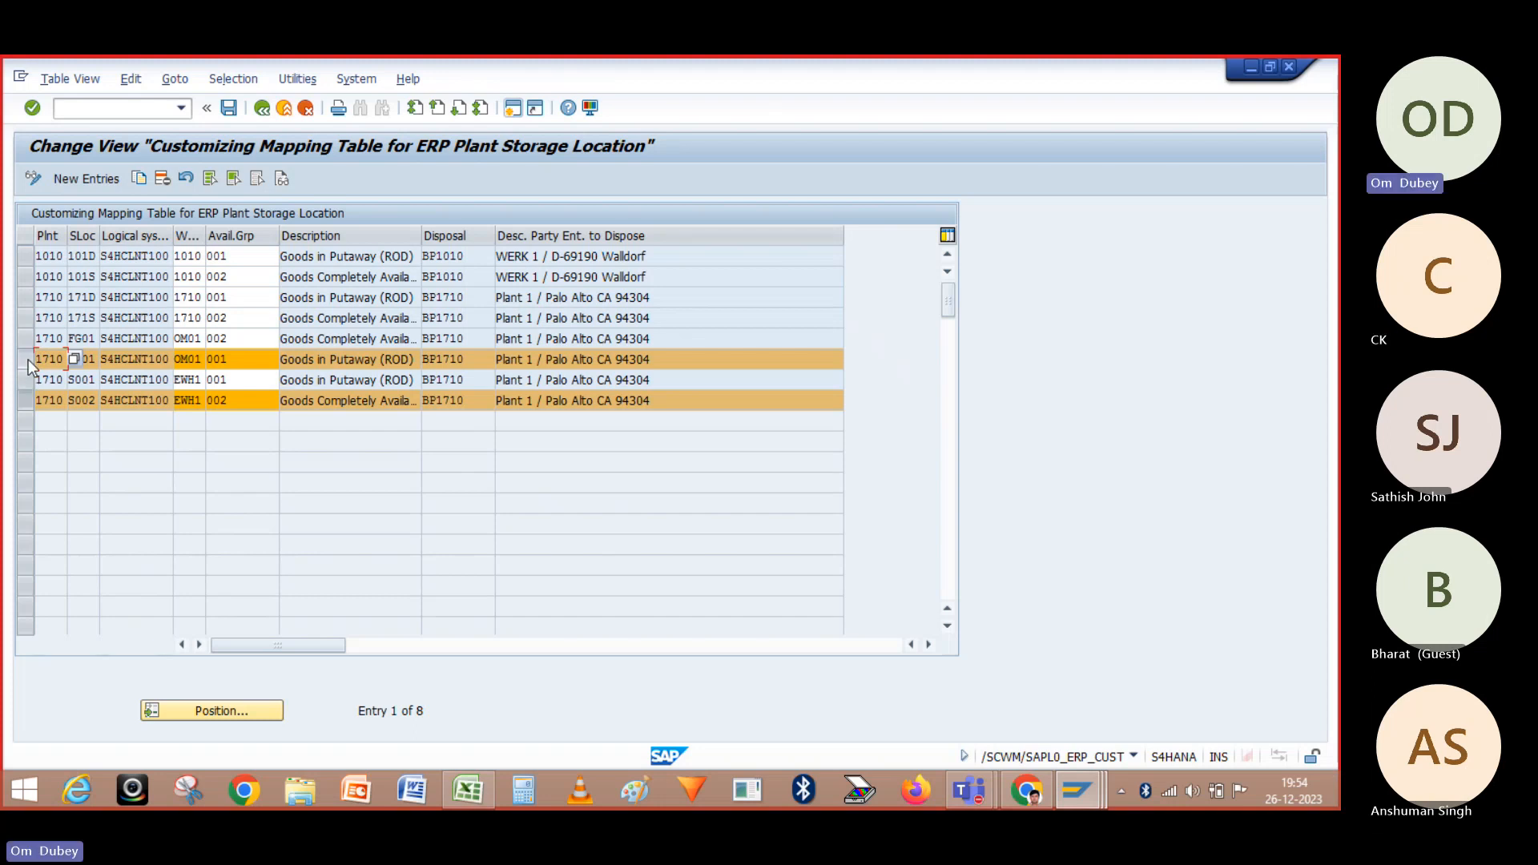
pyautogui.click(27, 359)
pyautogui.click(28, 380)
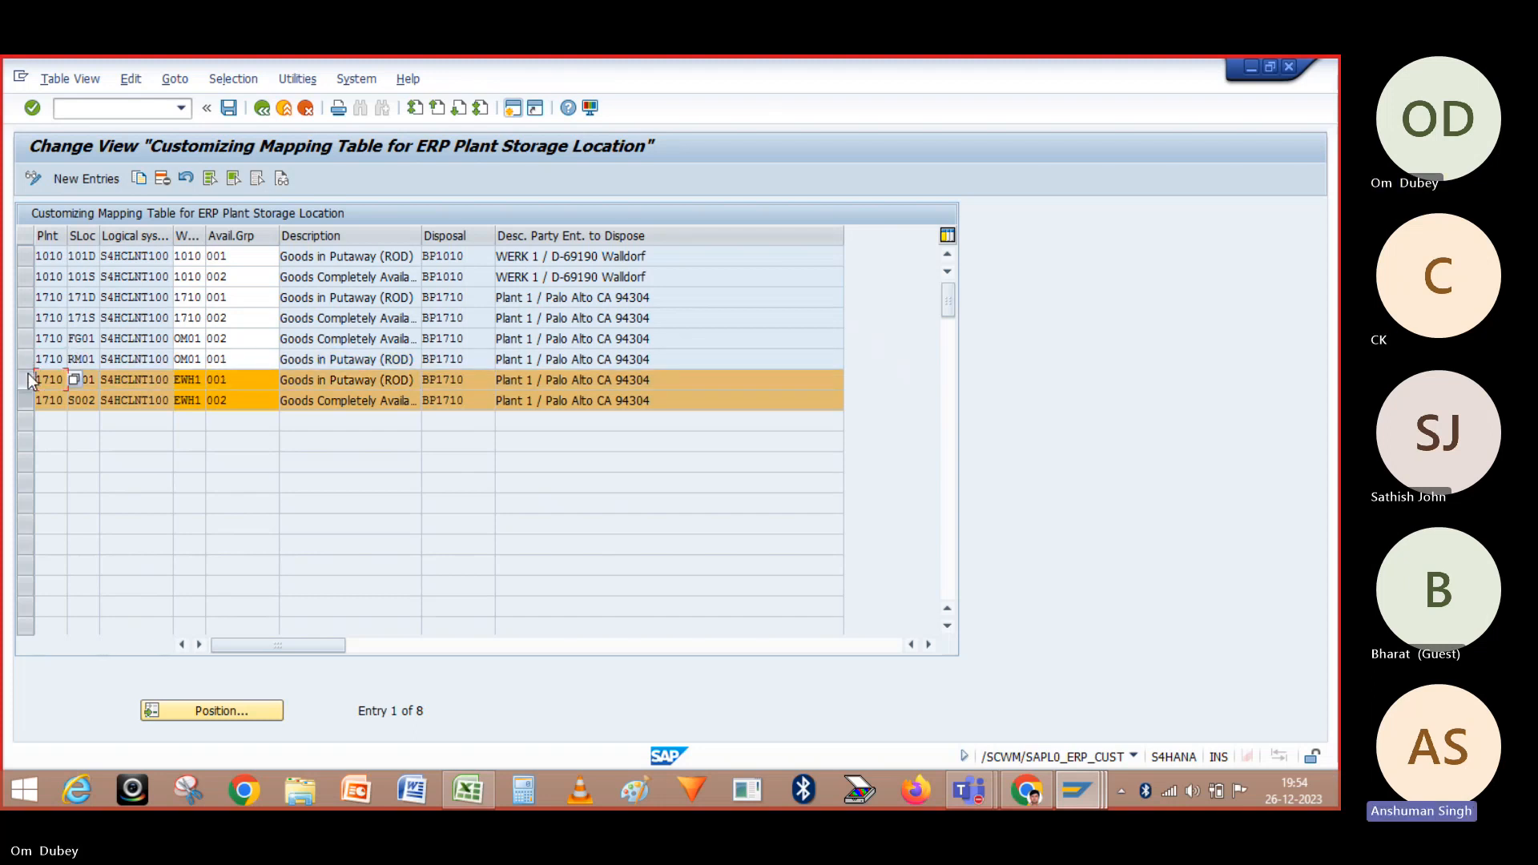
pyautogui.click(141, 179)
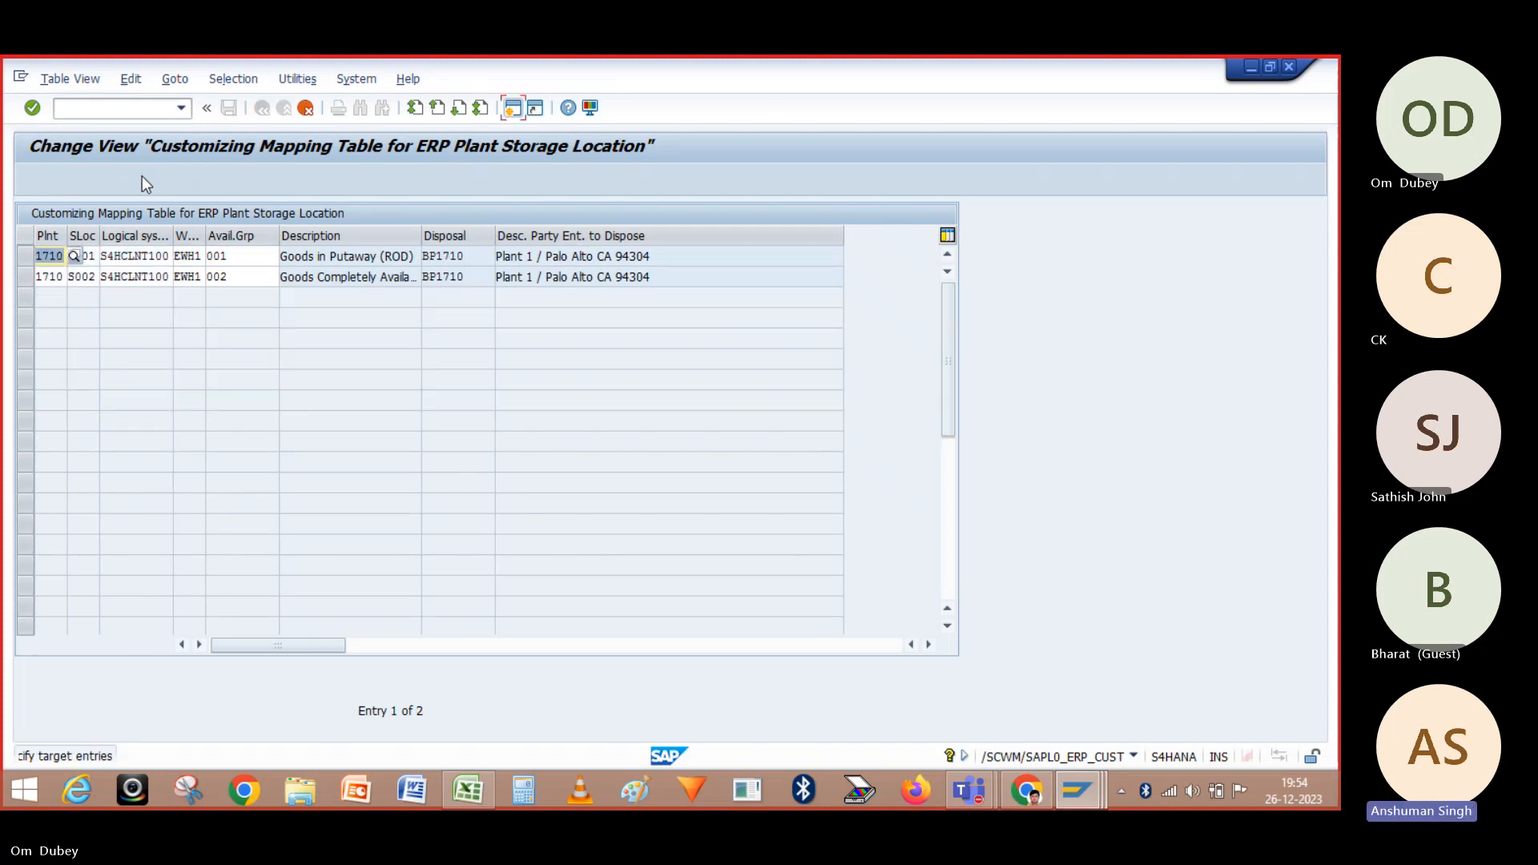
pyautogui.click(94, 255)
pyautogui.press('BackSpace')
pyautogui.write('3')
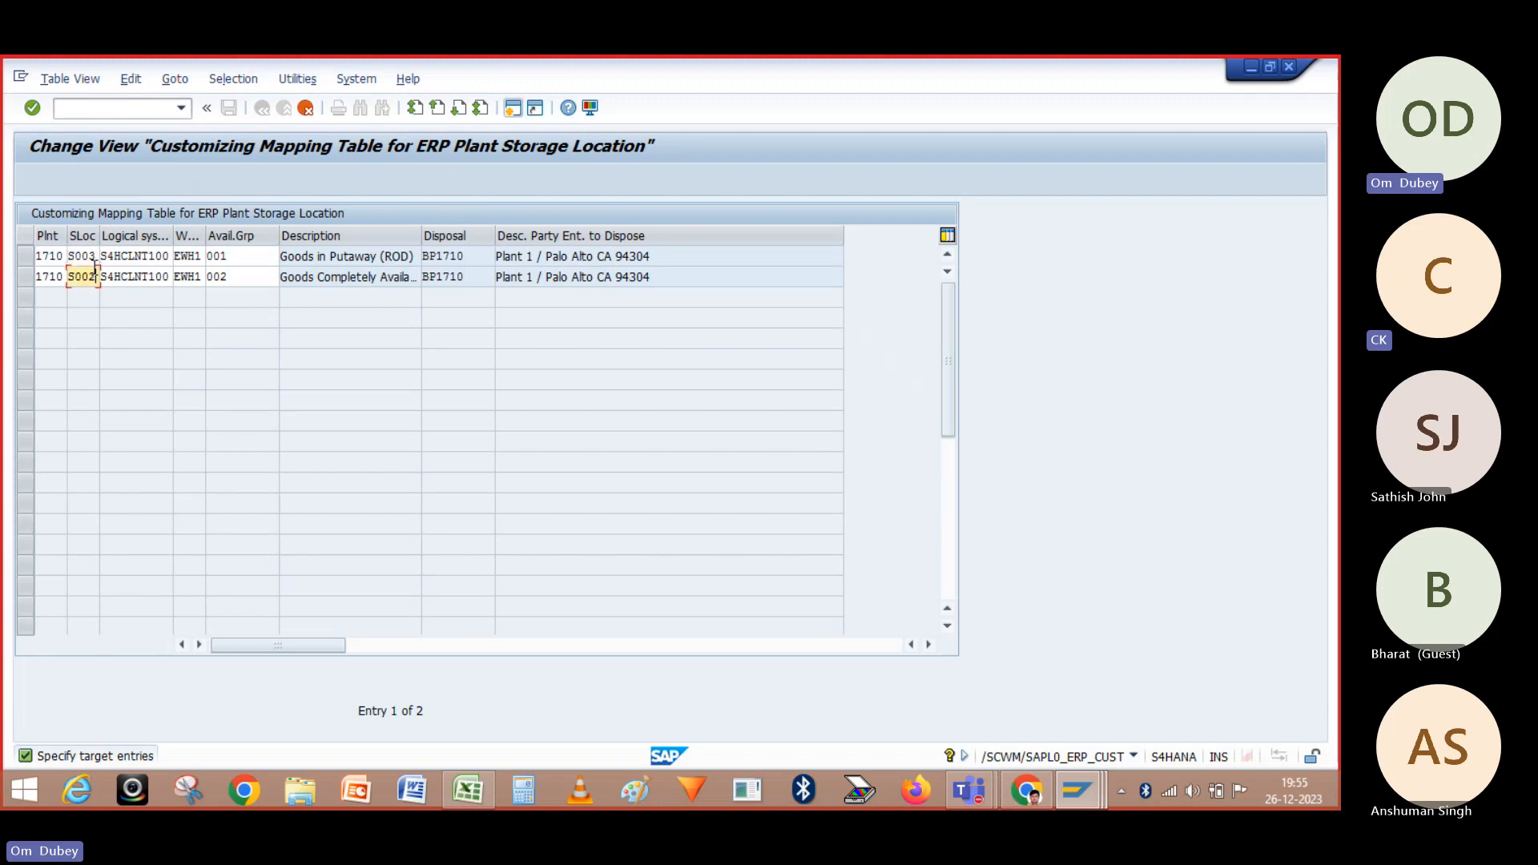
pyautogui.write('4')
pyautogui.press('Return')
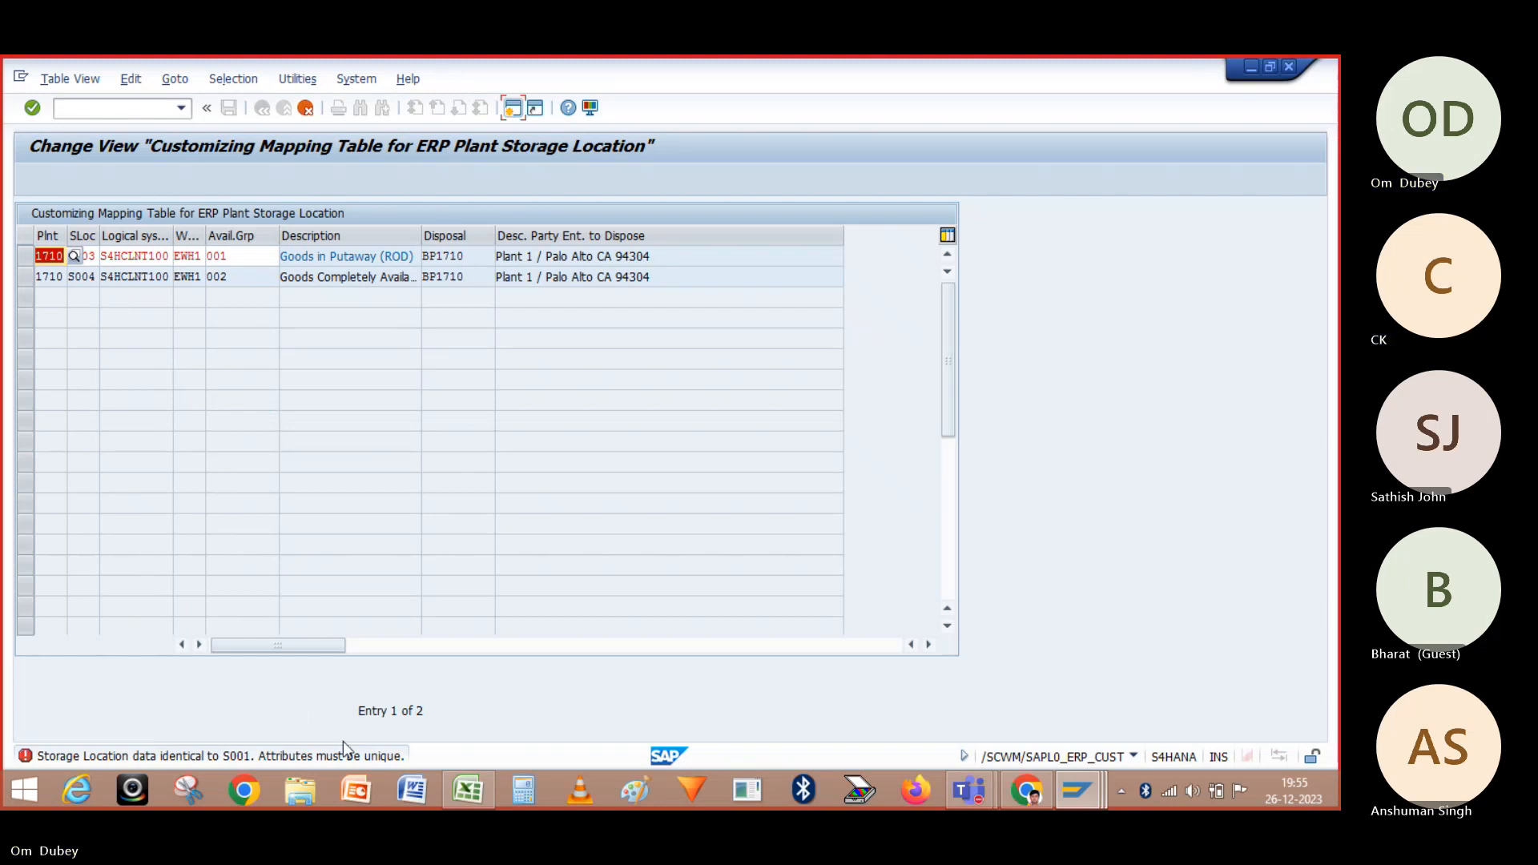
# Discard the copied storage location entries and deselect the two EWH1 rows
pyautogui.click(310, 108)
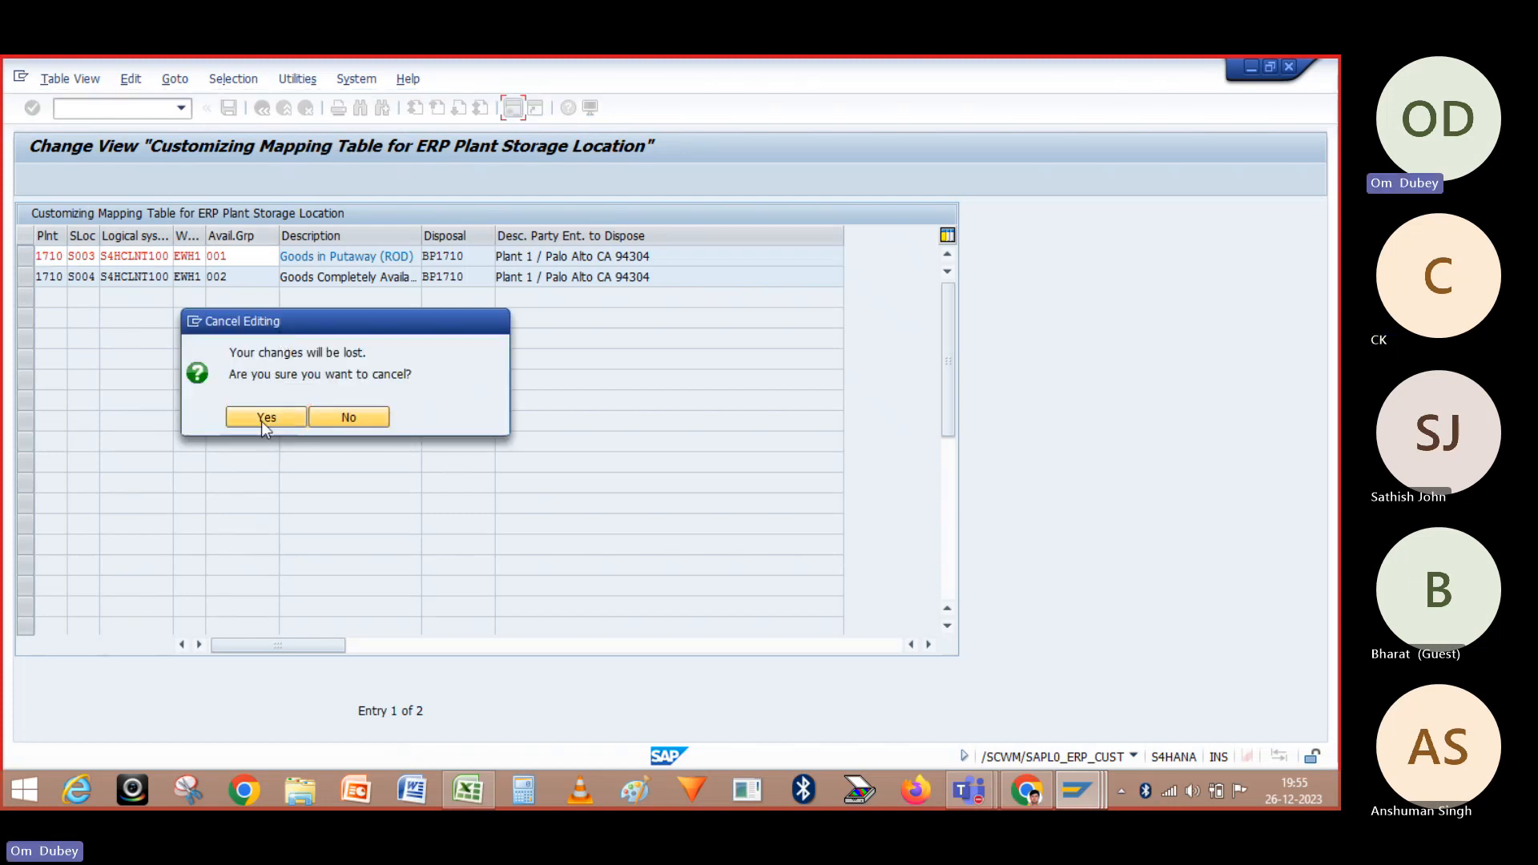
pyautogui.click(262, 418)
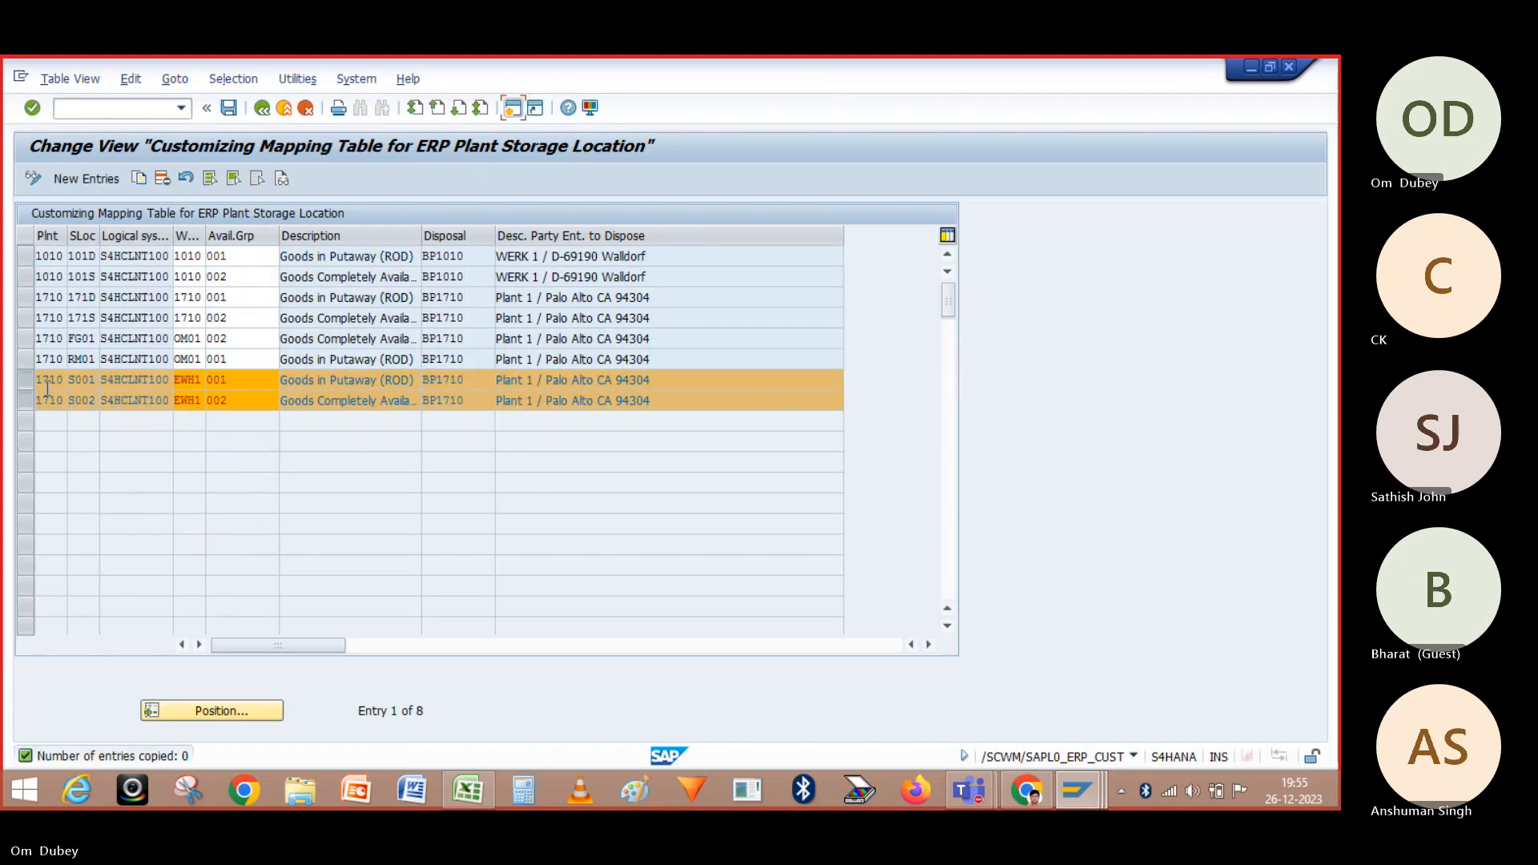
pyautogui.click(27, 381)
pyautogui.click(27, 400)
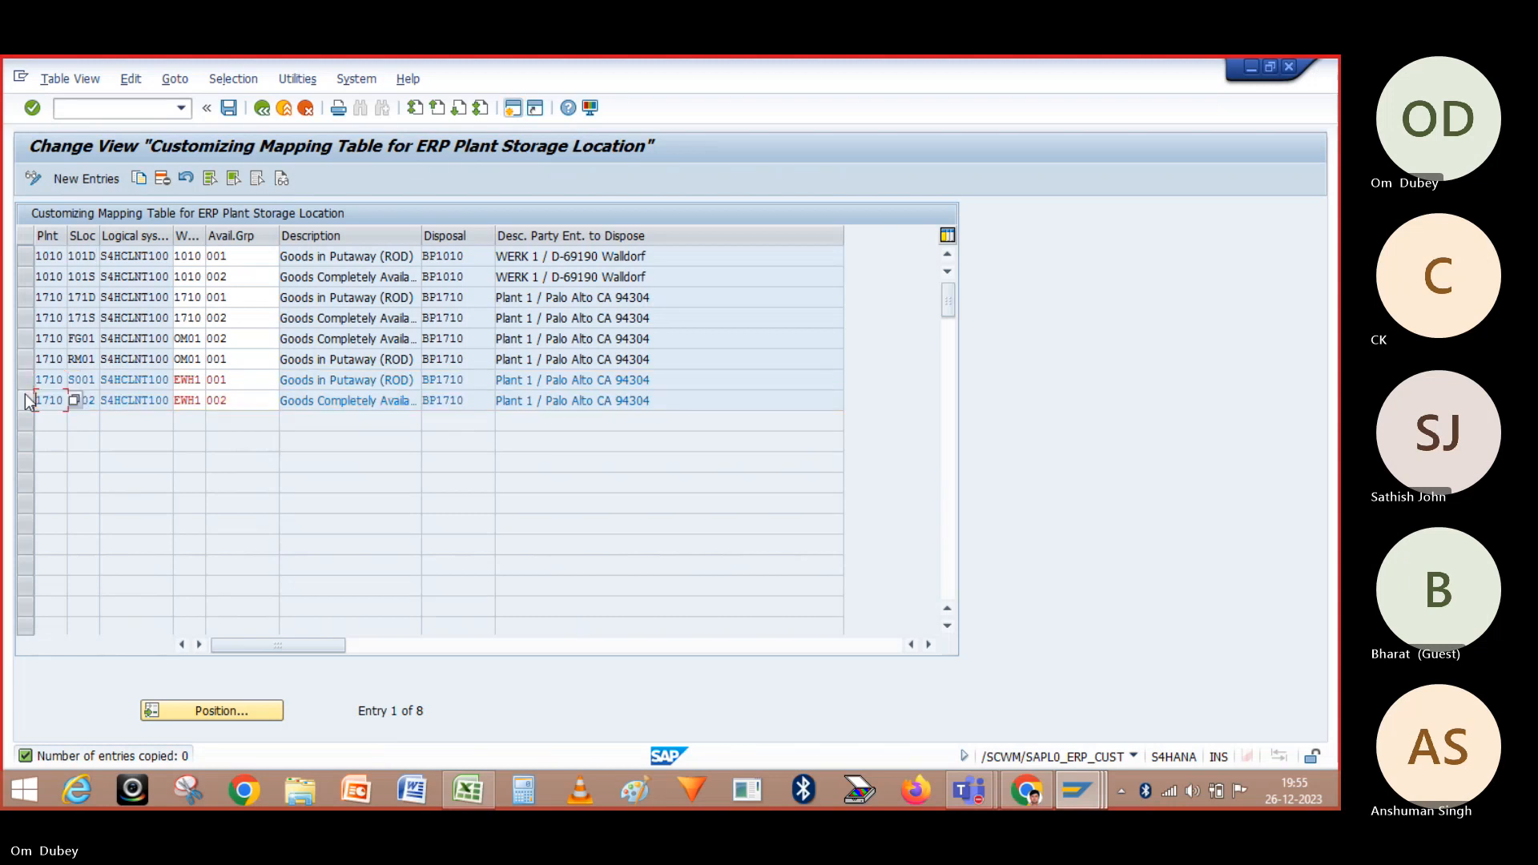
# Start a new storage location mapping for plant 1710 and storage location S003 with logical system S4HCLNT100
pyautogui.click(89, 185)
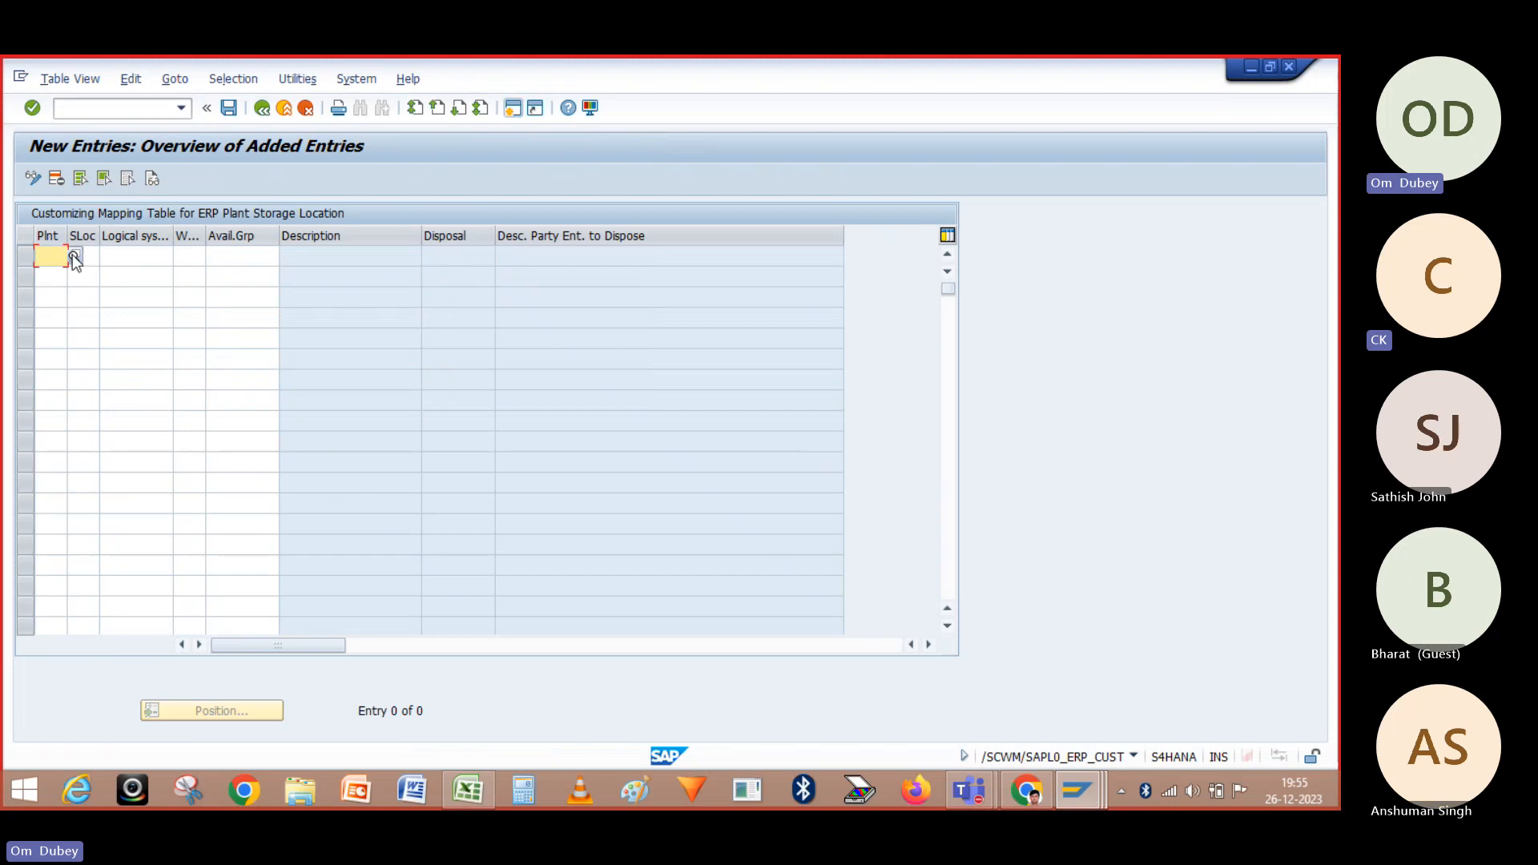
pyautogui.write('1710')
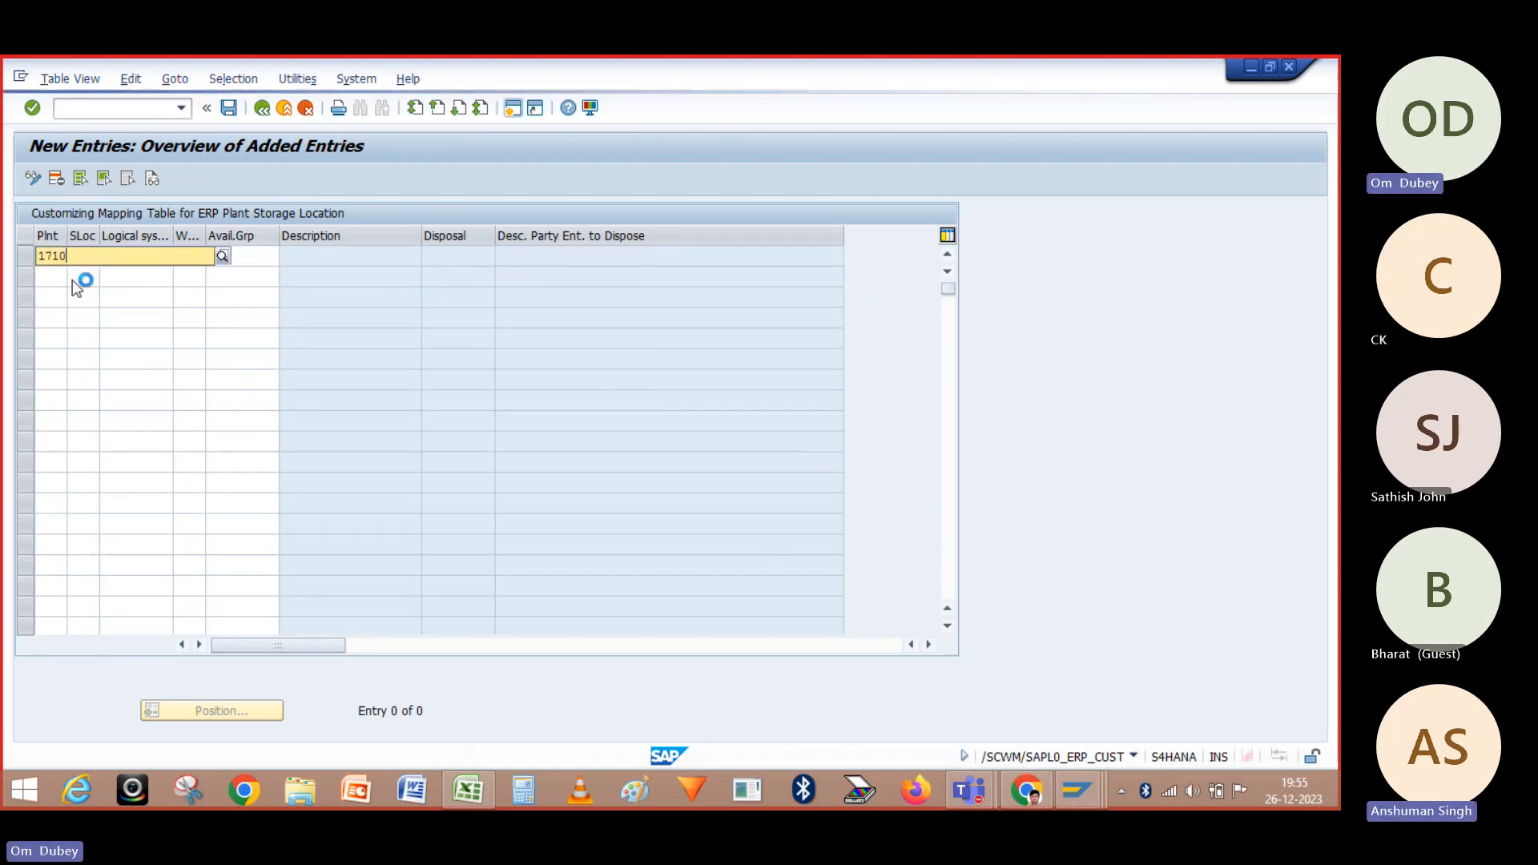
pyautogui.click(66, 300)
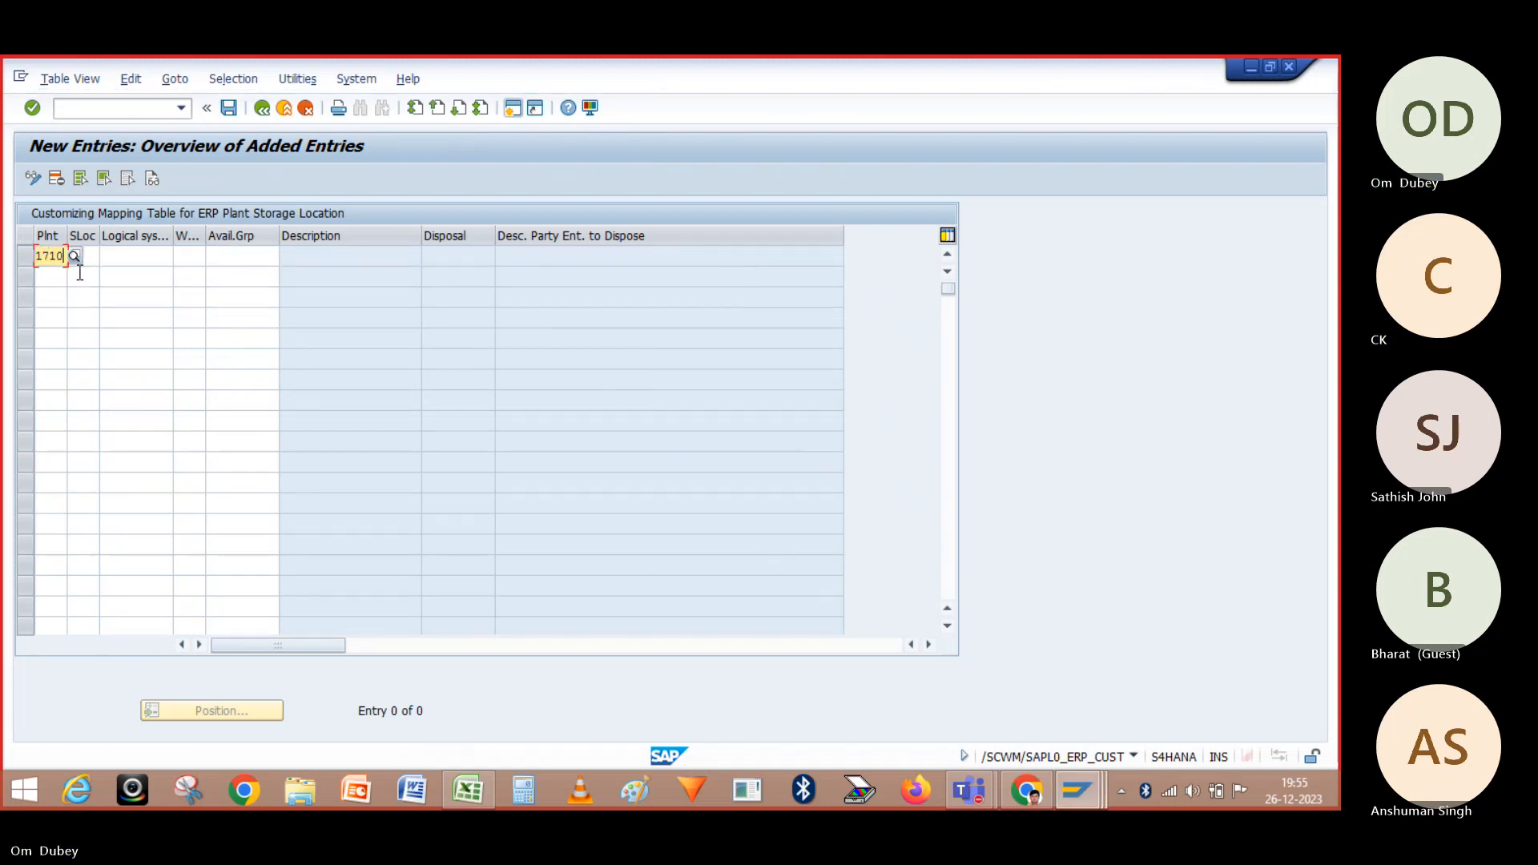
pyautogui.click(83, 256)
pyautogui.write('S')
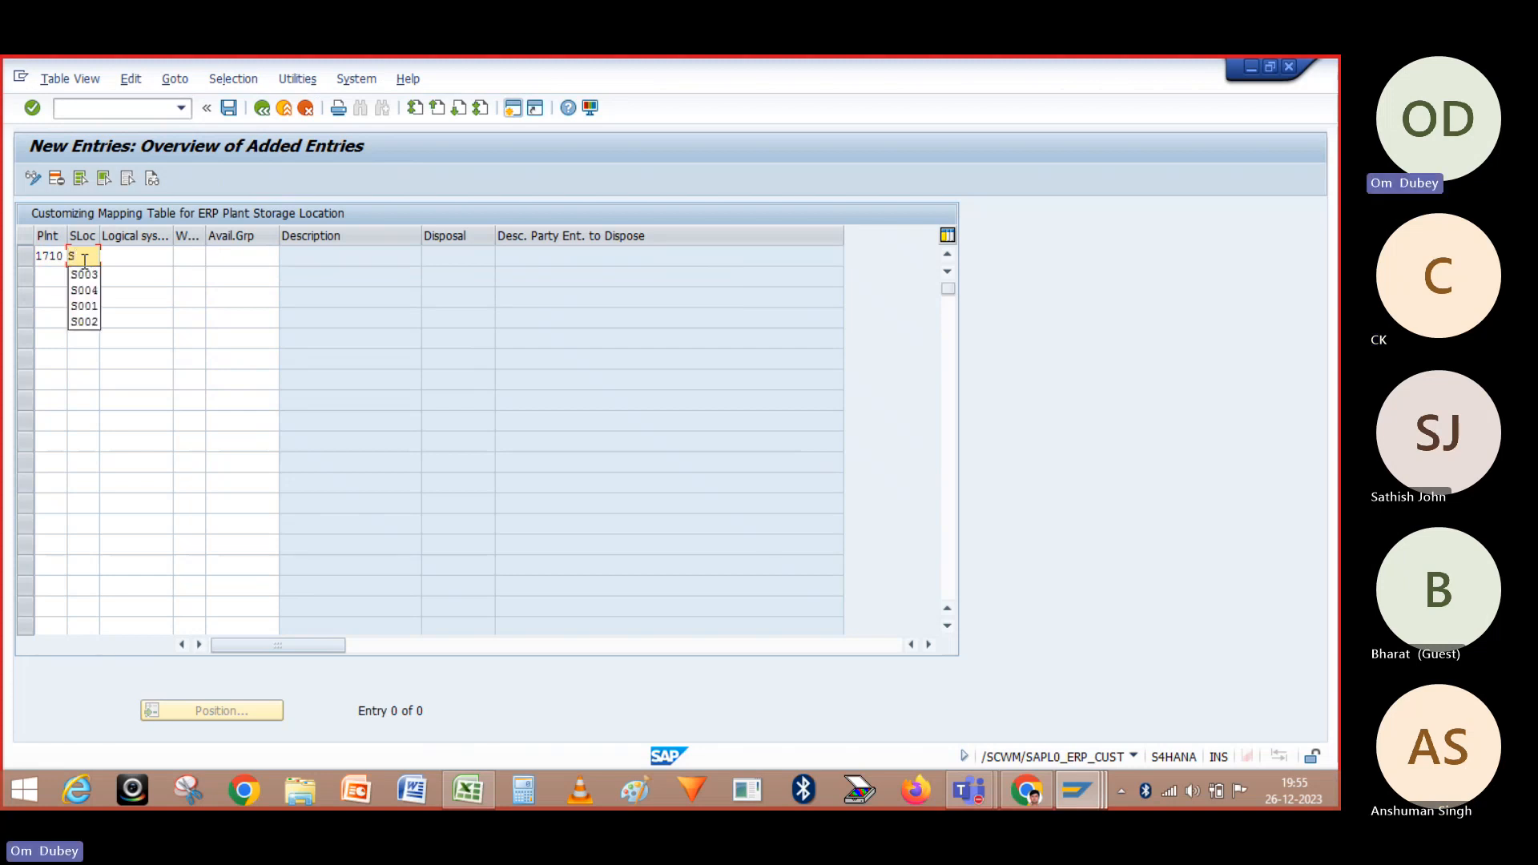
pyautogui.click(94, 277)
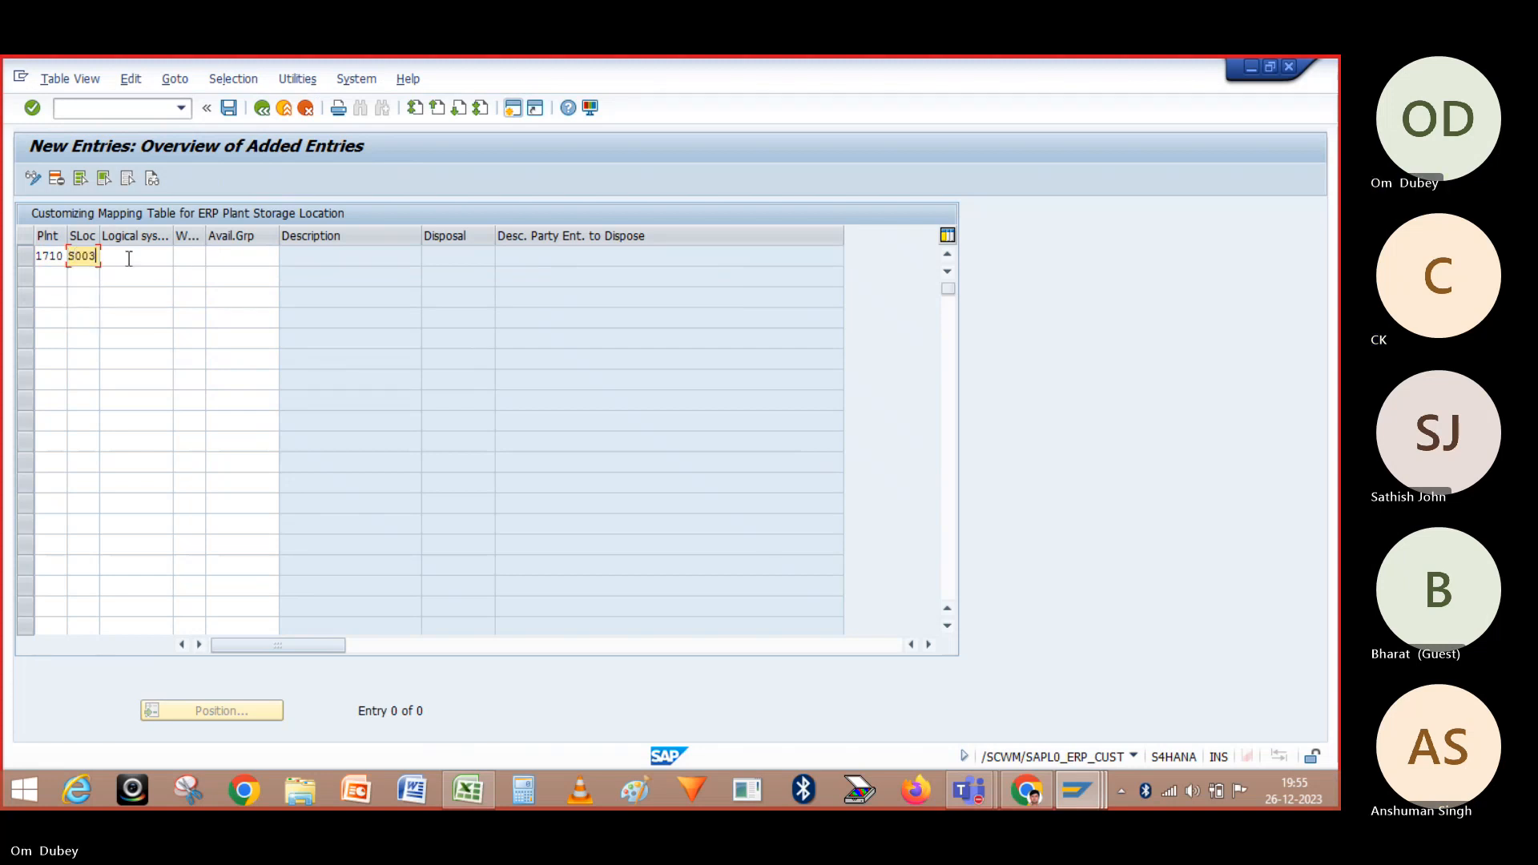
pyautogui.click(128, 258)
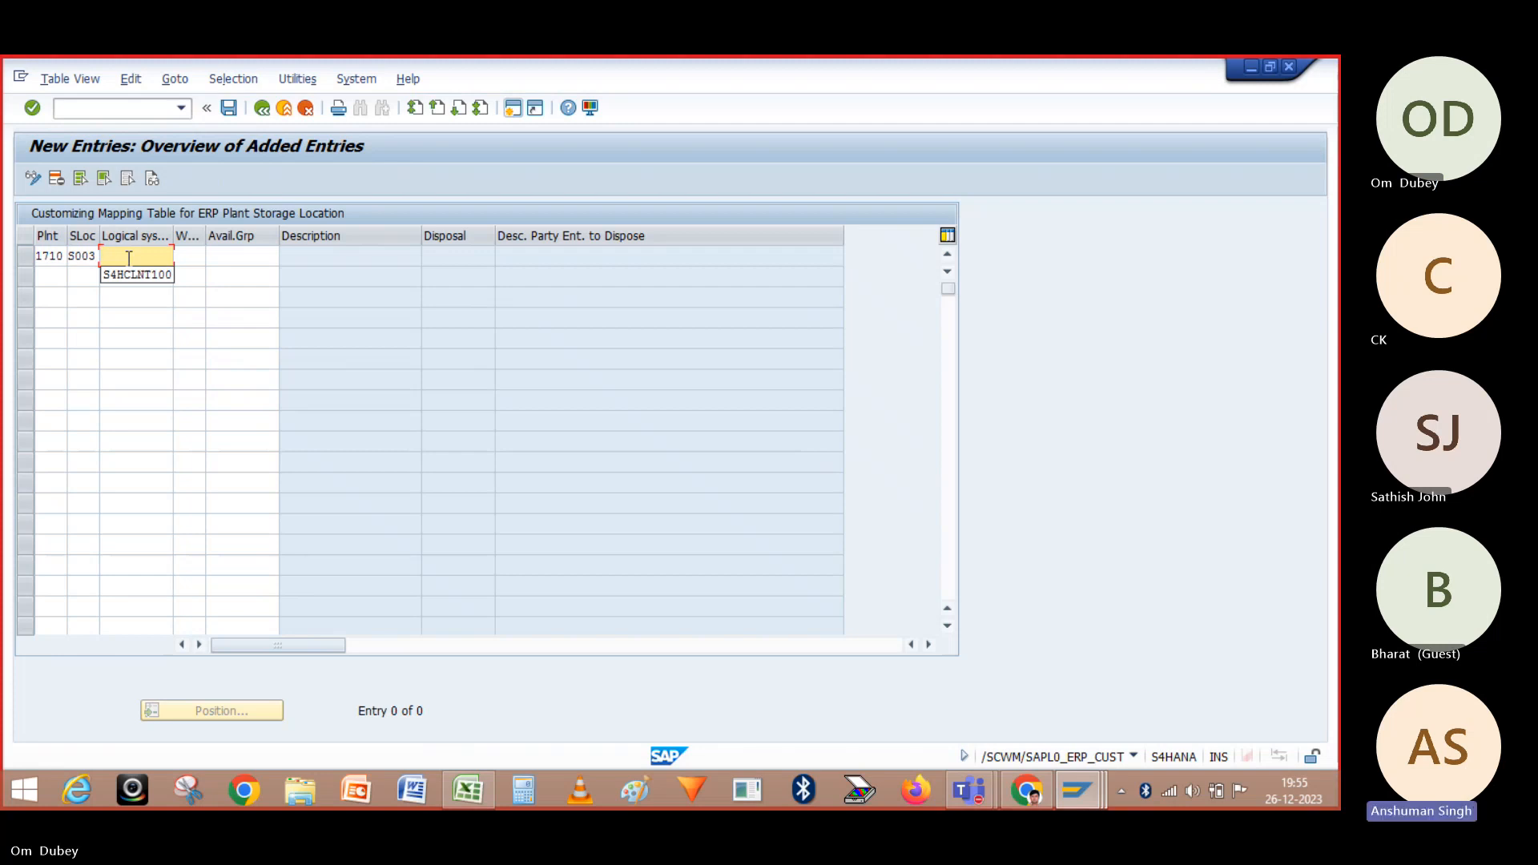
pyautogui.click(137, 274)
# Try to assign warehouse OM02 and availability group 001 to the new S003 mapping
pyautogui.click(181, 257)
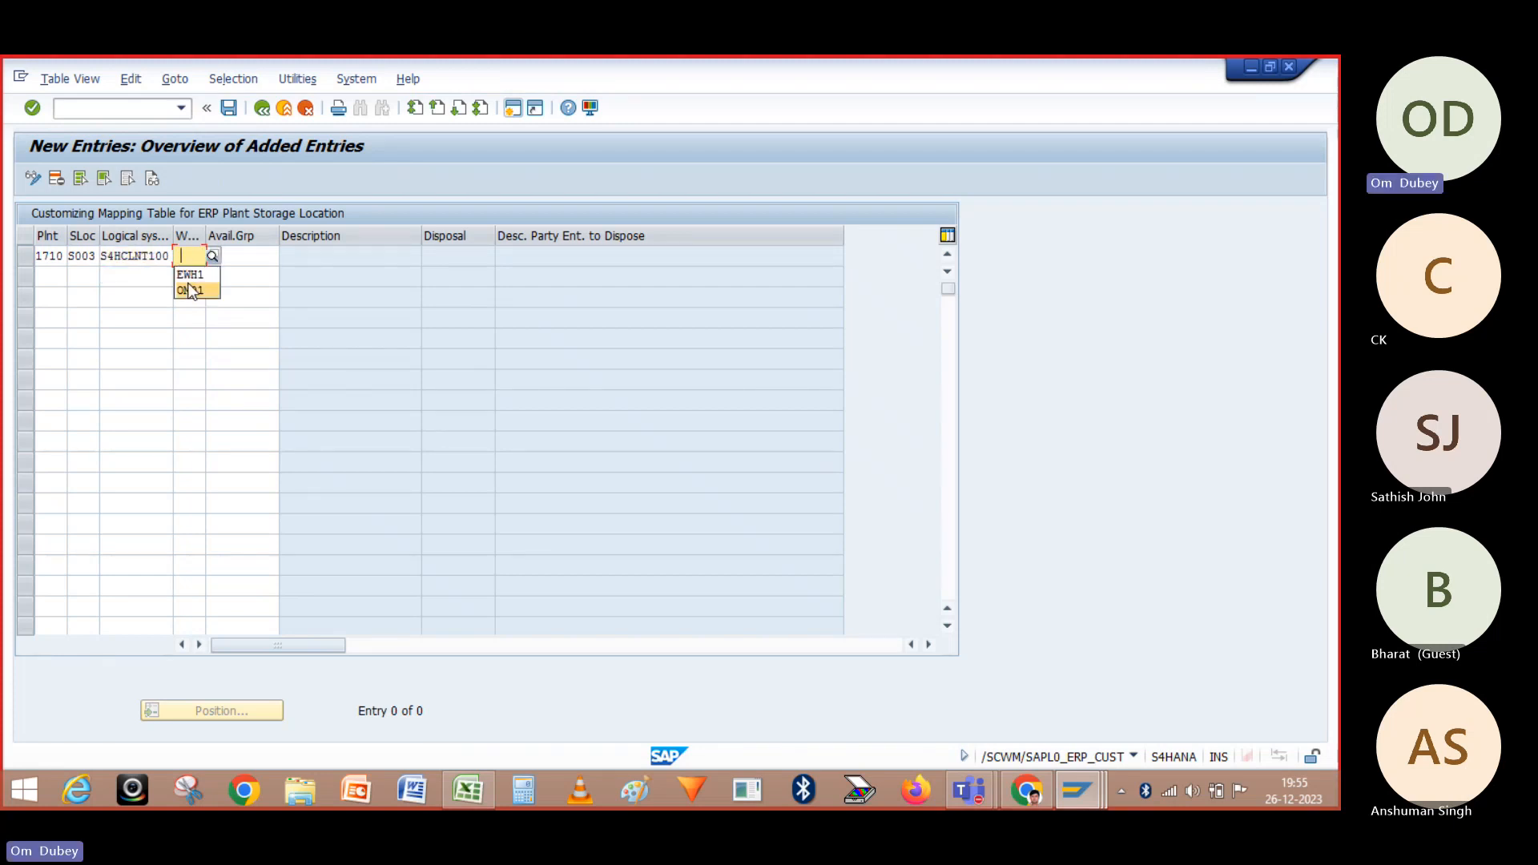
pyautogui.click(189, 275)
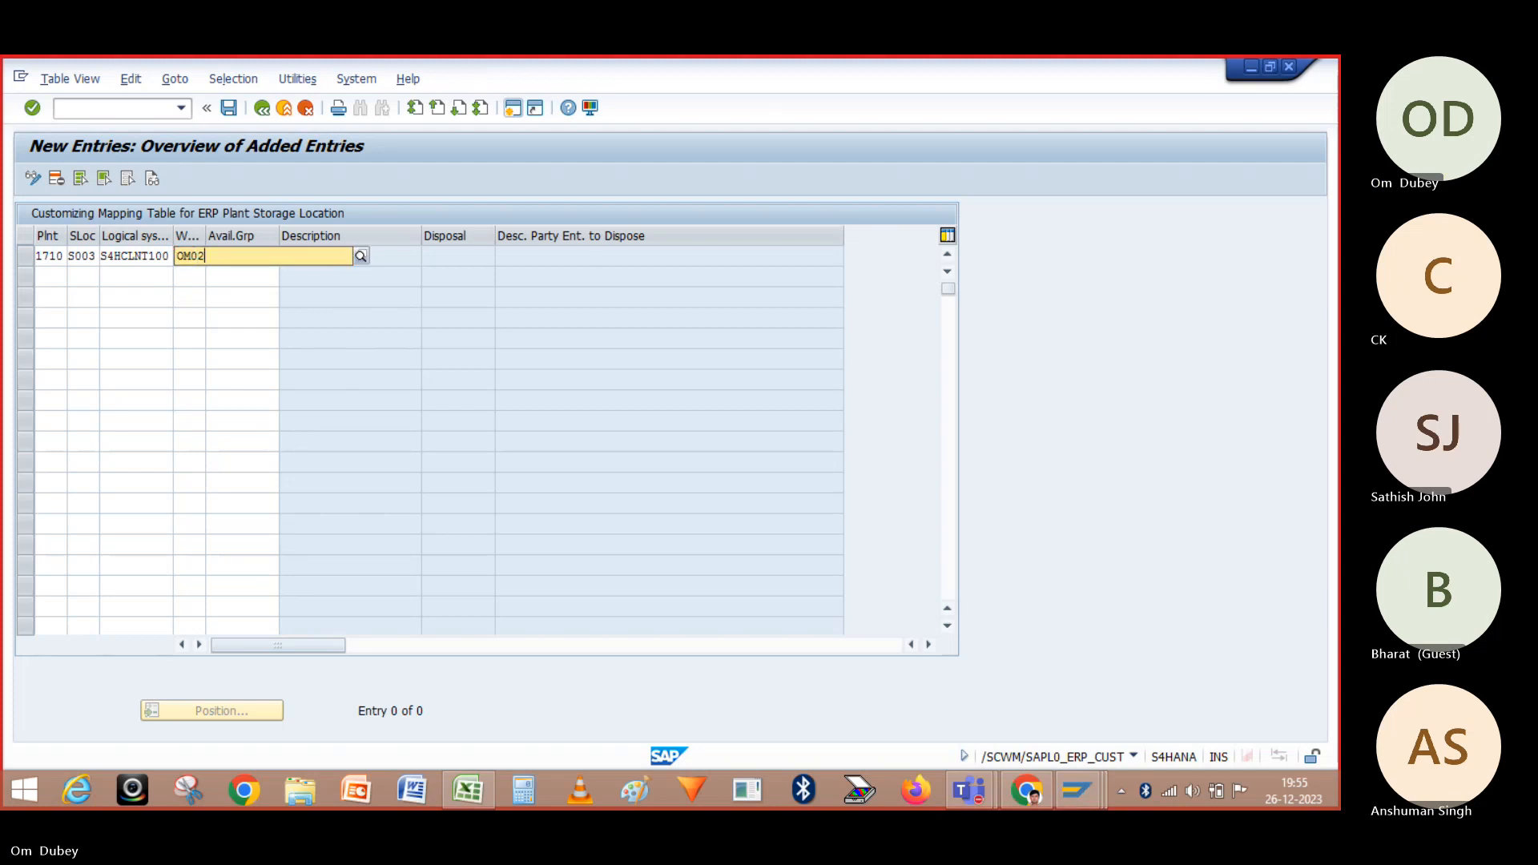
pyautogui.click(197, 295)
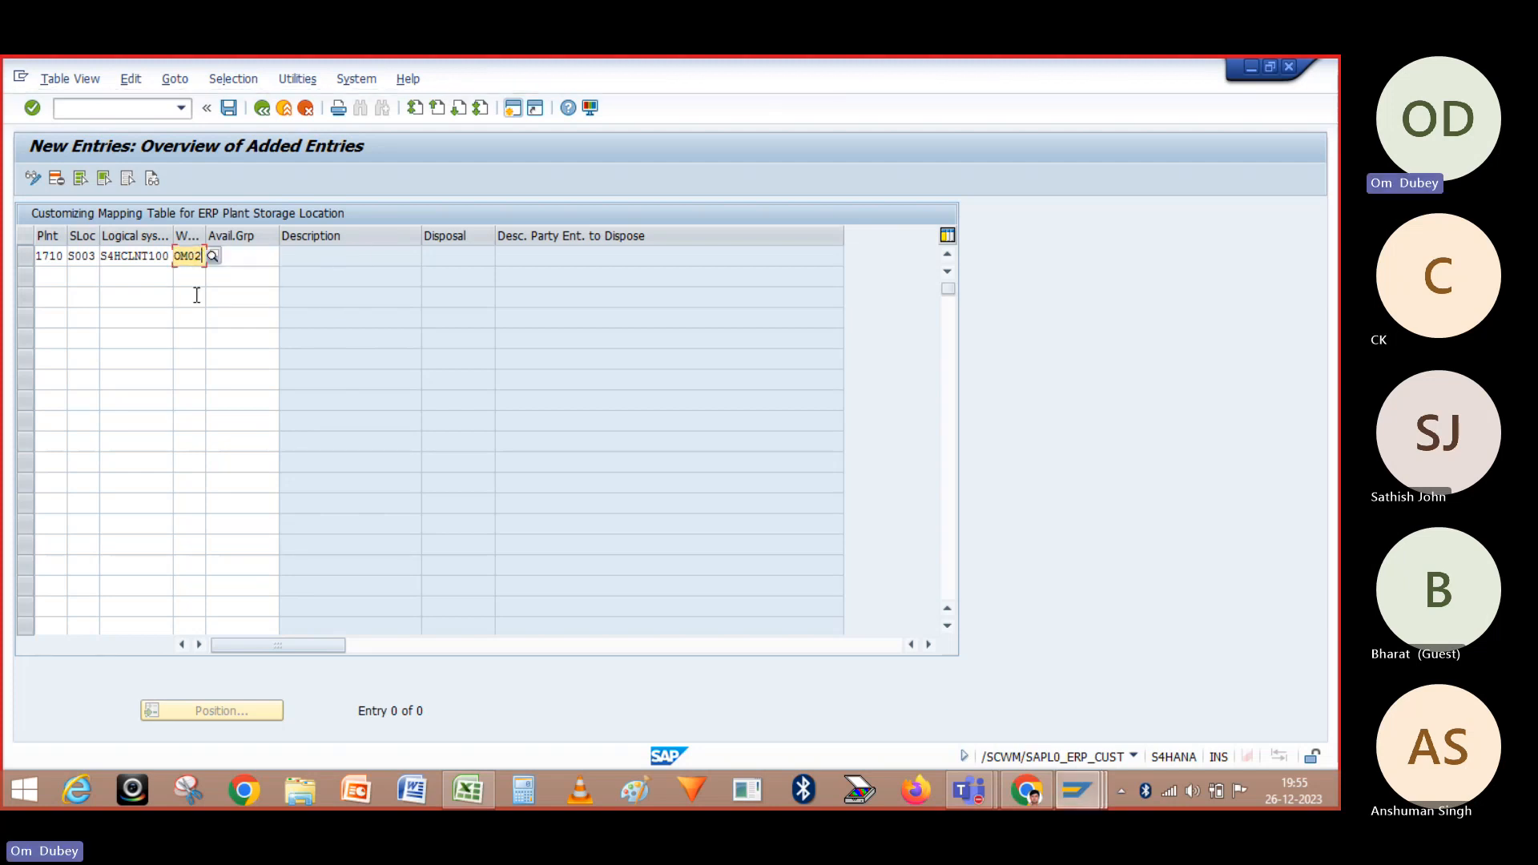
pyautogui.click(250, 252)
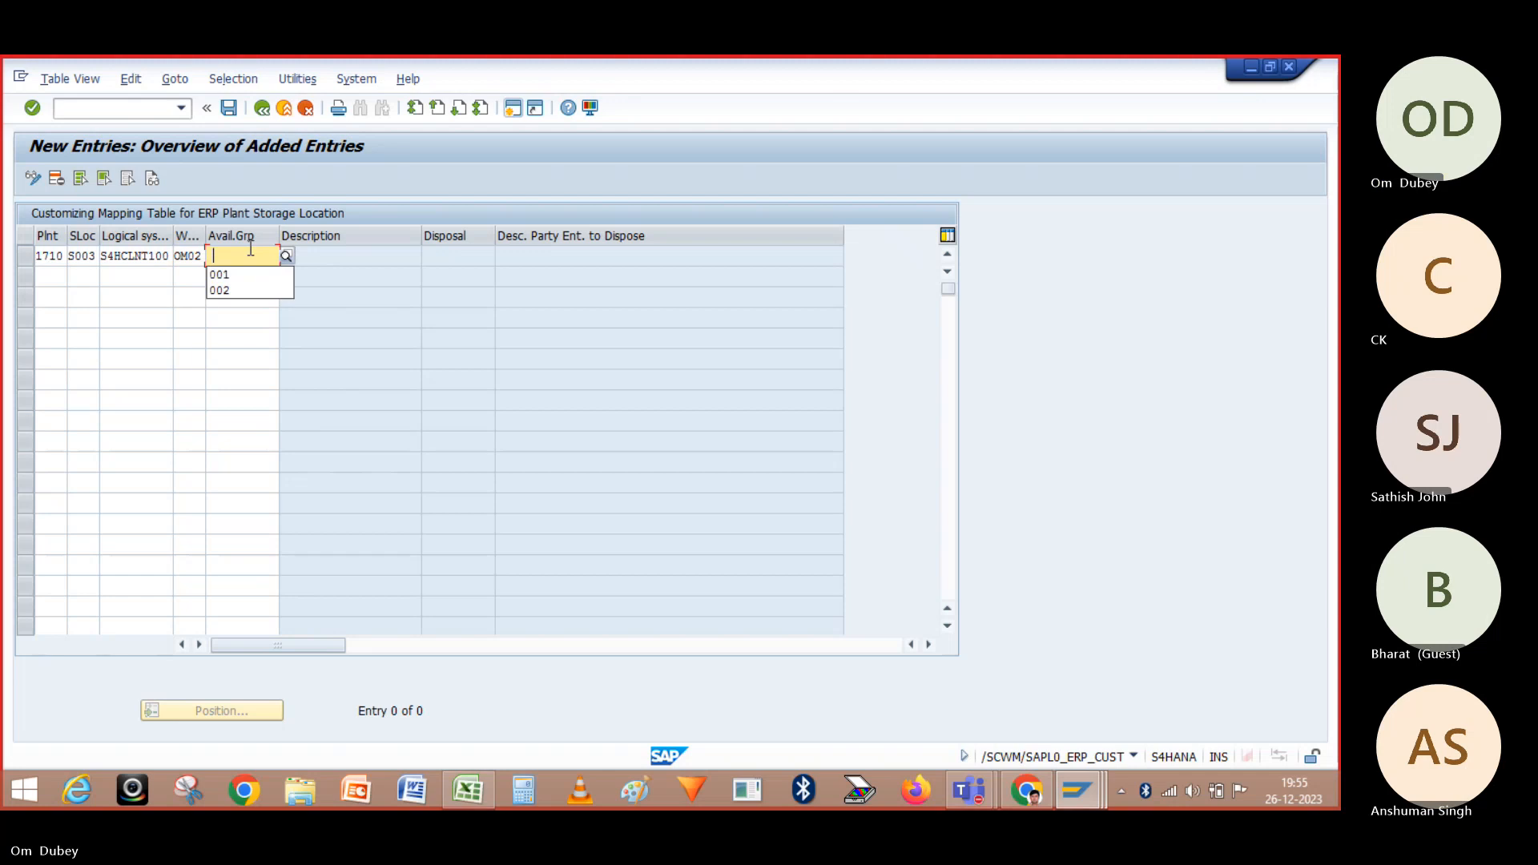
pyautogui.click(228, 276)
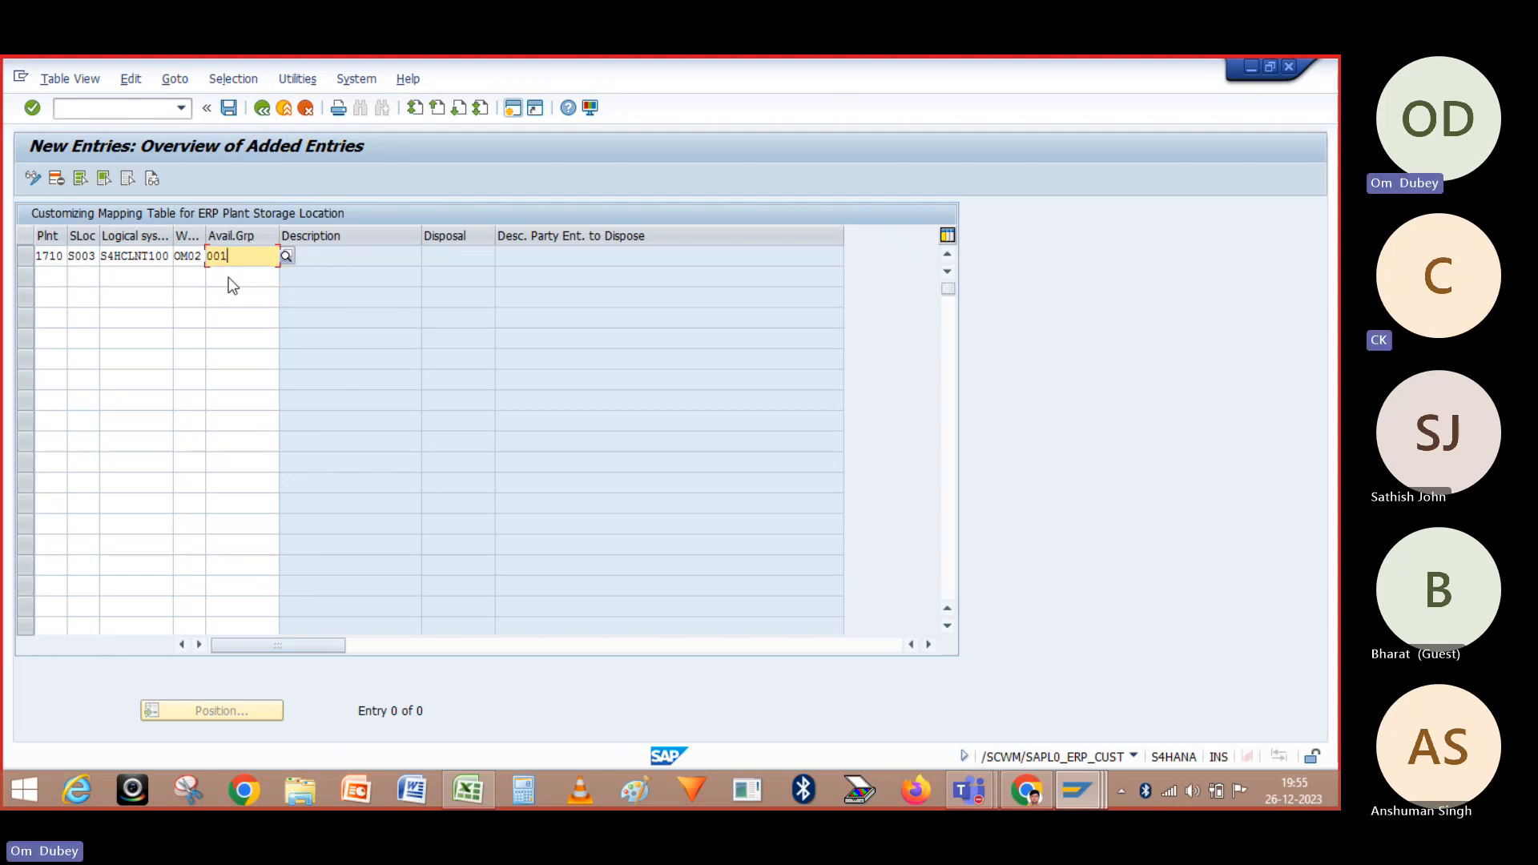
pyautogui.press('Return')
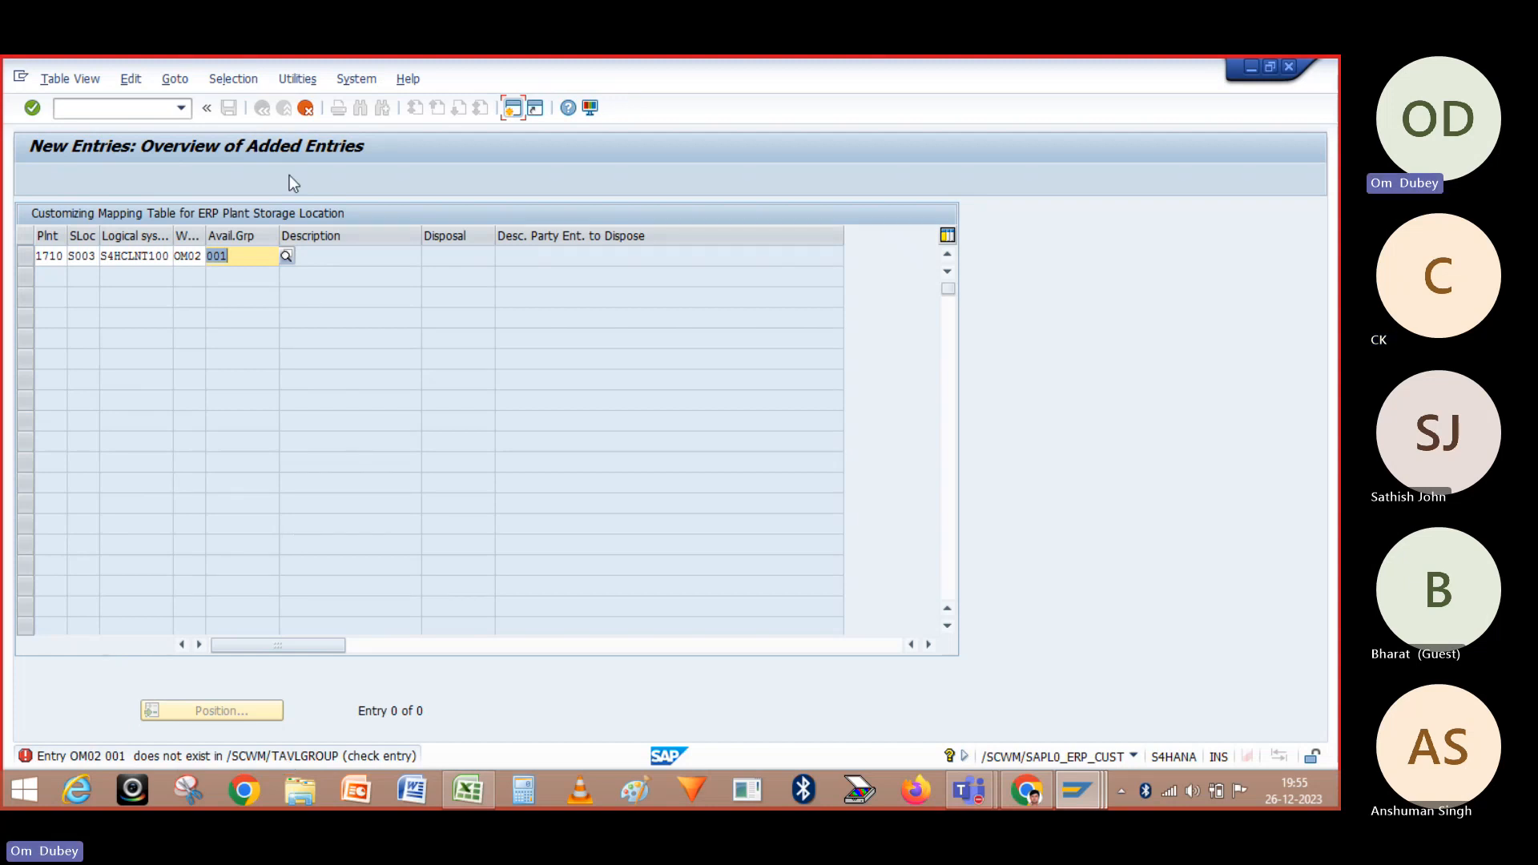
# Discard the new S003 entry and return to the storage location mapping overview
pyautogui.press('F12')
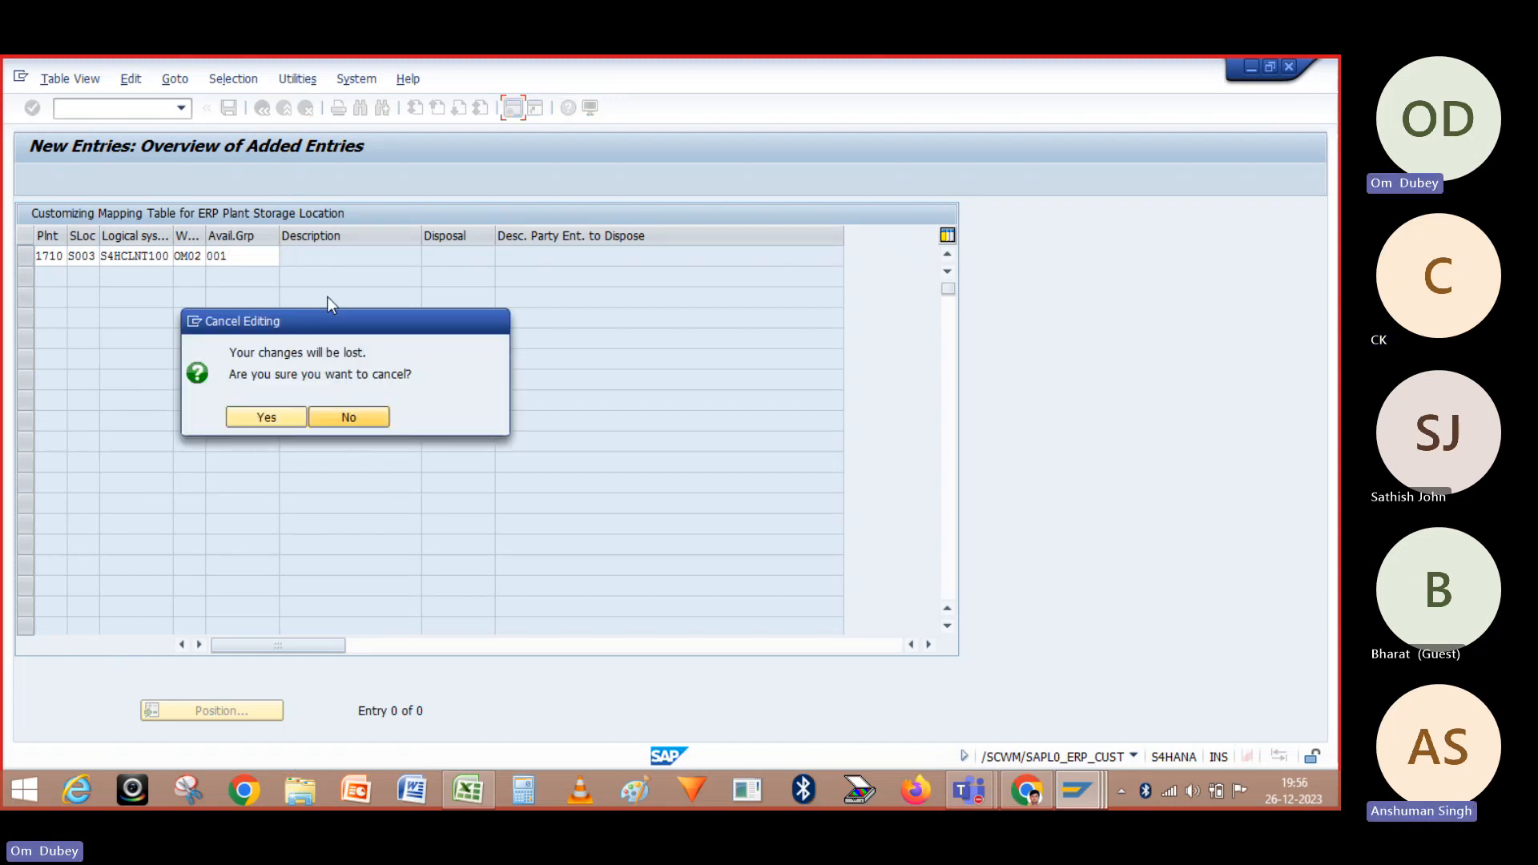
pyautogui.click(272, 423)
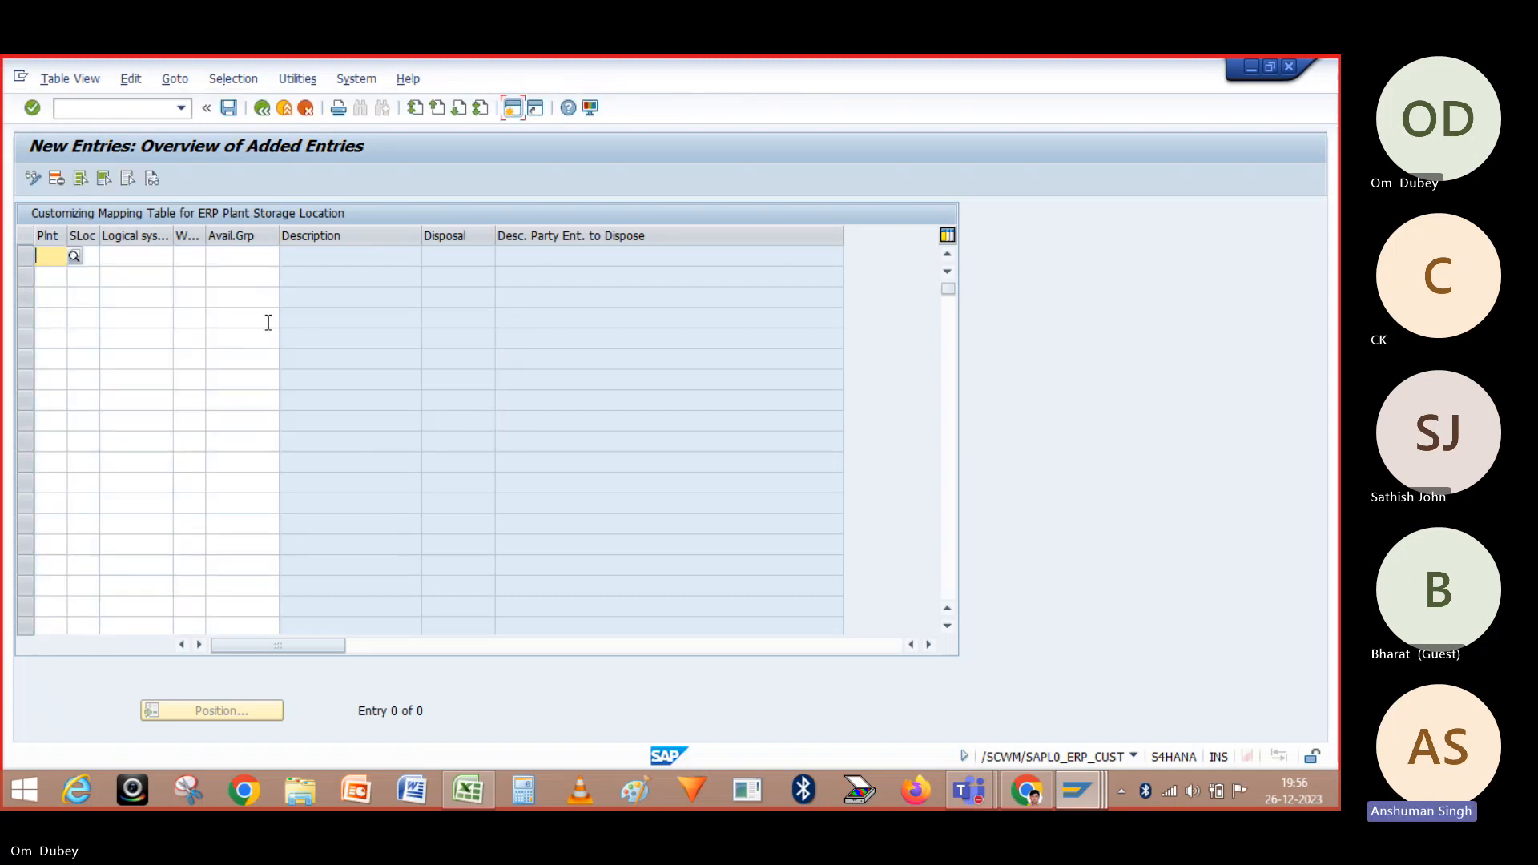
pyautogui.click(262, 109)
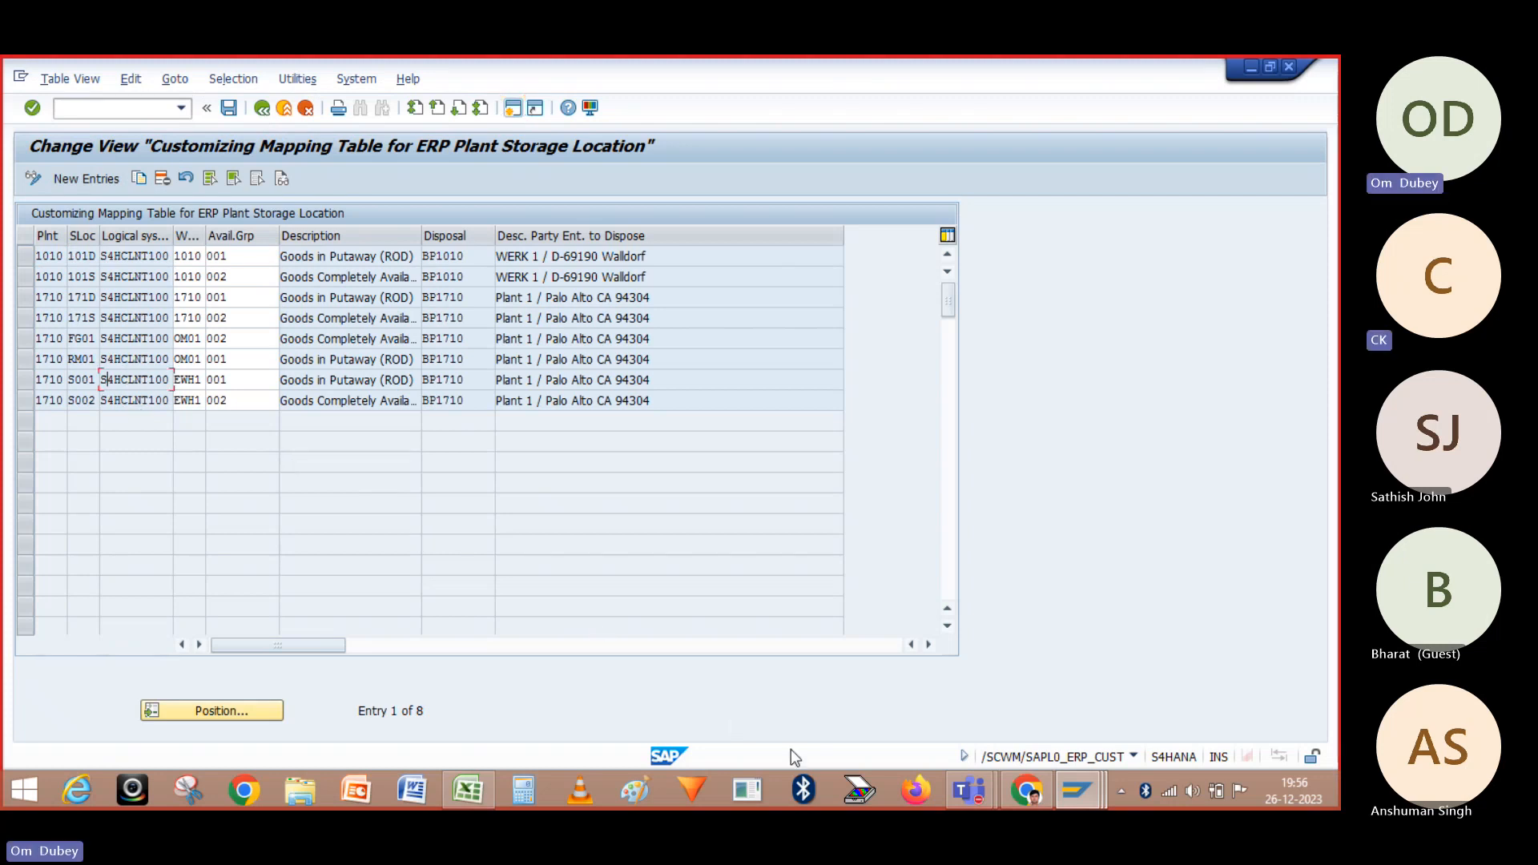
# Switch to the warehouse setup presentation in Chrome, review the availability group and stock type configuration slides, and return to SAP
pyautogui.moveTo(1023, 801)
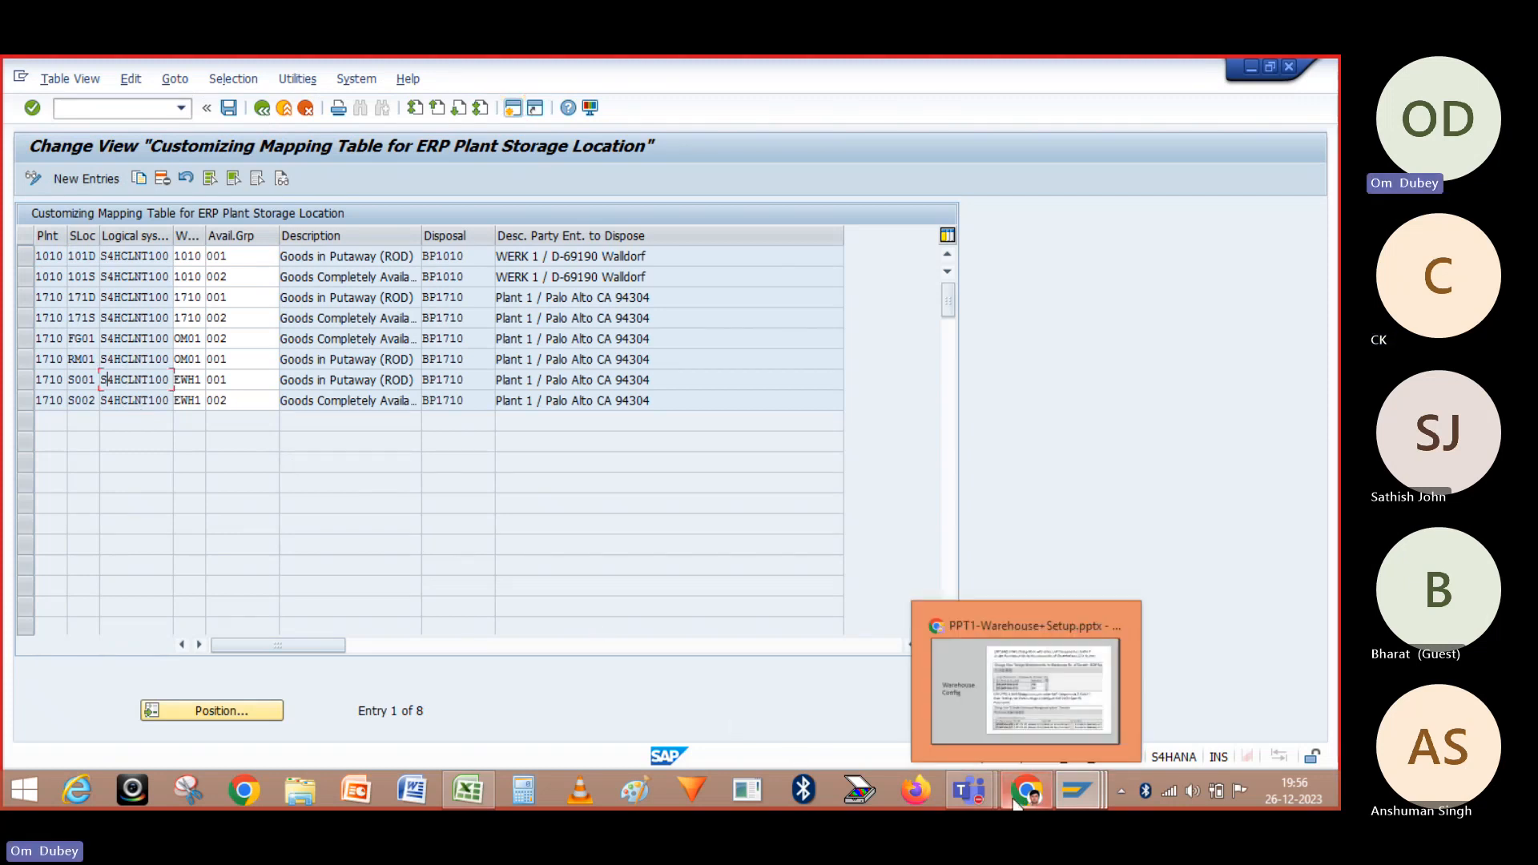
pyautogui.click(1035, 714)
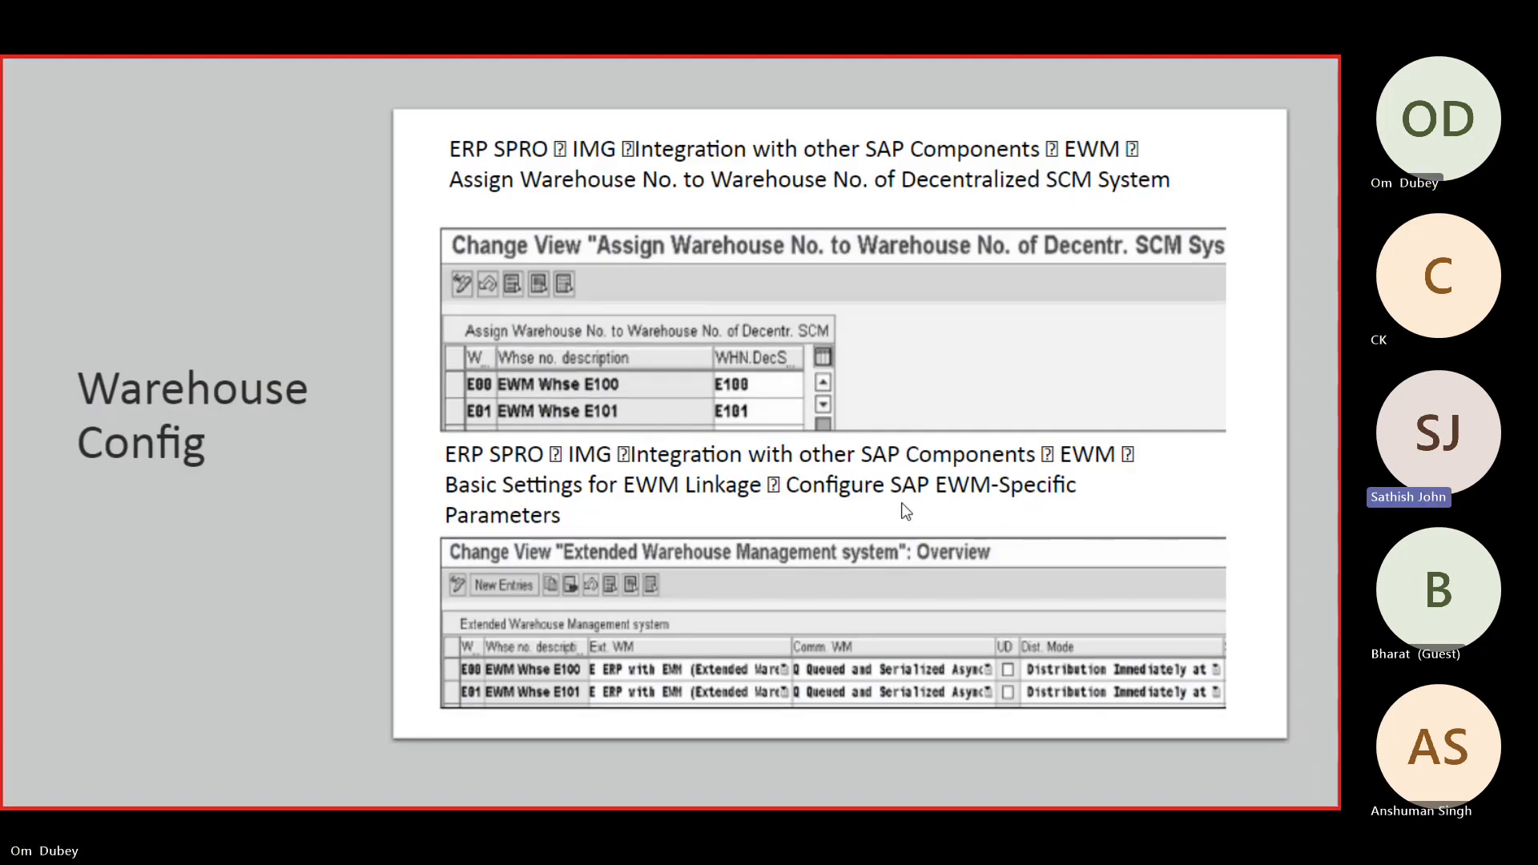
pyautogui.press('Right')
pyautogui.press('Right')
pyautogui.press('Right')
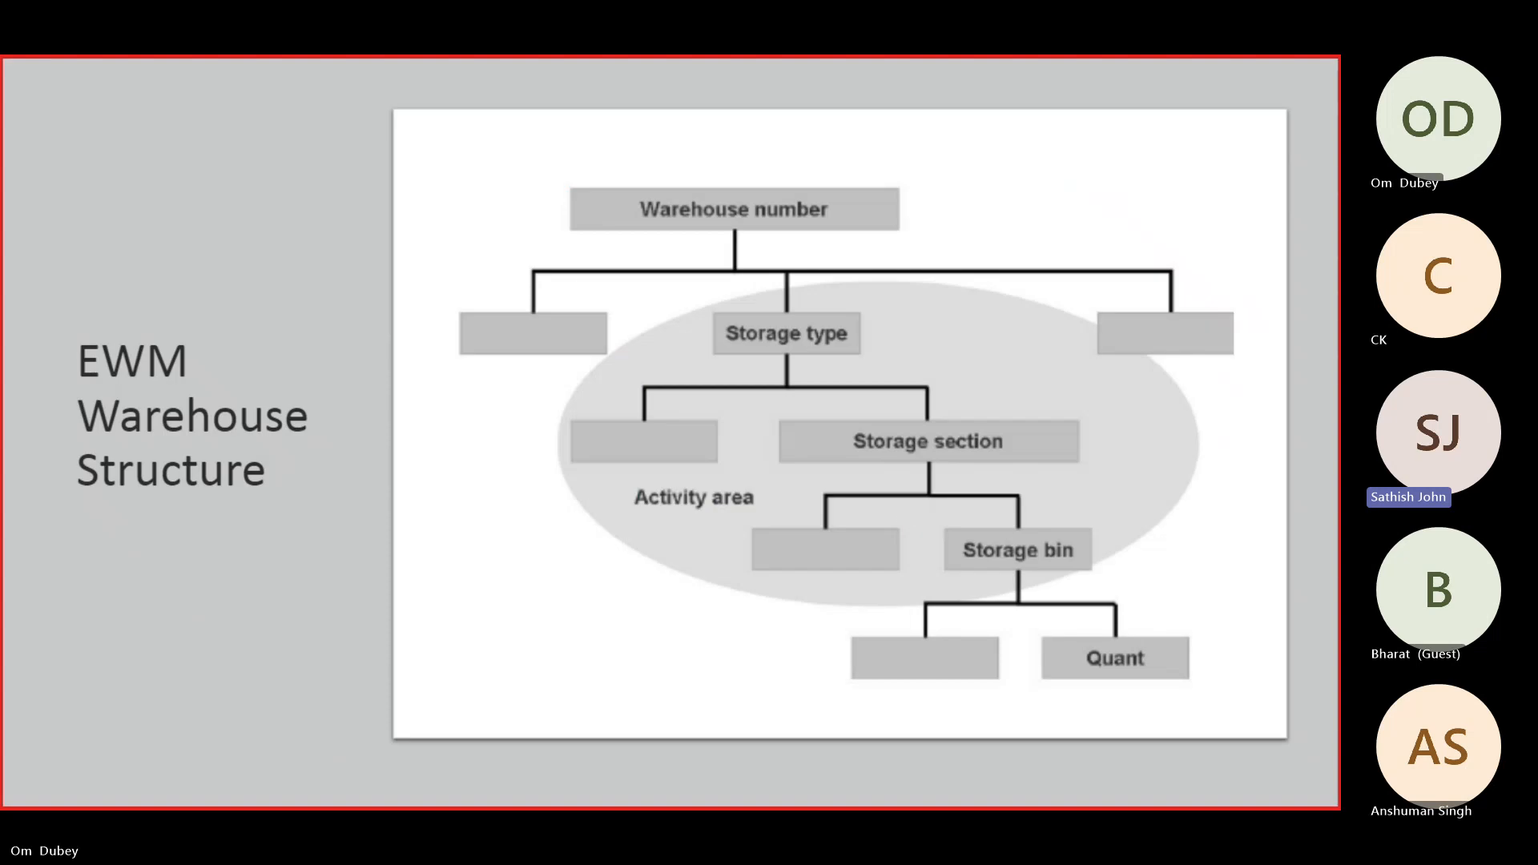
pyautogui.press('Right')
pyautogui.press('Right')
pyautogui.press('Right')
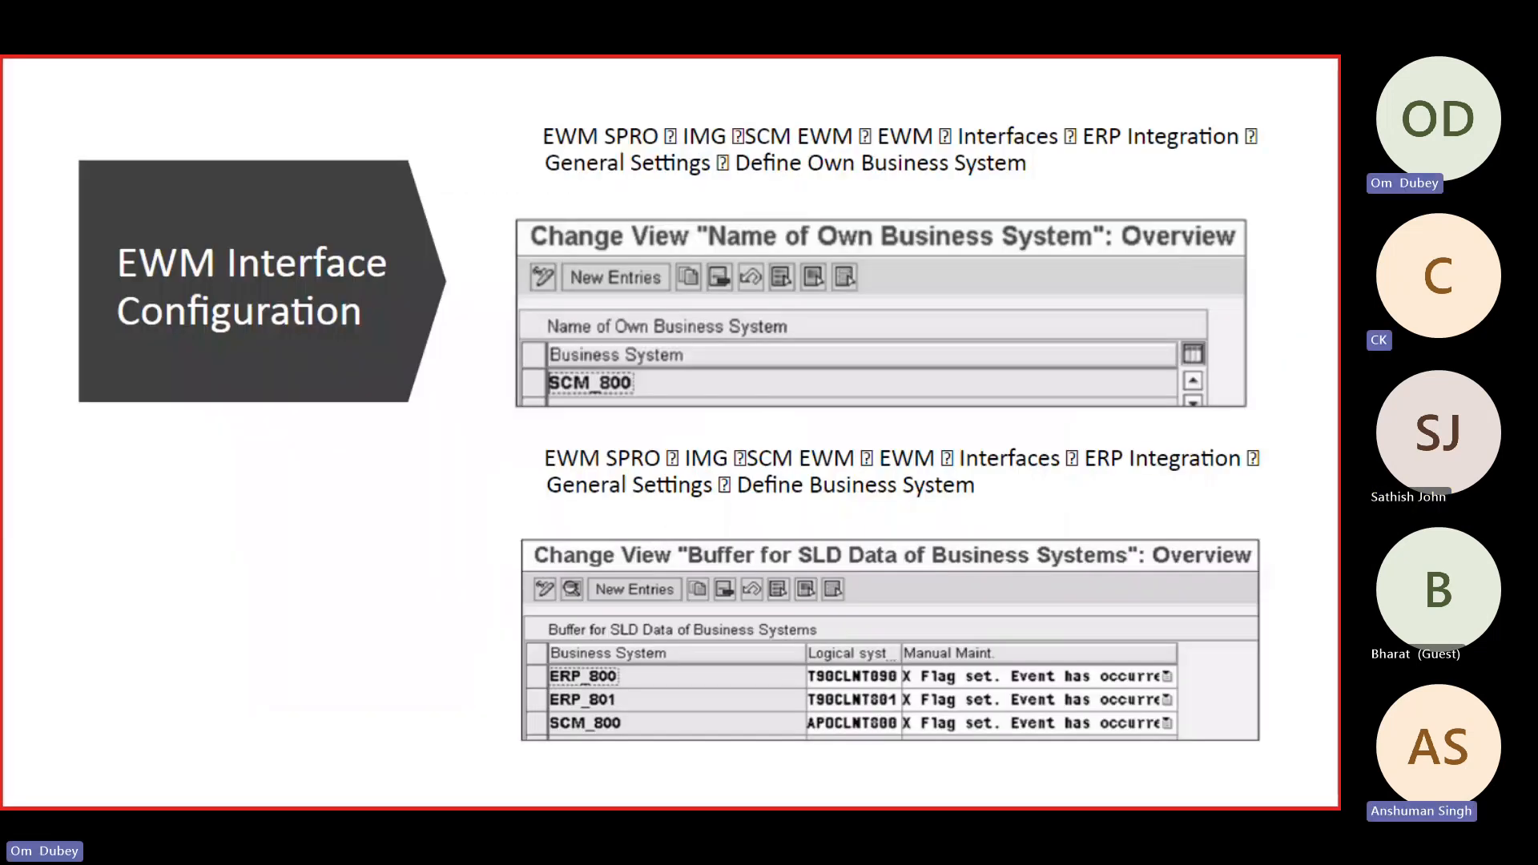
pyautogui.press('Right')
pyautogui.press('Right')
pyautogui.press('Right')
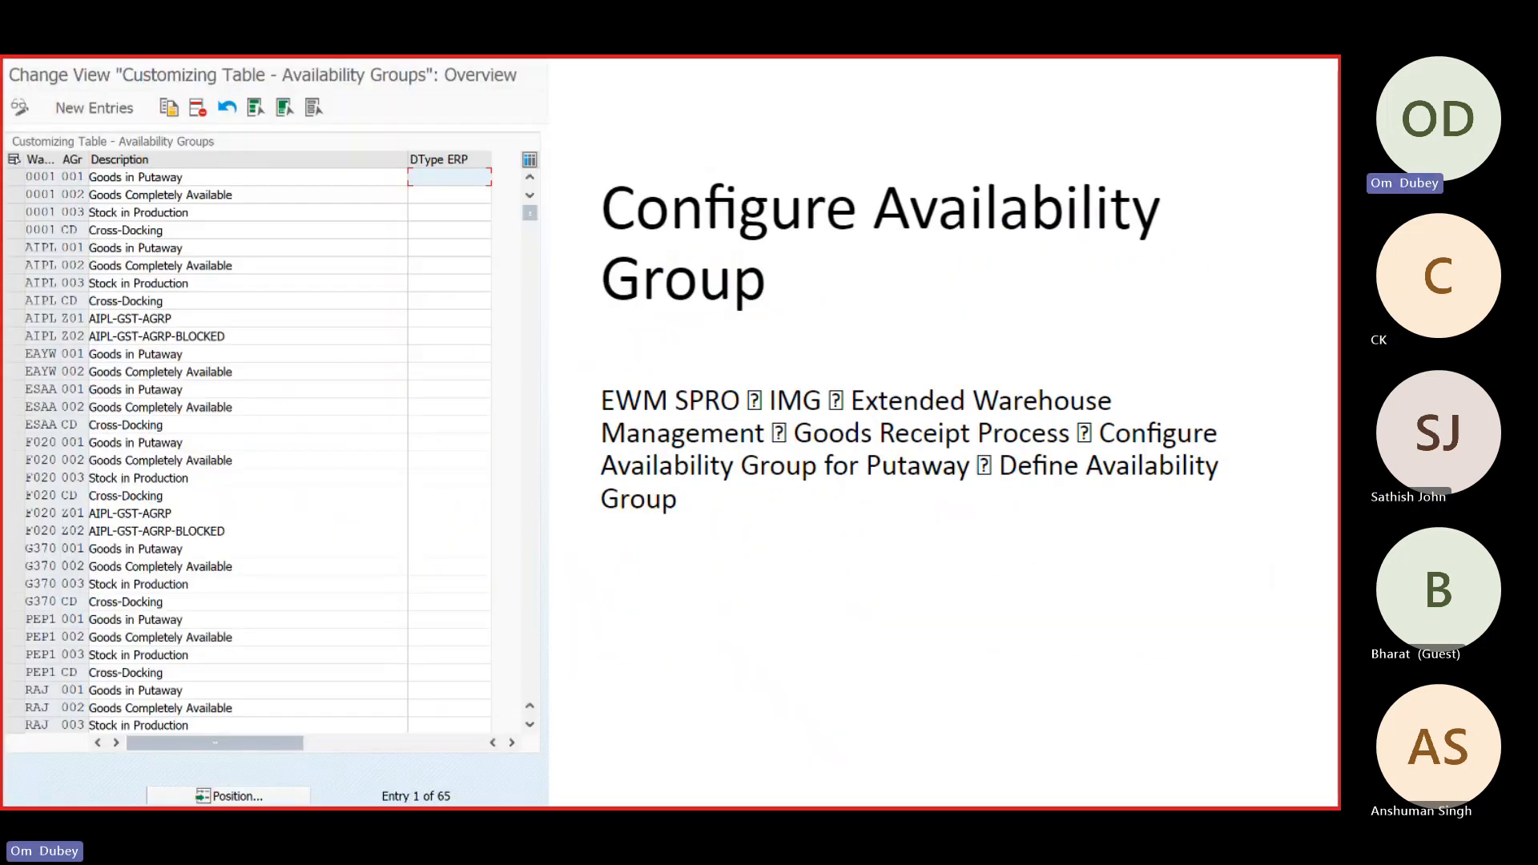
pyautogui.press('Right')
pyautogui.press('Right')
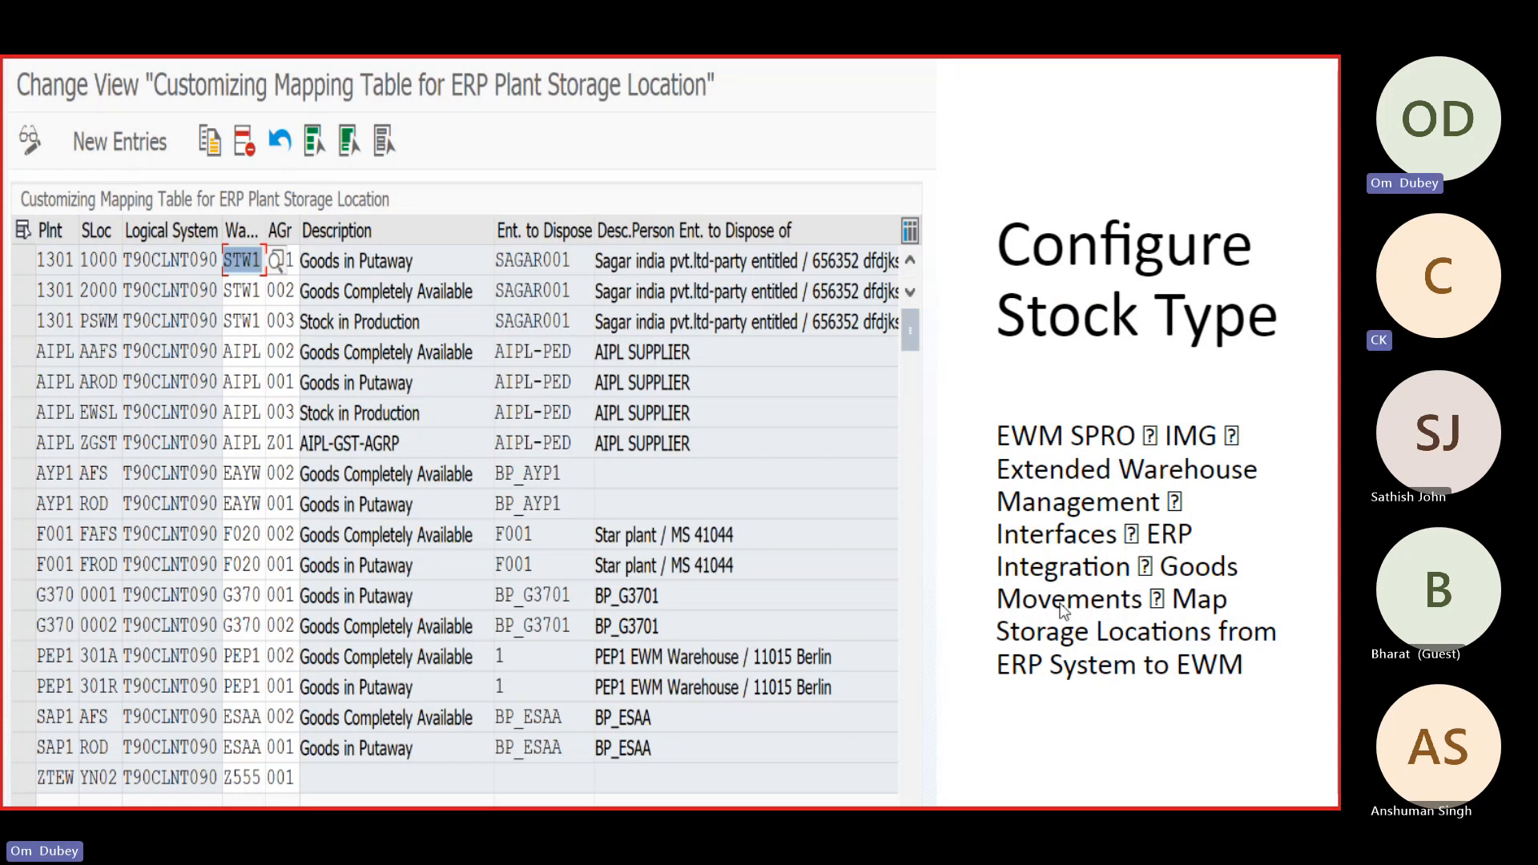
pyautogui.hotkey('alt', 'Tab')
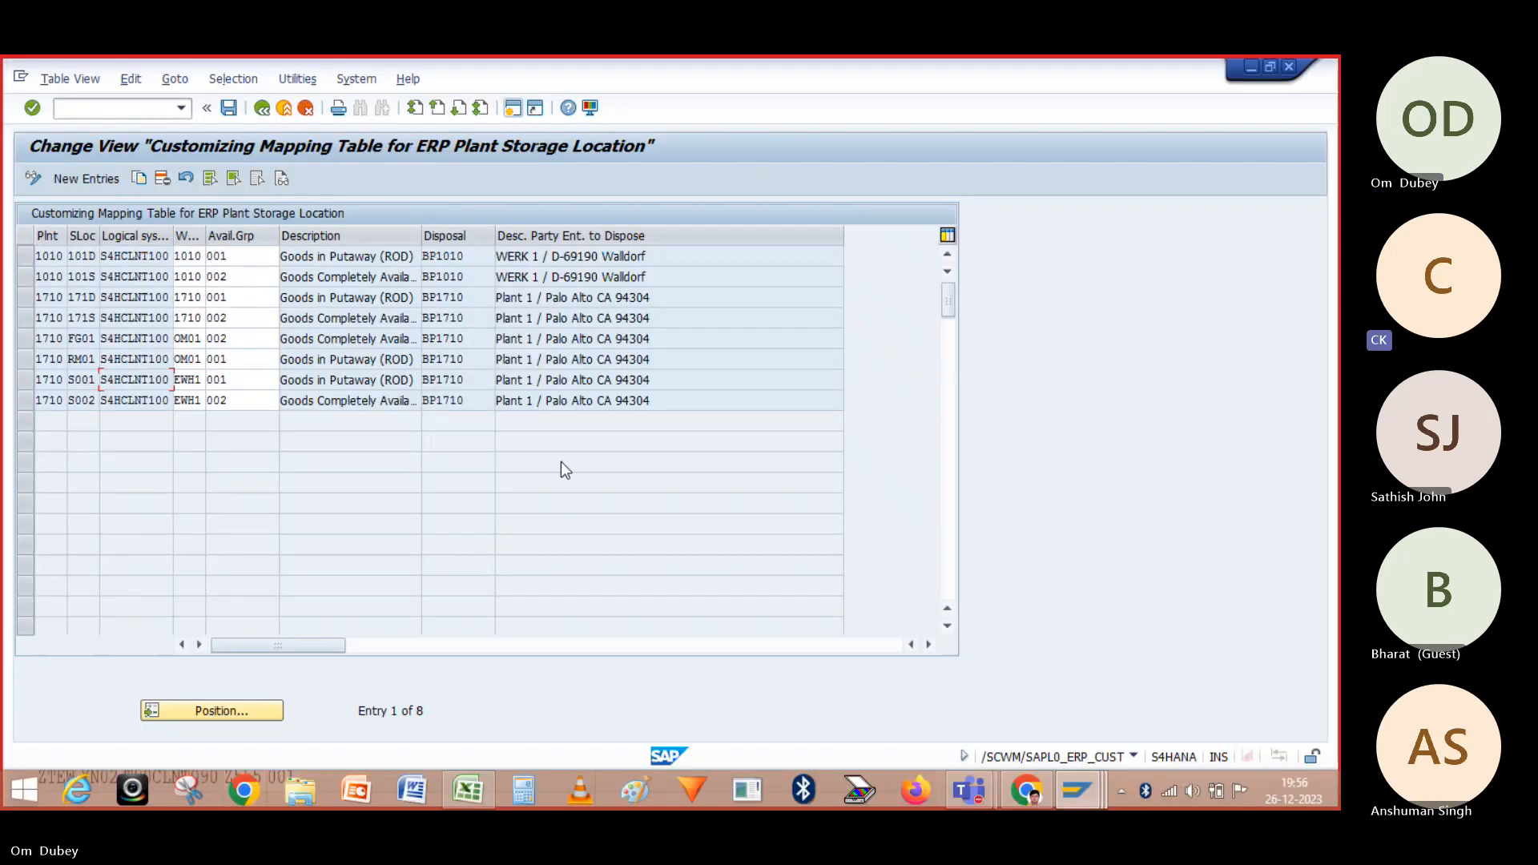
# Return to Display IMG and reopen Map Storage Locations from ERP System to EWM under Goods Movements
pyautogui.click(262, 108)
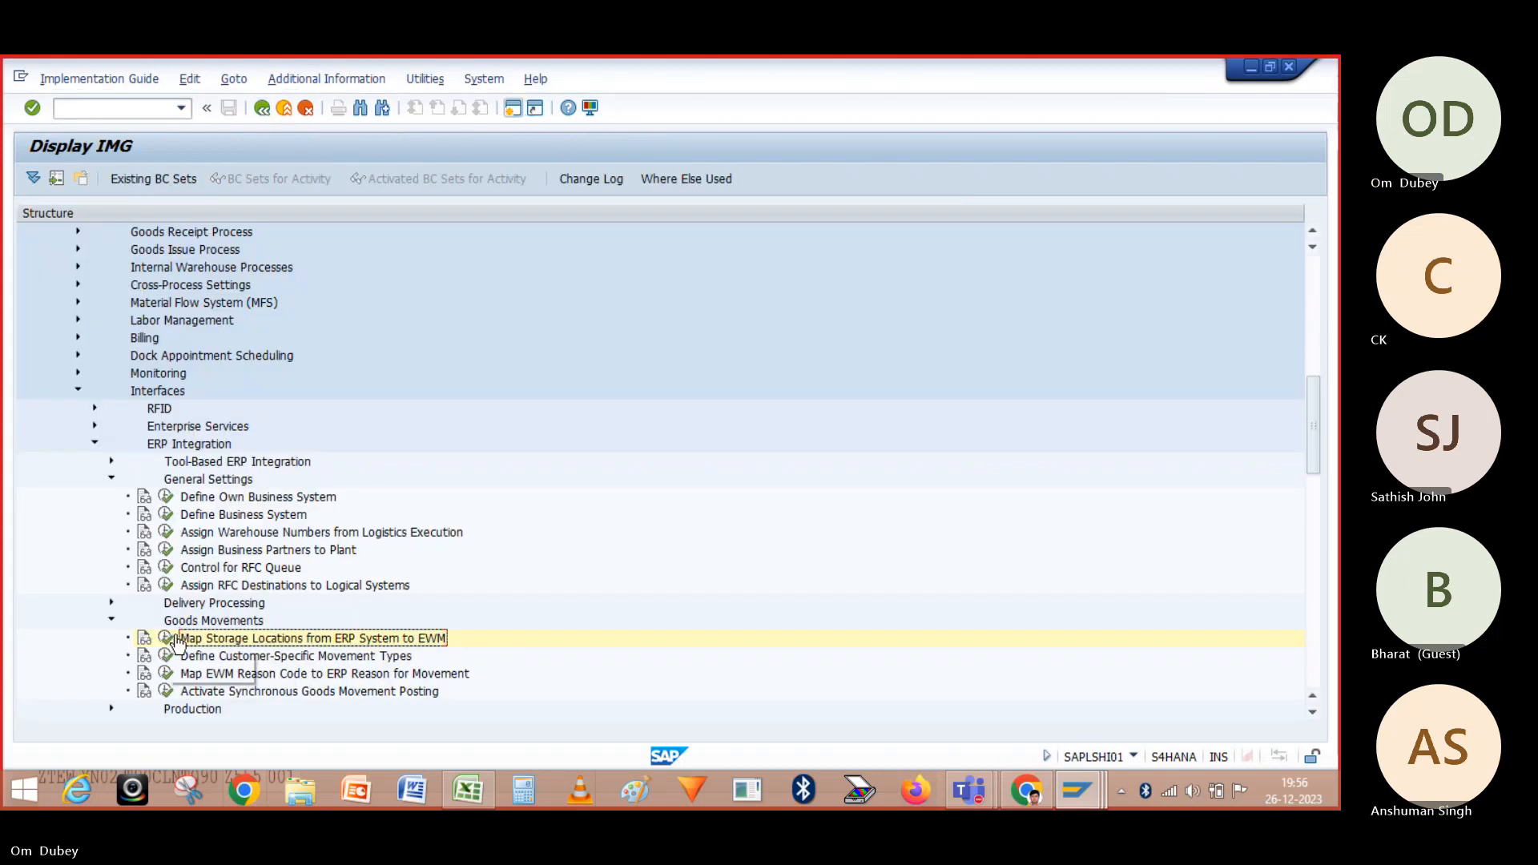
pyautogui.hotkey('alt', 'Tab')
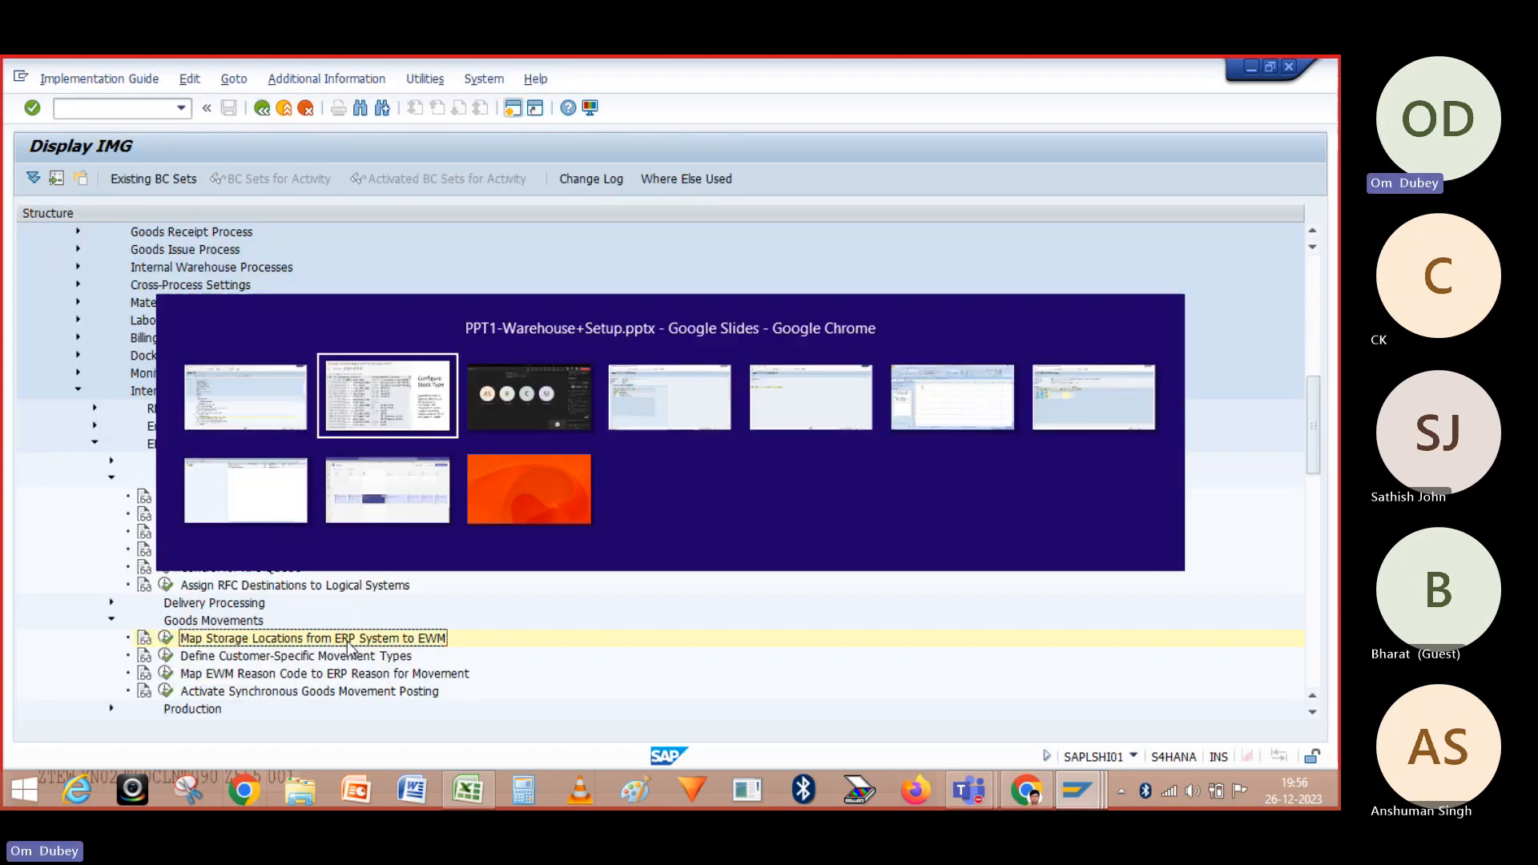
pyautogui.hotkey('alt', 'Tab')
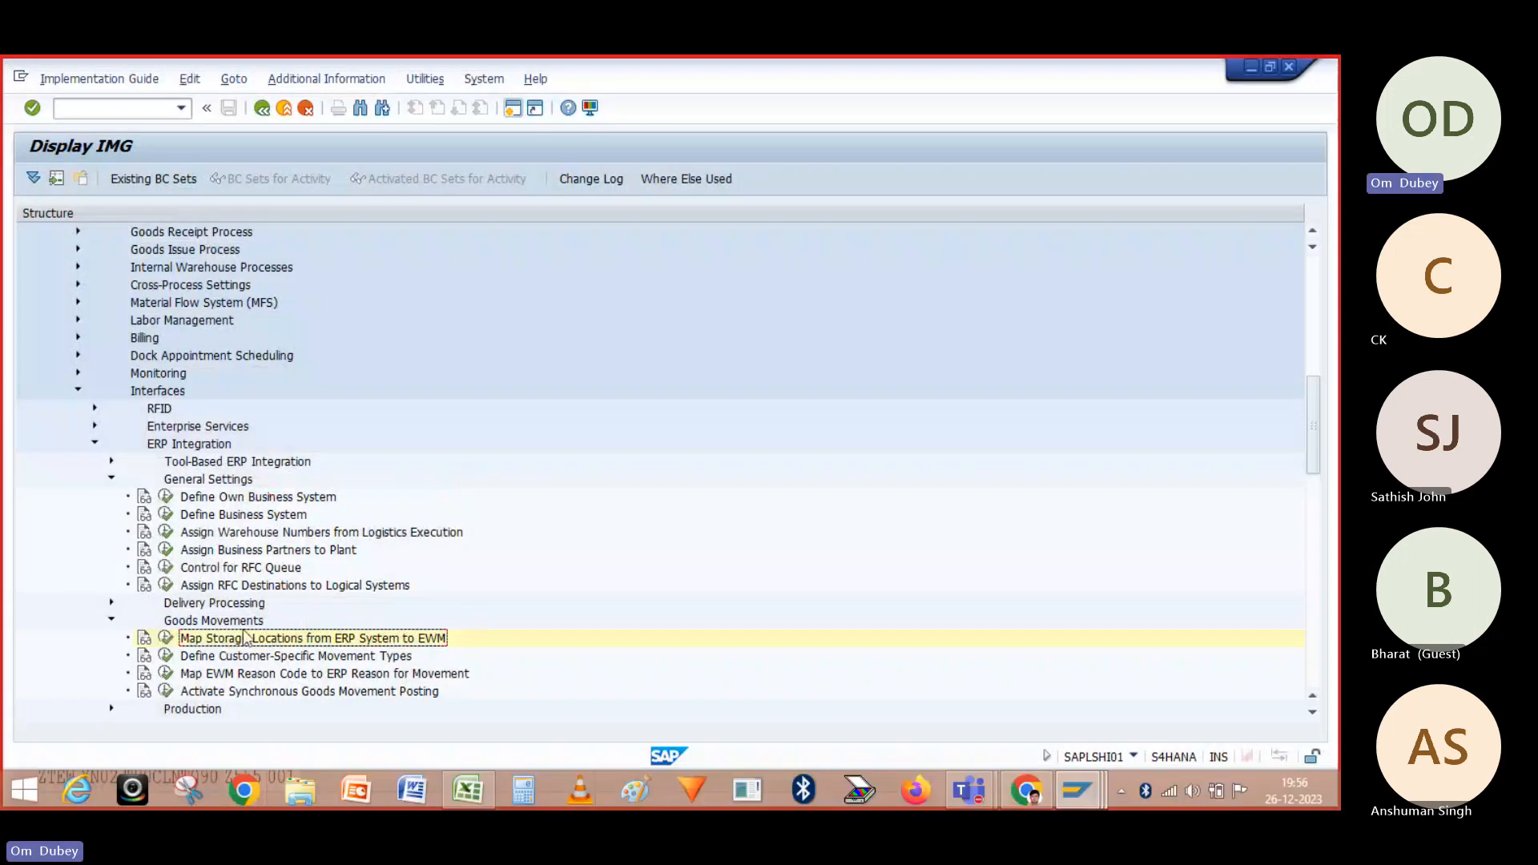
pyautogui.click(165, 638)
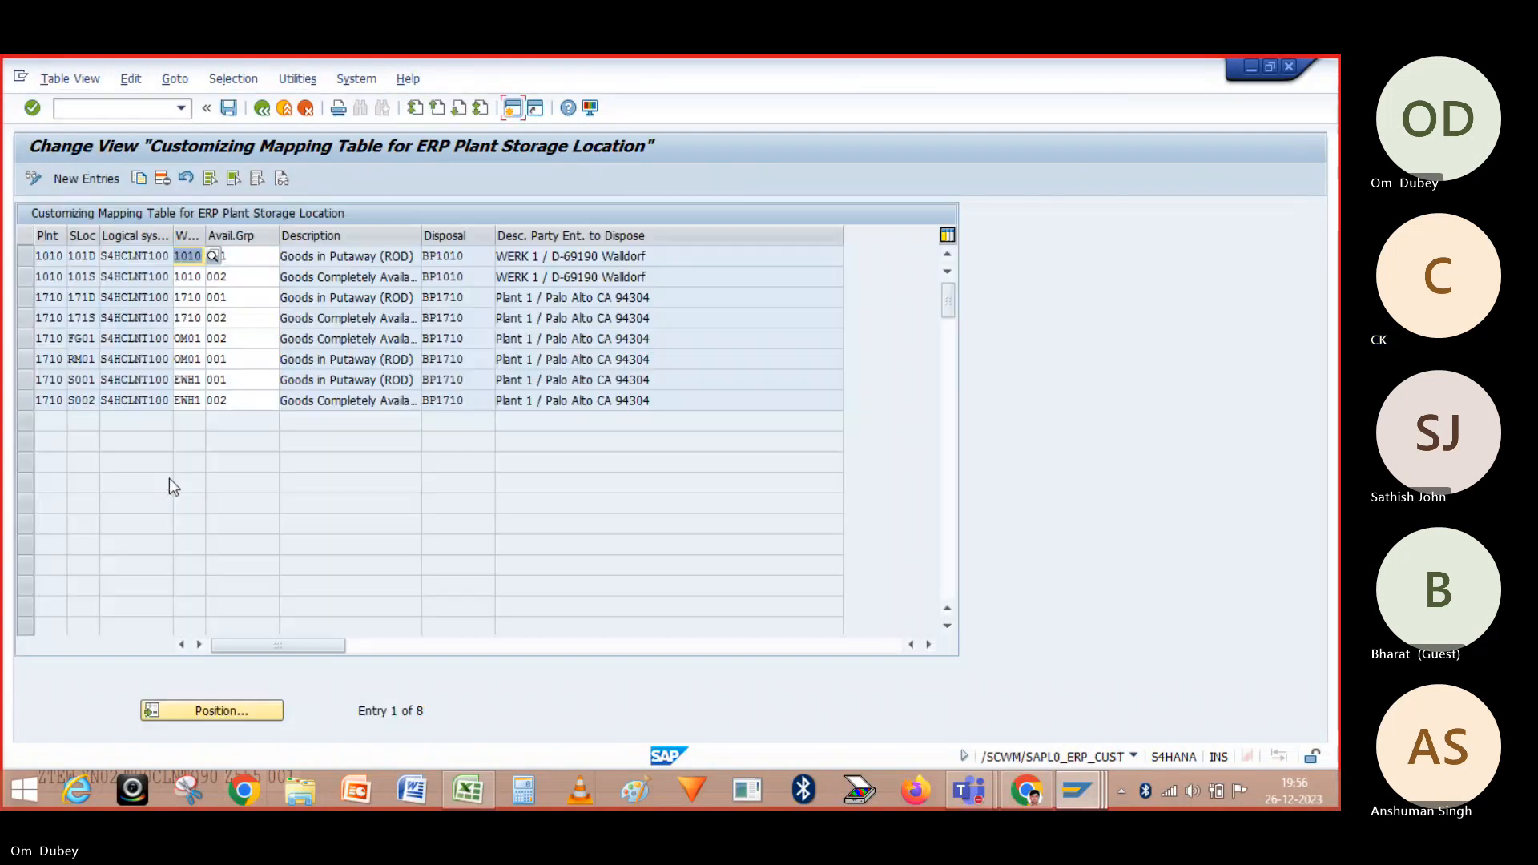
# Start copying the plant 1710 mappings of storage locations S001 and S002 assigned to warehouse EWH1
pyautogui.click(257, 276)
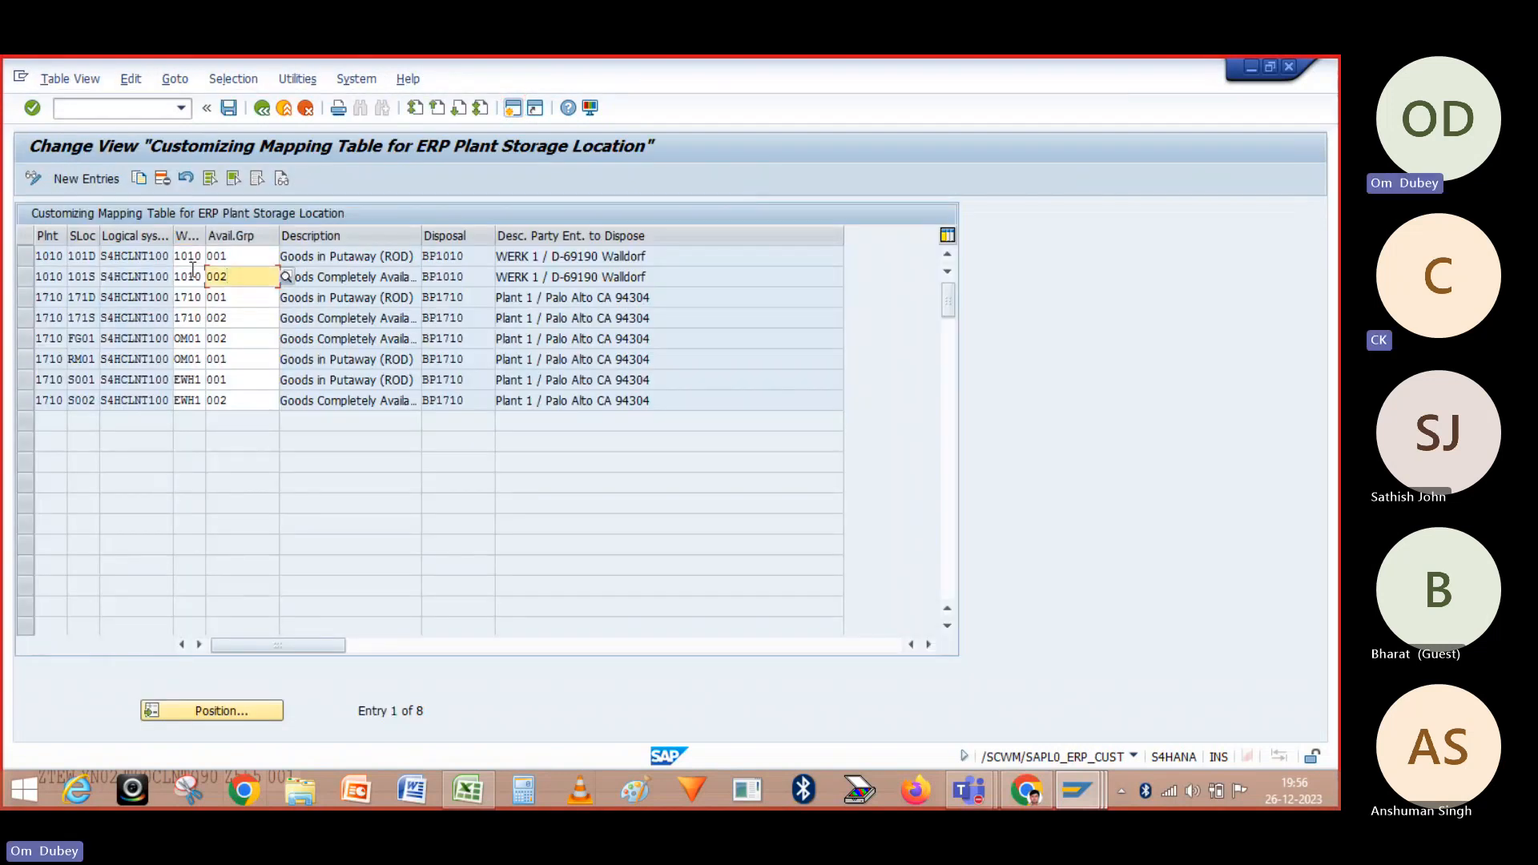
pyautogui.click(29, 379)
pyautogui.click(29, 400)
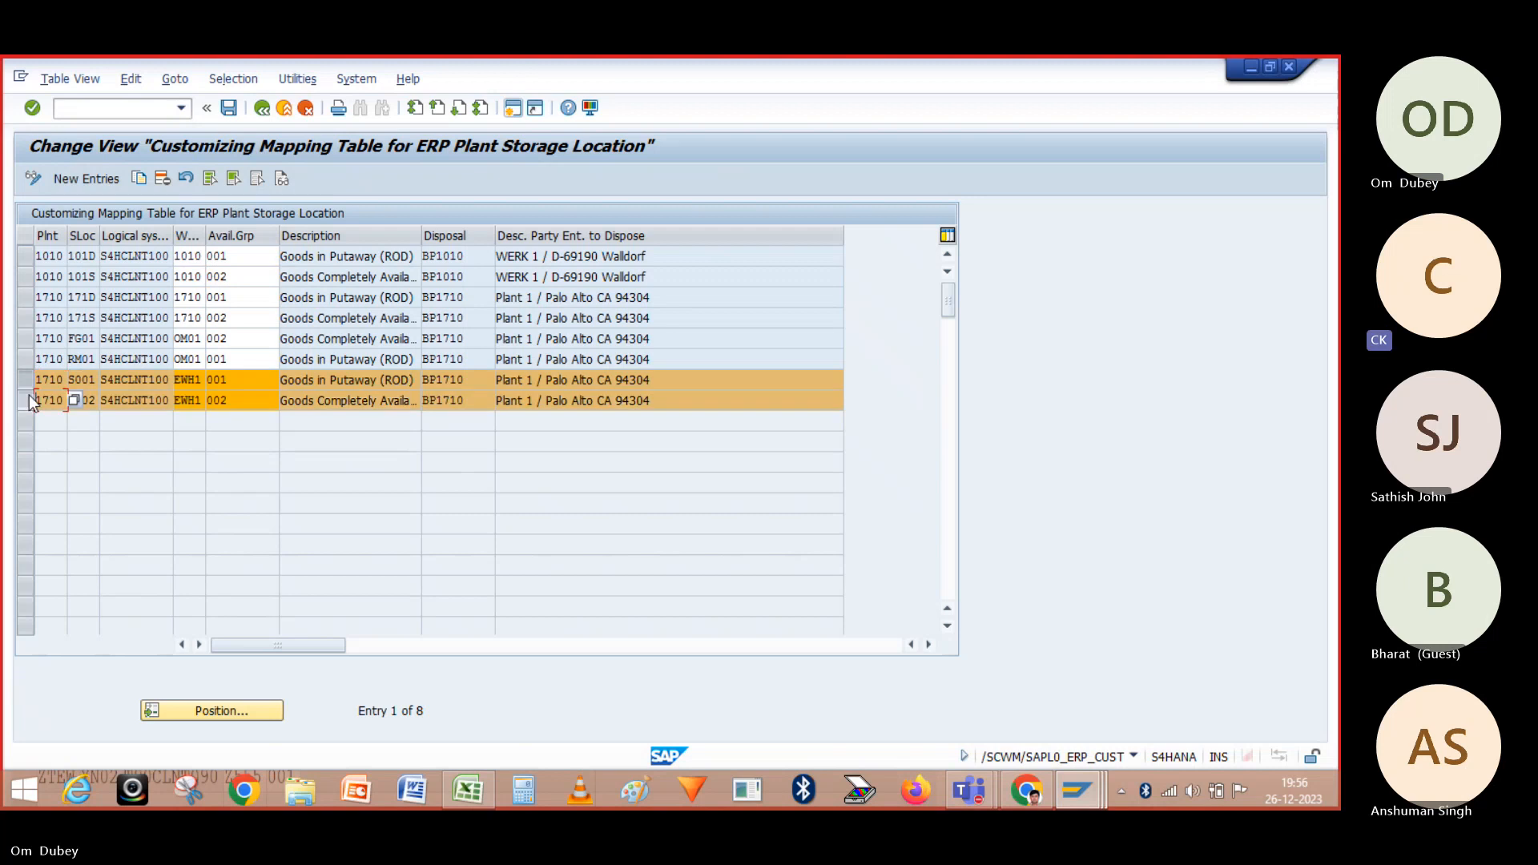
pyautogui.click(139, 178)
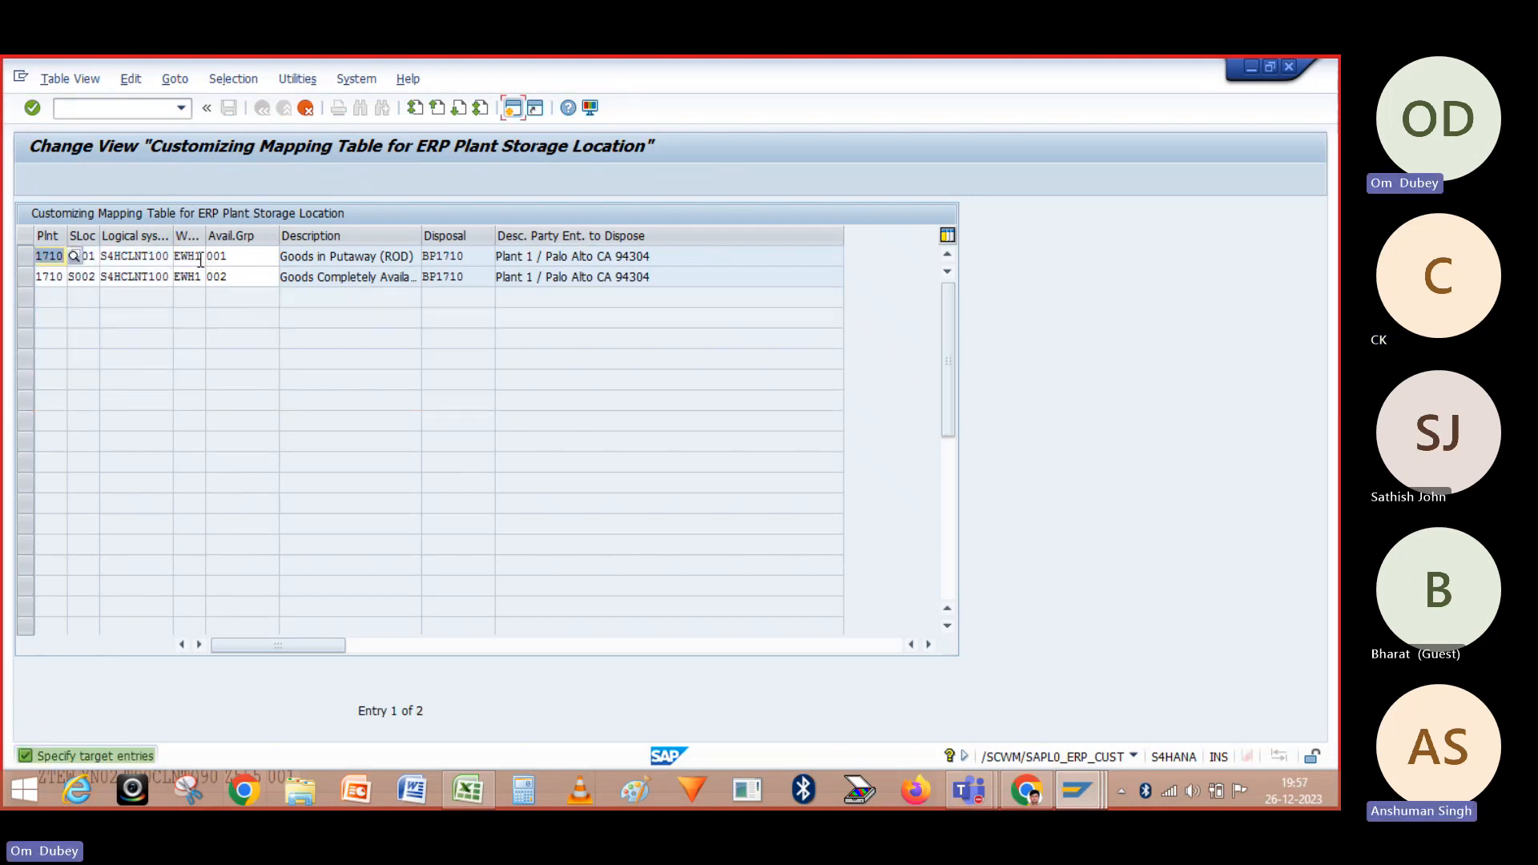
# Set the warehouse number of the copied S001 entry to OM02
pyautogui.click(200, 256)
pyautogui.press('BackSpace')
pyautogui.press('BackSpace')
pyautogui.press('BackSpace')
pyautogui.press('BackSpace')
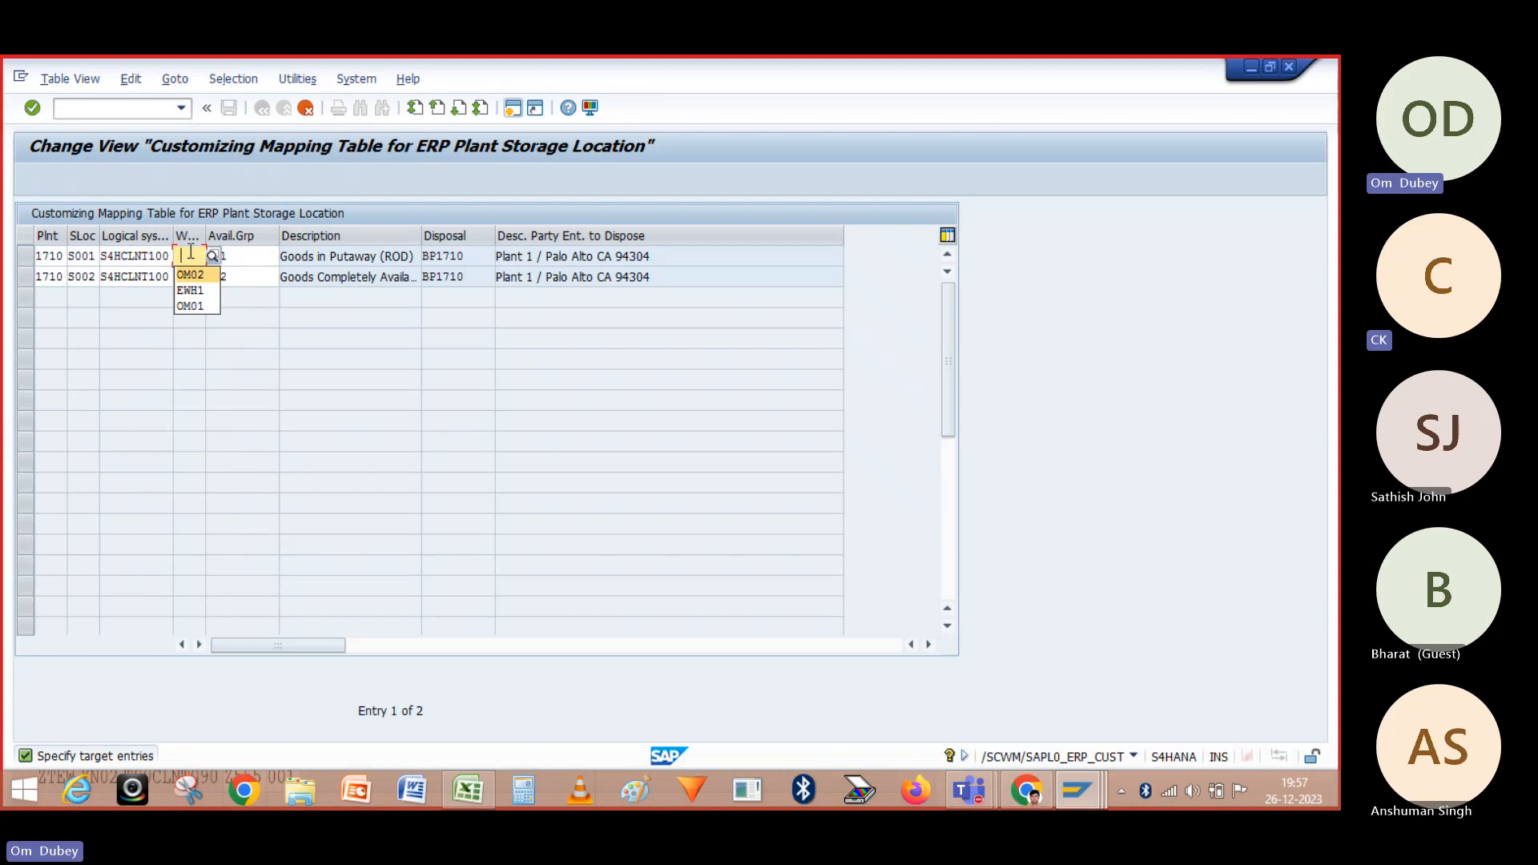
pyautogui.press('BackSpace')
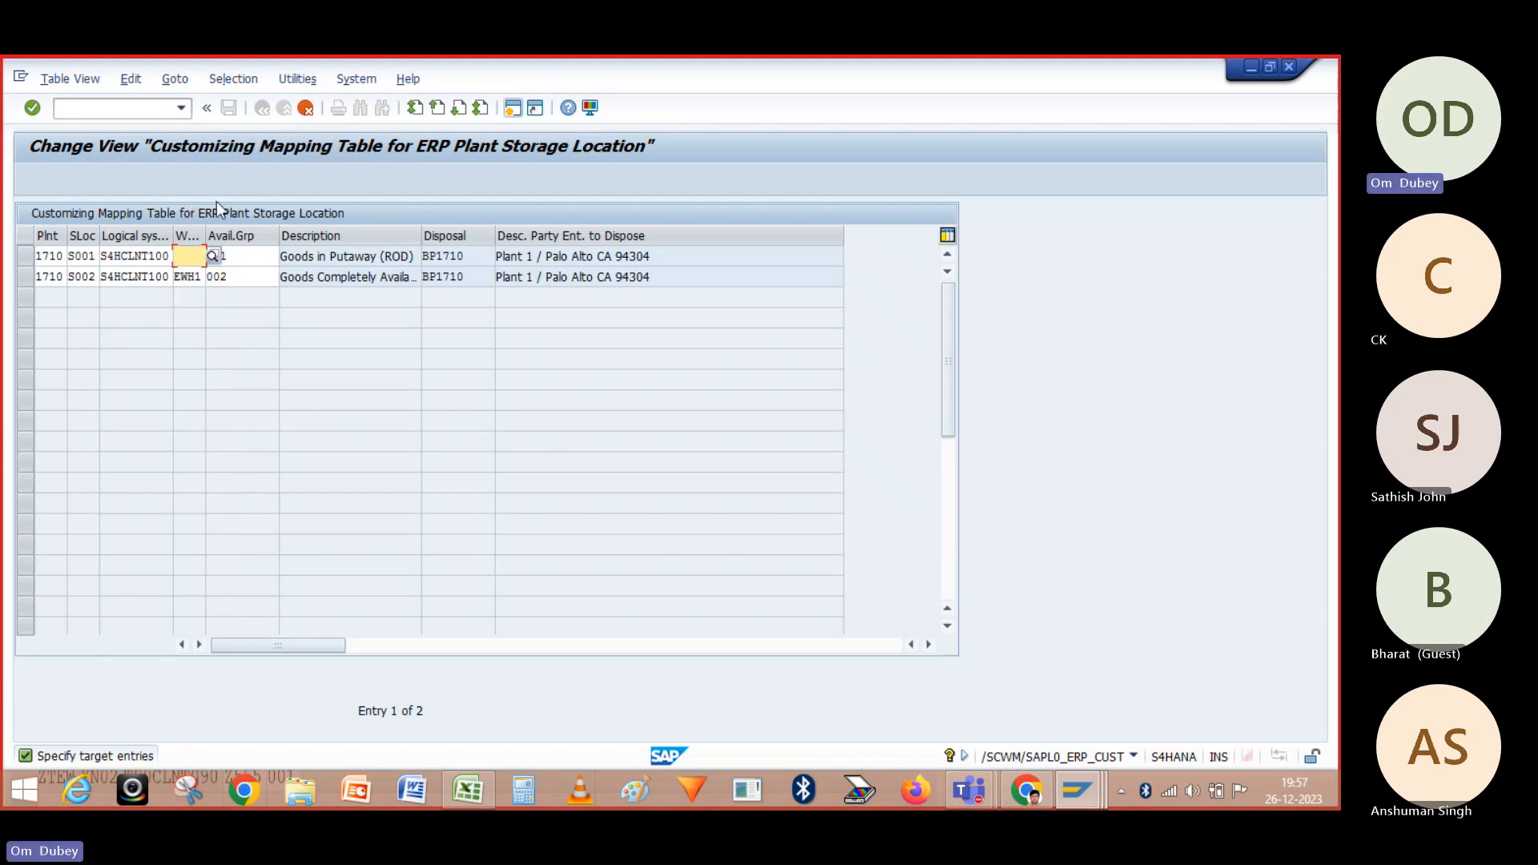
pyautogui.write('0M01')
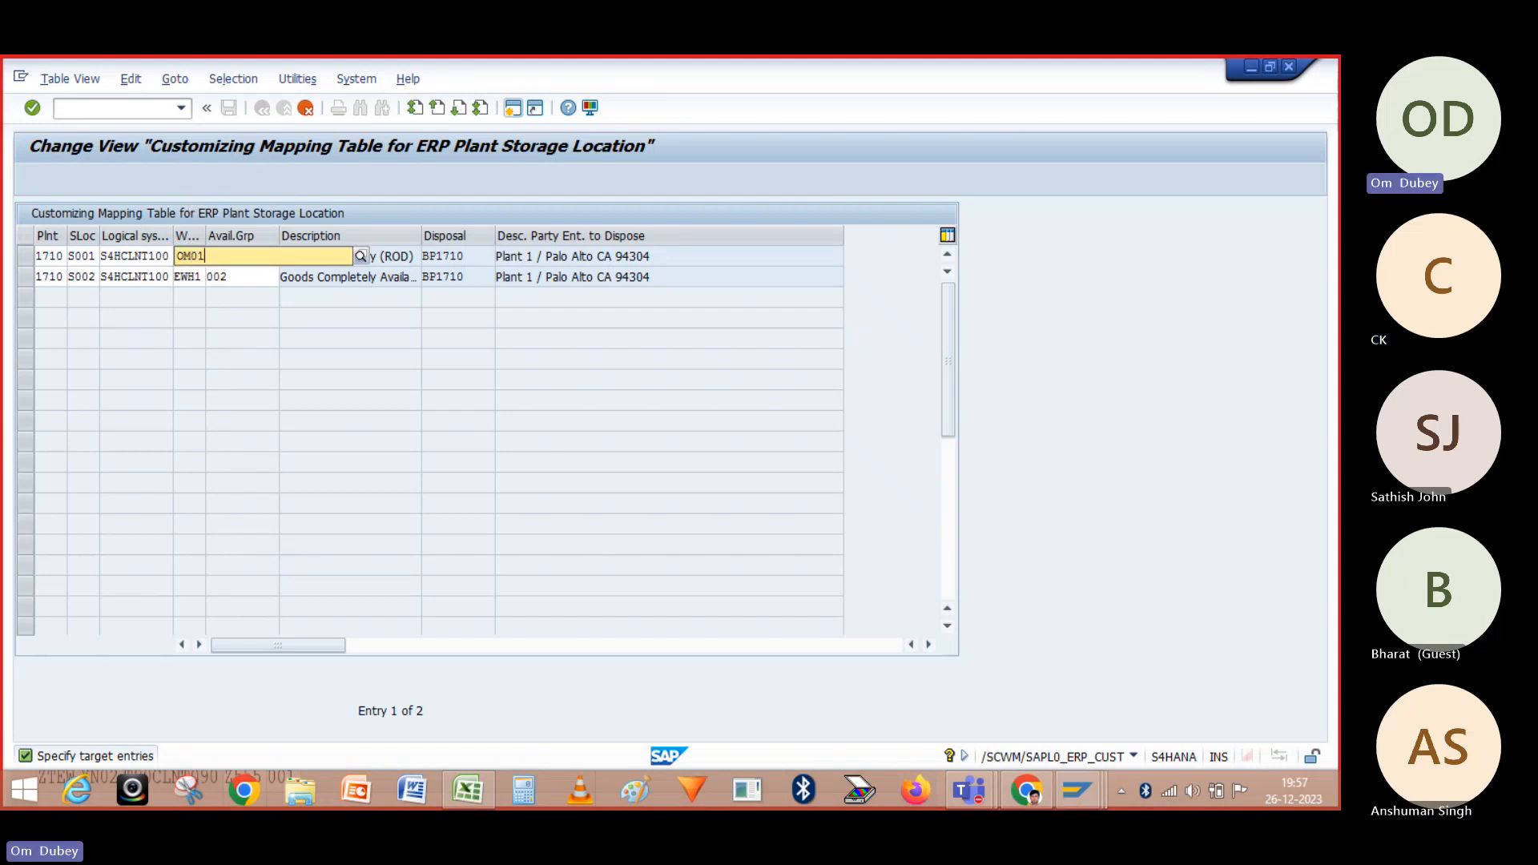
pyautogui.press('BackSpace')
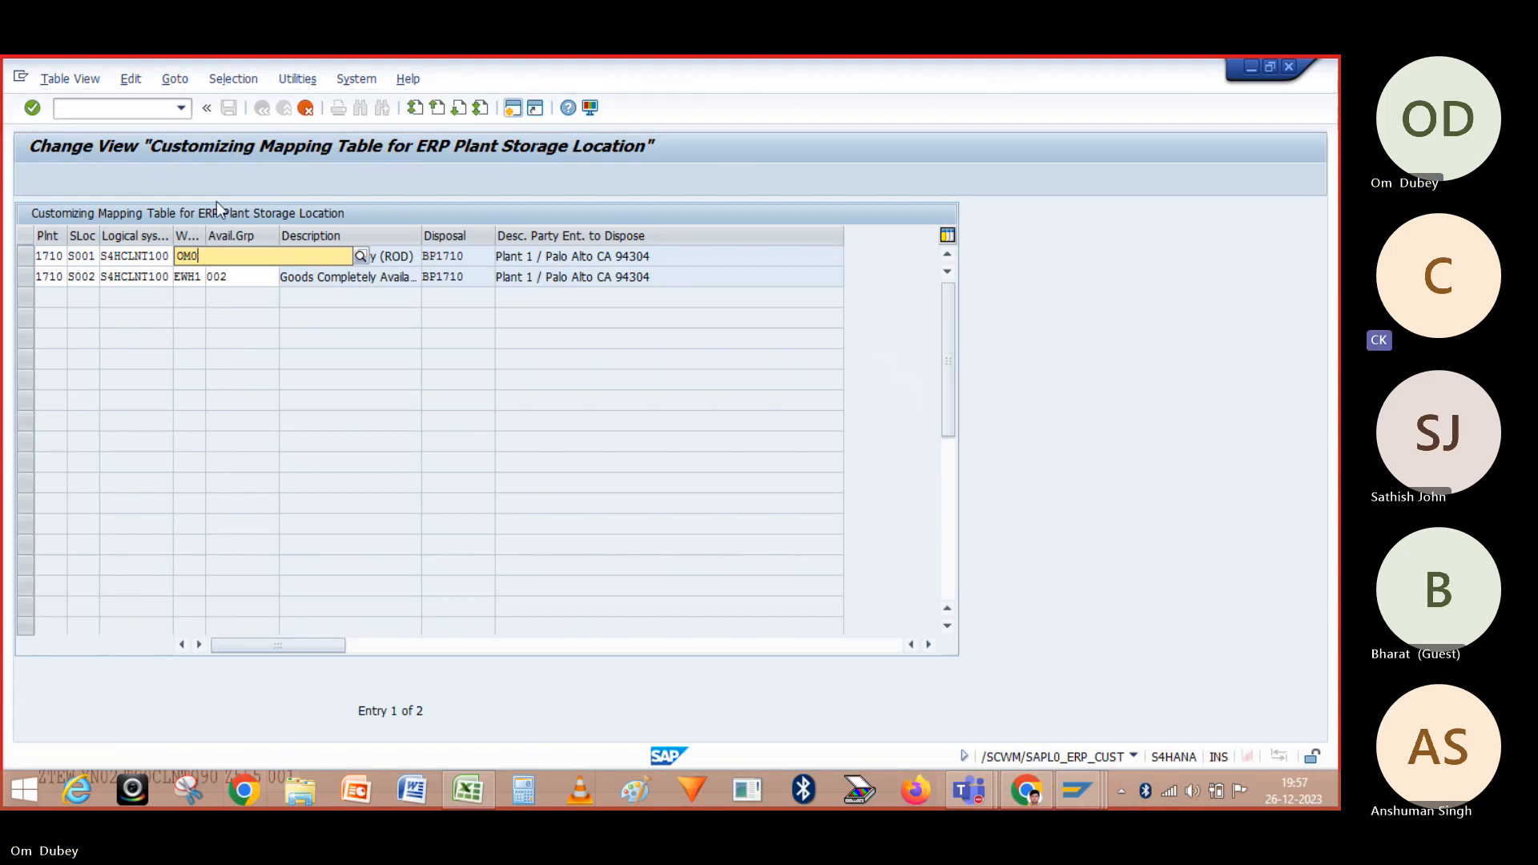
pyautogui.write('2')
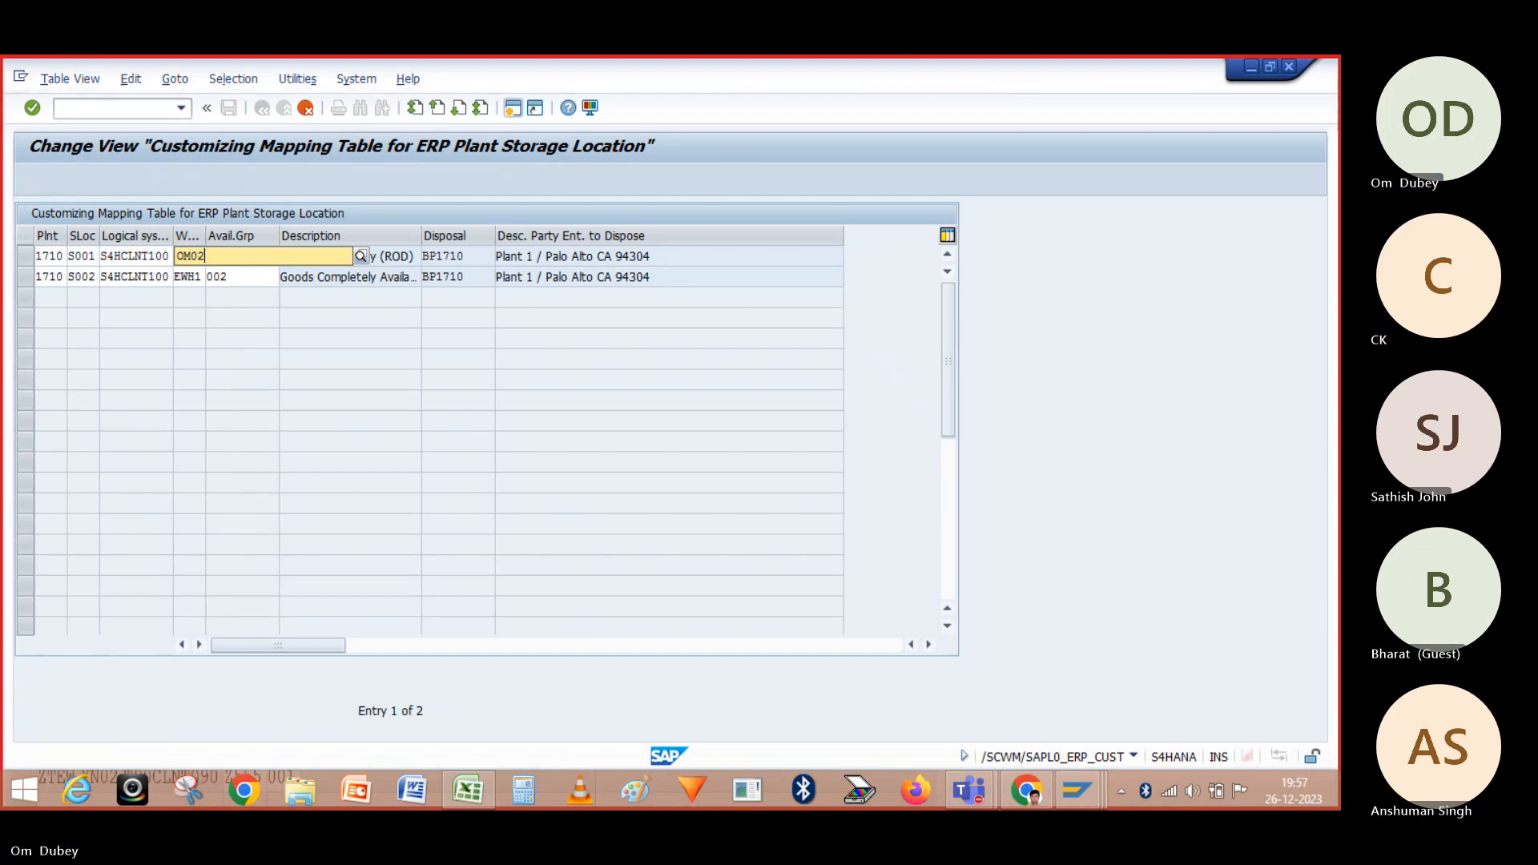
pyautogui.click(201, 297)
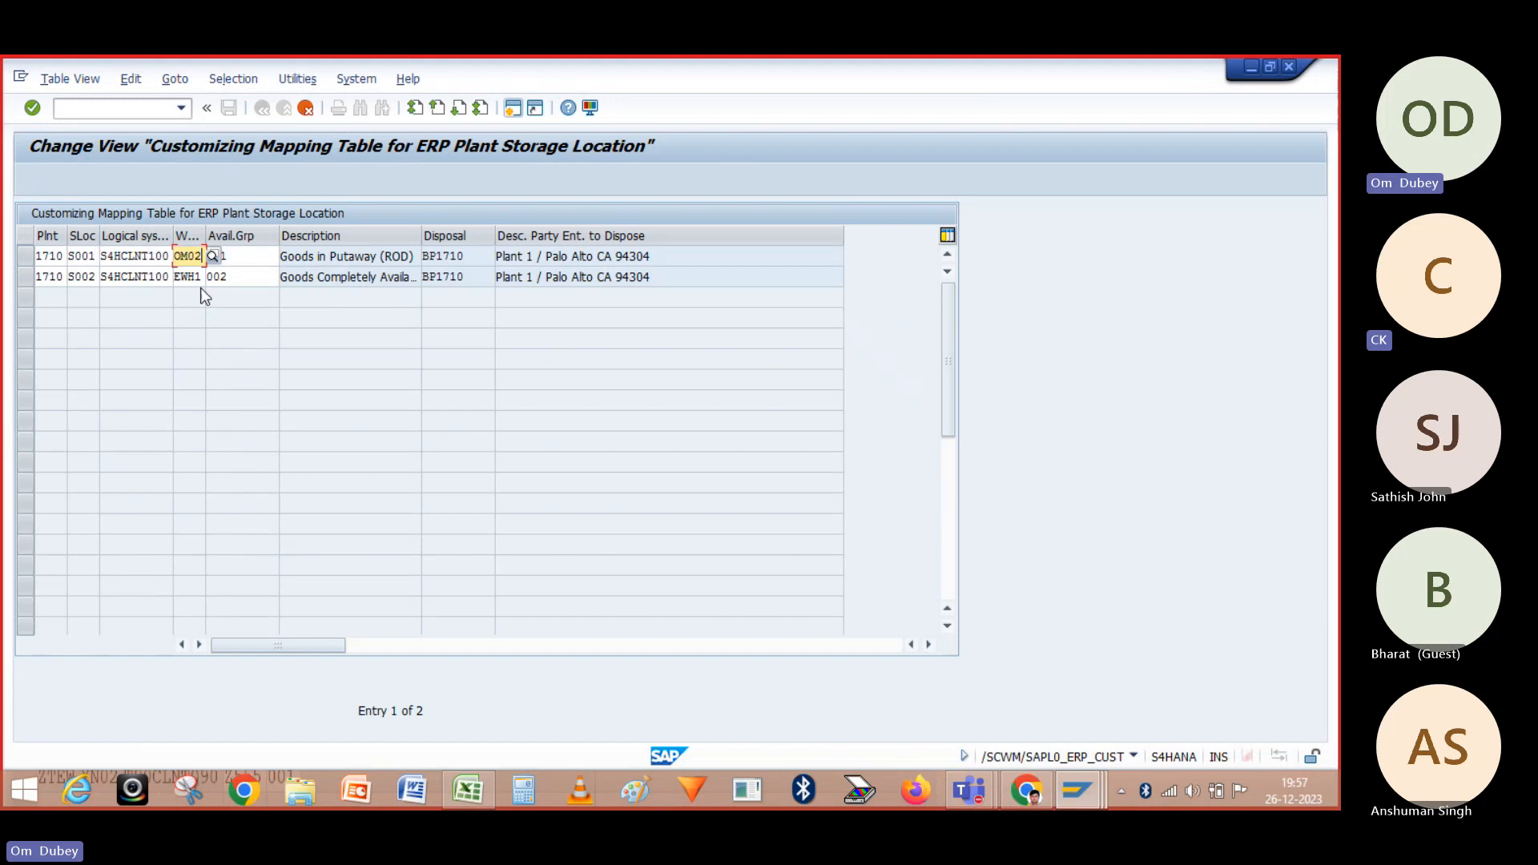
# Set the warehouse number of the copied S002 entry to OM02 and try to confirm the copied mappings
pyautogui.click(201, 276)
pyautogui.press('BackSpace')
pyautogui.press('BackSpace')
pyautogui.press('BackSpace')
pyautogui.press('BackSpace')
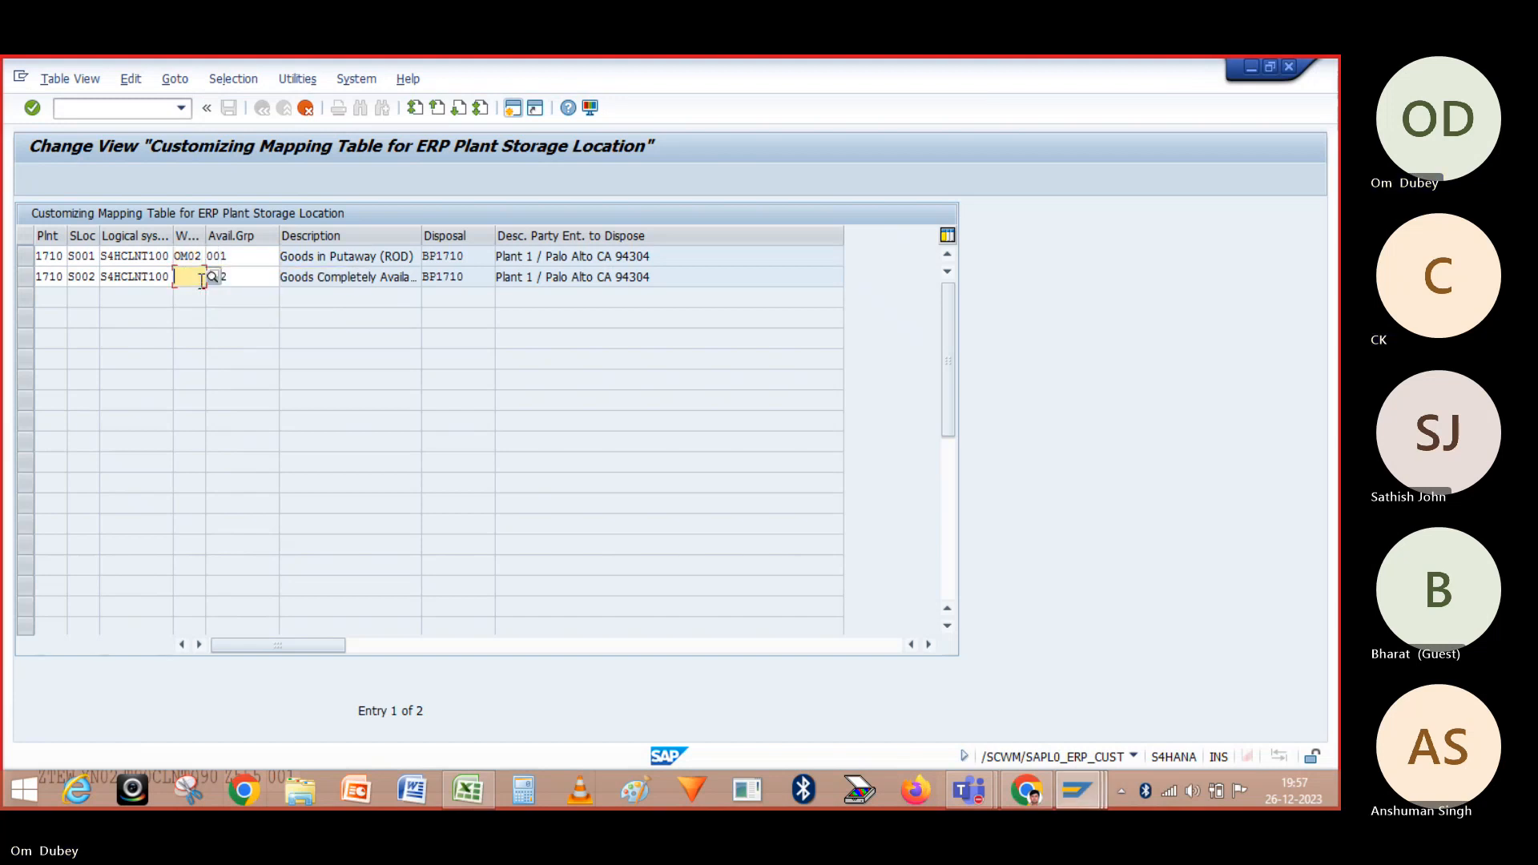
pyautogui.write('OM02')
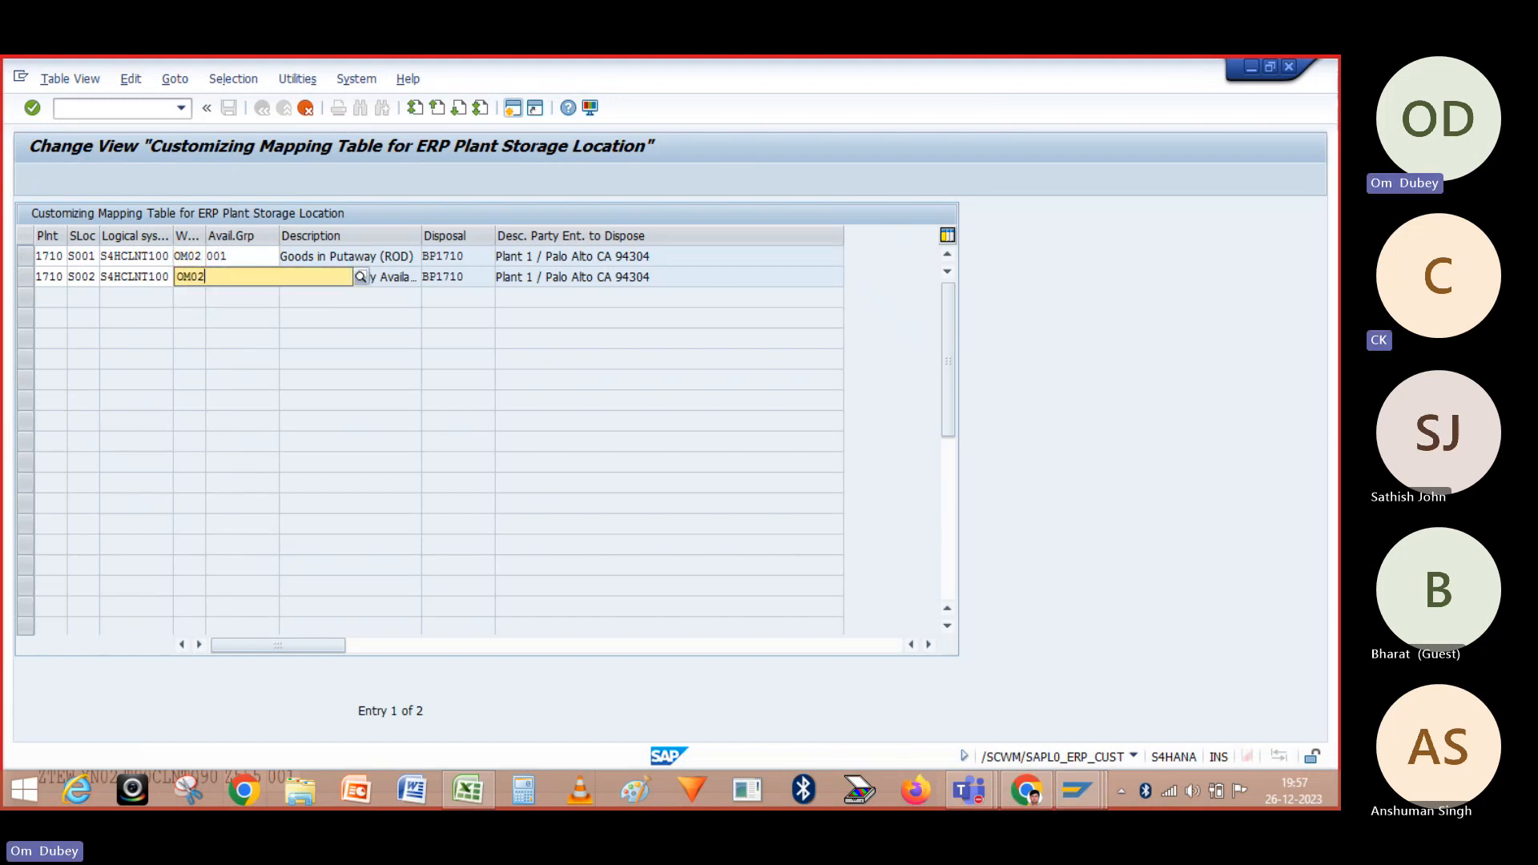
pyautogui.click(202, 319)
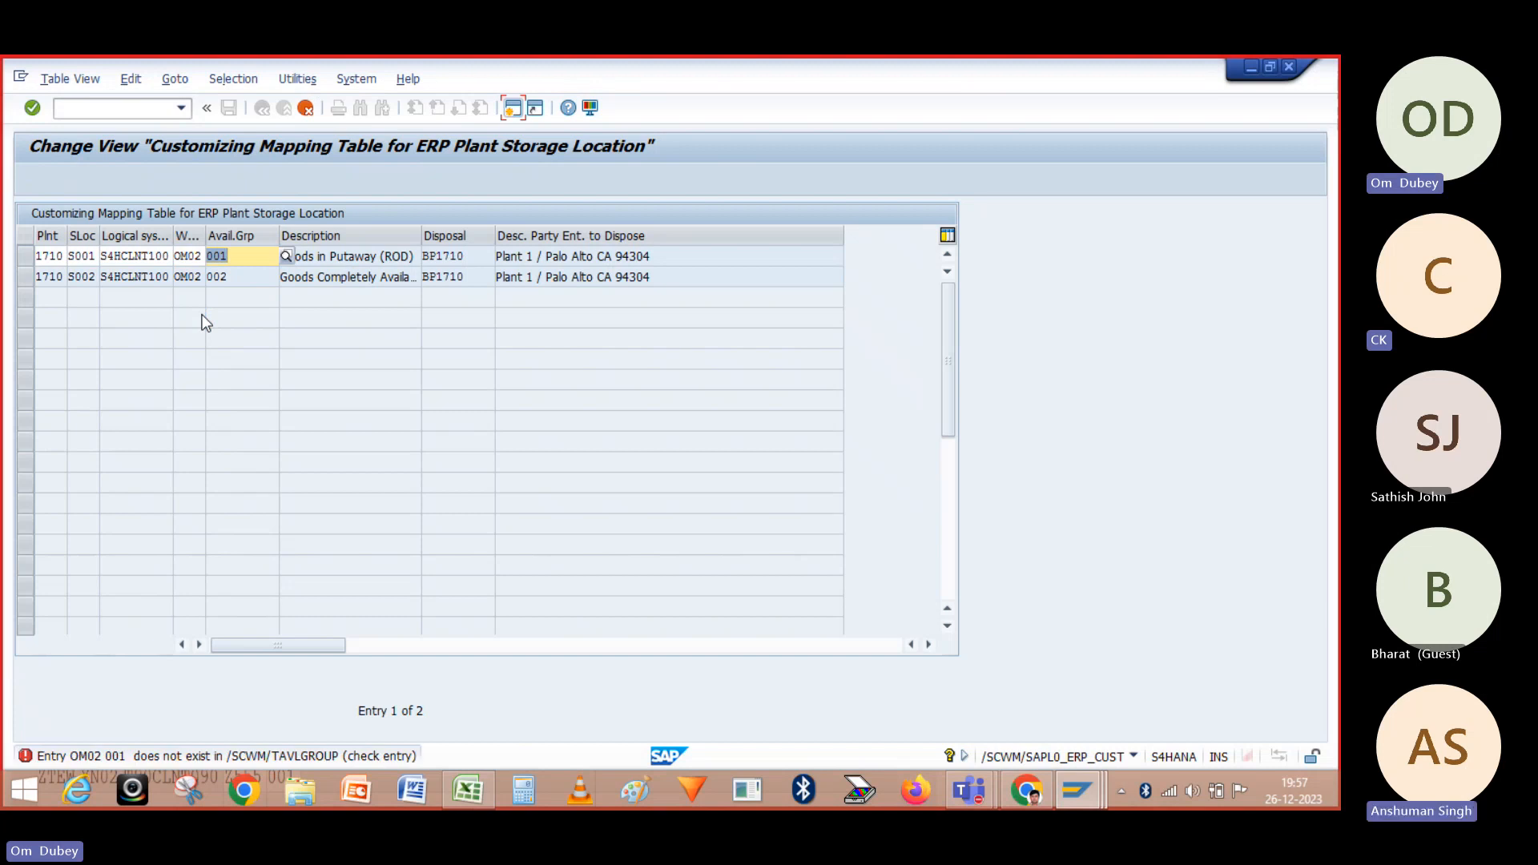
# Discard the copied storage location mappings and return to Display IMG
pyautogui.click(306, 109)
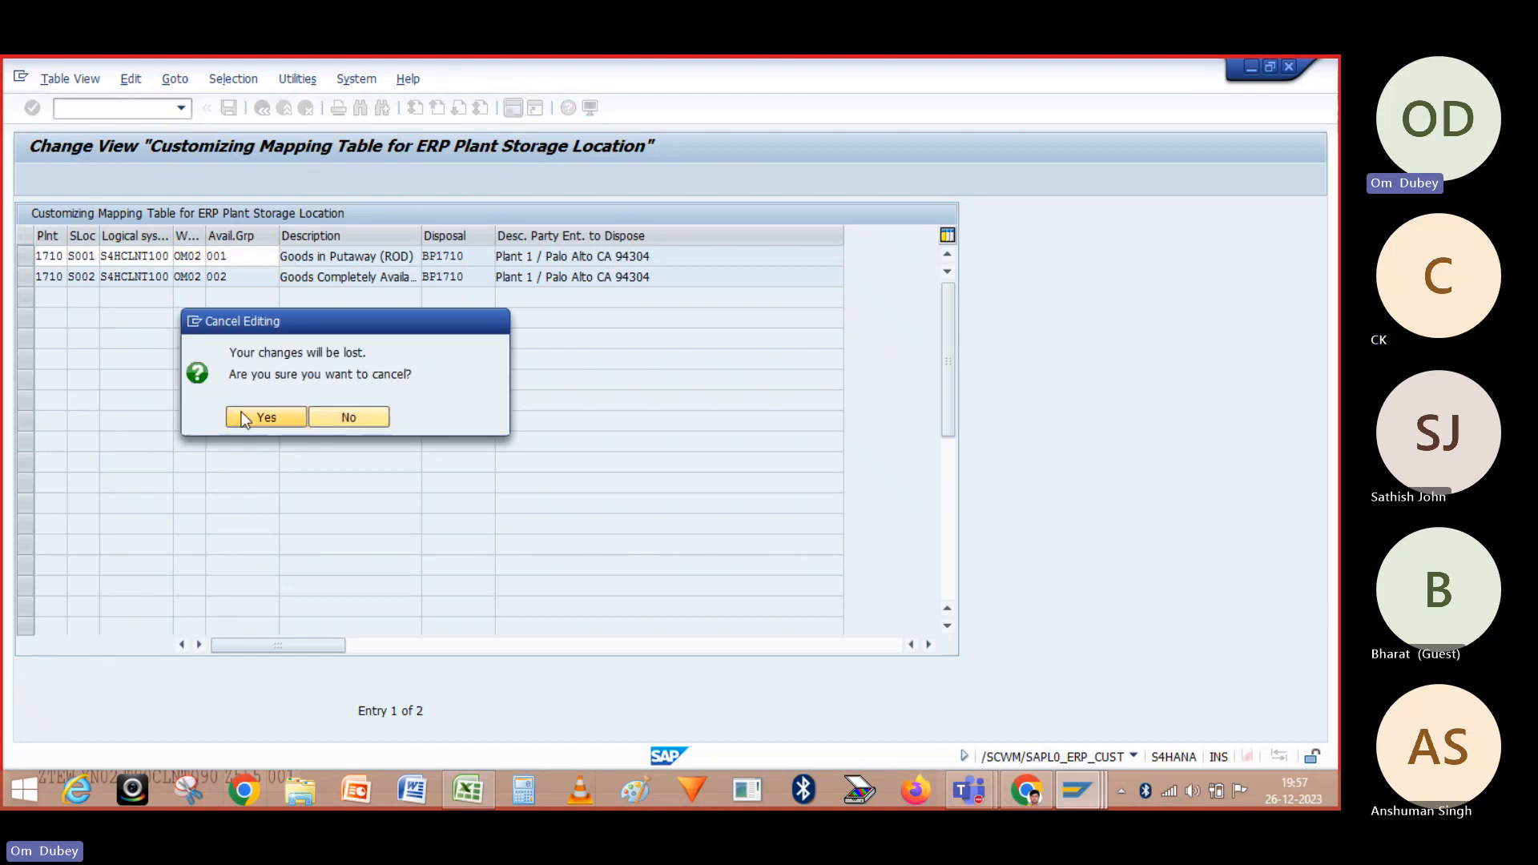
pyautogui.click(244, 418)
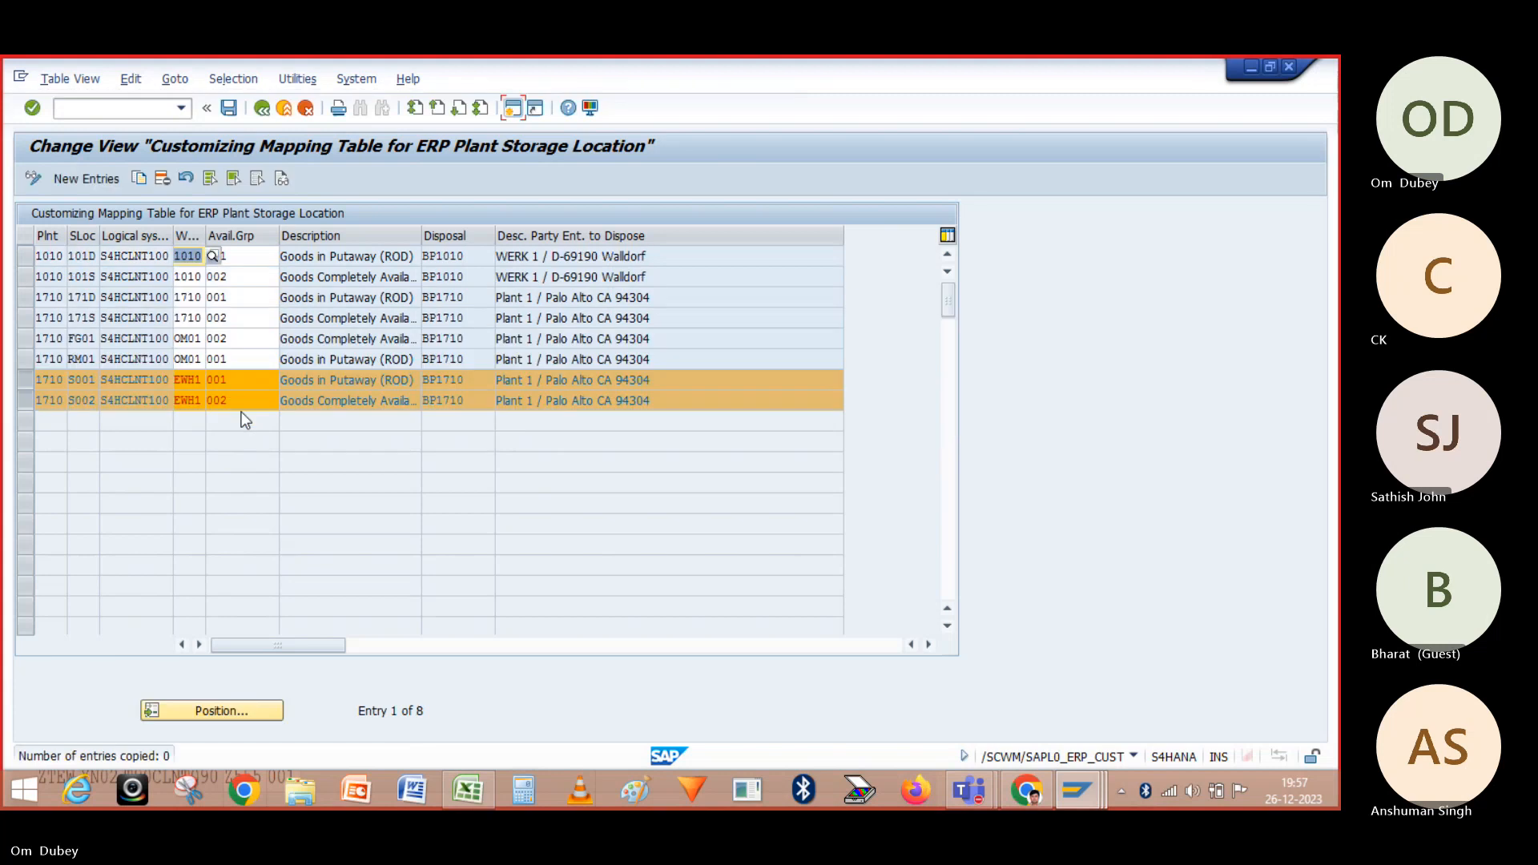
pyautogui.click(262, 109)
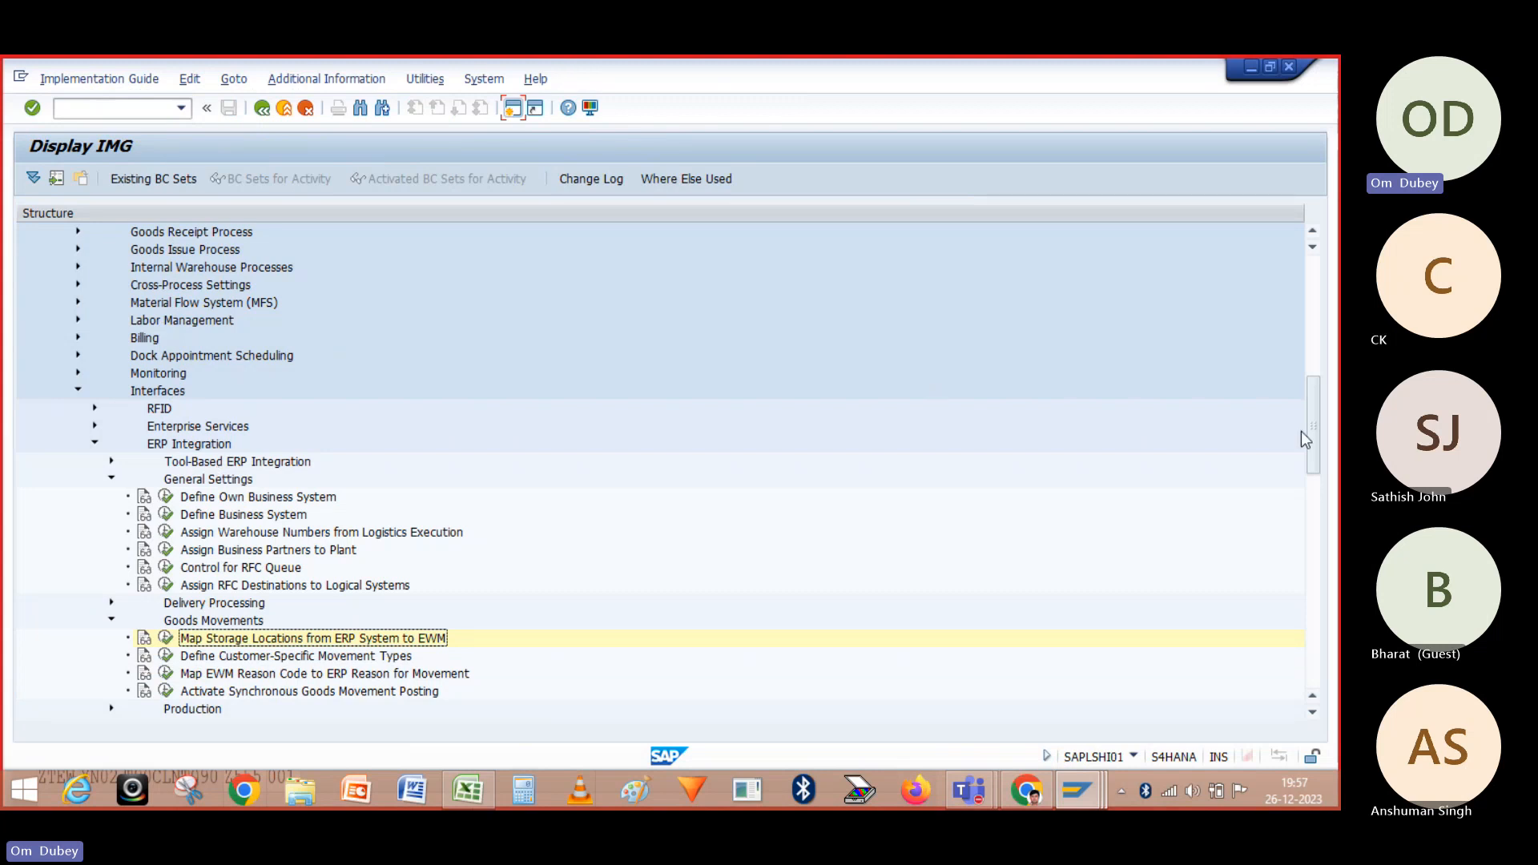
# Open Define Warehouse Numbers under EWM Master Data, review the details of warehouse OM02, and return to the IMG
pyautogui.moveTo(1312, 435); pyautogui.dragTo(1314, 394)
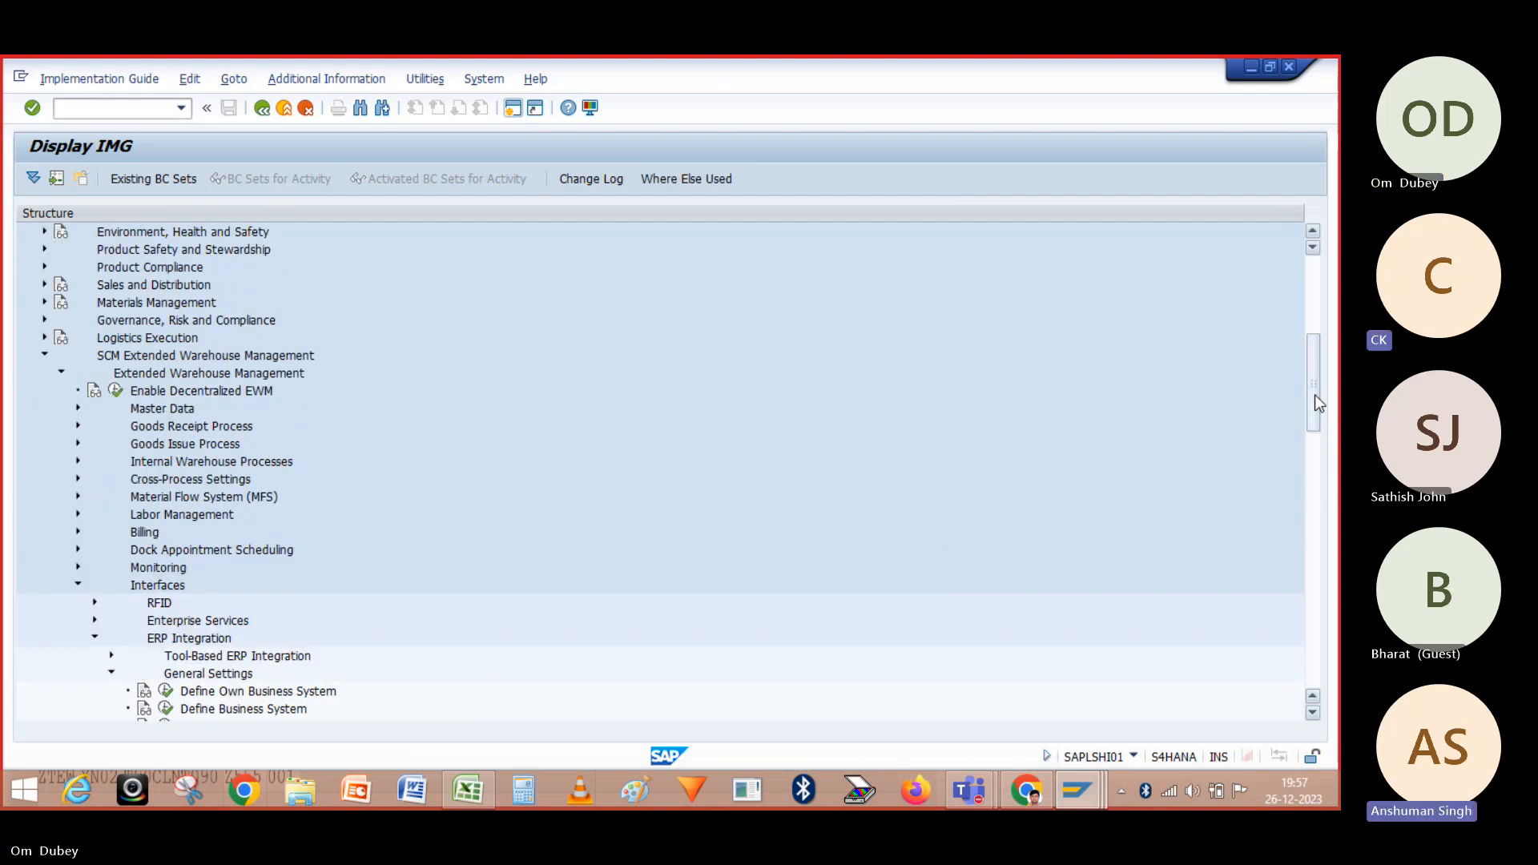
pyautogui.click(77, 408)
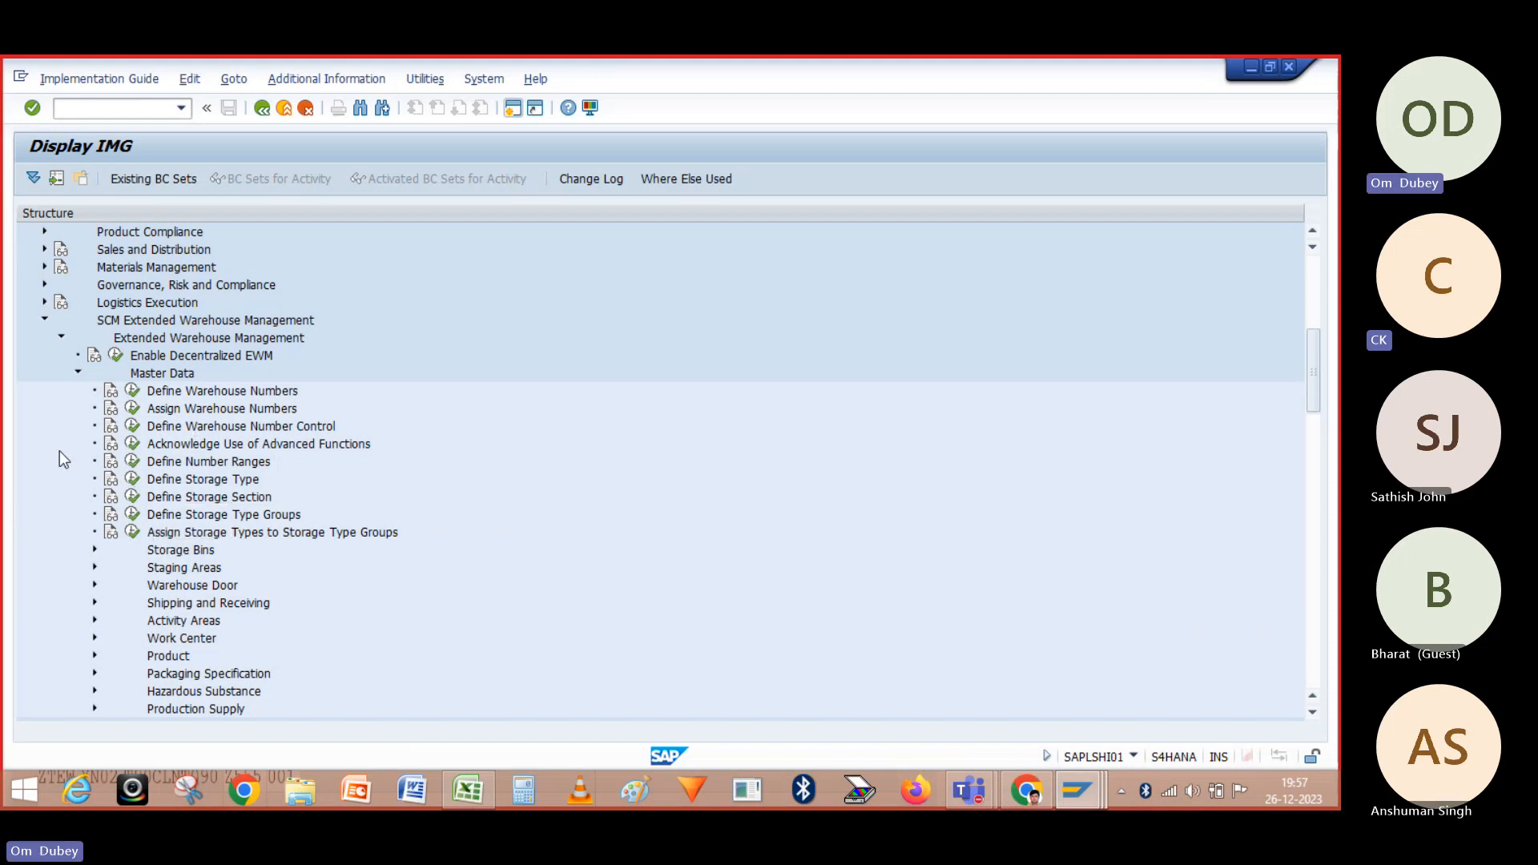
pyautogui.click(132, 392)
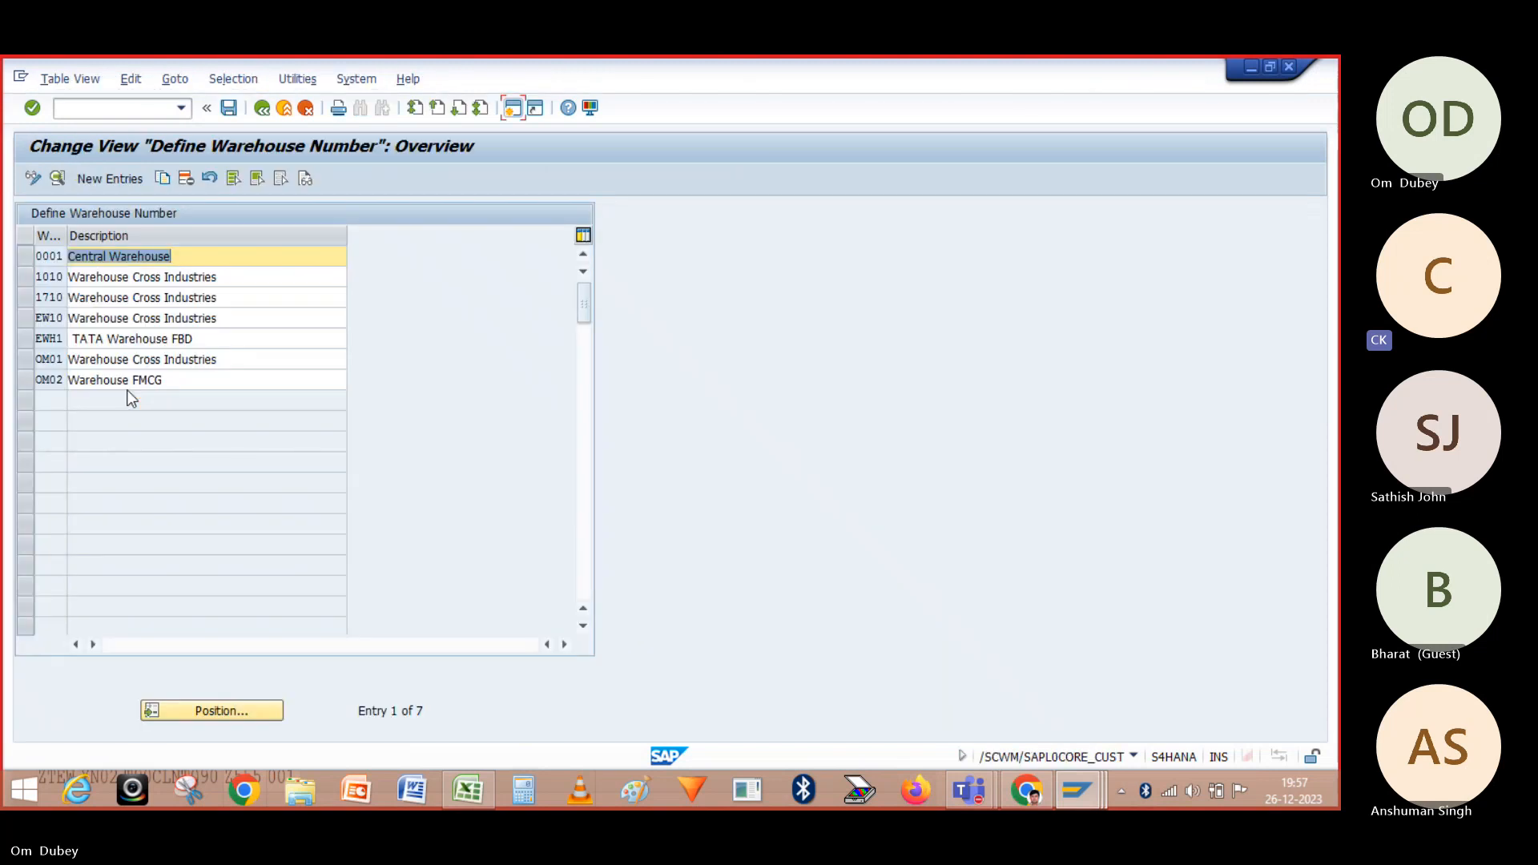
pyautogui.click(22, 382)
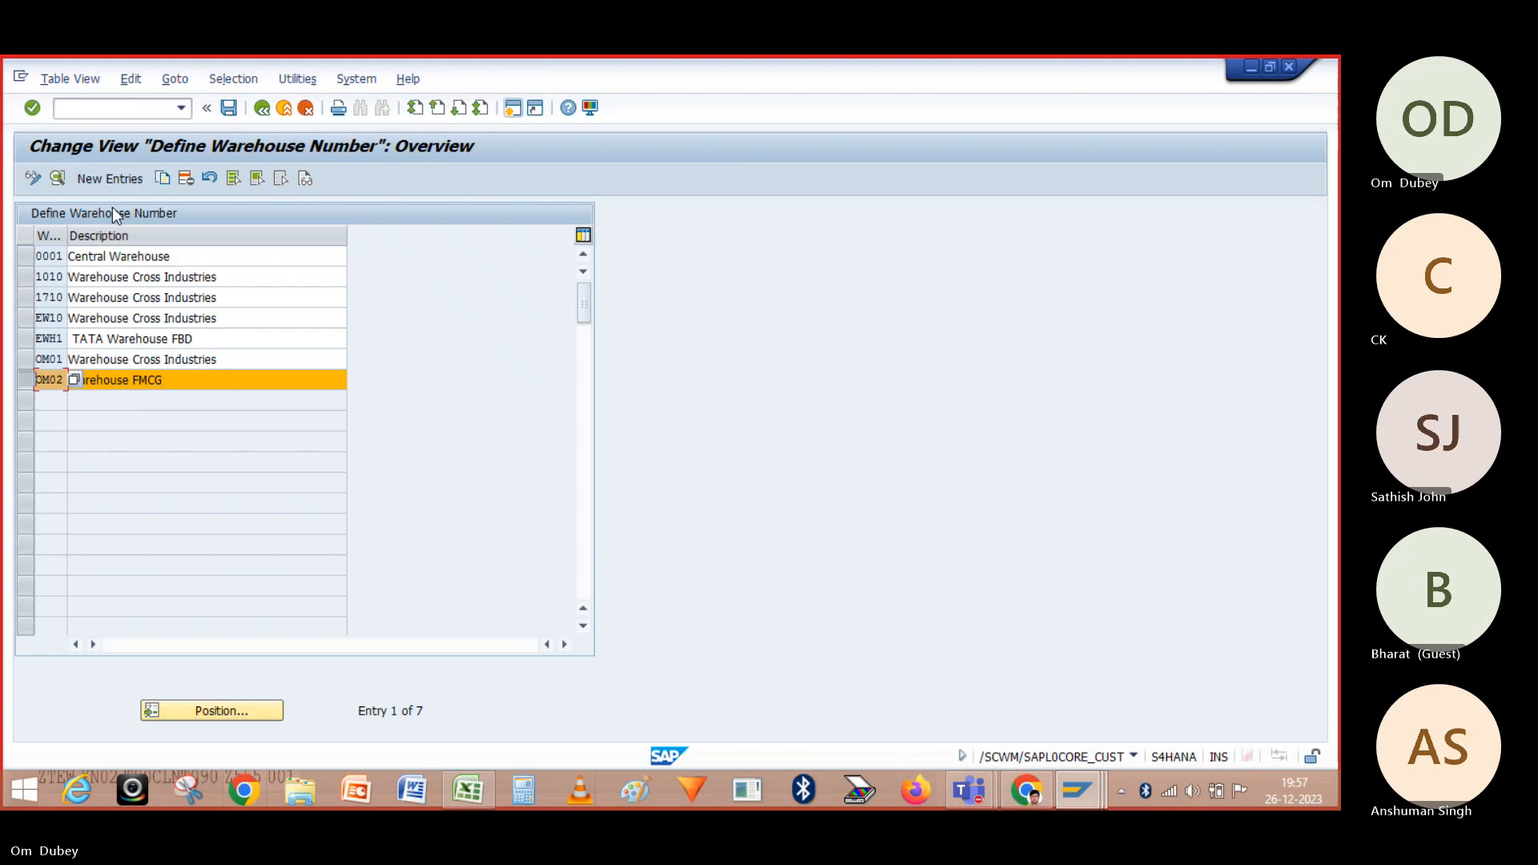
pyautogui.click(66, 180)
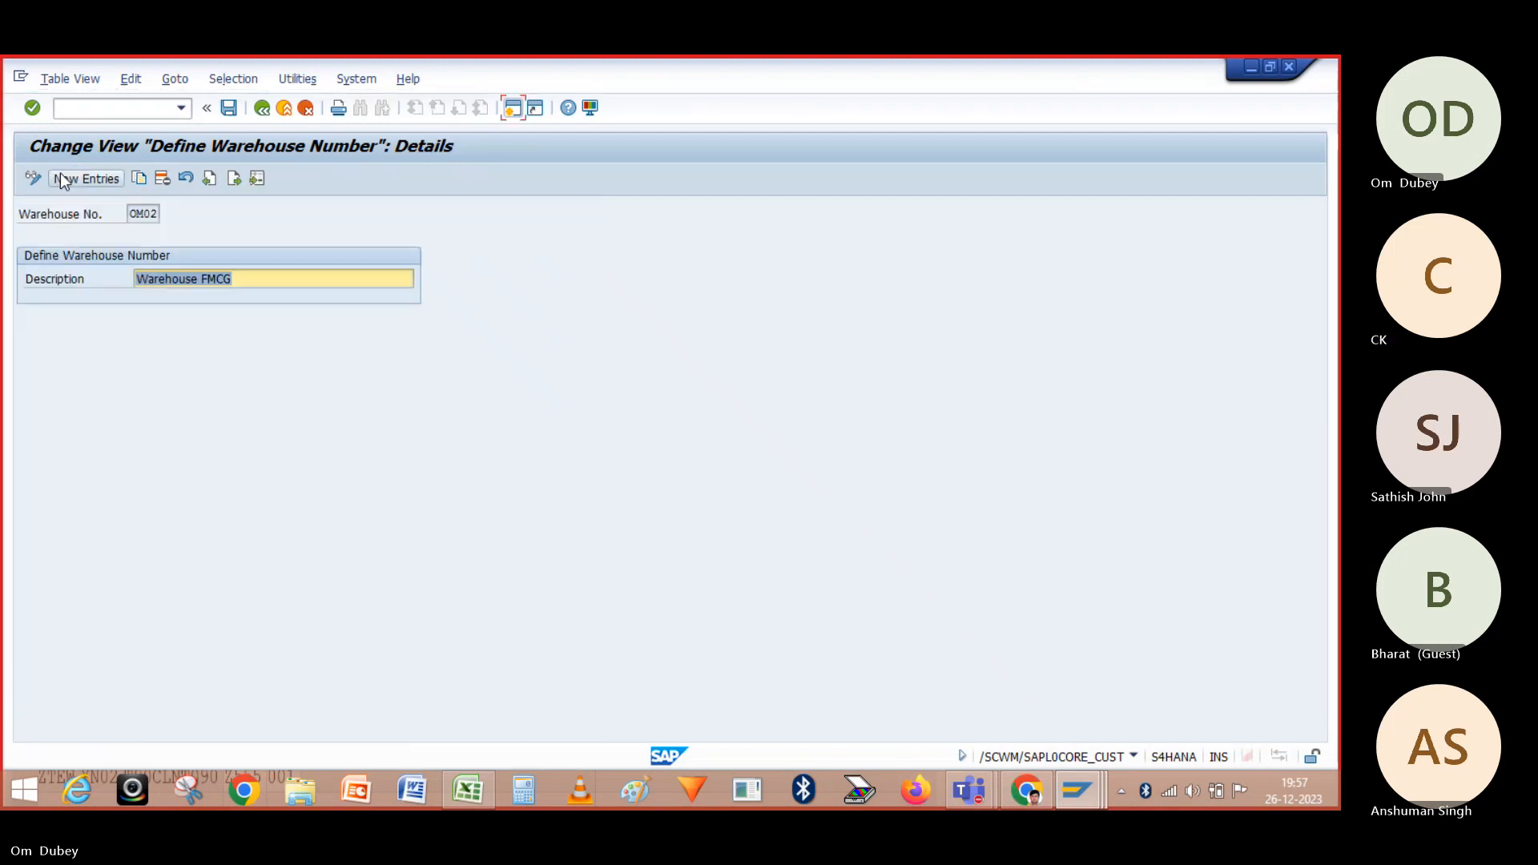
pyautogui.click(262, 110)
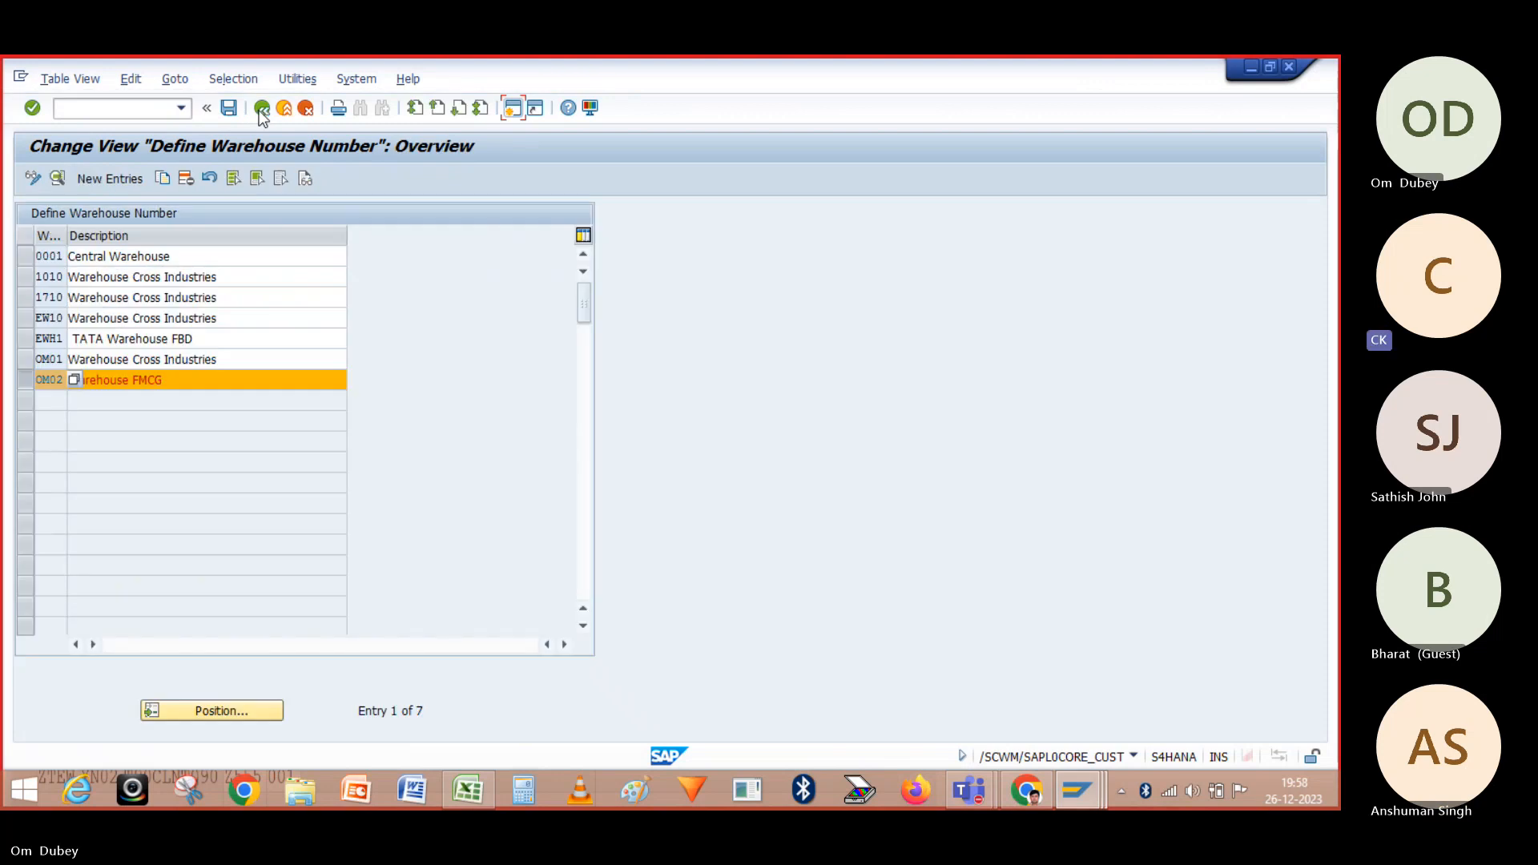
pyautogui.click(140, 372)
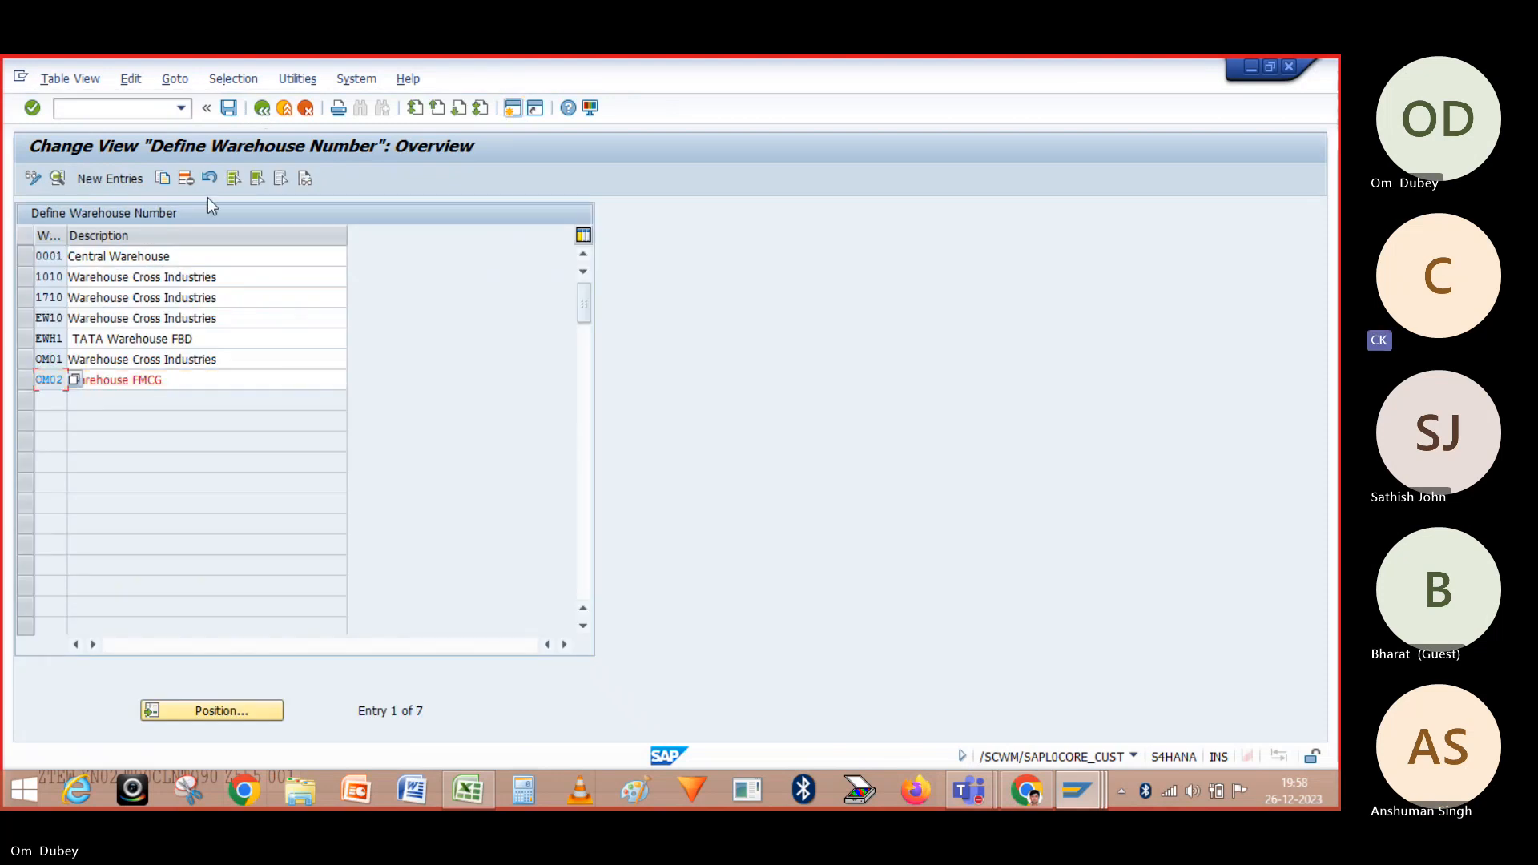
pyautogui.click(262, 109)
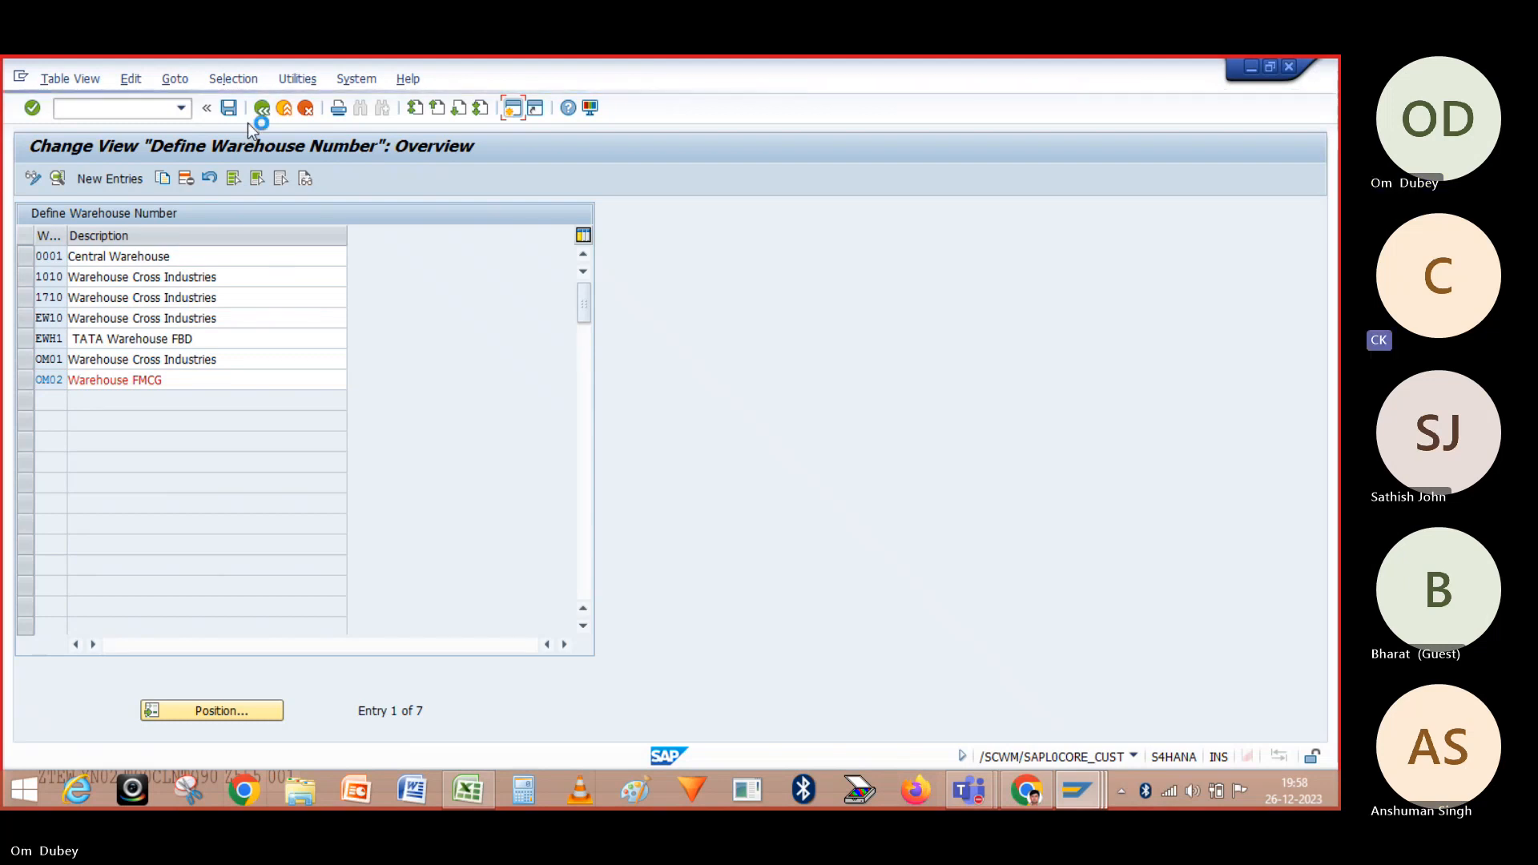
# Open Assign Warehouse Numbers for work area OM02, check its supply chain unit and business partner assignments, and return to the IMG
pyautogui.click(132, 409)
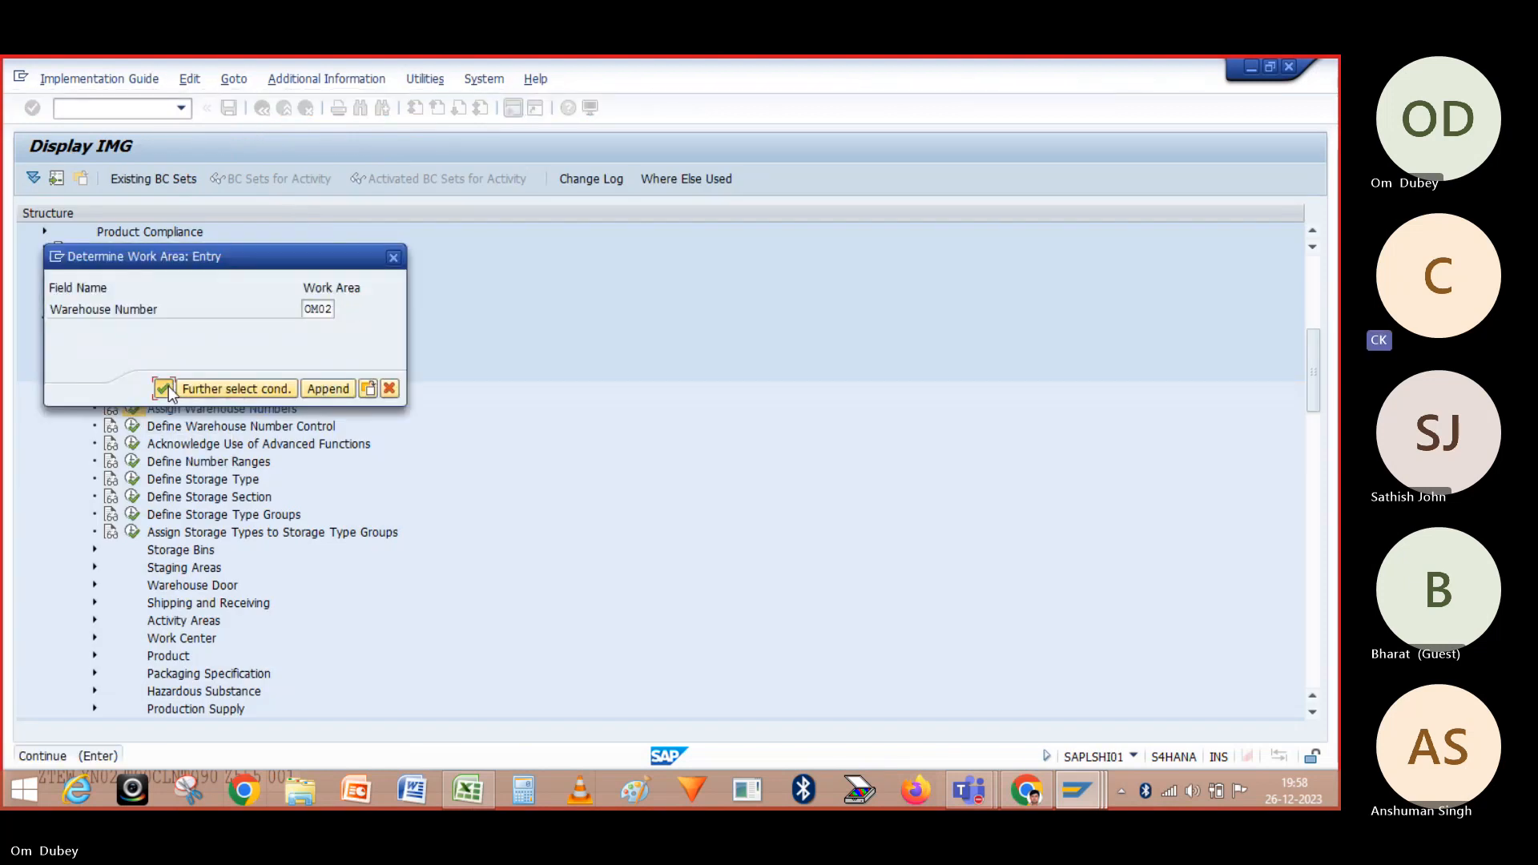
pyautogui.click(165, 388)
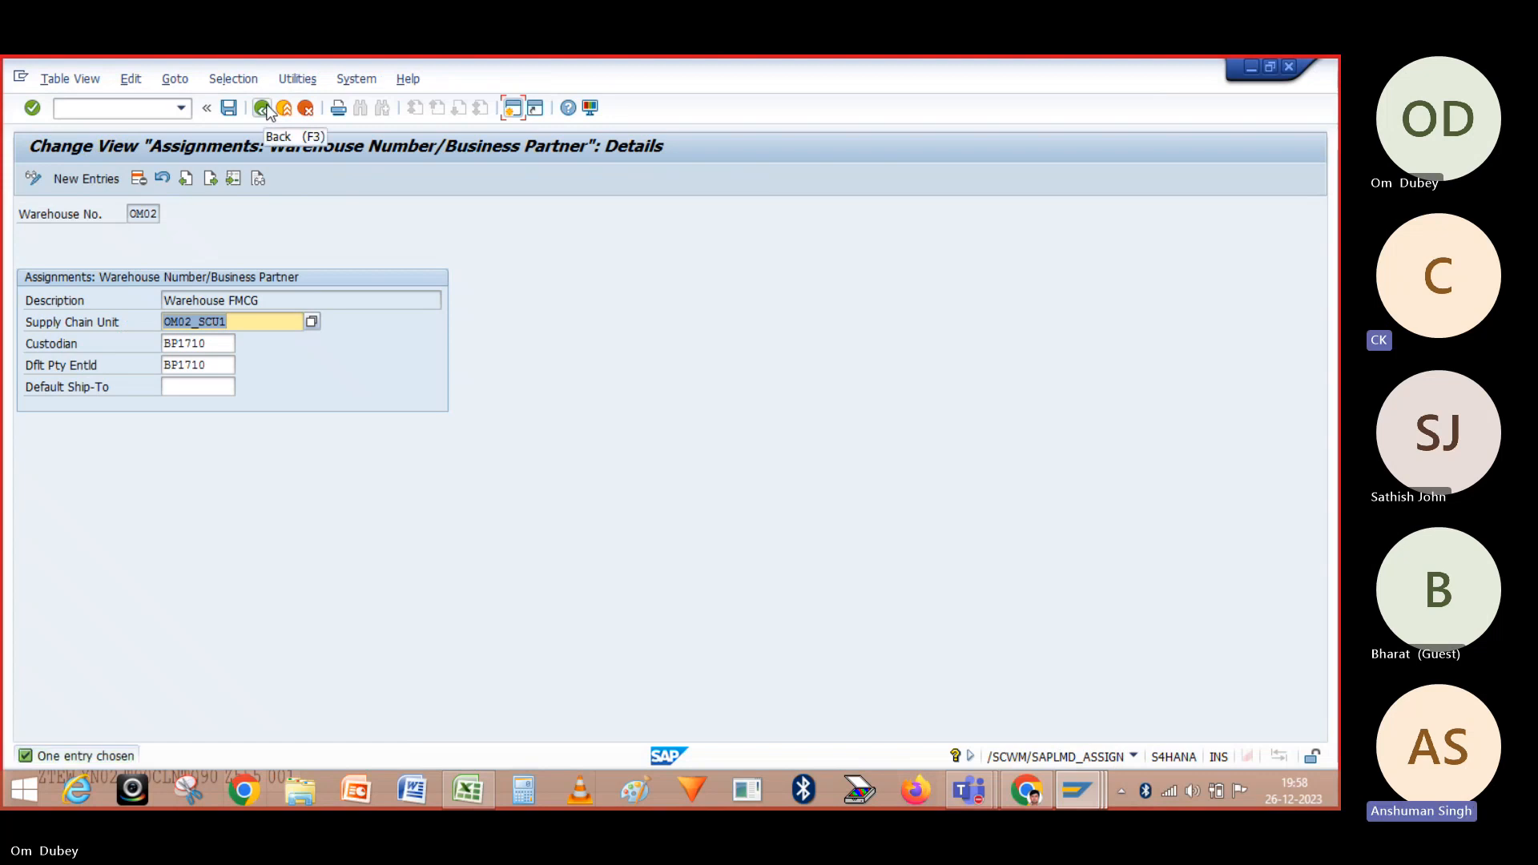
pyautogui.click(267, 110)
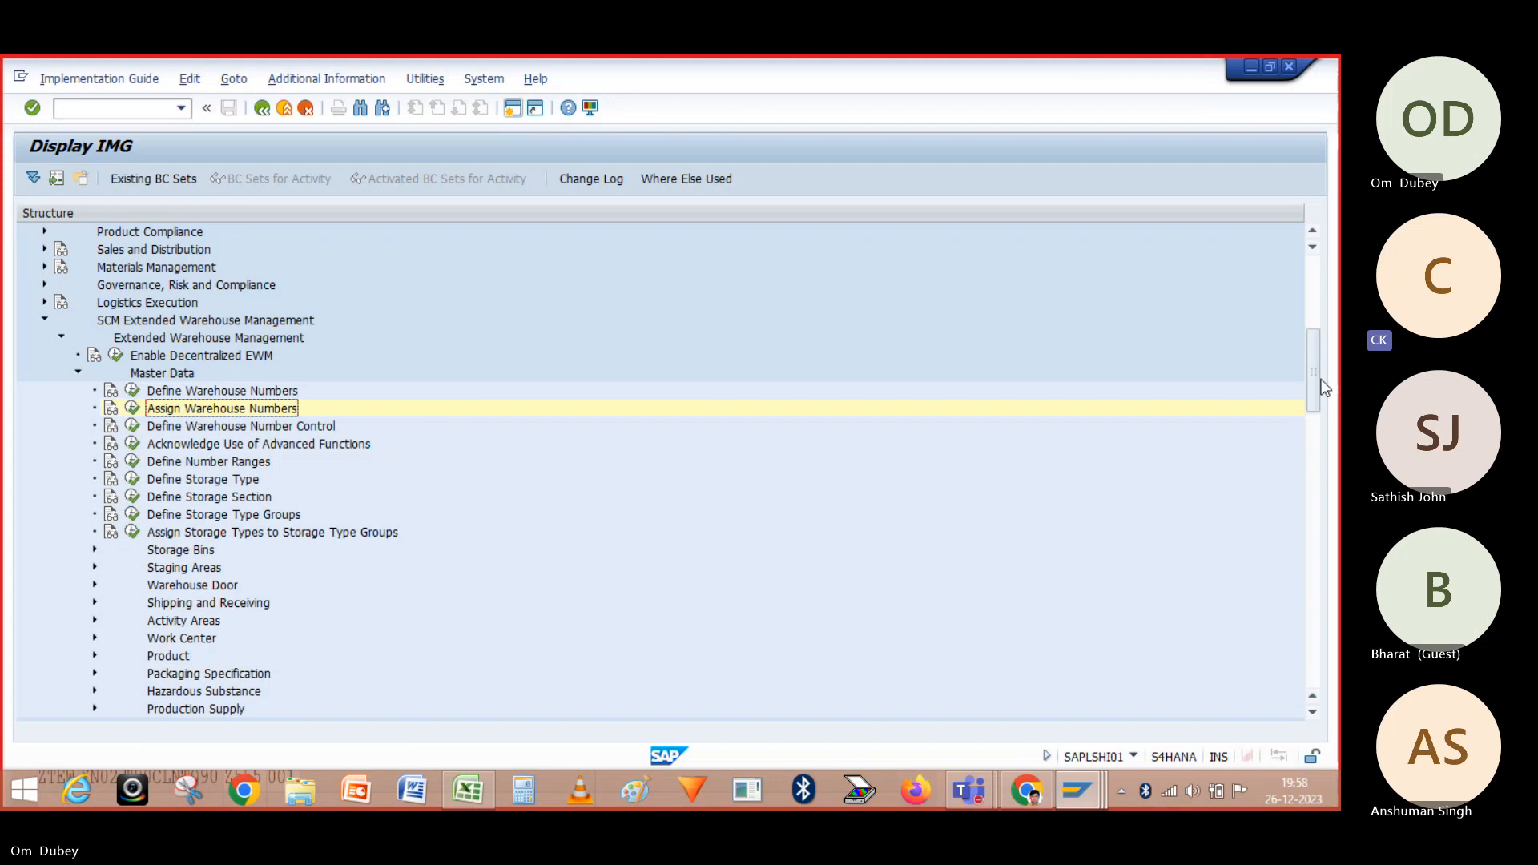
# Look through the Storage Bins and Staging Areas activities under Master Data, leaving both nodes collapsed
pyautogui.scroll(-1, 1309, 367)
pyautogui.moveTo(1309, 367)
pyautogui.mouseDown()
pyautogui.moveTo(1311, 397)
pyautogui.moveTo(1310, 383)
pyautogui.mouseUp()
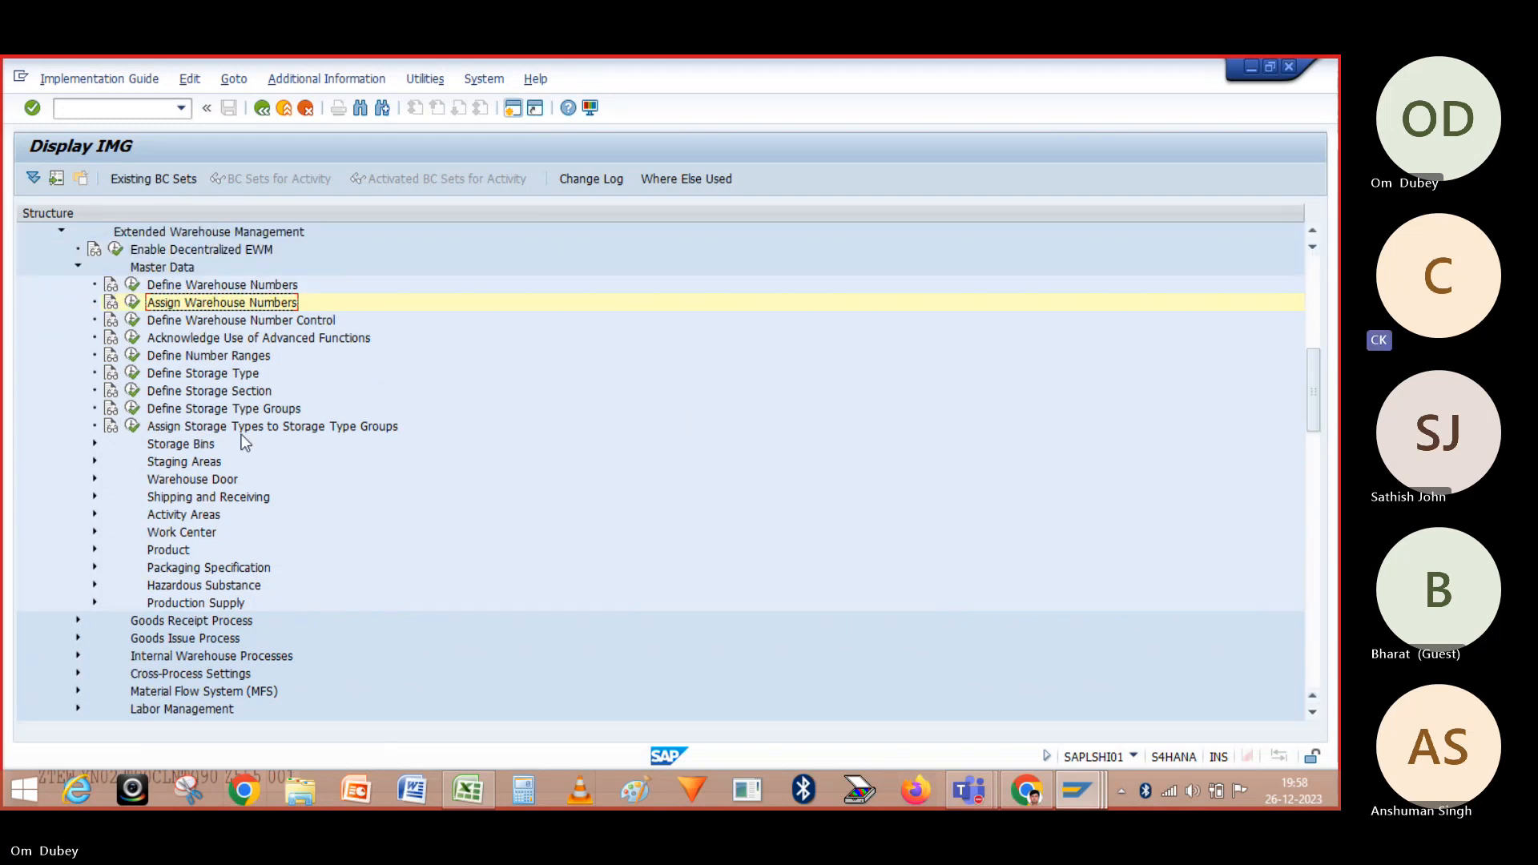
pyautogui.click(95, 443)
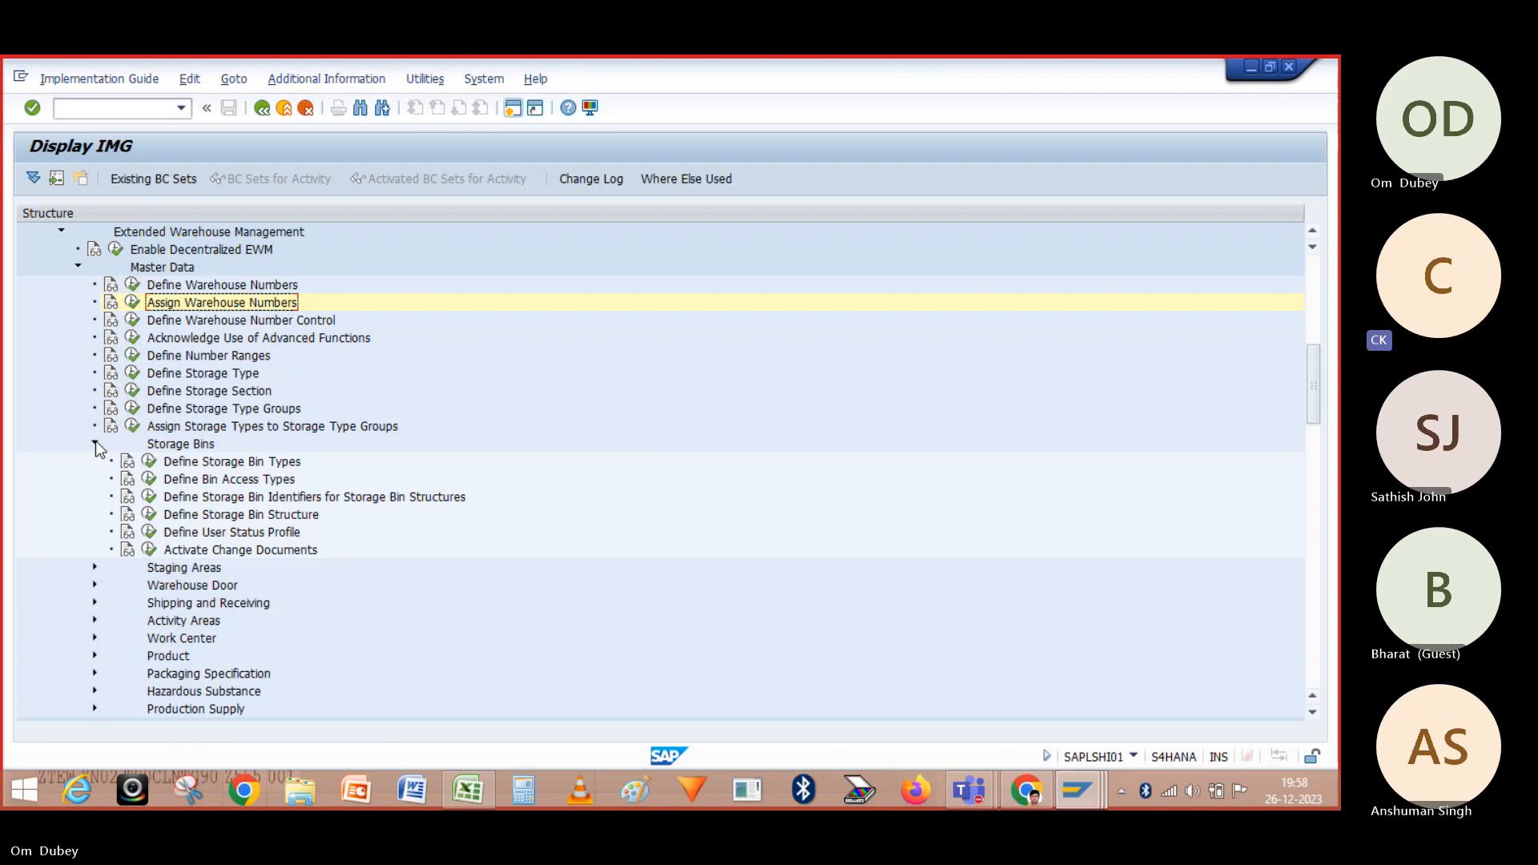
pyautogui.click(95, 443)
pyautogui.click(94, 460)
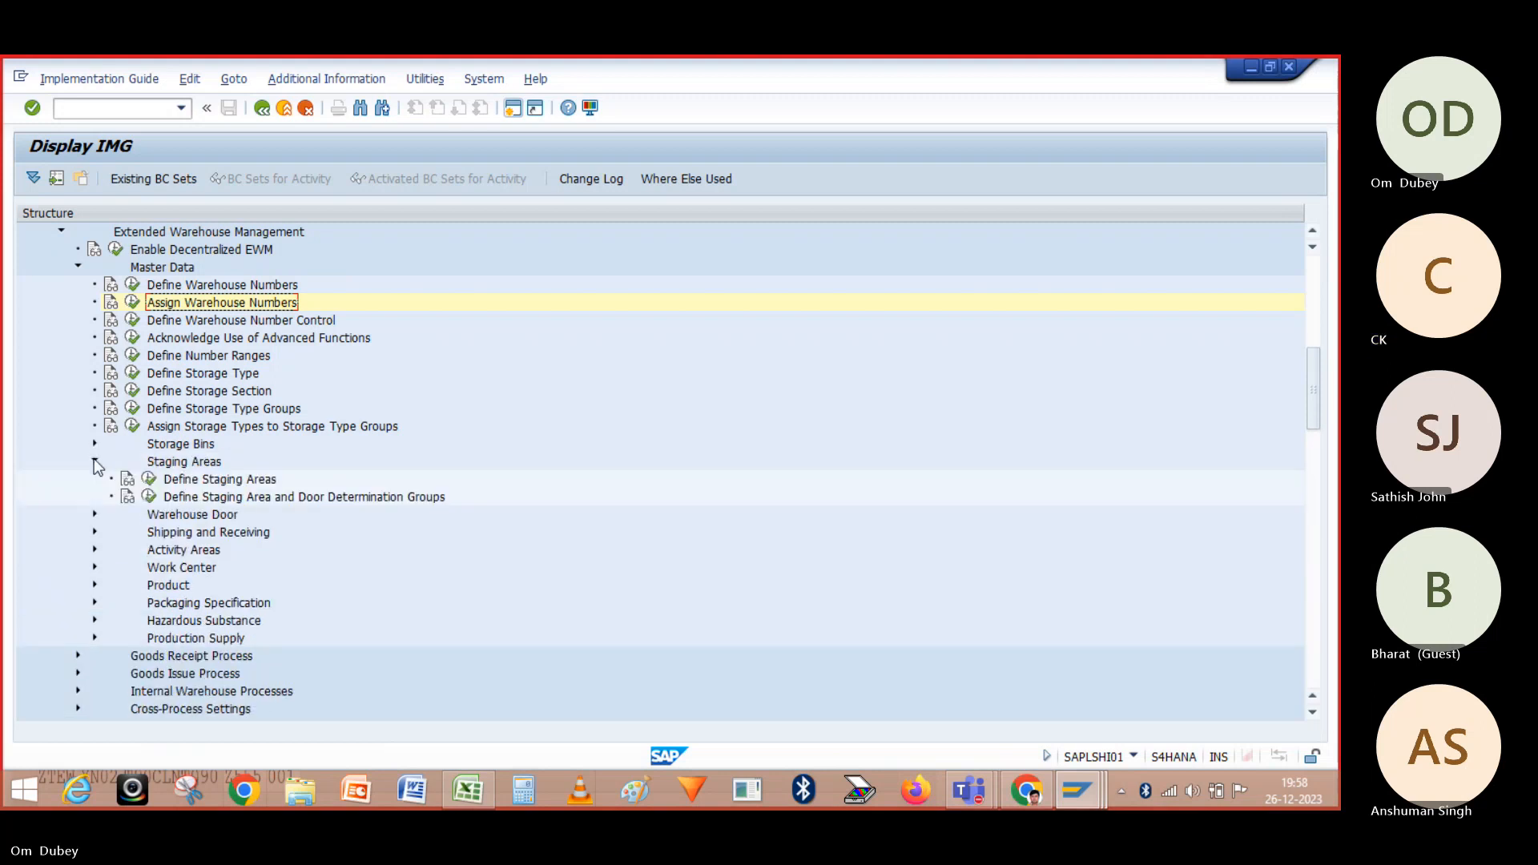
pyautogui.click(93, 460)
pyautogui.click(93, 443)
pyautogui.click(94, 443)
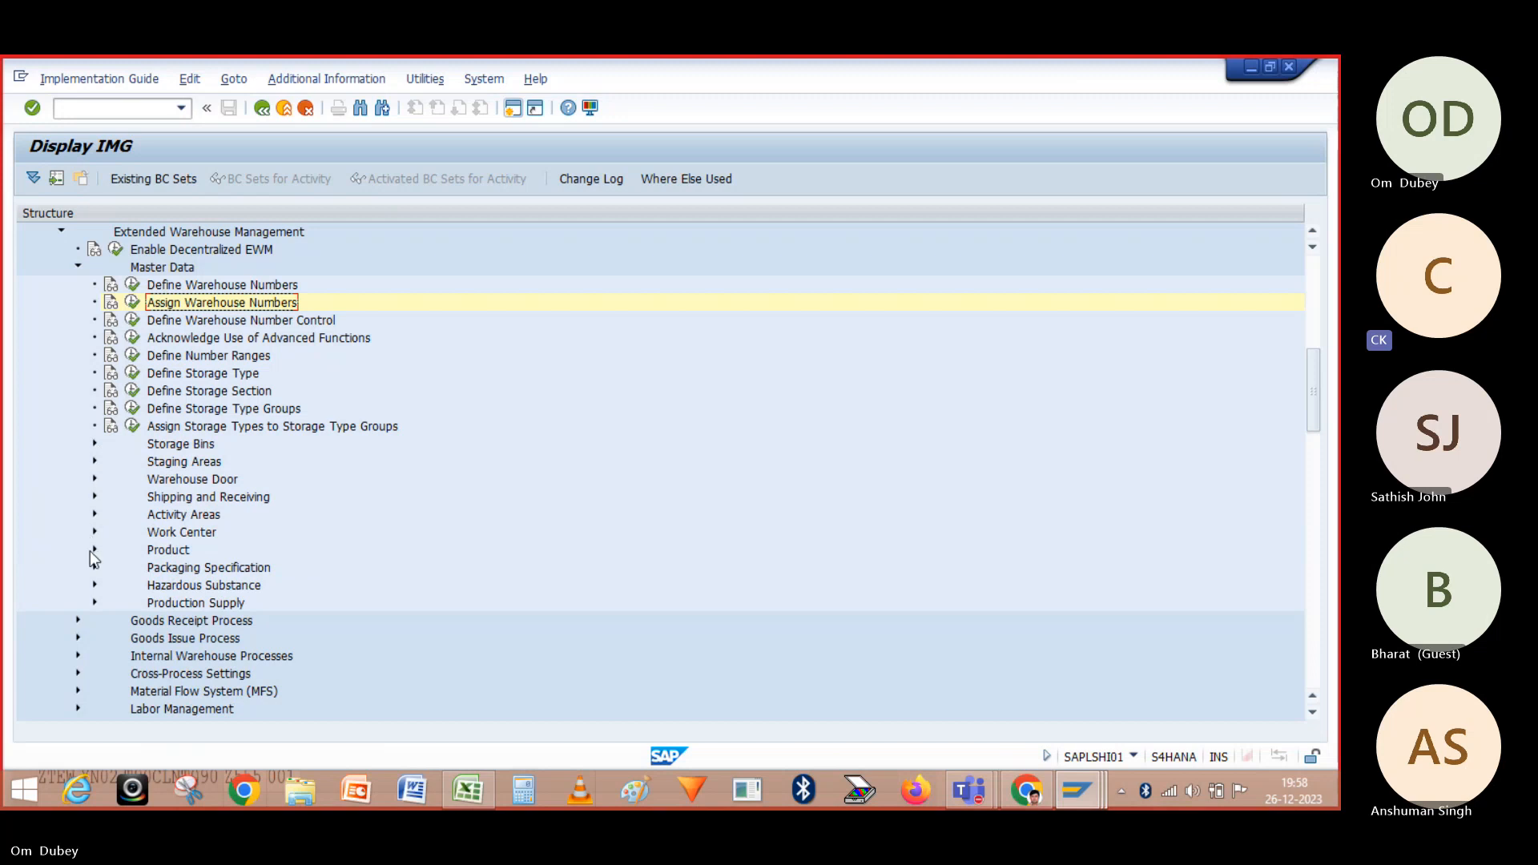
# Switch to the warehouse setup presentation in Chrome, check the IMG path on the Configure Stock Type slide, and return to SAP
pyautogui.moveTo(1027, 790)
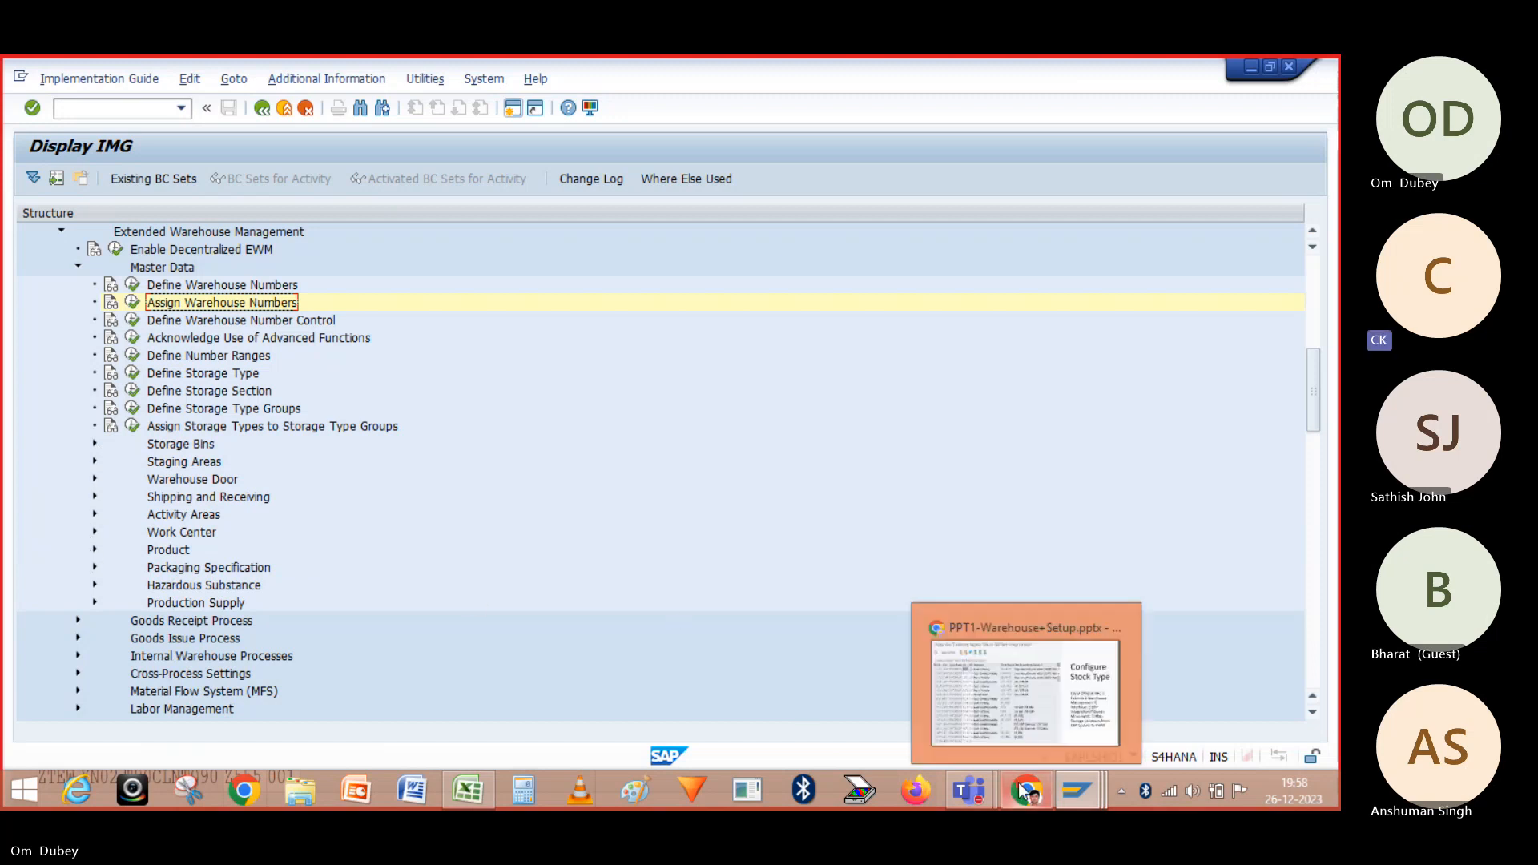
pyautogui.click(1064, 658)
pyautogui.click(1067, 665)
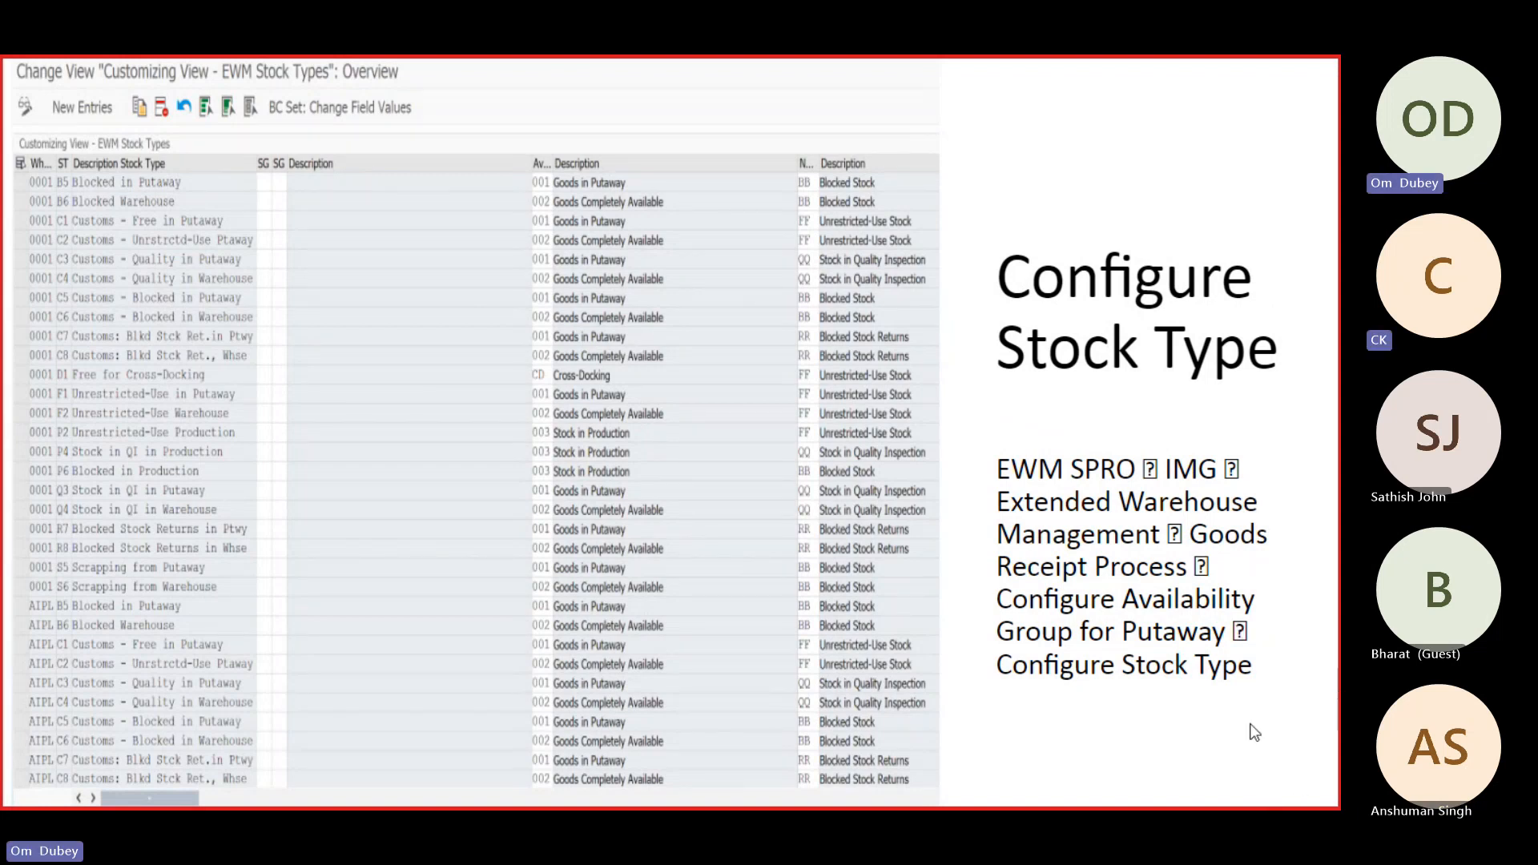
pyautogui.hotkey('alt', 'Tab')
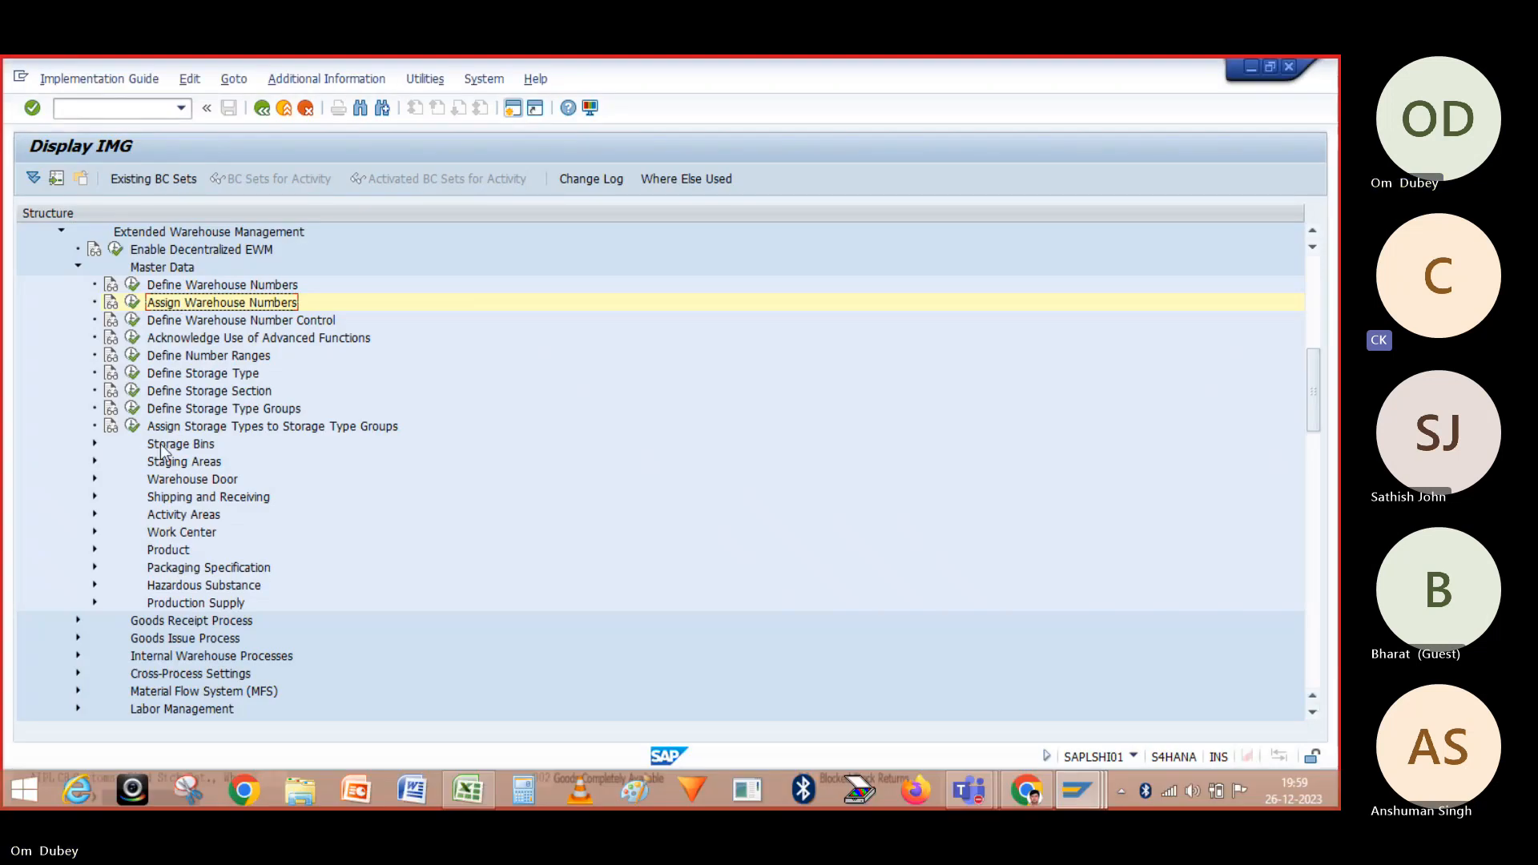
# Open the Define Availability Group activity from Configure Availability Group for Putaway under Goods Receipt Process
pyautogui.click(77, 266)
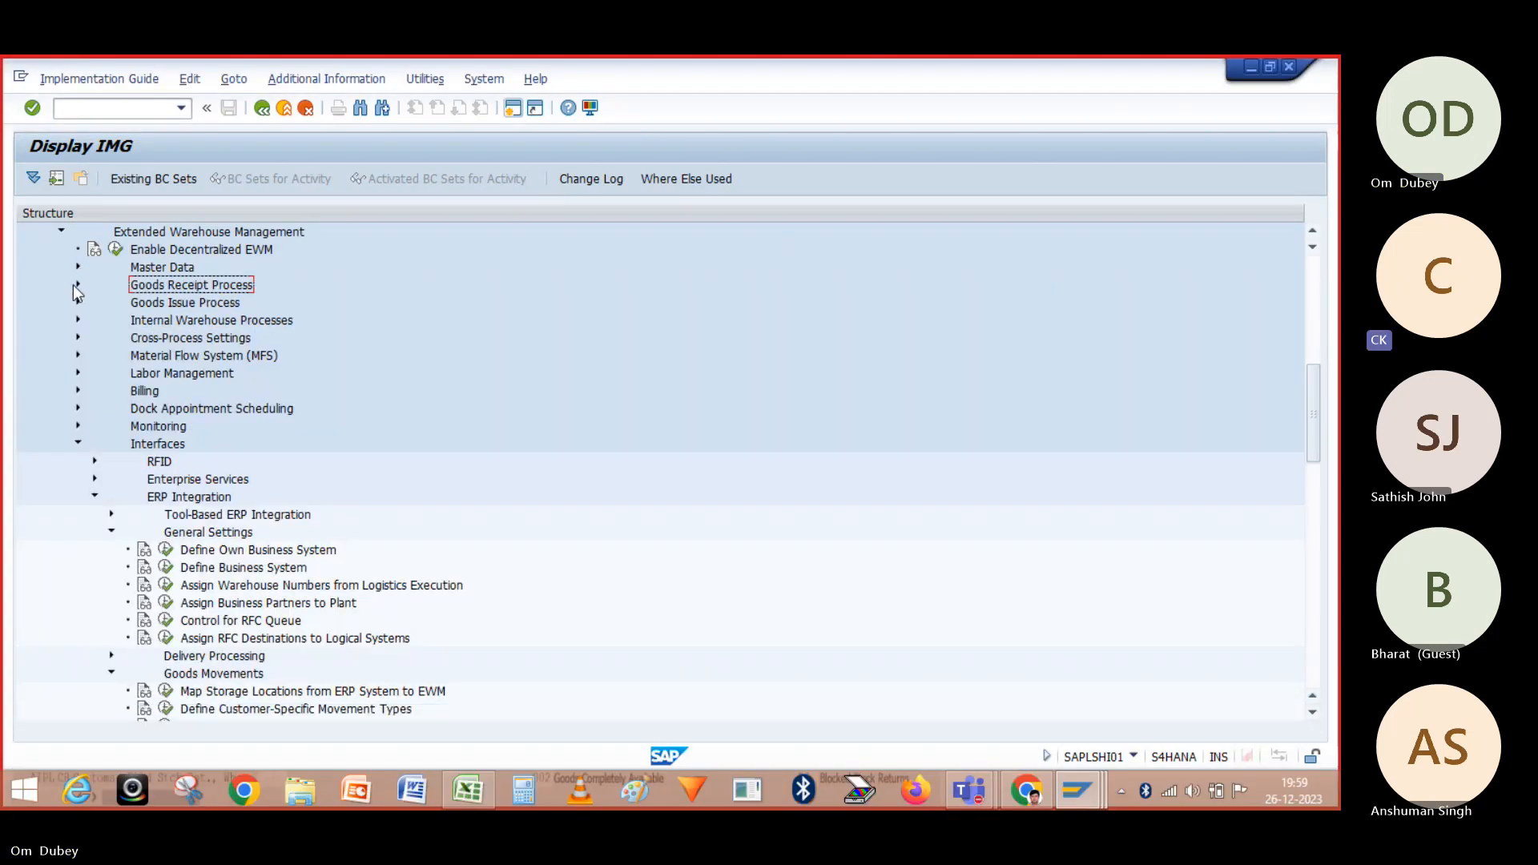
pyautogui.click(77, 284)
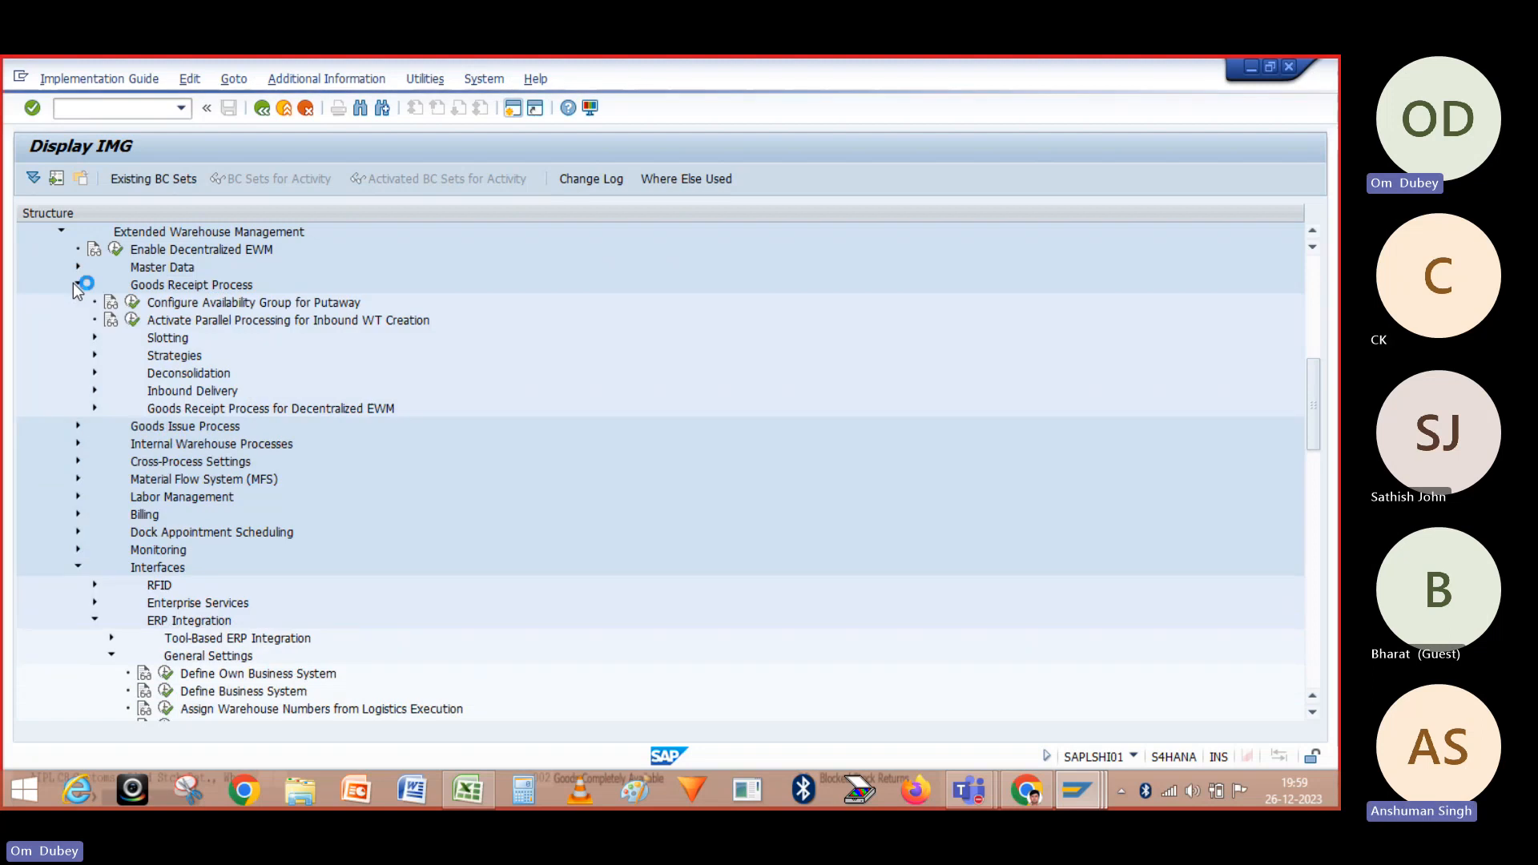
pyautogui.click(132, 303)
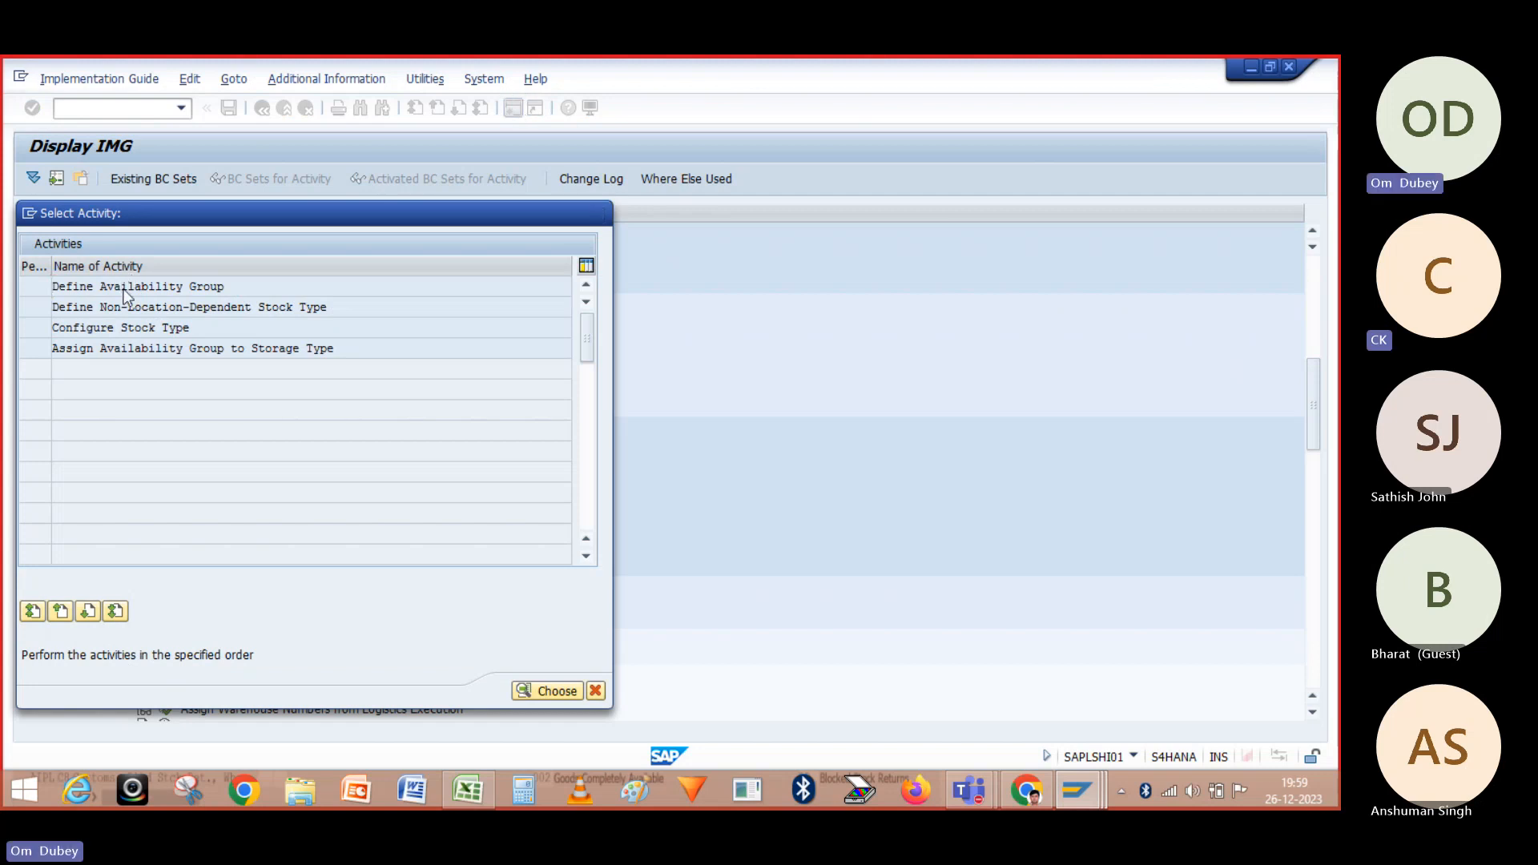
pyautogui.doubleClick(126, 287)
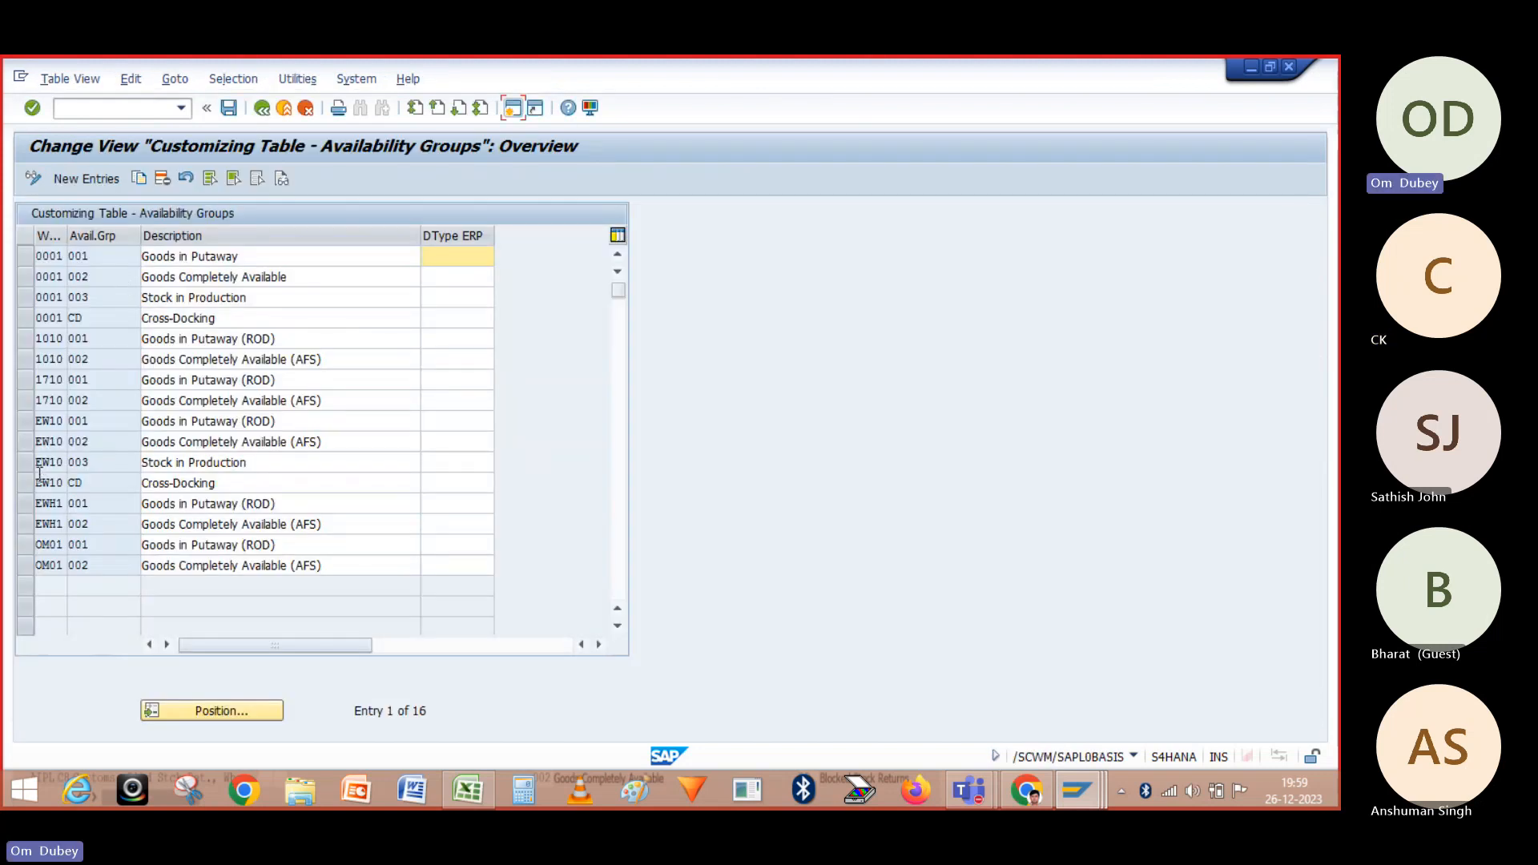
# Start copying availability groups 001 and 002 of warehouse OM01
pyautogui.click(25, 545)
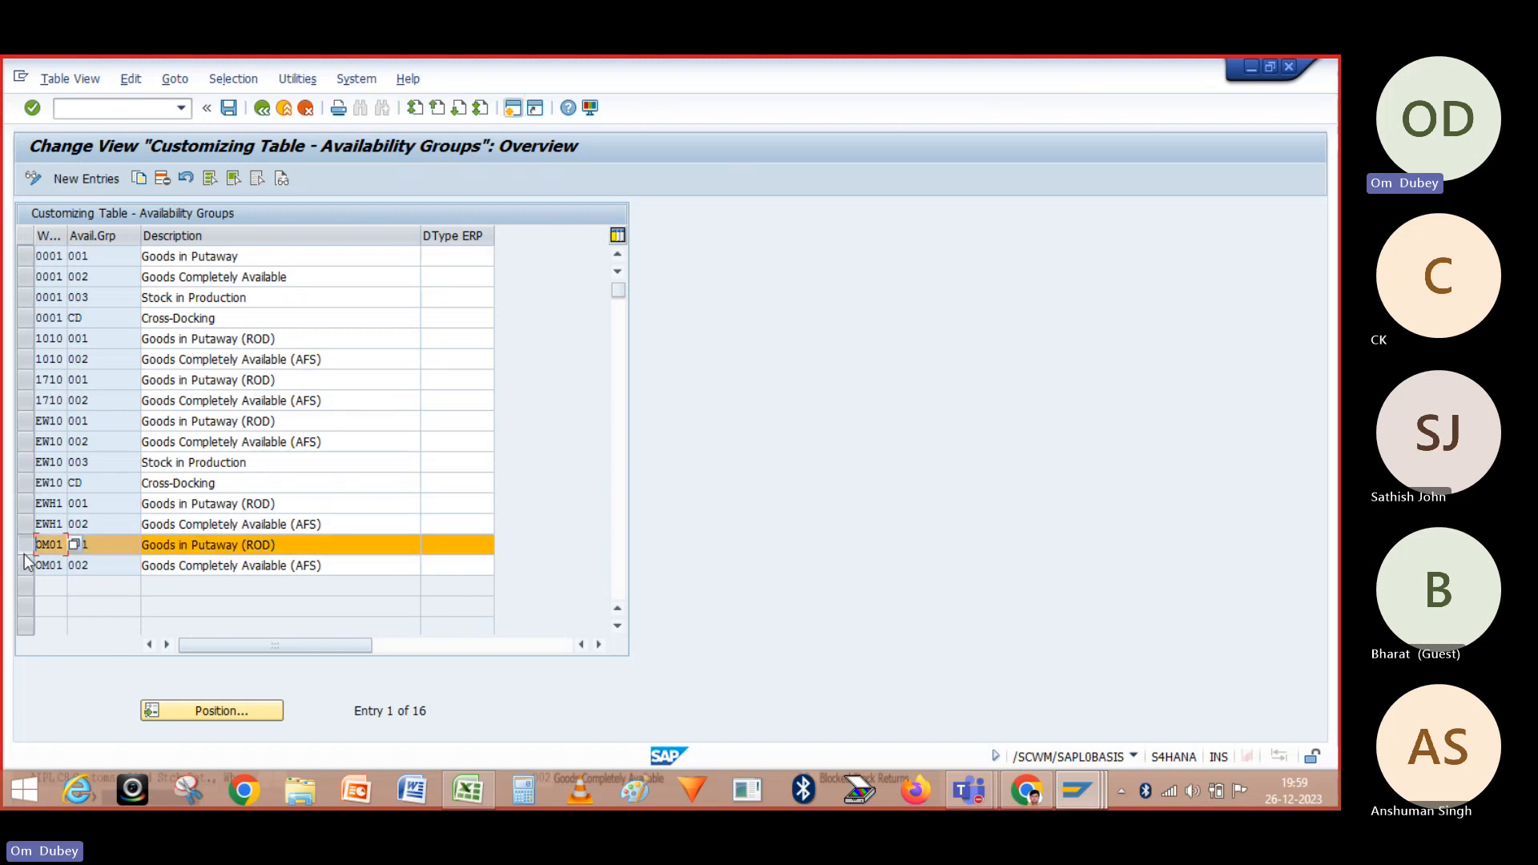
pyautogui.click(26, 565)
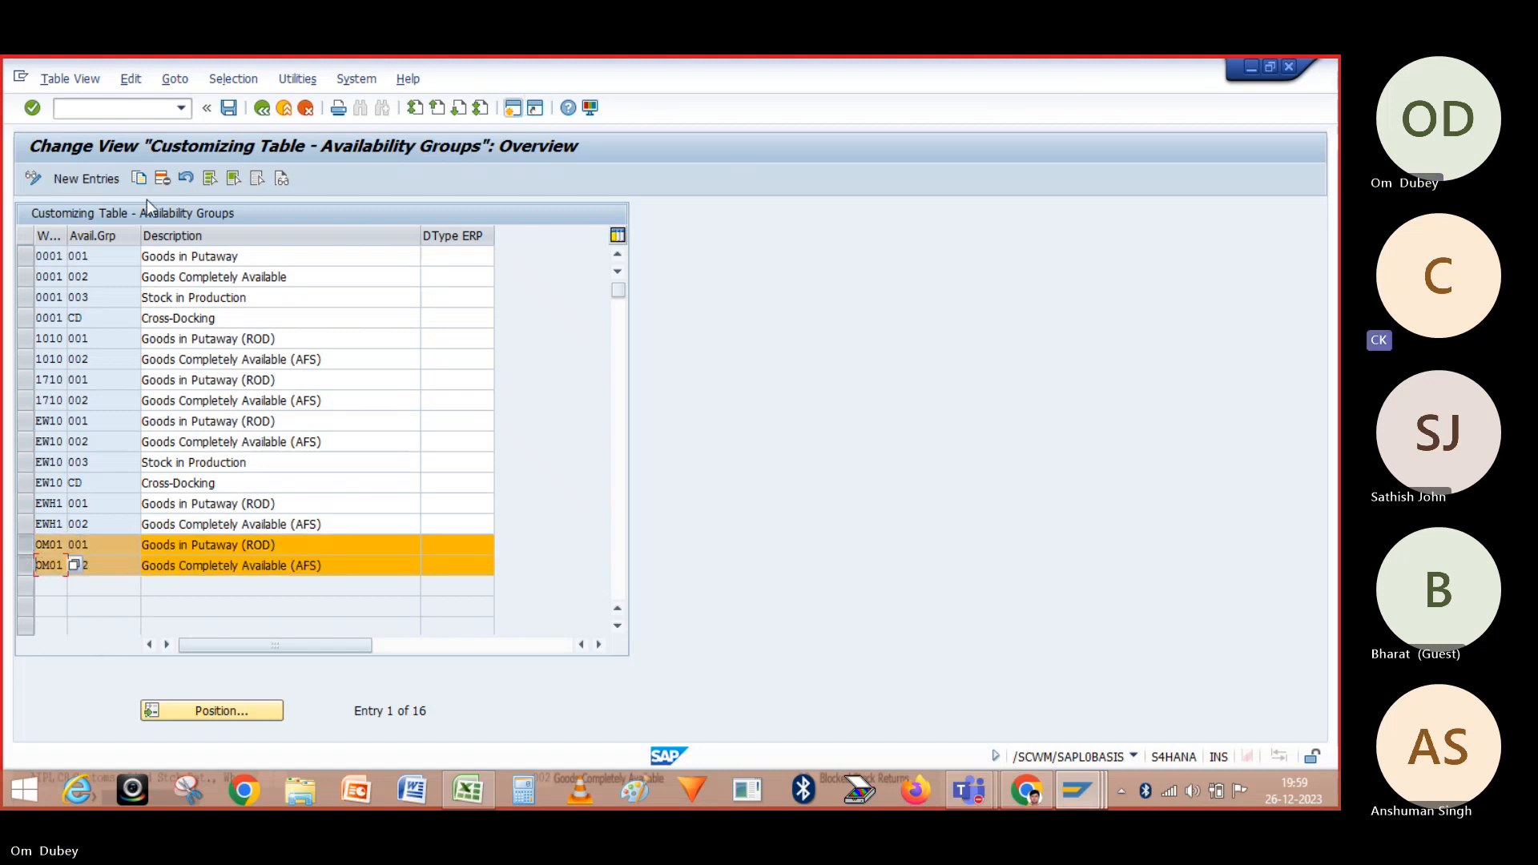
pyautogui.click(140, 179)
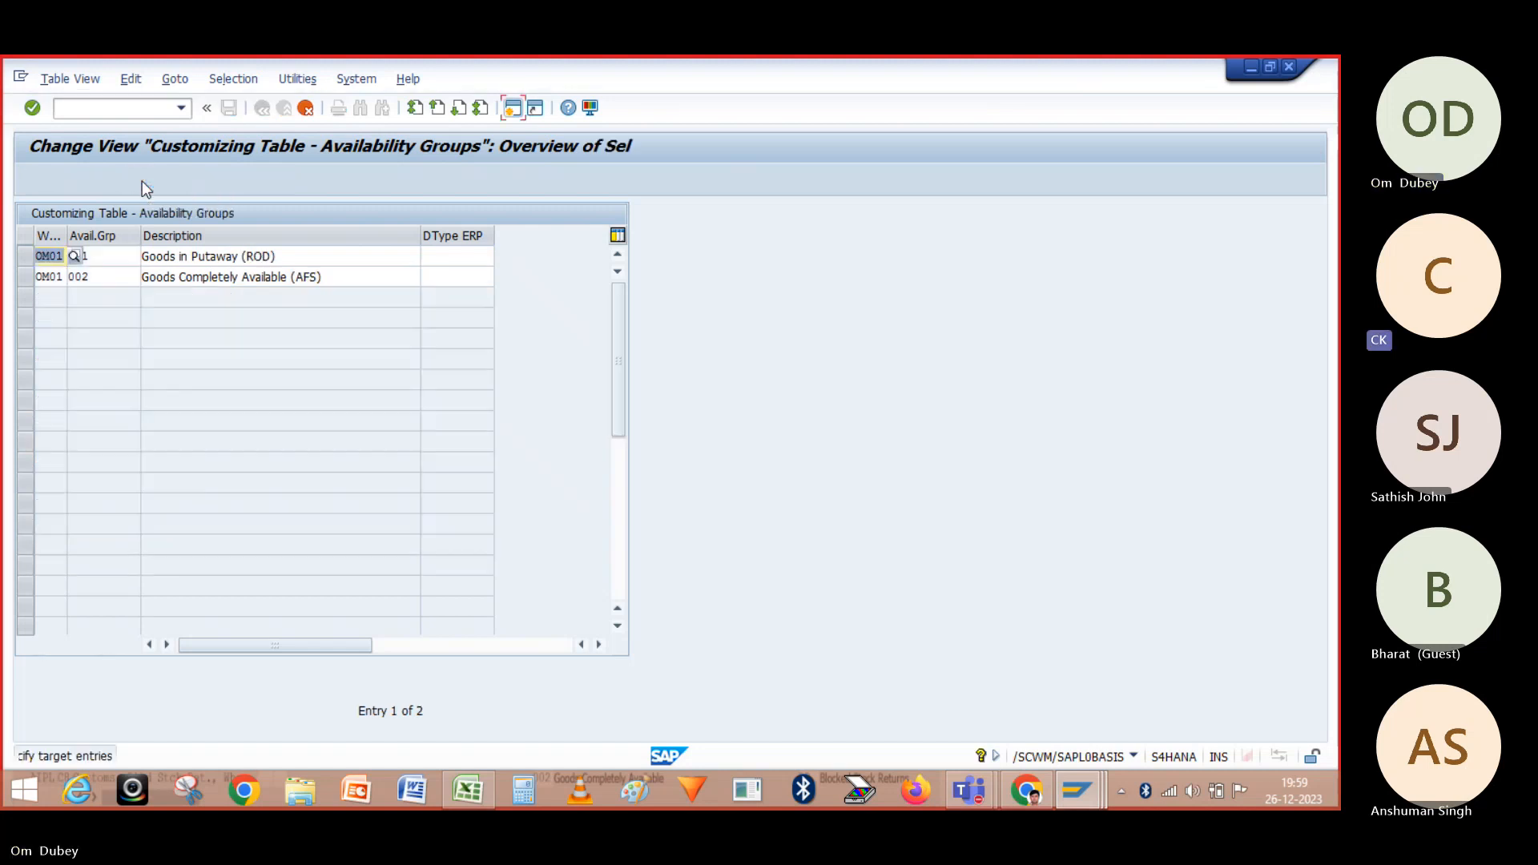
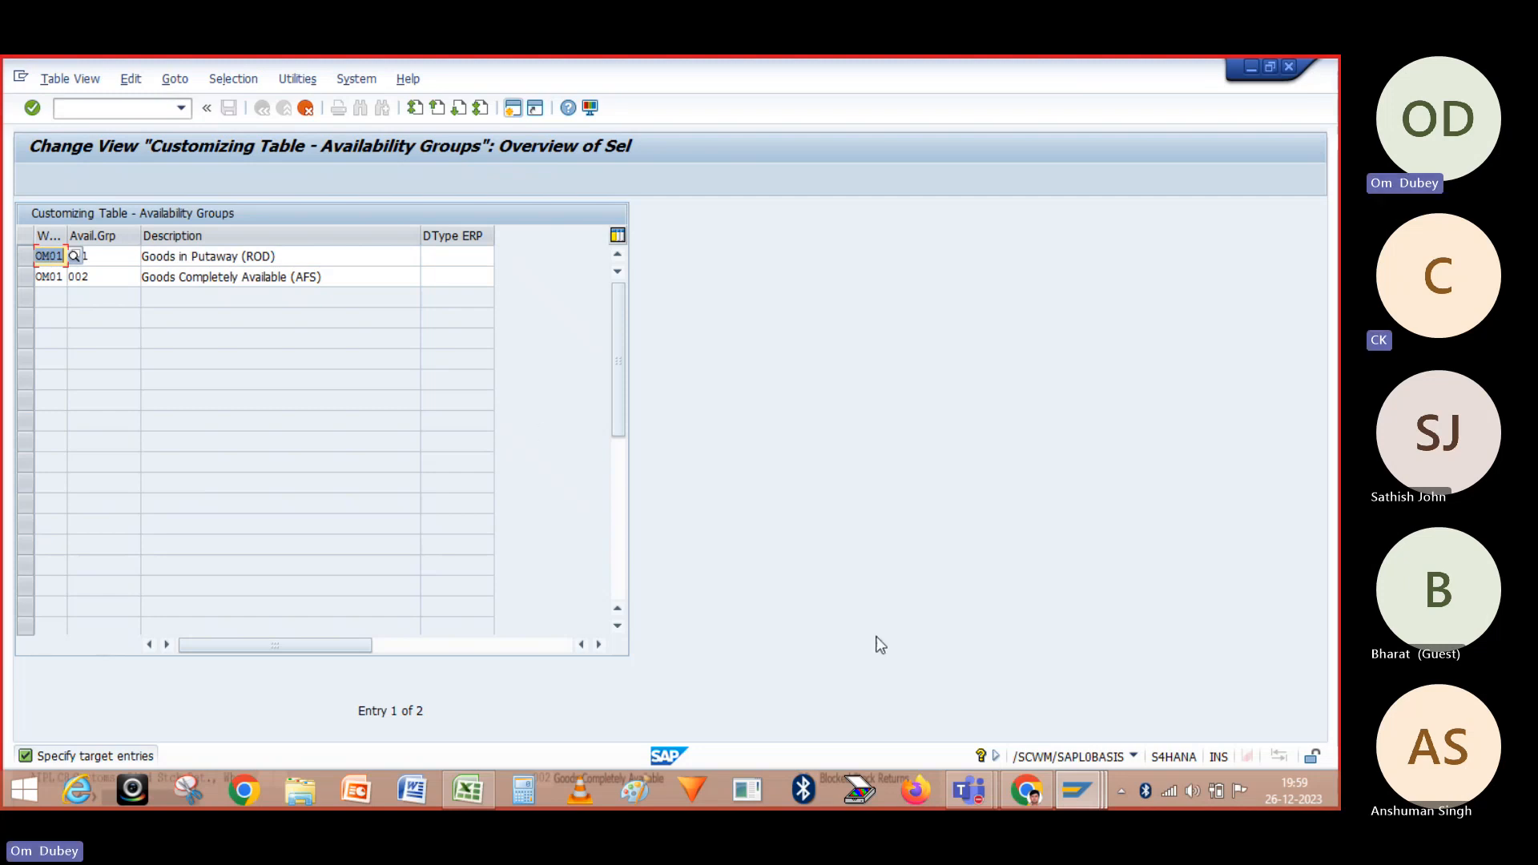
# Switch to the Teams meeting, unmute the microphone, and return to SAP
pyautogui.moveTo(969, 791)
pyautogui.click(1035, 648)
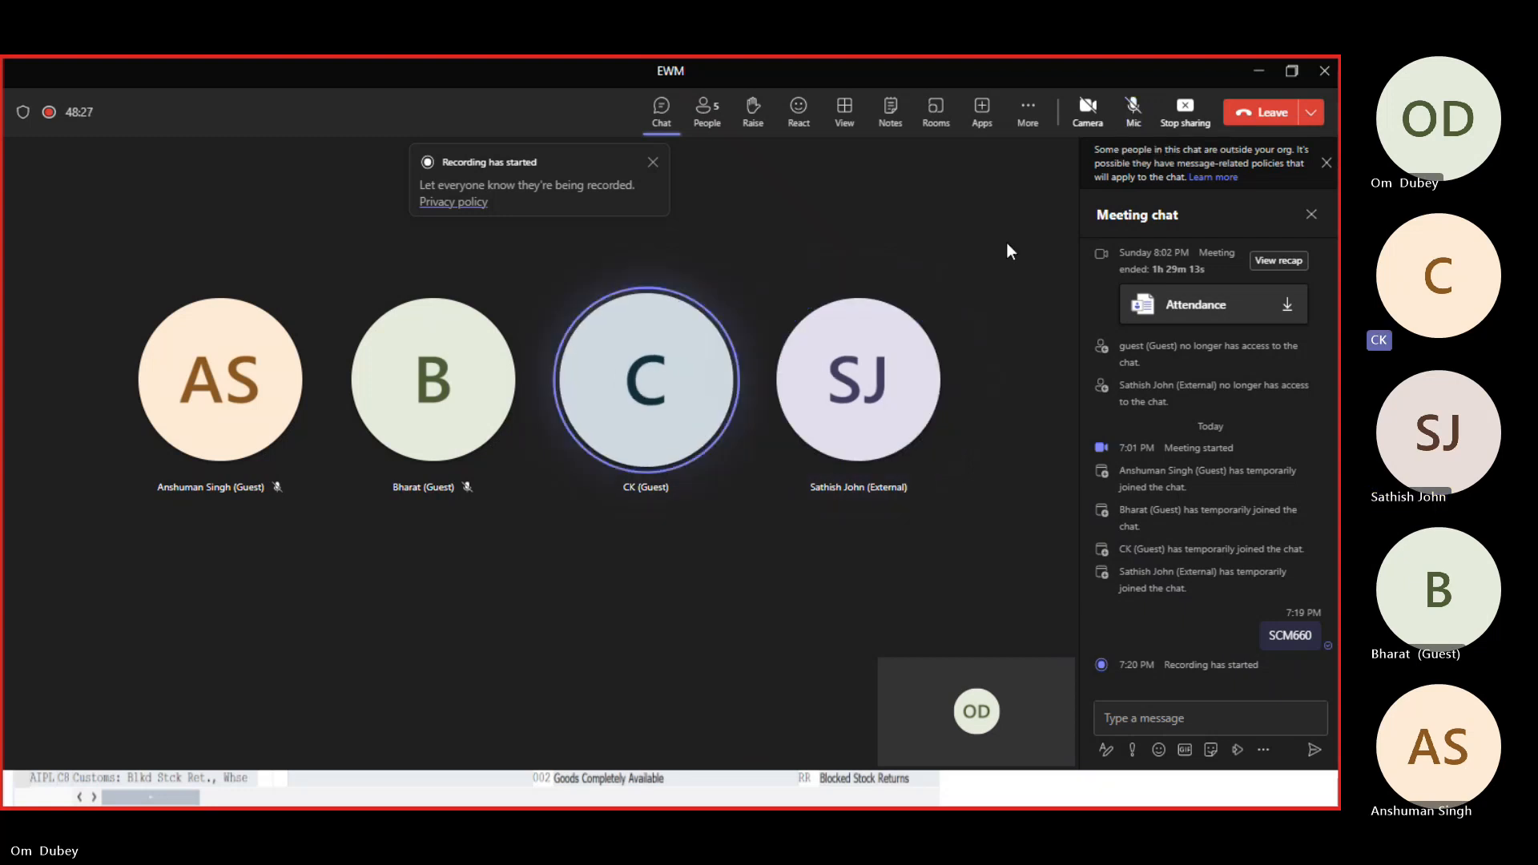
pyautogui.click(1136, 110)
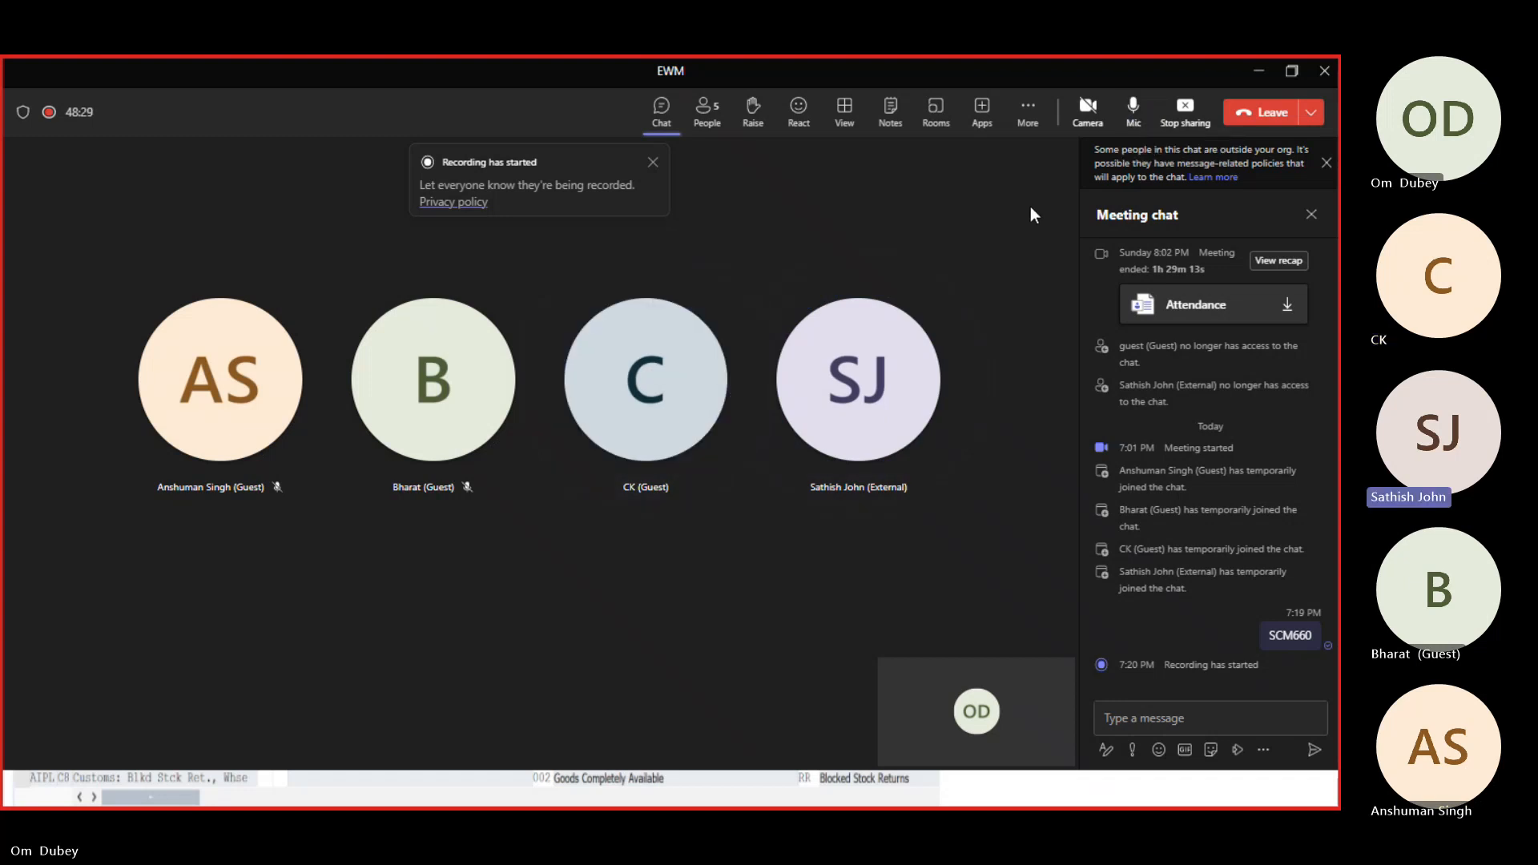
pyautogui.hotkey('alt', 'Tab')
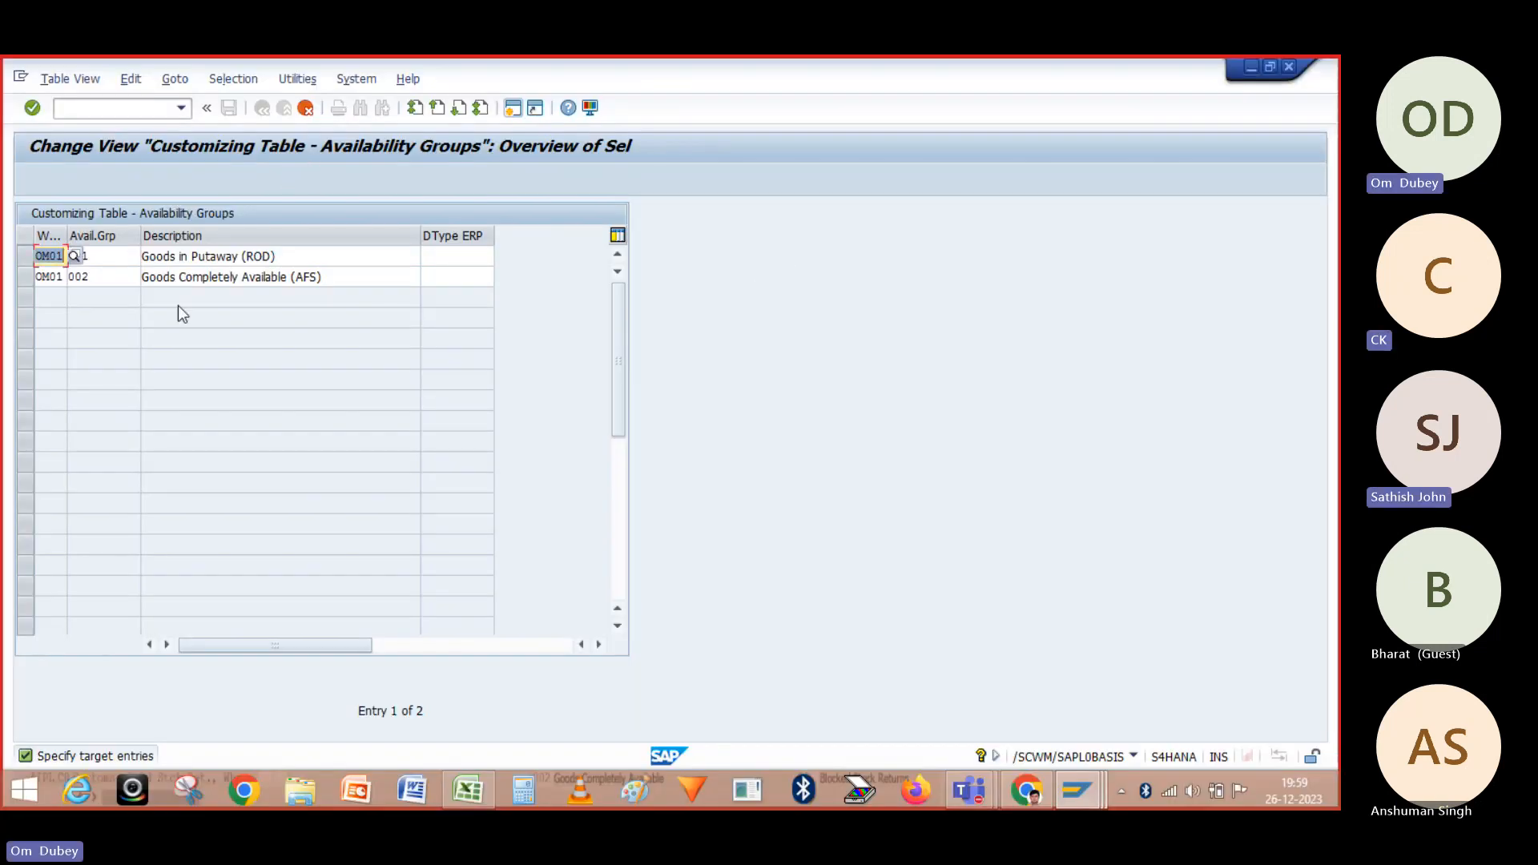
# Set the warehouse number to OM02 for both copied availability groups, 001 and 002, and accept the target entries
pyautogui.click(60, 256)
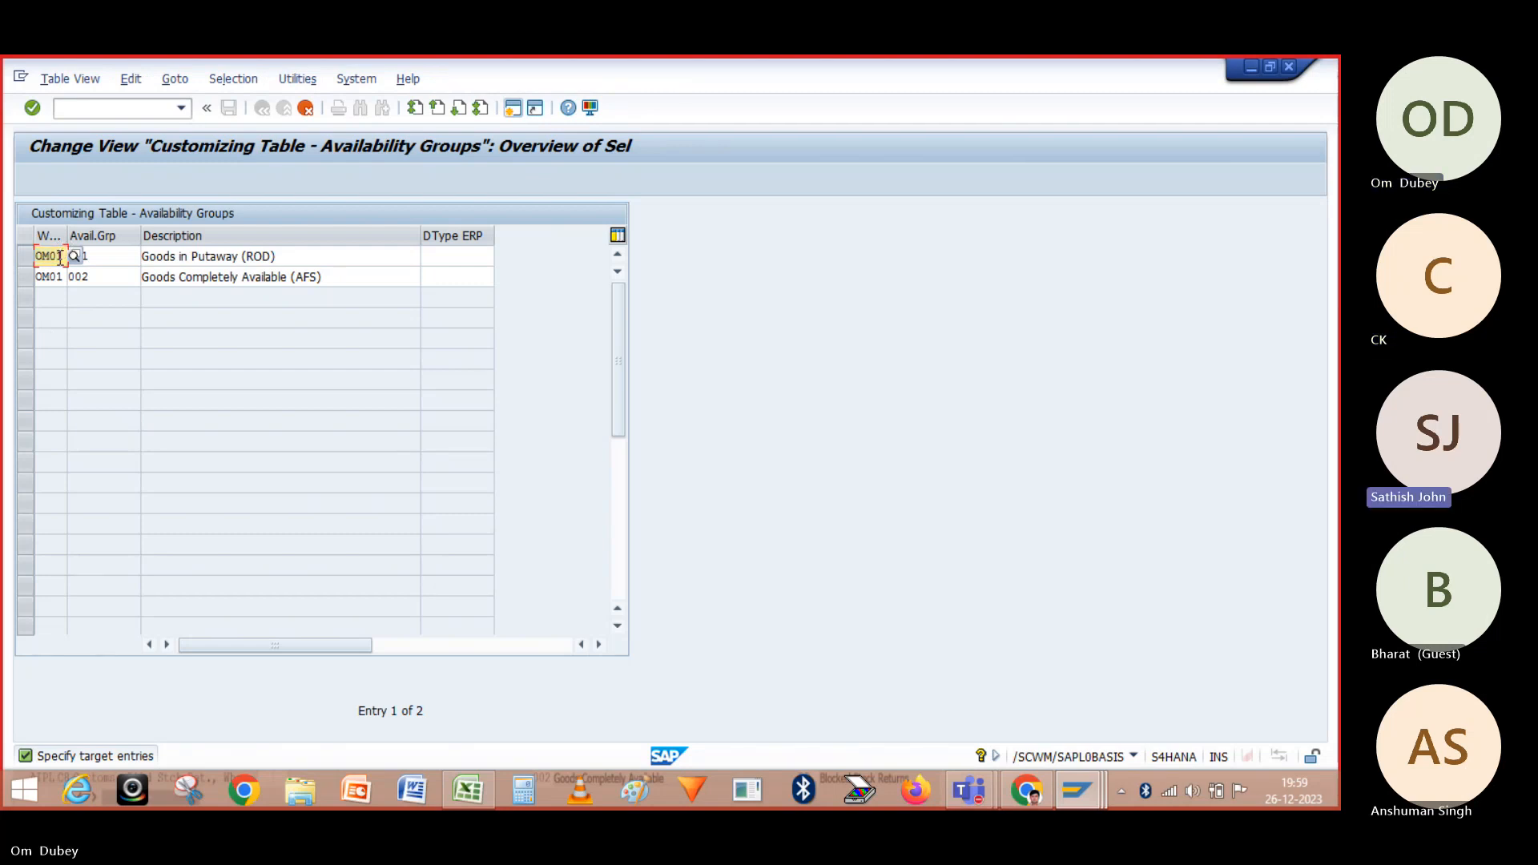
pyautogui.press('BackSpace')
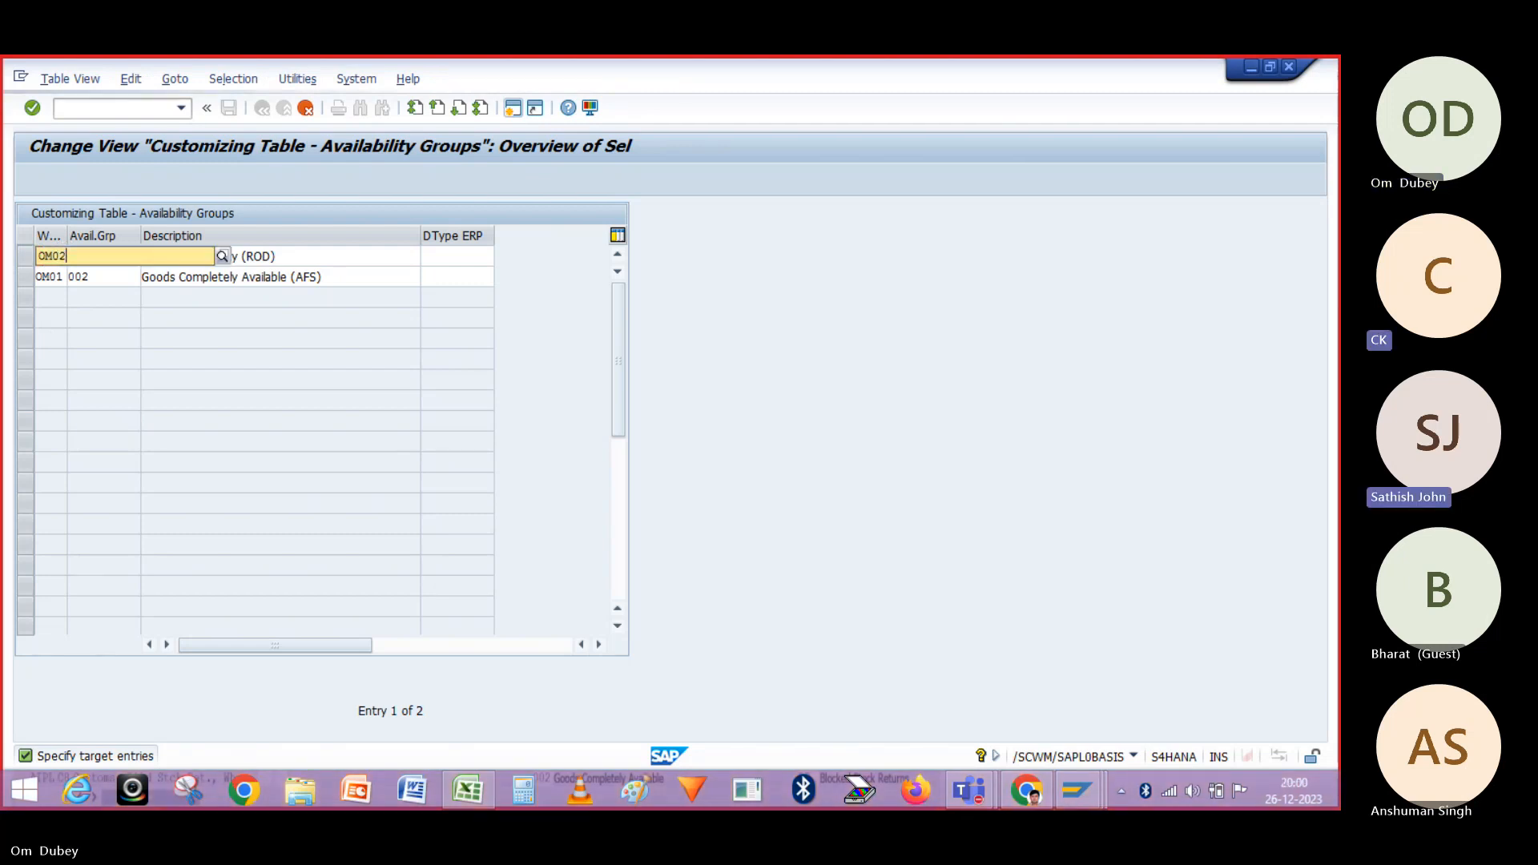
pyautogui.write('2')
pyautogui.press('Return')
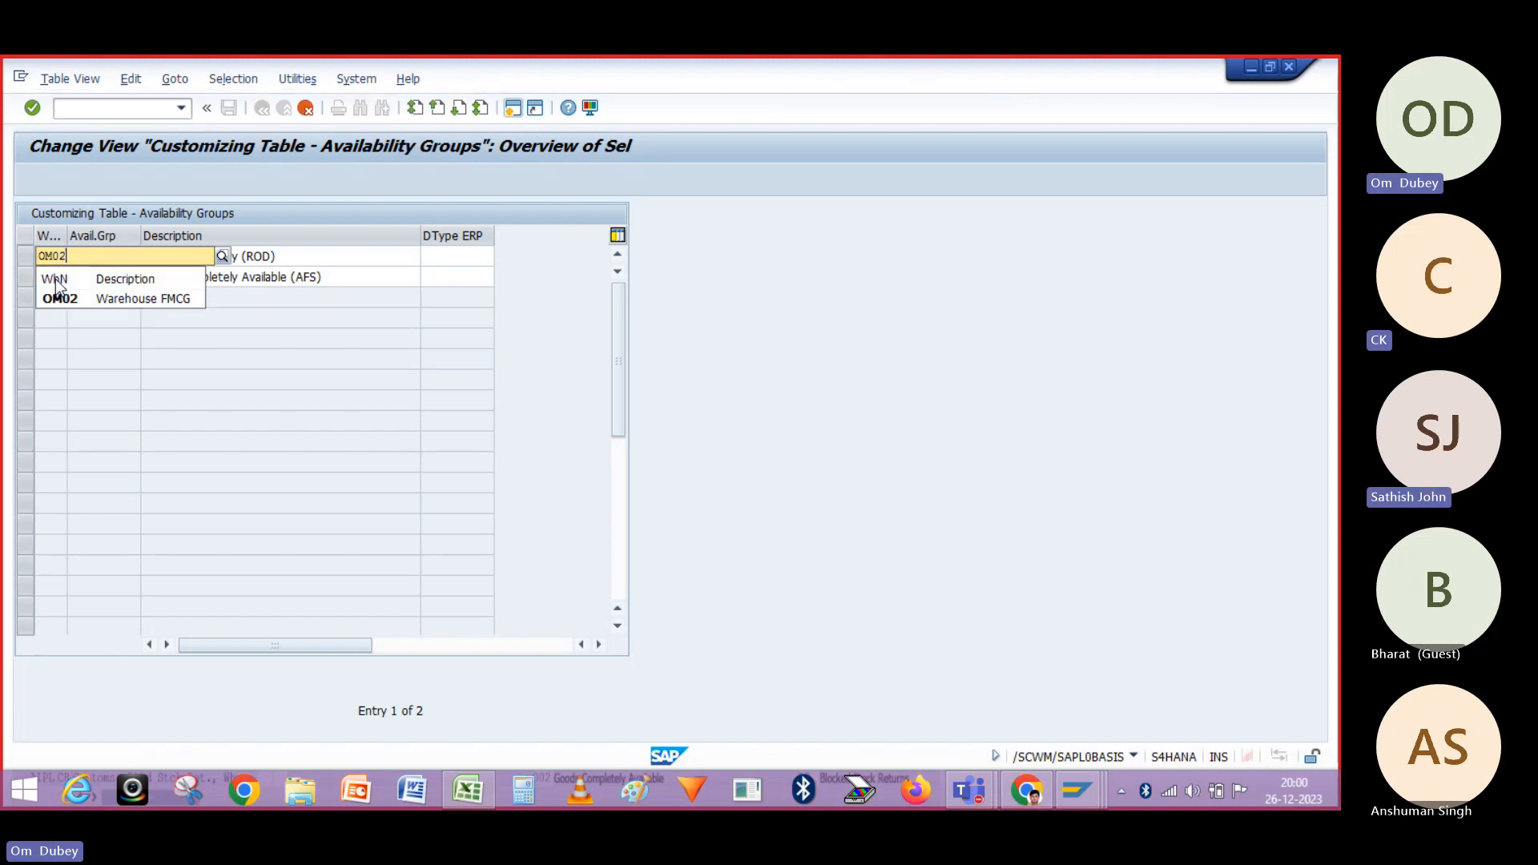
pyautogui.click(70, 297)
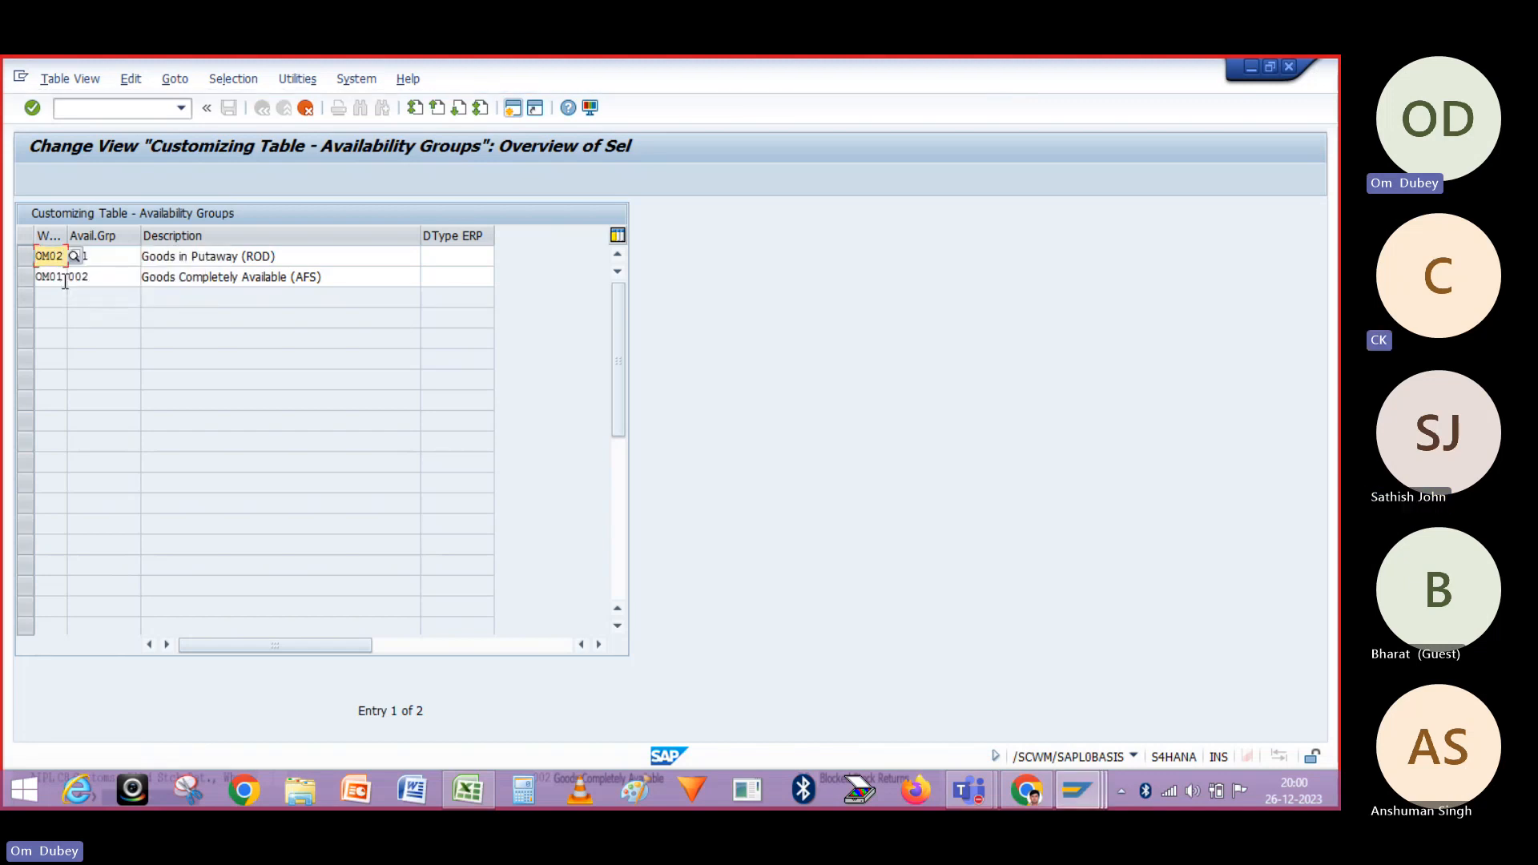
pyautogui.click(65, 278)
pyautogui.press('BackSpace')
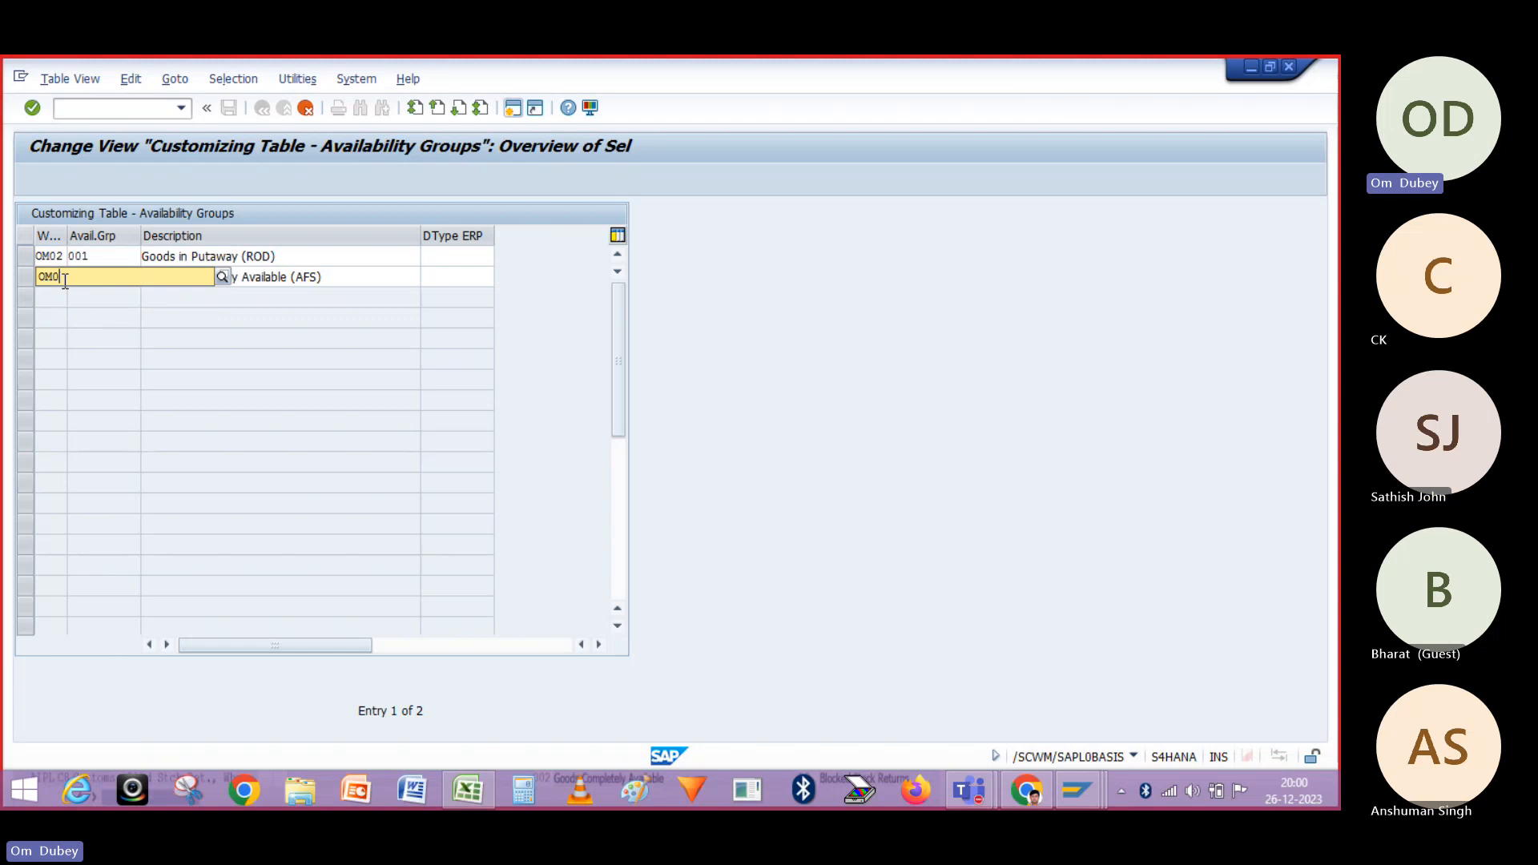
pyautogui.write('2')
pyautogui.press('Return')
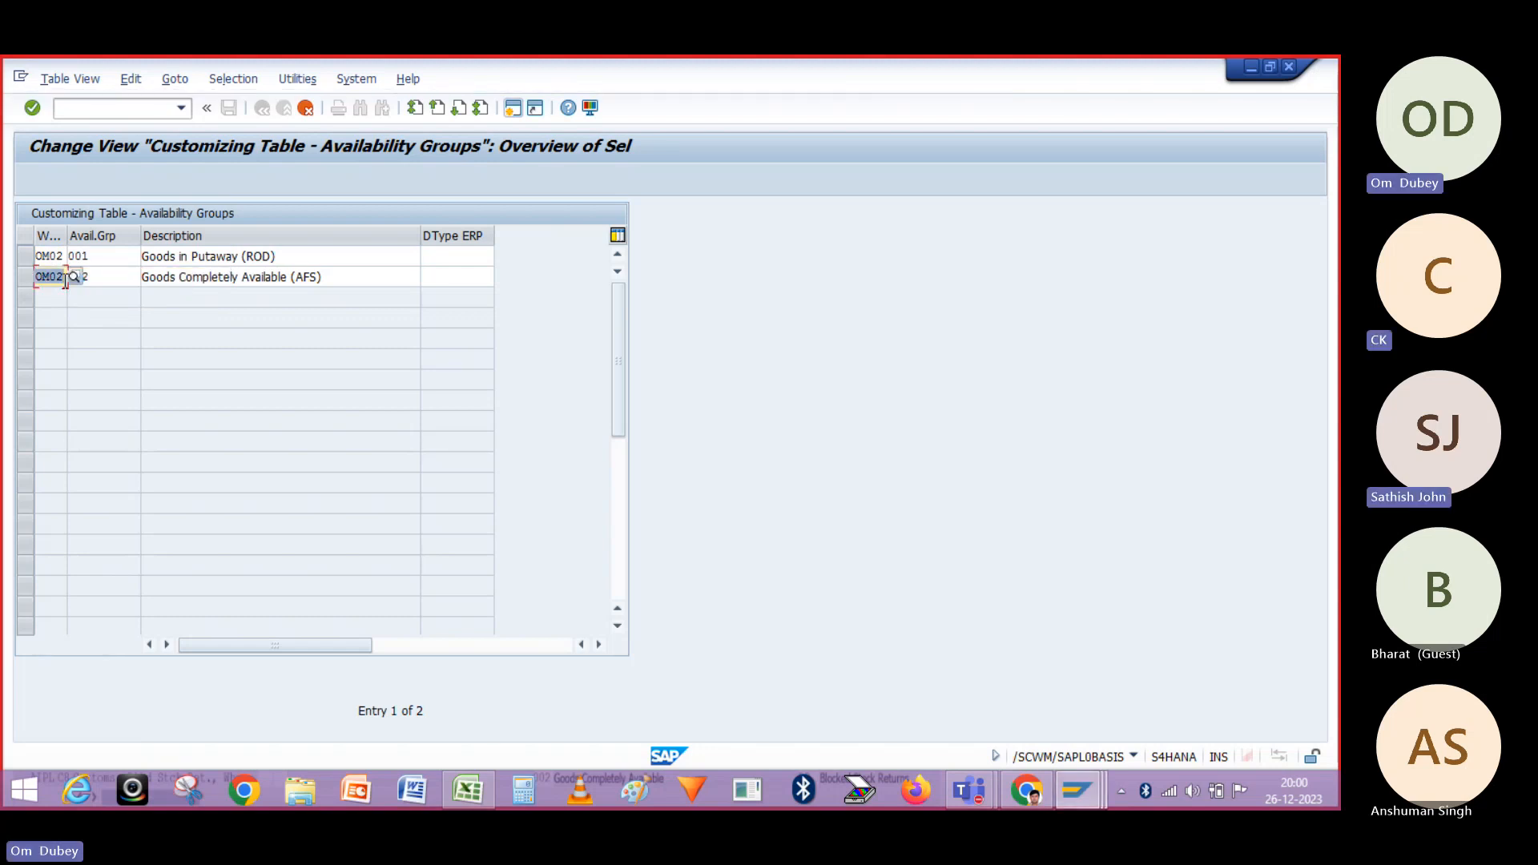
pyautogui.press('Return')
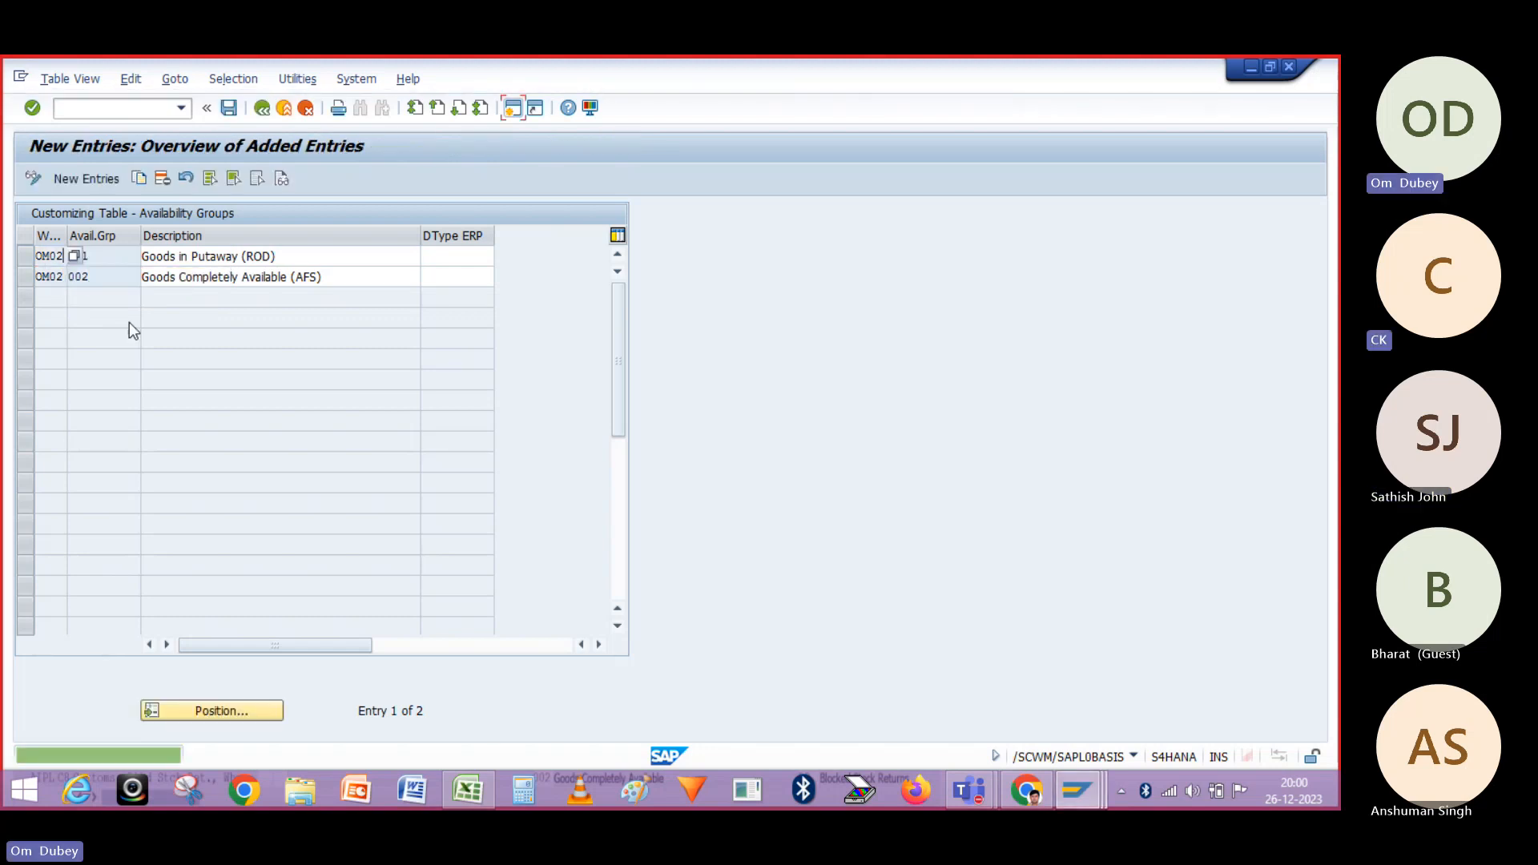
# Save the OM02 availability groups to the proposed customizing request and return to the IMG structure
pyautogui.click(227, 109)
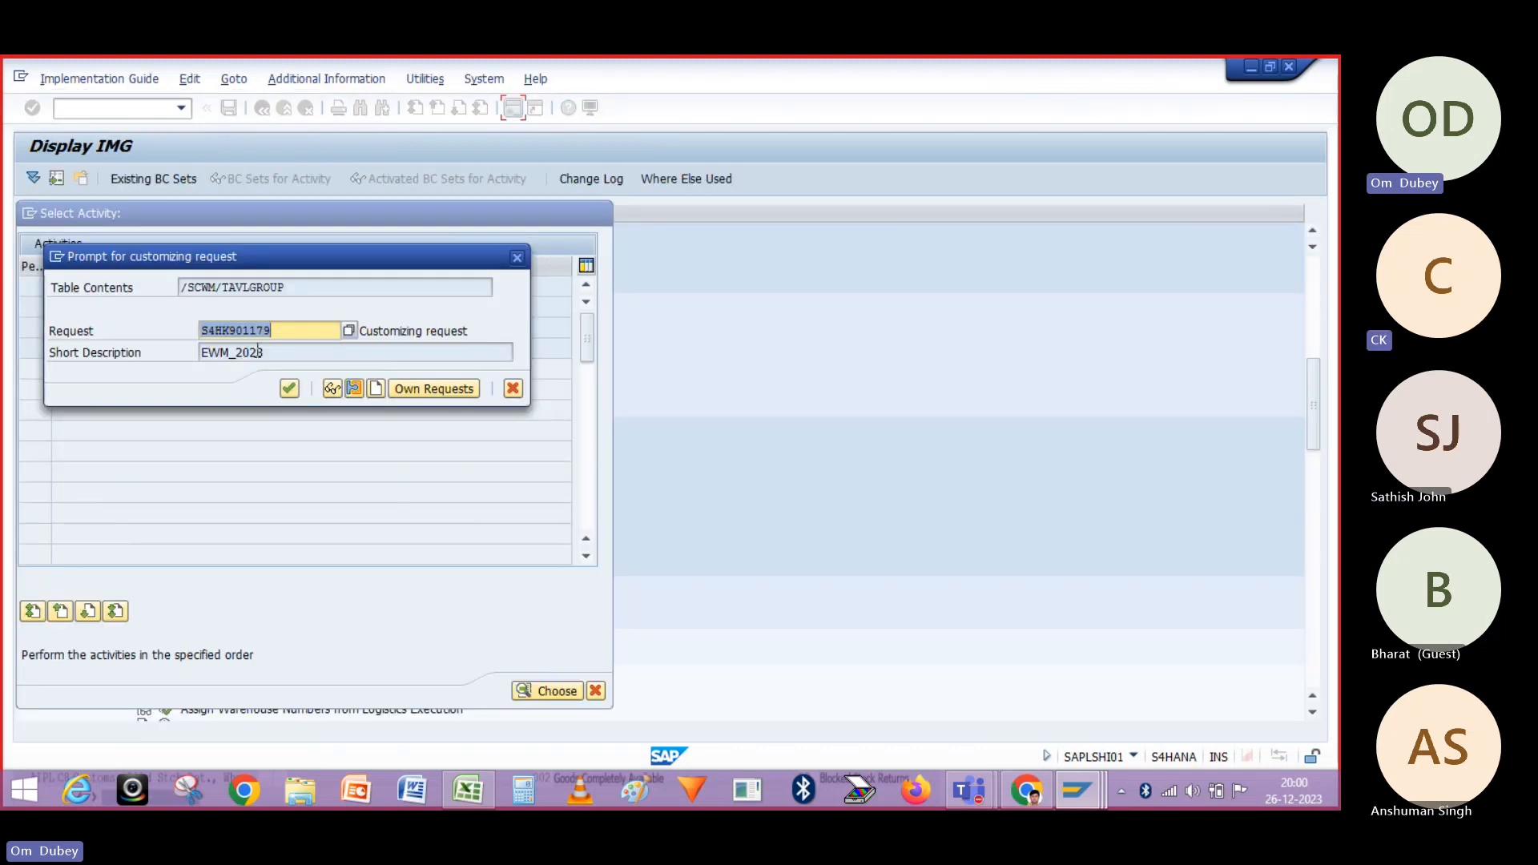
pyautogui.click(289, 389)
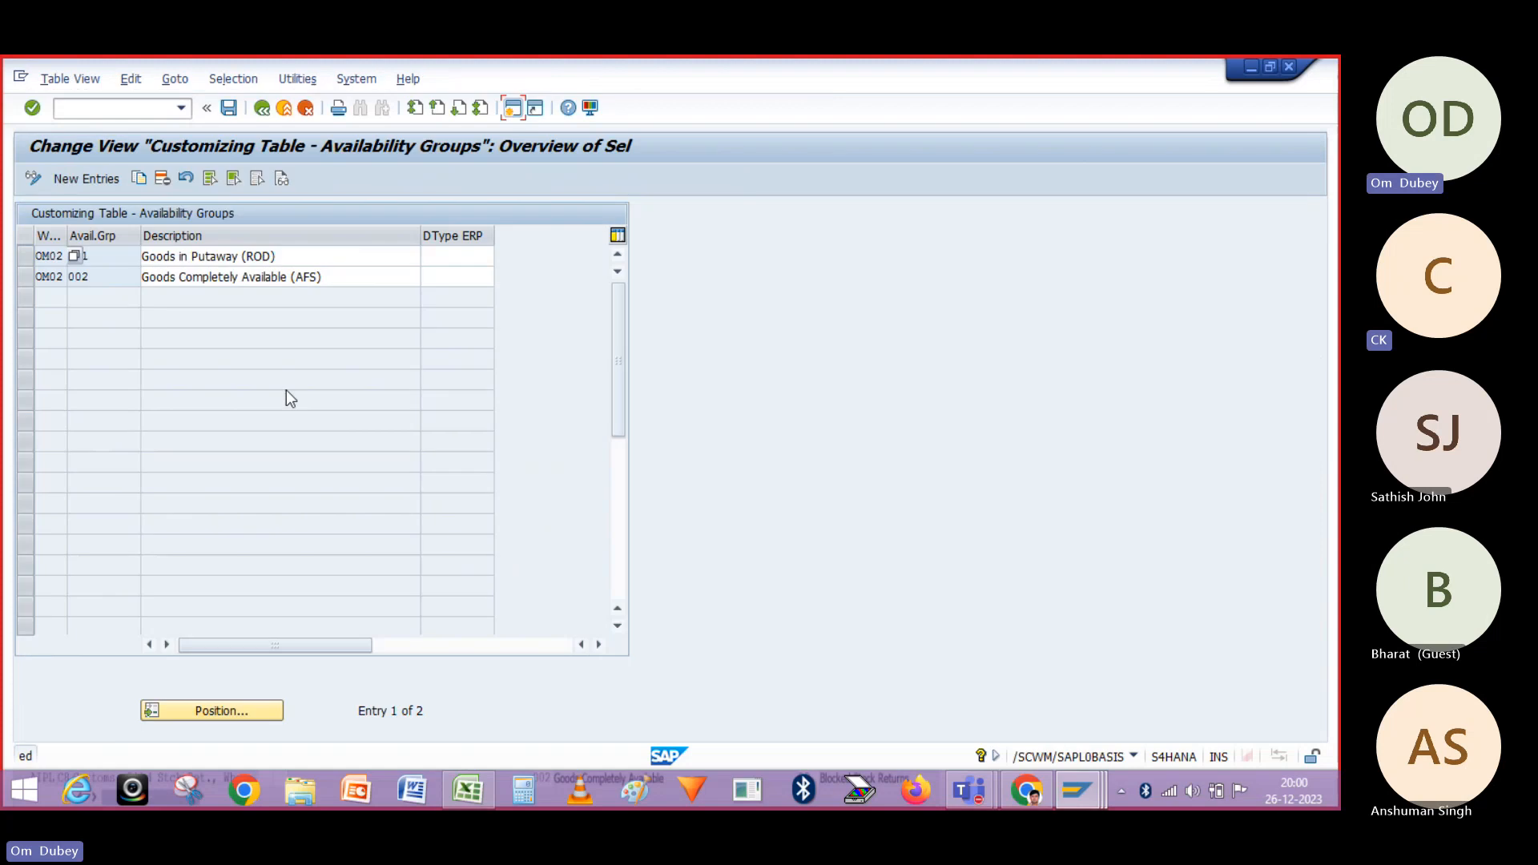
pyautogui.click(280, 257)
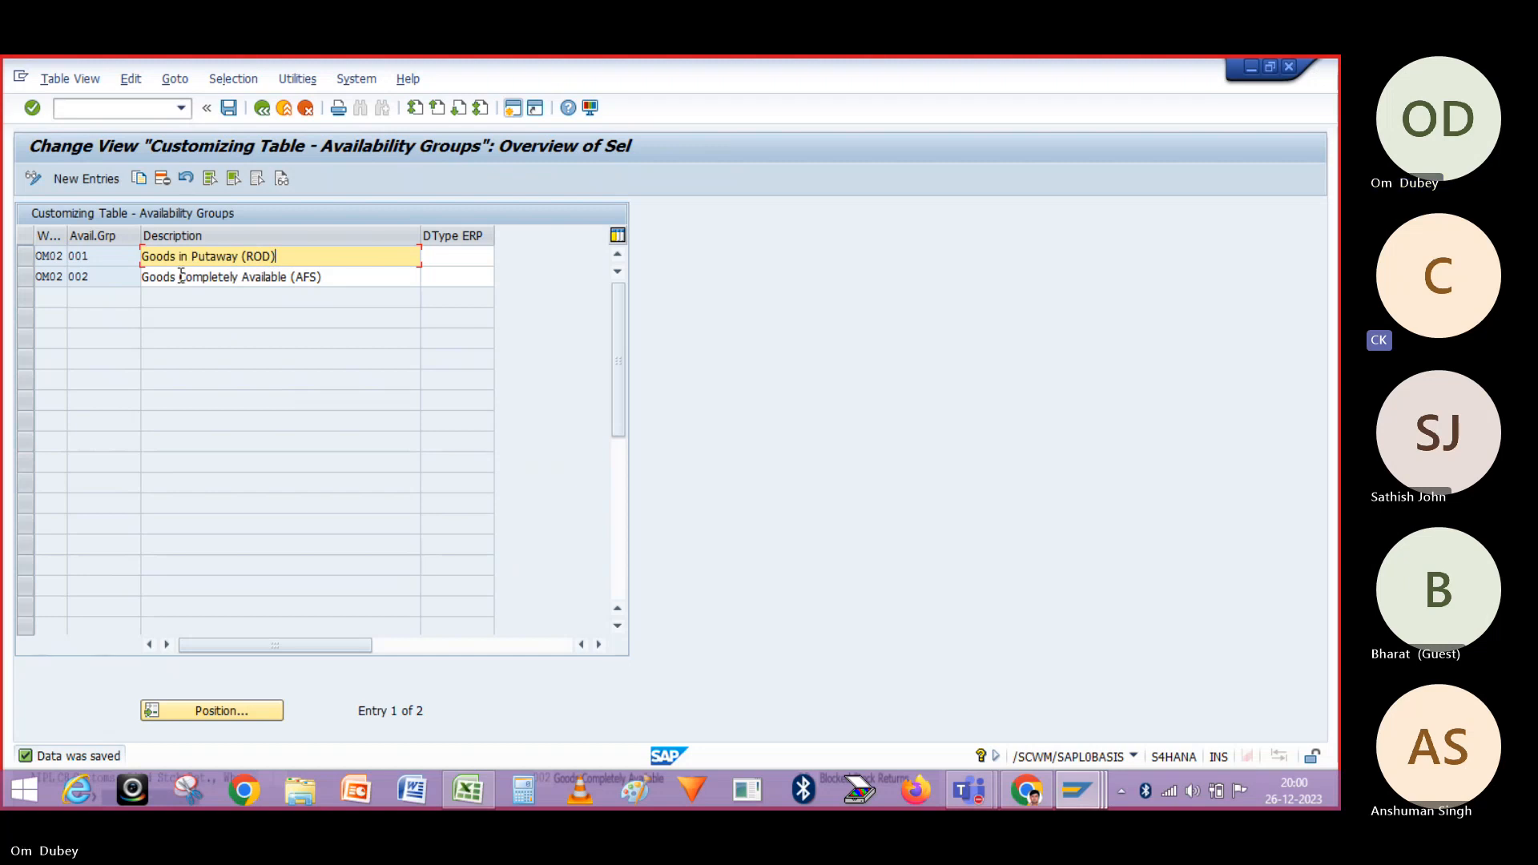
pyautogui.click(262, 109)
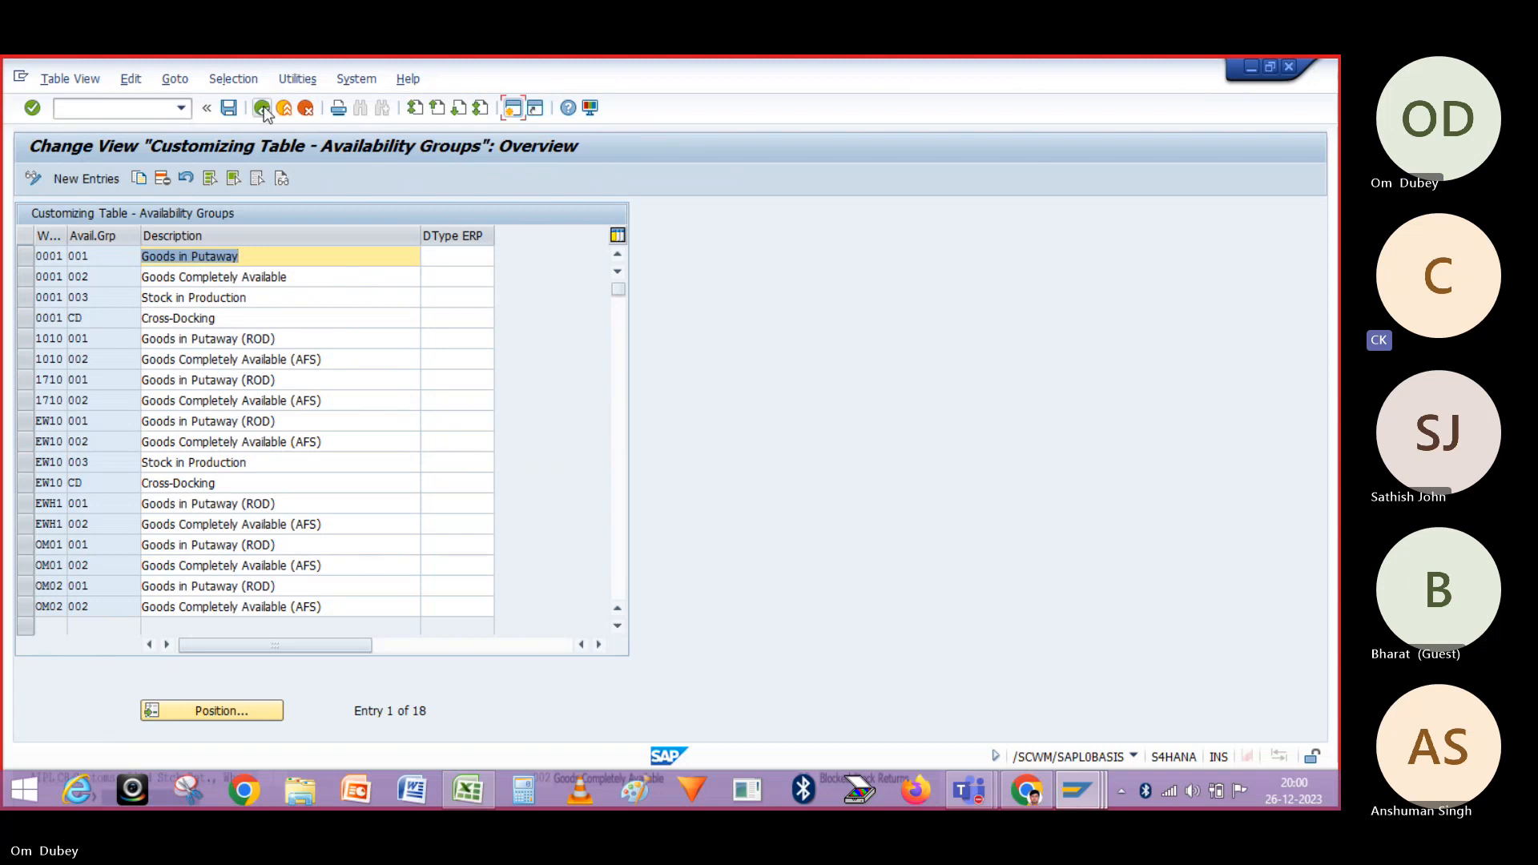
pyautogui.click(263, 110)
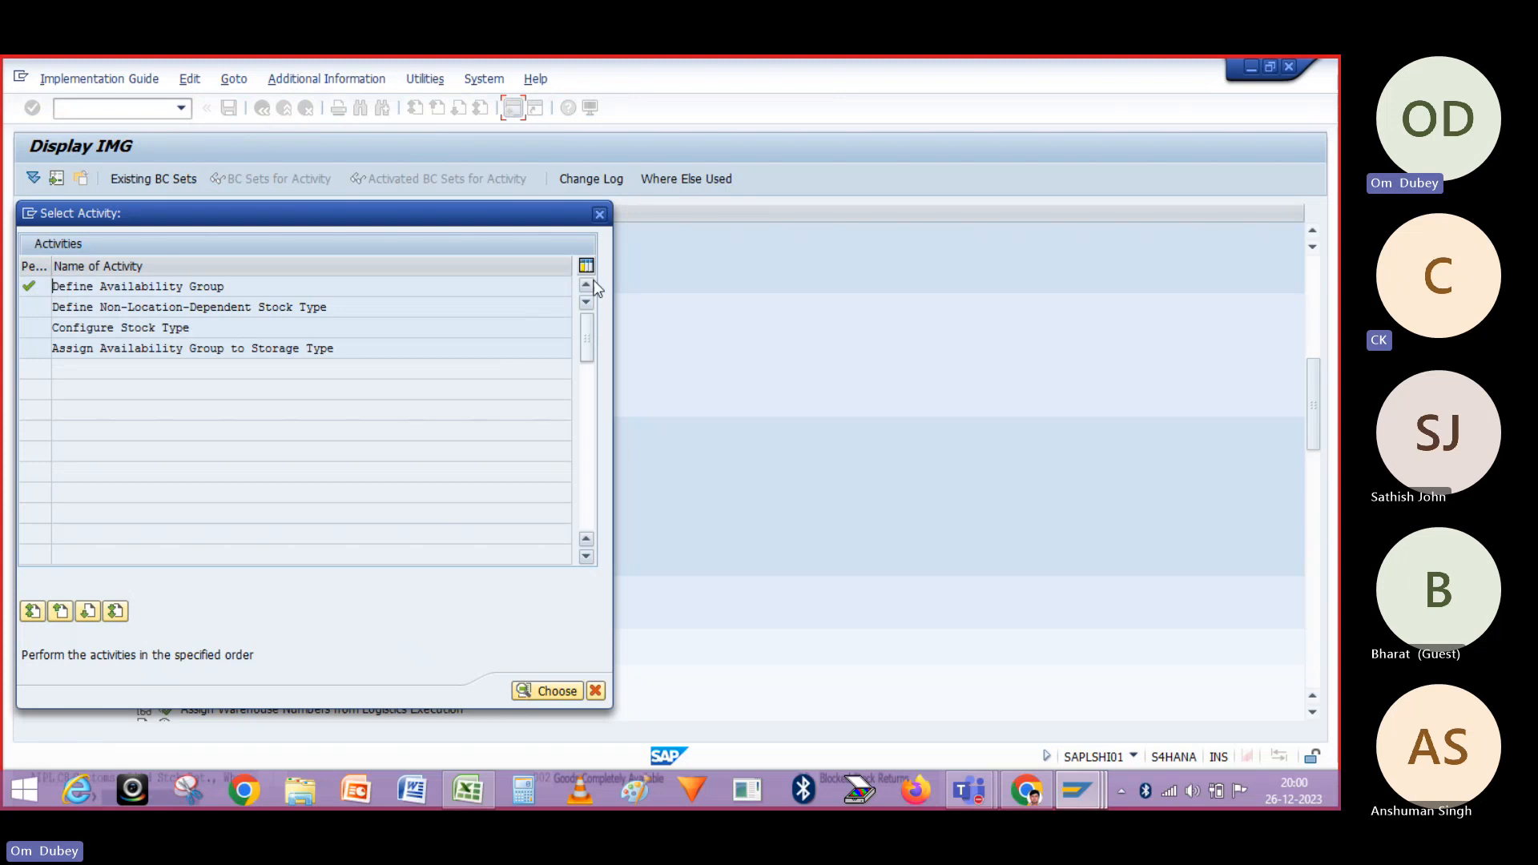
pyautogui.click(600, 215)
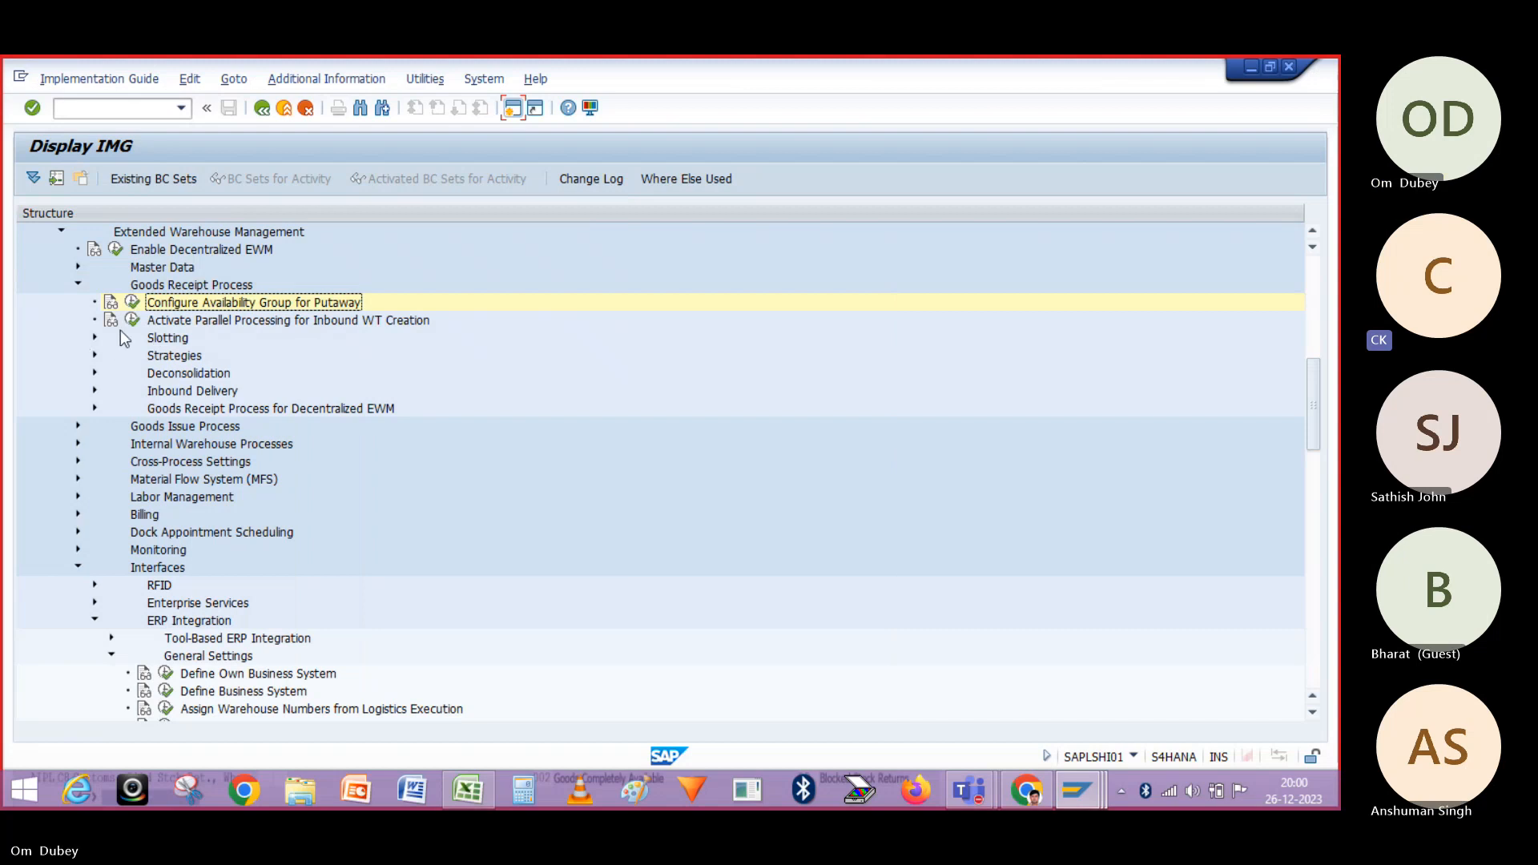
# Switch from SAP to the Teams meeting window
pyautogui.hotkey('alt', 'Tab')
pyautogui.hotkey('alt', 'Tab')
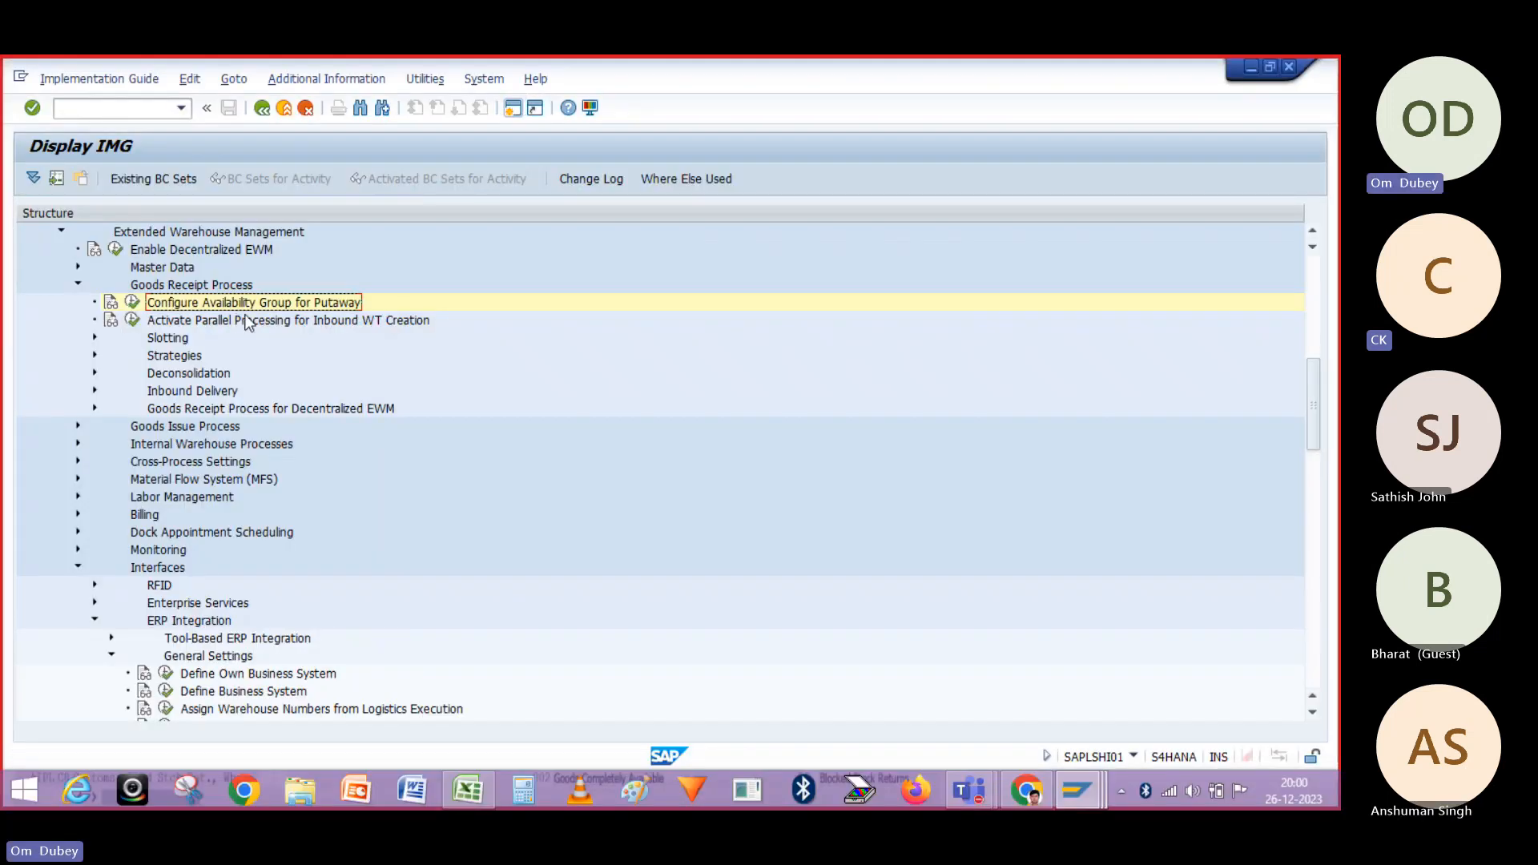
pyautogui.hotkey('alt', 'Tab')
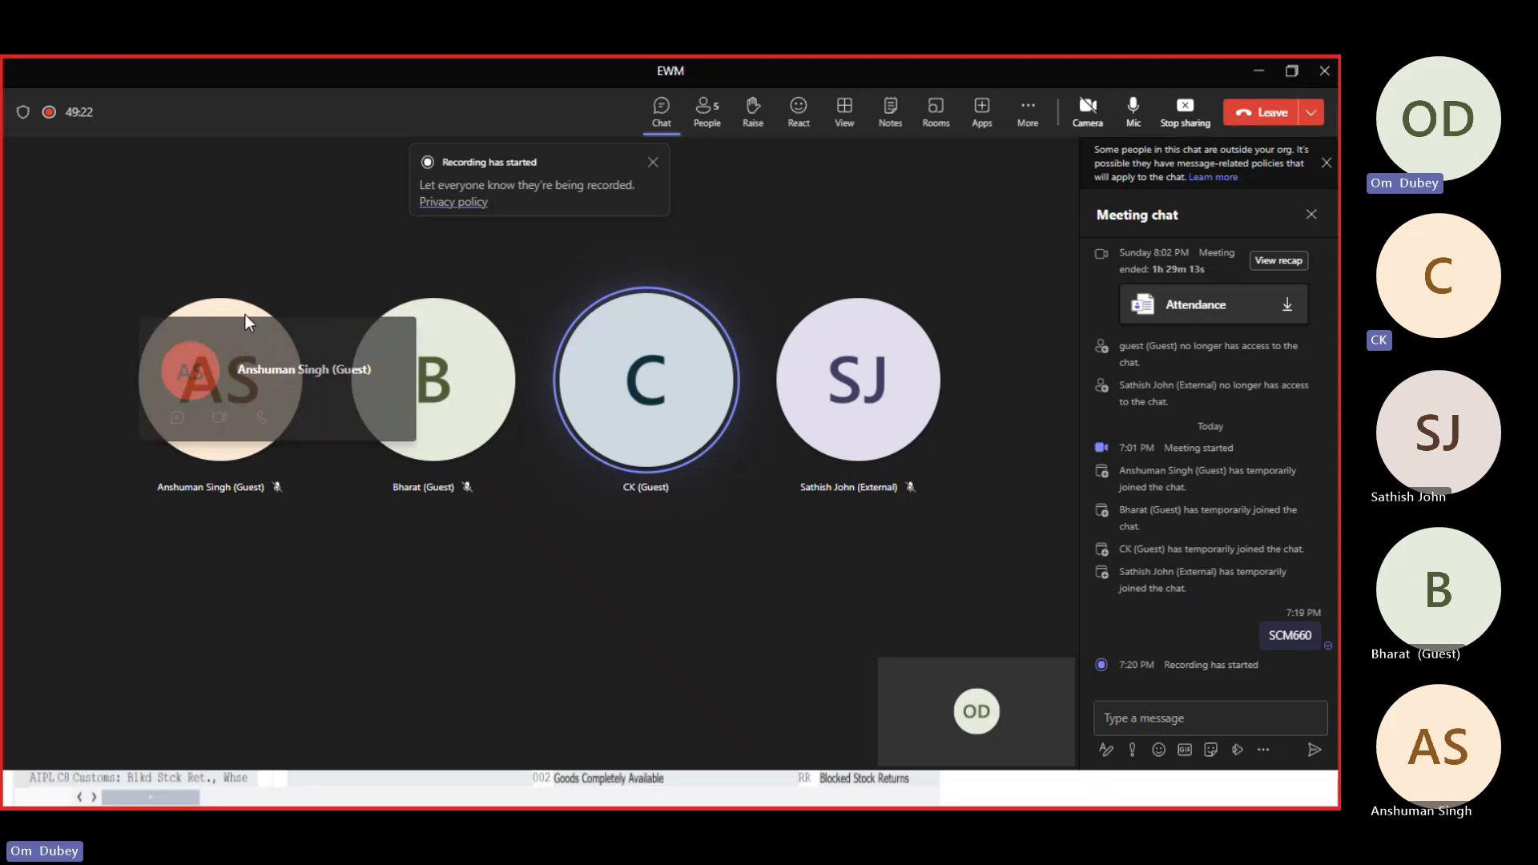
# Switch to the presentation, view the slide on mapping storage locations from ERP to EWM, and return to SAP
pyautogui.hotkey('alt', 'Tab')
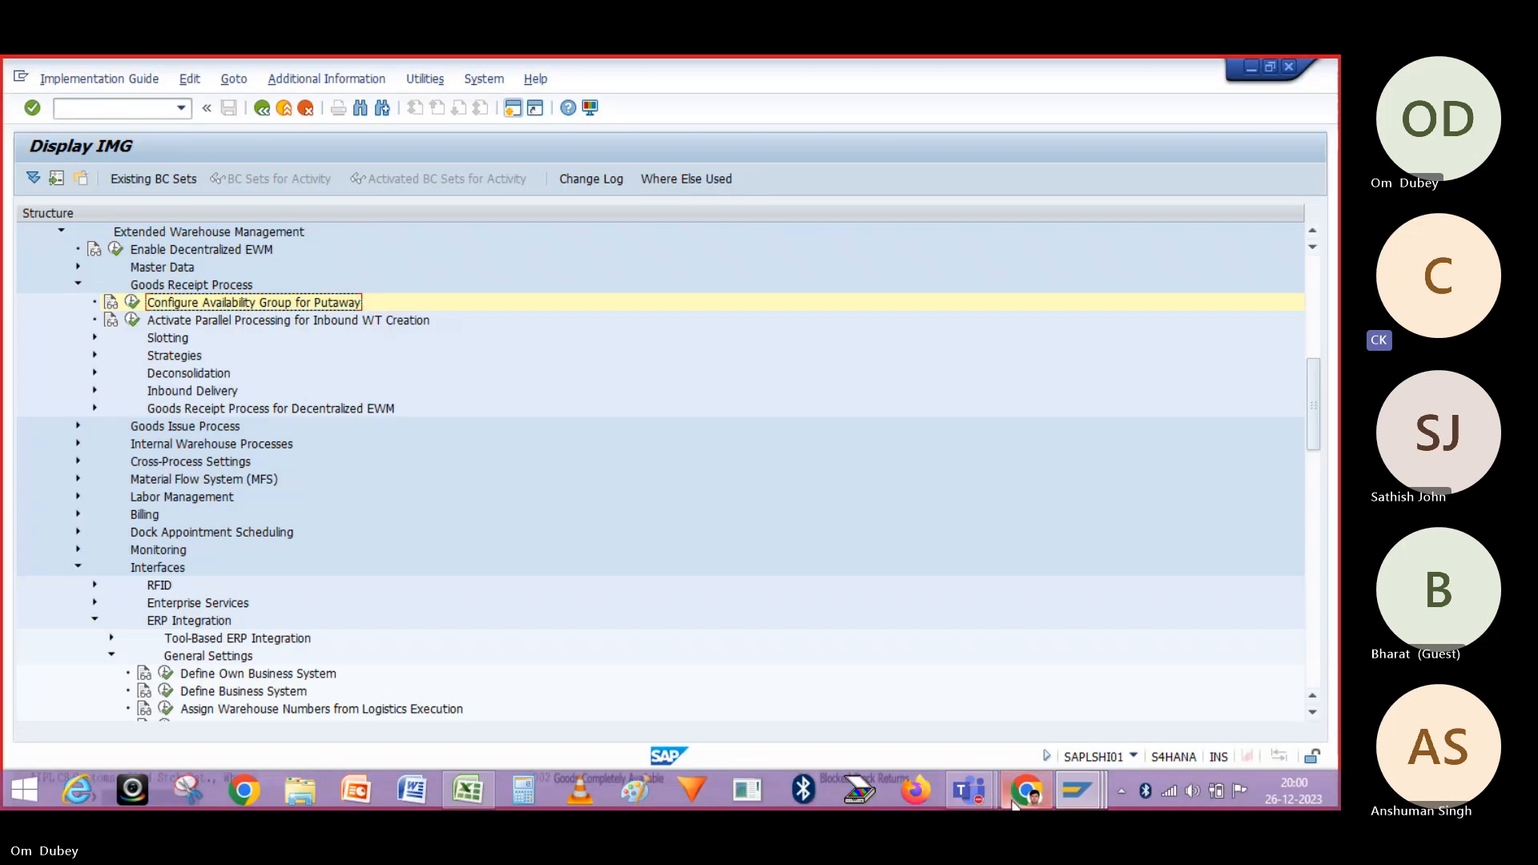
pyautogui.moveTo(1012, 801)
pyautogui.click(1074, 666)
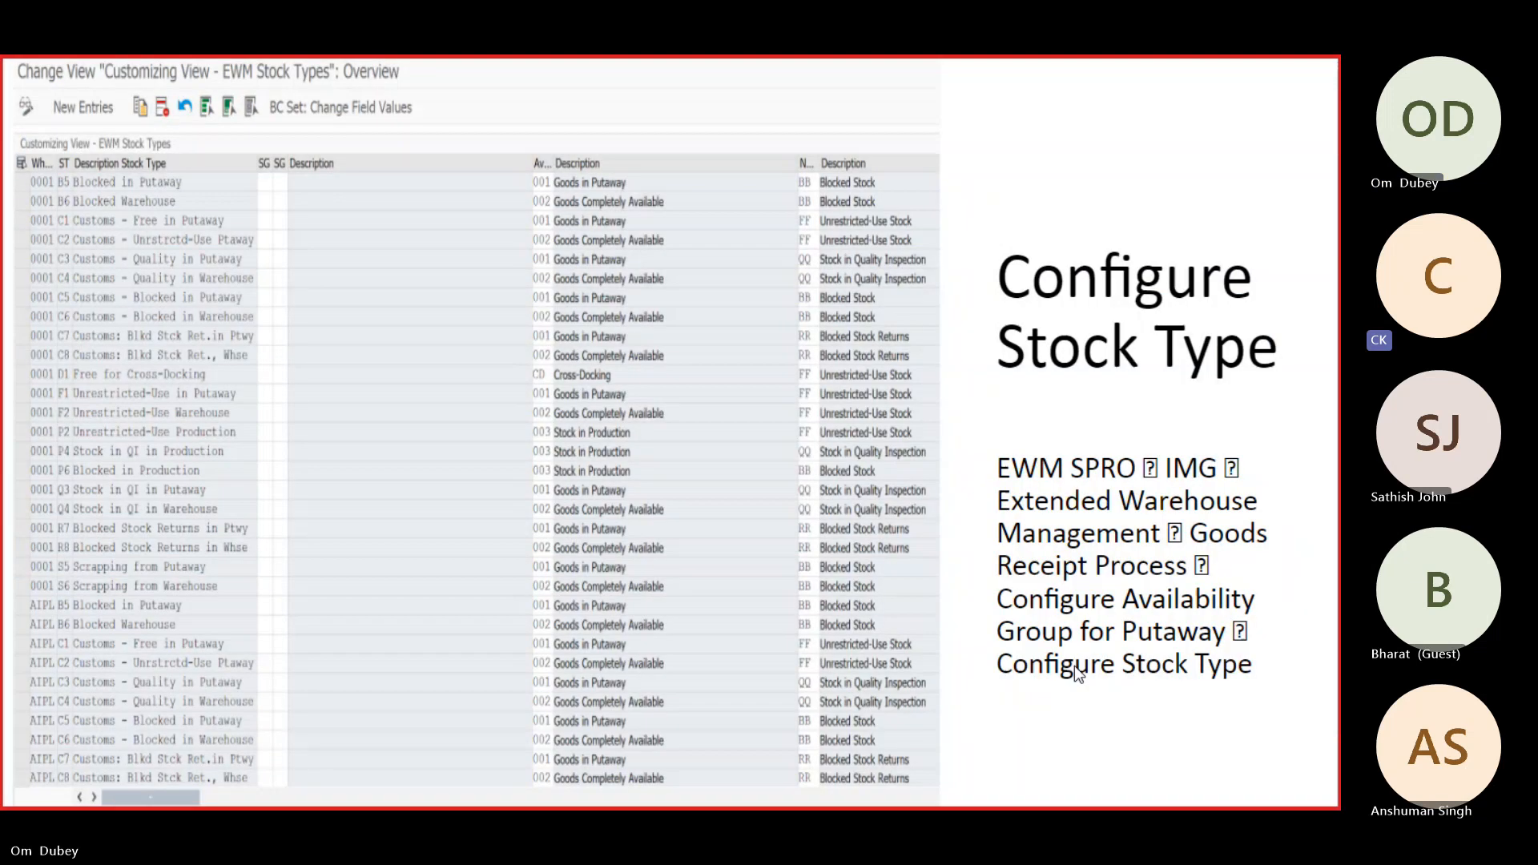
pyautogui.press('Right')
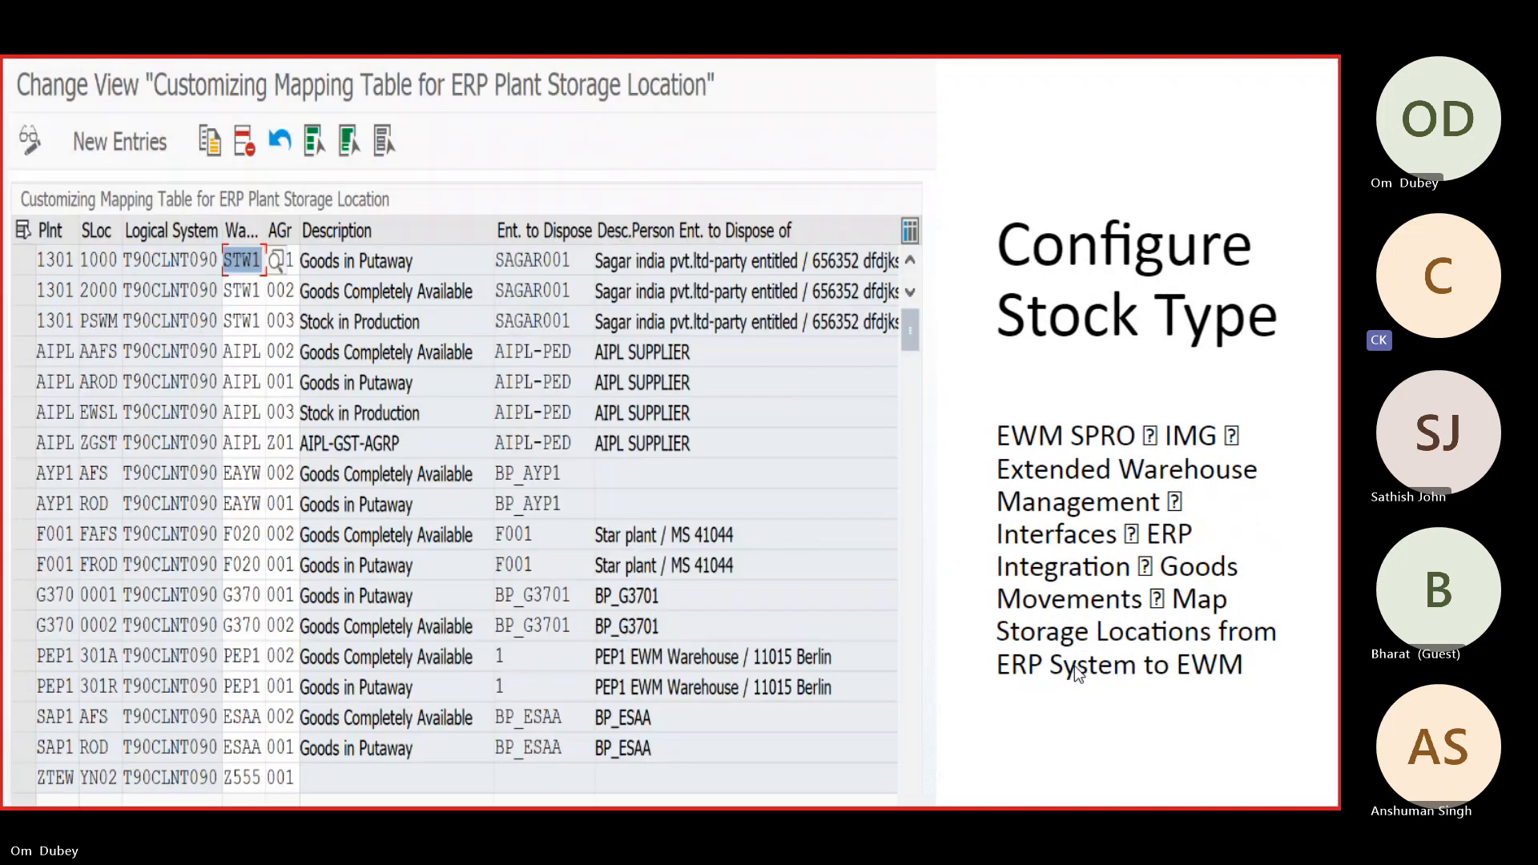
pyautogui.hotkey('alt', 'Tab')
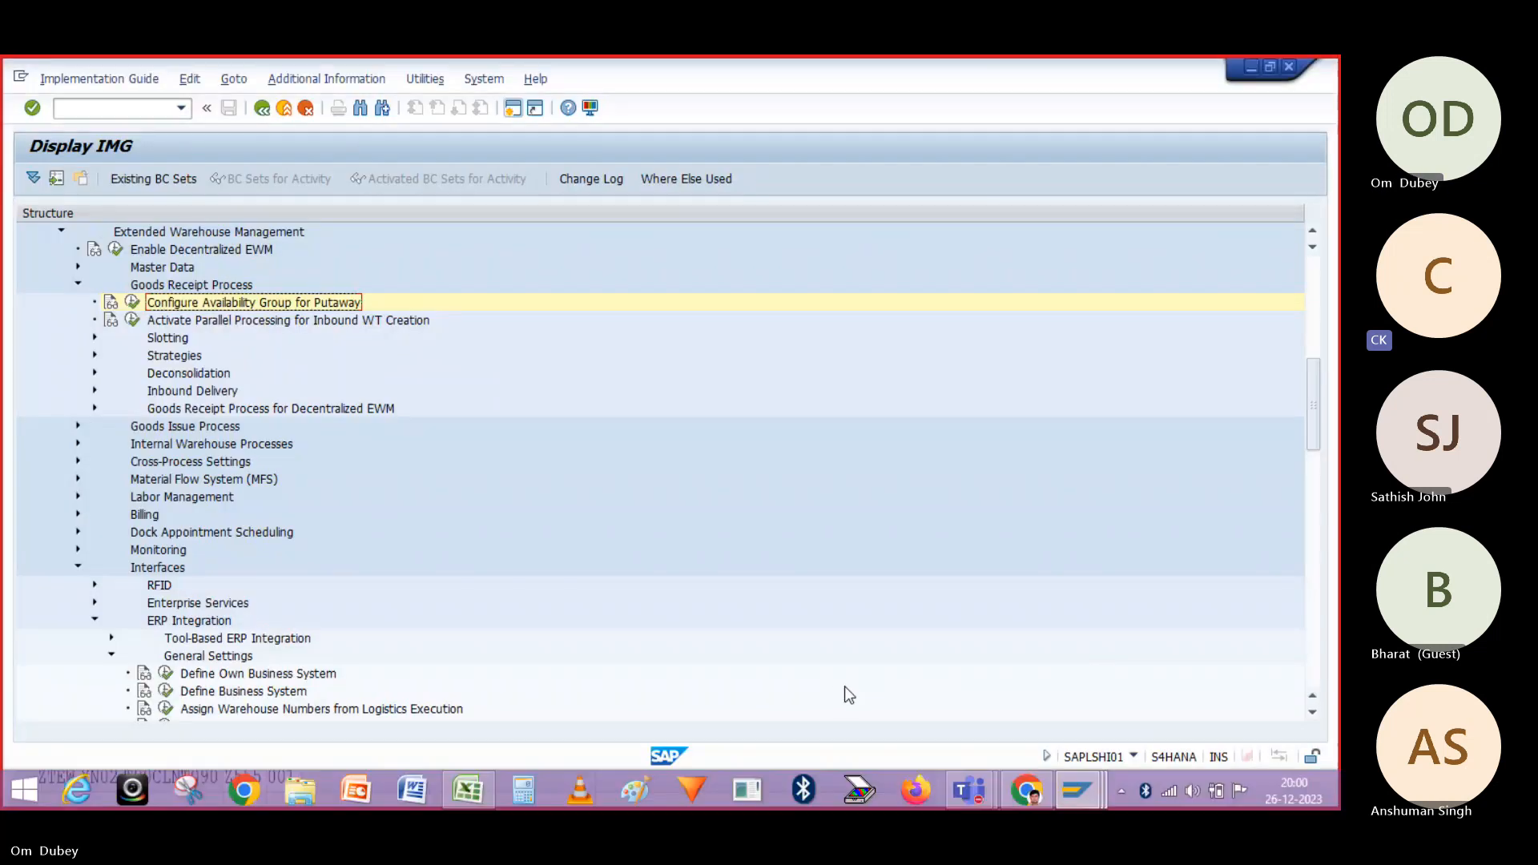
# Collapse the Goods Receipt Process node and check the slide again for the path to the storage location mapping
pyautogui.click(78, 283)
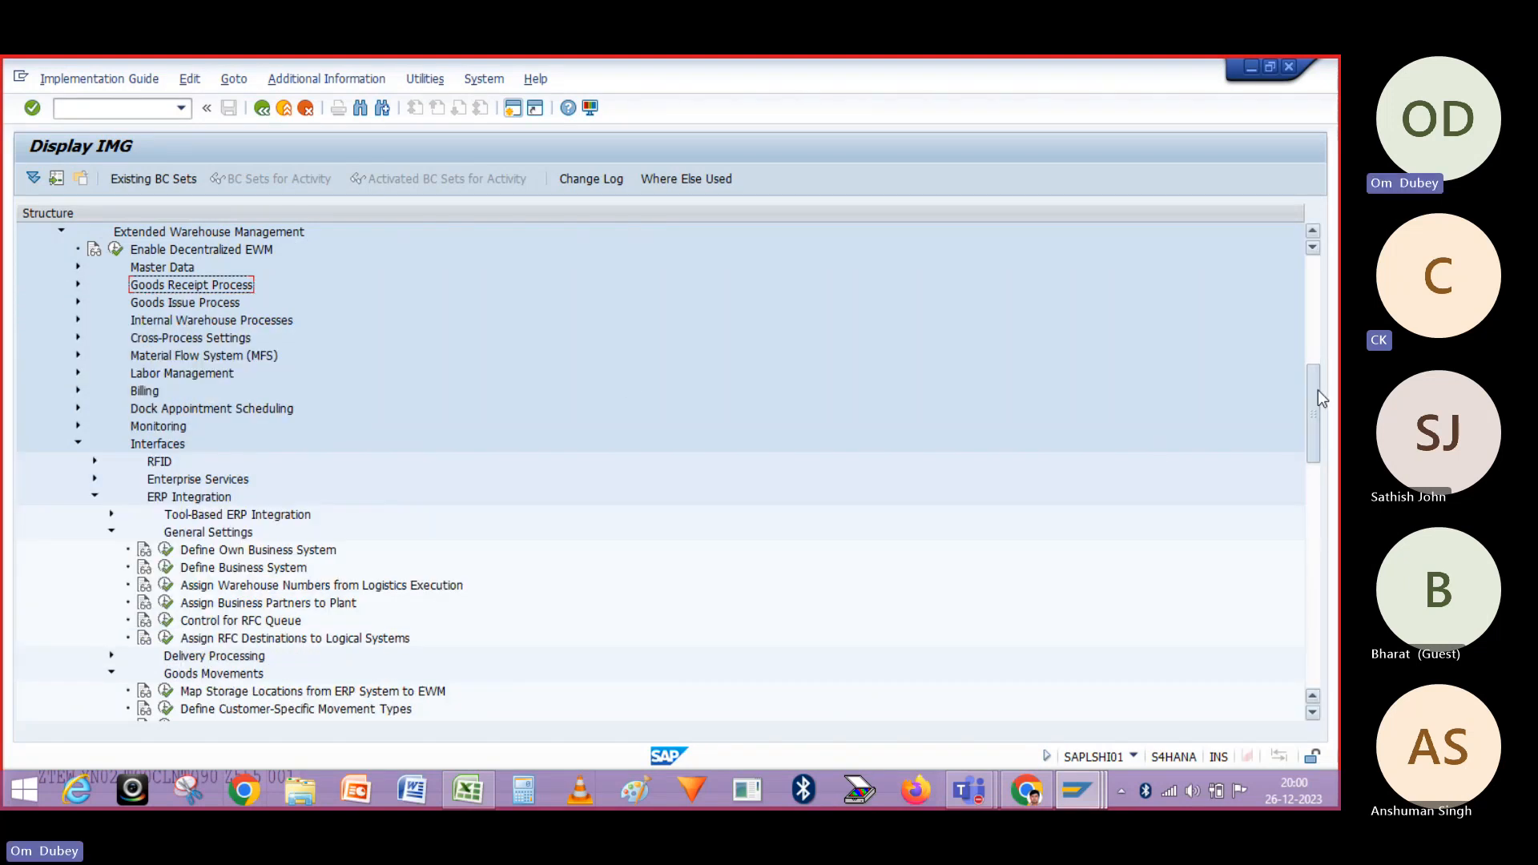
pyautogui.moveTo(1319, 391); pyautogui.dragTo(1317, 406)
pyautogui.hotkey('alt', 'Tab')
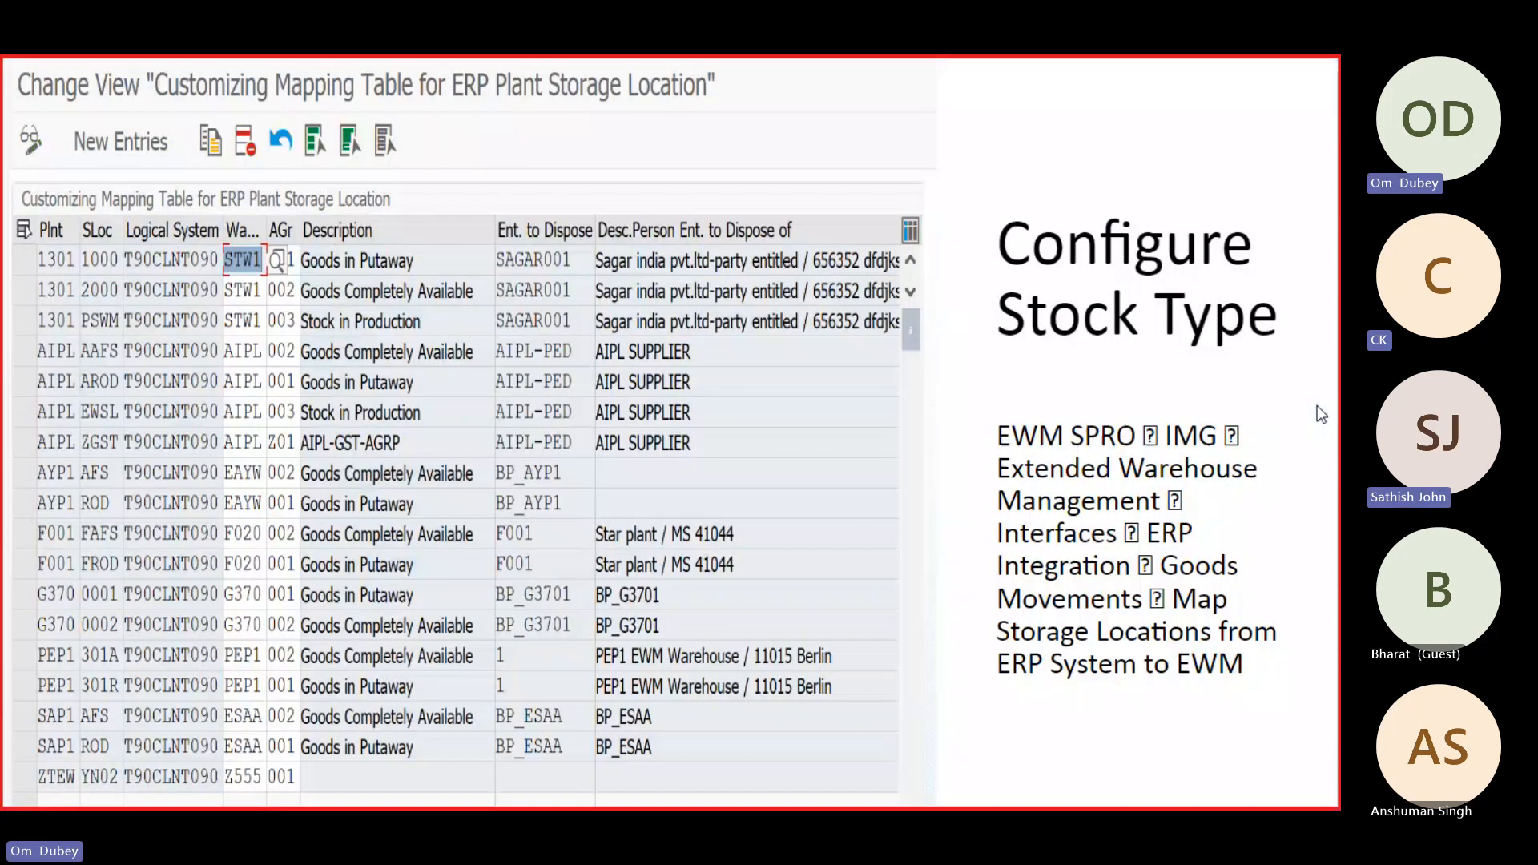
pyautogui.hotkey('alt', 'Tab')
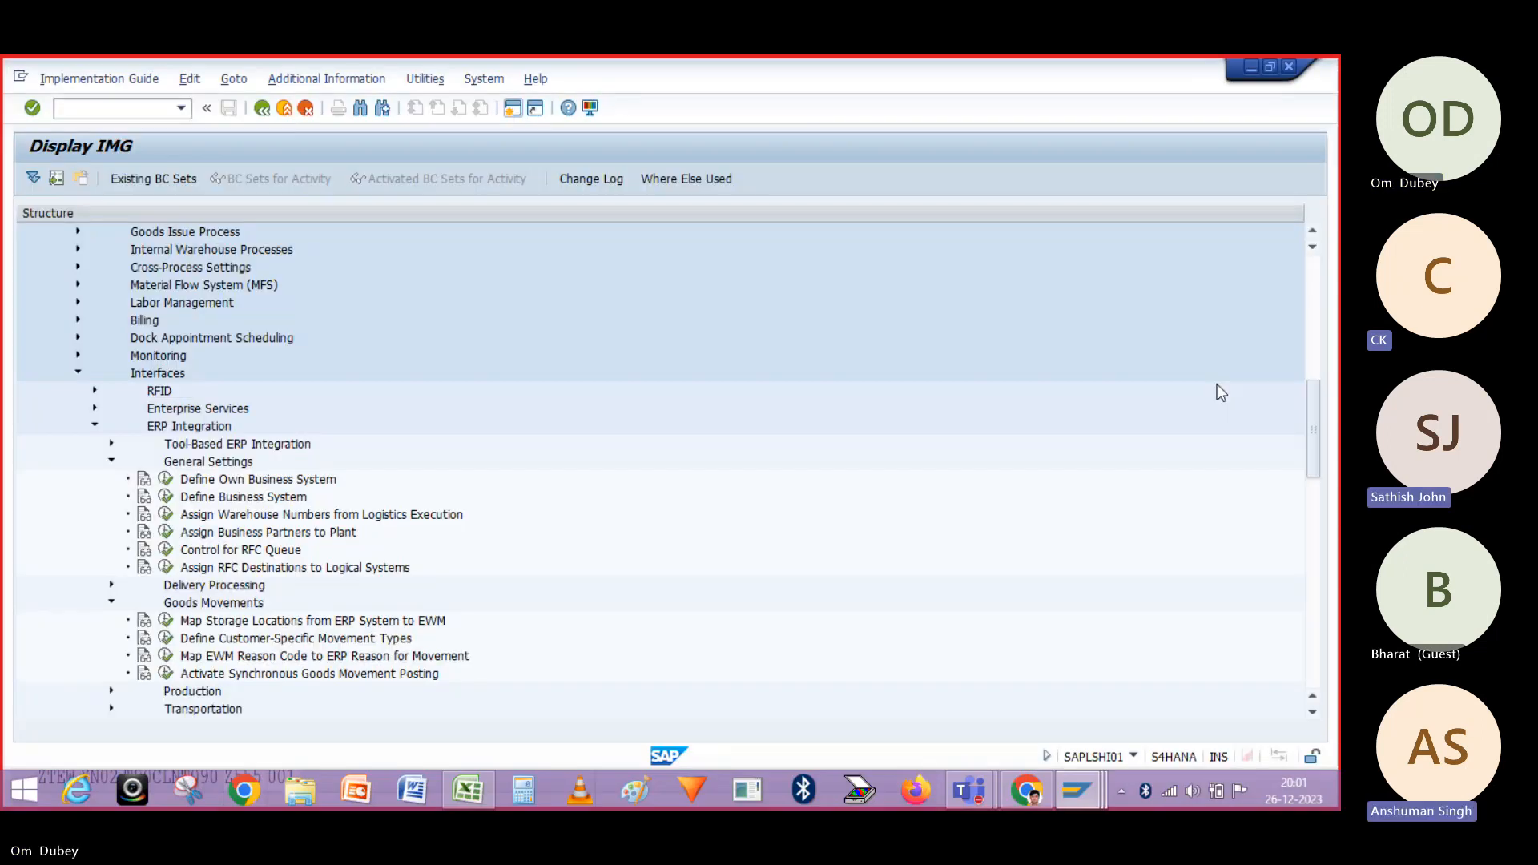
# Check the EWM meeting window in Teams and return to the SAP implementation guide
pyautogui.moveTo(979, 779)
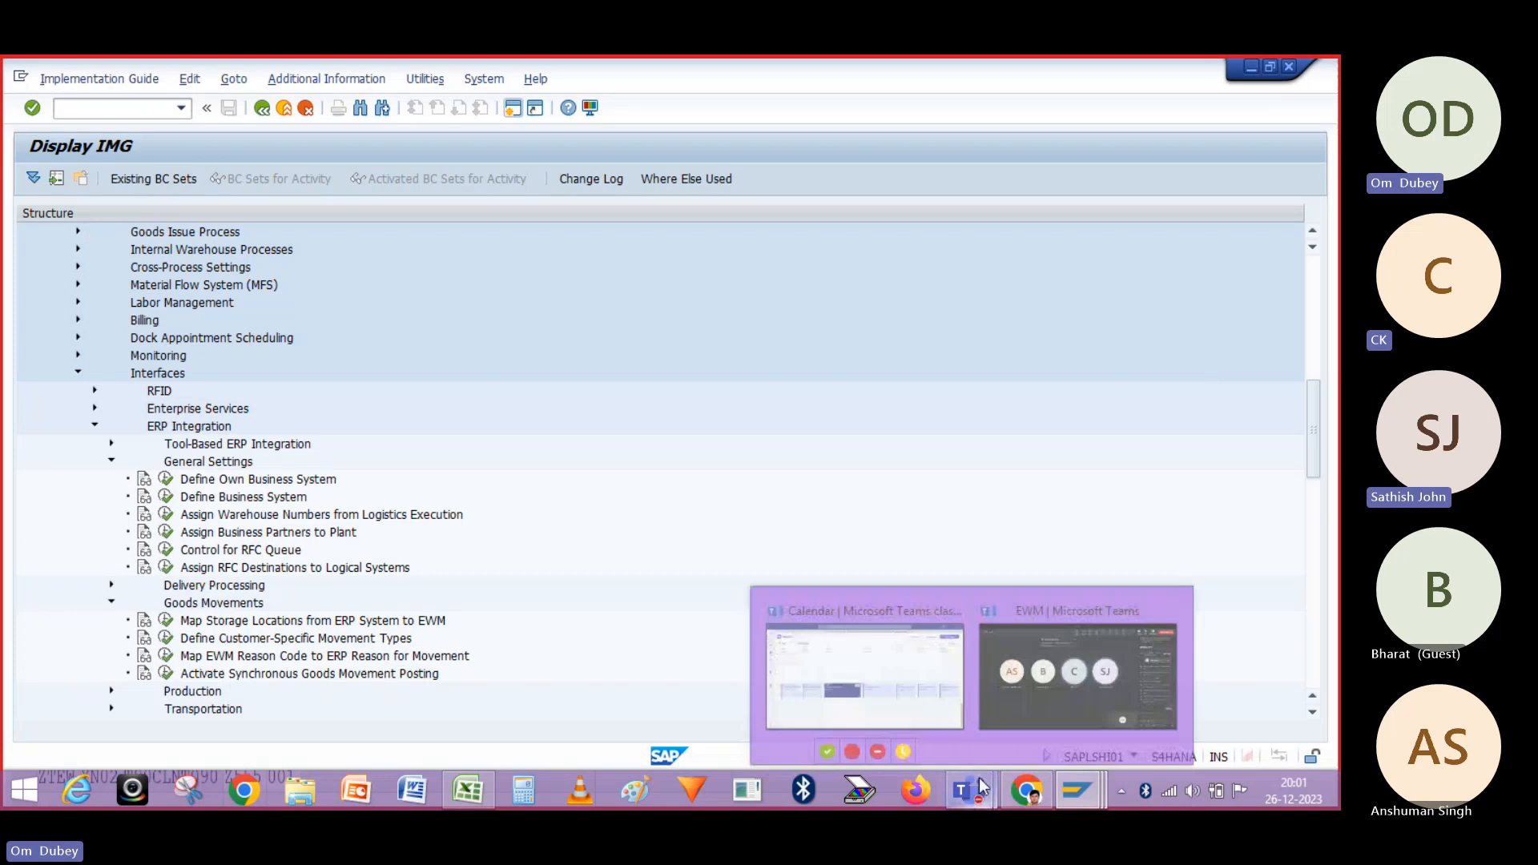
pyautogui.click(1027, 650)
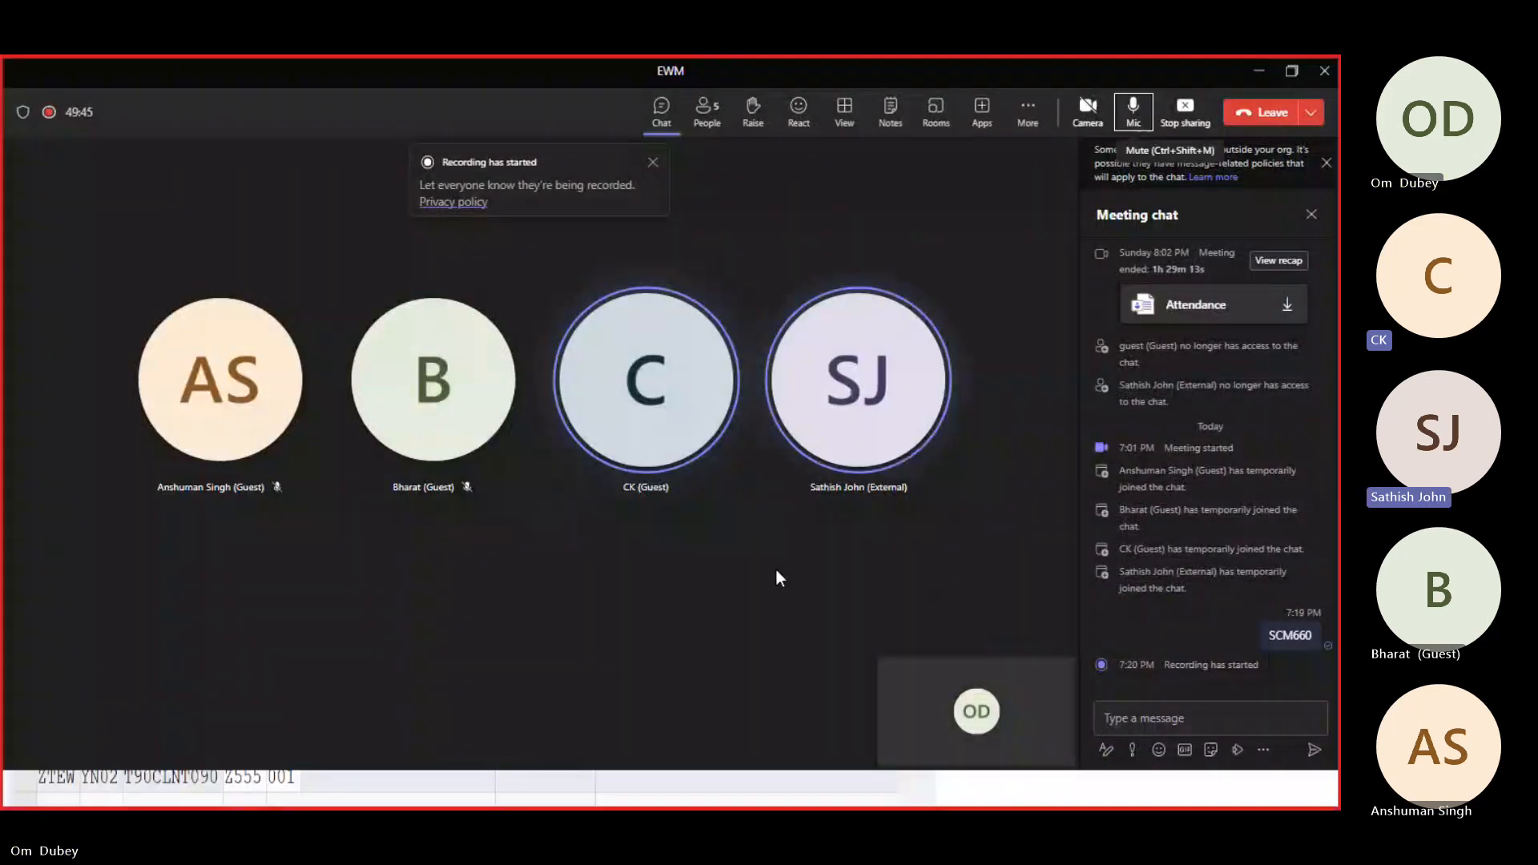
pyautogui.hotkey('alt', 'Tab')
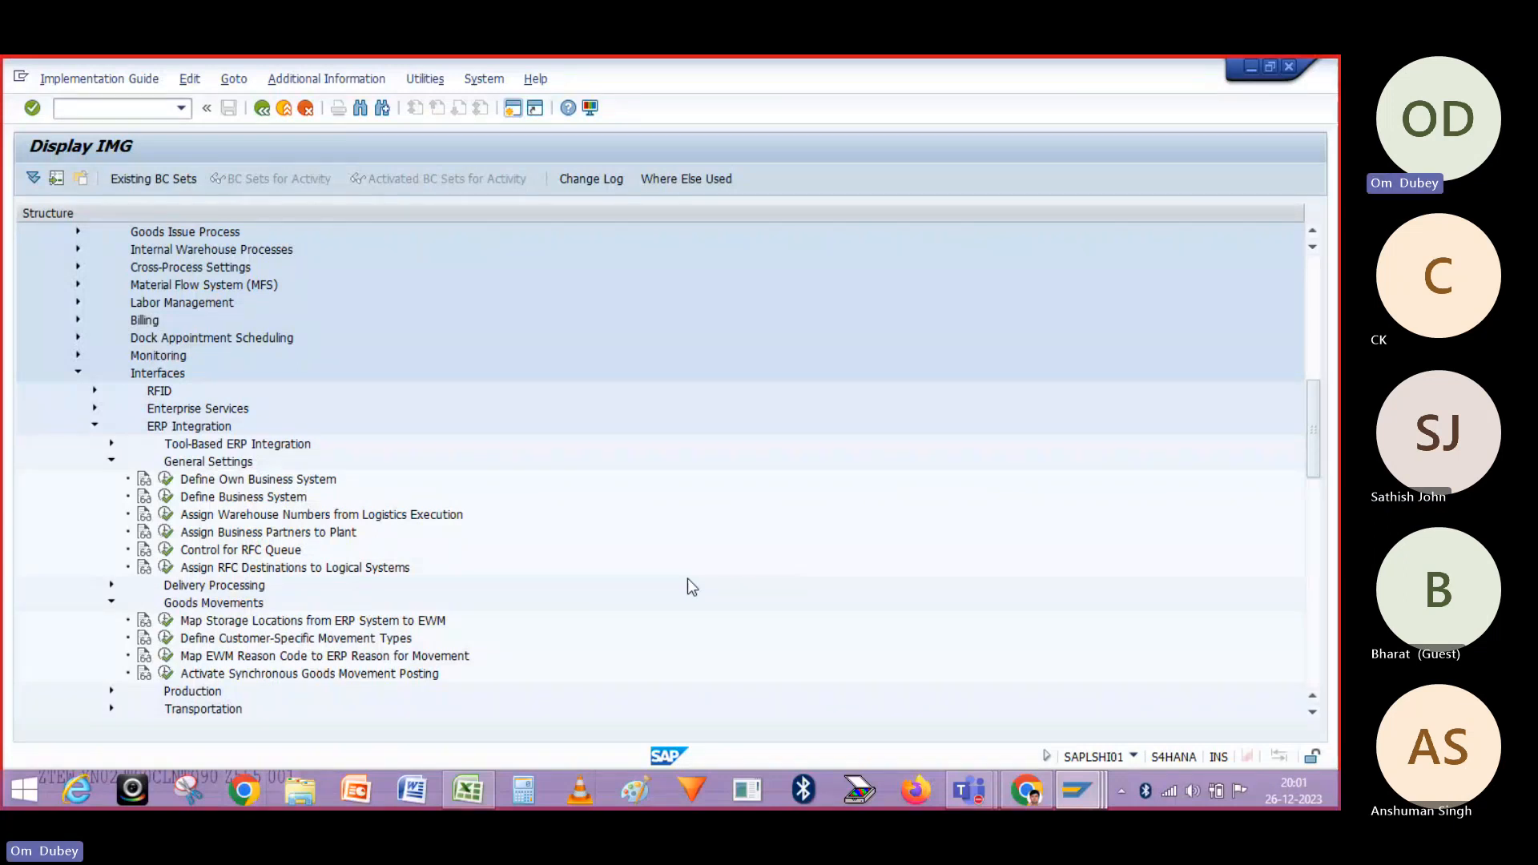
# Collapse General Settings under ERP Integration and open the activity Map Storage Locations from ERP System to EWM
pyautogui.click(112, 462)
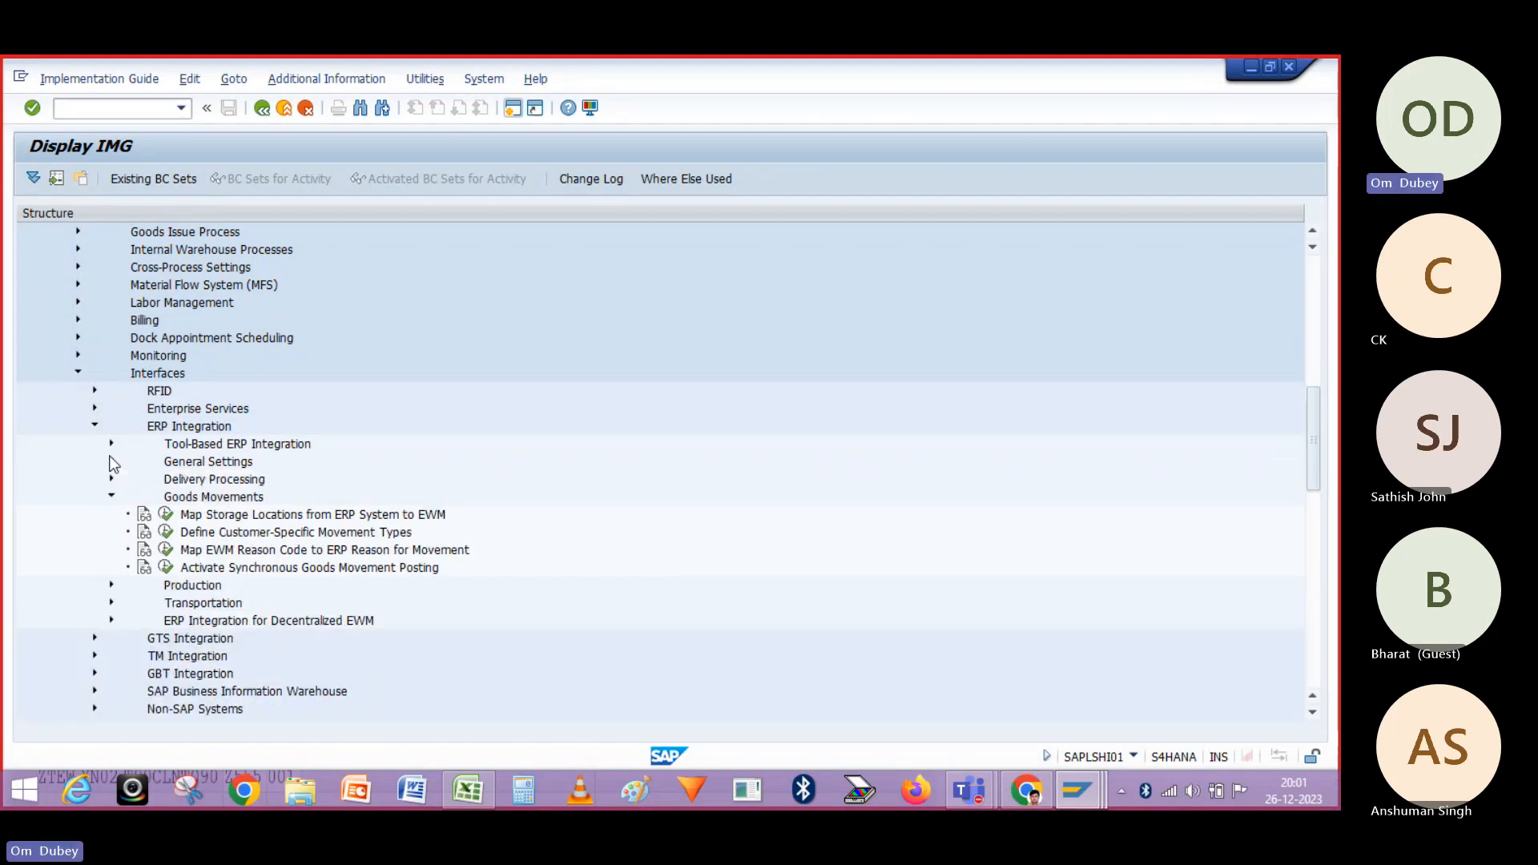
pyautogui.click(80, 371)
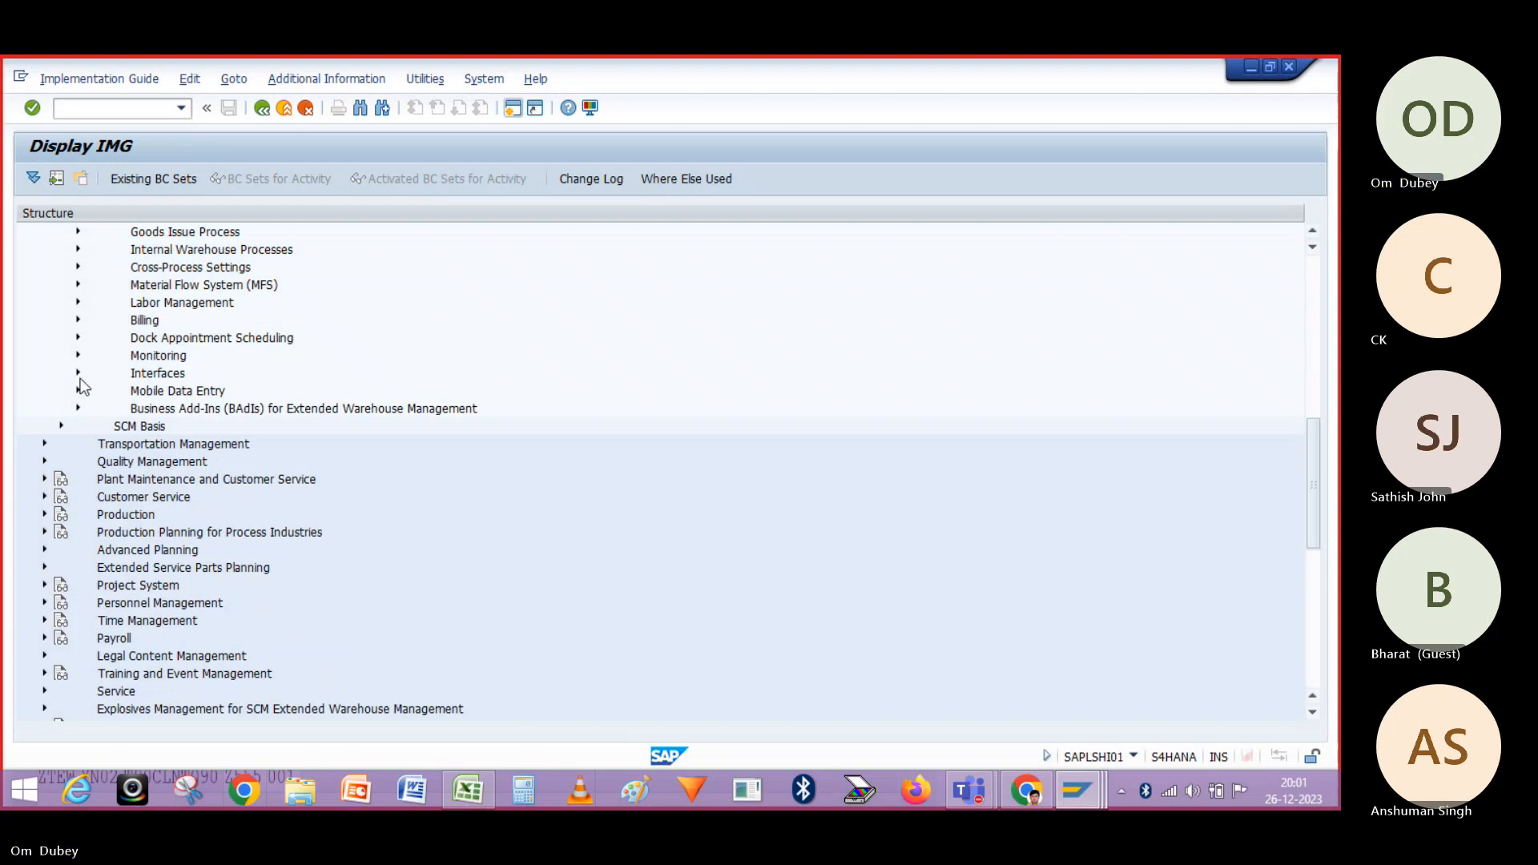
pyautogui.click(79, 373)
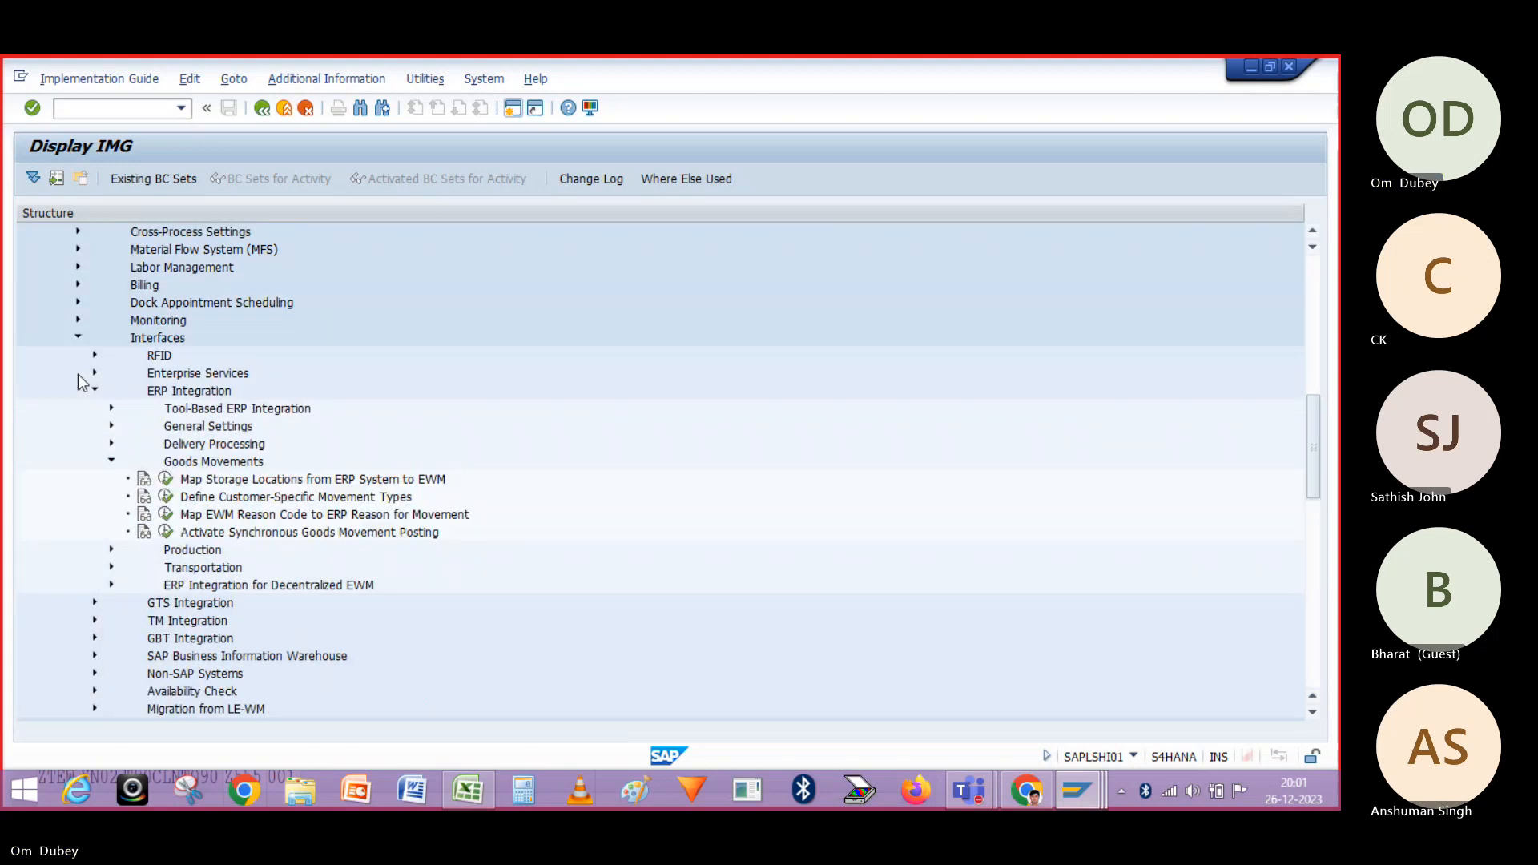
pyautogui.click(166, 479)
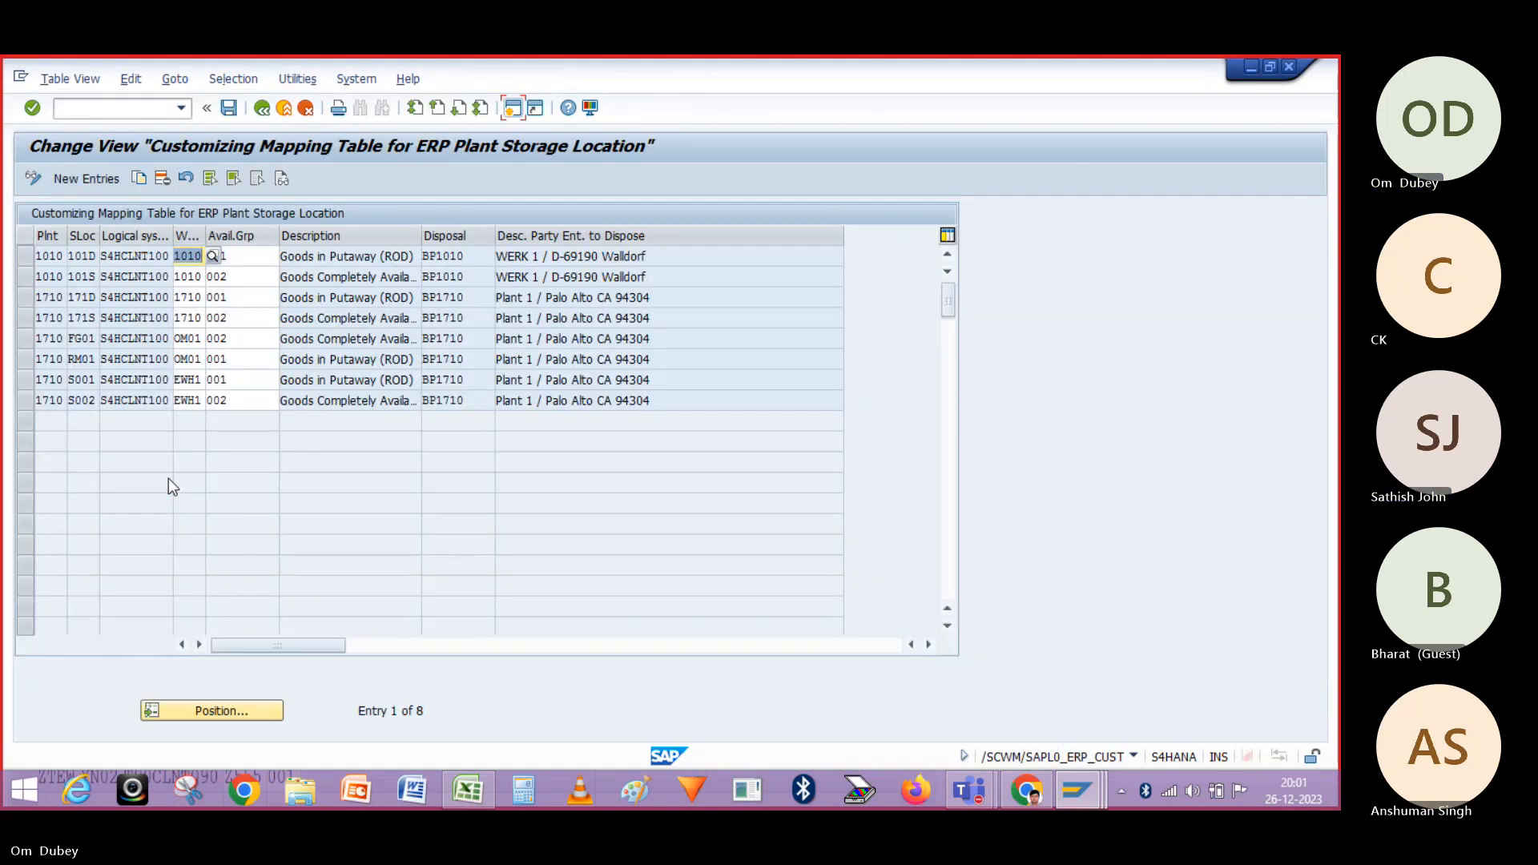
# Copy the two plant 1710 mapping entries of warehouse EWH1, storage locations S001 and S002
pyautogui.click(26, 383)
pyautogui.keyDown('shift'); pyautogui.click(26, 401); pyautogui.keyUp('shift')
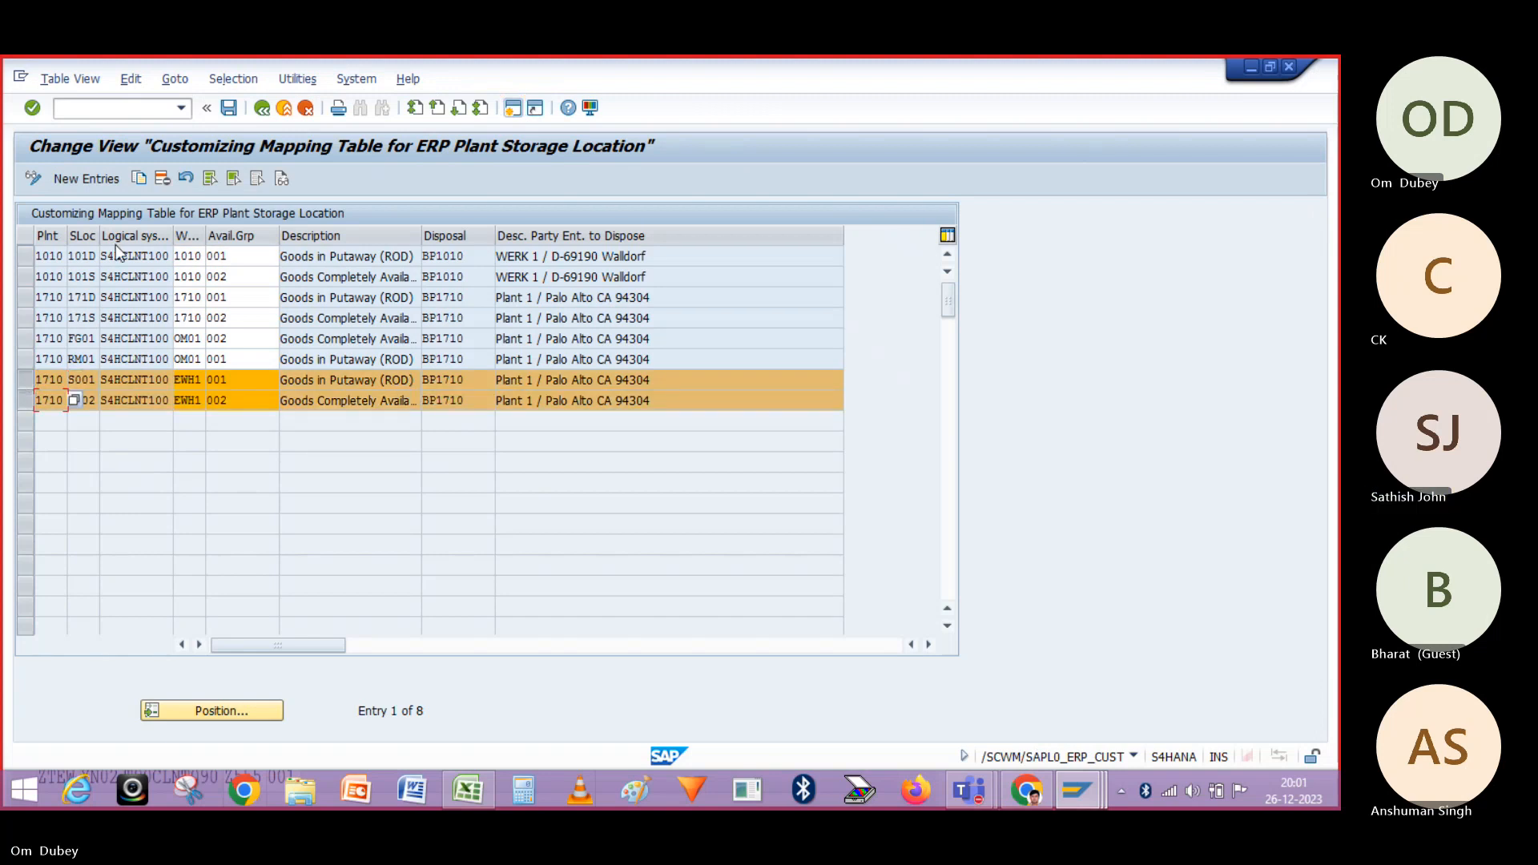
pyautogui.click(139, 180)
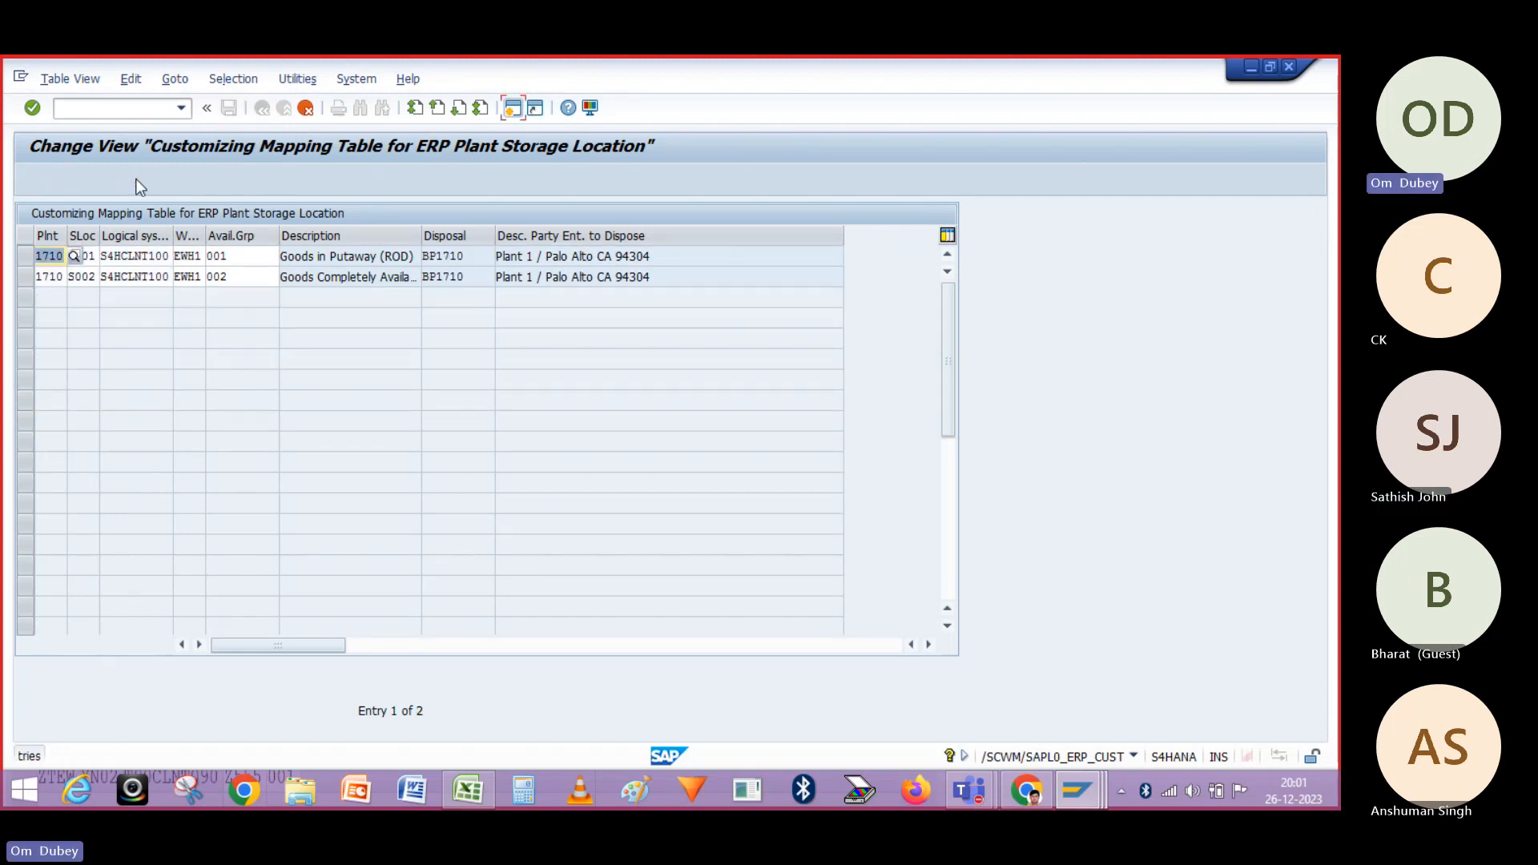
# Set the warehouse number of both copied mapping entries to OM02
pyautogui.click(199, 255)
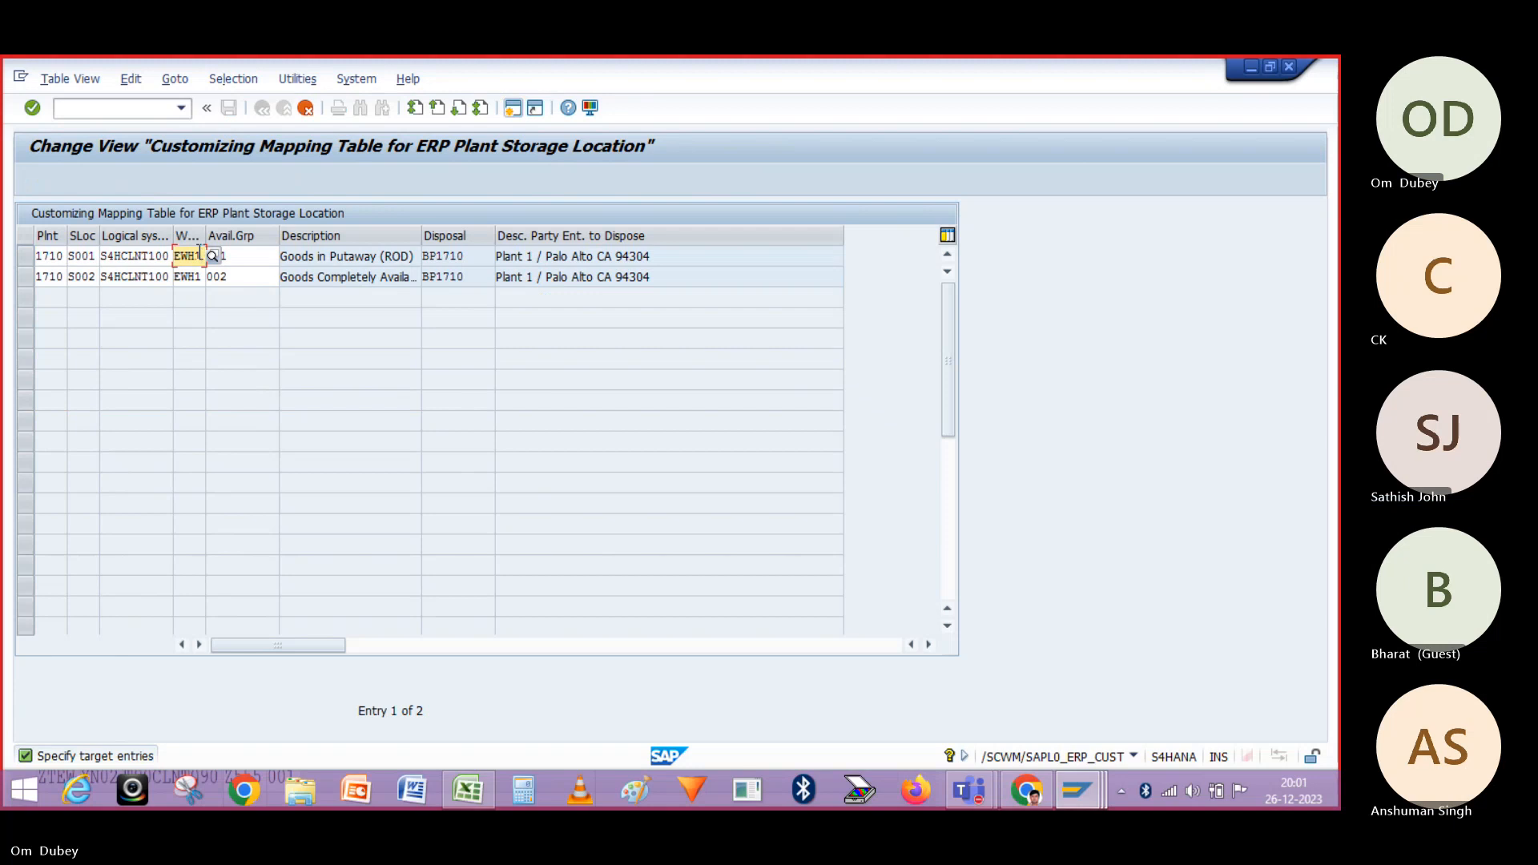
pyautogui.press('BackSpace')
pyautogui.press('BackSpace')
pyautogui.press('BackSpace')
pyautogui.press('BackSpace')
pyautogui.write('0')
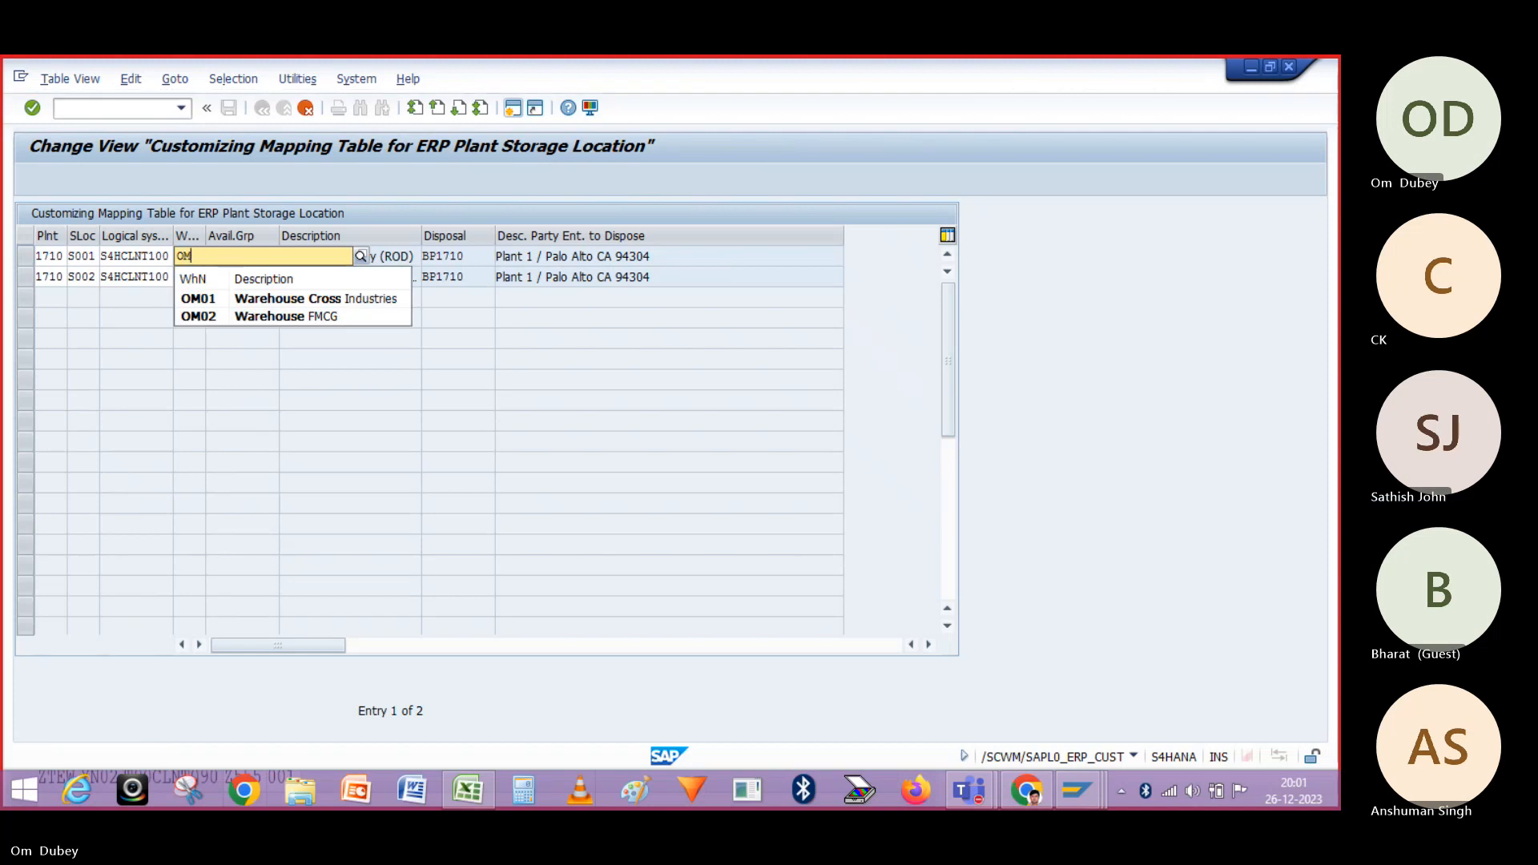
pyautogui.click(197, 318)
pyautogui.click(200, 278)
pyautogui.press('BackSpace')
pyautogui.press('BackSpace')
pyautogui.press('BackSpace')
pyautogui.press('BackSpace')
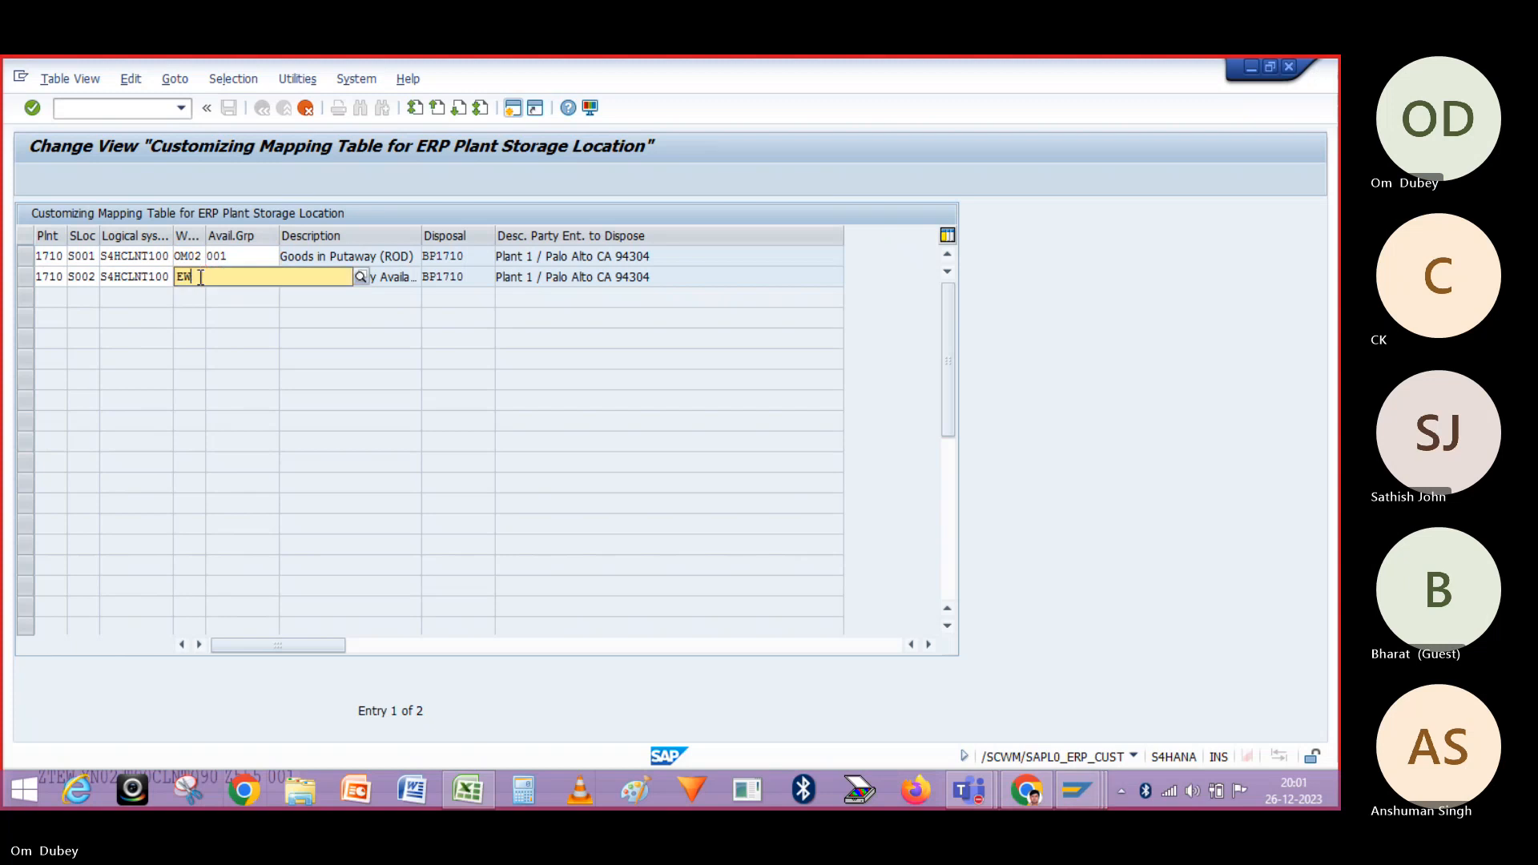
pyautogui.click(201, 310)
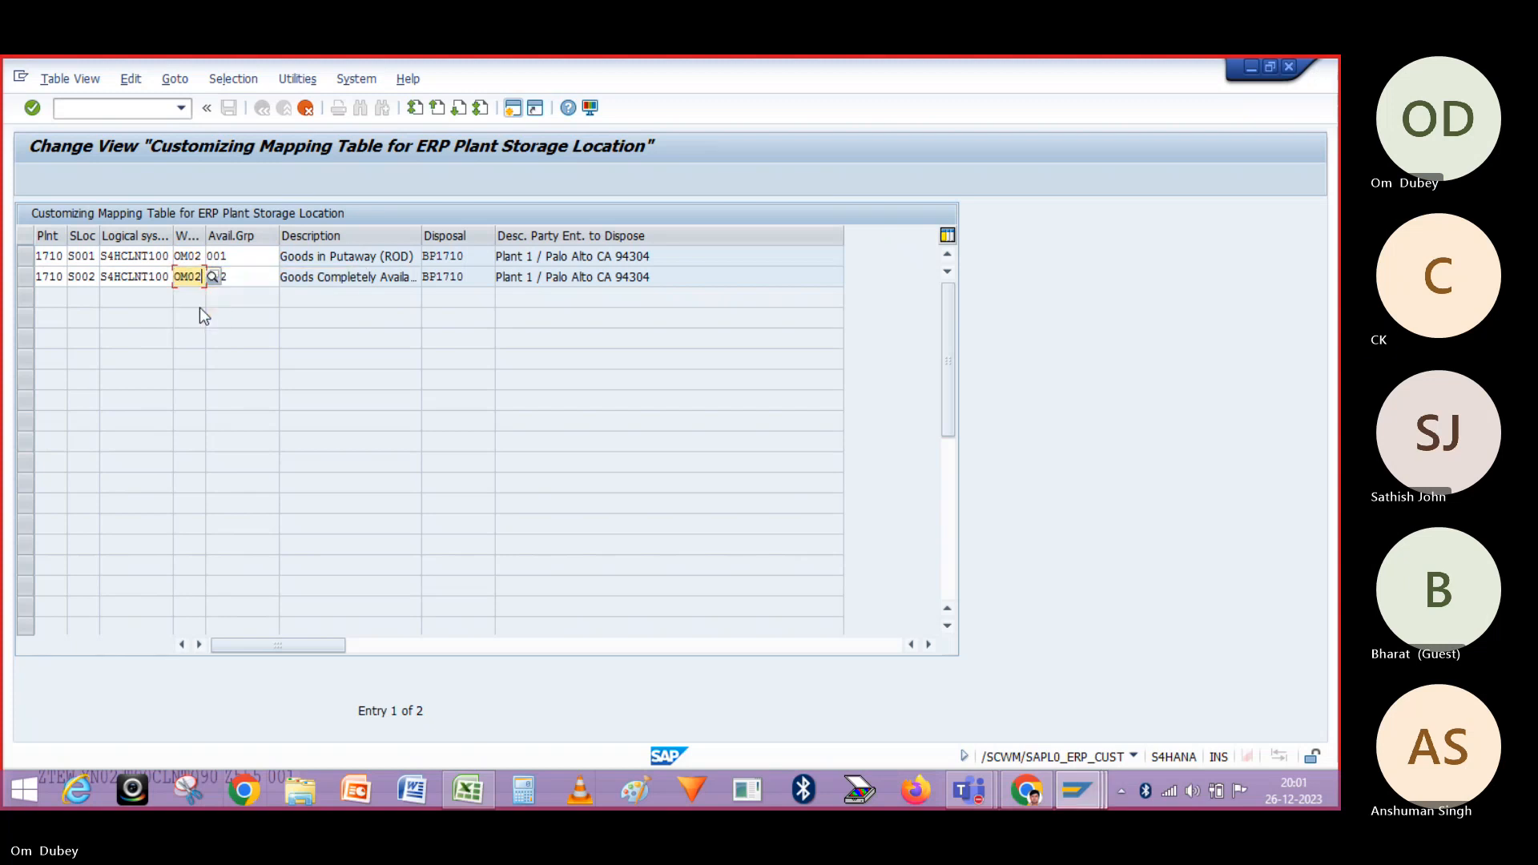
# Set the storage locations of the copied entries to S003 for availability group 001 and S004 for group 002
pyautogui.click(95, 255)
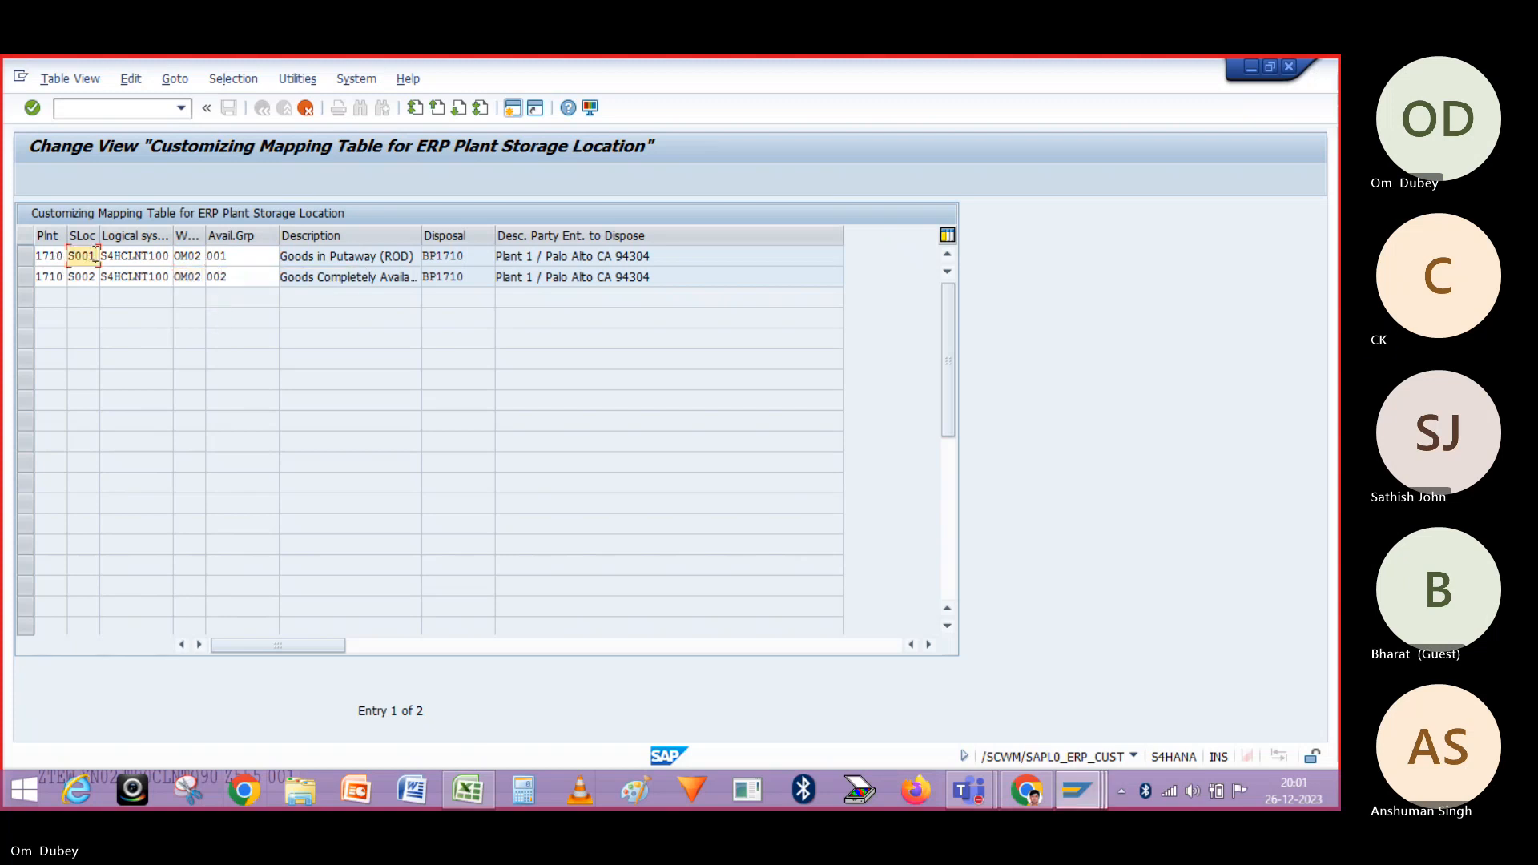
pyautogui.press('BackSpace')
pyautogui.write('3')
pyautogui.click(95, 276)
pyautogui.press('BackSpace')
pyautogui.write('4')
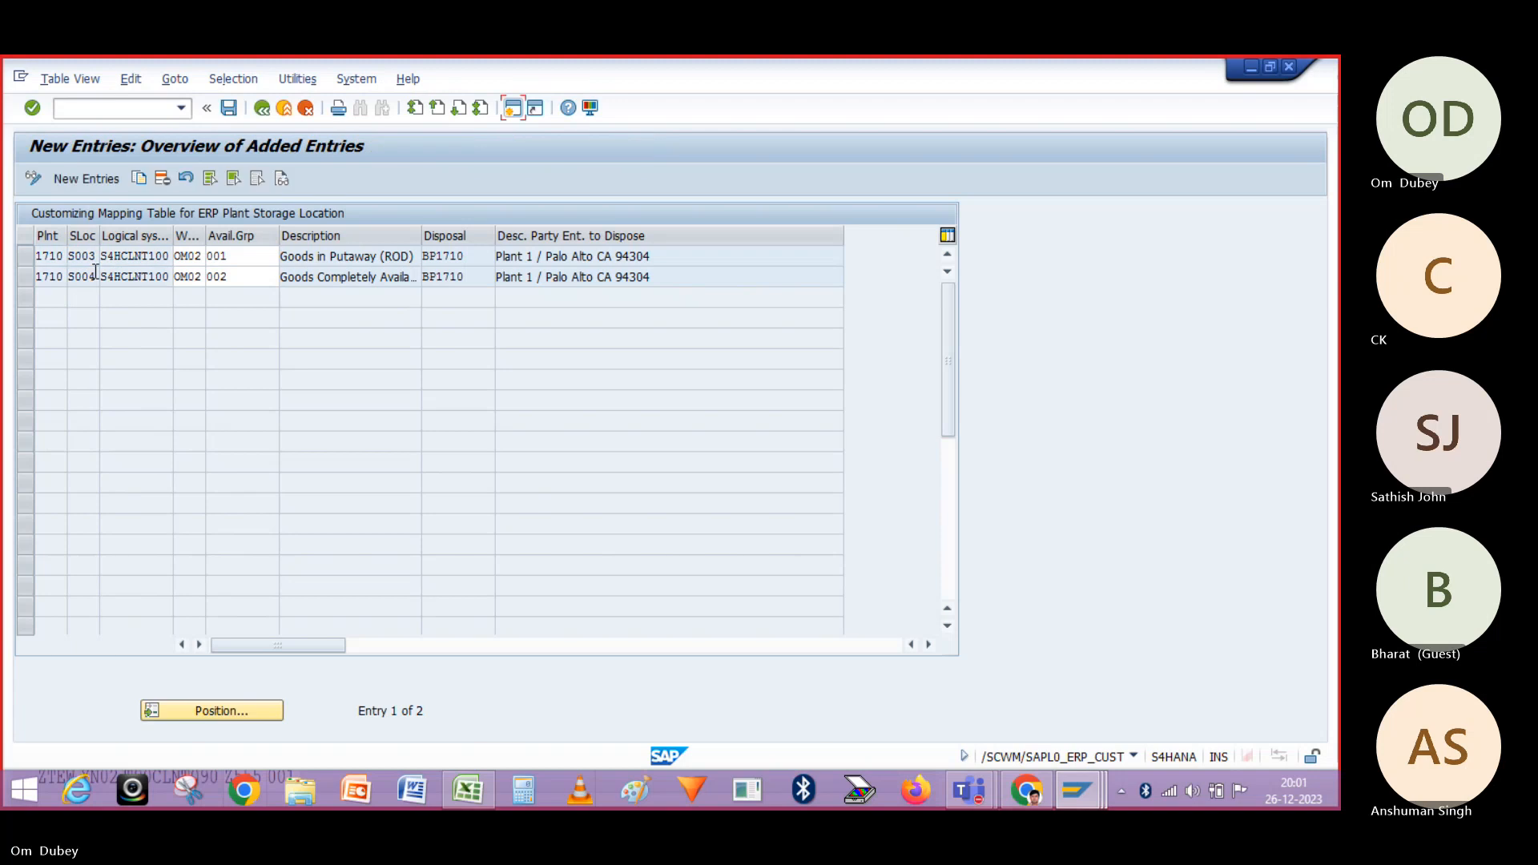
# Save the new mapping entries under the customizing request EWM_2023 and return to the implementation guide
pyautogui.click(228, 111)
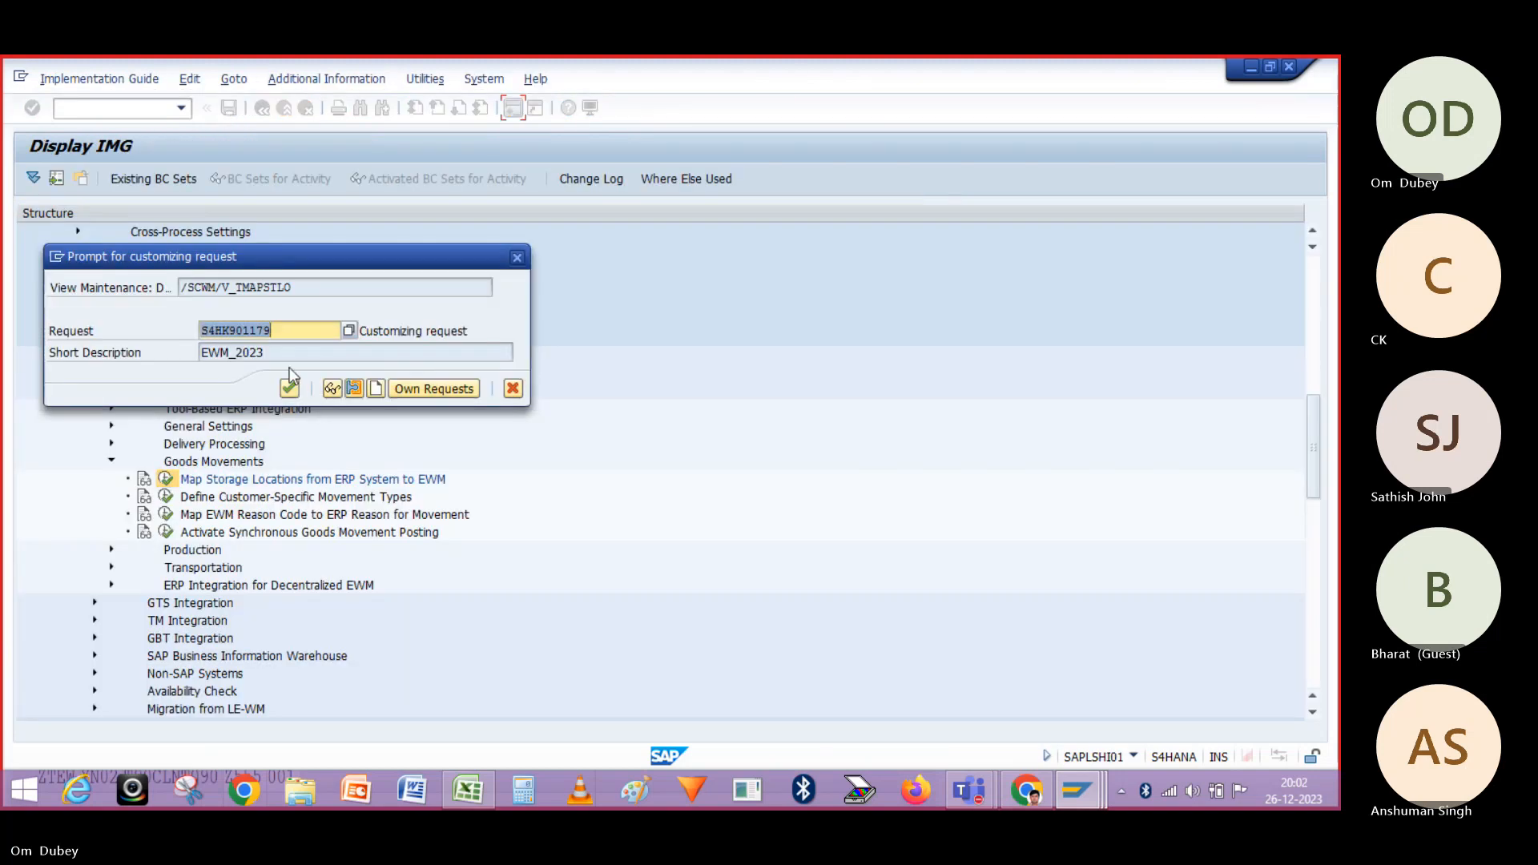
pyautogui.click(289, 390)
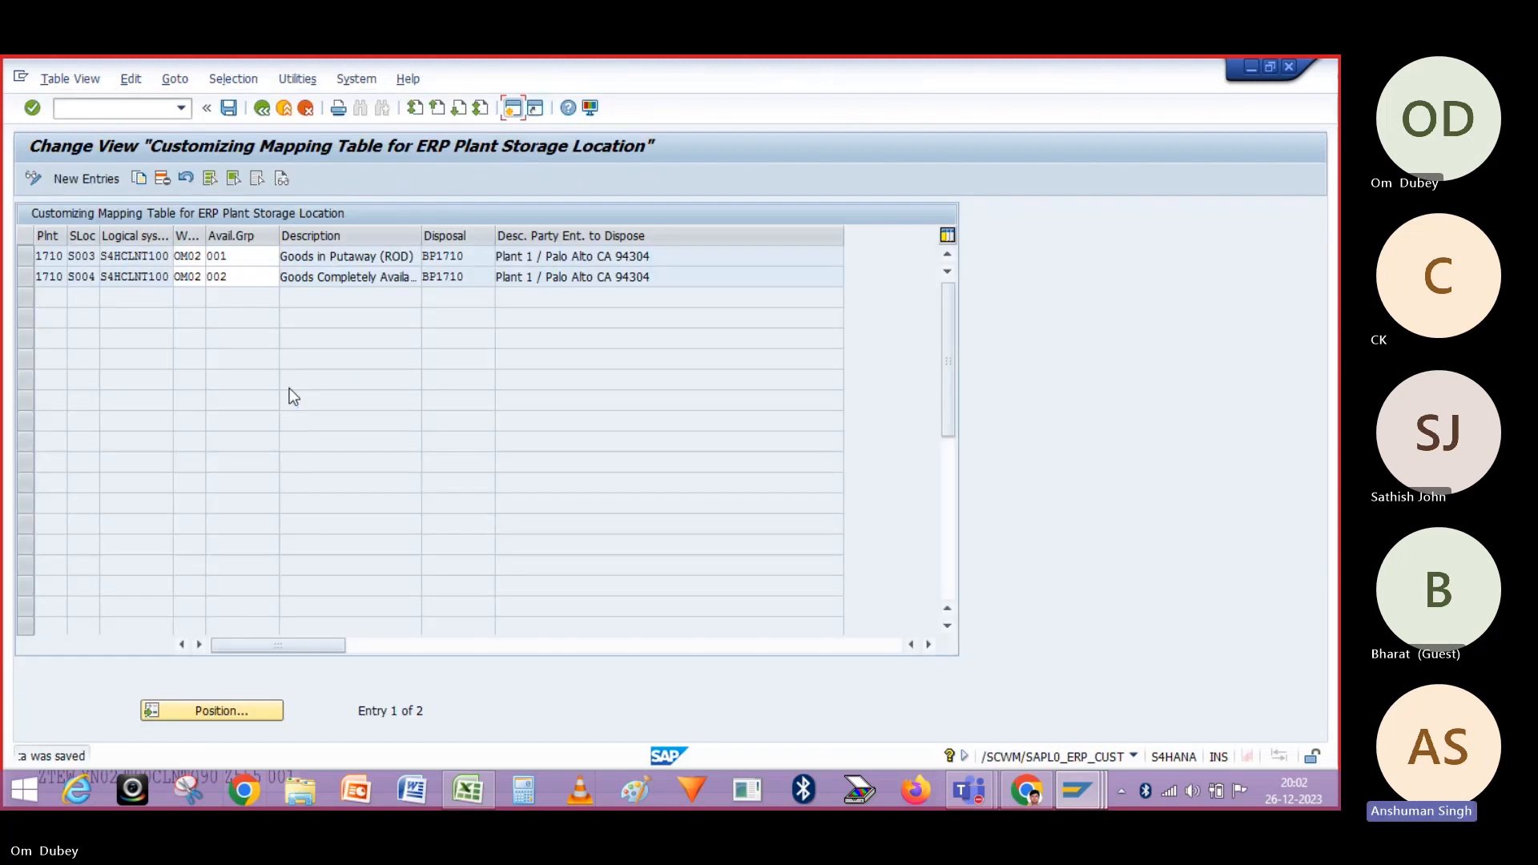
pyautogui.click(262, 109)
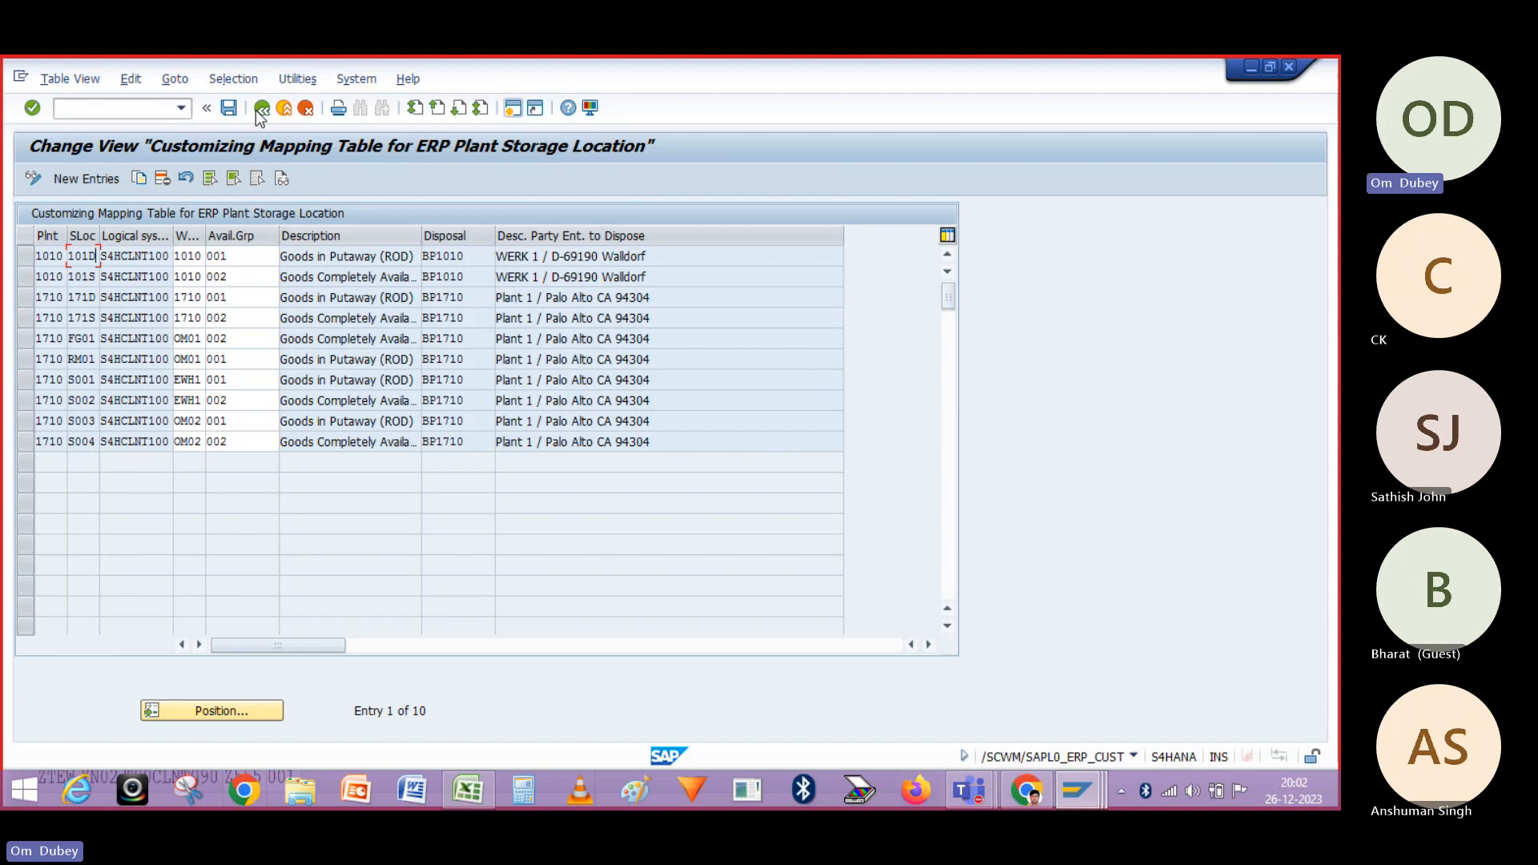
pyautogui.click(261, 109)
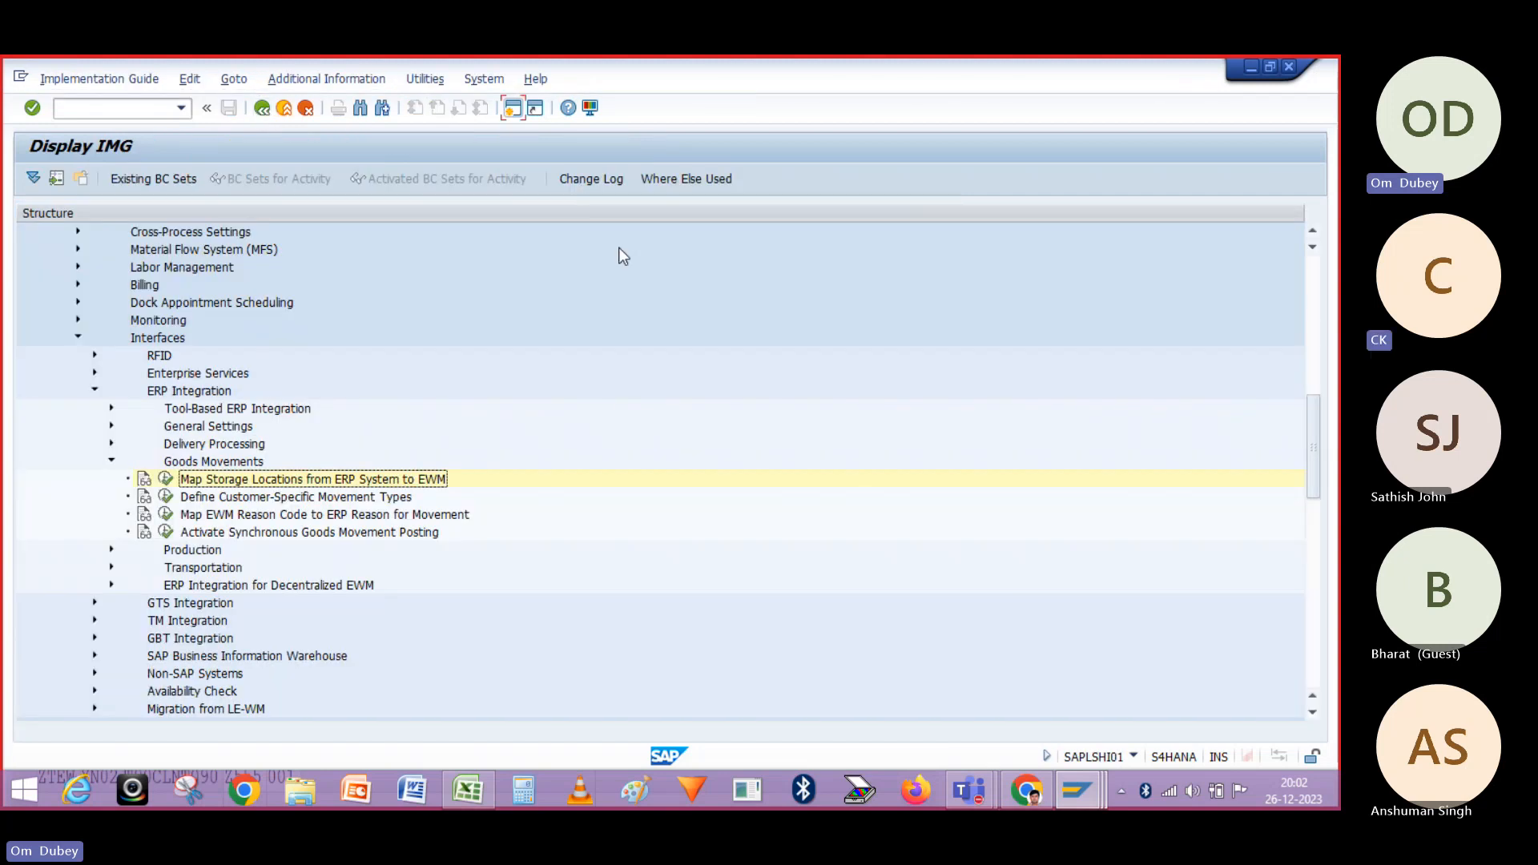
# Review the warehouses in Configure SAP EWM-Specific Parameters, under Extended Warehouse Management in Integration with Other SAP Components, then leave the view
pyautogui.click(77, 337)
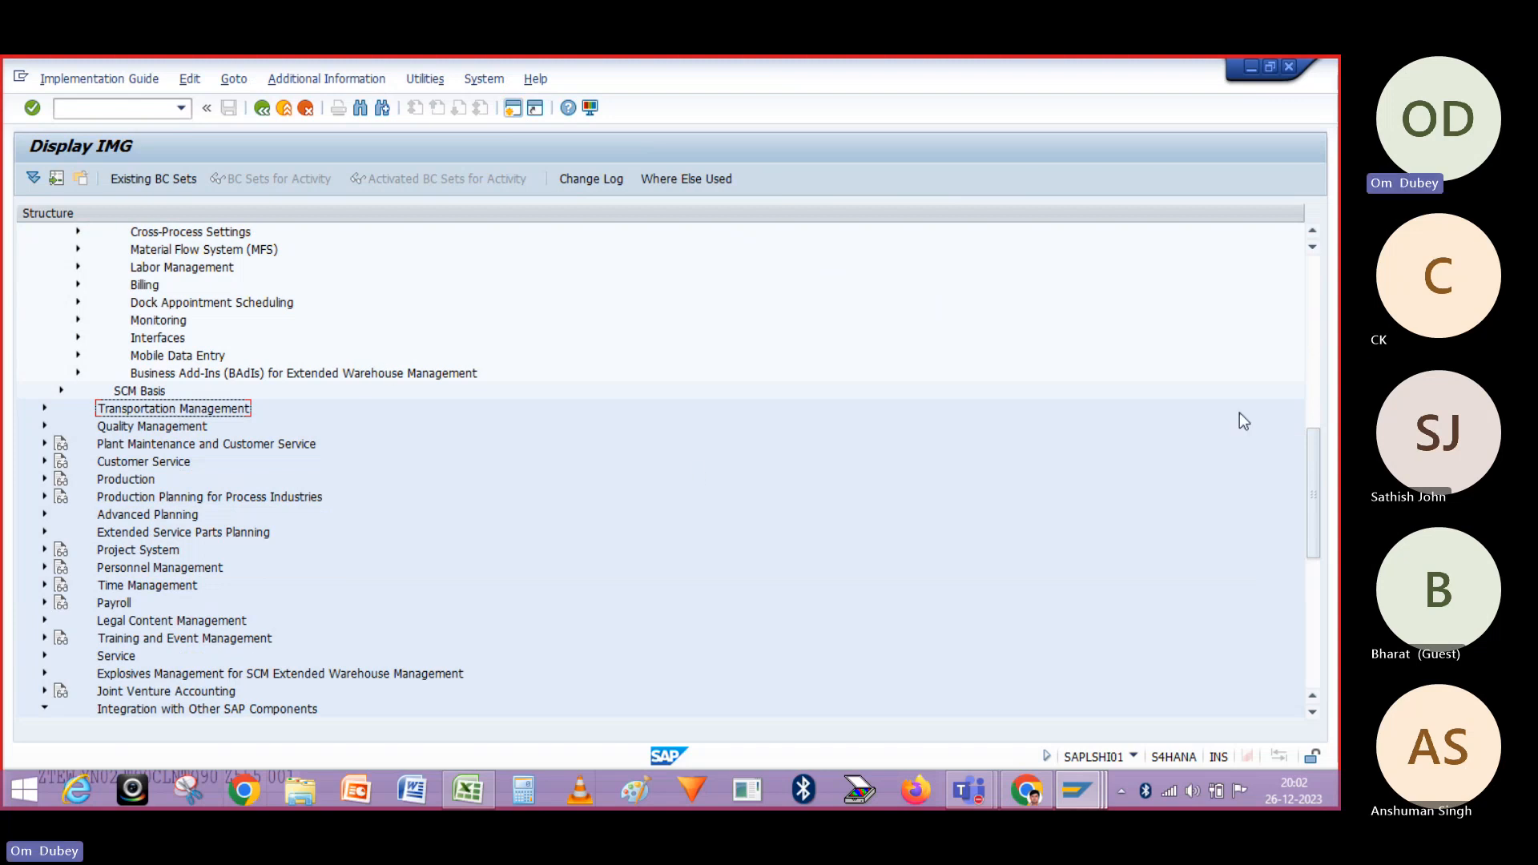
pyautogui.moveTo(1319, 469); pyautogui.dragTo(1319, 517)
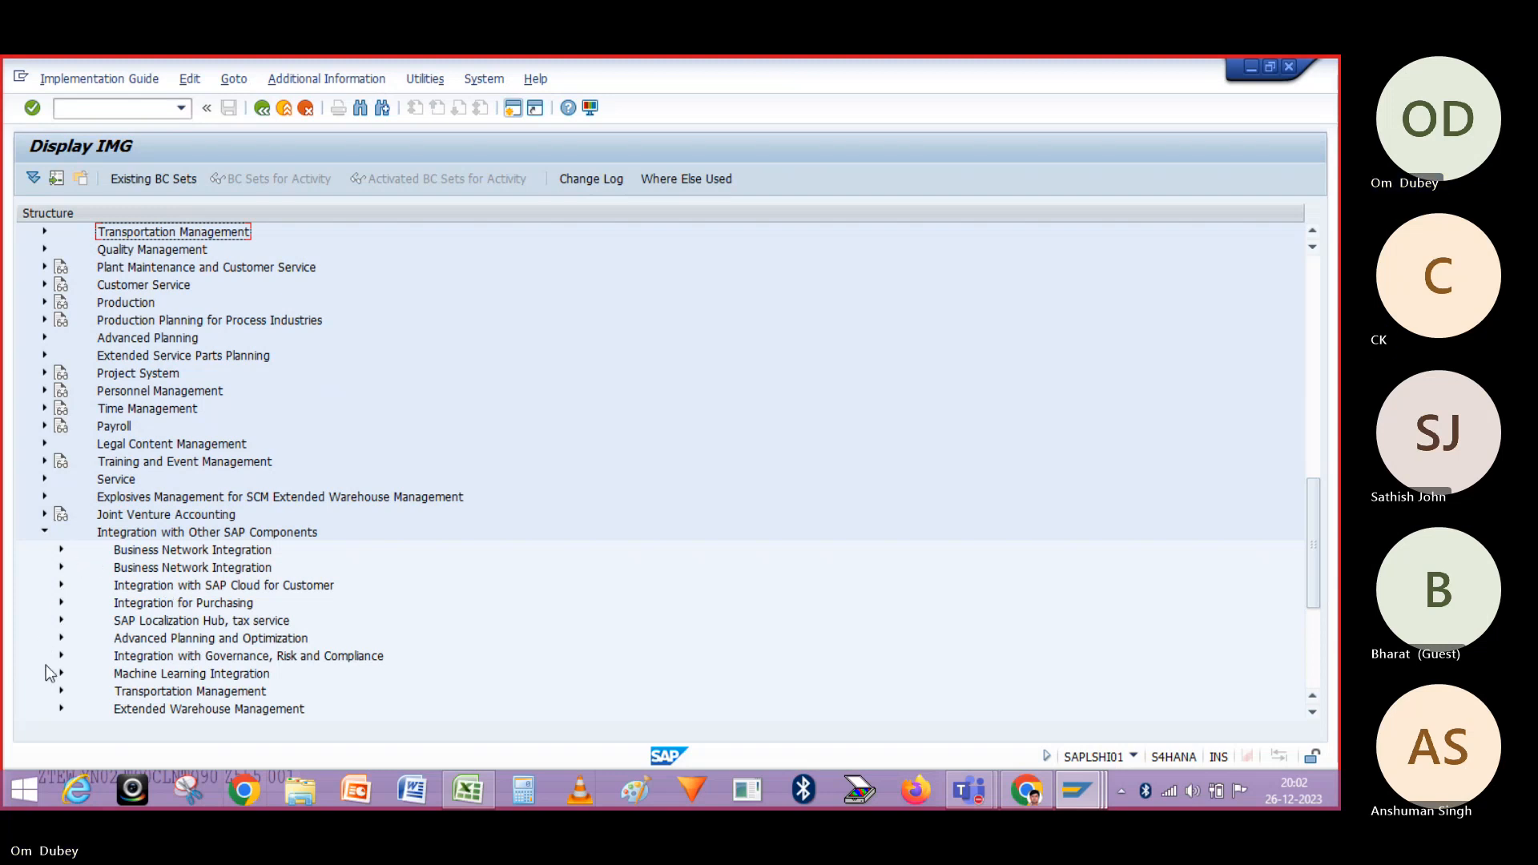
pyautogui.click(61, 709)
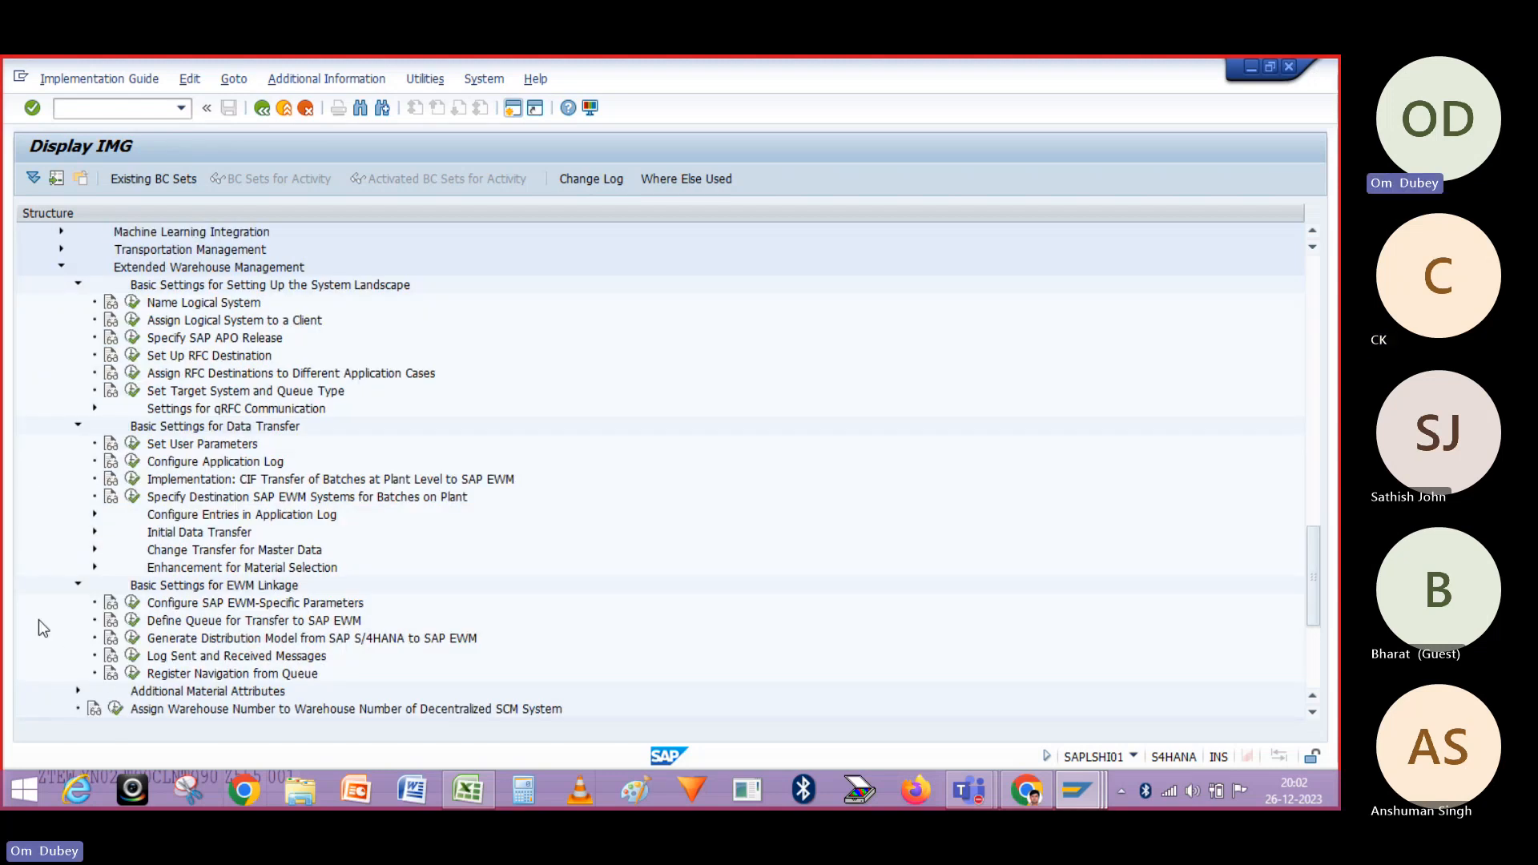
pyautogui.click(133, 604)
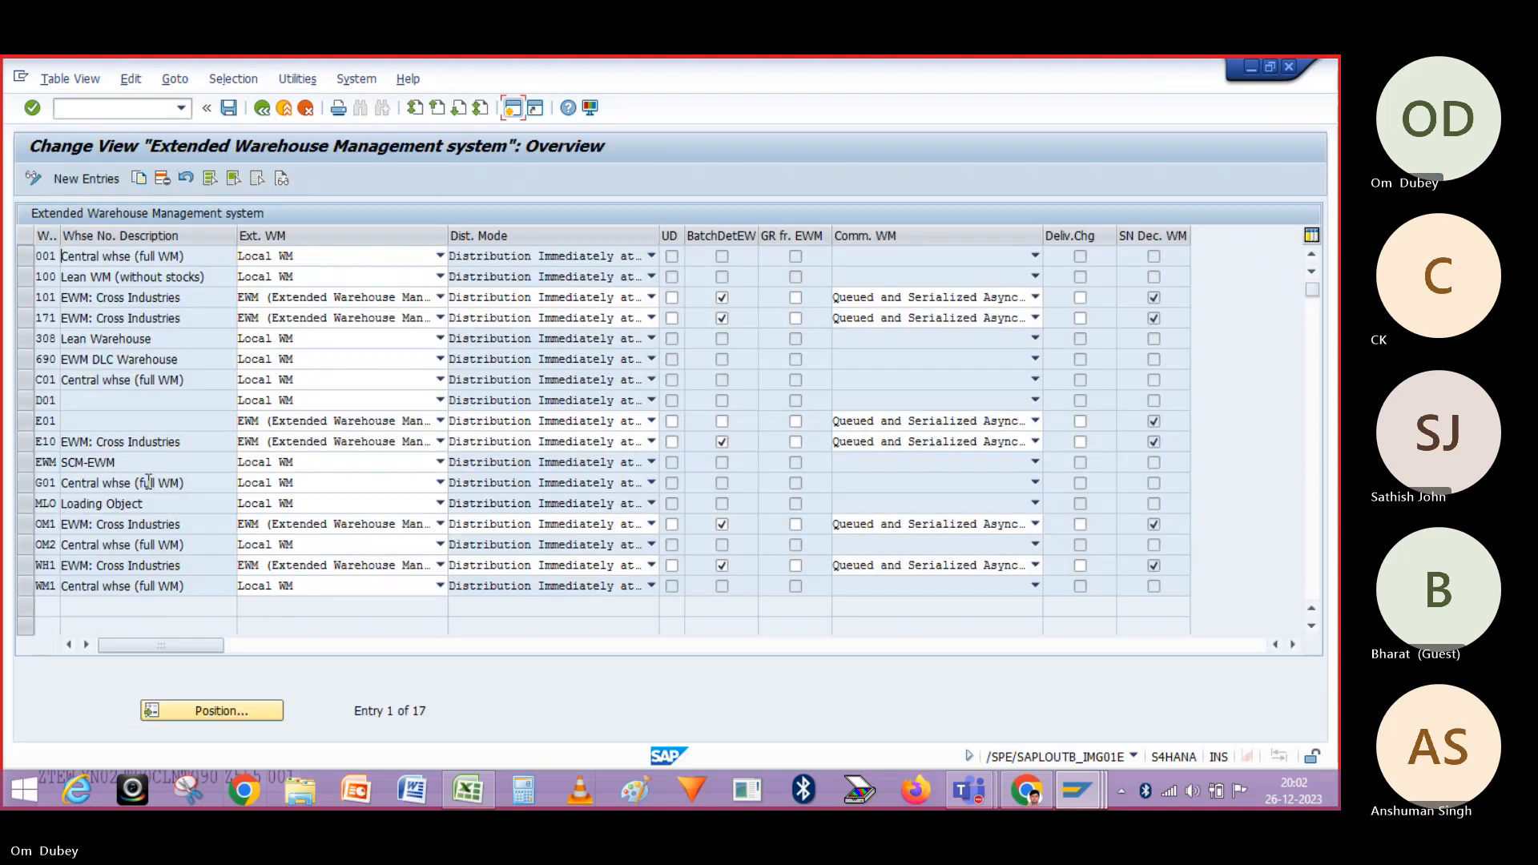
pyautogui.click(257, 115)
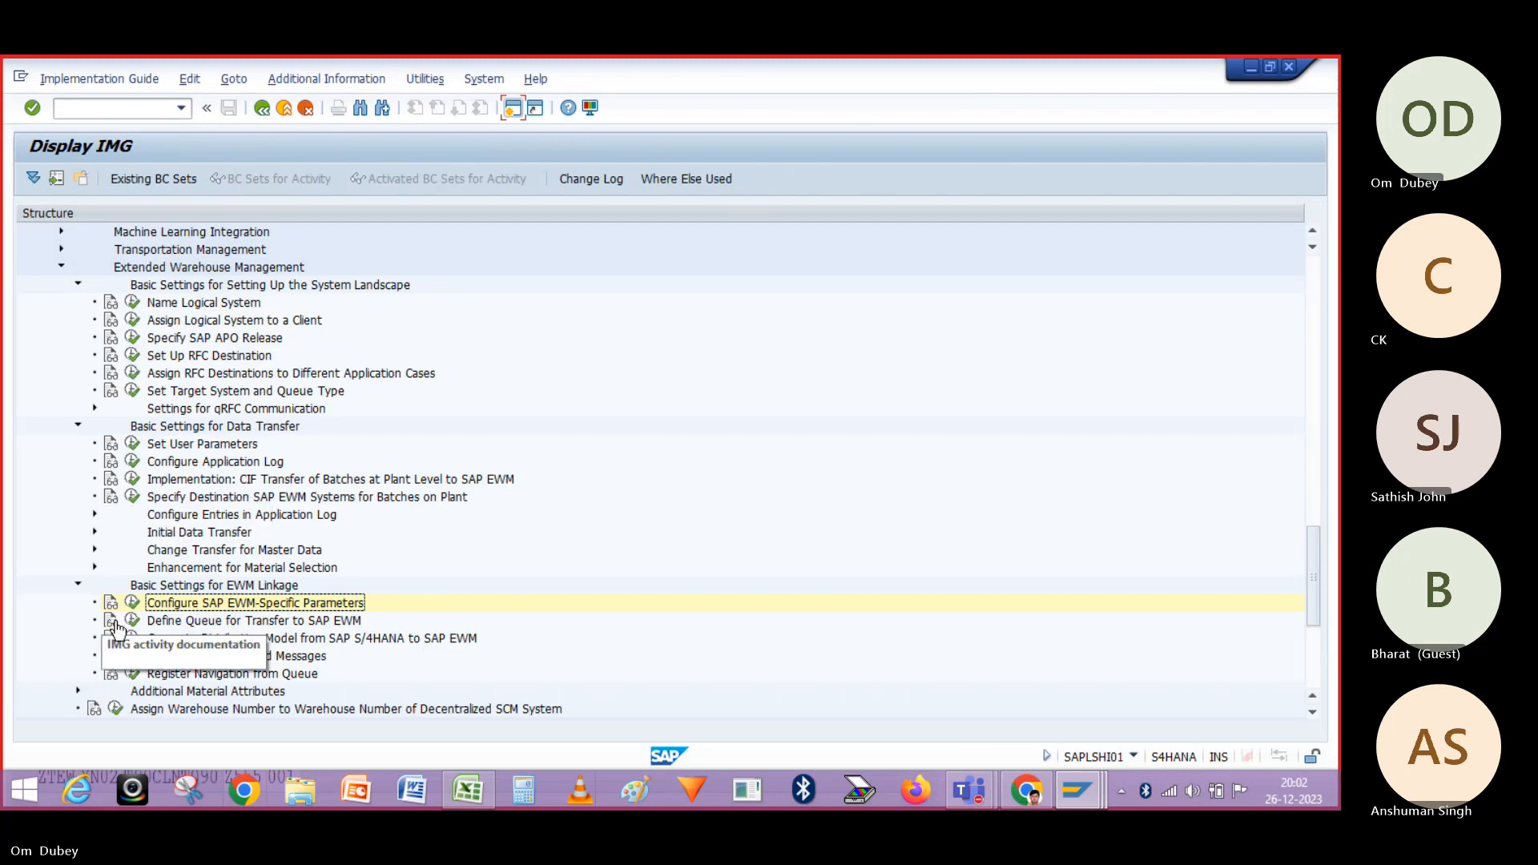
# Open Generate Distribution Model from SAP S/4HANA to SAP EWM, look through the selectable warehouse numbers, and exit
pyautogui.click(132, 639)
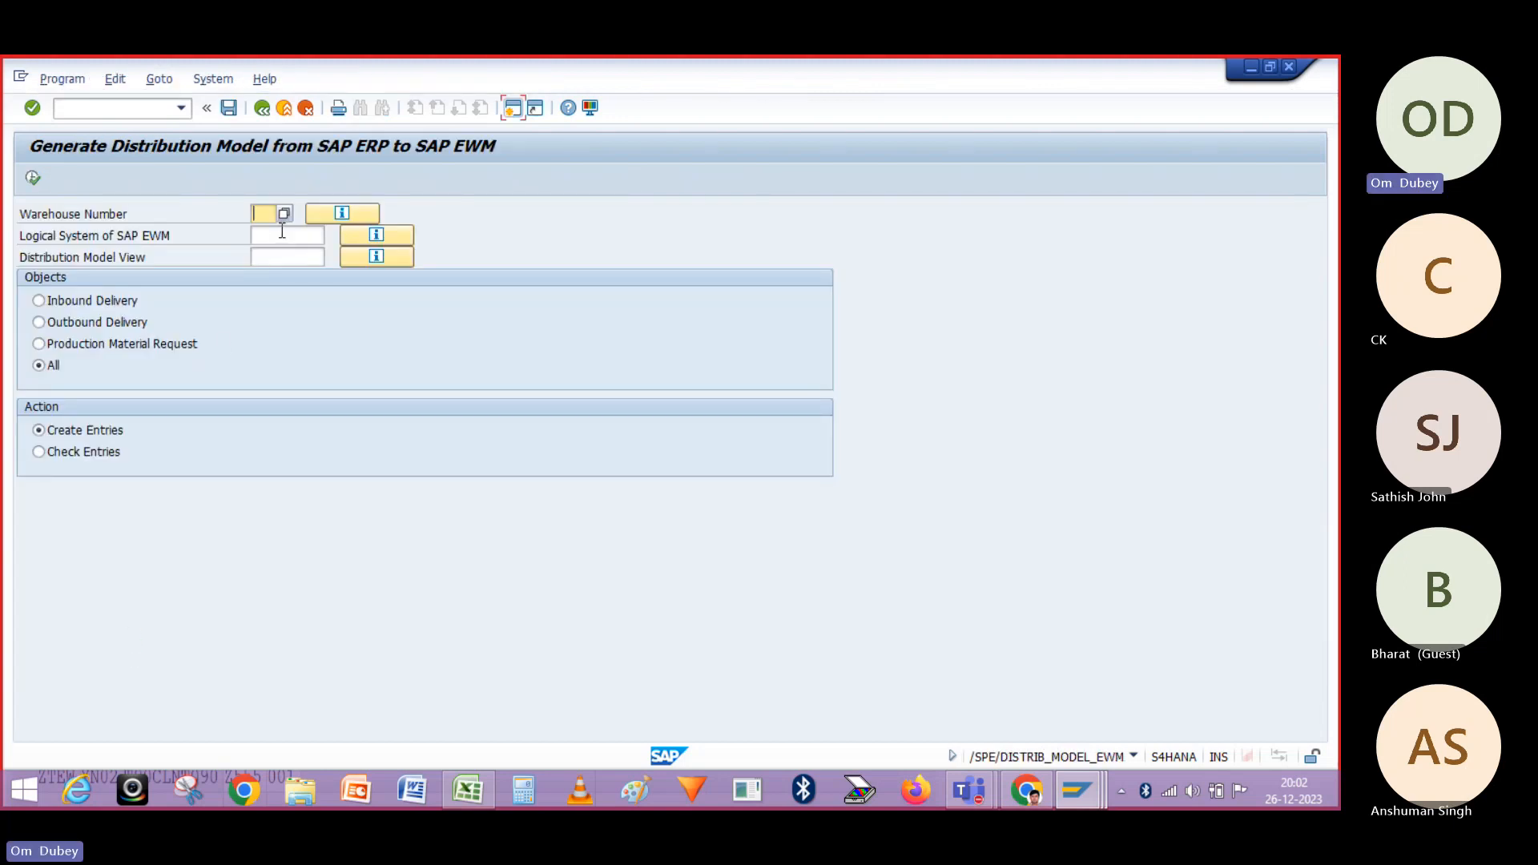
pyautogui.click(284, 214)
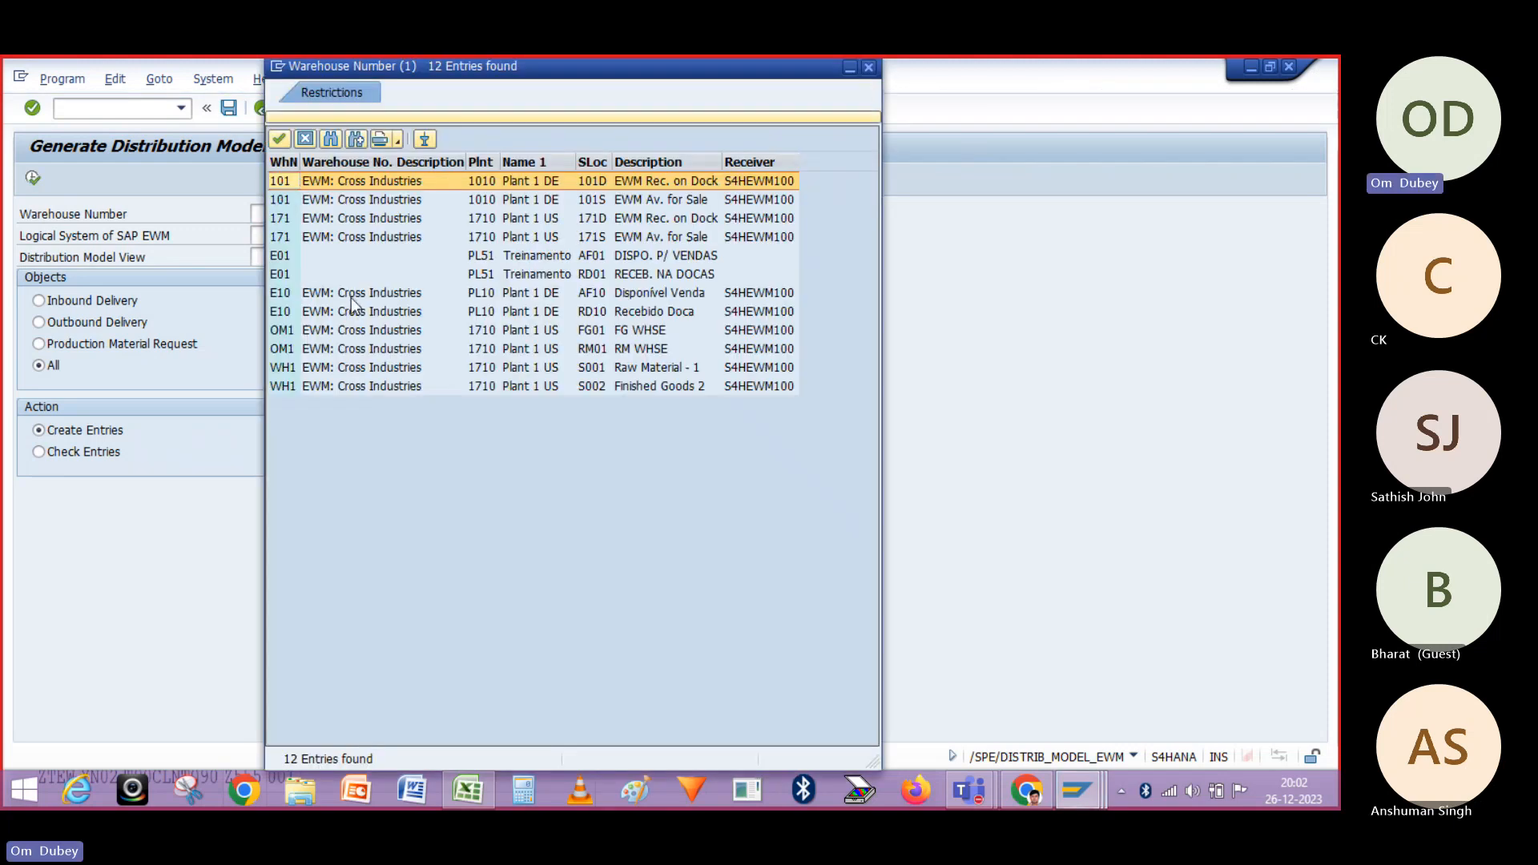
pyautogui.click(865, 68)
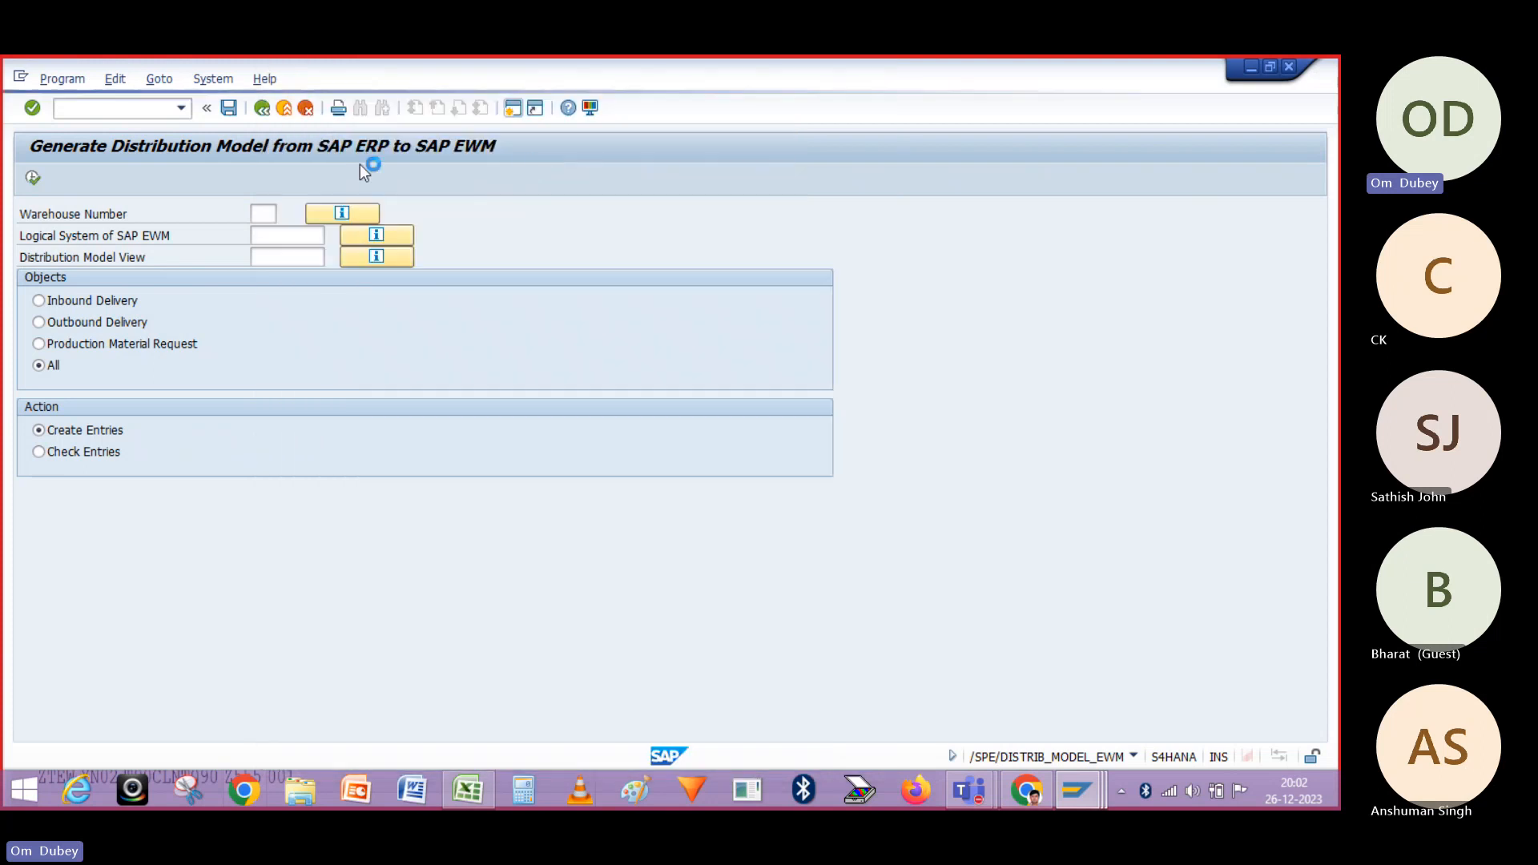
pyautogui.click(260, 112)
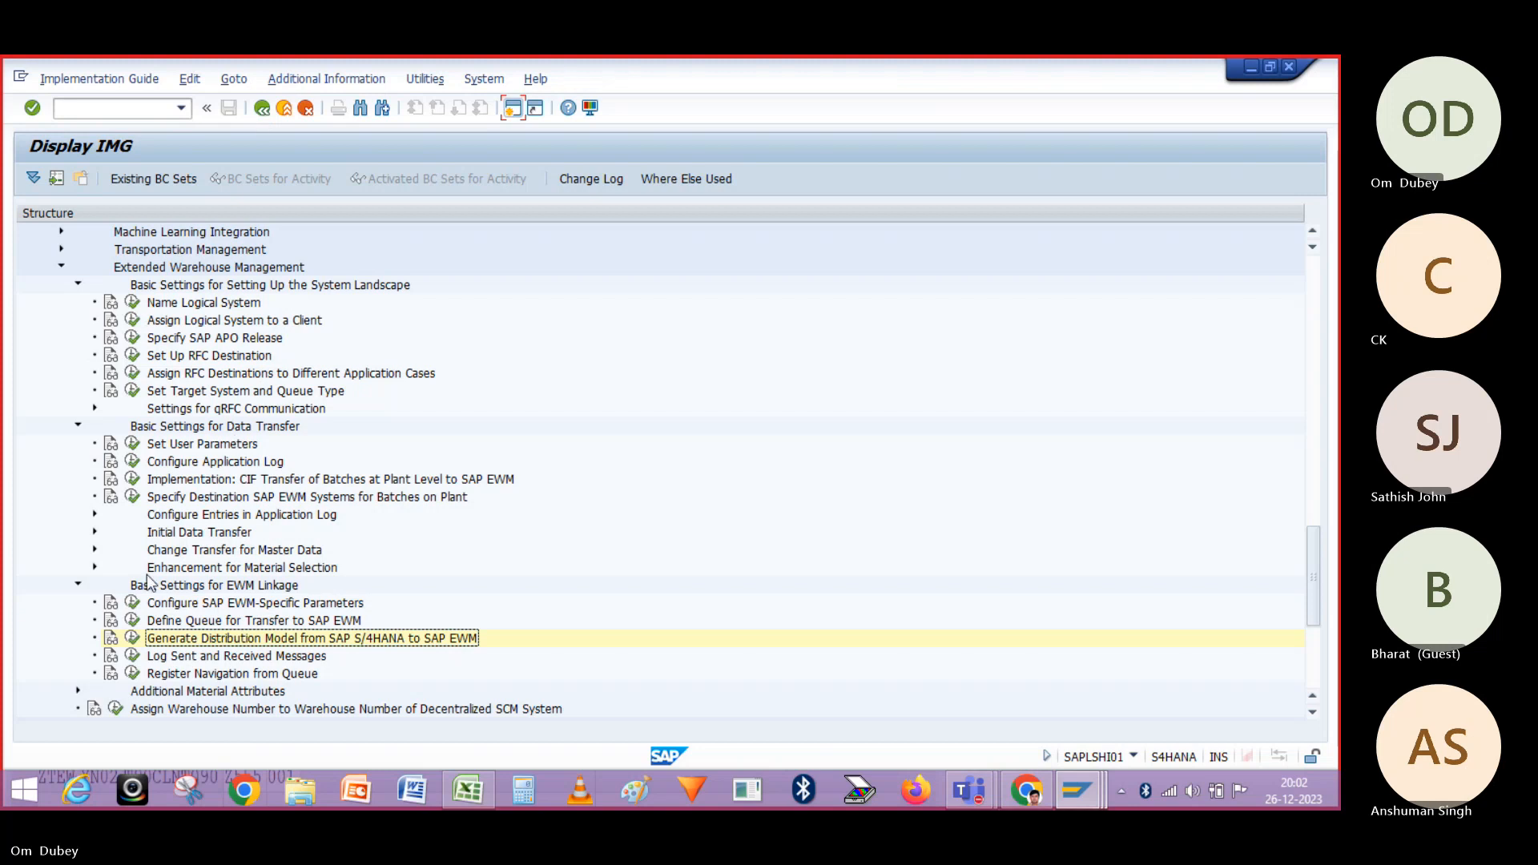
# Review the warehouses in Configure SAP EWM-Specific Parameters and the queue types in Define Queue for Transfer to SAP EWM, then leave the implementation guide
pyautogui.click(132, 603)
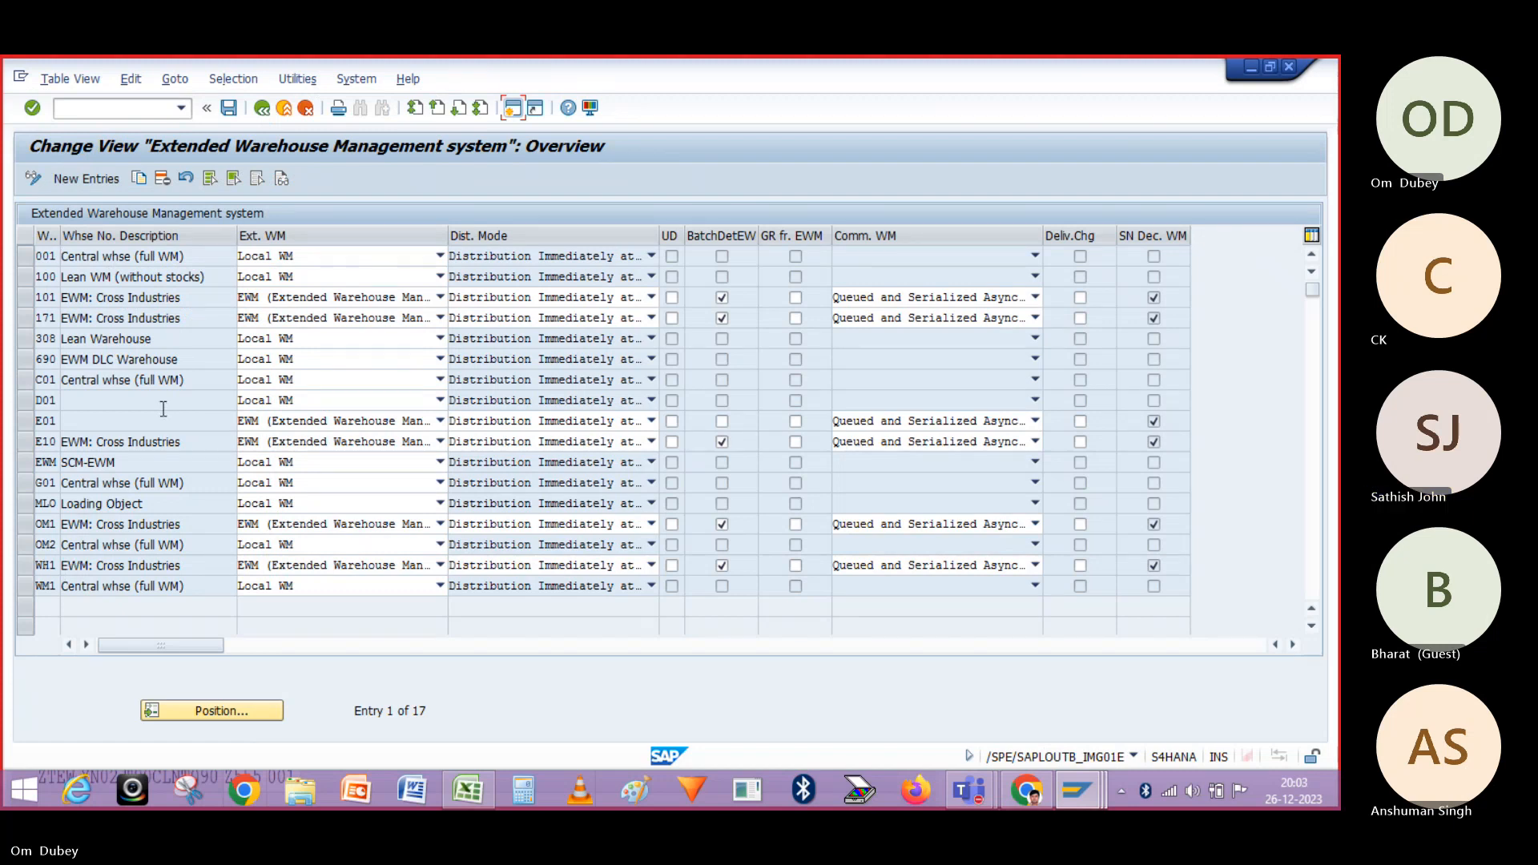
pyautogui.click(263, 109)
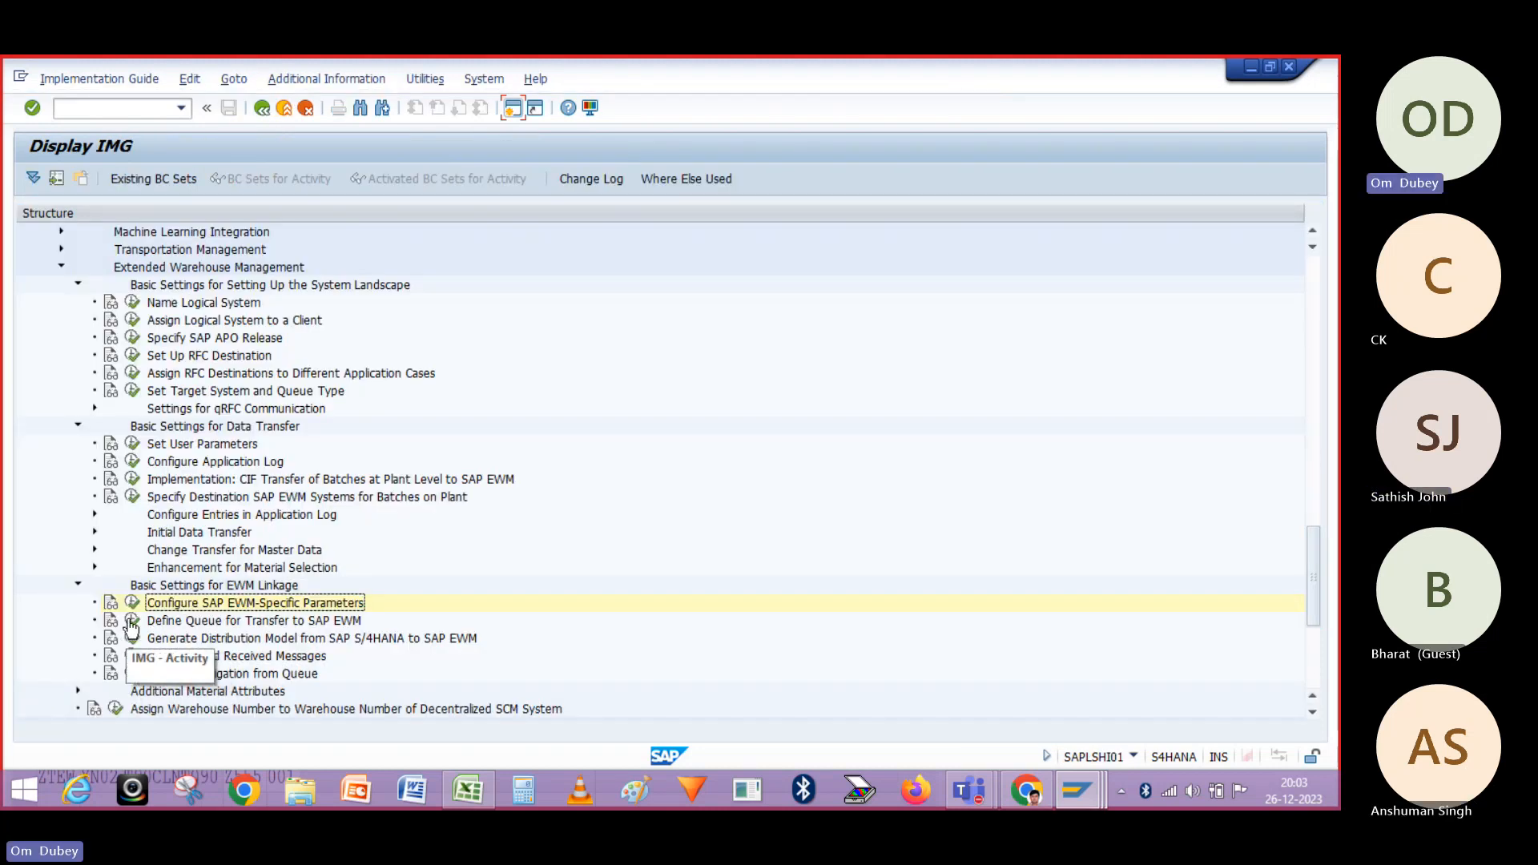
pyautogui.click(131, 621)
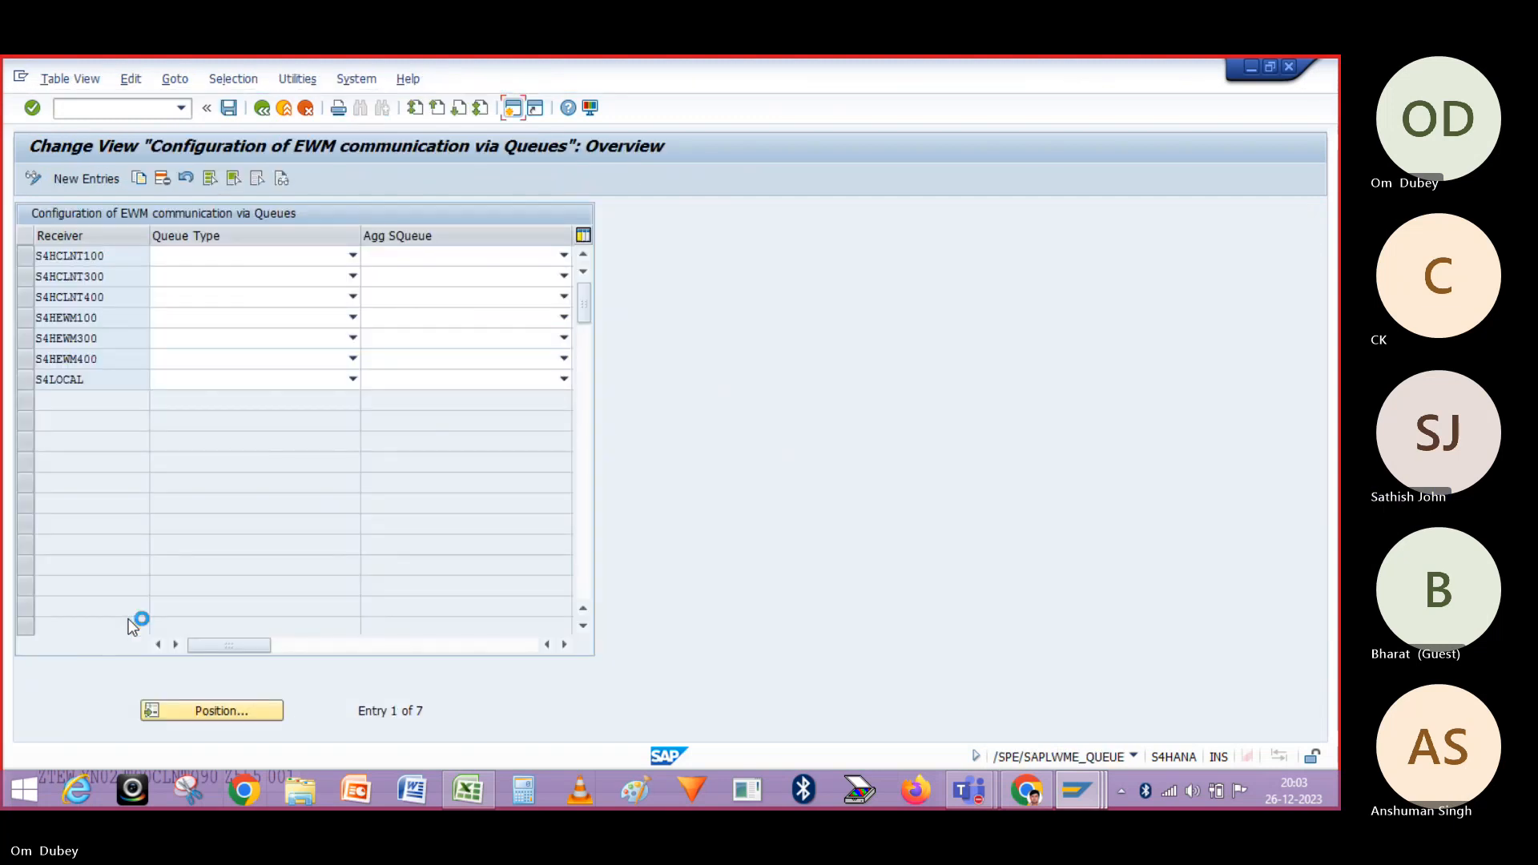
pyautogui.click(204, 254)
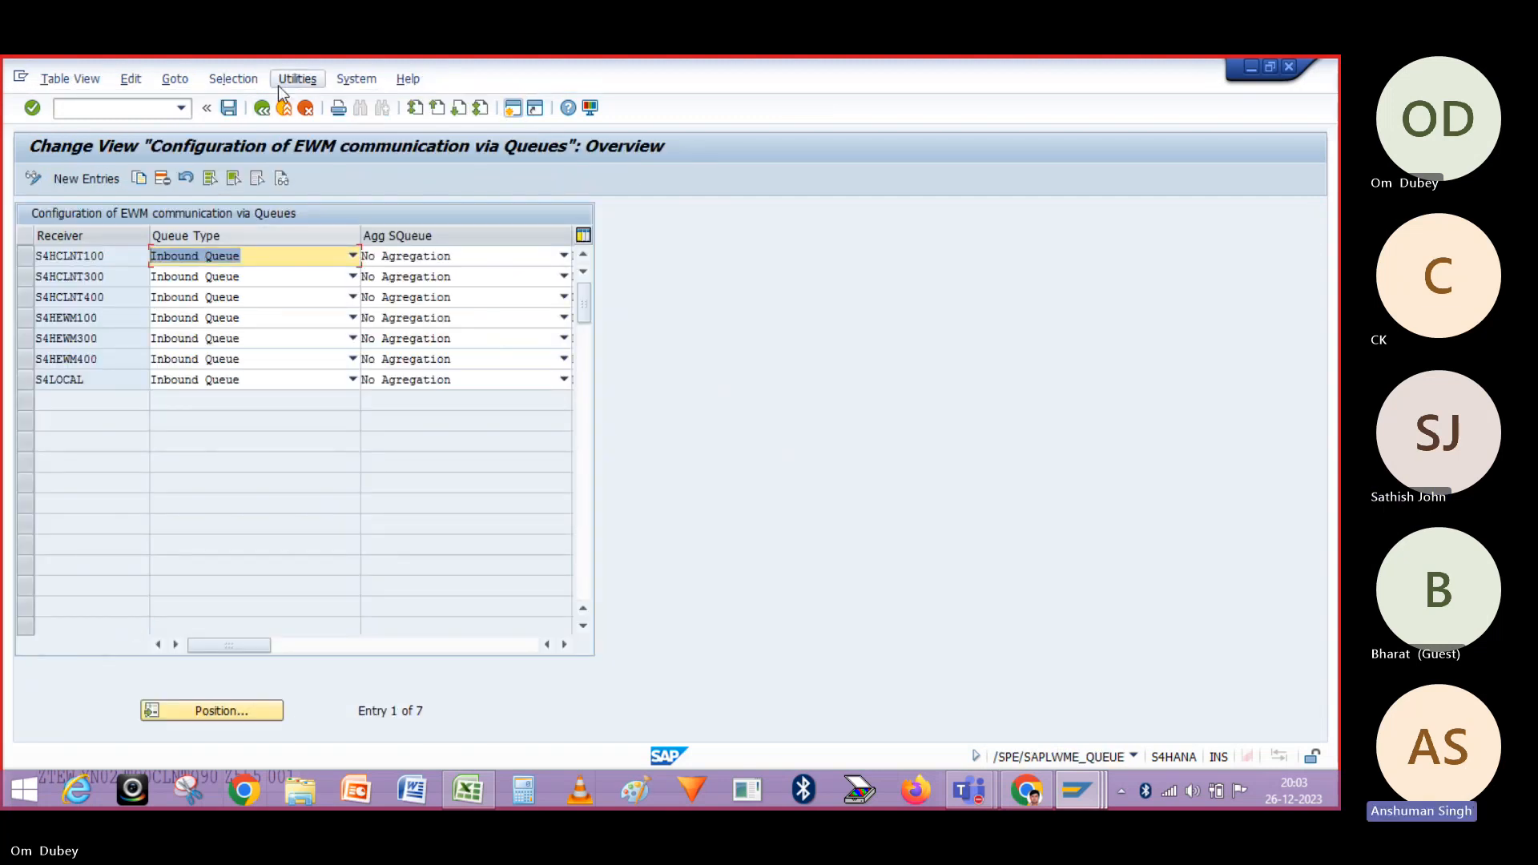
pyautogui.click(262, 108)
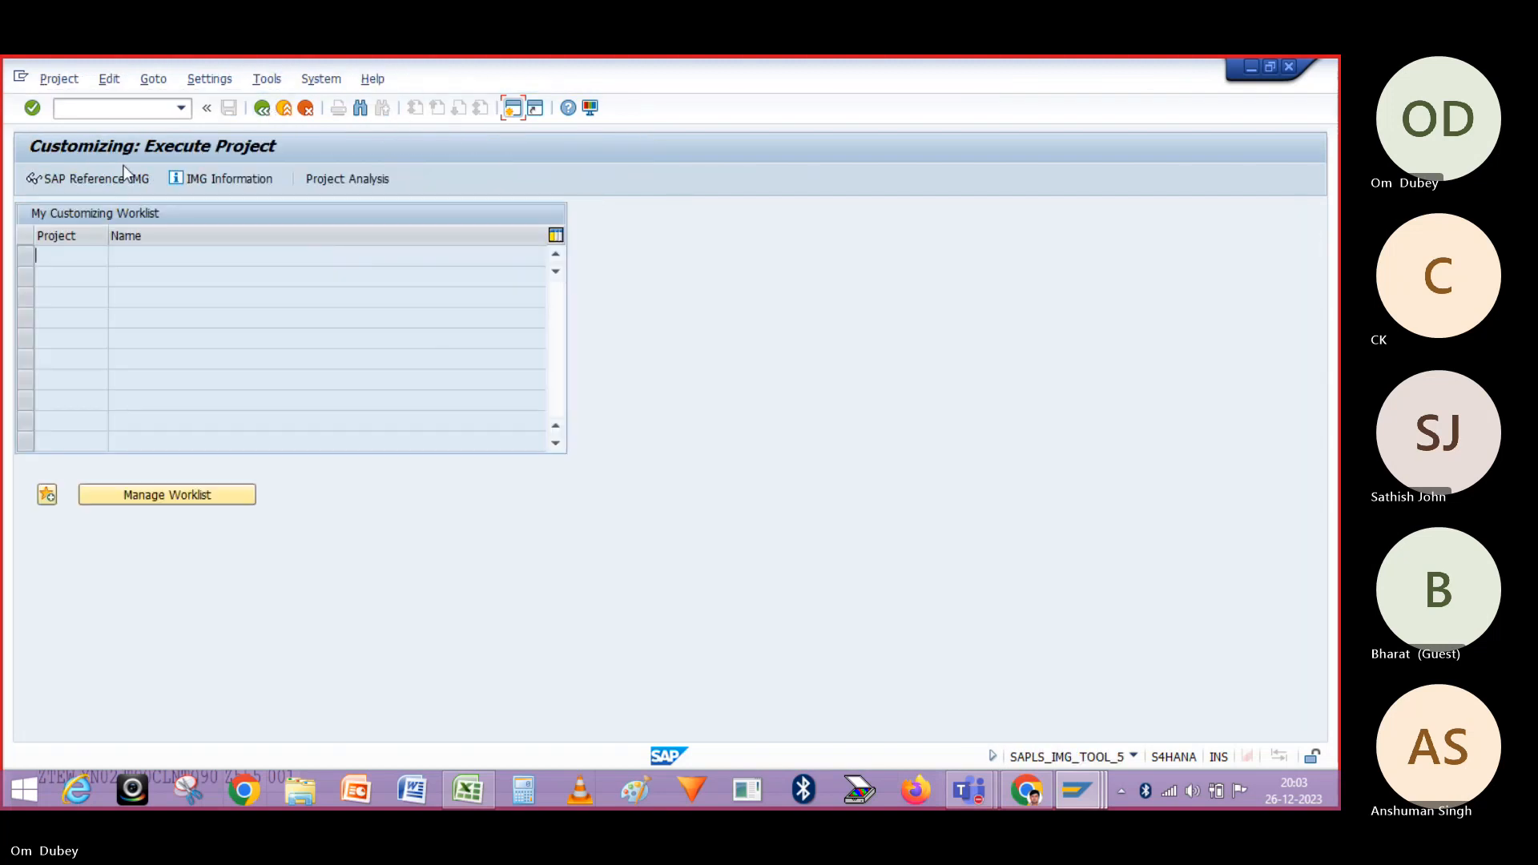
# Reopen the SAP Reference IMG and expand SCM Extended Warehouse Management down to the Extended Warehouse Management activities
pyautogui.click(120, 176)
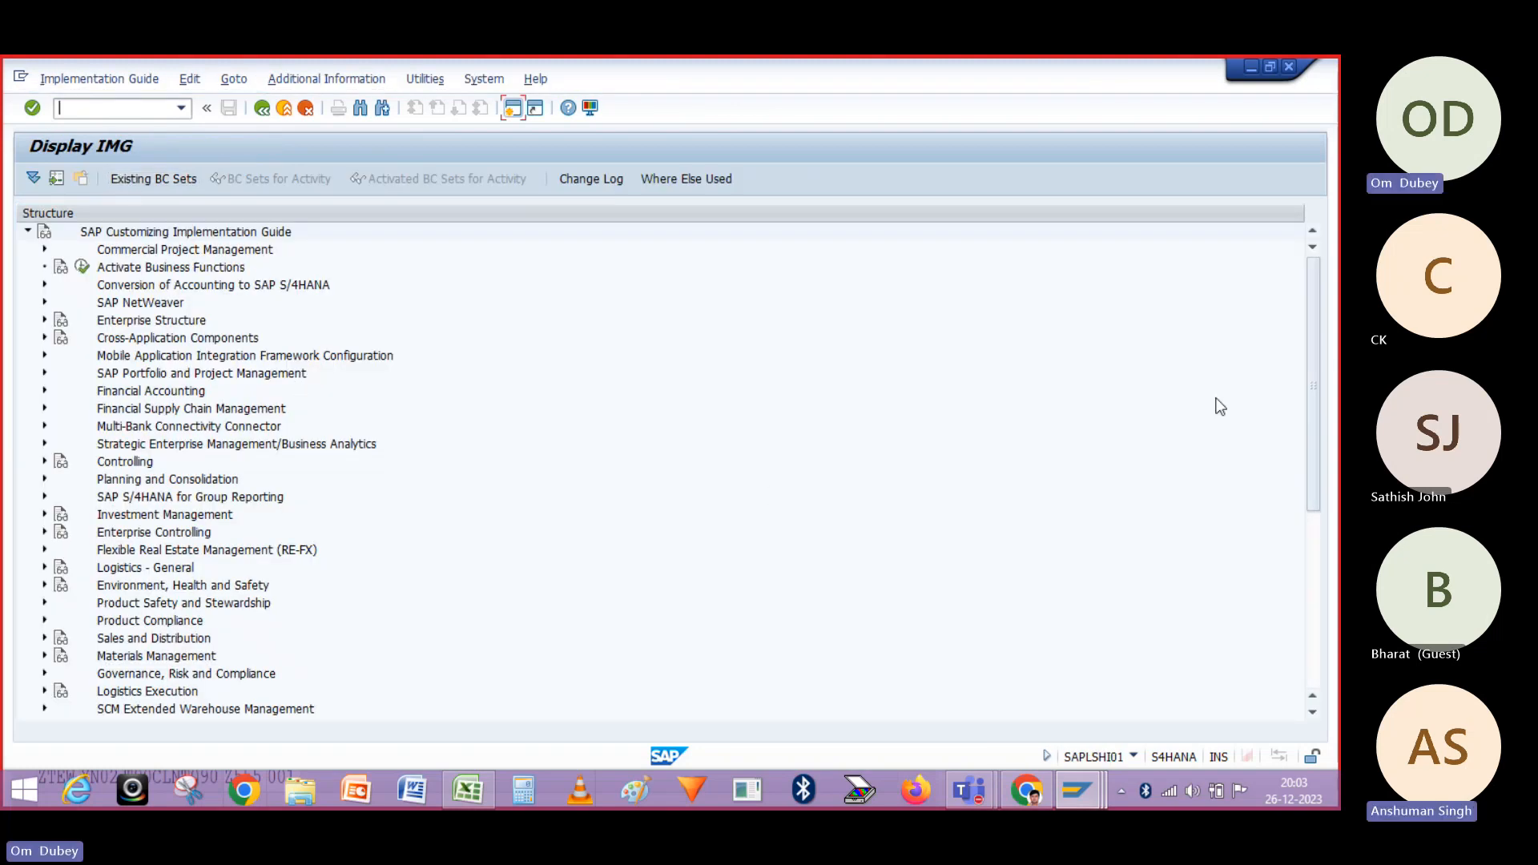
pyautogui.moveTo(1319, 367); pyautogui.dragTo(1317, 490)
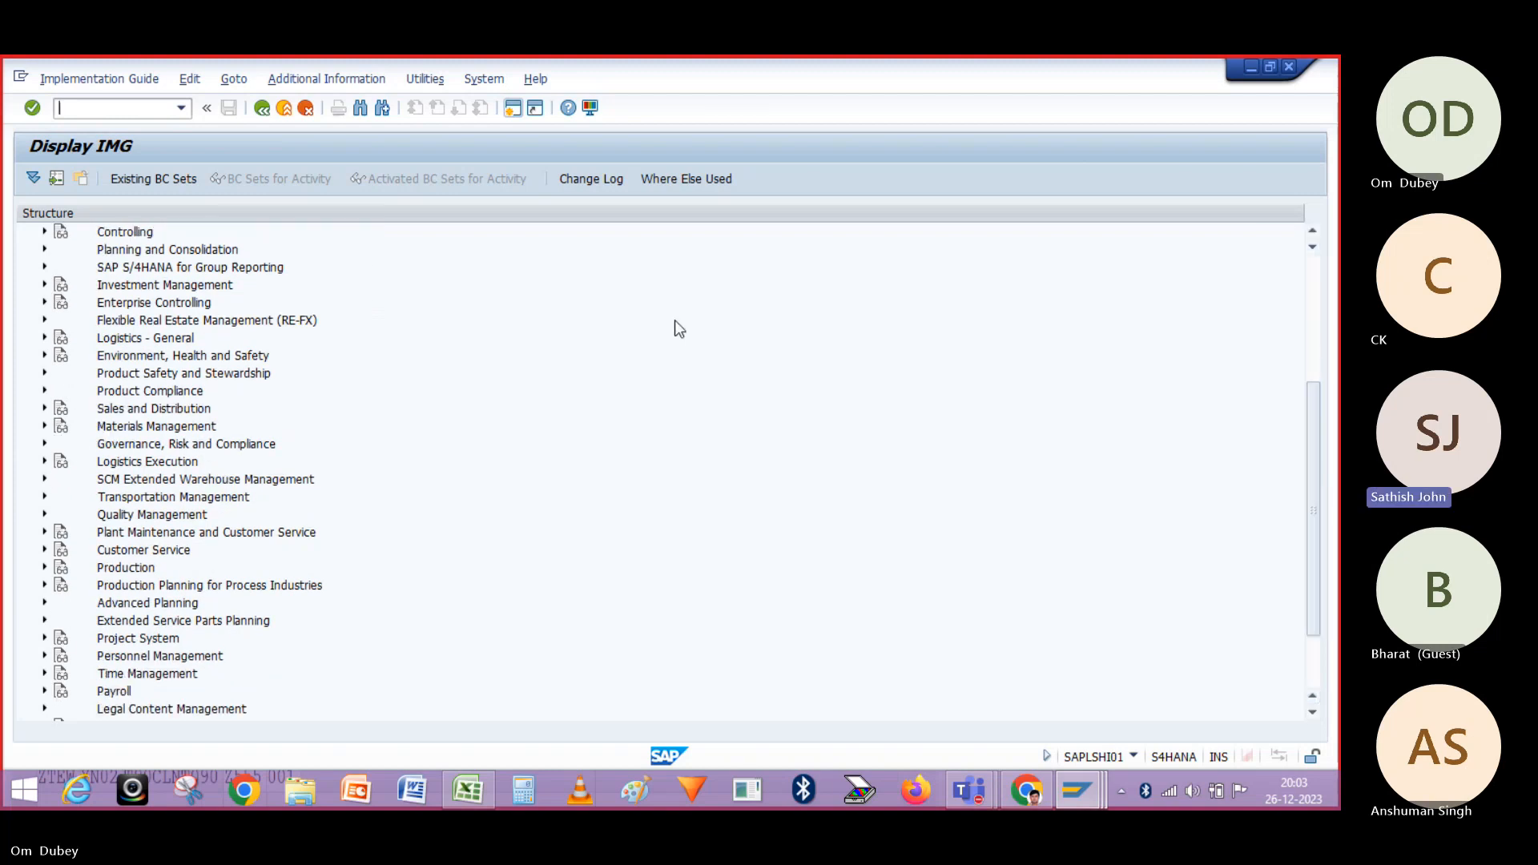
pyautogui.click(43, 480)
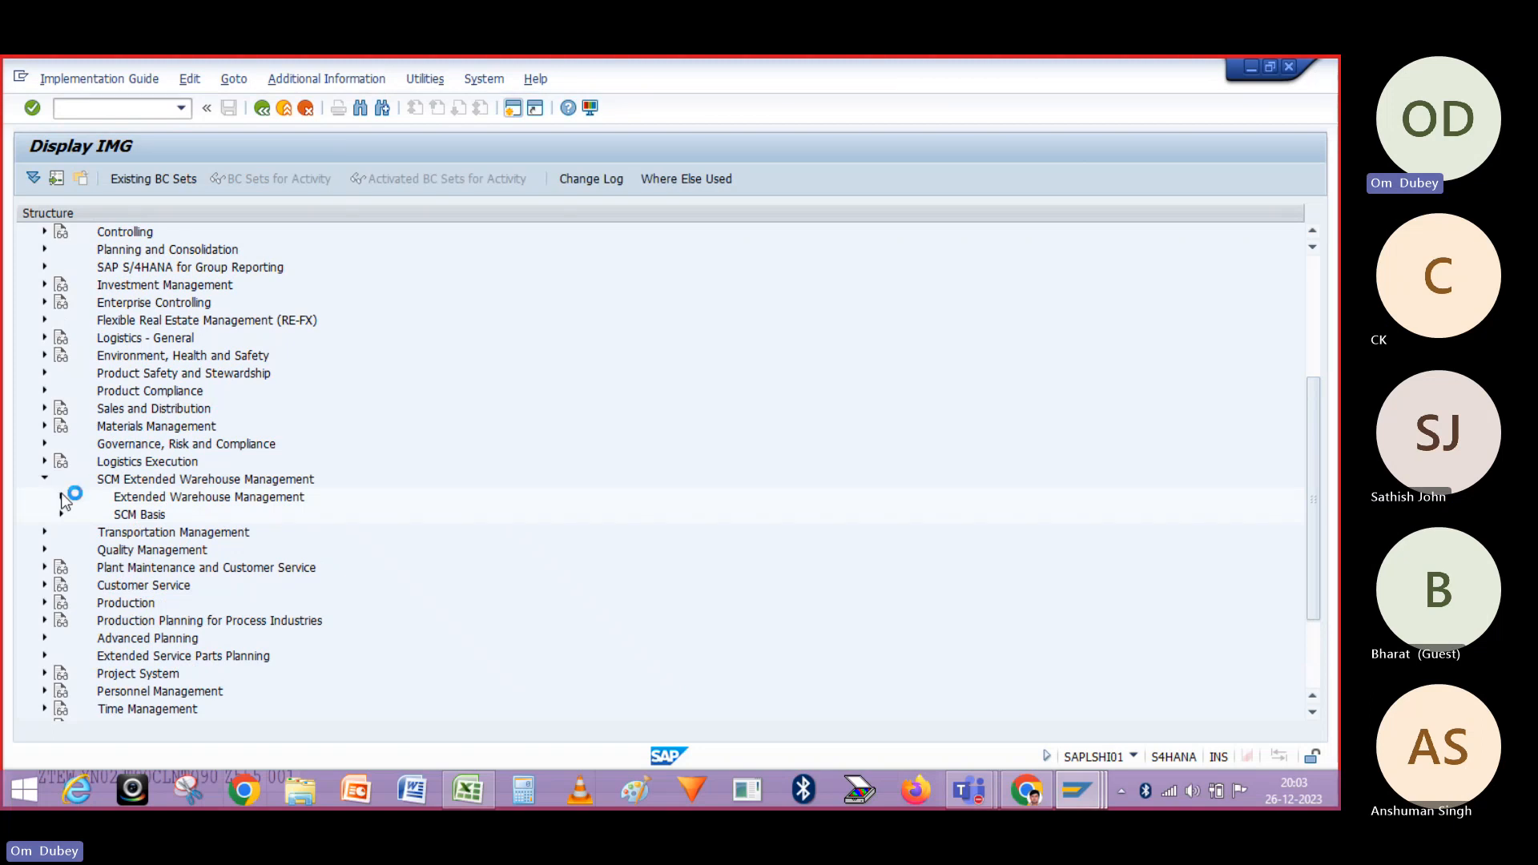
pyautogui.click(43, 479)
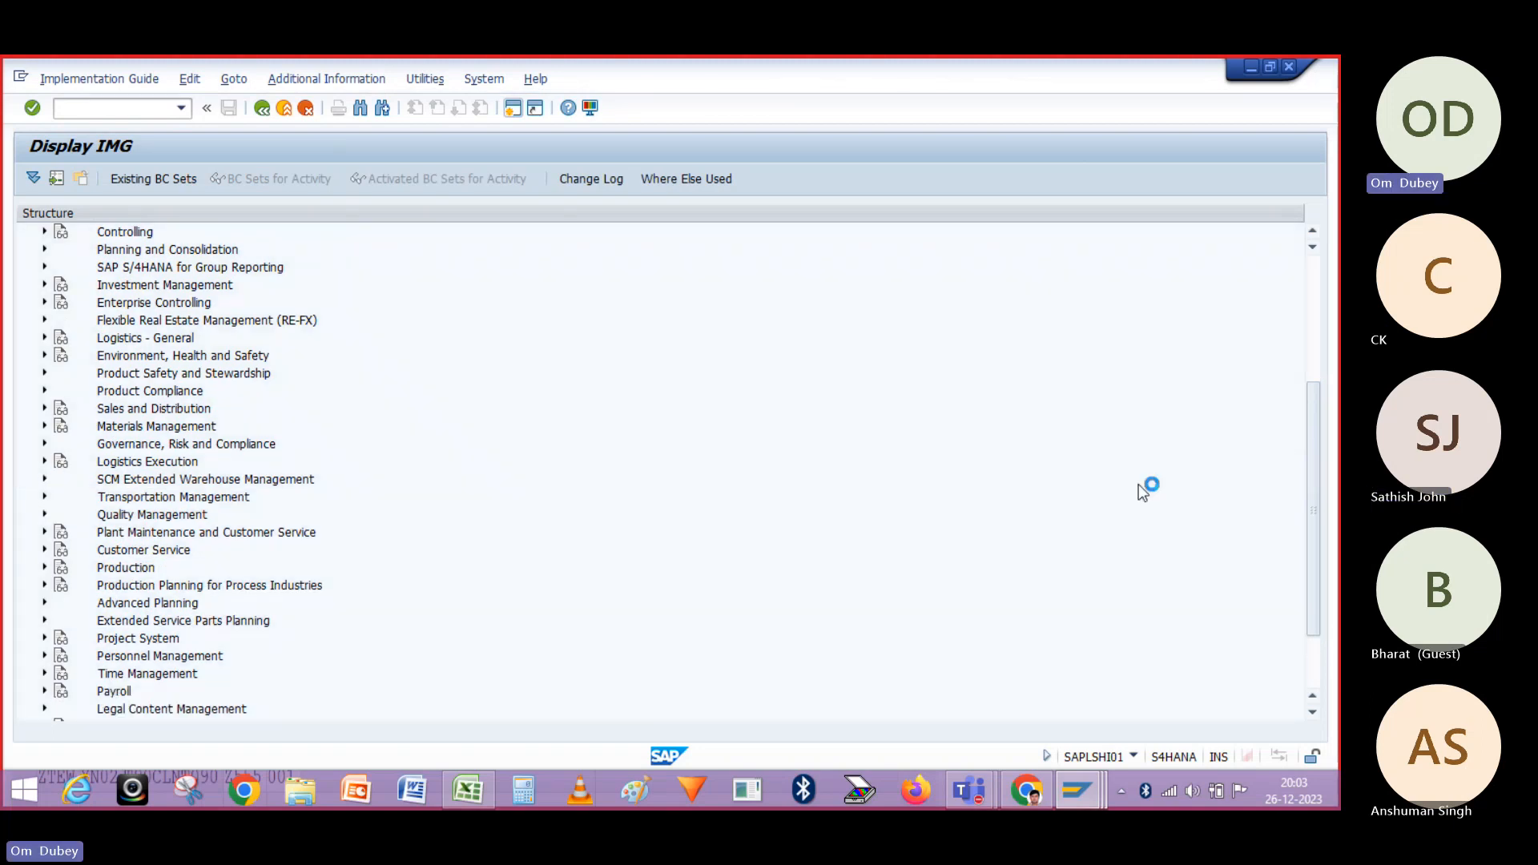
pyautogui.scroll(-2, 1317, 461)
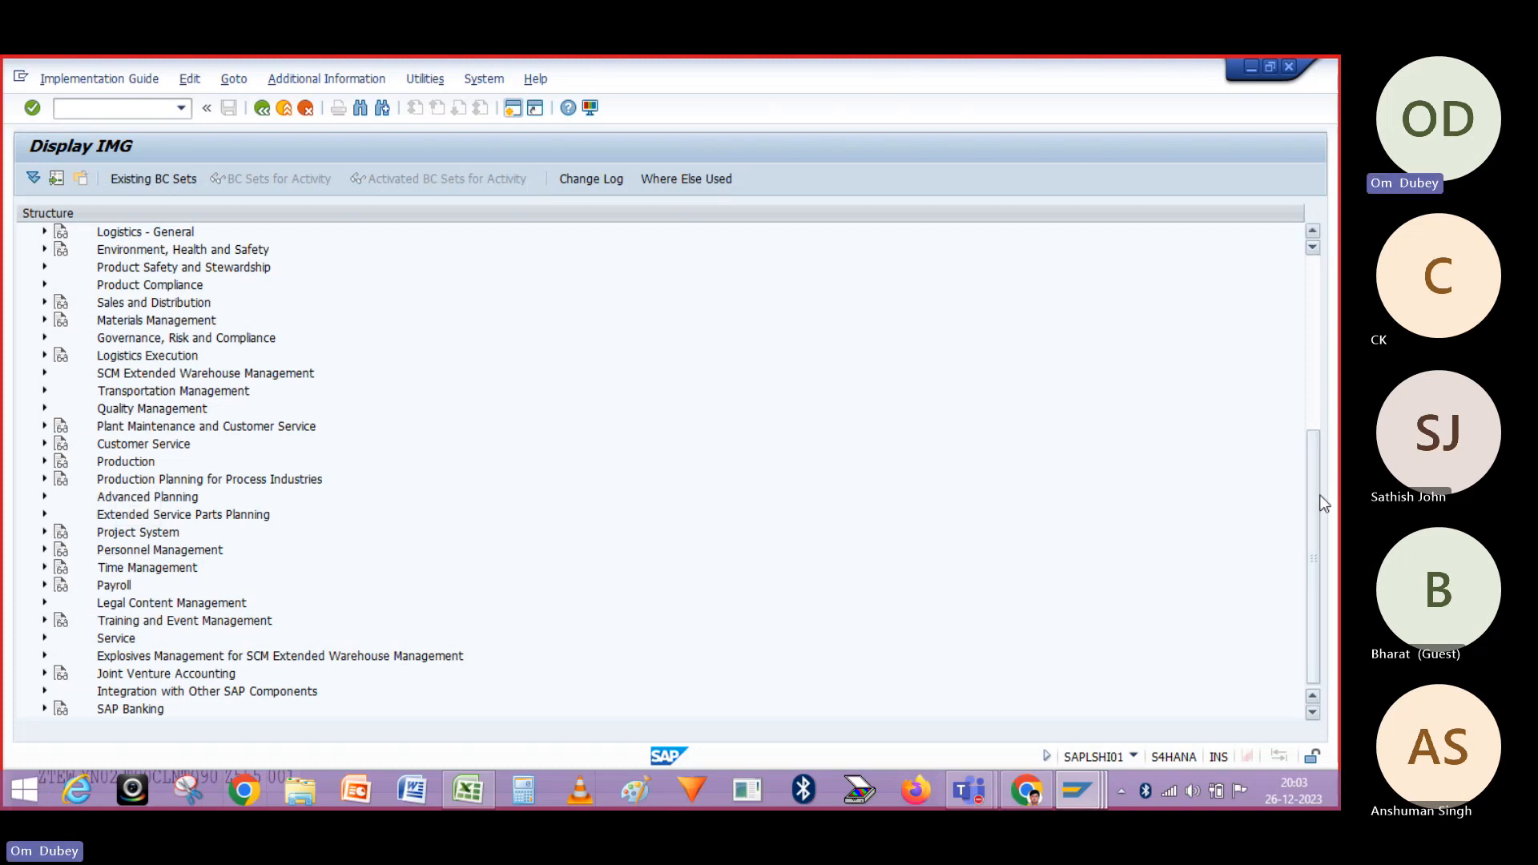
pyautogui.click(45, 372)
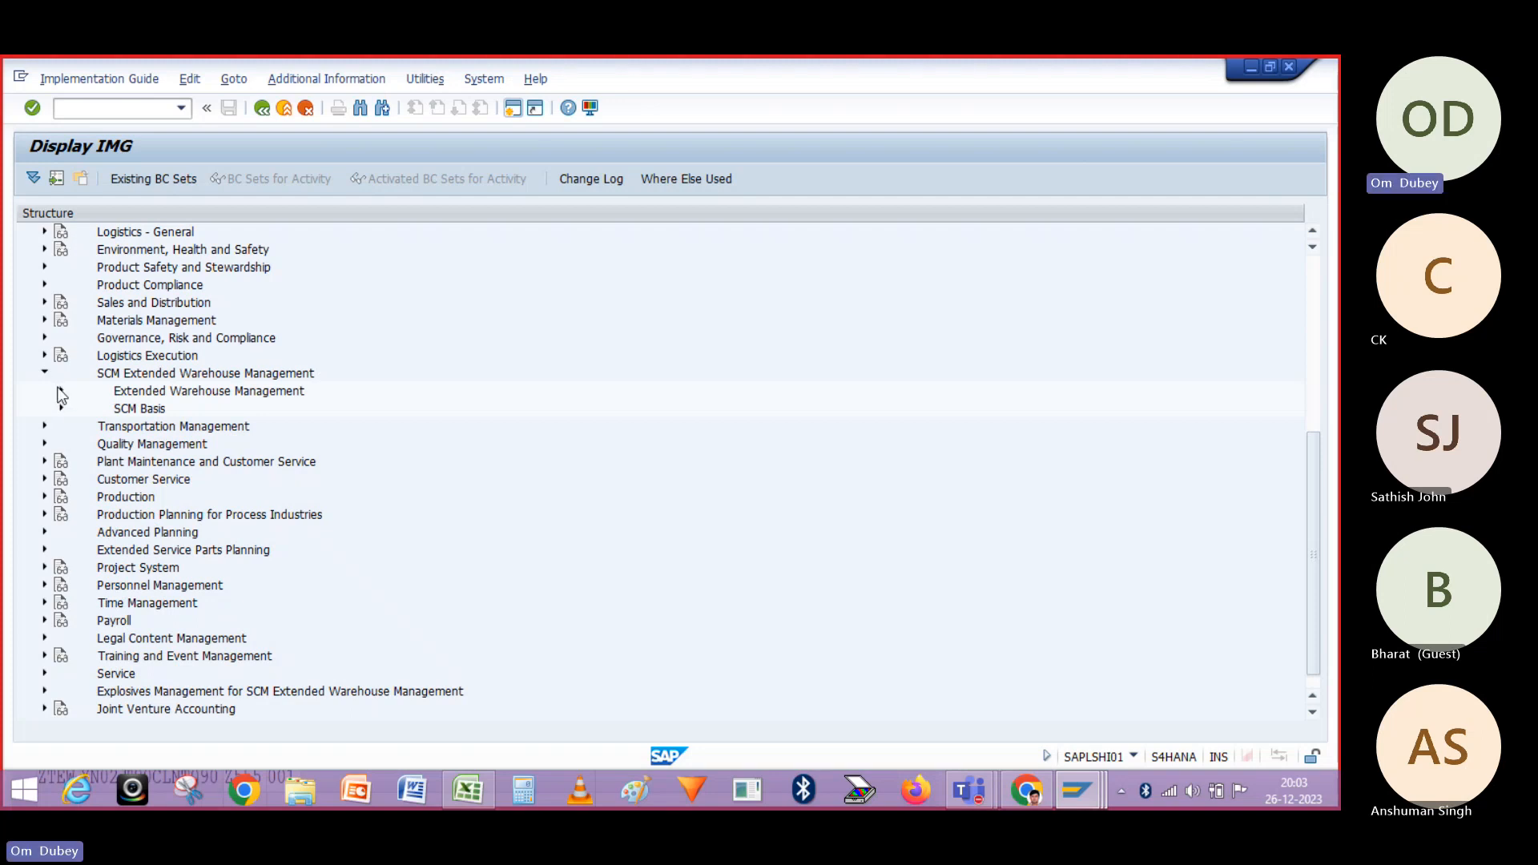
pyautogui.click(61, 393)
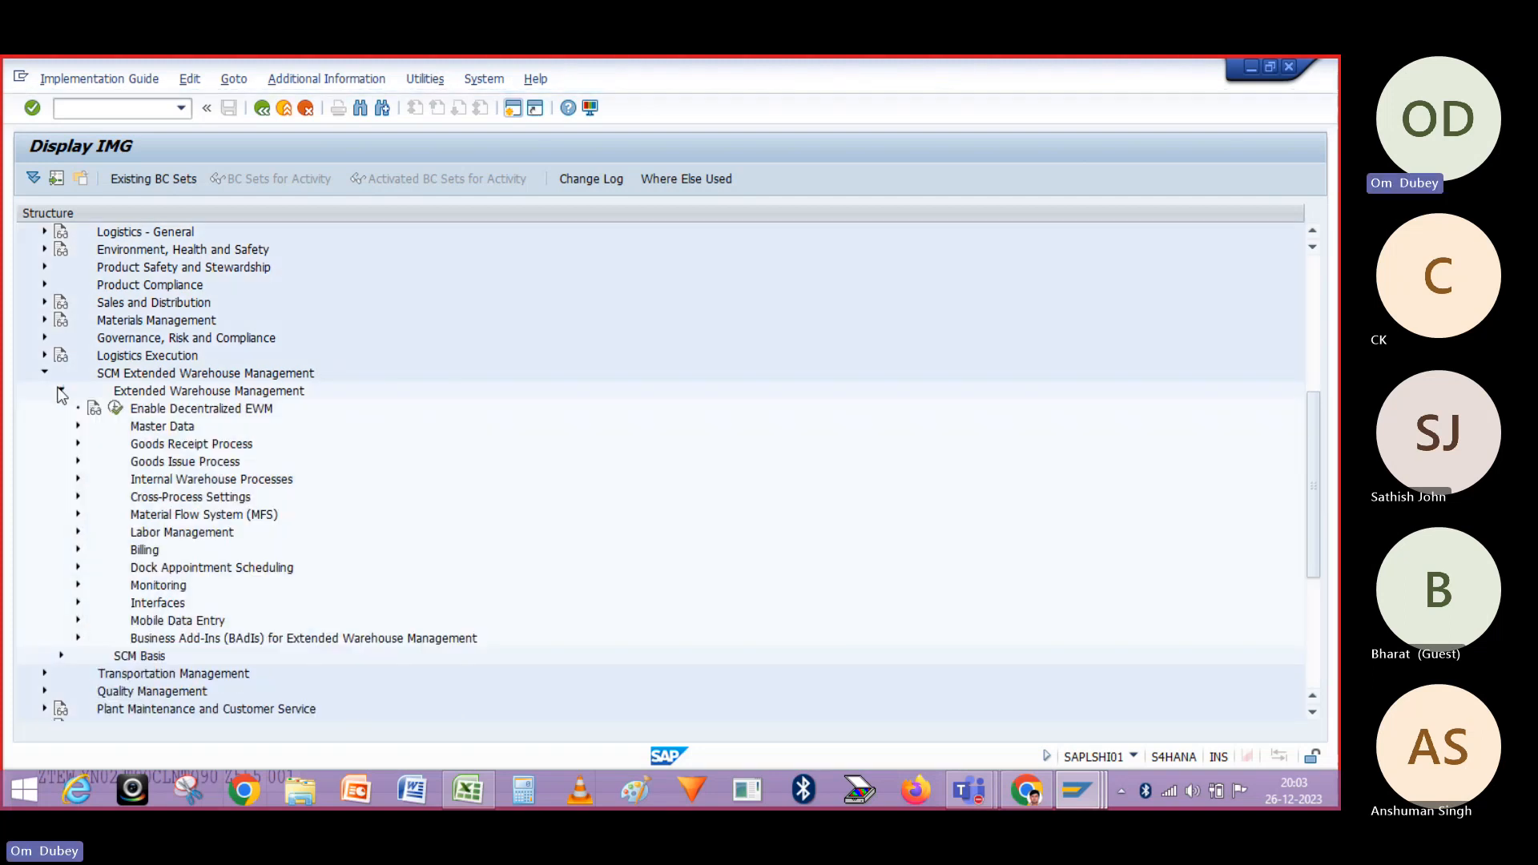
pyautogui.click(78, 444)
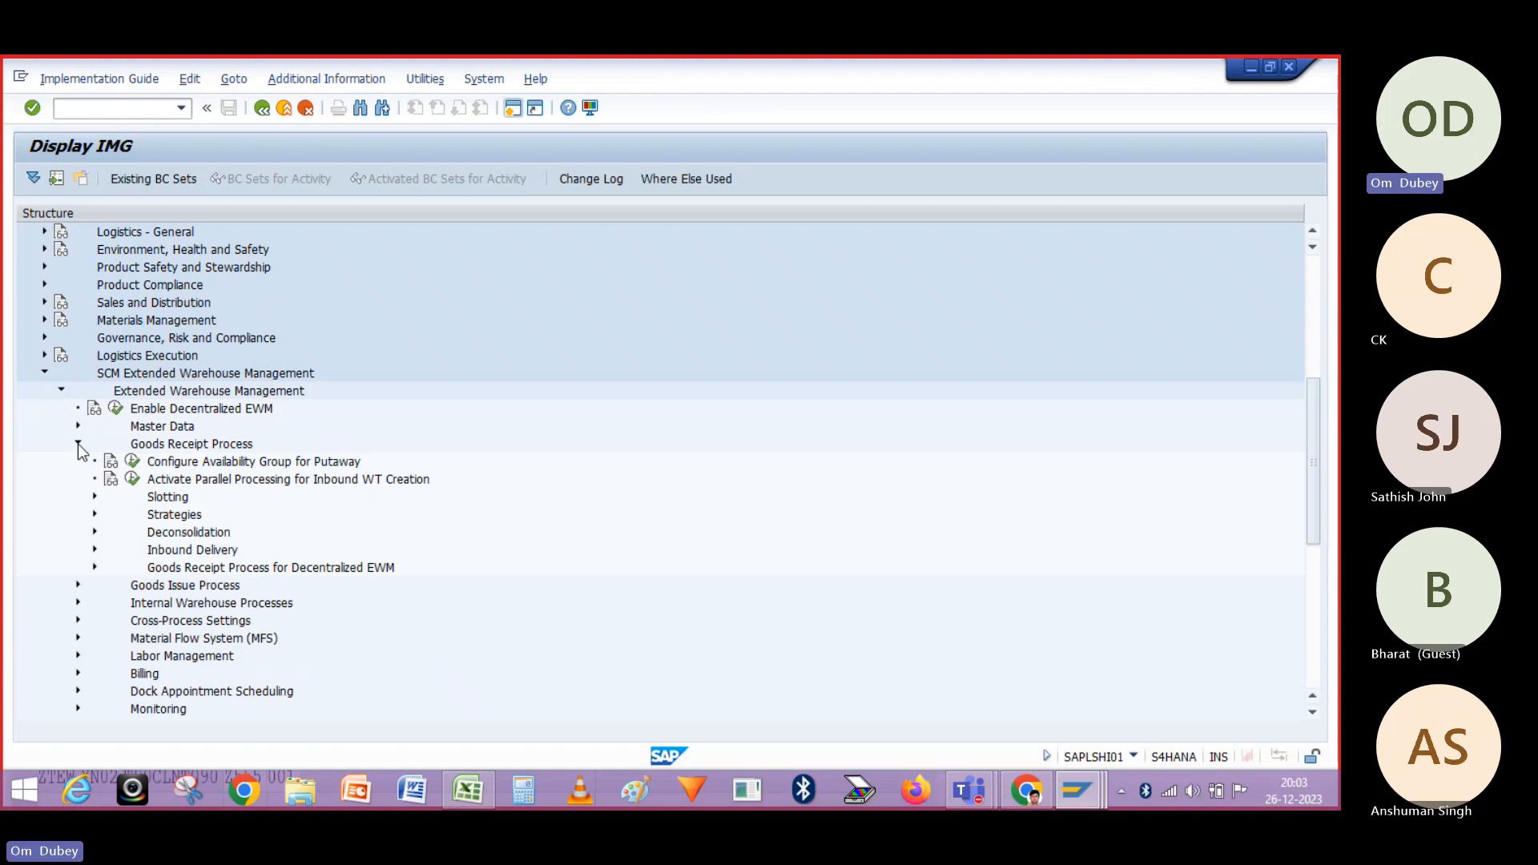
pyautogui.click(78, 444)
pyautogui.click(61, 390)
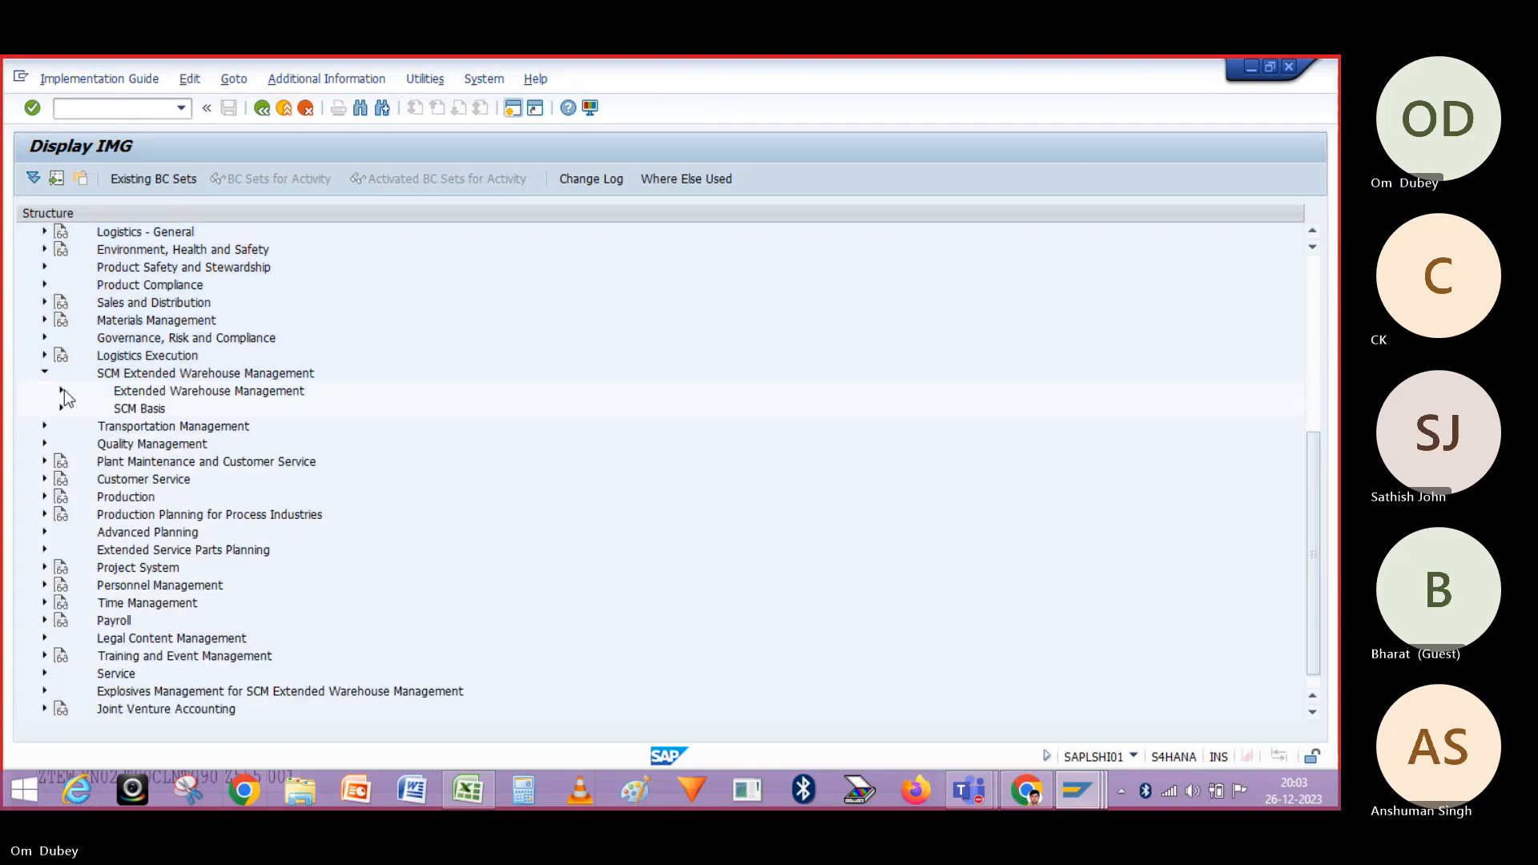
pyautogui.click(62, 391)
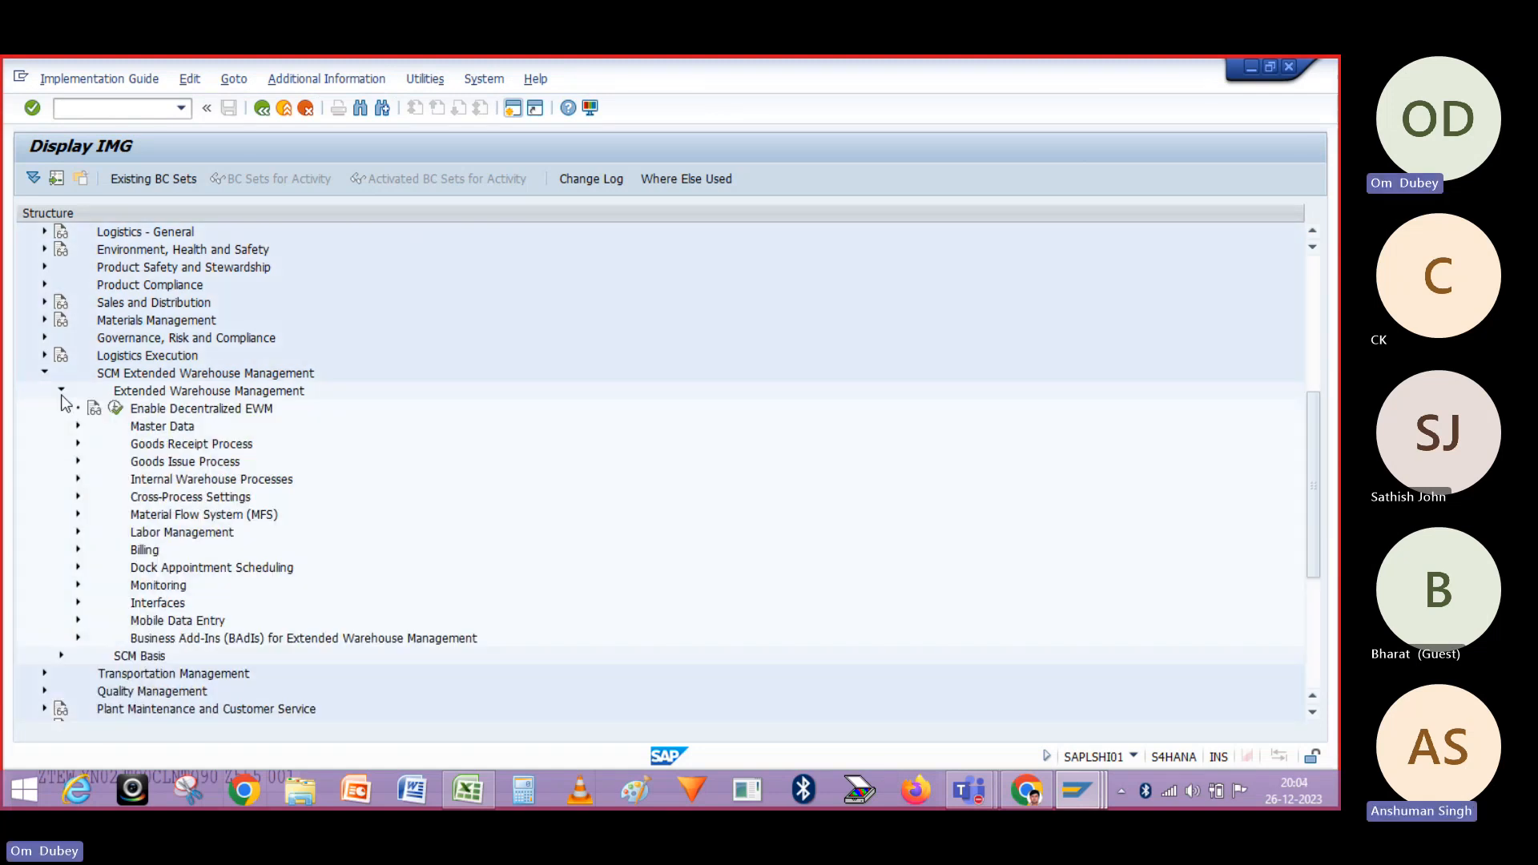
# Under Interfaces, ERP Integration, General Settings, check ERP warehouse OM2 in Assign Warehouse Numbers from Logistics Execution, then return to the implementation guide
pyautogui.click(78, 603)
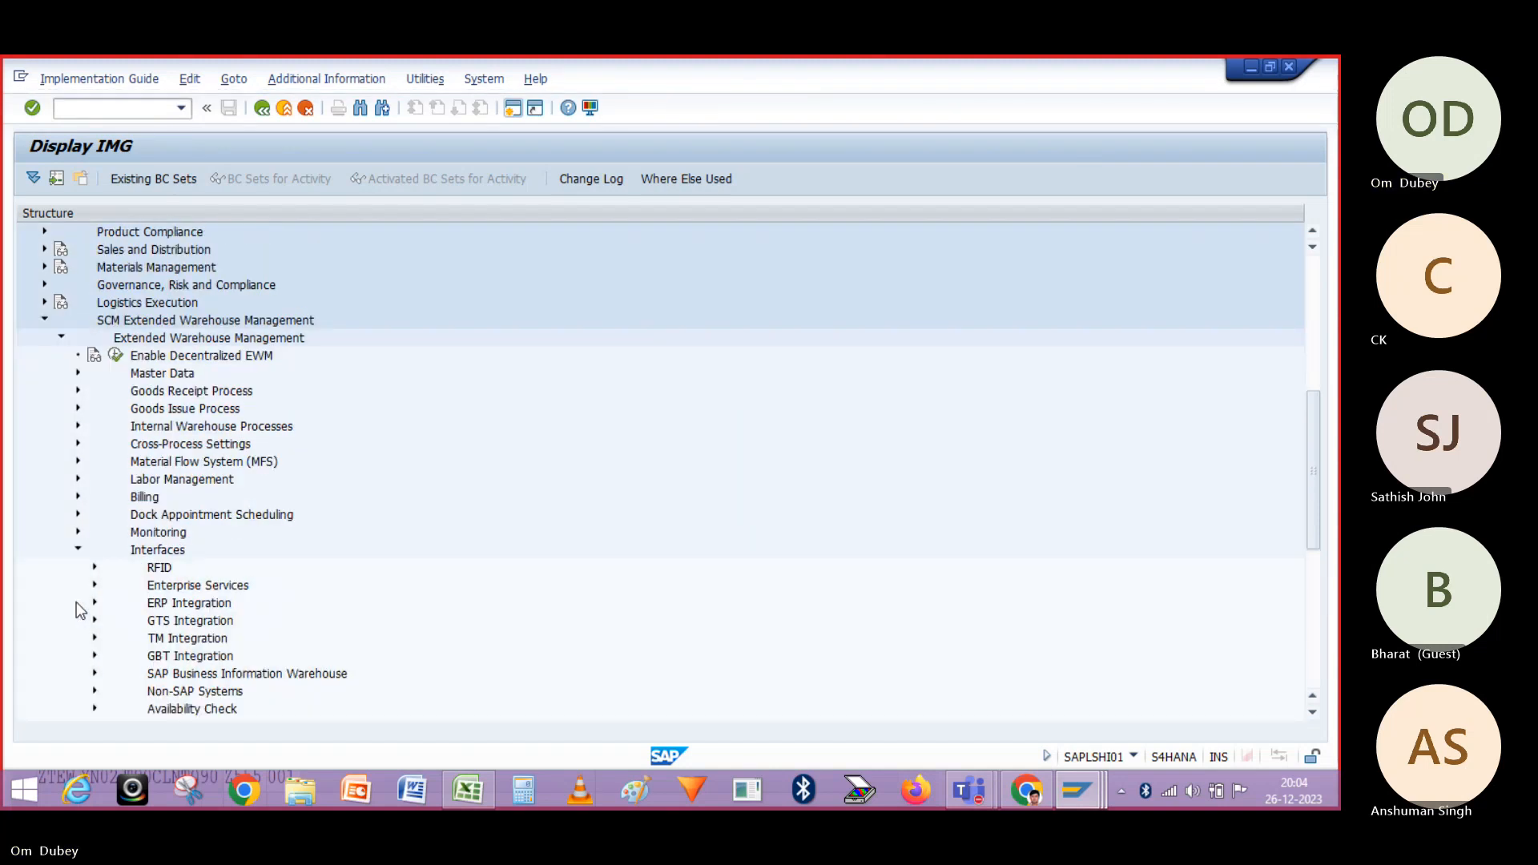
pyautogui.click(94, 603)
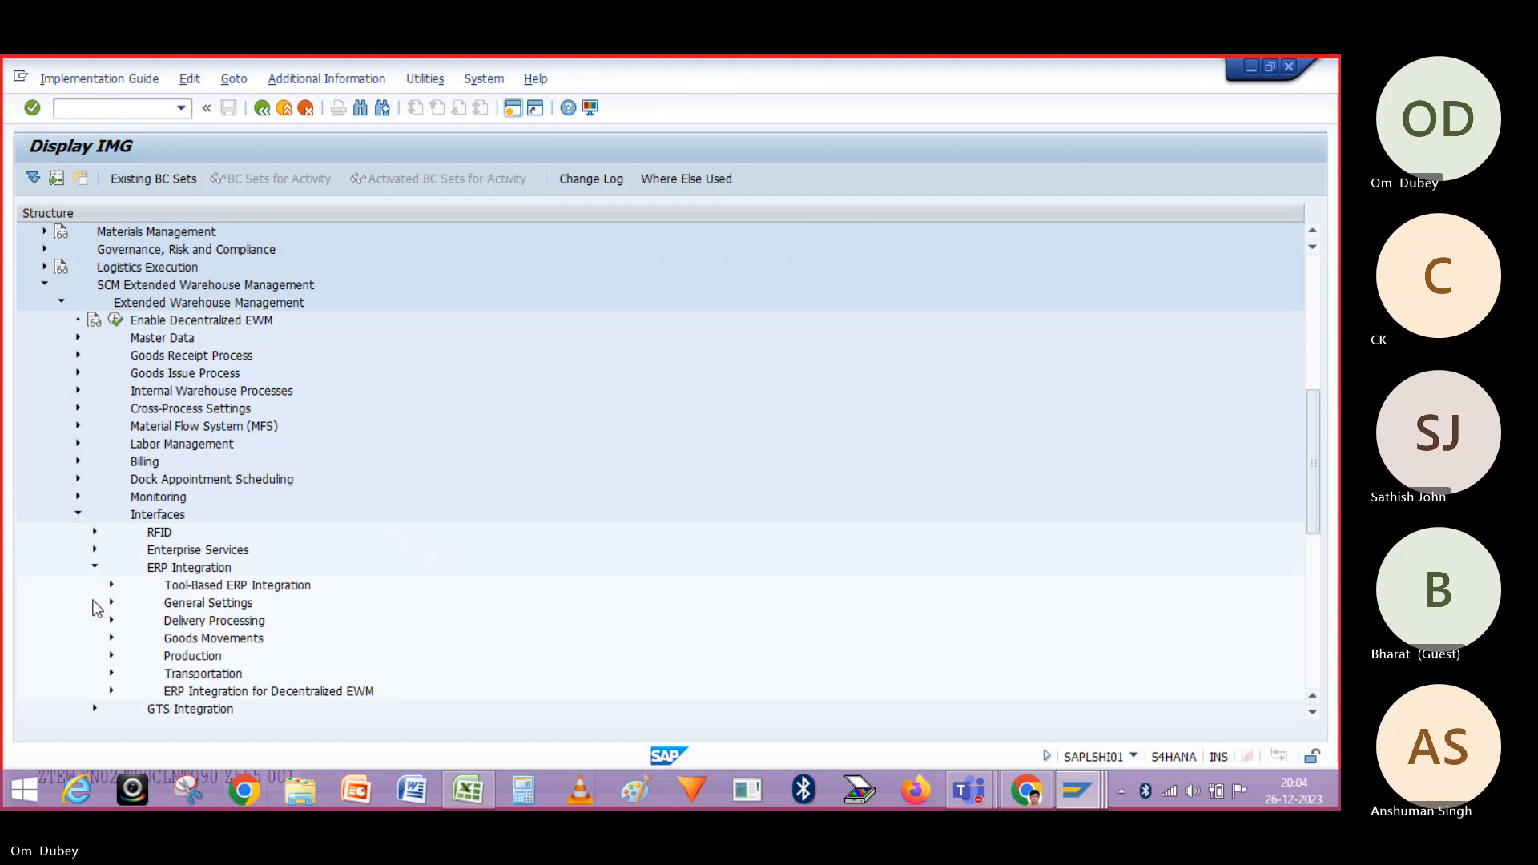
pyautogui.click(111, 604)
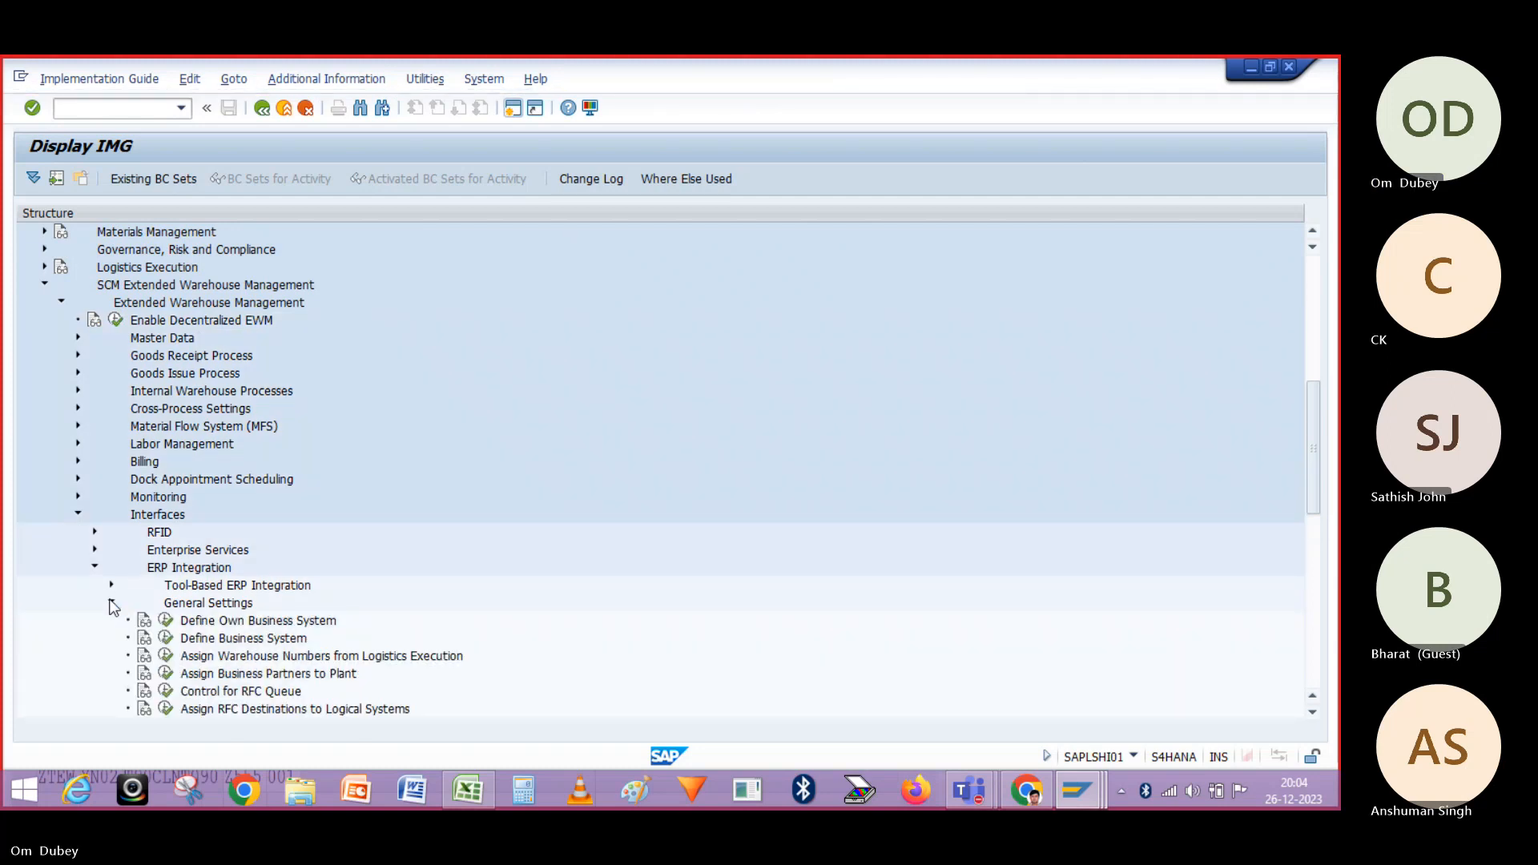
pyautogui.click(166, 657)
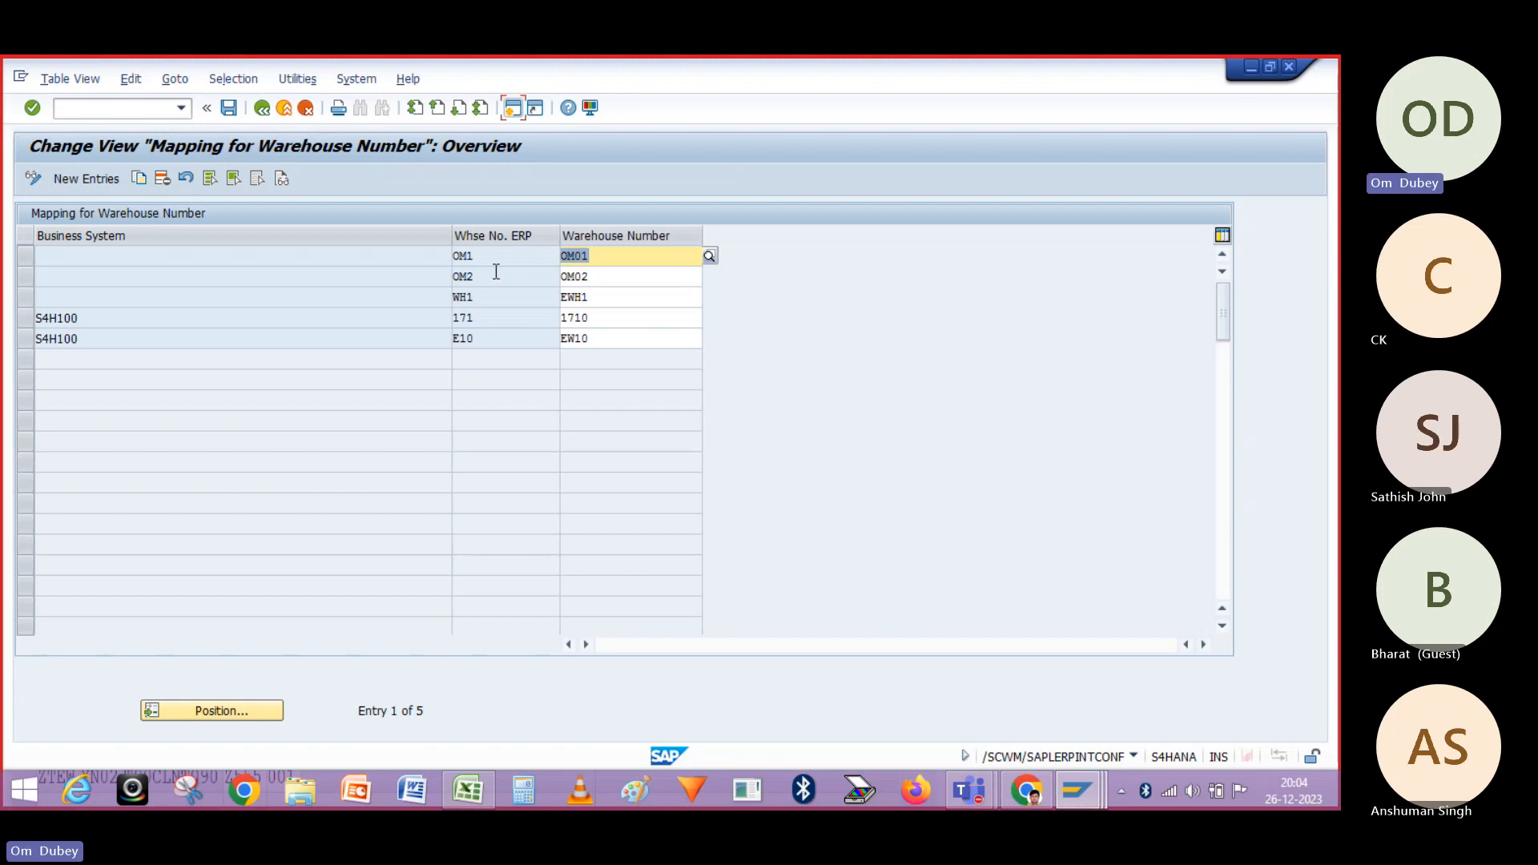
pyautogui.click(495, 273)
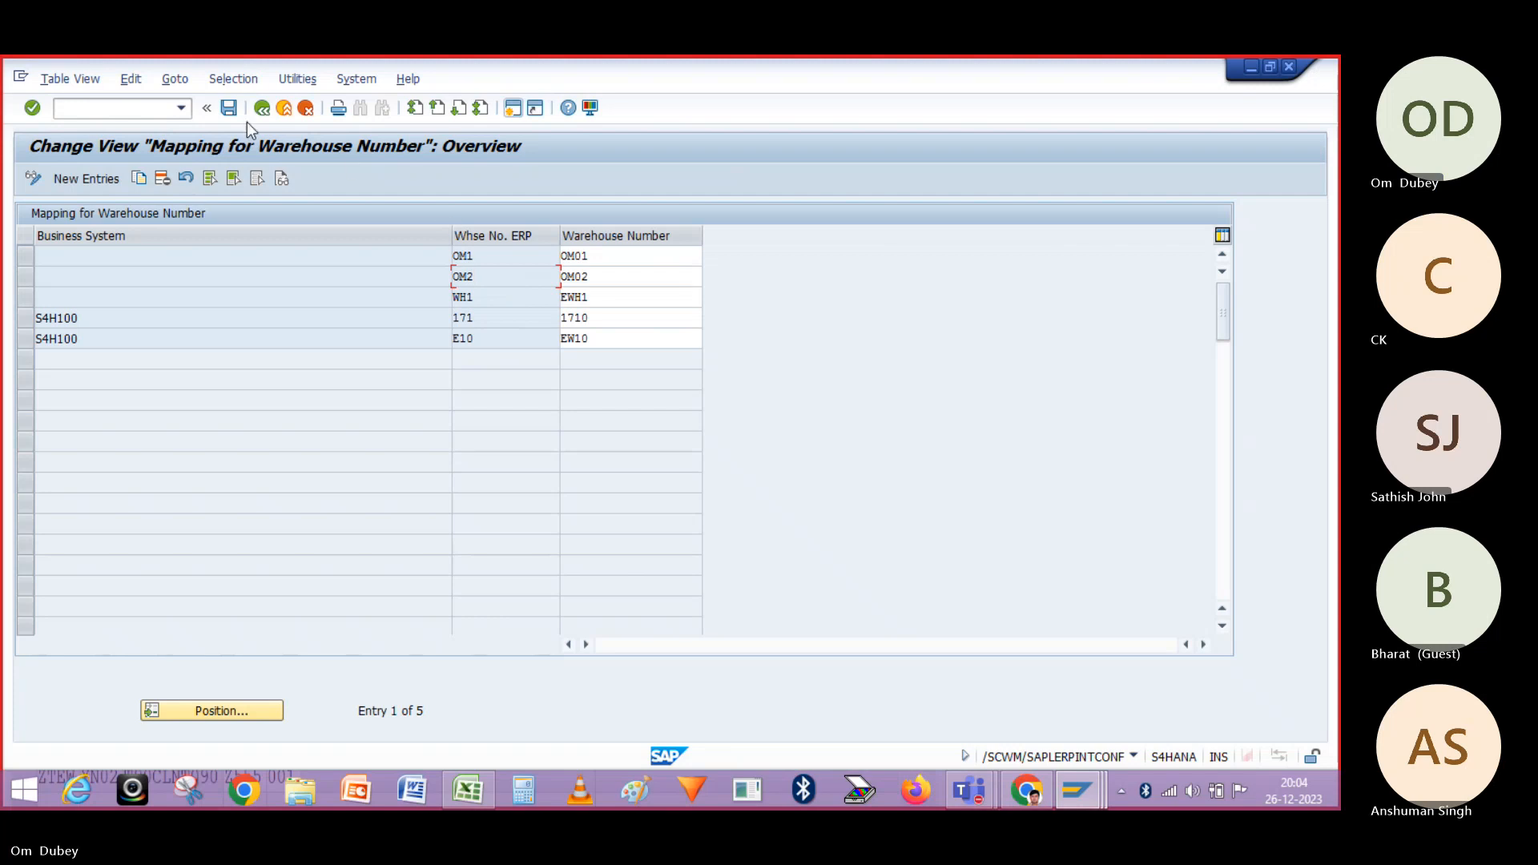
pyautogui.click(229, 107)
pyautogui.click(261, 108)
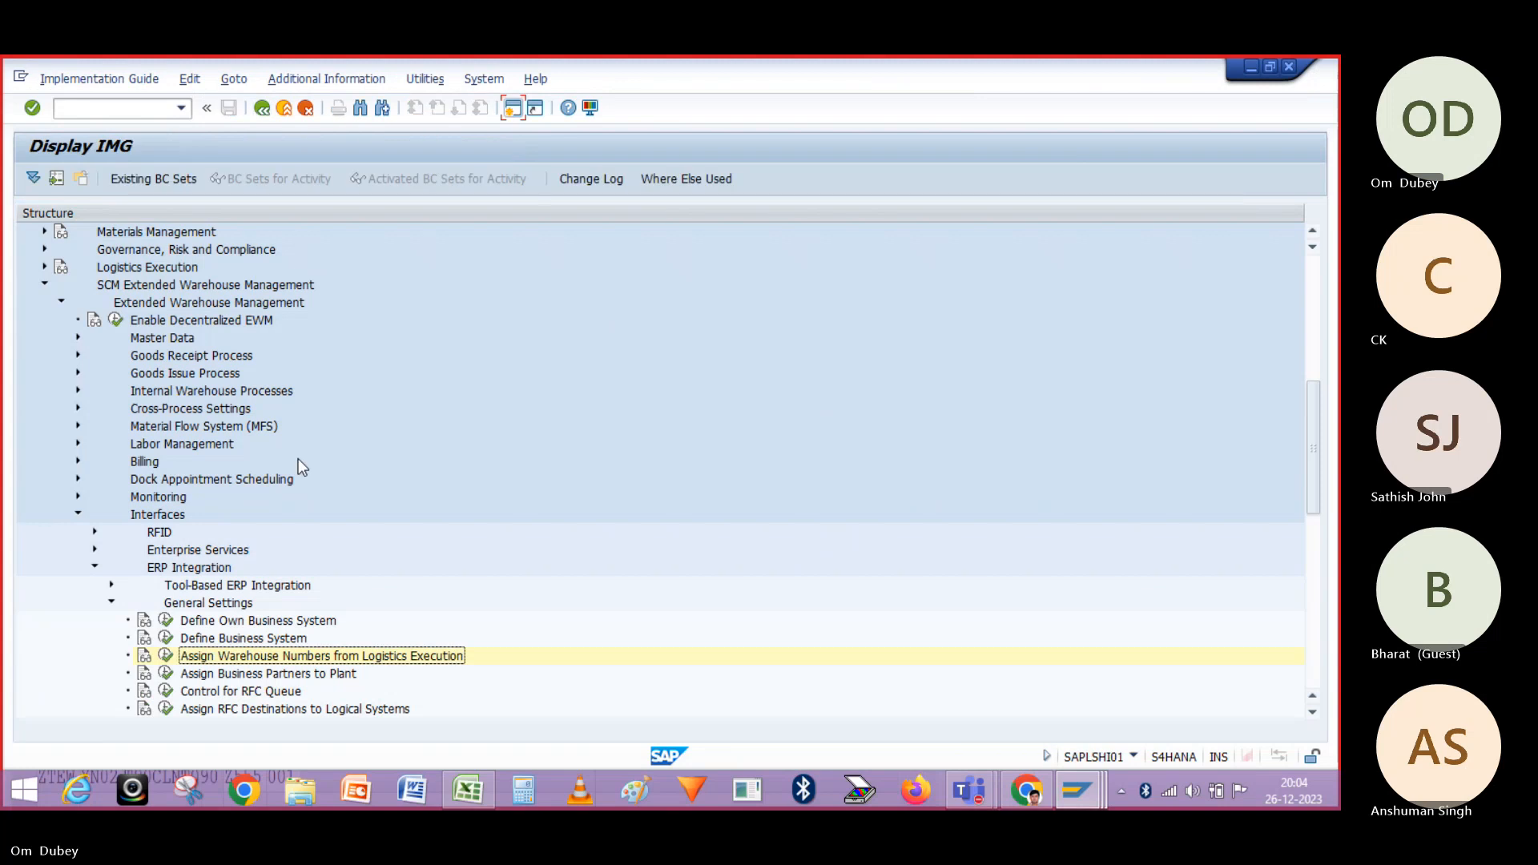
pyautogui.click(166, 655)
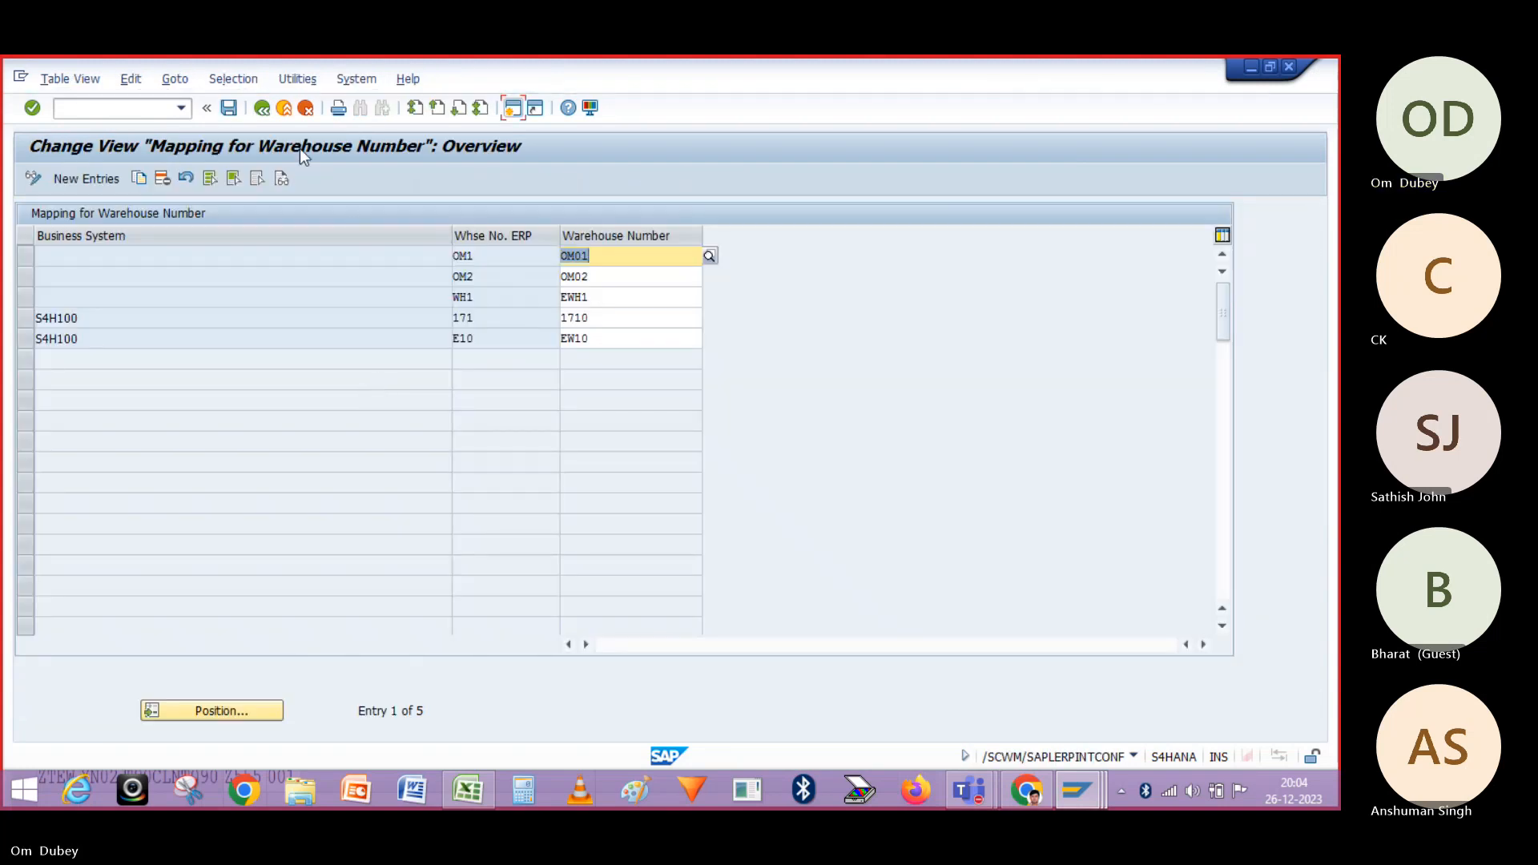
pyautogui.click(261, 108)
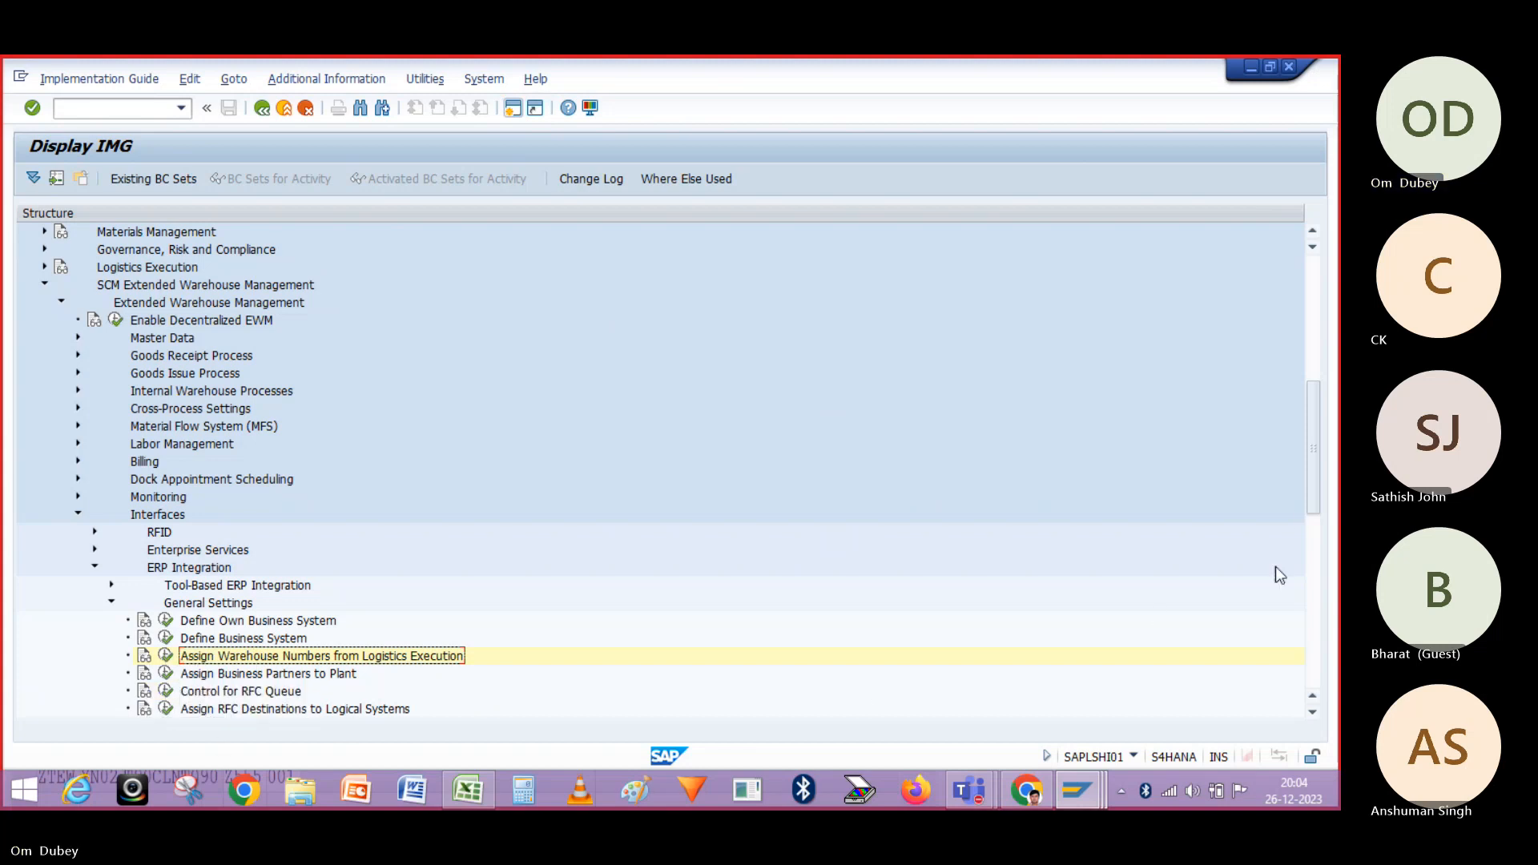
# Under Goods Movements, check the S003 and S004 entries in Map Storage Locations from ERP System to EWM, then leave the view
pyautogui.moveTo(1311, 484); pyautogui.dragTo(1310, 532)
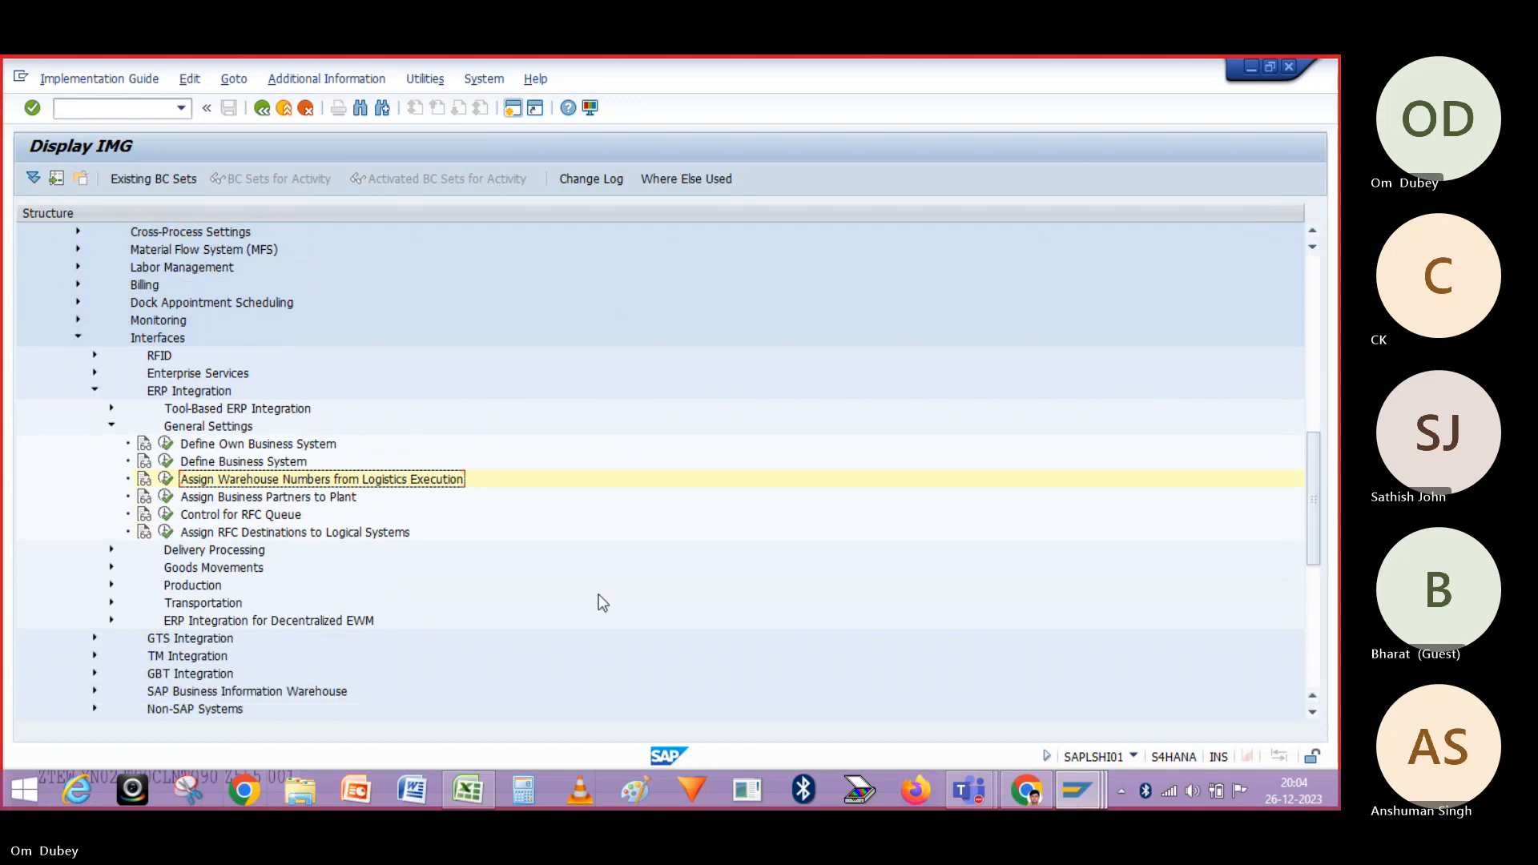
pyautogui.click(111, 567)
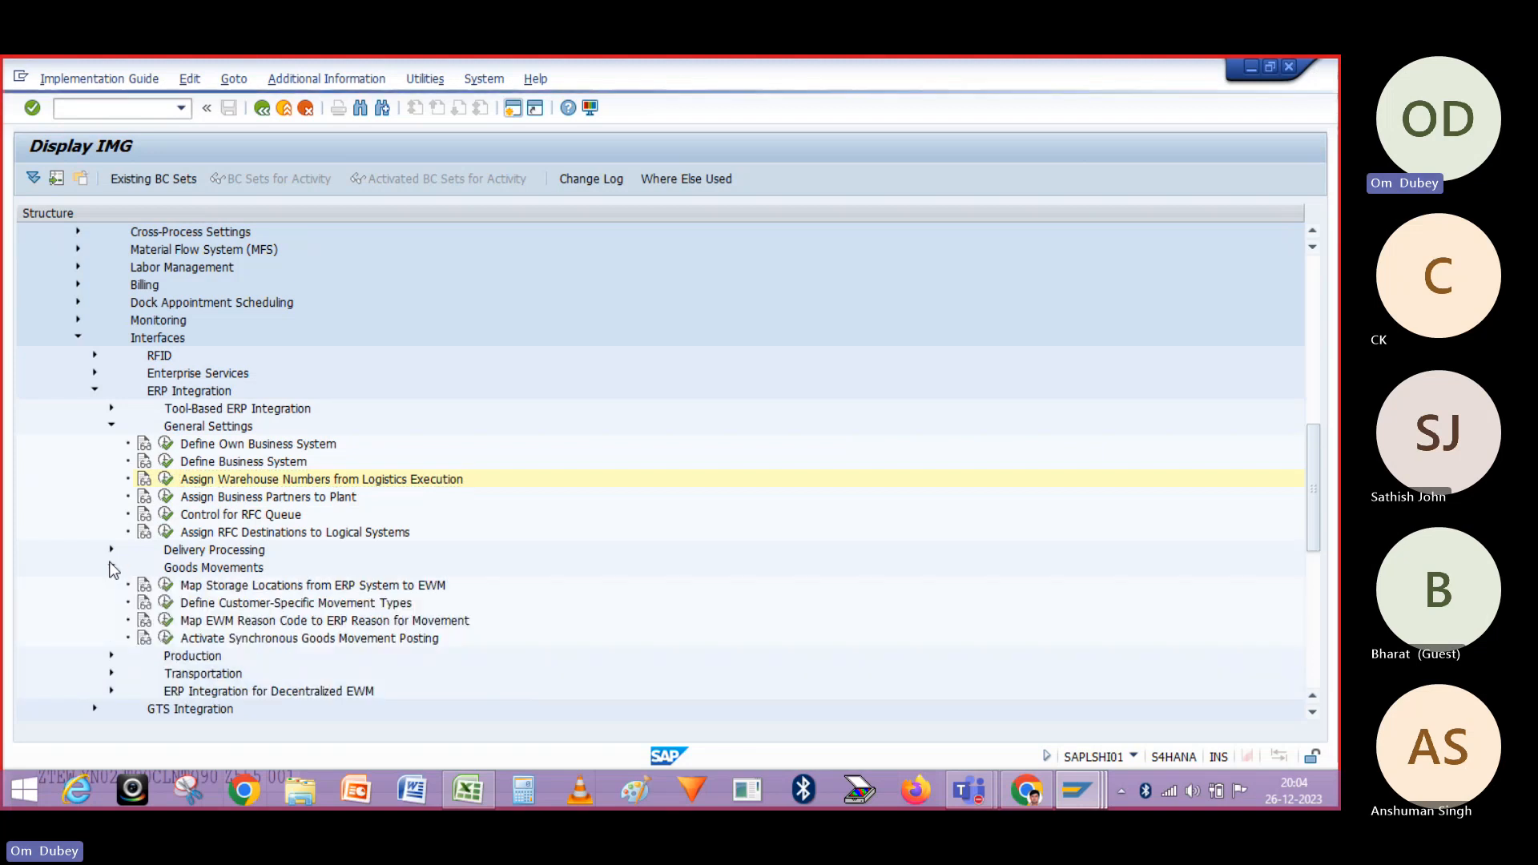
pyautogui.click(167, 586)
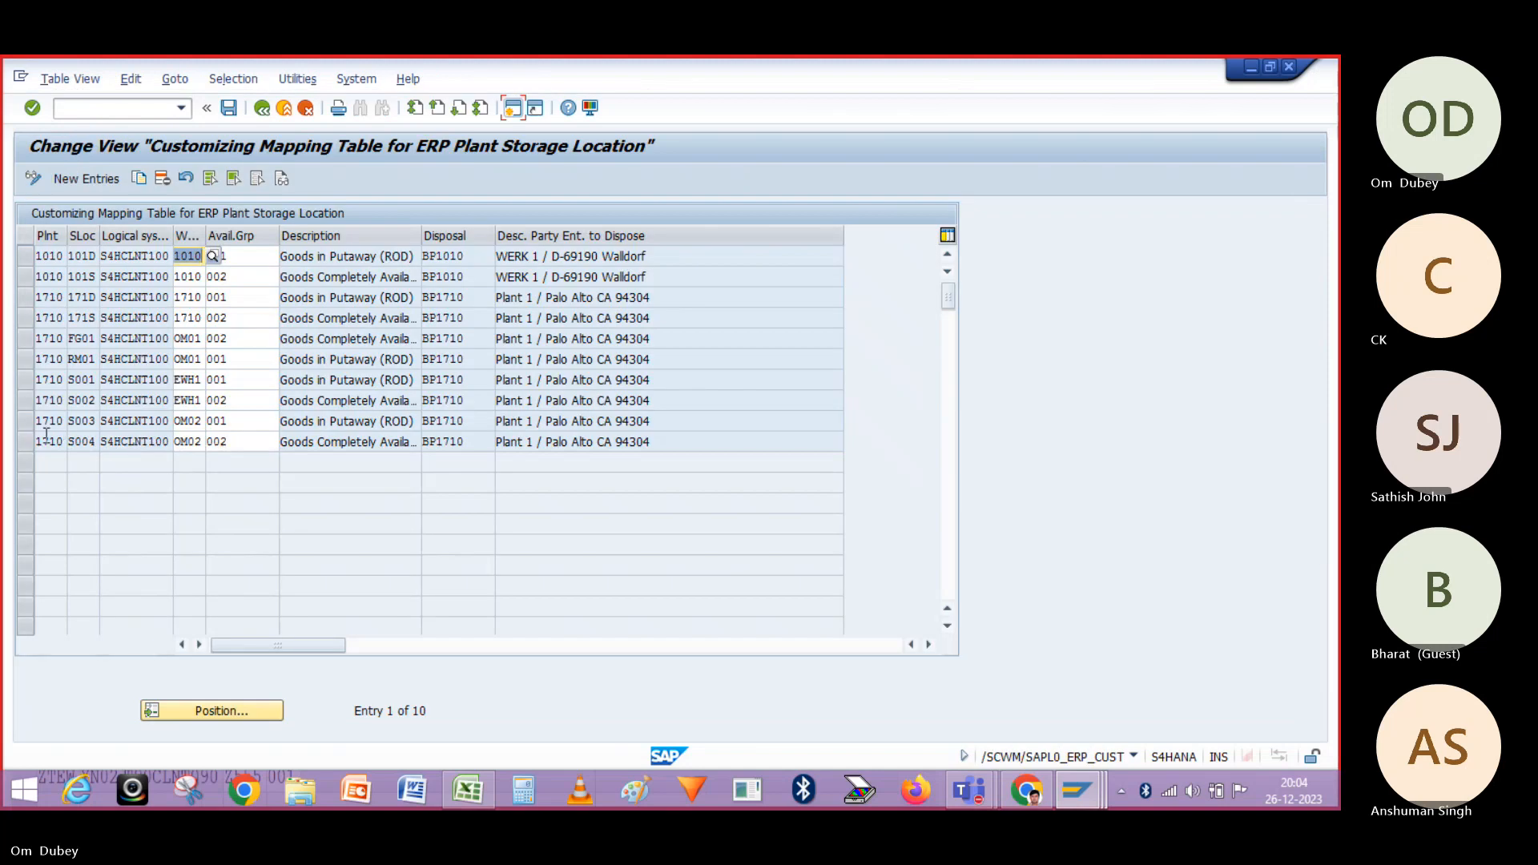
pyautogui.click(25, 421)
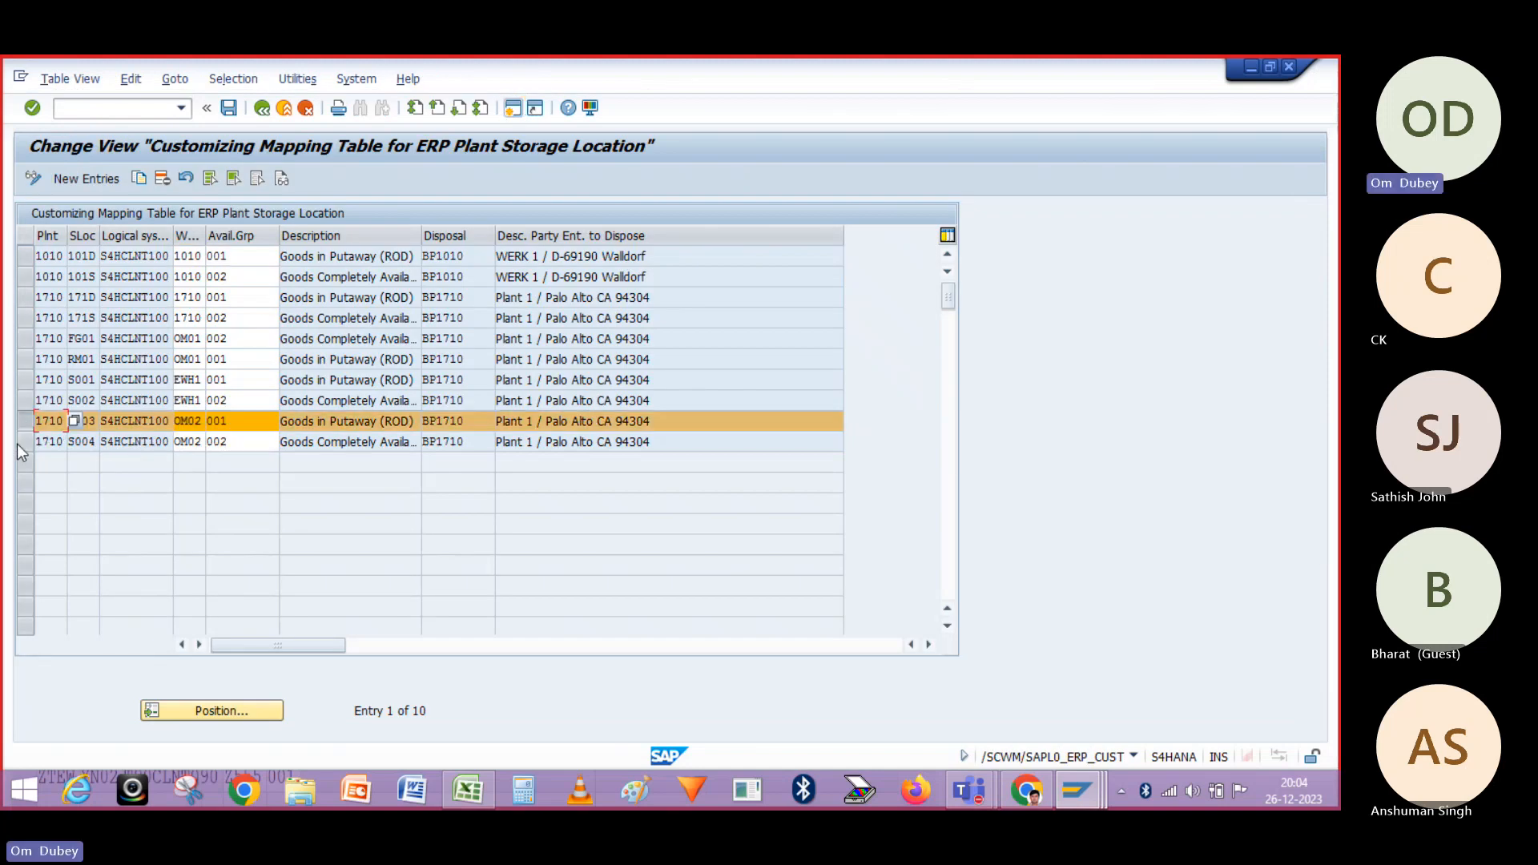
pyautogui.click(25, 443)
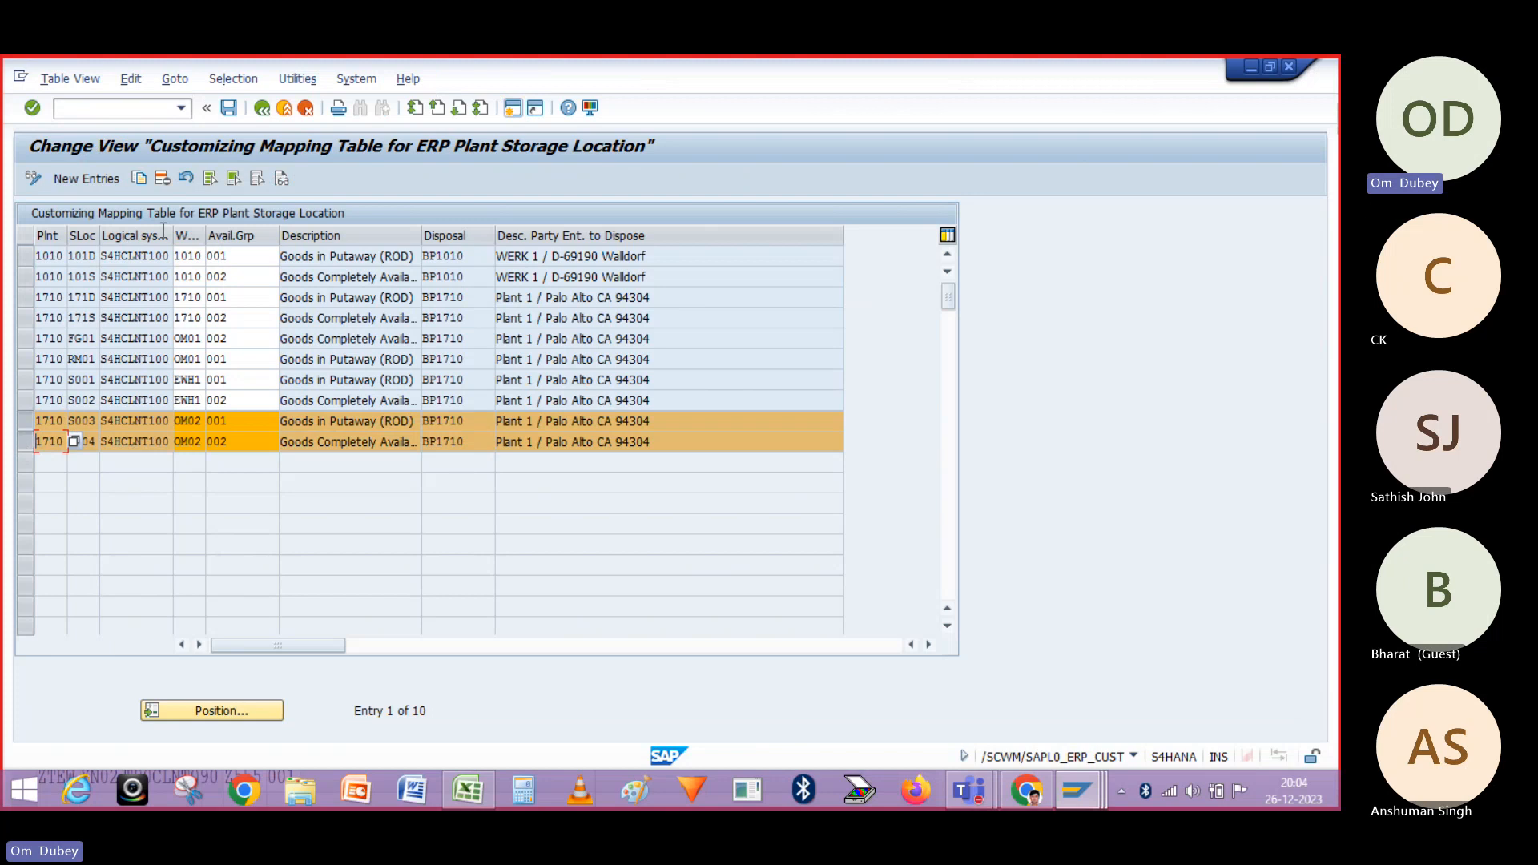
pyautogui.click(261, 108)
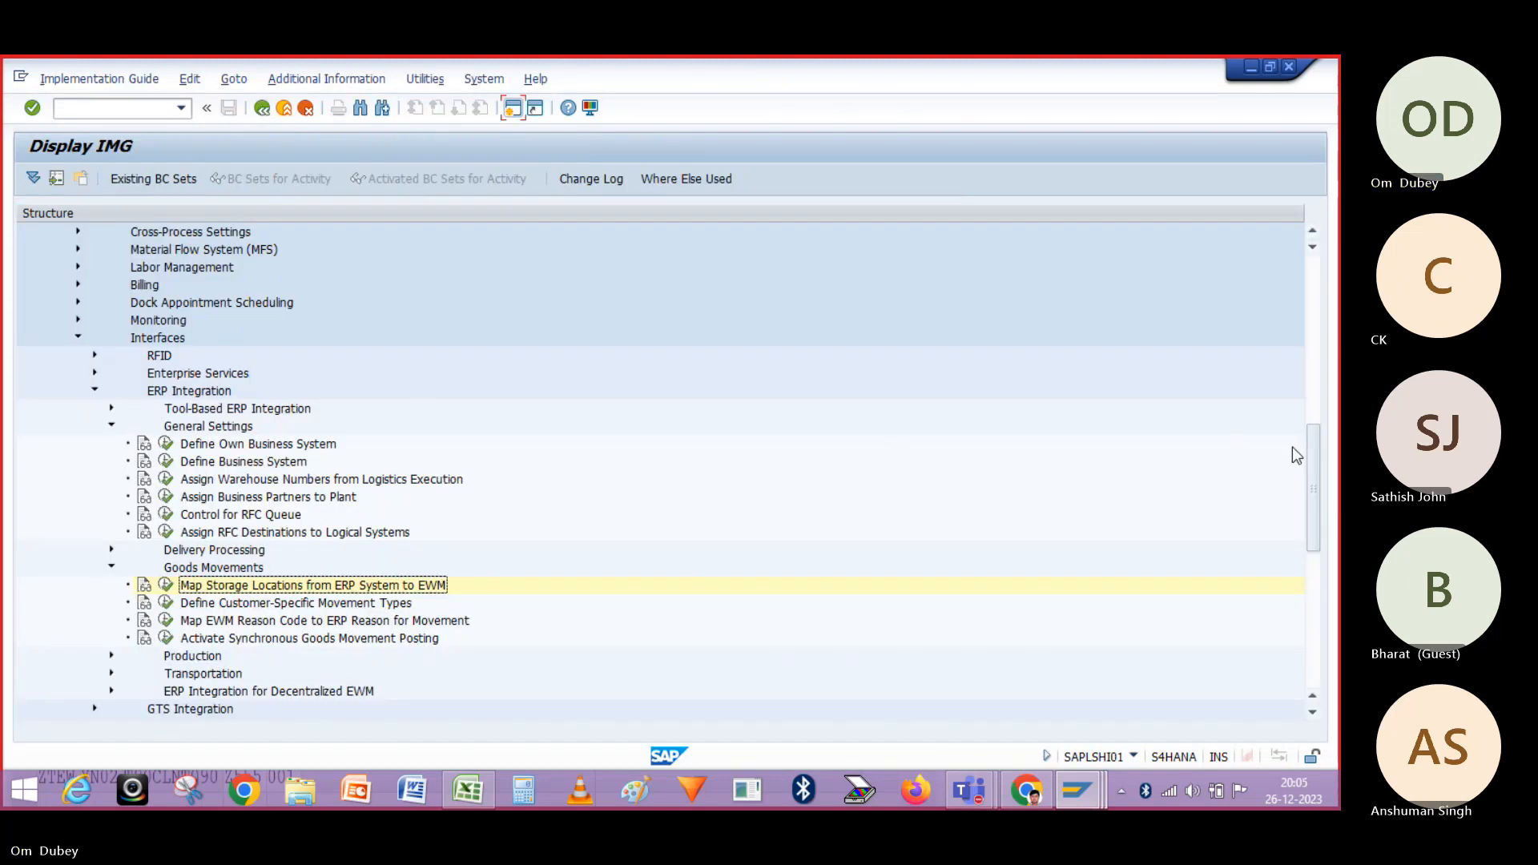
# Look through ERP Integration for Decentralized EWM and the SCM Basis integration settings for creating the system landscape
pyautogui.click(111, 691)
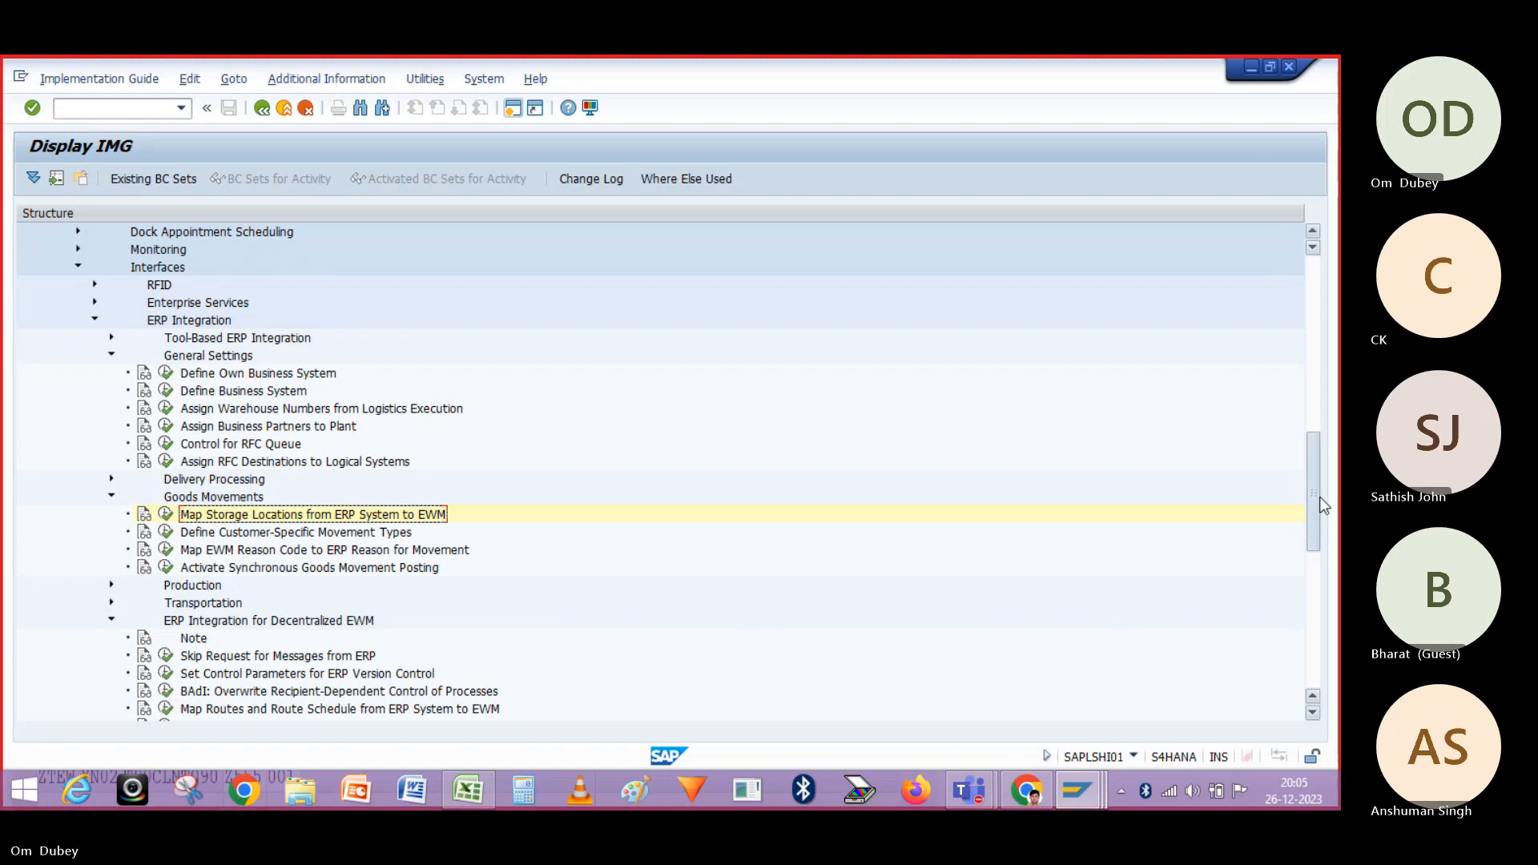
pyautogui.moveTo(1321, 507); pyautogui.dragTo(1334, 640)
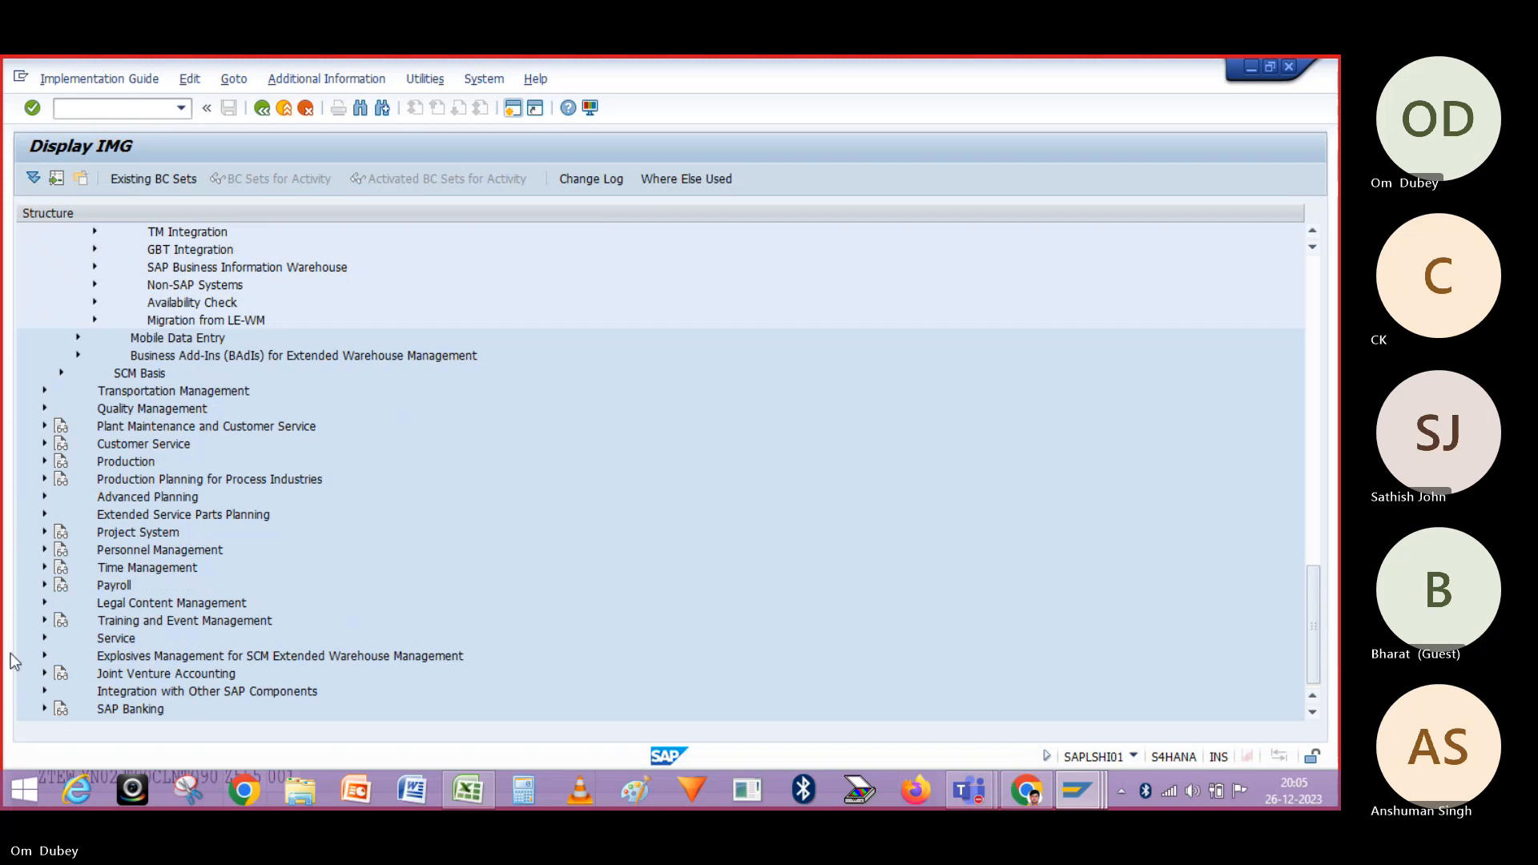
pyautogui.click(60, 374)
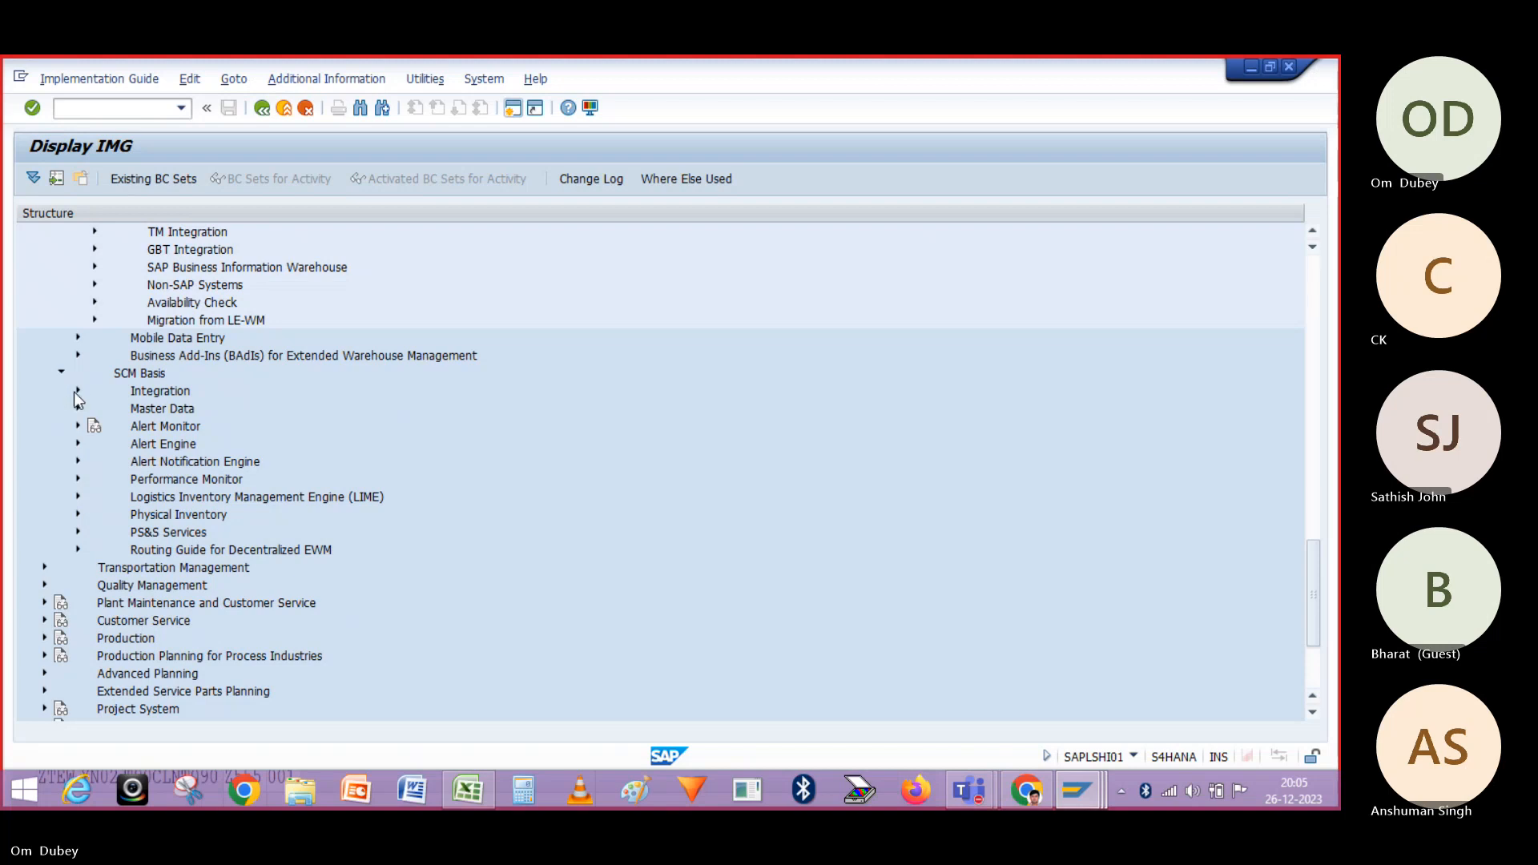
pyautogui.click(77, 391)
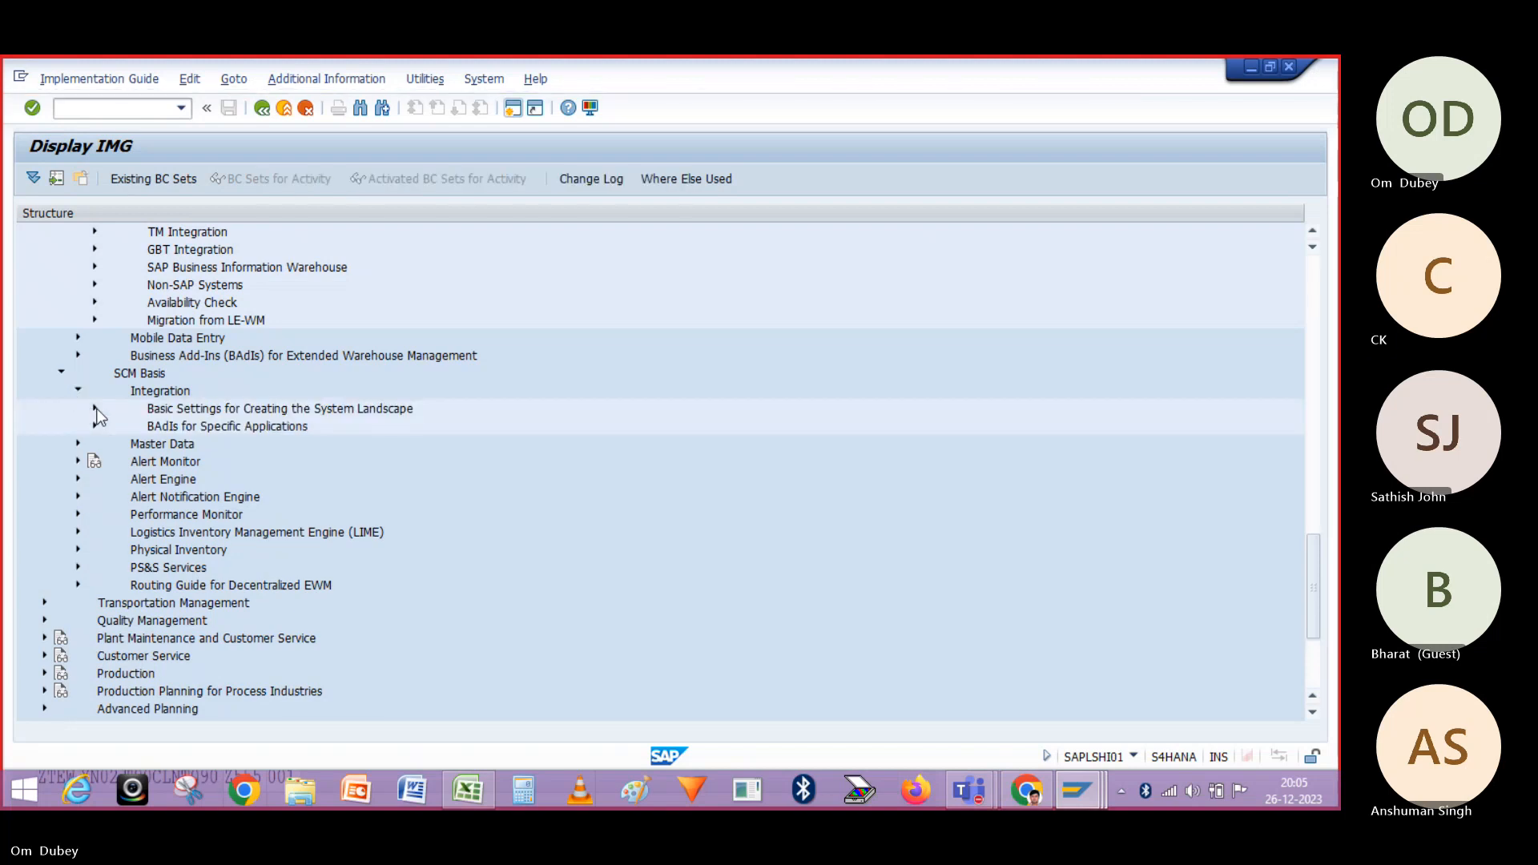
pyautogui.click(95, 409)
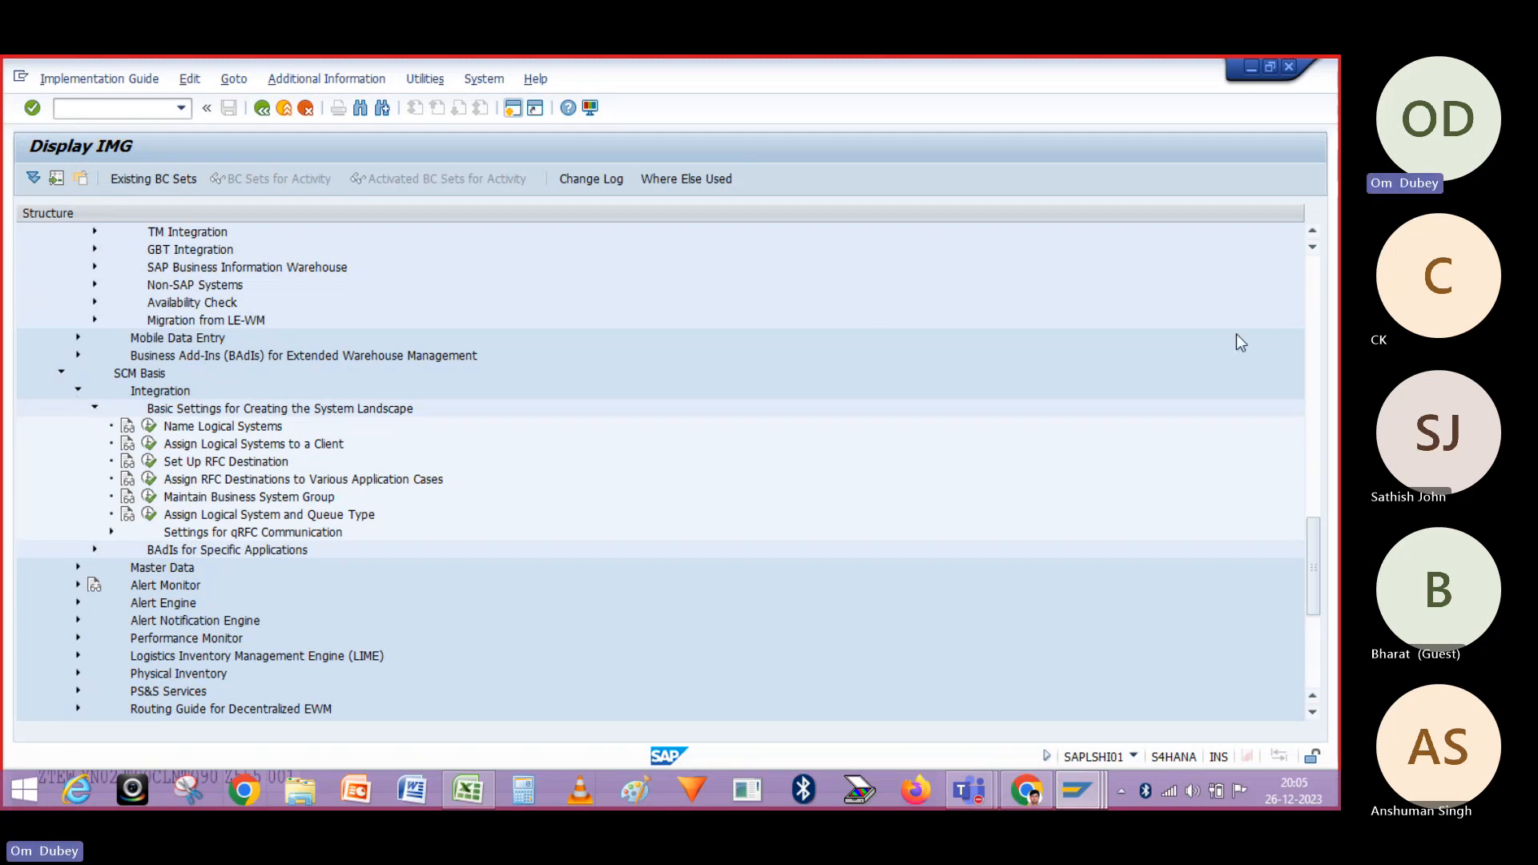
pyautogui.moveTo(1314, 532); pyautogui.dragTo(1316, 378)
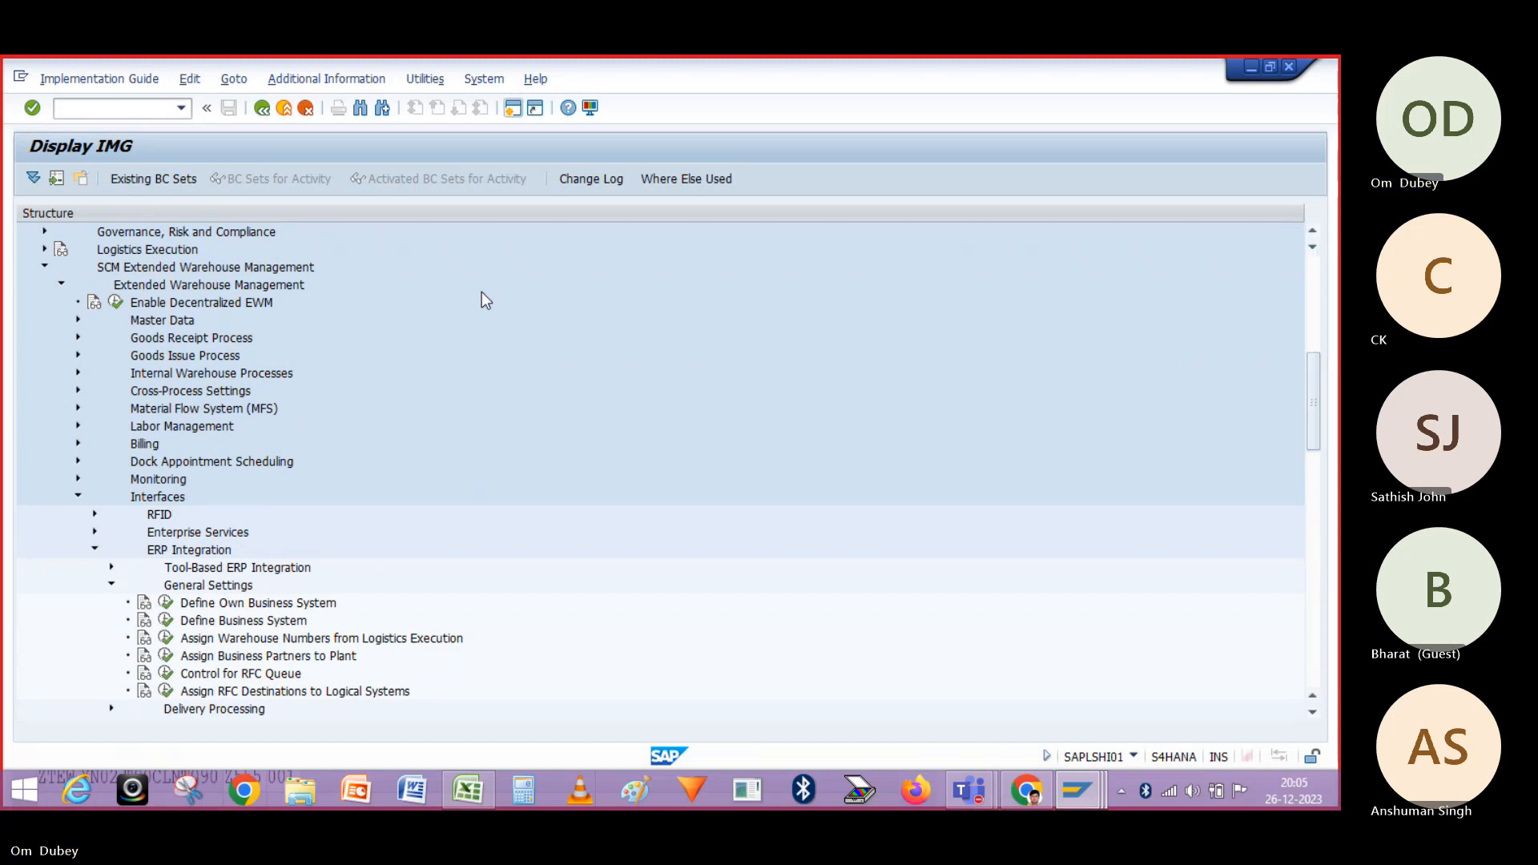
# Collapse SCM Extended Warehouse Management and expand Integration with Other SAP Components, Extended Warehouse Management, down to Basic Settings for EWM Linkage
pyautogui.click(44, 267)
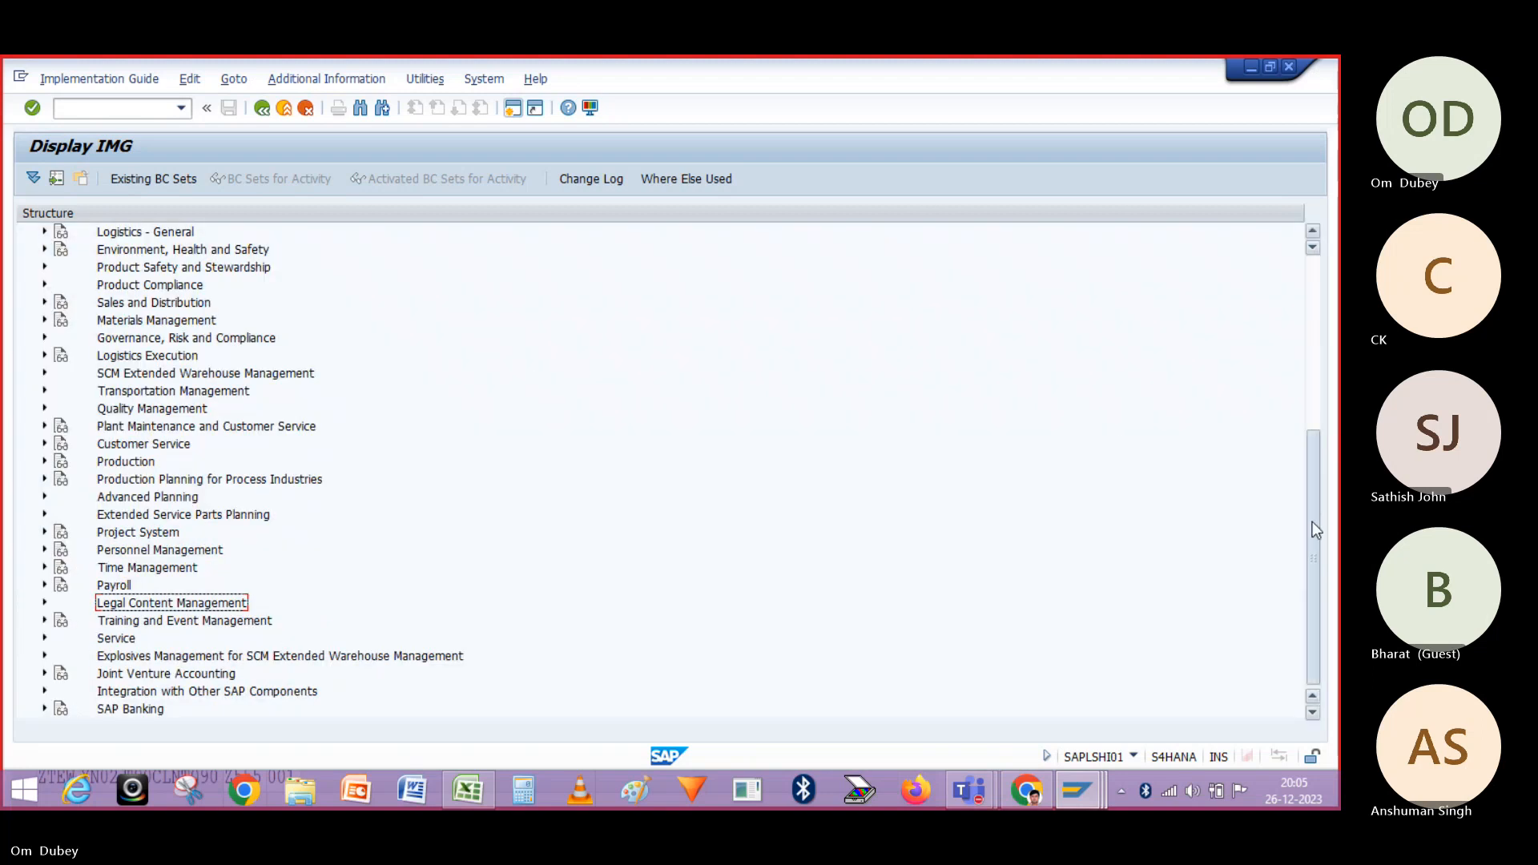
pyautogui.click(45, 692)
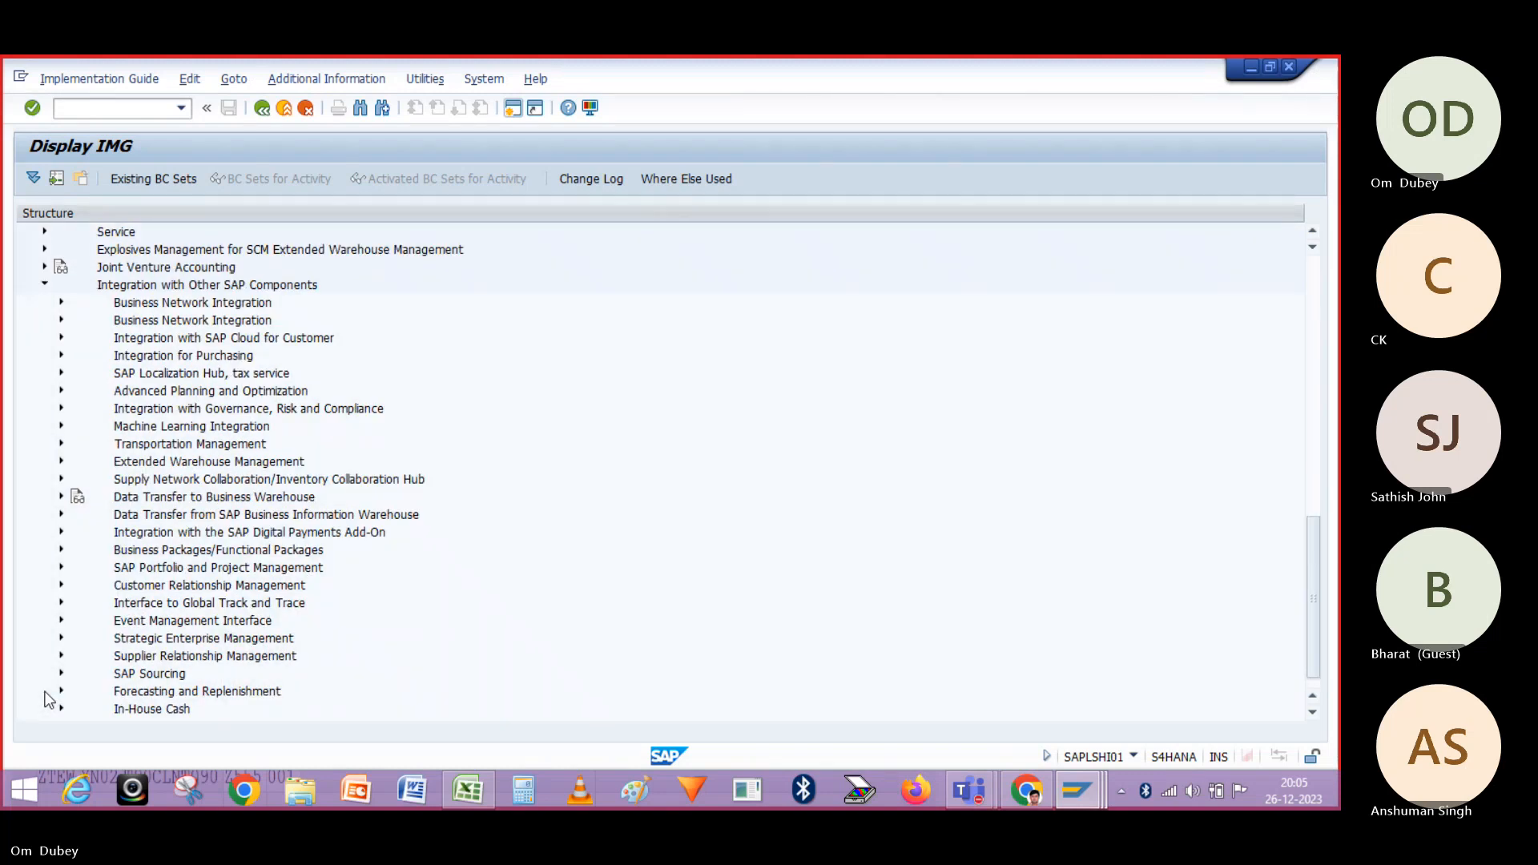
pyautogui.click(61, 461)
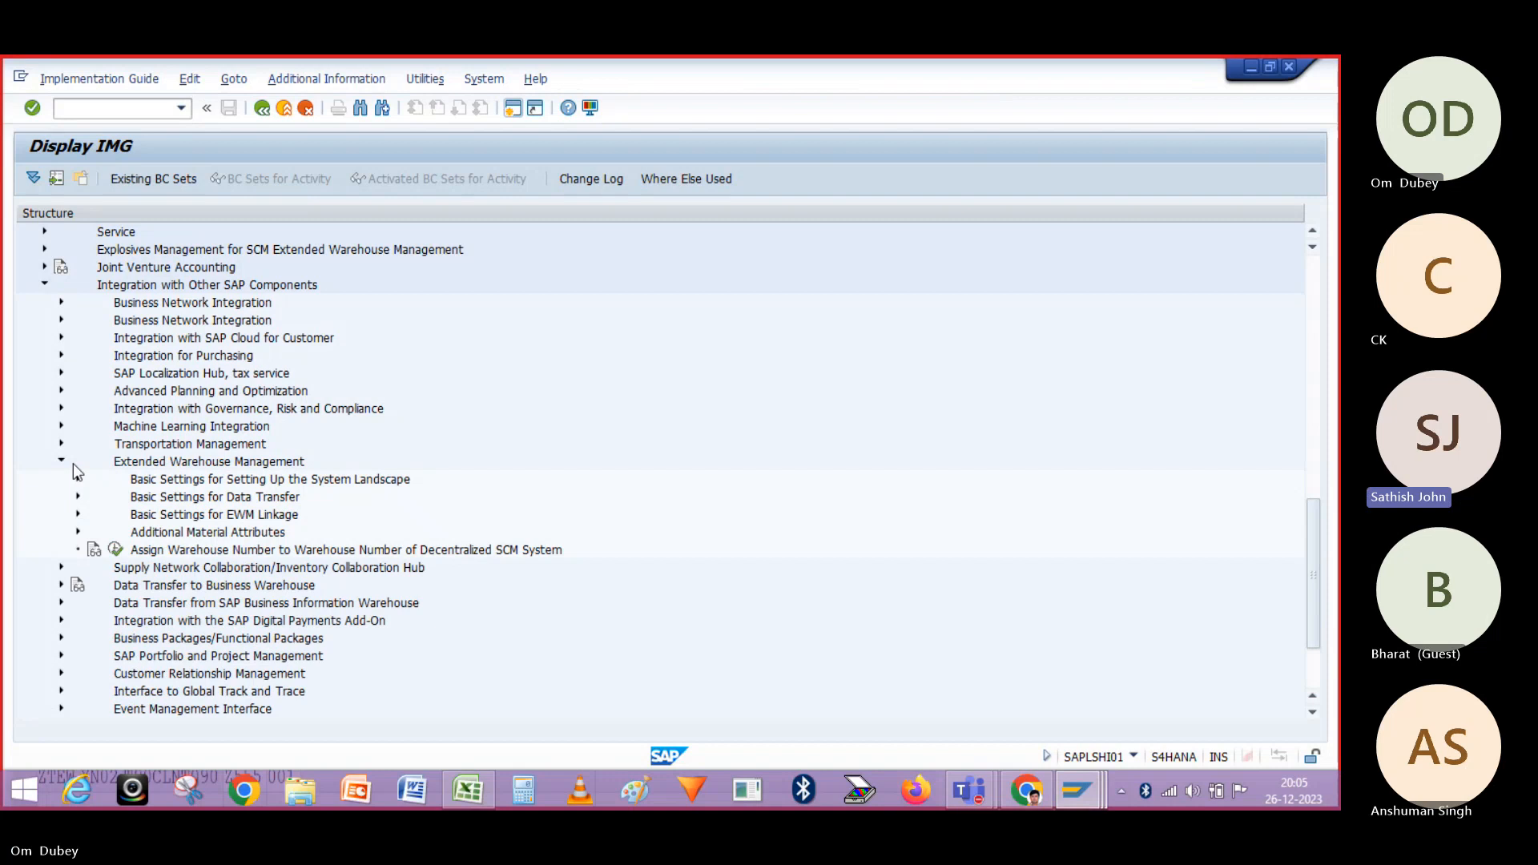
pyautogui.click(78, 514)
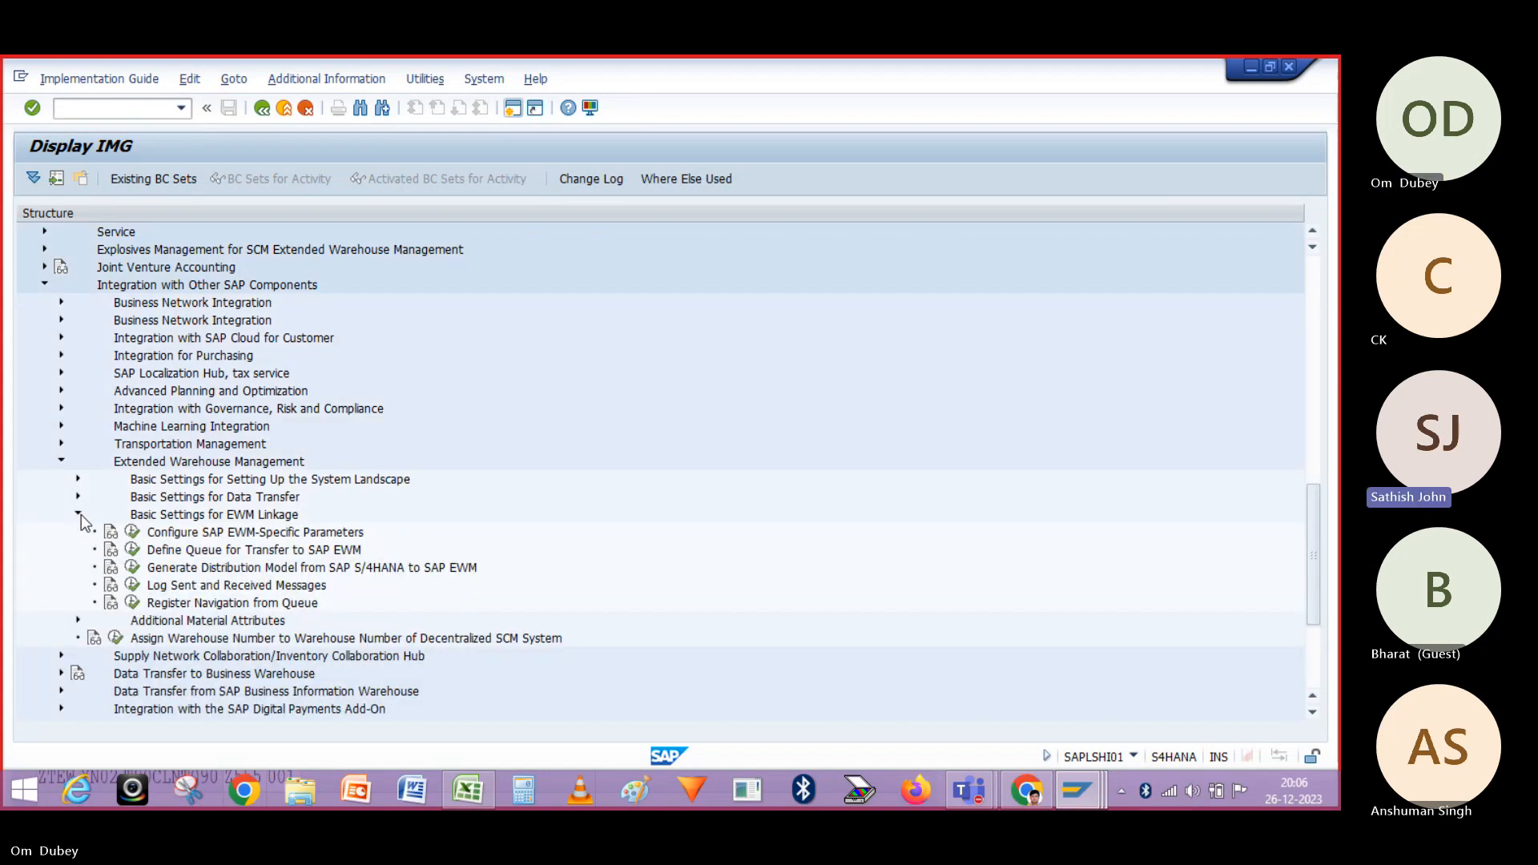
# Close the spare Supply Chain Unit windows, display the locked Configure SAP EWM-Specific Parameters data, and return to the implementation guide
pyautogui.click(132, 534)
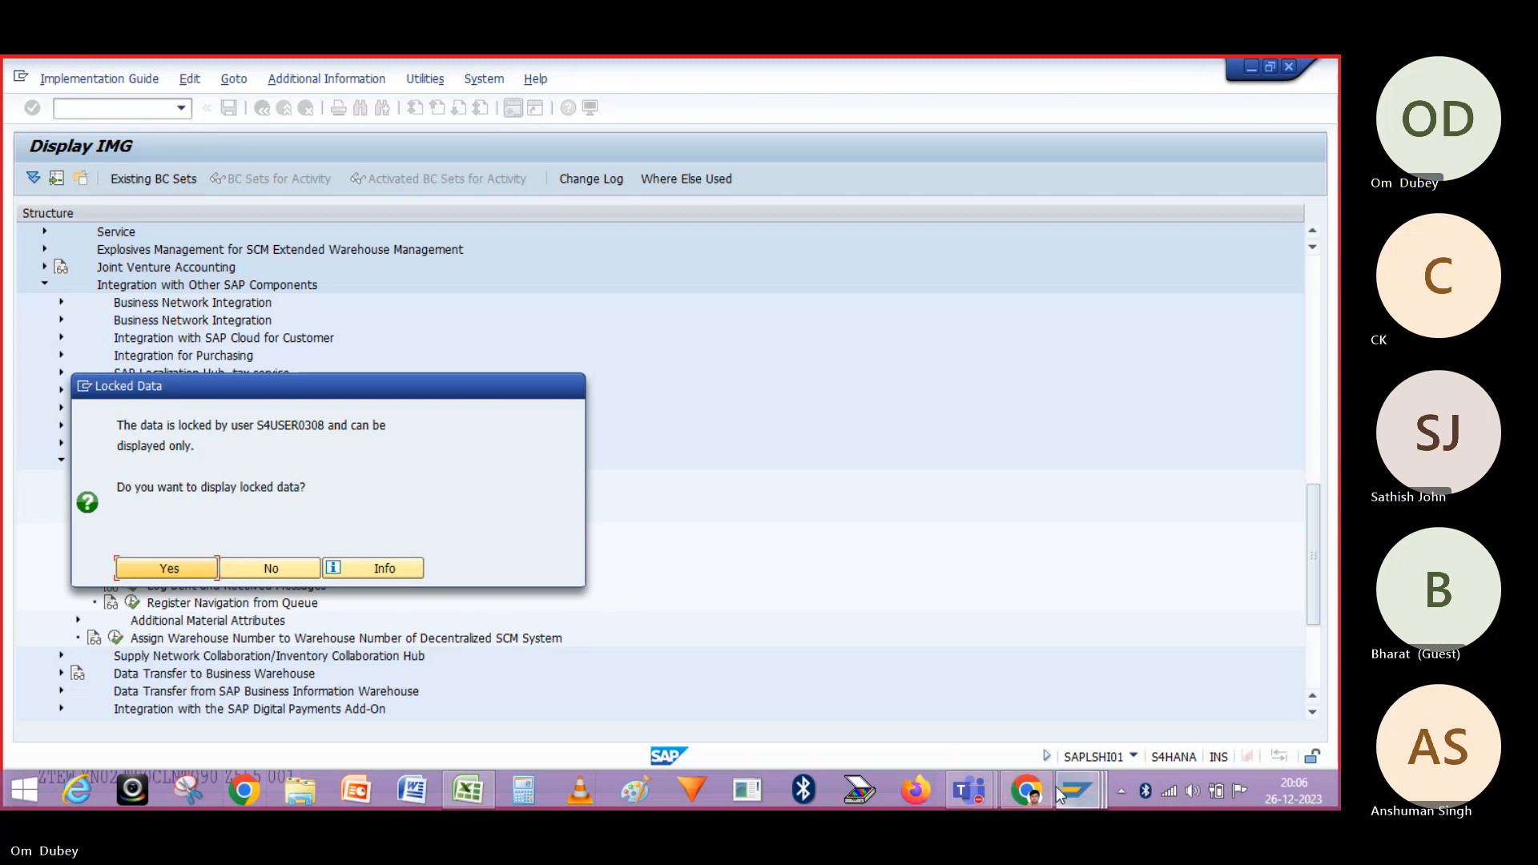
pyautogui.moveTo(1062, 793)
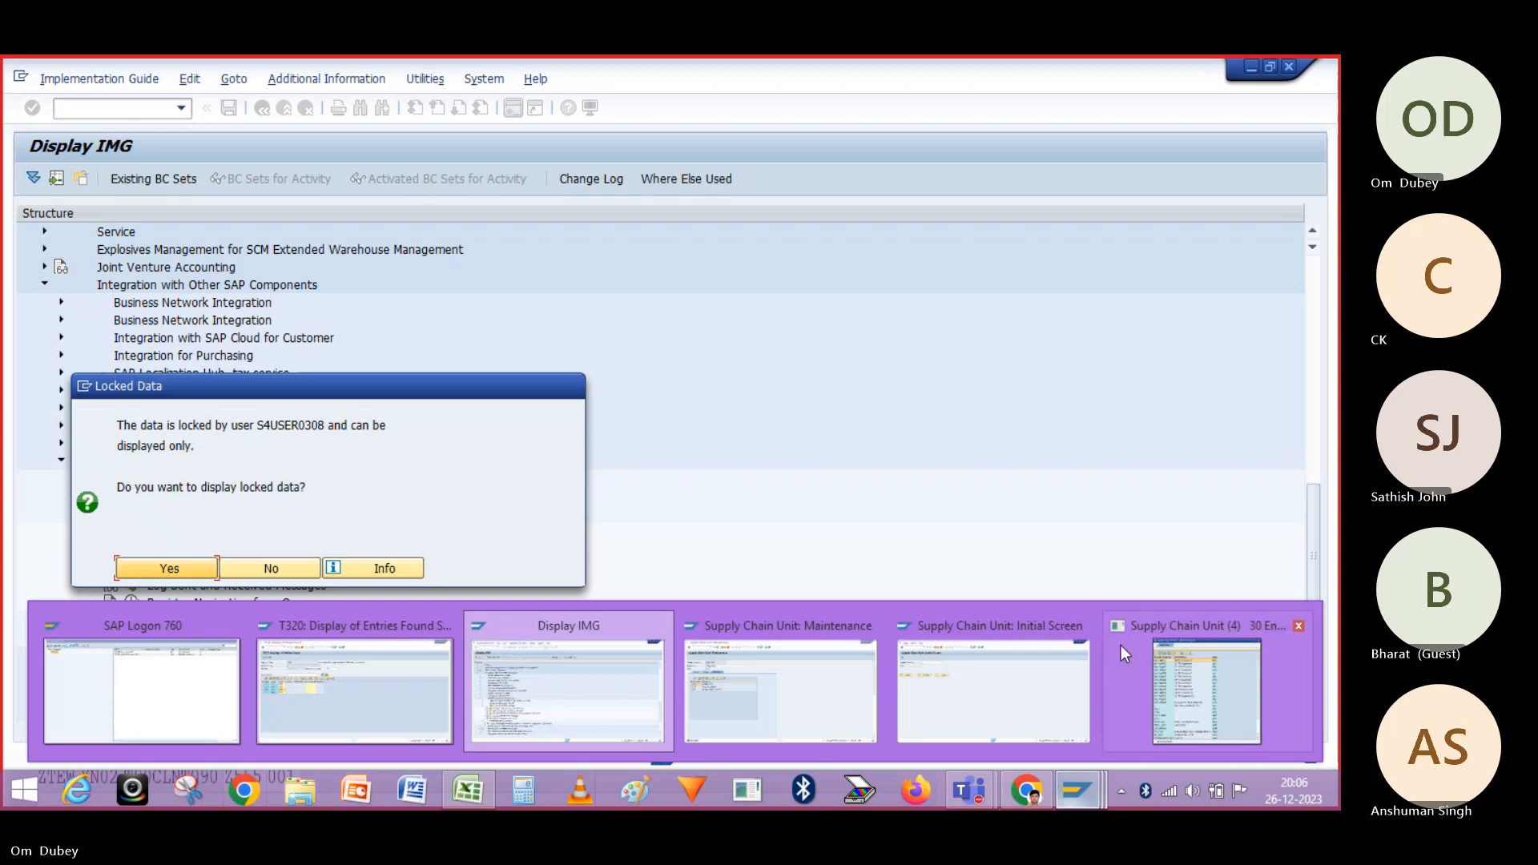
pyautogui.click(1121, 646)
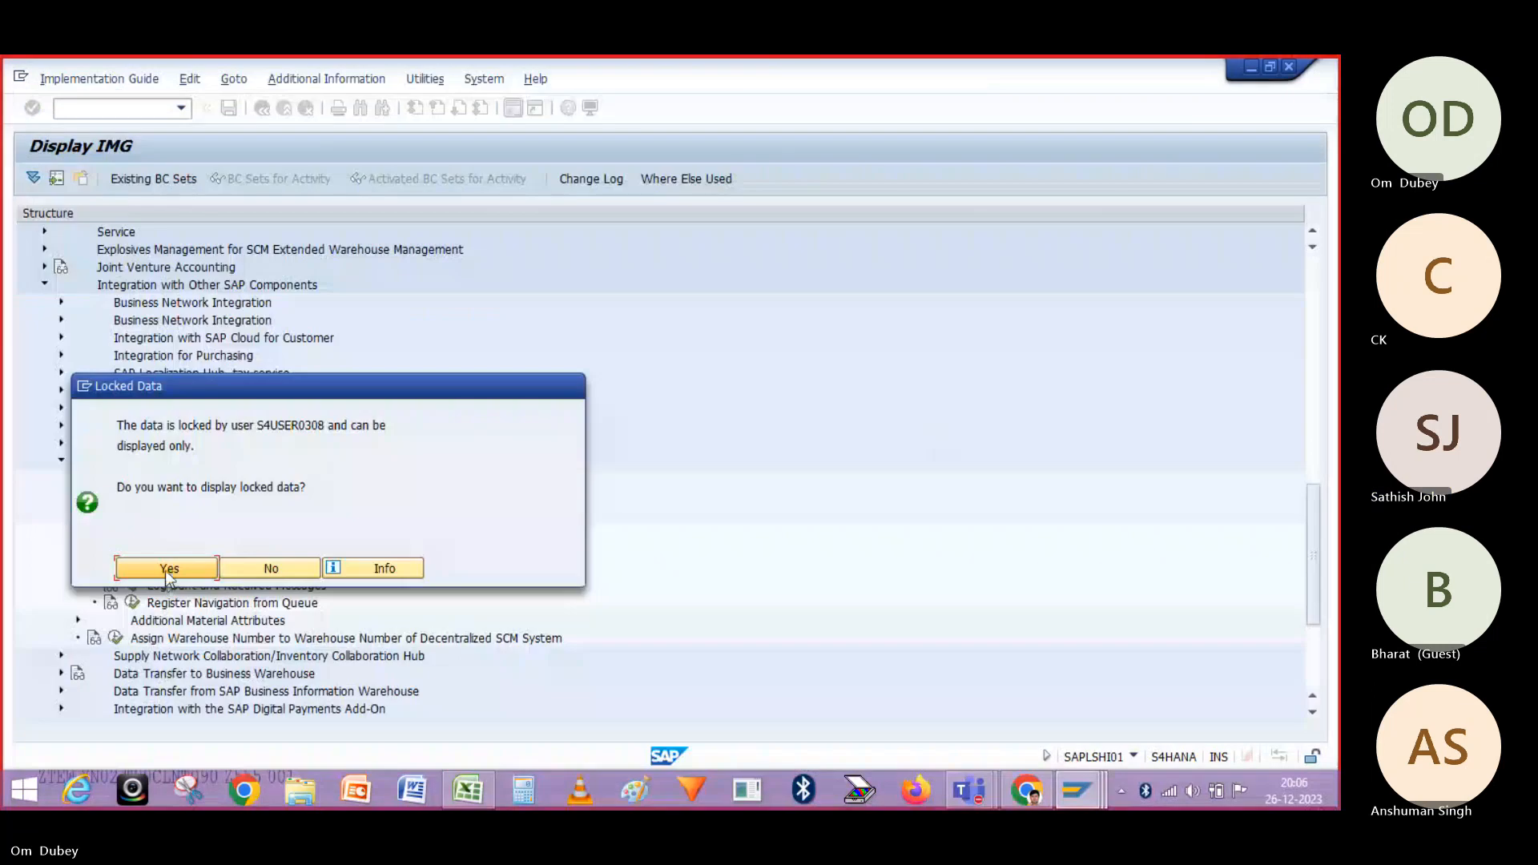
pyautogui.click(168, 571)
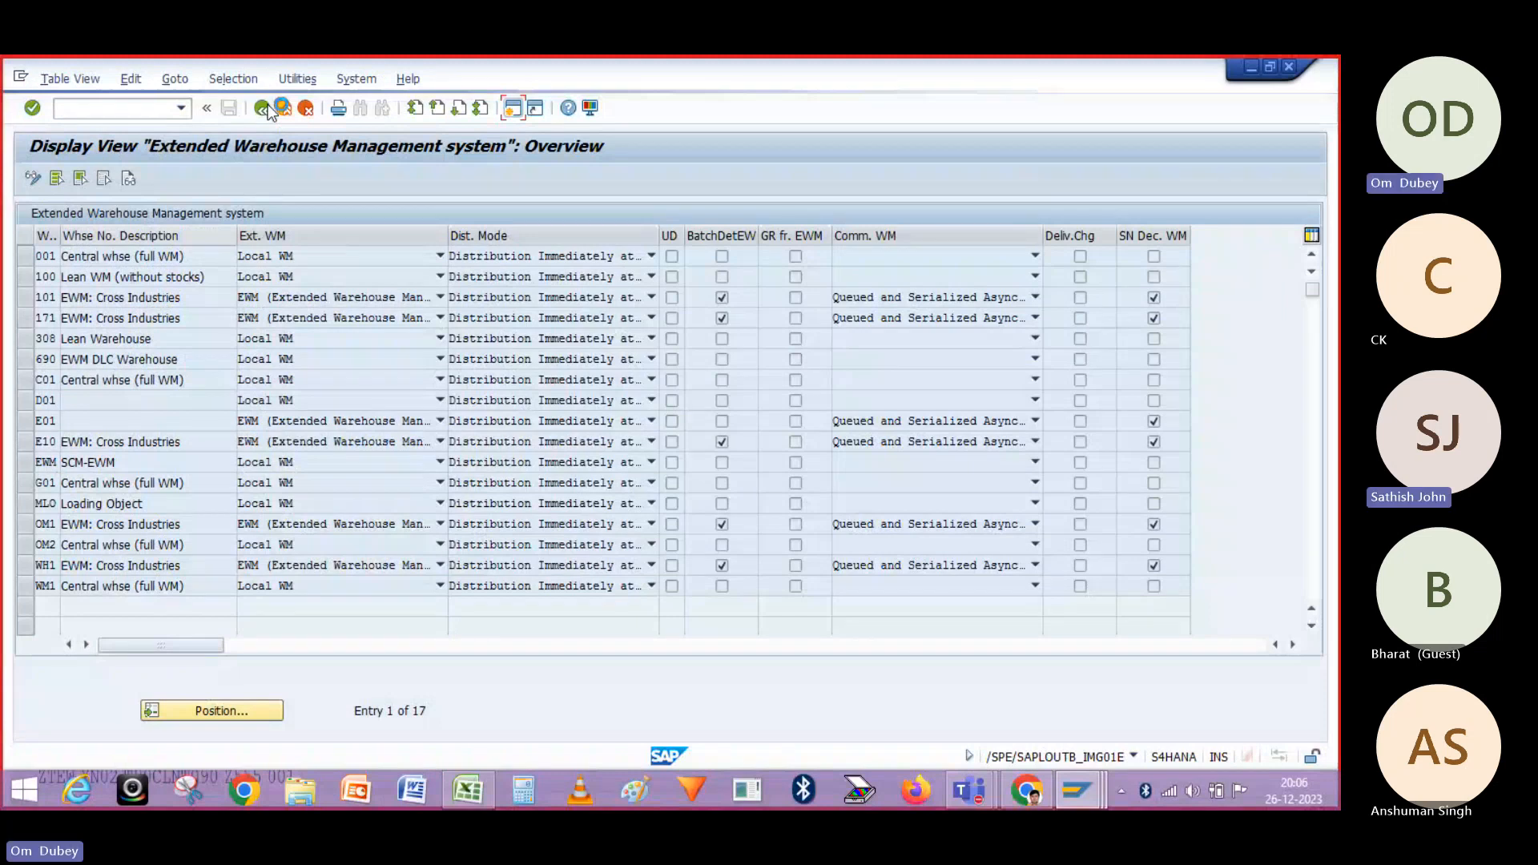
pyautogui.click(264, 108)
# Check the T320 storage location assignments in the other session, then return to the Display IMG window
pyautogui.moveTo(1088, 795)
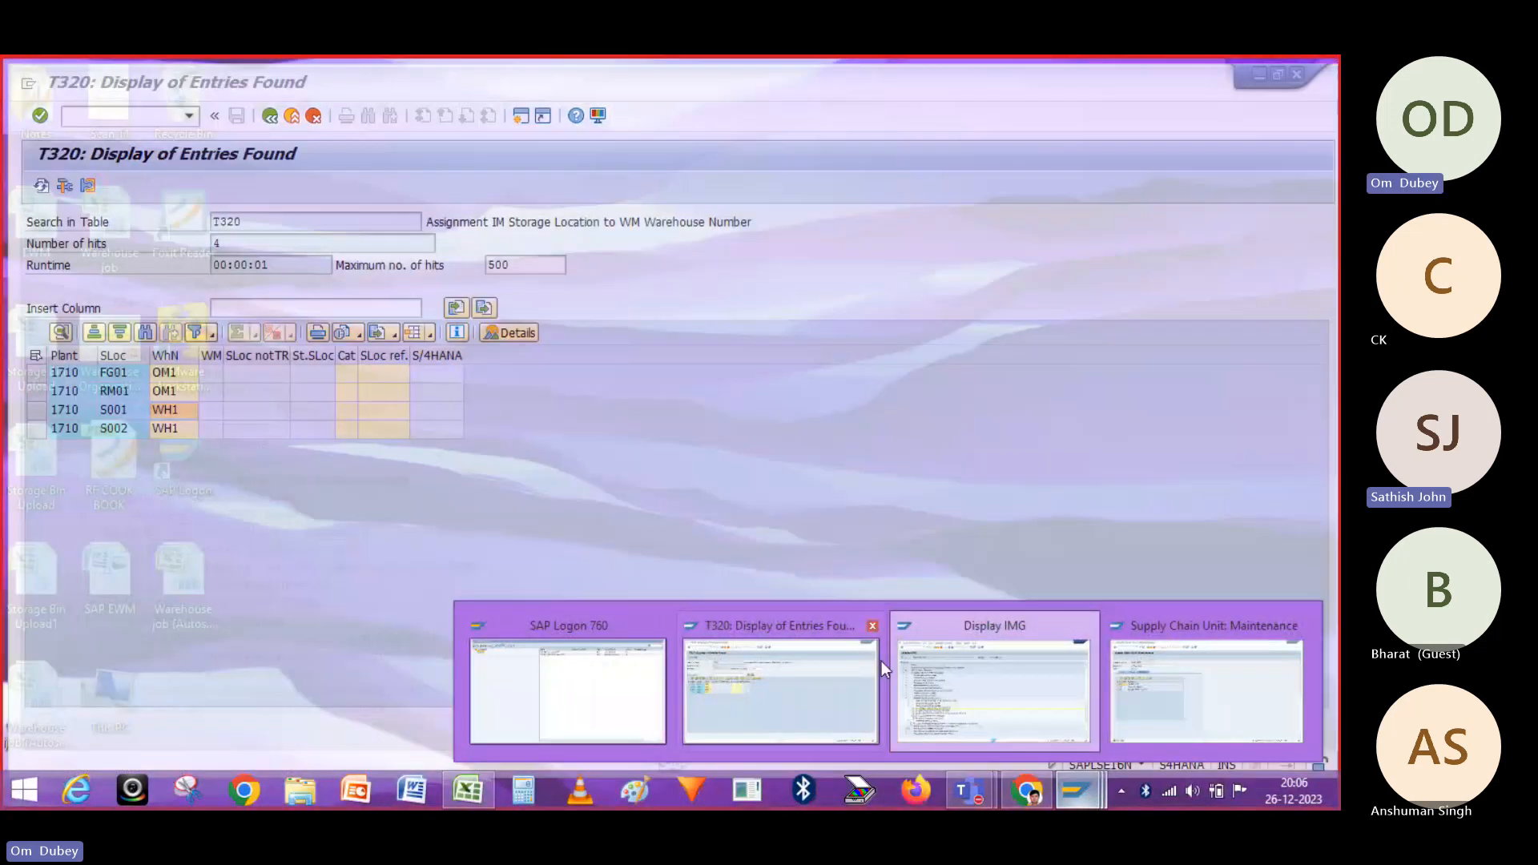
pyautogui.click(879, 662)
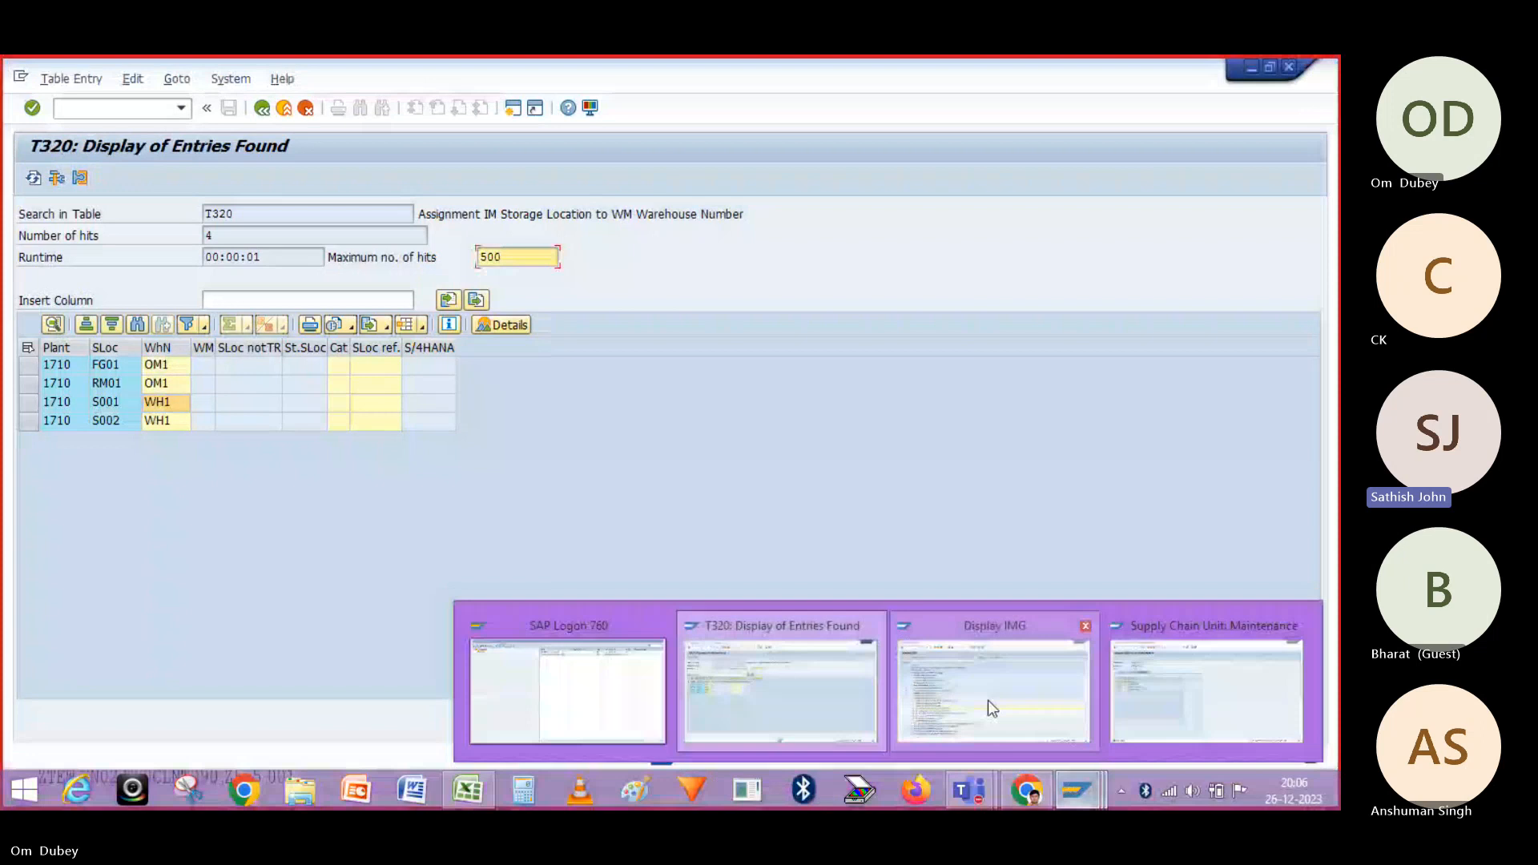
pyautogui.click(988, 700)
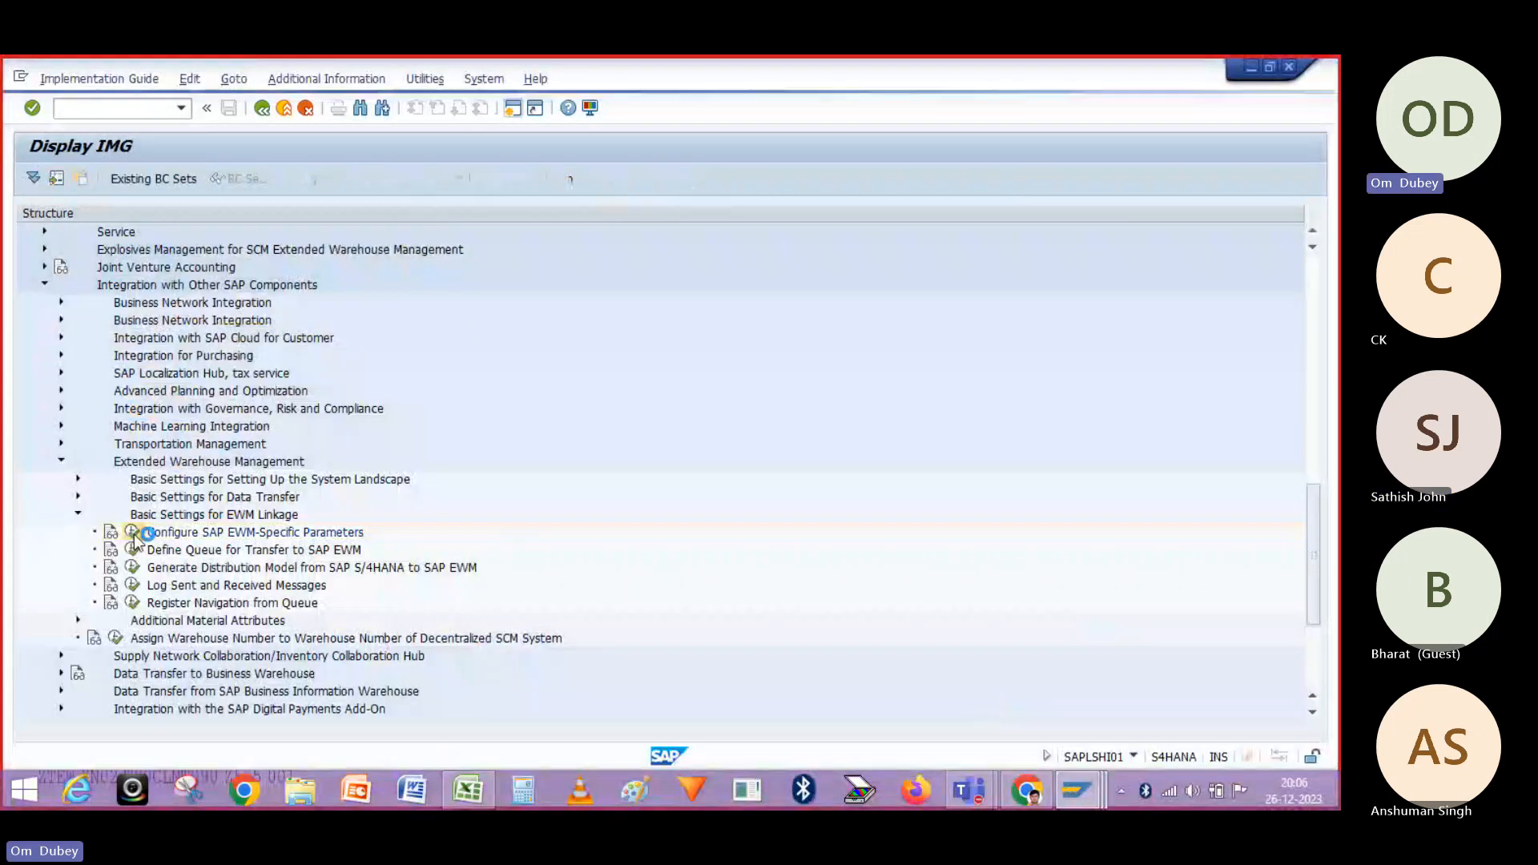
# In Configure SAP EWM-Specific Parameters, set Ext. WM for warehouse OM2 to EWM (Extended Warehouse Management) and save under customizing request EWM_2023
pyautogui.click(439, 545)
pyautogui.click(272, 593)
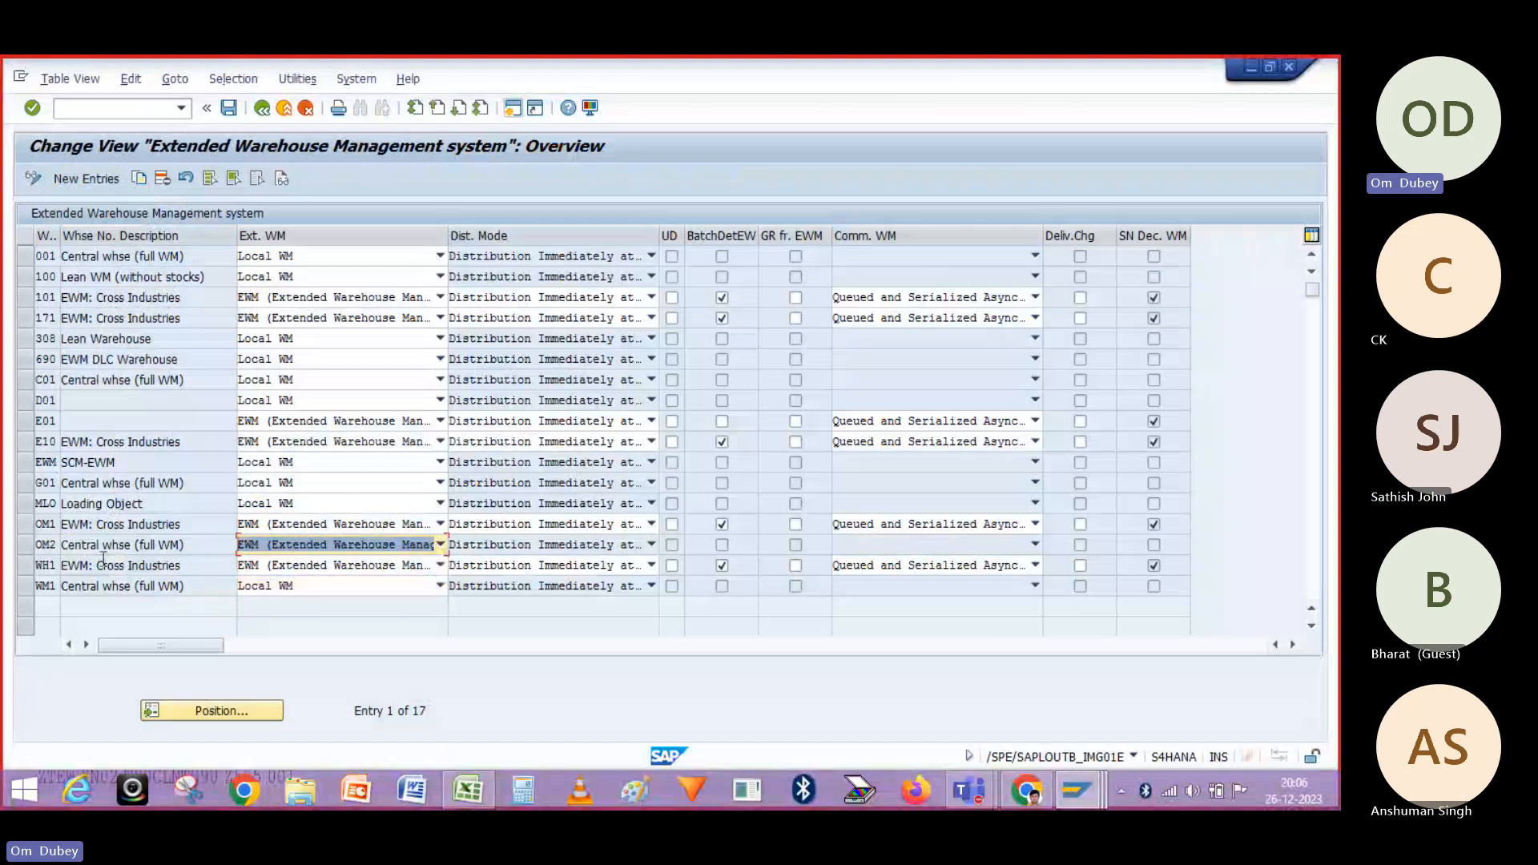
pyautogui.click(230, 108)
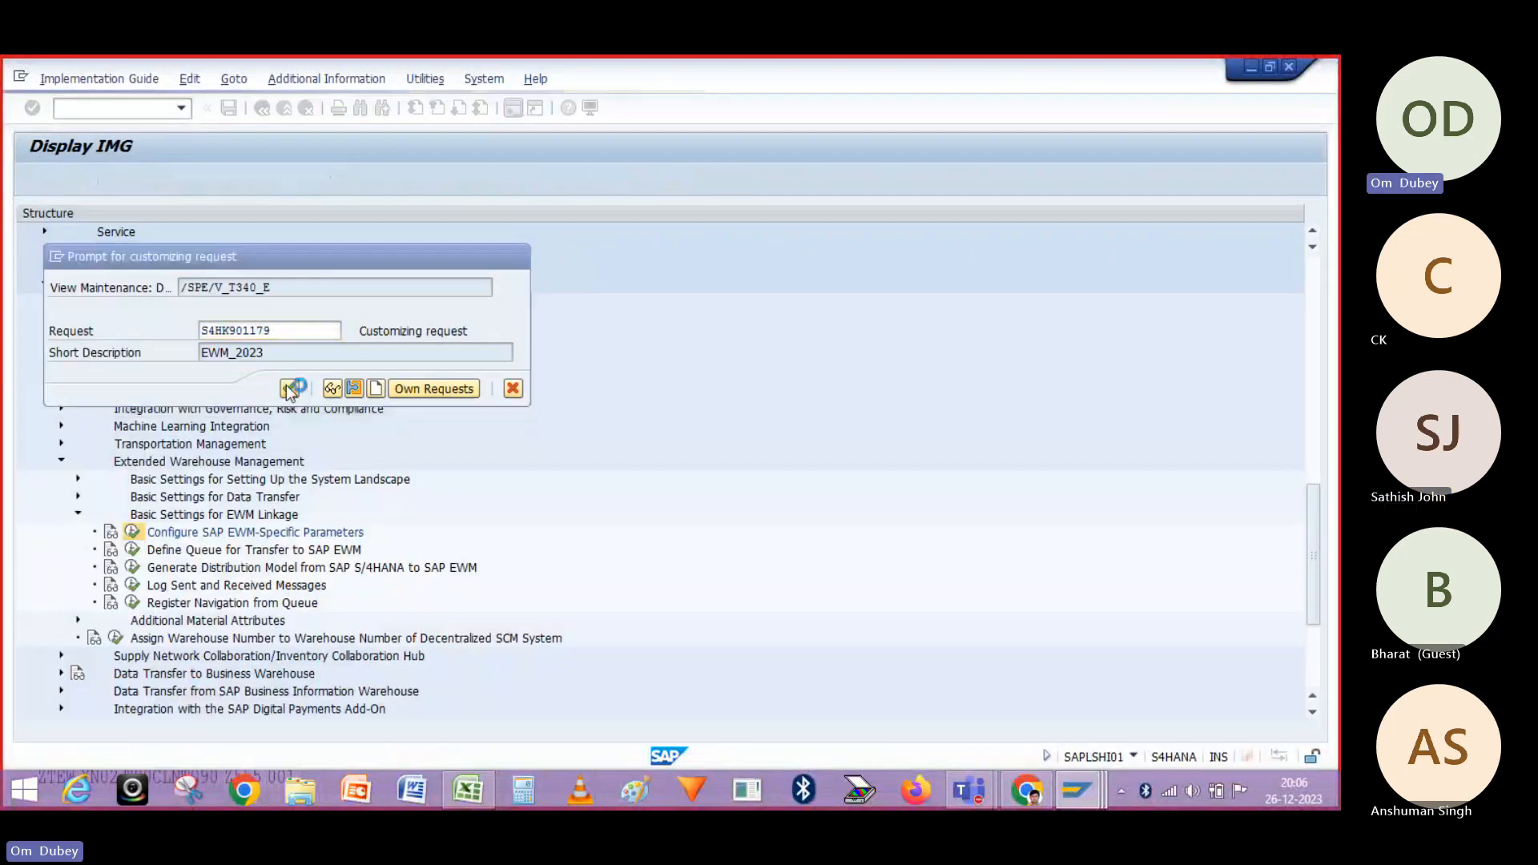
pyautogui.click(291, 388)
# Look up the warehouse numbers offered in Generate Distribution Model from SAP S/4HANA to SAP EWM, then return to the implementation guide
pyautogui.press('F3')
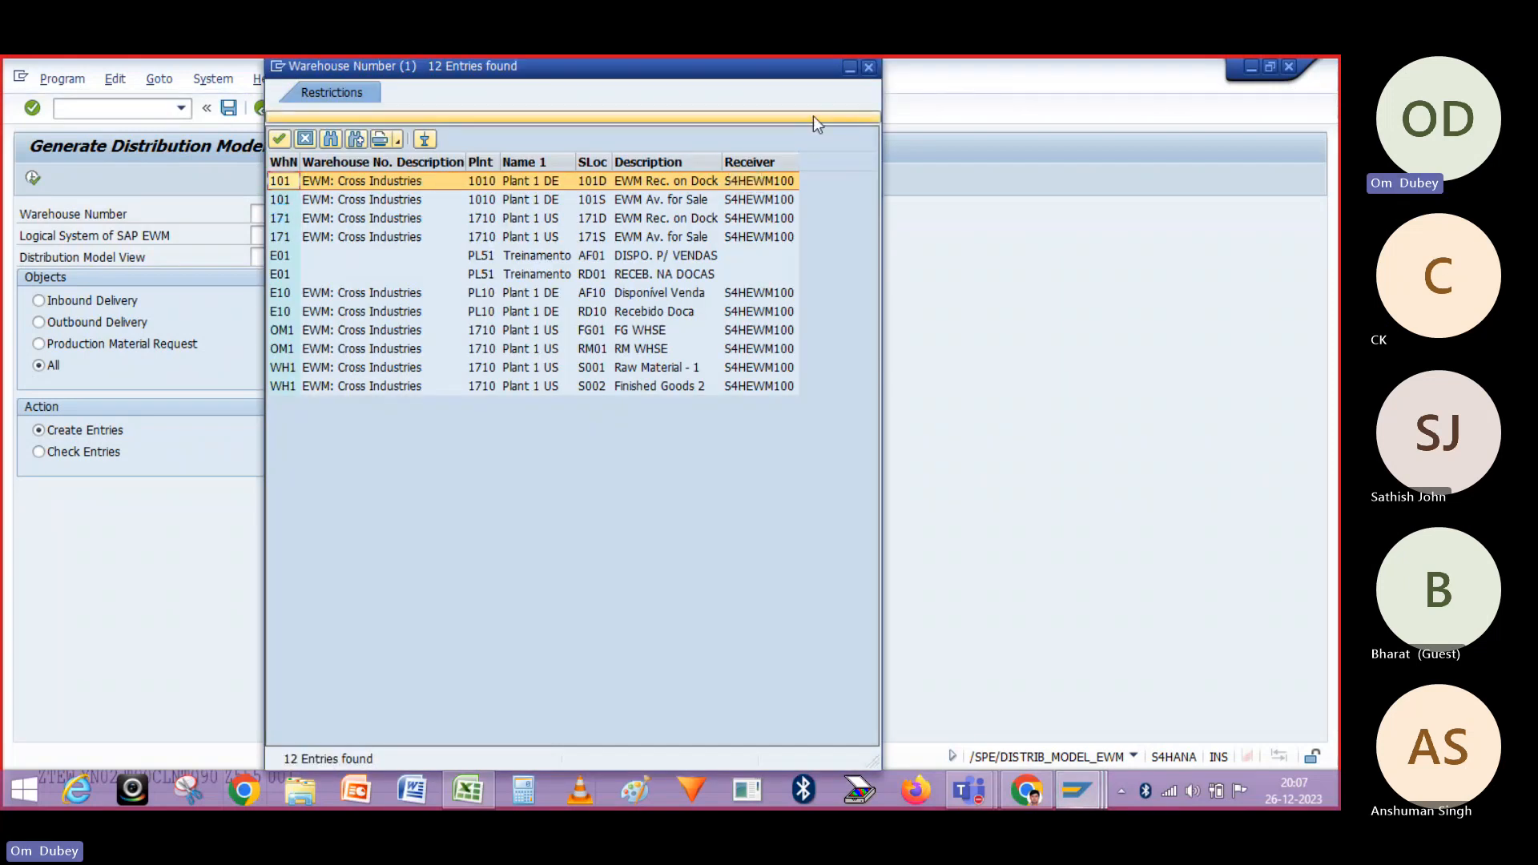
pyautogui.click(866, 66)
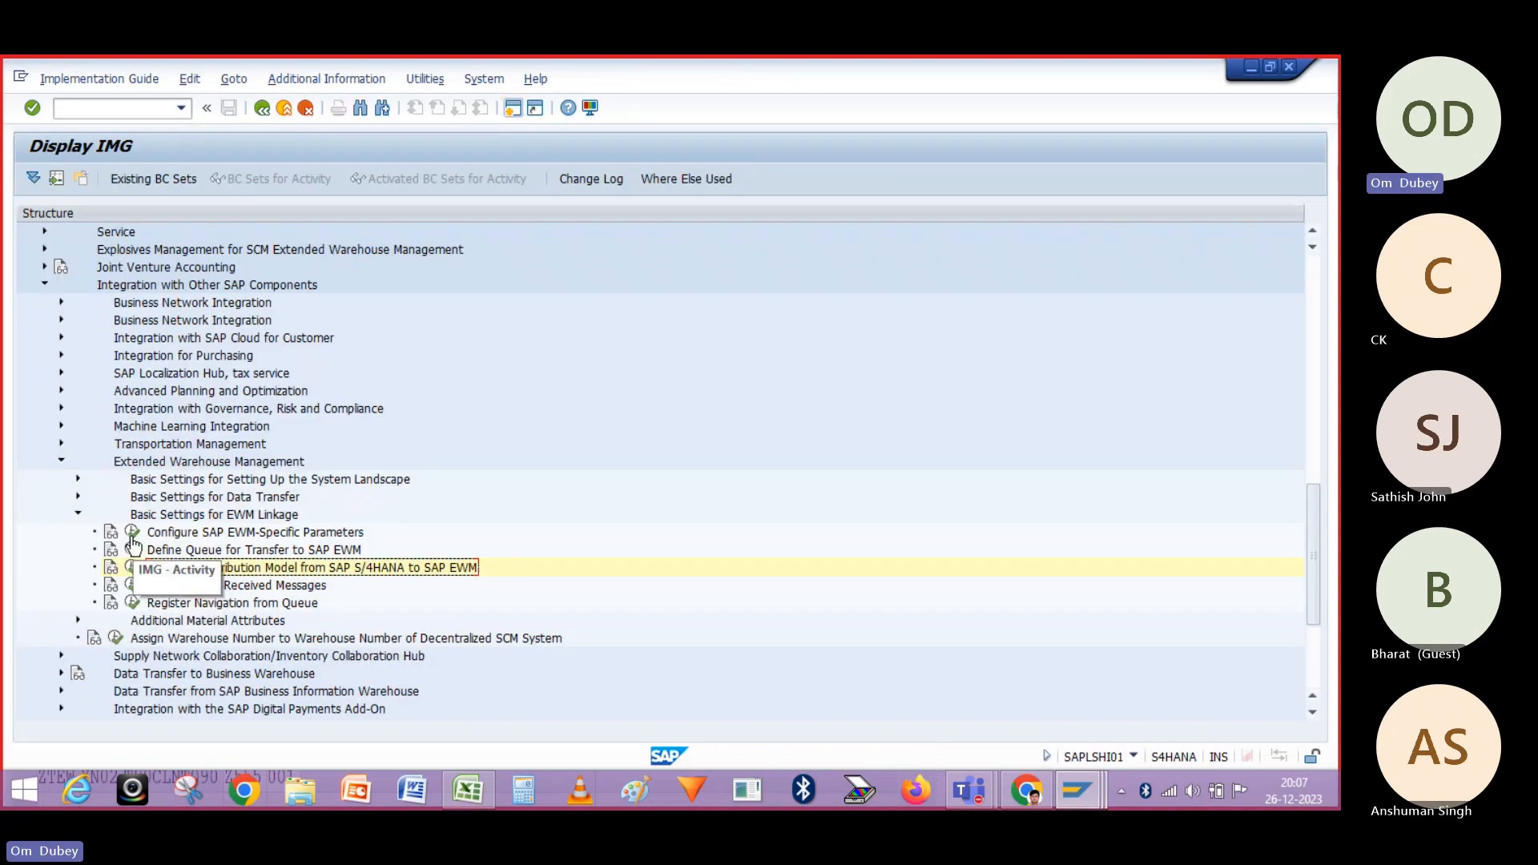
# Reopen the EWM-specific parameters, enable BatchDetEW for warehouse OM2, save under request EWM_2023, and return to the implementation guide
pyautogui.click(132, 532)
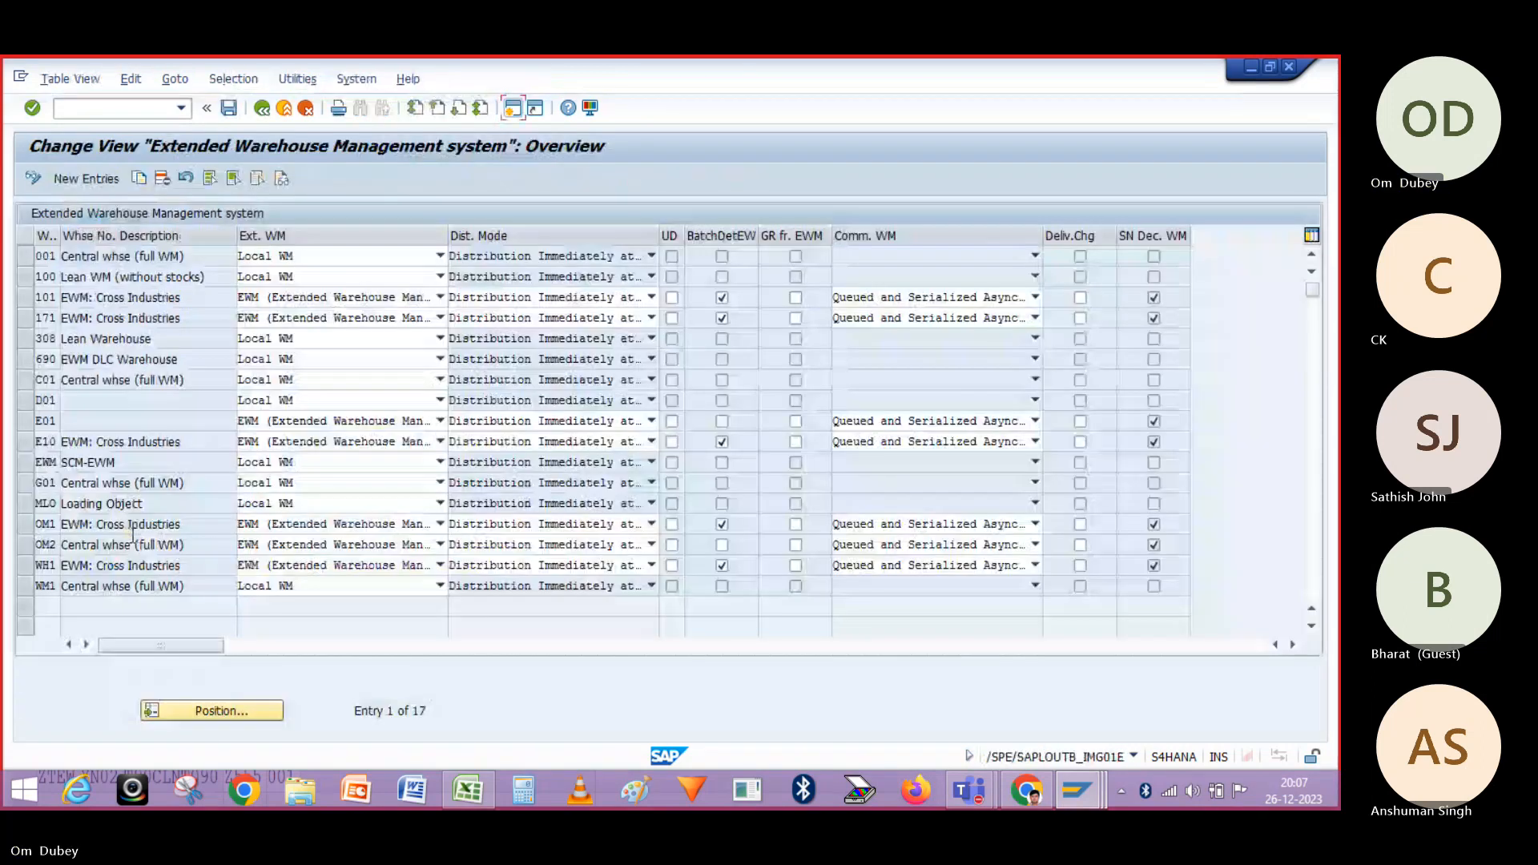
pyautogui.click(25, 546)
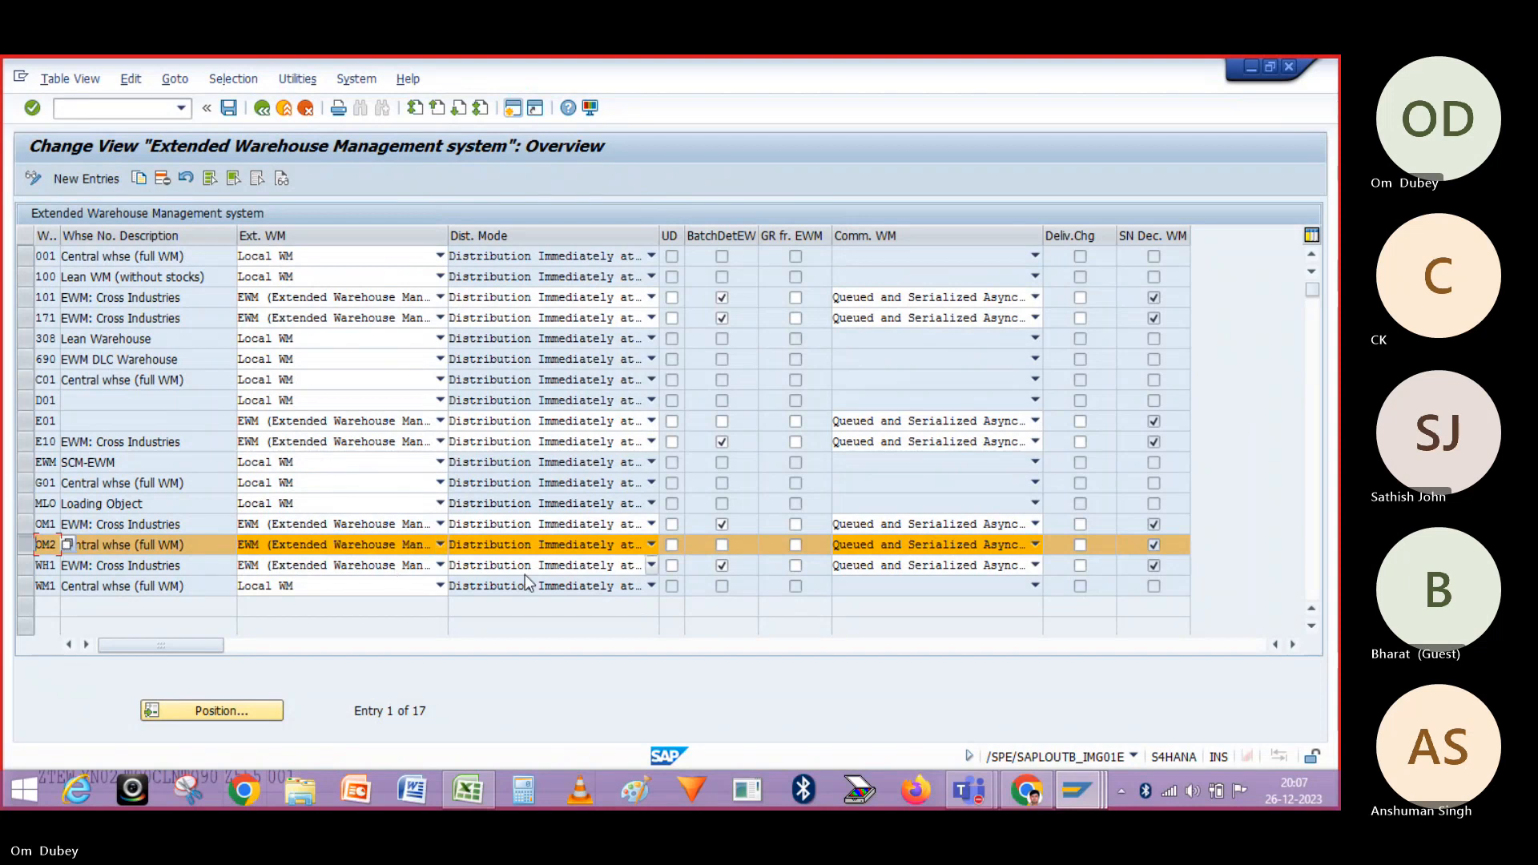
pyautogui.click(722, 546)
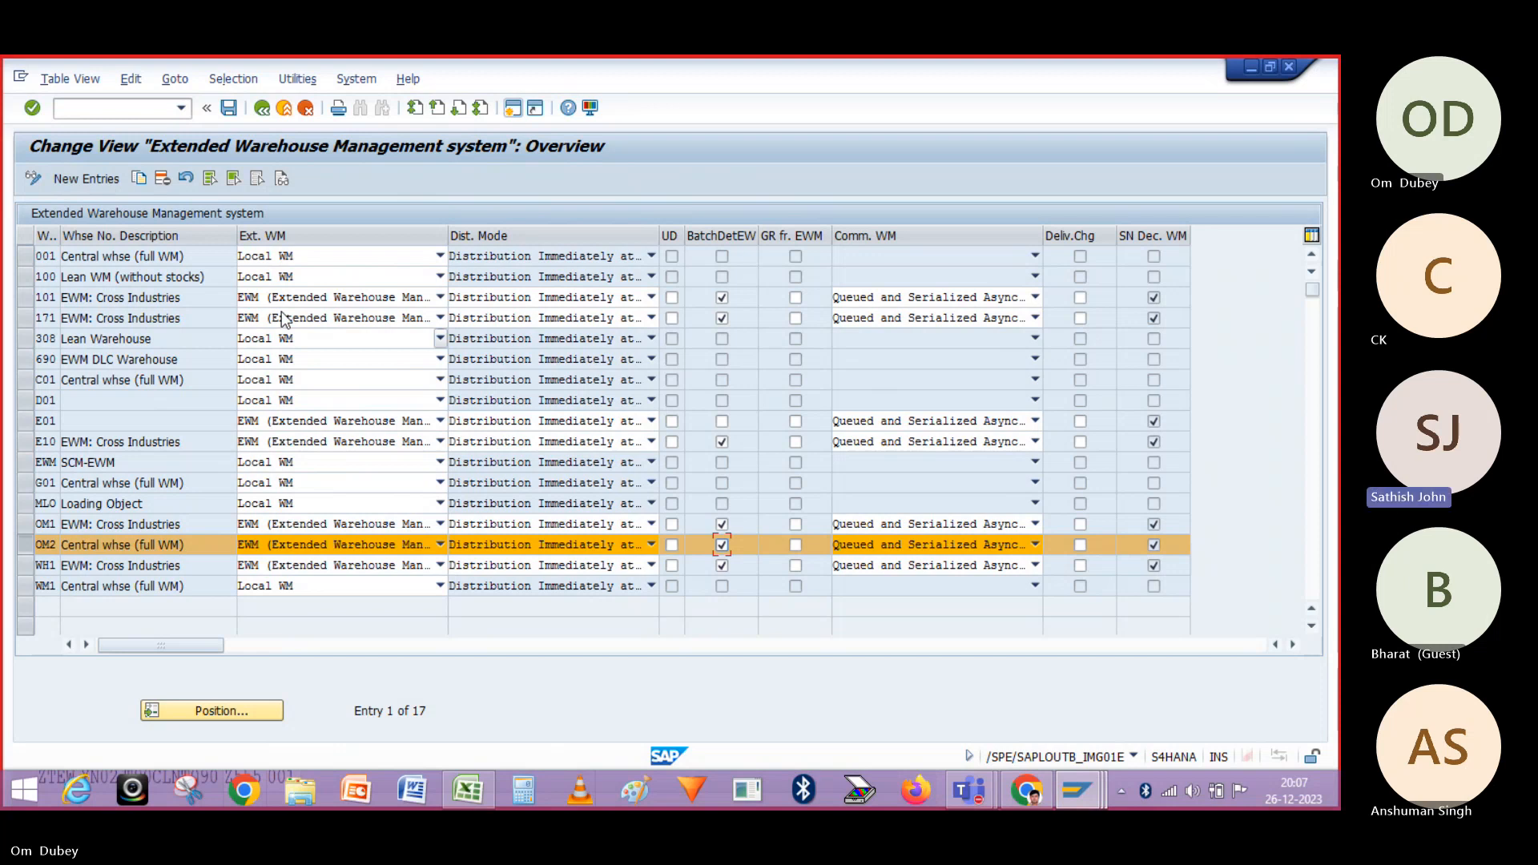
pyautogui.click(231, 108)
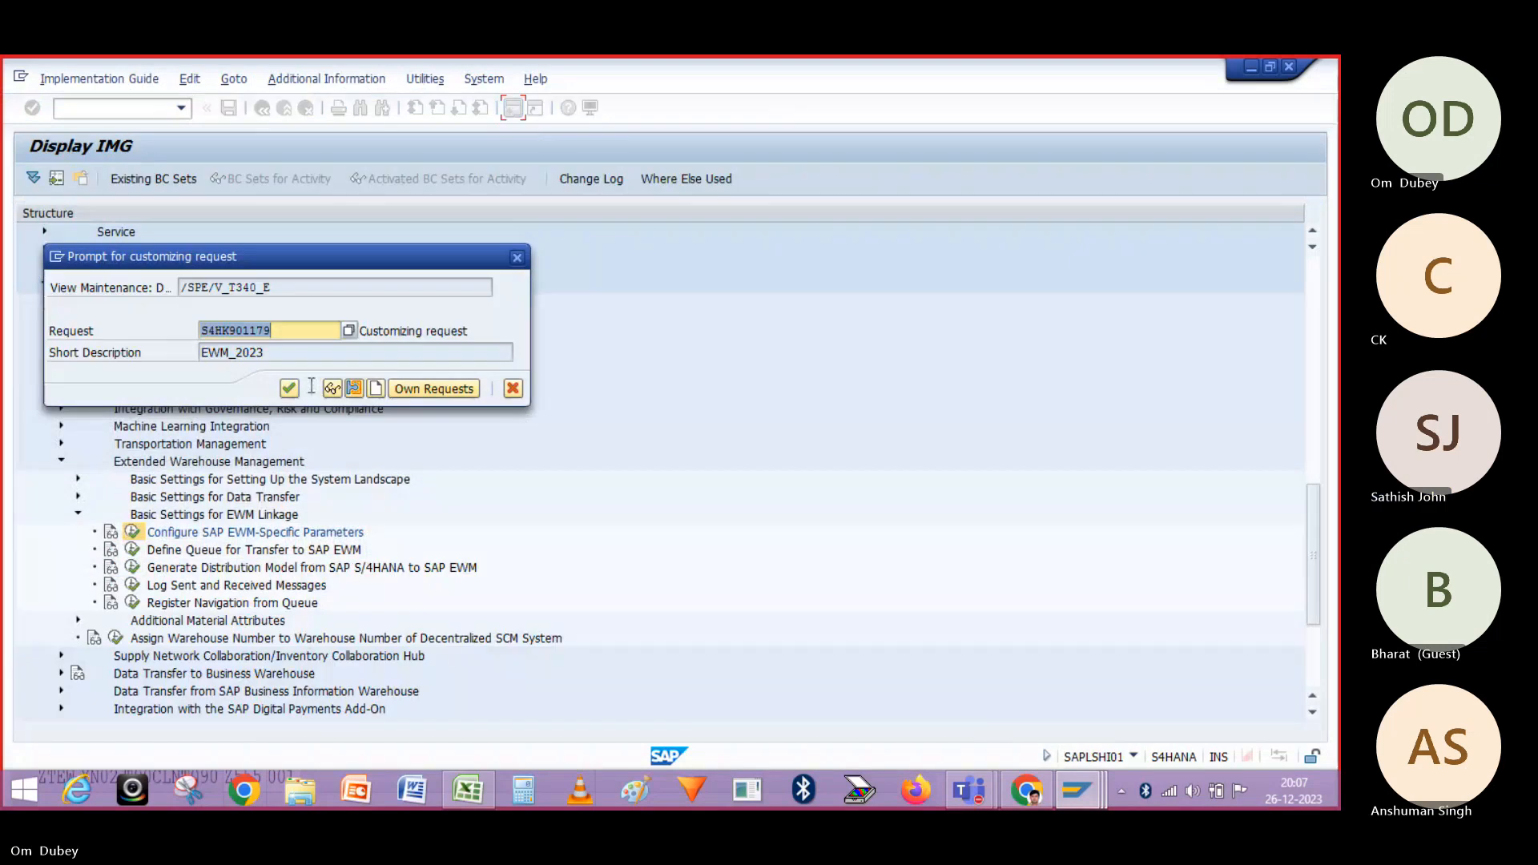
pyautogui.click(288, 389)
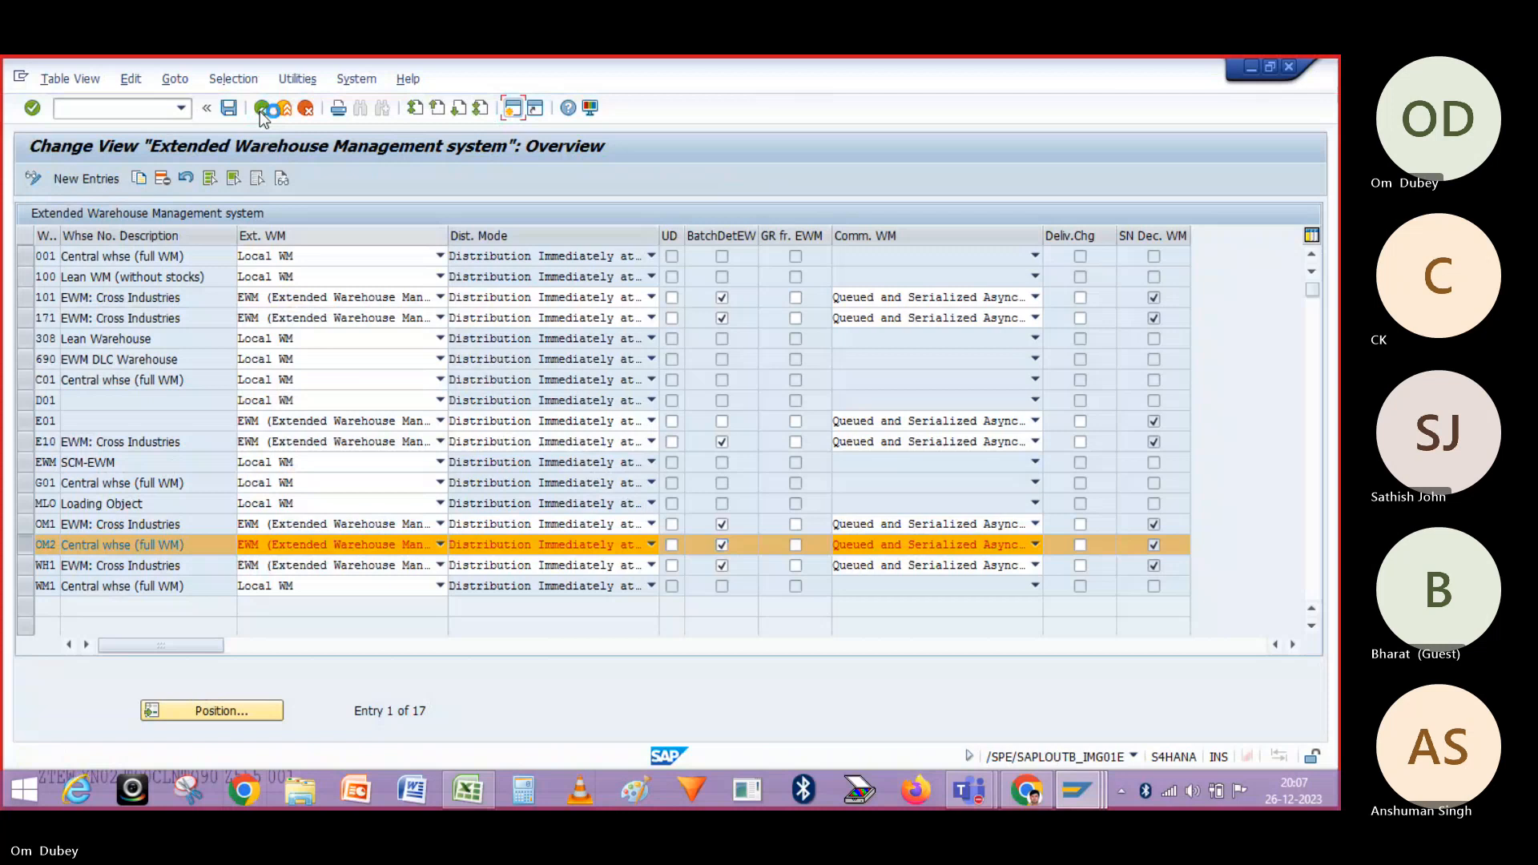
pyautogui.click(262, 109)
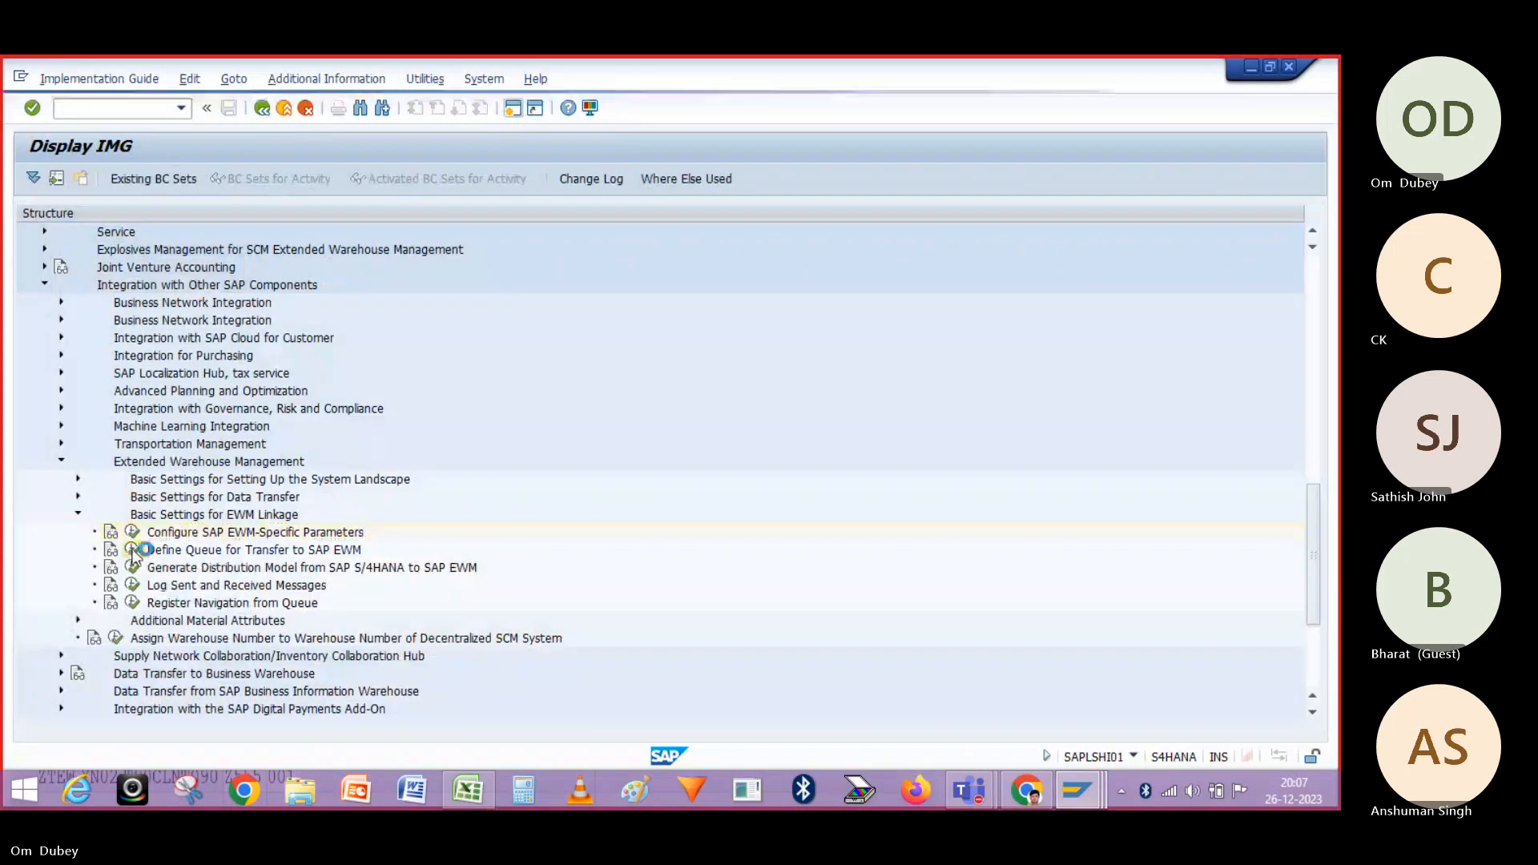
# Check the receivers and queue types in Define Queue for Transfer to SAP EWM, then leave the view
pyautogui.click(132, 550)
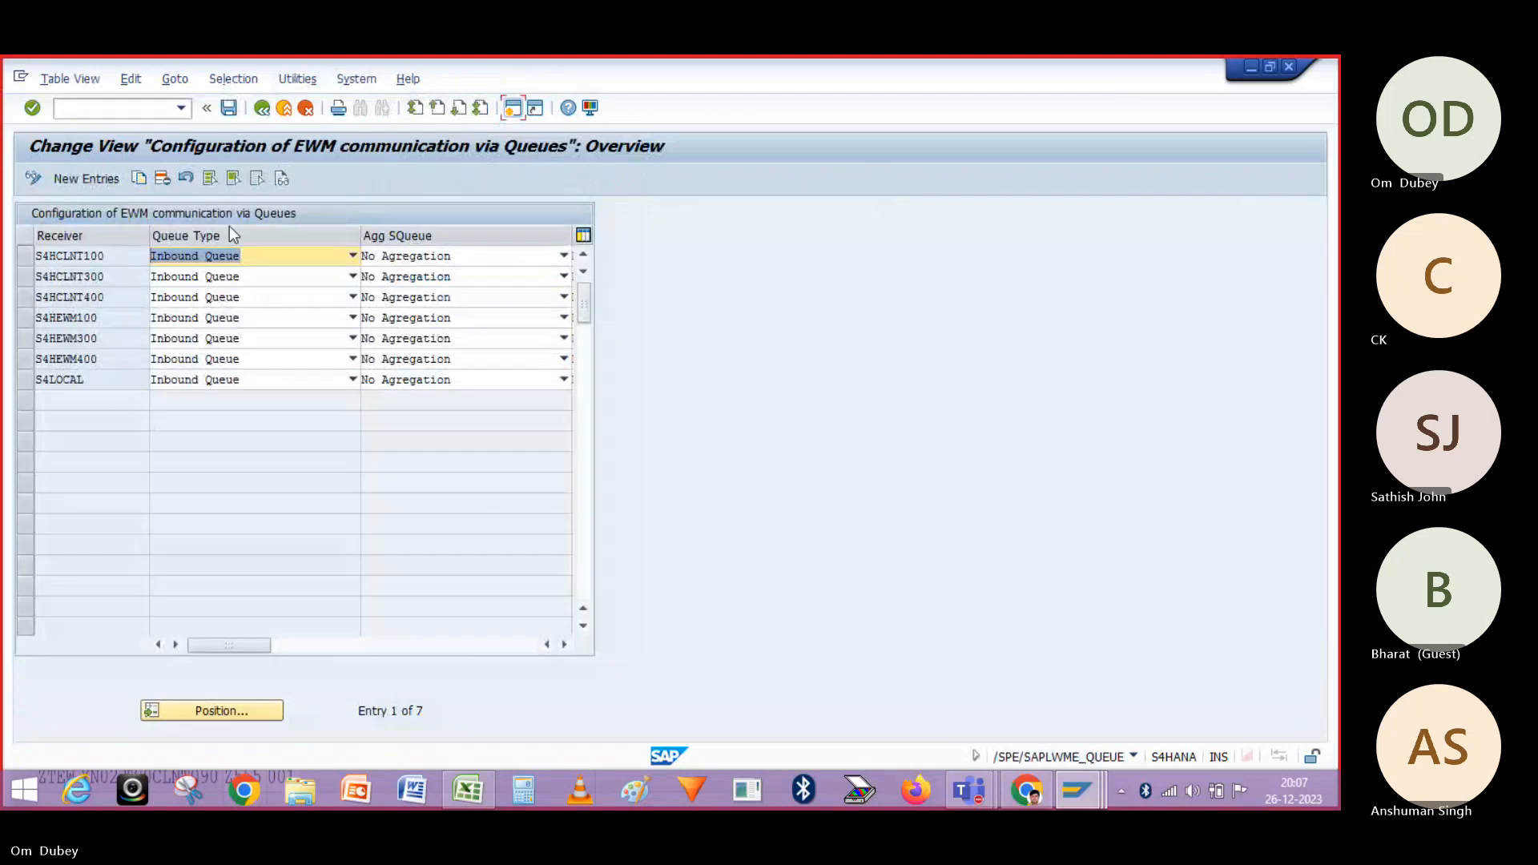
pyautogui.click(261, 108)
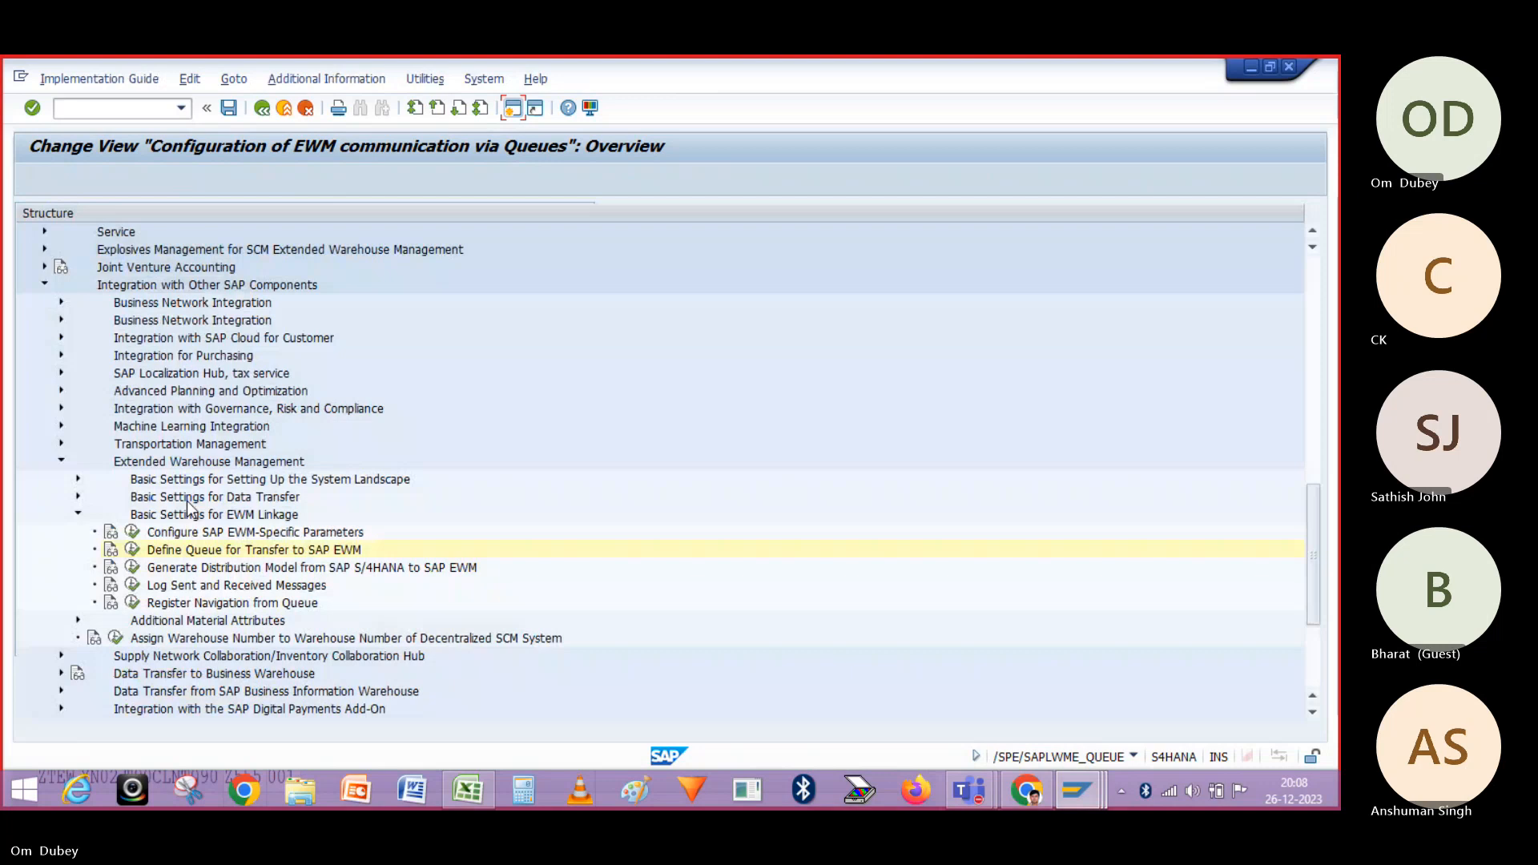
pyautogui.press('F3')
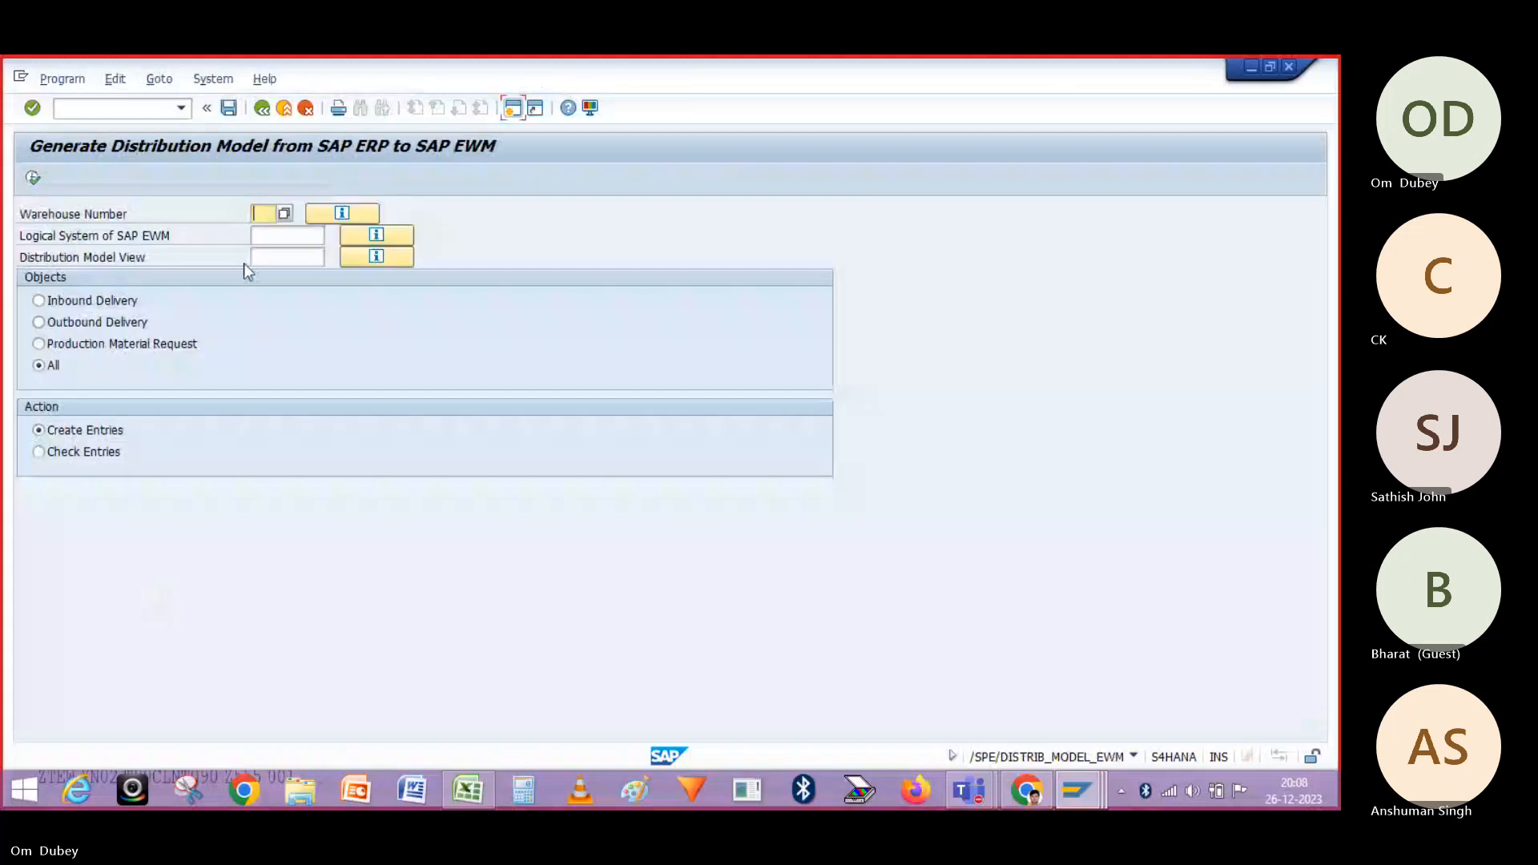
# Check the Generate Distribution Model warehouse number list against the T320 assignments, then return to the EWM Linkage activities in the implementation guide
pyautogui.click(281, 208)
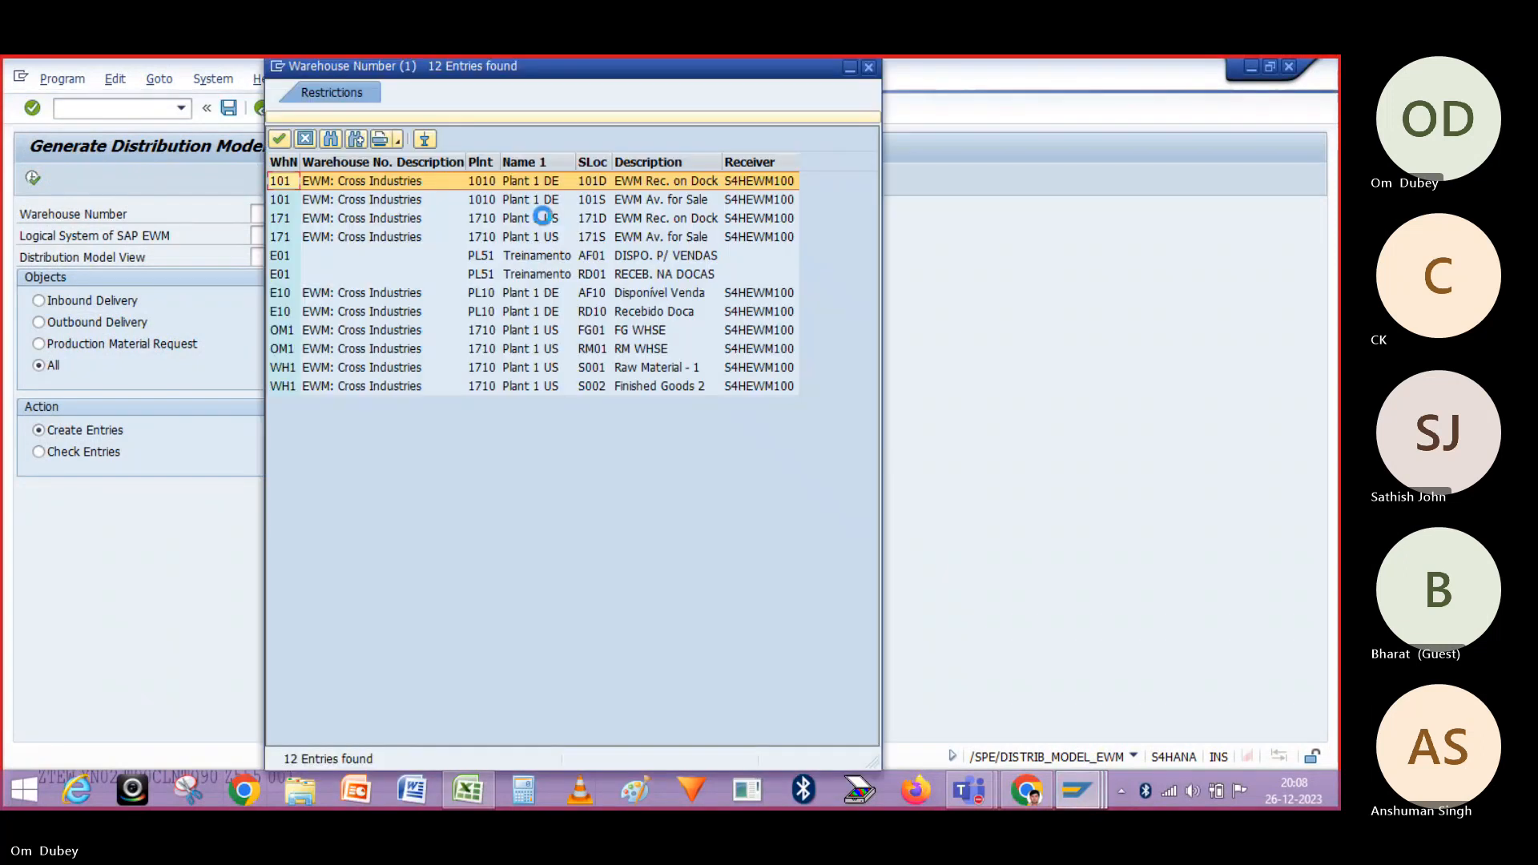
pyautogui.click(869, 67)
pyautogui.hotkey('alt', 'Tab')
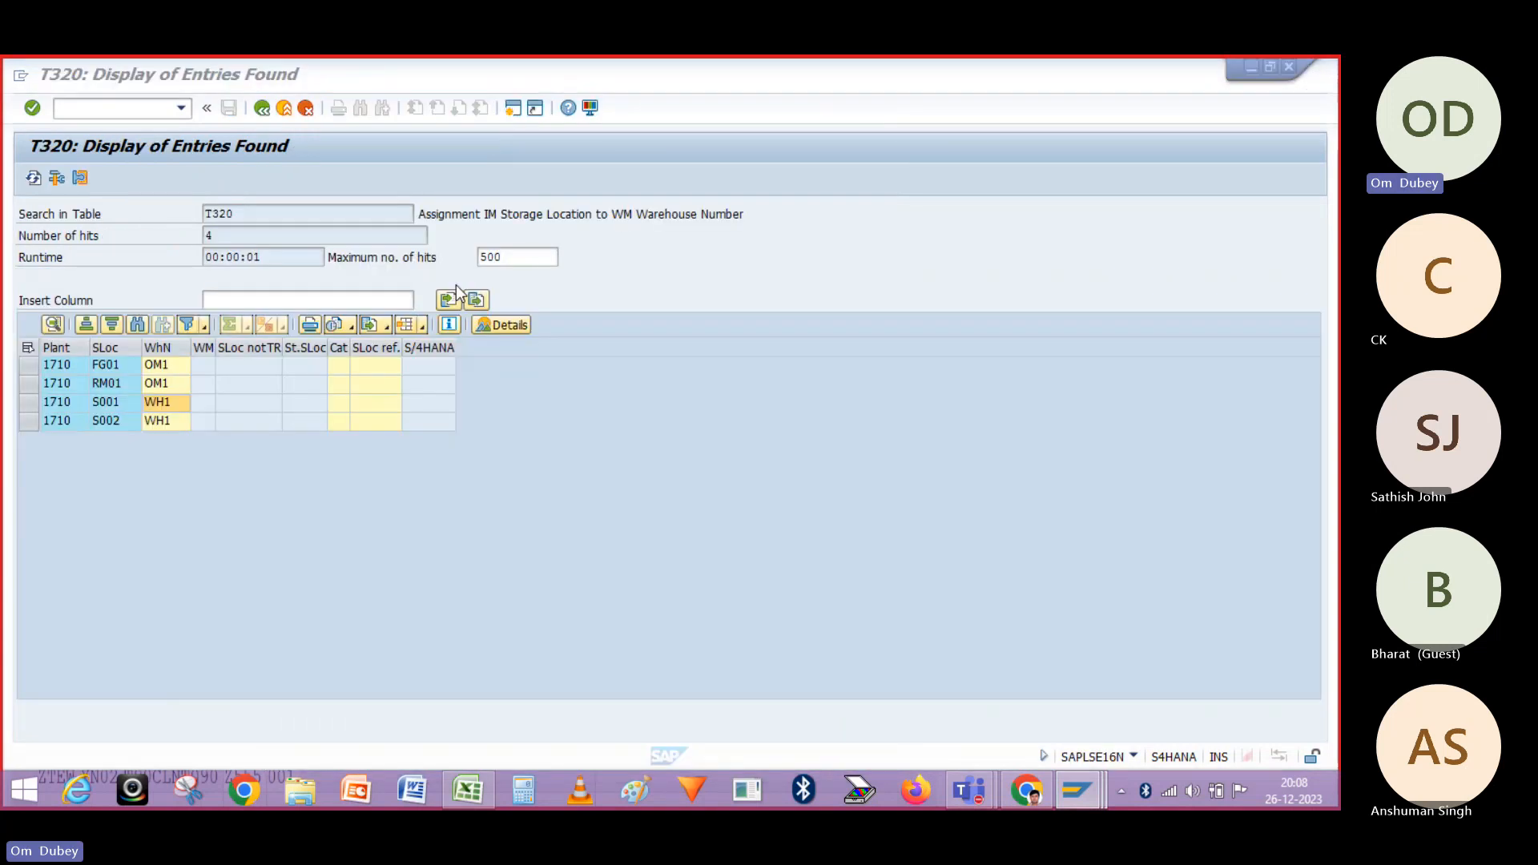
pyautogui.hotkey('alt', 'Tab')
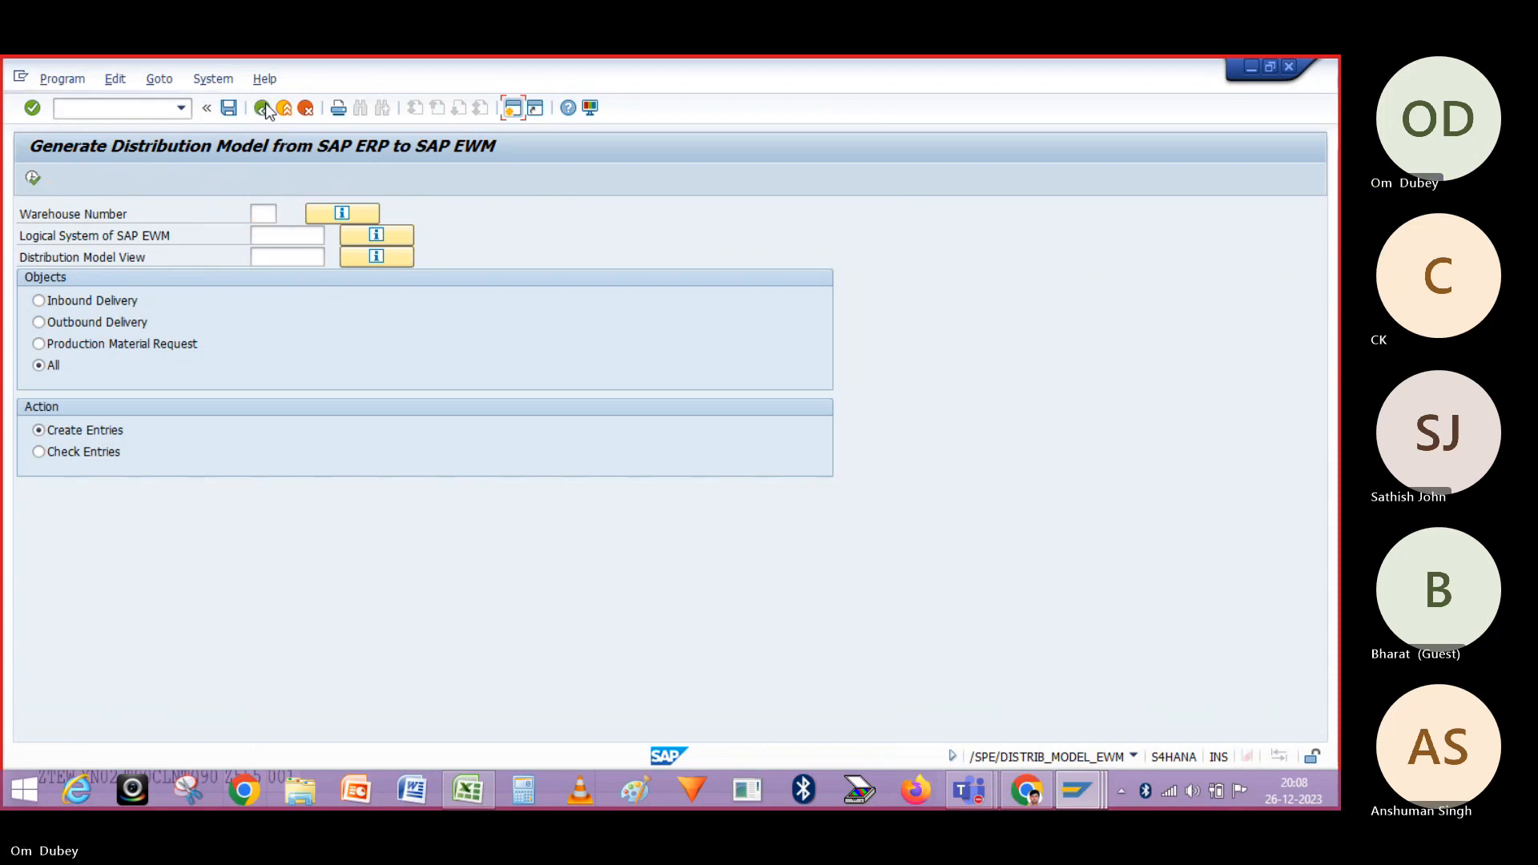
pyautogui.click(265, 106)
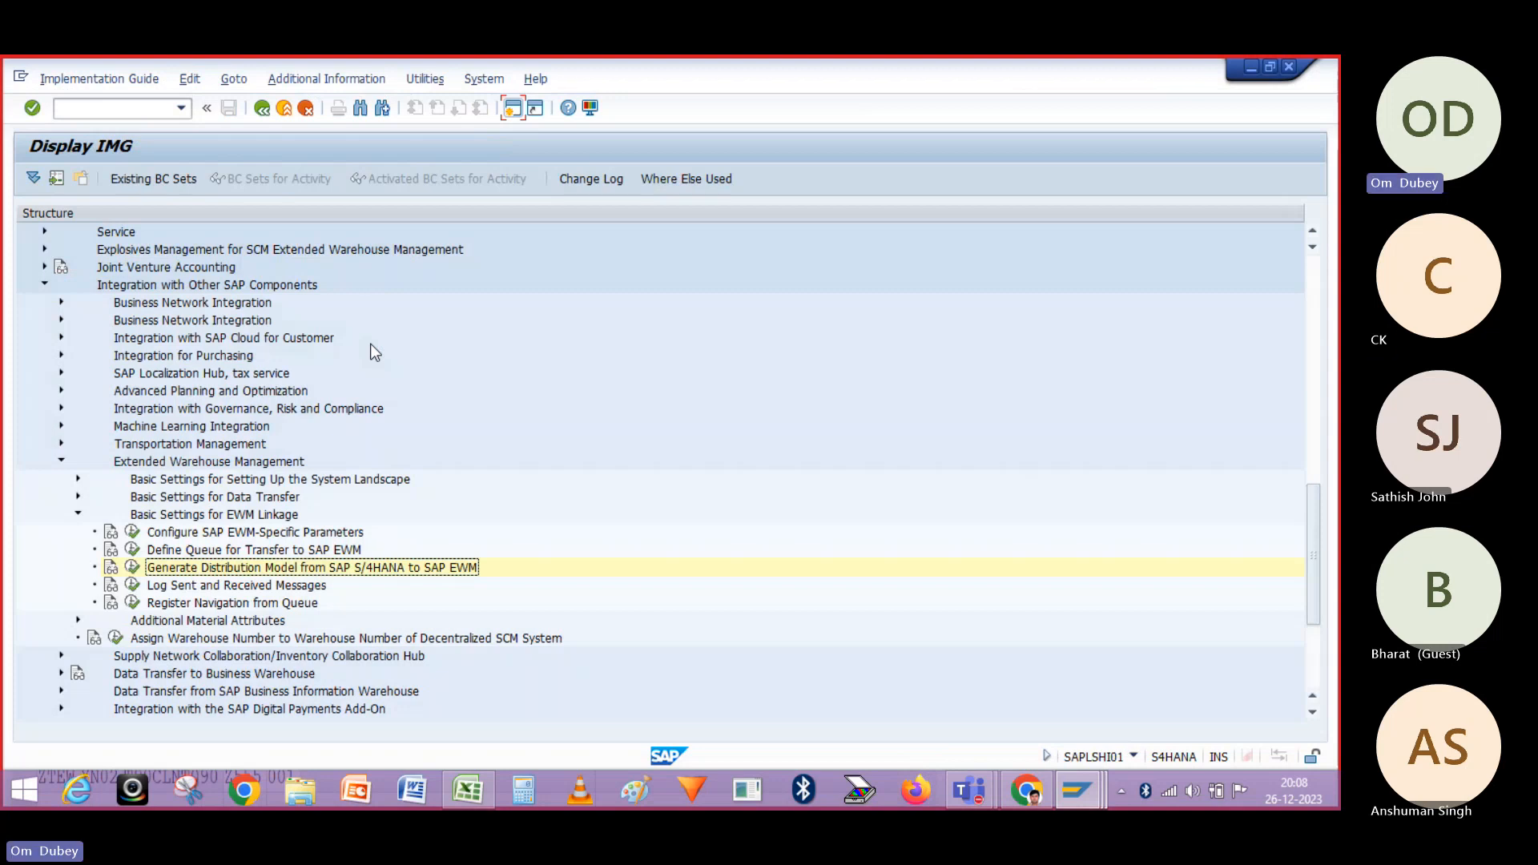
pyautogui.click(79, 513)
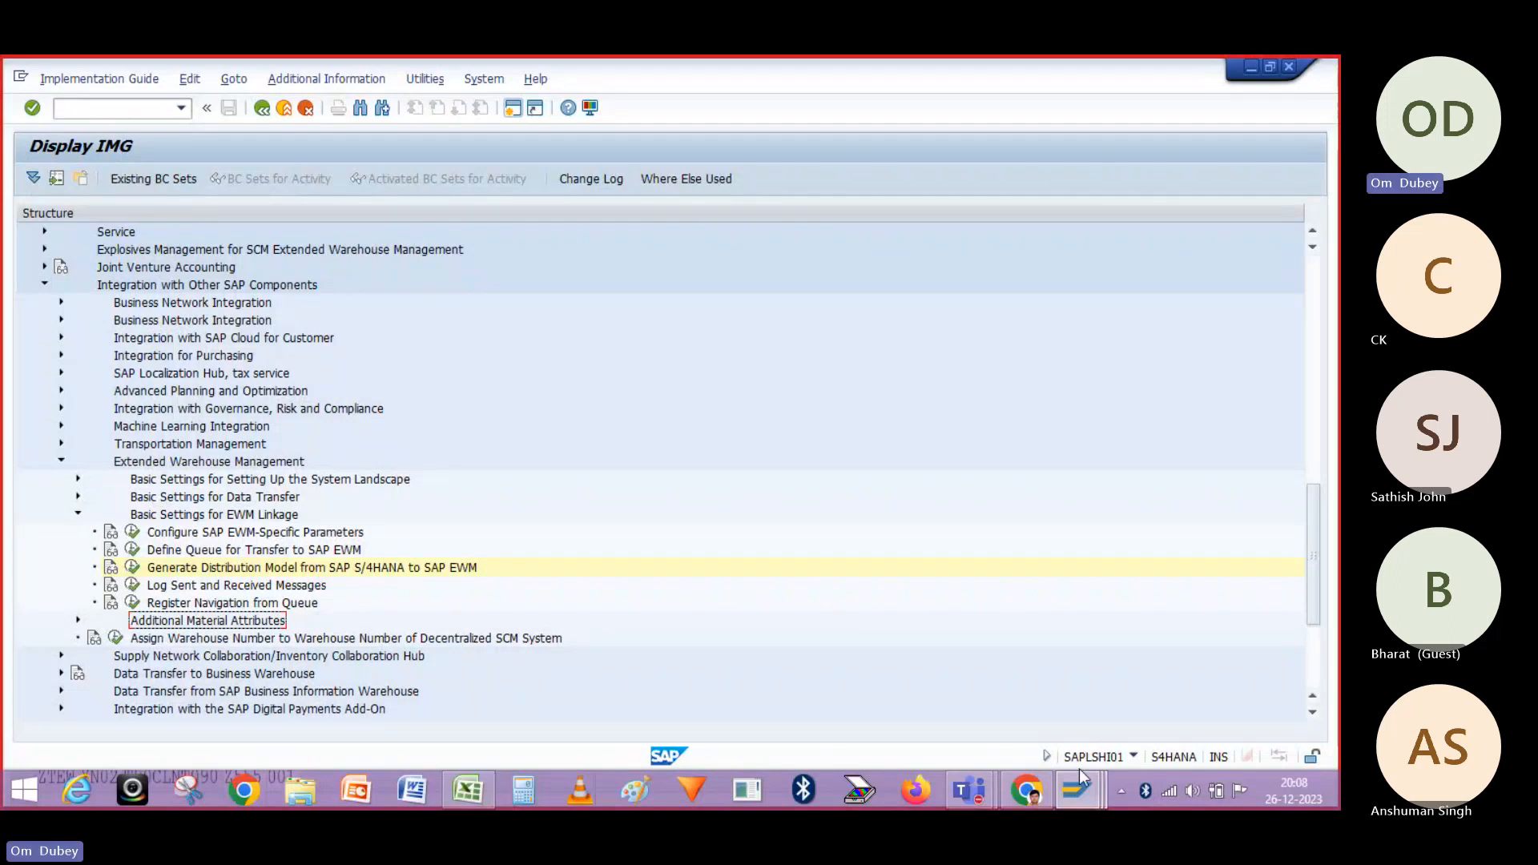
# Switch to the PPT1-Warehouse+Setup presentation in Chrome, go back to the title slide, and end the slideshow
pyautogui.moveTo(1026, 791)
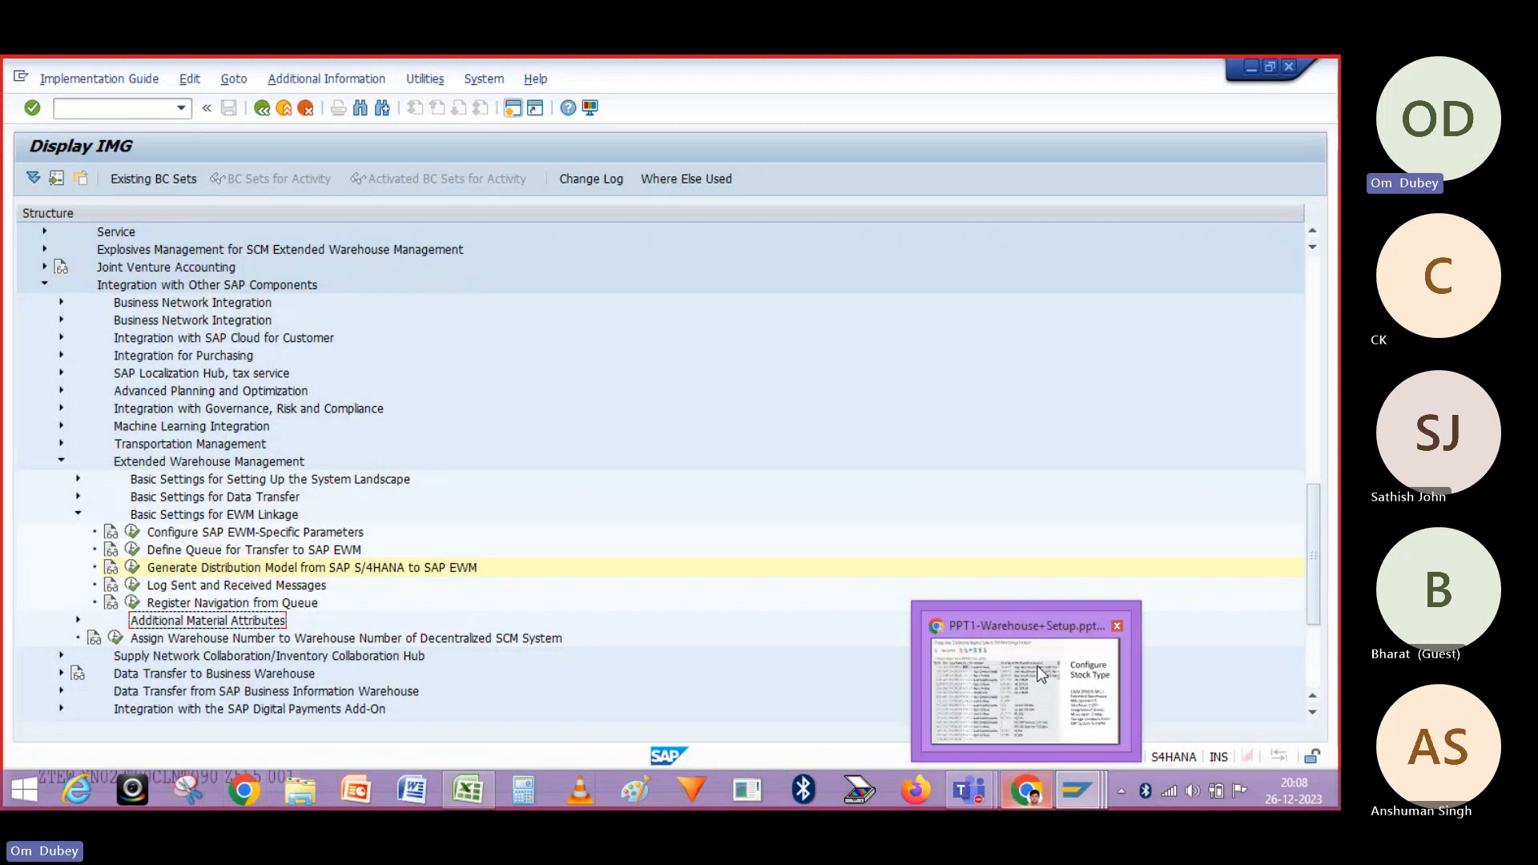
pyautogui.moveTo(1040, 673)
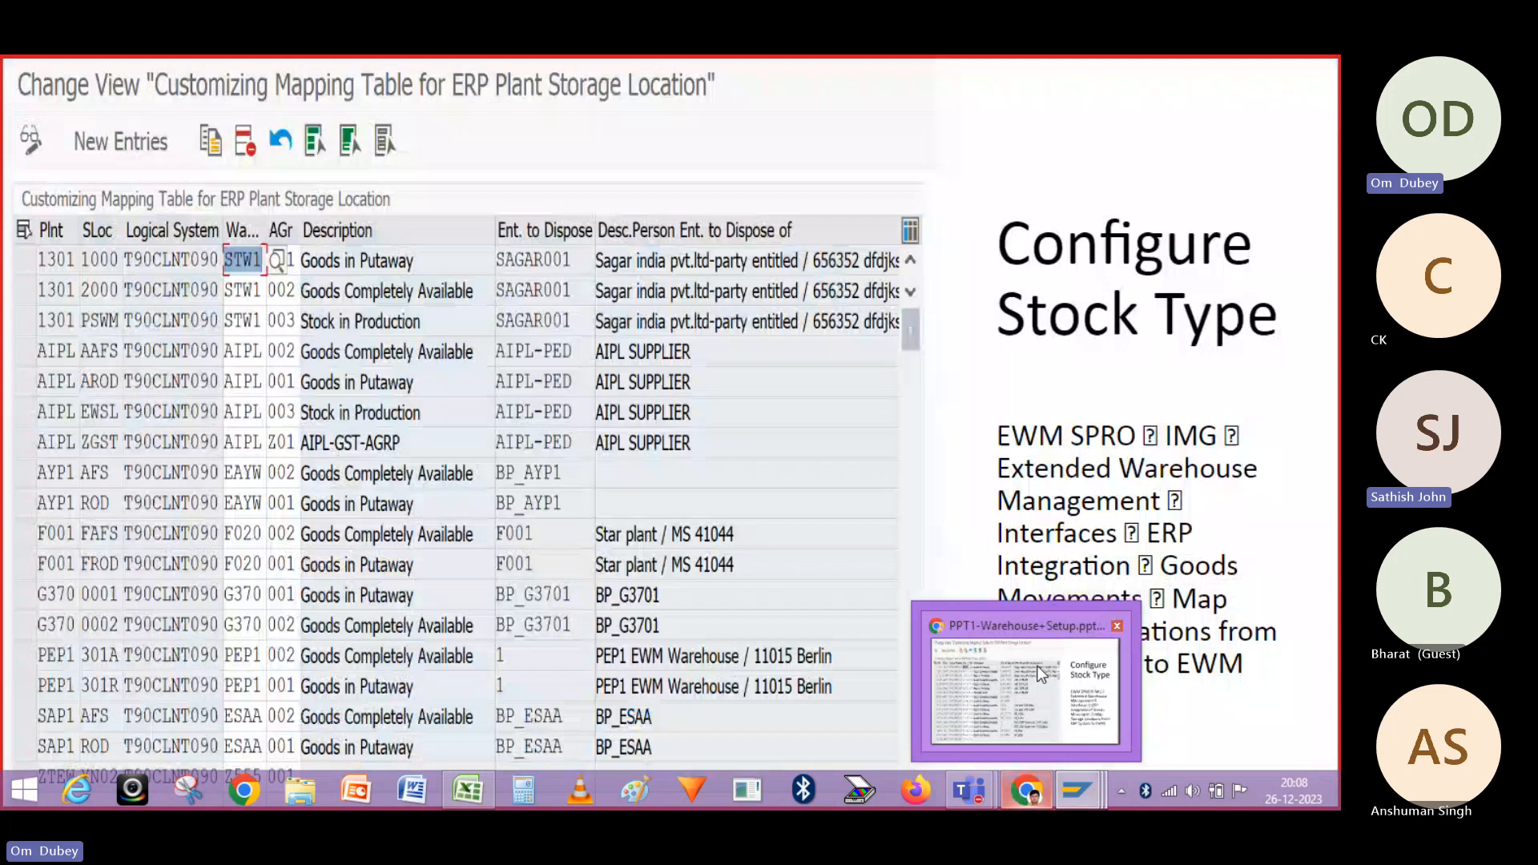
pyautogui.click(1040, 673)
pyautogui.click(911, 359)
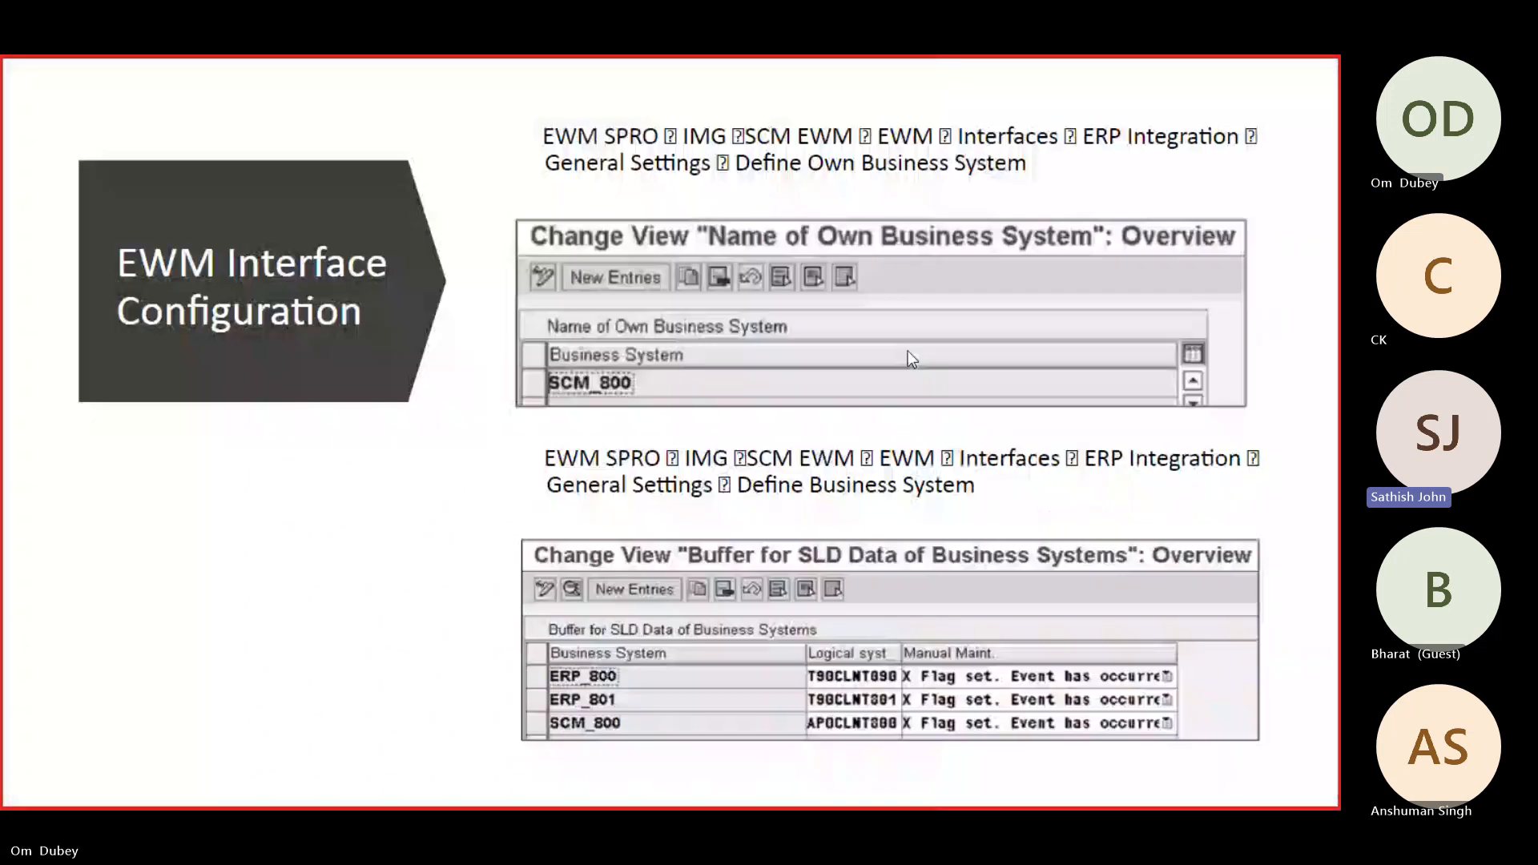
pyautogui.scroll(2, 907, 350)
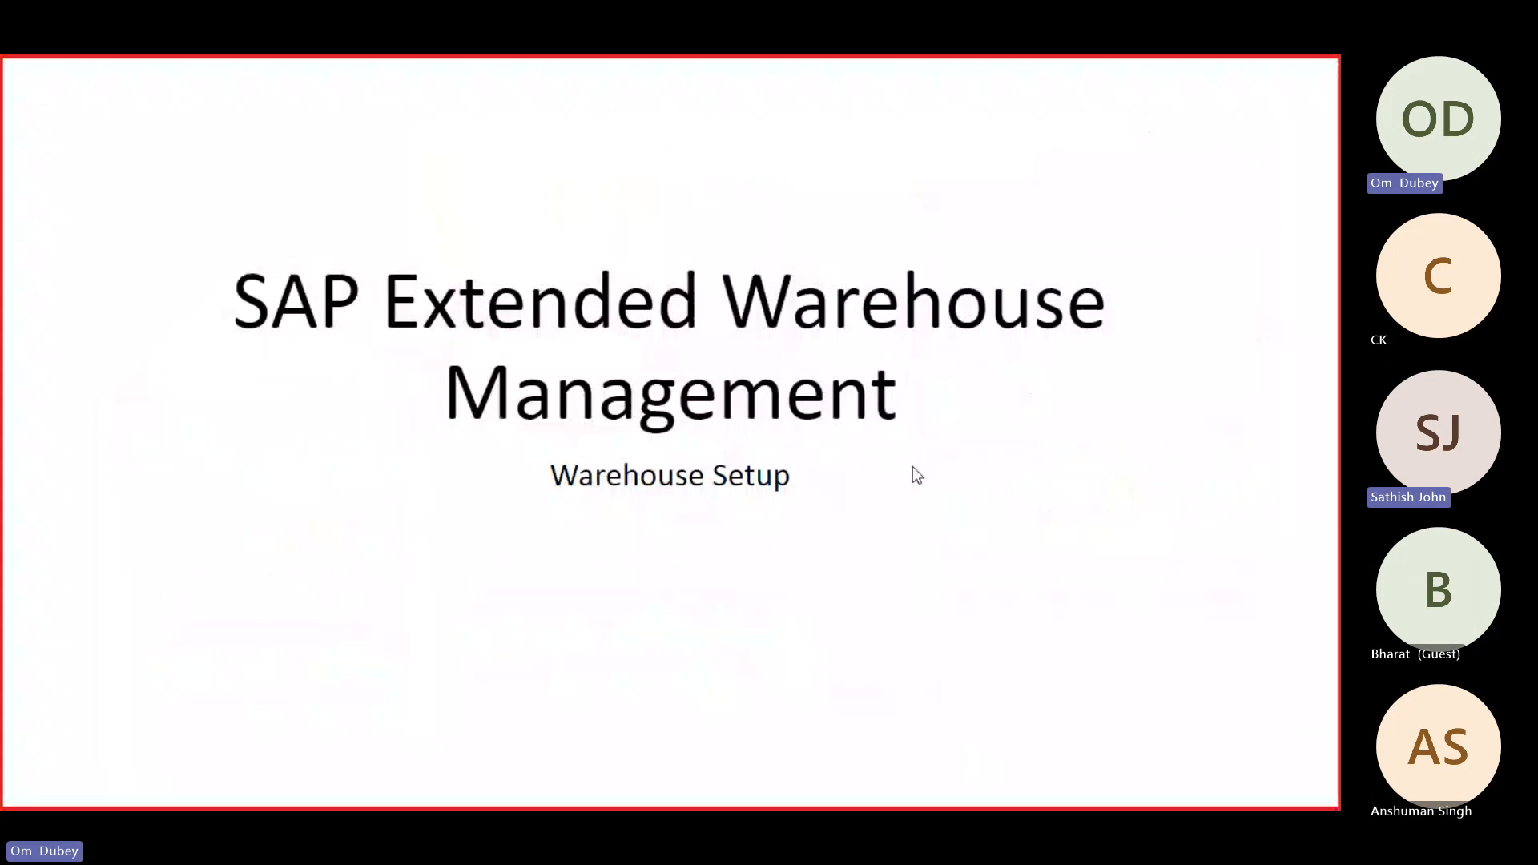
pyautogui.press('Escape')
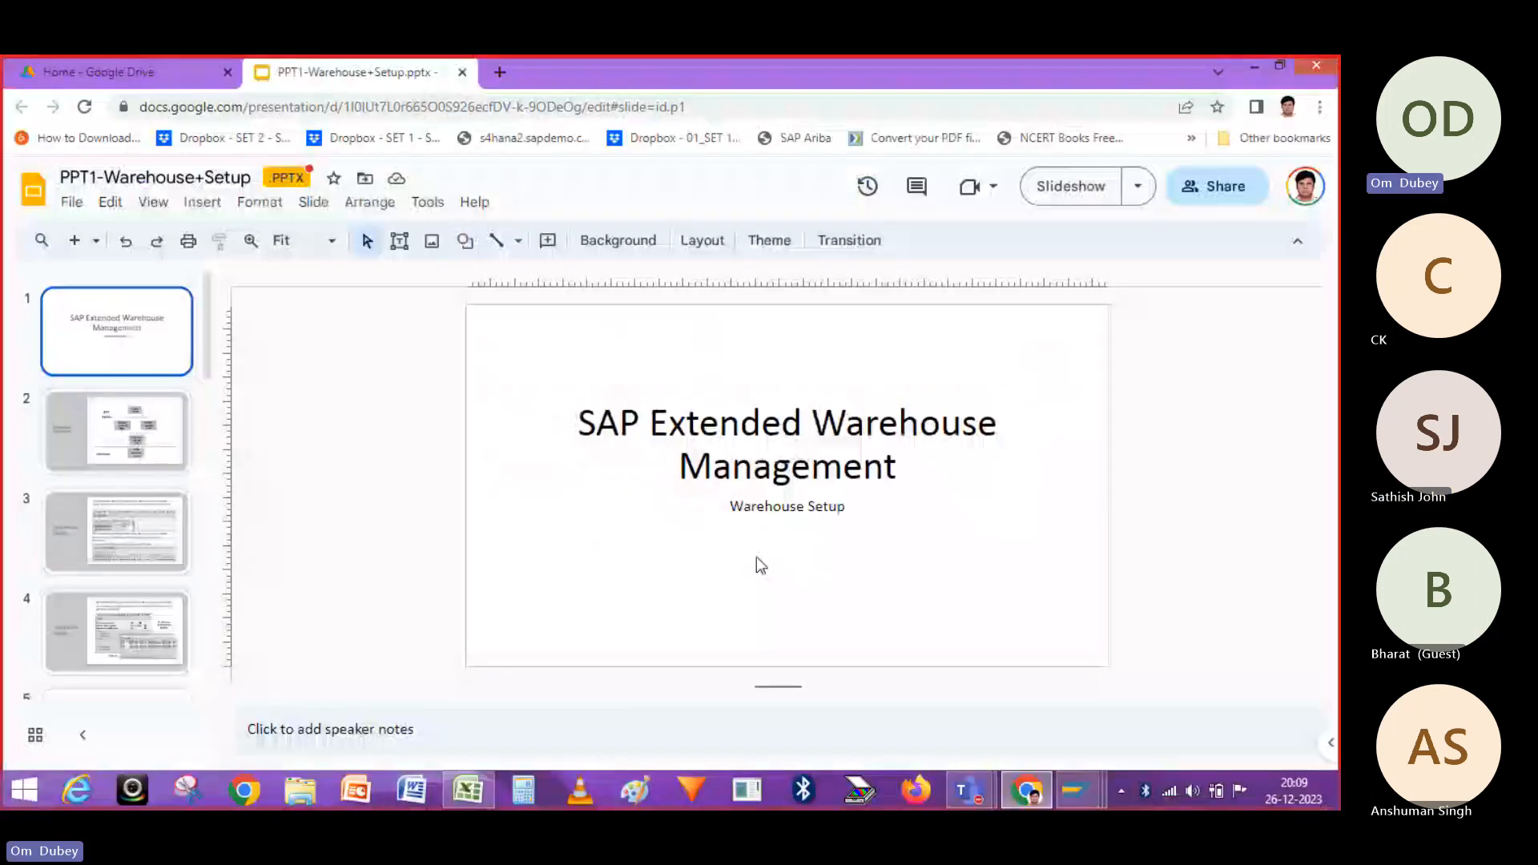
# Switch to the Google Drive browser tab and go back to the page before it
pyautogui.click(96, 73)
pyautogui.click(20, 107)
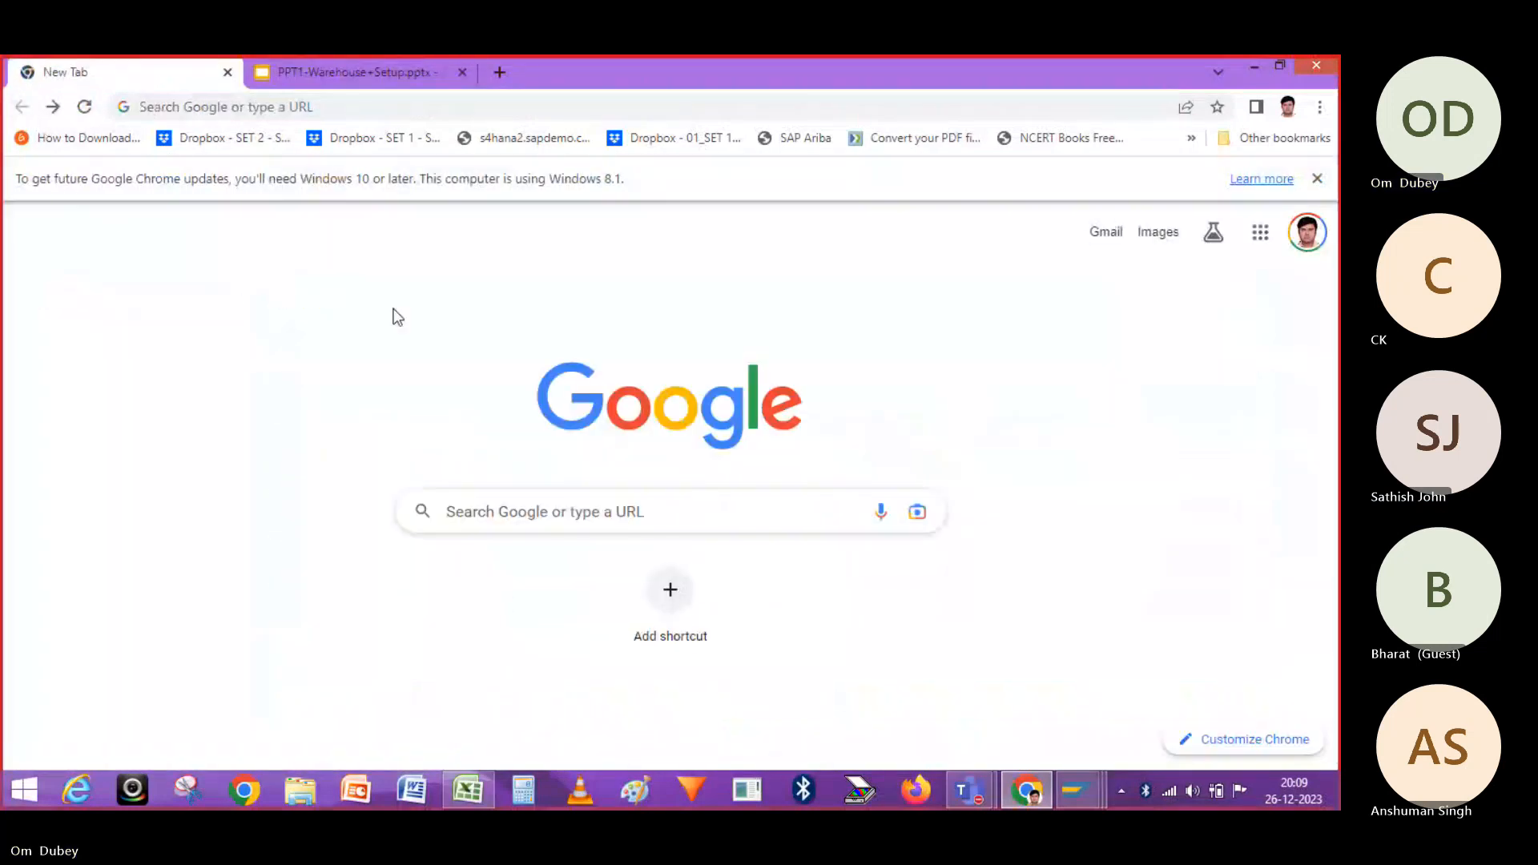
# Search Google for GMAIL and open the Gmail inbox from the results
pyautogui.click(203, 105)
pyautogui.write('GMAIL')
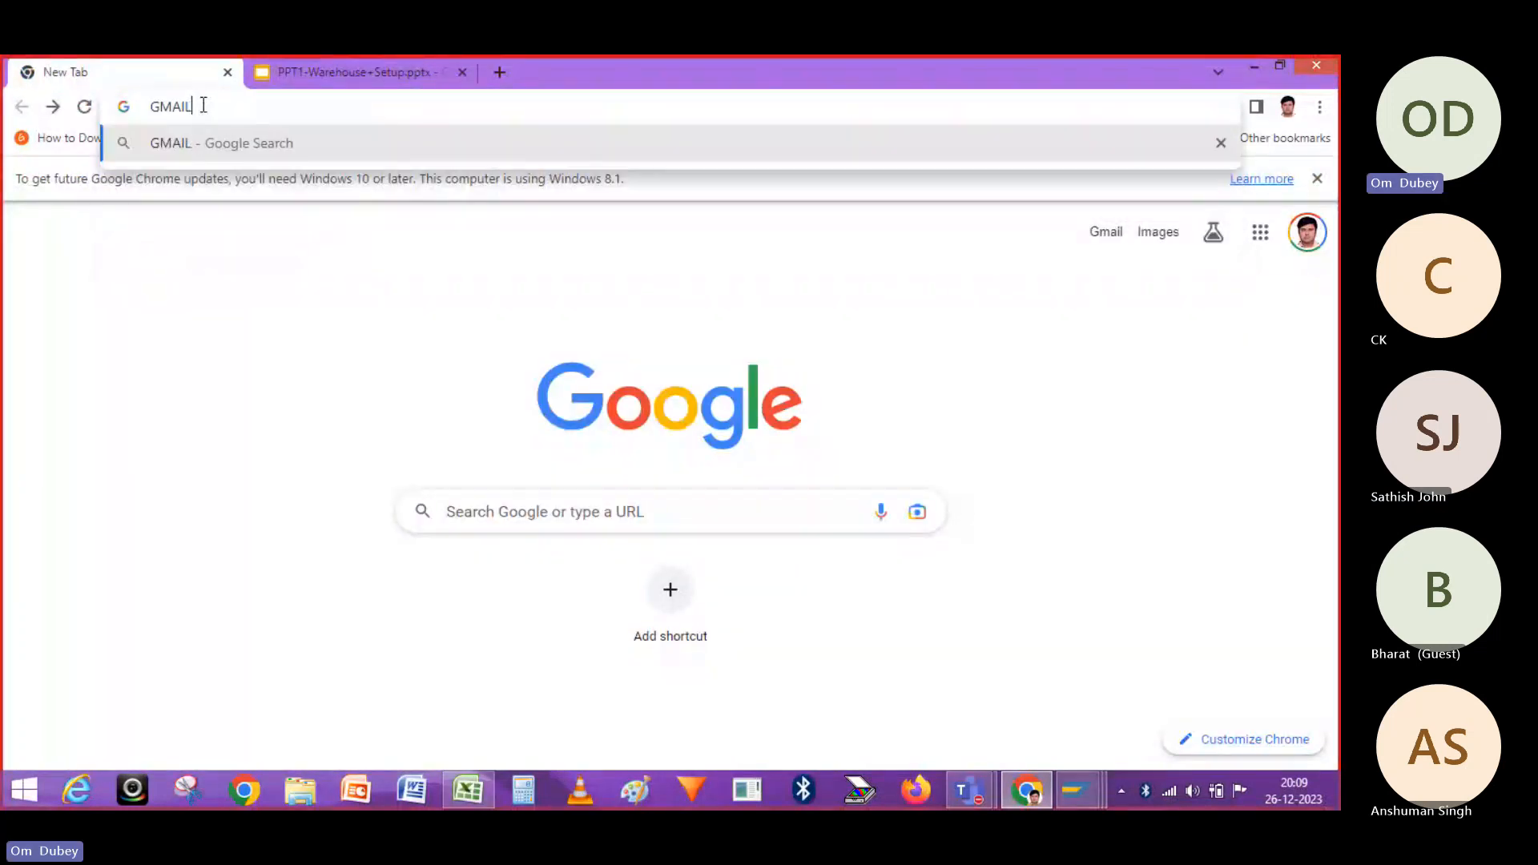
pyautogui.press('Return')
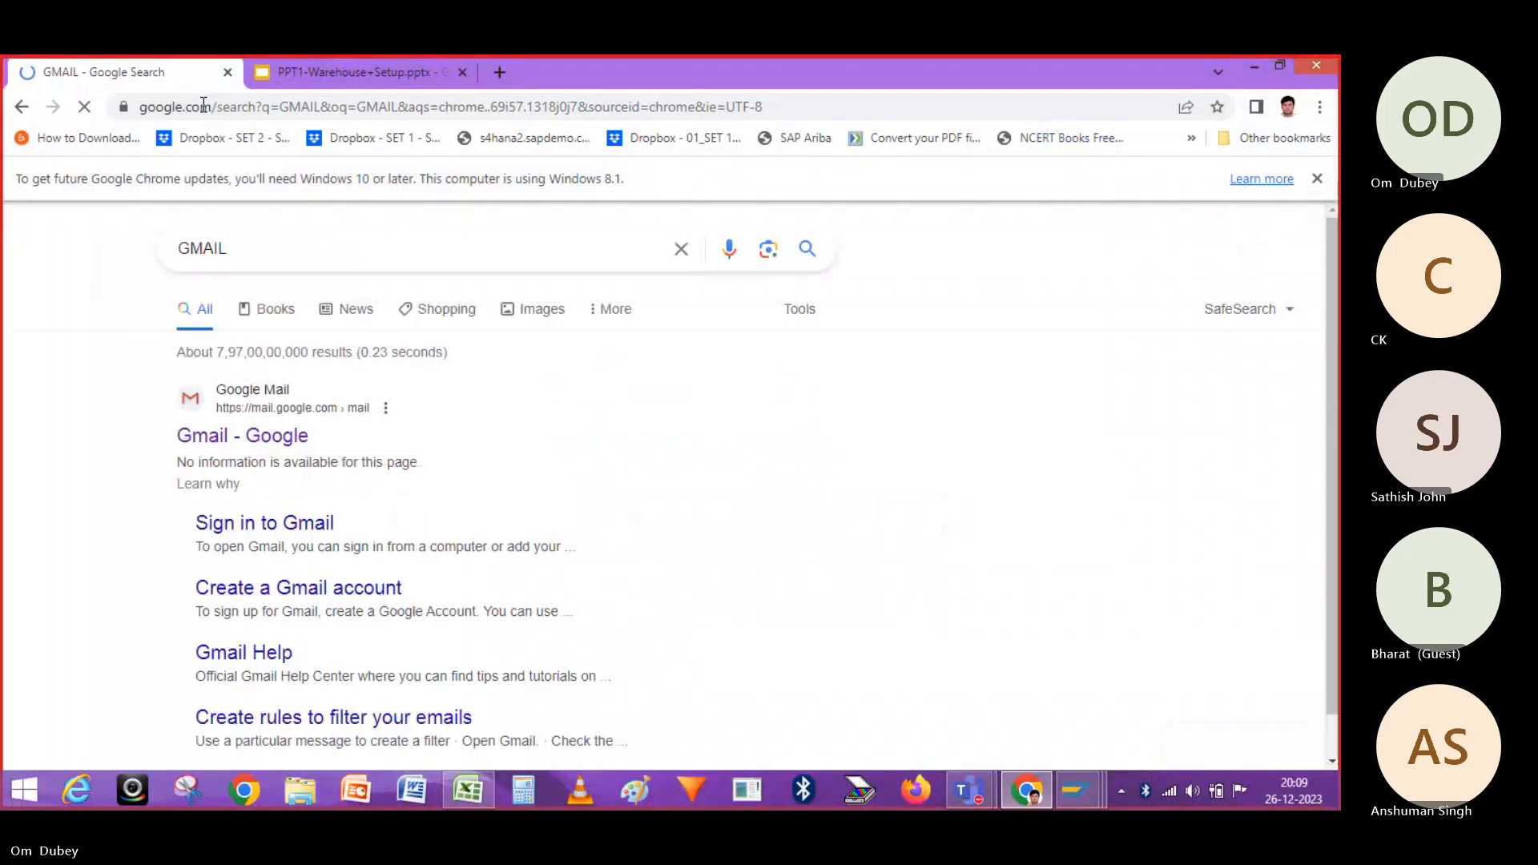
pyautogui.click(218, 439)
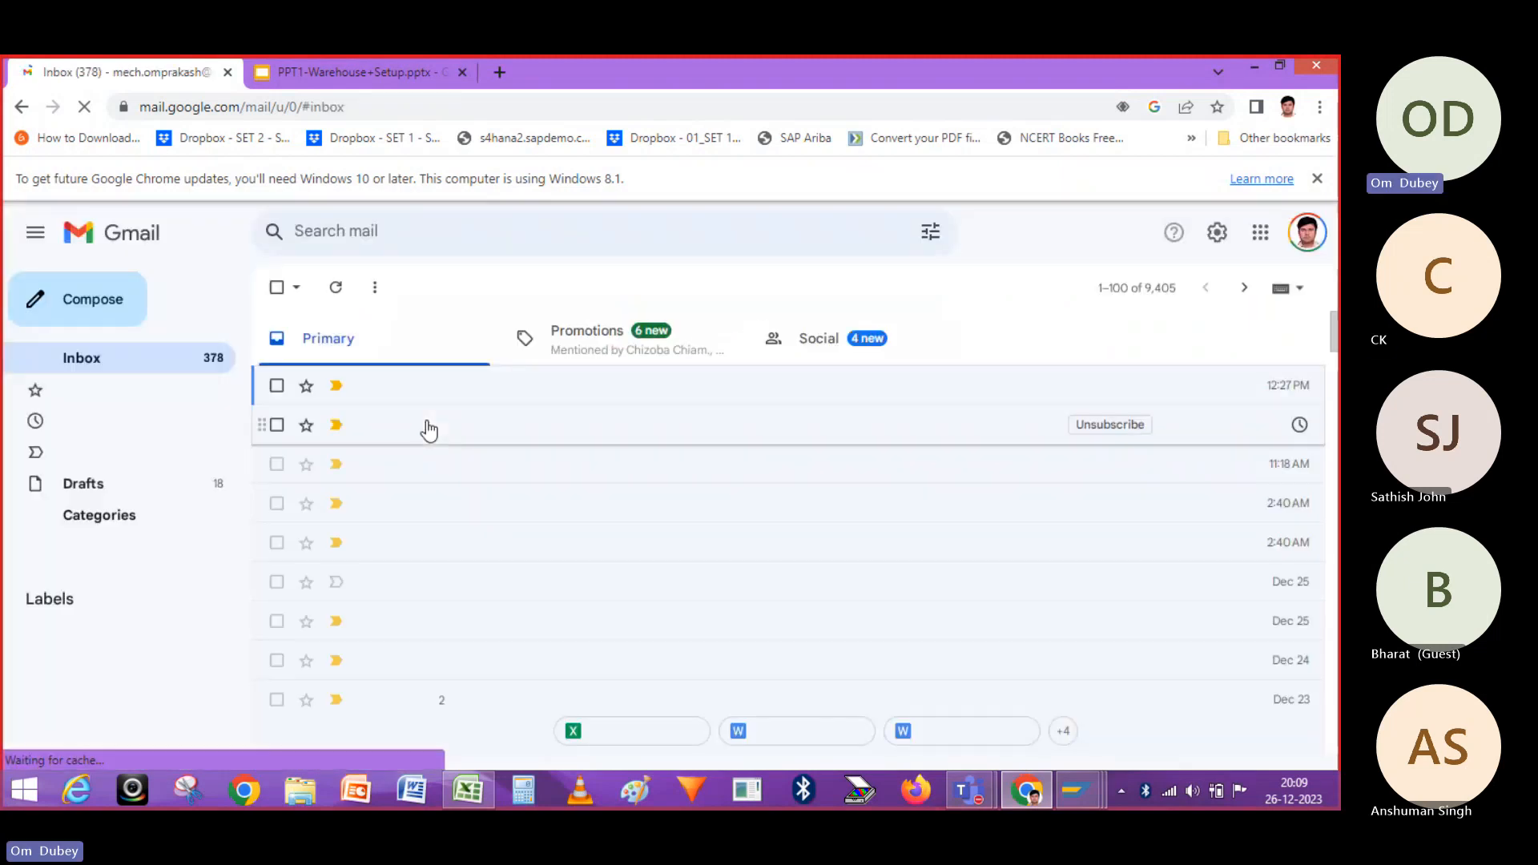
# Search the mailbox for messages matching the contact's first name
pyautogui.click(423, 239)
pyautogui.write('SA')
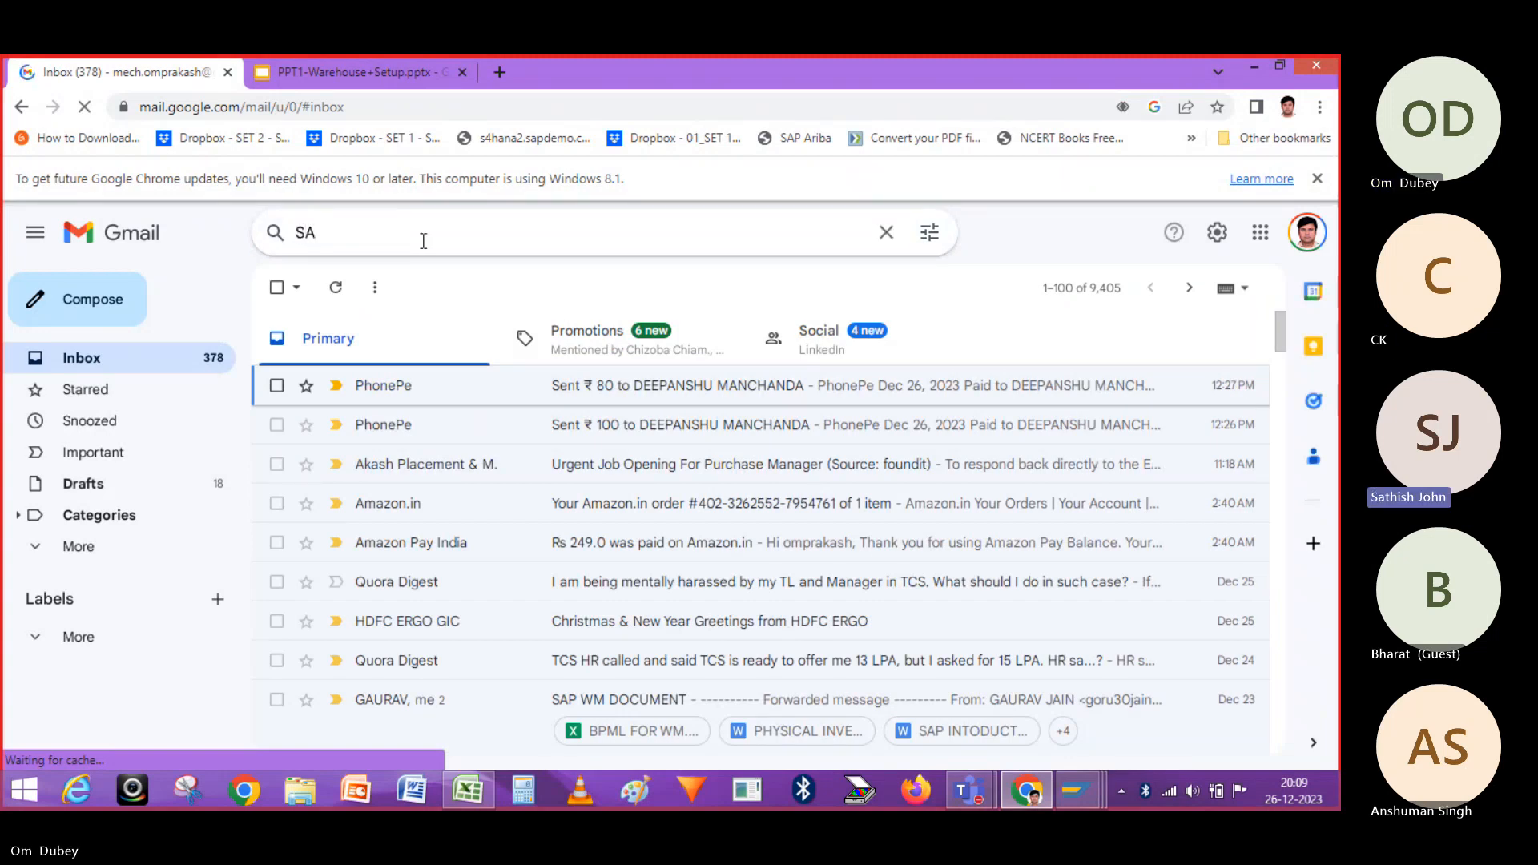
pyautogui.write('TISH')
pyautogui.press('Return')
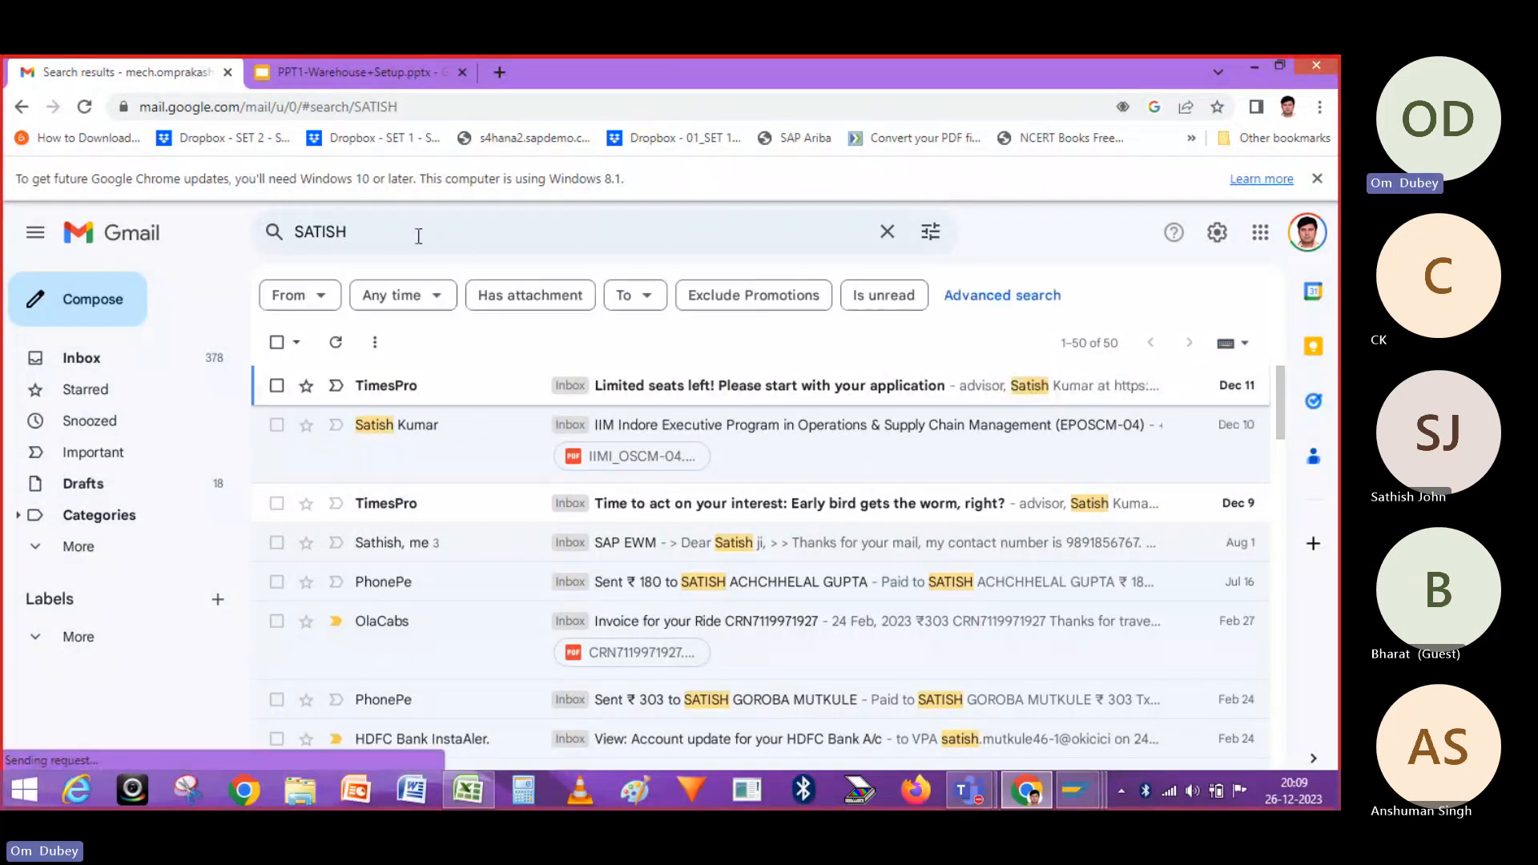
# Check the SAP EWM conversation dated Aug 1, then return to the search results
pyautogui.click(603, 543)
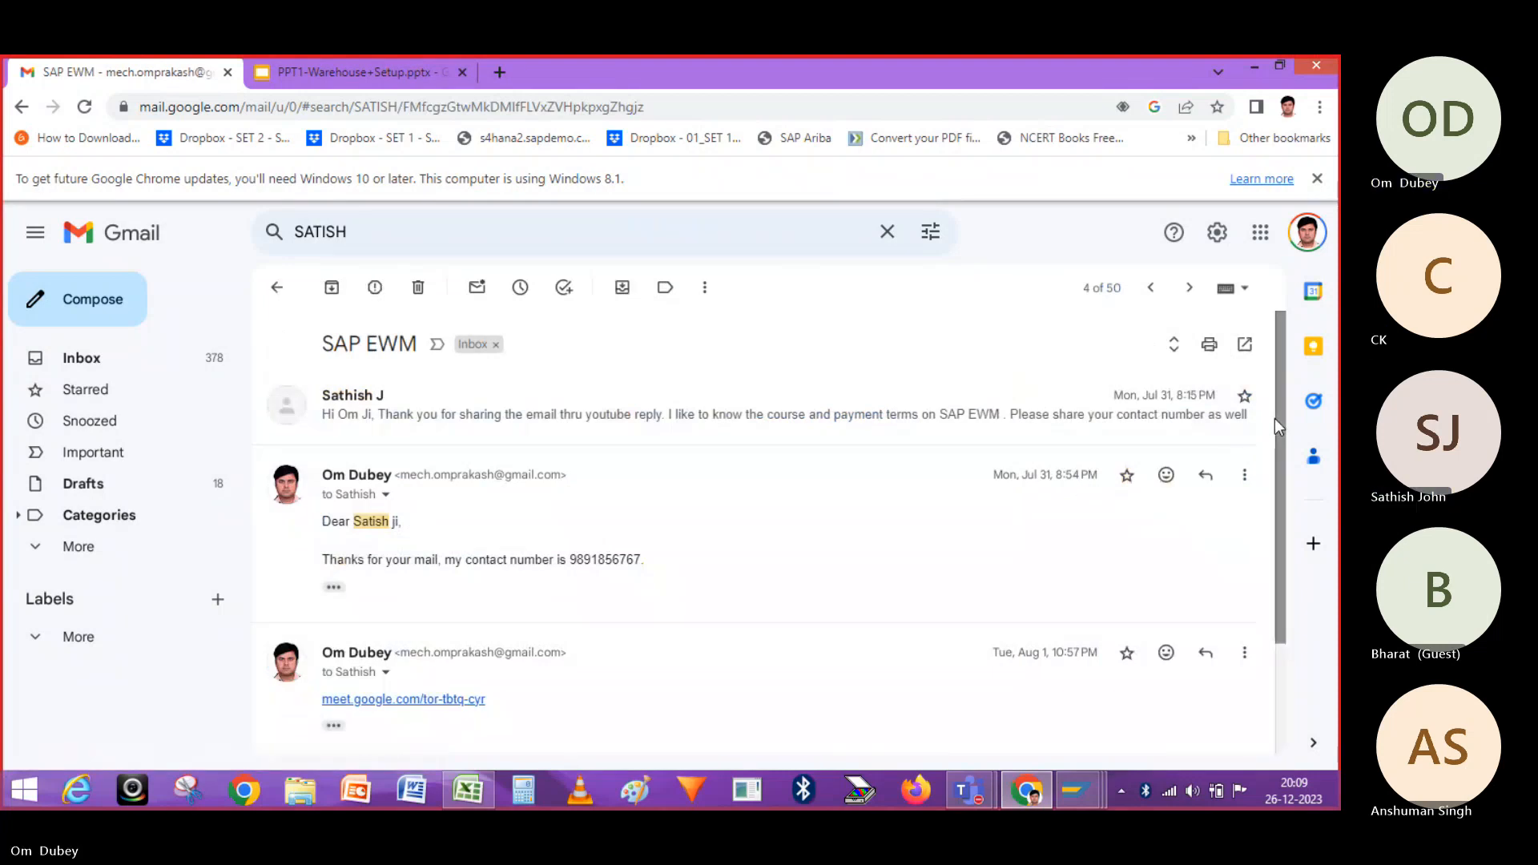
pyautogui.moveTo(1275, 418); pyautogui.dragTo(1269, 370)
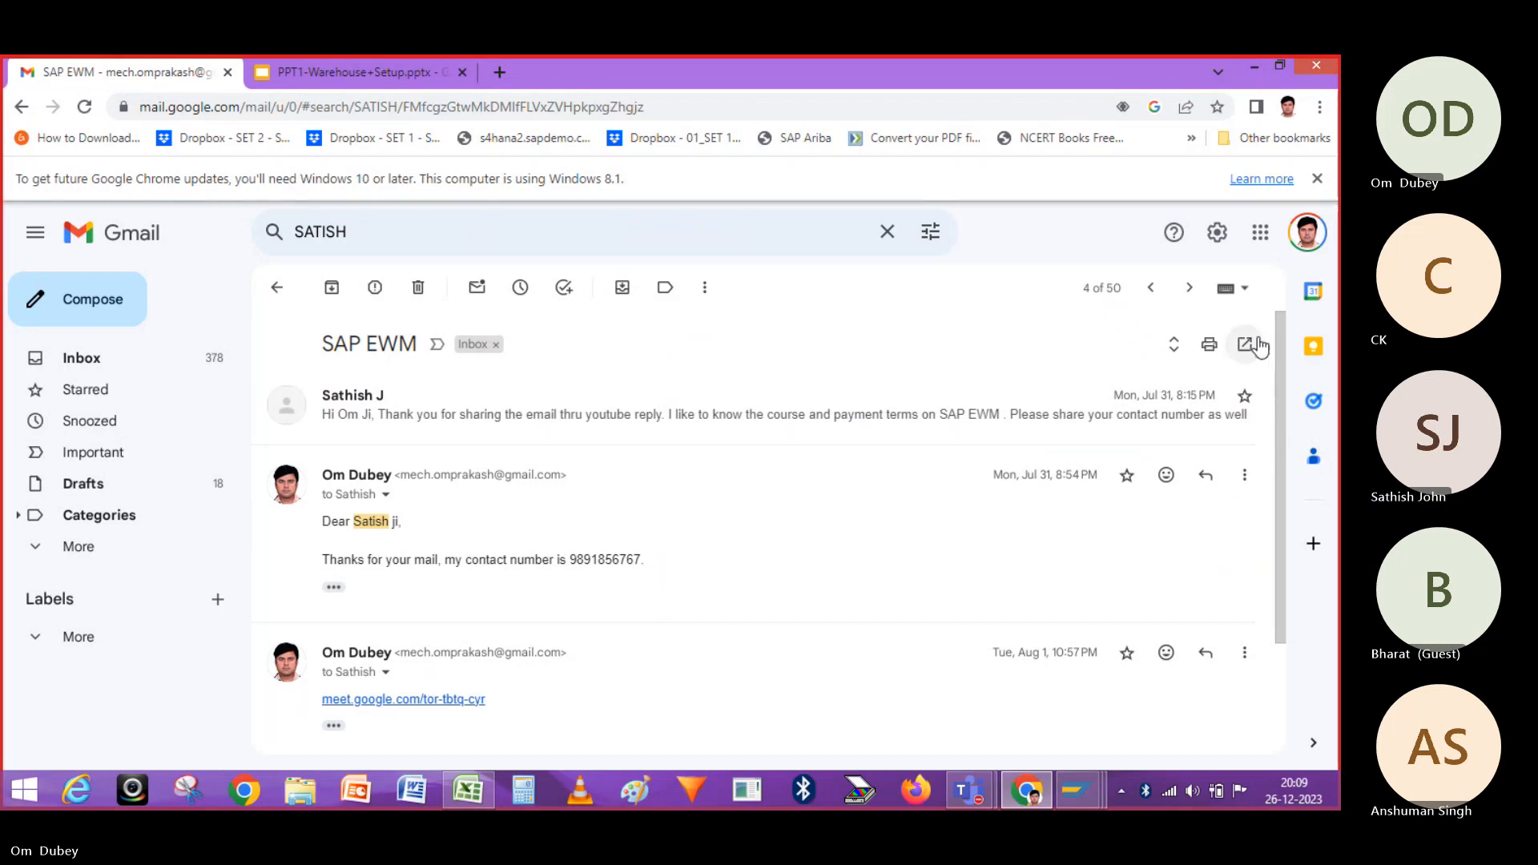
pyautogui.click(279, 287)
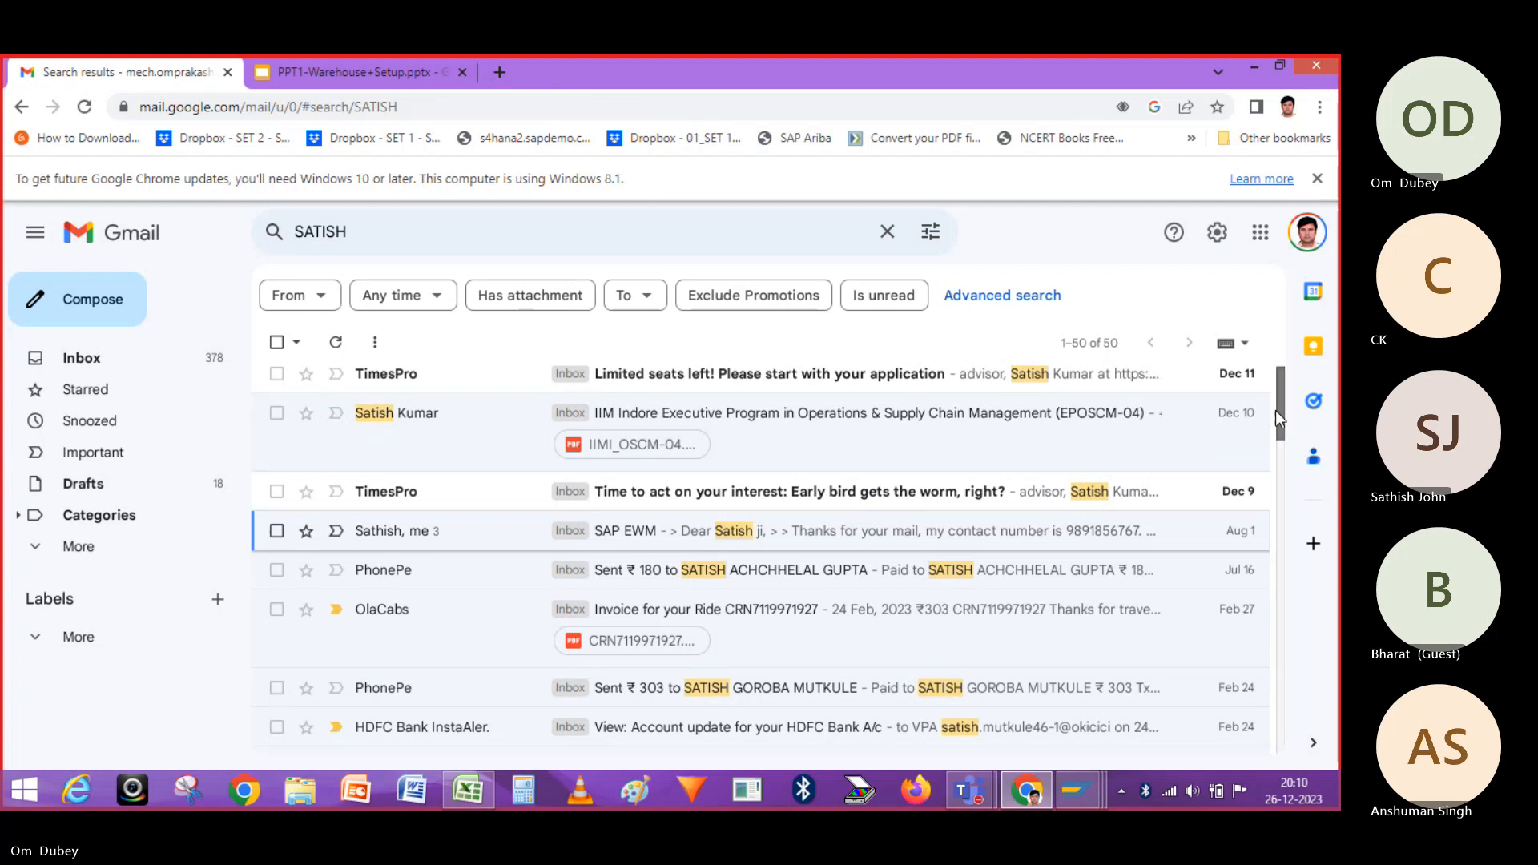
pyautogui.moveTo(1275, 410)
pyautogui.mouseDown()
pyautogui.moveTo(1275, 427)
pyautogui.moveTo(1275, 399)
pyautogui.mouseUp()
# Search the mailbox again using the alternative spelling of the contact's first name
pyautogui.click(429, 241)
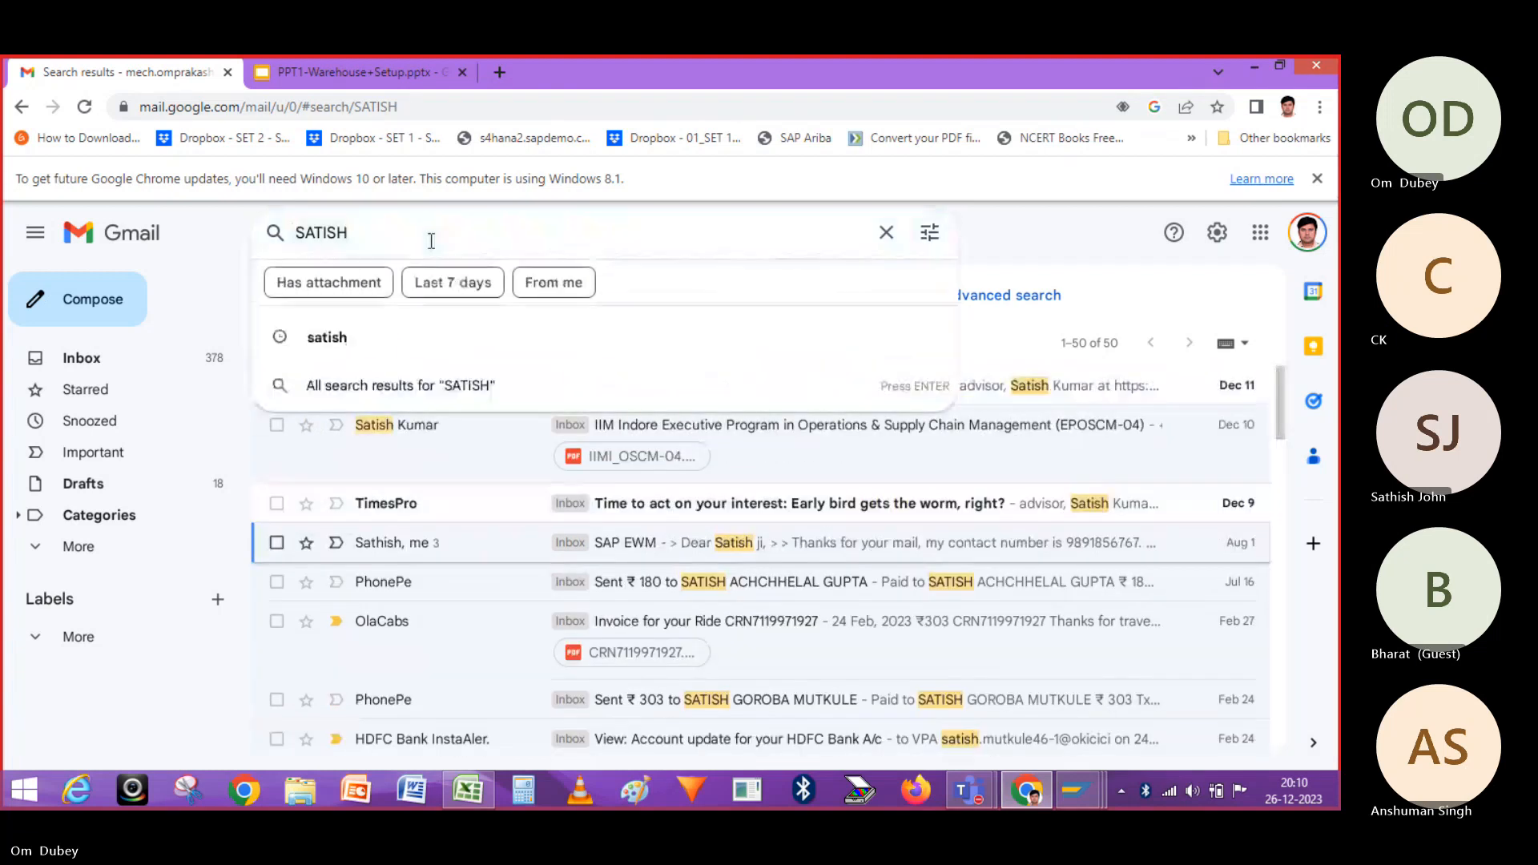
pyautogui.press('BackSpace')
pyautogui.press('BackSpace')
pyautogui.press('BackSpace')
pyautogui.press('BackSpace')
pyautogui.press('BackSpace')
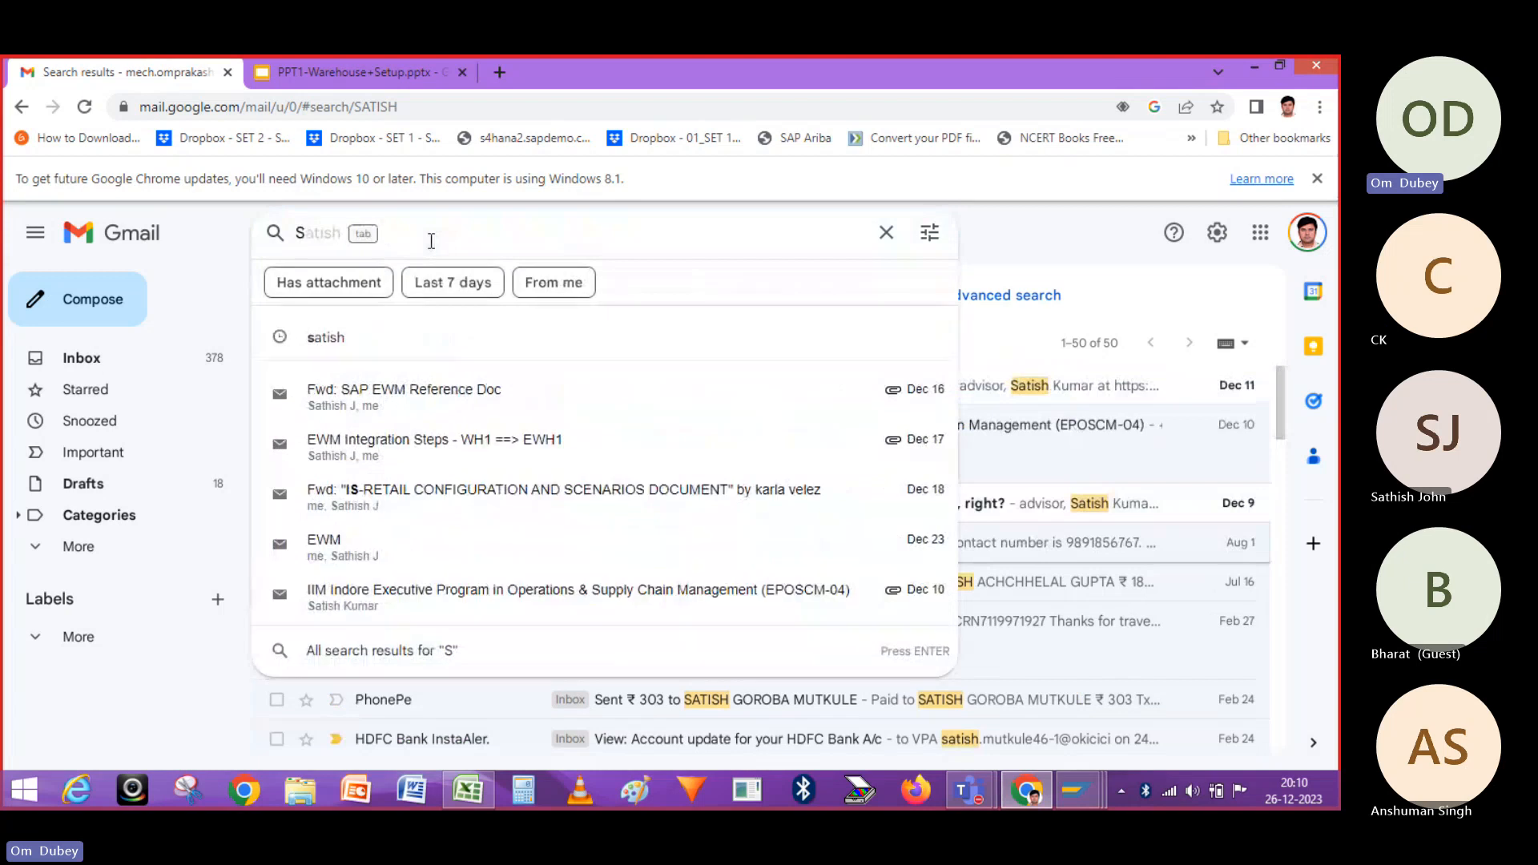
pyautogui.write('ATIS')
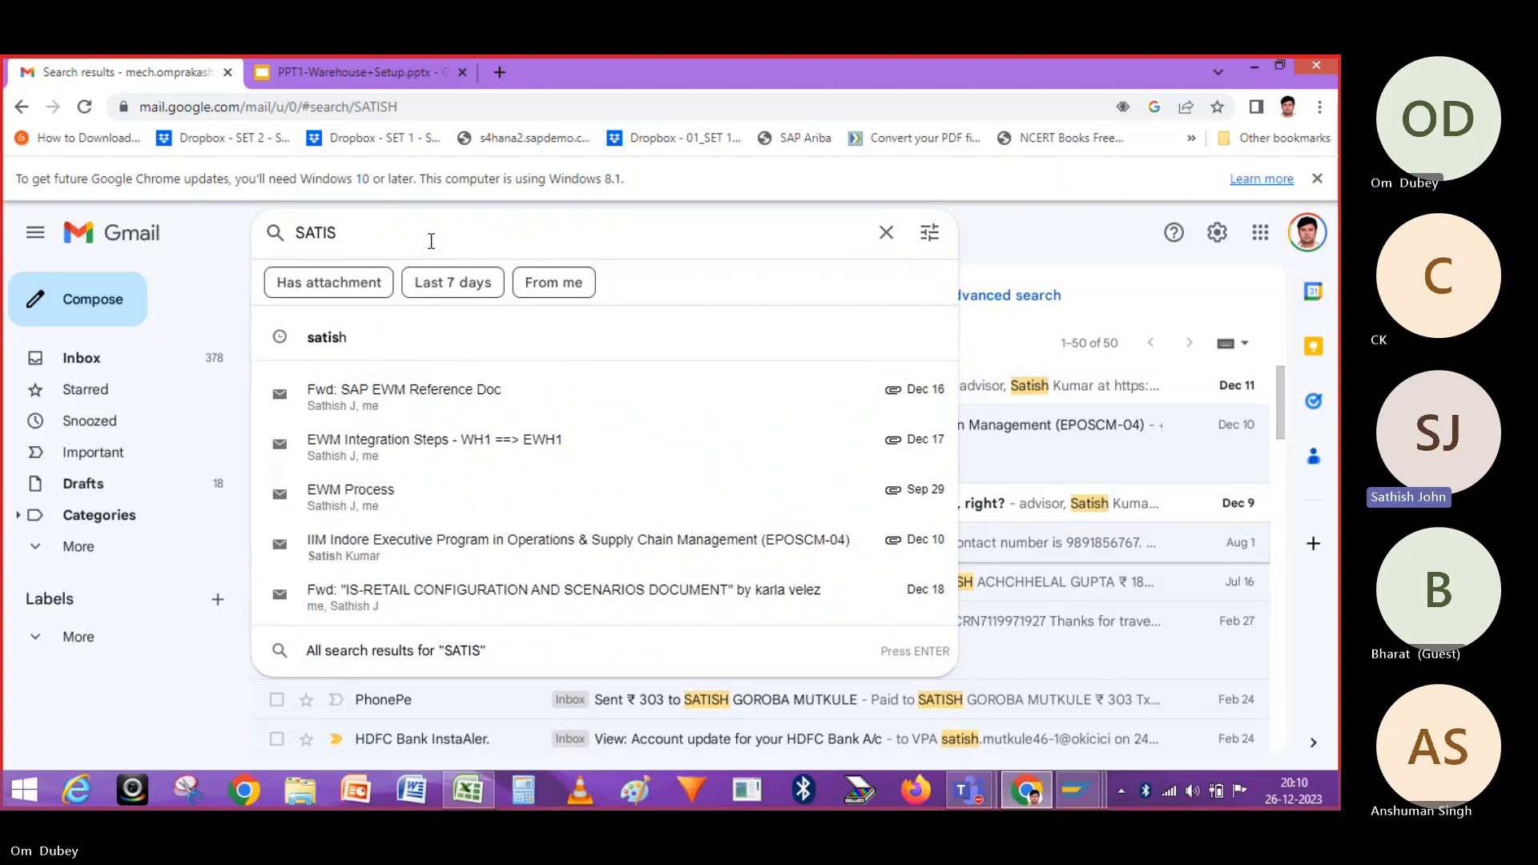
pyautogui.write('H')
pyautogui.press('BackSpace')
pyautogui.press('BackSpace')
pyautogui.press('BackSpace')
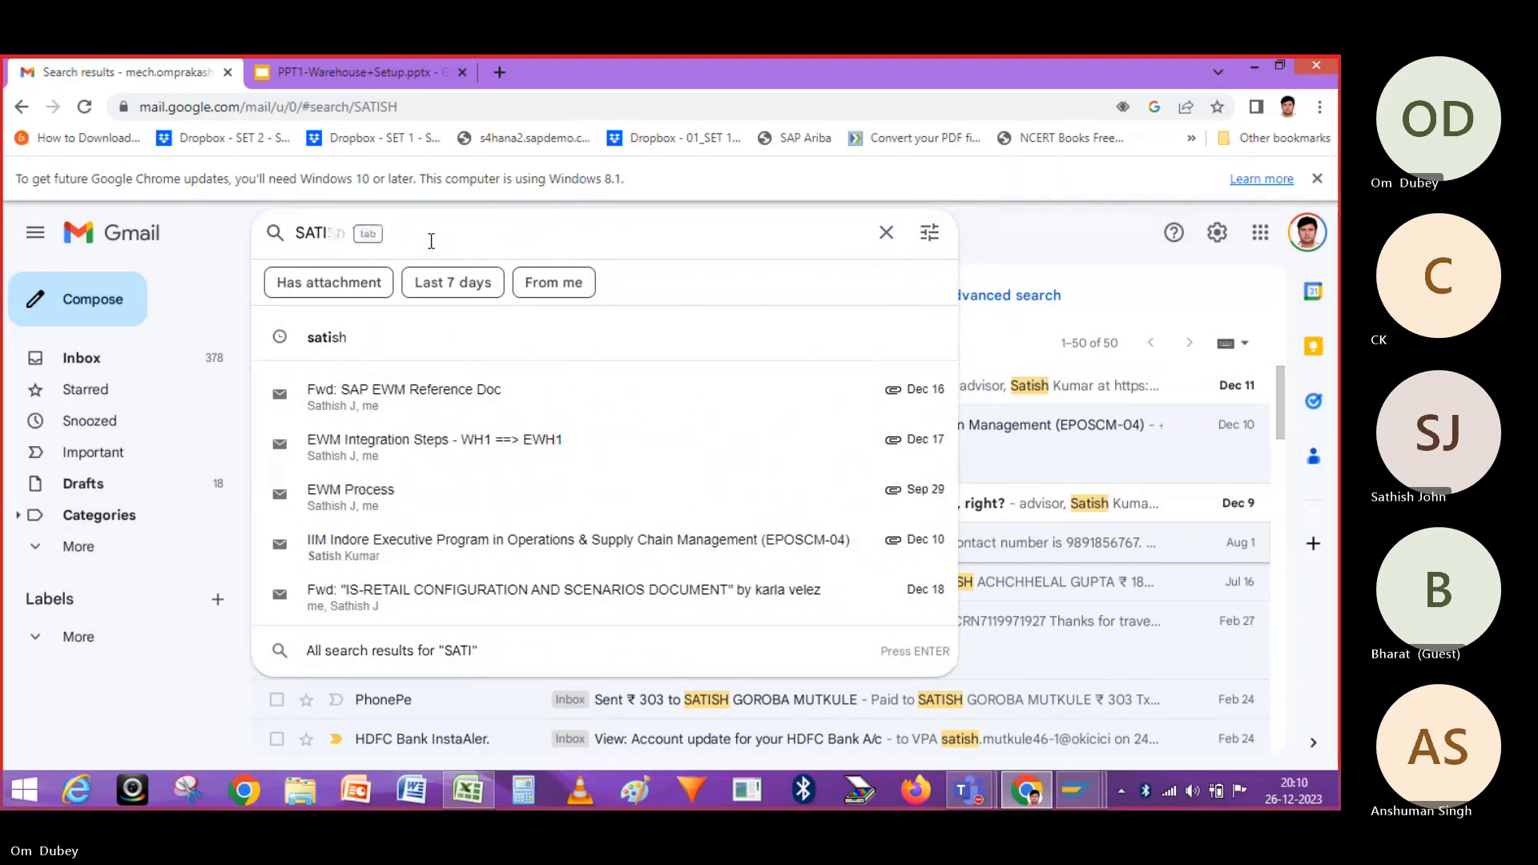
pyautogui.write('HISH')
pyautogui.press('Return')
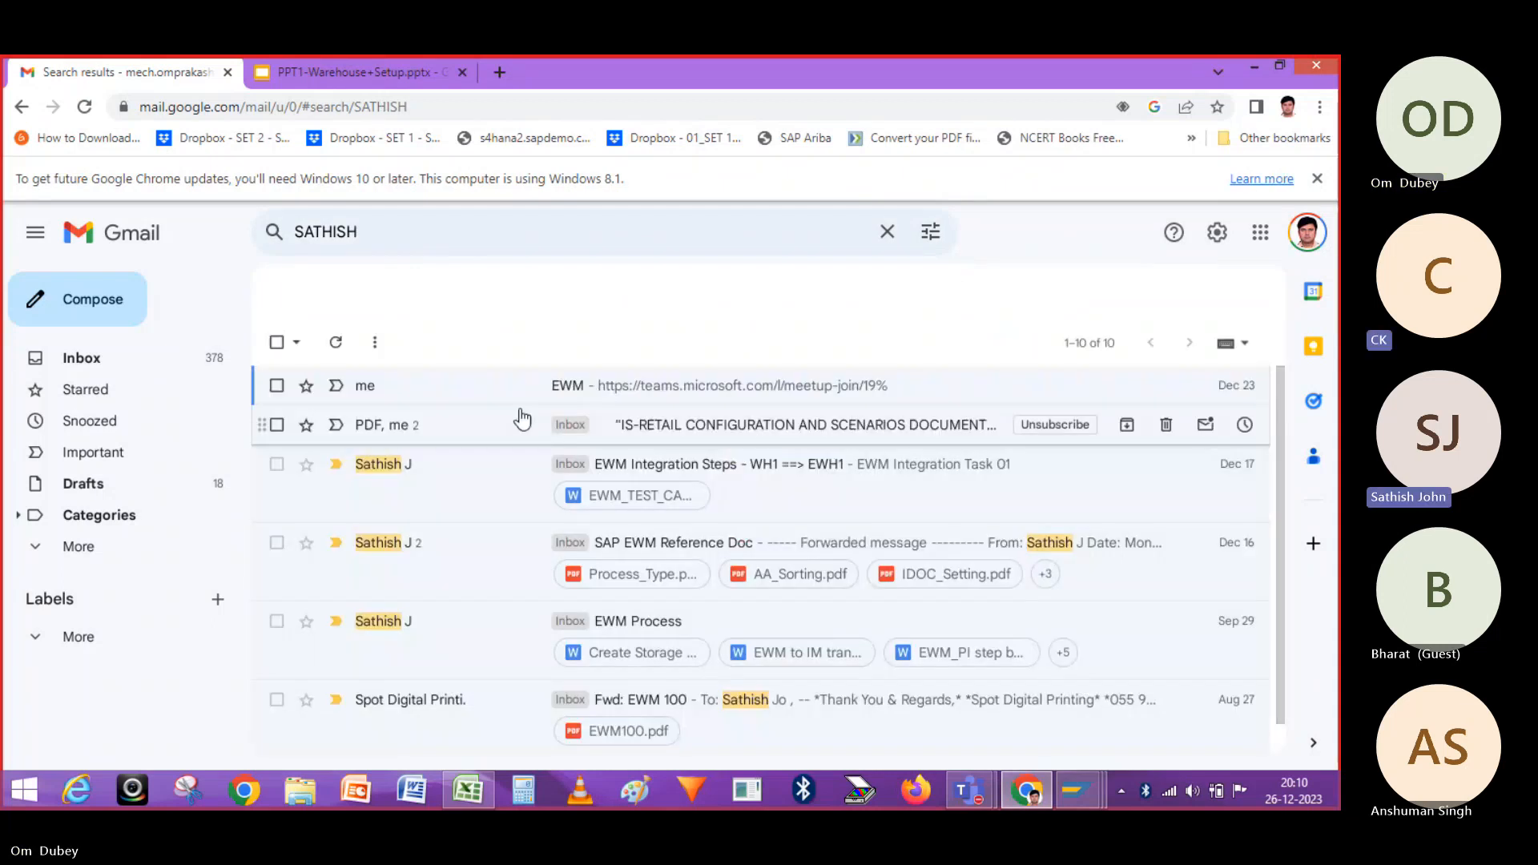
# Preview the attachment of the EWM Integration Steps - WH1 ==> EWH1 mail and examine its Generate Distribution Model page
pyautogui.click(356, 463)
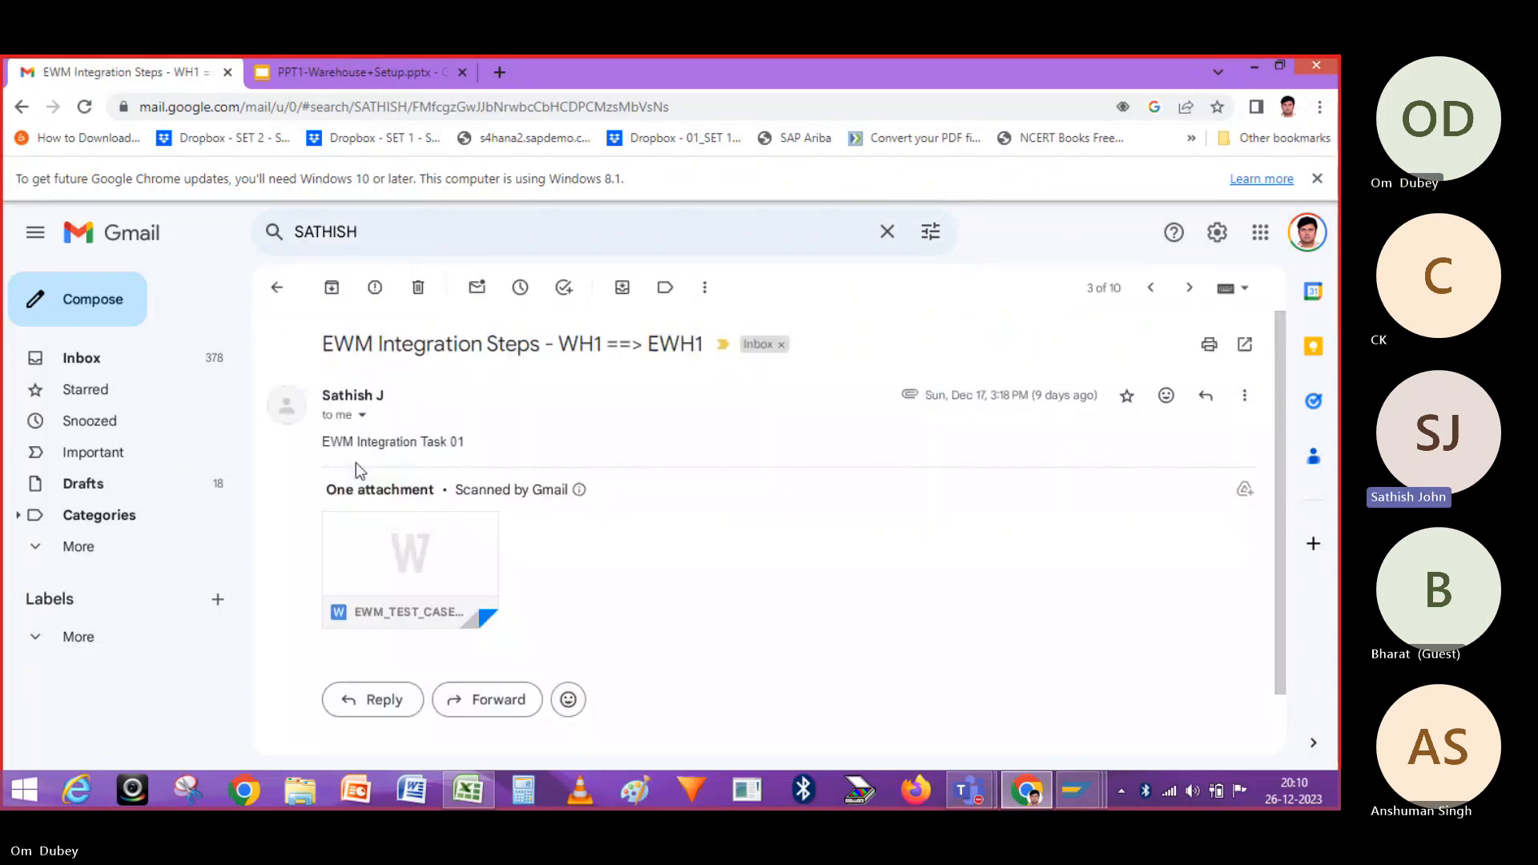
pyautogui.click(396, 542)
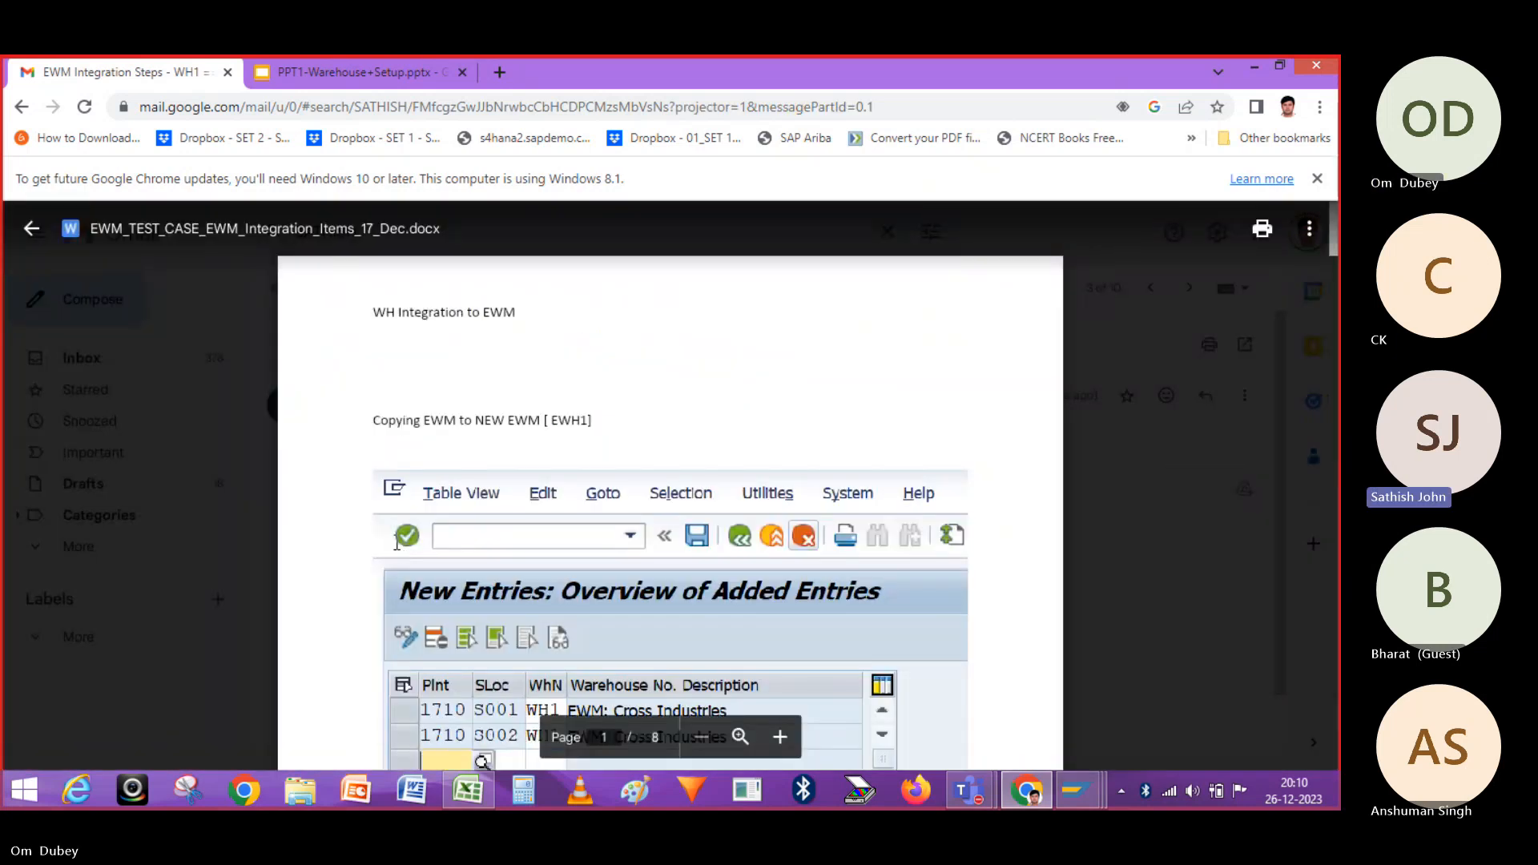
pyautogui.moveTo(1329, 246); pyautogui.dragTo(1336, 399)
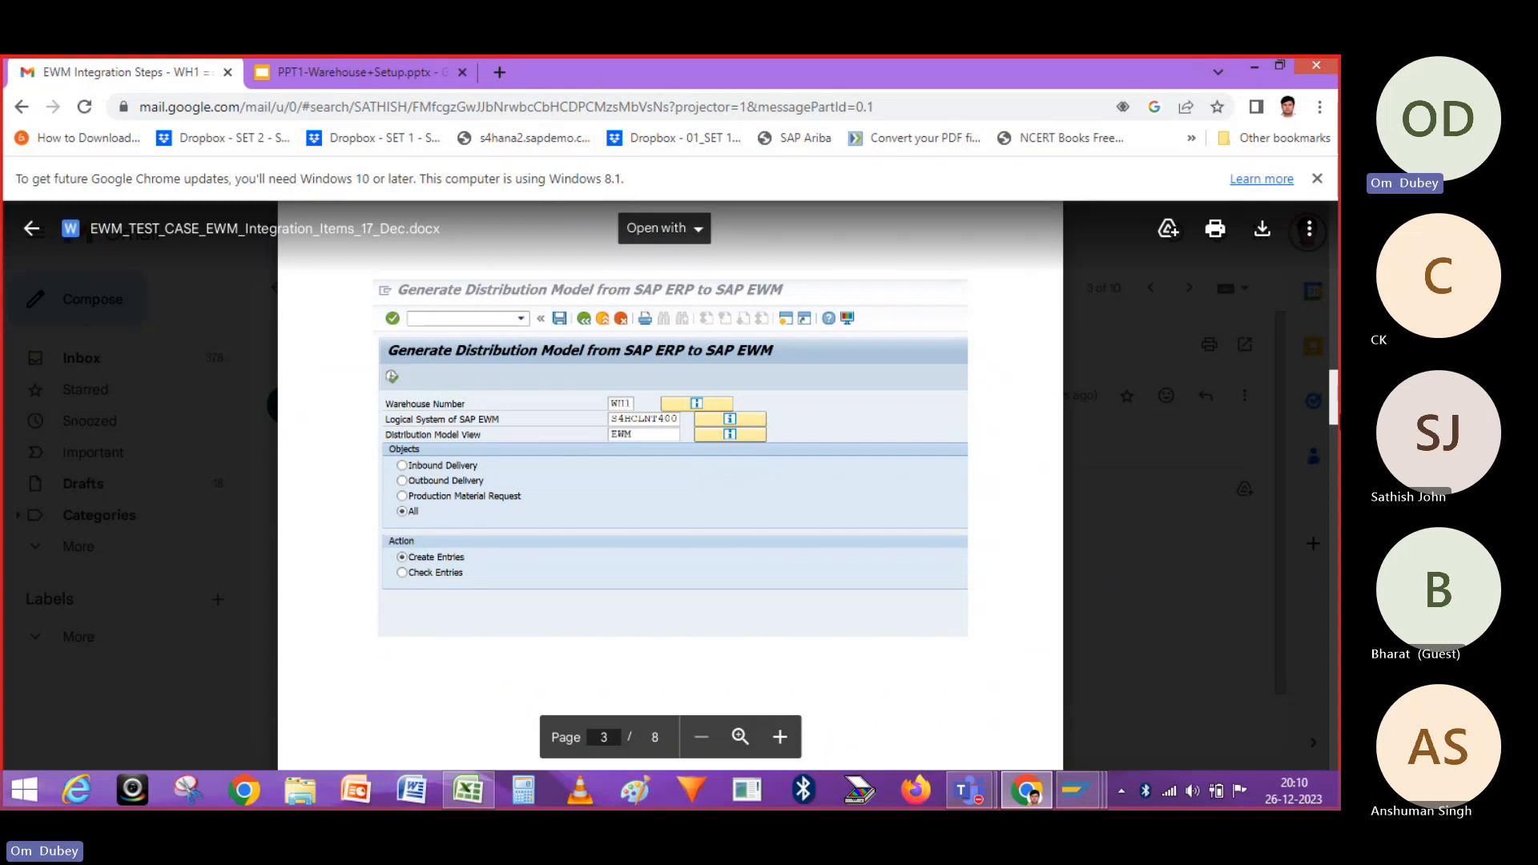
pyautogui.moveTo(1337, 399); pyautogui.dragTo(1337, 423)
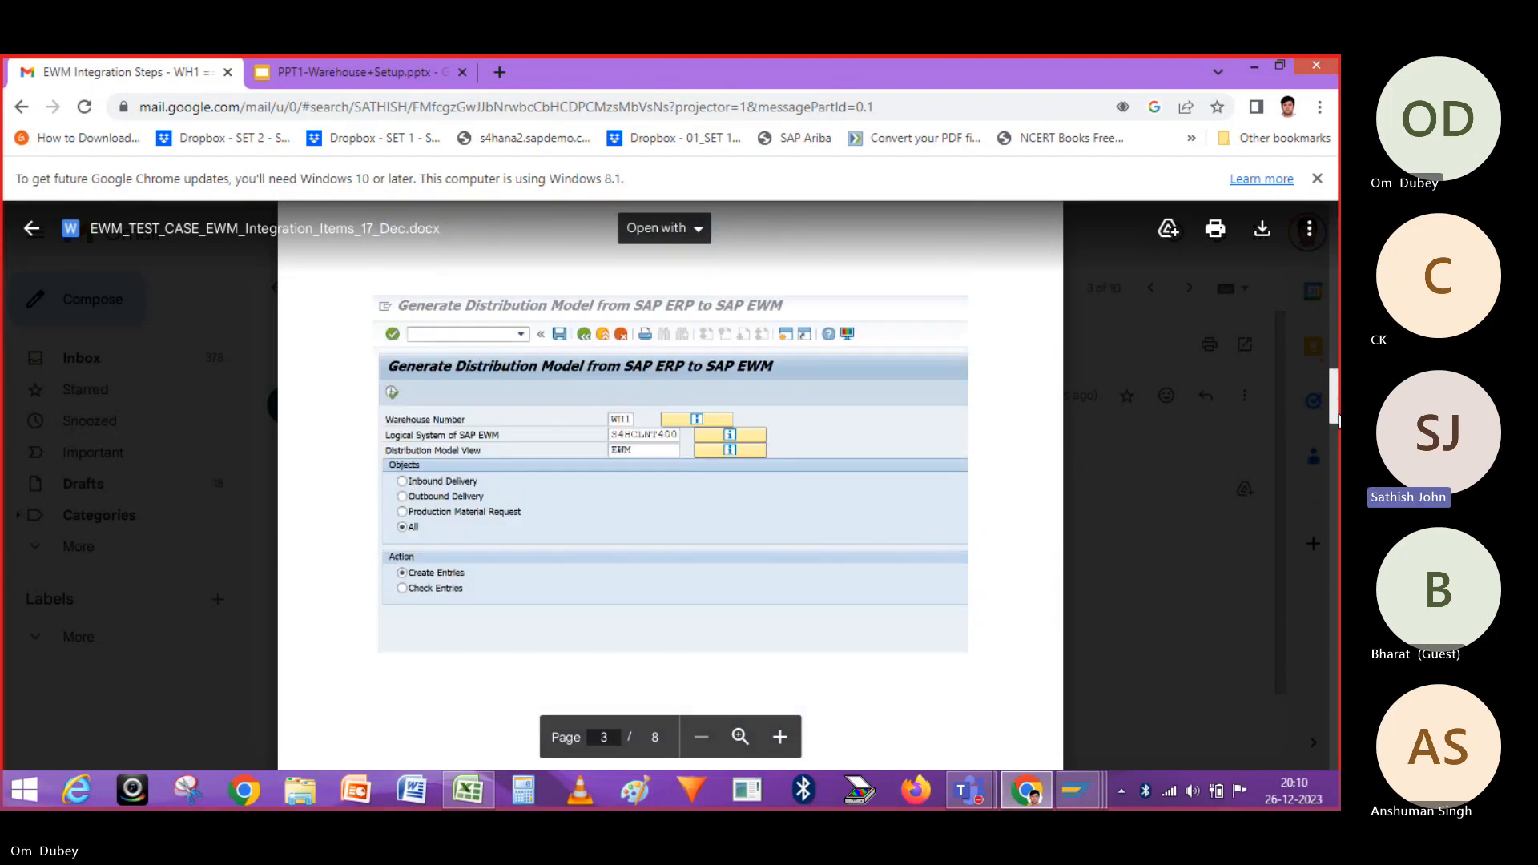
# Switch to SAP, start a new session and open the distribution model display with transaction BD64
pyautogui.hotkey('alt', 'Tab')
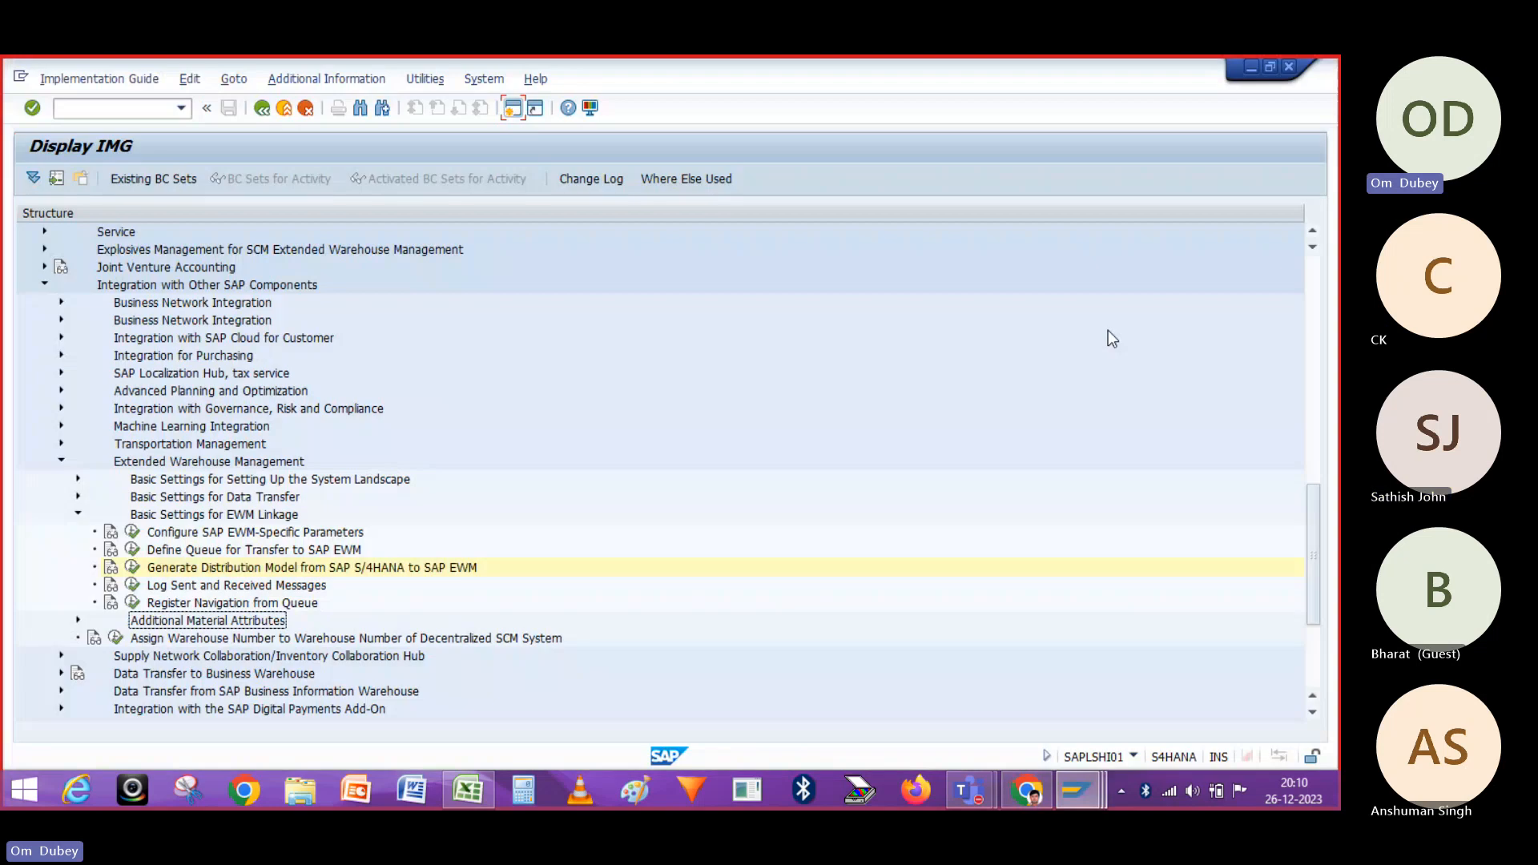
pyautogui.click(513, 107)
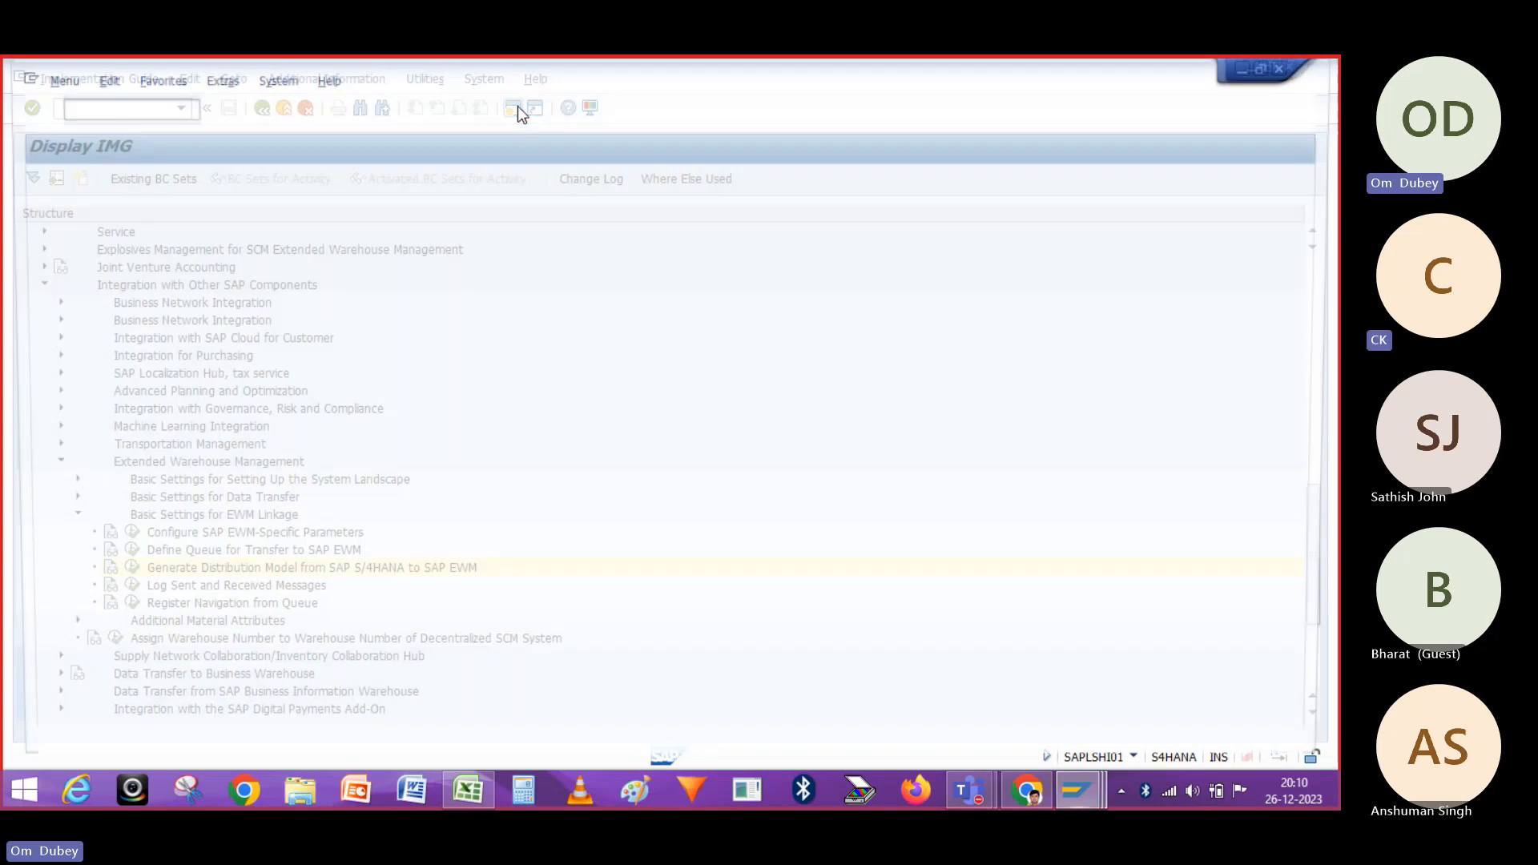
pyautogui.write('BD6')
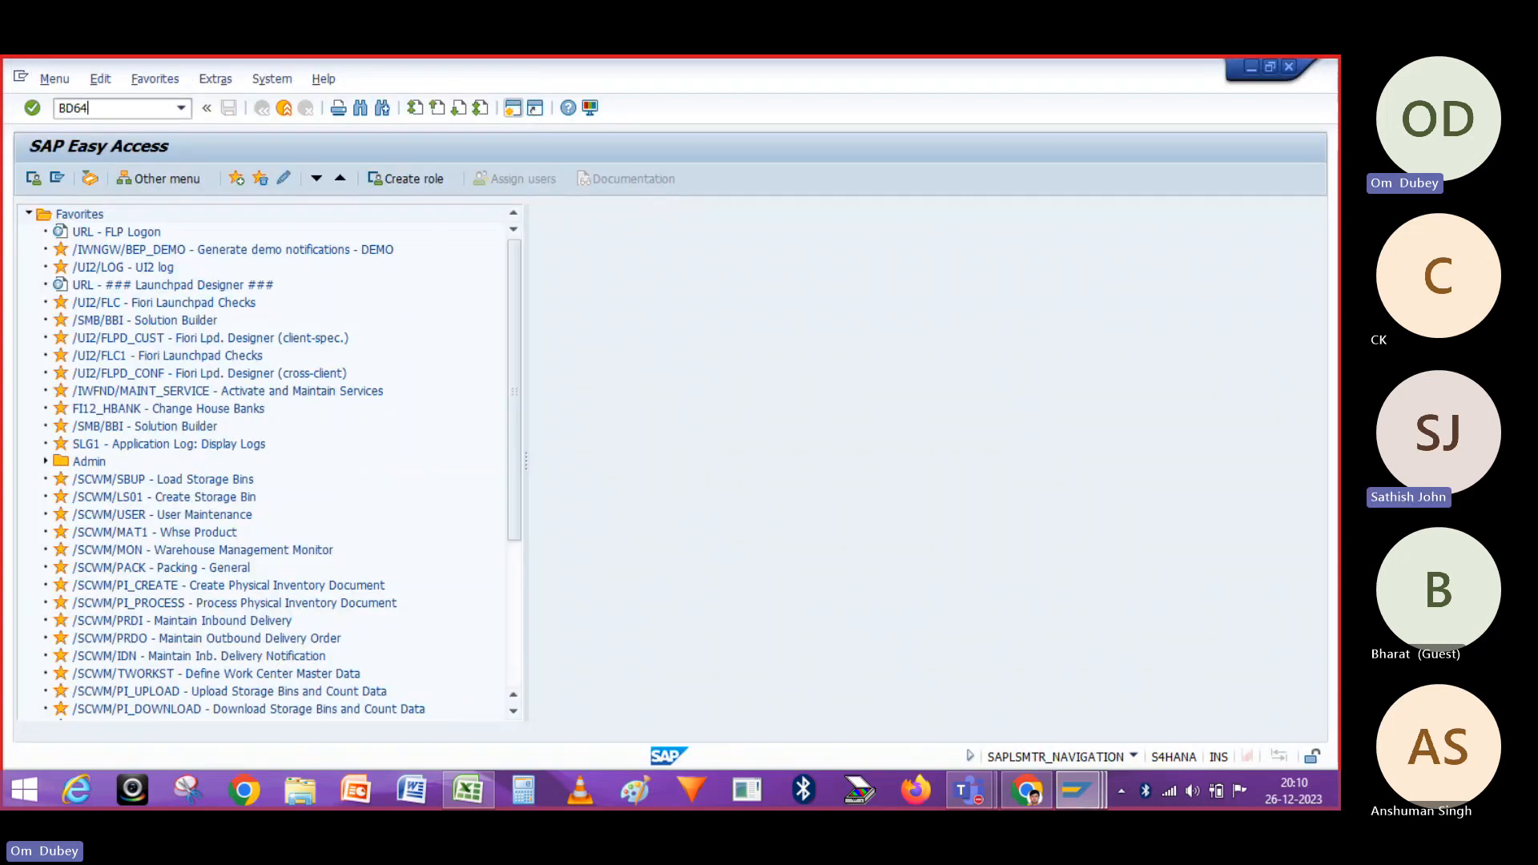
pyautogui.write('4')
pyautogui.press('Return')
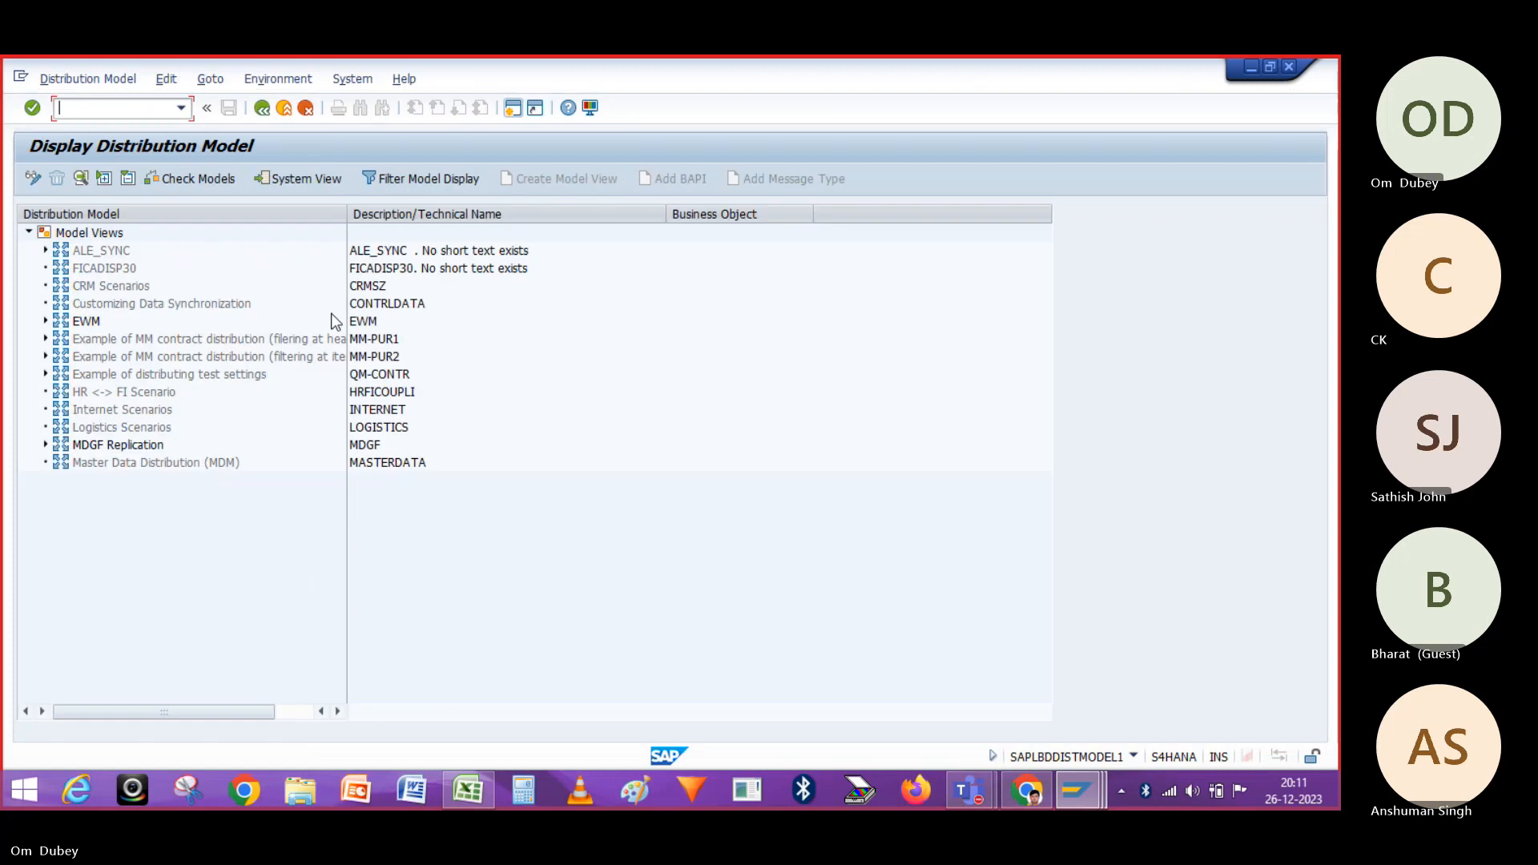
# Check the warehouse numbers in the EWM model view's receiver filter for InboundDelivery.DeliveryChange, then leave the distribution model
pyautogui.click(45, 321)
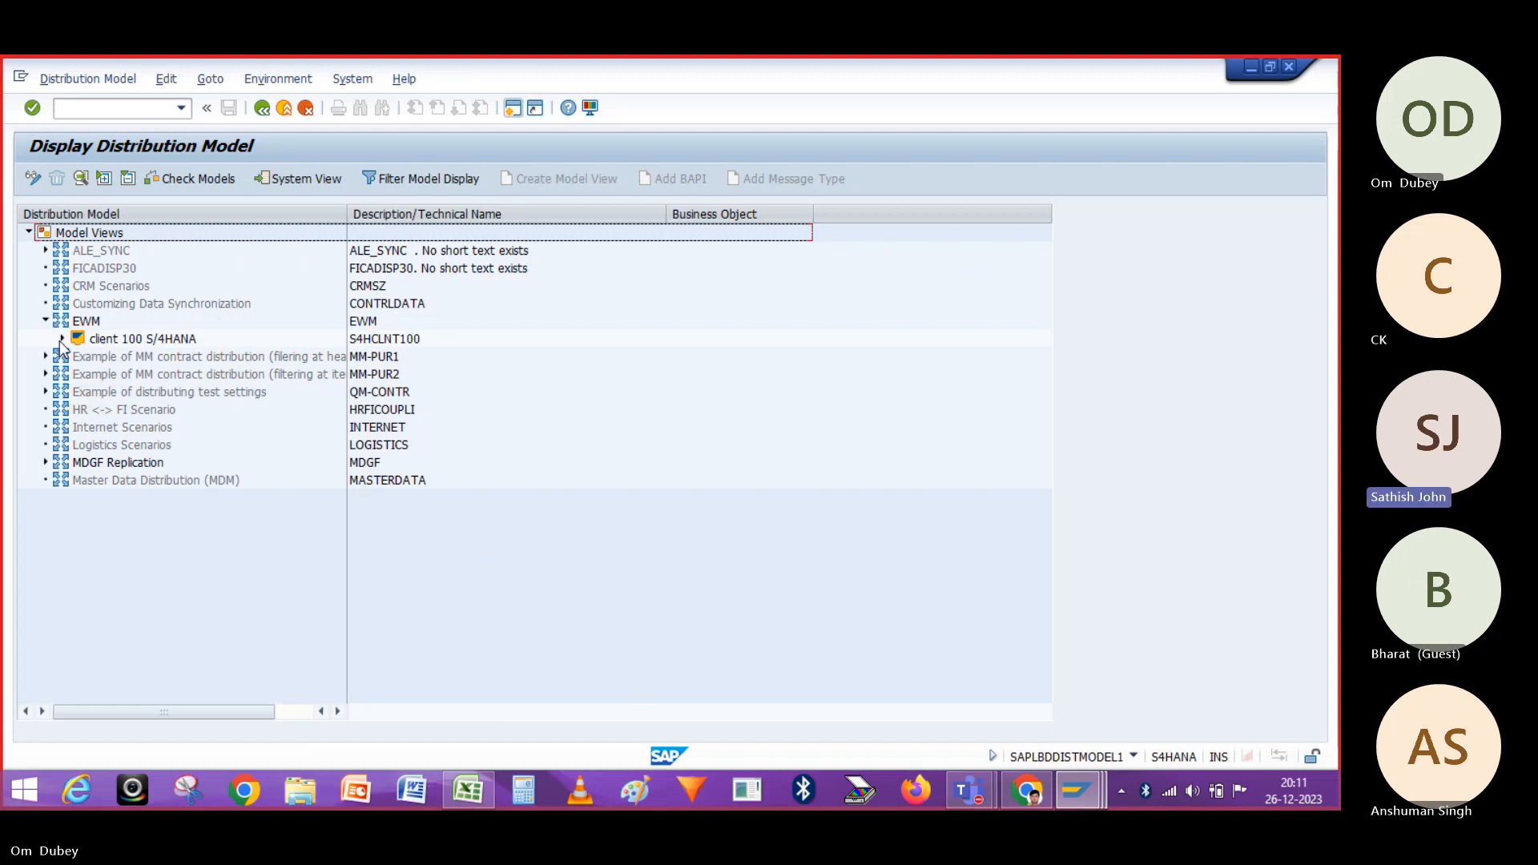
pyautogui.click(62, 339)
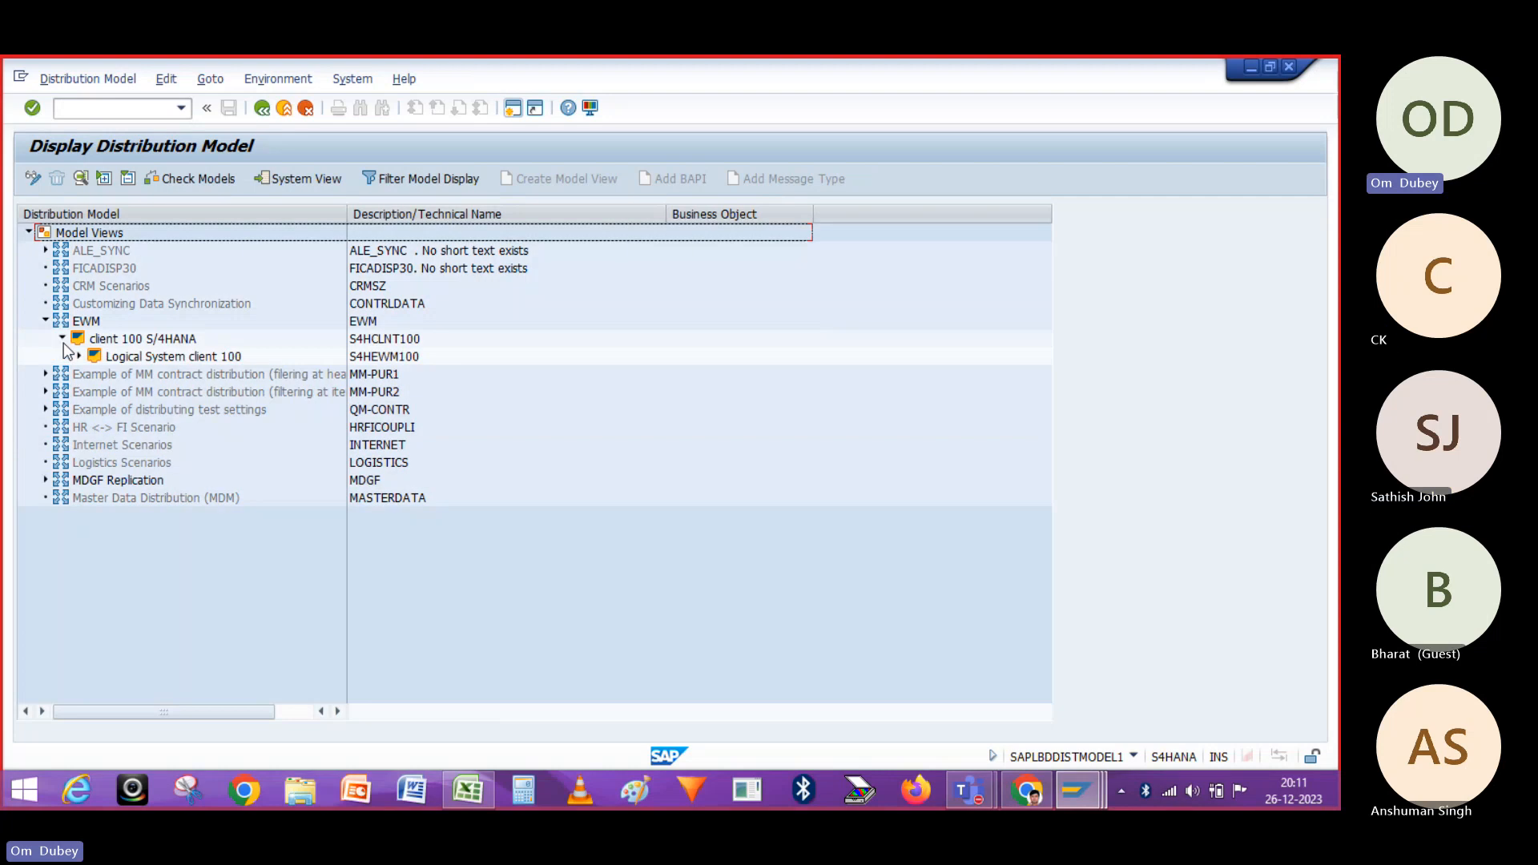
pyautogui.click(79, 356)
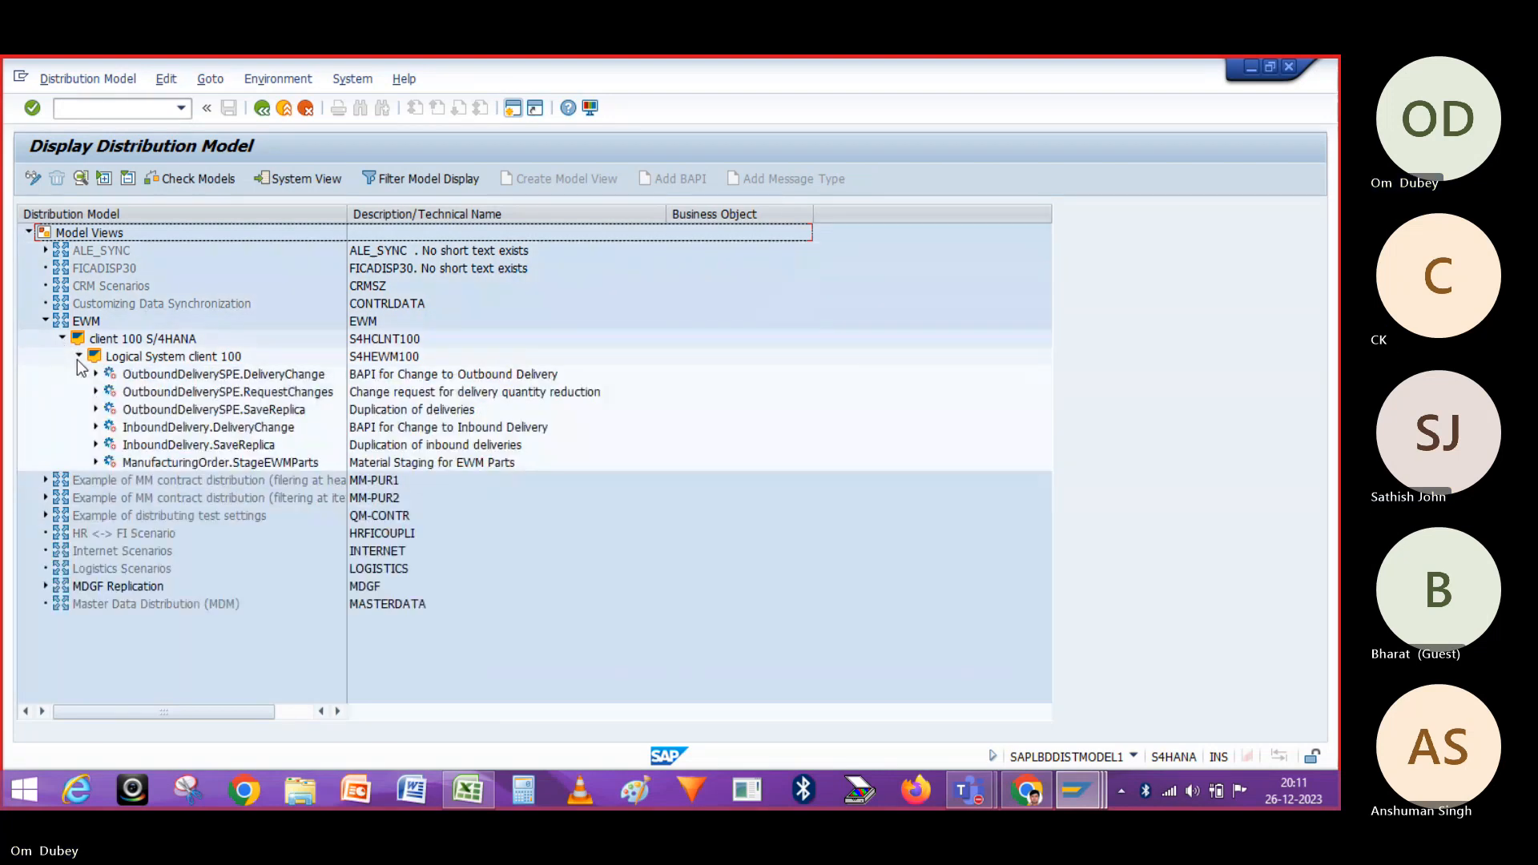
pyautogui.click(95, 427)
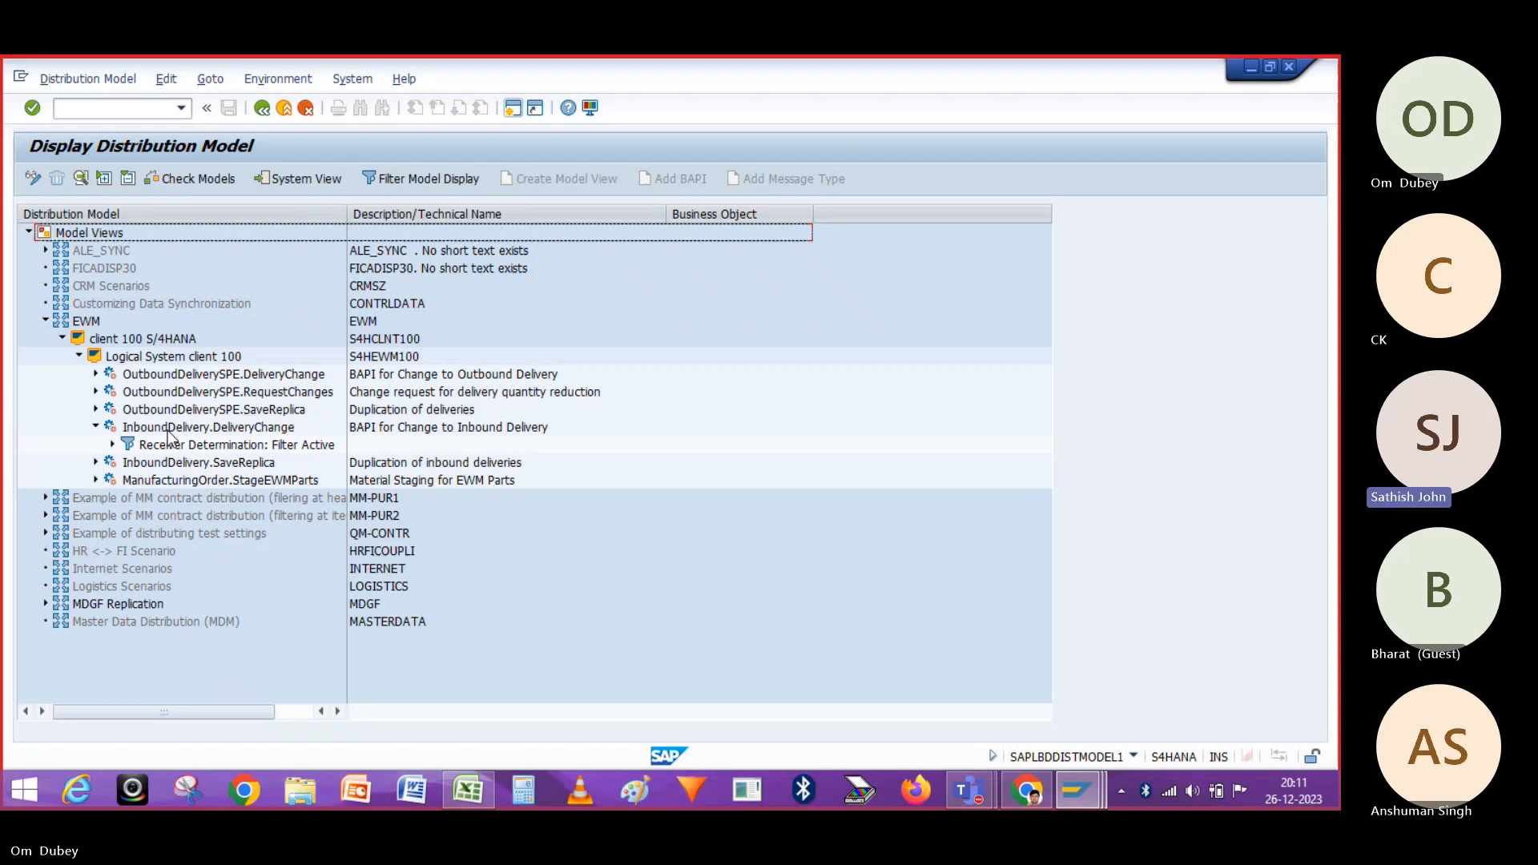
pyautogui.click(114, 446)
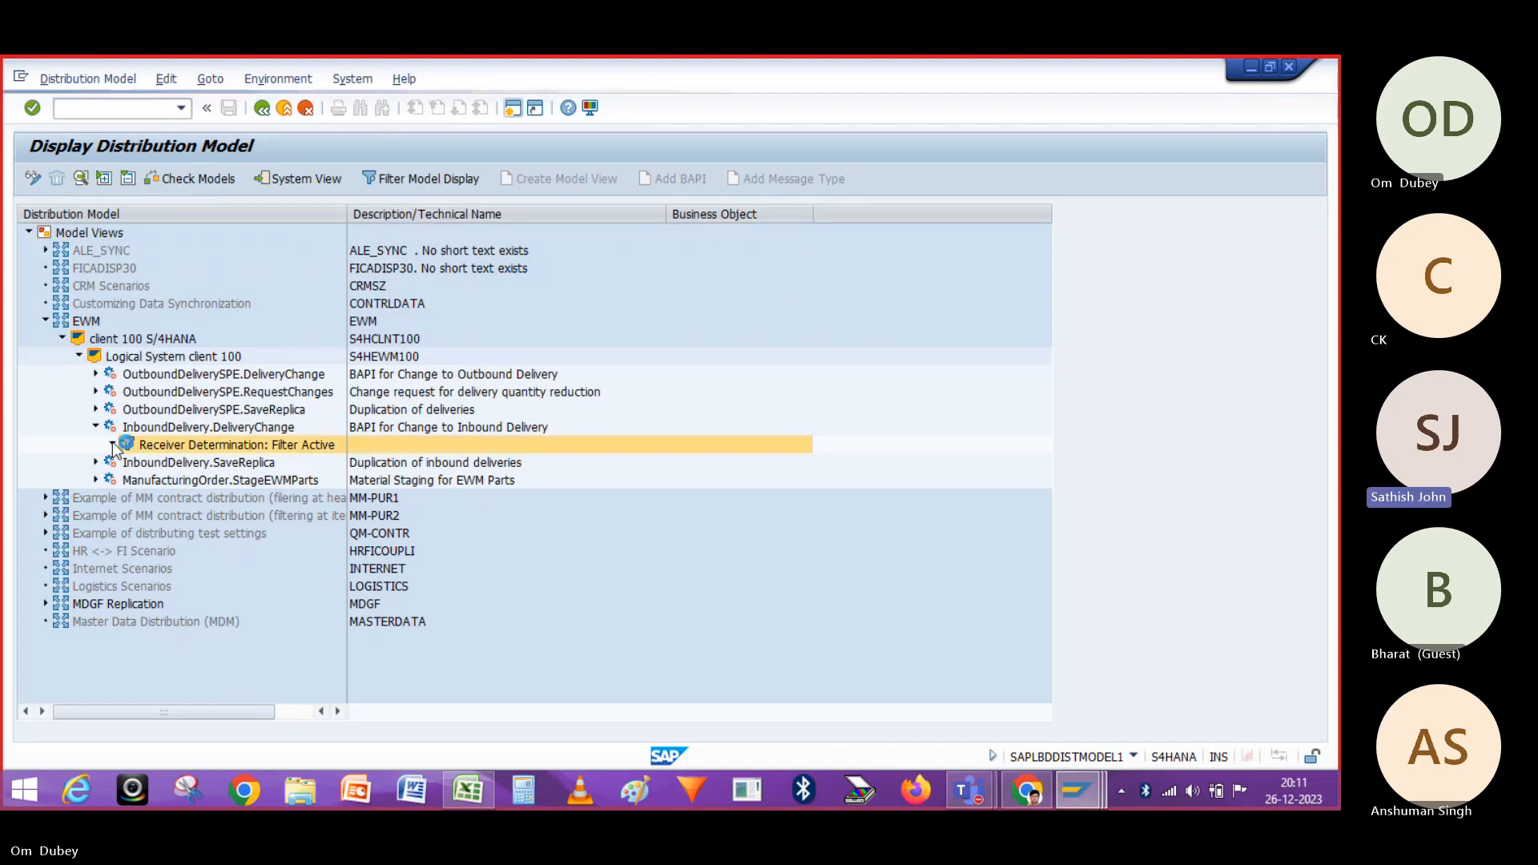
pyautogui.click(112, 446)
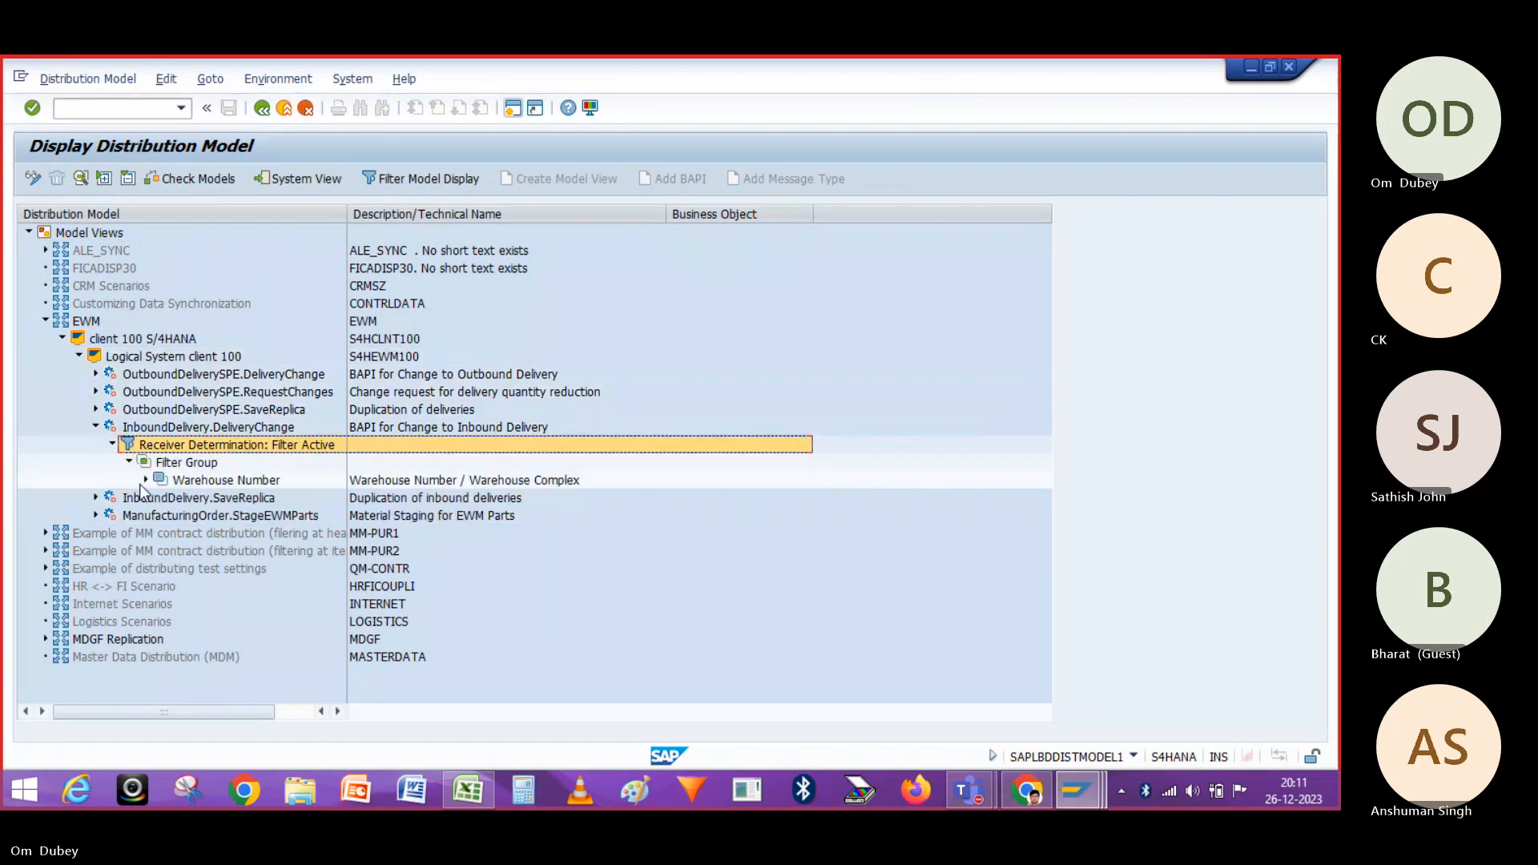
pyautogui.click(145, 480)
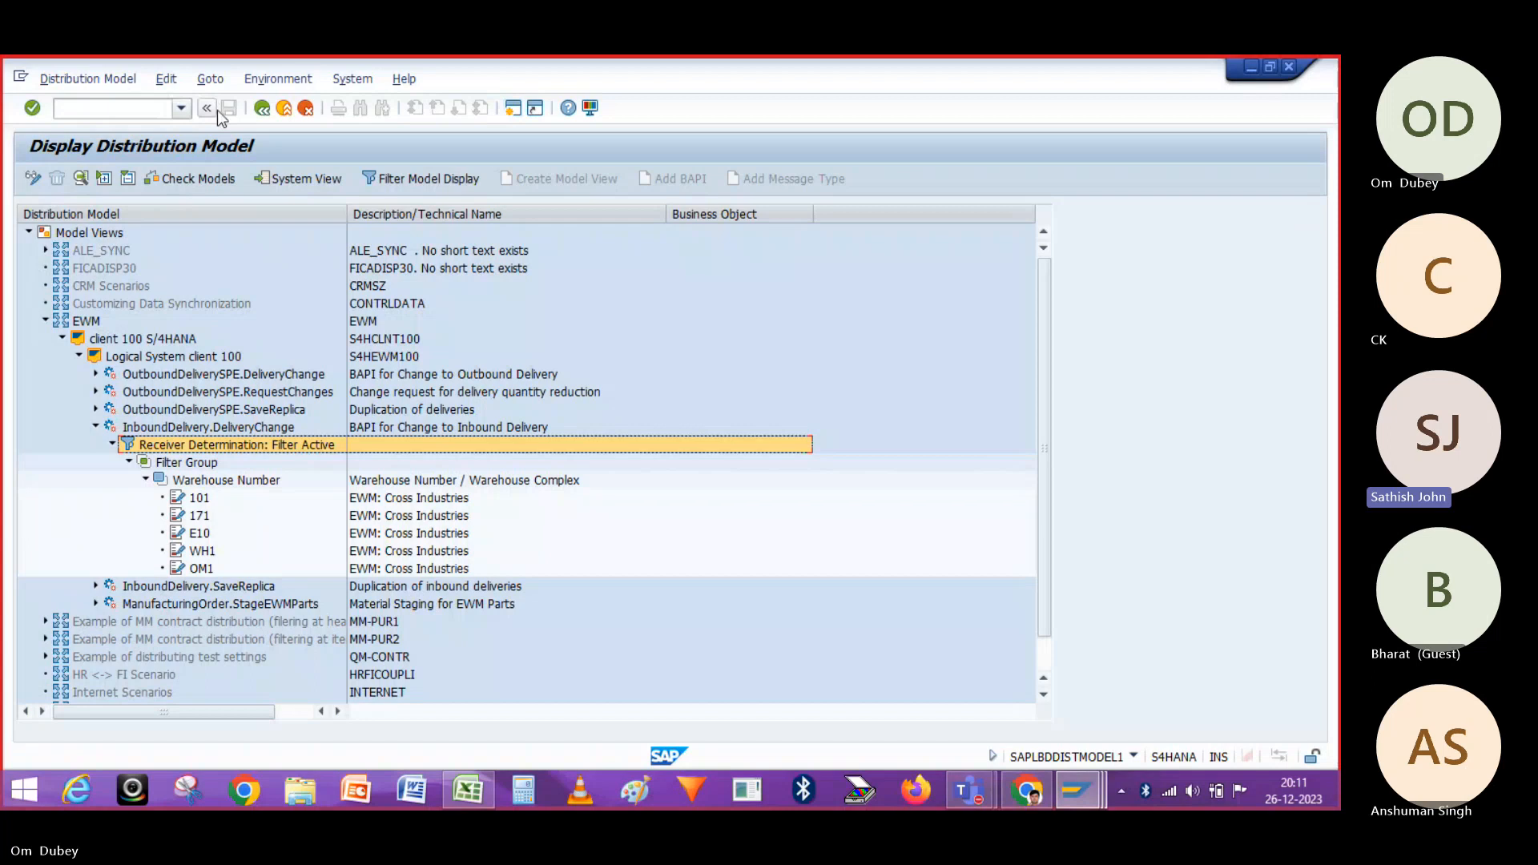
pyautogui.click(262, 109)
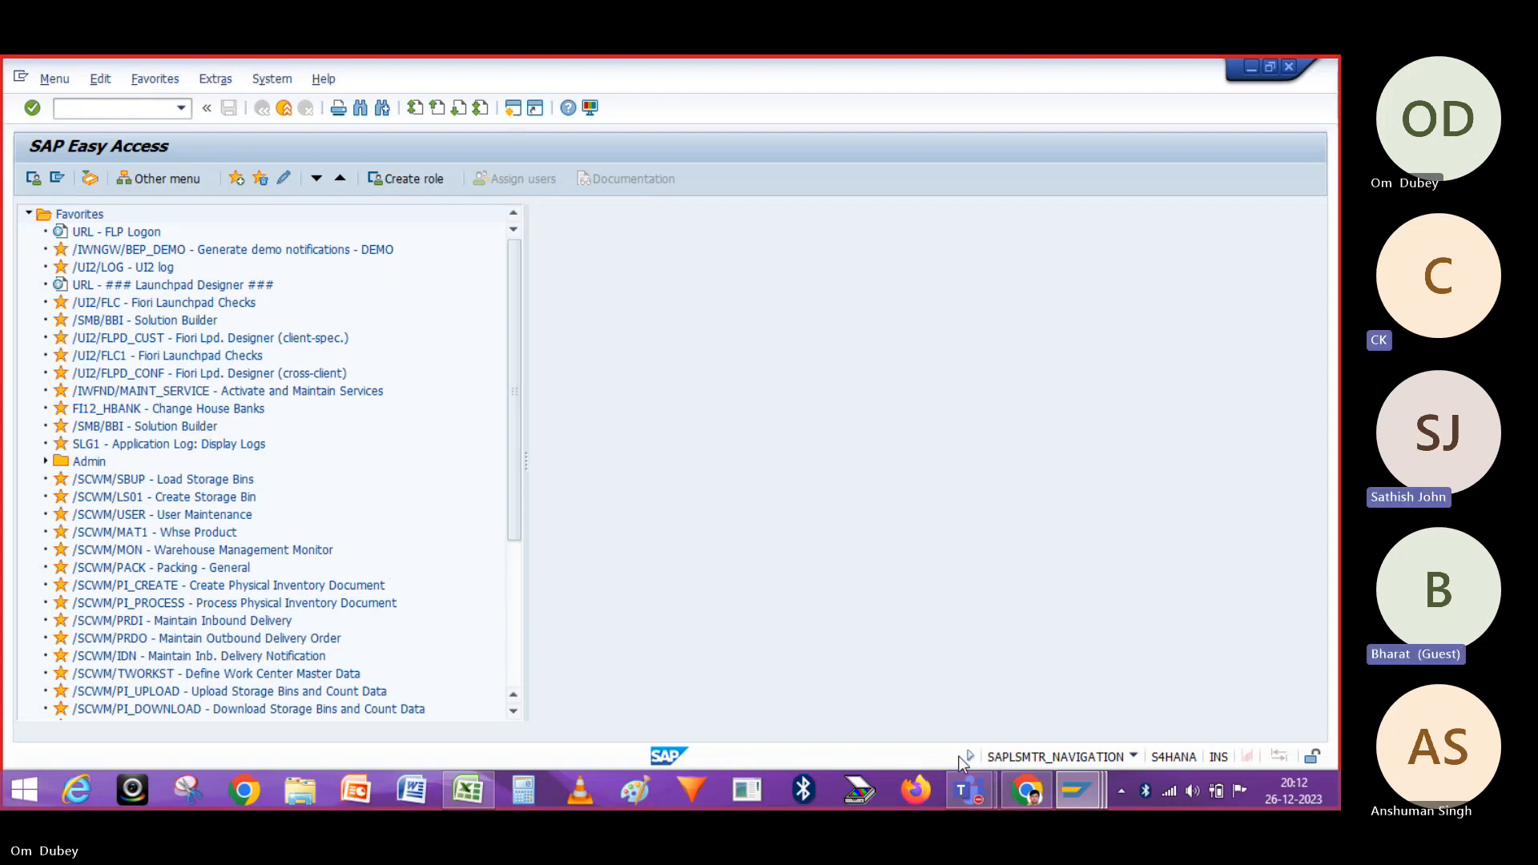
# Switch to the Teams meeting window, then return to SAP Easy Access
pyautogui.moveTo(966, 789)
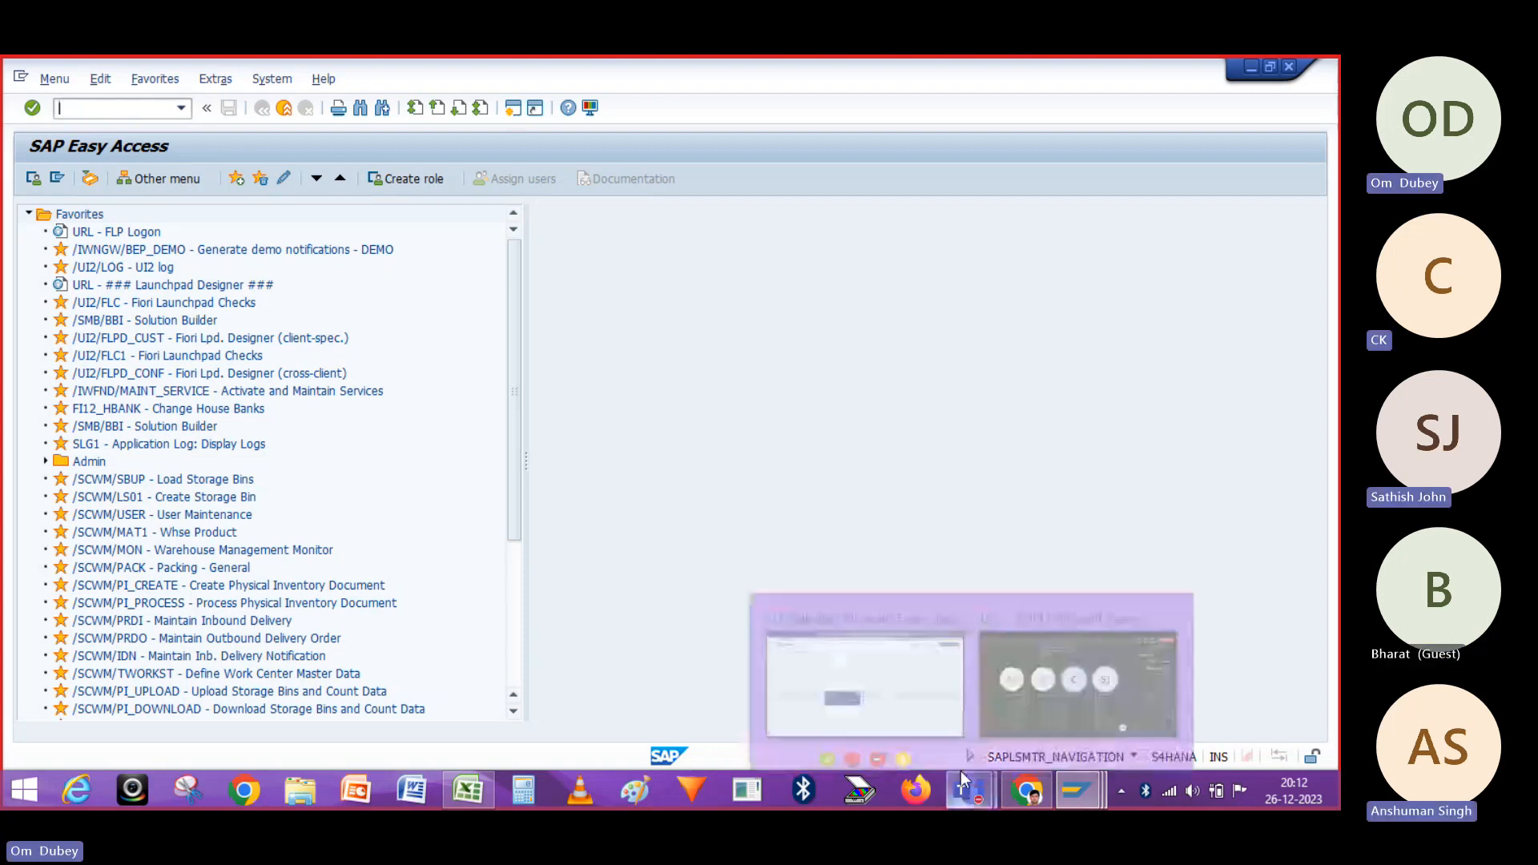
pyautogui.click(1077, 673)
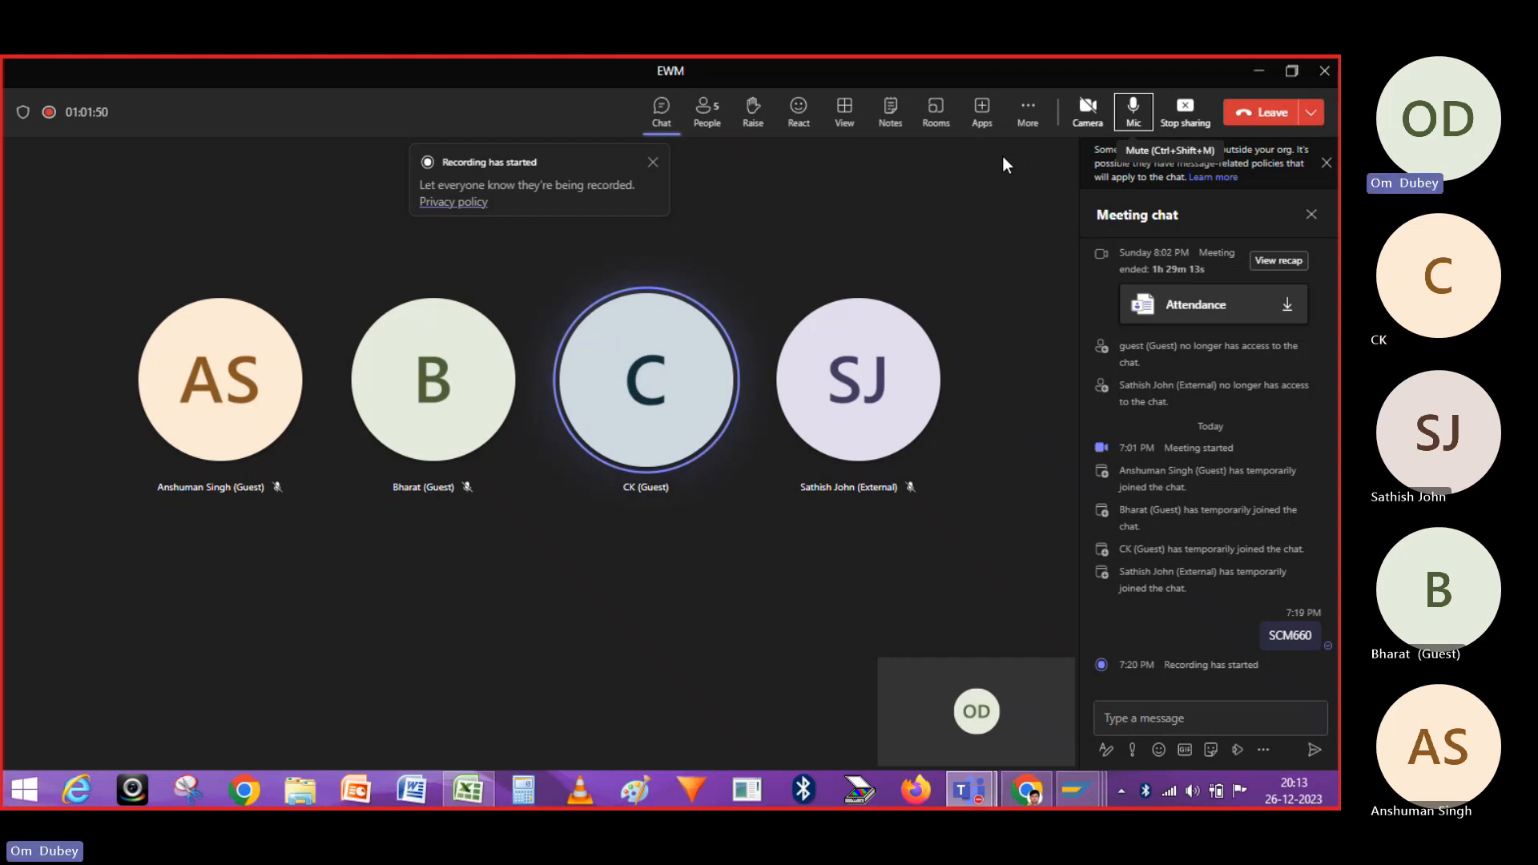
pyautogui.hotkey('alt', 'Tab')
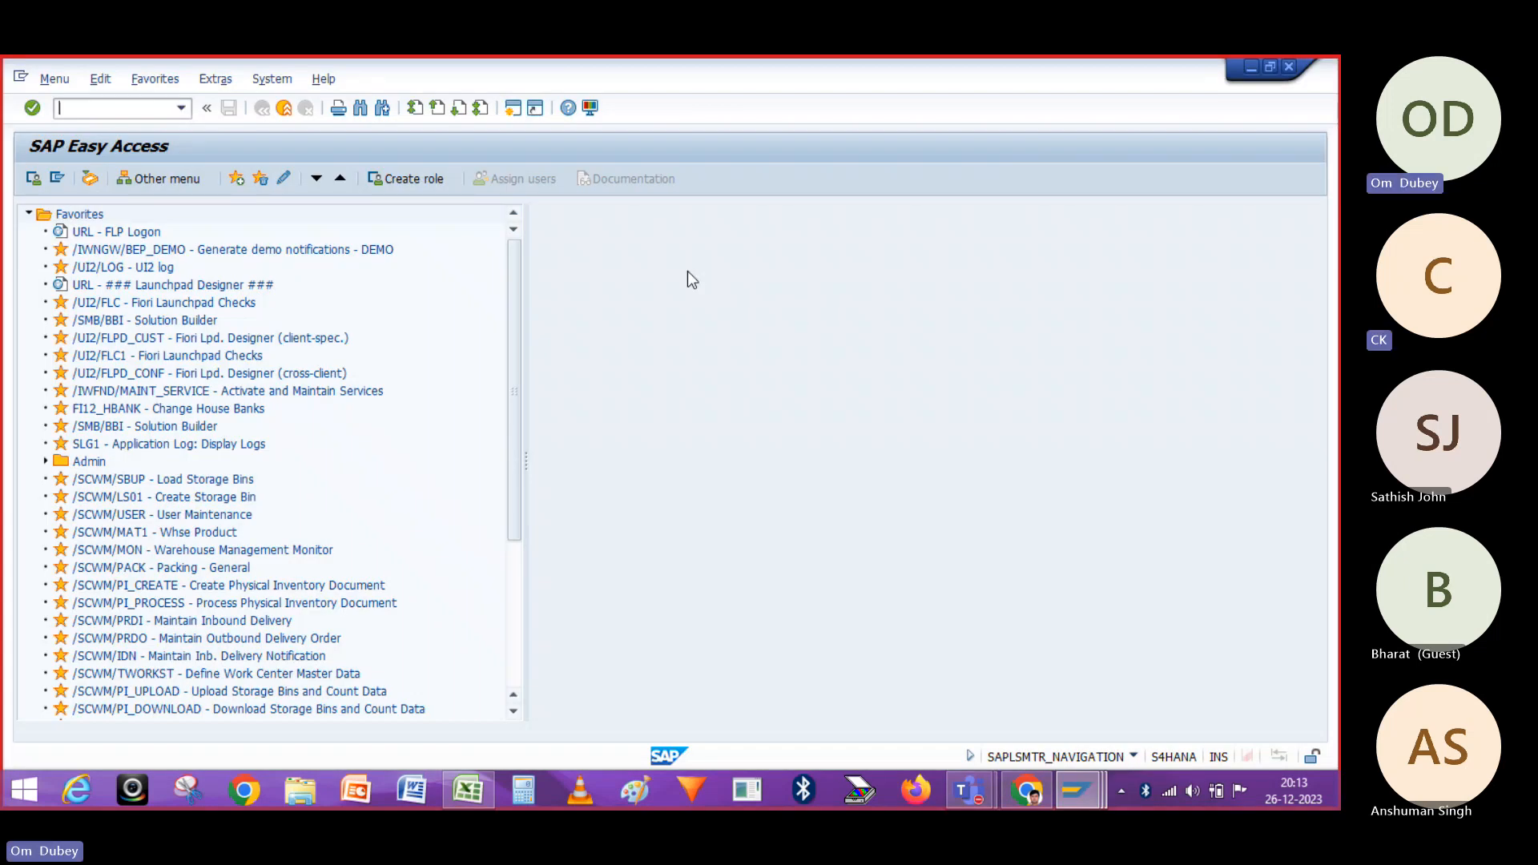
# Try to create storage bin OM02 in warehouse OM02 with transaction /SCWM/LS01, and return to SAP Easy Access
pyautogui.write('/N/SCWM/LS01')
pyautogui.press('Return')
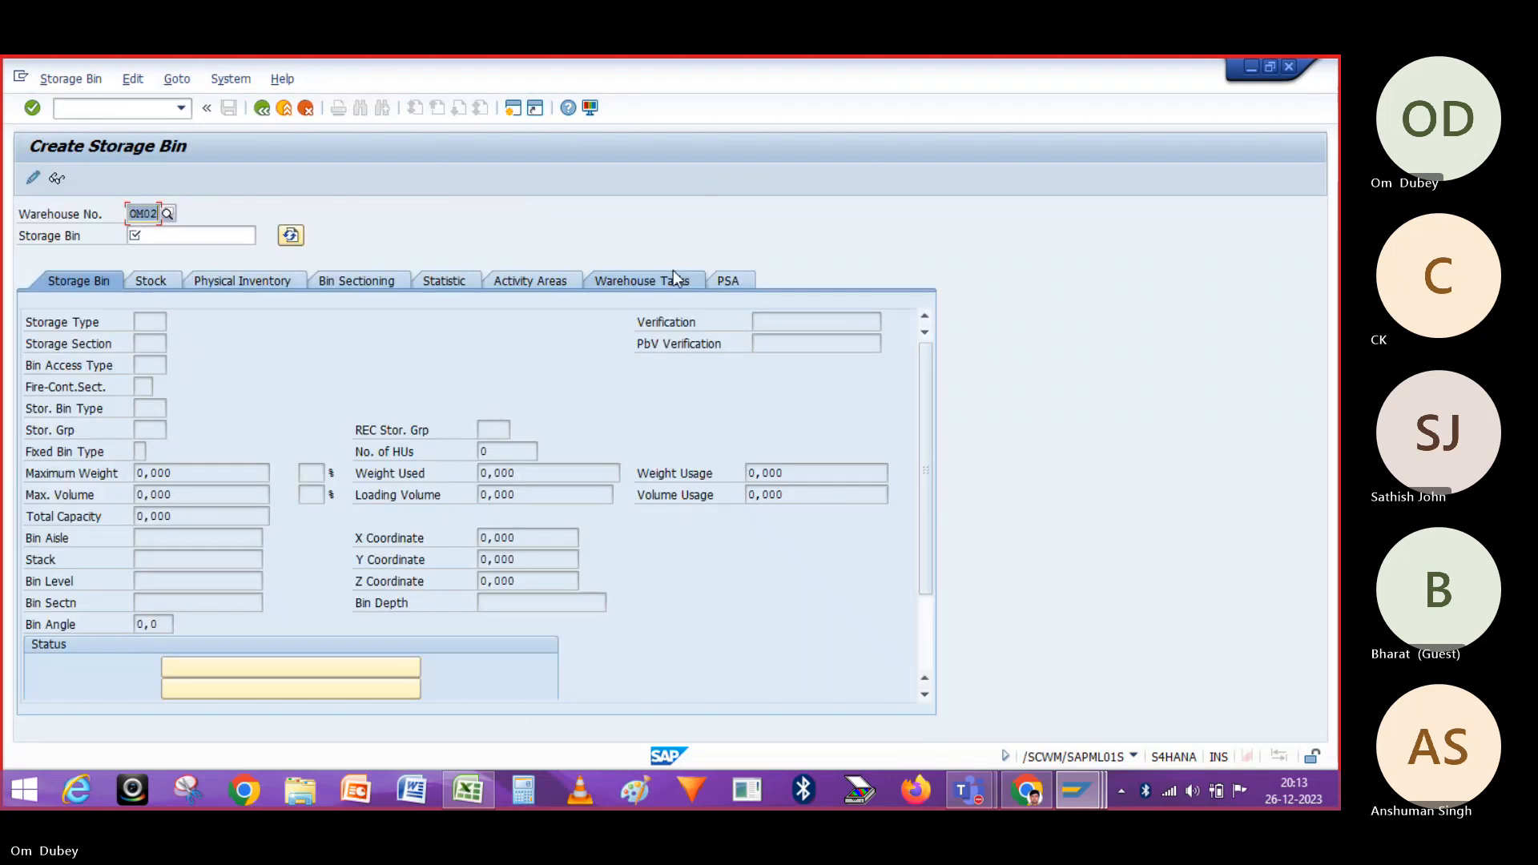
pyautogui.click(195, 231)
pyautogui.write('o')
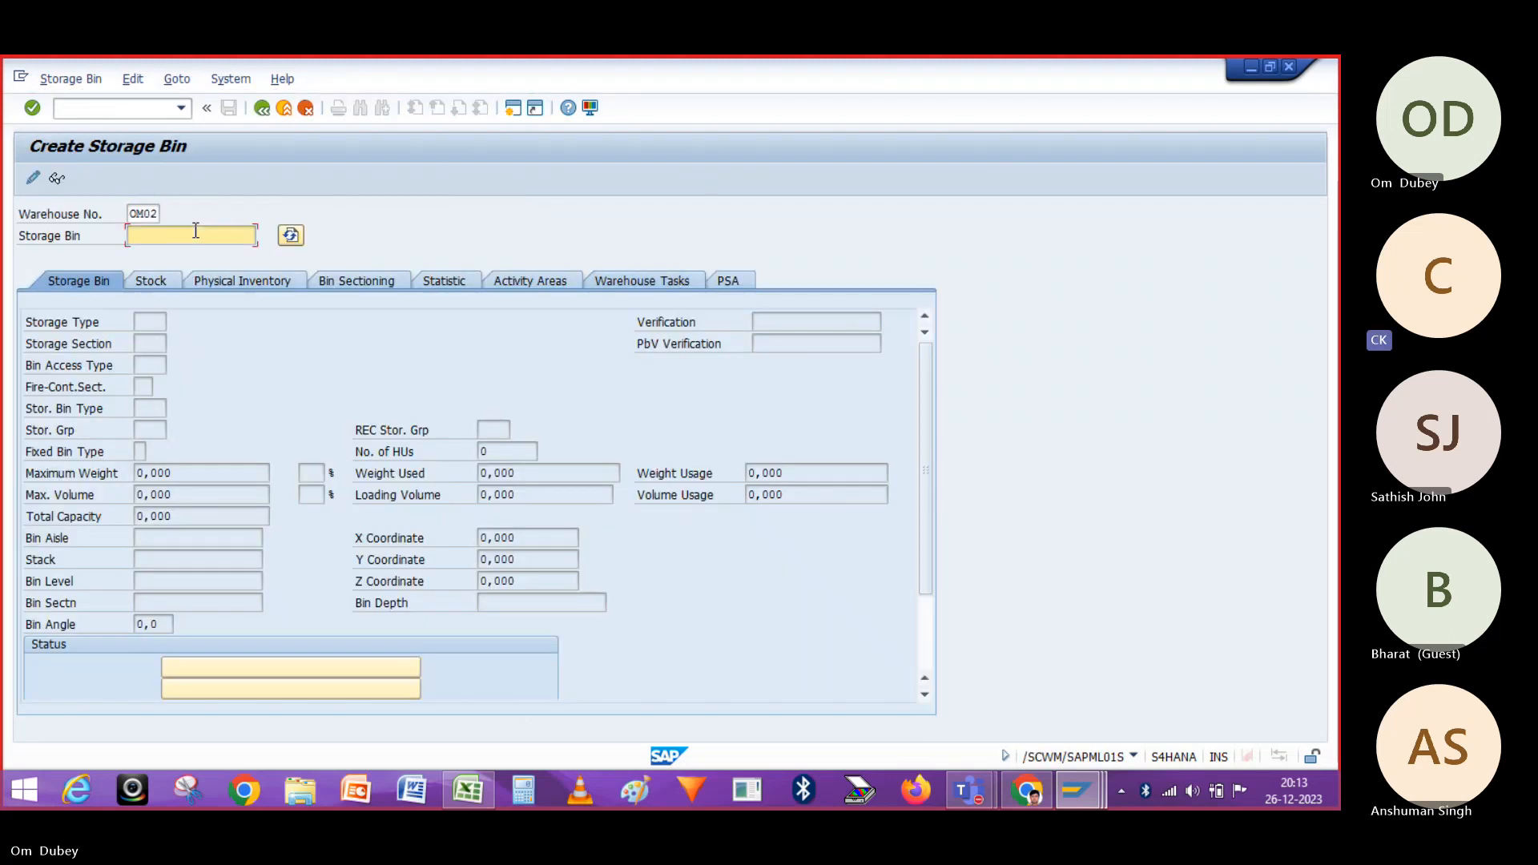
pyautogui.write('M02')
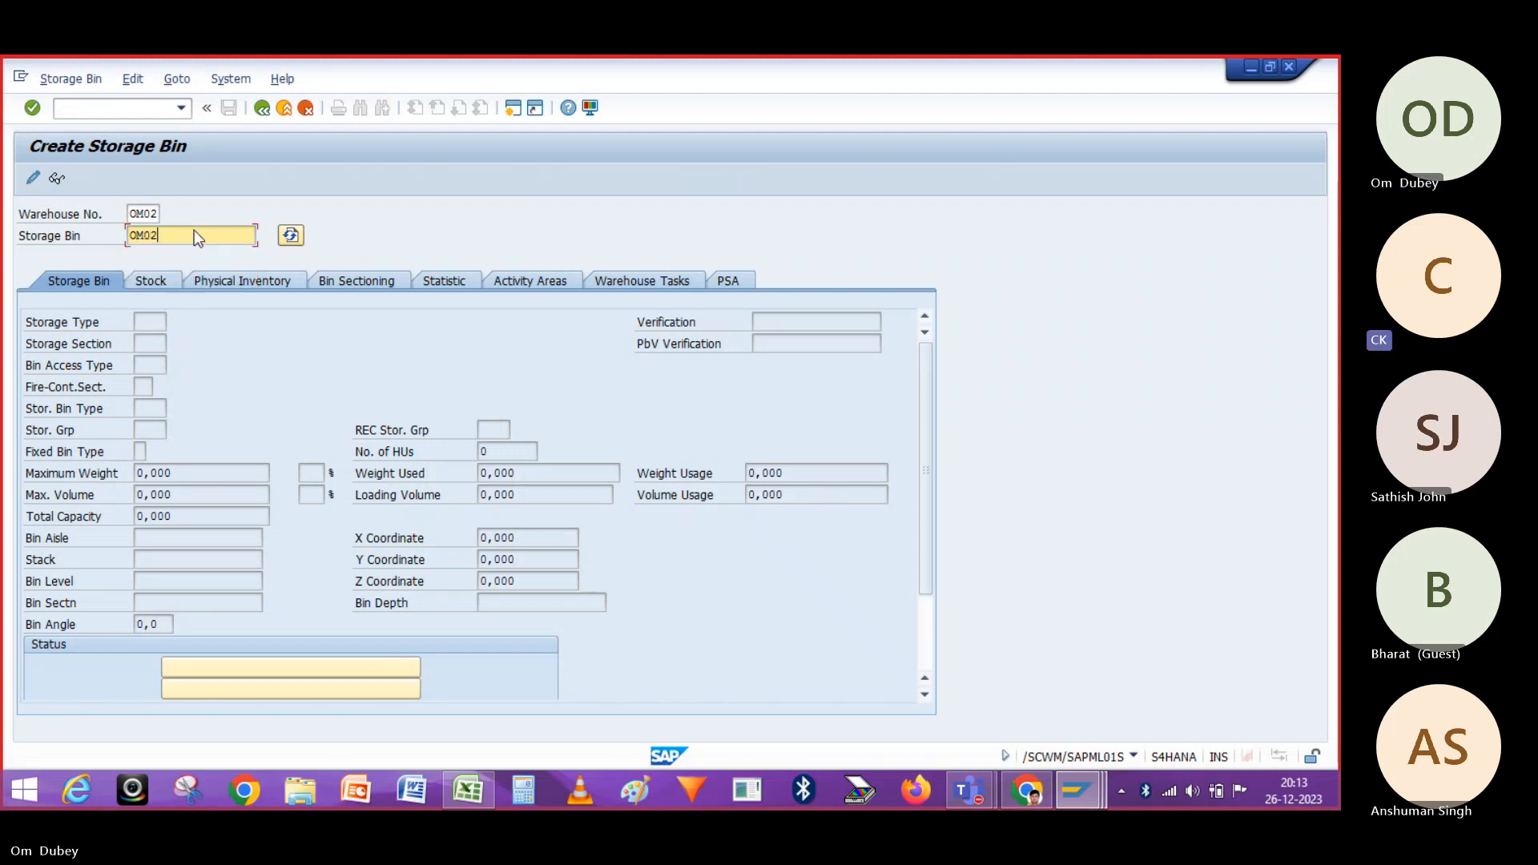
pyautogui.press('Return')
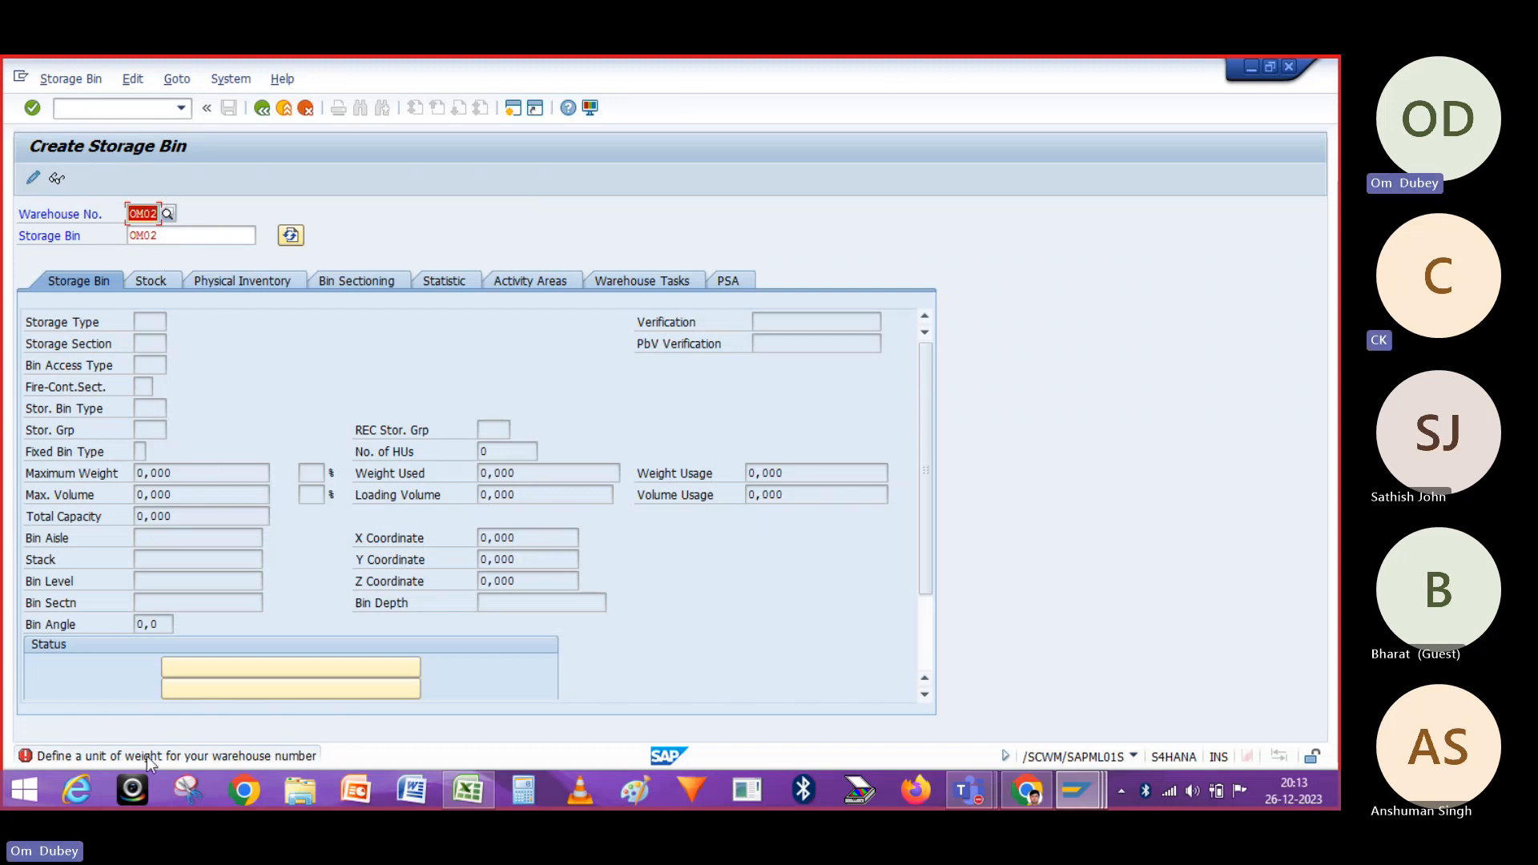
pyautogui.click(95, 109)
pyautogui.write('/N')
pyautogui.press('Return')
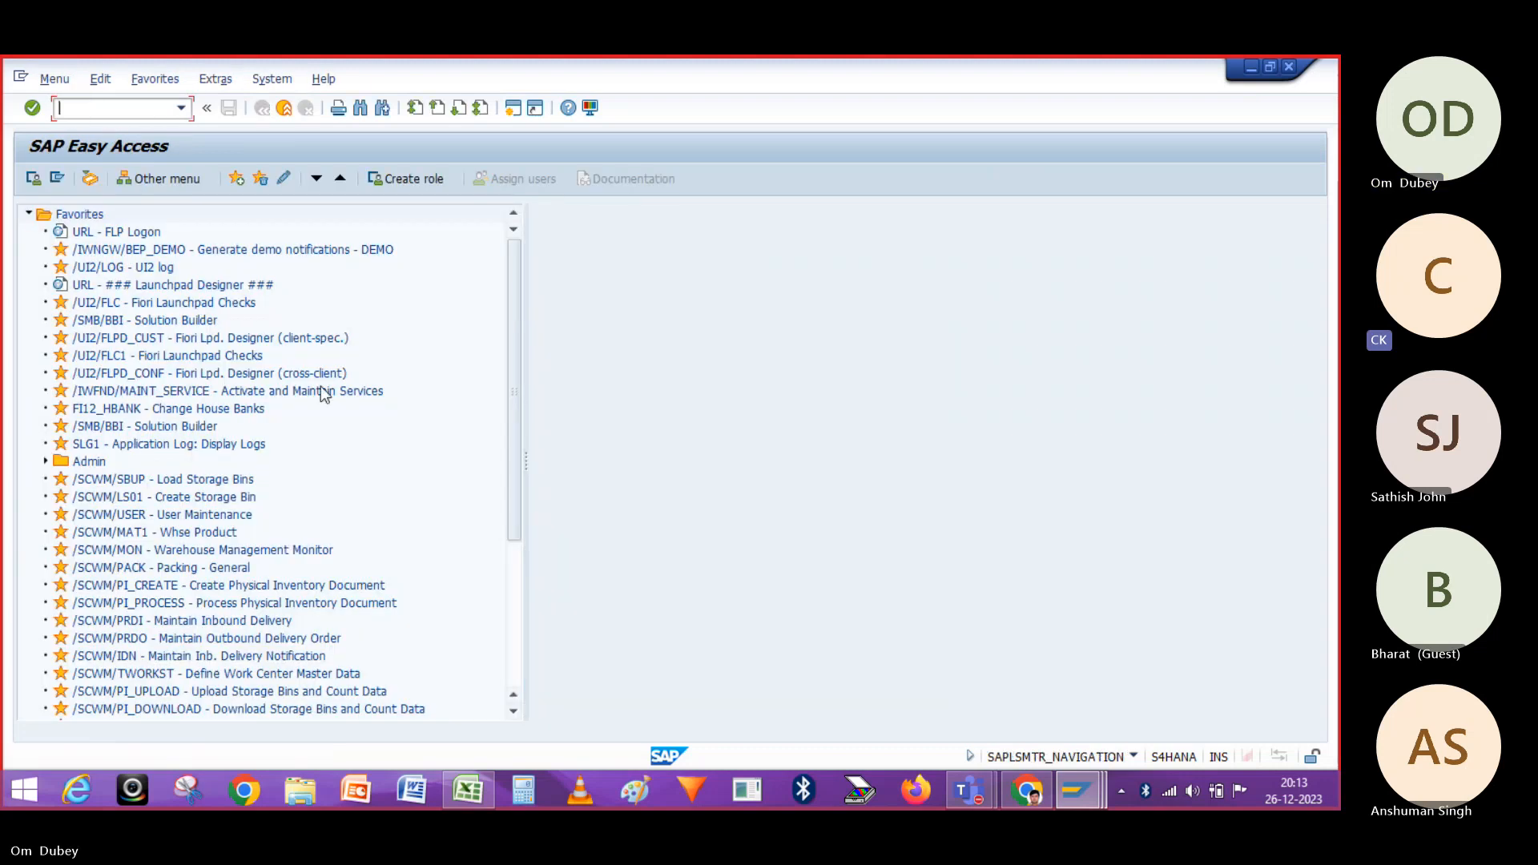
# Open the SAP Reference IMG with transaction SPRO and expand Basic Settings for EWM Linkage under Integration with Other SAP Components, Extended Warehouse Management
pyautogui.hotkey('alt', 'Tab')
pyautogui.hotkey('alt', 'Tab')
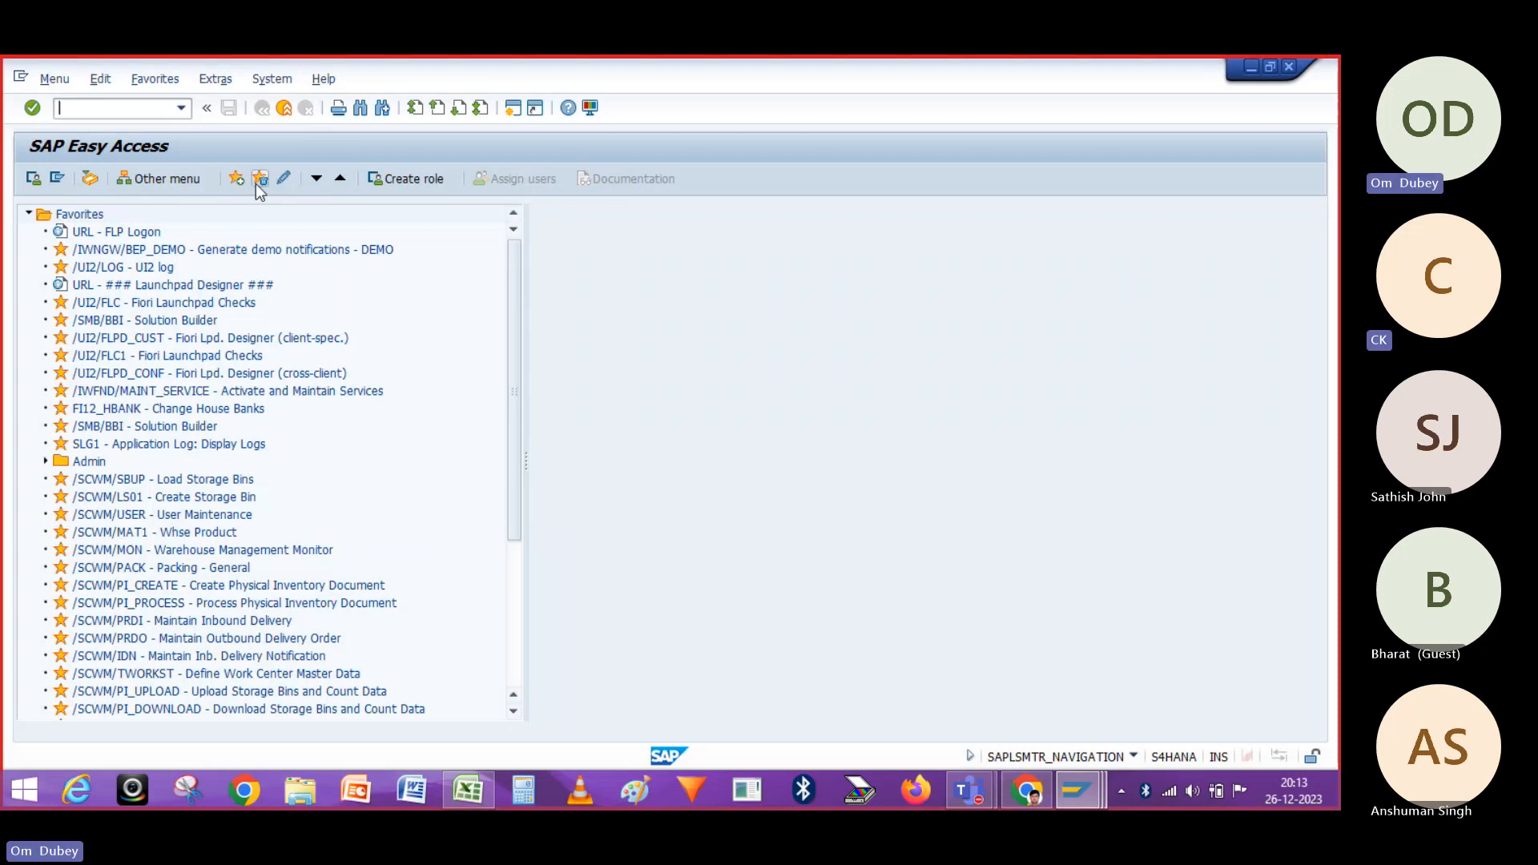
pyautogui.write('SPRO')
pyautogui.press('Return')
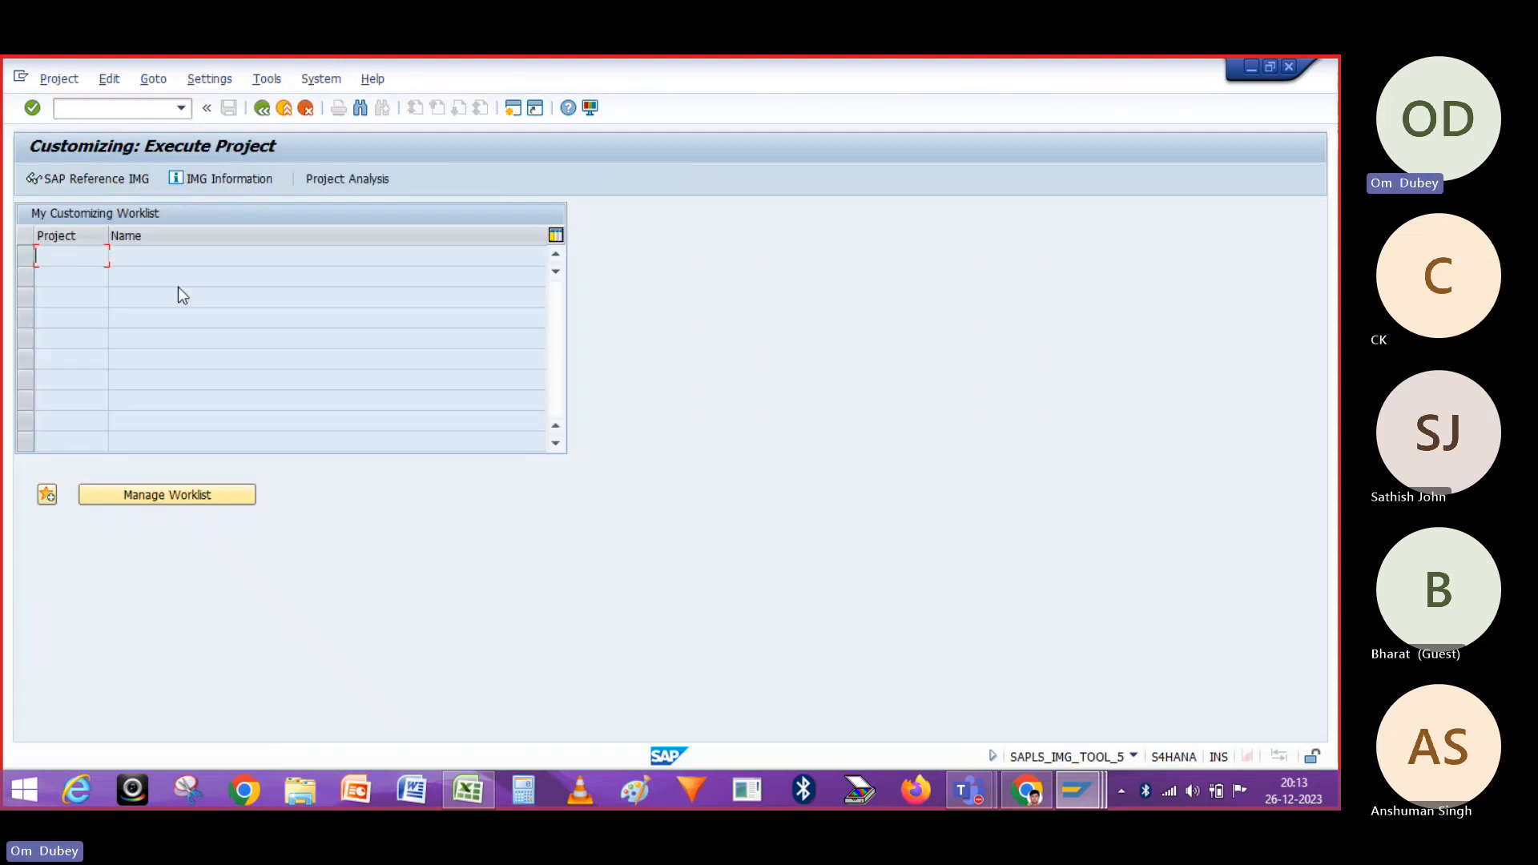
pyautogui.click(80, 181)
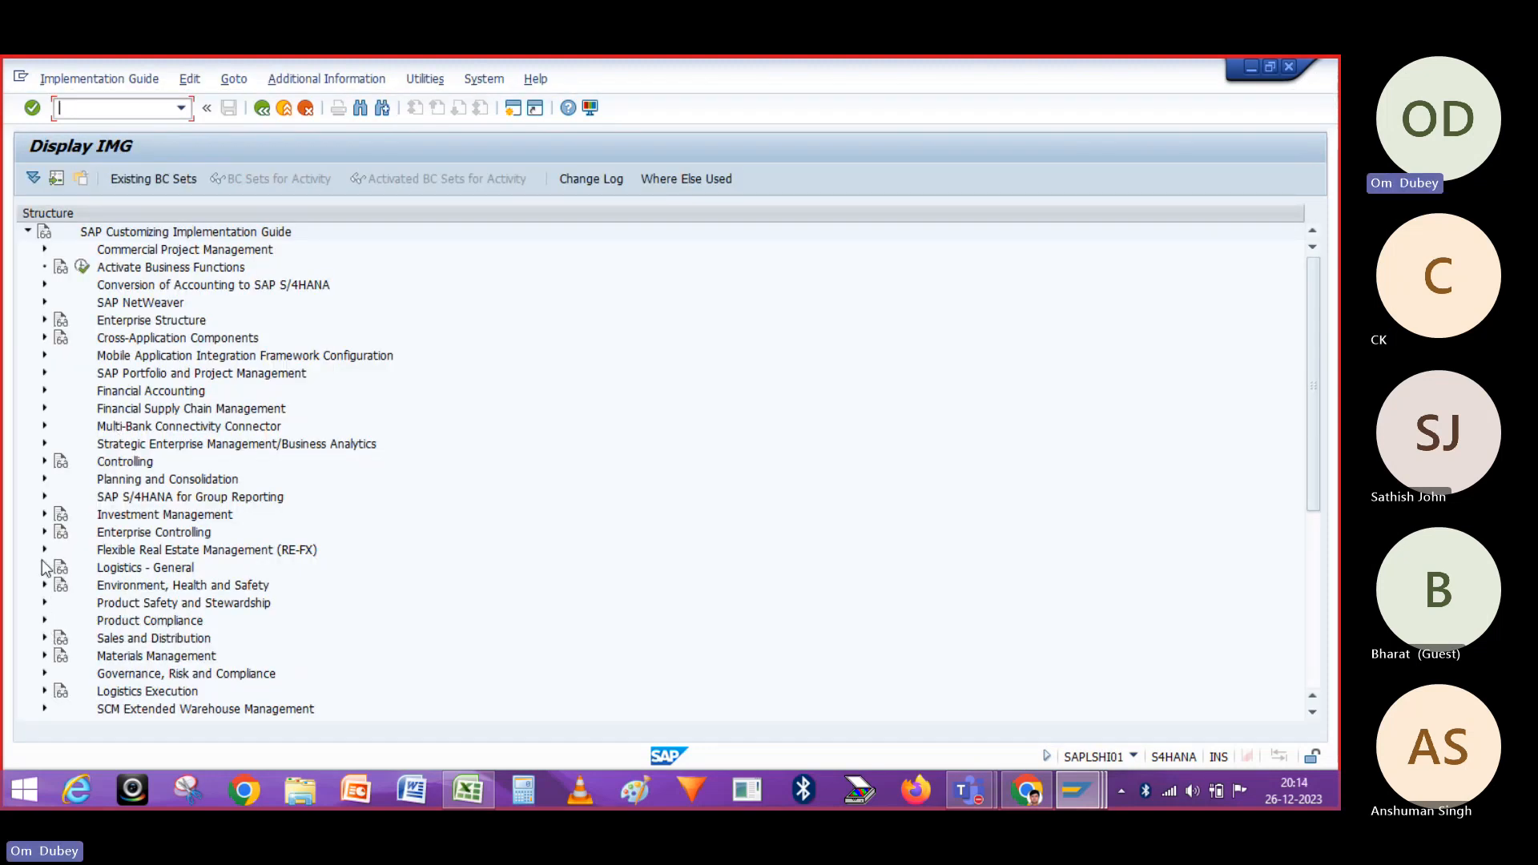
pyautogui.click(44, 708)
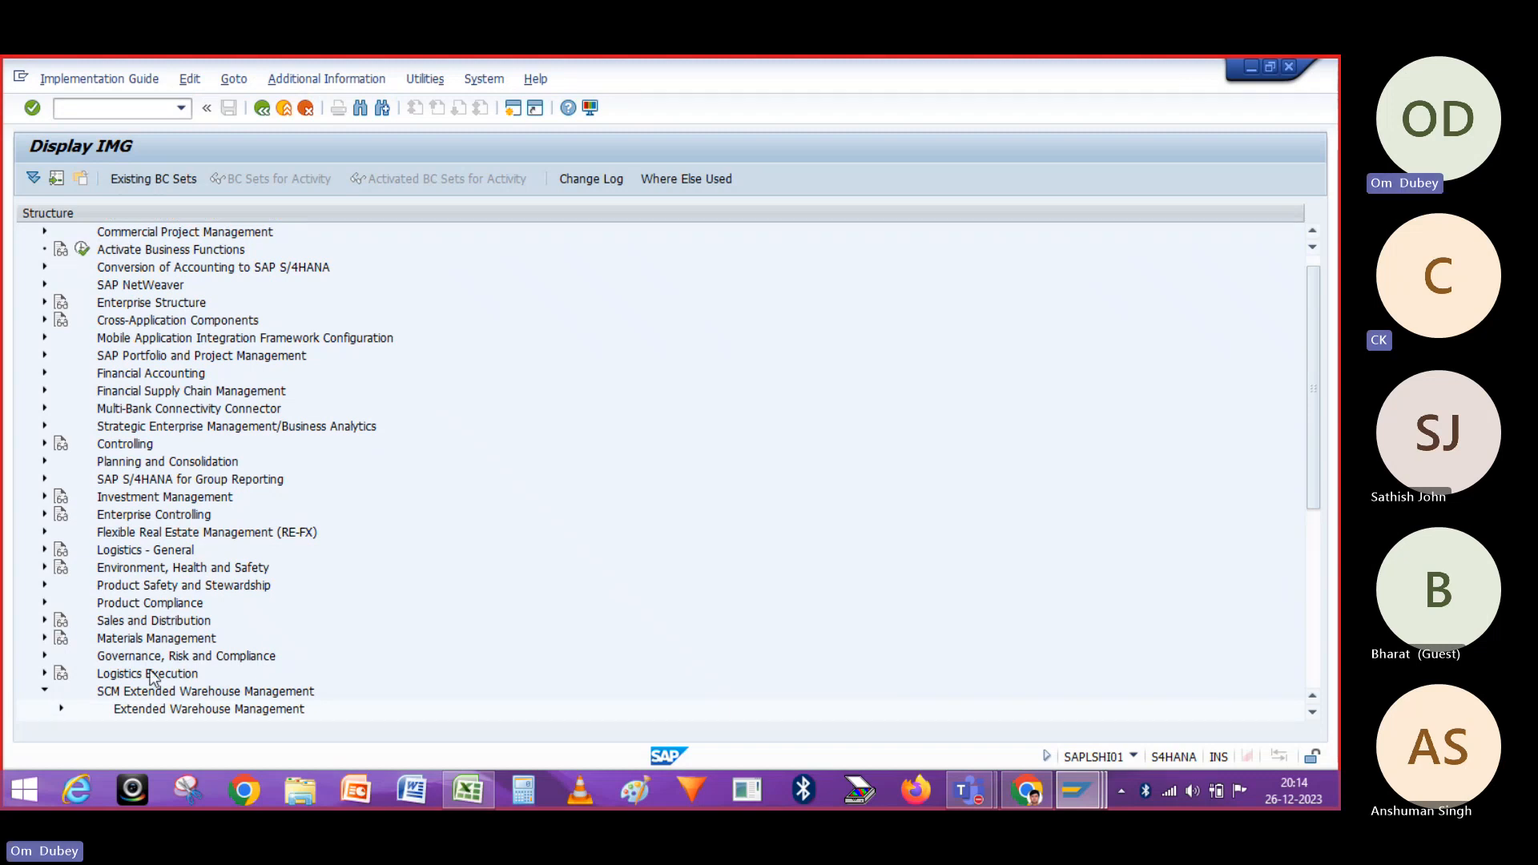
pyautogui.click(44, 692)
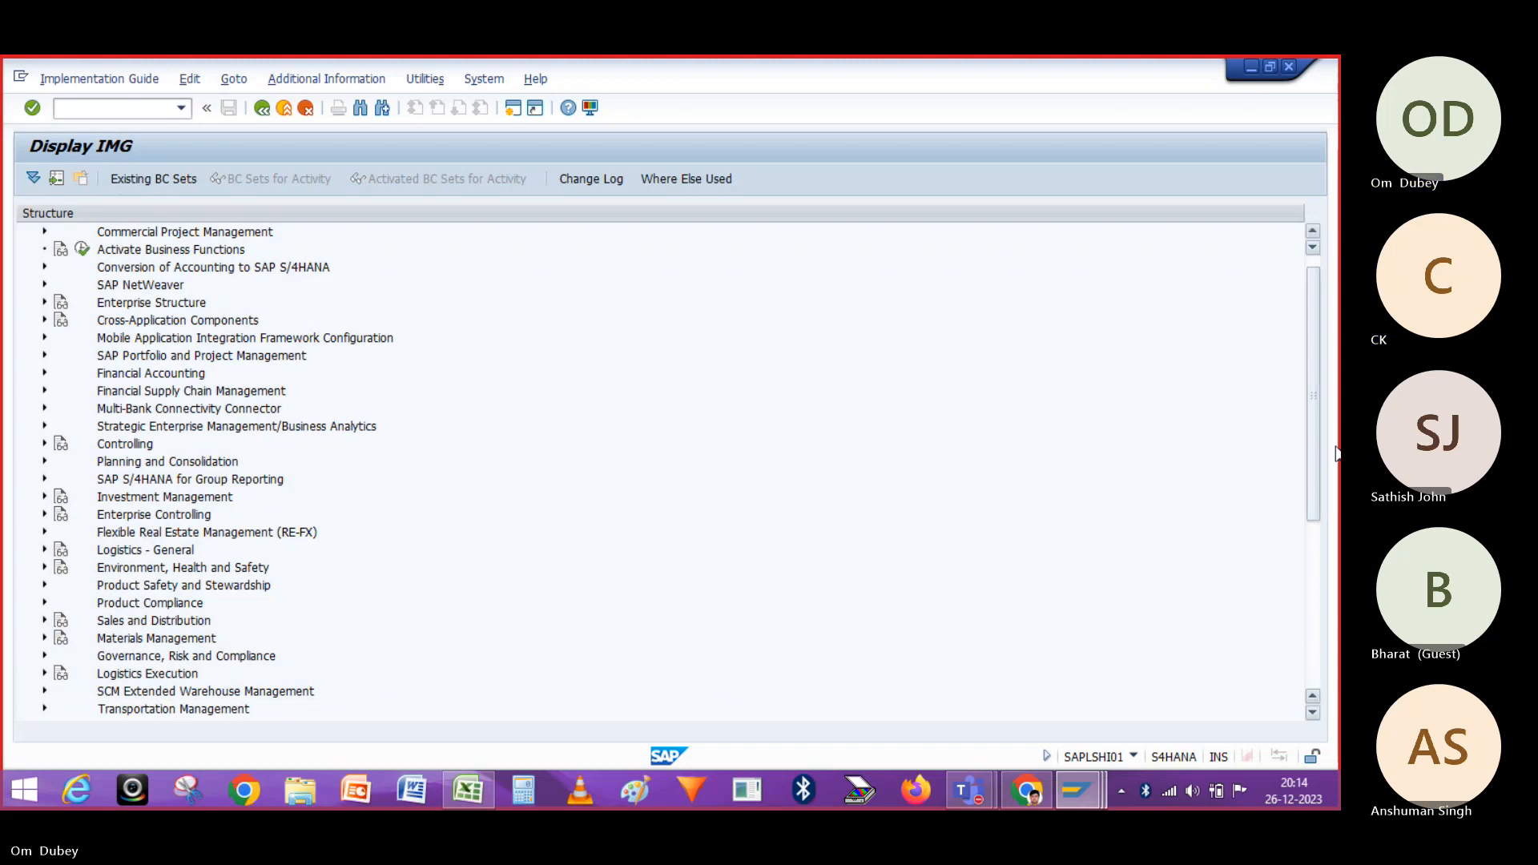
pyautogui.moveTo(1309, 454); pyautogui.dragTo(1311, 637)
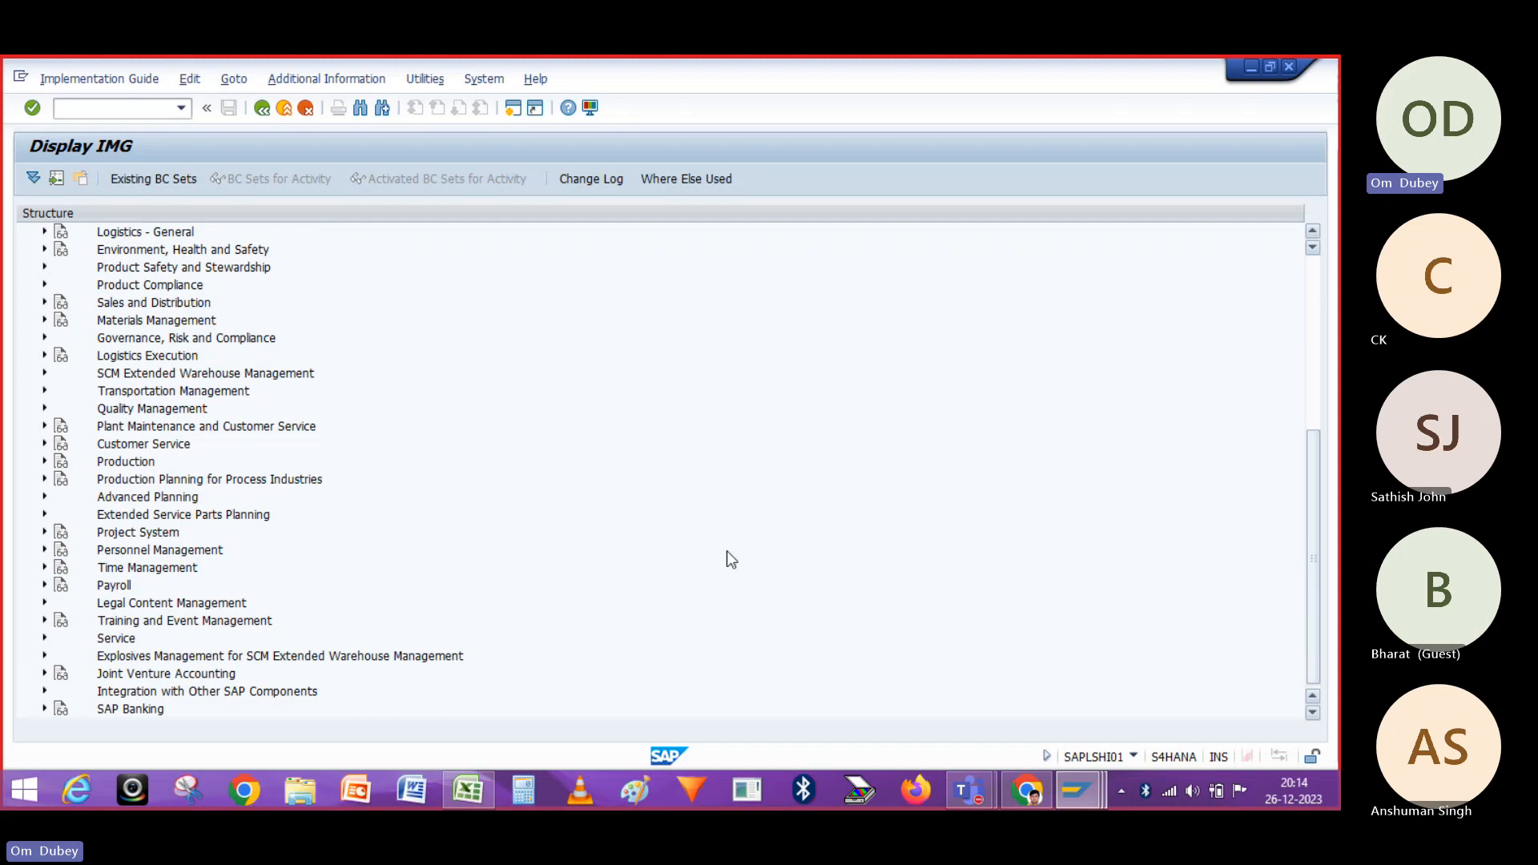
pyautogui.click(45, 691)
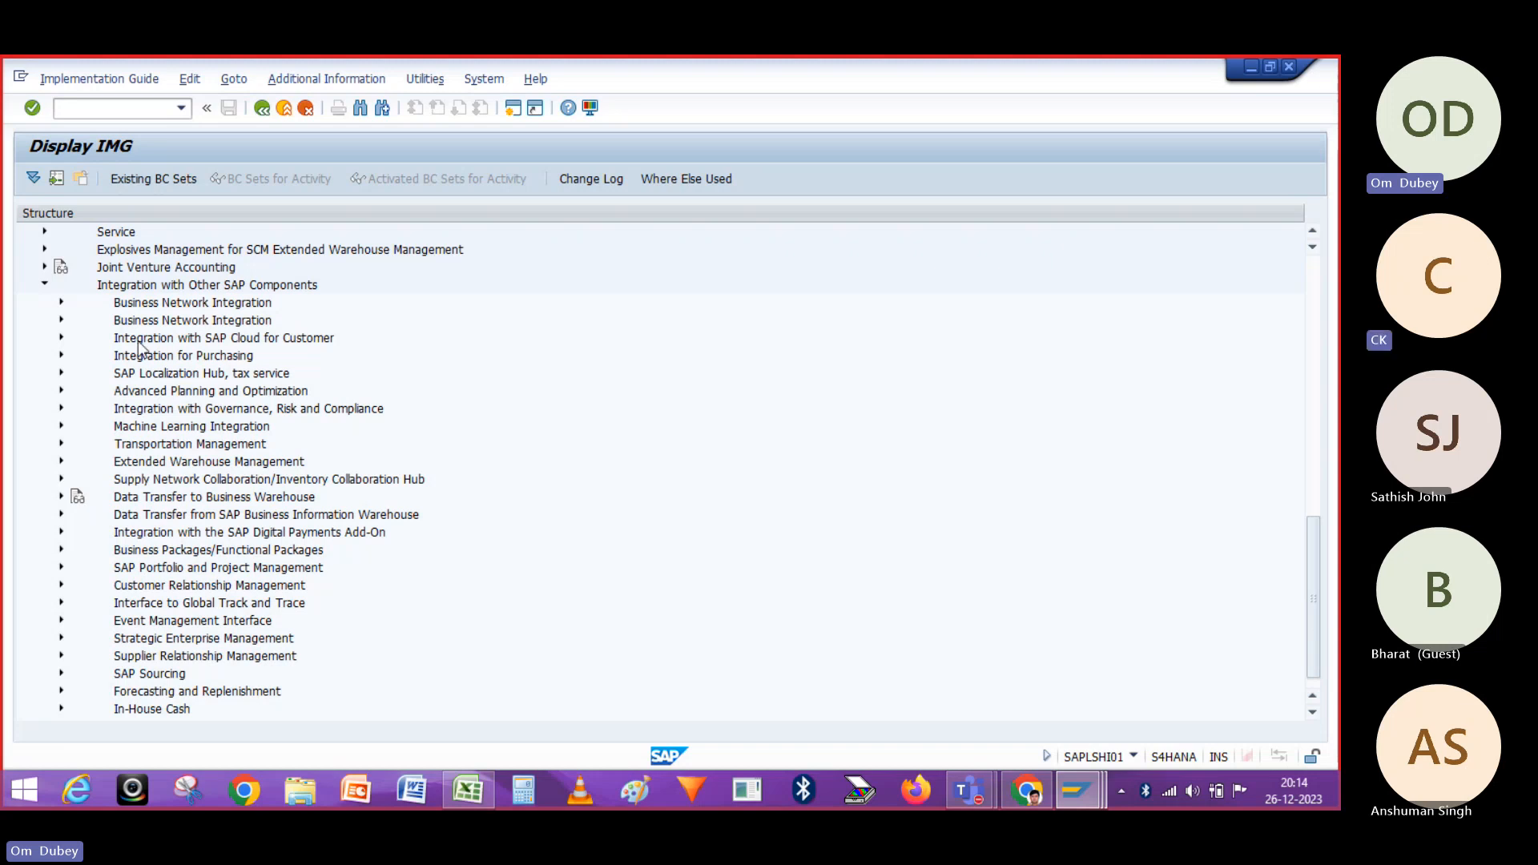
pyautogui.click(61, 461)
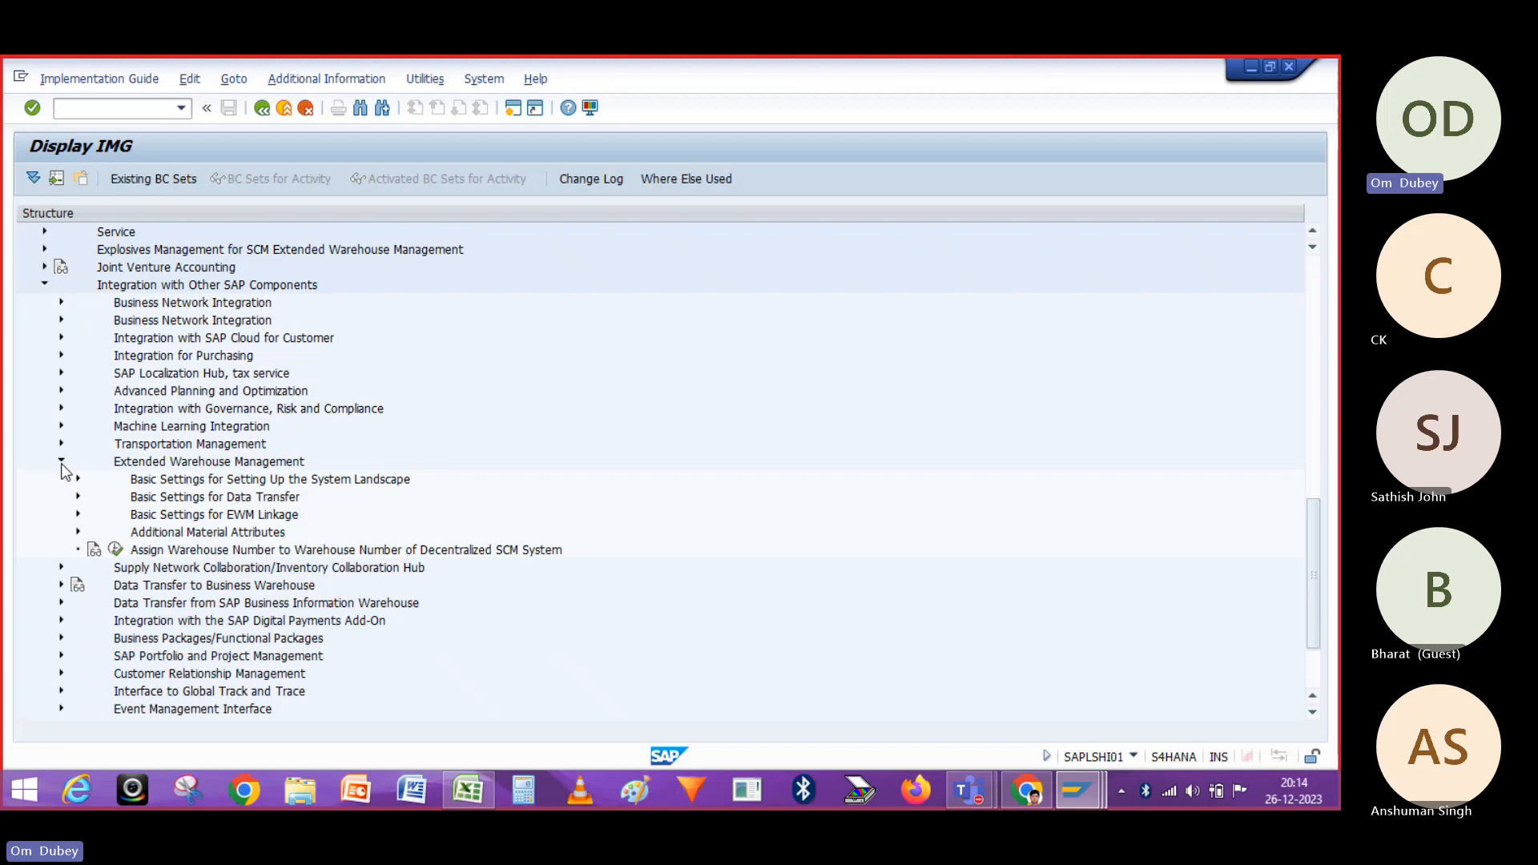
pyautogui.click(78, 514)
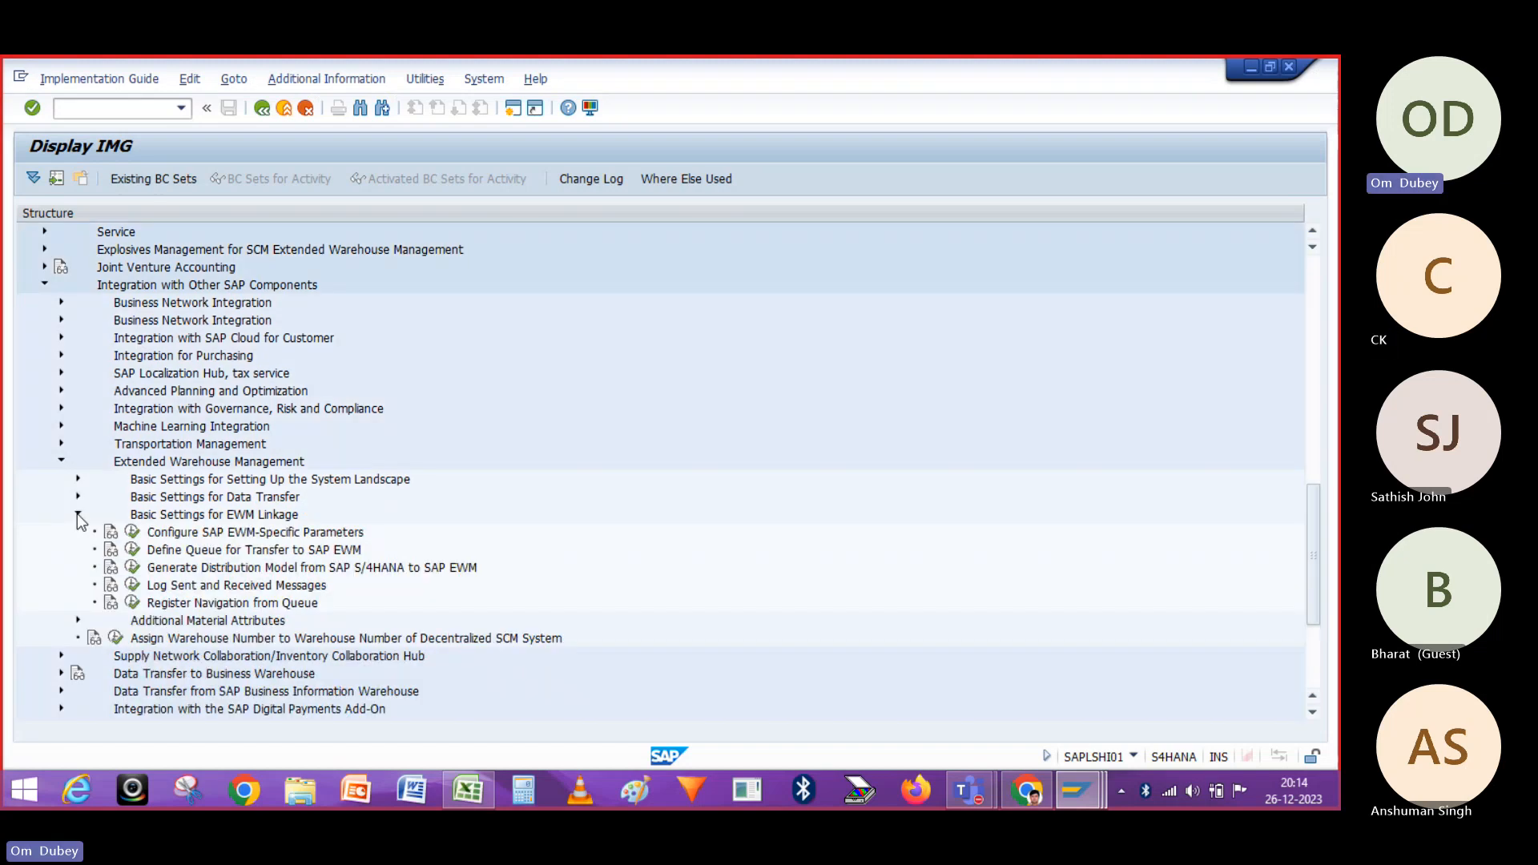
# Check warehouse OM2's row in Configure SAP EWM-Specific Parameters and return to the IMG
pyautogui.click(132, 532)
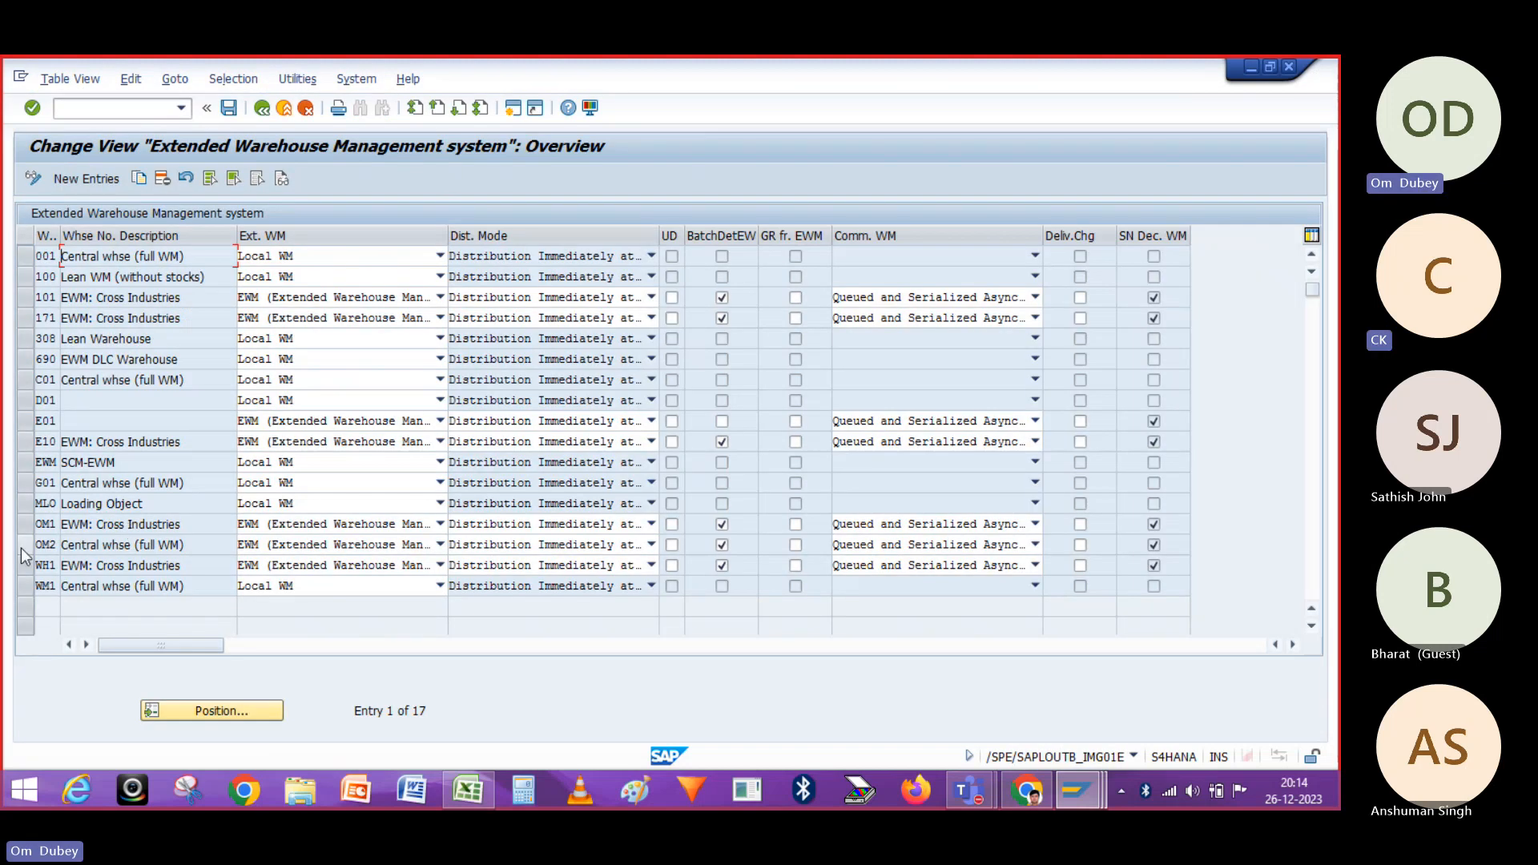
pyautogui.click(25, 545)
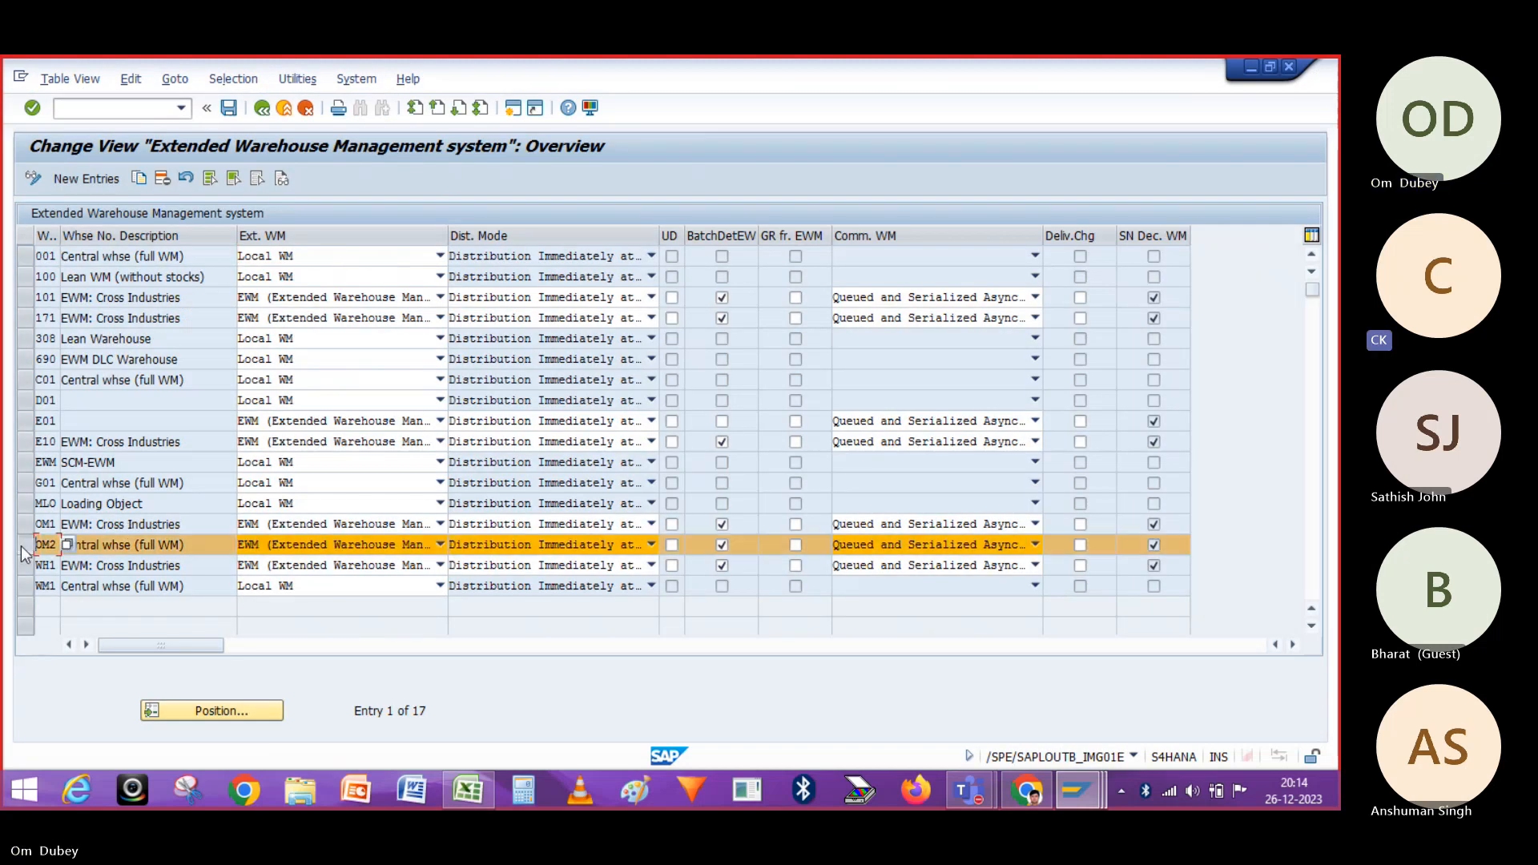
pyautogui.click(263, 111)
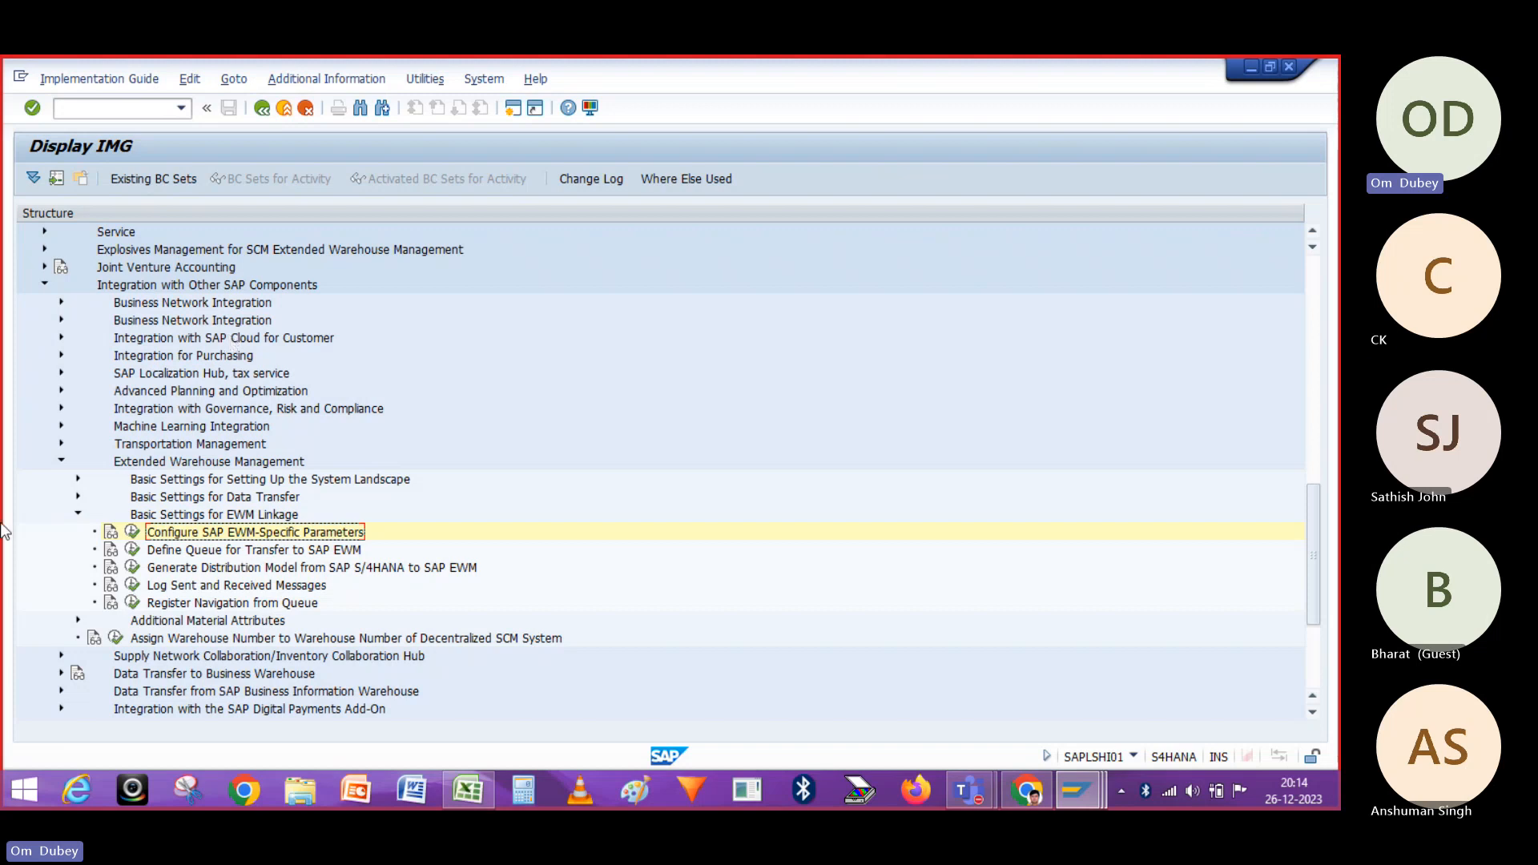
# Check the receivers and queue types in Define Queue for Transfer to SAP EWM, and return to the IMG
pyautogui.click(133, 551)
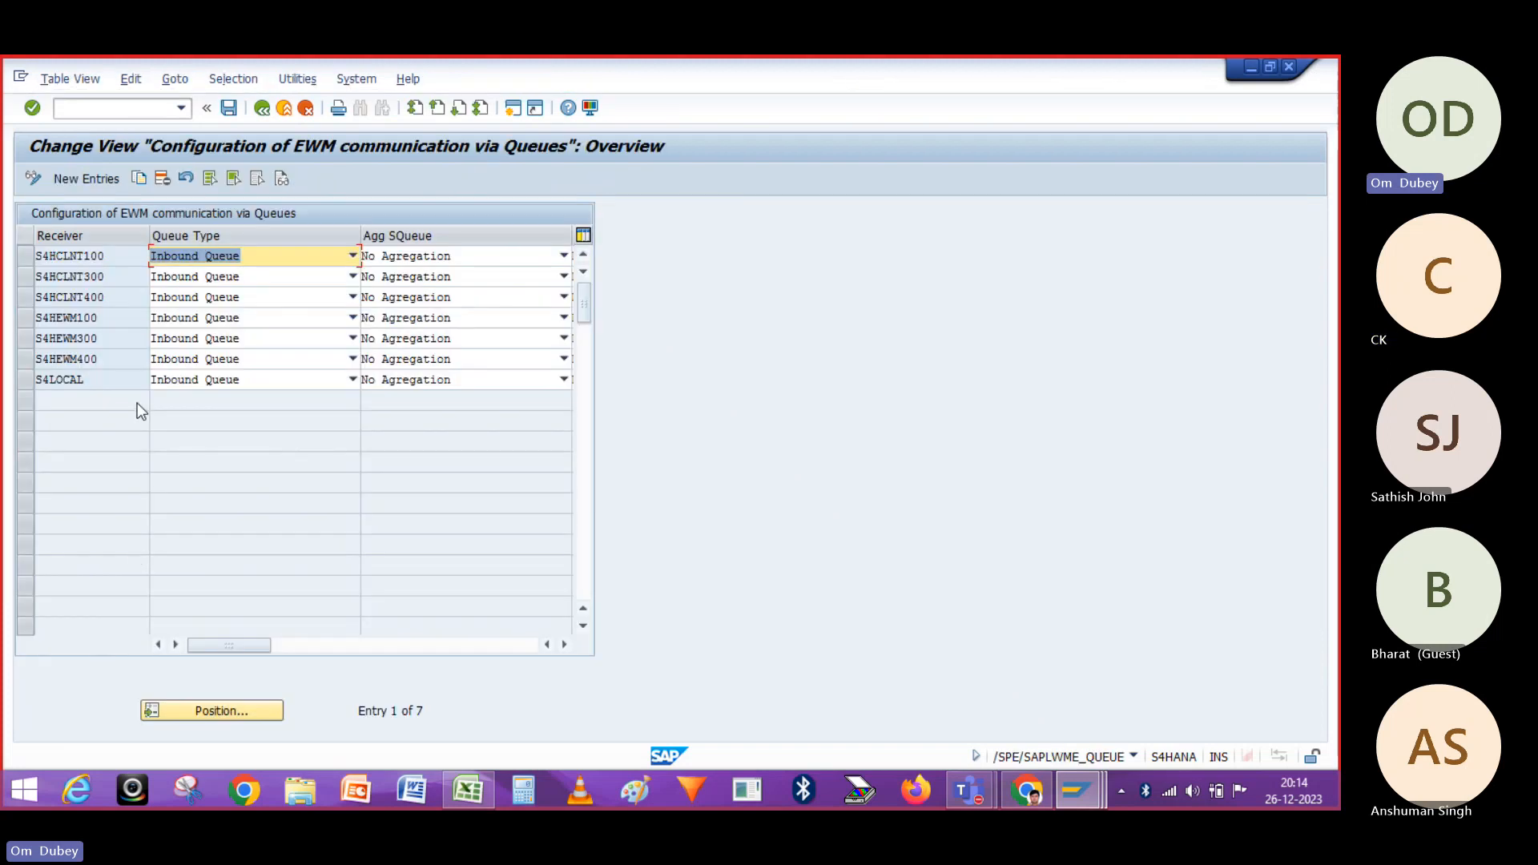
pyautogui.click(112, 257)
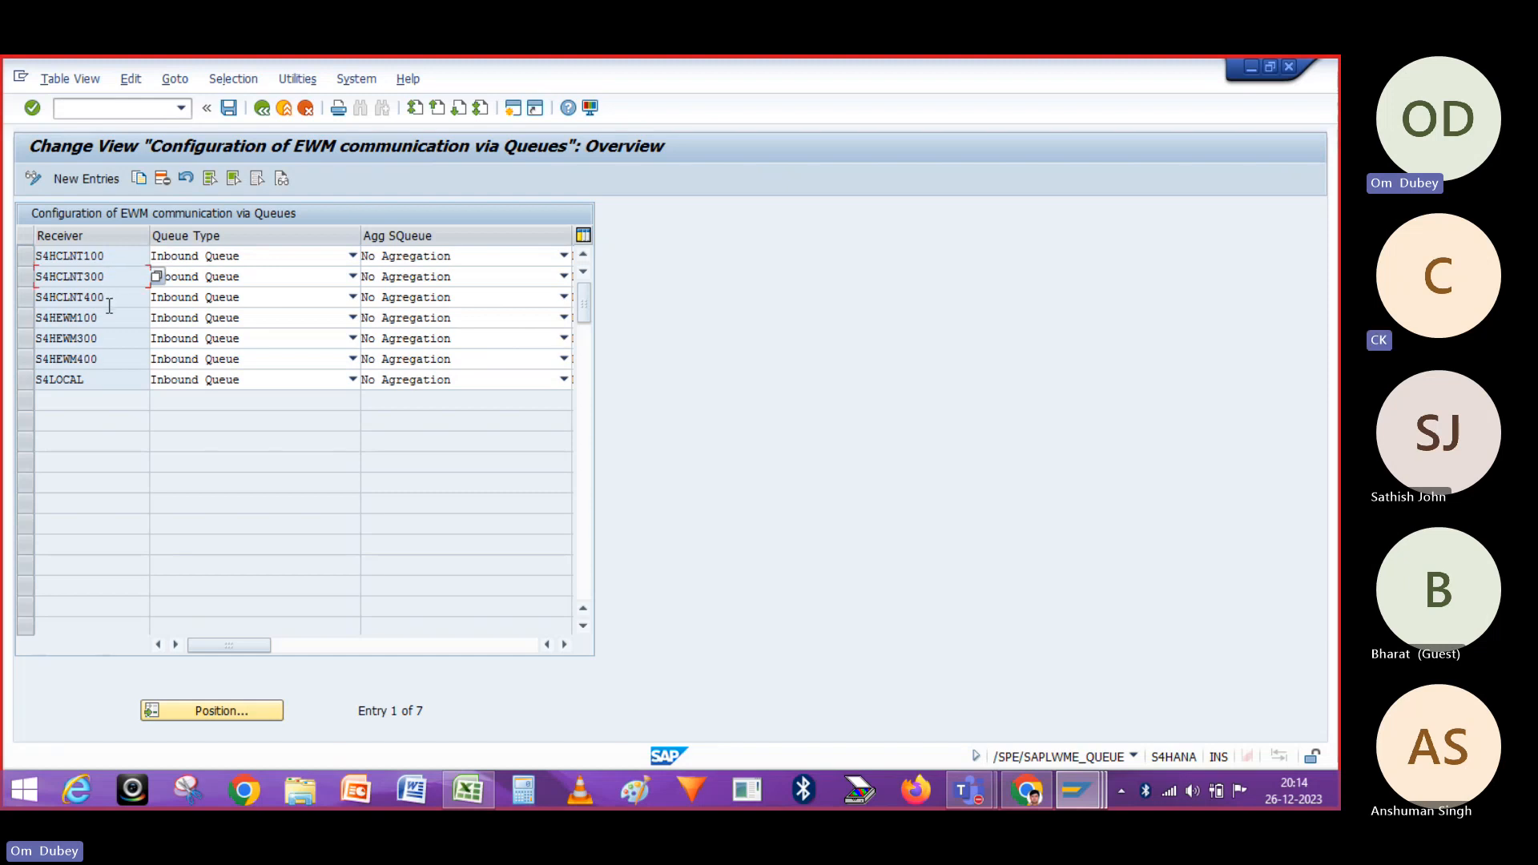
pyautogui.click(262, 109)
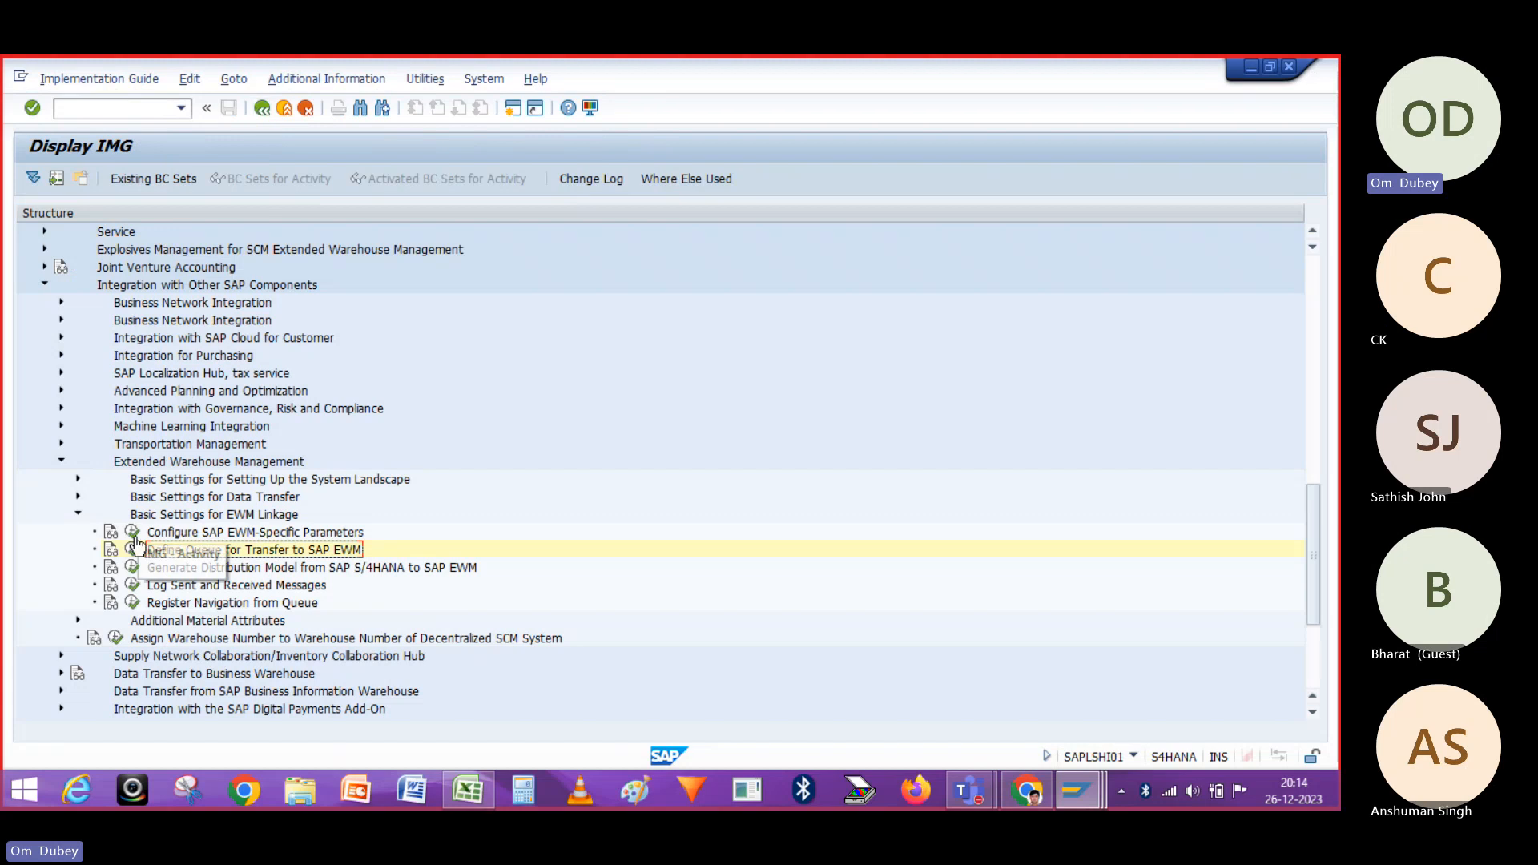
# Check the distribution model entries of all objects for warehouse OM2, logical system S4HCLNT100 and model view EWM
pyautogui.click(133, 568)
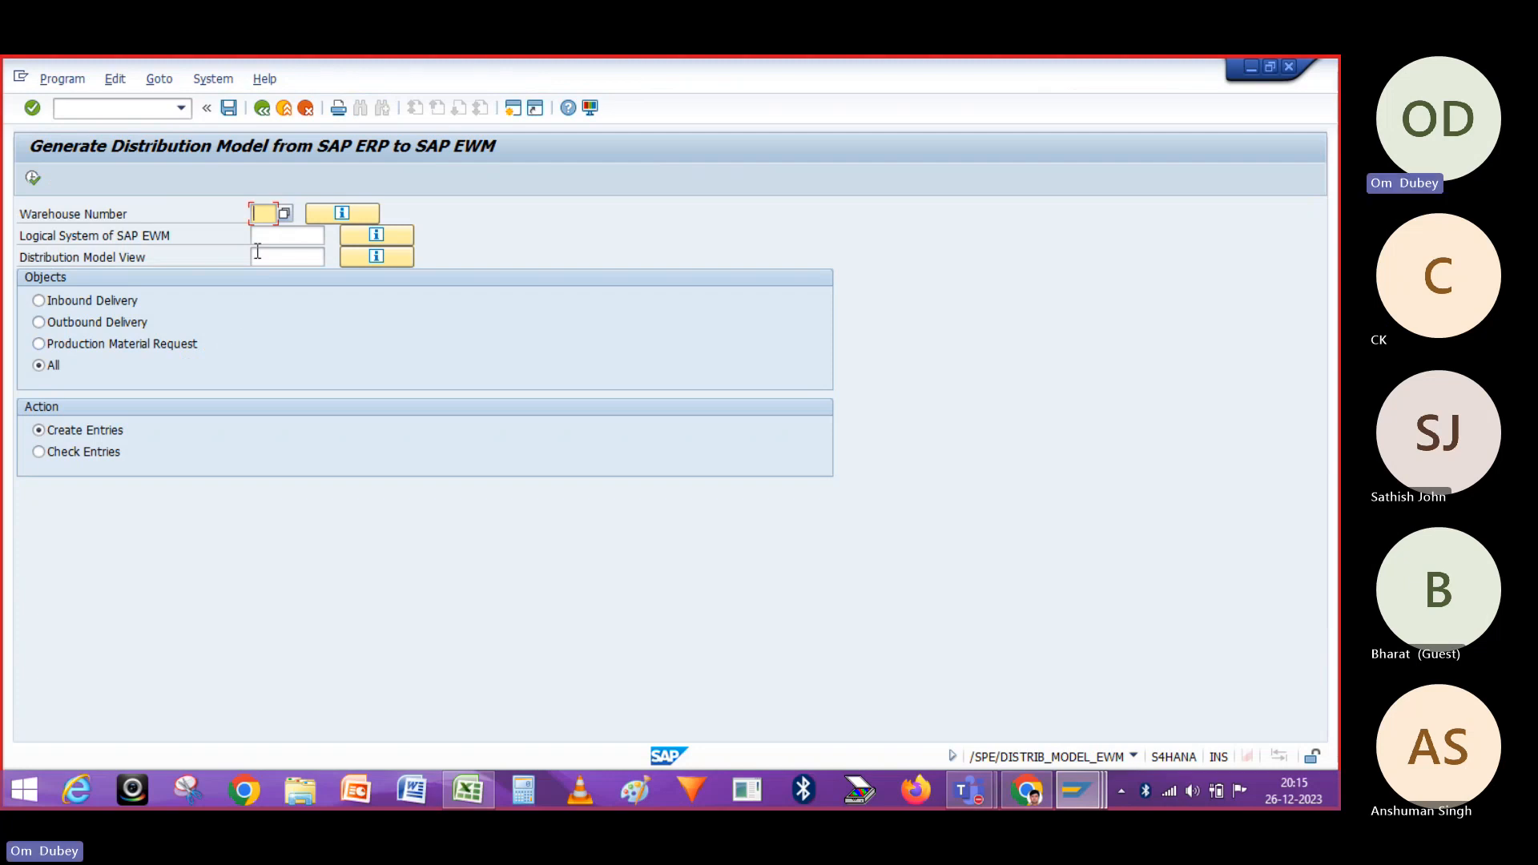
pyautogui.click(264, 214)
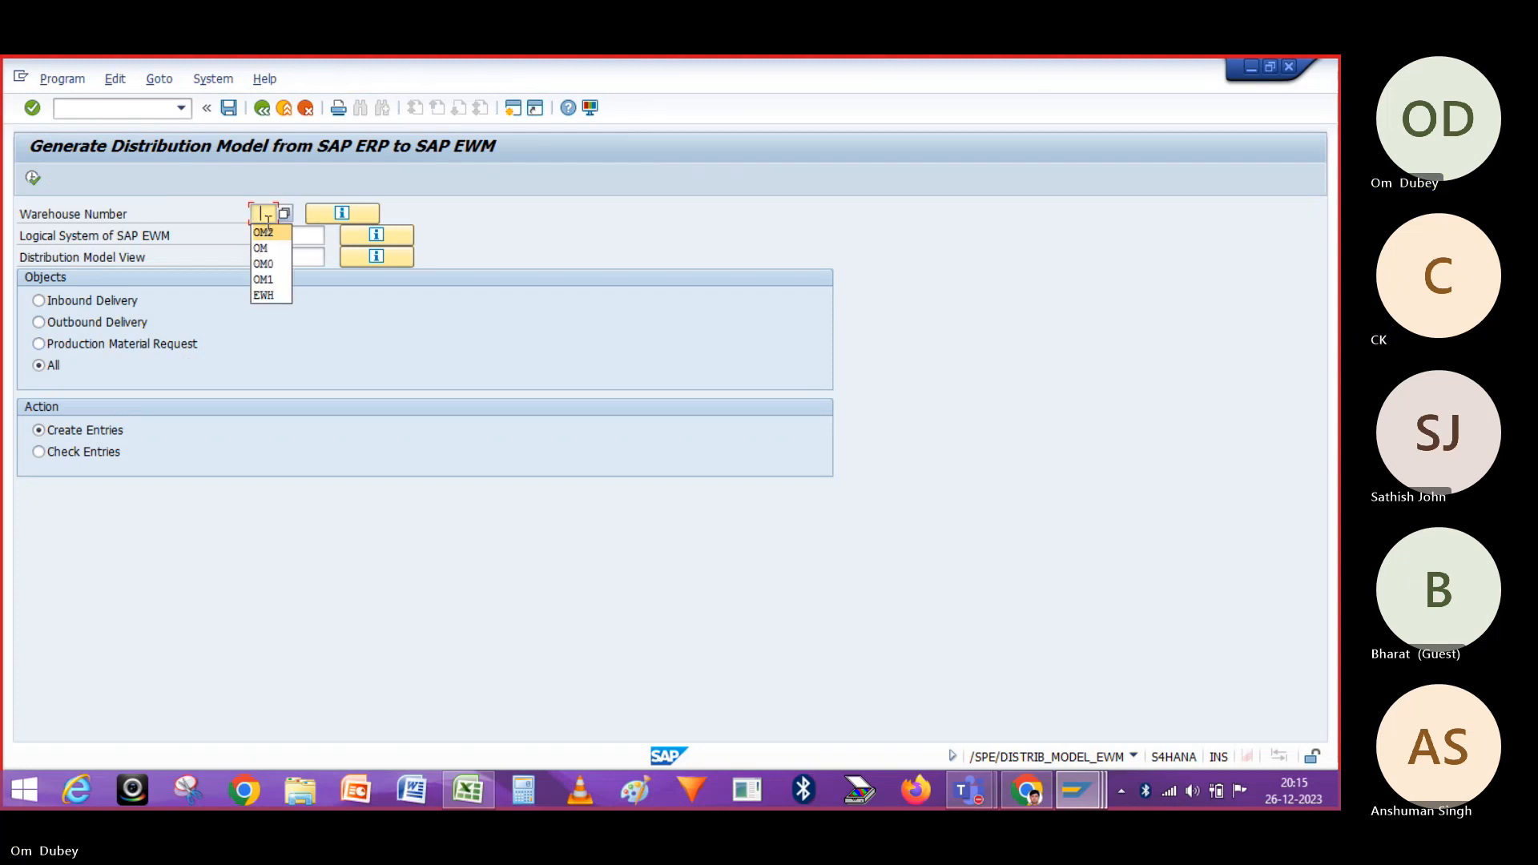
pyautogui.click(264, 232)
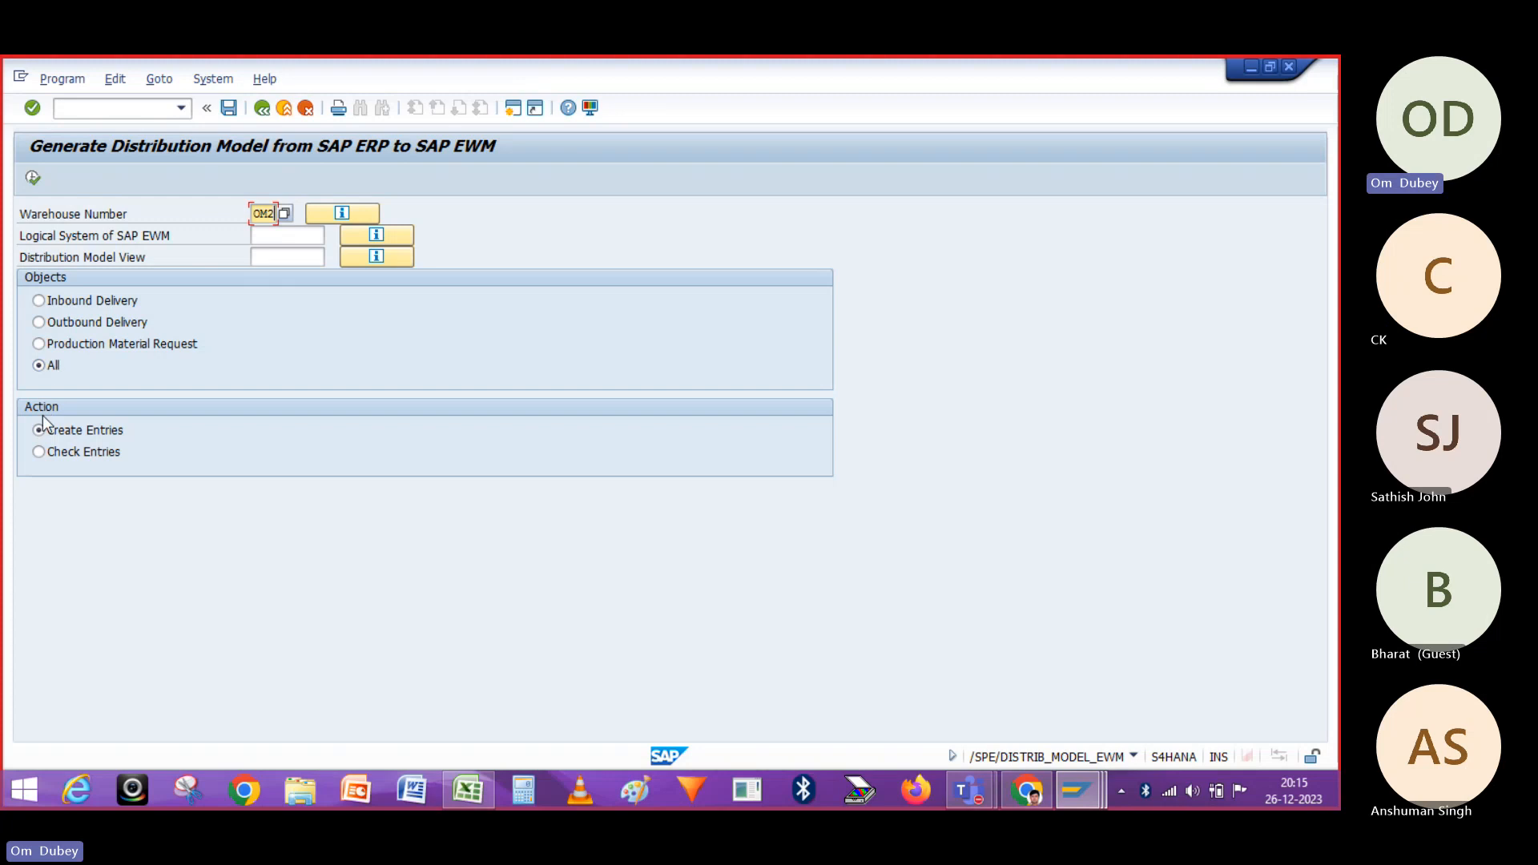
pyautogui.click(39, 452)
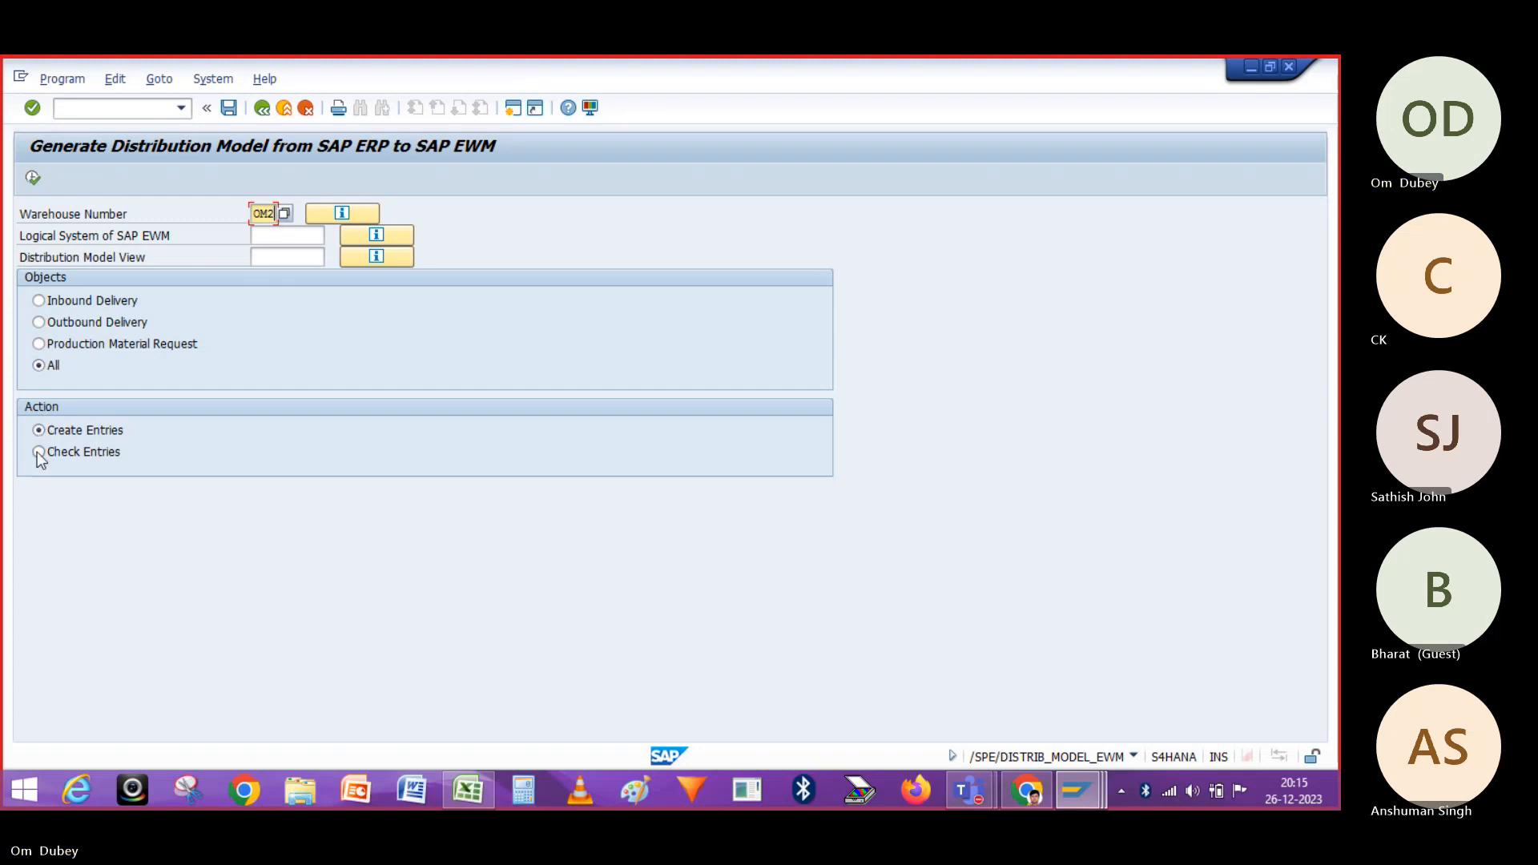
pyautogui.click(265, 239)
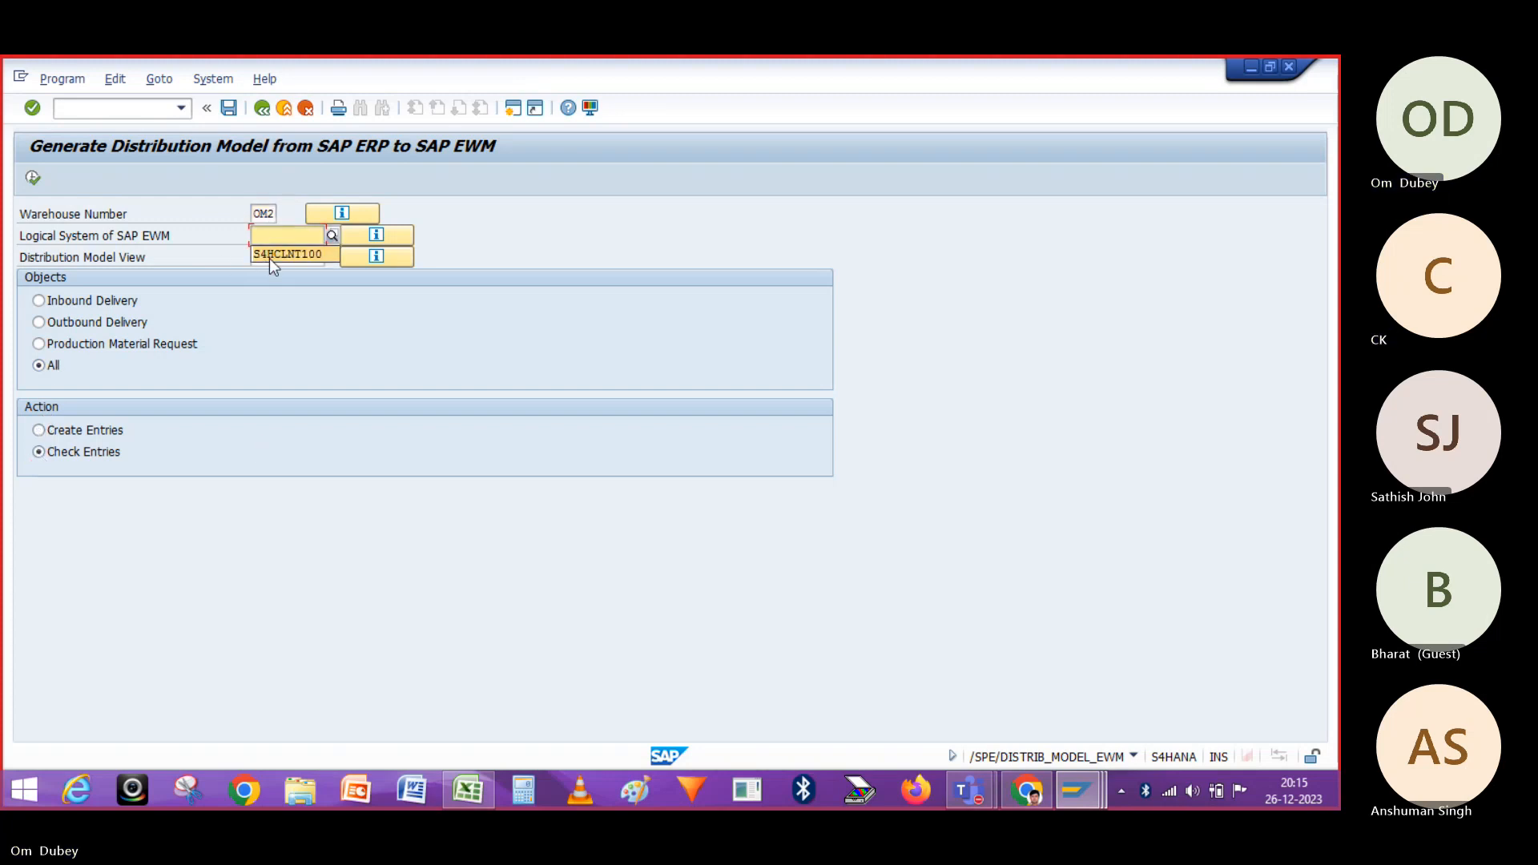
pyautogui.click(271, 255)
pyautogui.click(270, 256)
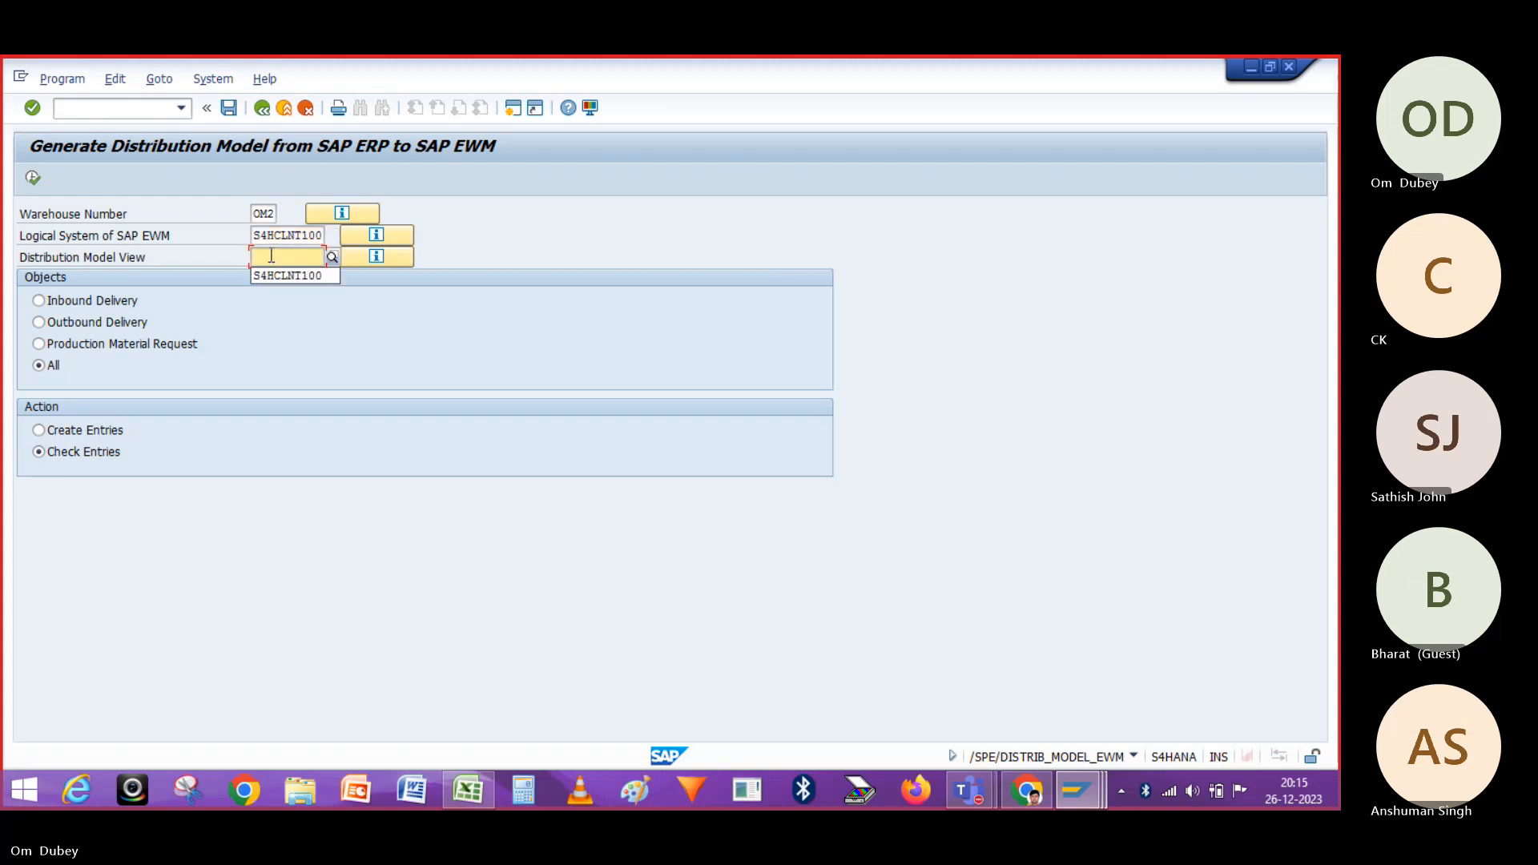
pyautogui.write('EW')
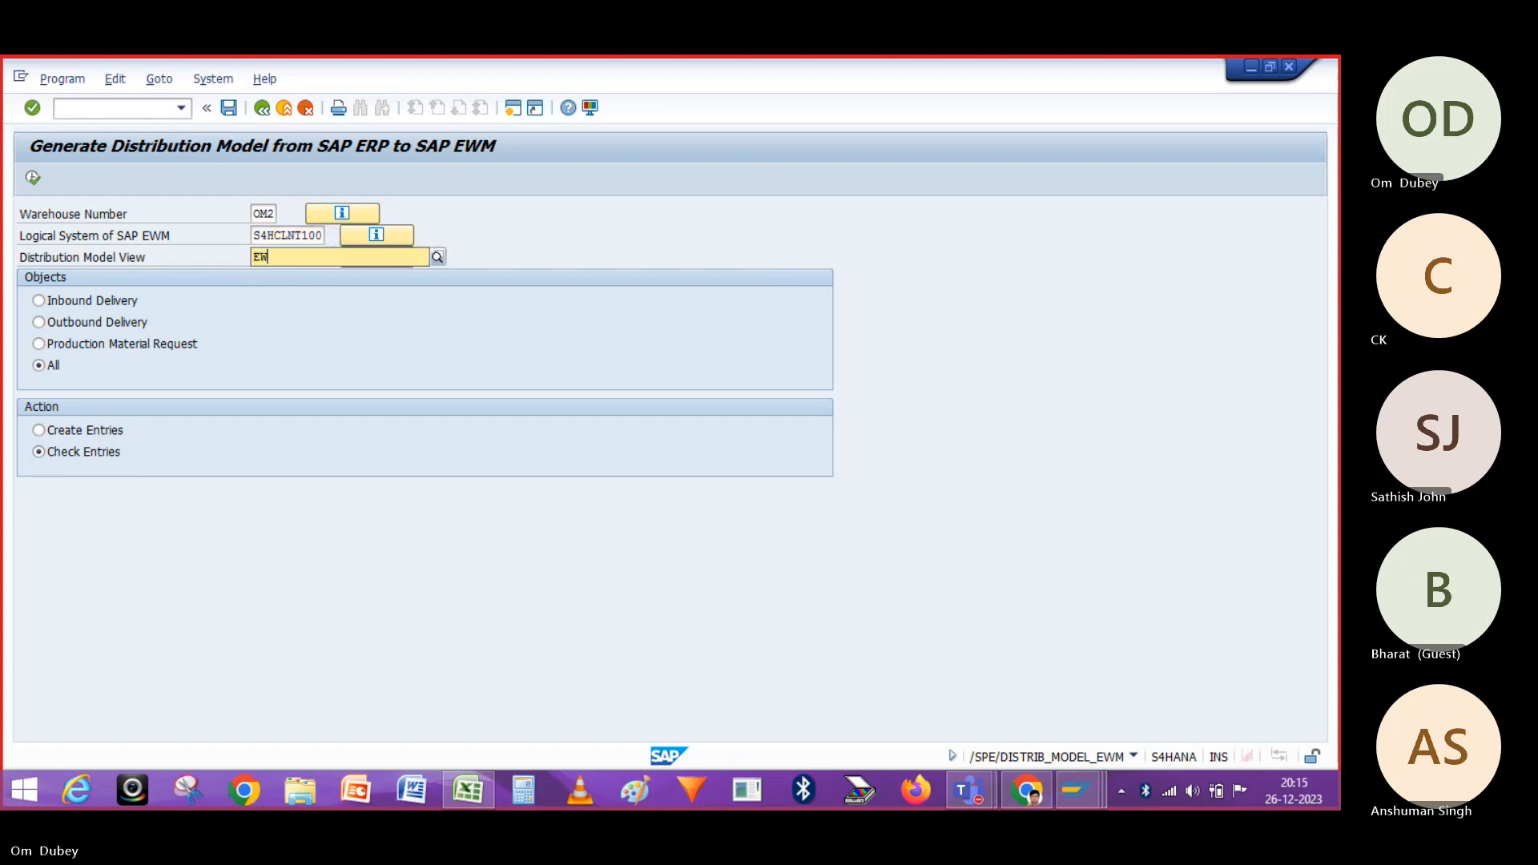
pyautogui.write('M')
pyautogui.press('Return')
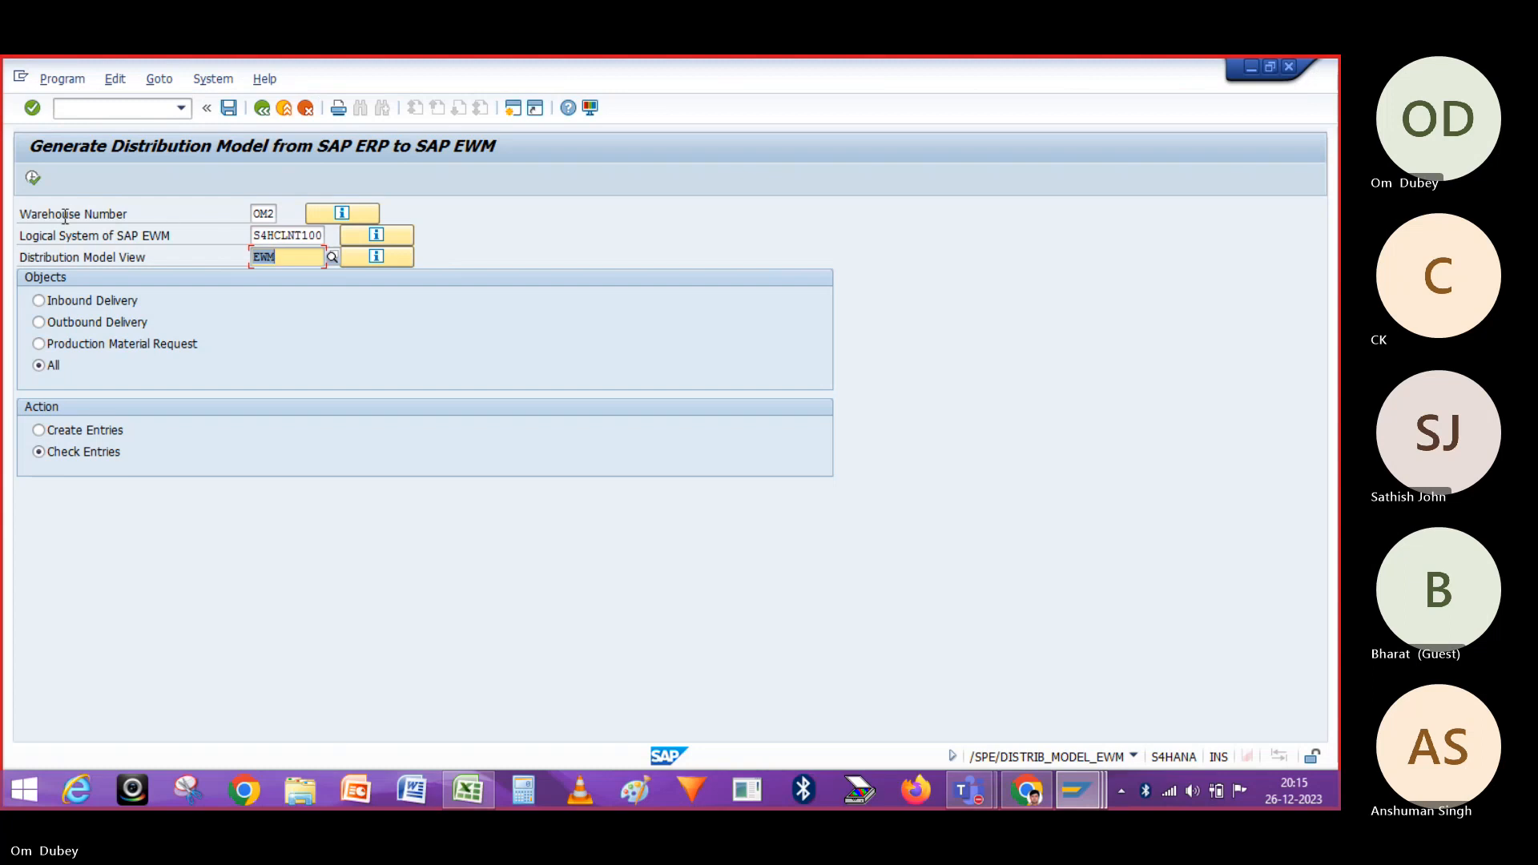
pyautogui.click(37, 184)
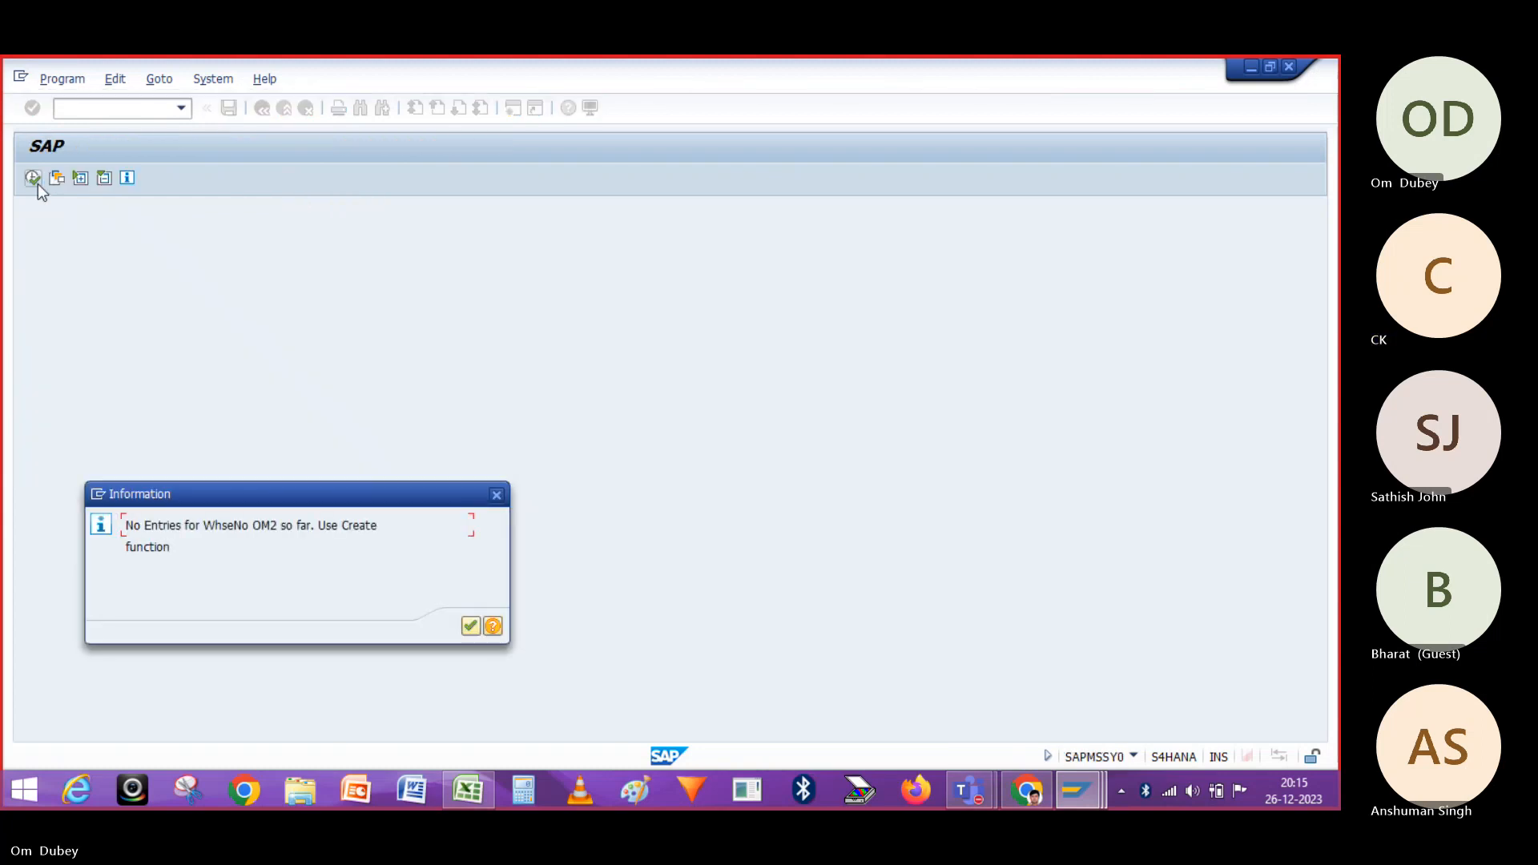
pyautogui.click(470, 626)
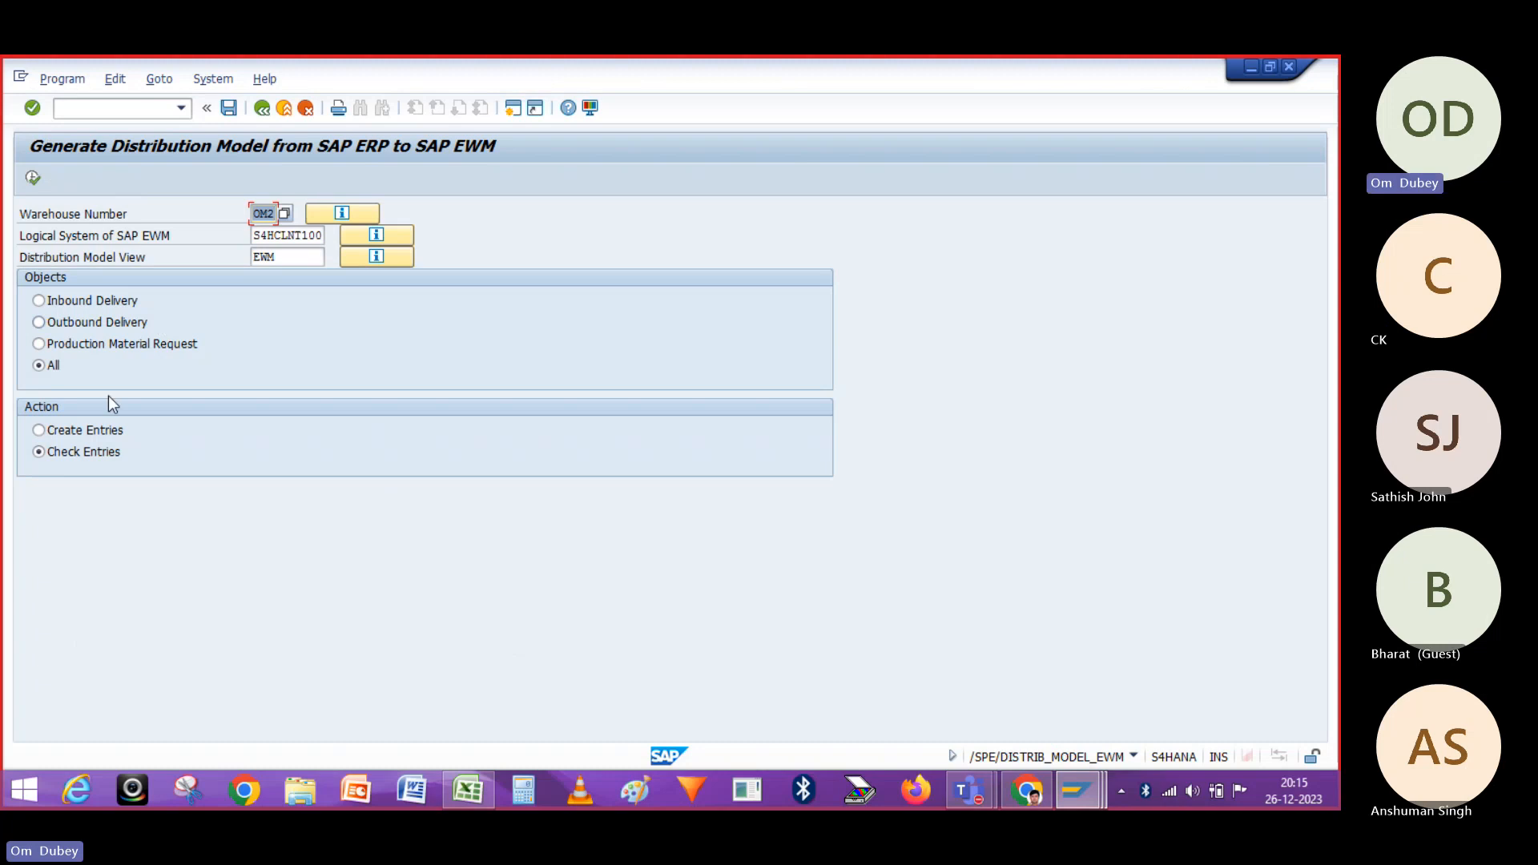
# Try to create the distribution model entries for warehouse OM2 with logical system S4HCLNT100, and return to the IMG
pyautogui.click(38, 430)
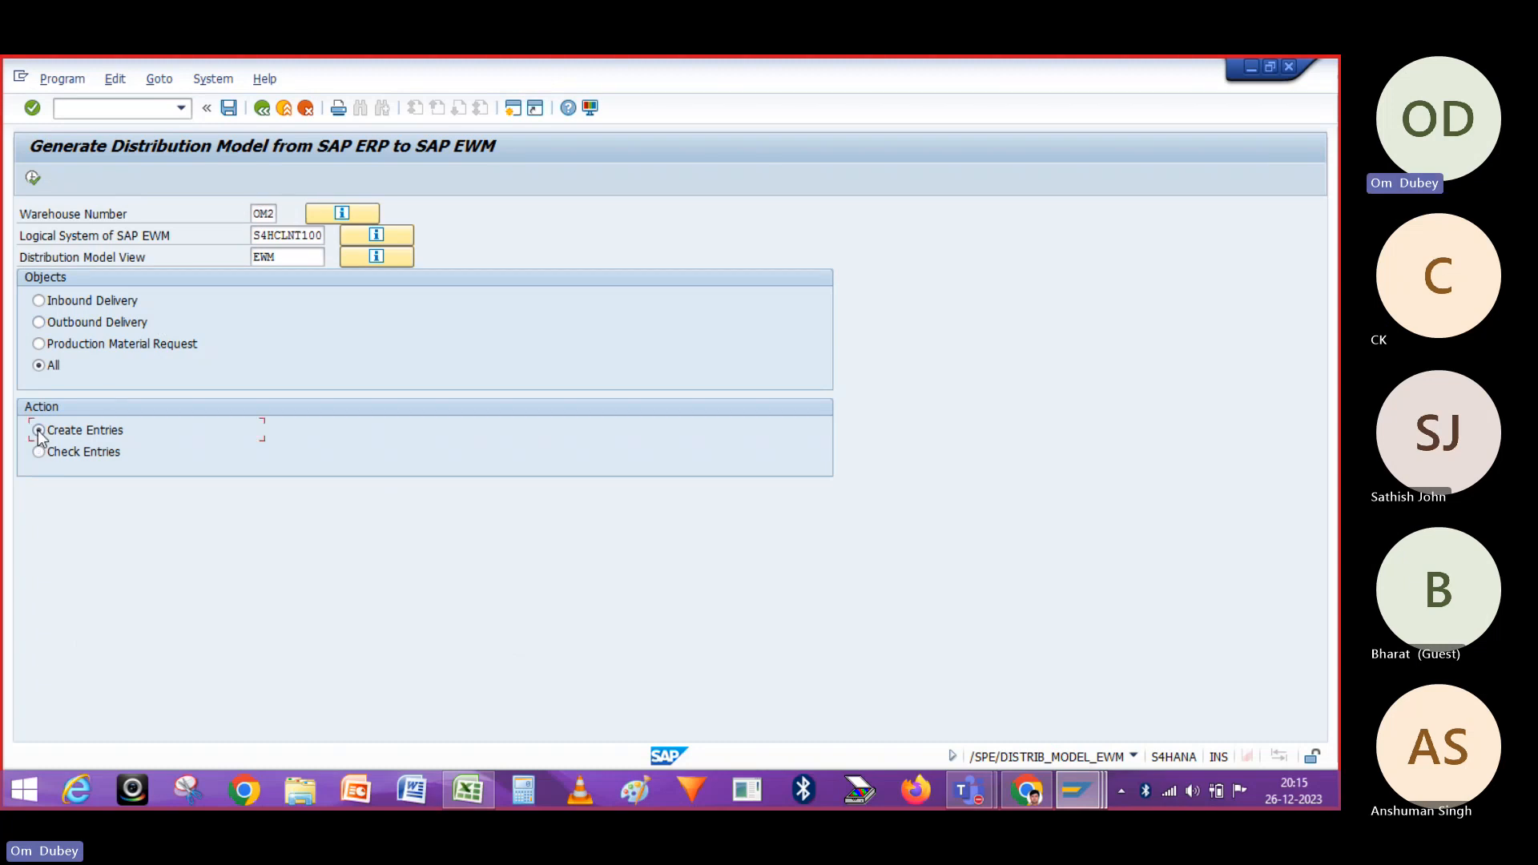
pyautogui.click(37, 181)
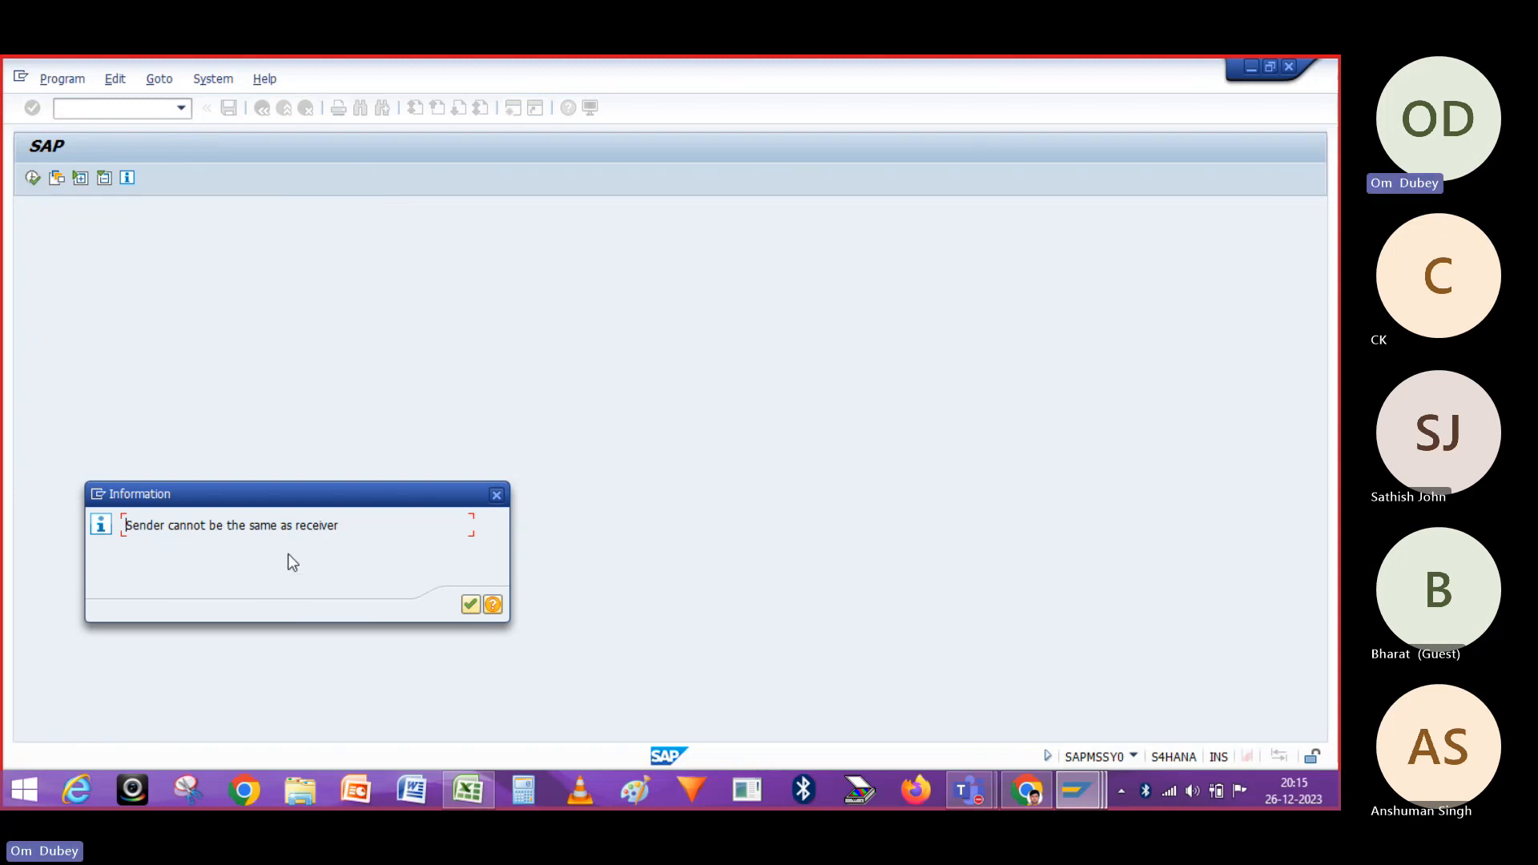
pyautogui.click(470, 604)
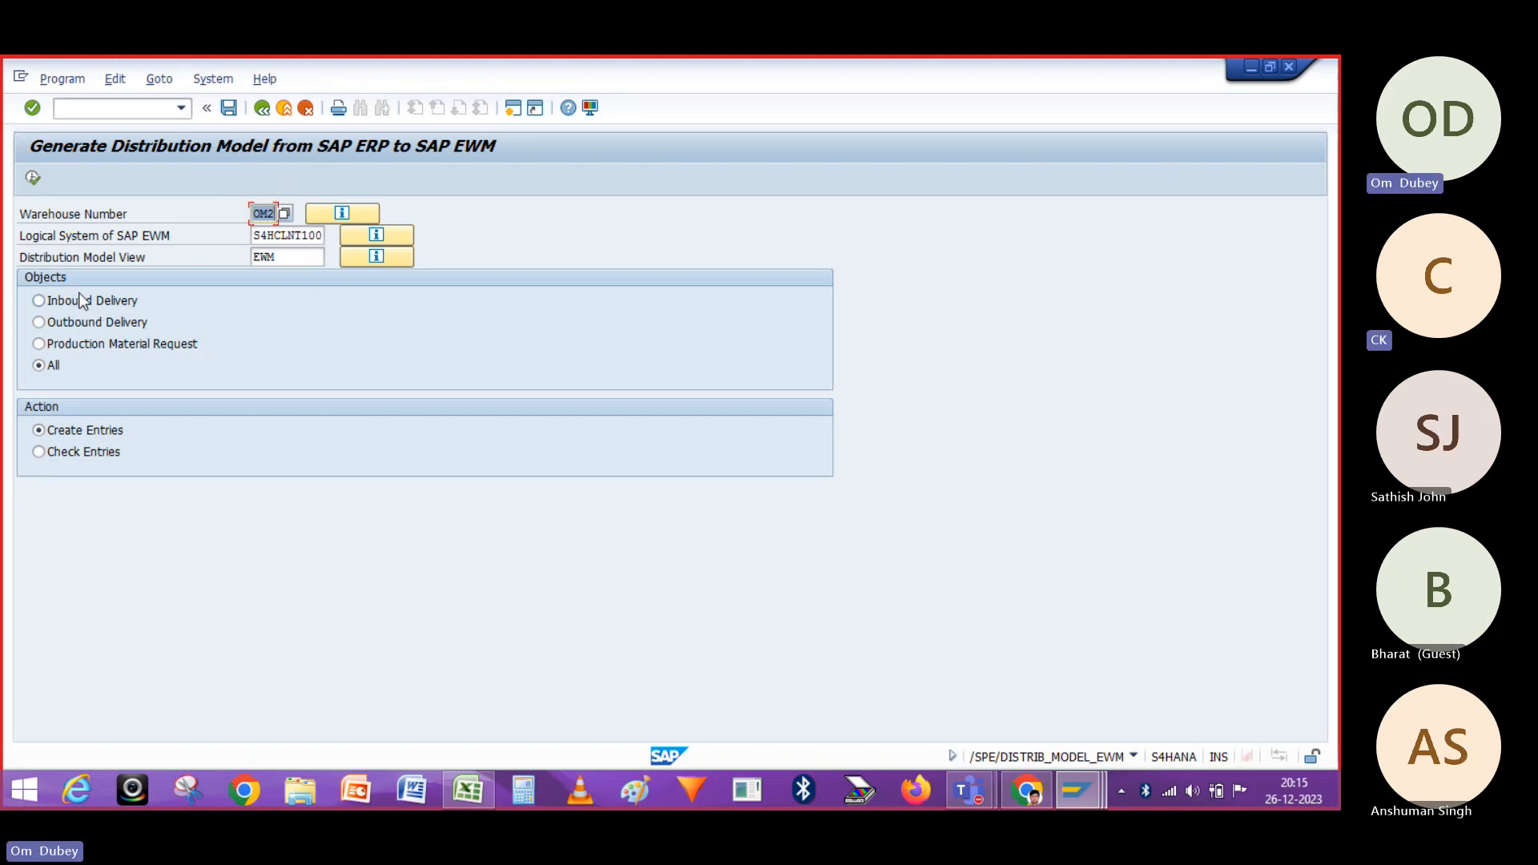
pyautogui.click(289, 239)
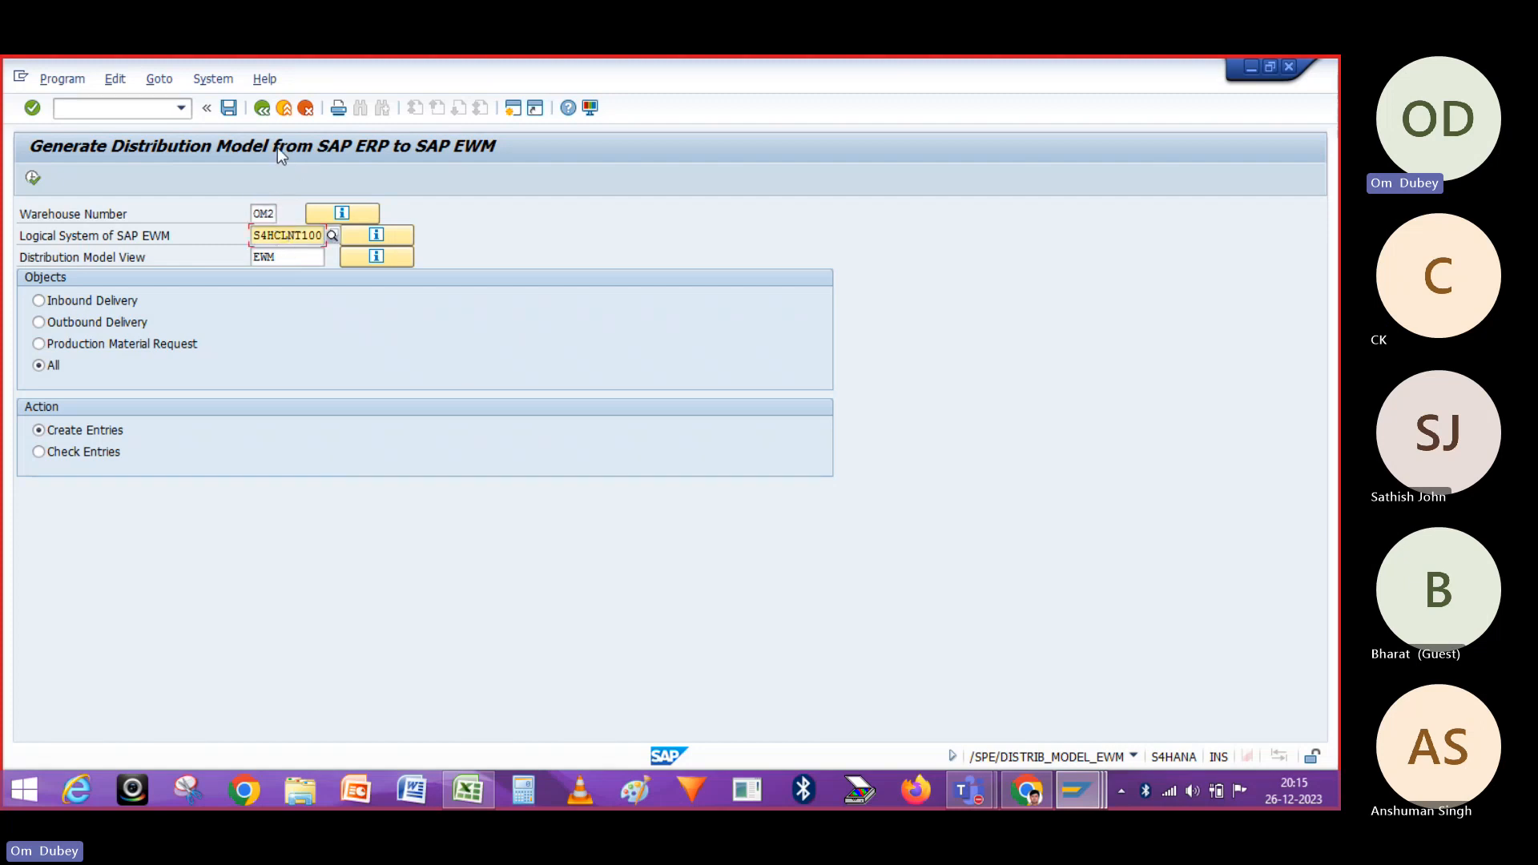
pyautogui.click(264, 110)
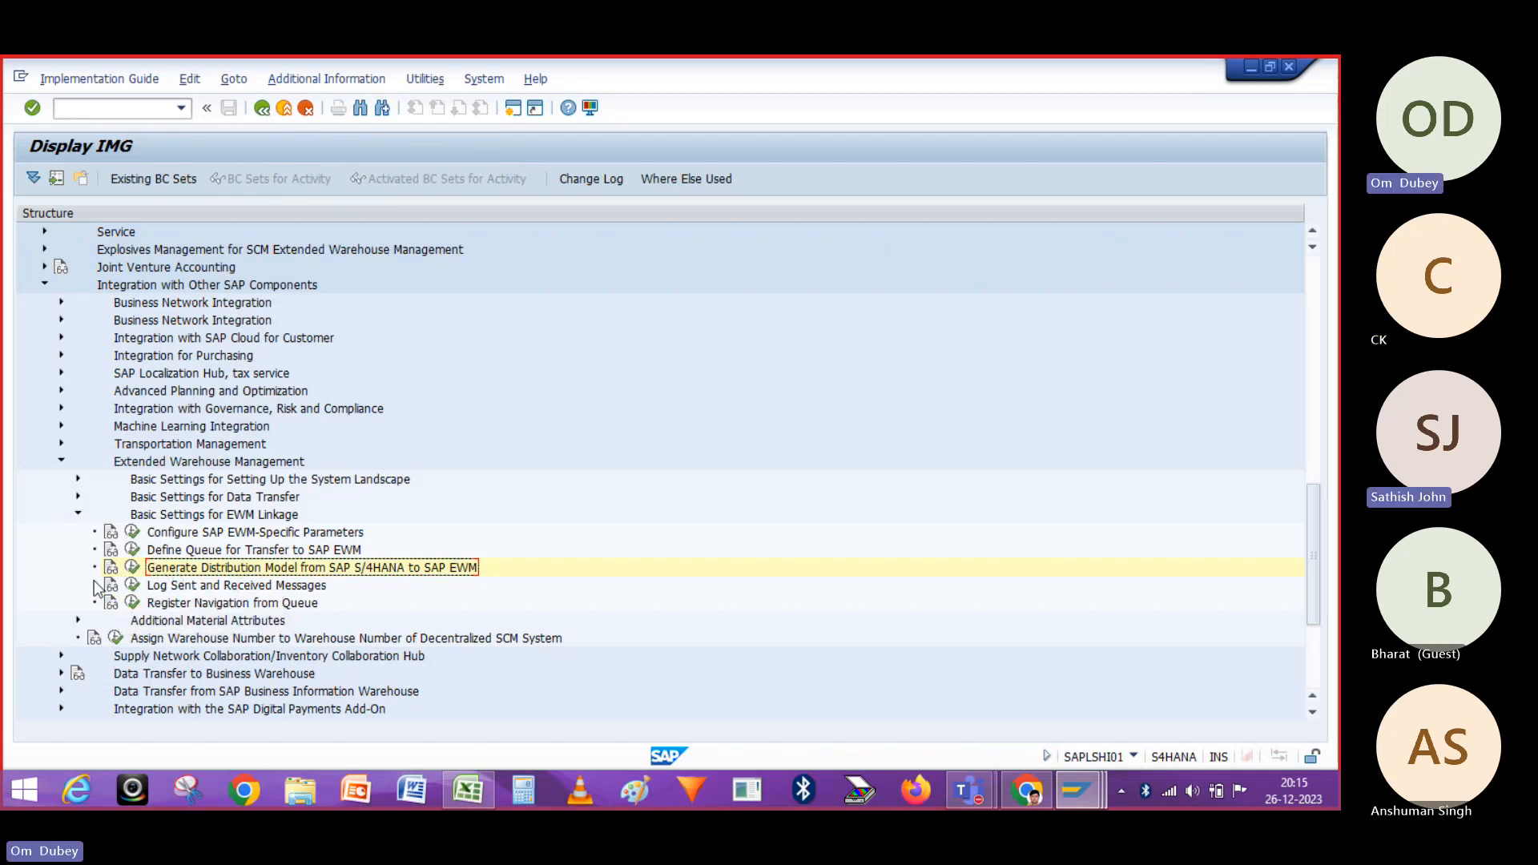
# Check the rows of warehouses WH1 and OM2 in Configure SAP EWM-Specific Parameters
pyautogui.click(132, 534)
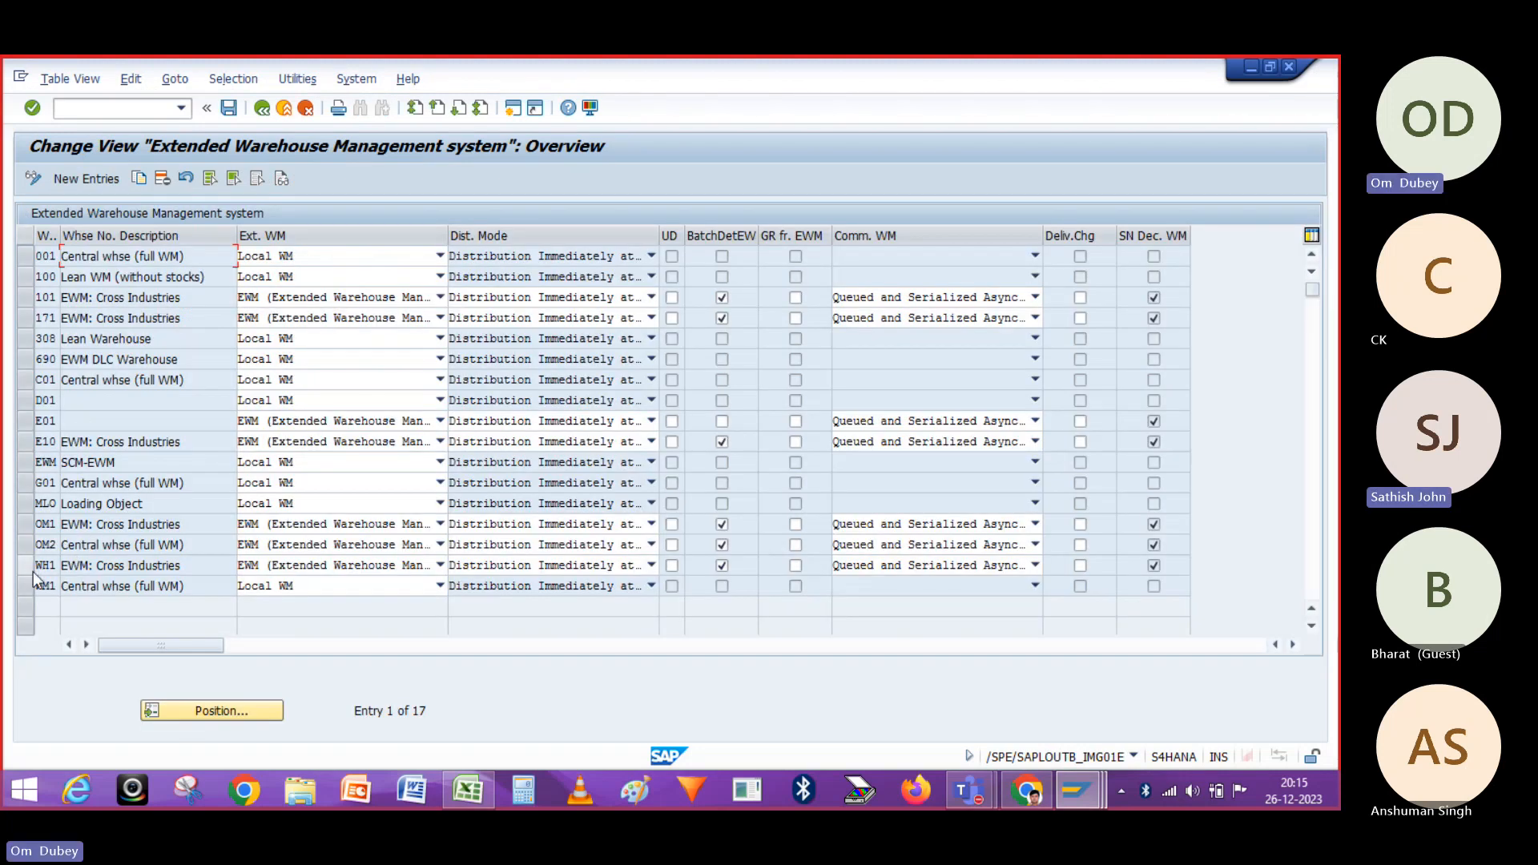
pyautogui.click(31, 572)
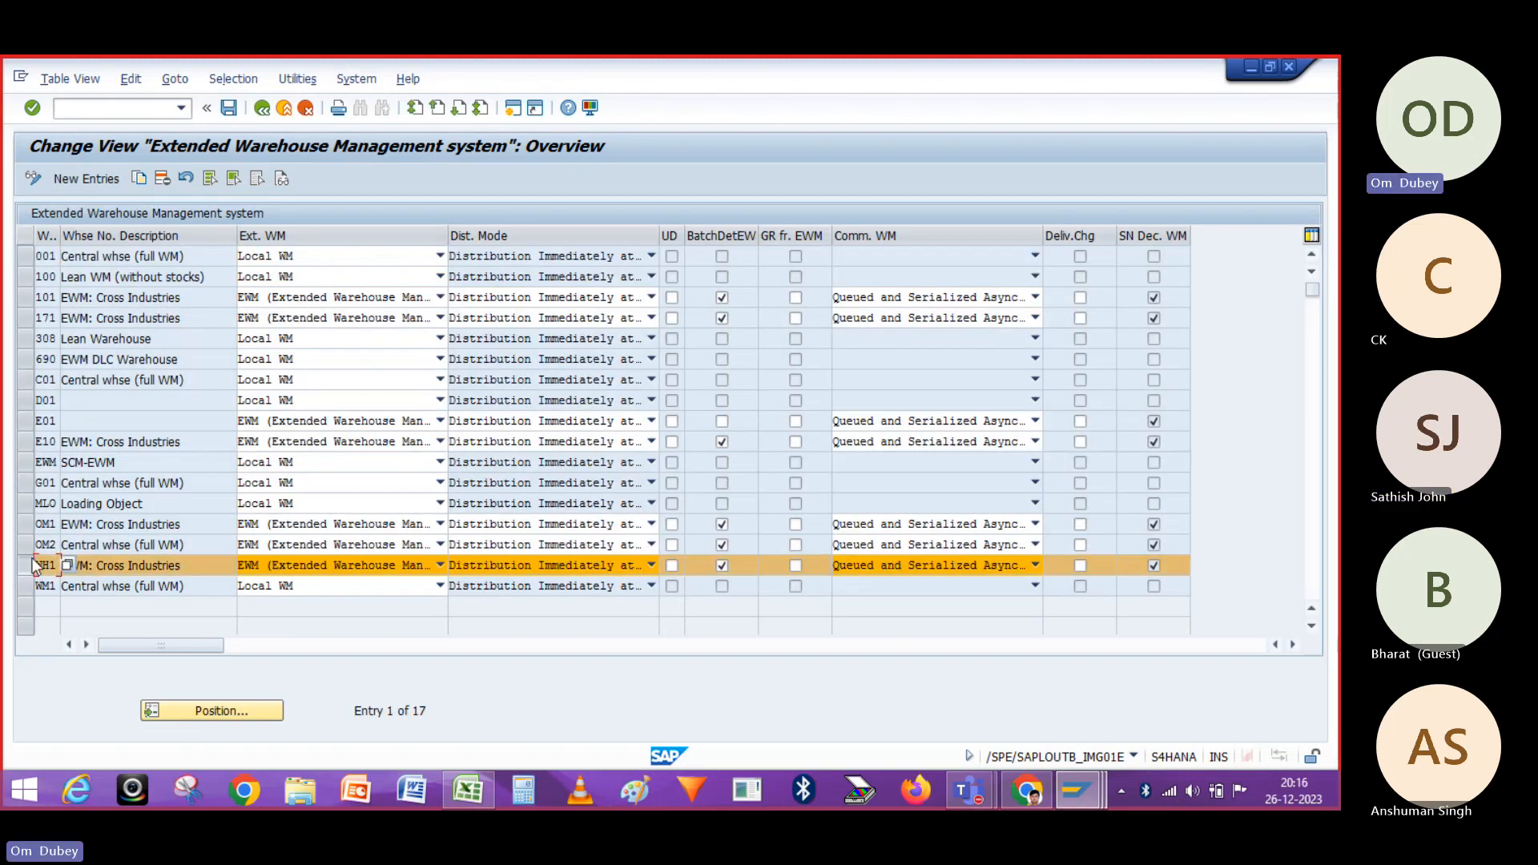
pyautogui.click(32, 552)
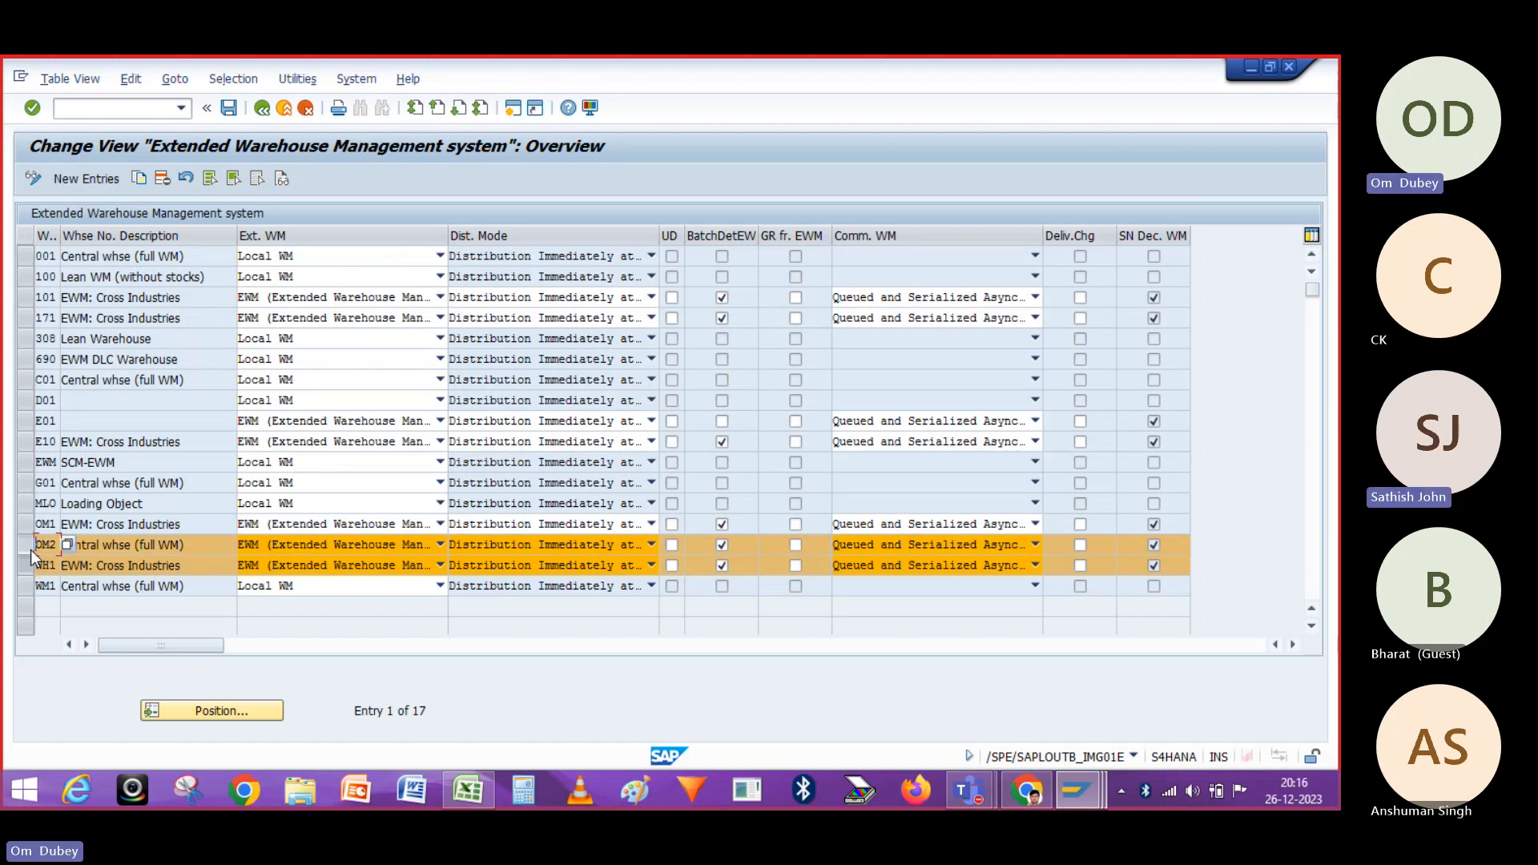
pyautogui.hotkey('alt', 'Tab')
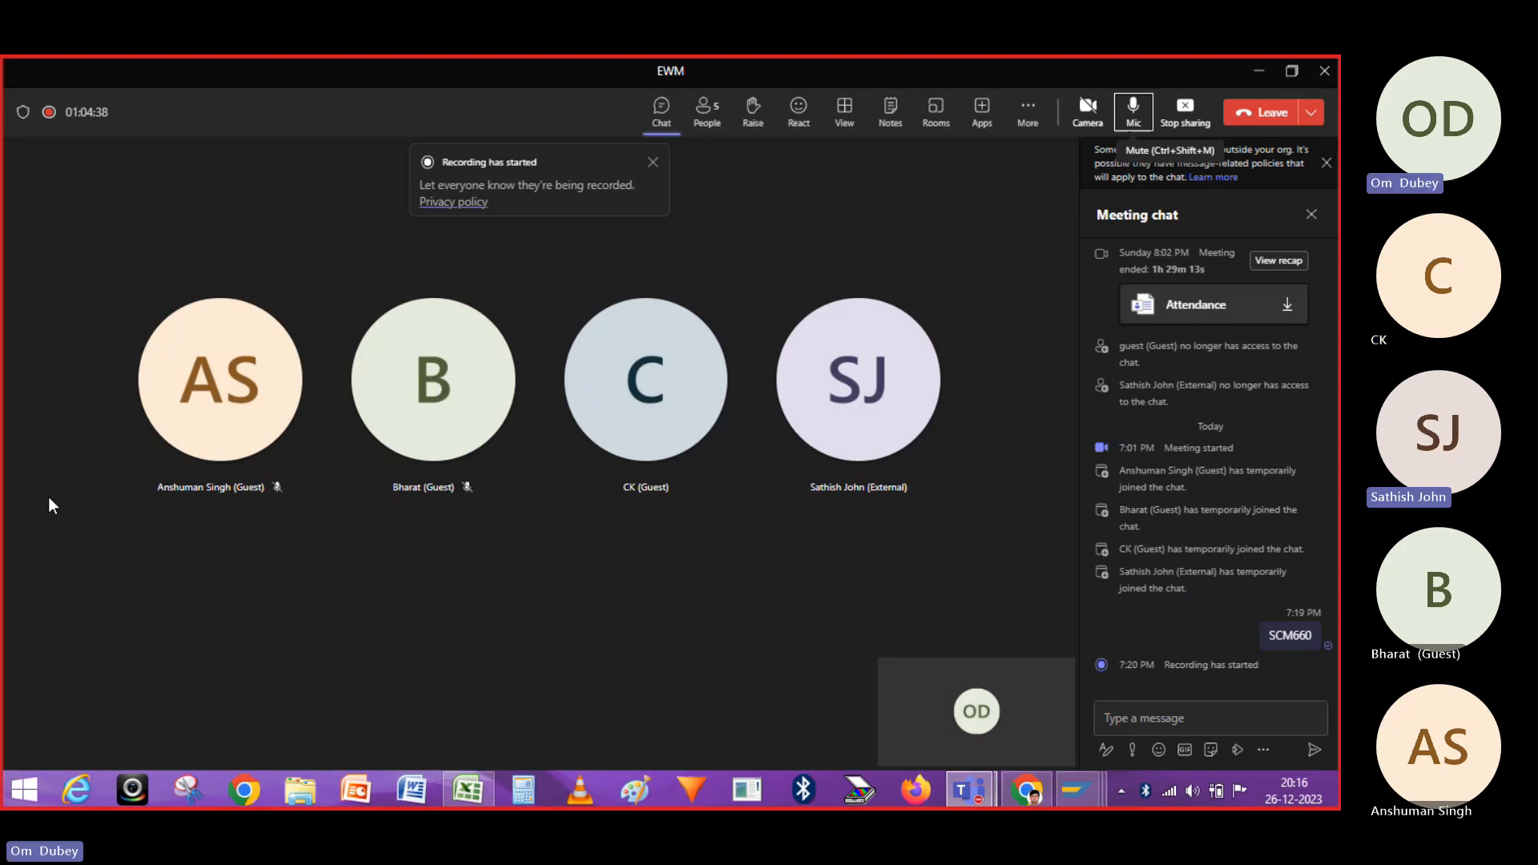
pyautogui.hotkey('alt', 'Tab')
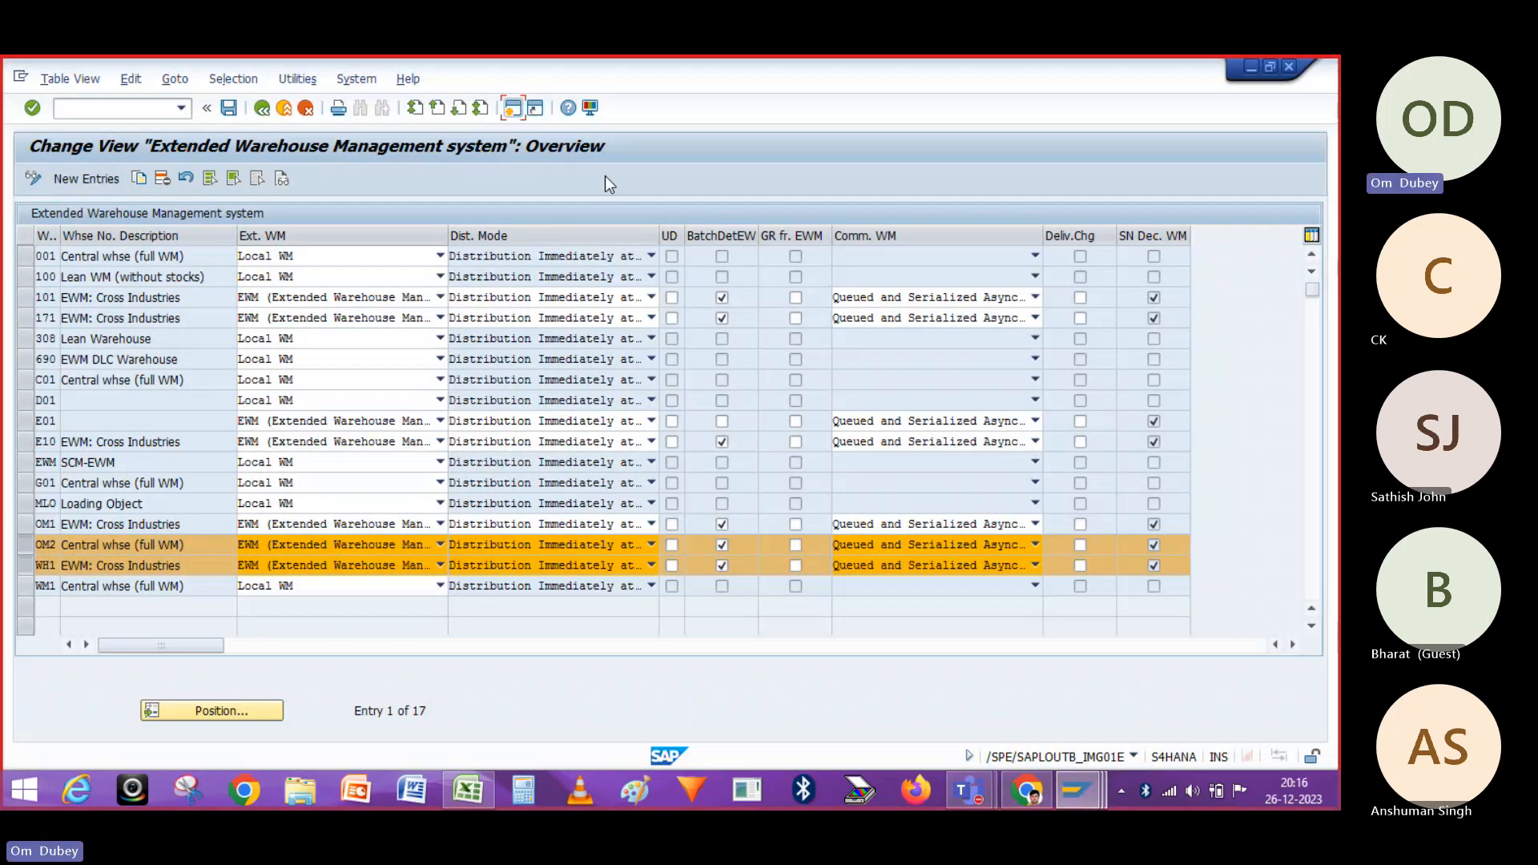
# Open the Maintenance of Distribution Model transaction BD64 in a new session
pyautogui.click(513, 107)
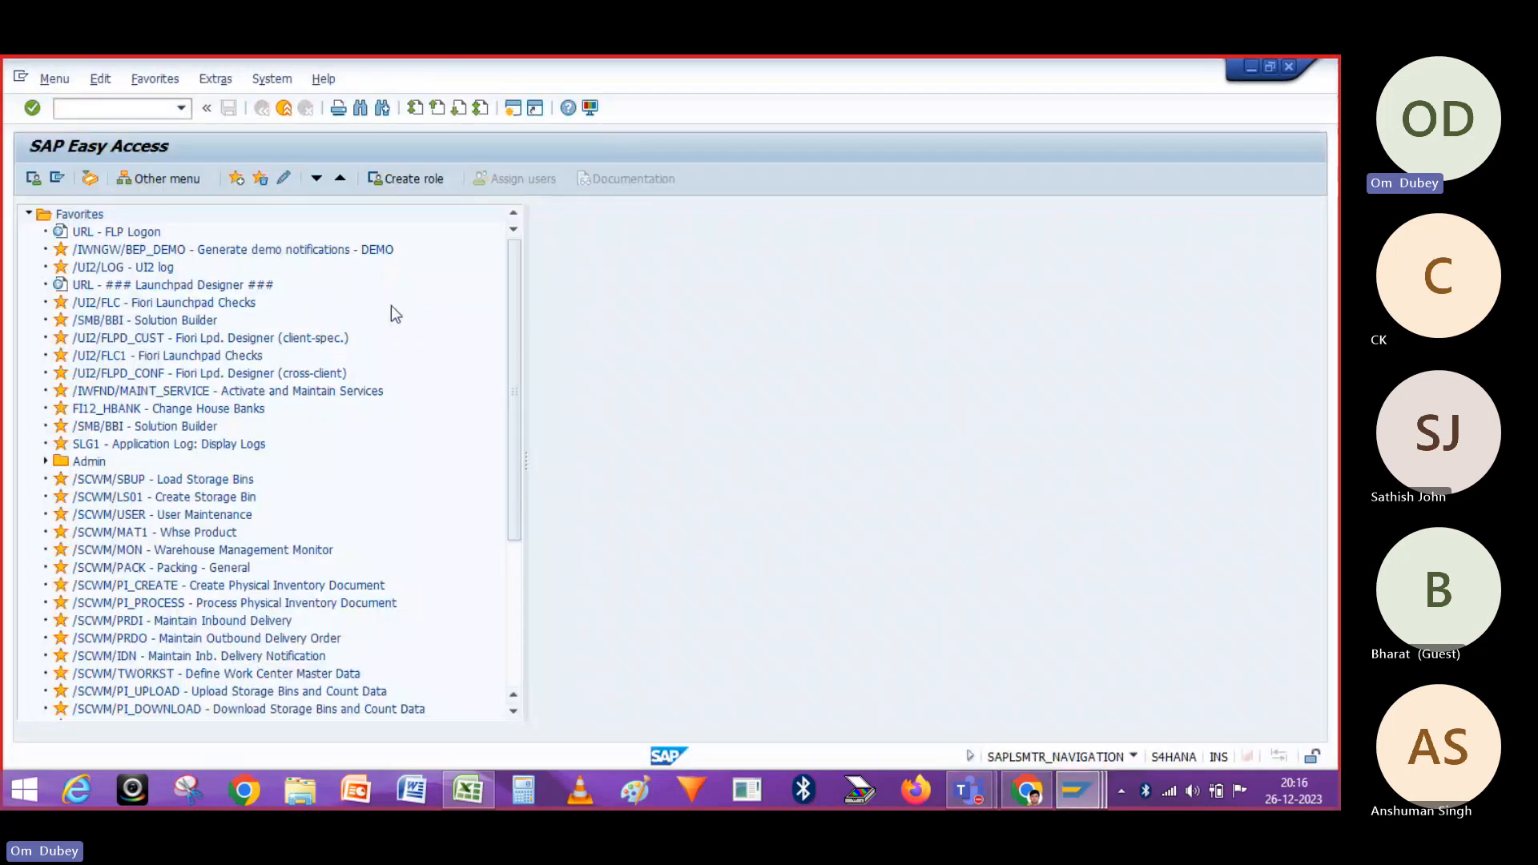
pyautogui.write('BD64')
pyautogui.press('Return')
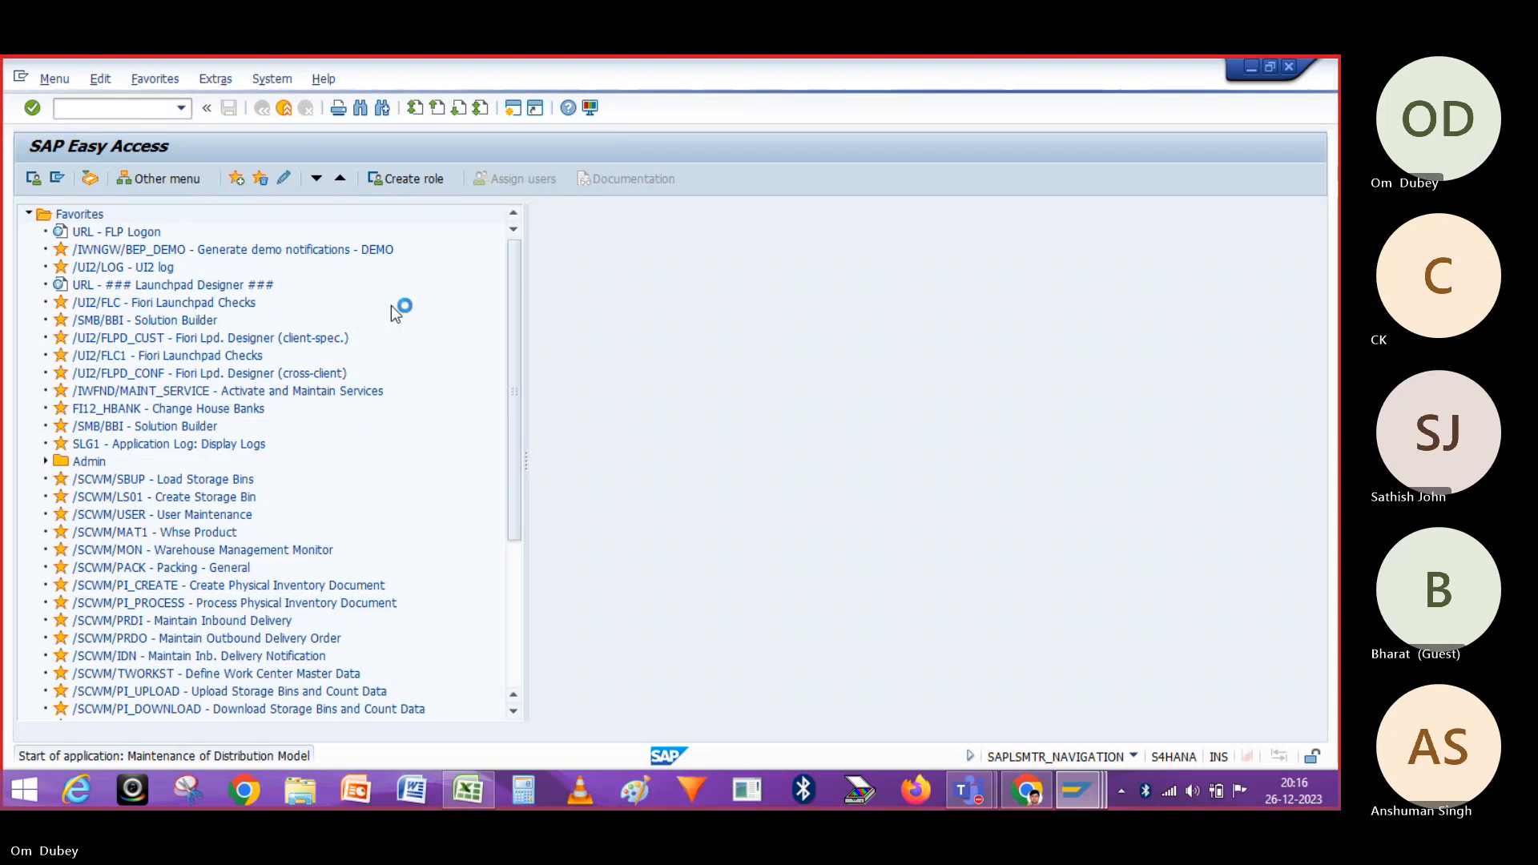
pyautogui.hotkey('alt', 'Tab')
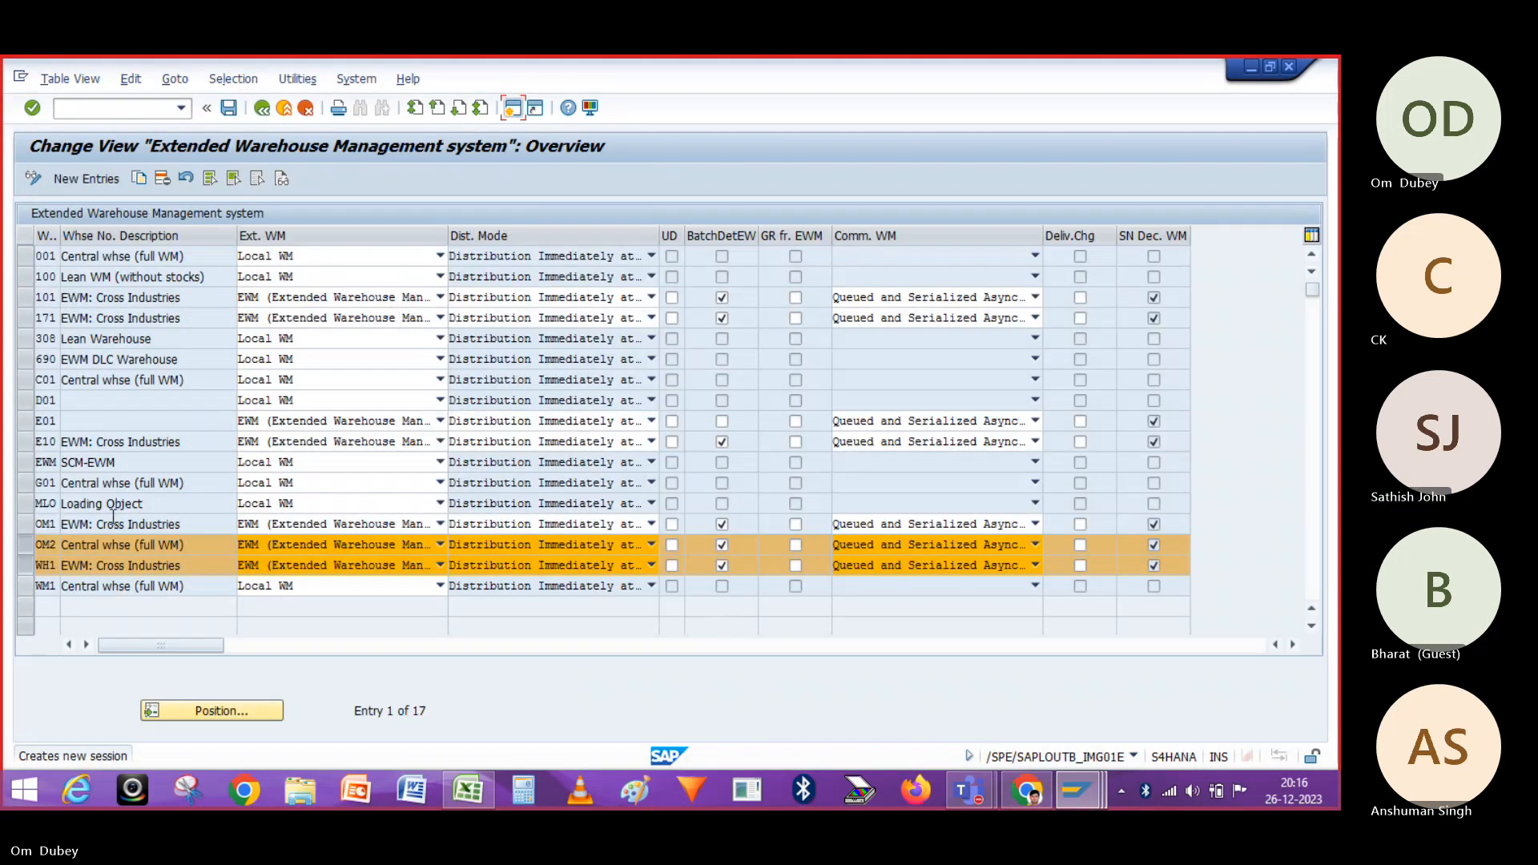
pyautogui.hotkey('alt', 'Tab')
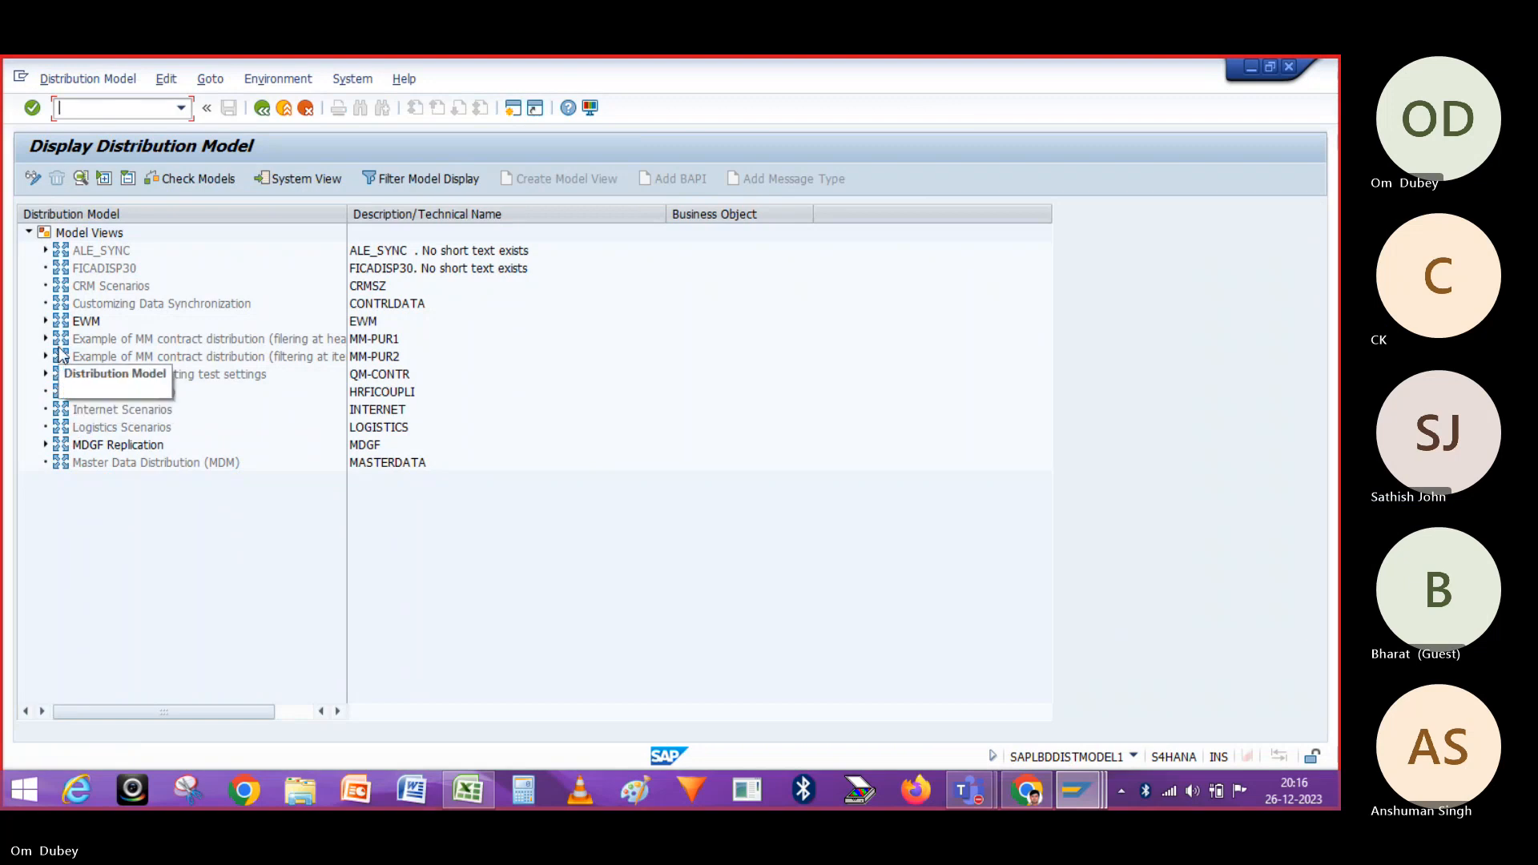
# Examine the warehouse numbers in the InboundDelivery.SaveReplica filter group of model view EWM, from S4HCLNT100 to S4HEWM100
pyautogui.click(45, 321)
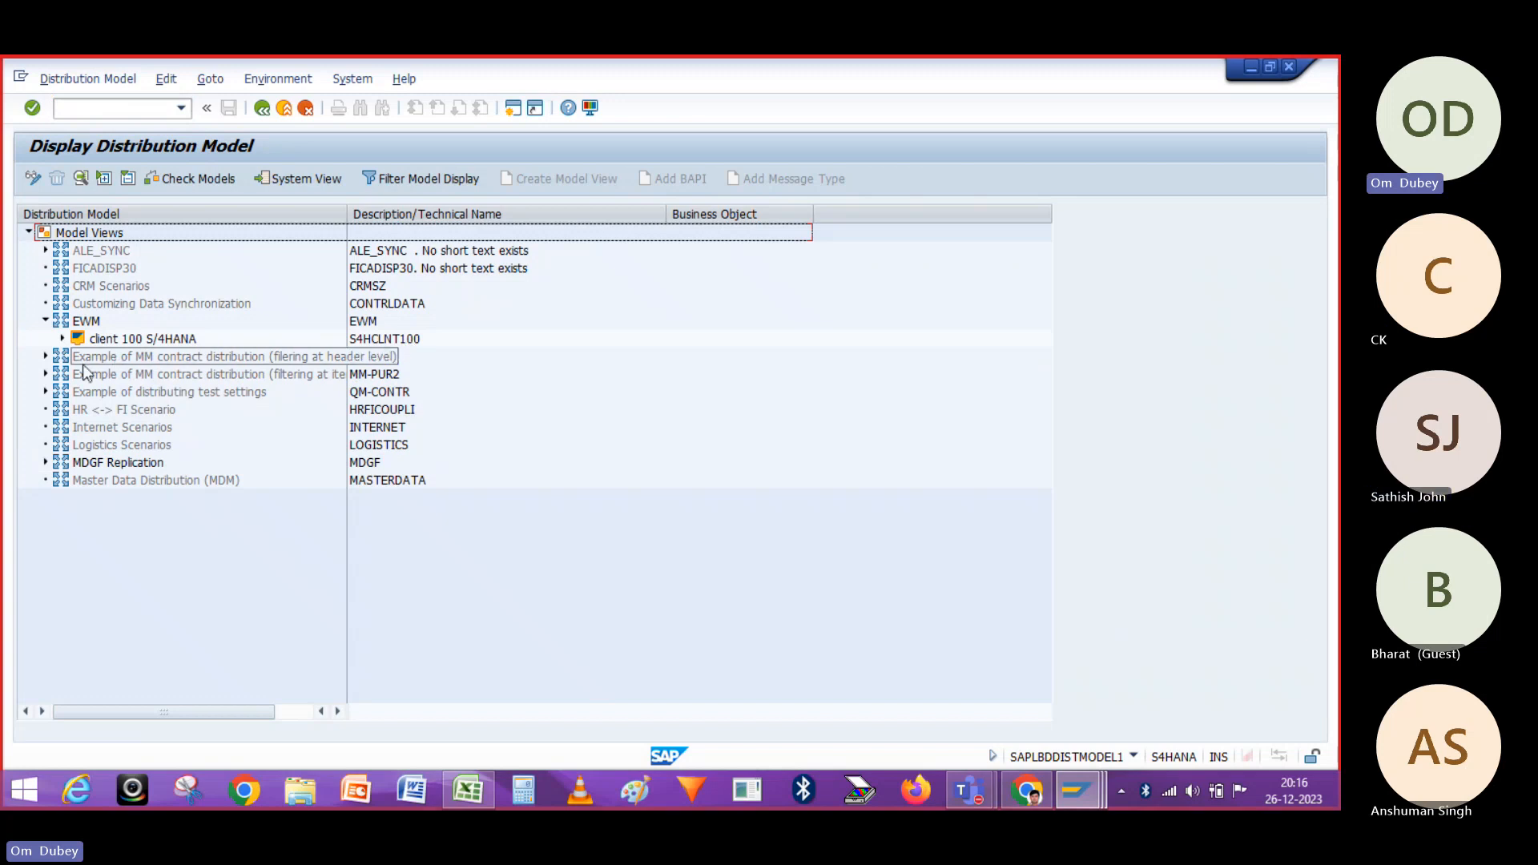
pyautogui.click(63, 339)
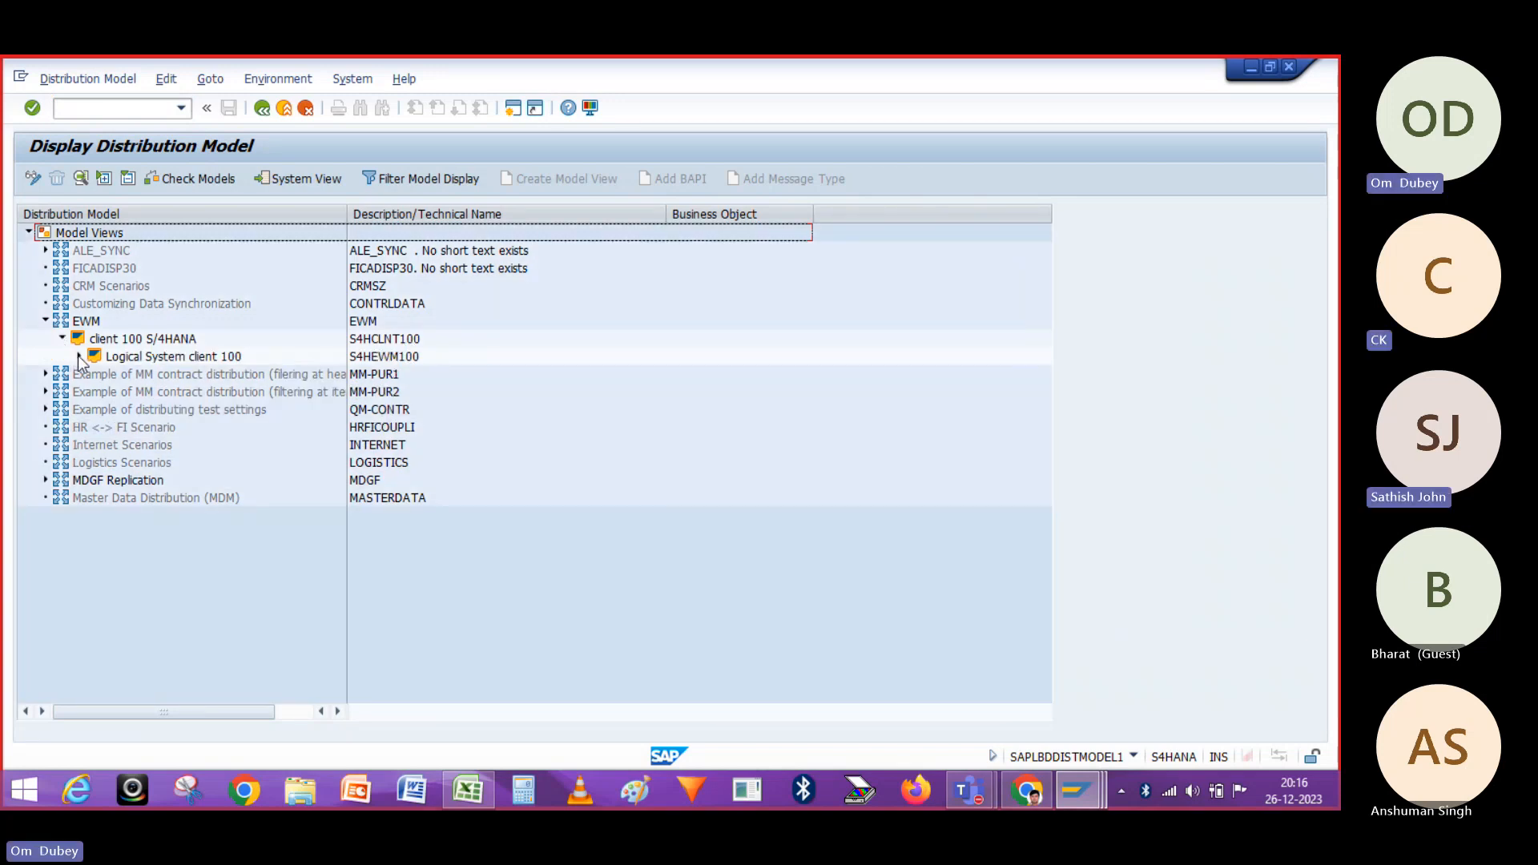
pyautogui.click(79, 357)
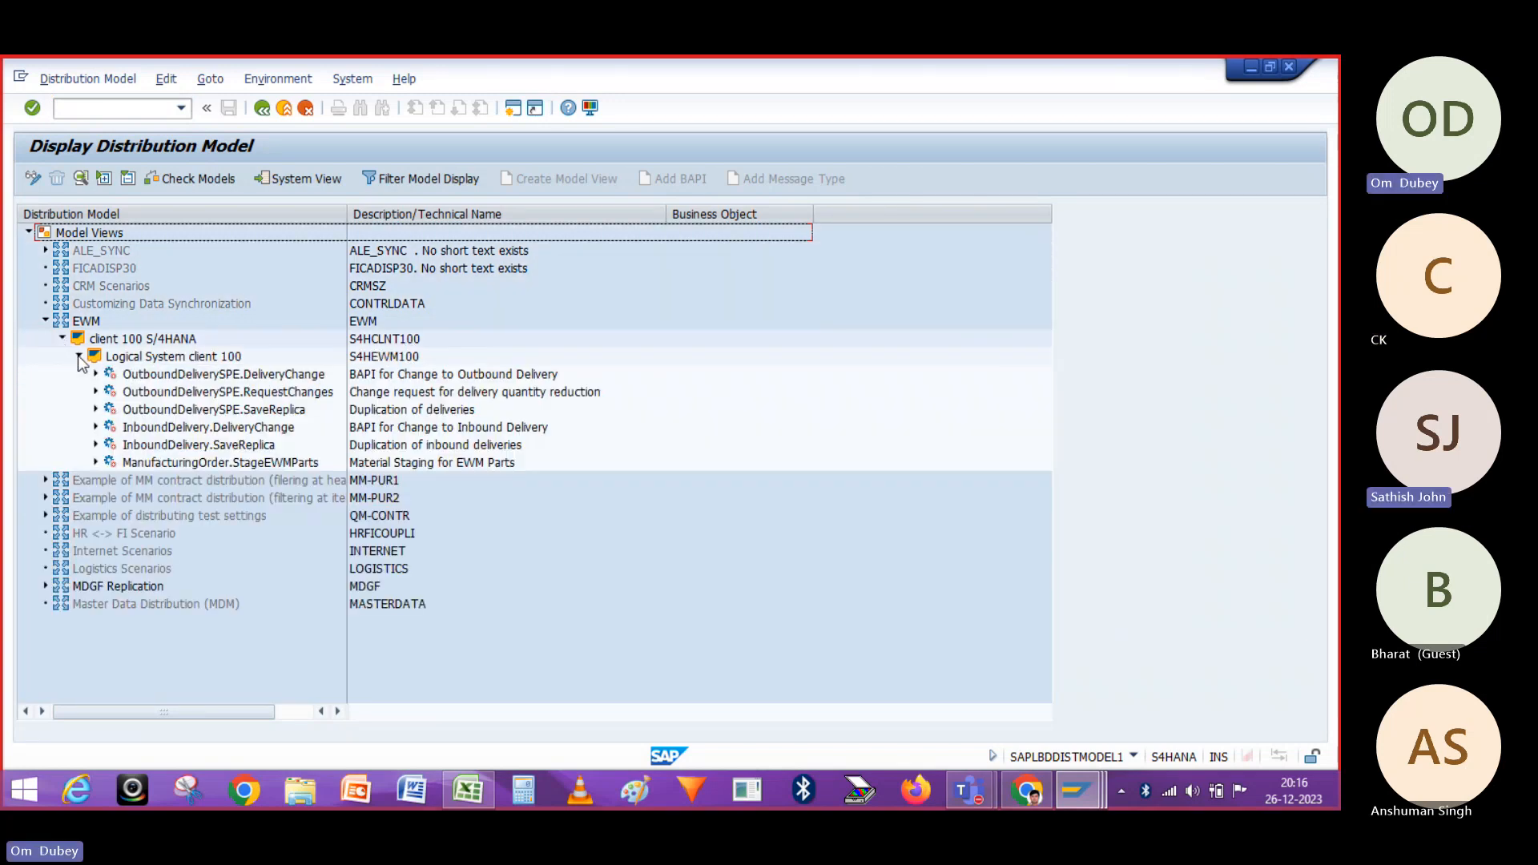
pyautogui.click(97, 428)
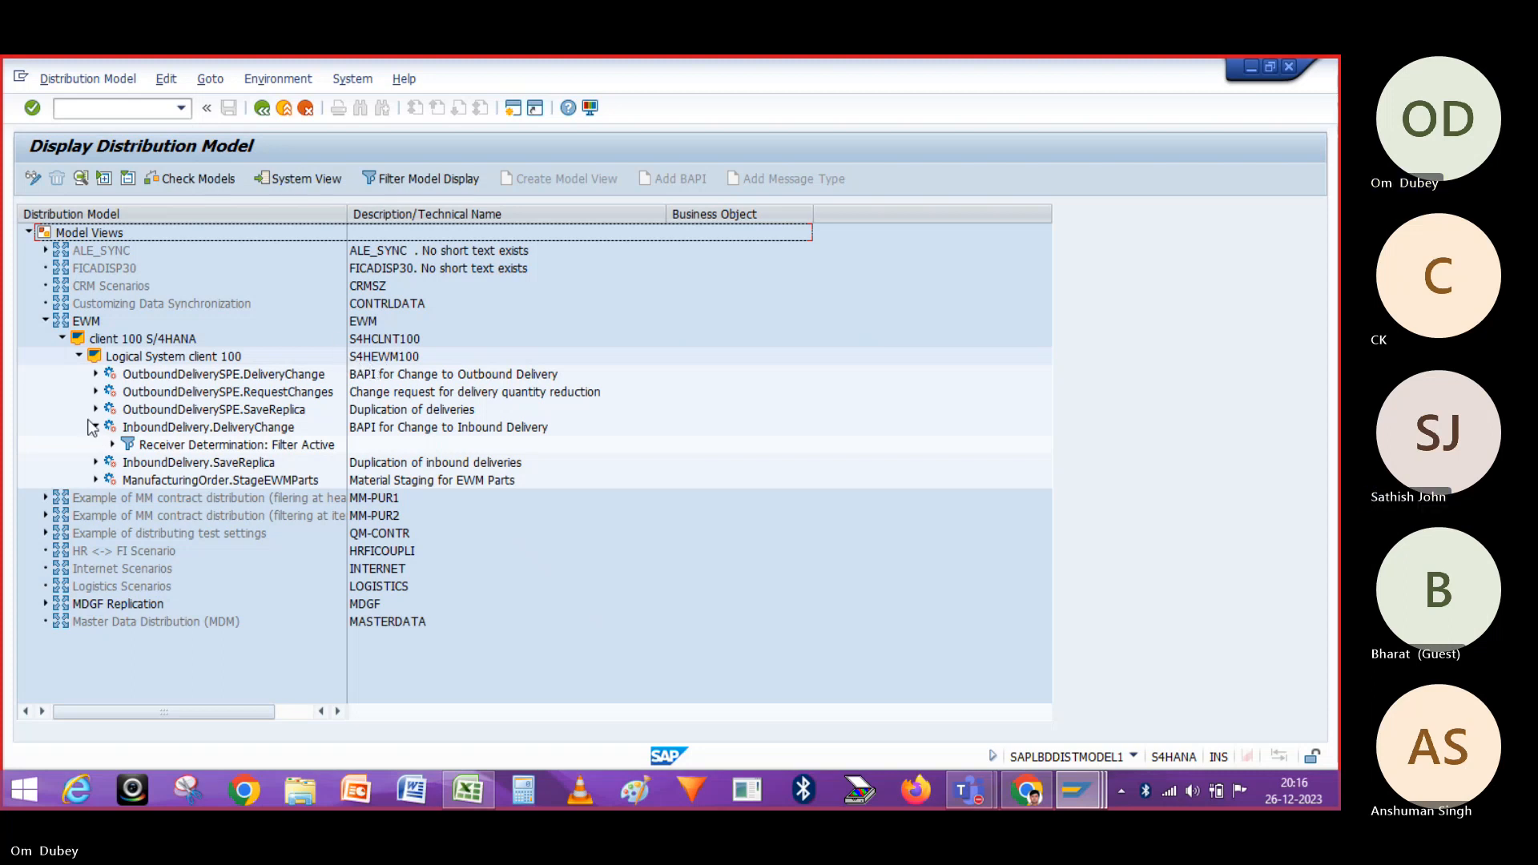
pyautogui.click(97, 462)
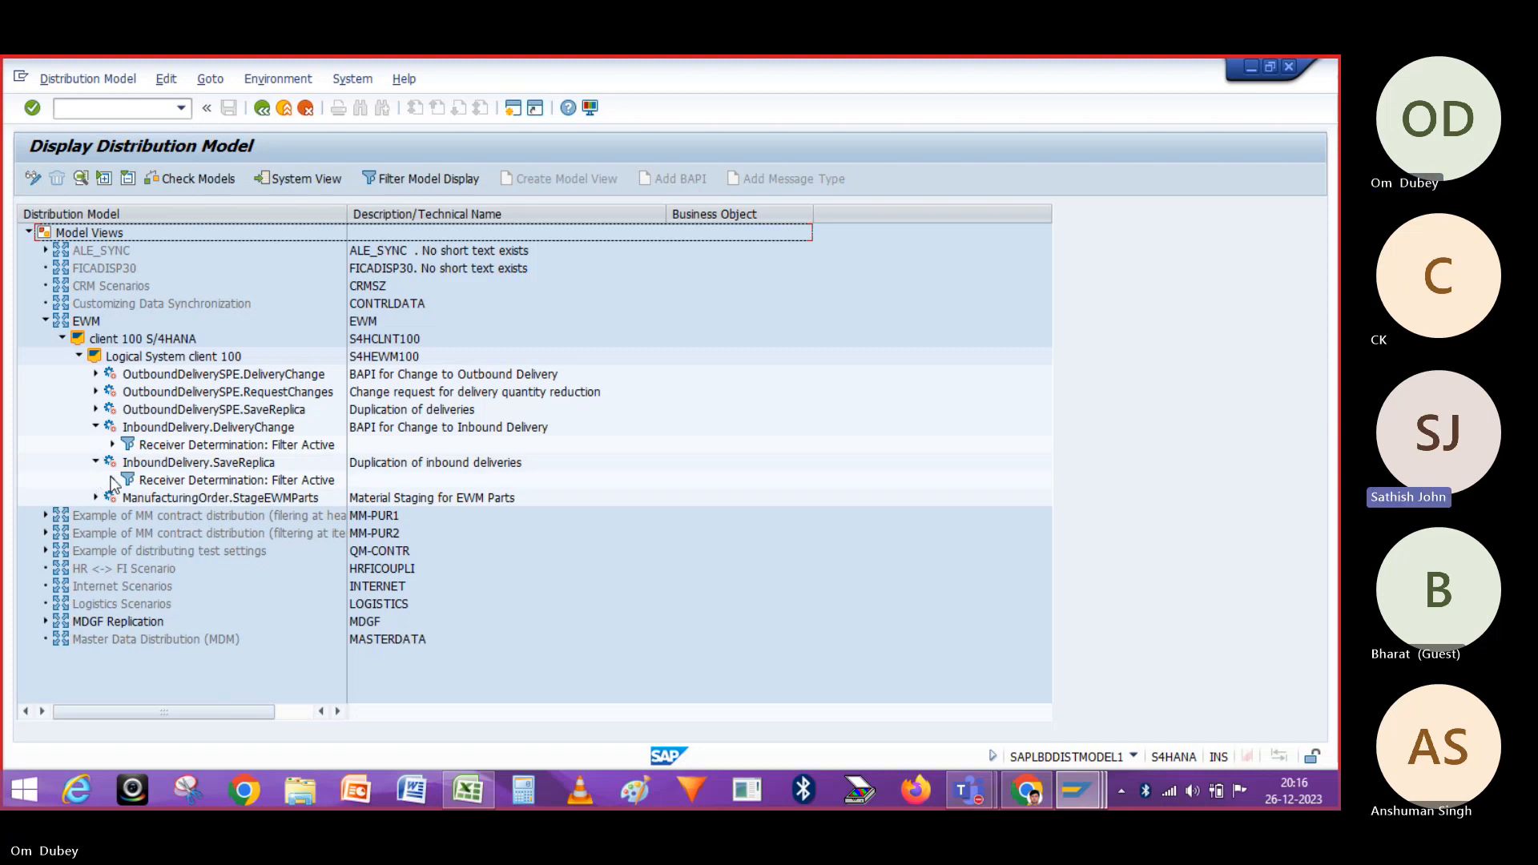
pyautogui.click(113, 483)
pyautogui.click(112, 481)
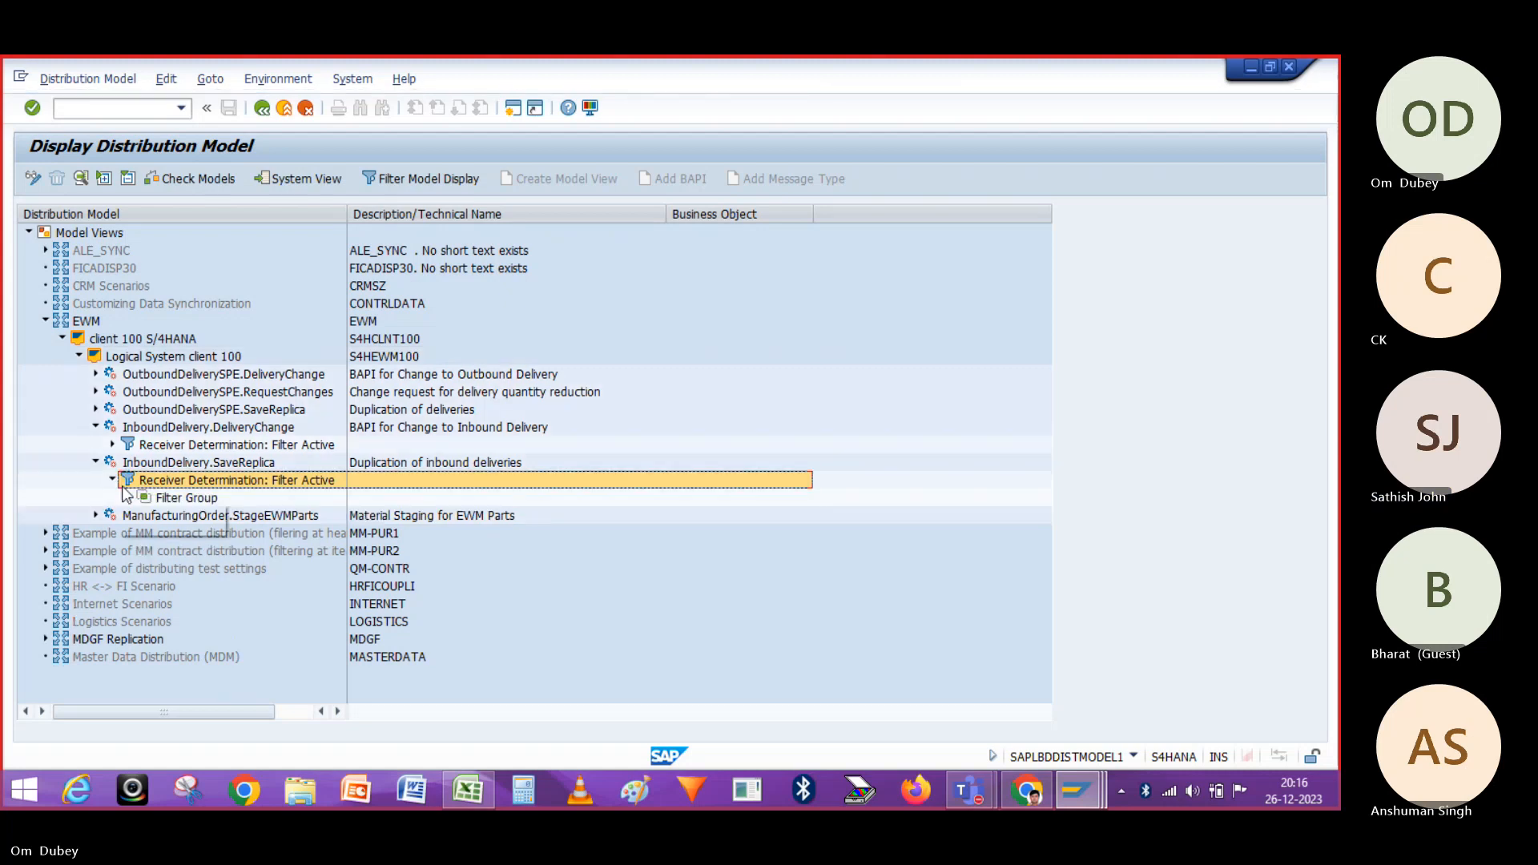
pyautogui.click(130, 498)
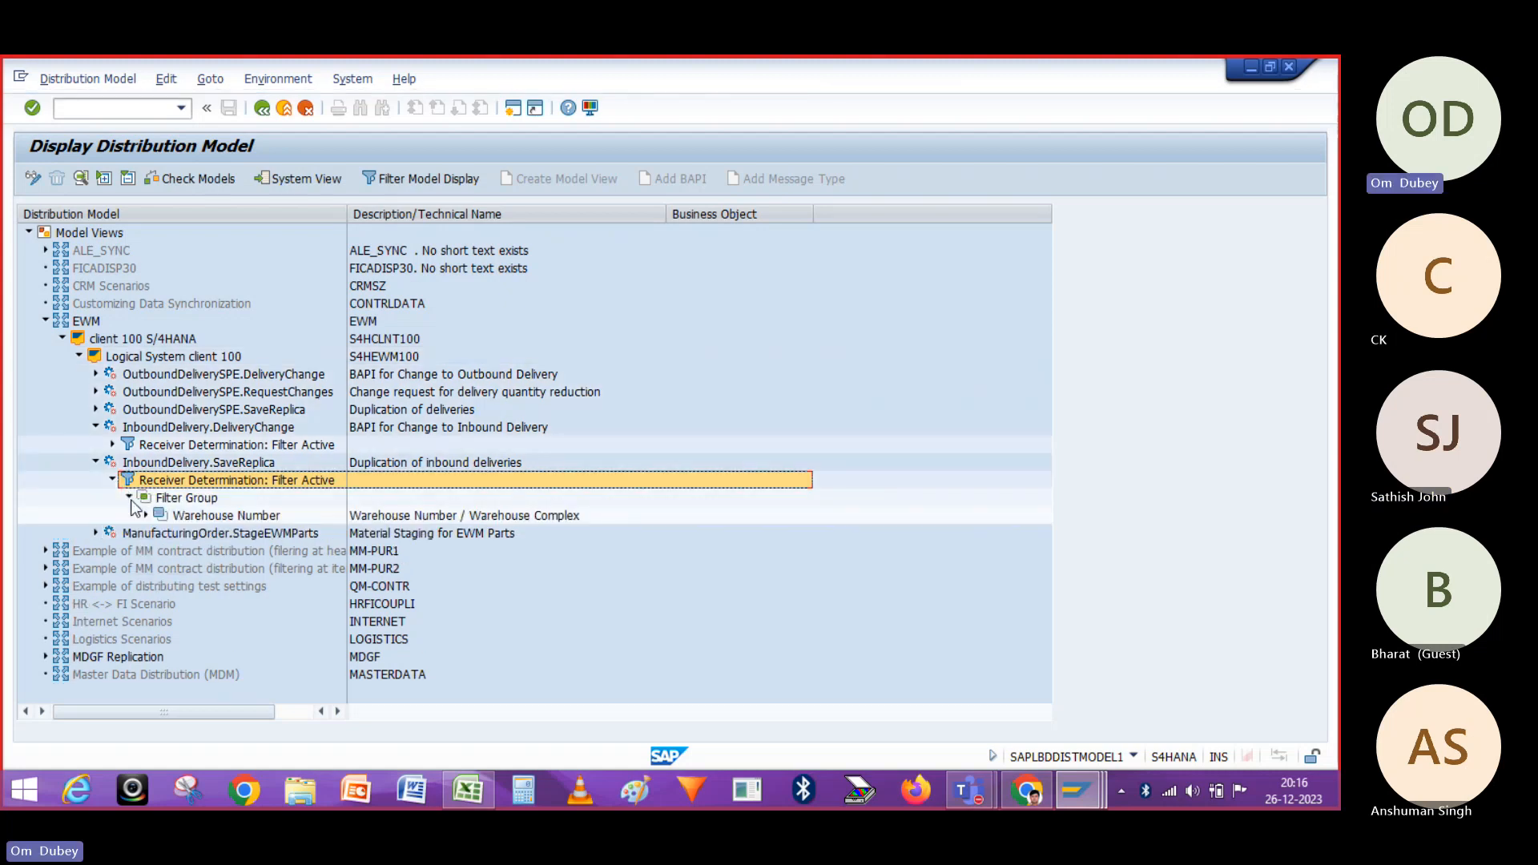
pyautogui.click(144, 515)
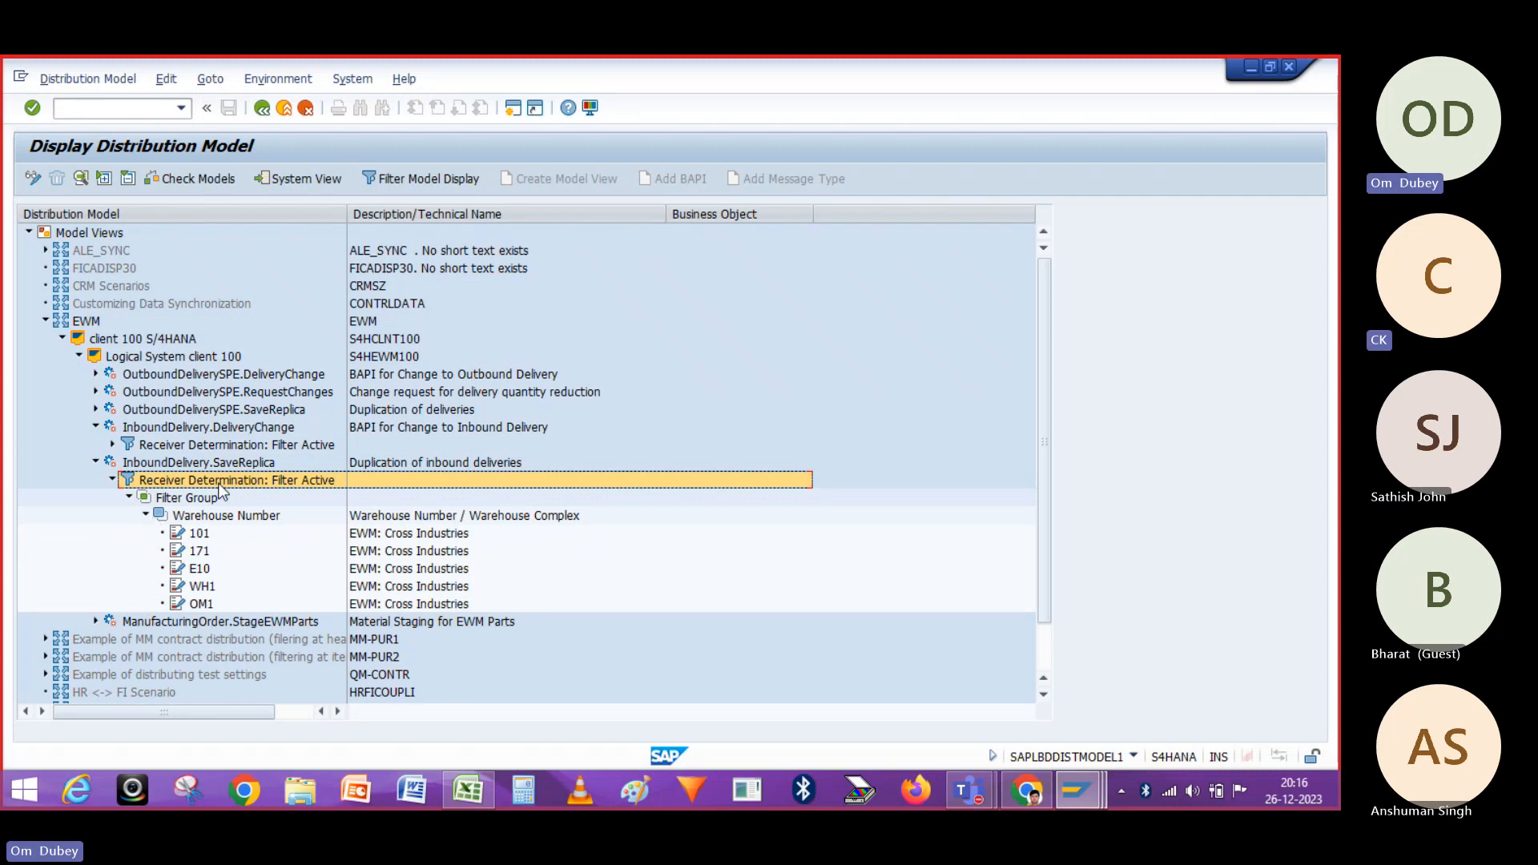
# Return from the EWM-specific parameters to the IMG and collapse Integration with Other SAP Components
pyautogui.hotkey('alt', 'Tab')
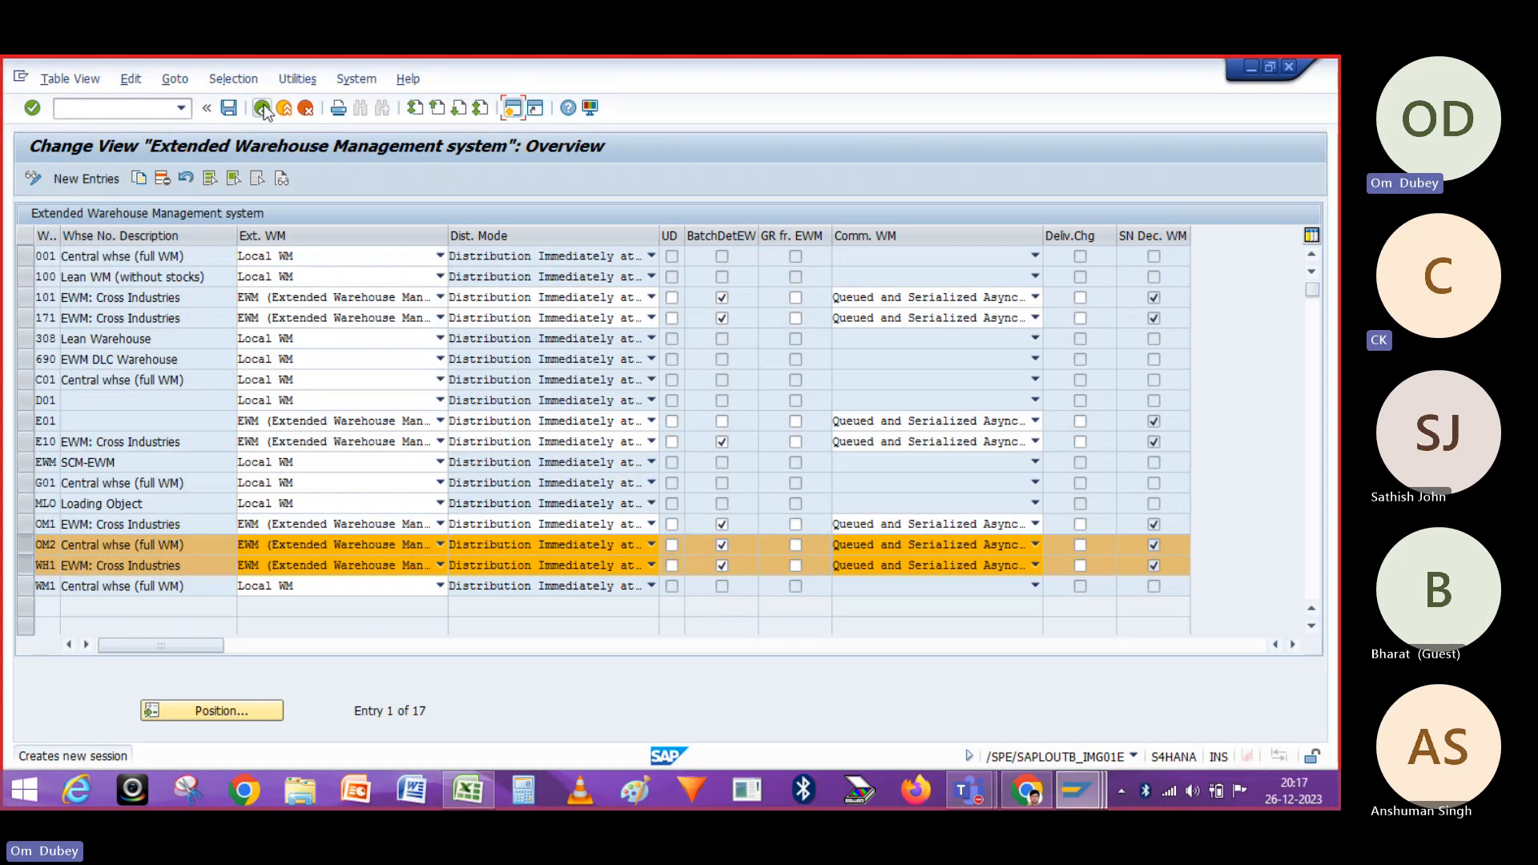
pyautogui.click(263, 108)
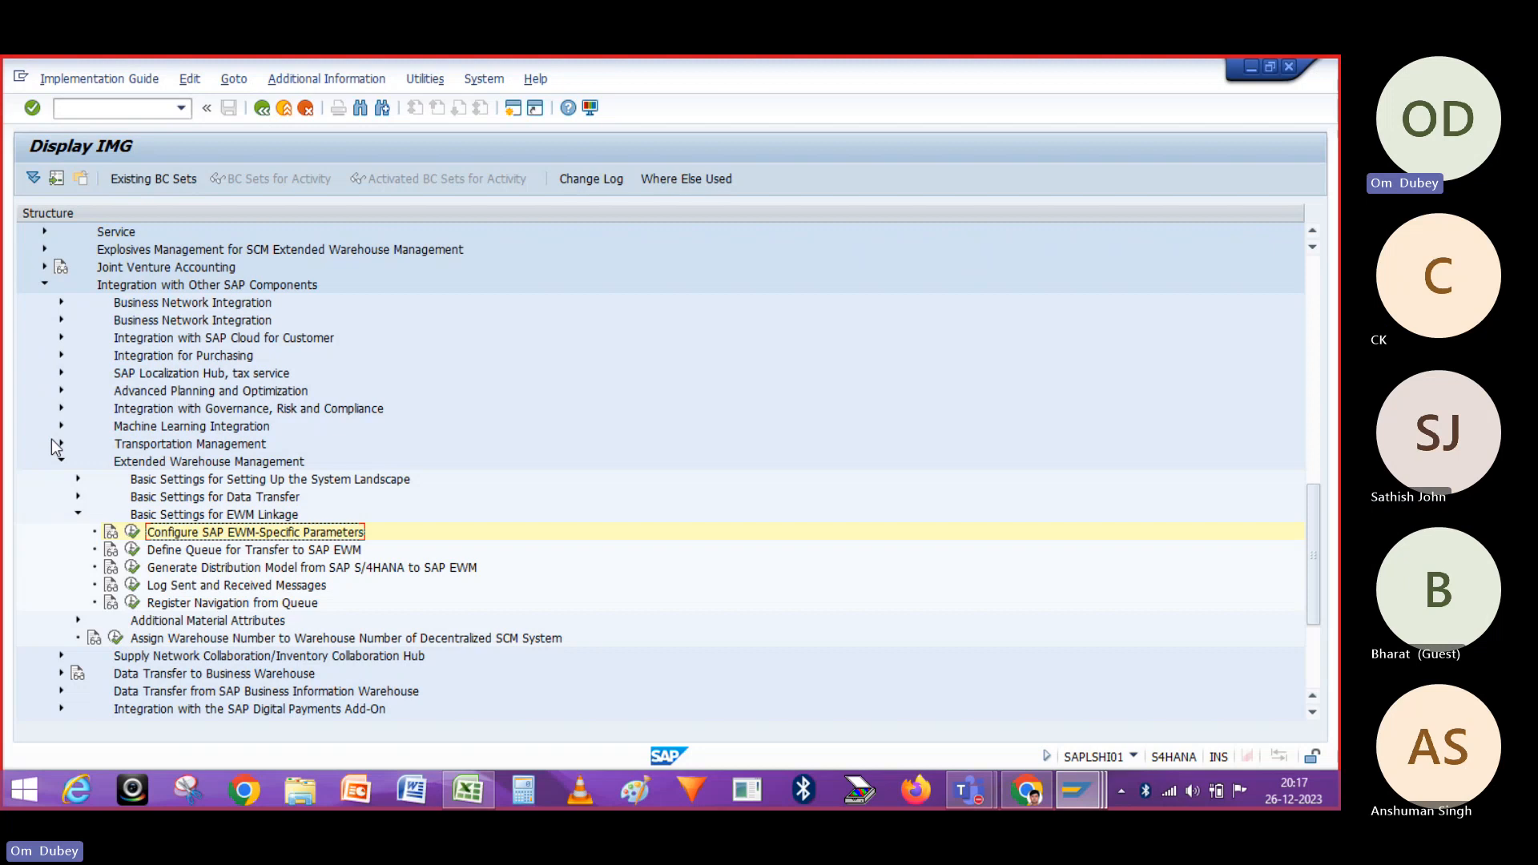
pyautogui.click(62, 461)
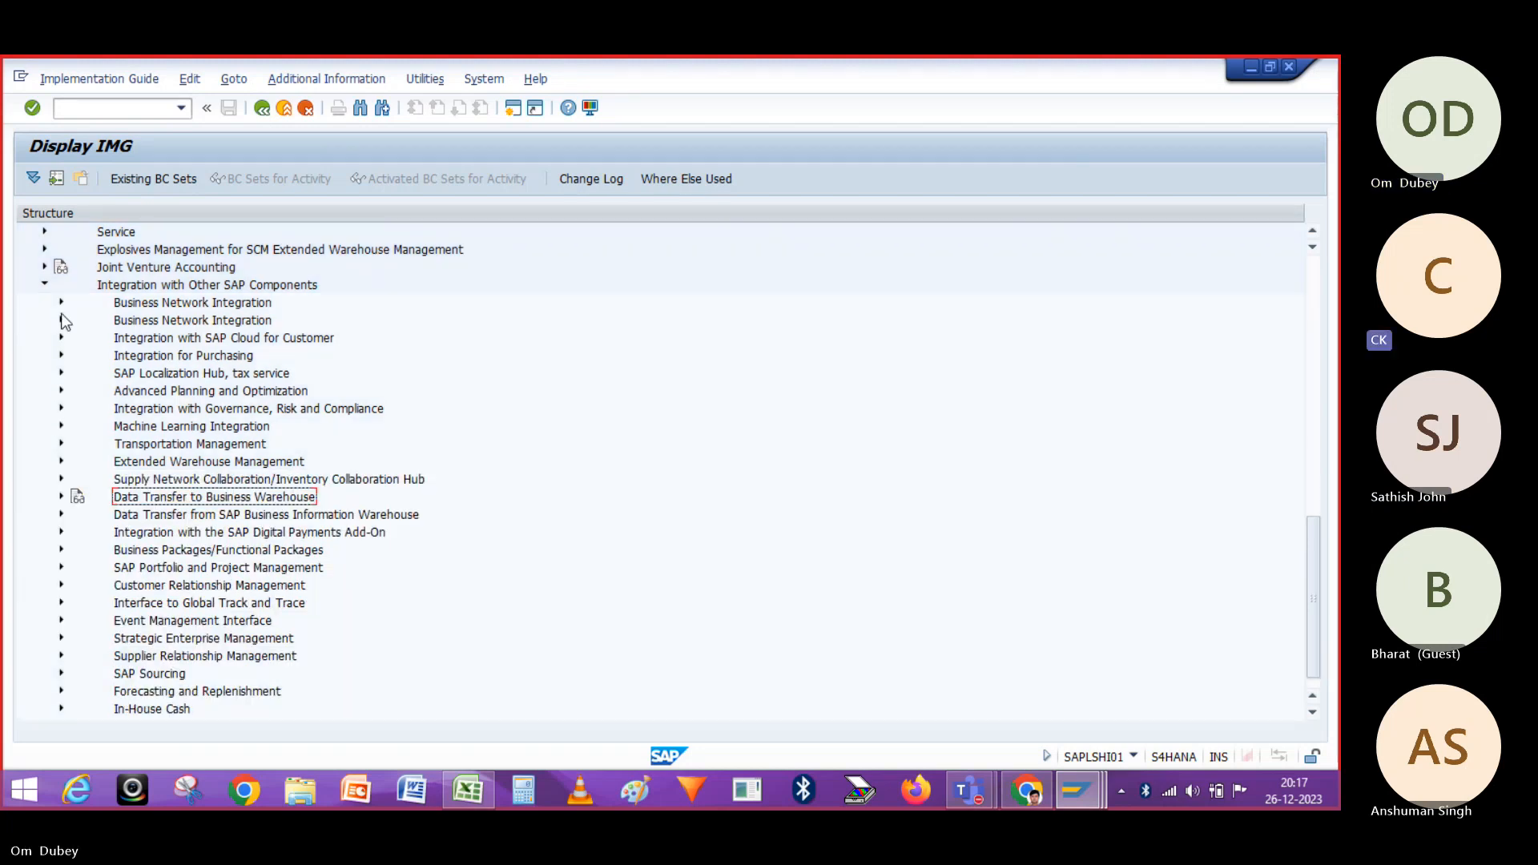
pyautogui.click(46, 283)
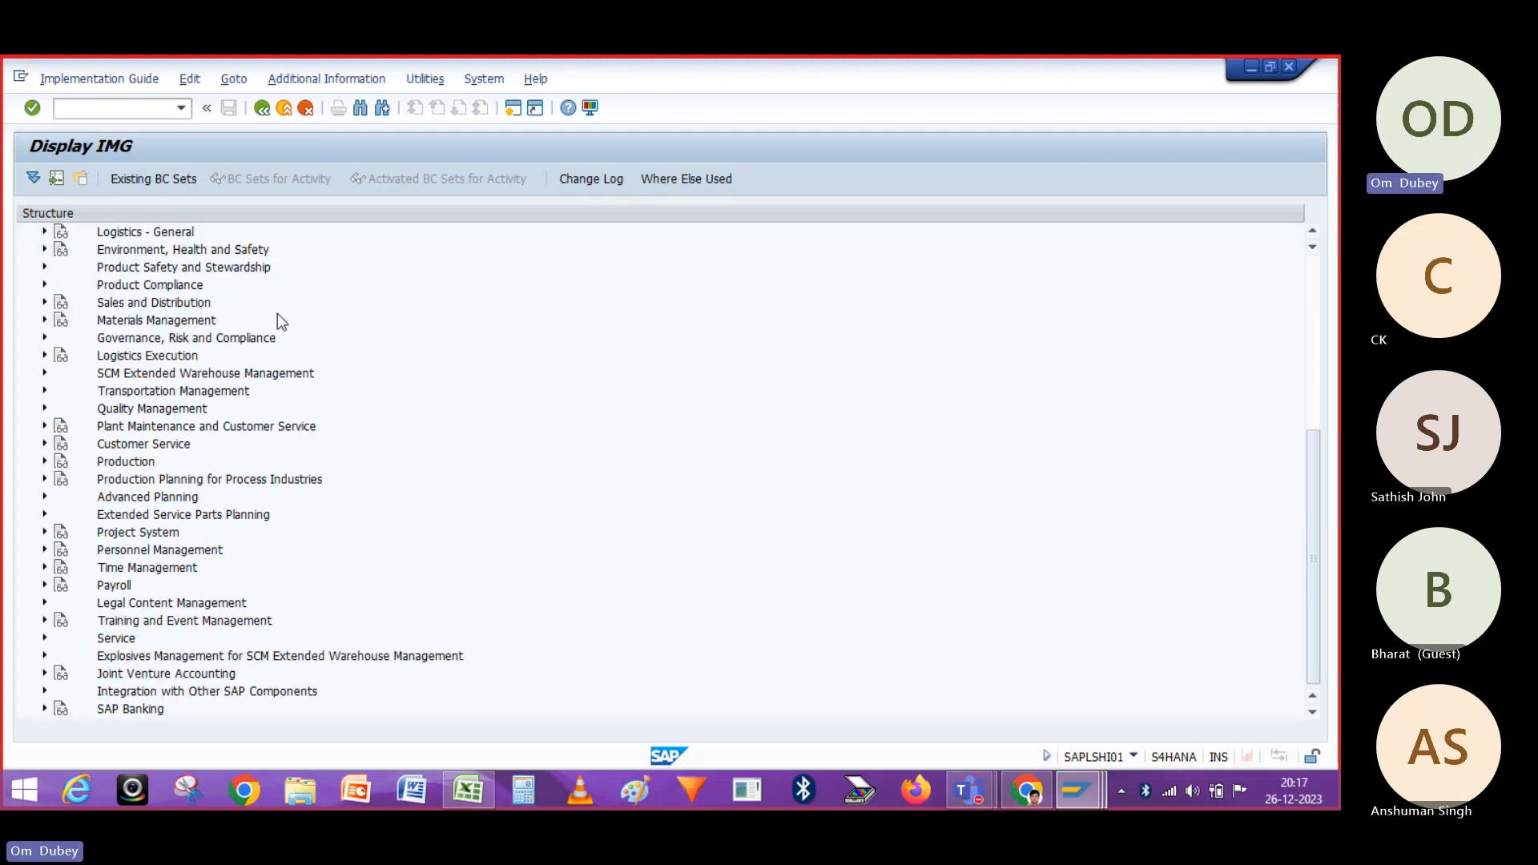
# Open Copy Warehouse Number Customizing in the Cross-Process Settings of SCM Extended Warehouse Management
pyautogui.moveTo(1312, 493); pyautogui.dragTo(1304, 383)
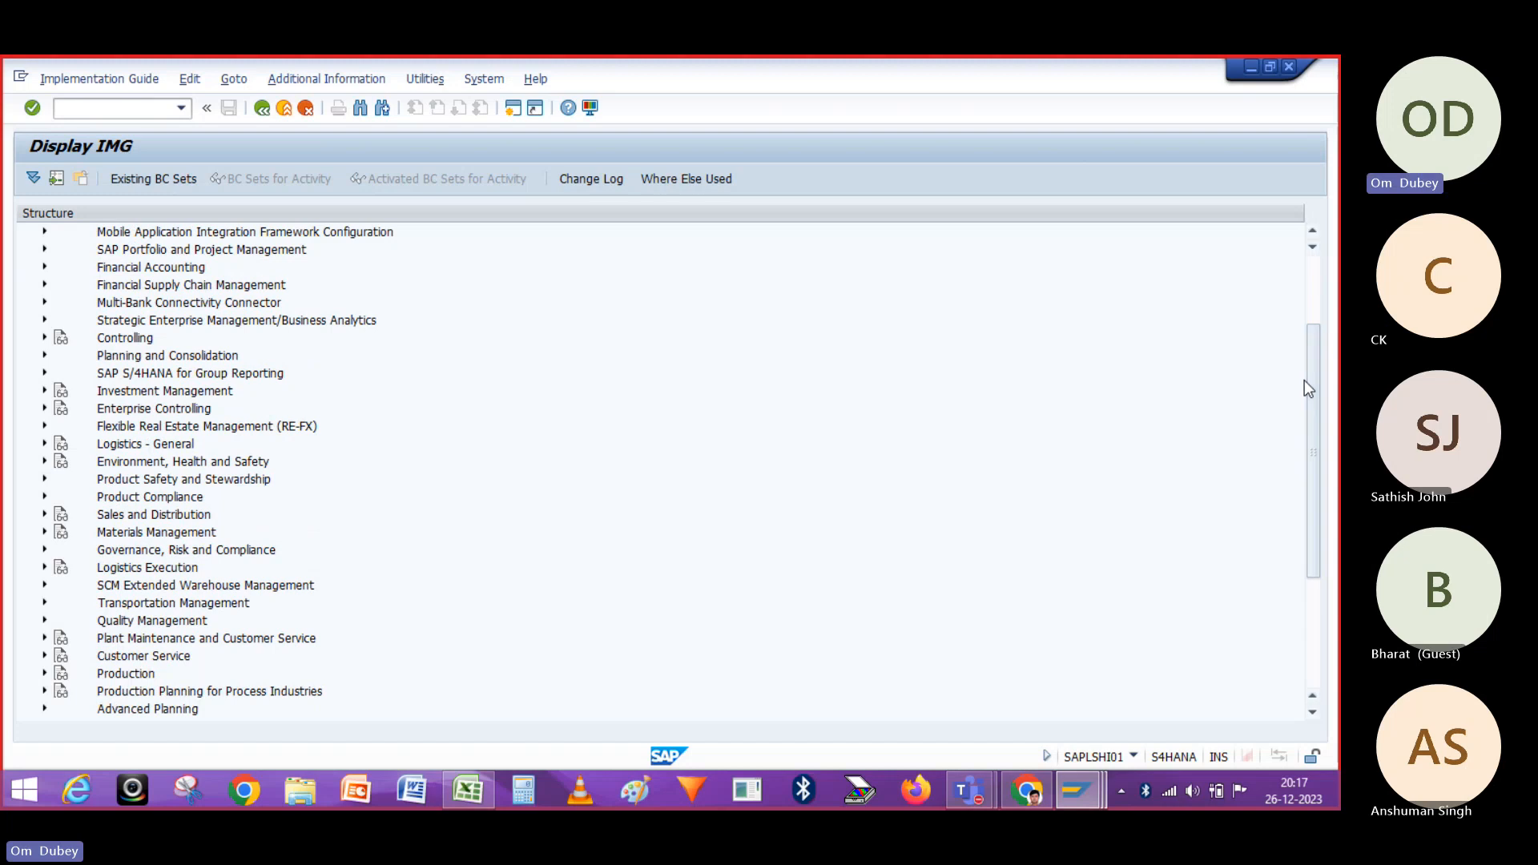
pyautogui.click(44, 585)
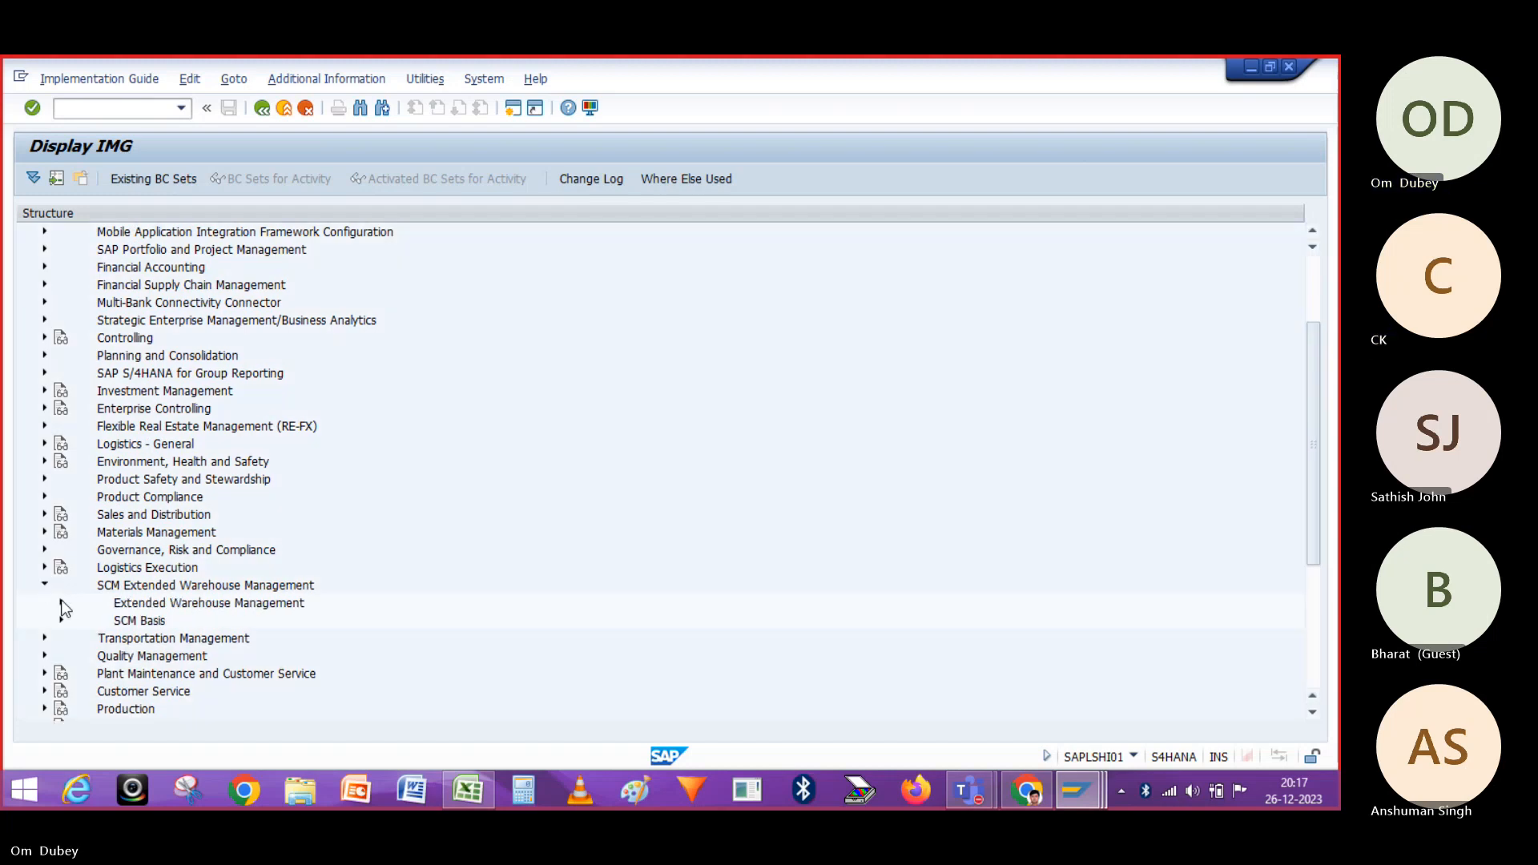
pyautogui.click(62, 603)
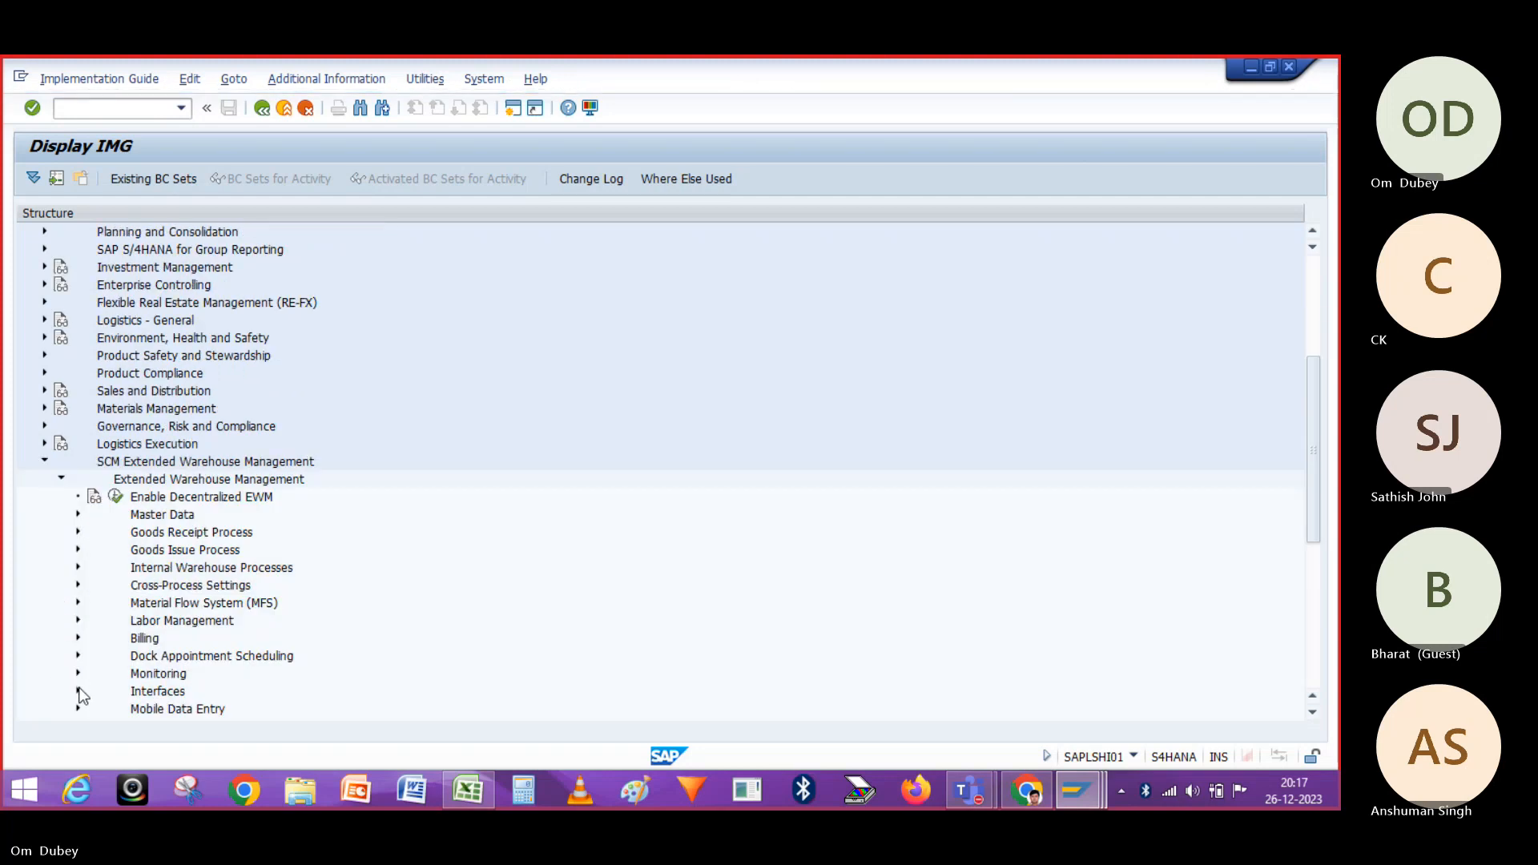
pyautogui.click(78, 584)
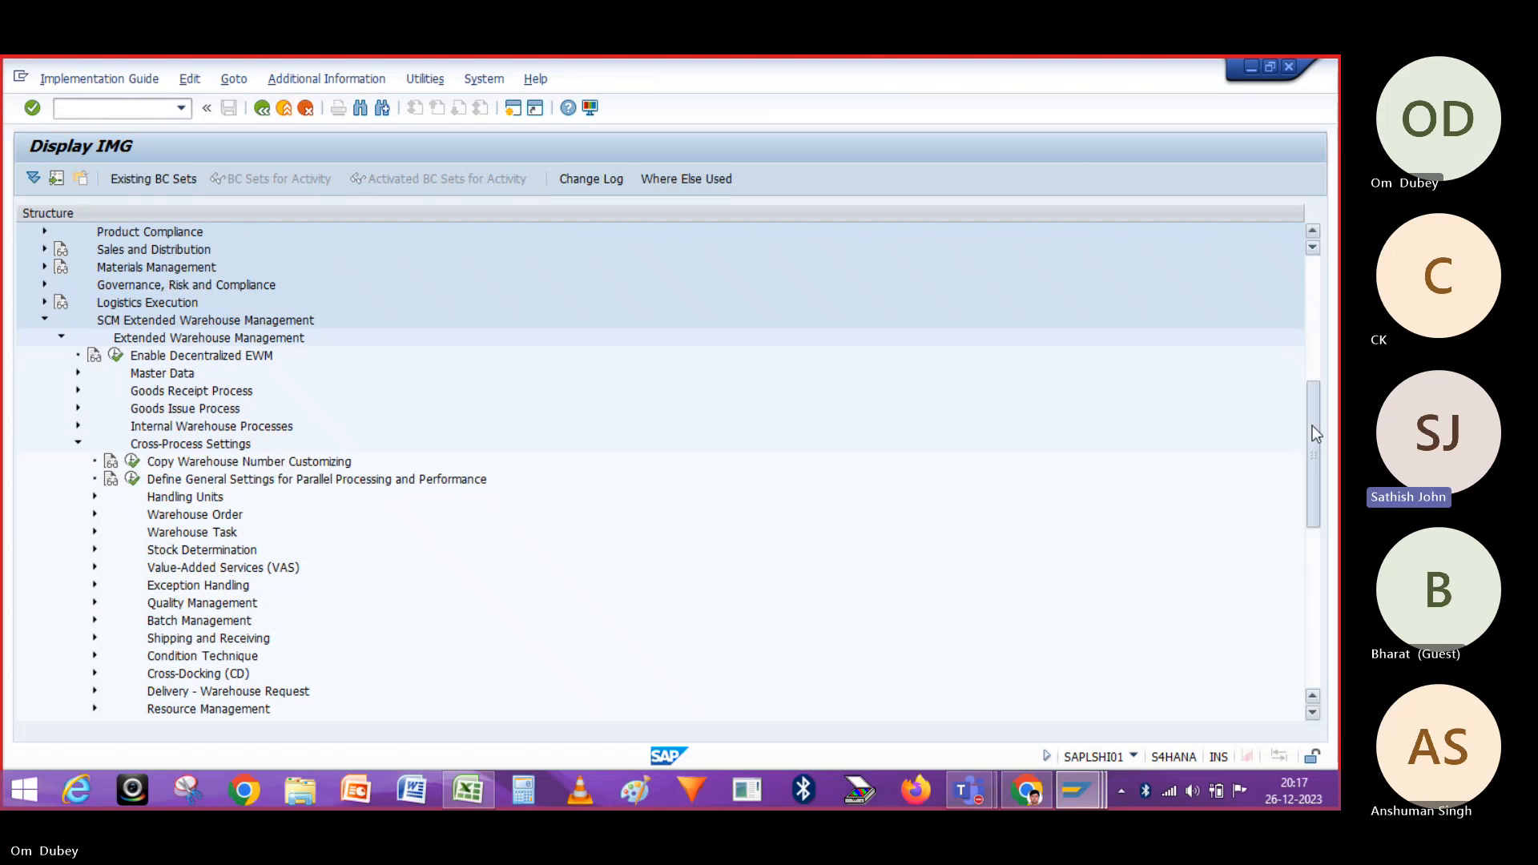
pyautogui.moveTo(1312, 426)
pyautogui.mouseDown()
pyautogui.moveTo(1313, 450)
pyautogui.moveTo(1312, 436)
pyautogui.mouseUp()
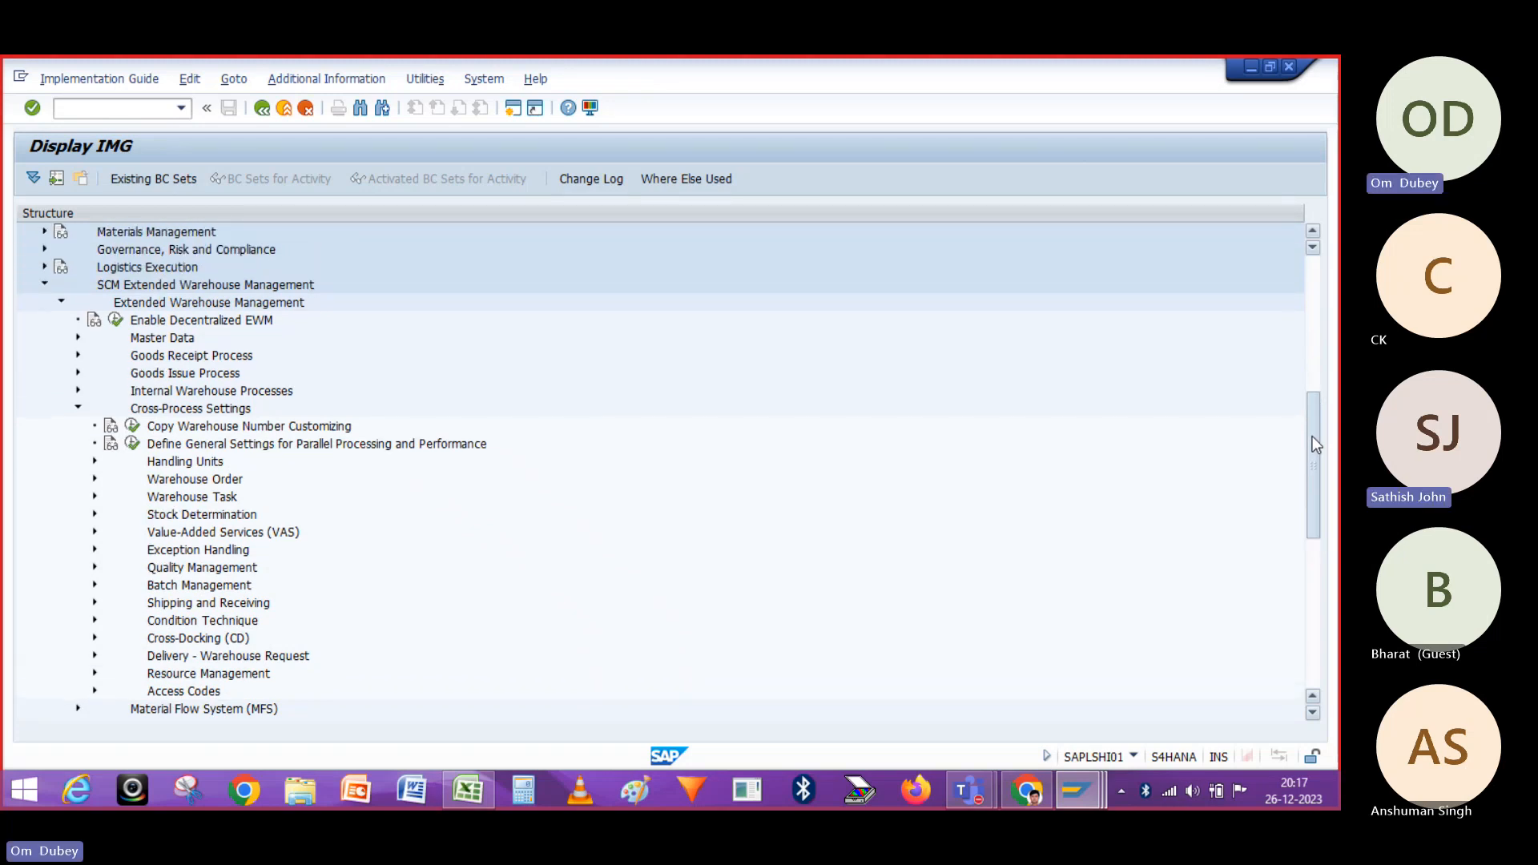
pyautogui.click(95, 515)
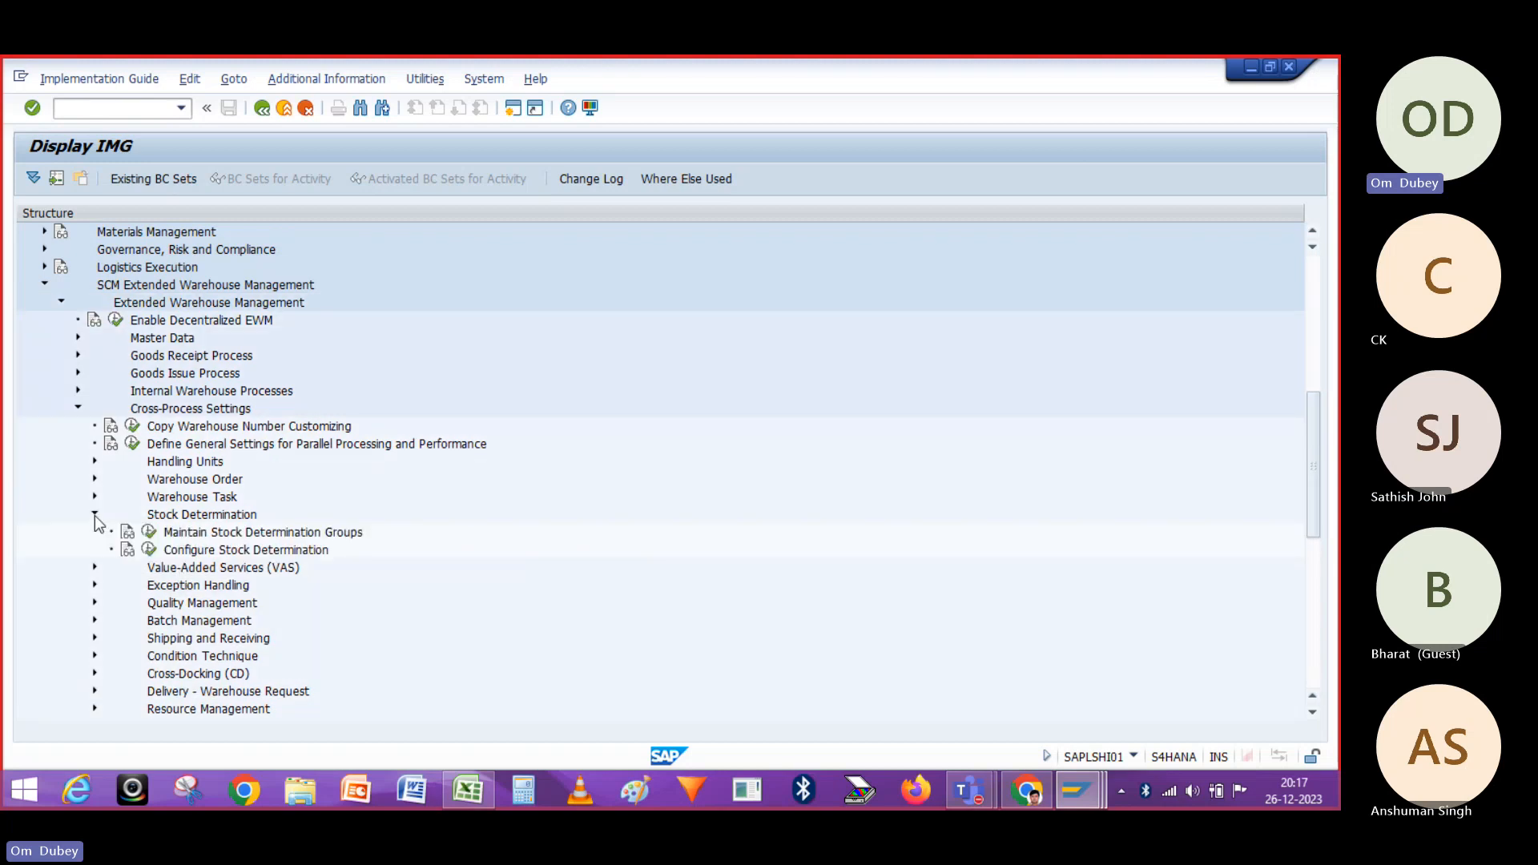
pyautogui.click(95, 515)
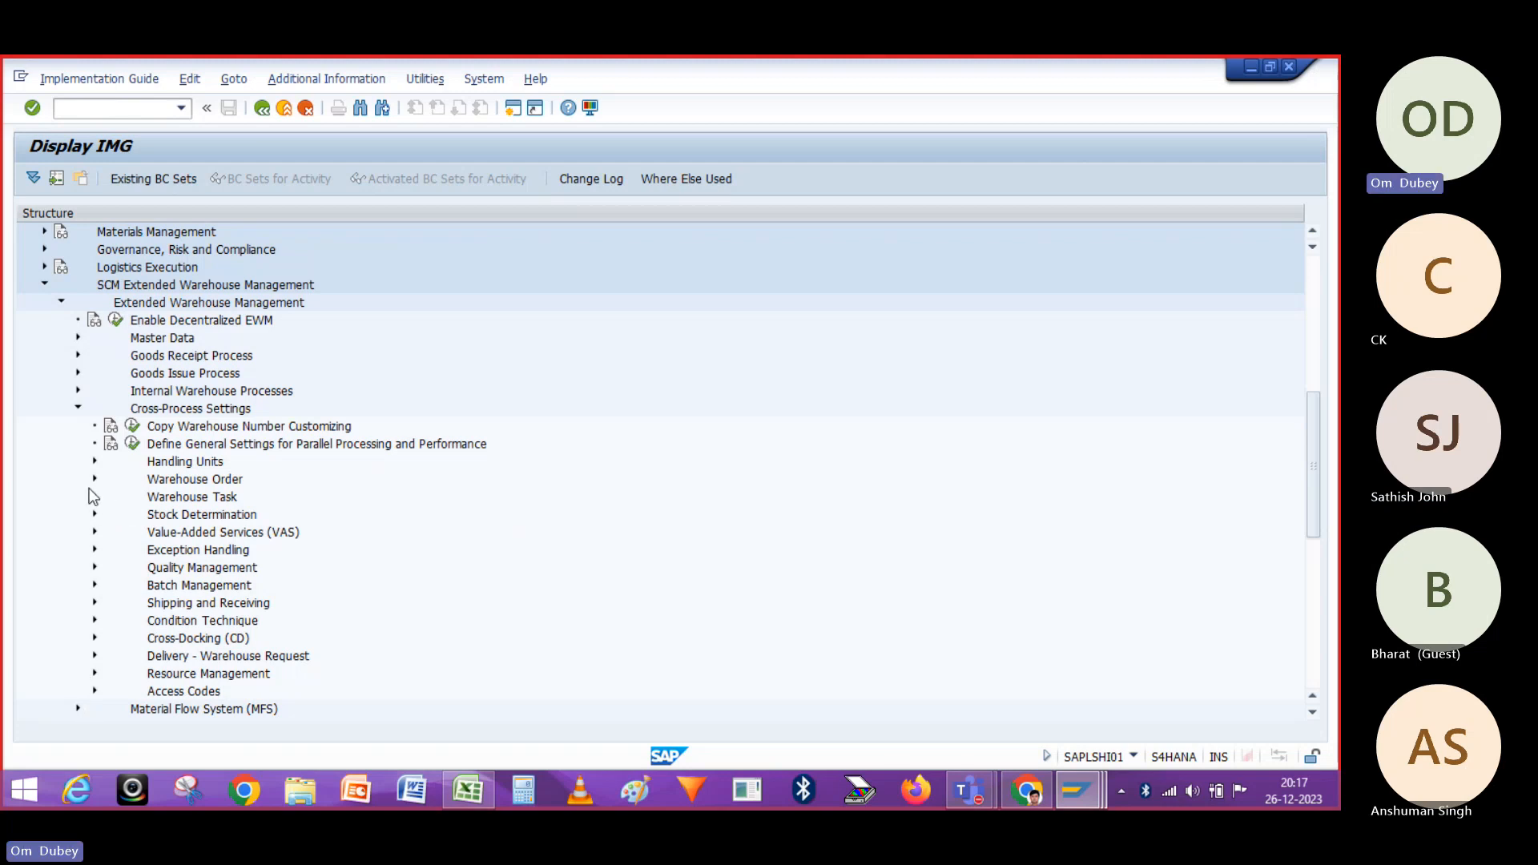
pyautogui.click(132, 426)
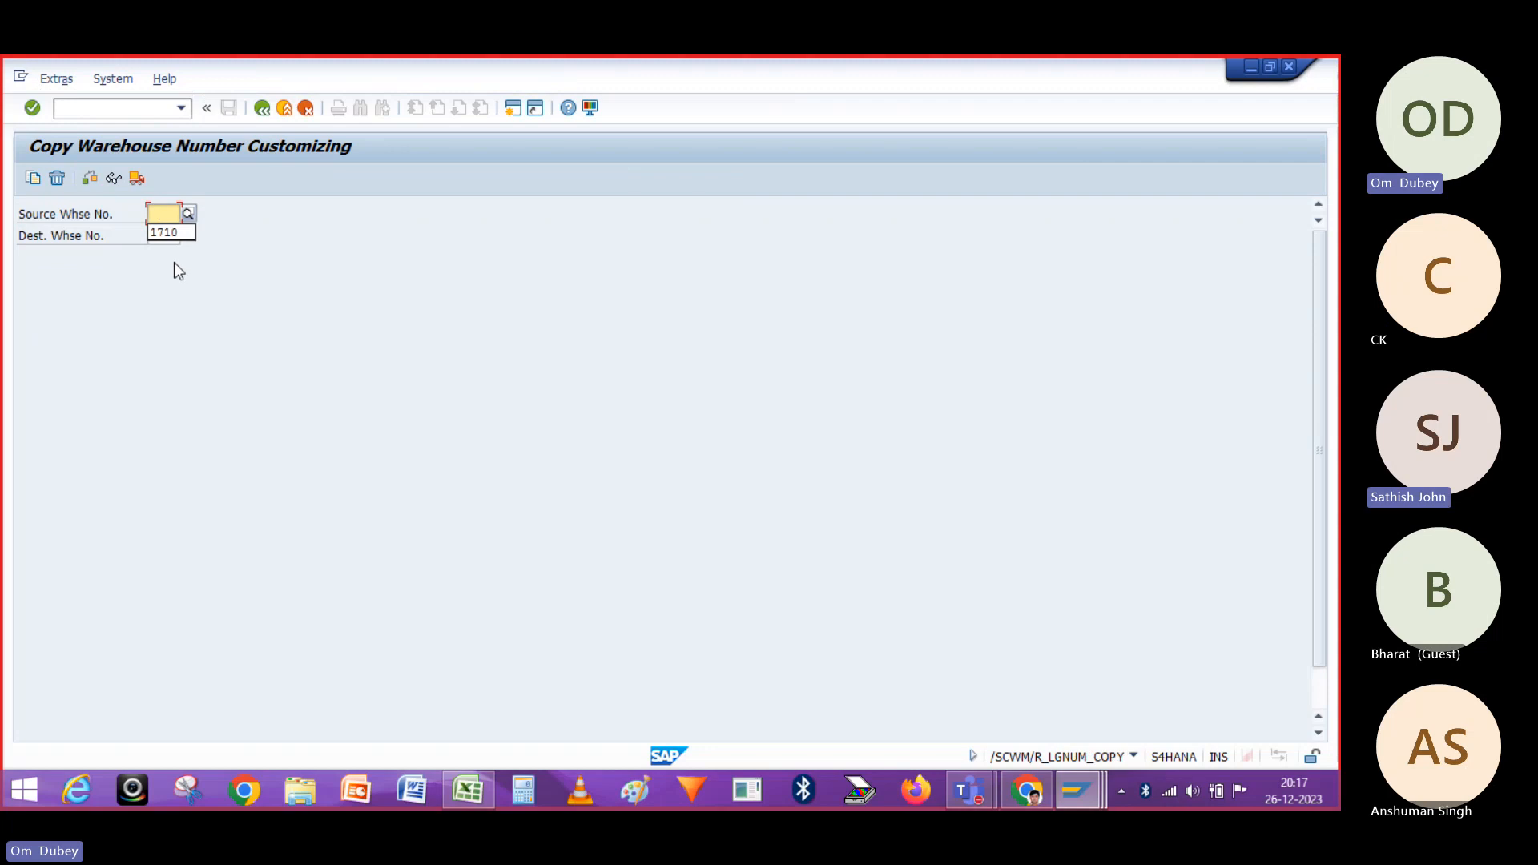
# Copy the customizing of warehouse 1710 to OM02, overwriting the existing data and recording it in customizing request S4HK901179
pyautogui.click(170, 233)
pyautogui.click(168, 236)
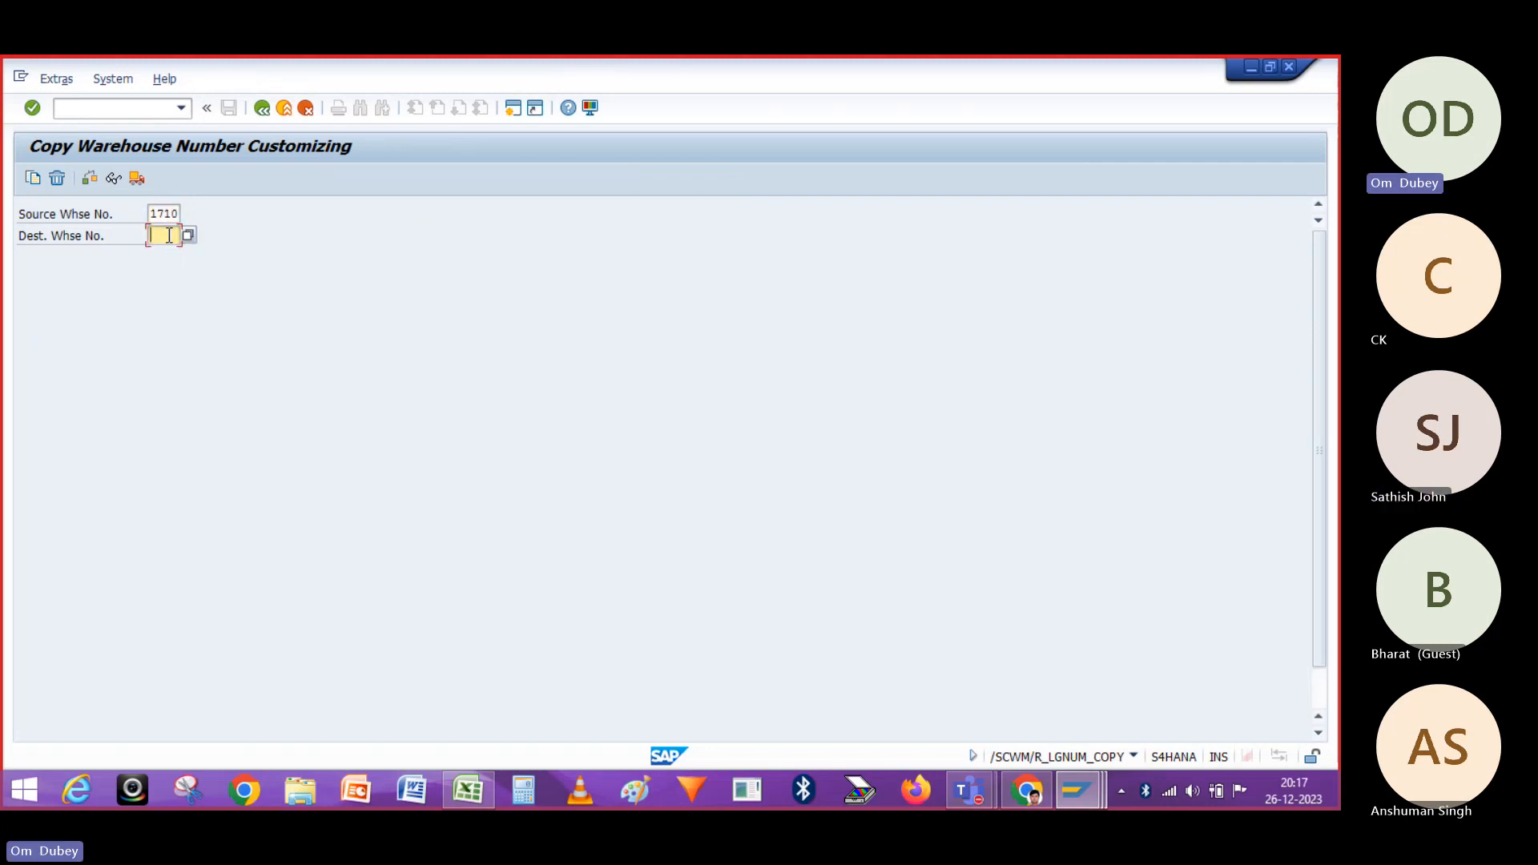
pyautogui.write('OM02')
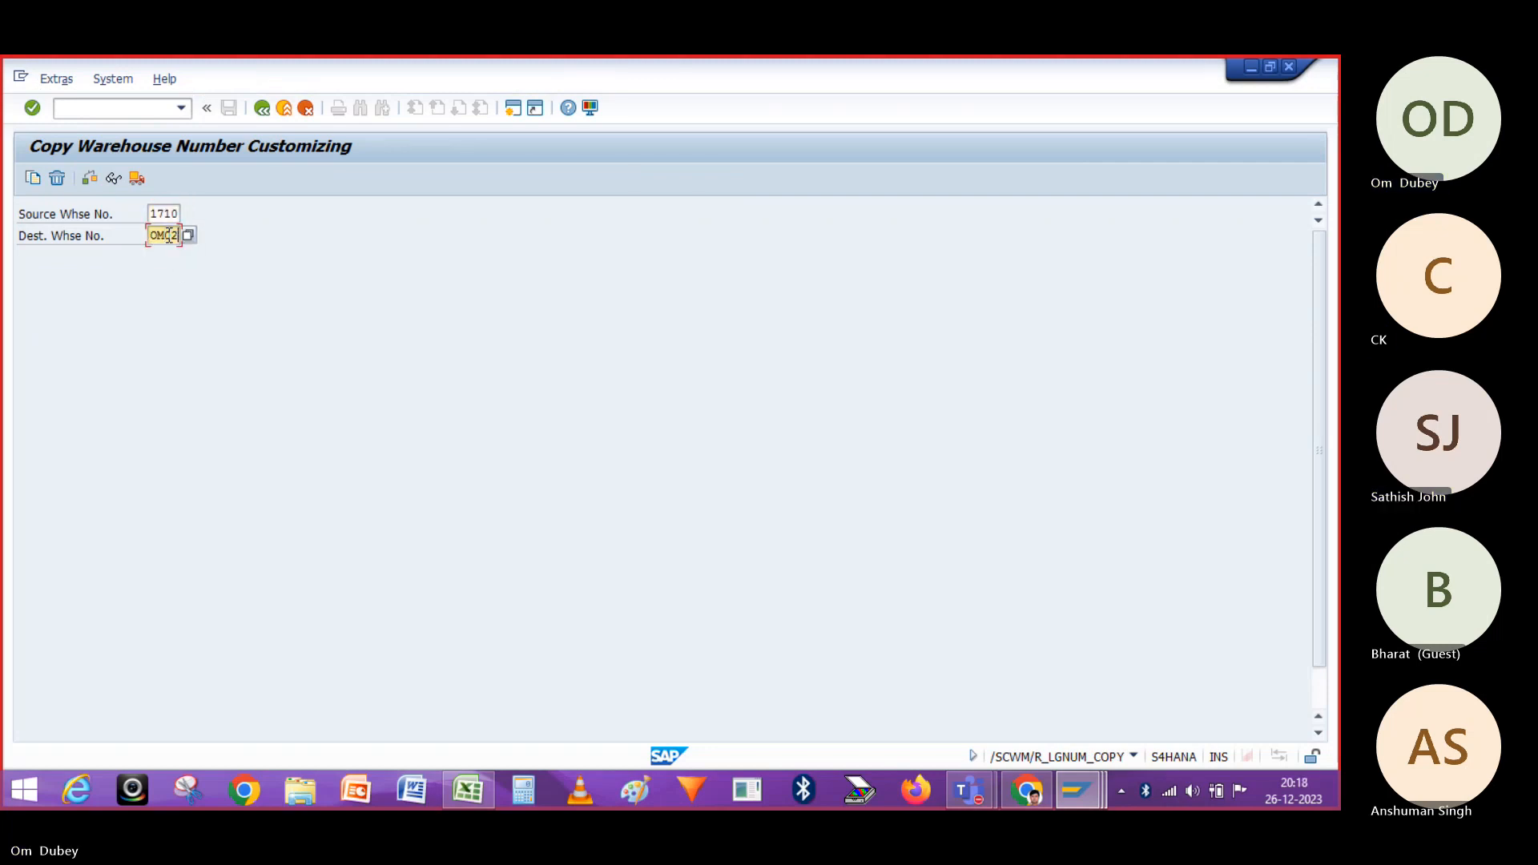
pyautogui.click(32, 178)
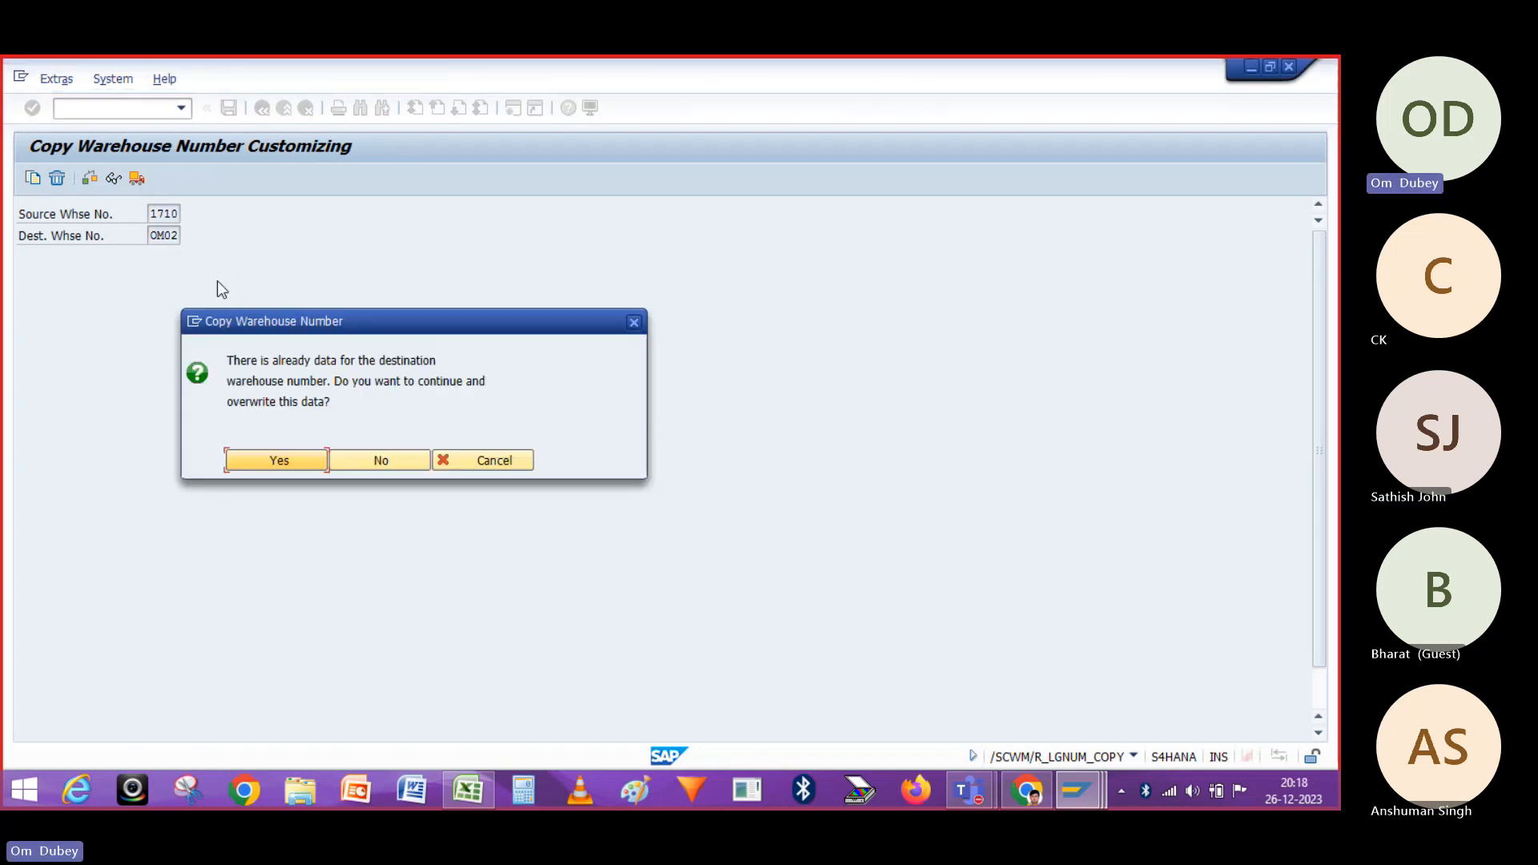
pyautogui.click(269, 463)
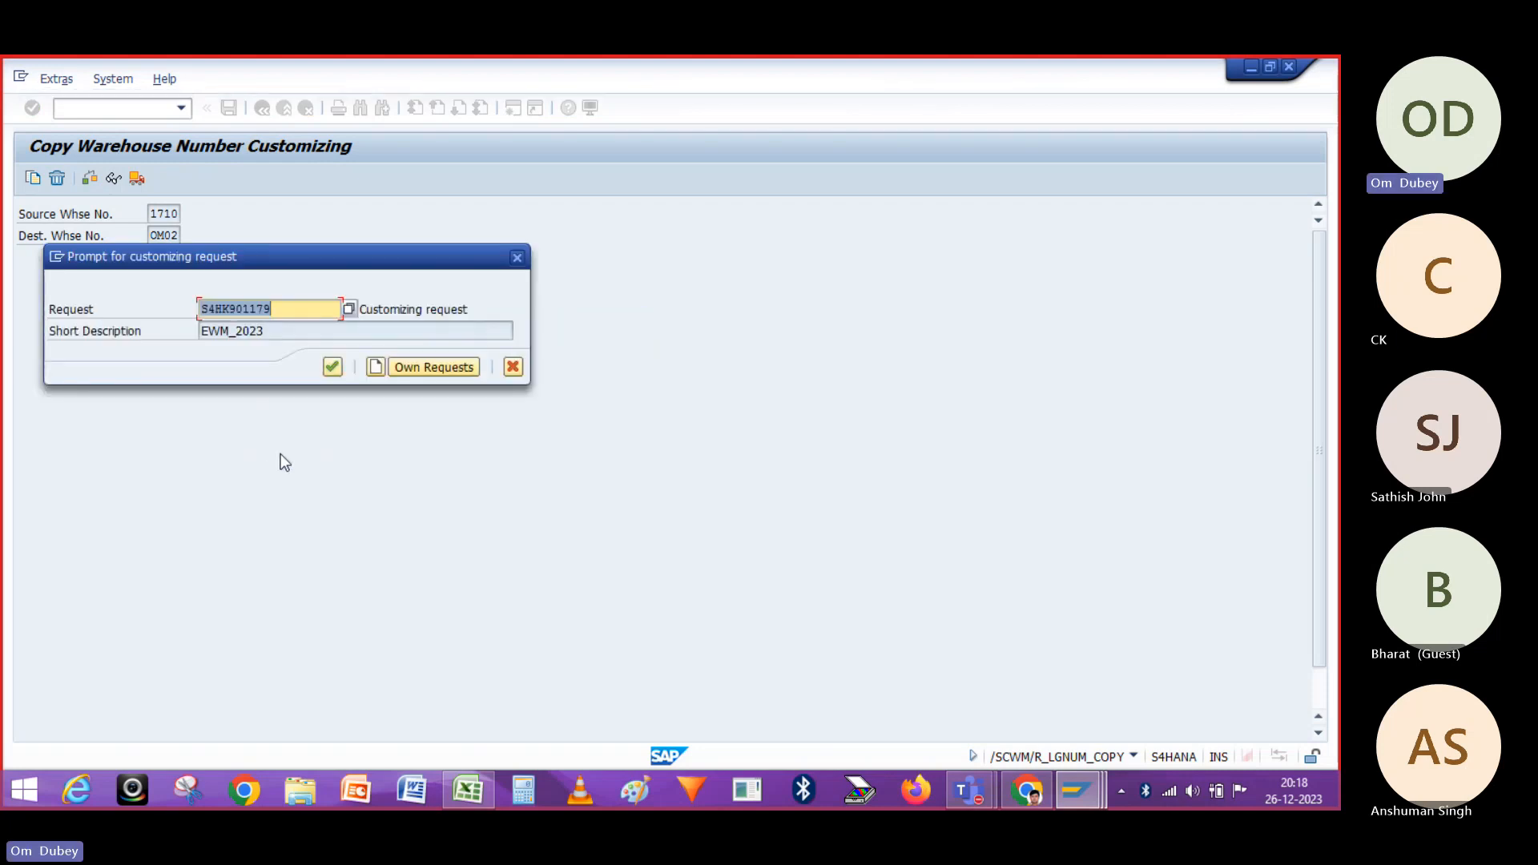
pyautogui.click(326, 370)
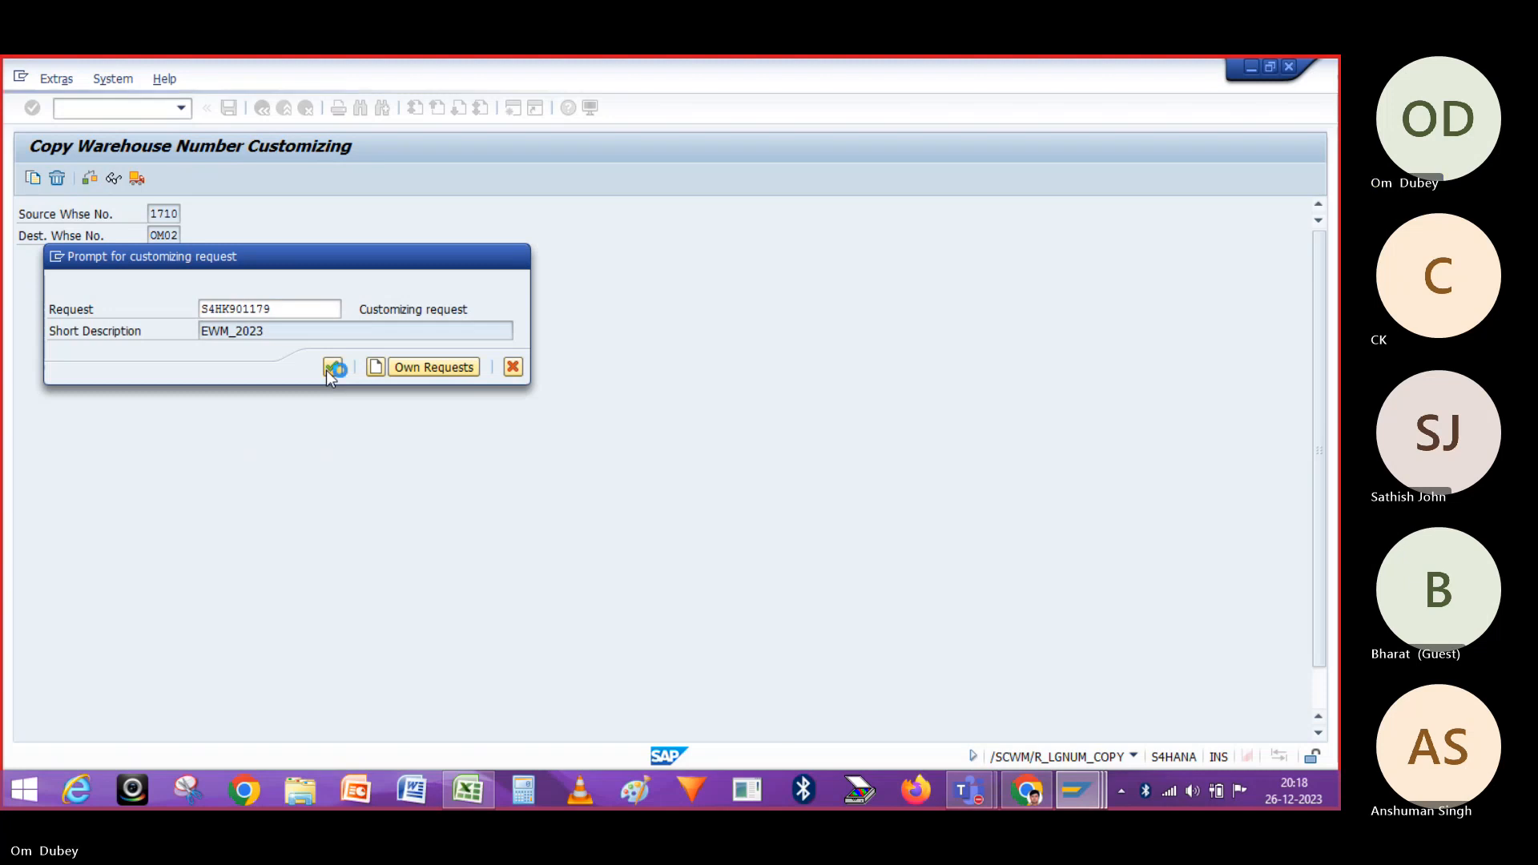
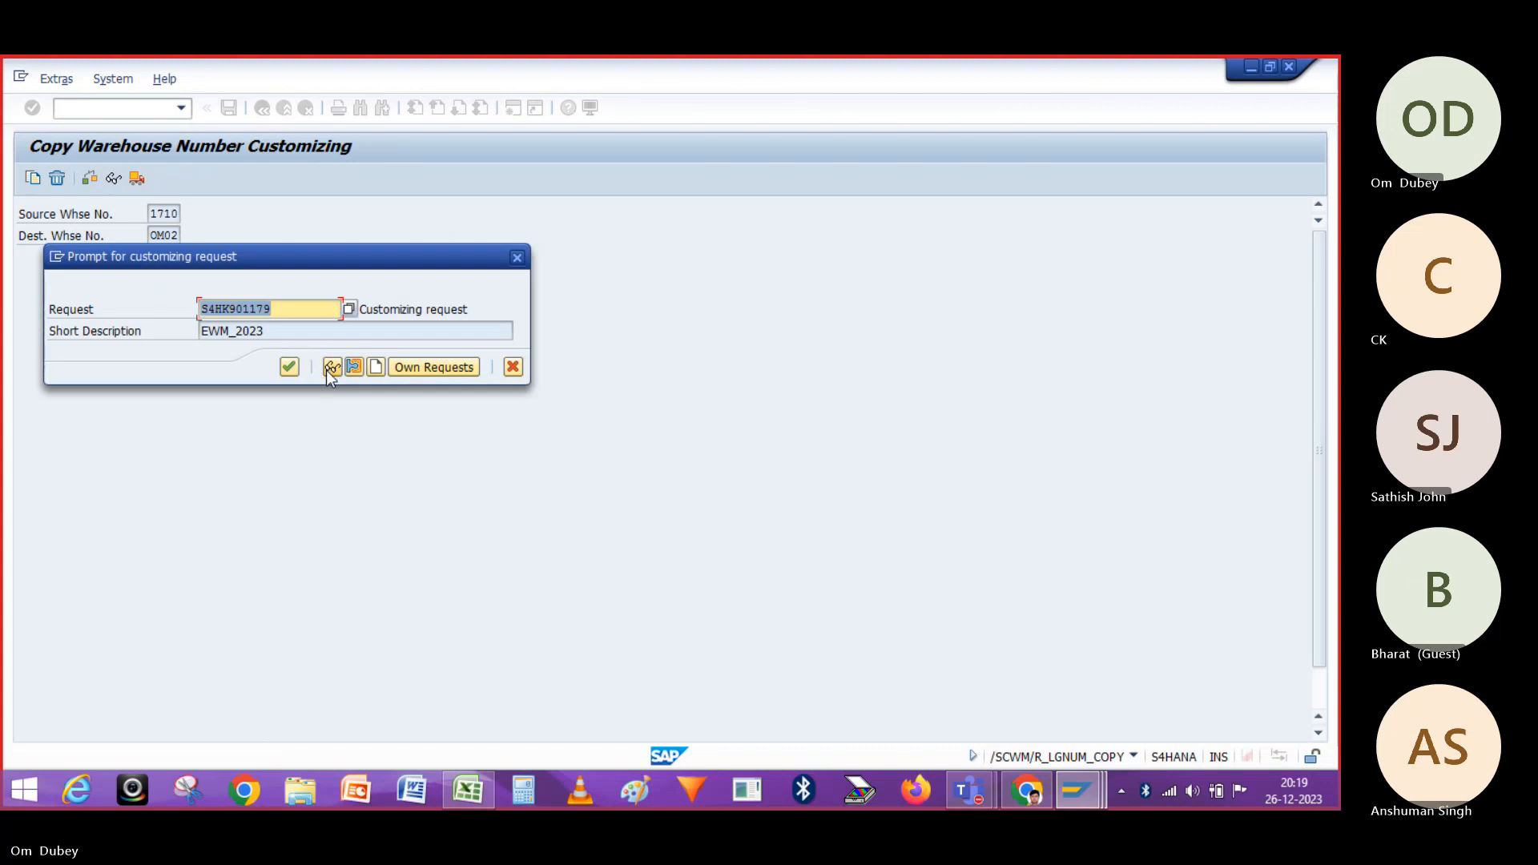
pyautogui.click(290, 368)
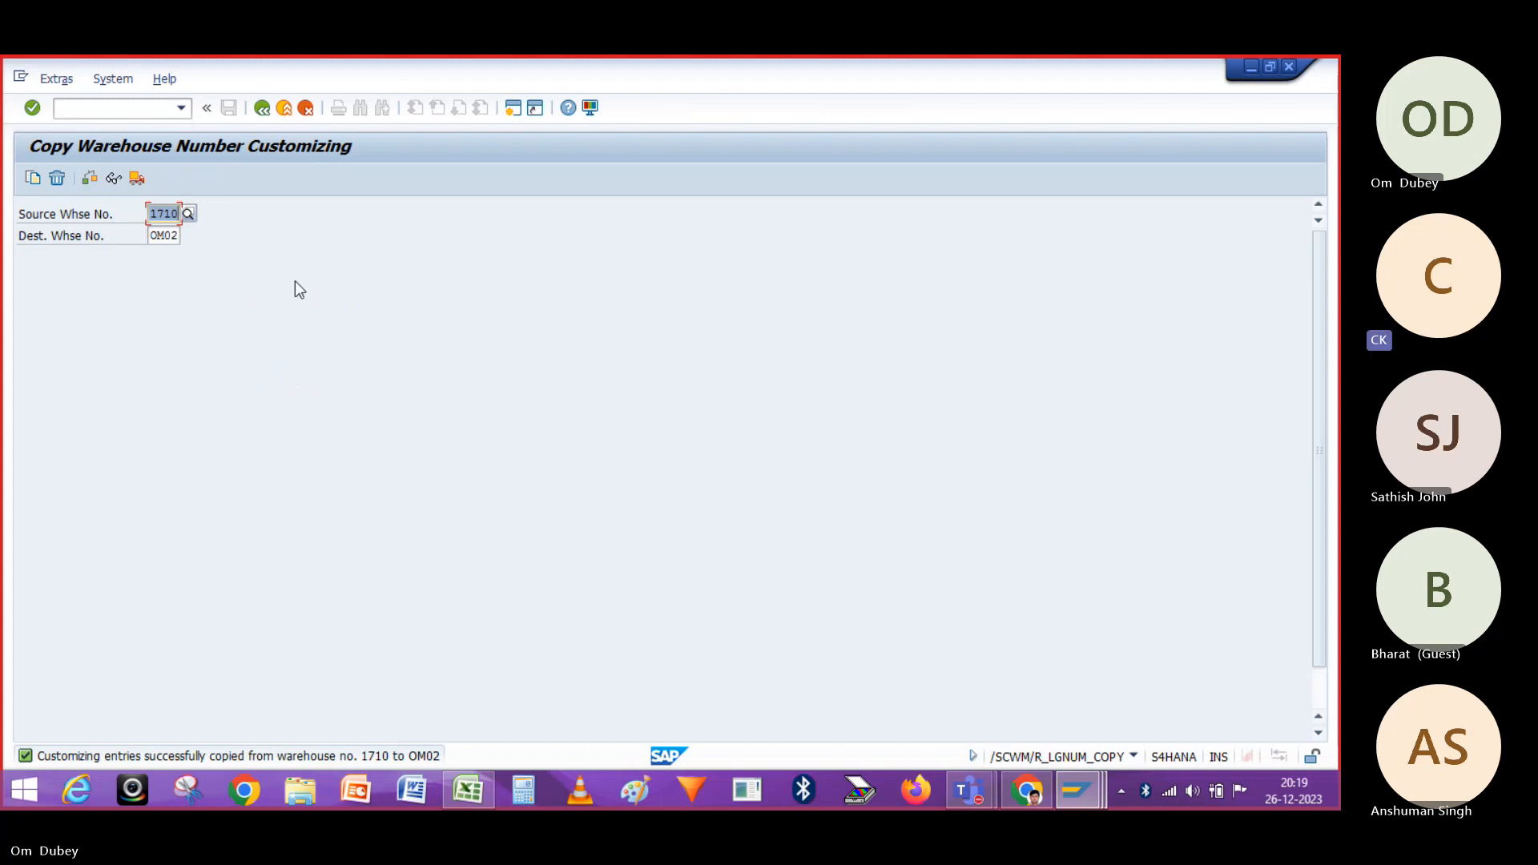
# Review the EWM-specific parameters of the ERP warehouses under Basic Settings for EWM Linkage in Integration with Other SAP Components
pyautogui.click(262, 108)
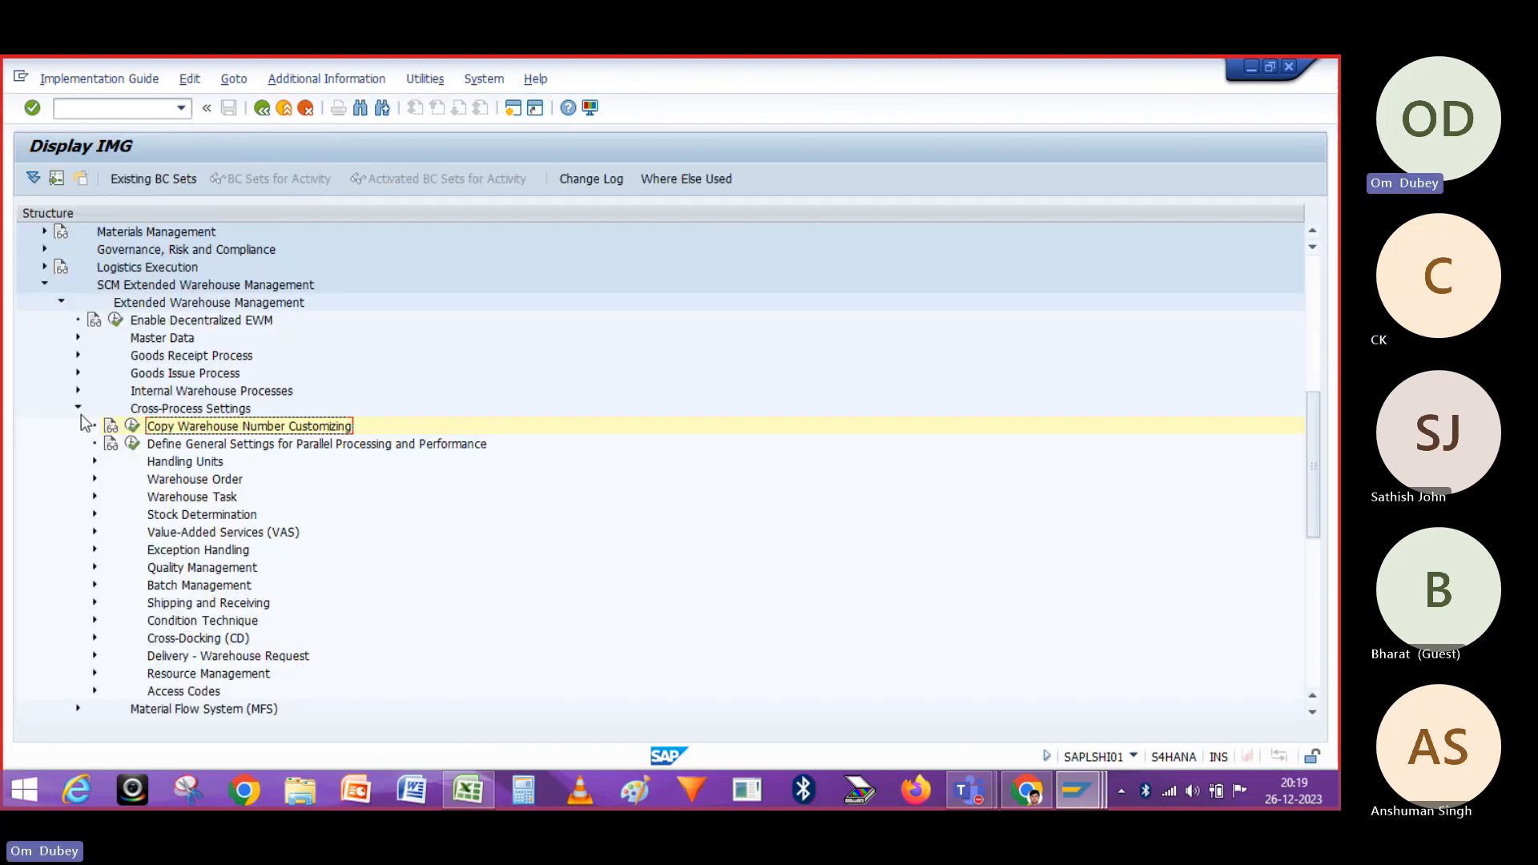
pyautogui.click(79, 408)
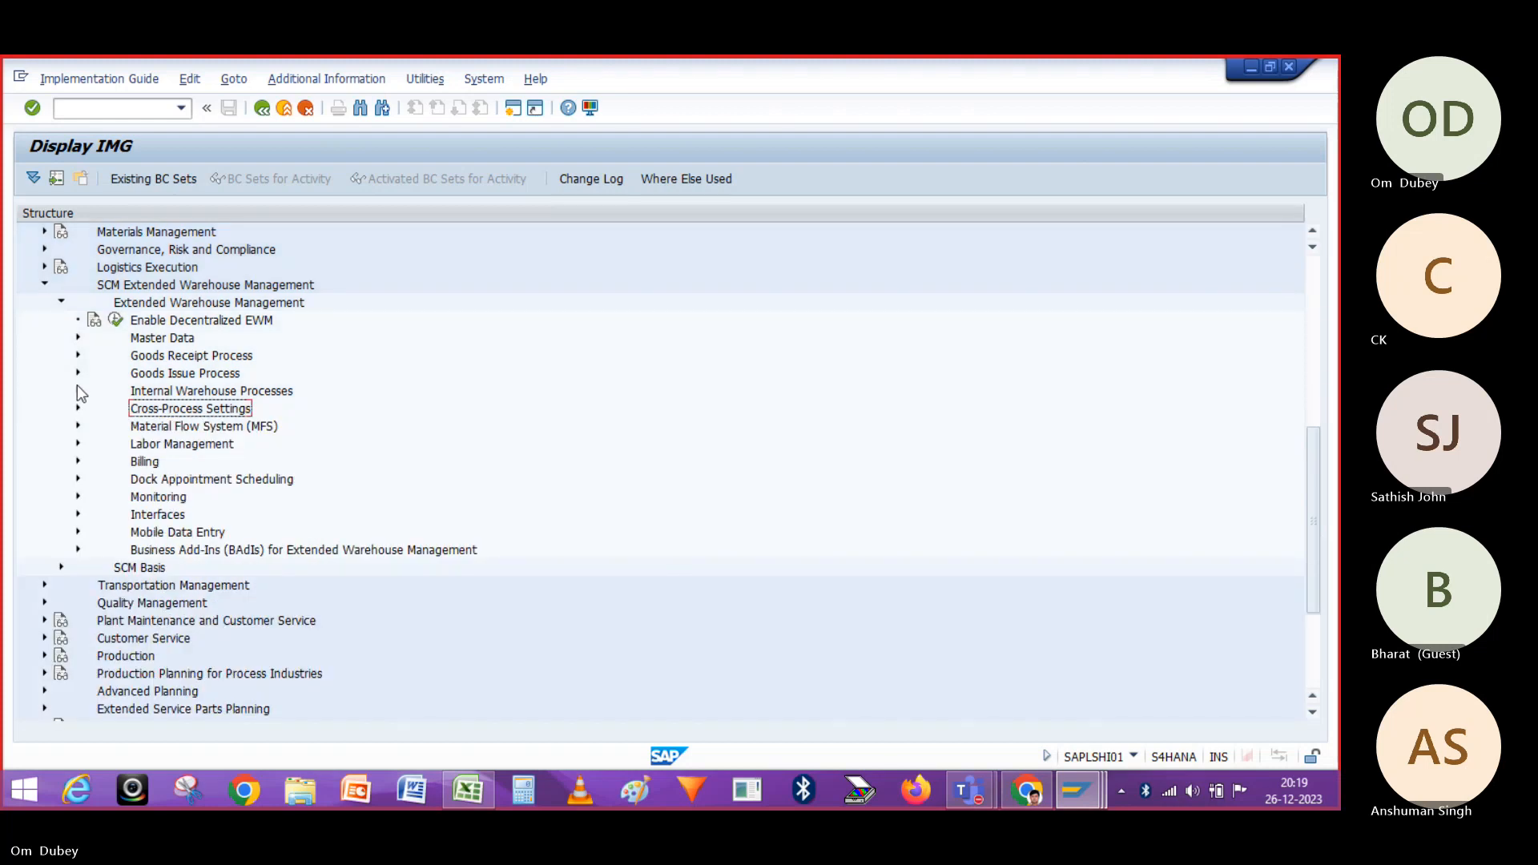
pyautogui.click(44, 284)
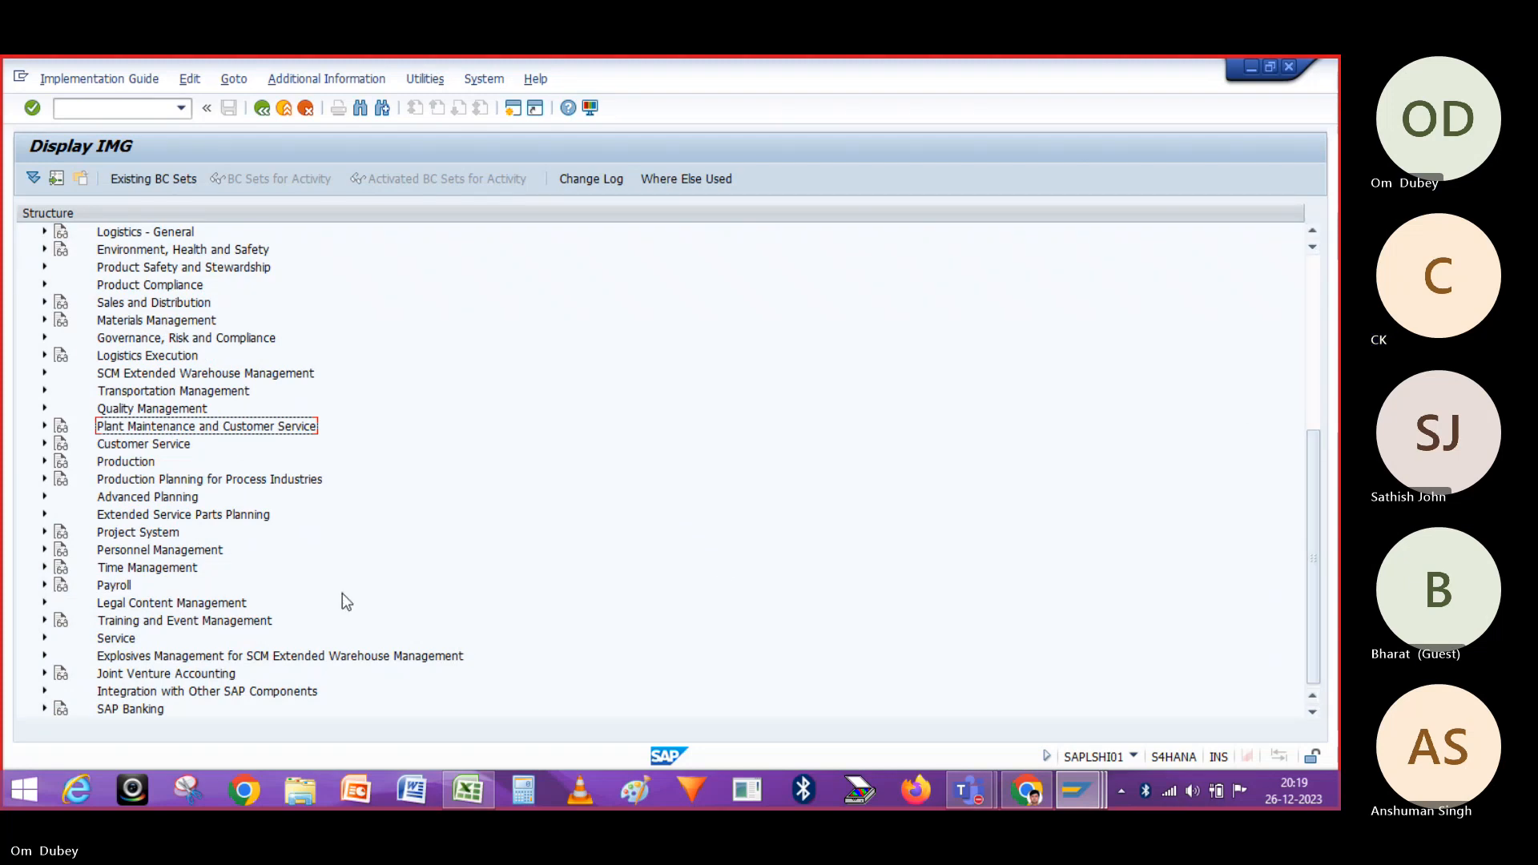
pyautogui.click(44, 692)
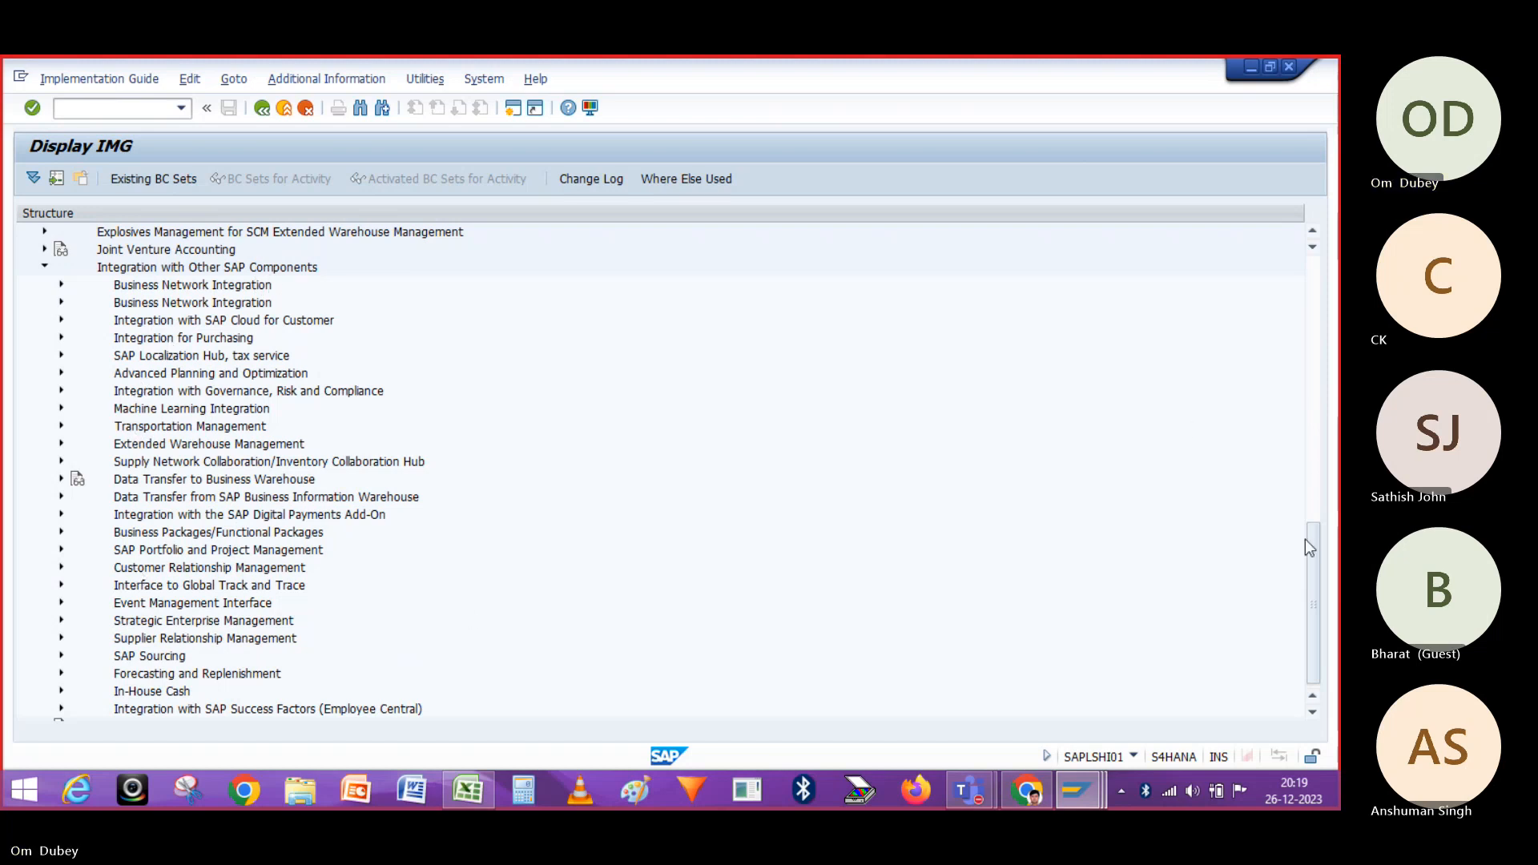
pyautogui.moveTo(1305, 540); pyautogui.dragTo(1310, 522)
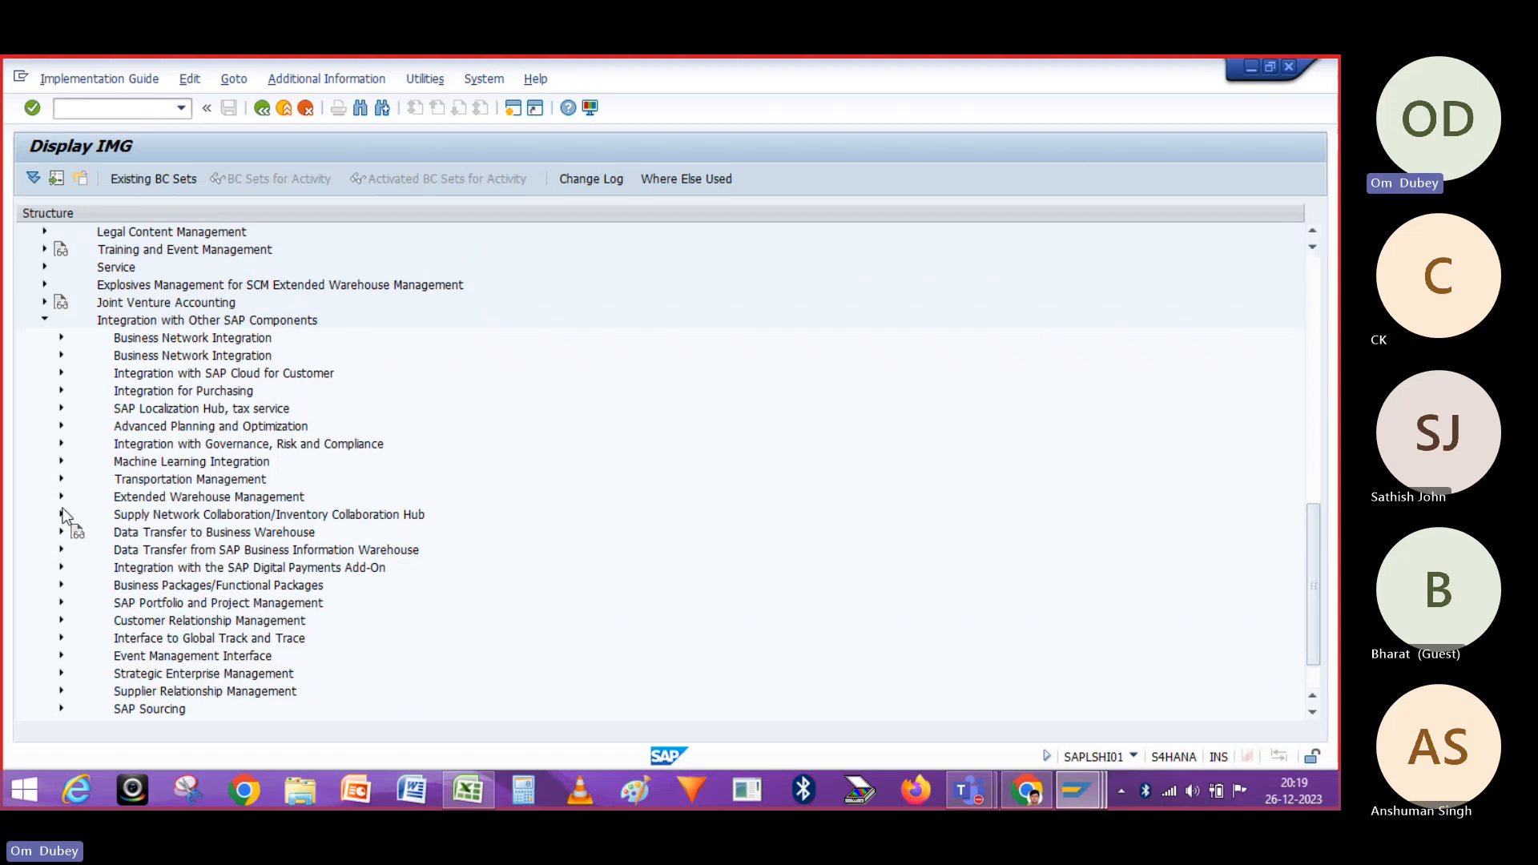
pyautogui.click(61, 496)
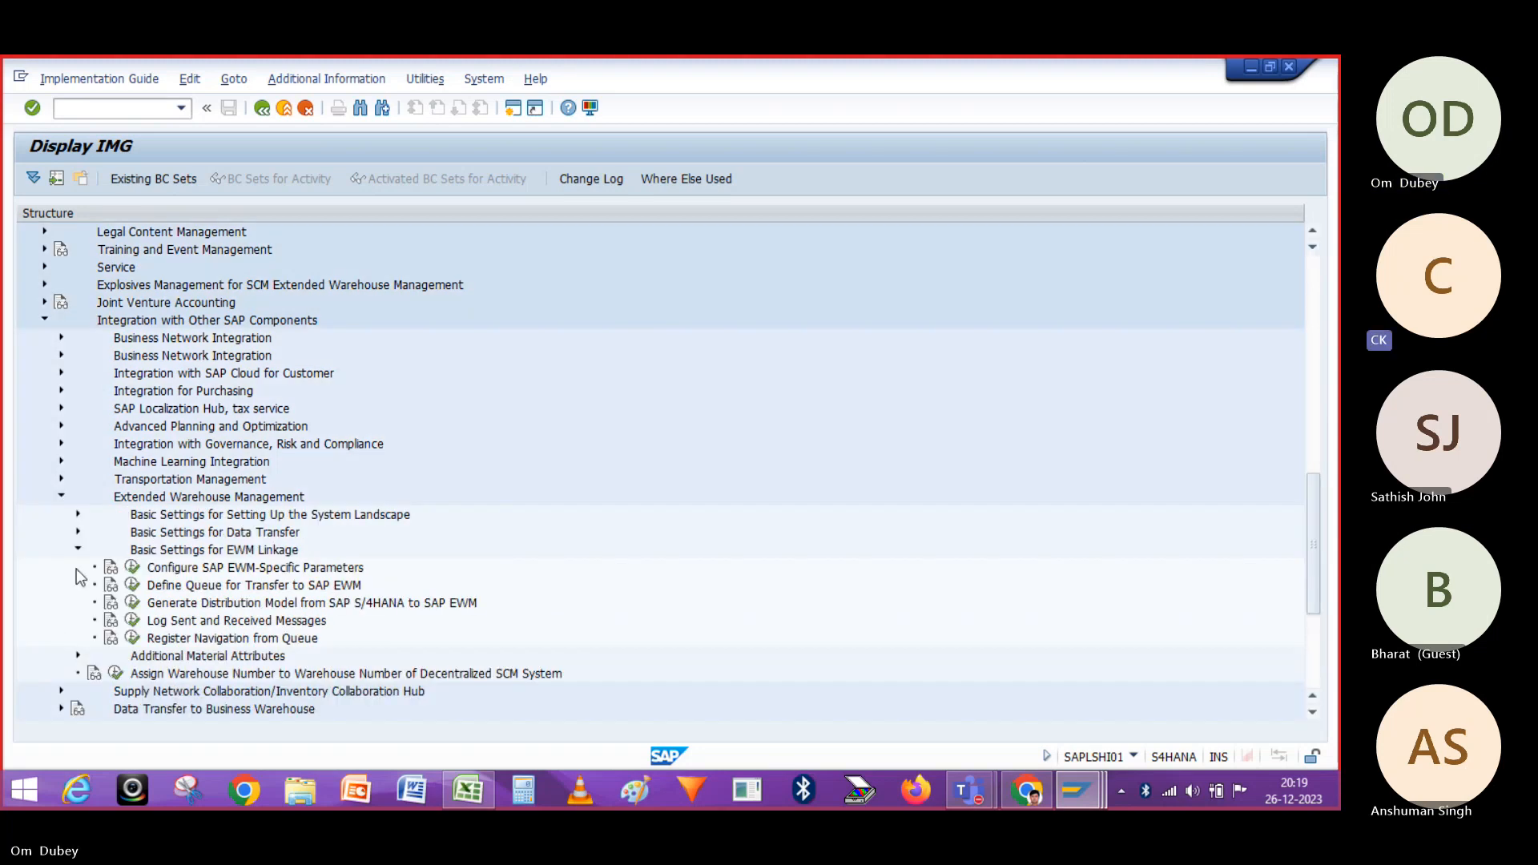
pyautogui.click(133, 569)
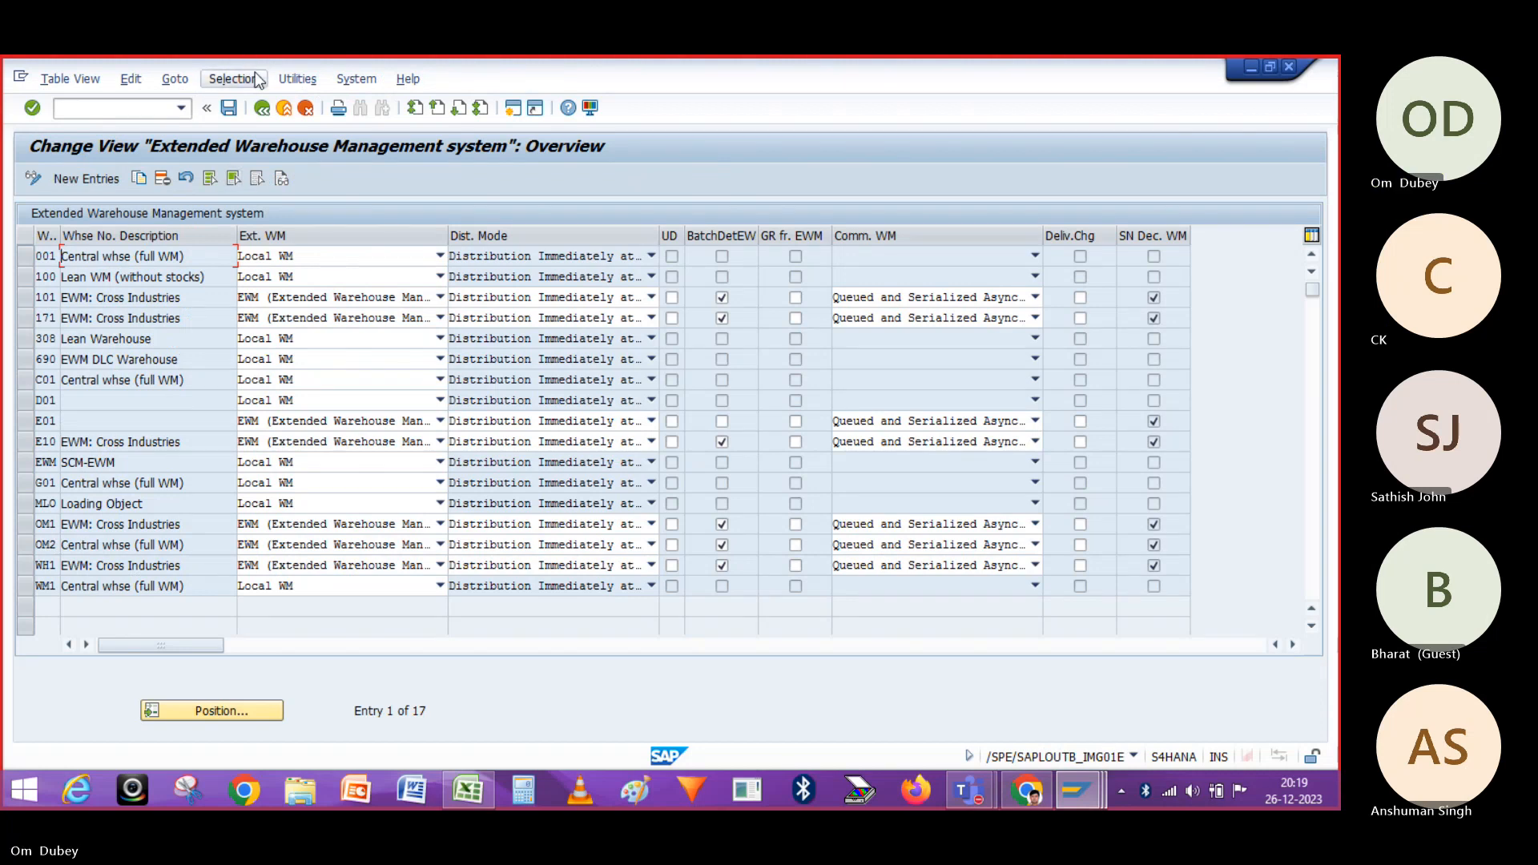
pyautogui.click(262, 109)
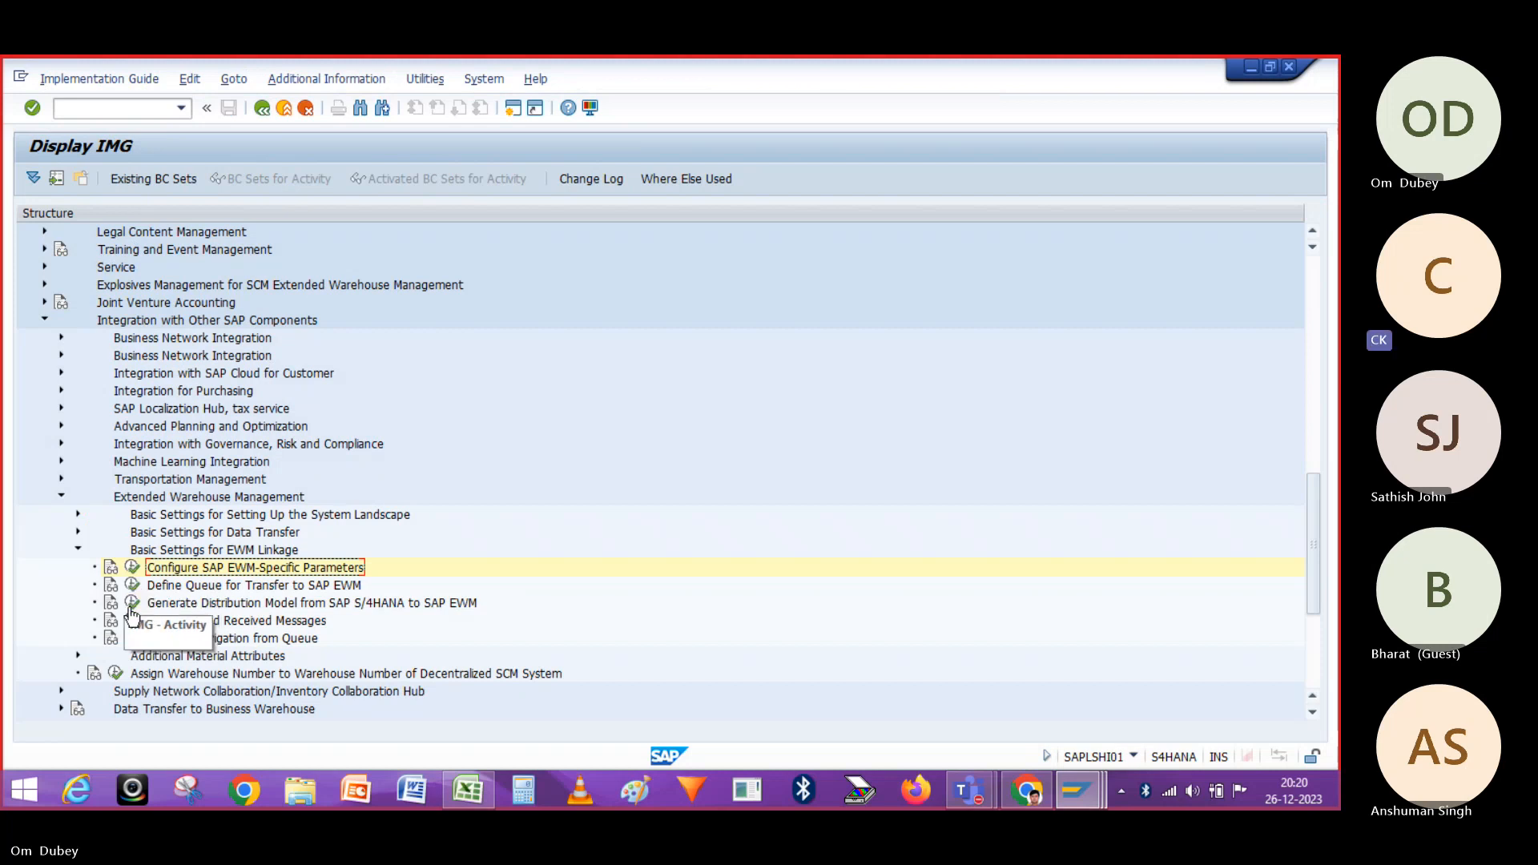
# Check the warehouse numbers available in Generate Distribution Model from SAP S/4HANA to SAP EWM, and collapse Integration with Other SAP Components
pyautogui.click(132, 603)
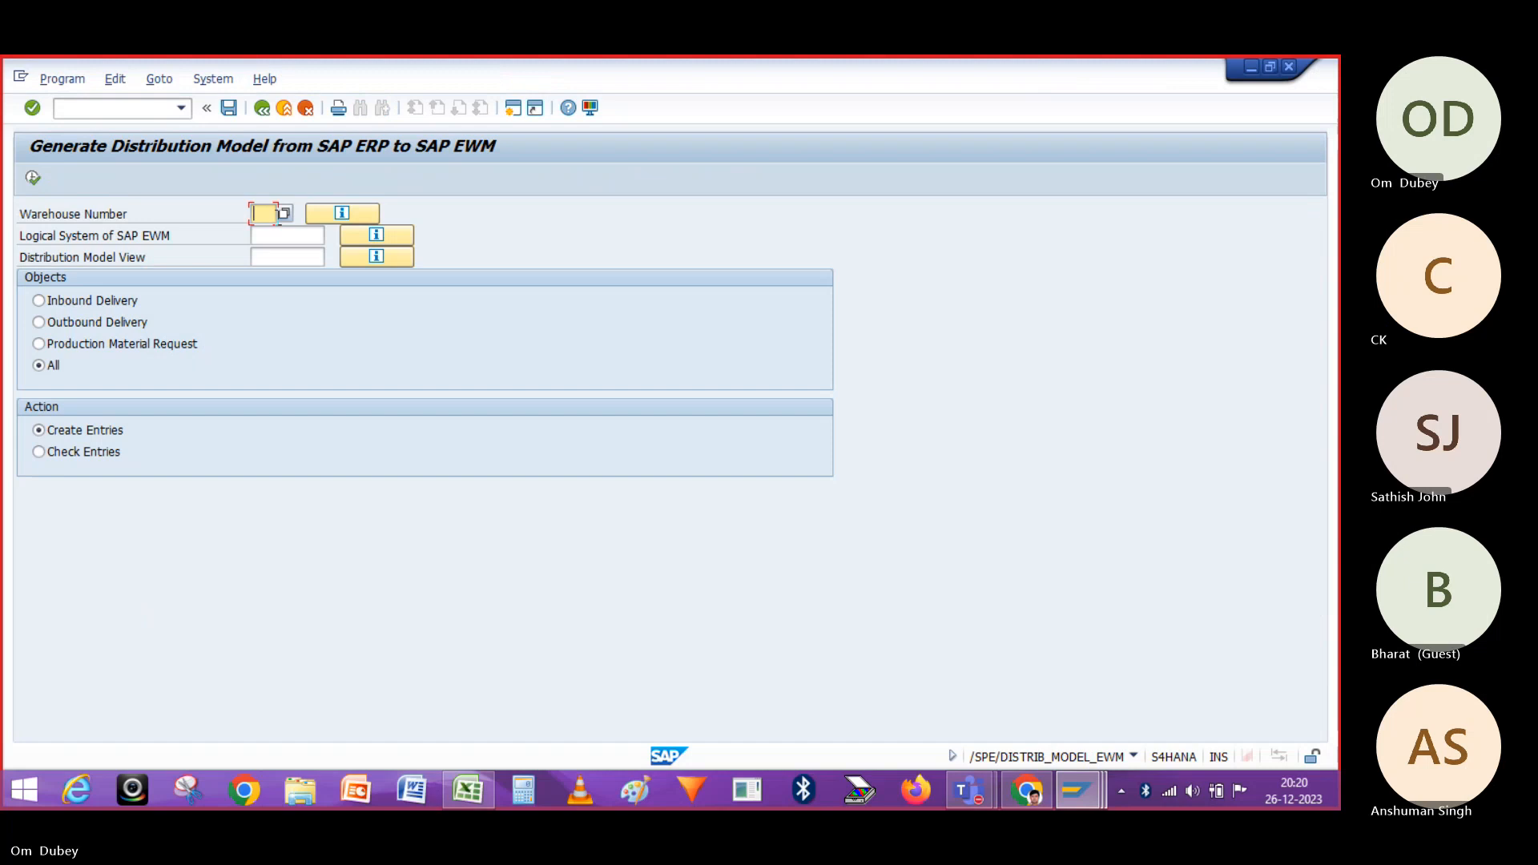
pyautogui.click(283, 214)
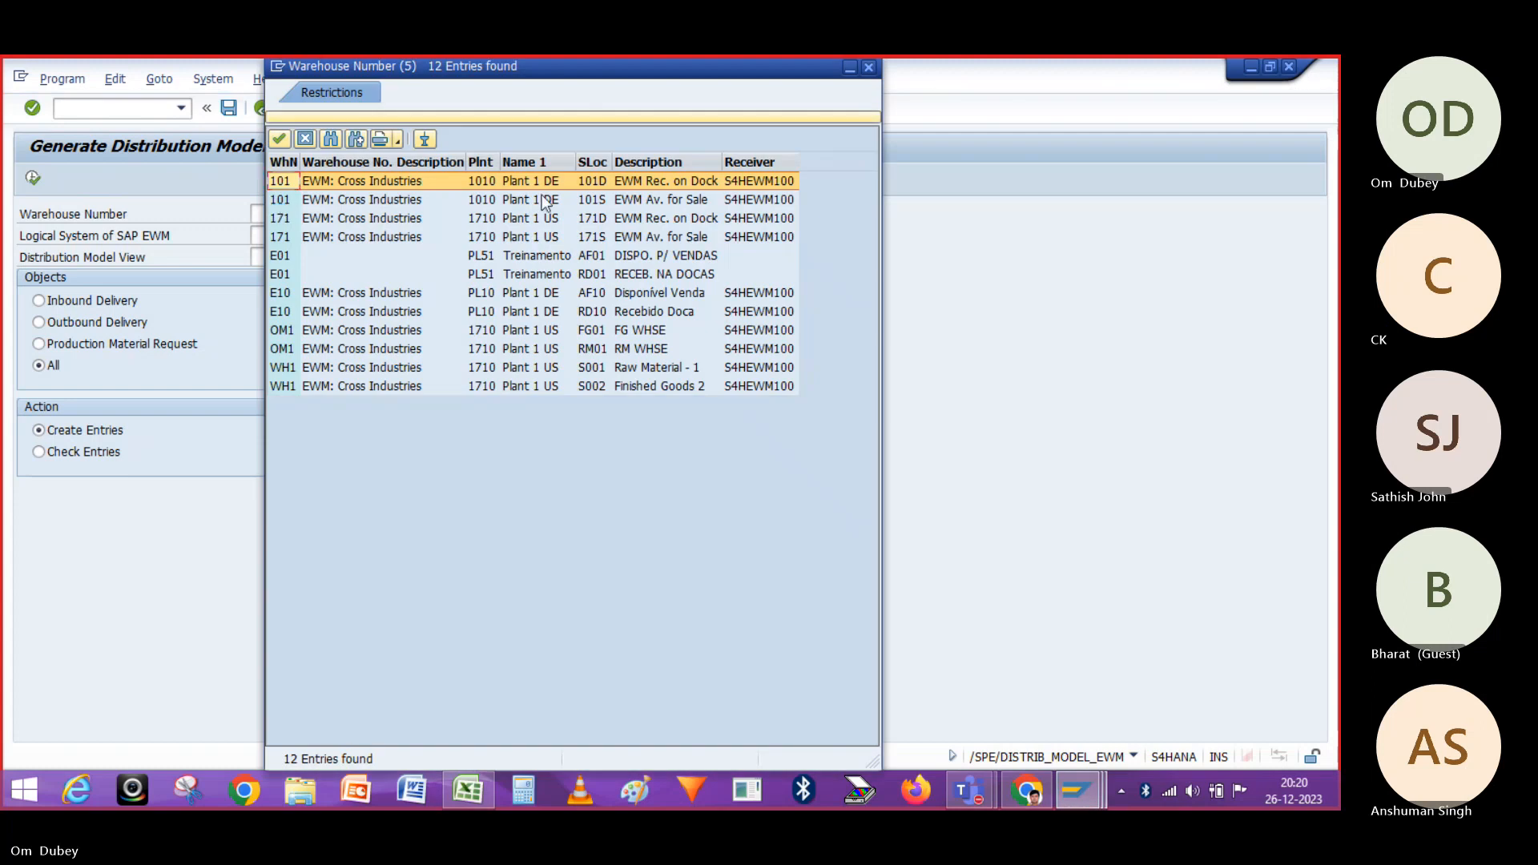
pyautogui.click(869, 66)
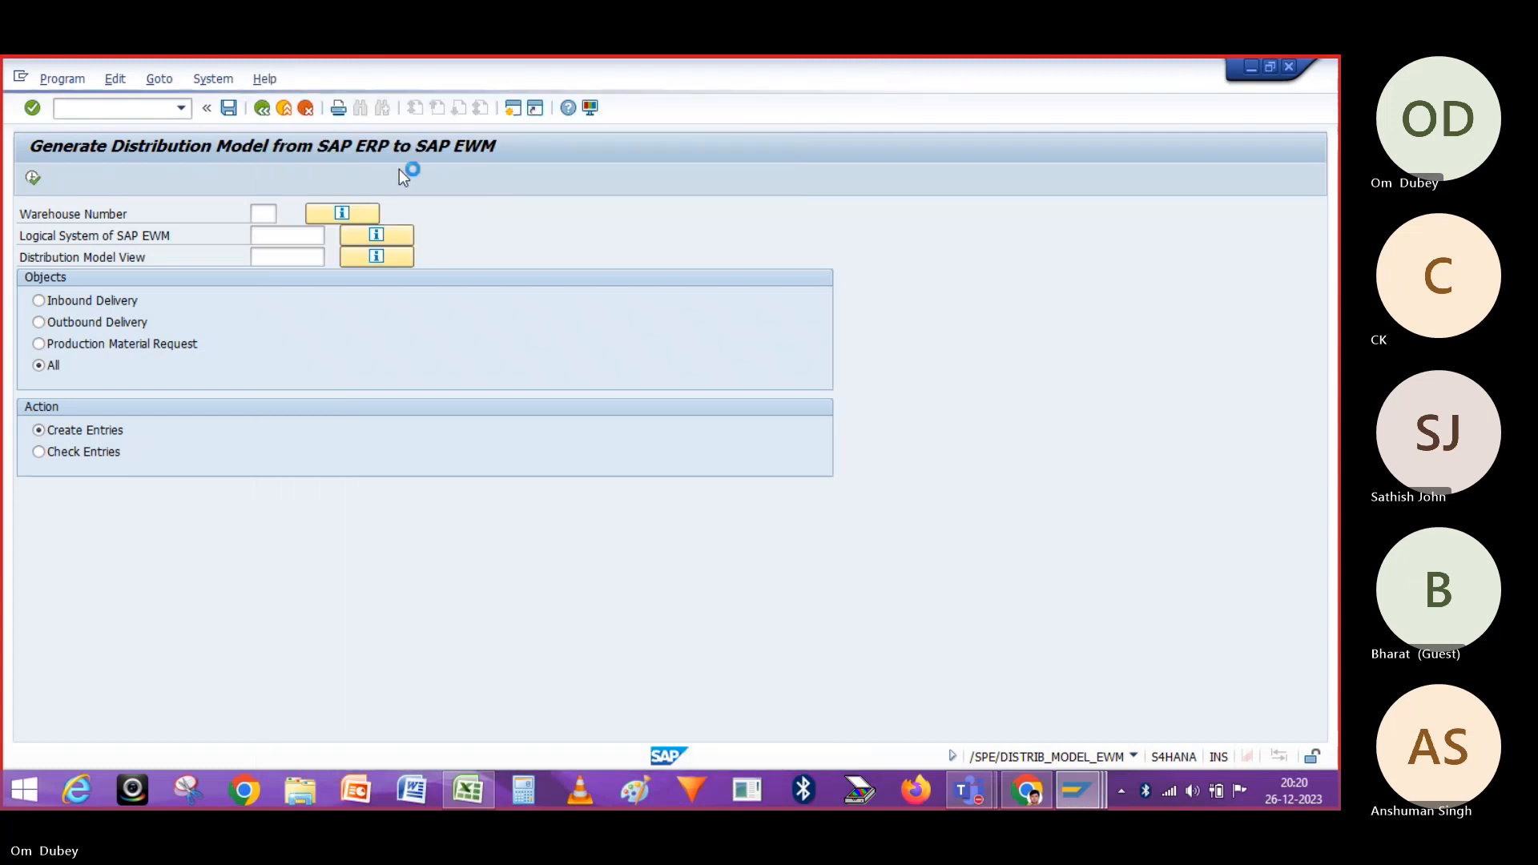
pyautogui.click(263, 109)
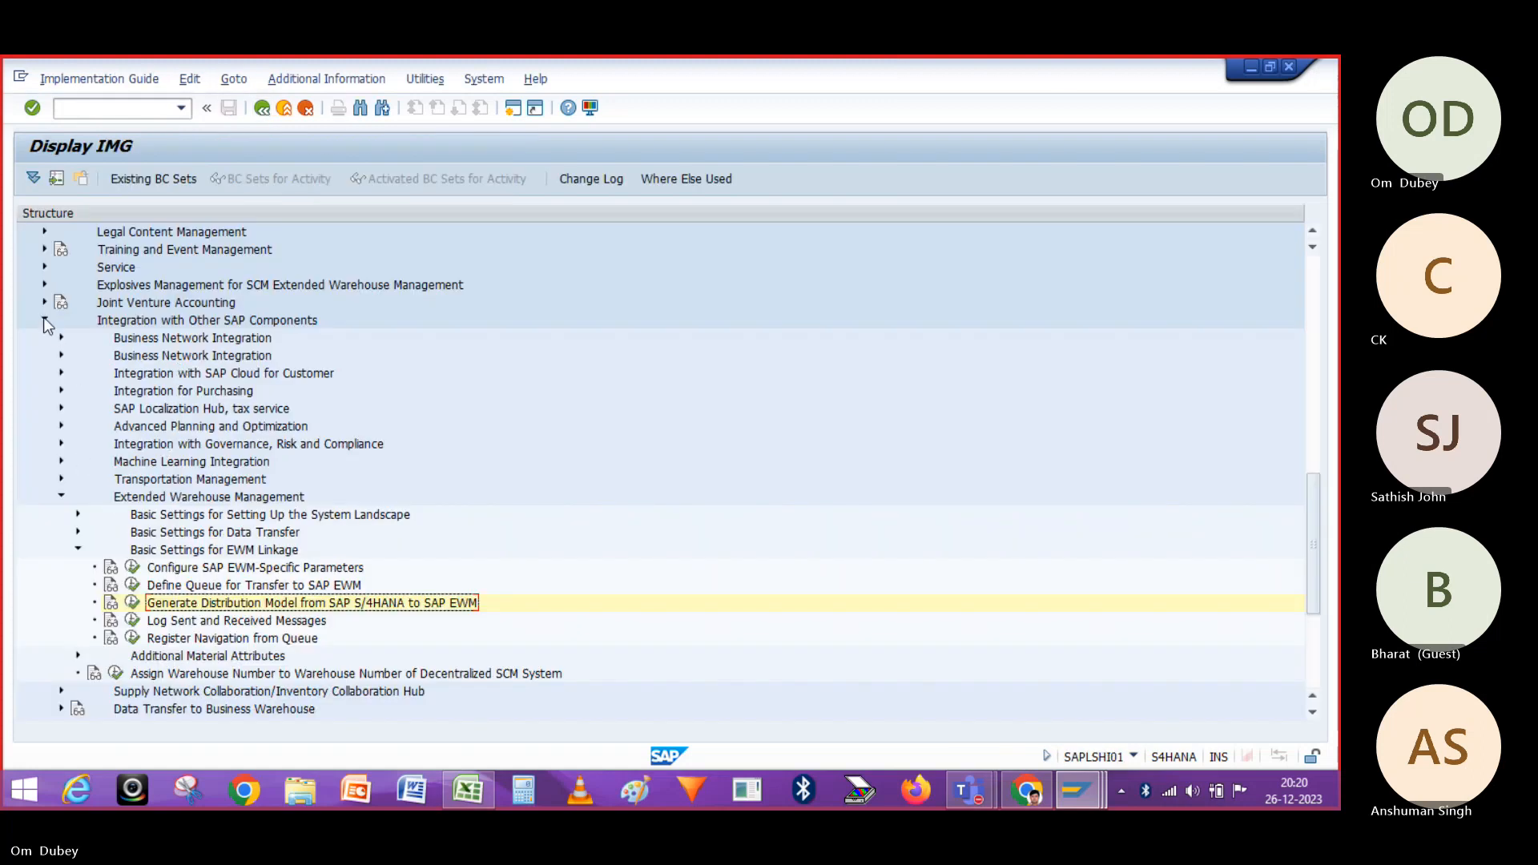
pyautogui.click(43, 319)
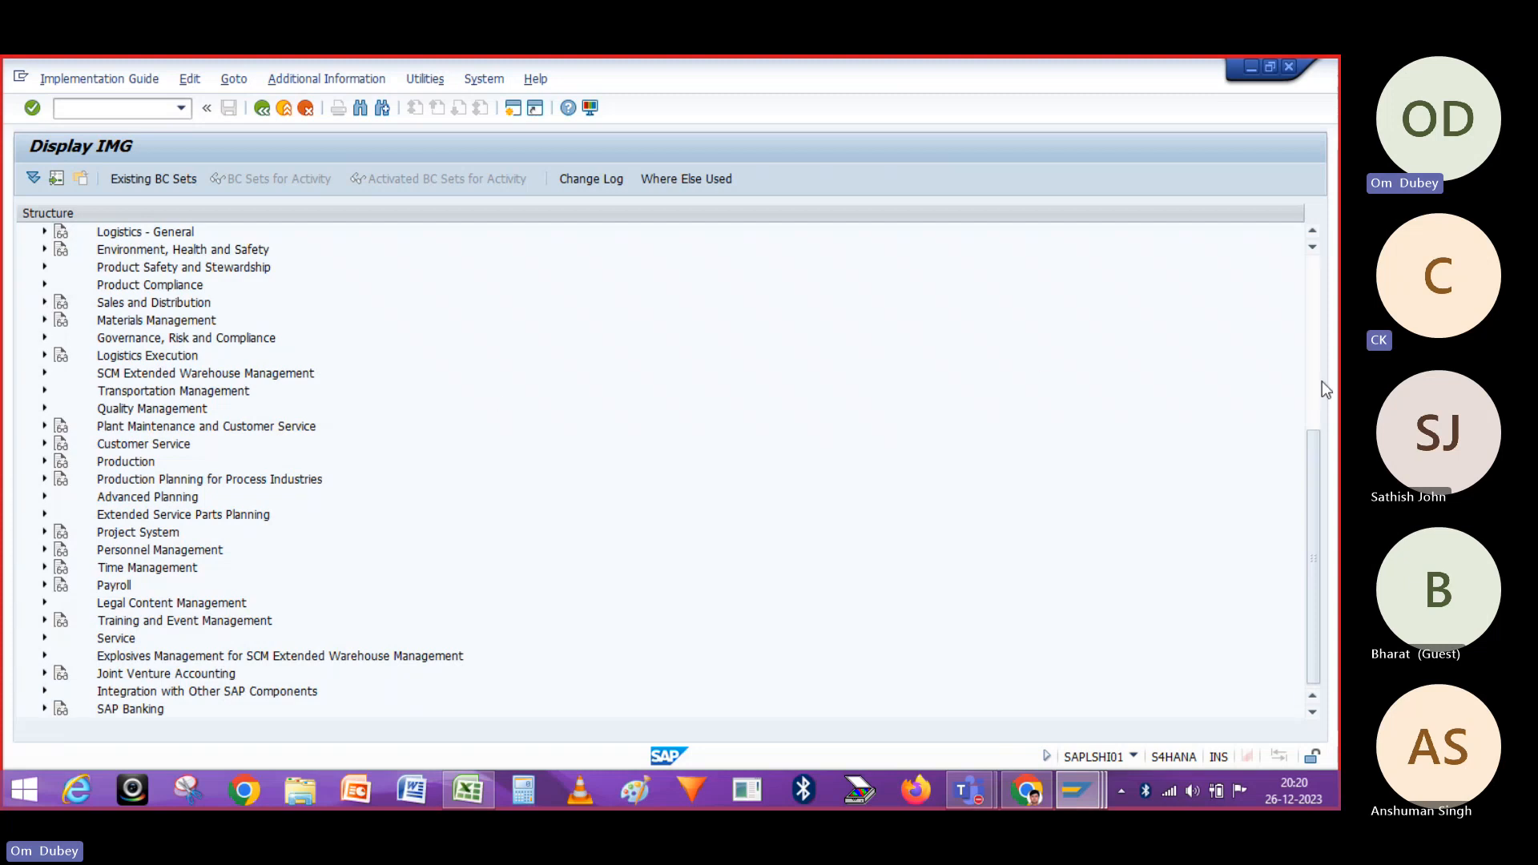
# Review the warehouses in Define Warehouse Numbers under the Master Data of SCM Extended Warehouse Management
pyautogui.moveTo(1306, 474); pyautogui.dragTo(1306, 378)
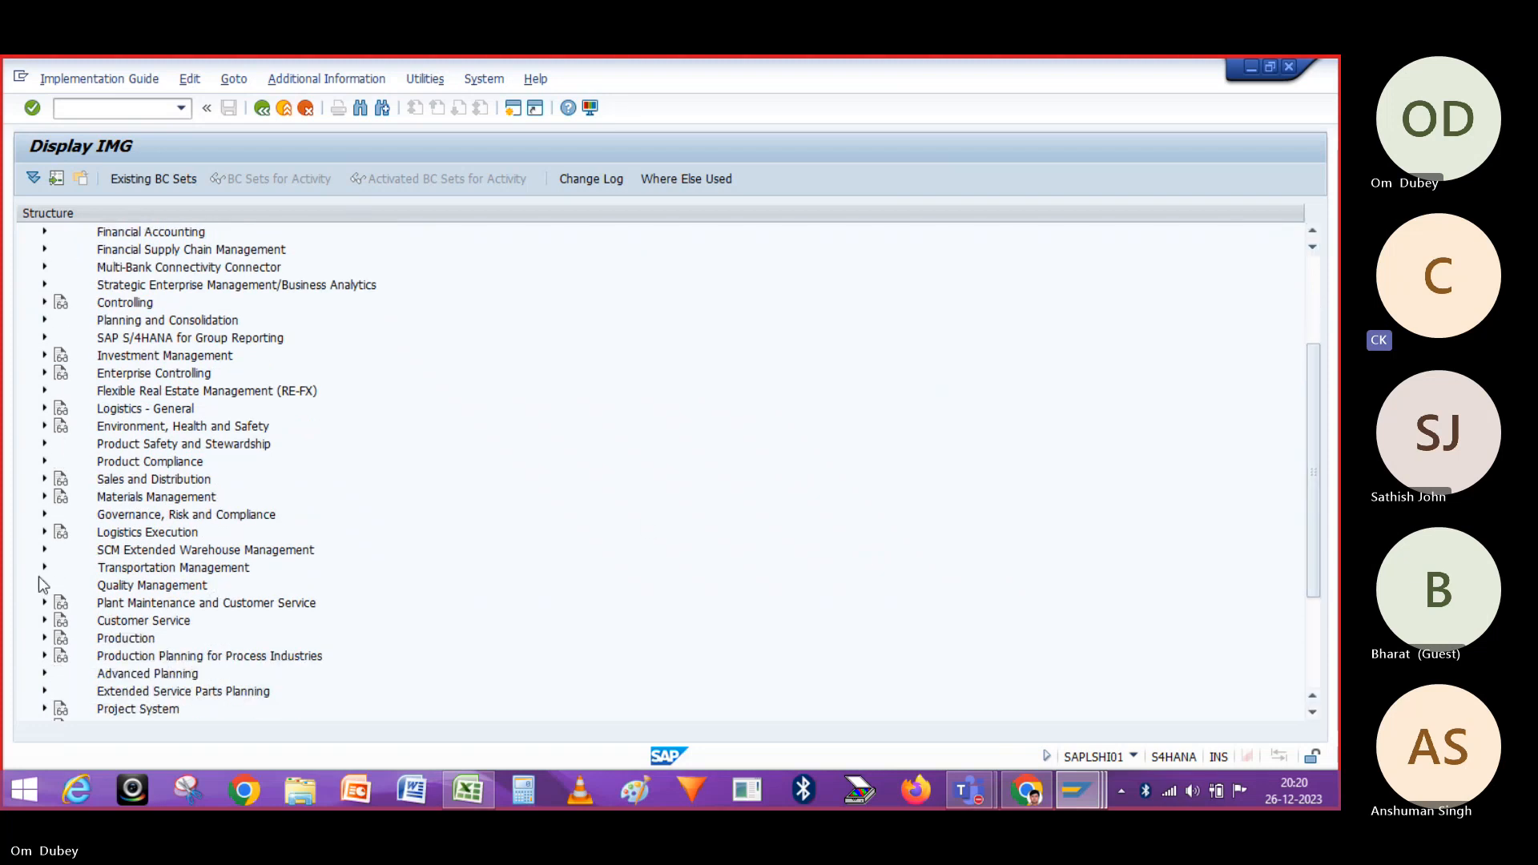
pyautogui.click(44, 550)
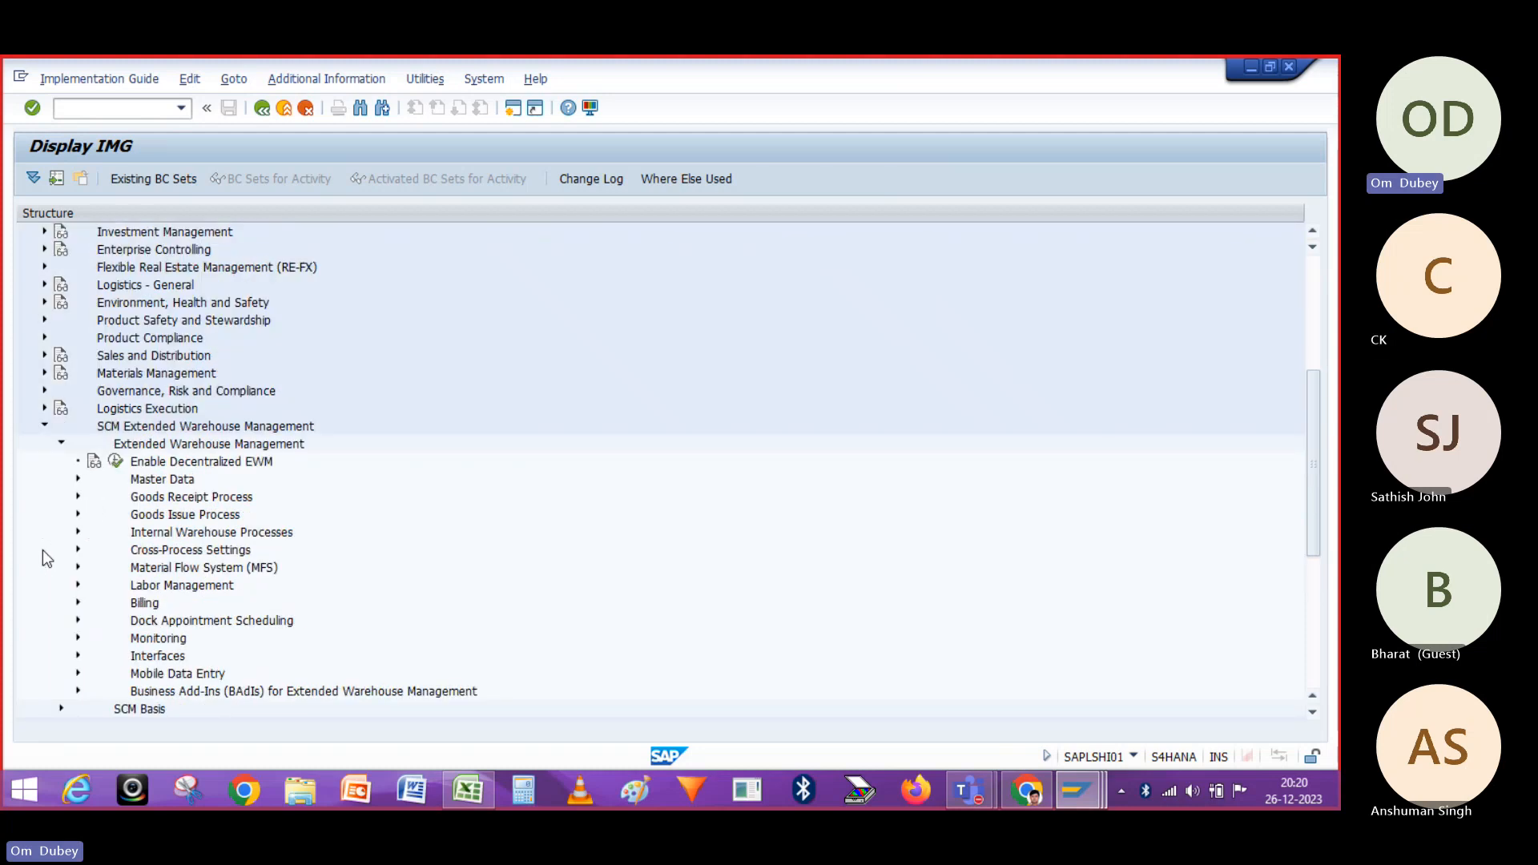
pyautogui.click(76, 479)
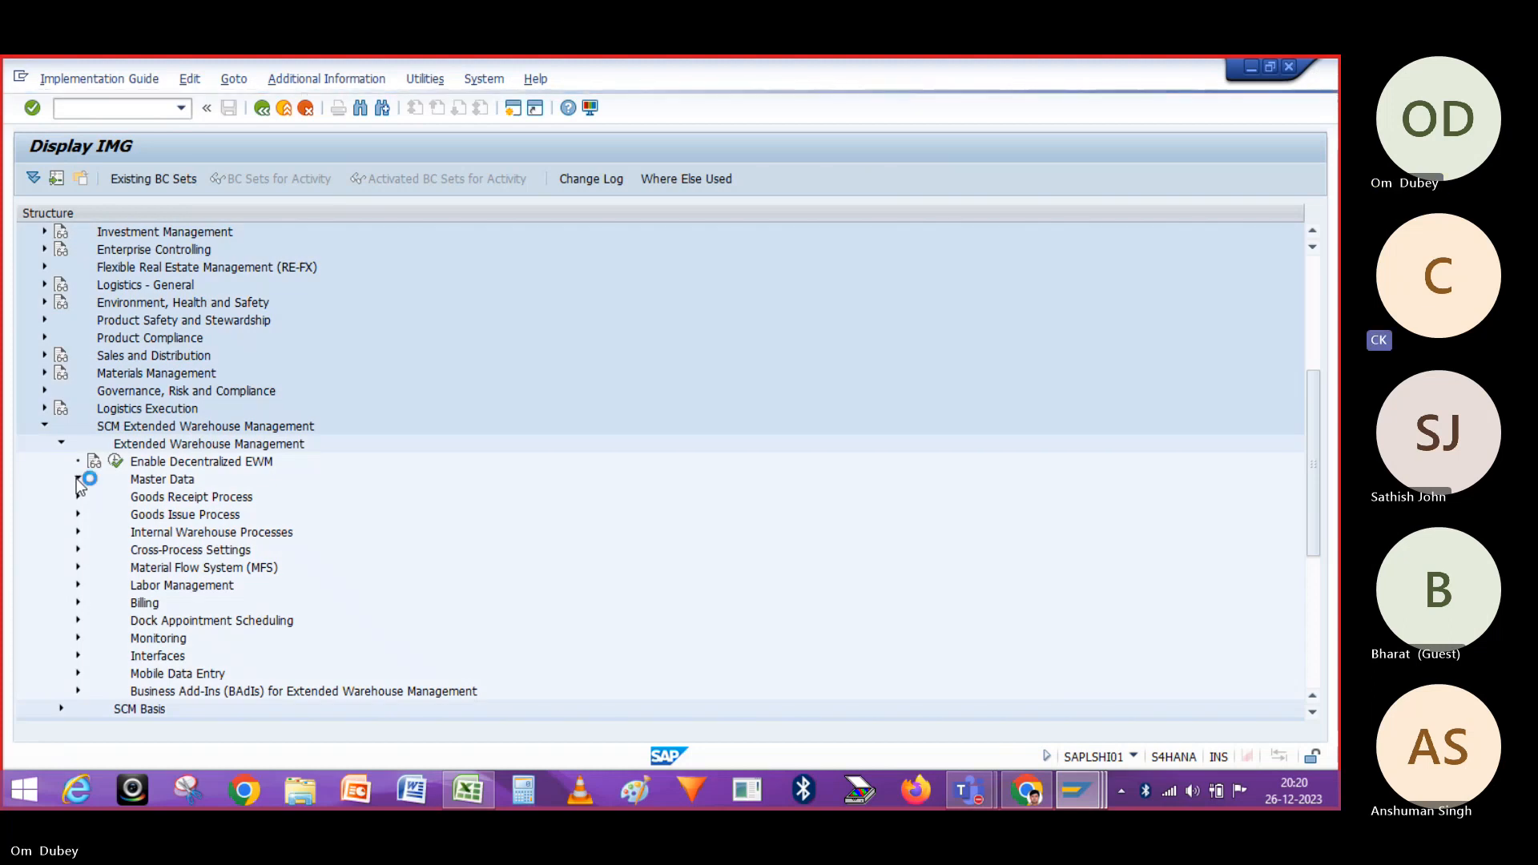
pyautogui.click(132, 407)
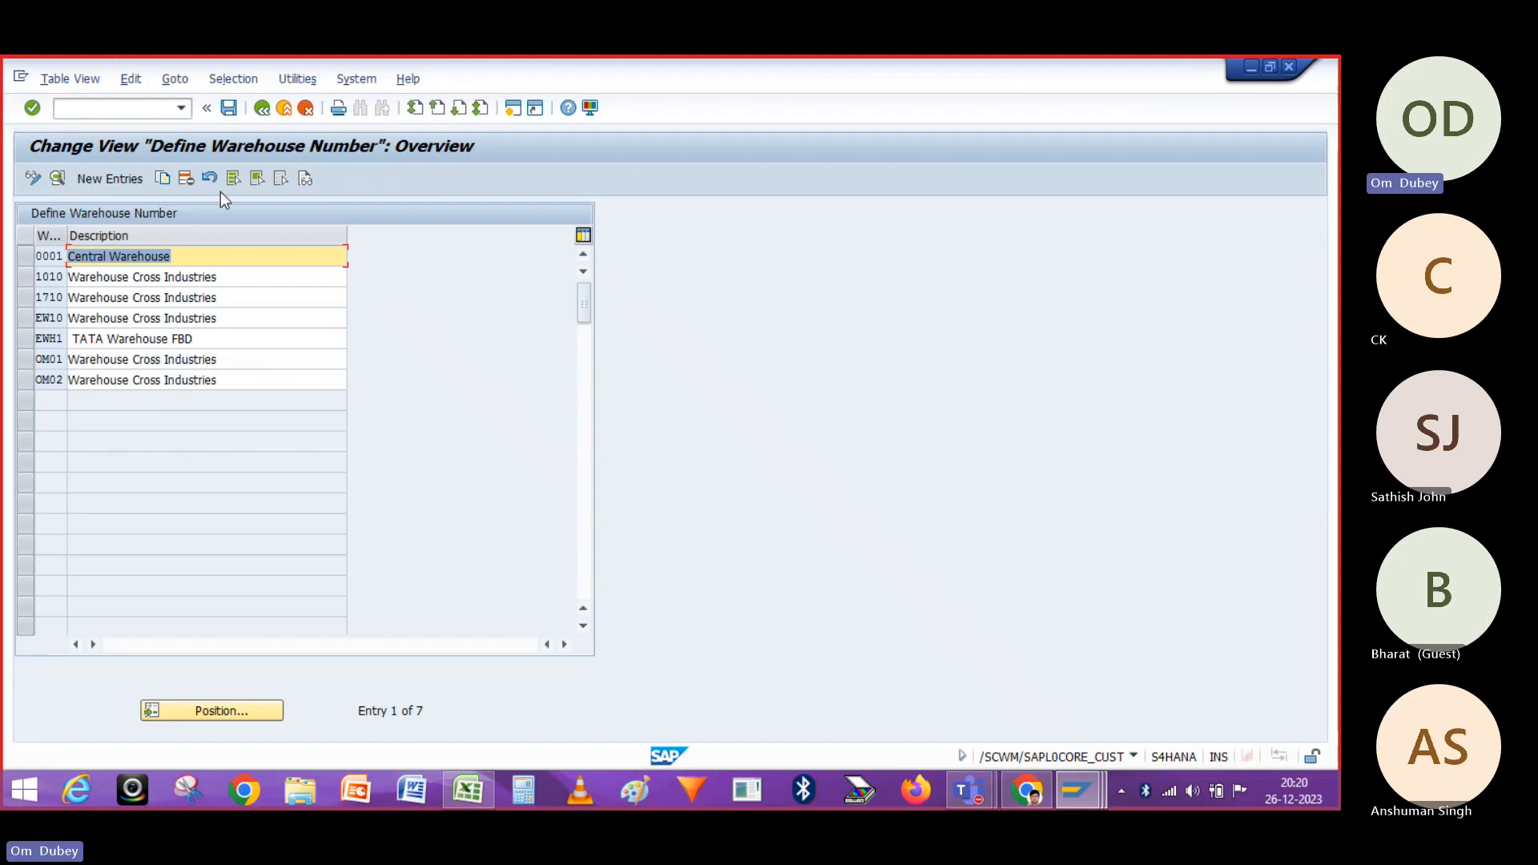
pyautogui.click(258, 108)
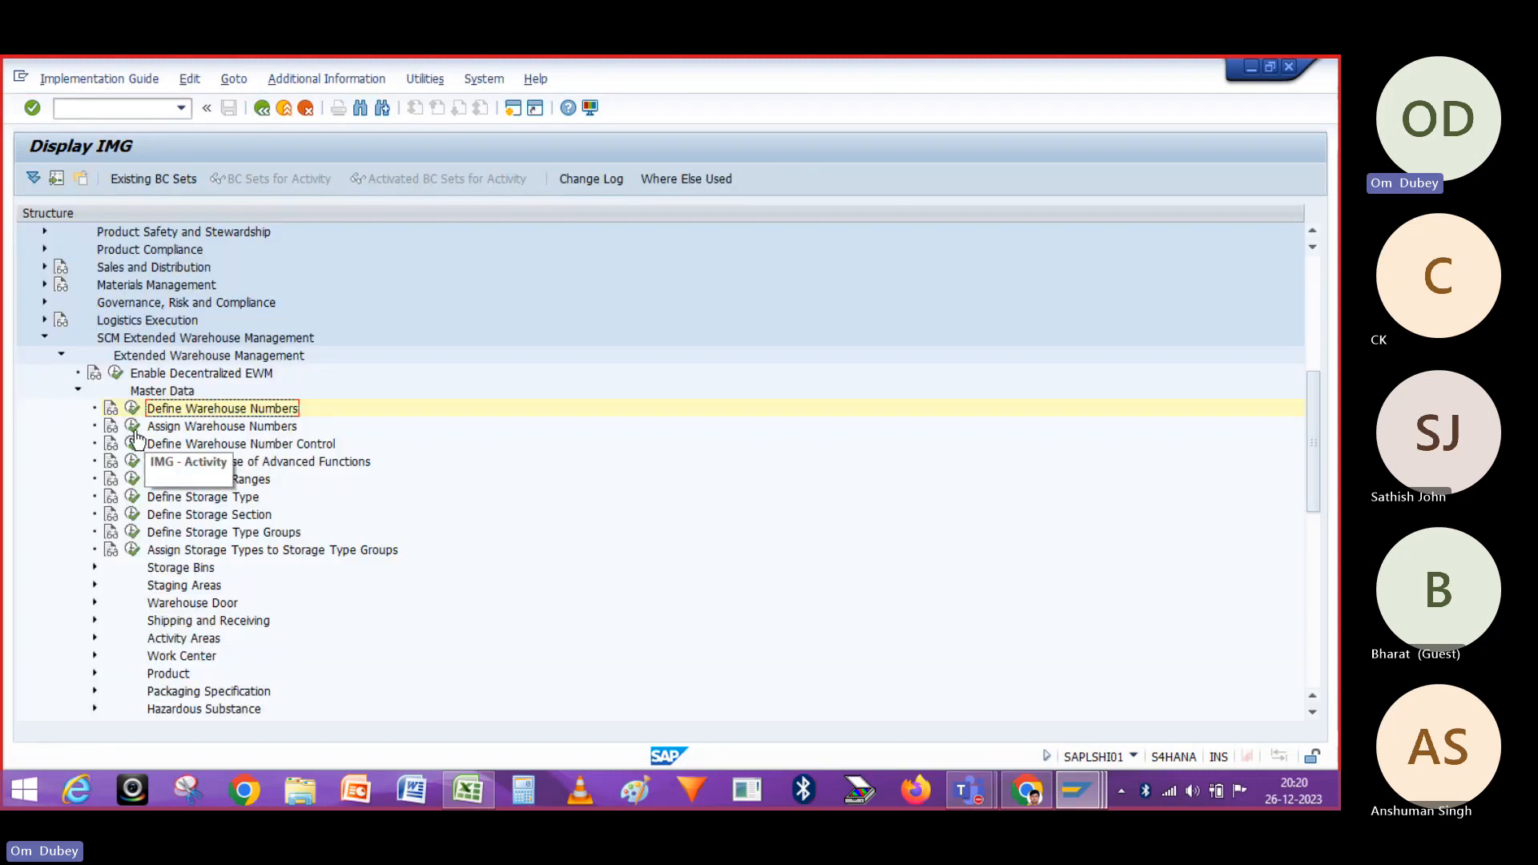
# Check the supply chain unit and business partner assignments of warehouse OM02, as well as the warehouse number control settings
pyautogui.click(133, 427)
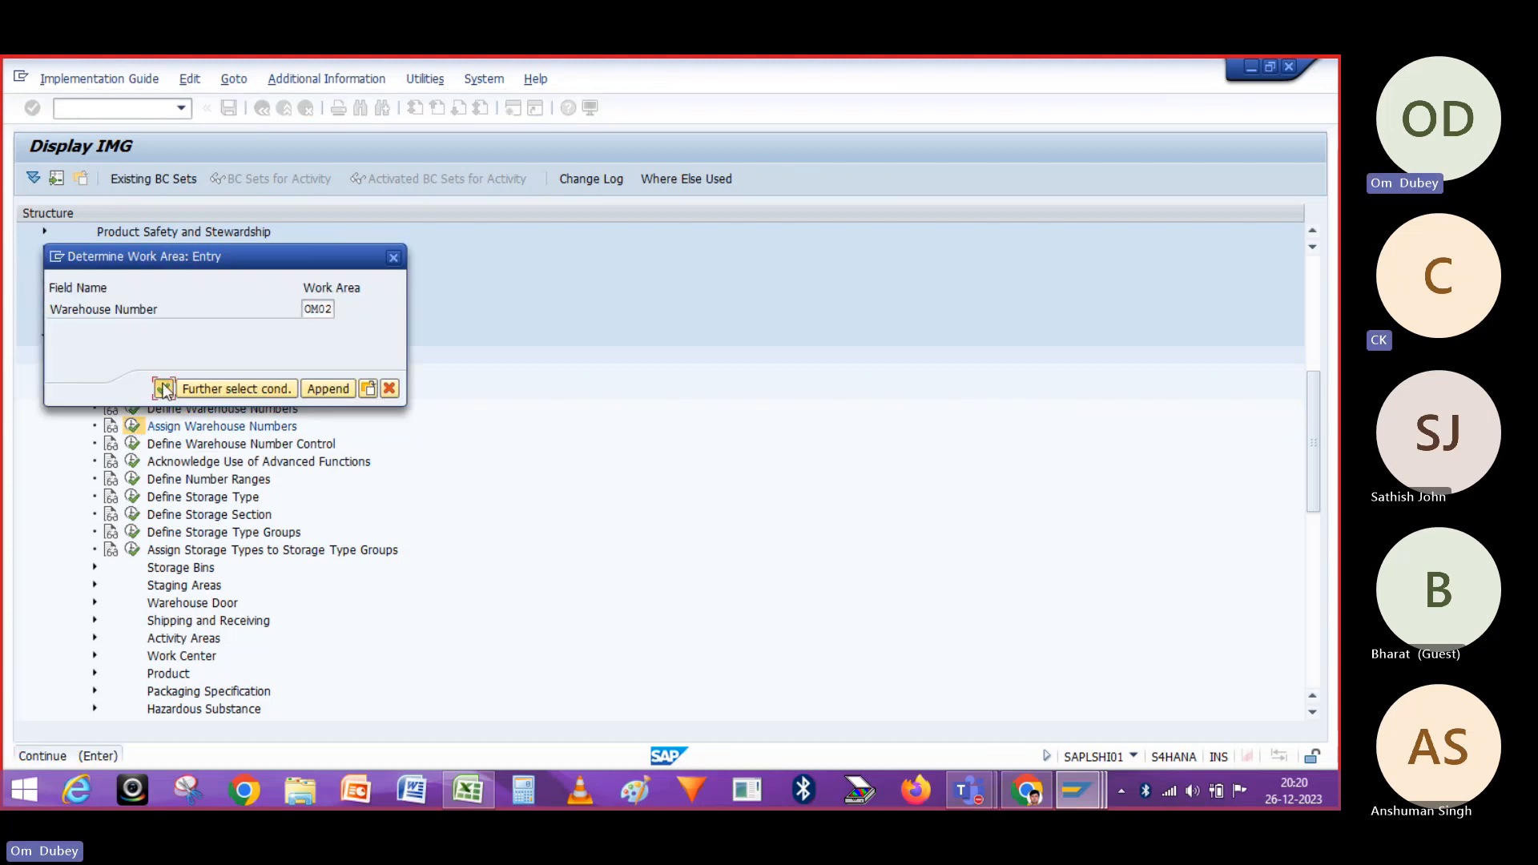
pyautogui.click(163, 389)
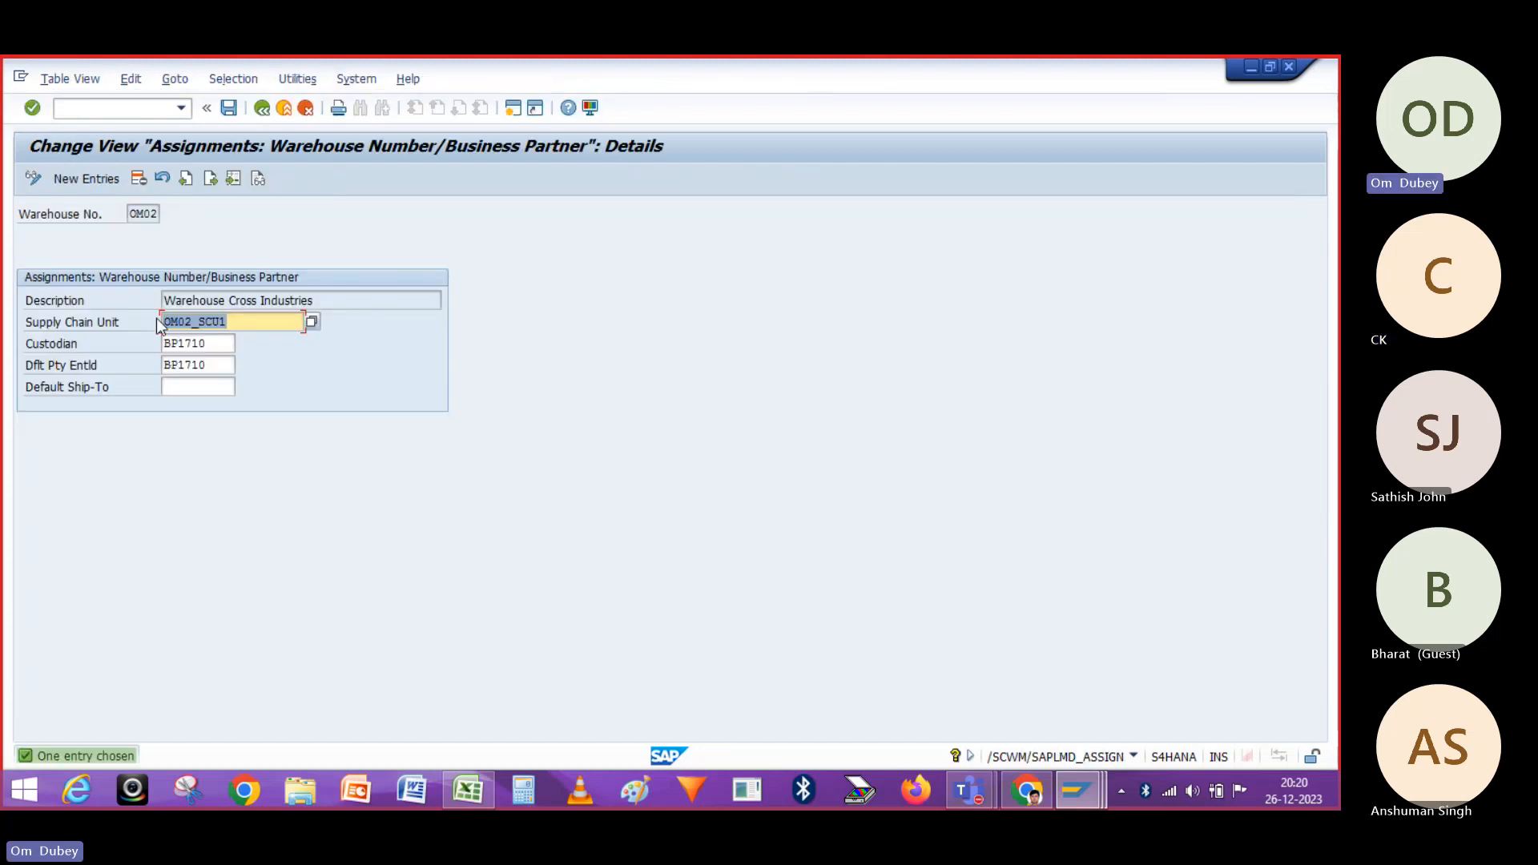
pyautogui.click(262, 108)
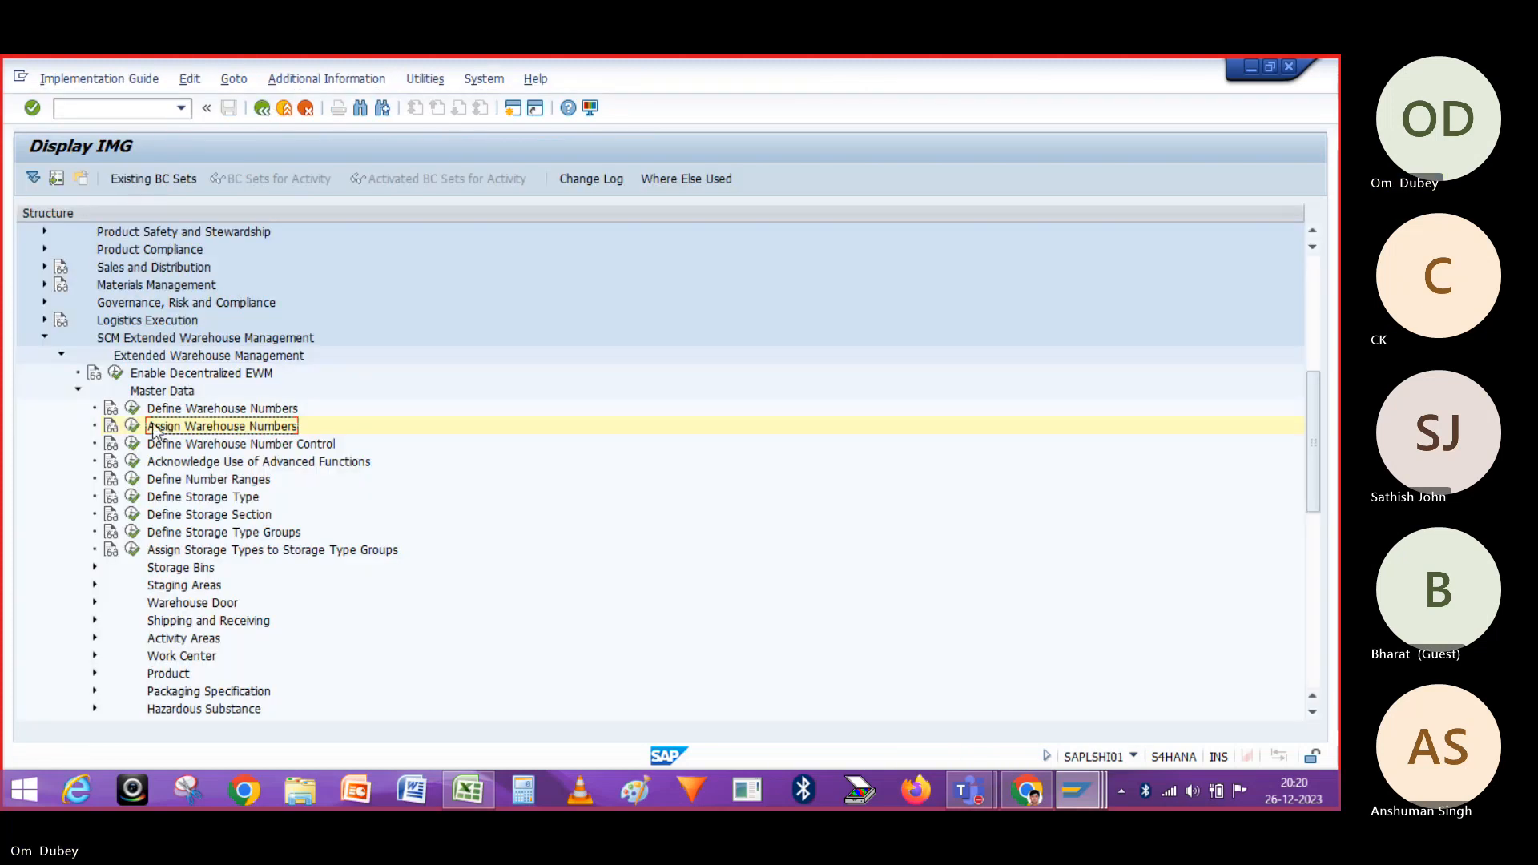
pyautogui.click(132, 444)
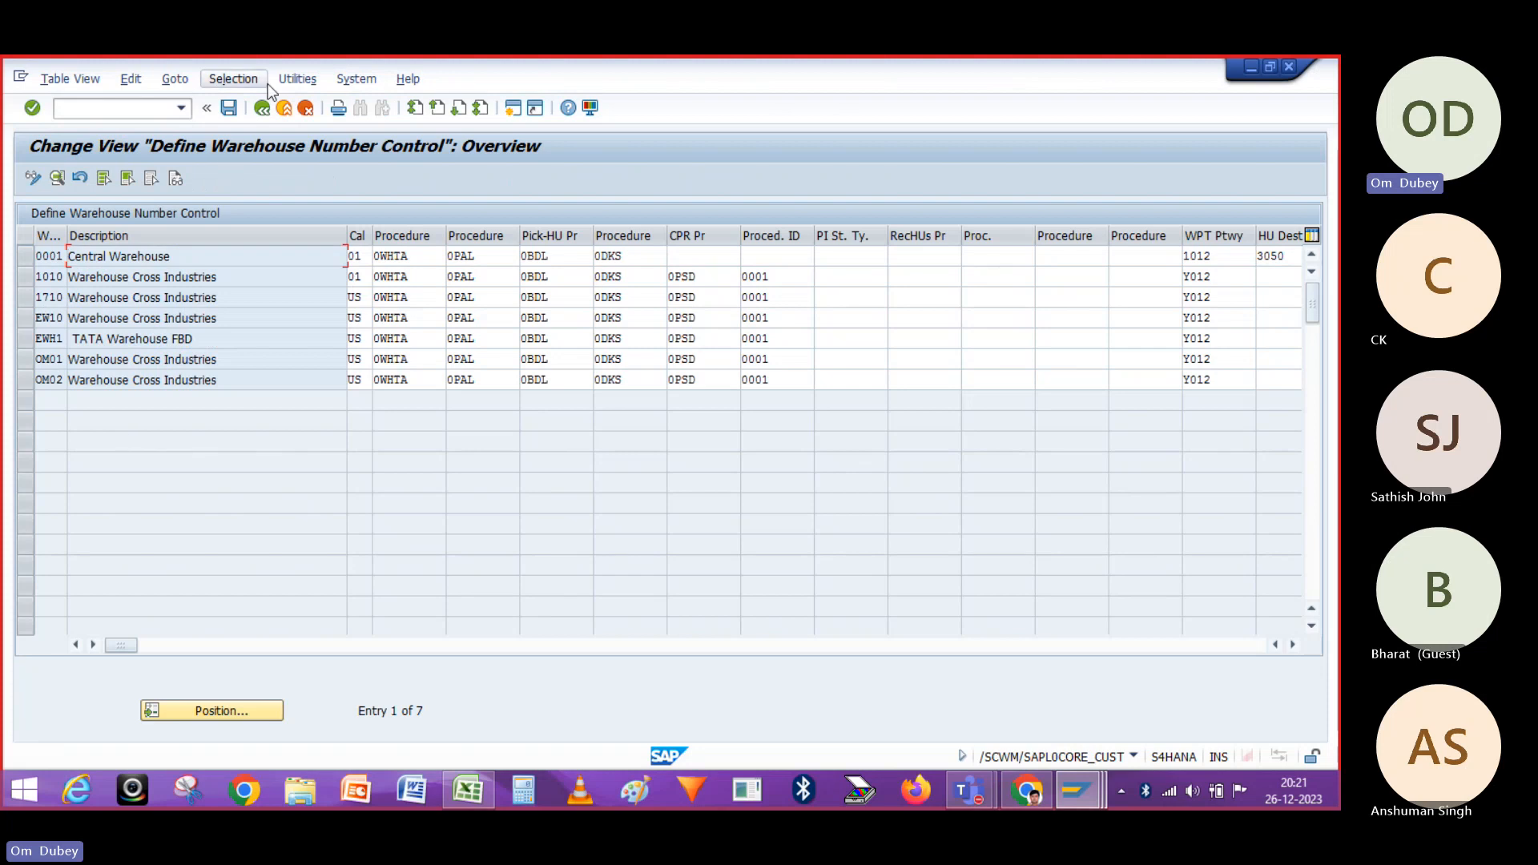
pyautogui.click(262, 107)
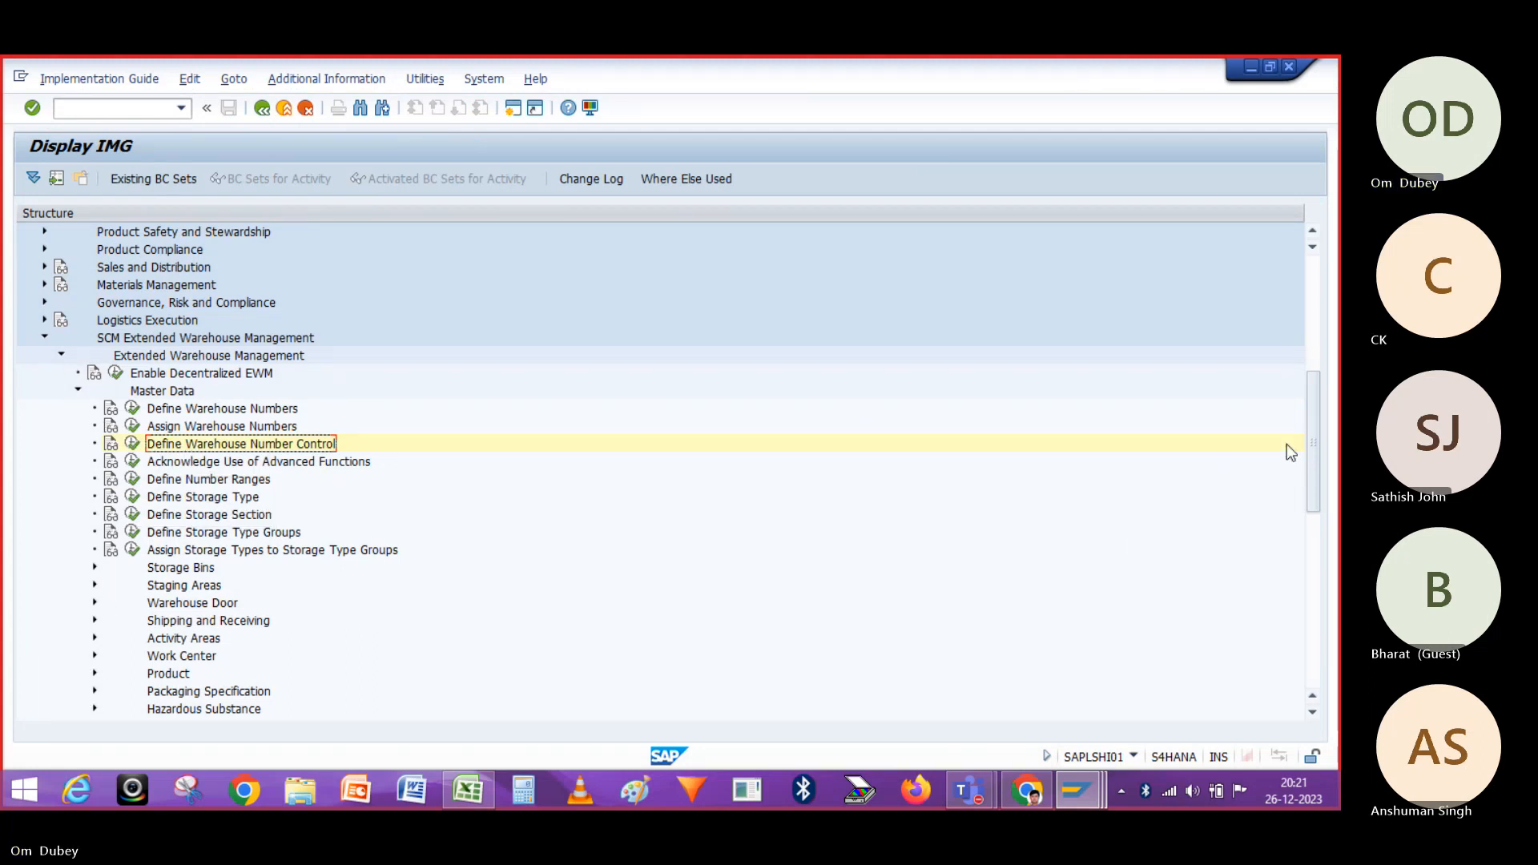
# Review the availability groups in Configure Availability Group for Putaway under Goods Receipt Process
pyautogui.moveTo(1309, 444); pyautogui.dragTo(1313, 483)
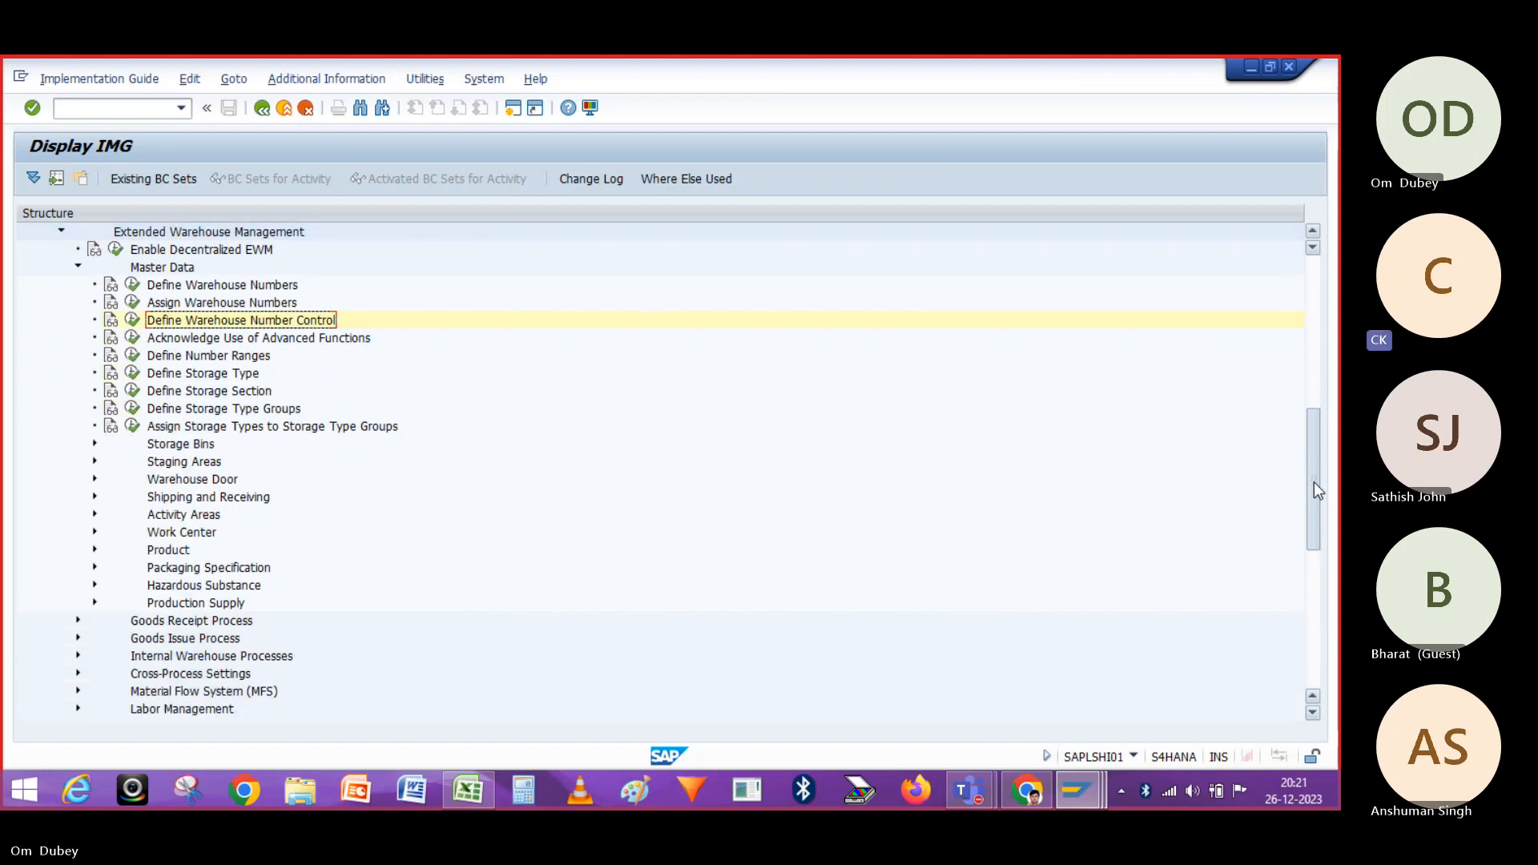
pyautogui.click(79, 620)
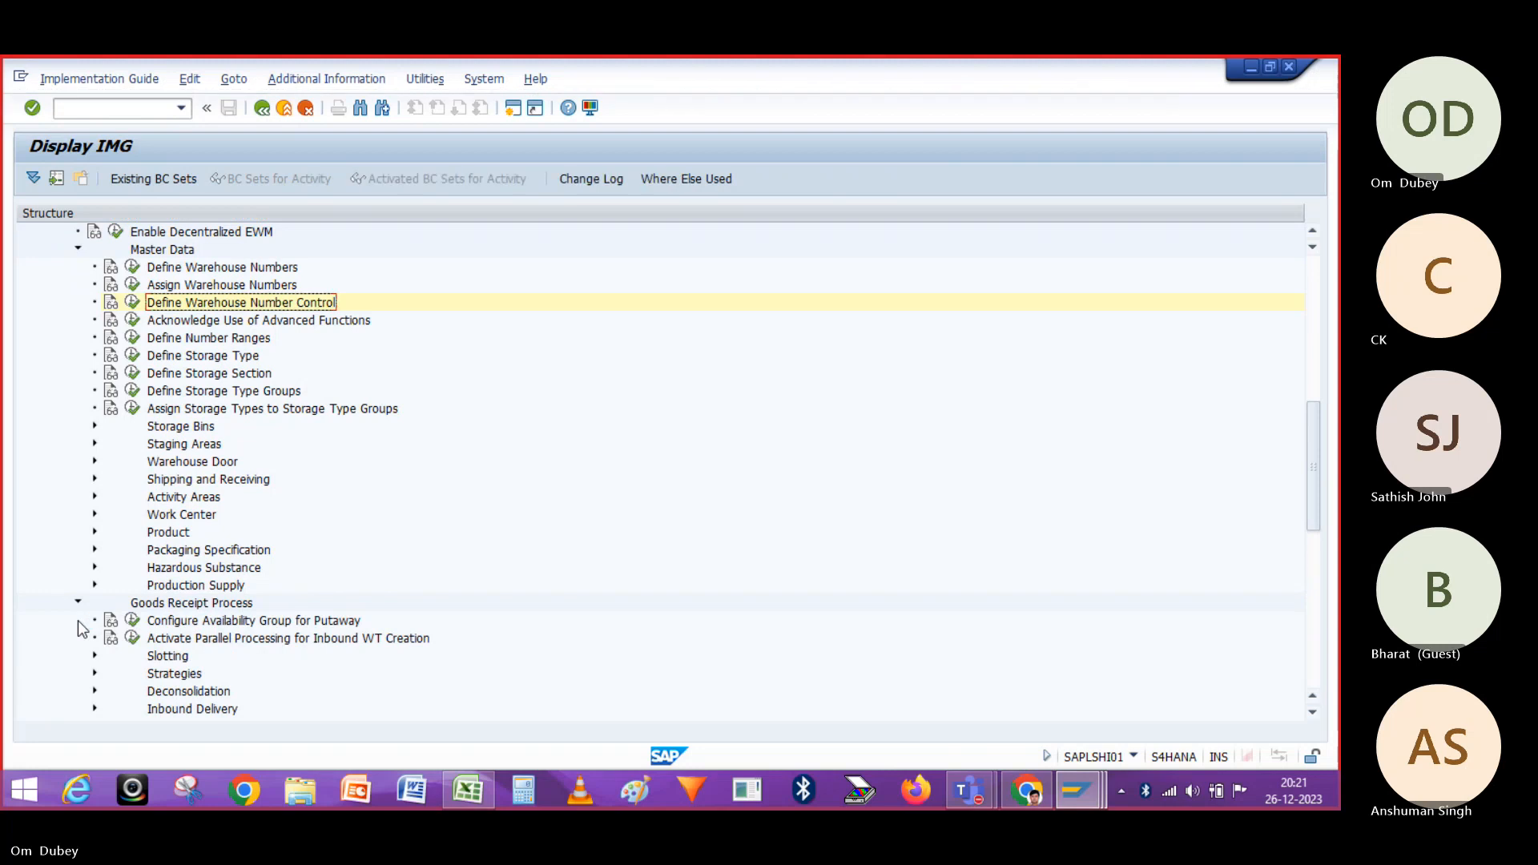
pyautogui.click(133, 621)
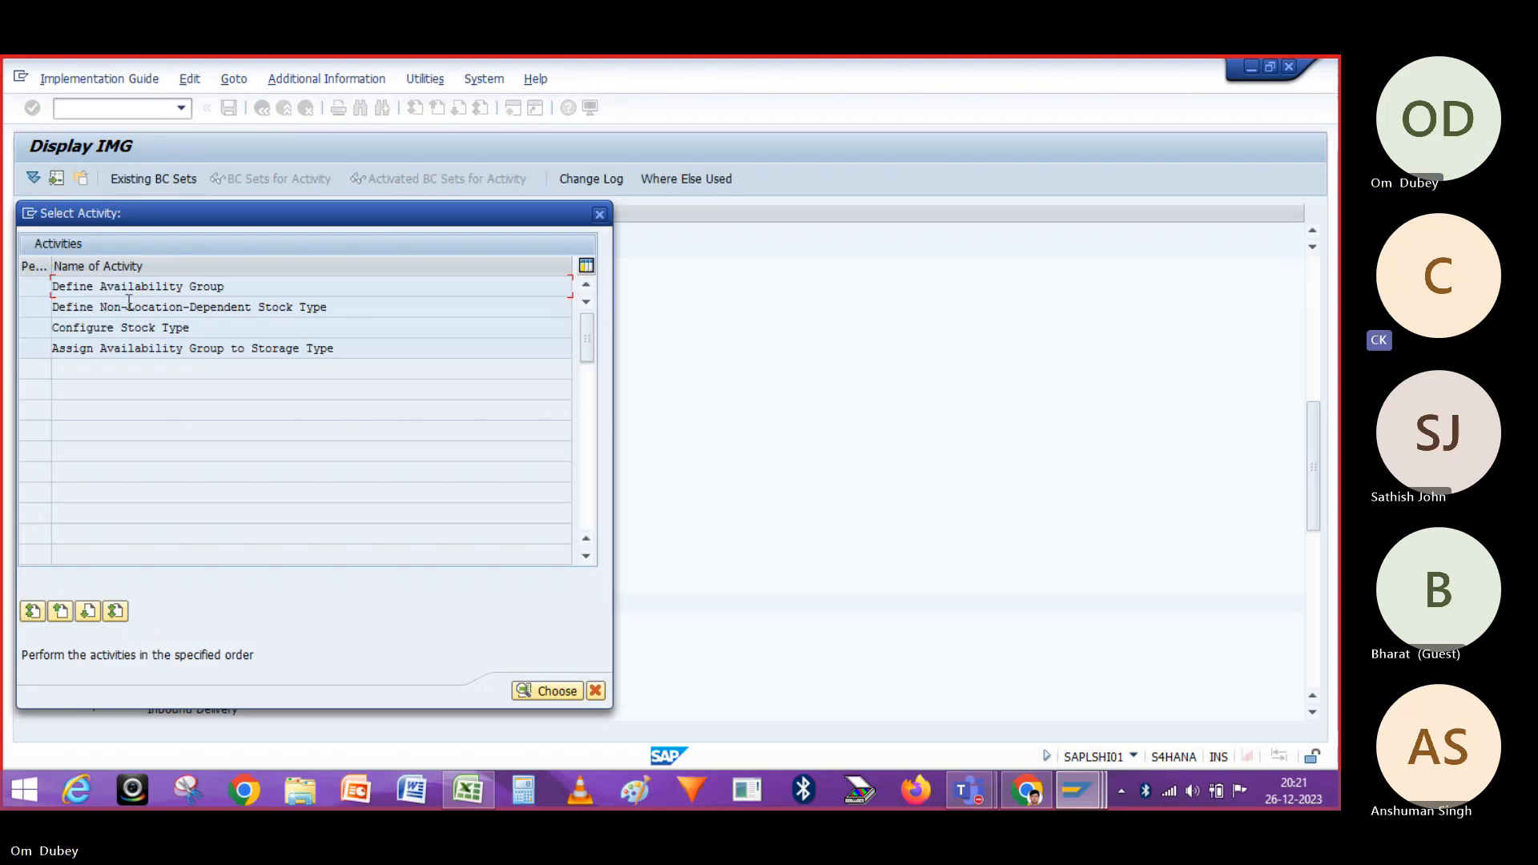
pyautogui.doubleClick(128, 288)
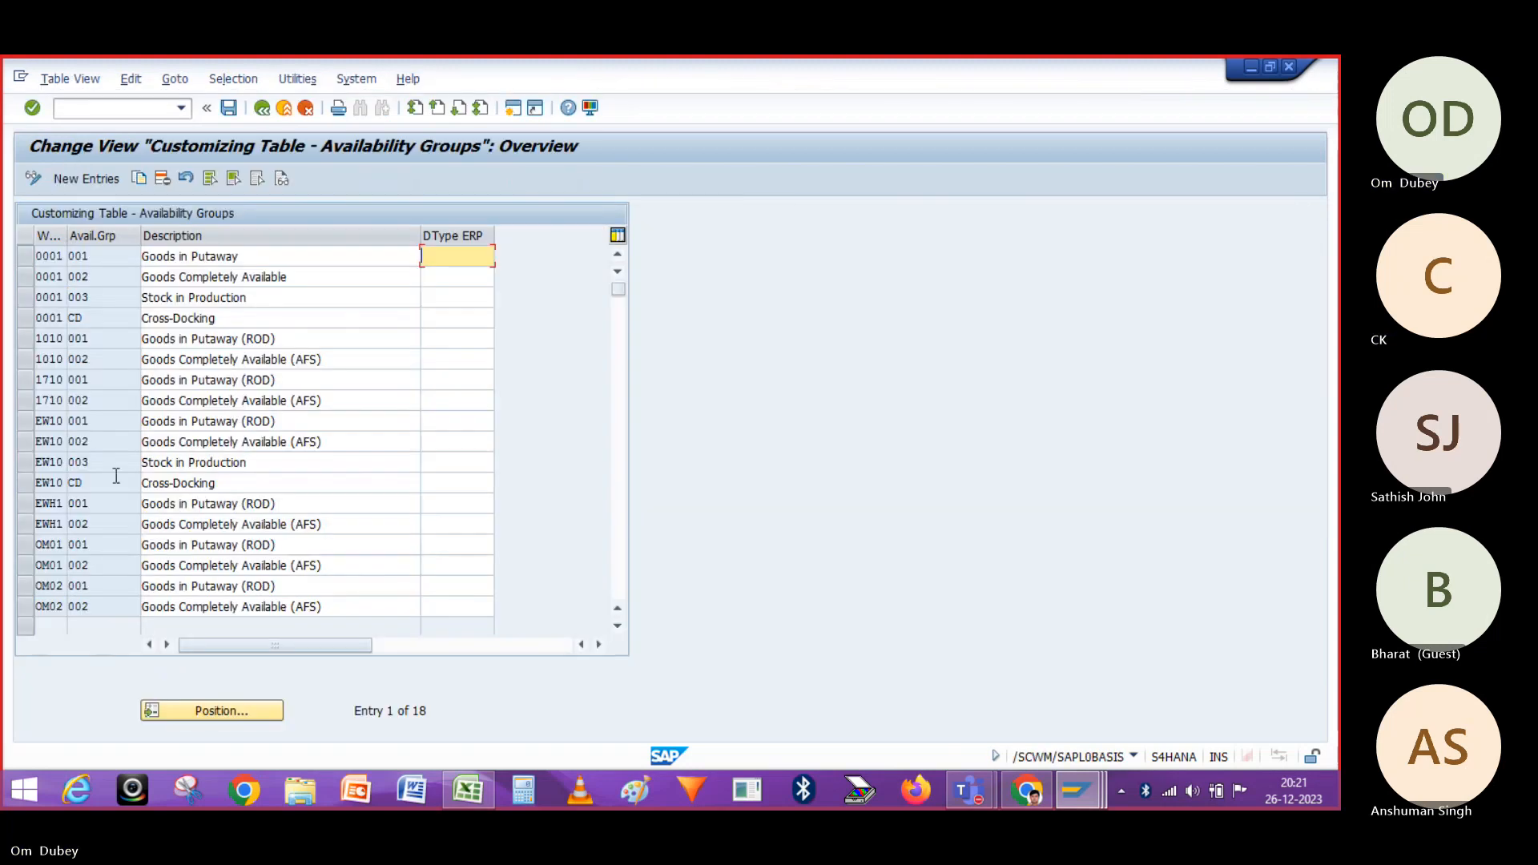
pyautogui.click(261, 108)
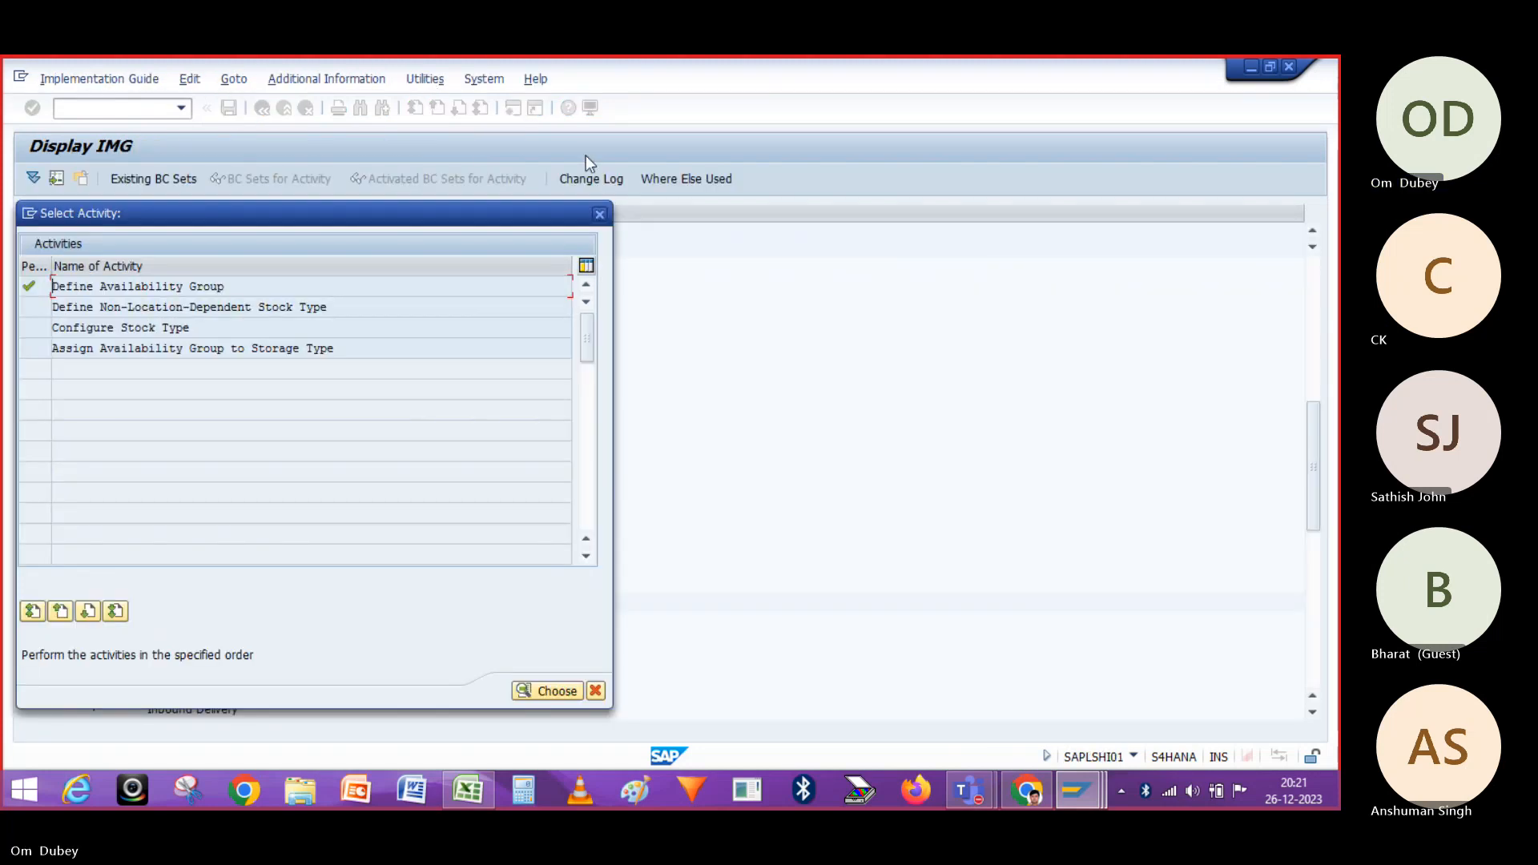
# Leave the availability group activities and look through Cross-Process Settings and Master Data under Extended Warehouse Management
pyautogui.click(601, 216)
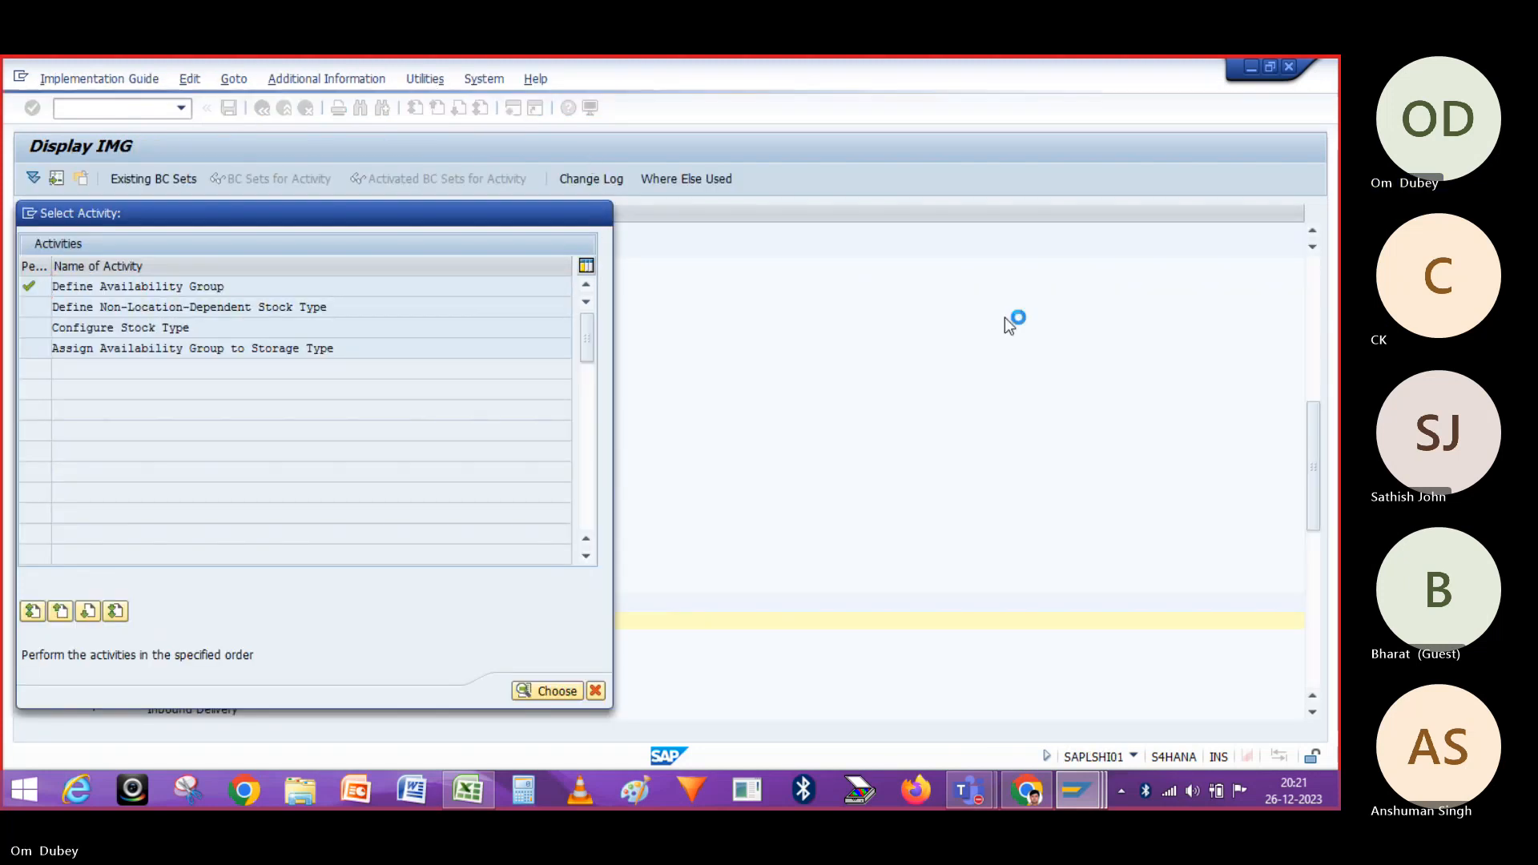
pyautogui.moveTo(1312, 431); pyautogui.dragTo(1329, 514)
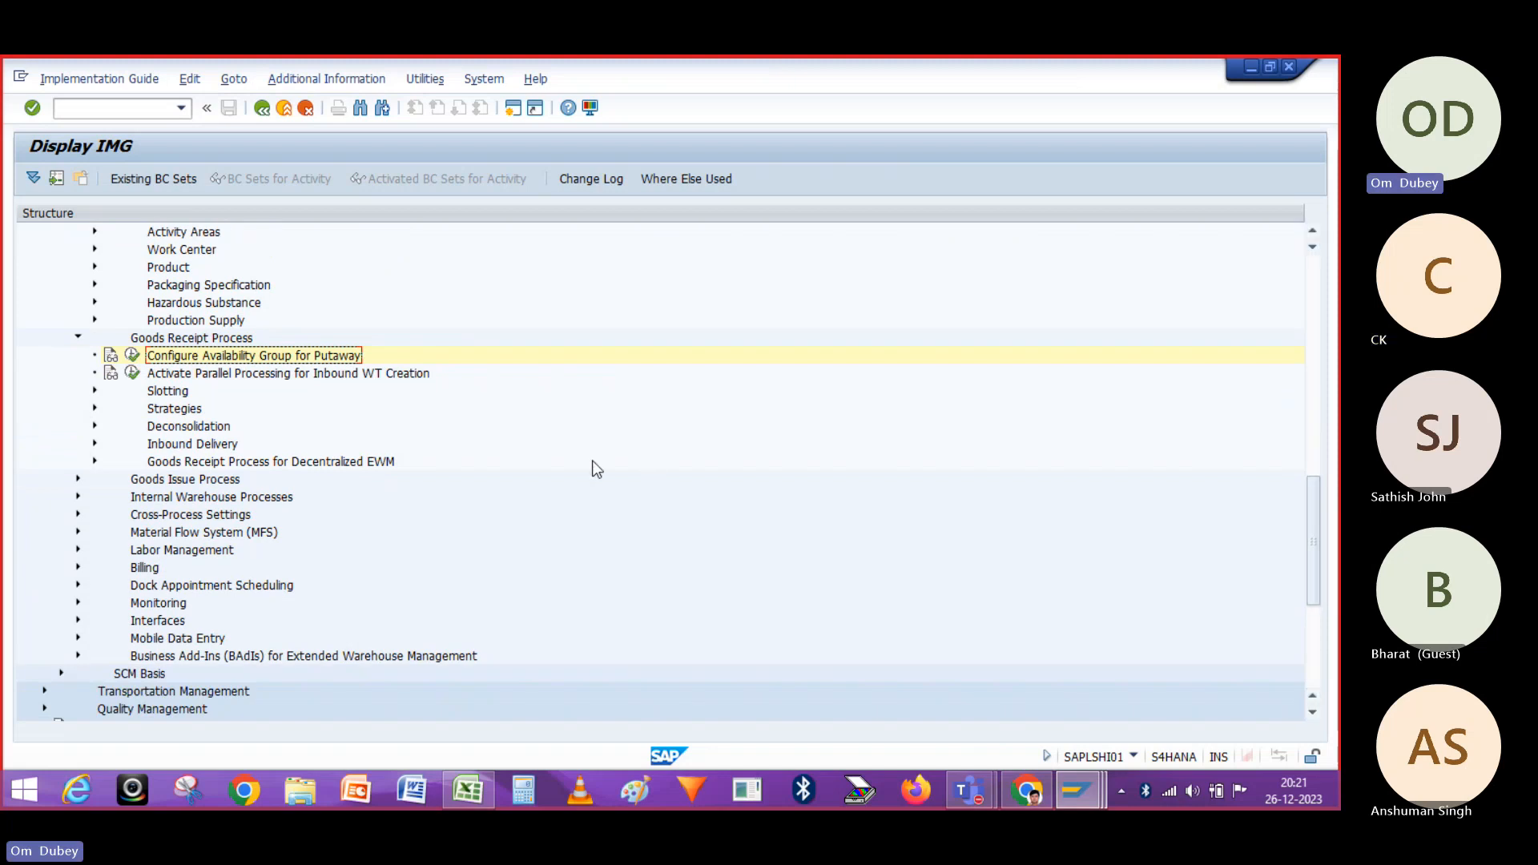
pyautogui.click(77, 516)
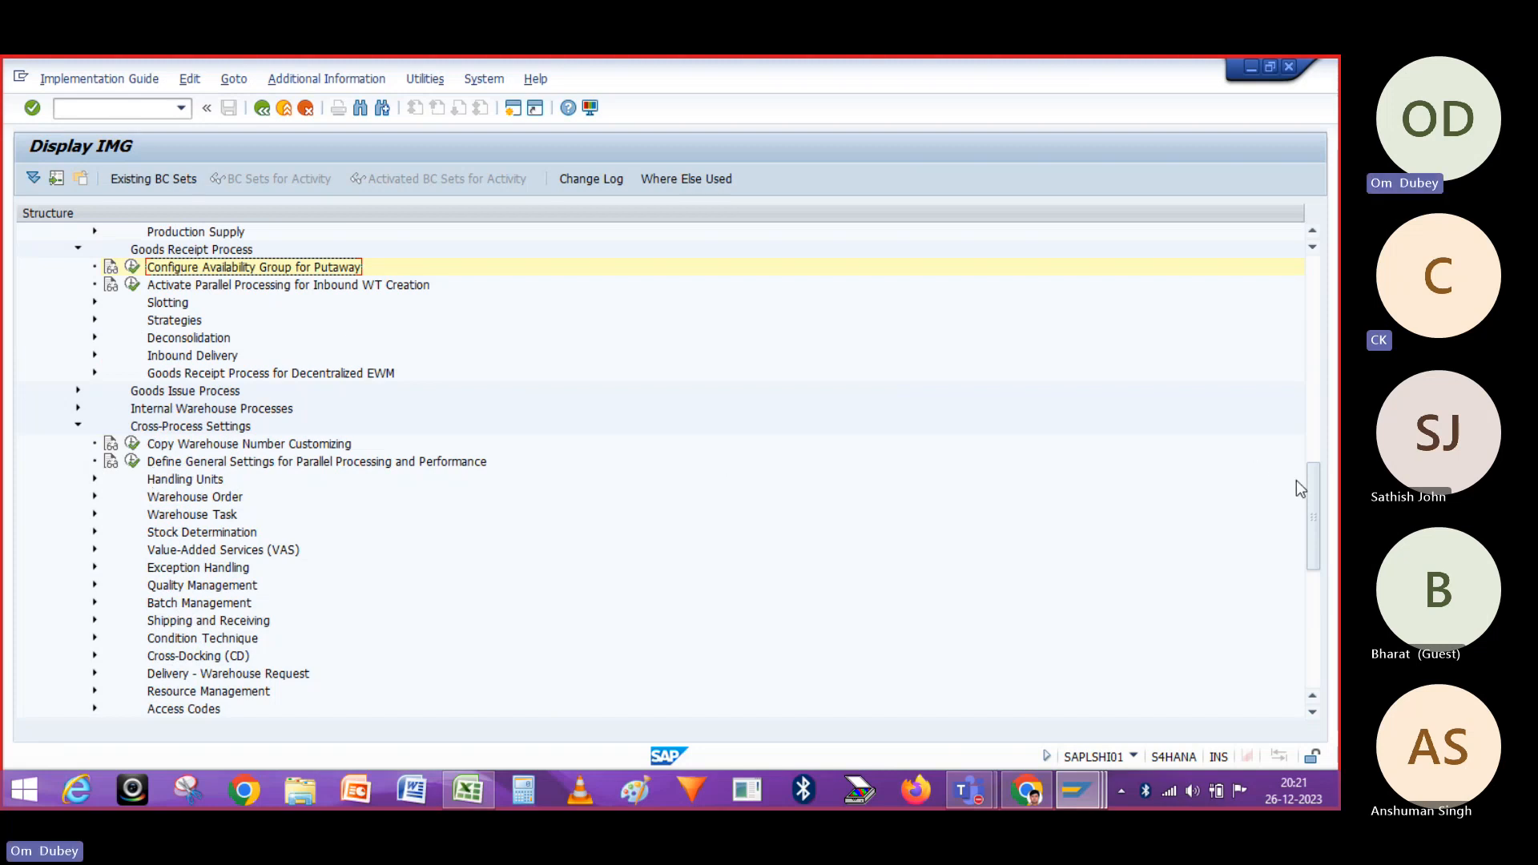
pyautogui.moveTo(1306, 485); pyautogui.dragTo(1320, 365)
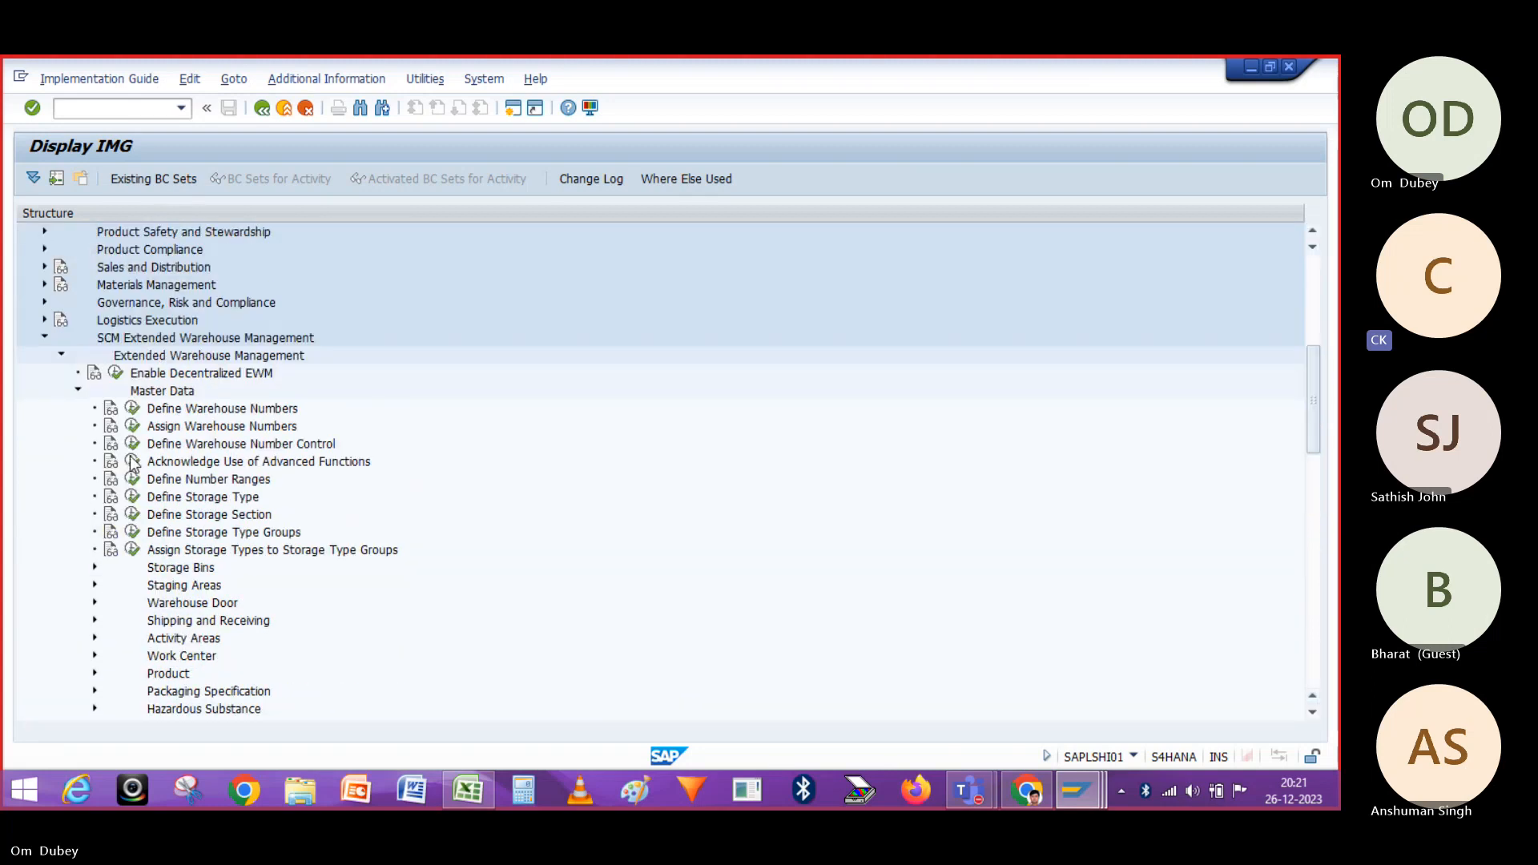
pyautogui.click(78, 392)
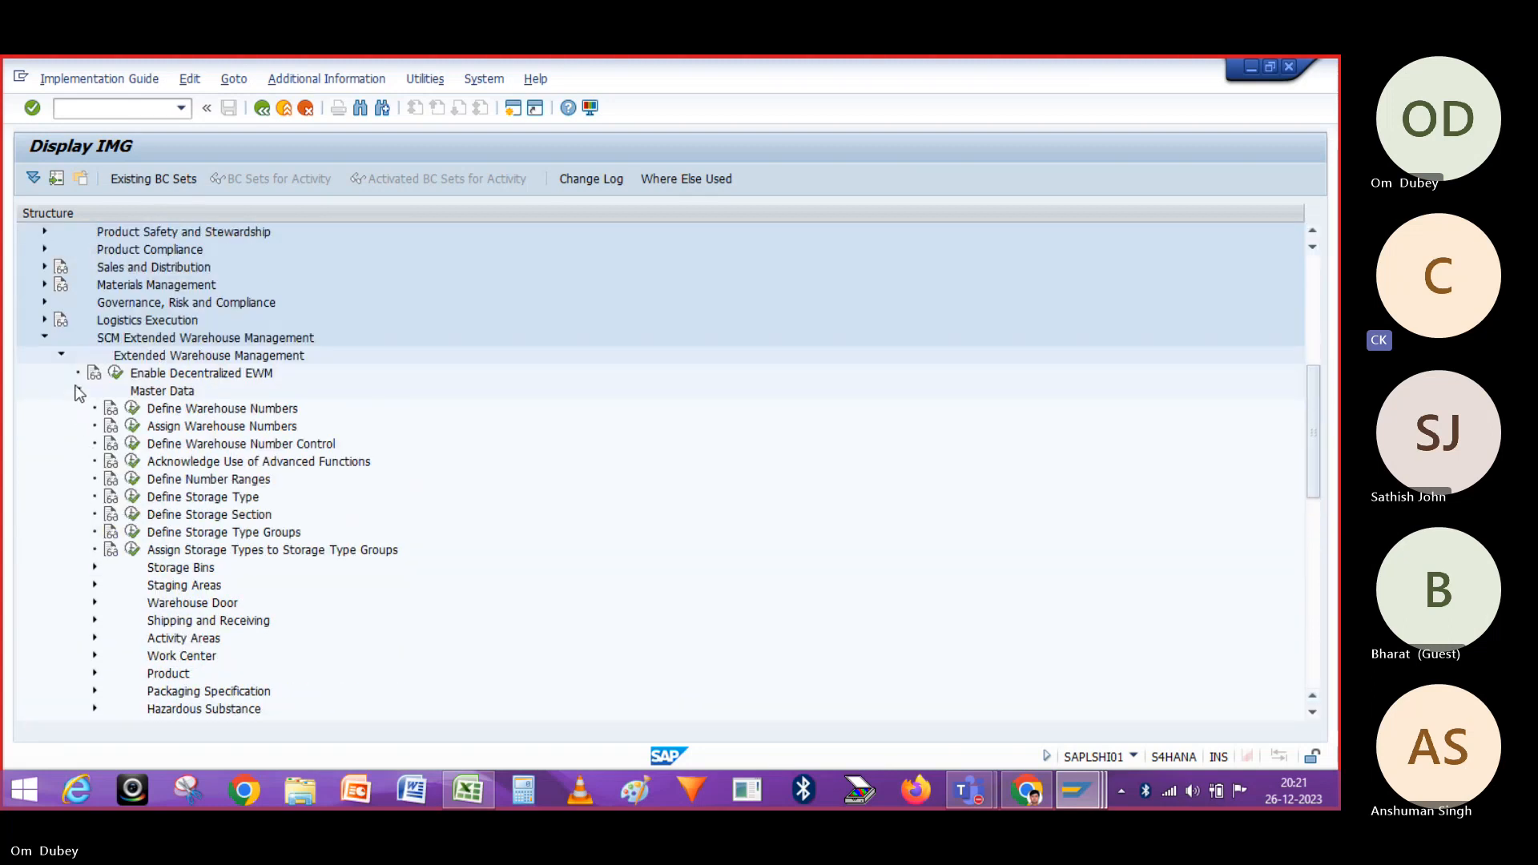
pyautogui.moveTo(1309, 468); pyautogui.dragTo(1328, 639)
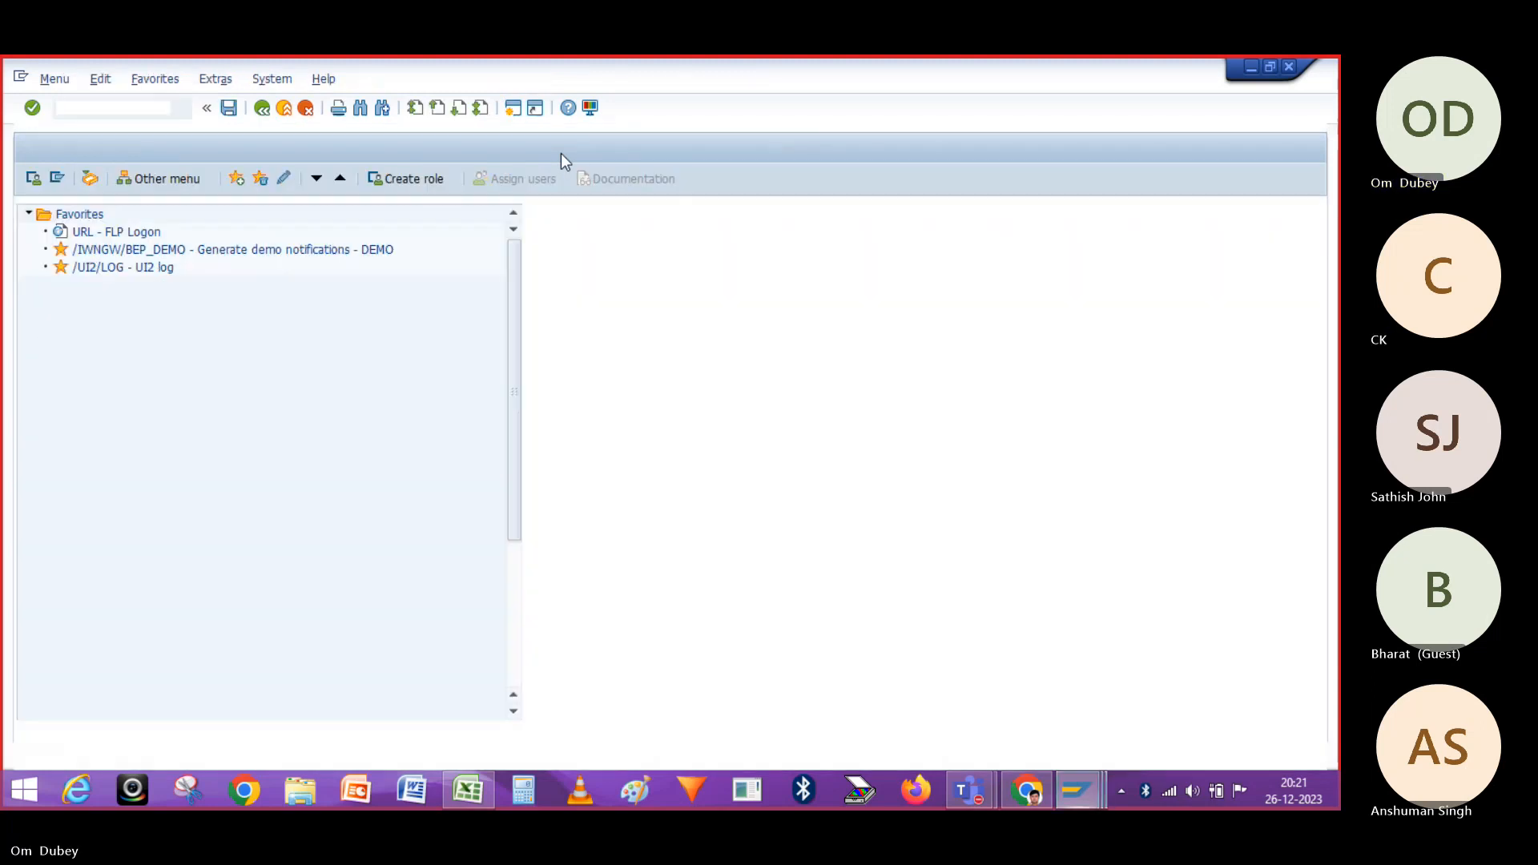
# Open the distribution model display with transaction BD64, and reload it in the session where it was already open
pyautogui.write('BD')
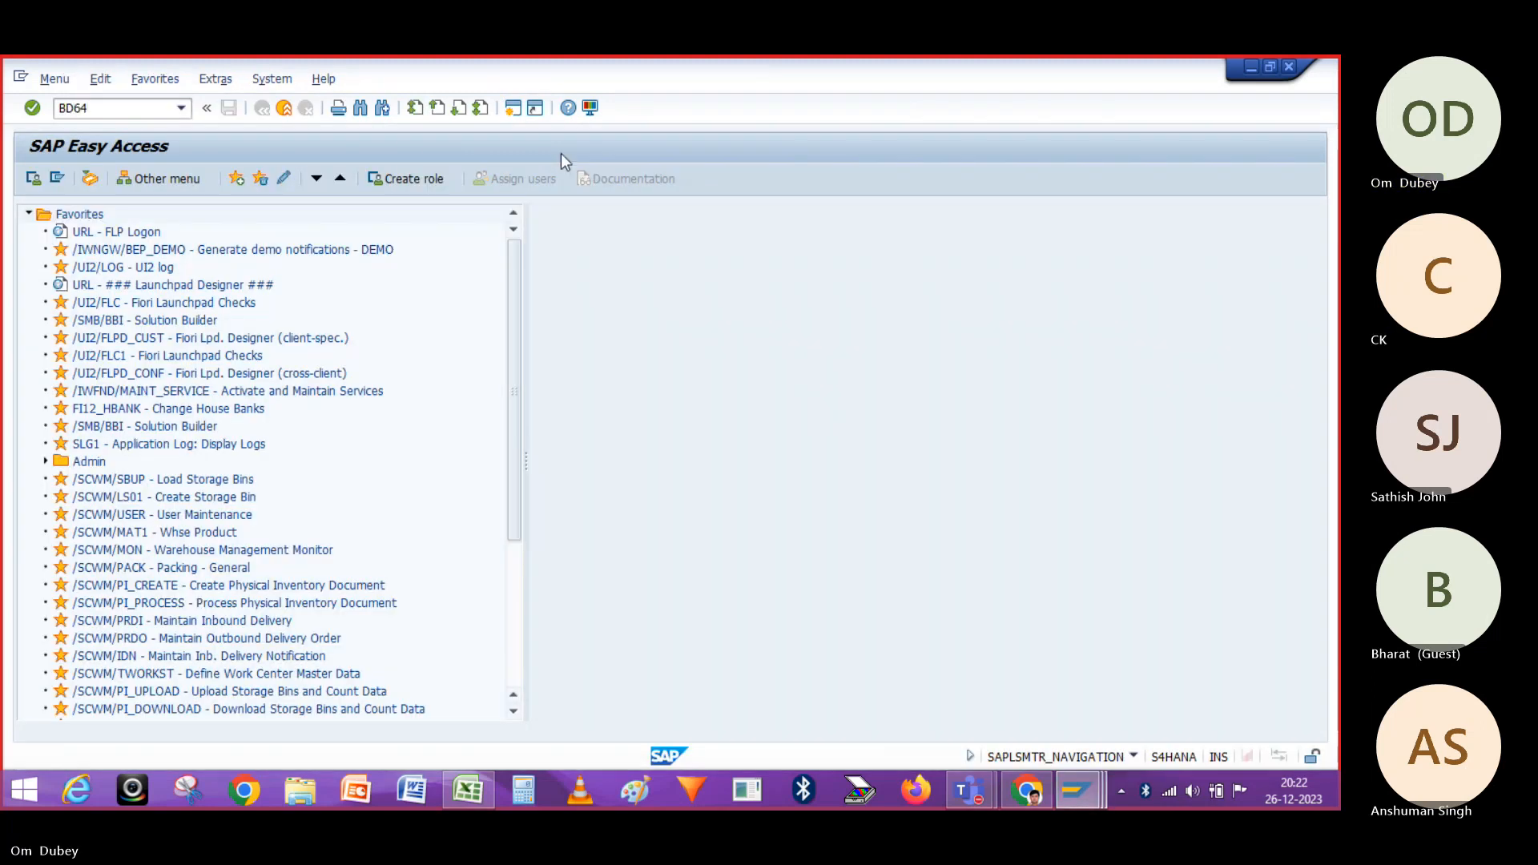
pyautogui.write('64')
pyautogui.press('Return')
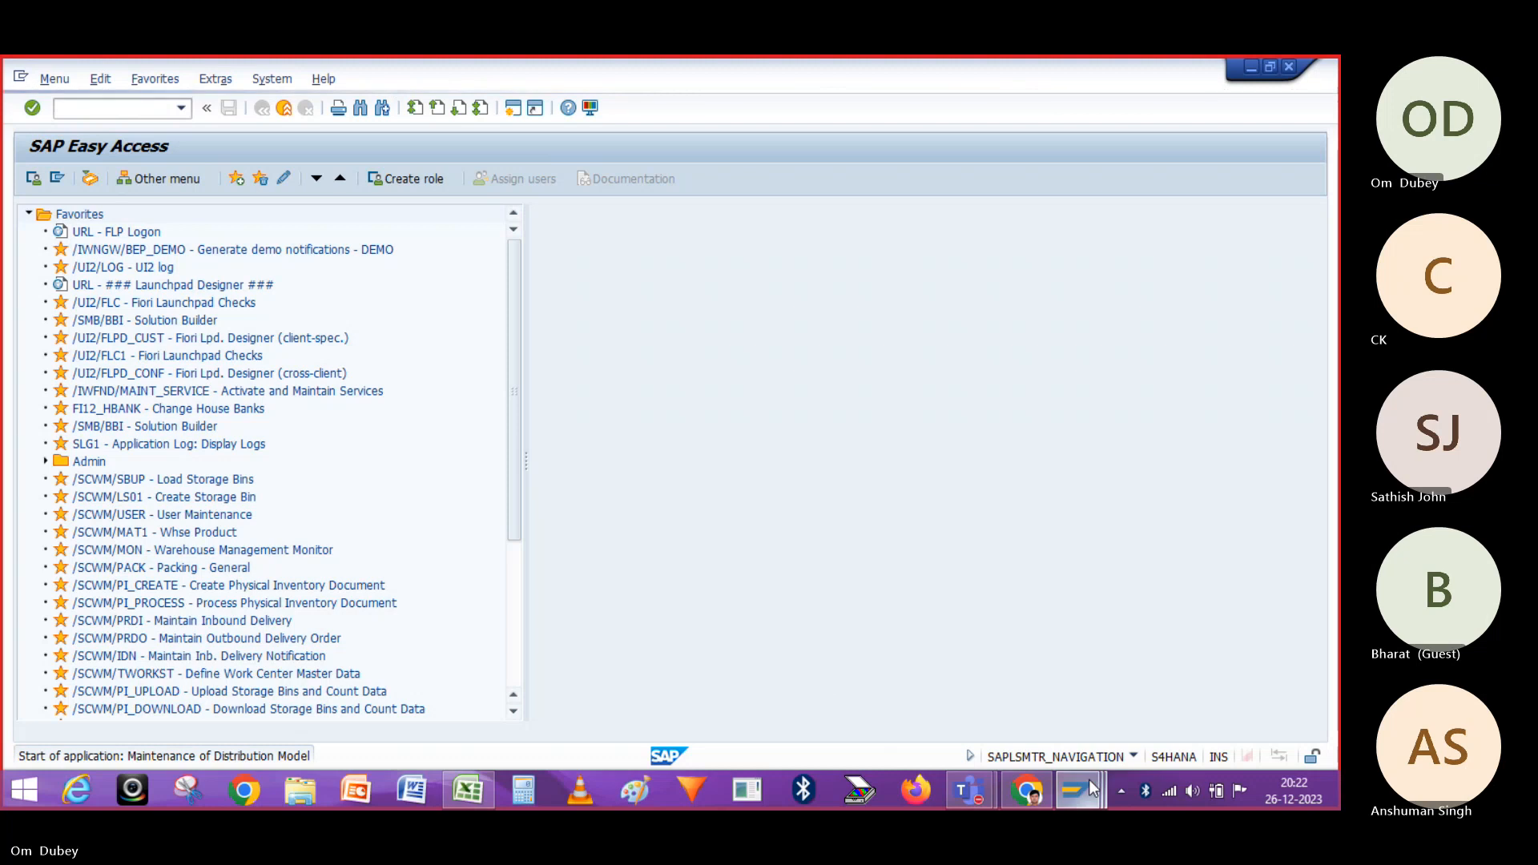
pyautogui.moveTo(1089, 780)
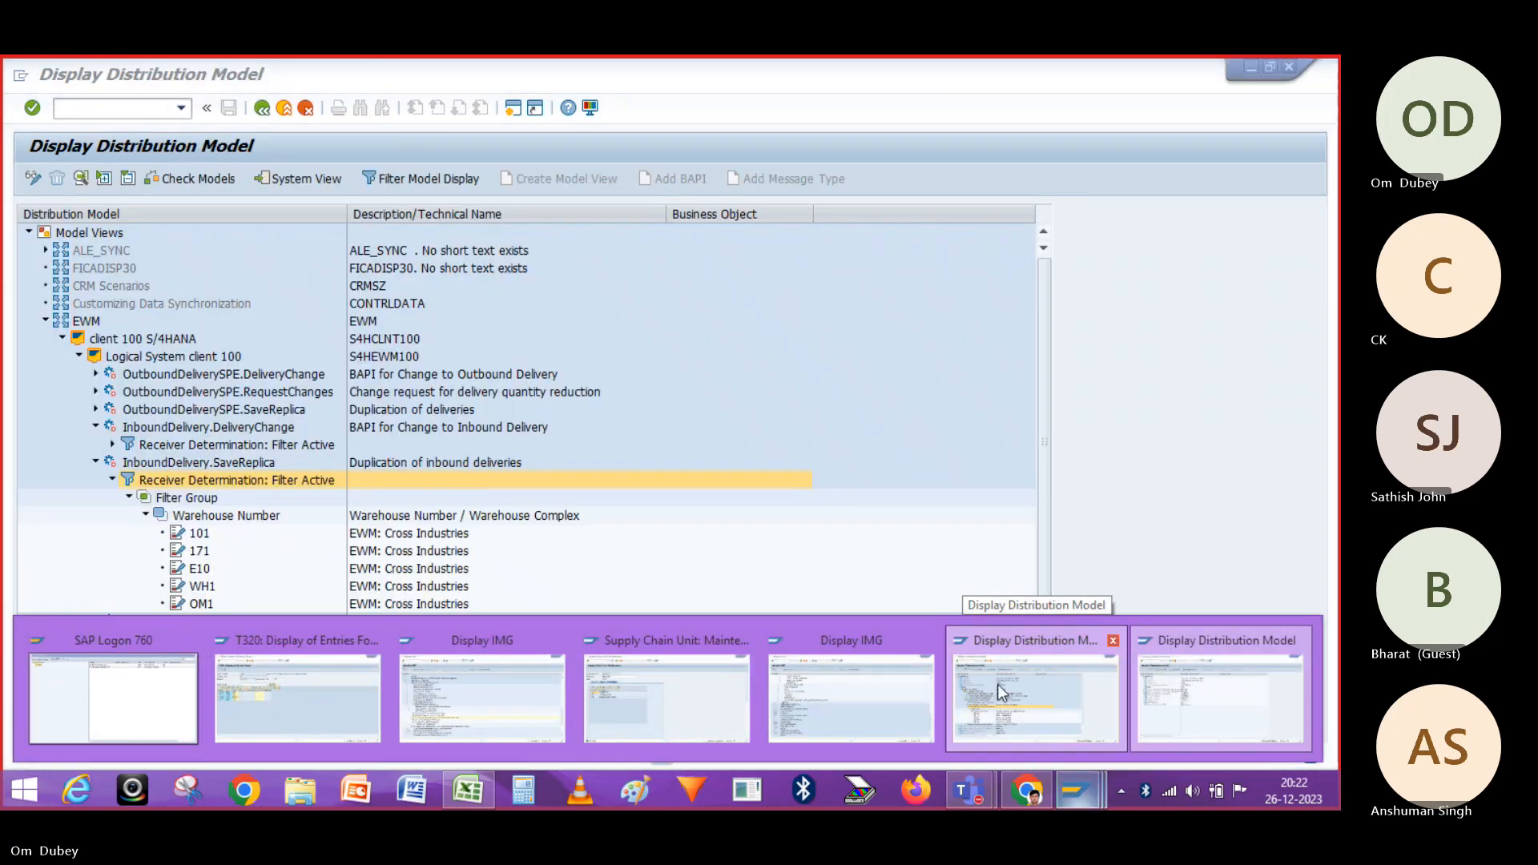
pyautogui.click(997, 684)
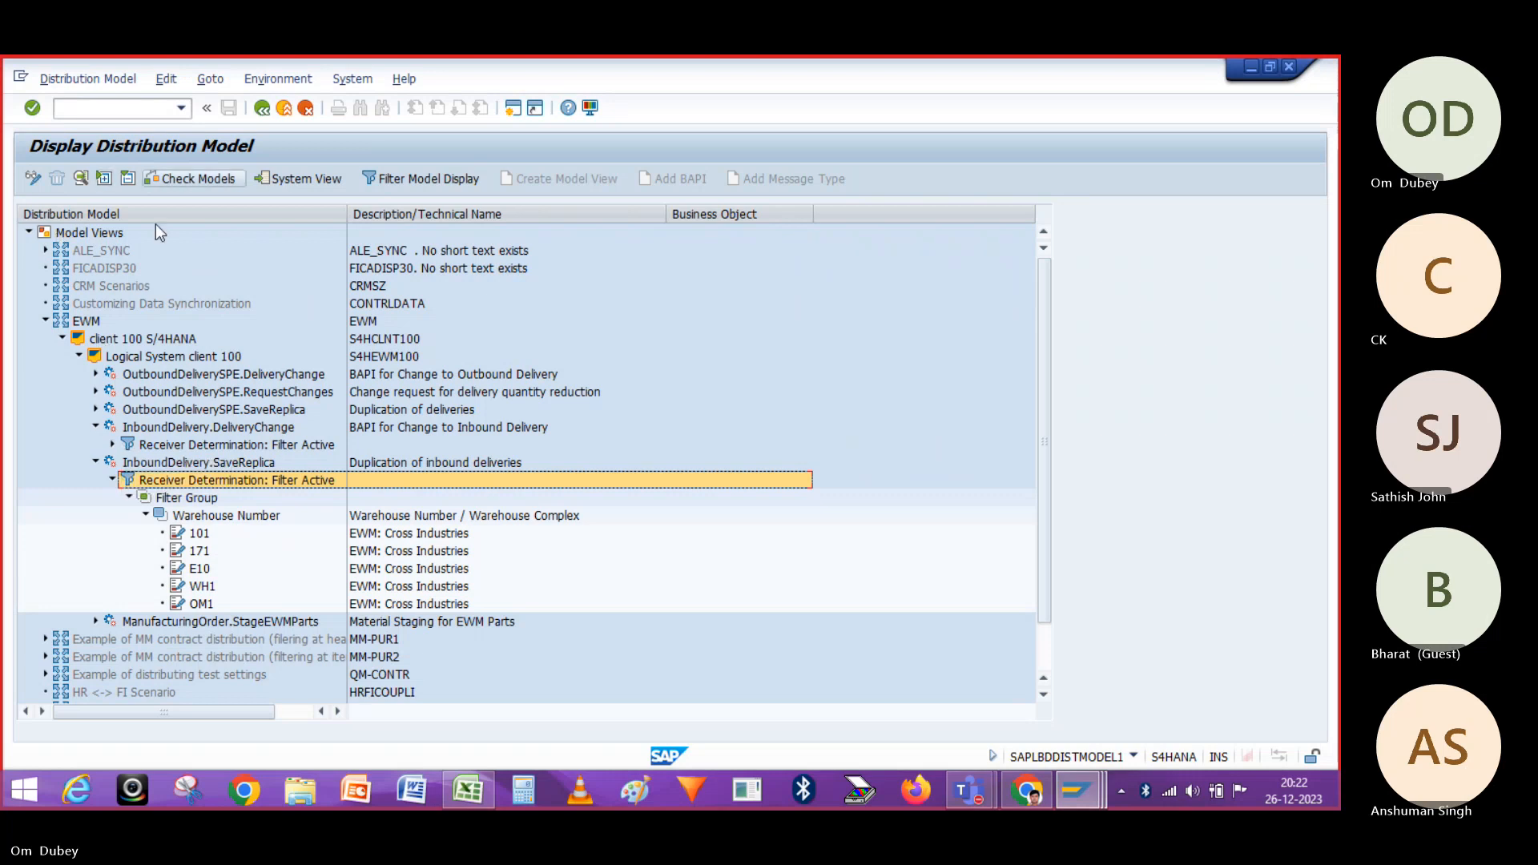
pyautogui.click(263, 109)
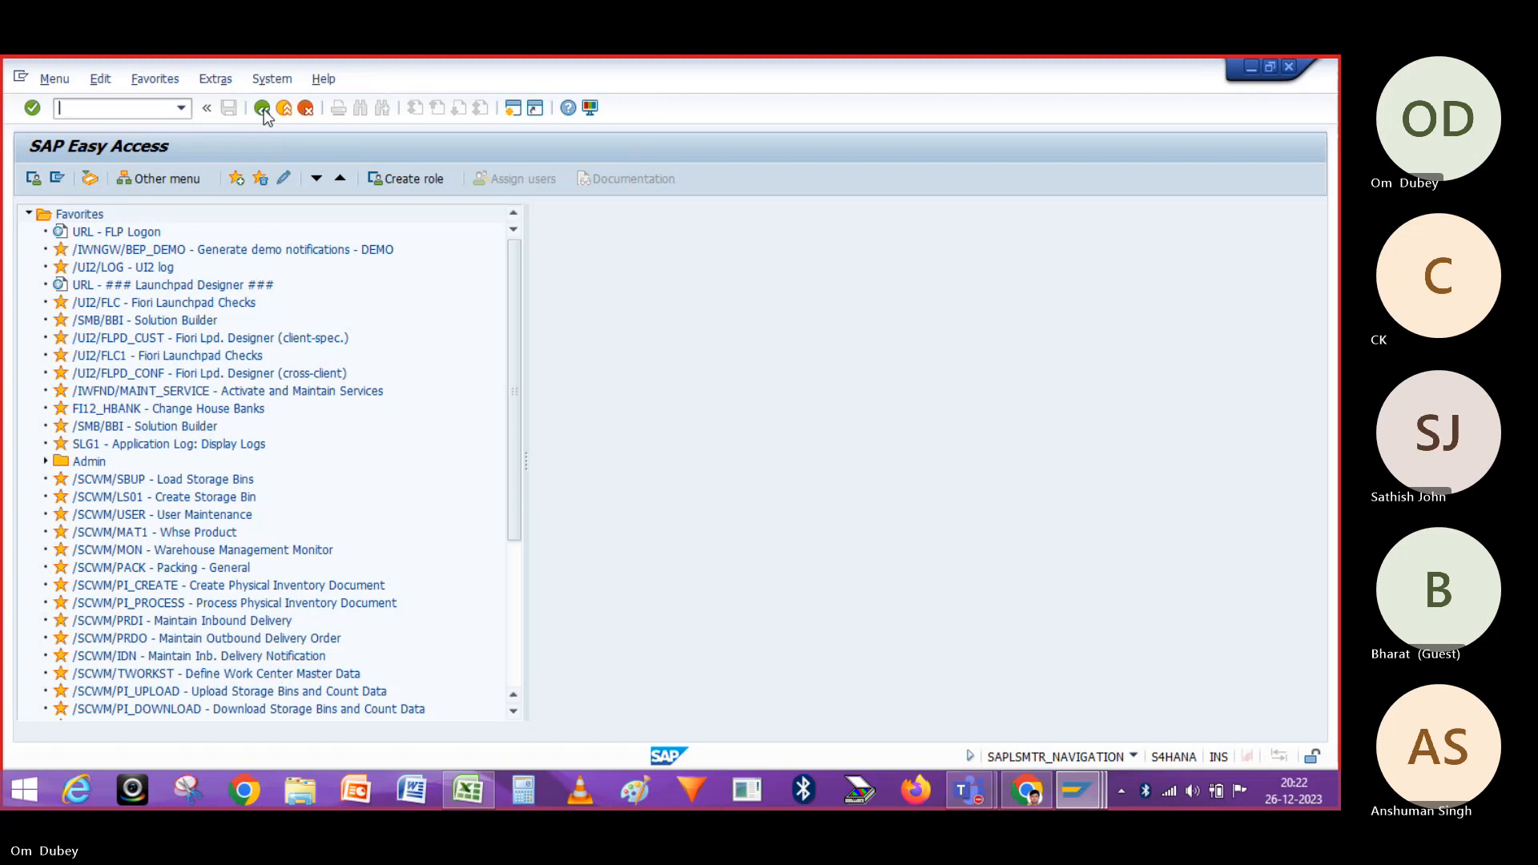
pyautogui.write('BD64')
pyautogui.press('Return')
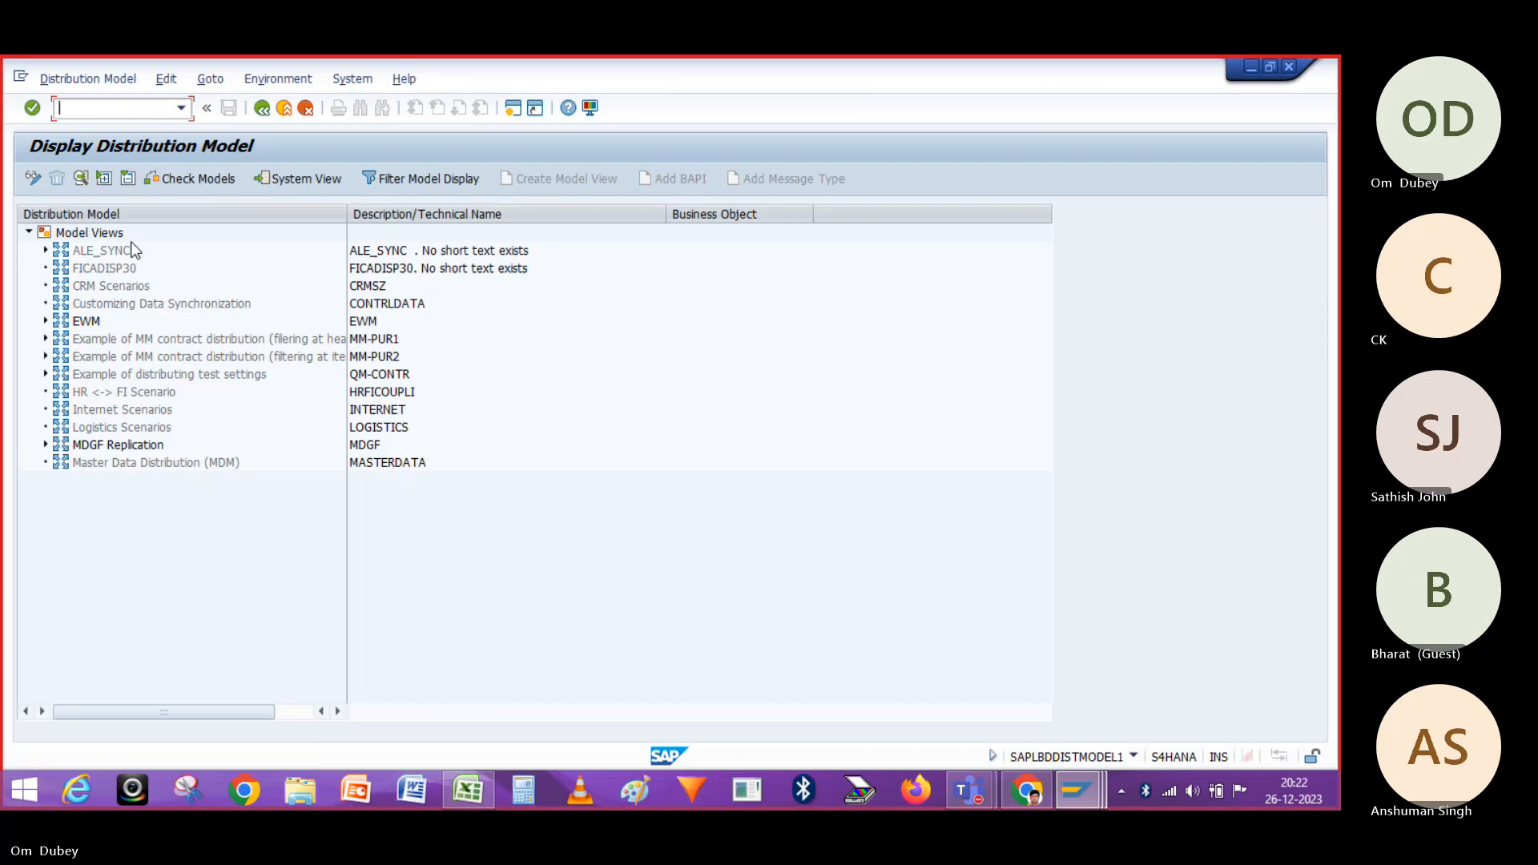
# Check the warehouse numbers in the InboundDelivery.DeliveryChange filter group of the EWM model view
pyautogui.click(46, 320)
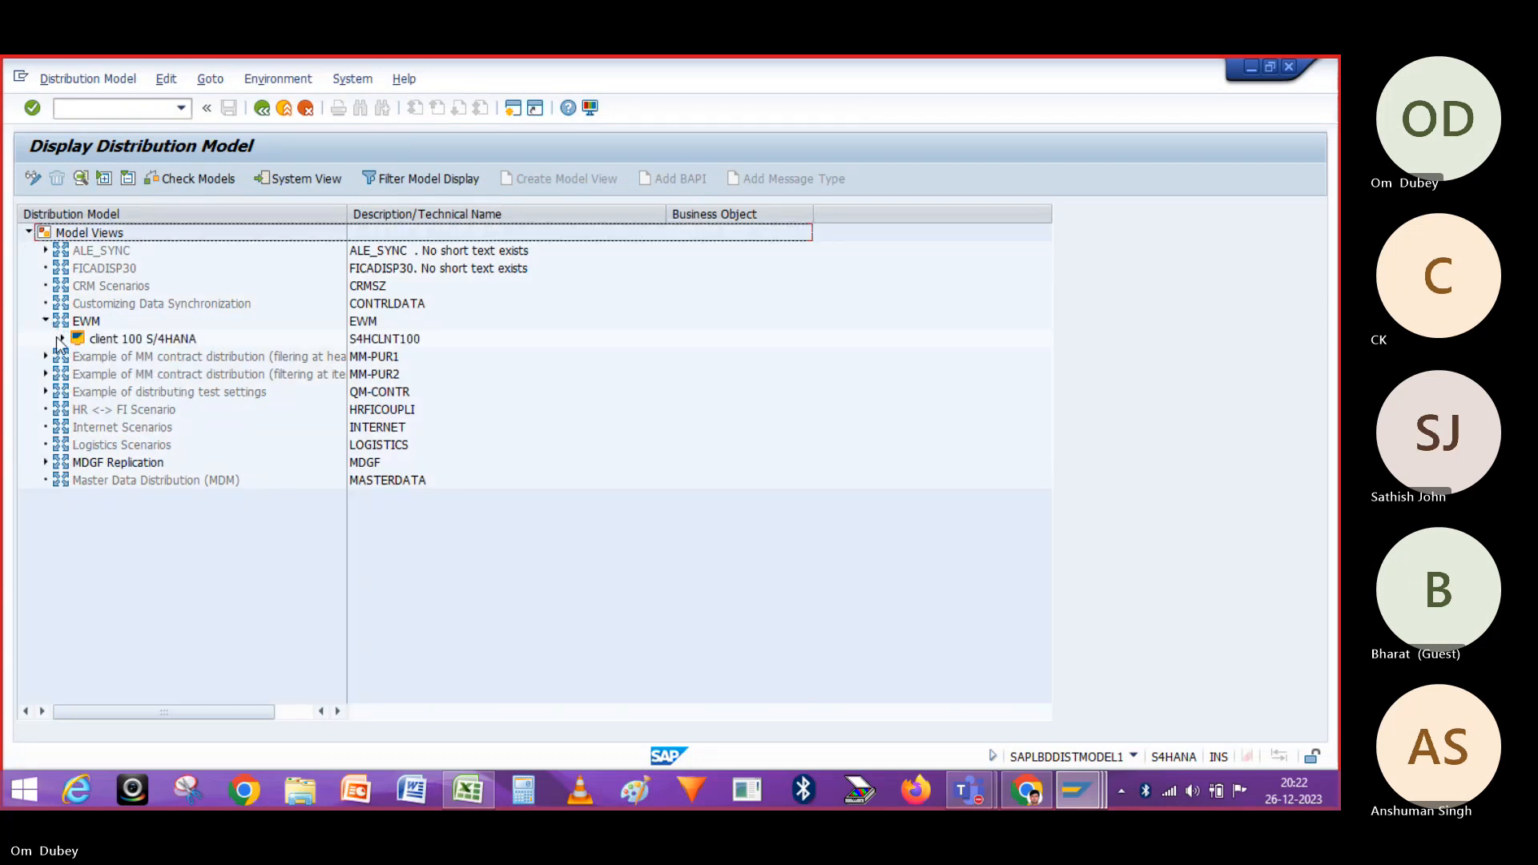
pyautogui.click(60, 339)
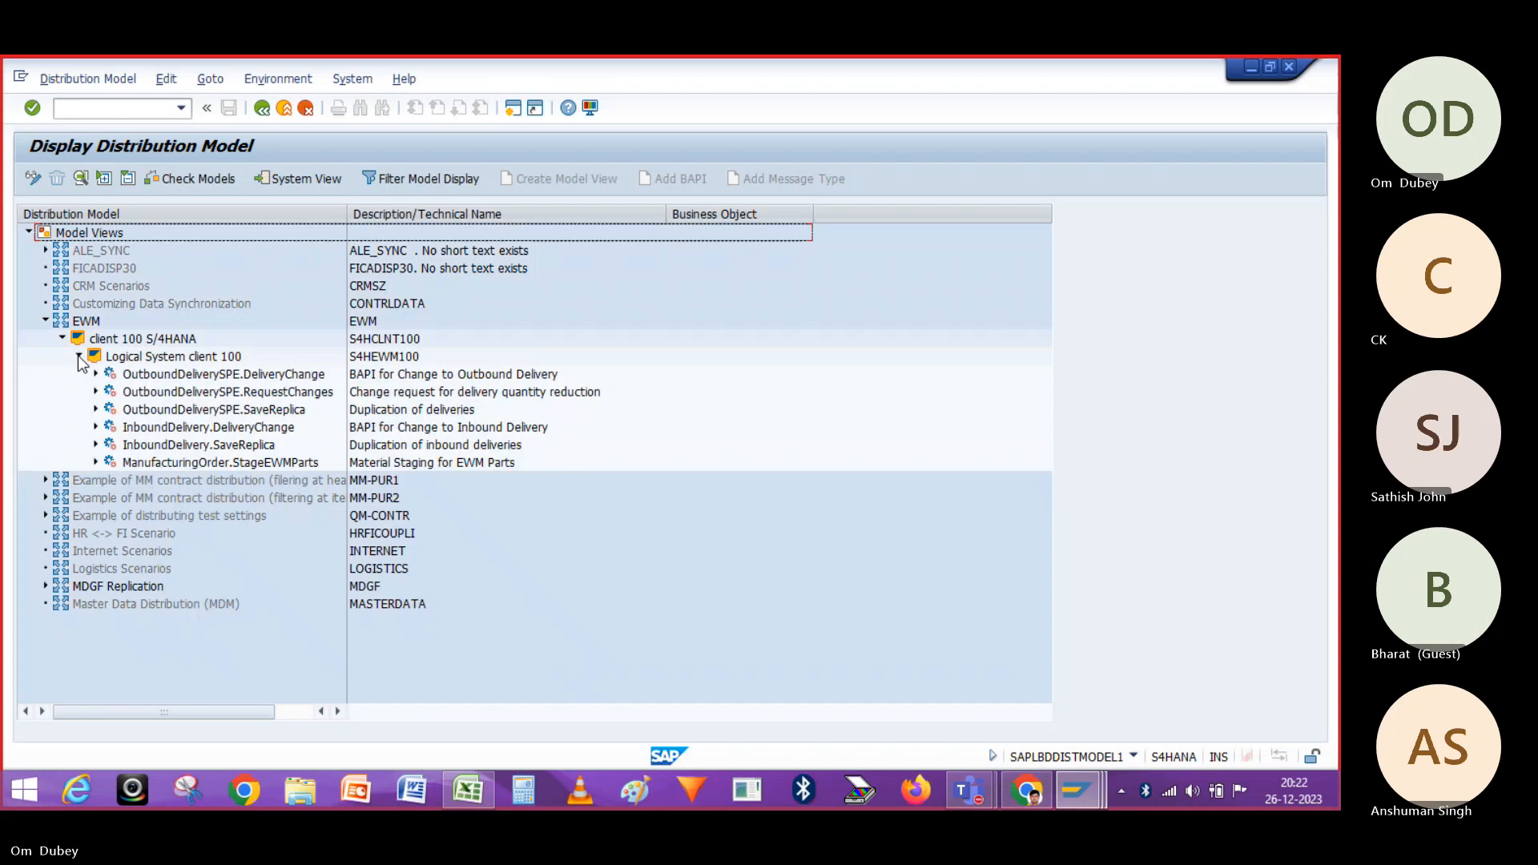
pyautogui.click(96, 427)
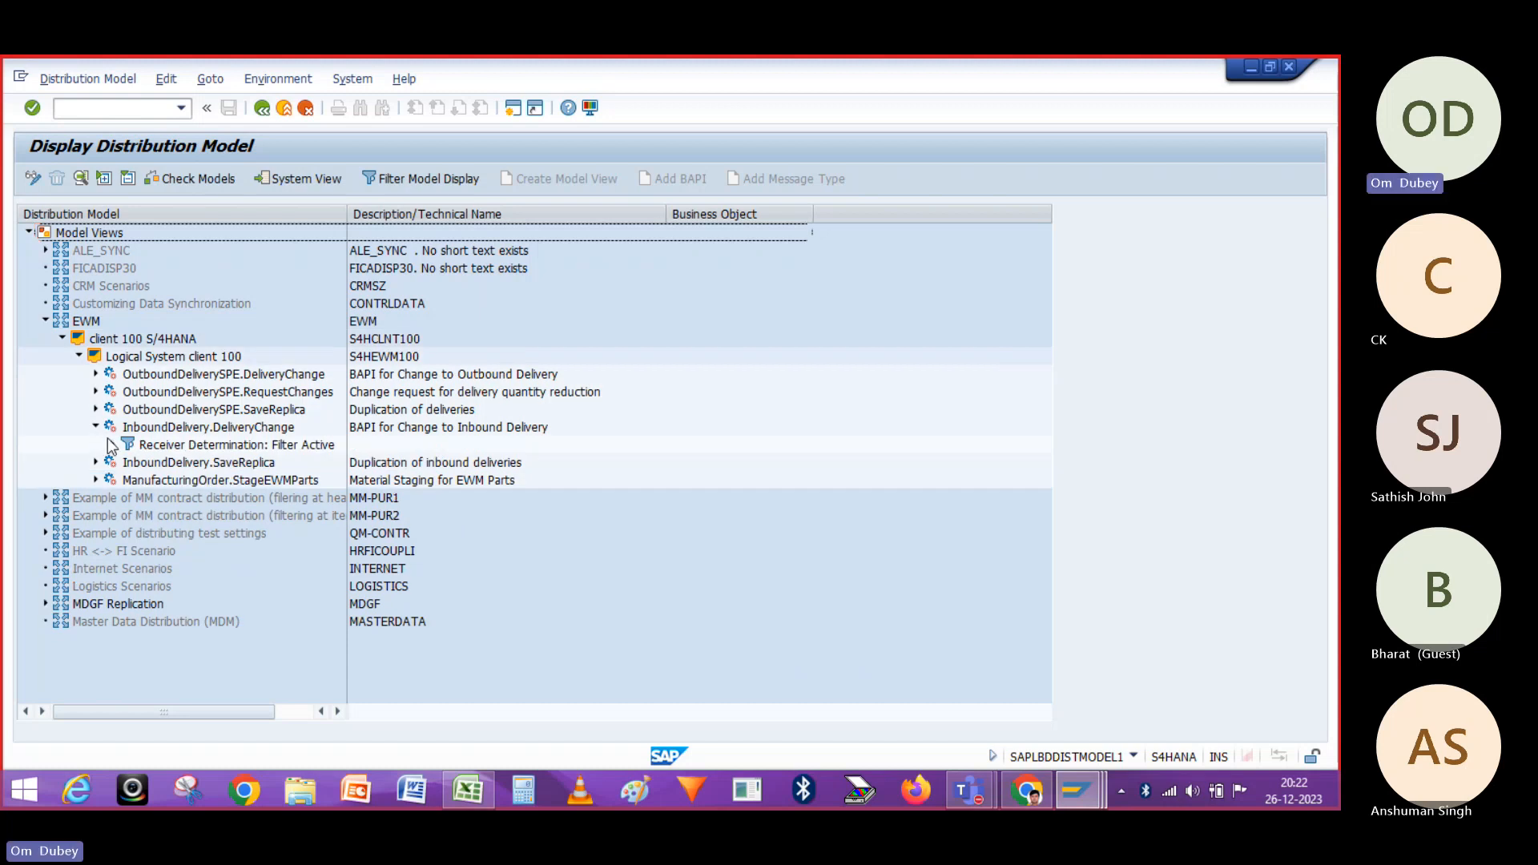
pyautogui.click(111, 446)
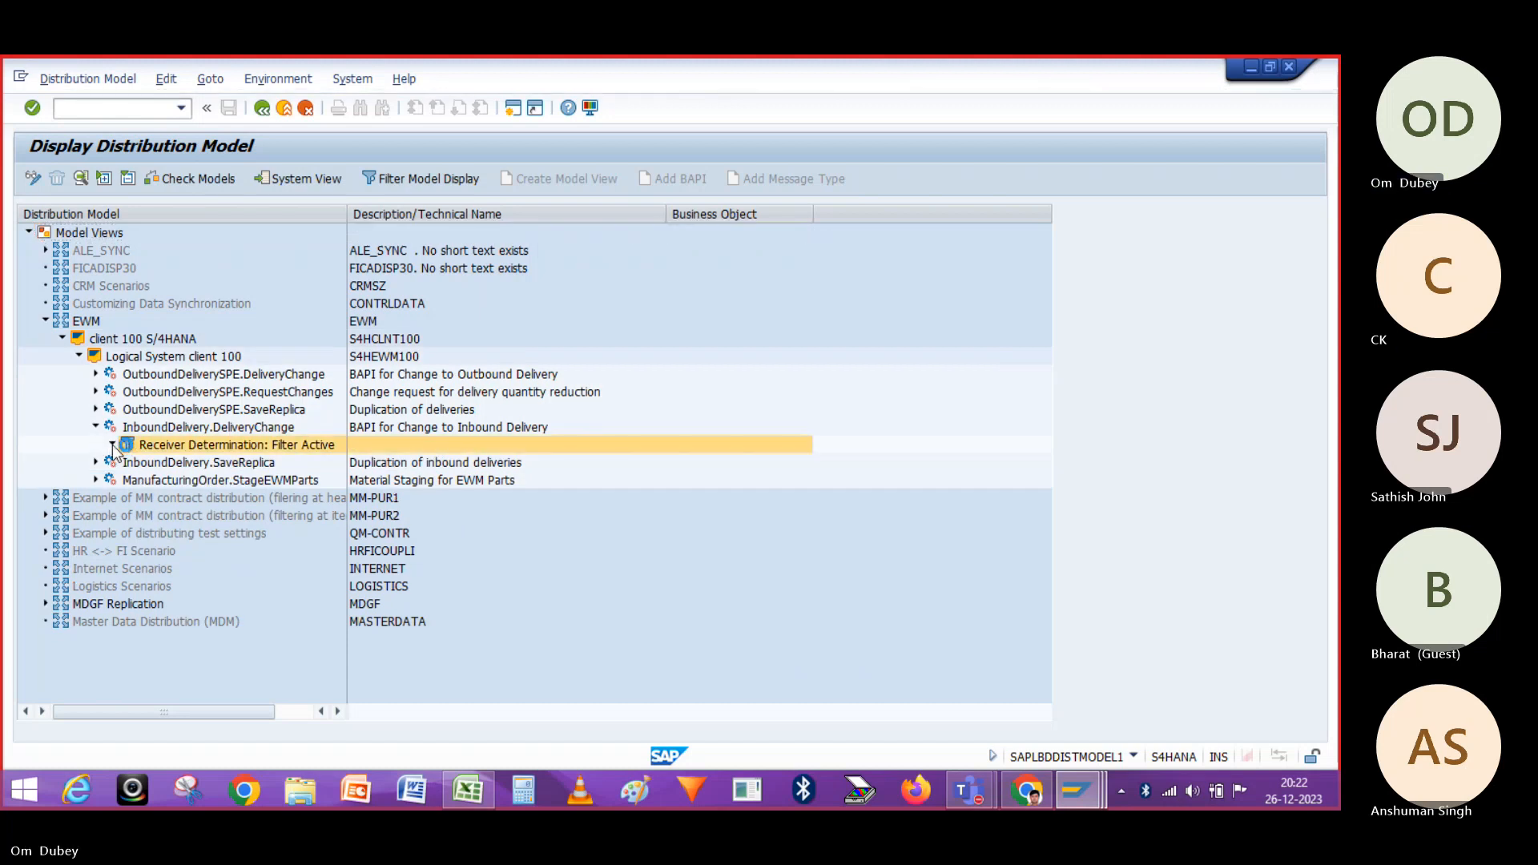
pyautogui.click(113, 445)
pyautogui.click(129, 463)
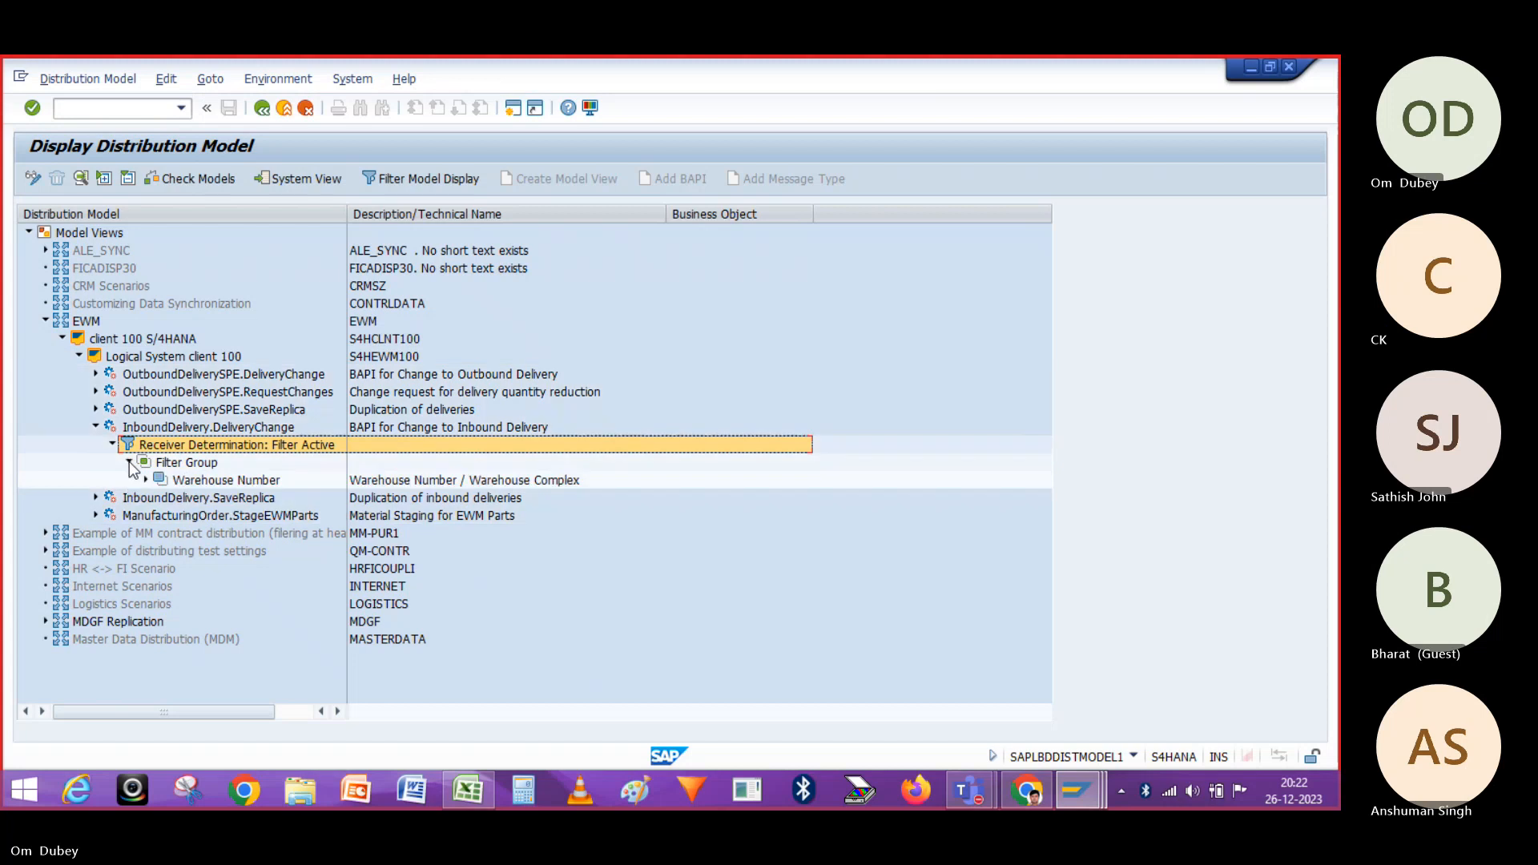
pyautogui.click(146, 481)
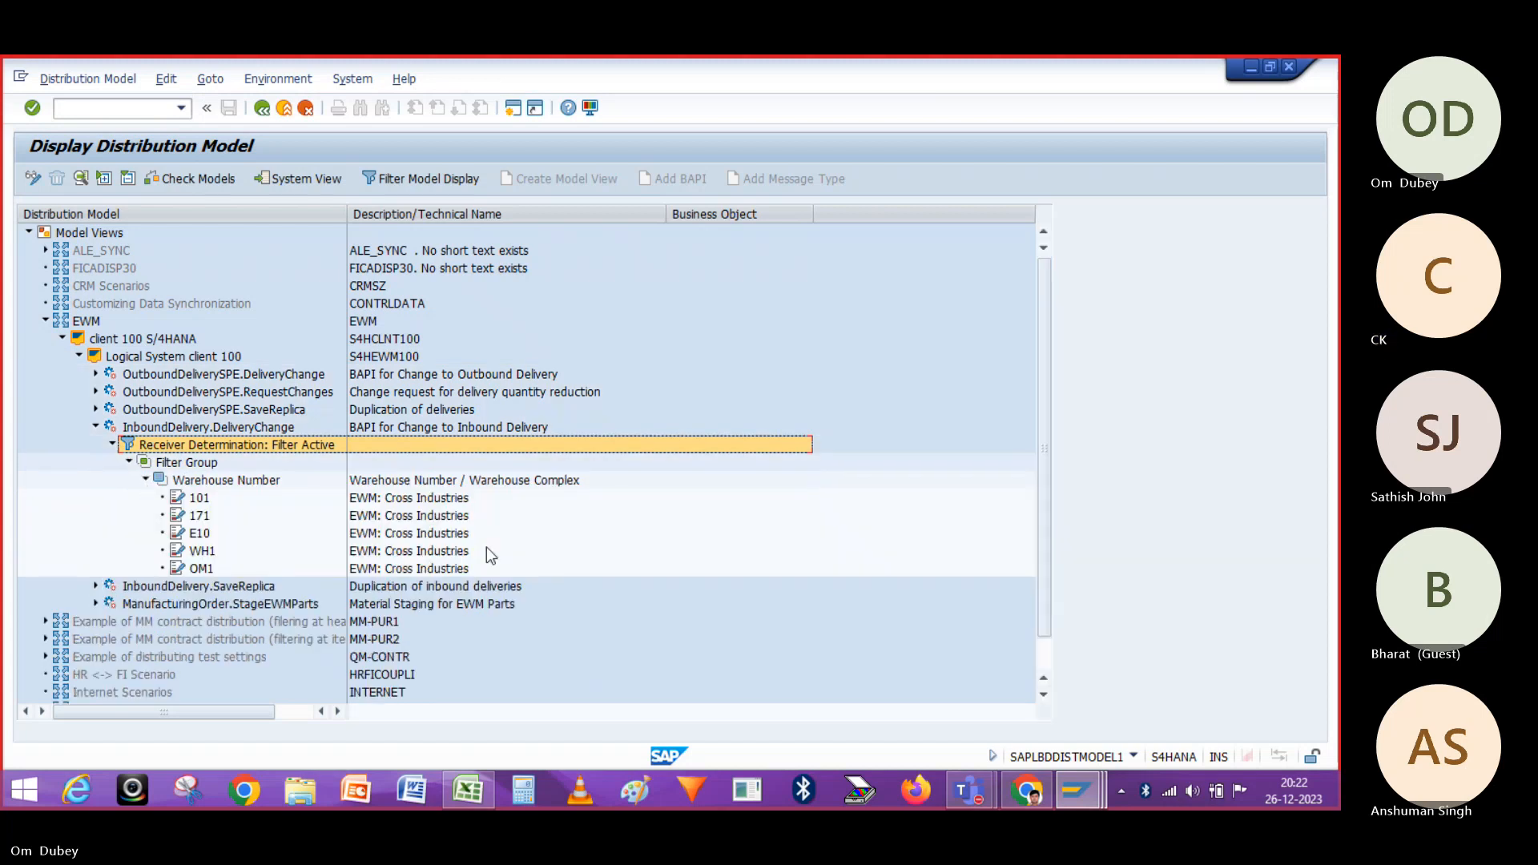
# Return to the IMG and open Generate Distribution Model from SAP S/4HANA to SAP EWM under Integration with Other SAP Components
pyautogui.moveTo(1106, 799)
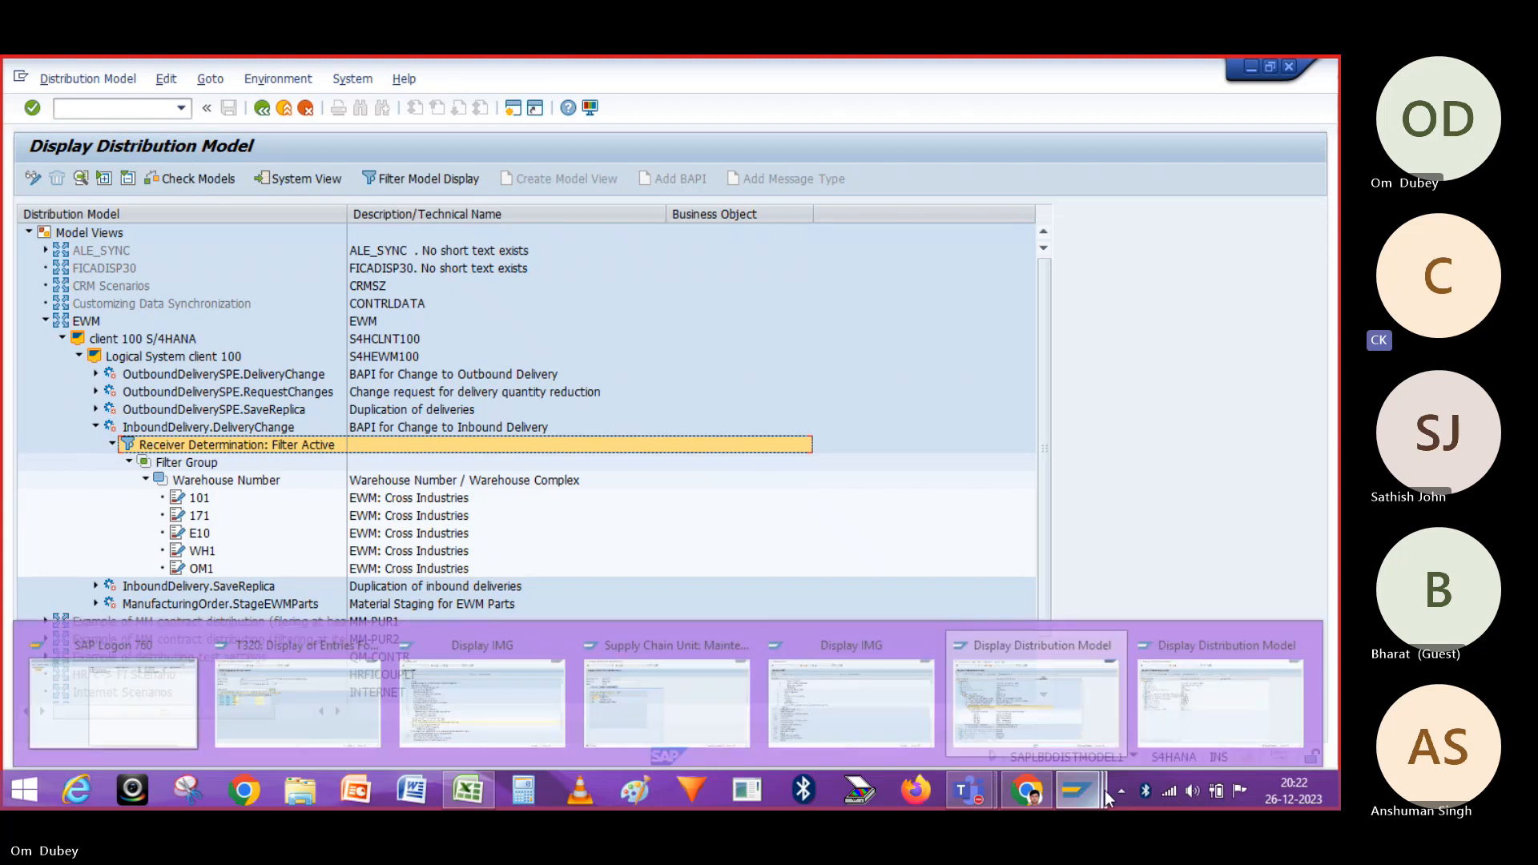
pyautogui.click(1022, 696)
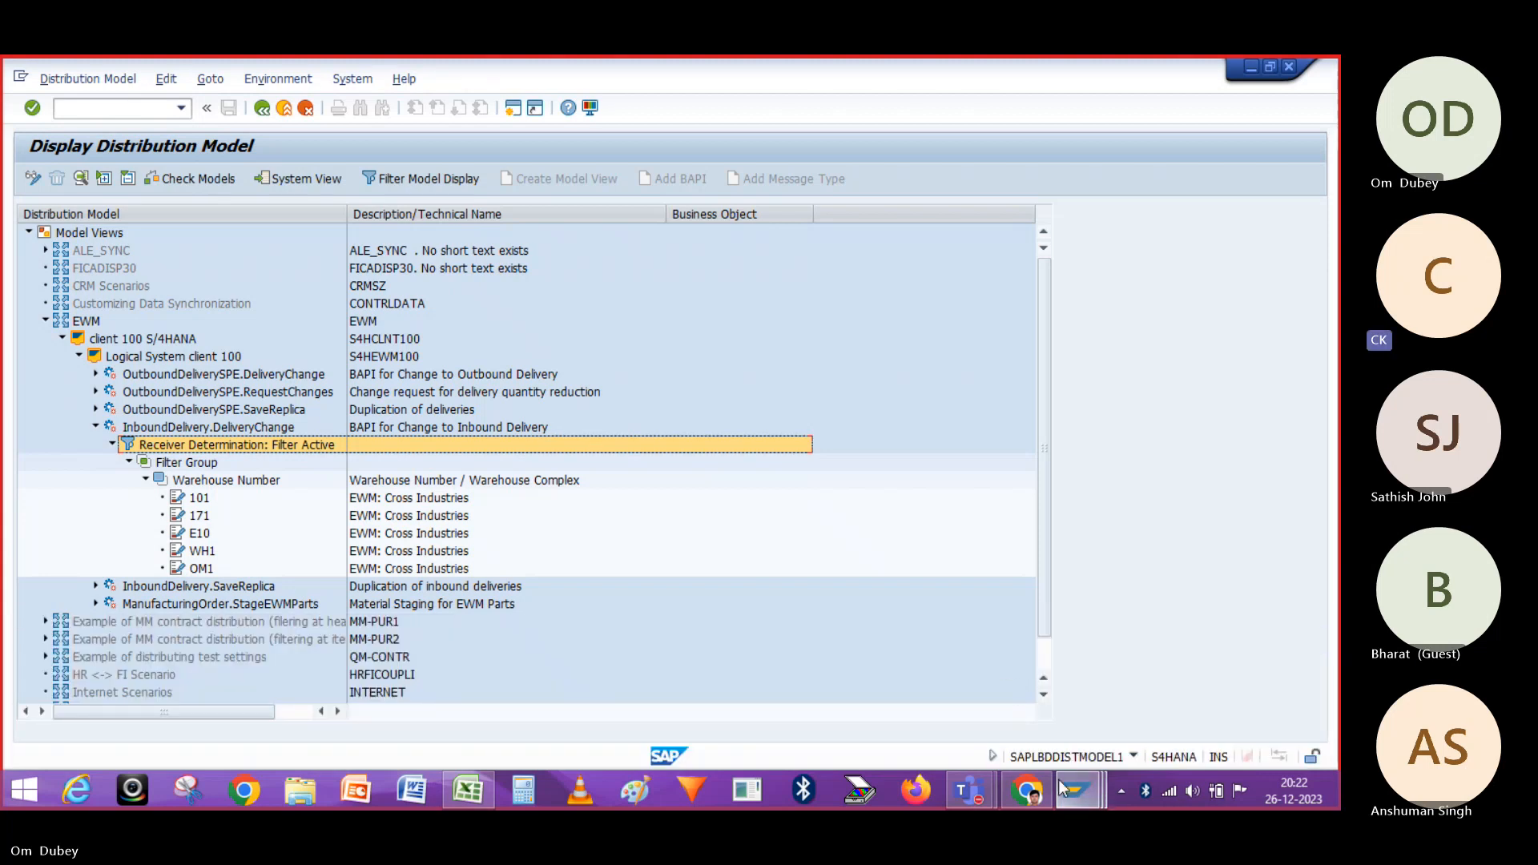
pyautogui.moveTo(1061, 789)
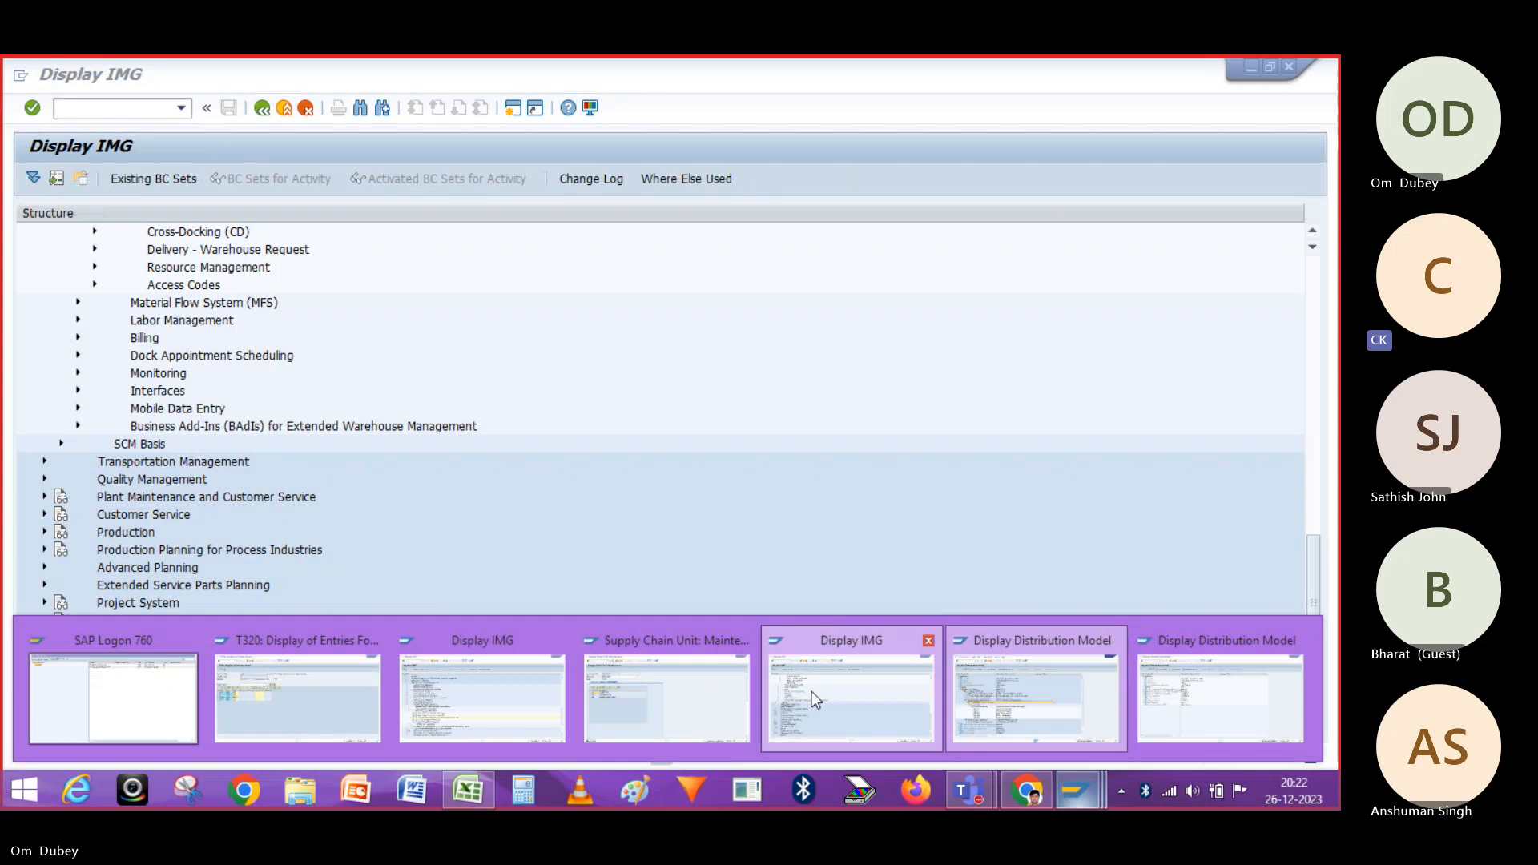
pyautogui.click(811, 691)
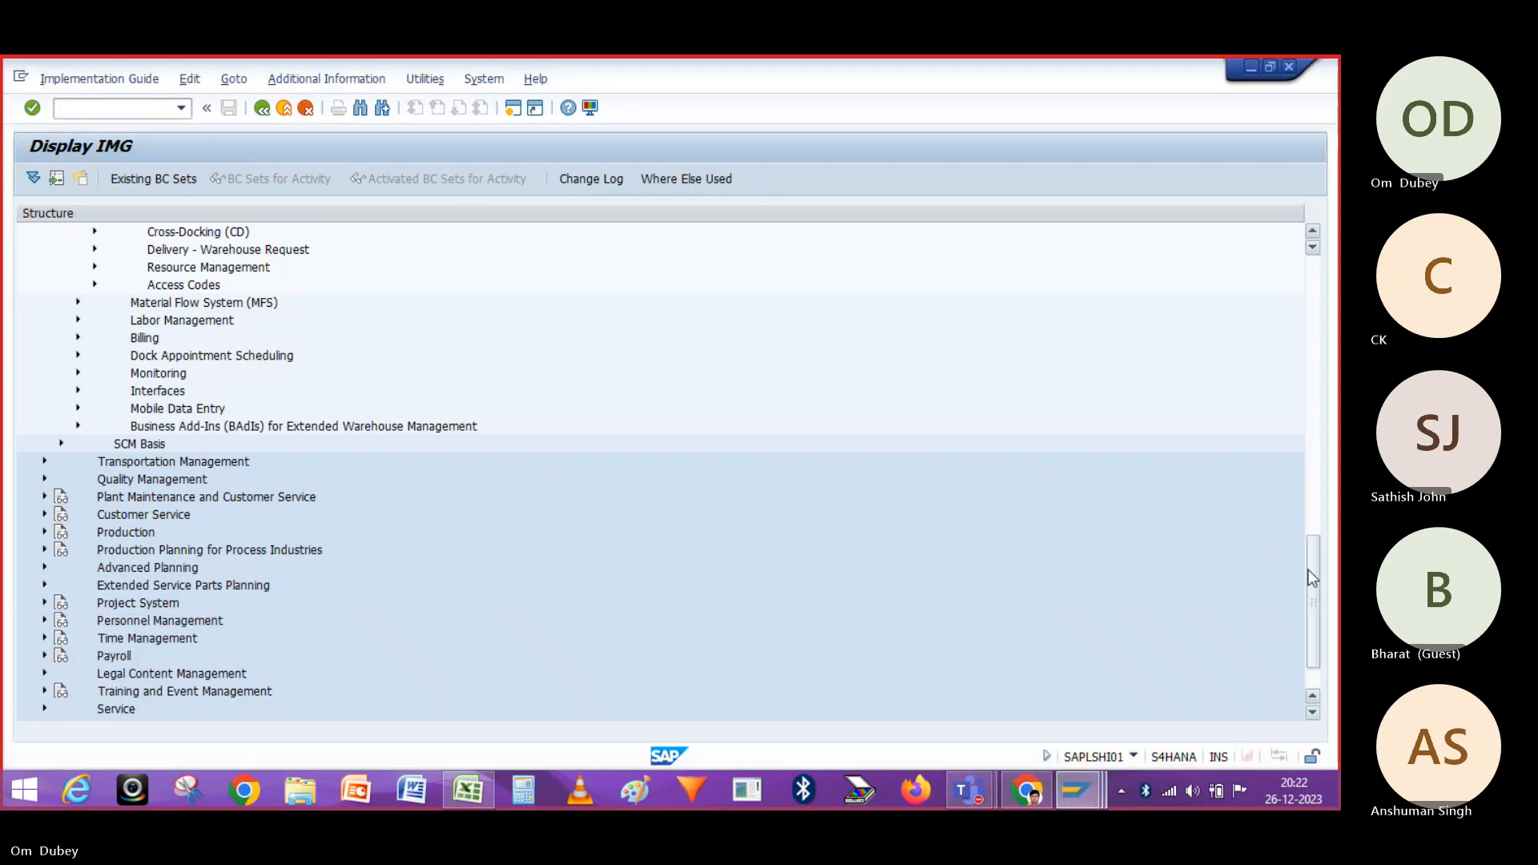
pyautogui.moveTo(1309, 570); pyautogui.dragTo(1314, 606)
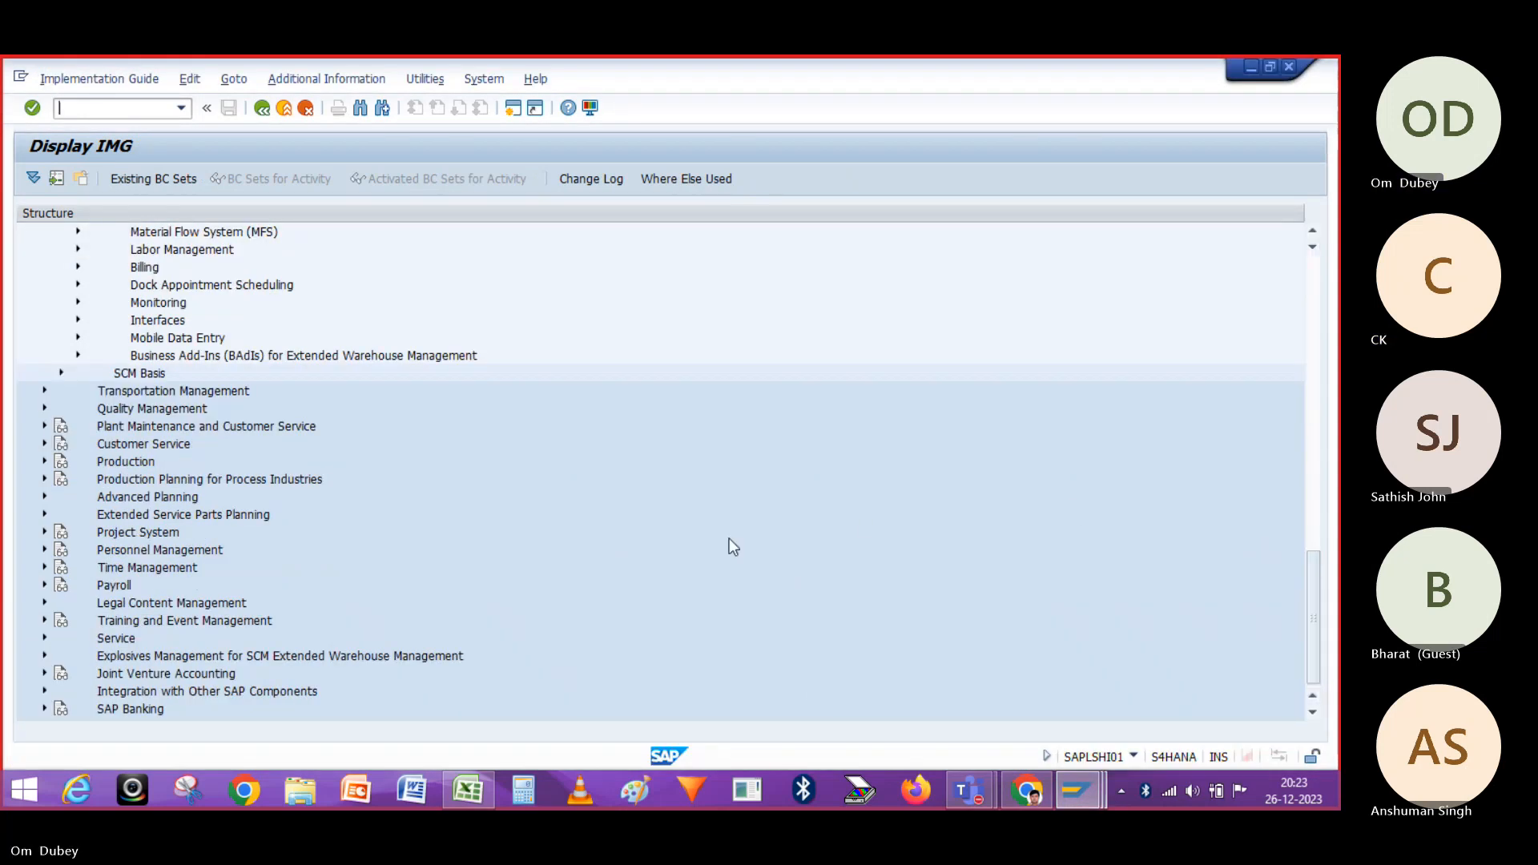
pyautogui.click(45, 691)
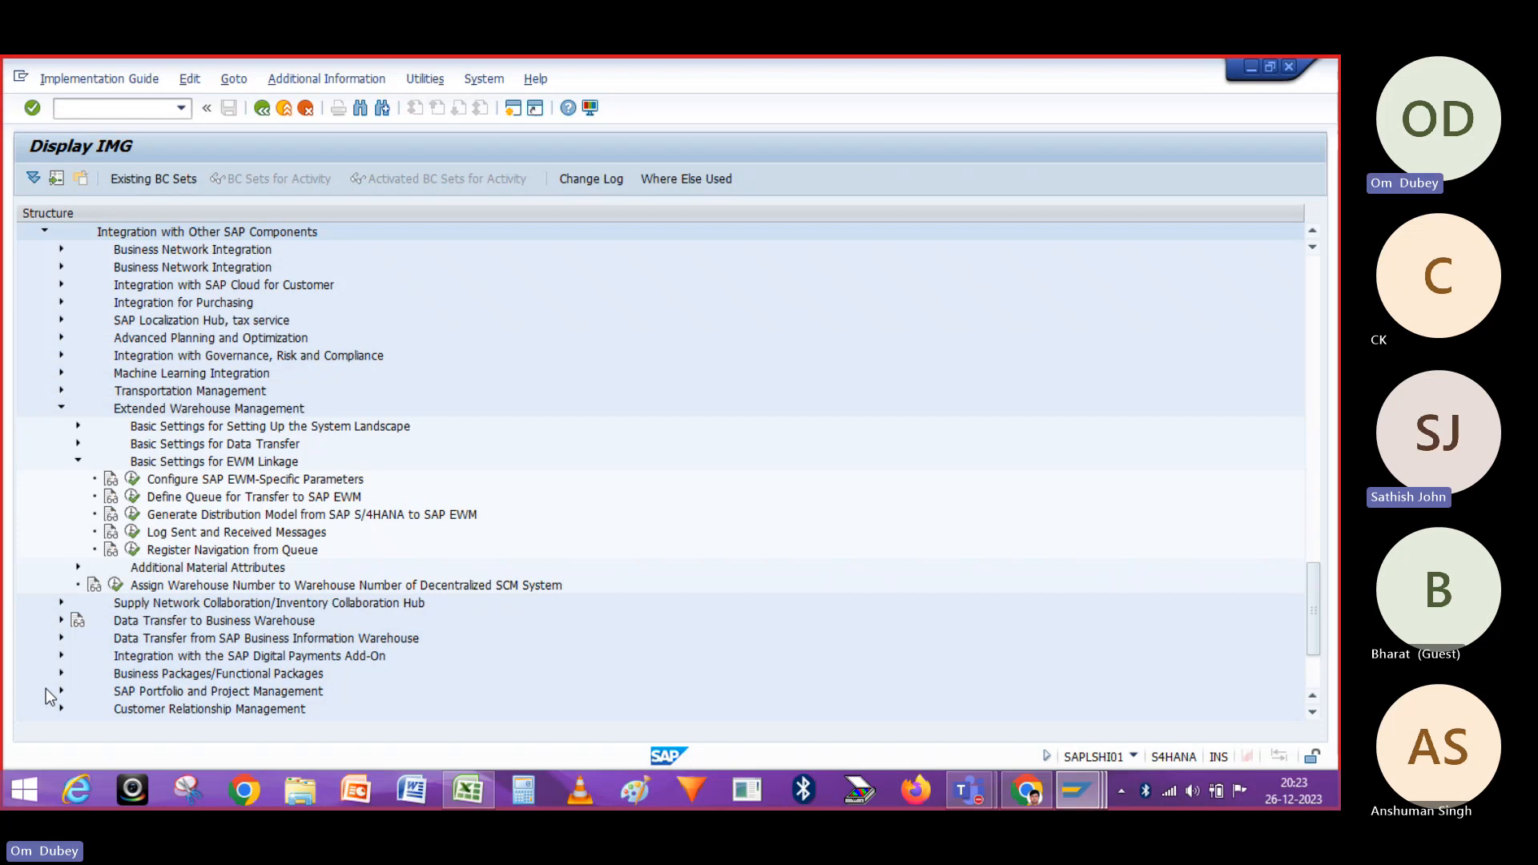
pyautogui.click(132, 513)
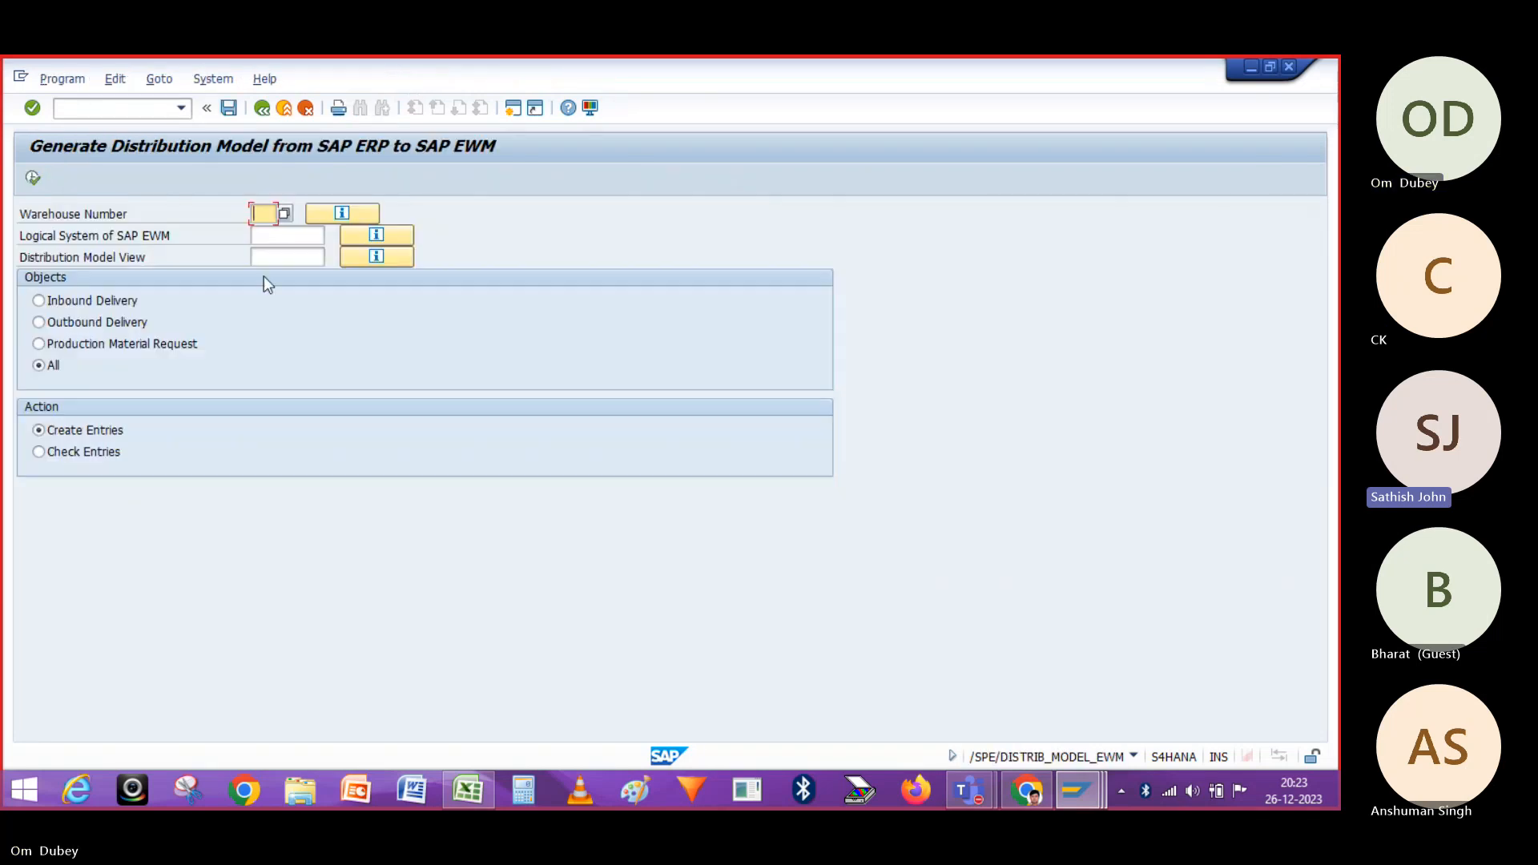
# Set the warehouse number to OM2 and the logical system of SAP EWM to S4HCLNT100, keeping Create Entries as the action
pyautogui.press('BackSpace')
pyautogui.click(262, 263)
pyautogui.click(35, 455)
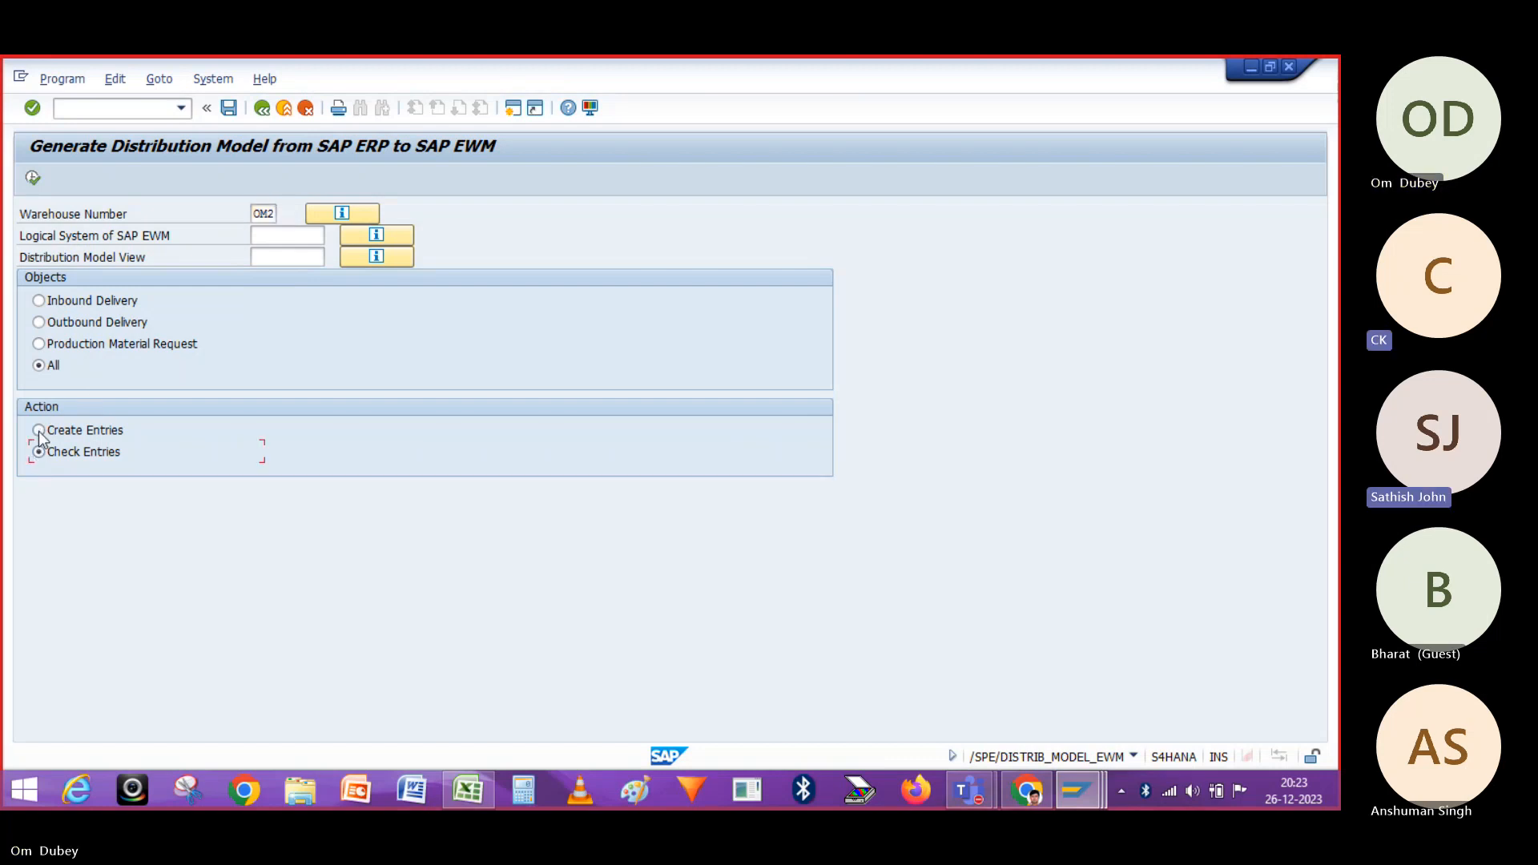
pyautogui.click(38, 430)
pyautogui.click(288, 234)
pyautogui.press('BackSpace')
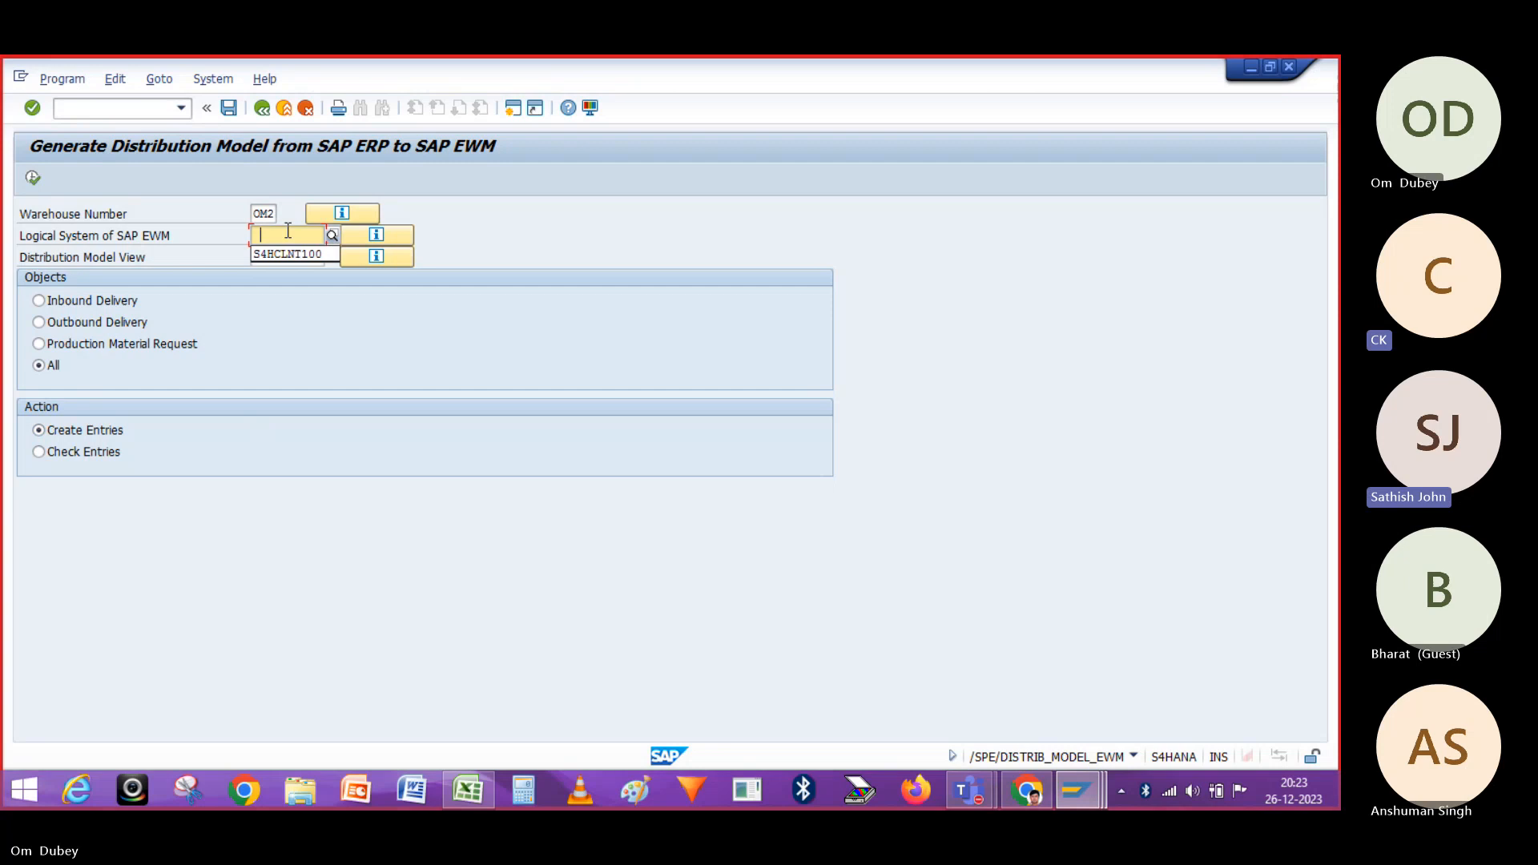
pyautogui.click(332, 236)
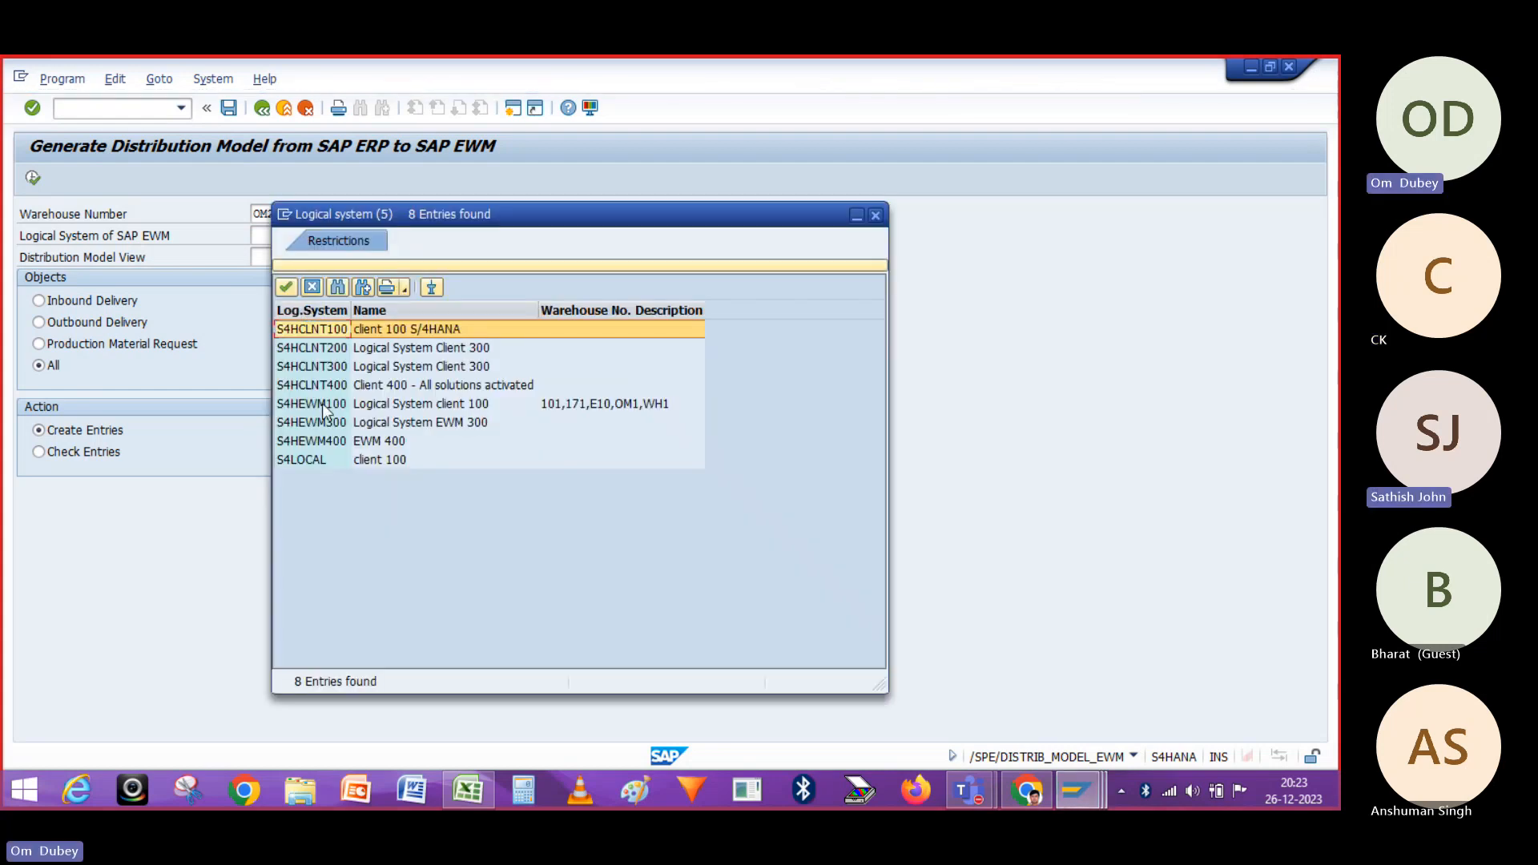
pyautogui.doubleClick(307, 338)
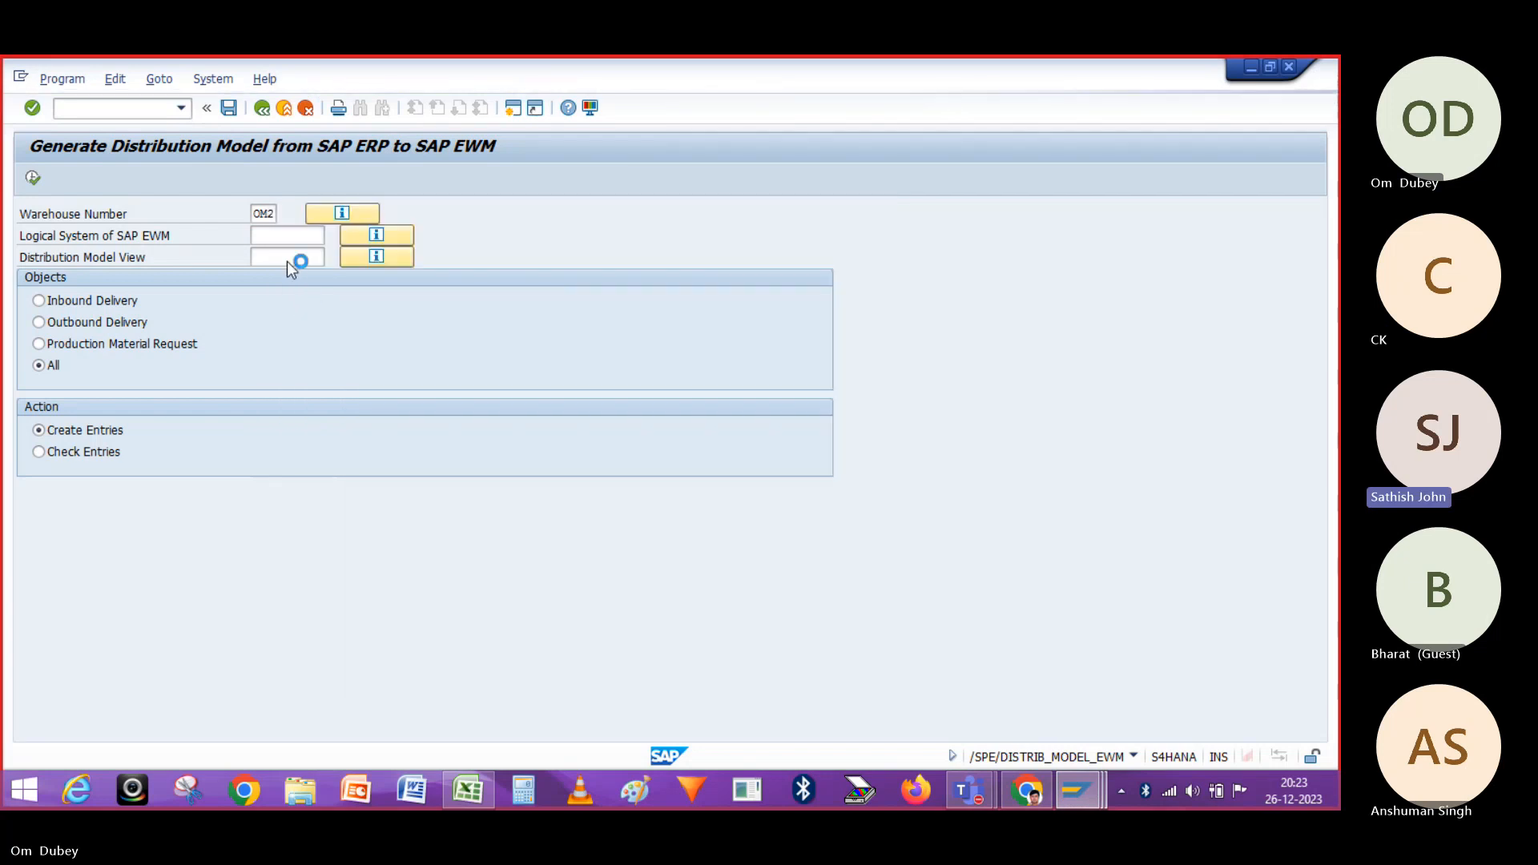
# Set the distribution model view to EWM and try to generate the distribution model for warehouse OM2
pyautogui.click(288, 260)
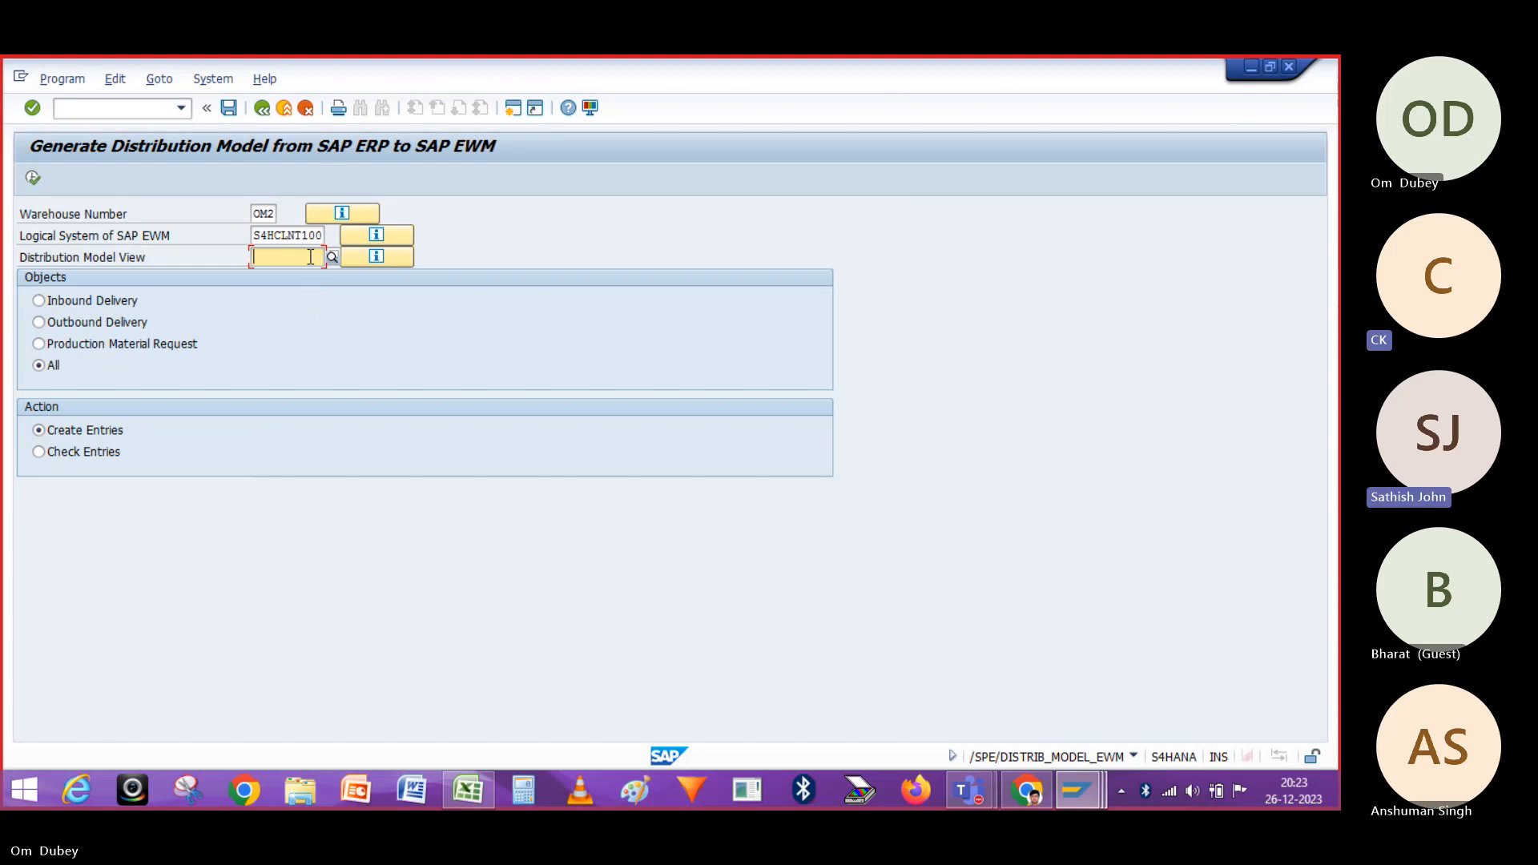
pyautogui.write('EWM')
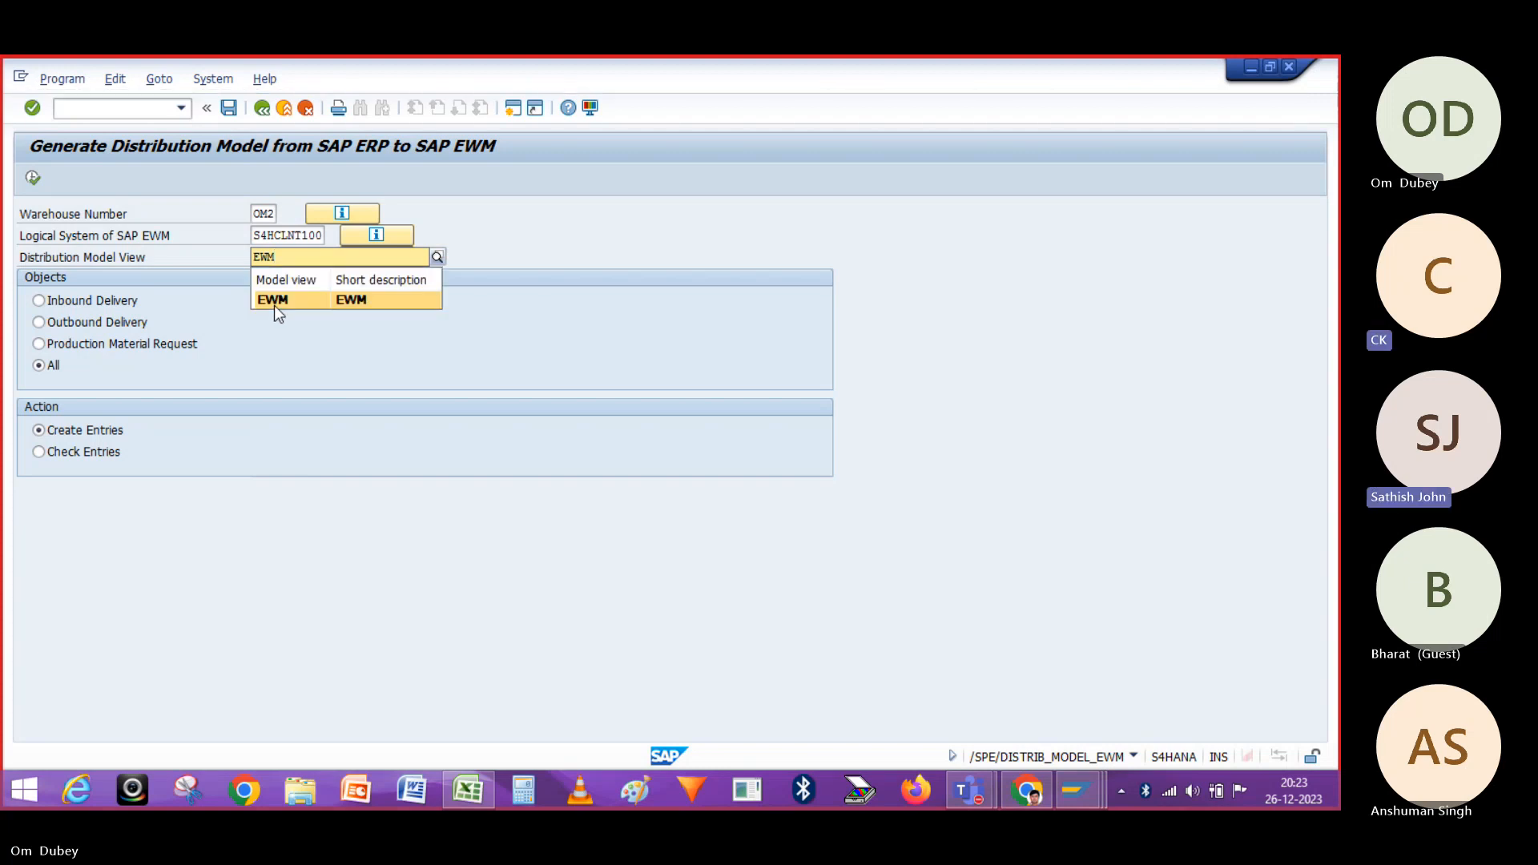
pyautogui.click(274, 303)
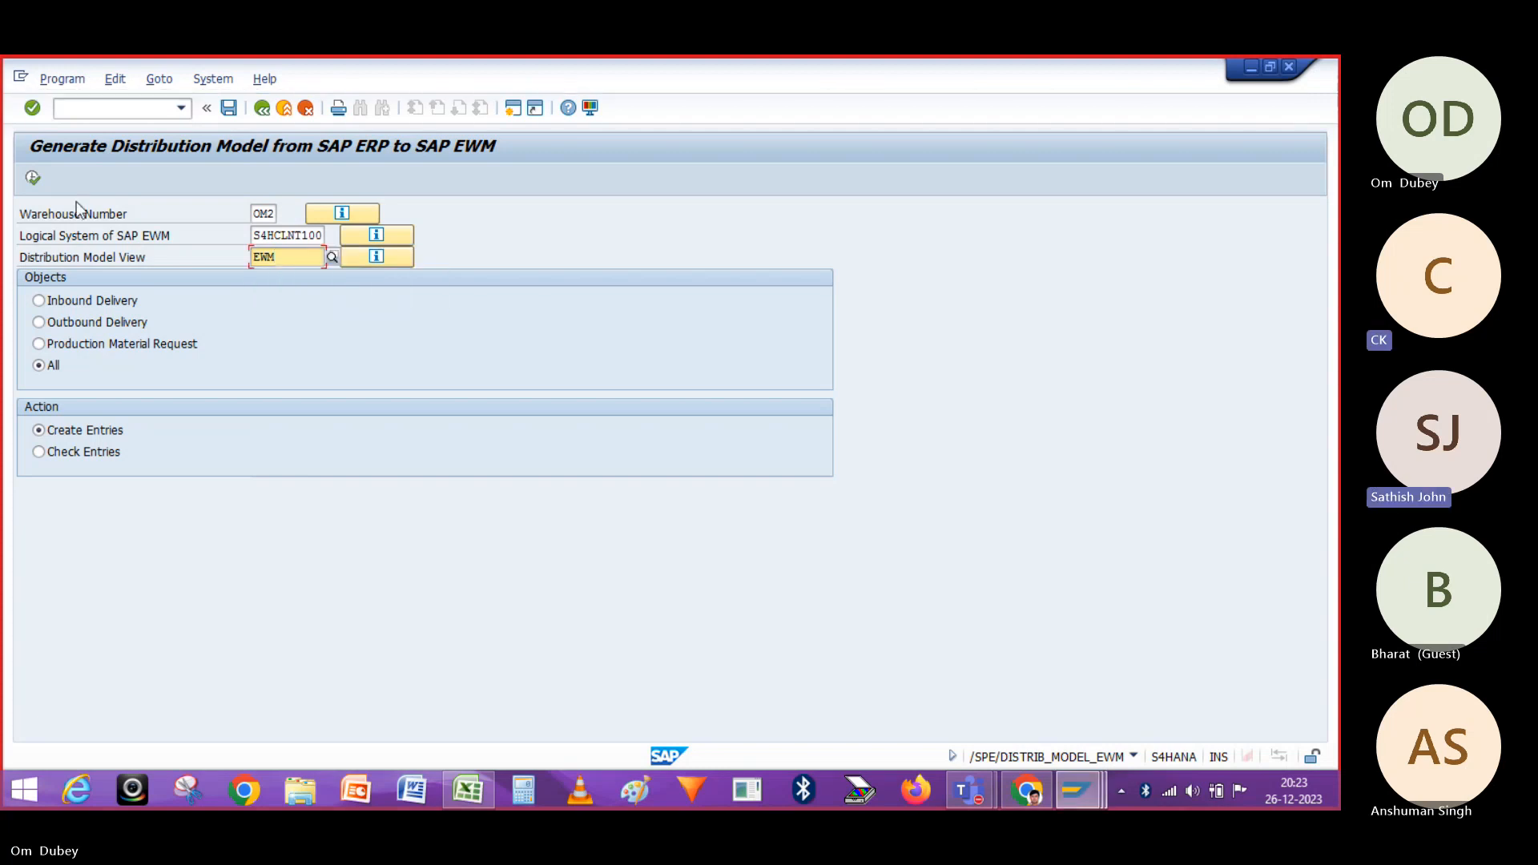
pyautogui.click(32, 178)
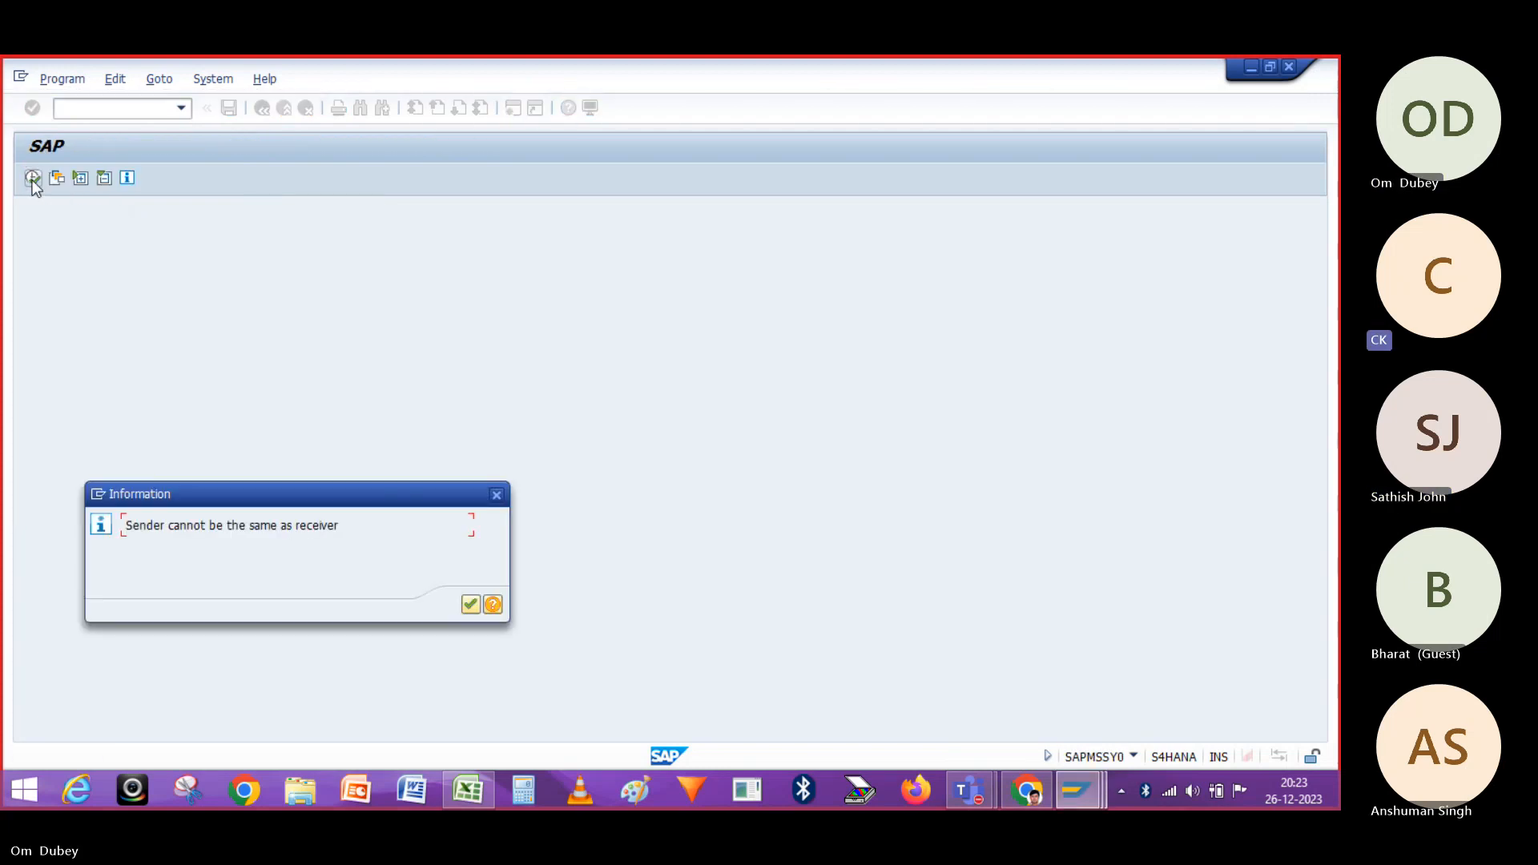
pyautogui.click(473, 605)
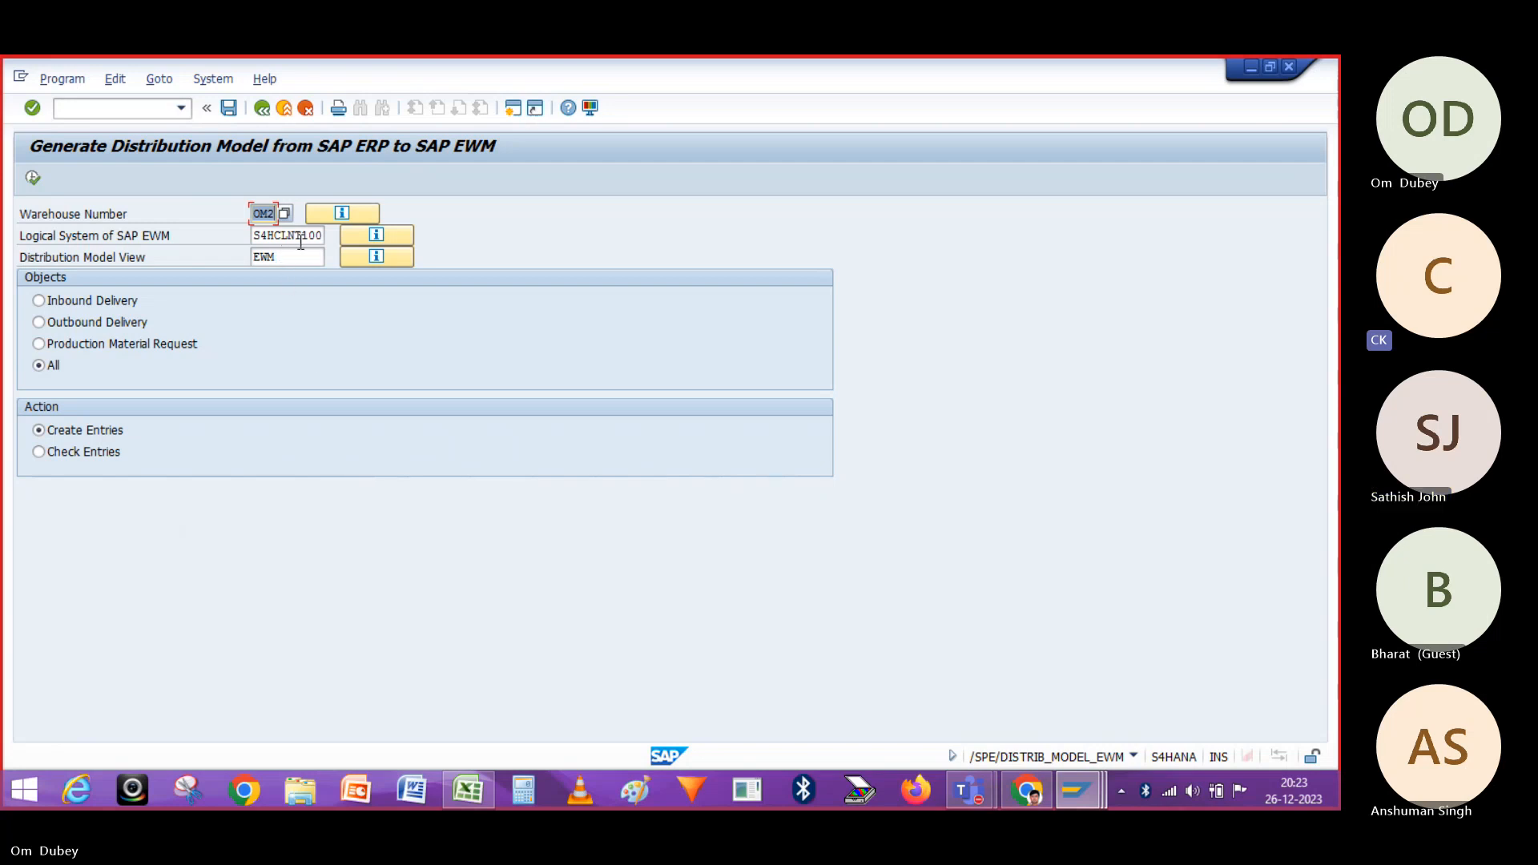
pyautogui.moveTo(321, 235); pyautogui.dragTo(252, 234)
pyautogui.hotkey('ctrl', 'c')
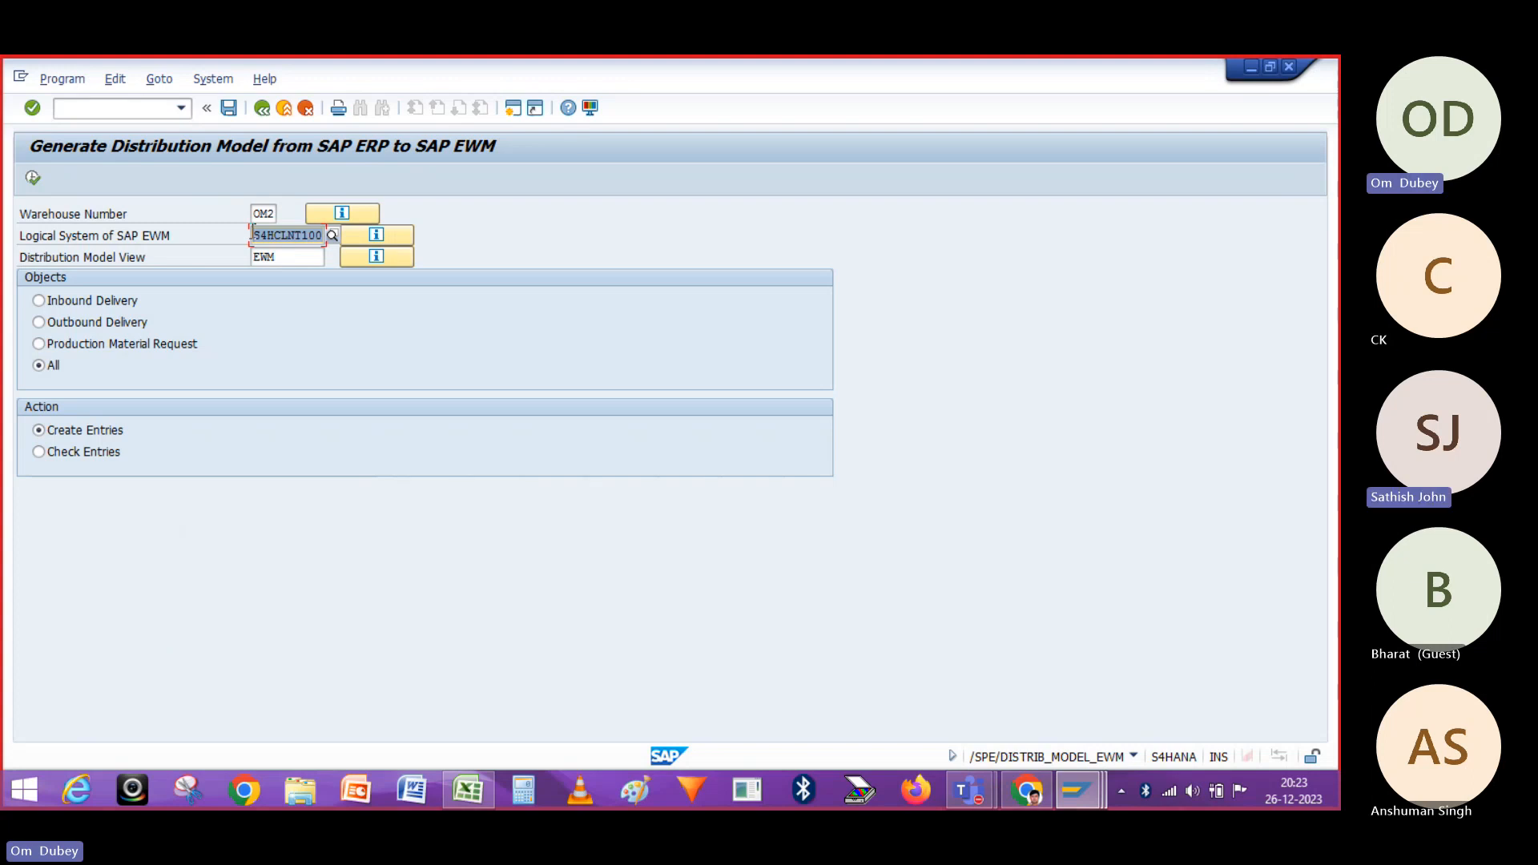
pyautogui.press('Delete')
pyautogui.press('Tab')
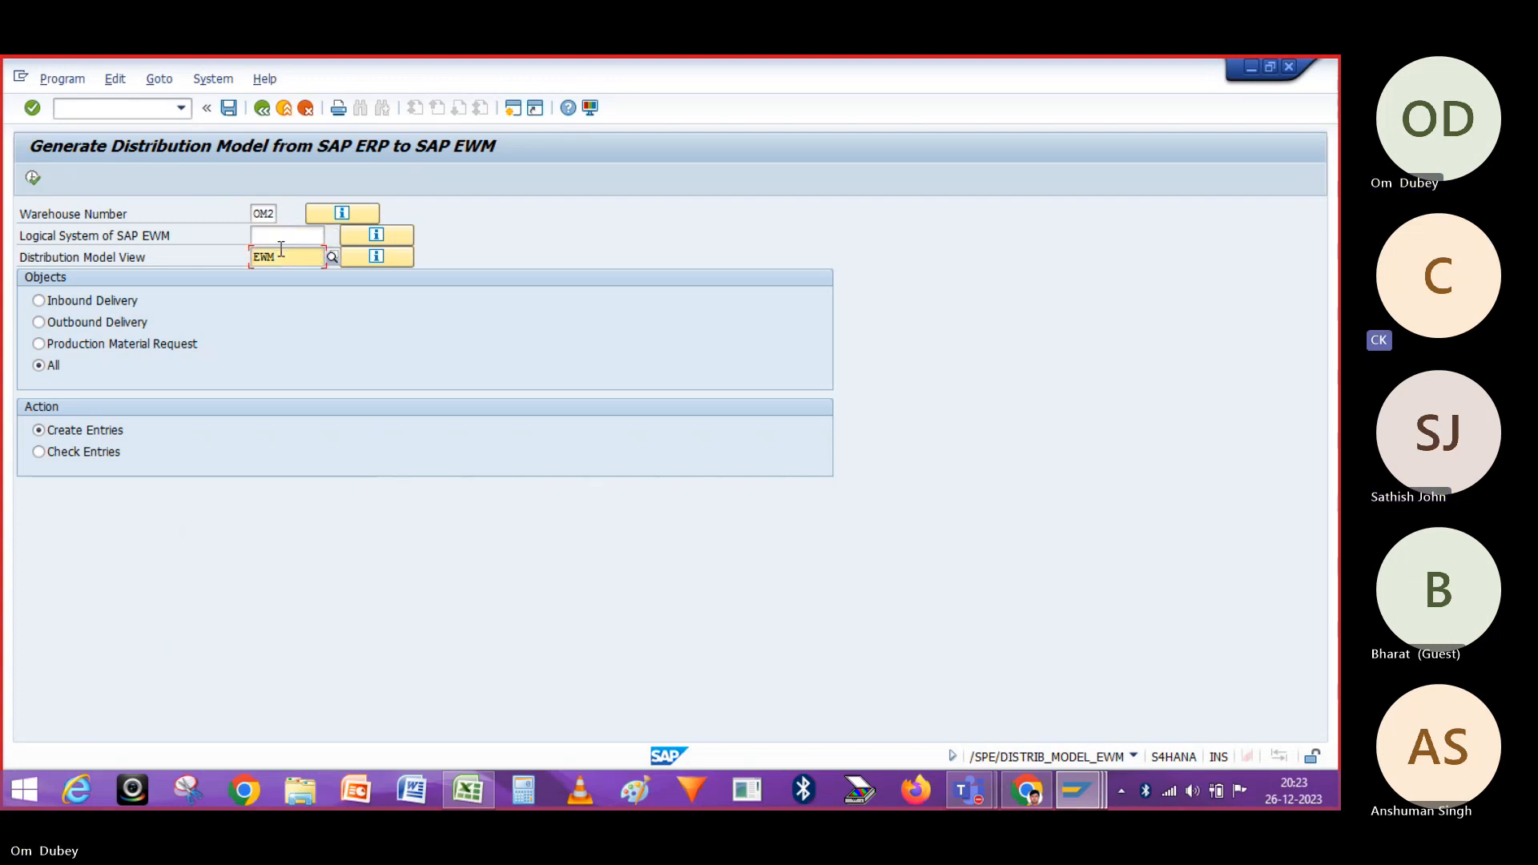
pyautogui.press('BackSpace')
pyautogui.press('BackSpace')
pyautogui.press('BackSpace')
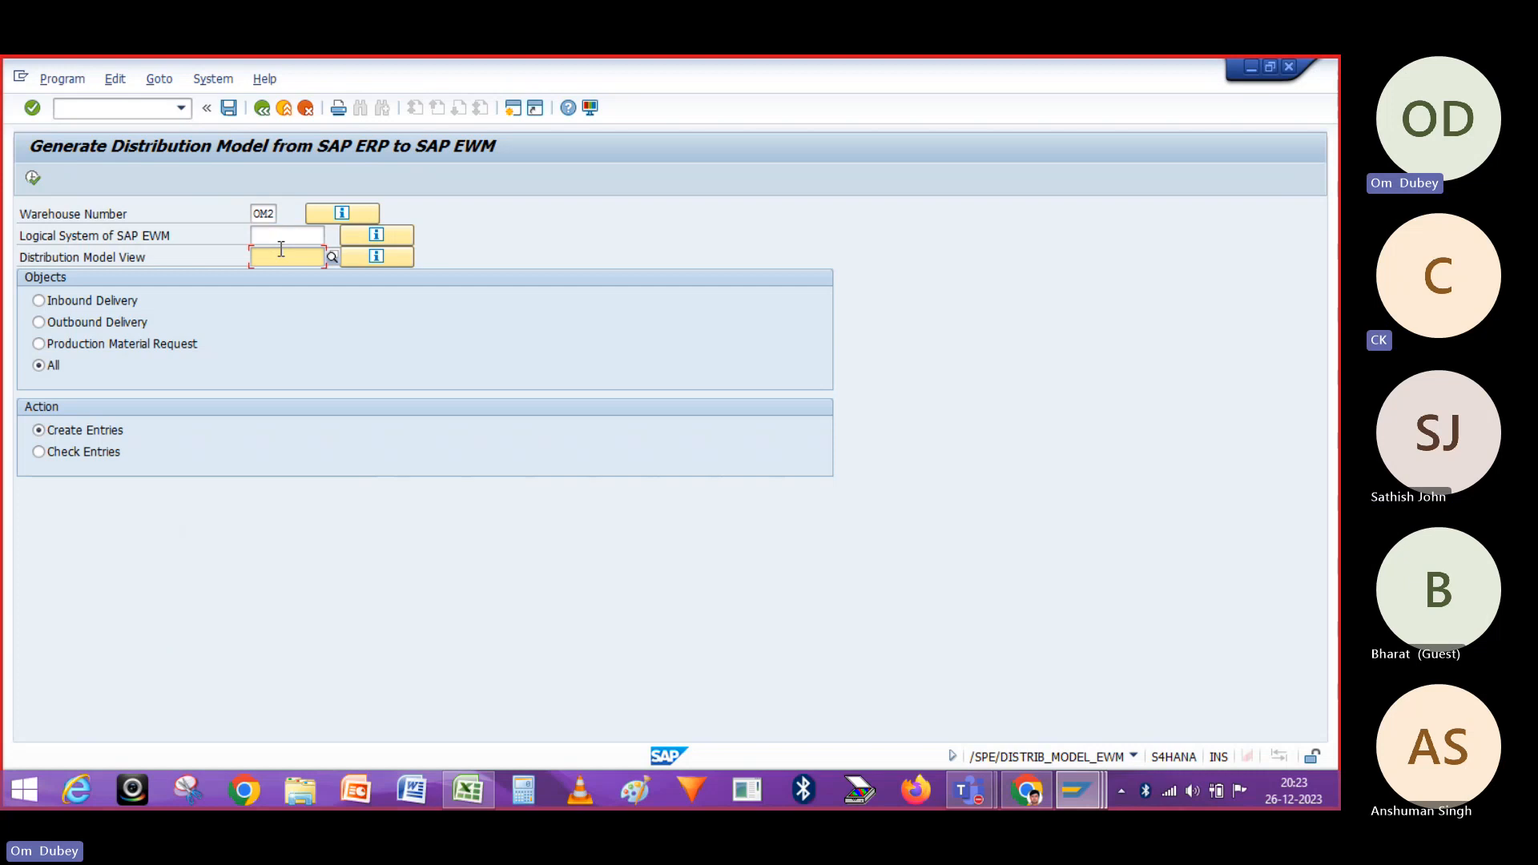
pyautogui.click(278, 234)
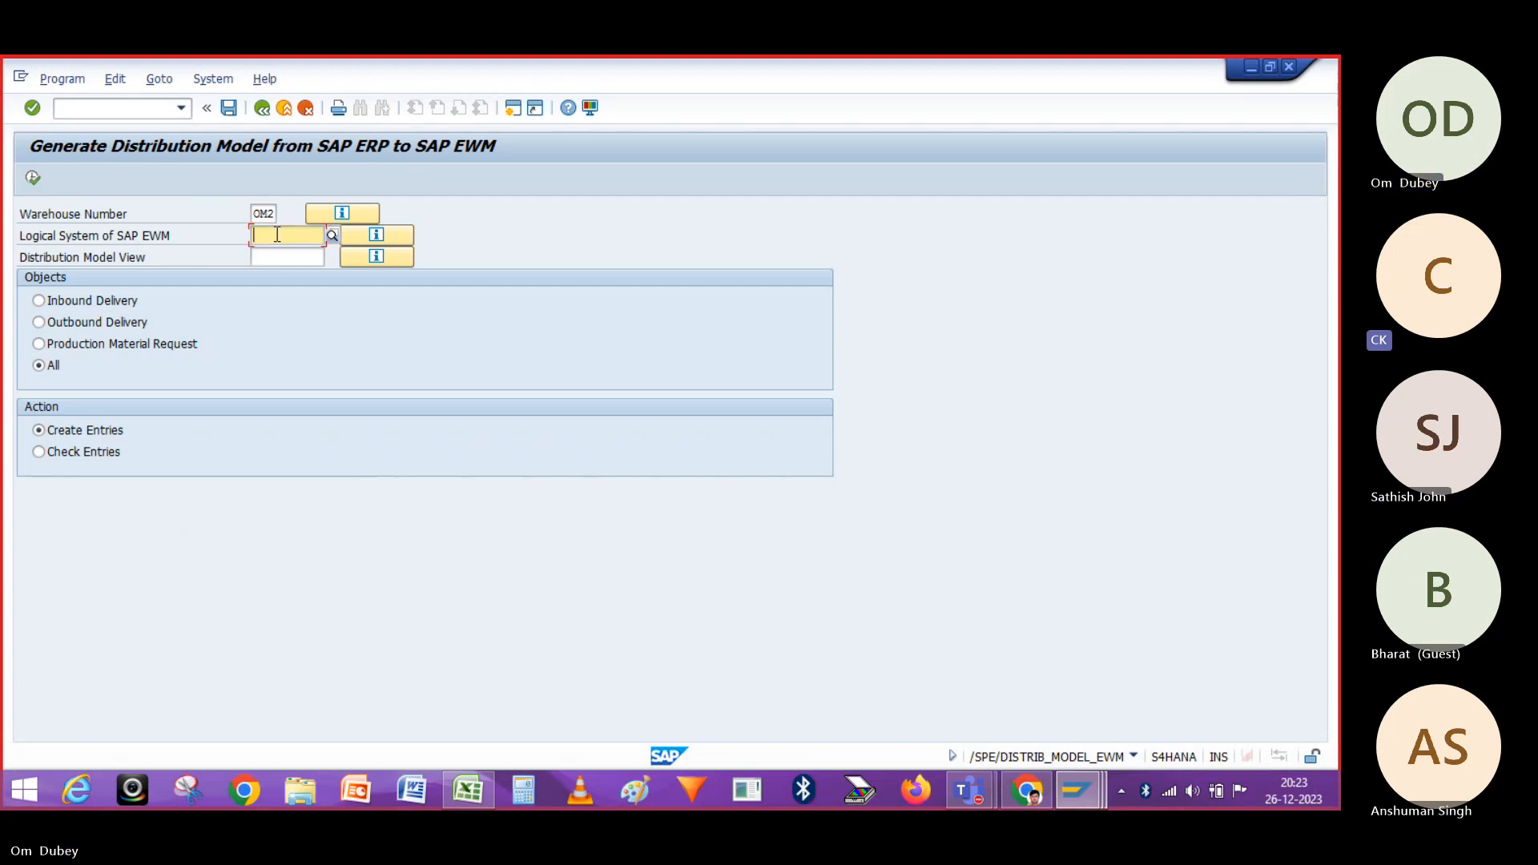
pyautogui.hotkey('ctrl', 'v')
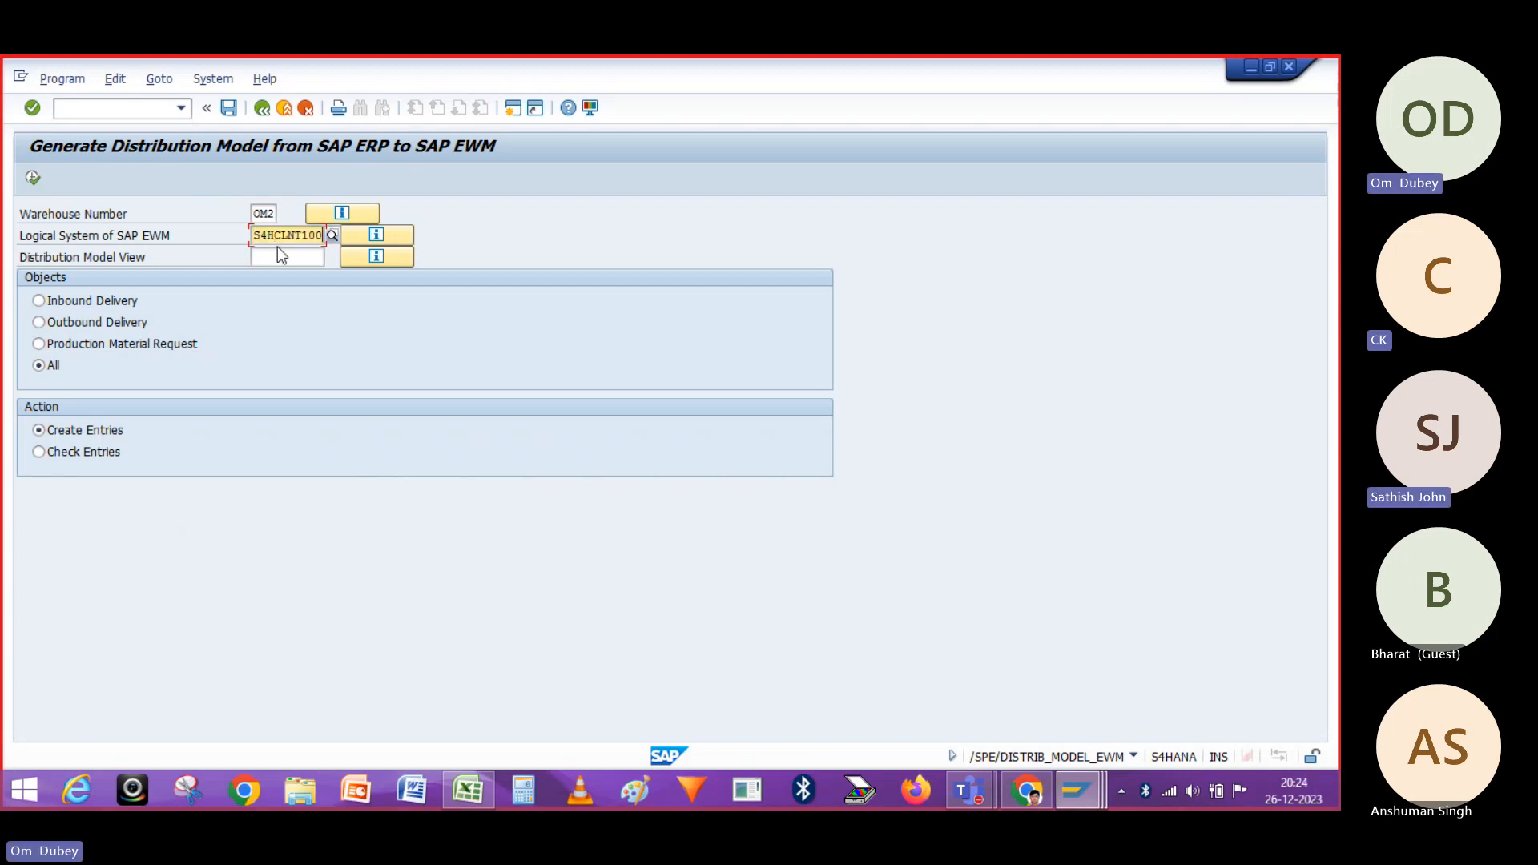
pyautogui.click(273, 253)
pyautogui.click(324, 226)
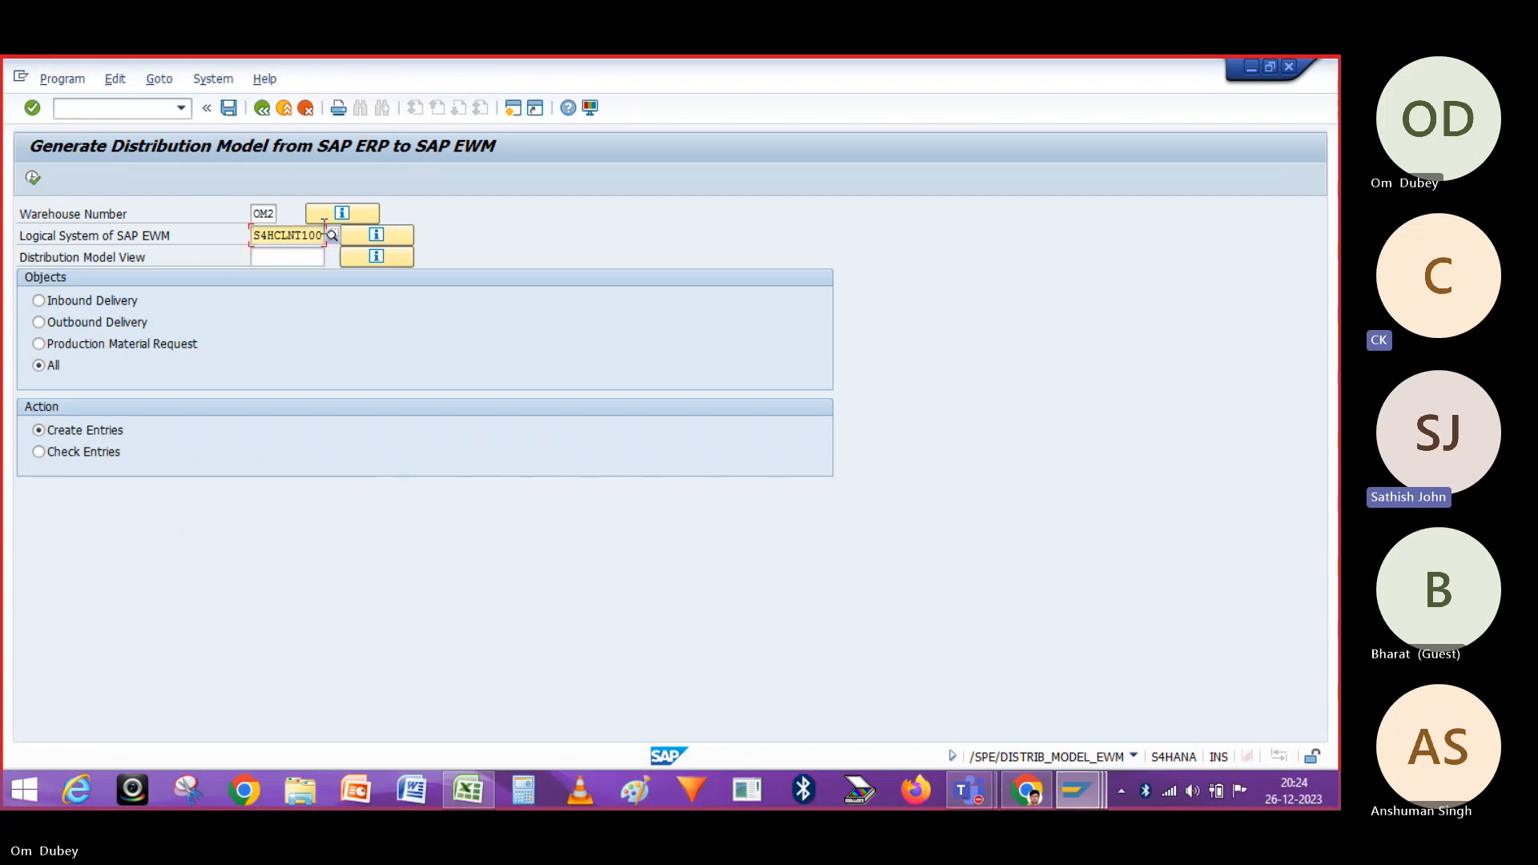
pyautogui.press('BackSpace')
pyautogui.press('BackSpace')
pyautogui.press('BackSpace')
pyautogui.press('BackSpace')
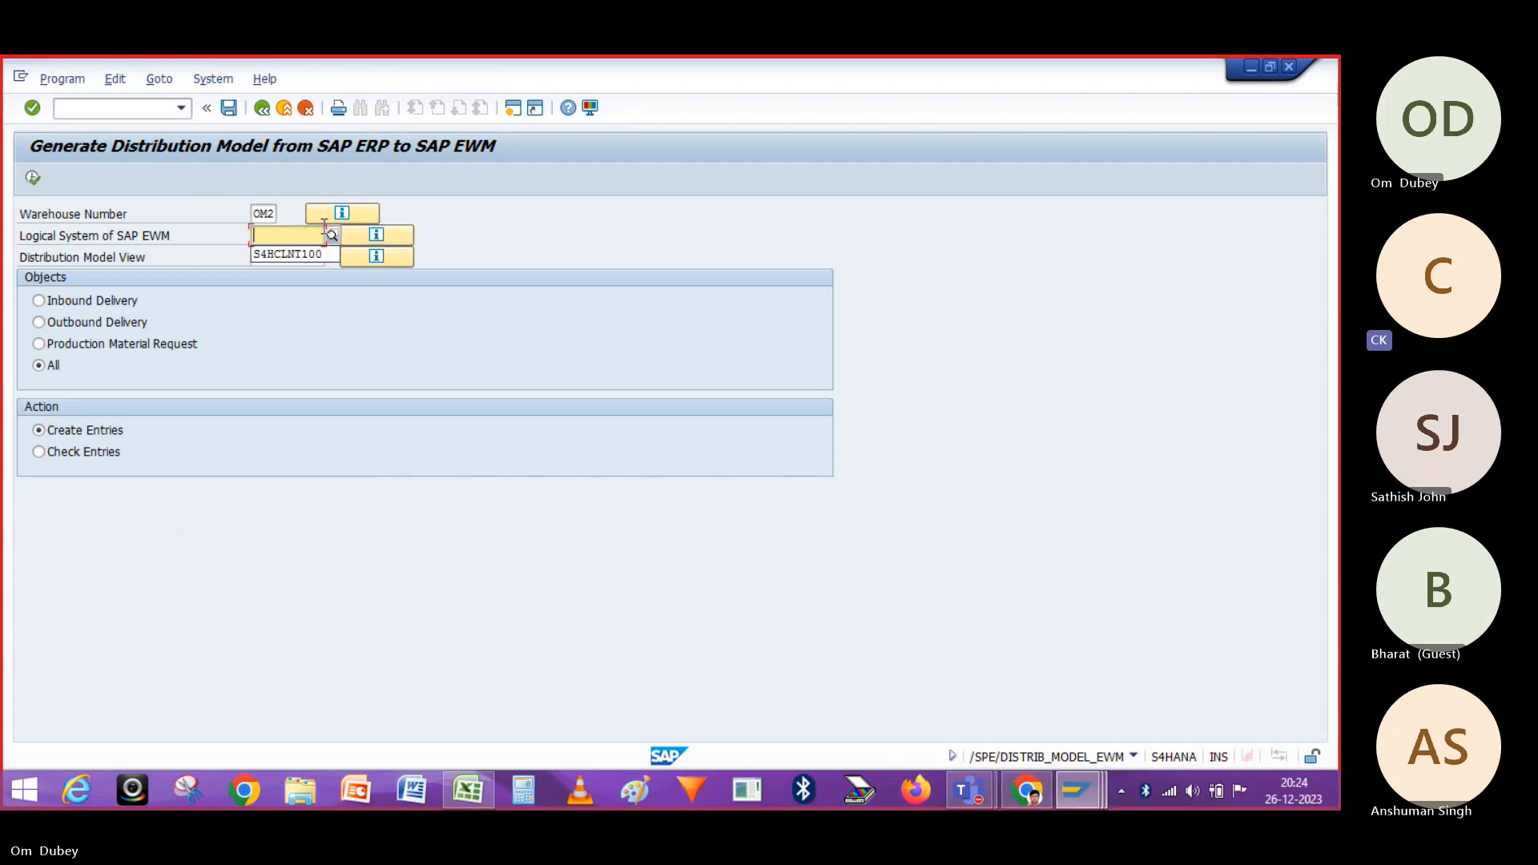
# Look up the available logical systems and set the logical system of SAP EWM to S4HEWM100
pyautogui.write('EWM')
pyautogui.press('Return')
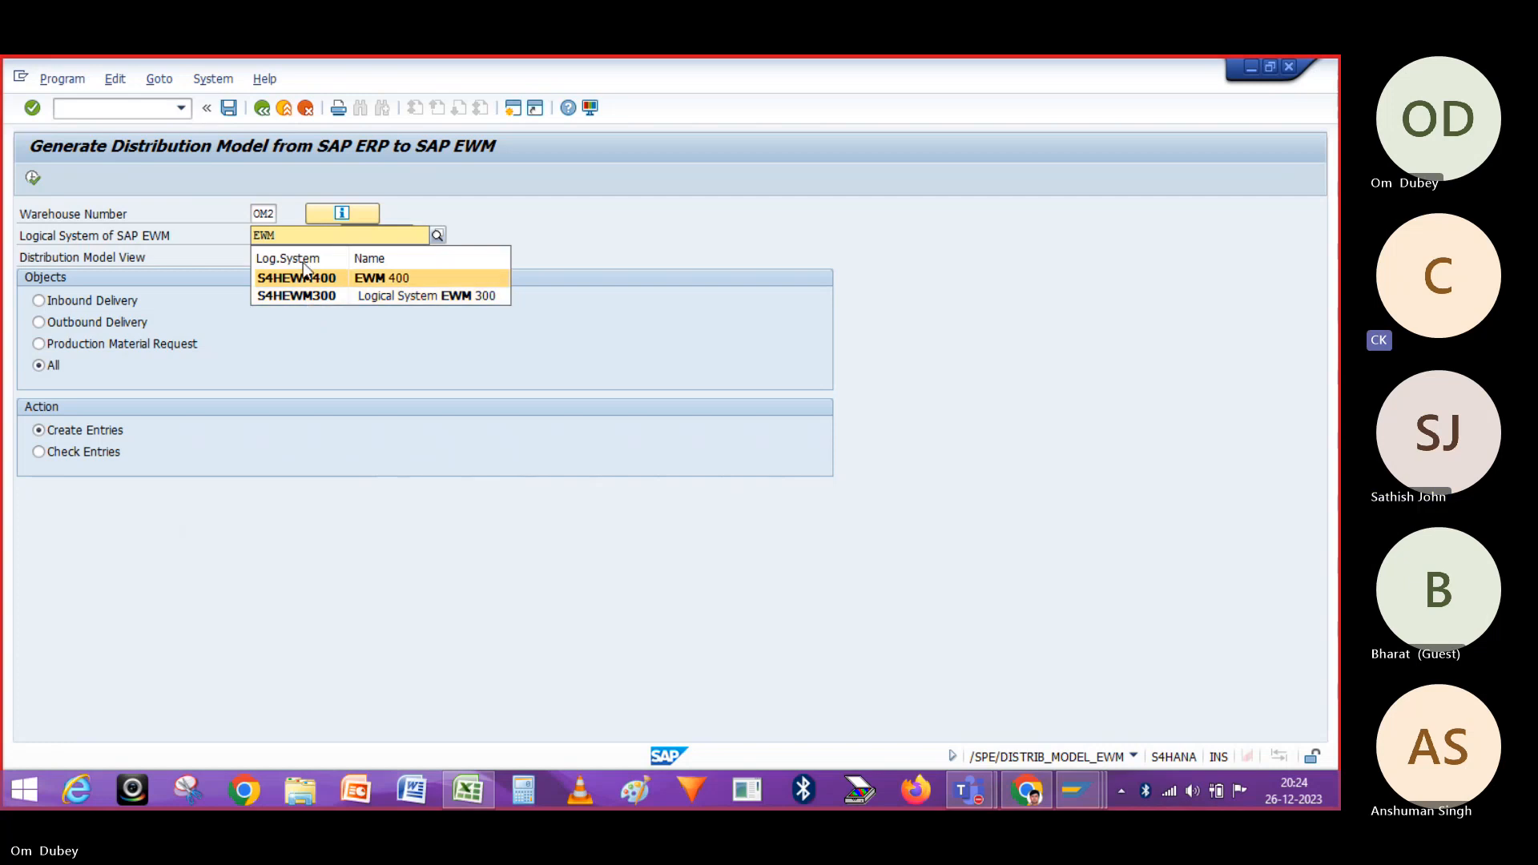
pyautogui.click(436, 237)
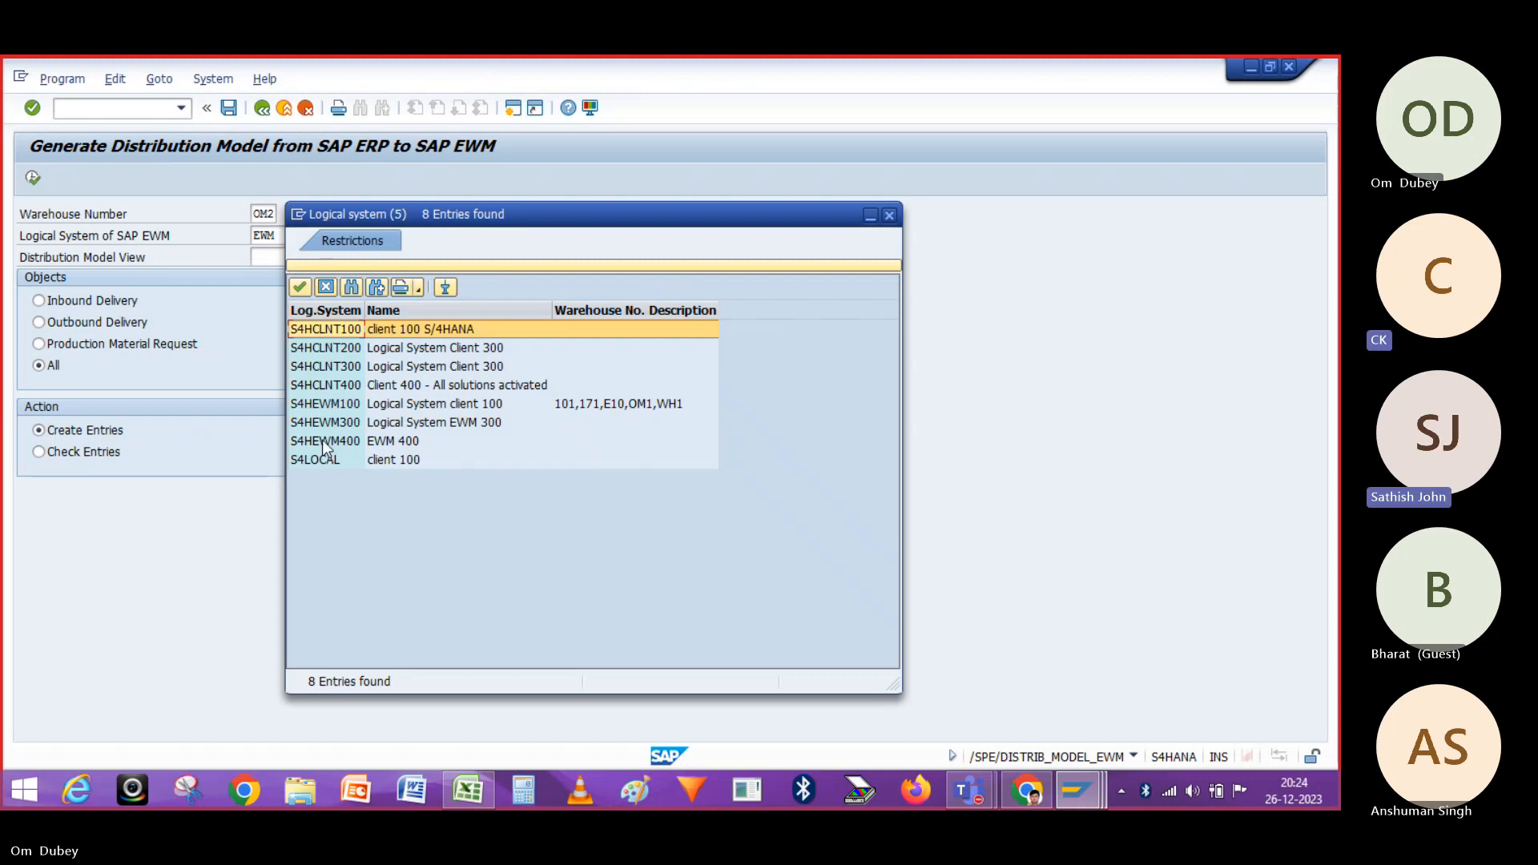
pyautogui.click(337, 387)
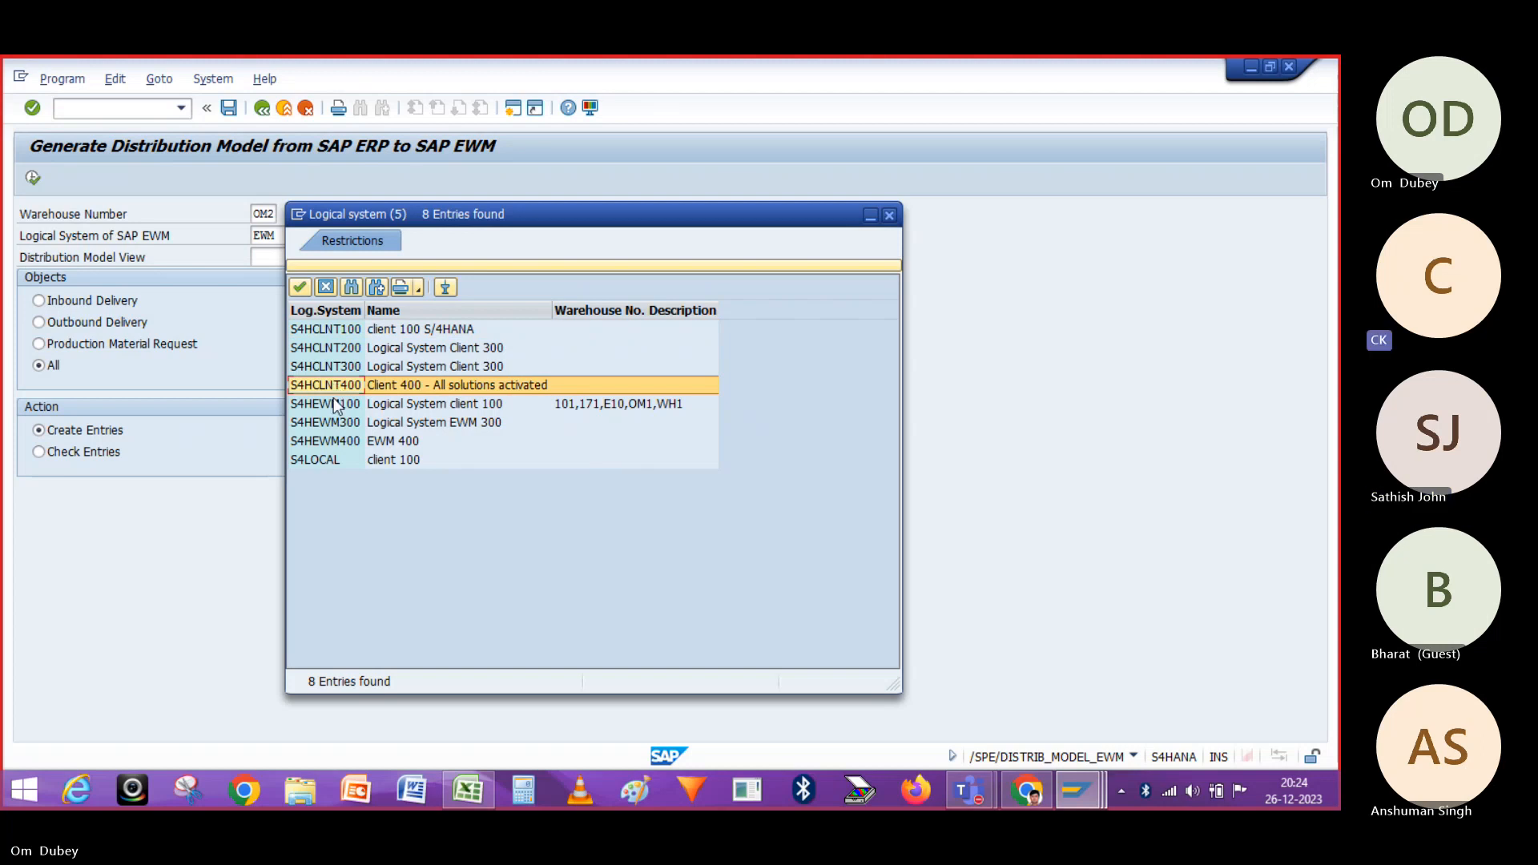
pyautogui.click(337, 406)
pyautogui.doubleClick(337, 406)
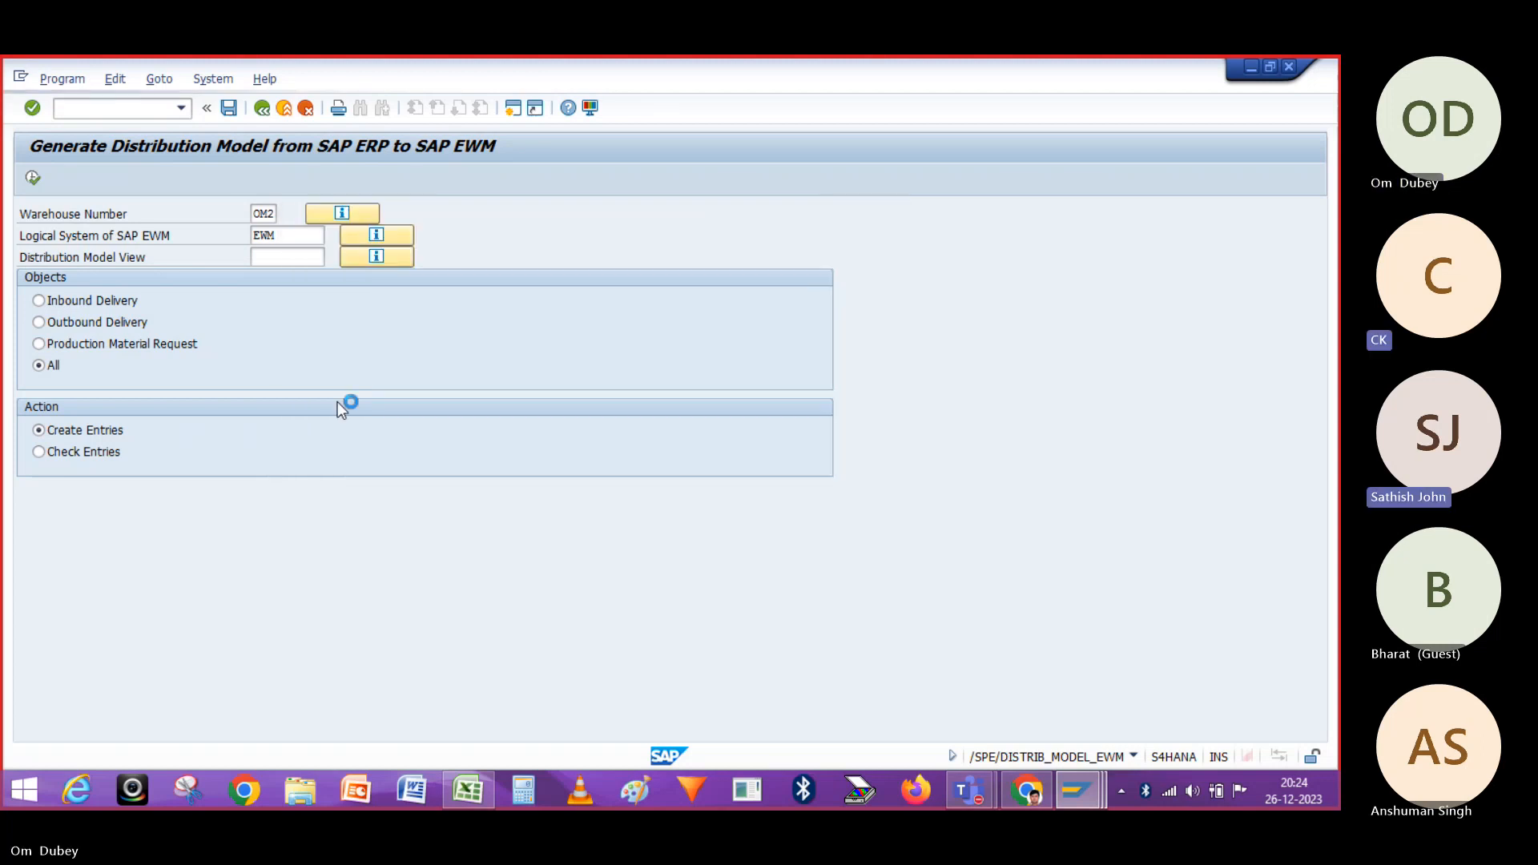
# Set the distribution model view to EWM, generate all distribution model entries for warehouse OM2, and close the protocol
pyautogui.click(298, 257)
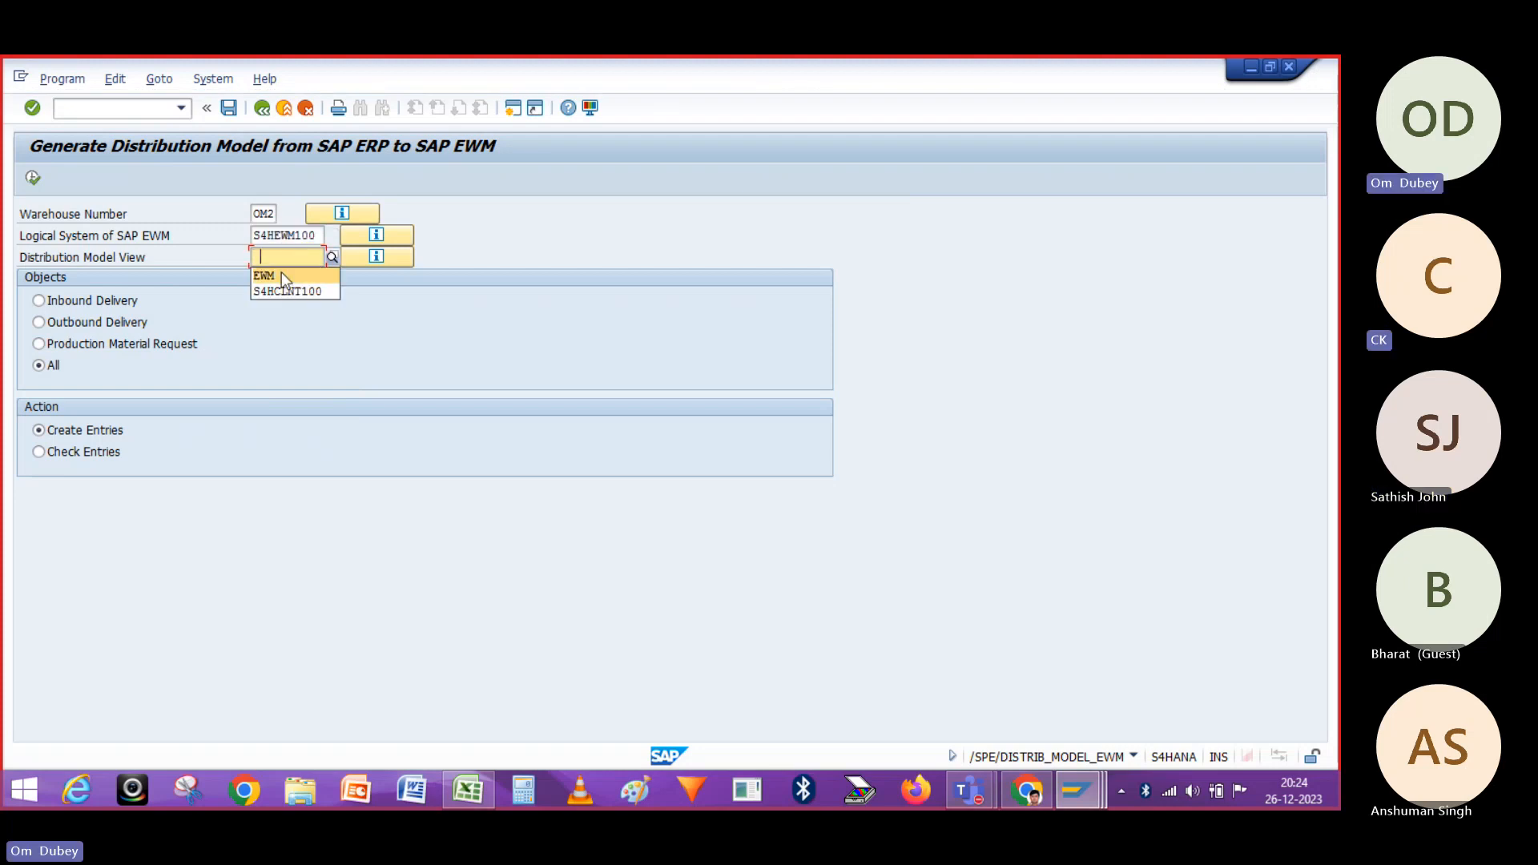
pyautogui.click(282, 274)
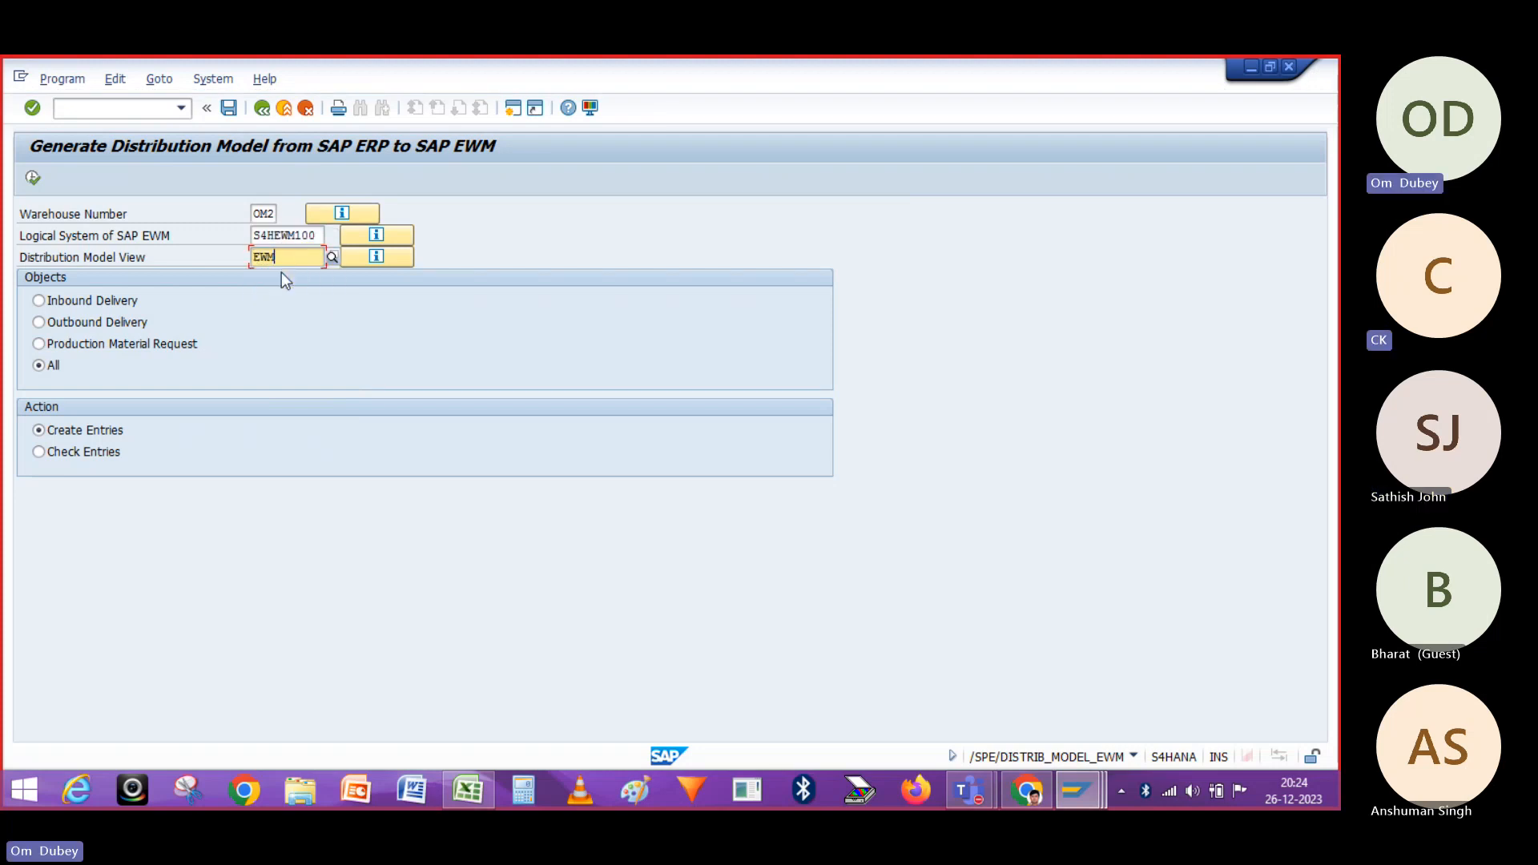
pyautogui.click(33, 178)
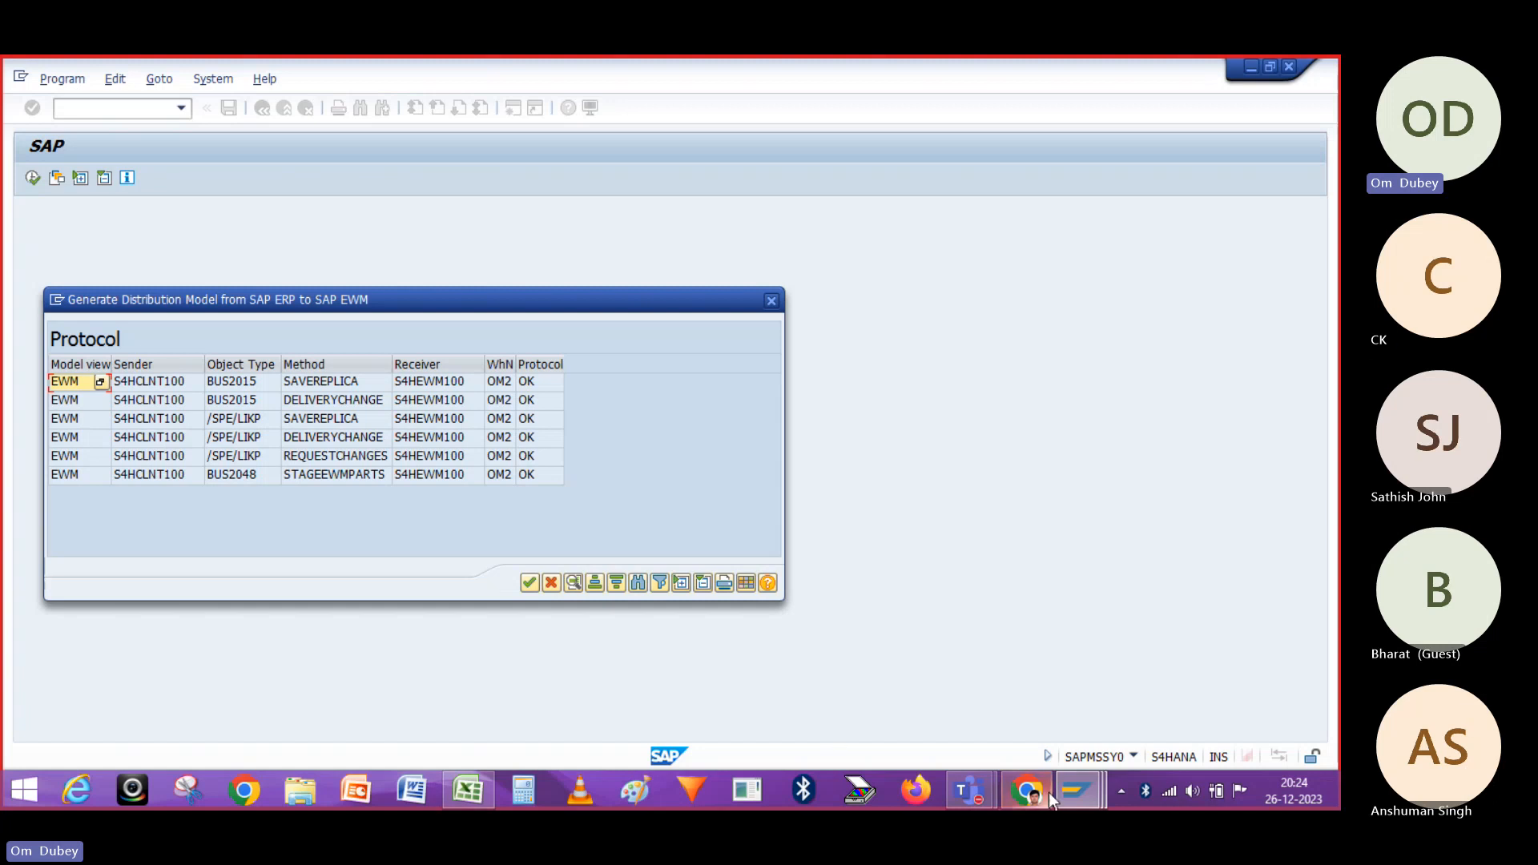
pyautogui.moveTo(1093, 804)
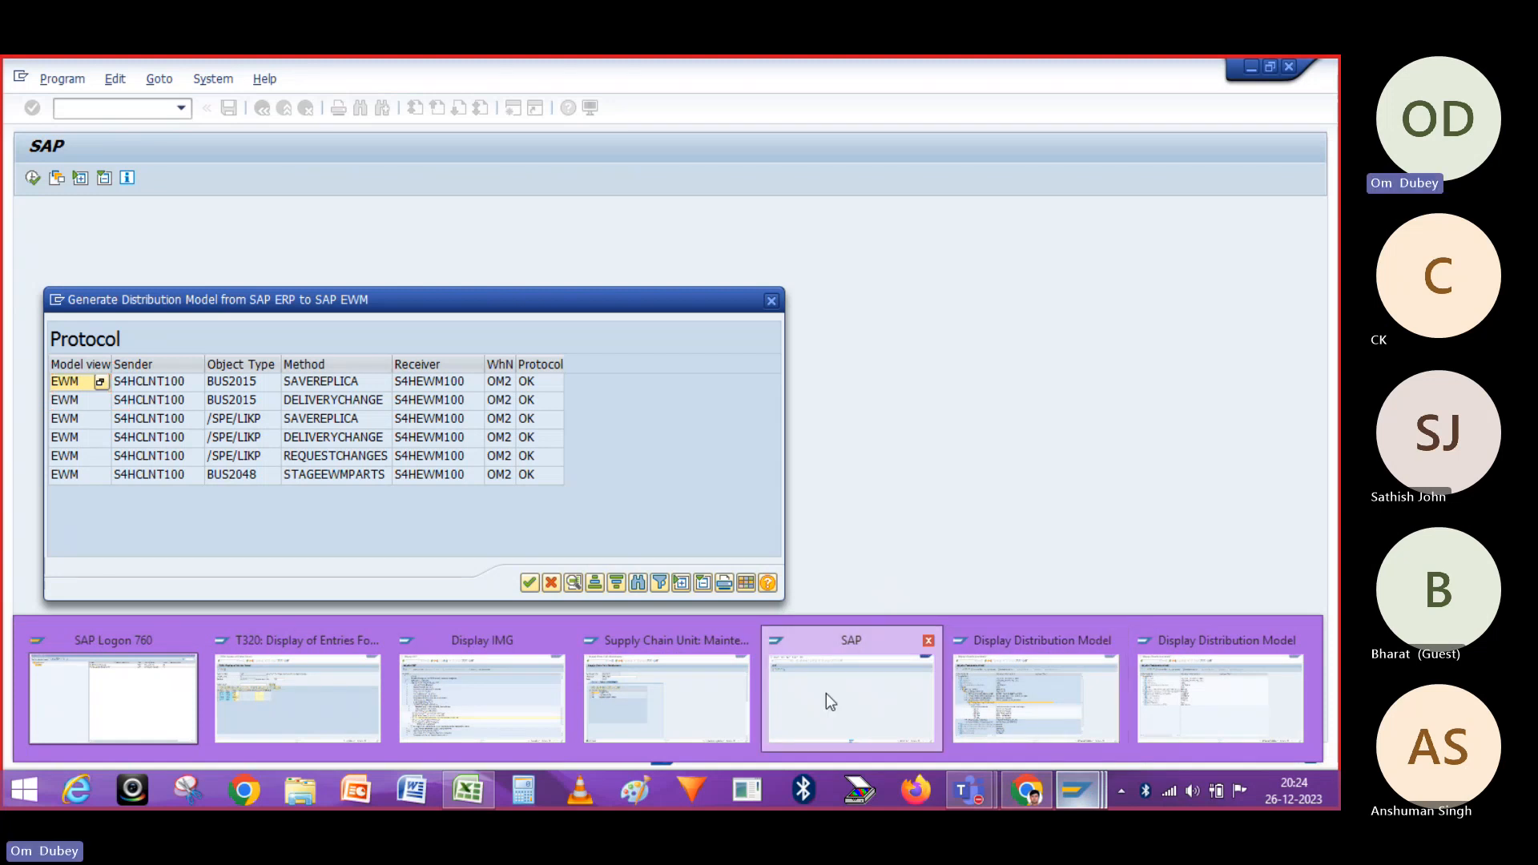
pyautogui.click(800, 688)
pyautogui.moveTo(1103, 804)
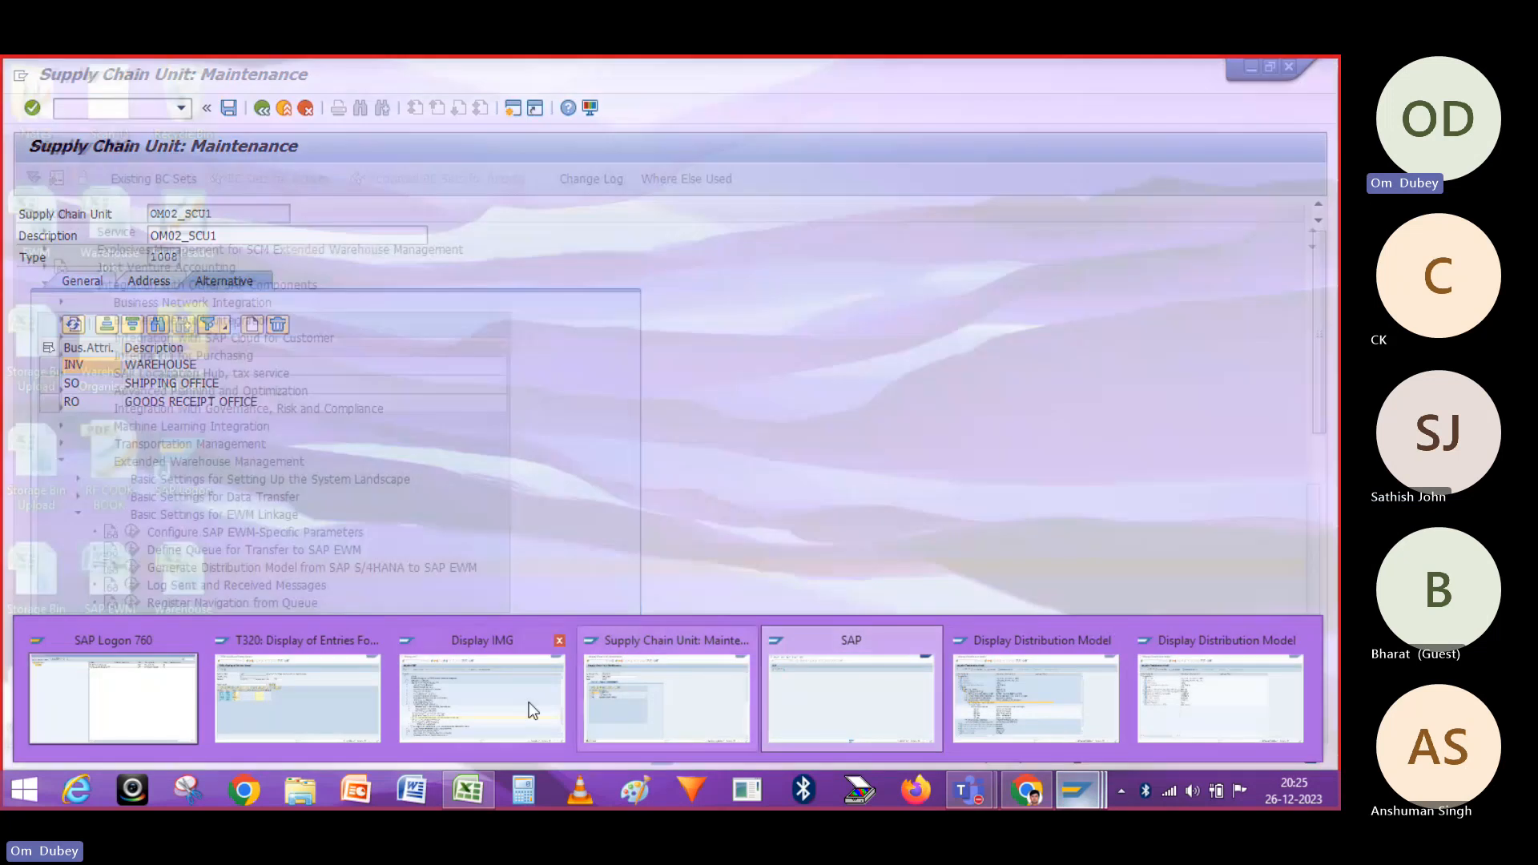
pyautogui.click(528, 702)
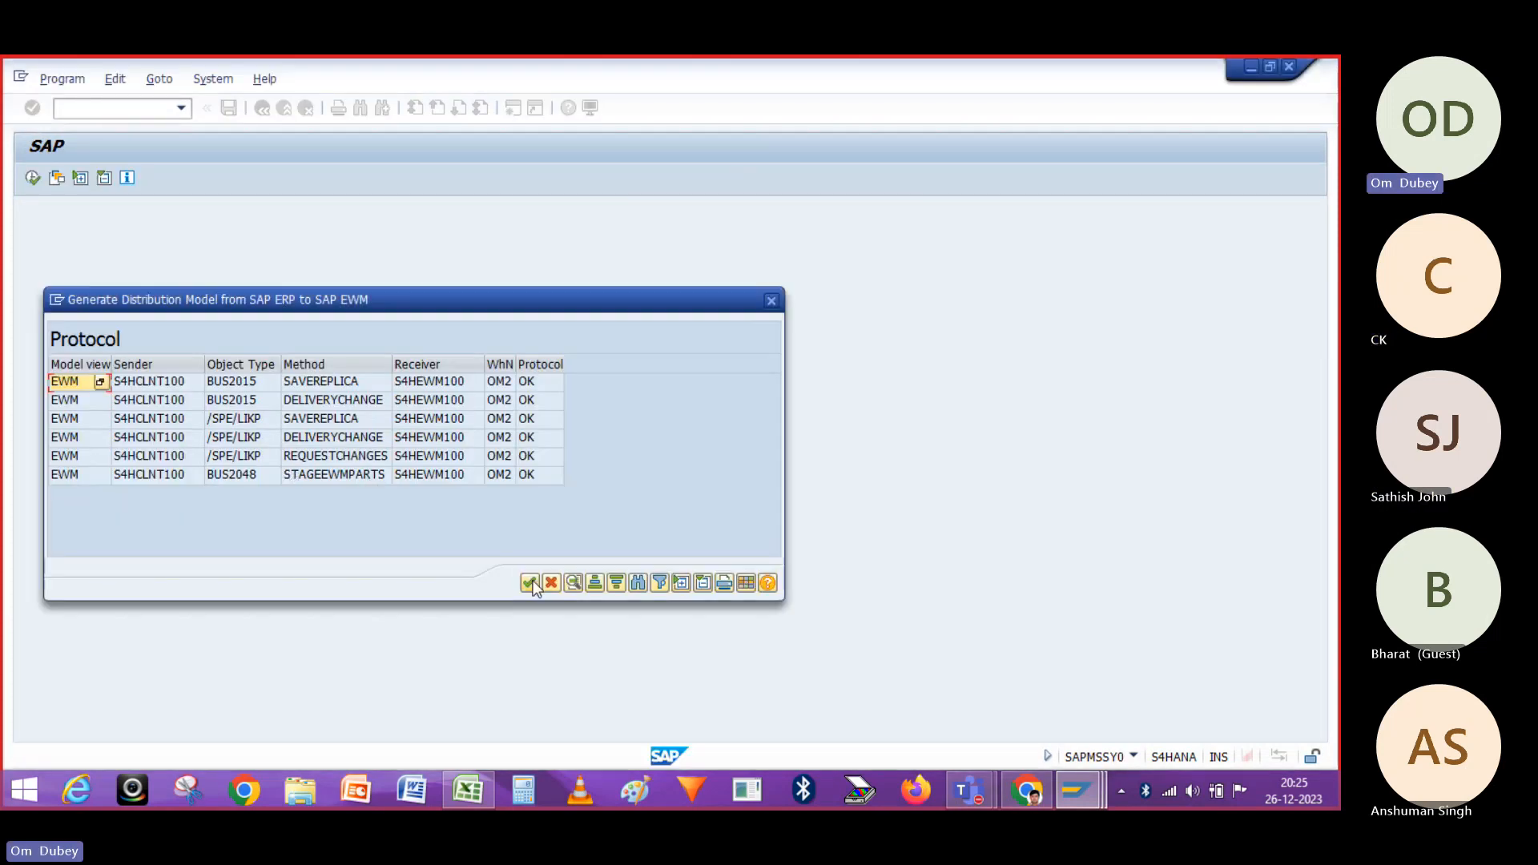
pyautogui.click(532, 582)
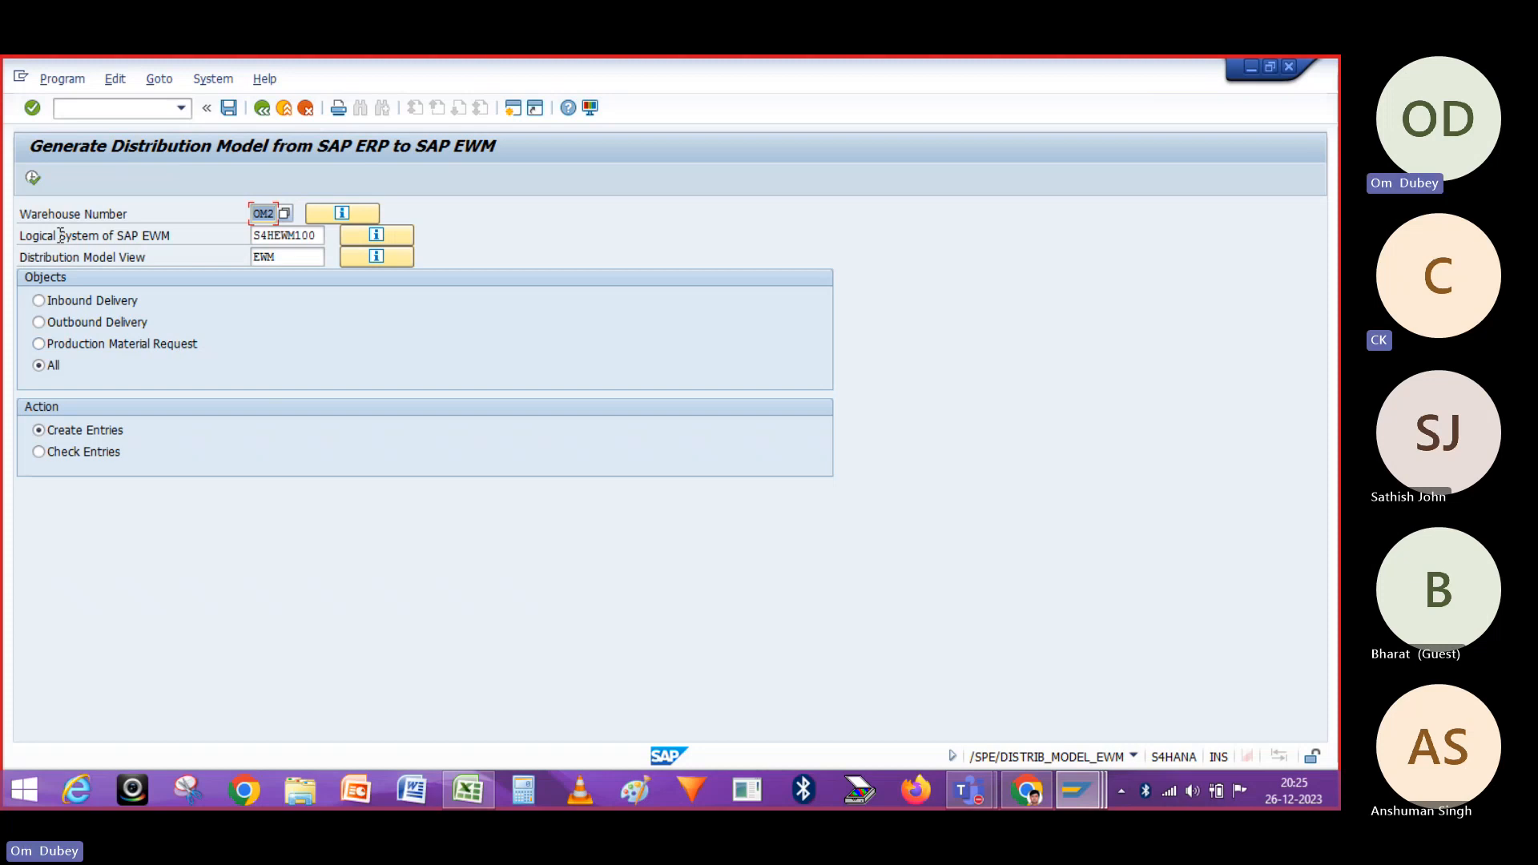
# Run the distribution model generation for warehouse OM2 again to review its existing entries
pyautogui.click(33, 178)
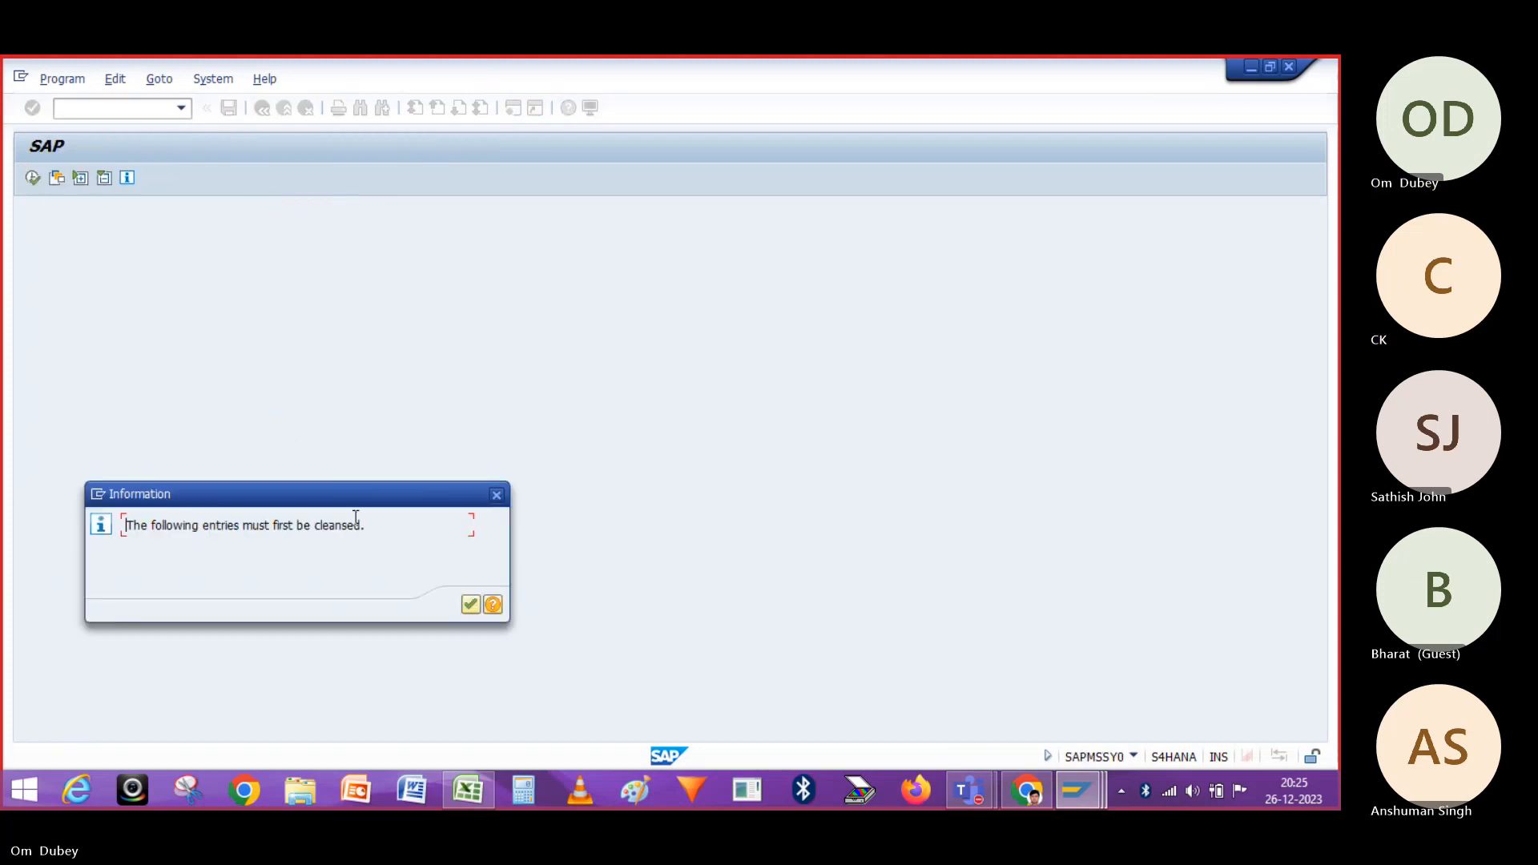
pyautogui.click(470, 606)
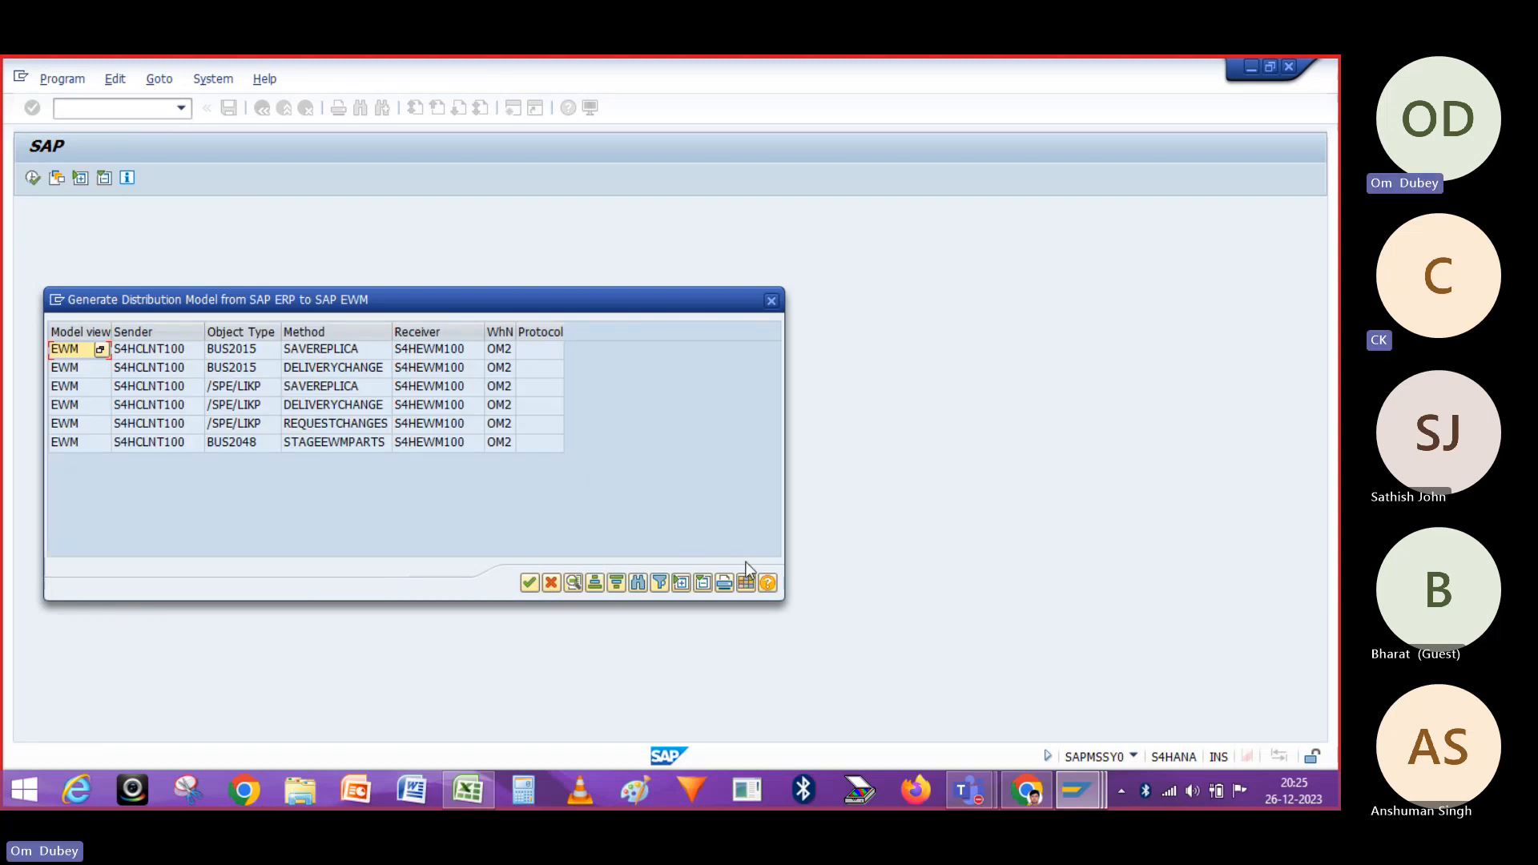
# Switch to the session displaying the distribution model and restart transaction BD64 to reload the model views
pyautogui.moveTo(1074, 793)
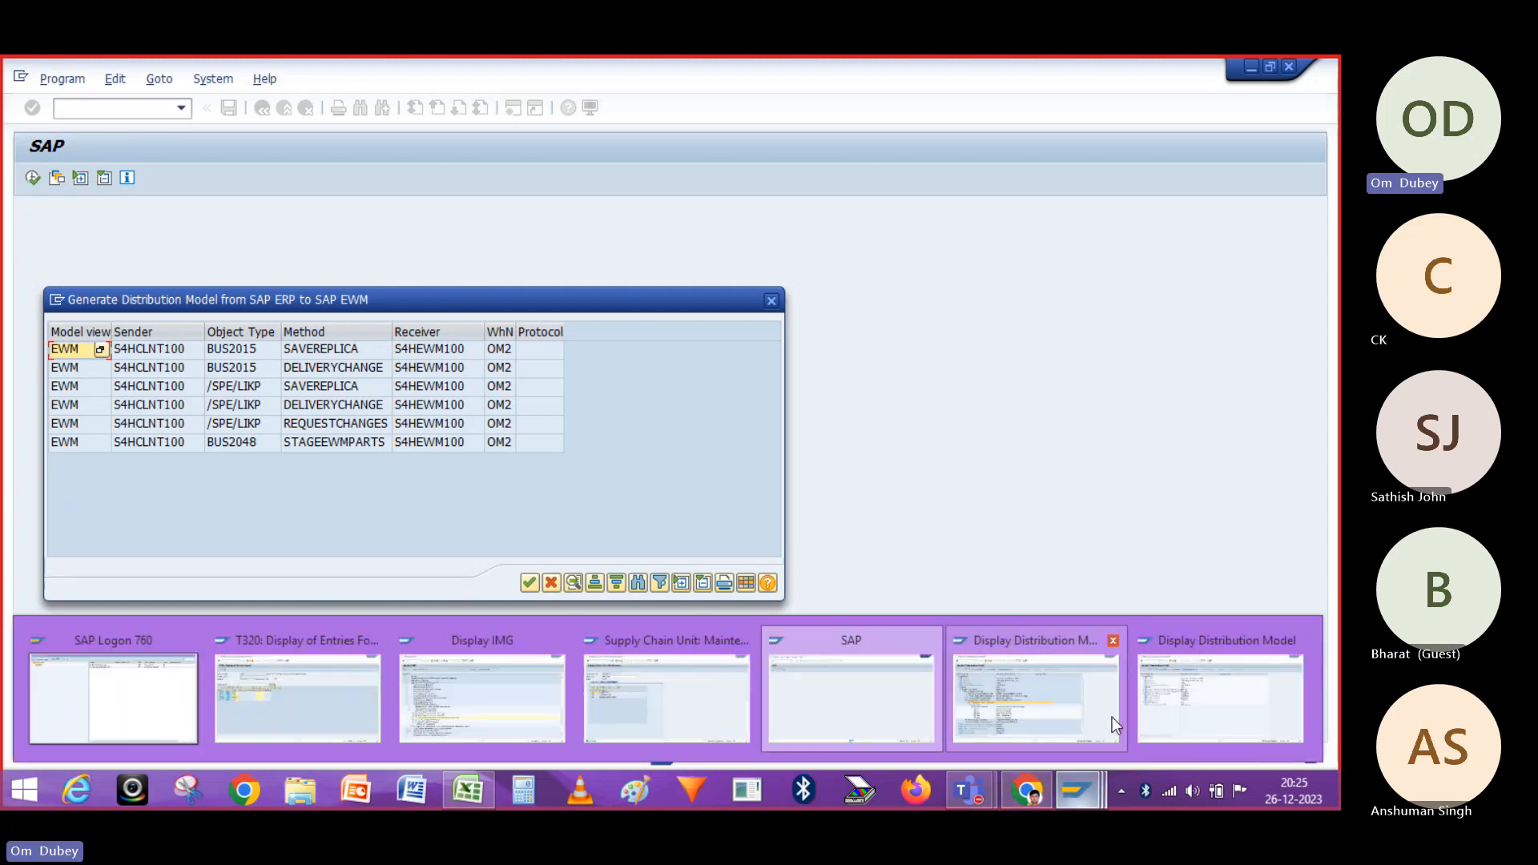
pyautogui.click(1216, 705)
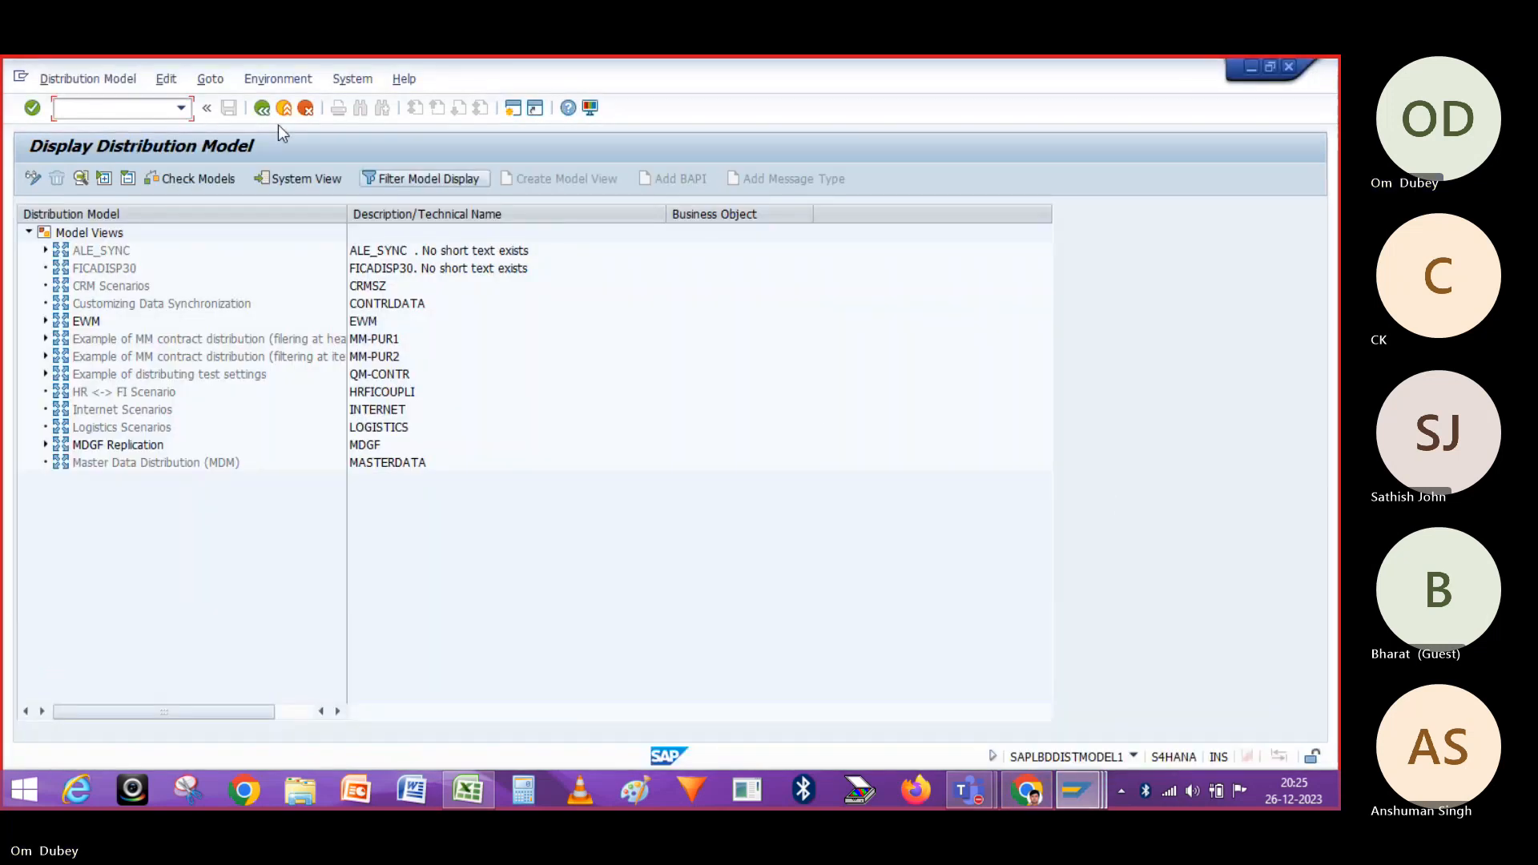
pyautogui.click(262, 108)
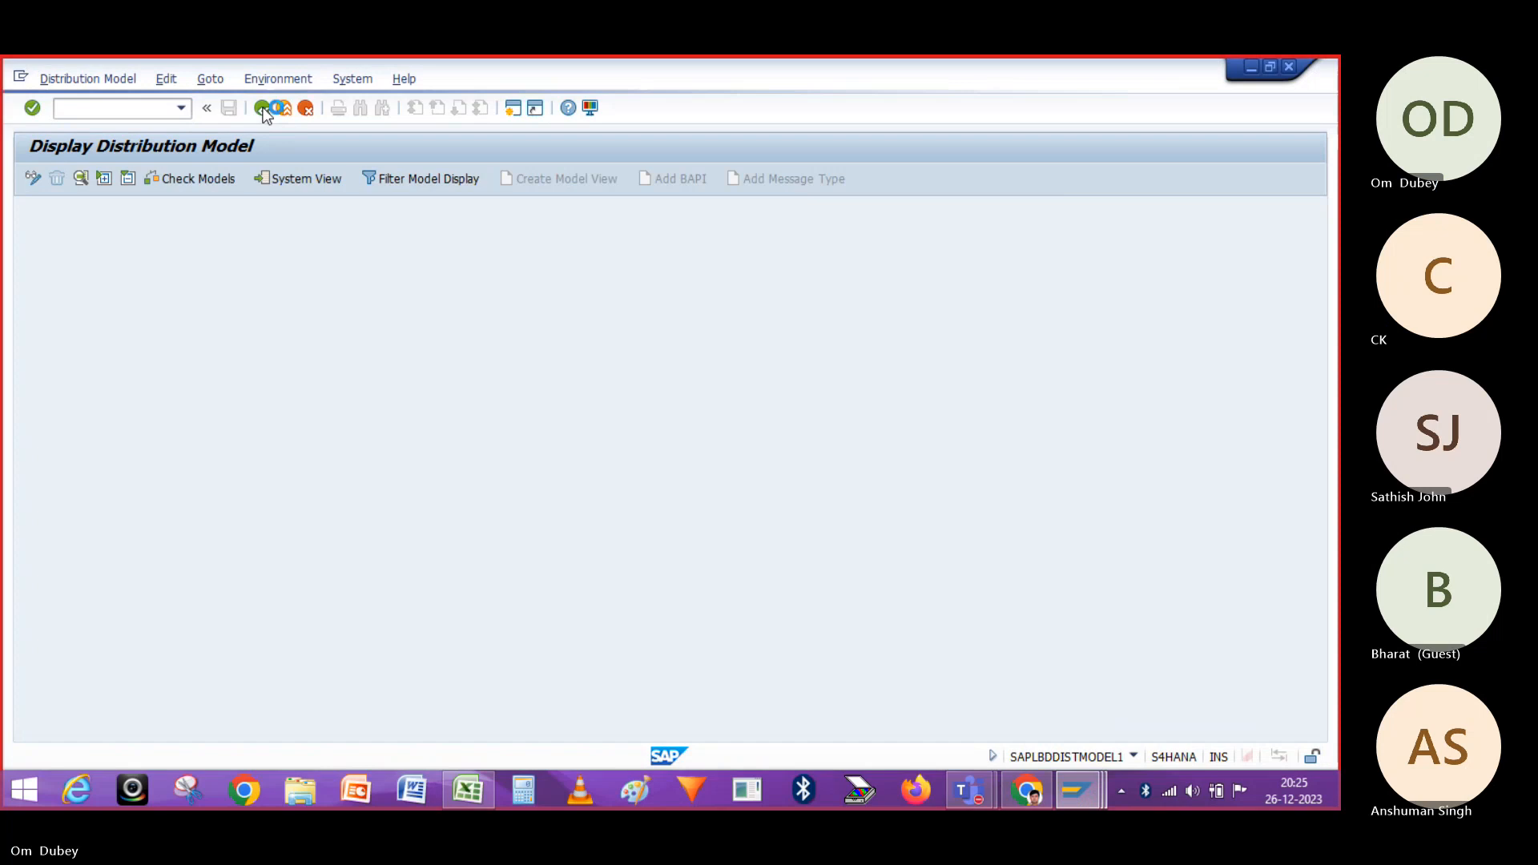
pyautogui.click(182, 109)
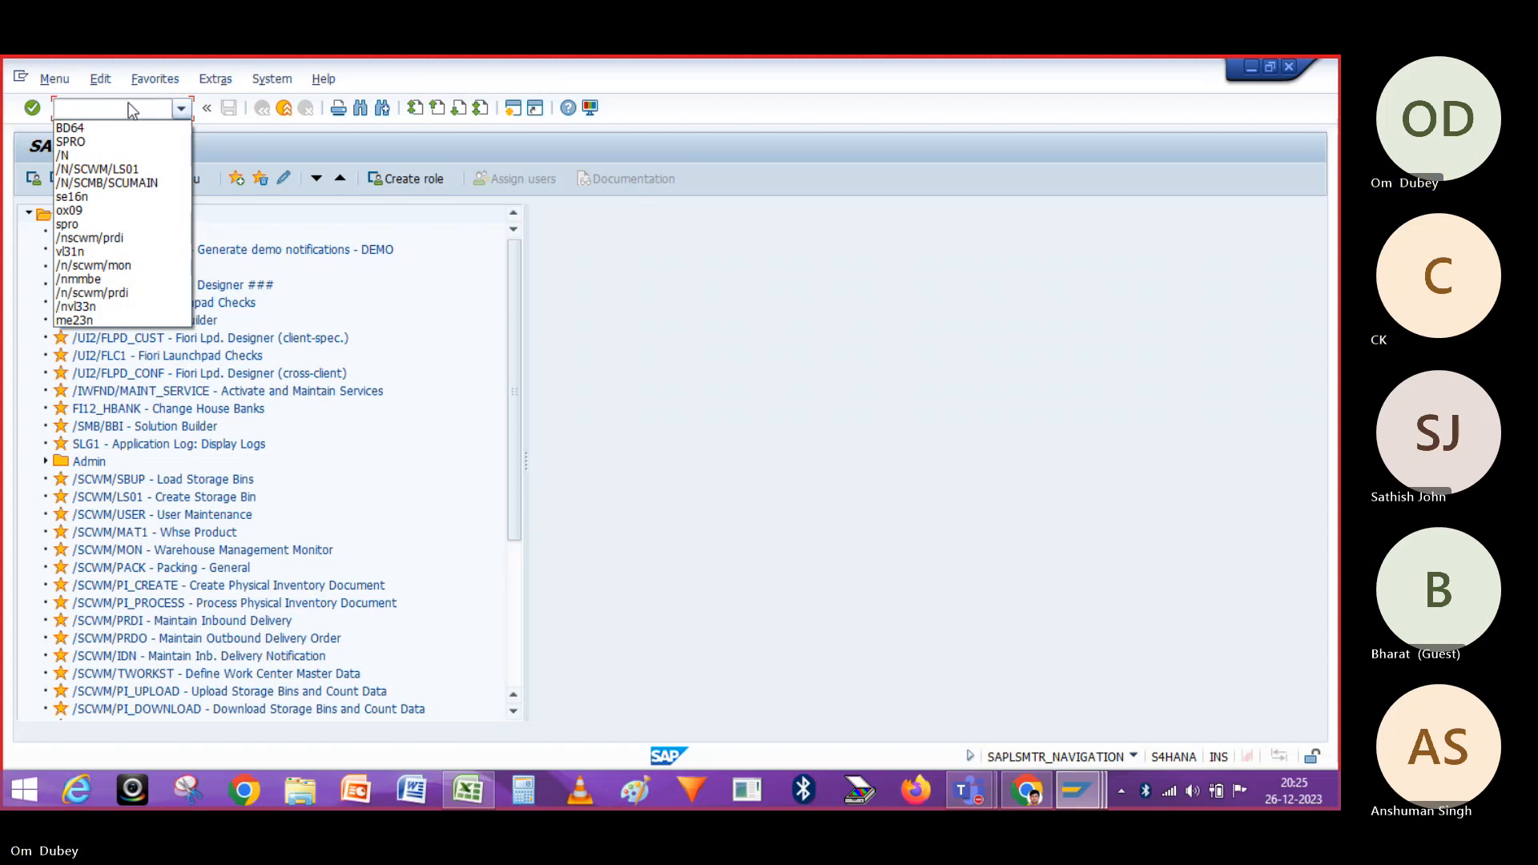
pyautogui.click(108, 121)
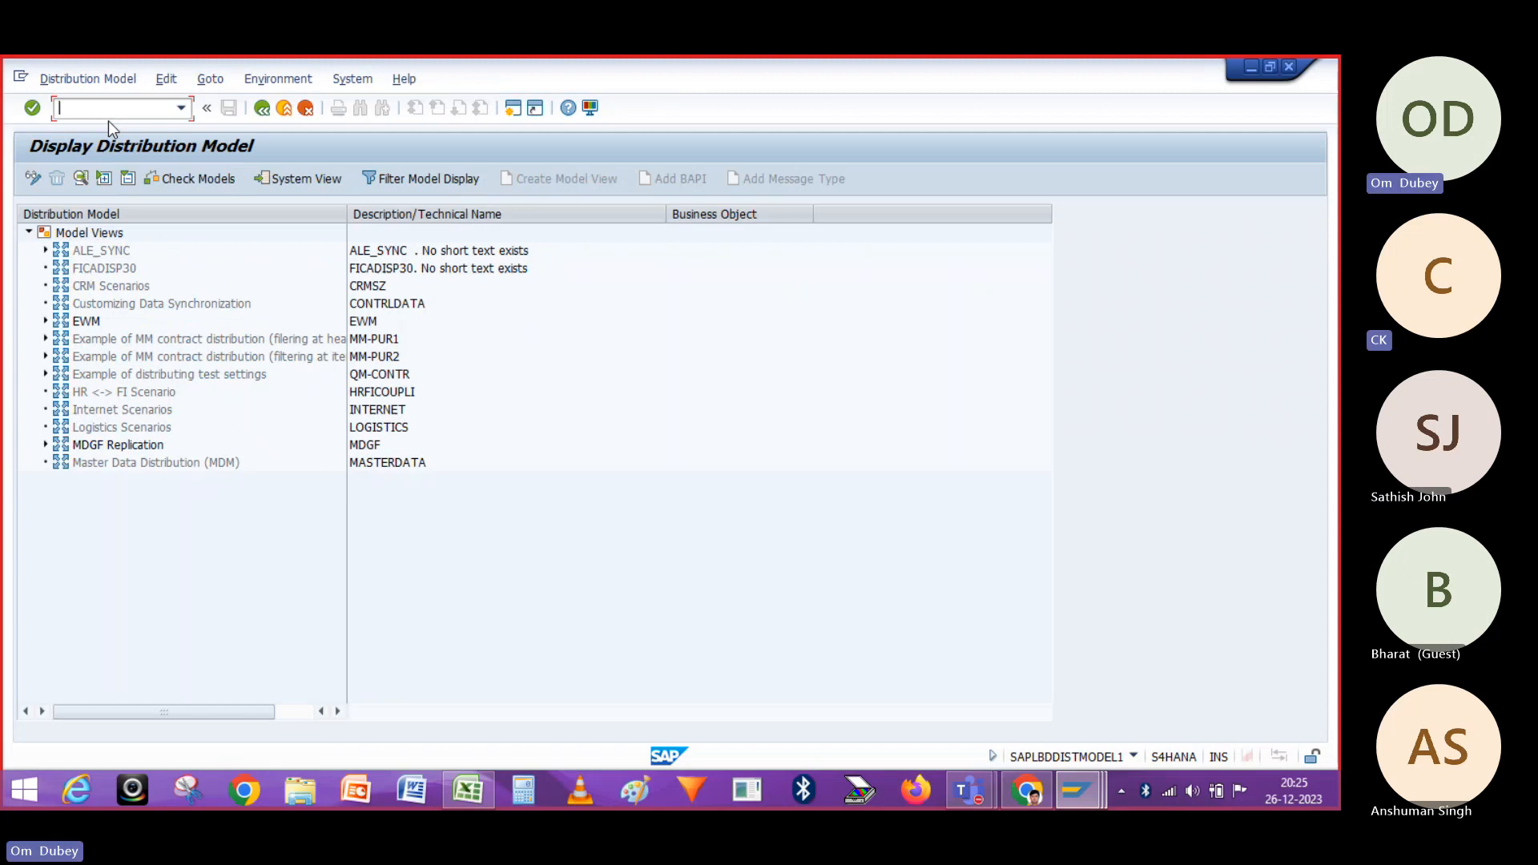
# Check the warehouse numbers in the InboundDelivery.SaveReplica filter group for S4HEWM100 in the EWM model view
pyautogui.click(46, 322)
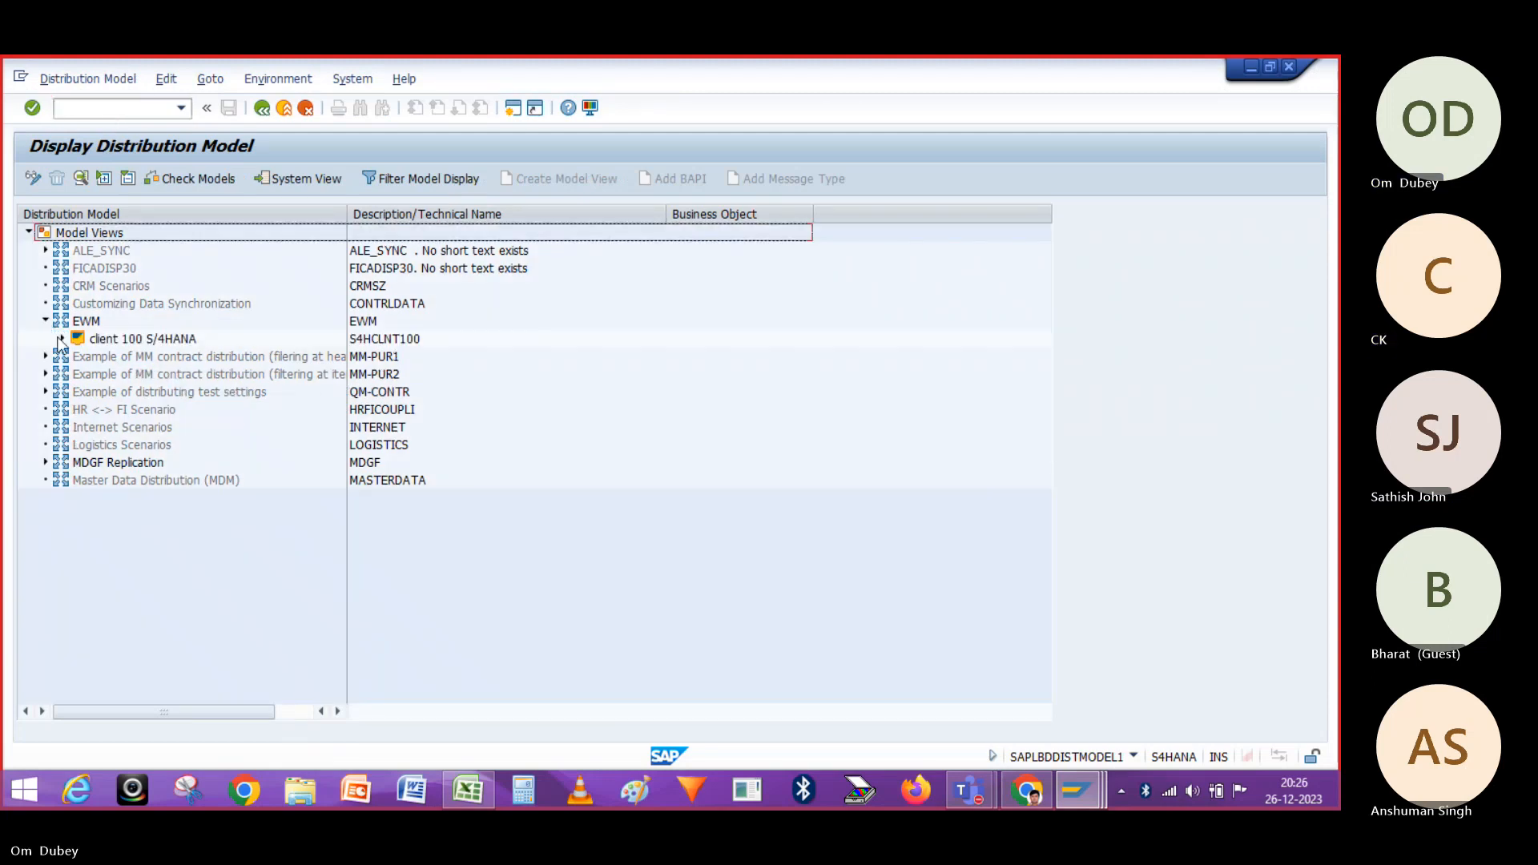
pyautogui.click(63, 340)
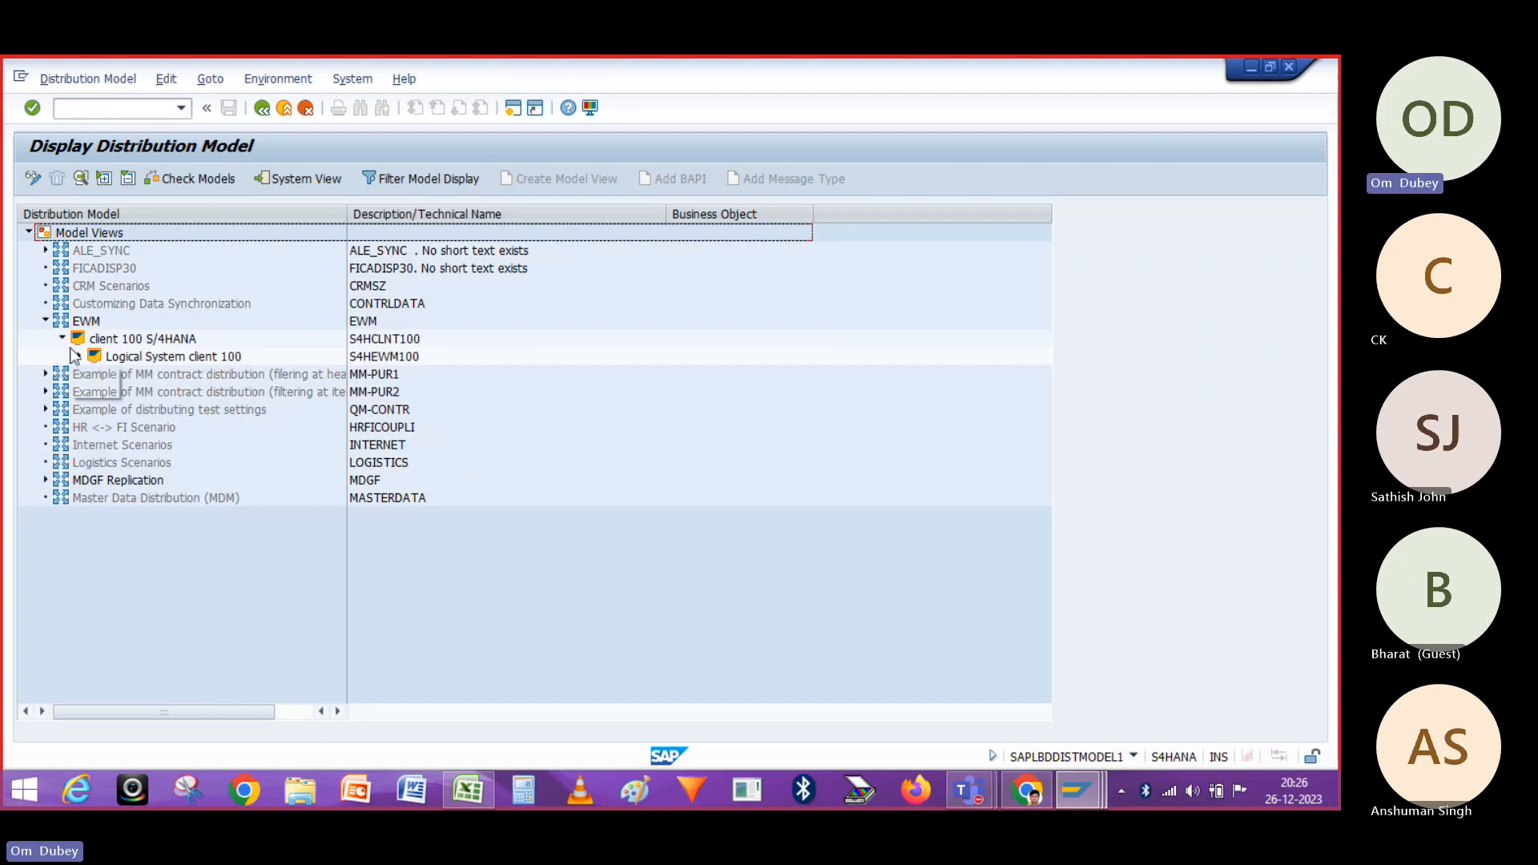
pyautogui.click(78, 357)
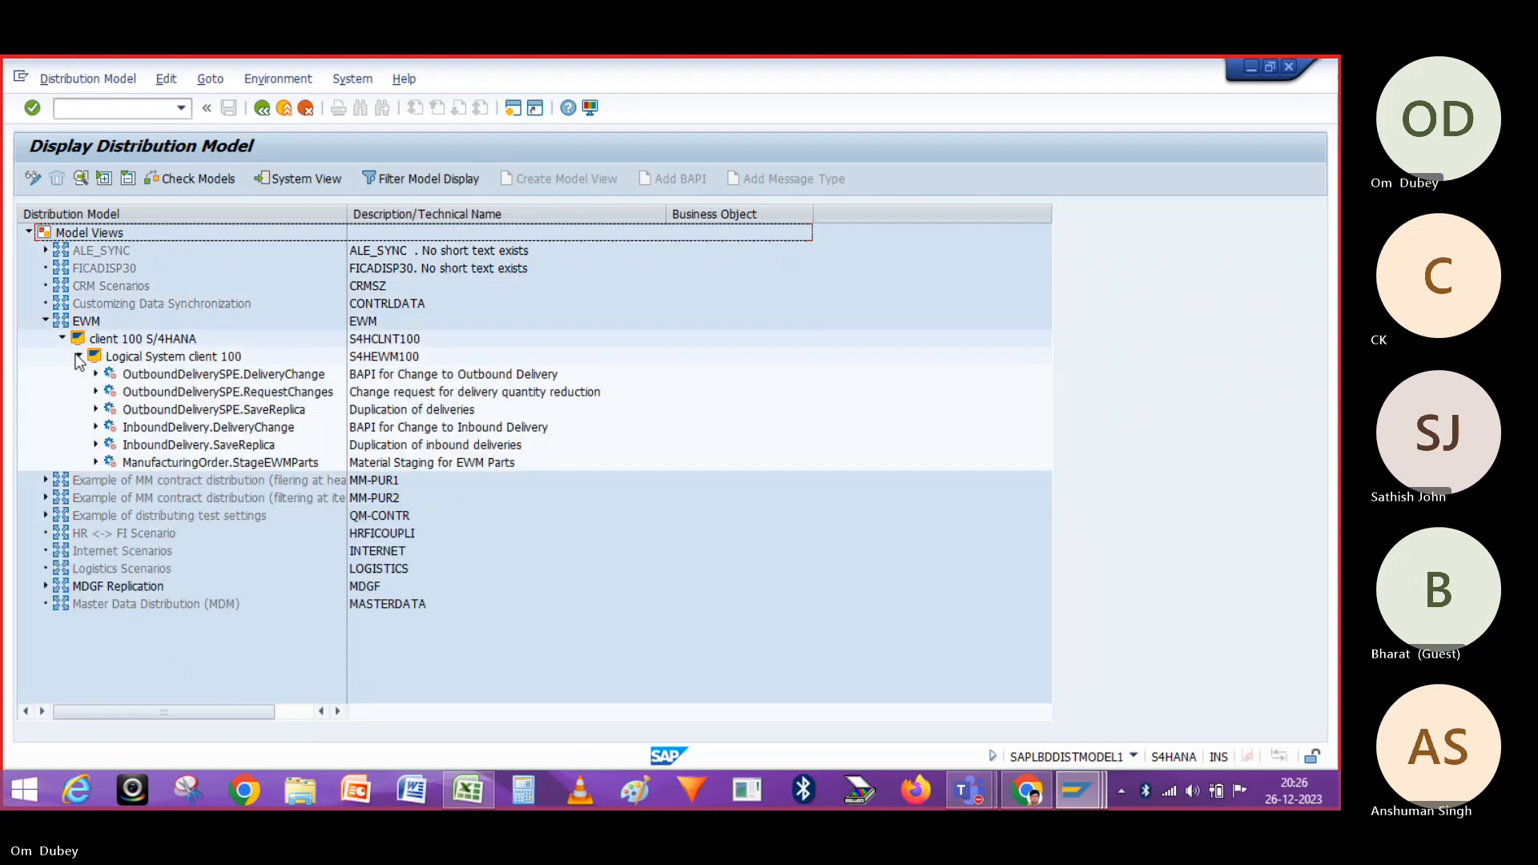
pyautogui.click(96, 429)
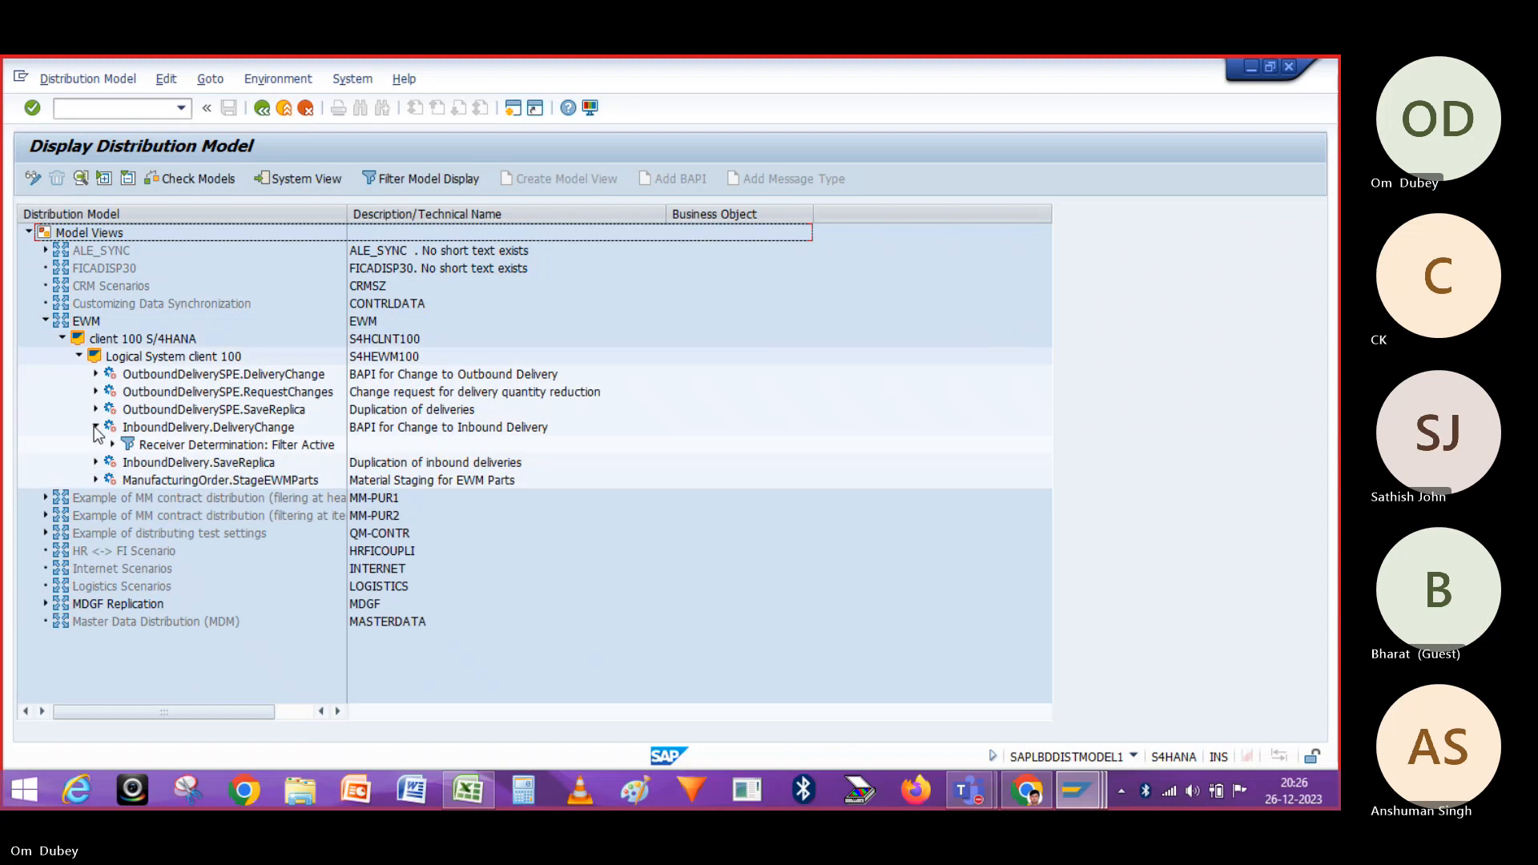
pyautogui.click(95, 429)
pyautogui.click(95, 446)
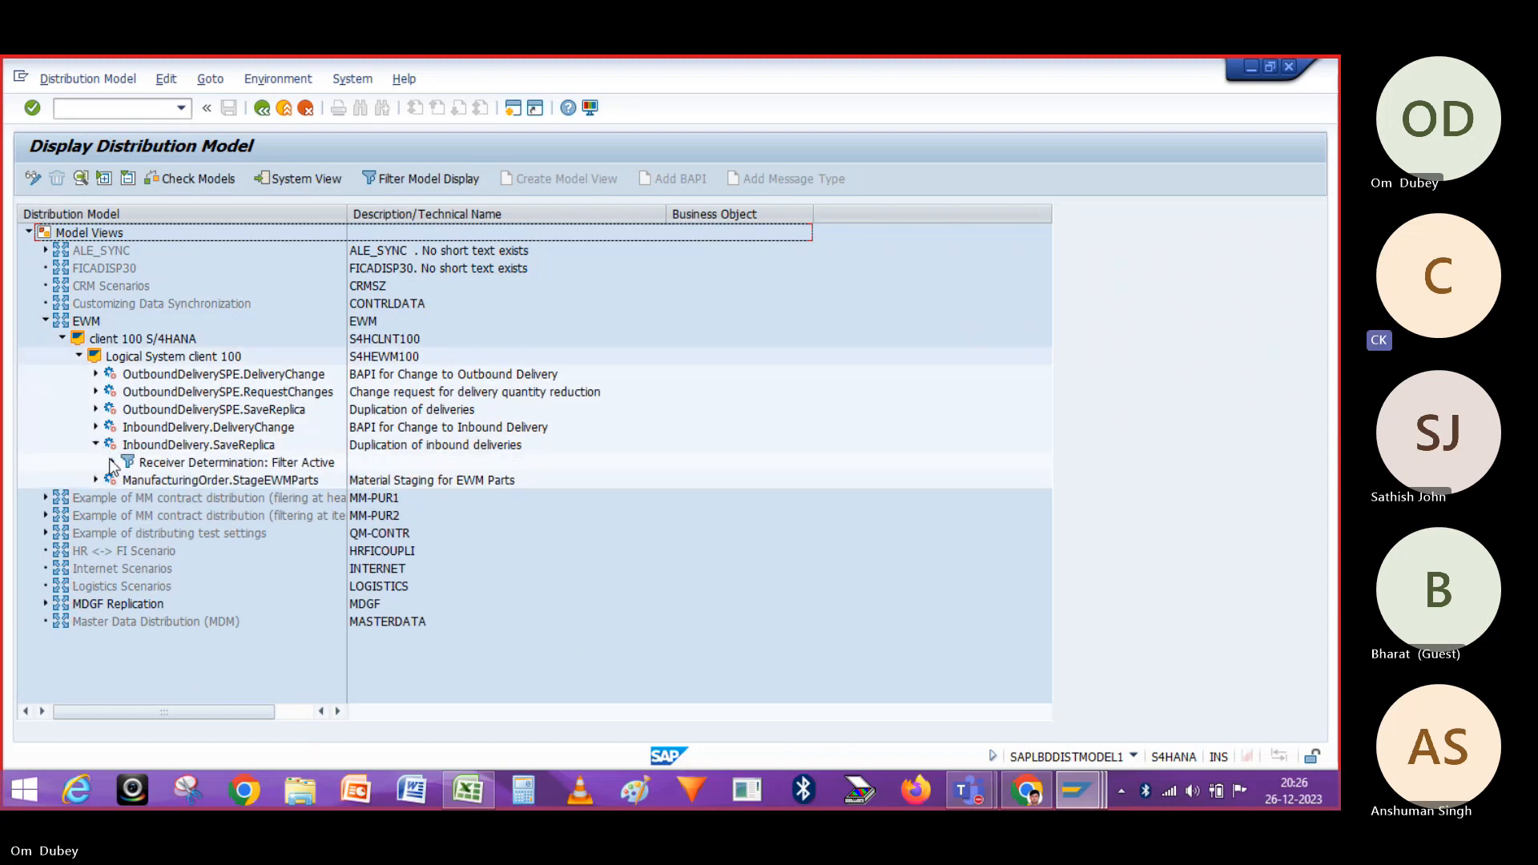
pyautogui.click(110, 463)
pyautogui.click(112, 463)
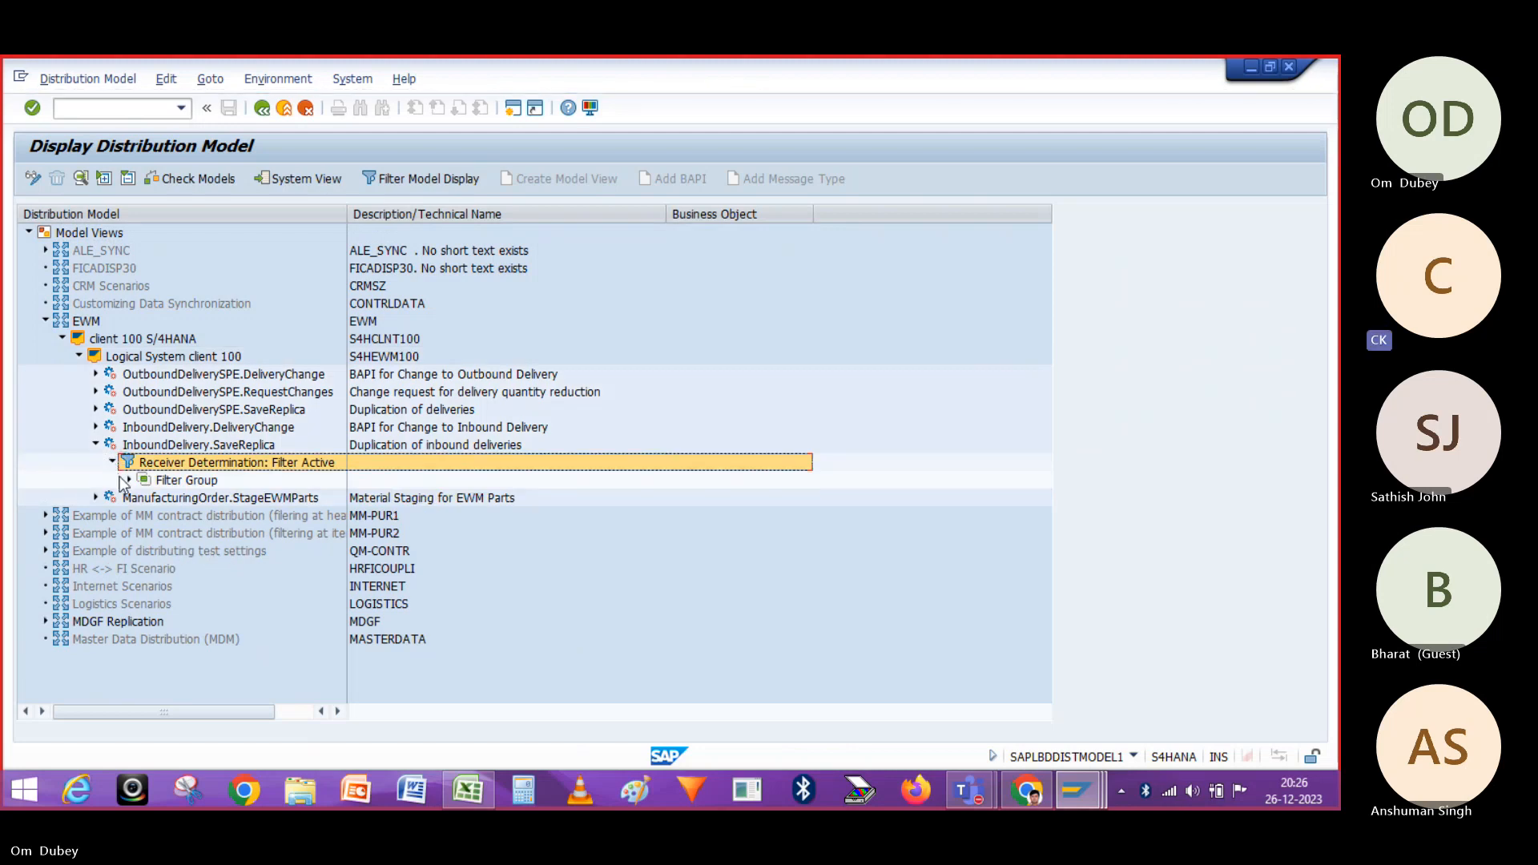
pyautogui.click(129, 481)
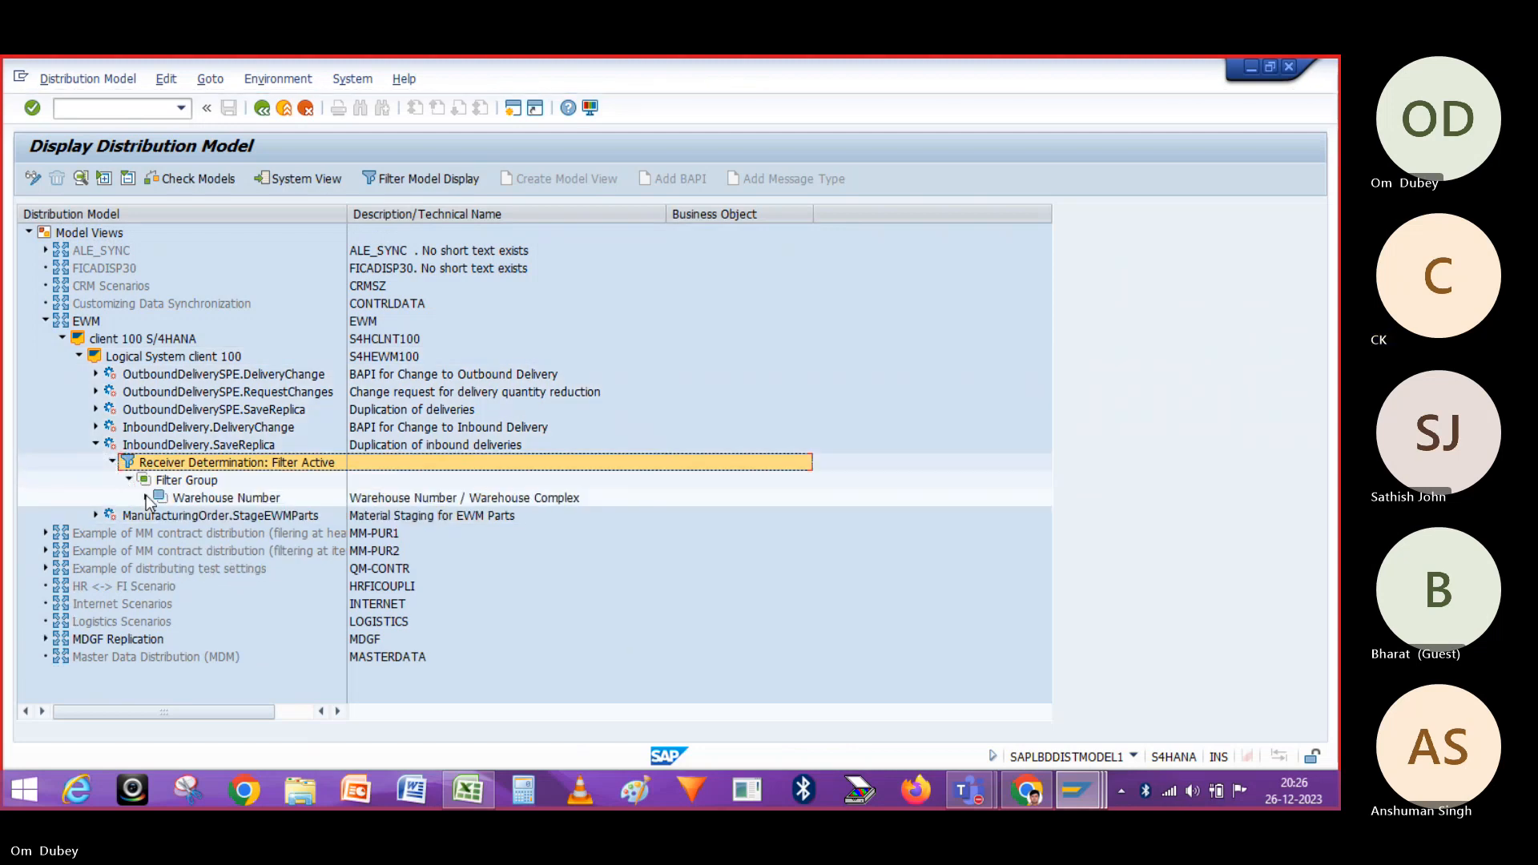
pyautogui.click(146, 497)
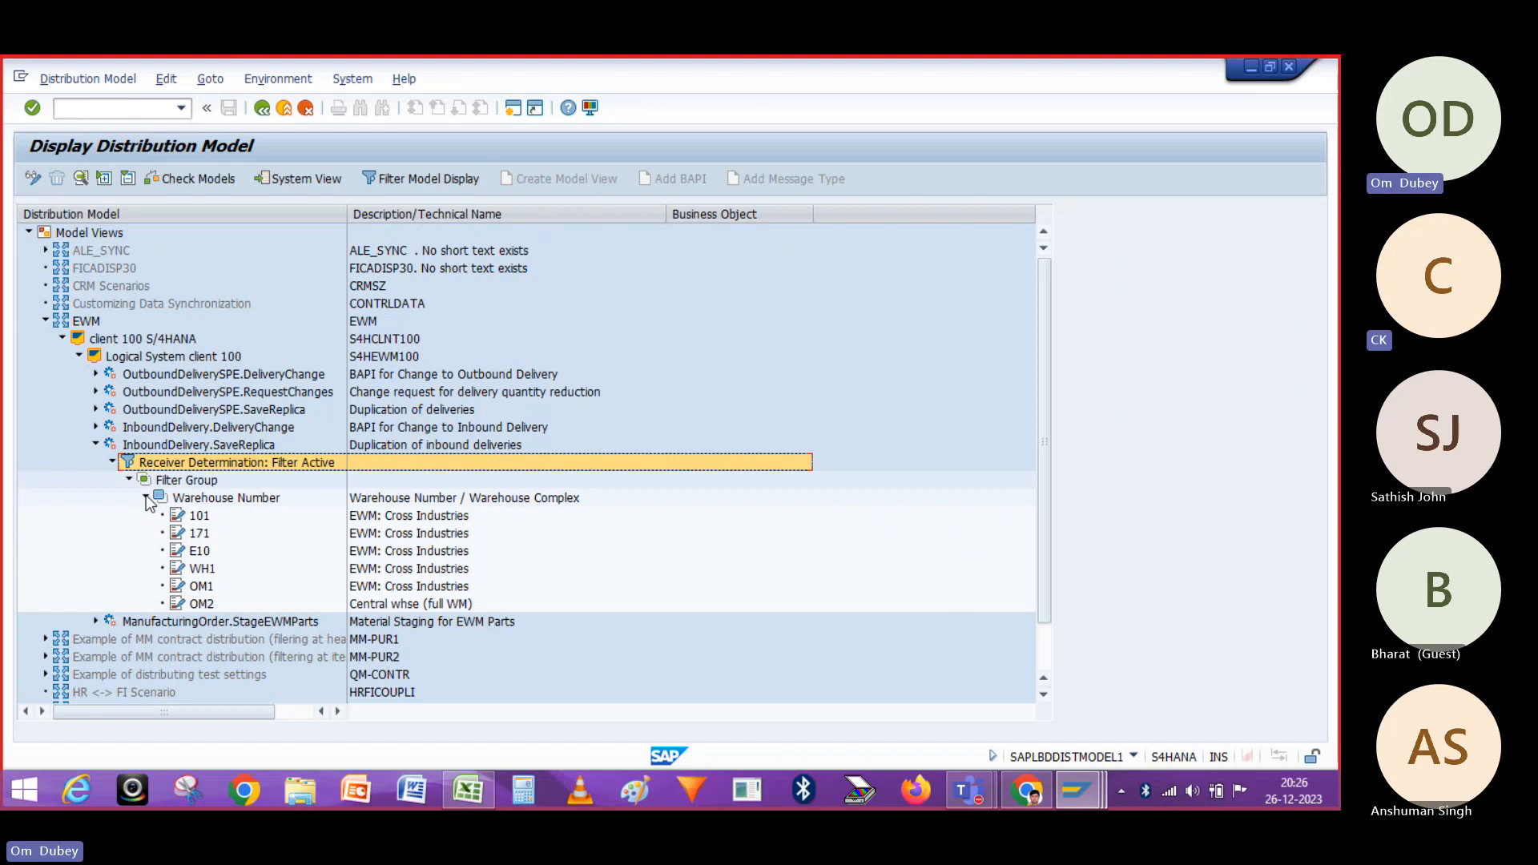
pyautogui.click(395, 358)
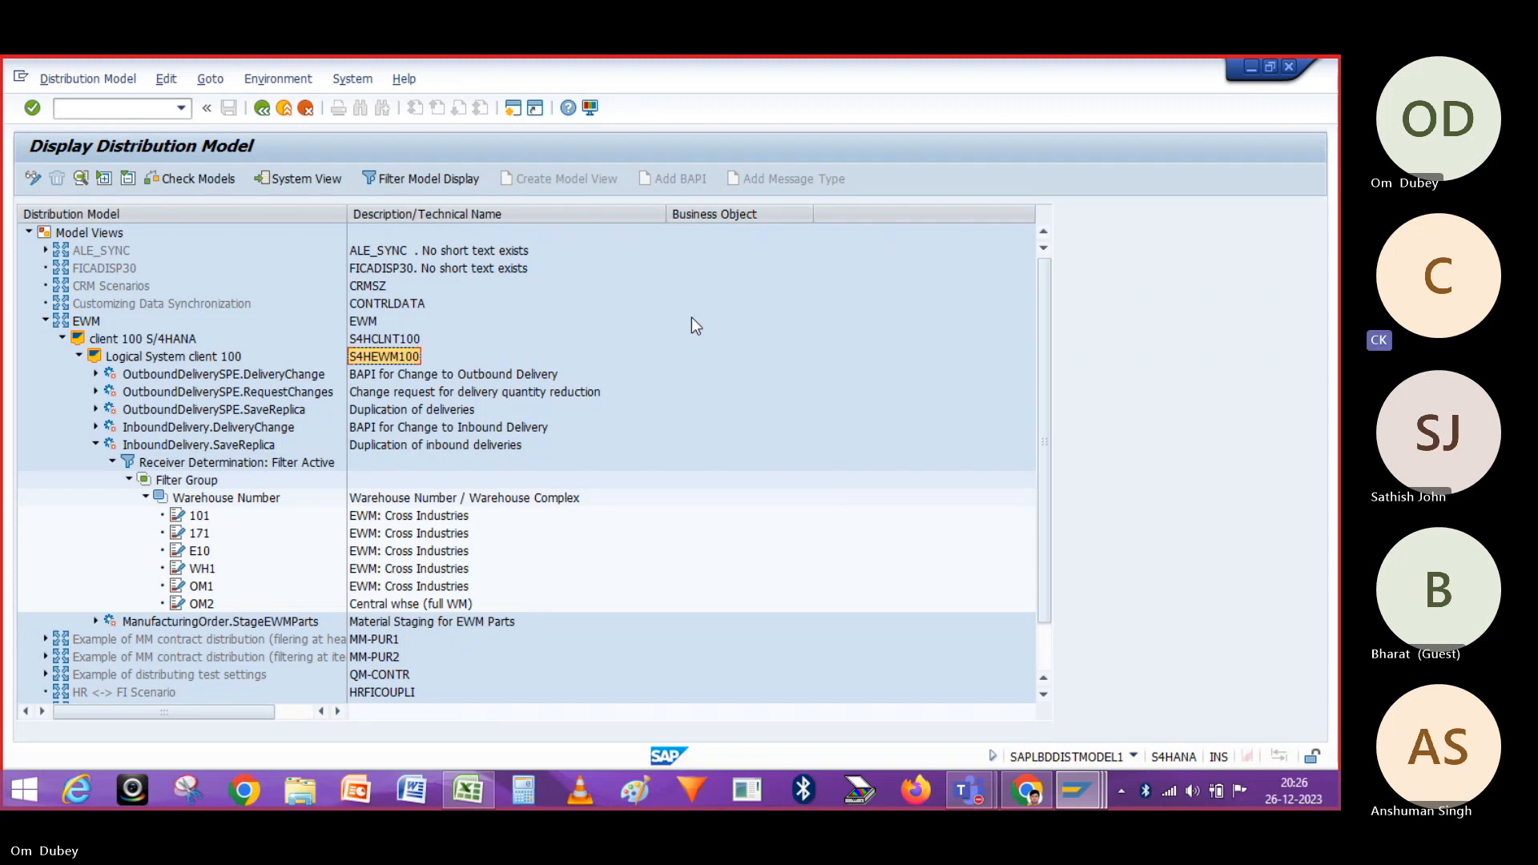
pyautogui.moveTo(1077, 791)
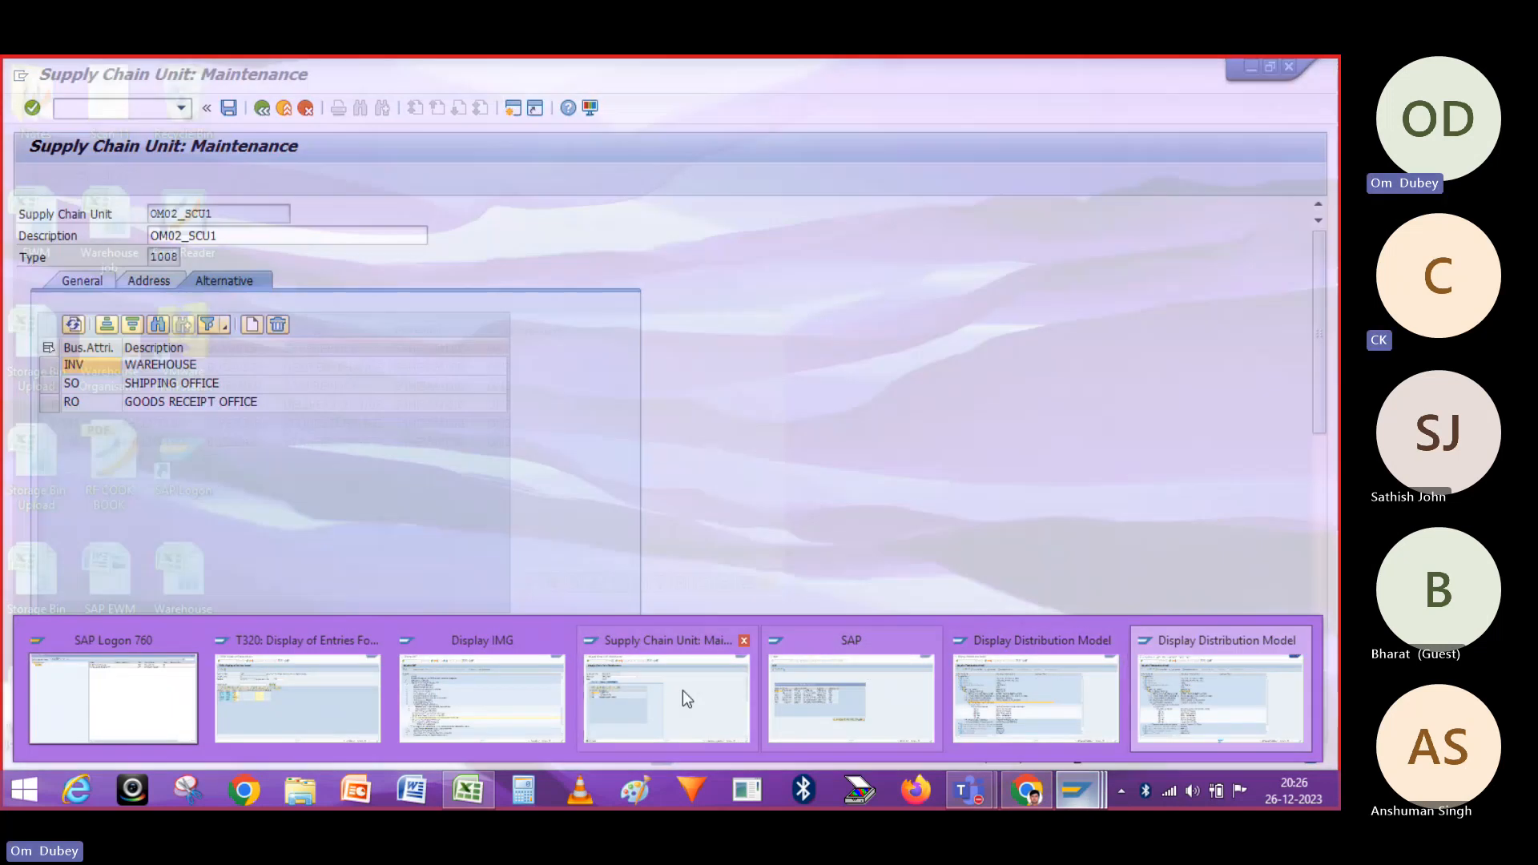
# Switch to the Supply Chain Unit maintenance session and start transaction /SCWM/LS01 for creating storage bins
pyautogui.click(682, 689)
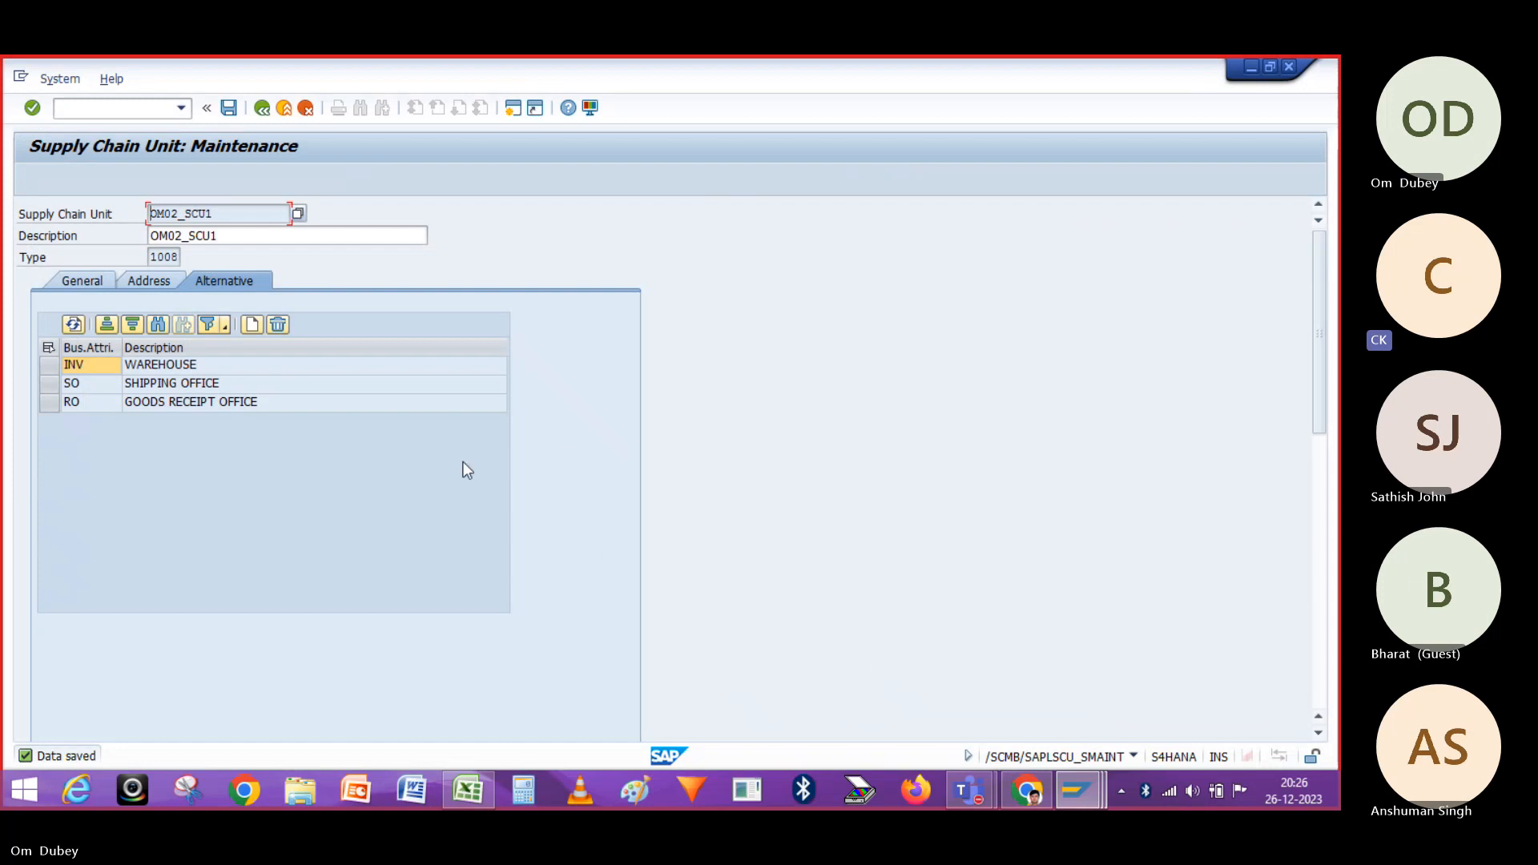
pyautogui.click(120, 108)
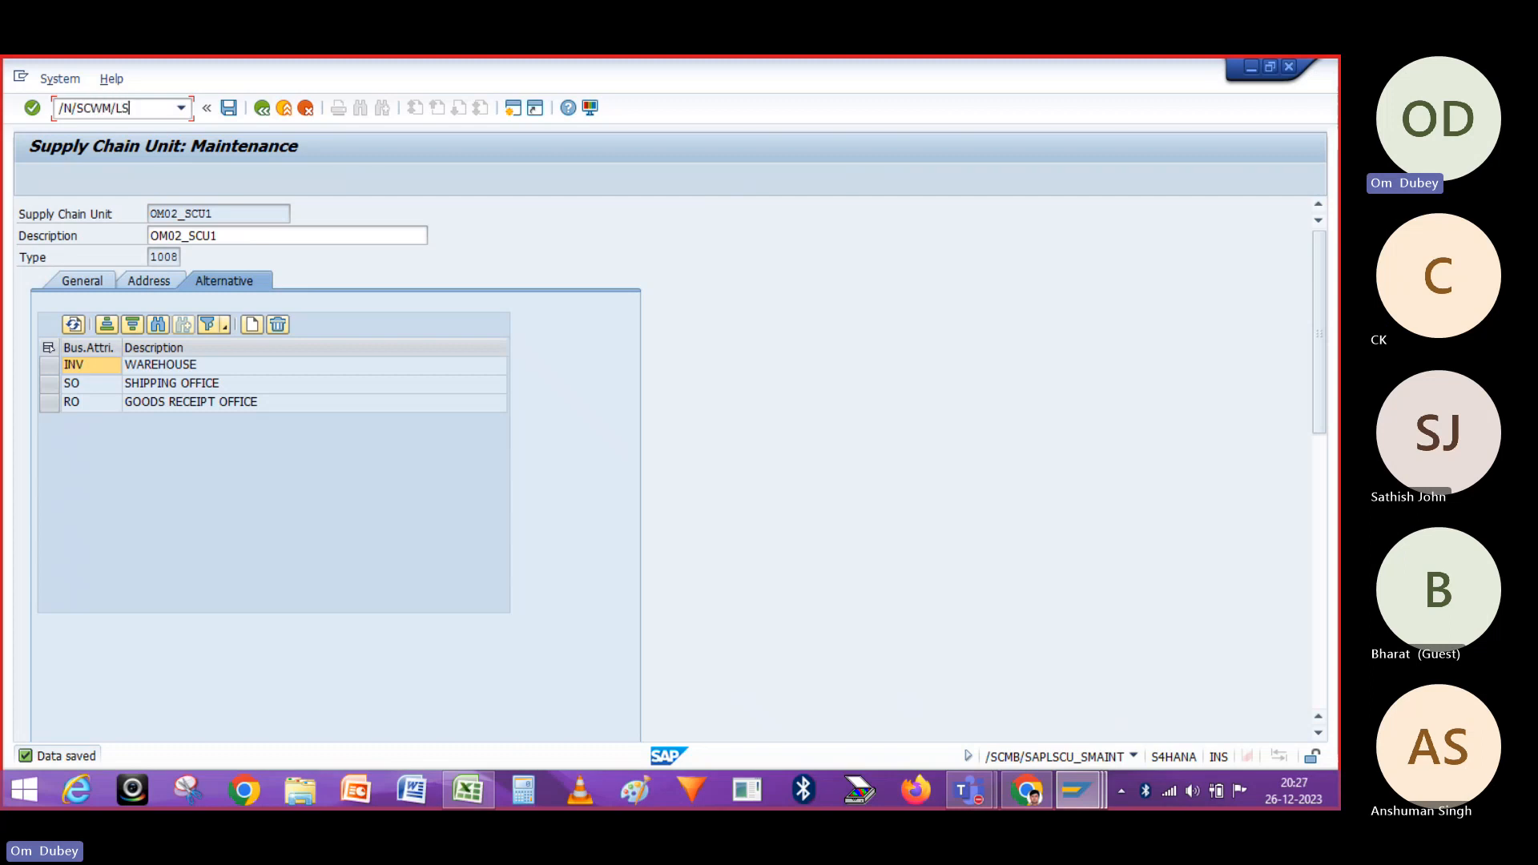
pyautogui.write('1')
pyautogui.press('Return')
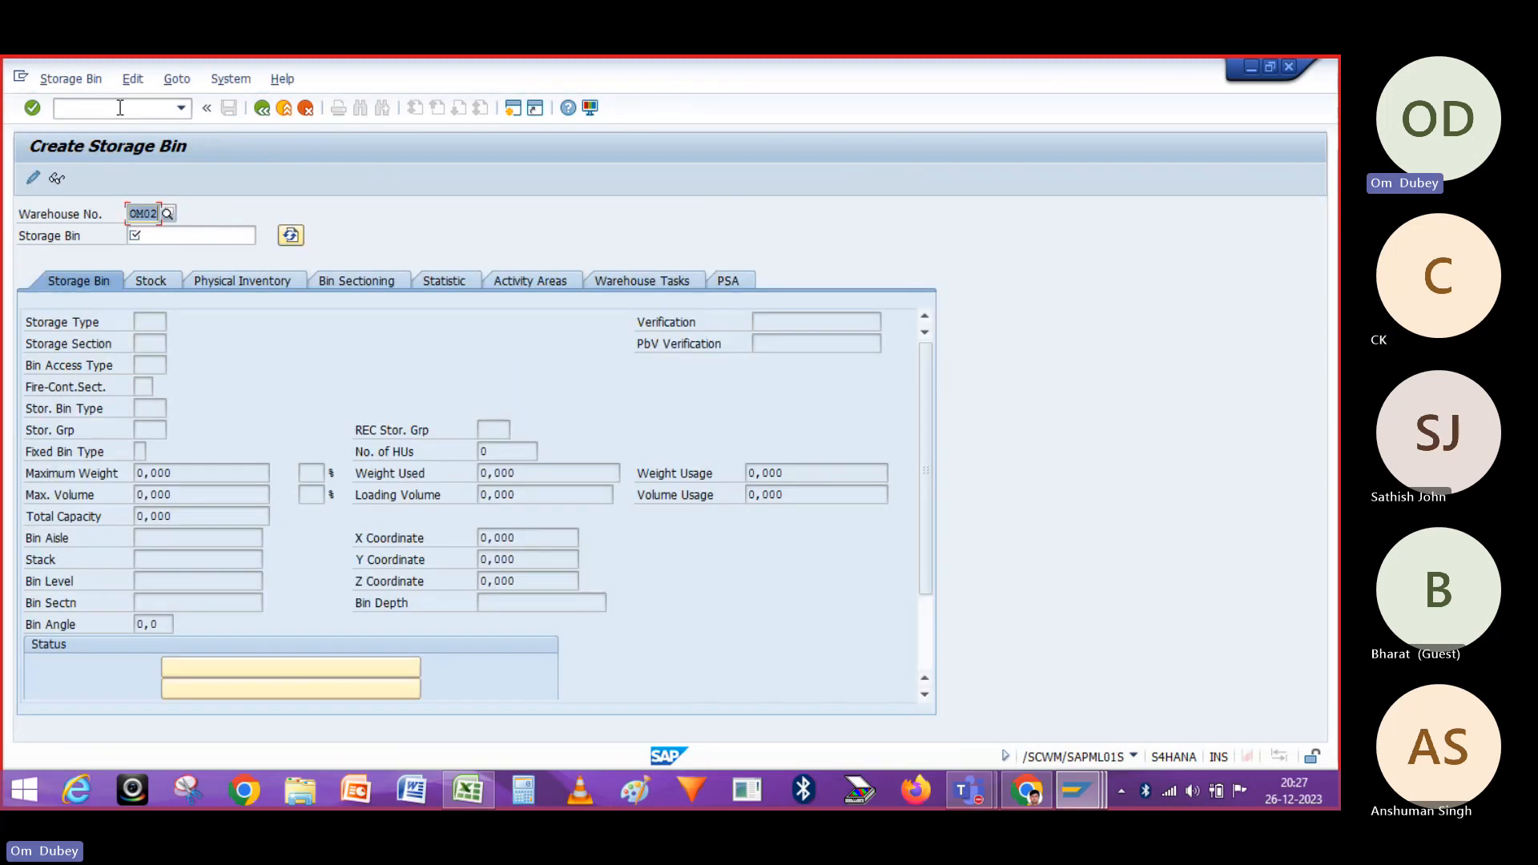
# Create and save storage bin OM in warehouse OM02 with storage type Y910
pyautogui.click(144, 237)
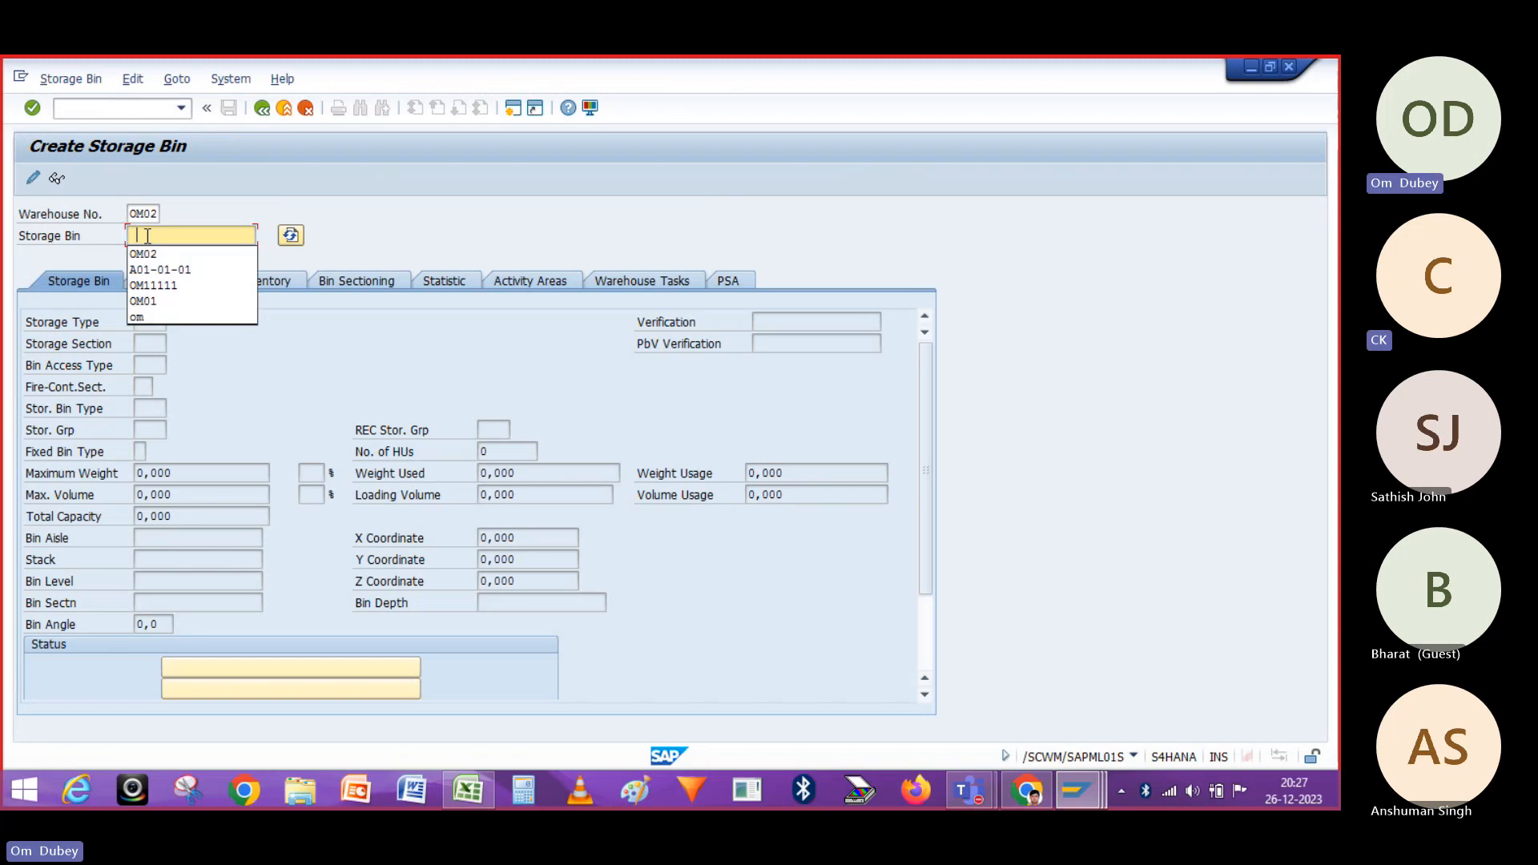
pyautogui.click(152, 237)
pyautogui.write('OM')
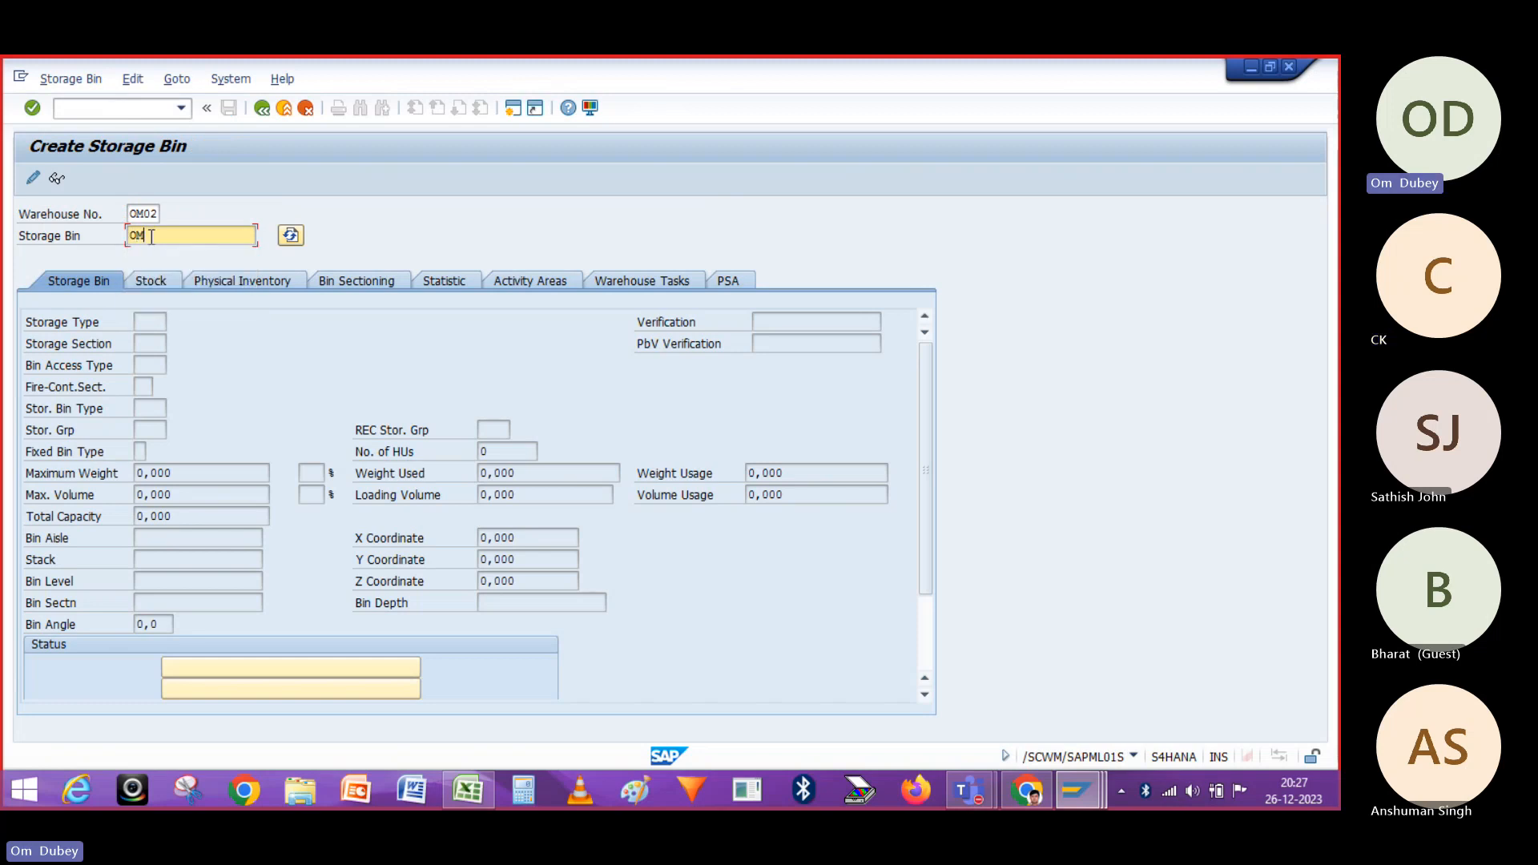
pyautogui.press('Escape')
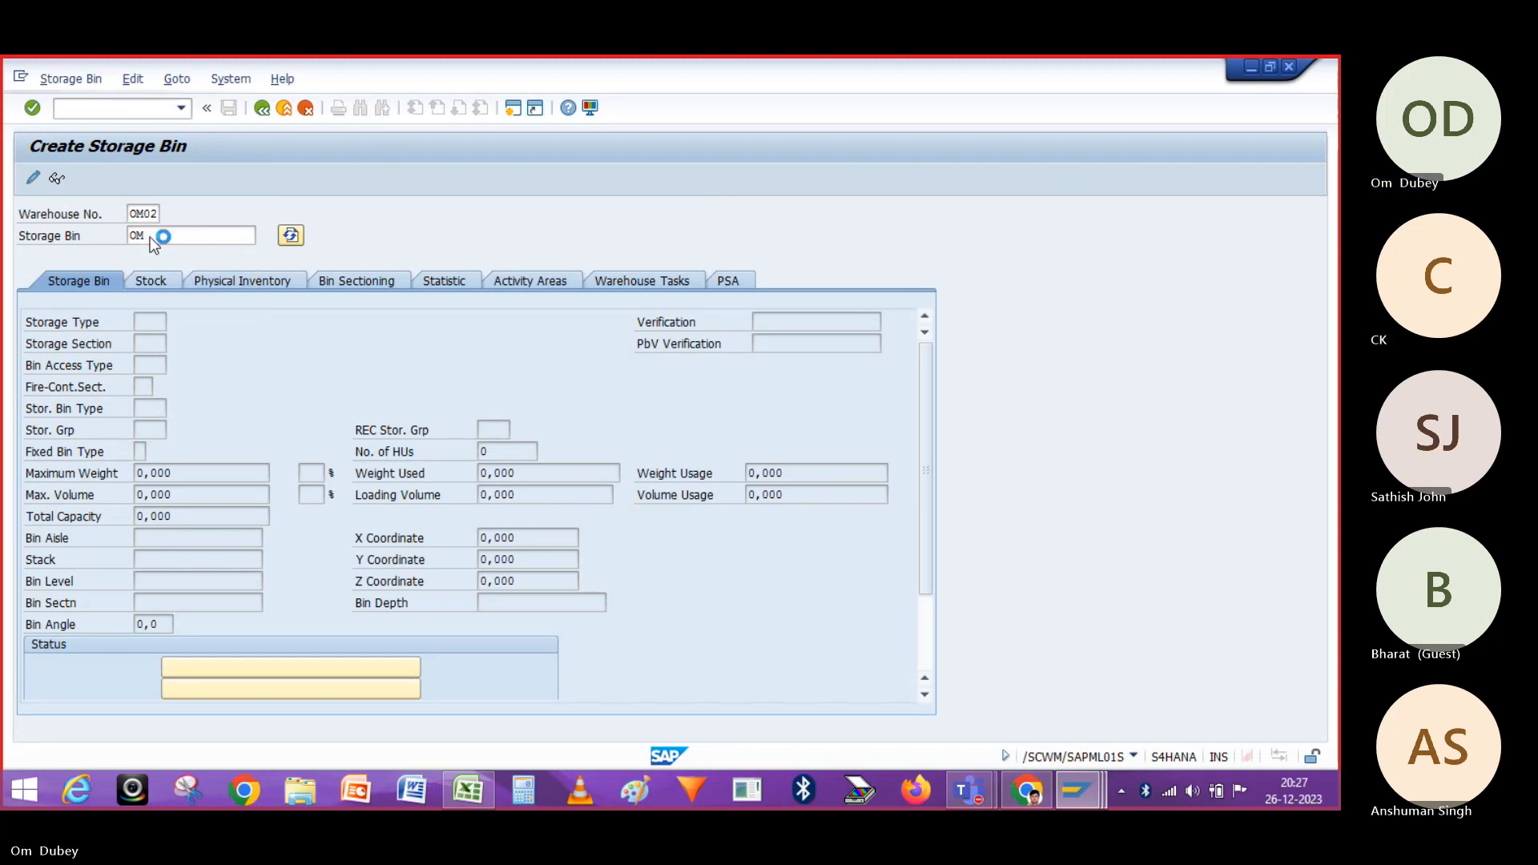
pyautogui.press('Return')
pyautogui.click(149, 321)
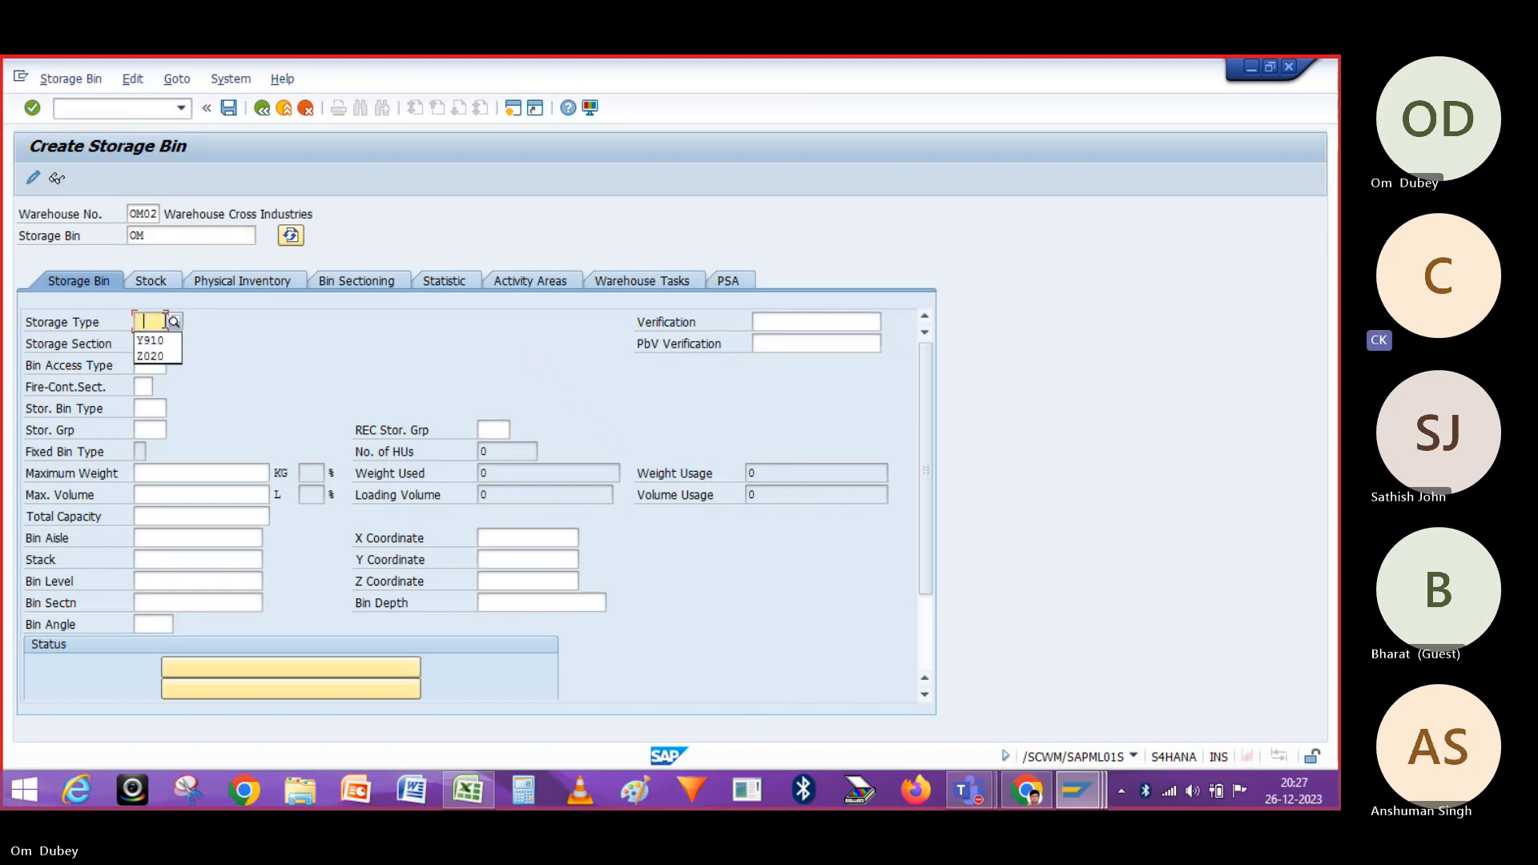
pyautogui.click(161, 339)
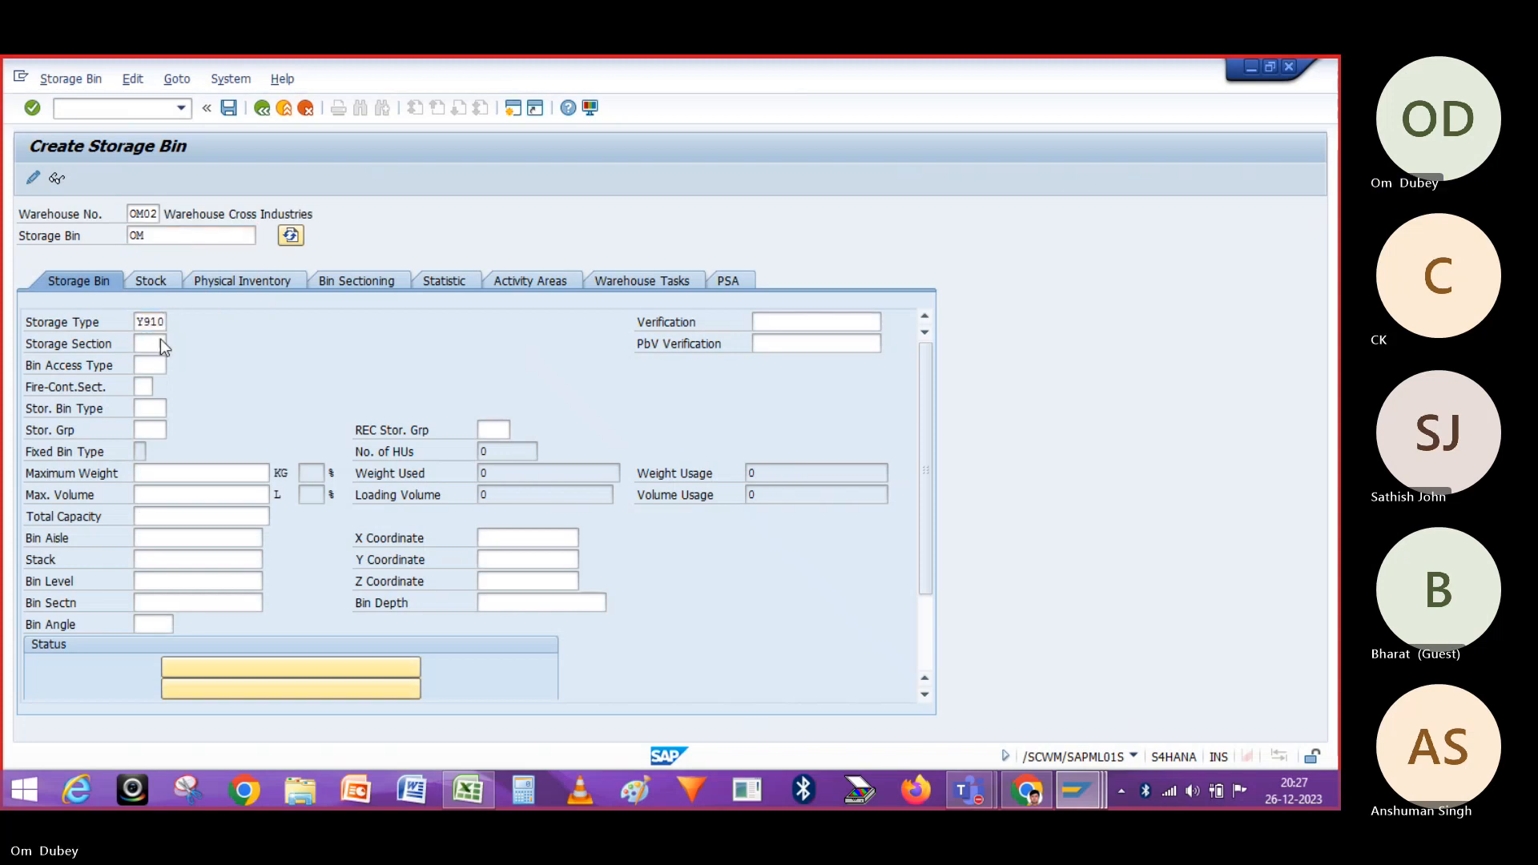
pyautogui.press('Return')
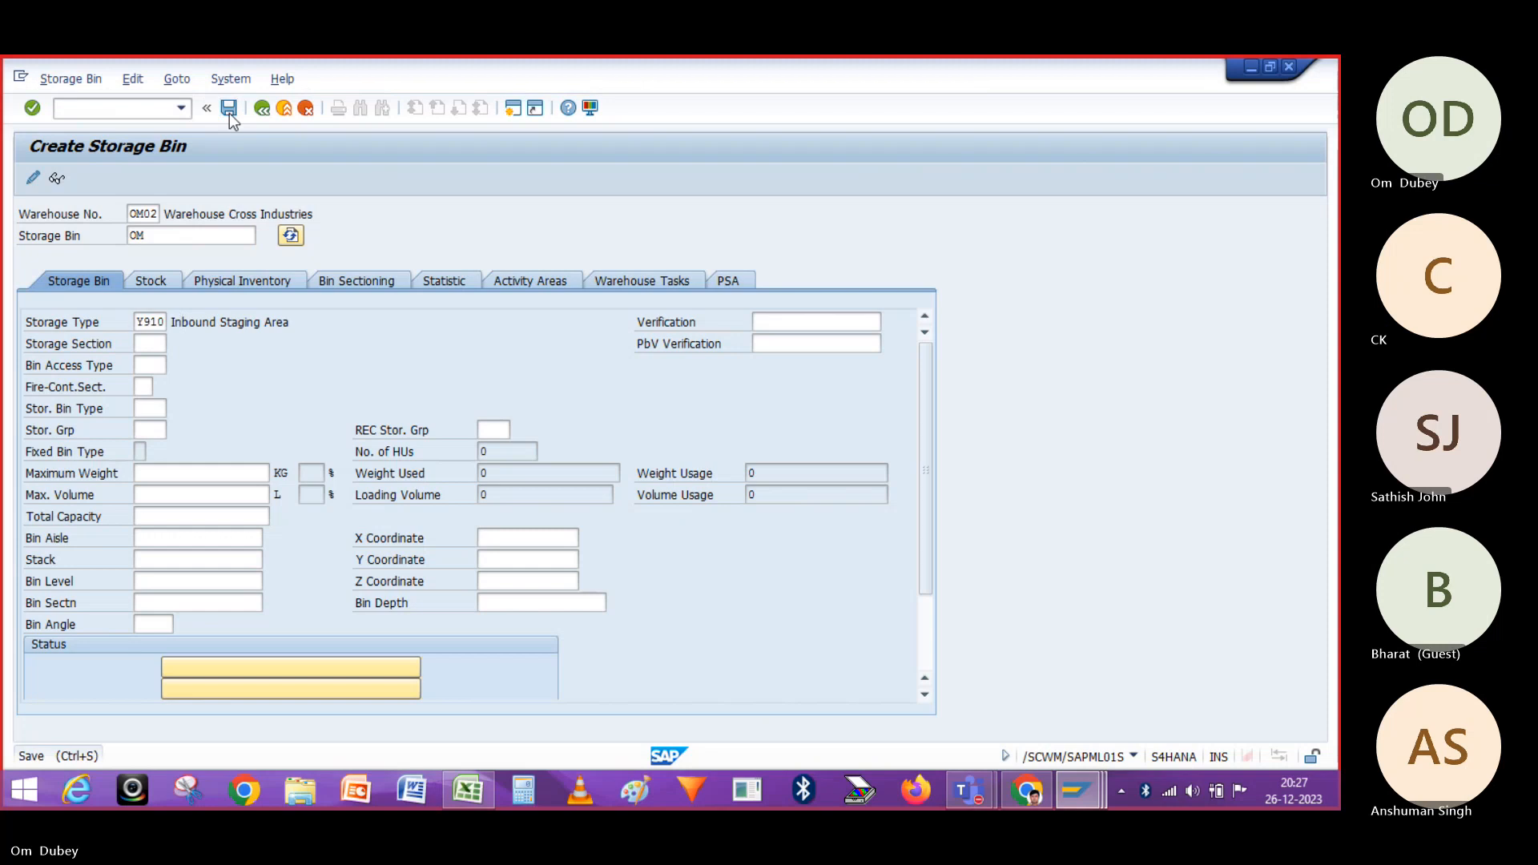
pyautogui.click(229, 108)
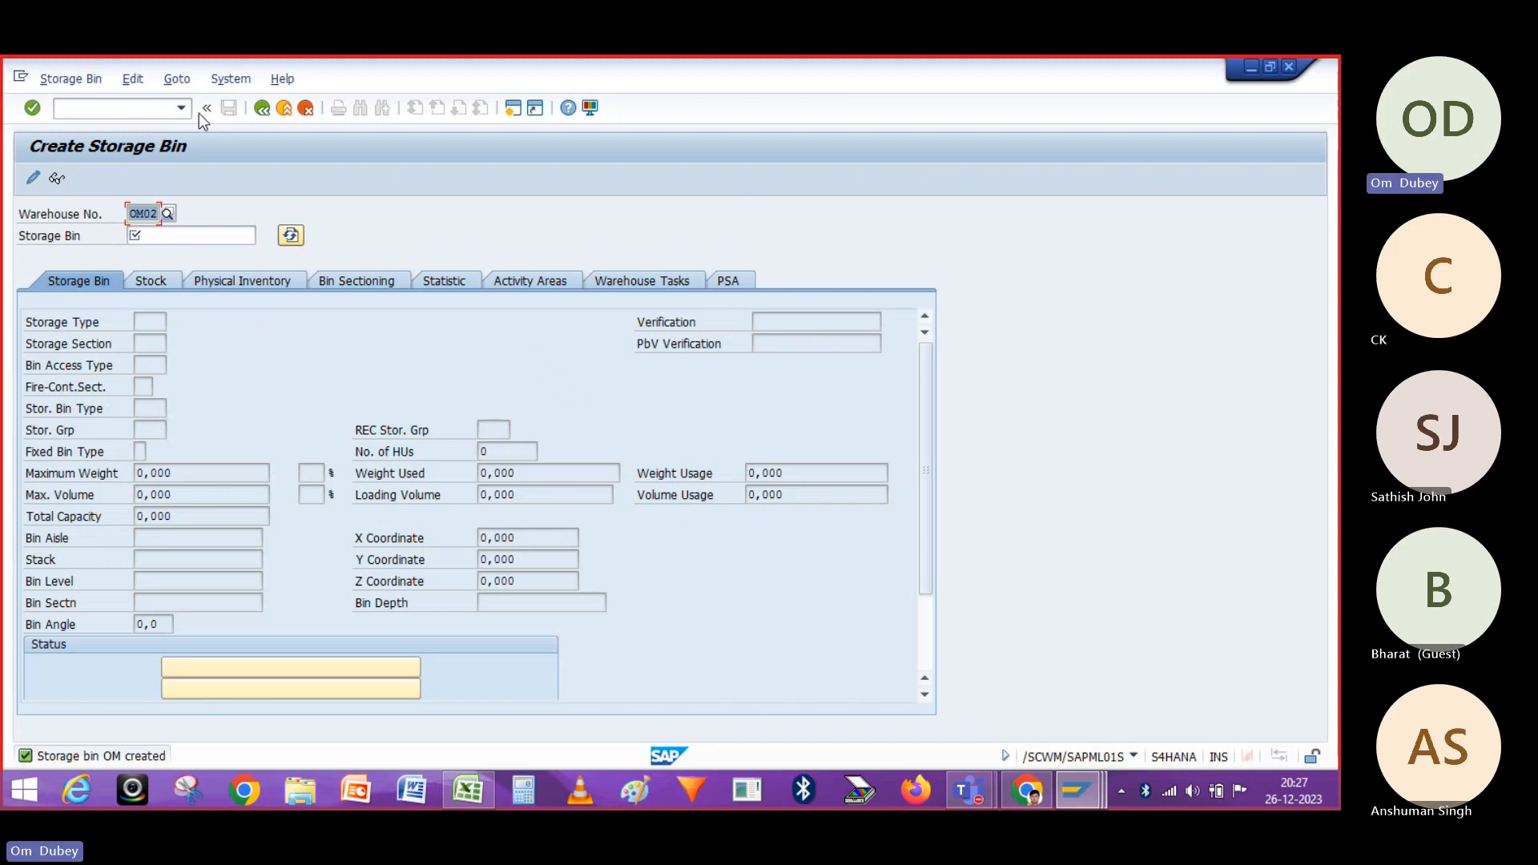
pyautogui.click(153, 108)
pyautogui.write('/')
pyautogui.press('BackSpace')
# Switch to the Warehouse job workbook in Excel and clear cells B2:B3 on Sheet2
pyautogui.hotkey('alt', 'Tab')
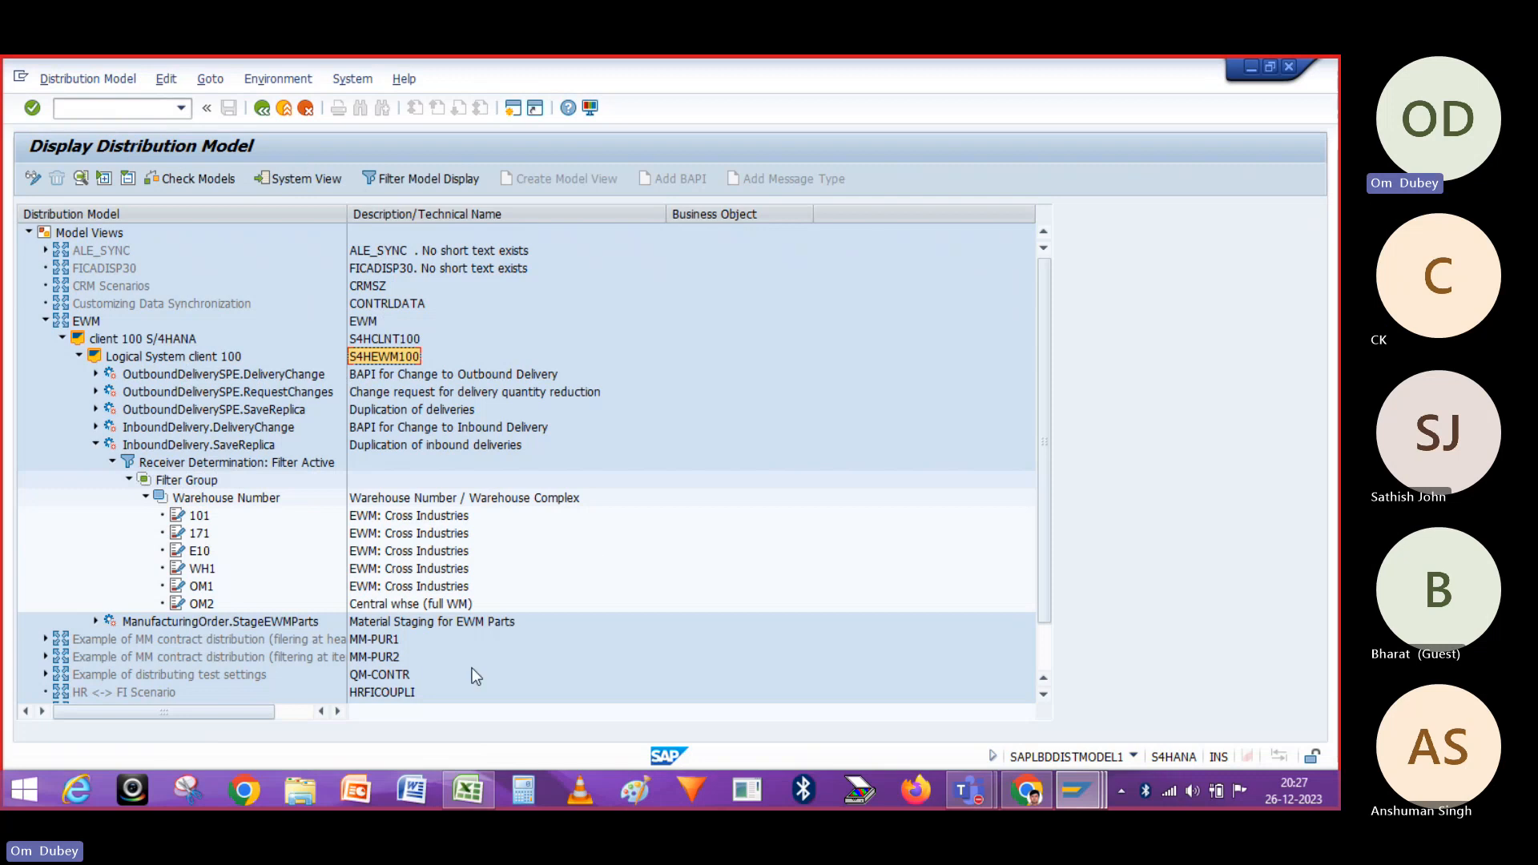
pyautogui.moveTo(484, 793)
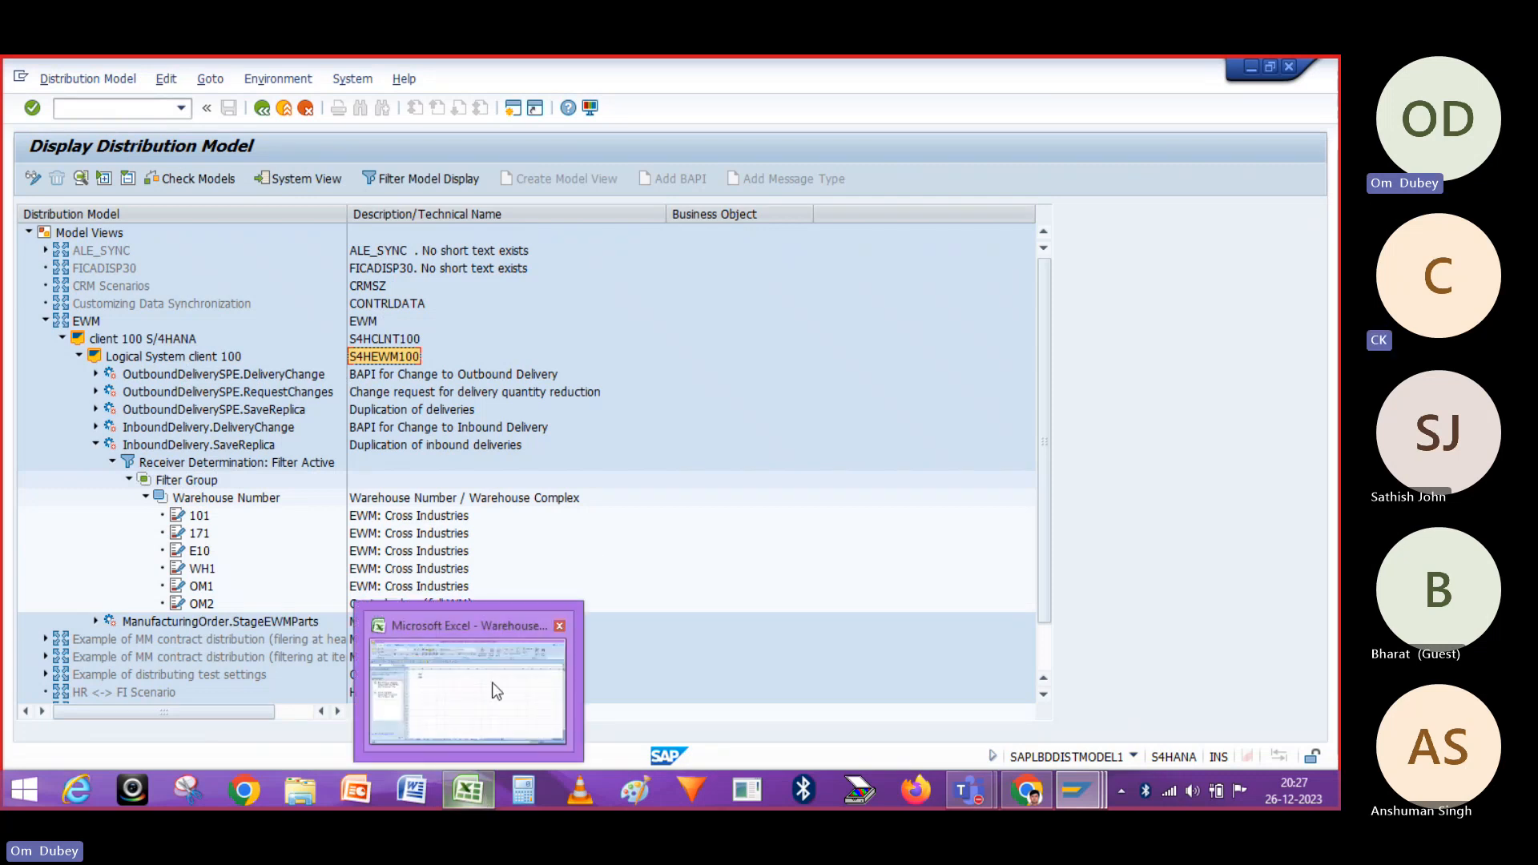
pyautogui.moveTo(496, 691)
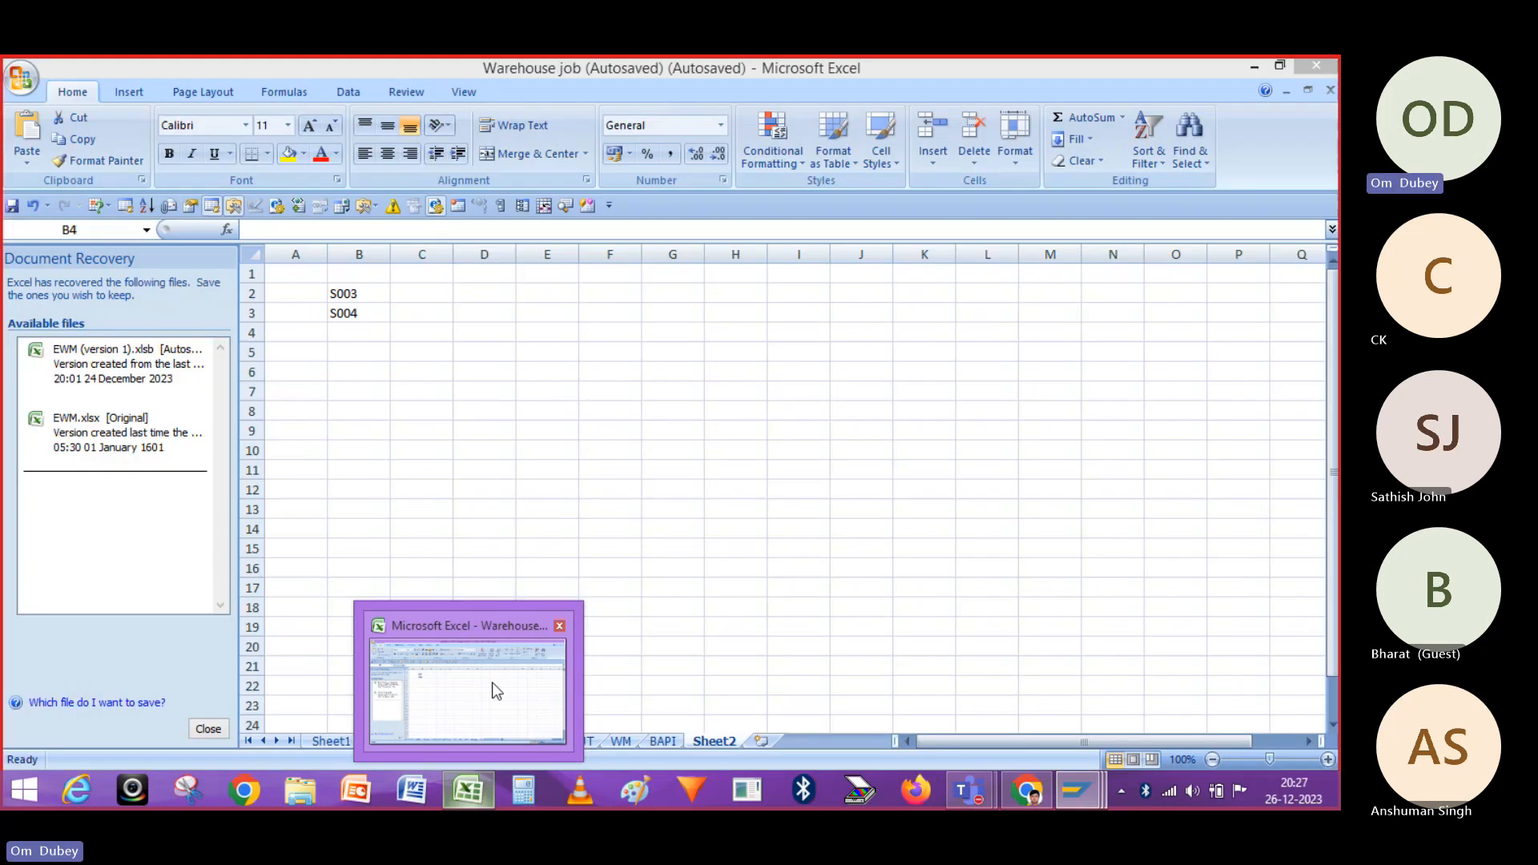
pyautogui.click(497, 690)
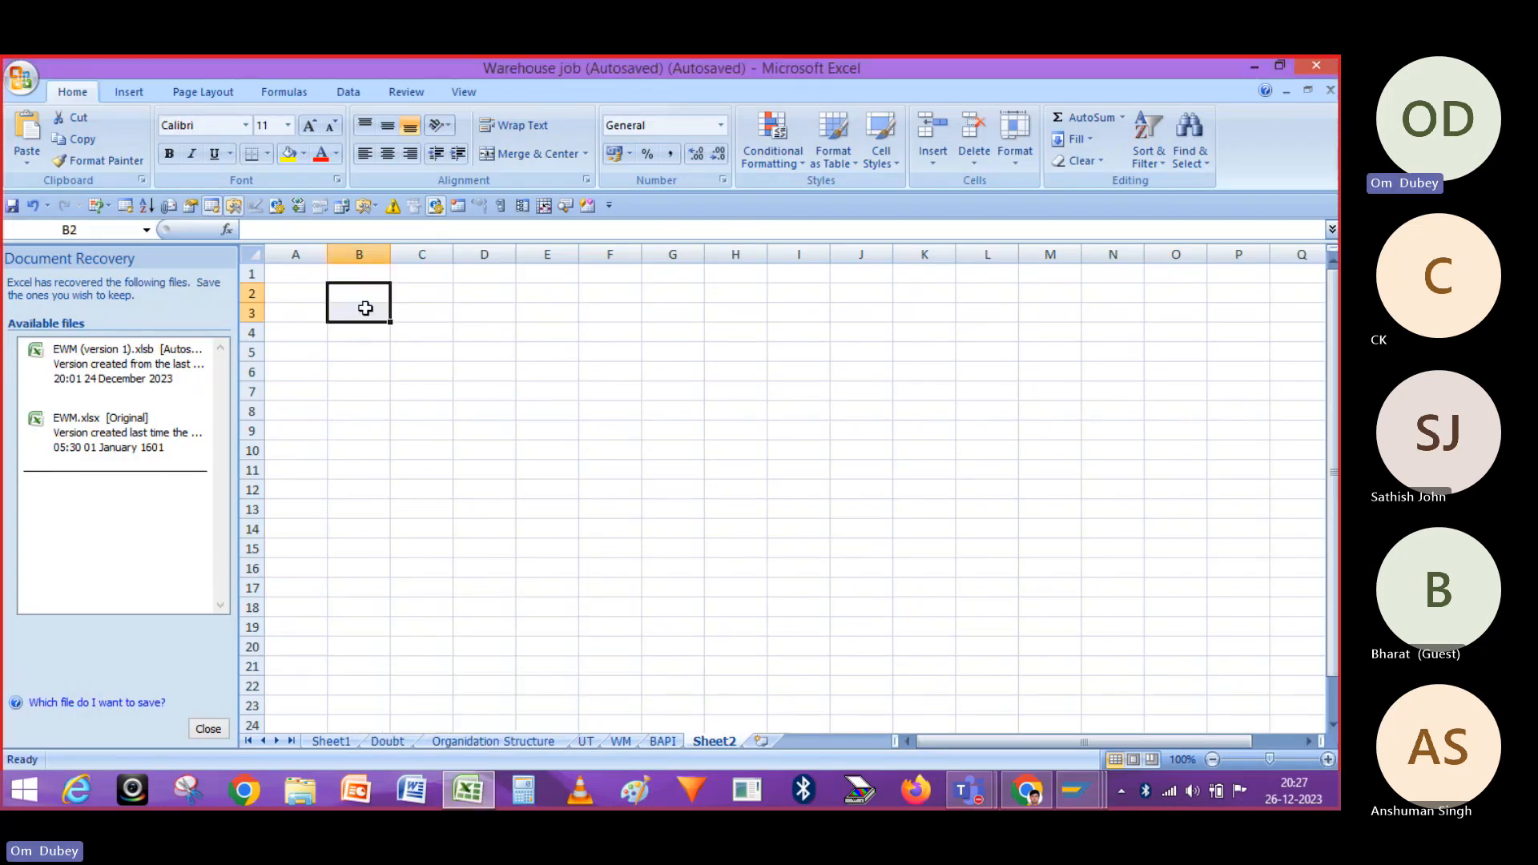
pyautogui.moveTo(1336, 375); pyautogui.dragTo(1335, 375)
# Switch to Gmail in Chrome, leave the EWM integration attachment preview, and return to the mail search results
pyautogui.moveTo(1026, 791)
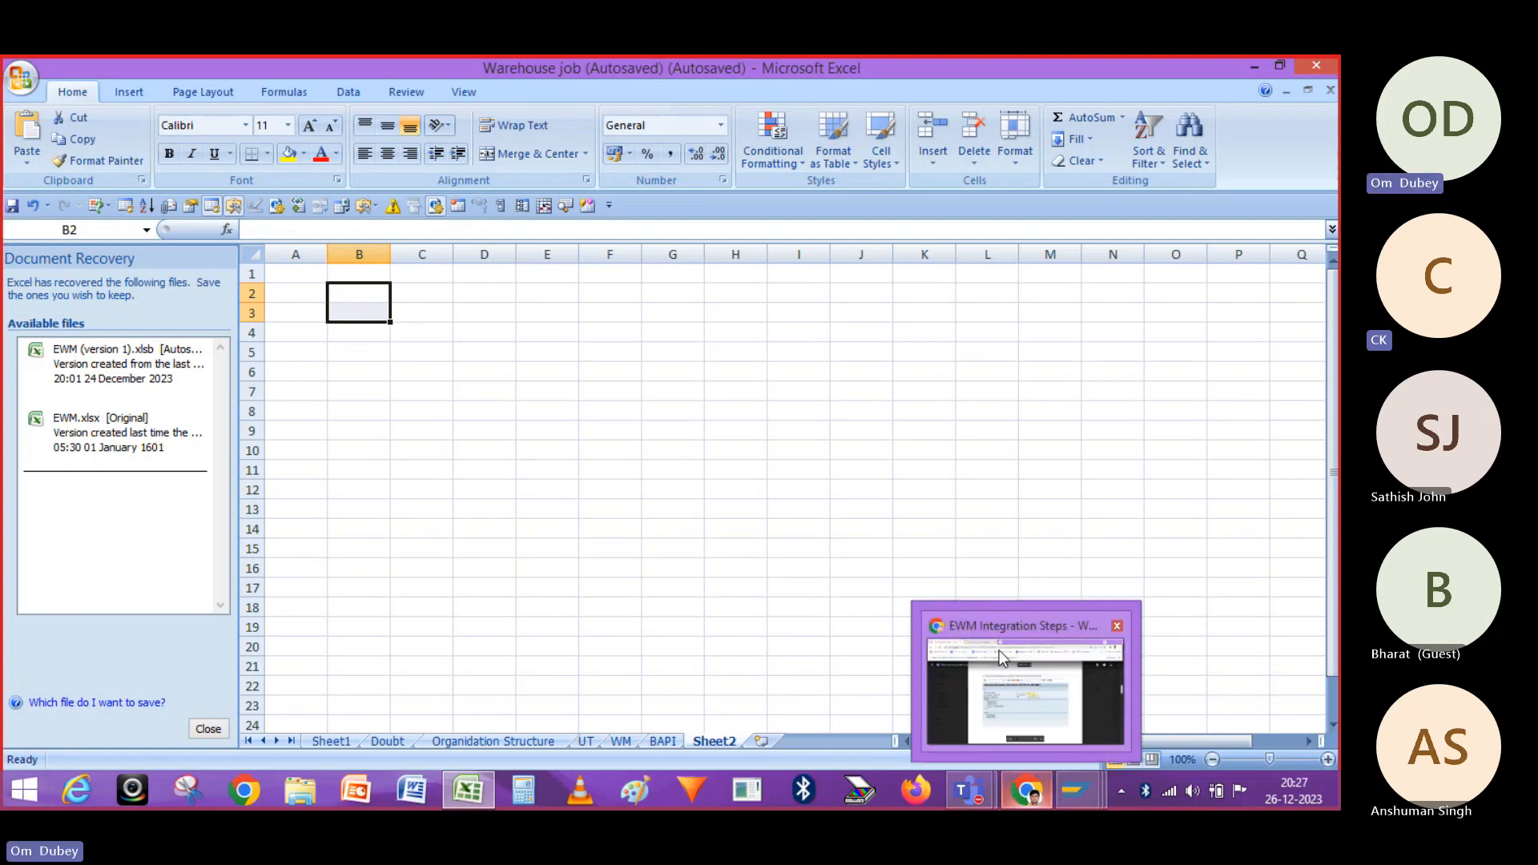
pyautogui.click(1001, 659)
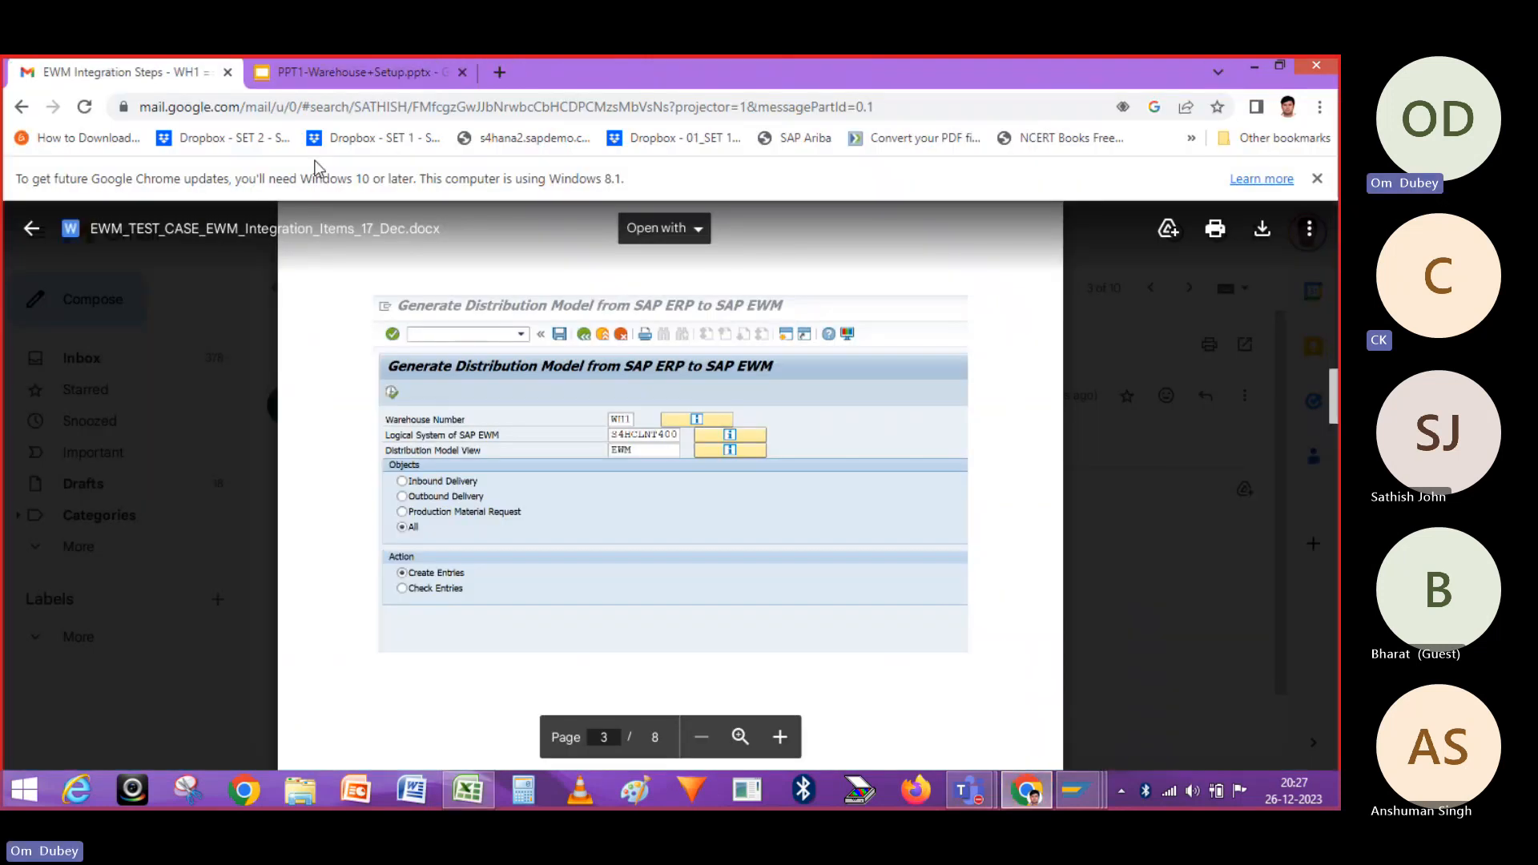
pyautogui.click(21, 109)
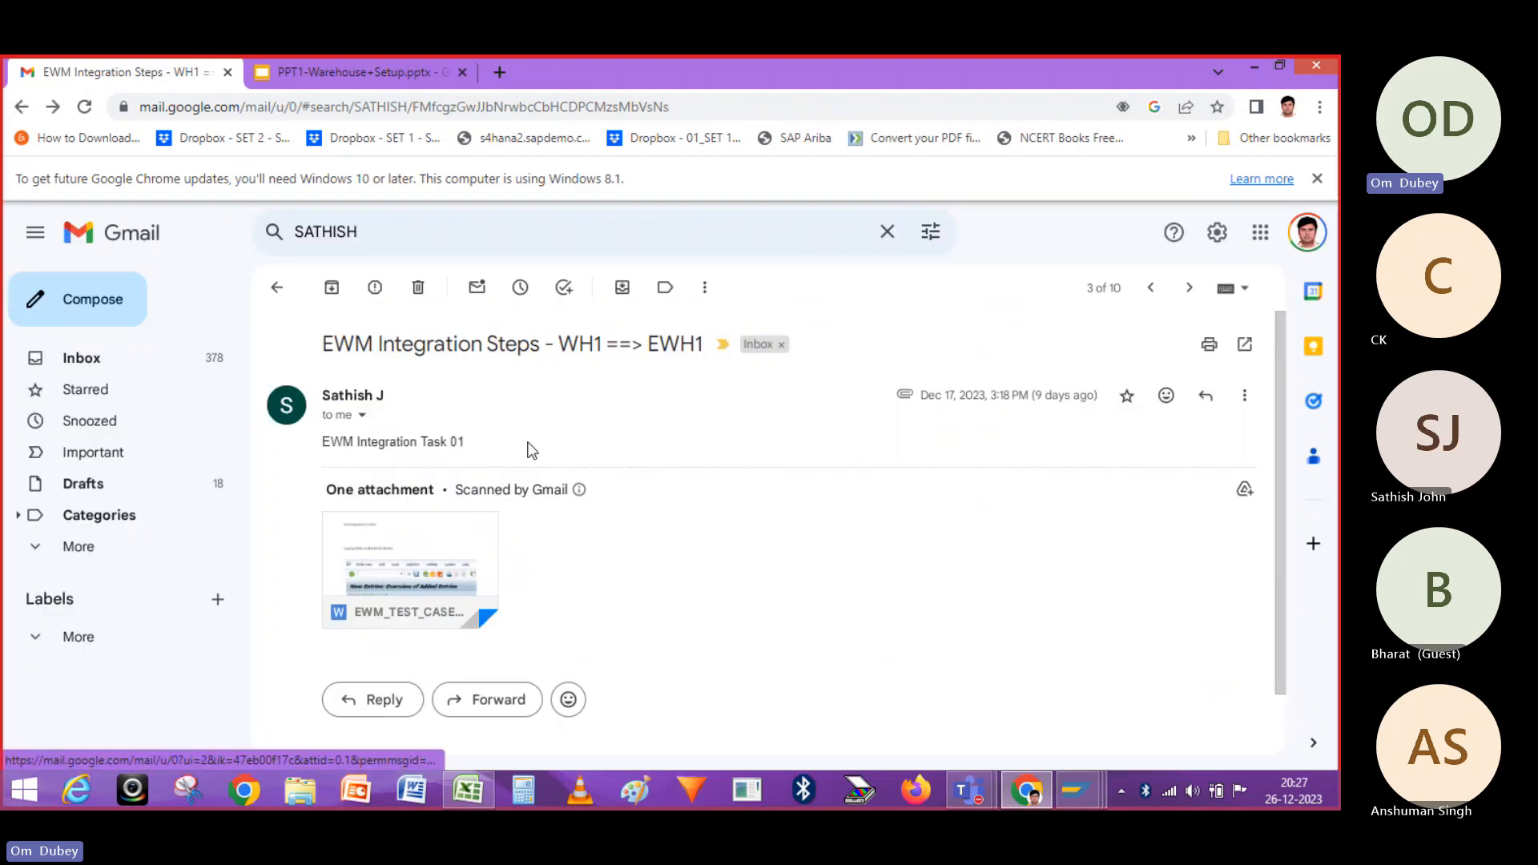
pyautogui.click(276, 287)
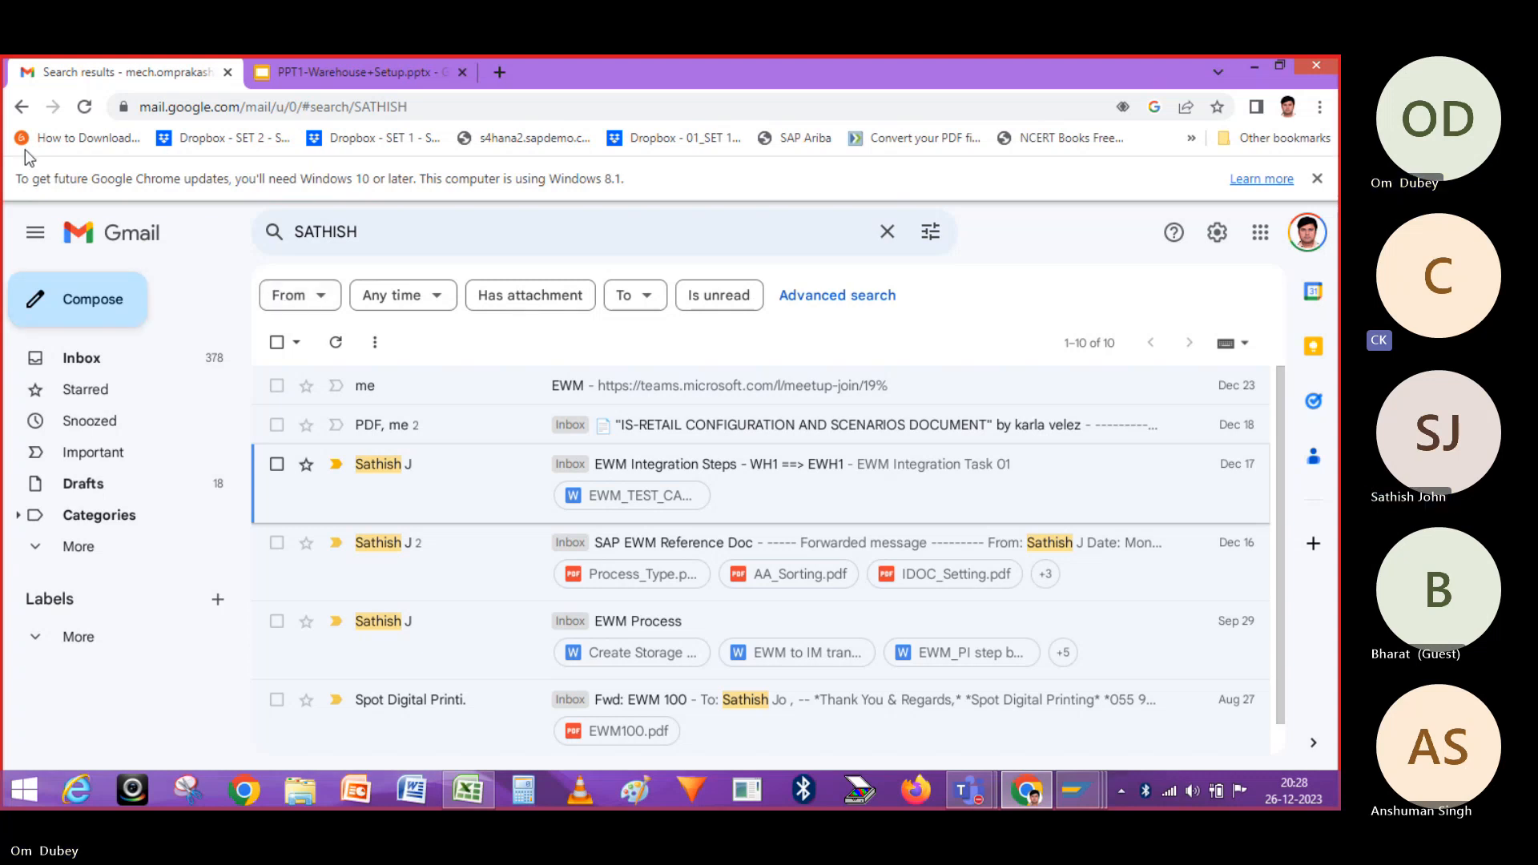
# Reload the Gmail search results page and look through the listed EWM emails
pyautogui.click(40, 235)
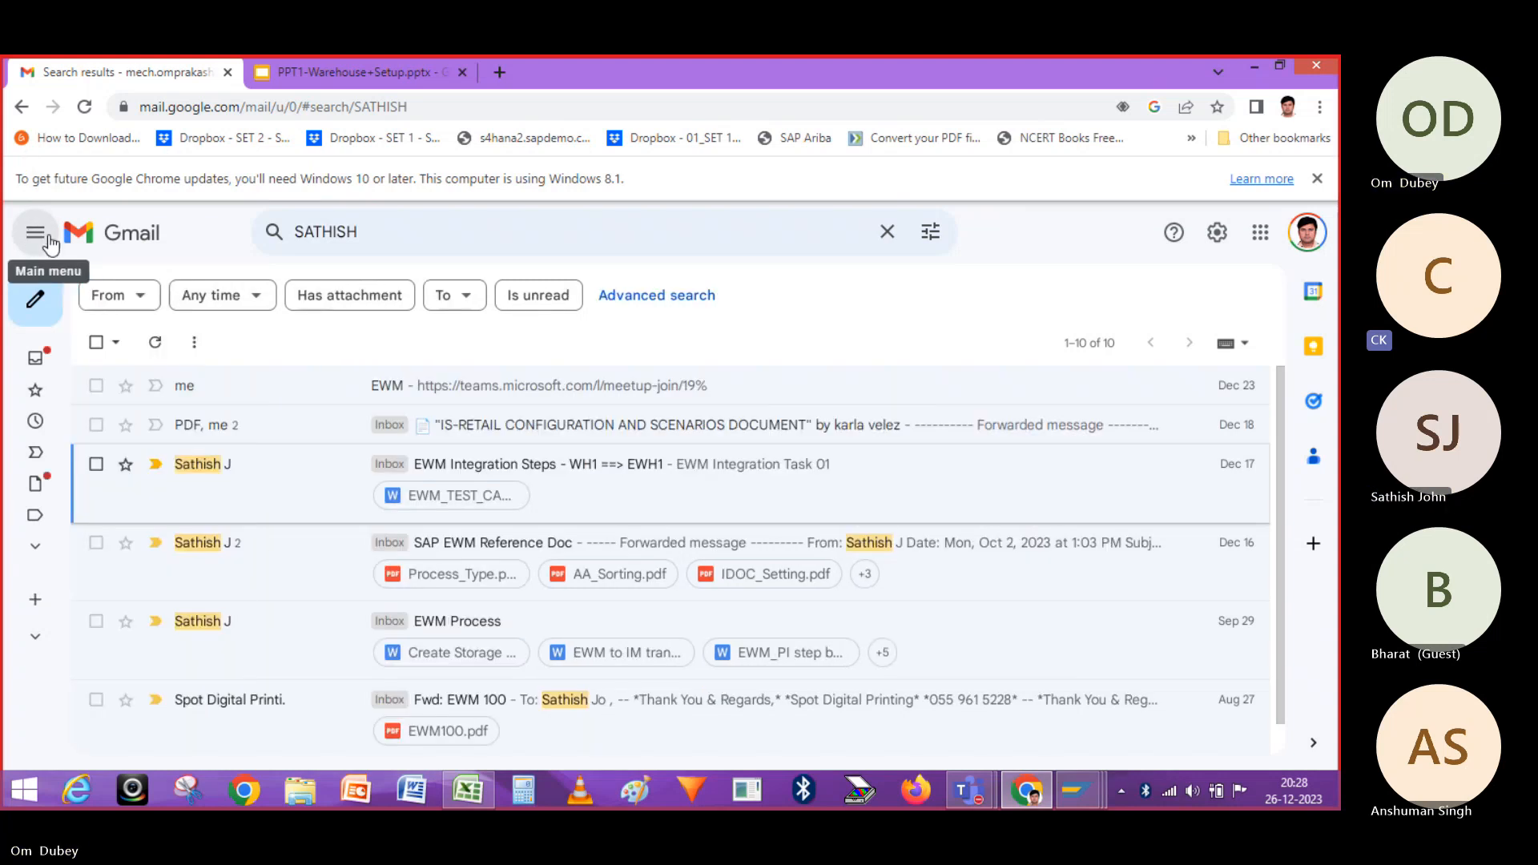
pyautogui.click(166, 105)
pyautogui.press('Return')
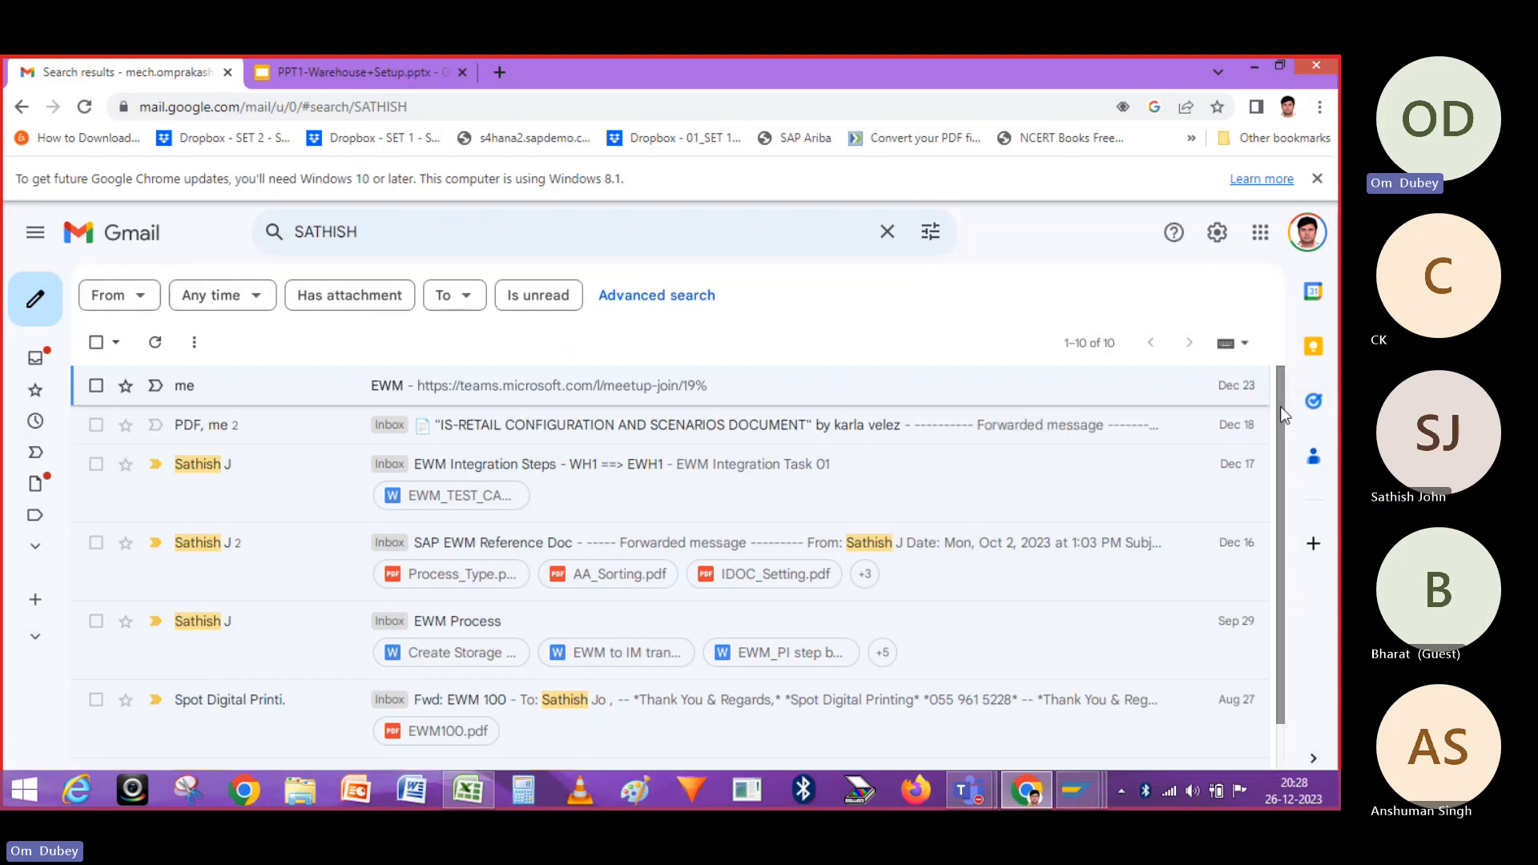
pyautogui.moveTo(1280, 406); pyautogui.dragTo(1280, 363)
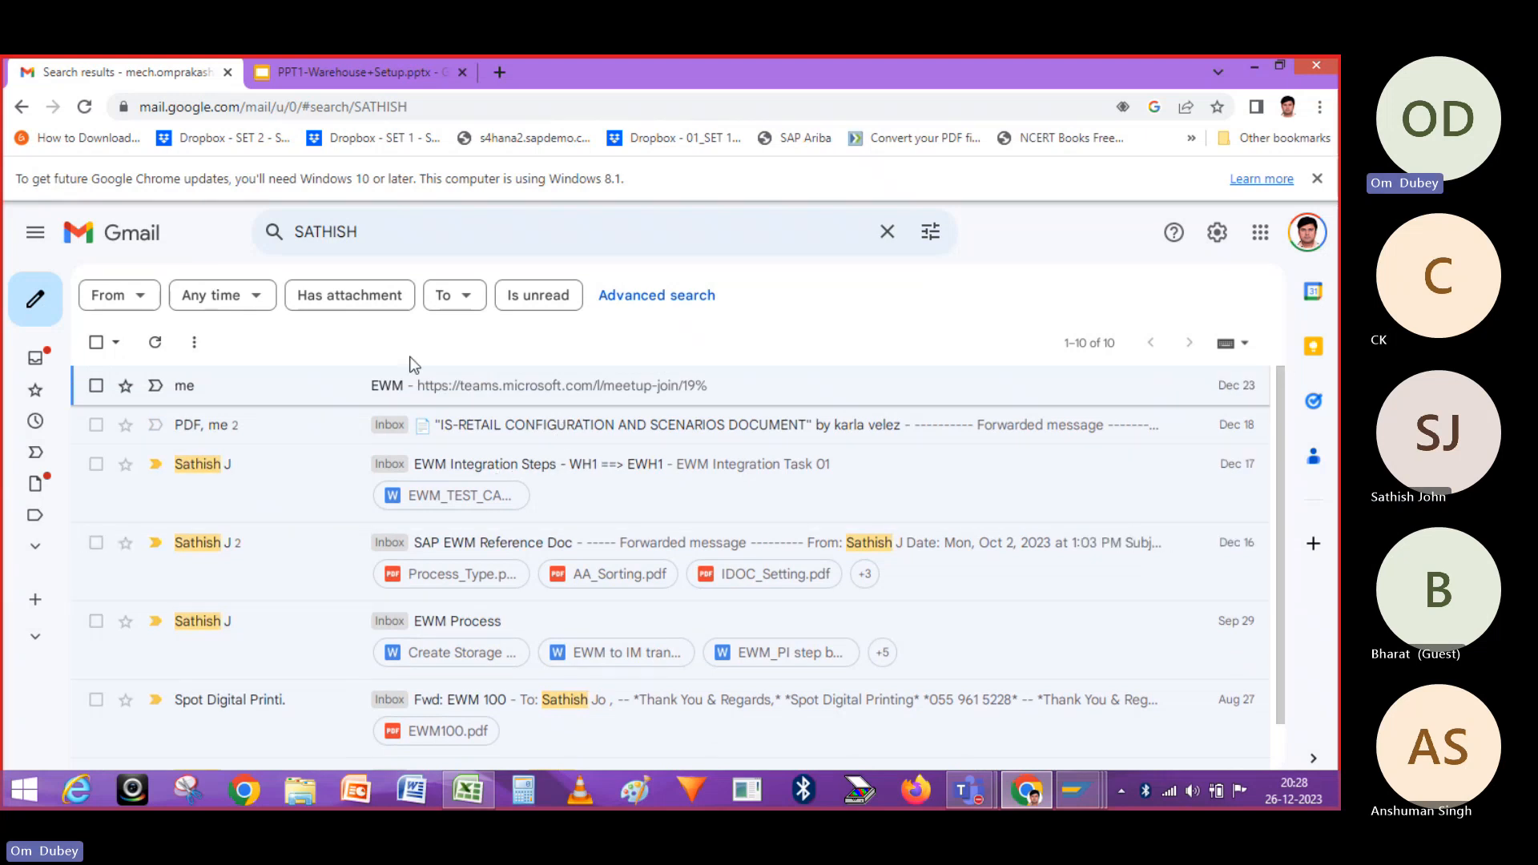
pyautogui.click(40, 244)
# Clear the mail search term and show the Inbox
pyautogui.click(359, 232)
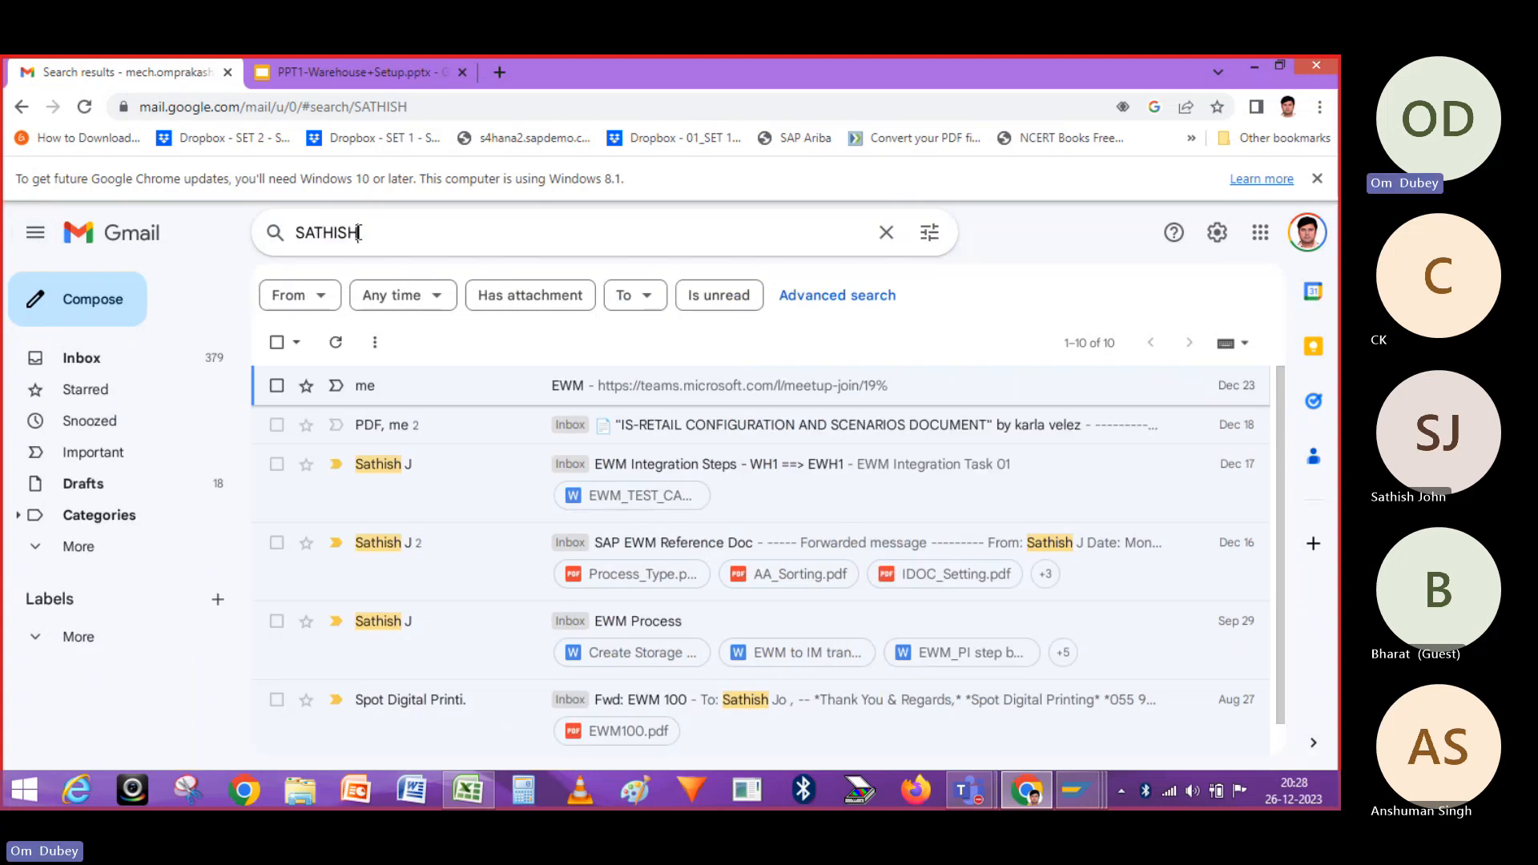
pyautogui.press('BackSpace')
pyautogui.press('BackSpace')
pyautogui.press('BackSpace')
pyautogui.press('BackSpace')
pyautogui.press('BackSpace')
pyautogui.press('BackSpace')
pyautogui.press('BackSpace')
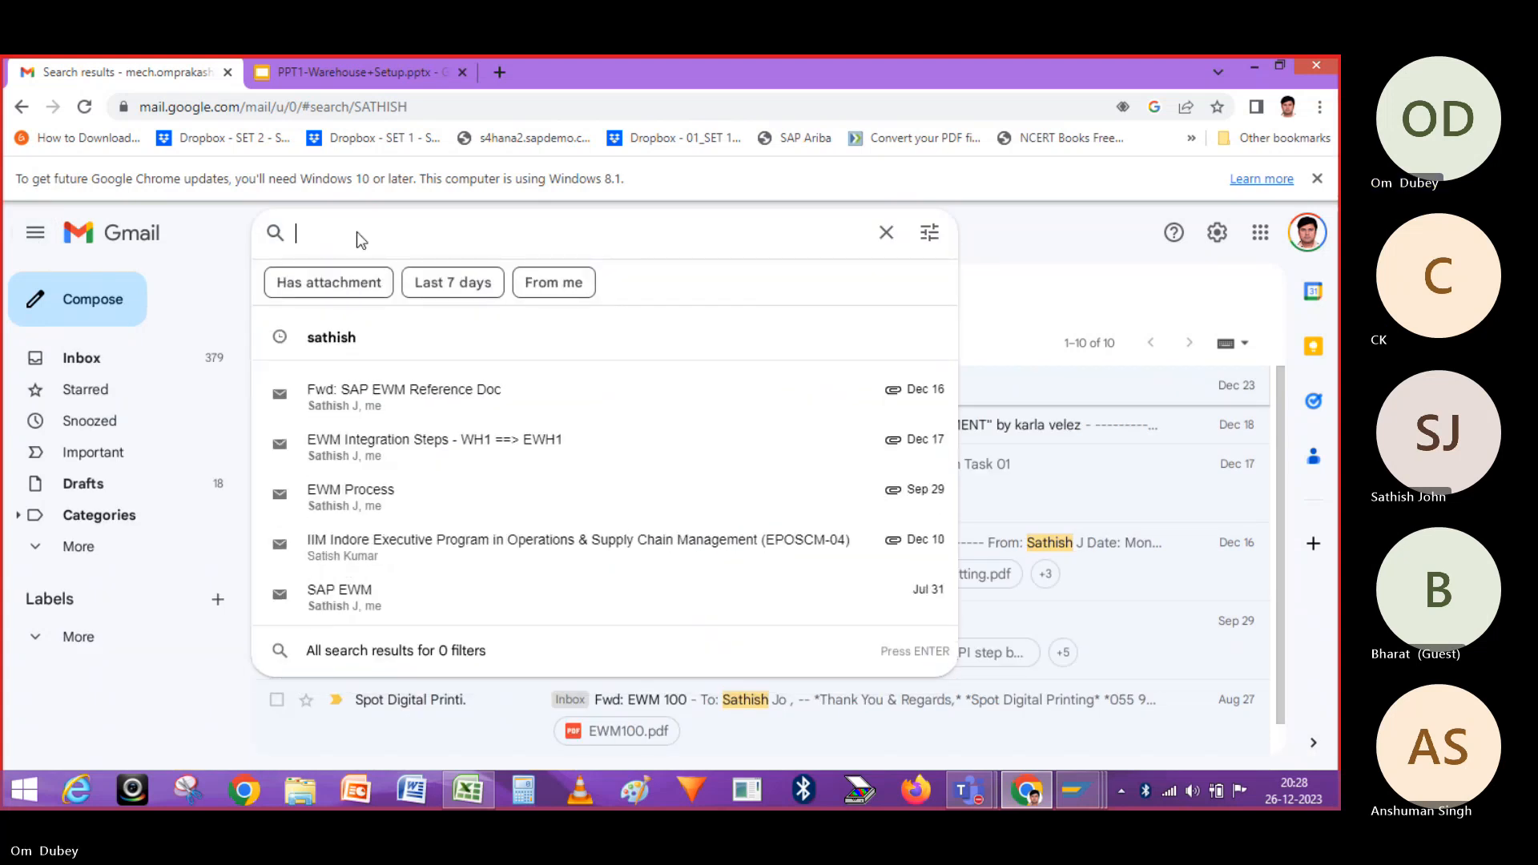
pyautogui.click(98, 357)
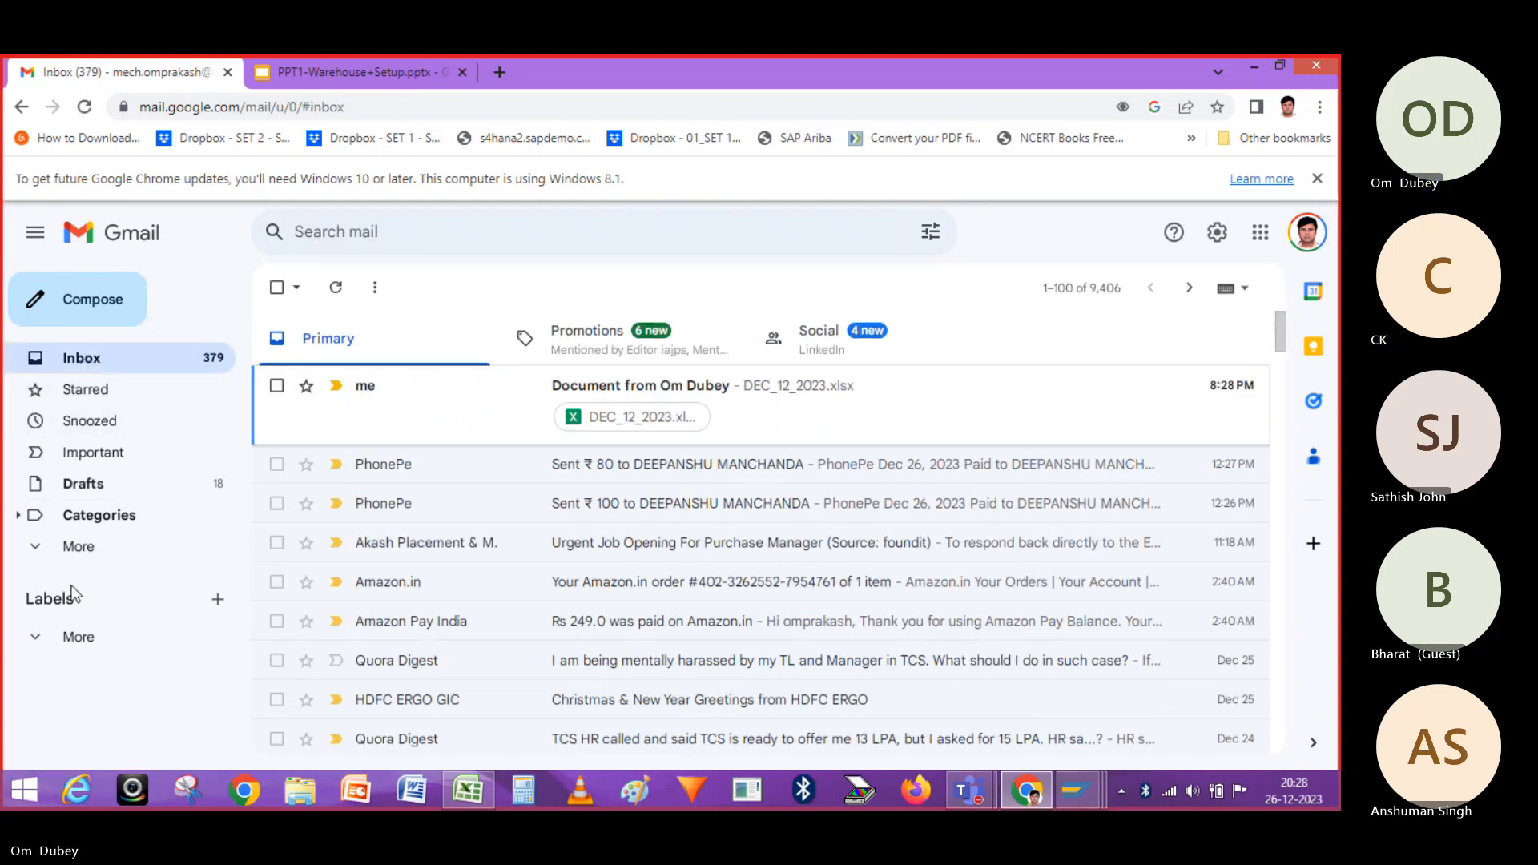
# Open the newest Inbox email and preview its DEC_12_2023.xlsx attachment
pyautogui.click(38, 548)
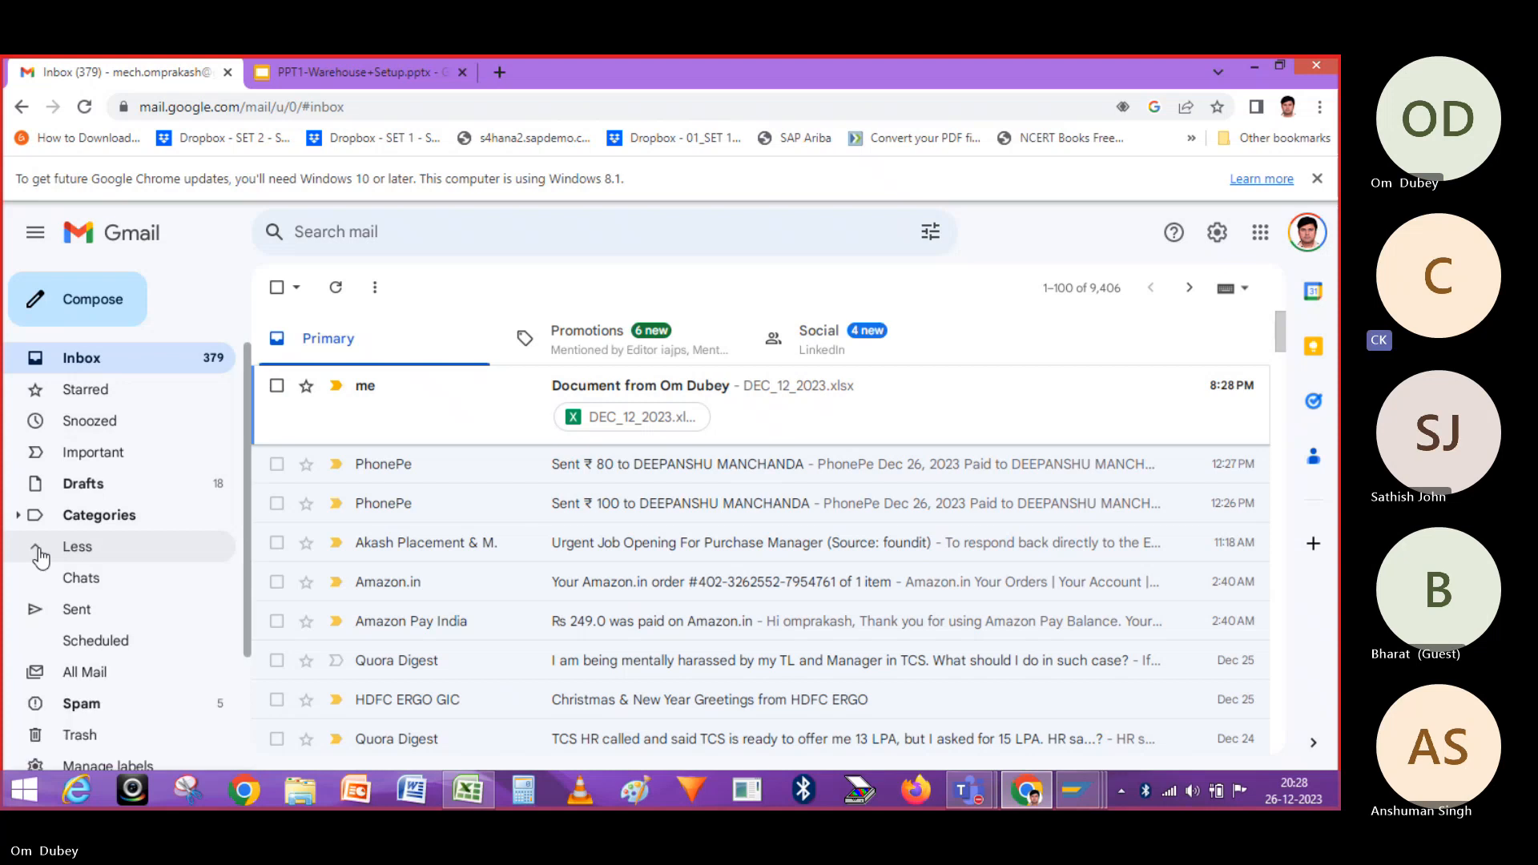
pyautogui.click(82, 613)
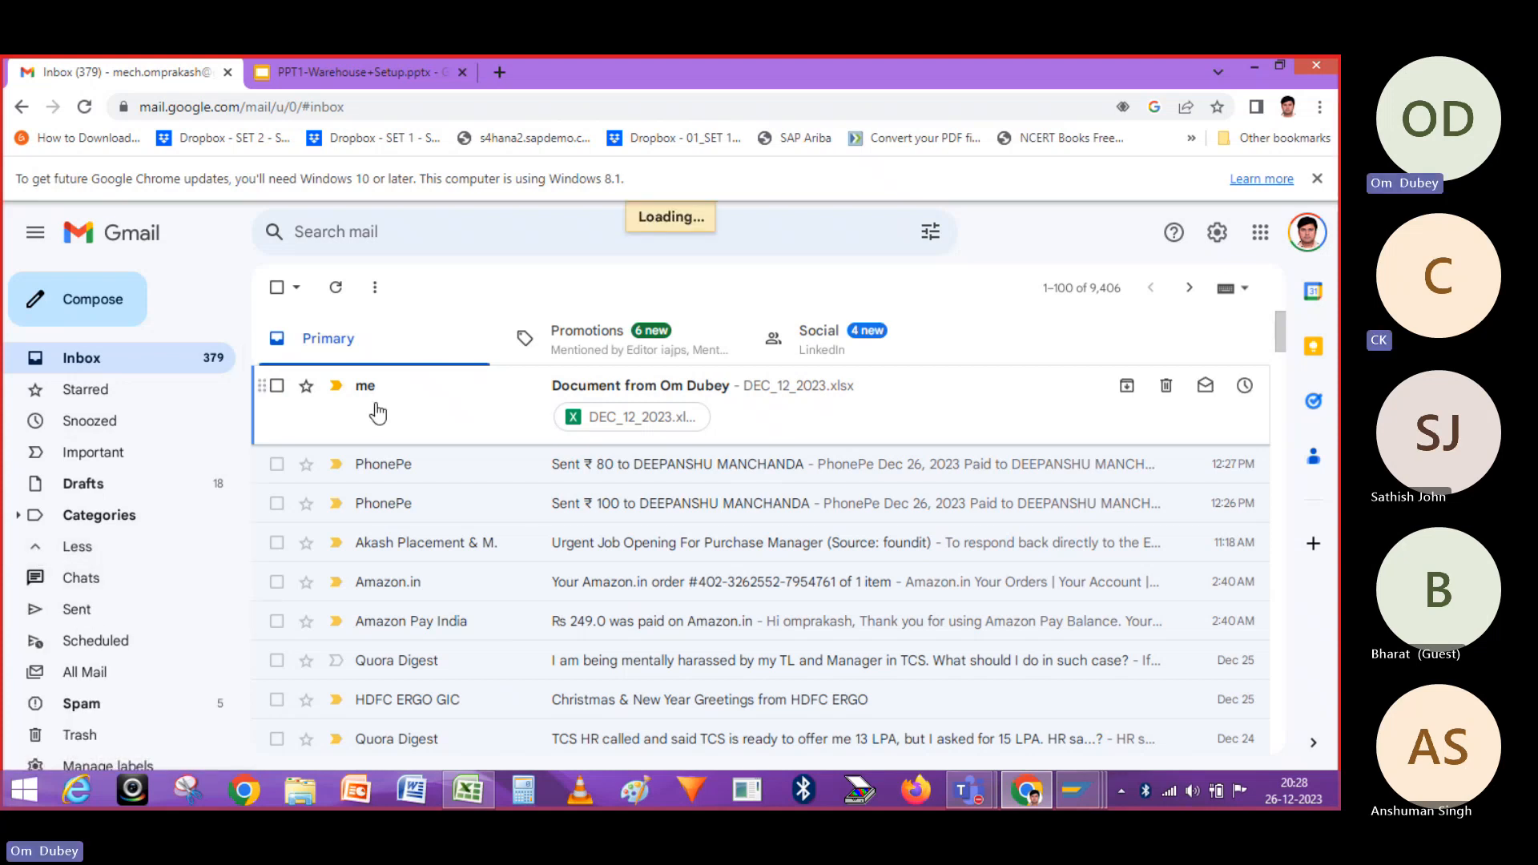
pyautogui.click(422, 400)
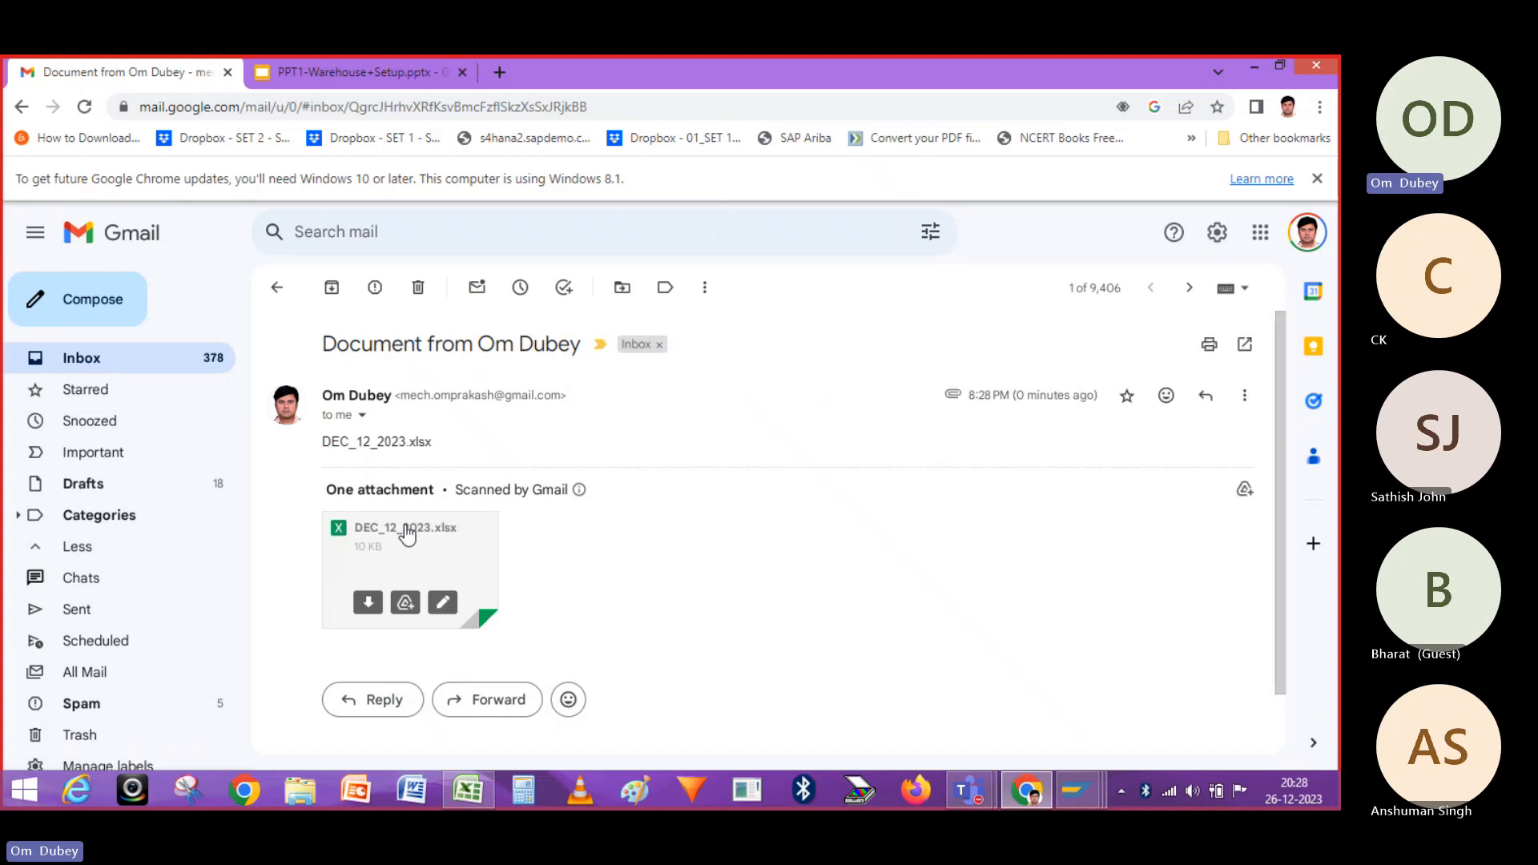
pyautogui.click(402, 530)
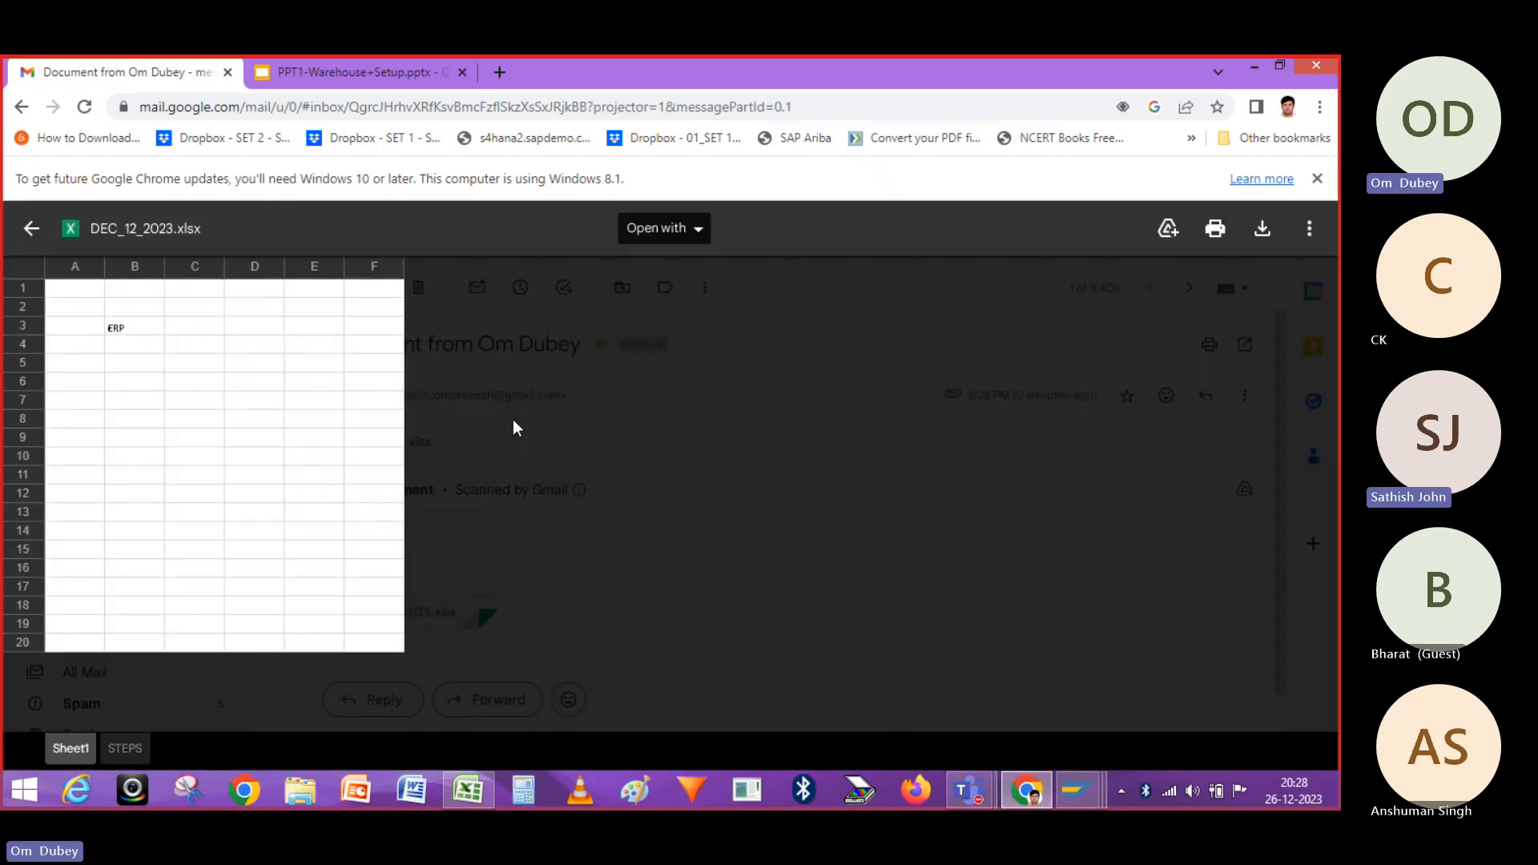
# Download the DEC_12_2023.xlsx attachment and open the downloaded copy in Excel
pyautogui.click(1262, 233)
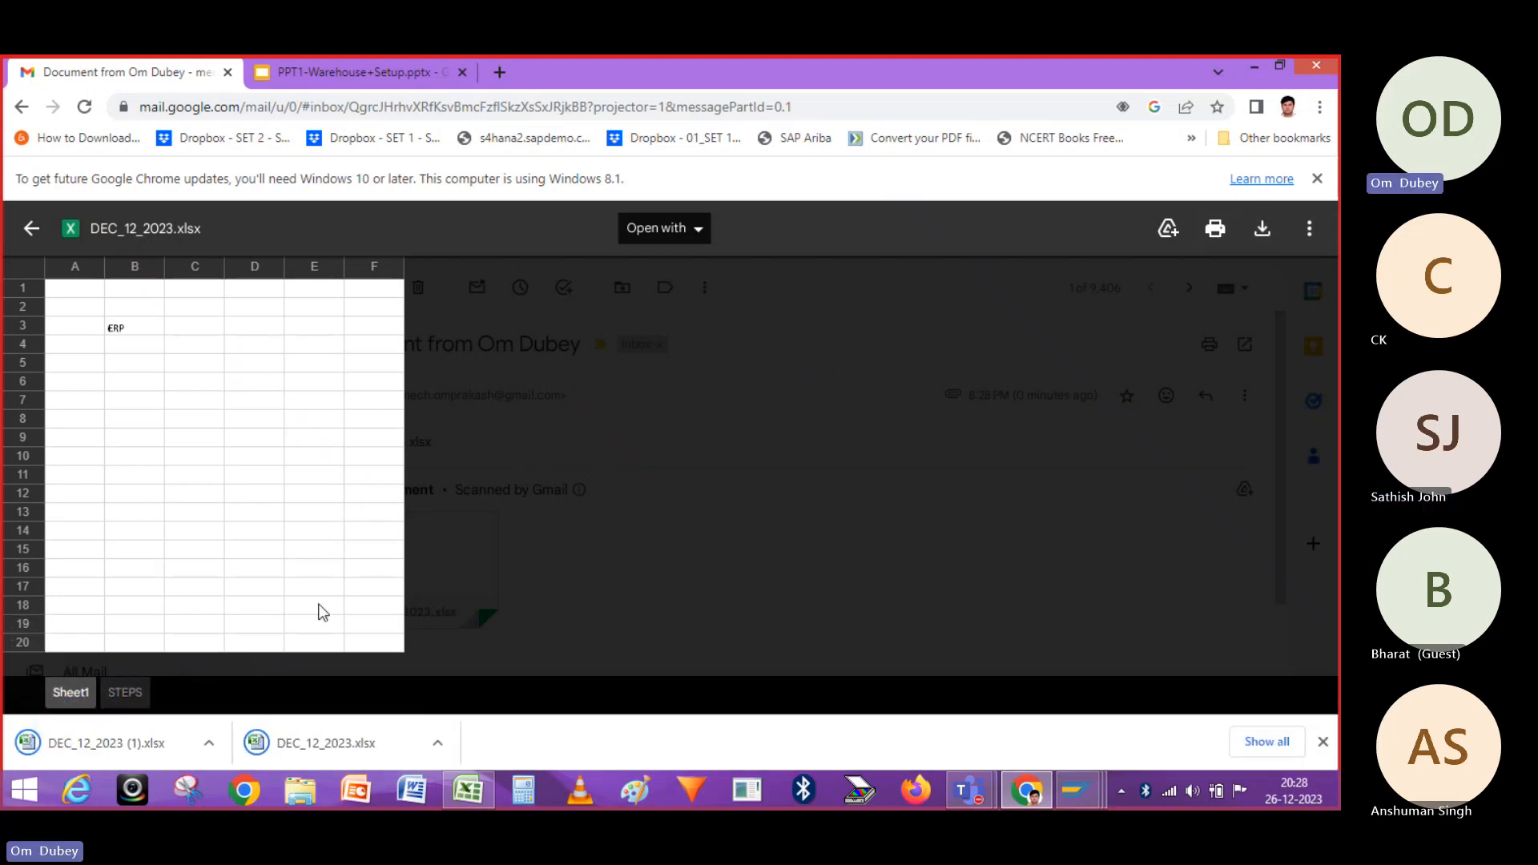
pyautogui.click(131, 745)
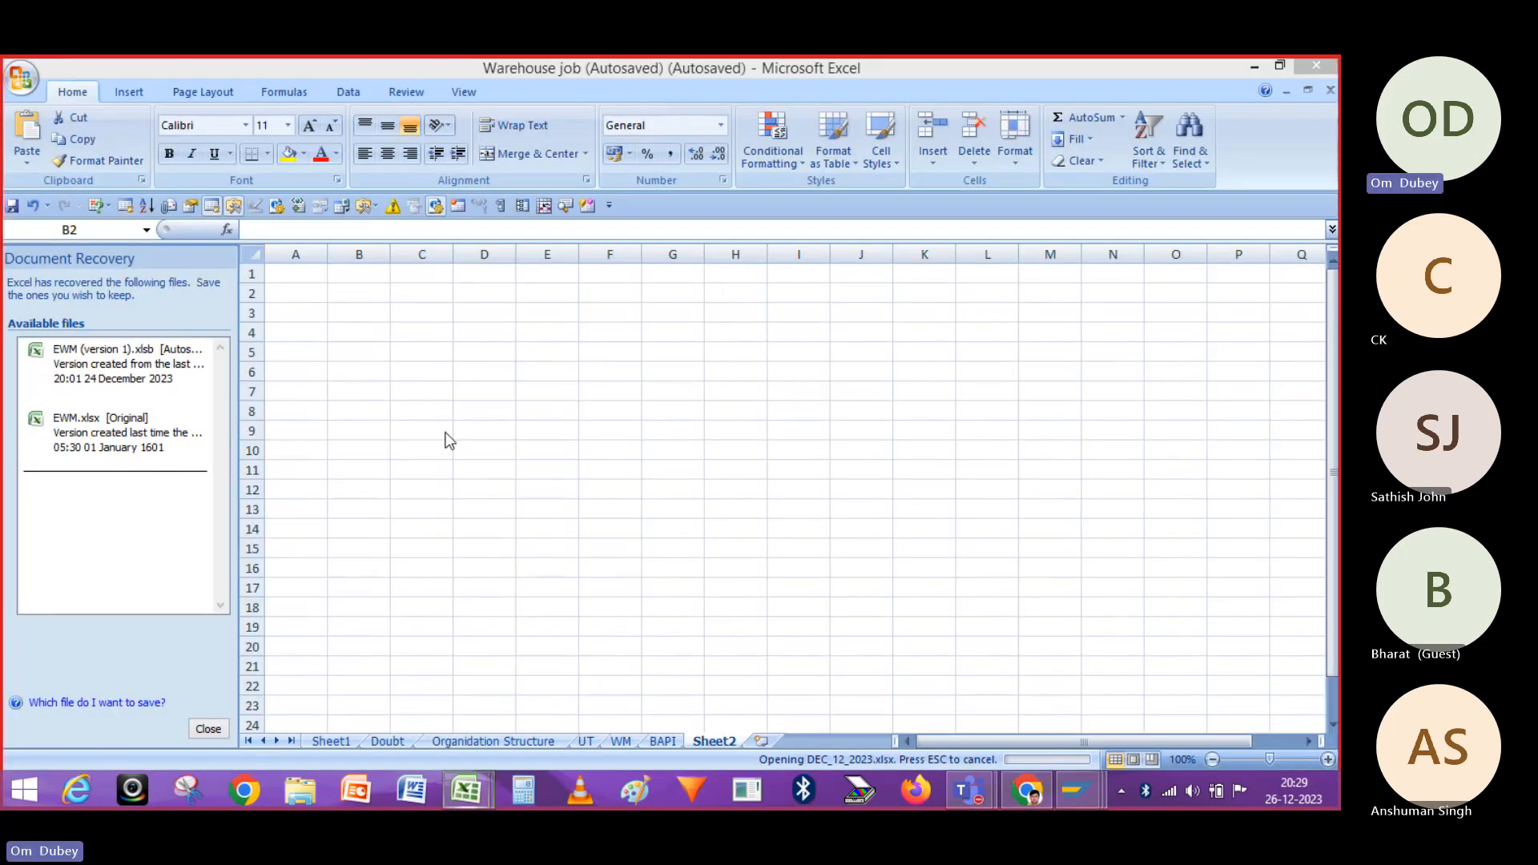
pyautogui.click(434, 386)
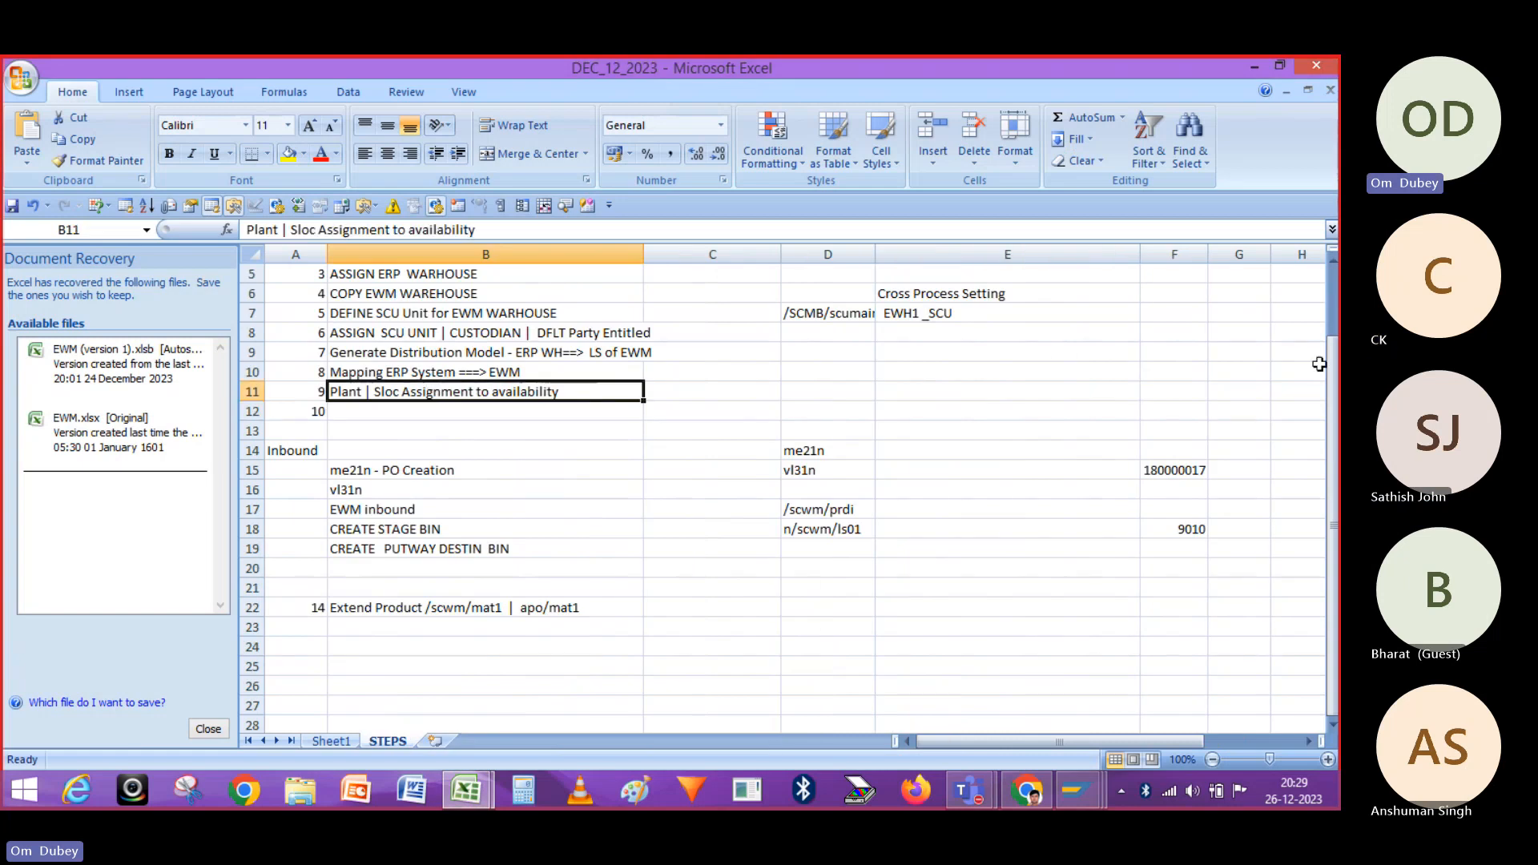
# Append ",OM2" to the DEFINE ERP WAREHOUSE WH1 entry in cell B4 of the STEPS sheet
pyautogui.moveTo(1336, 394); pyautogui.dragTo(1336, 294)
pyautogui.click(525, 337)
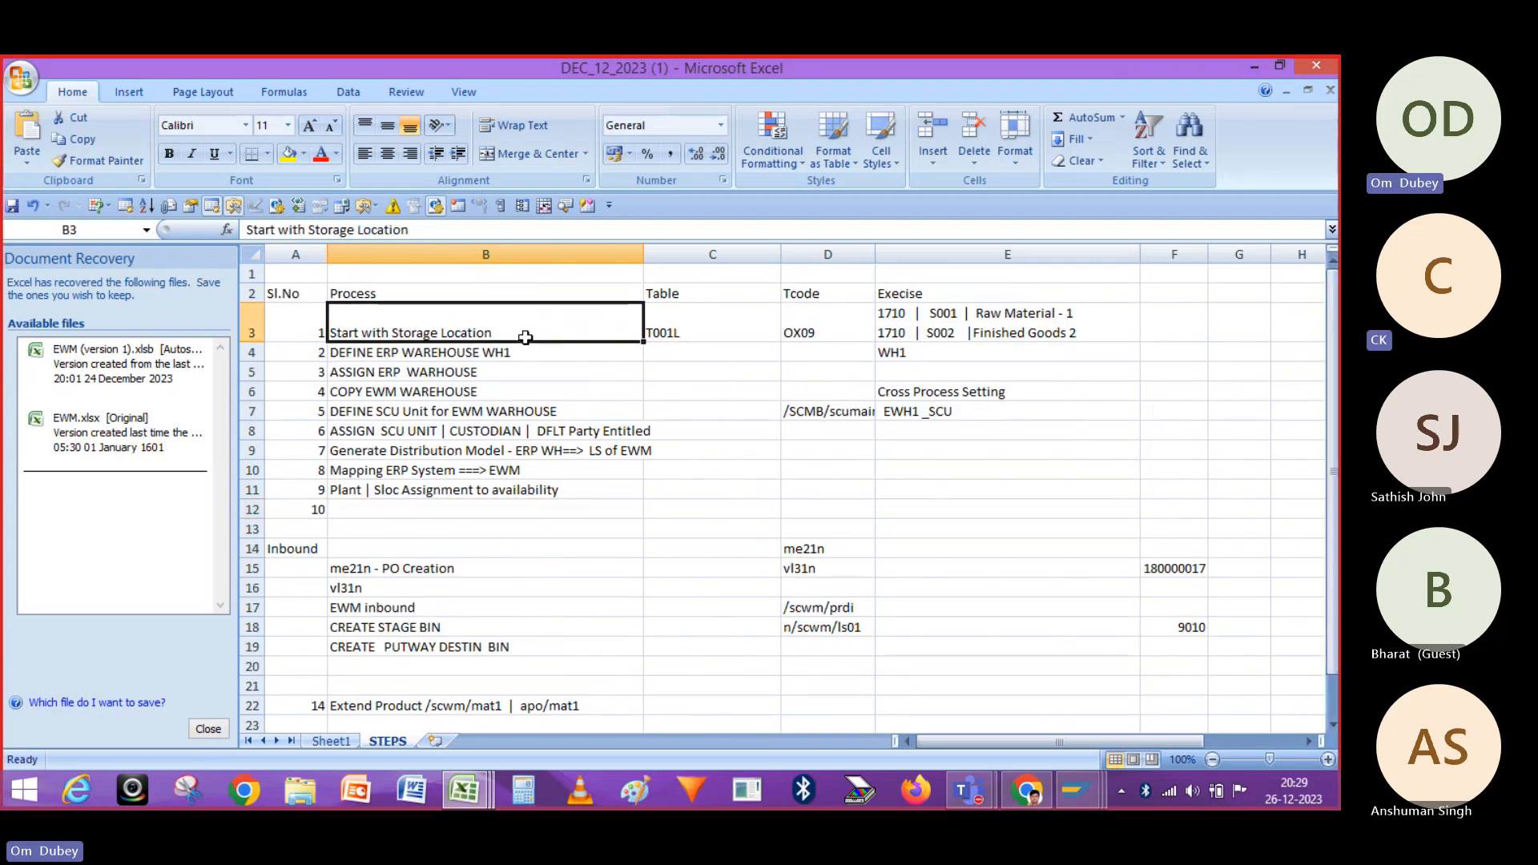
pyautogui.press('Down')
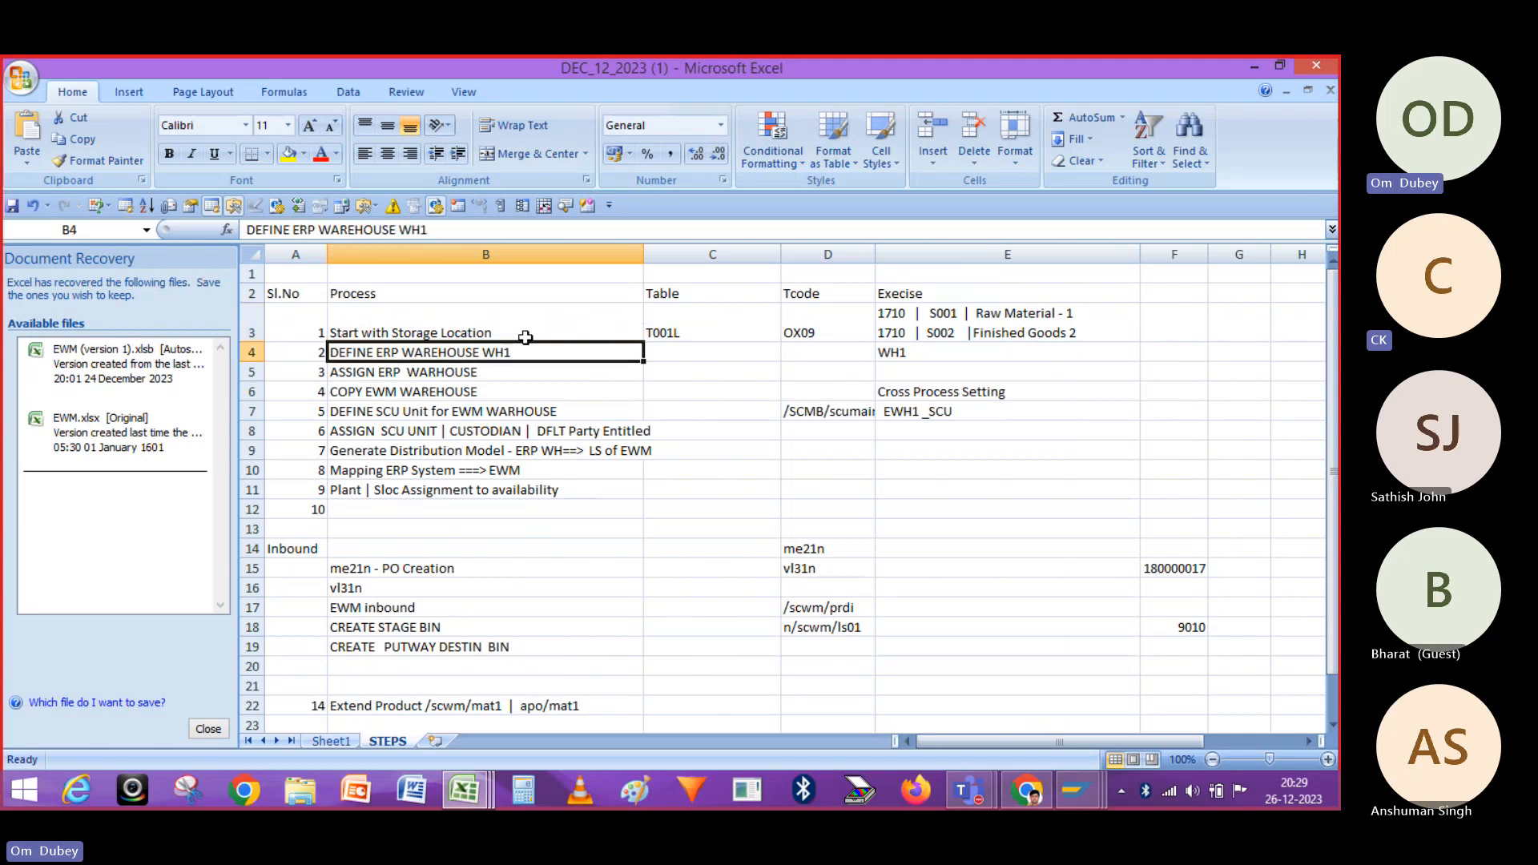
pyautogui.doubleClick(533, 352)
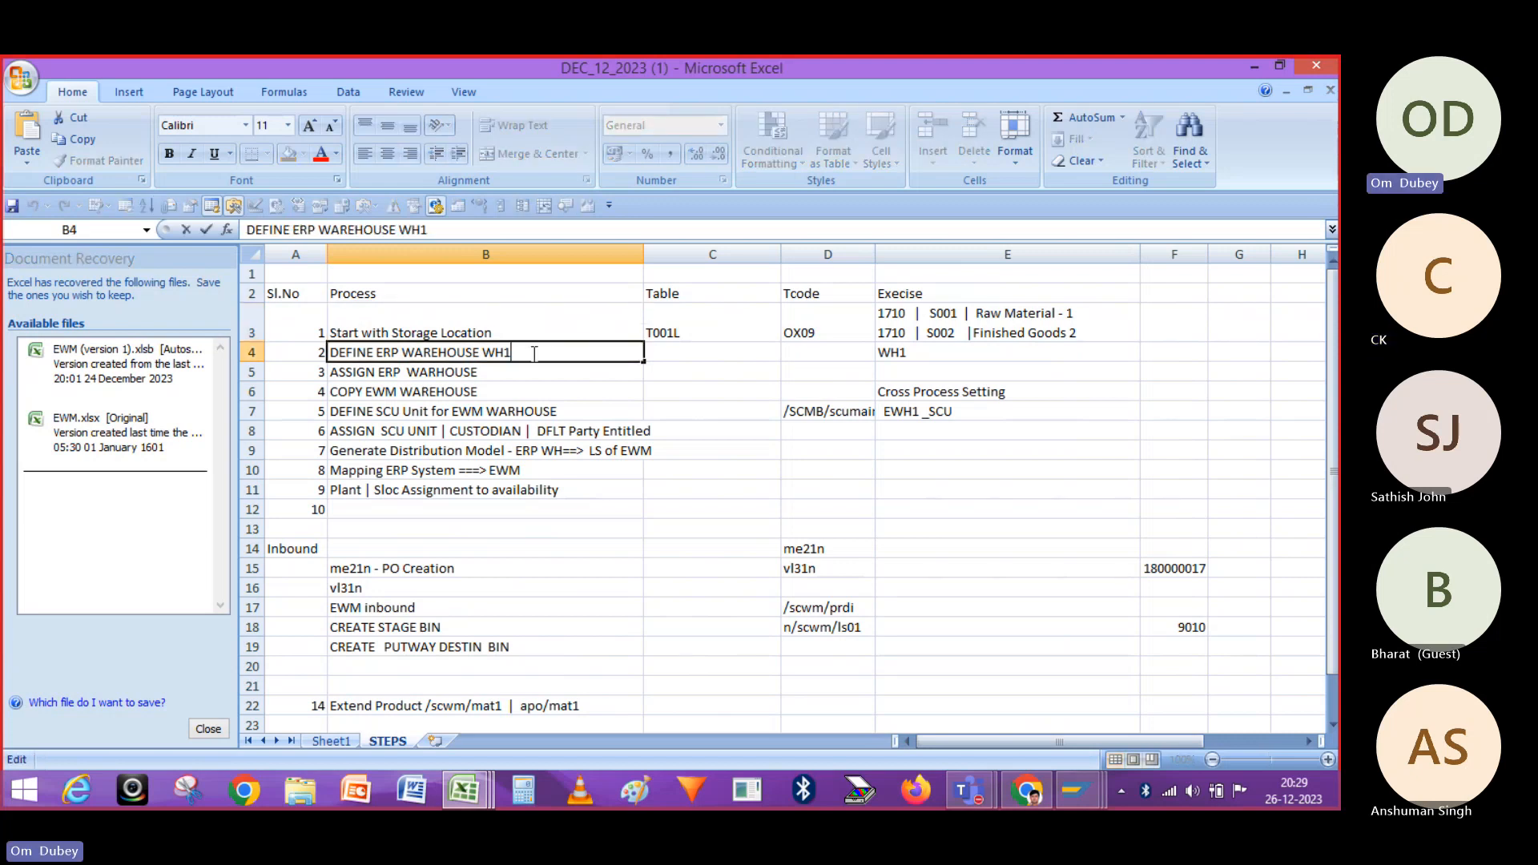
pyautogui.write(',OM2')
pyautogui.click(553, 371)
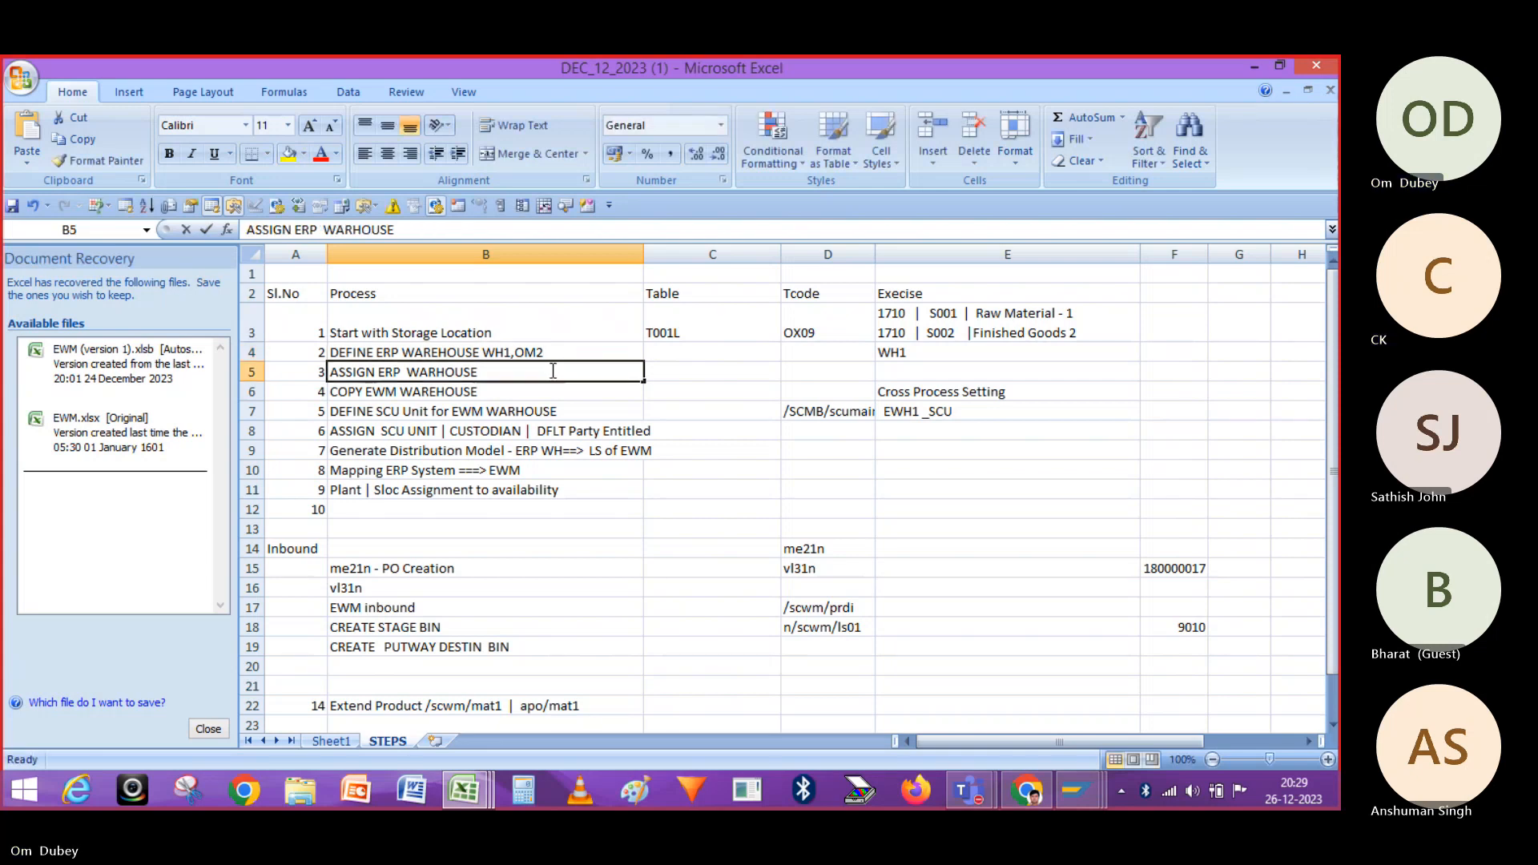
# Highlight the first three process entries, cells B3 to B5, with a yellow fill
pyautogui.click(503, 395)
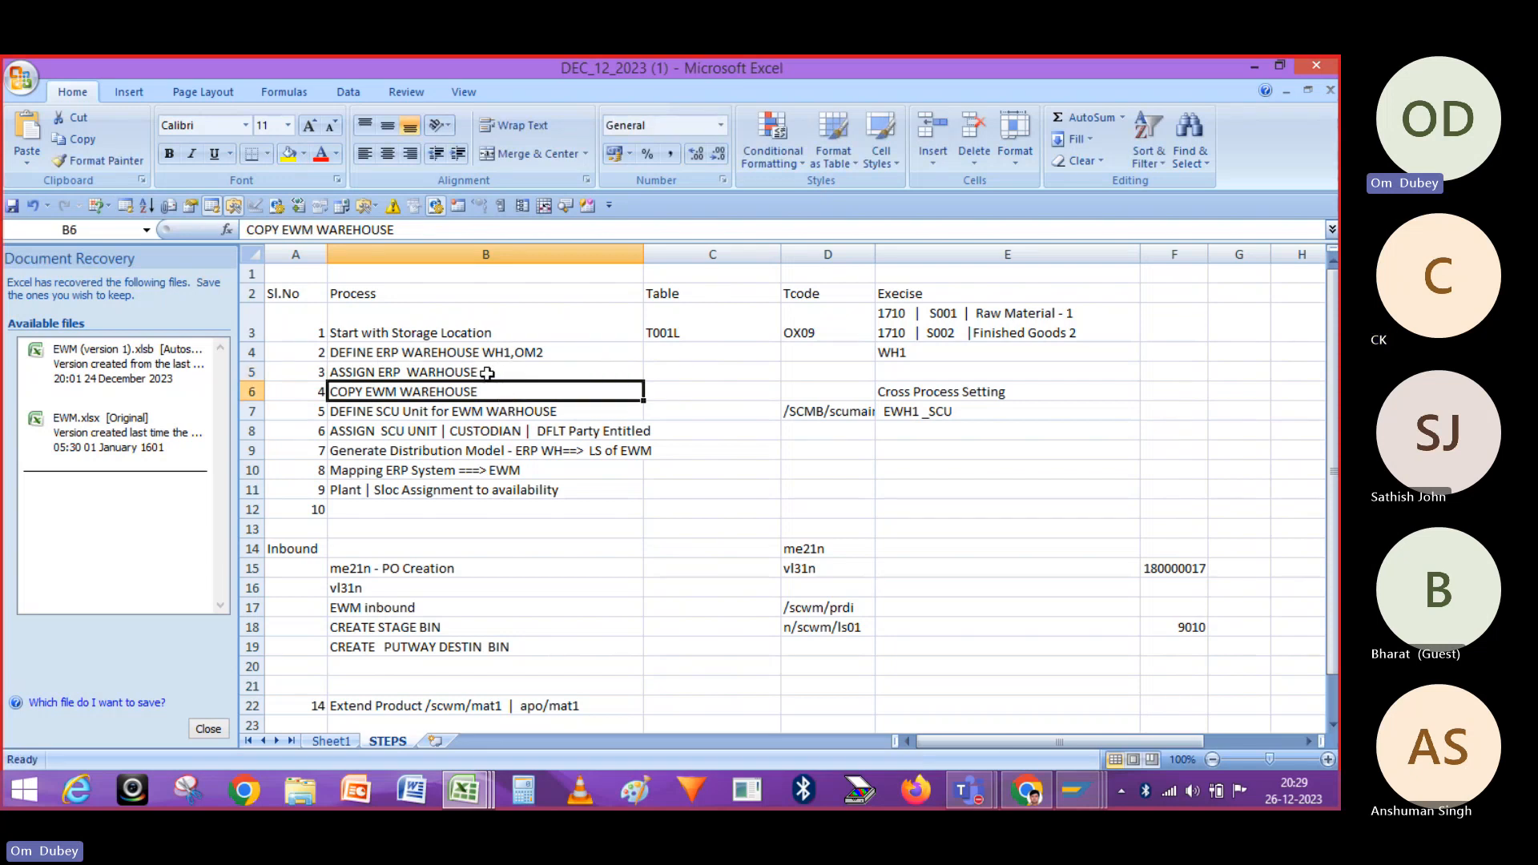
pyautogui.click(487, 372)
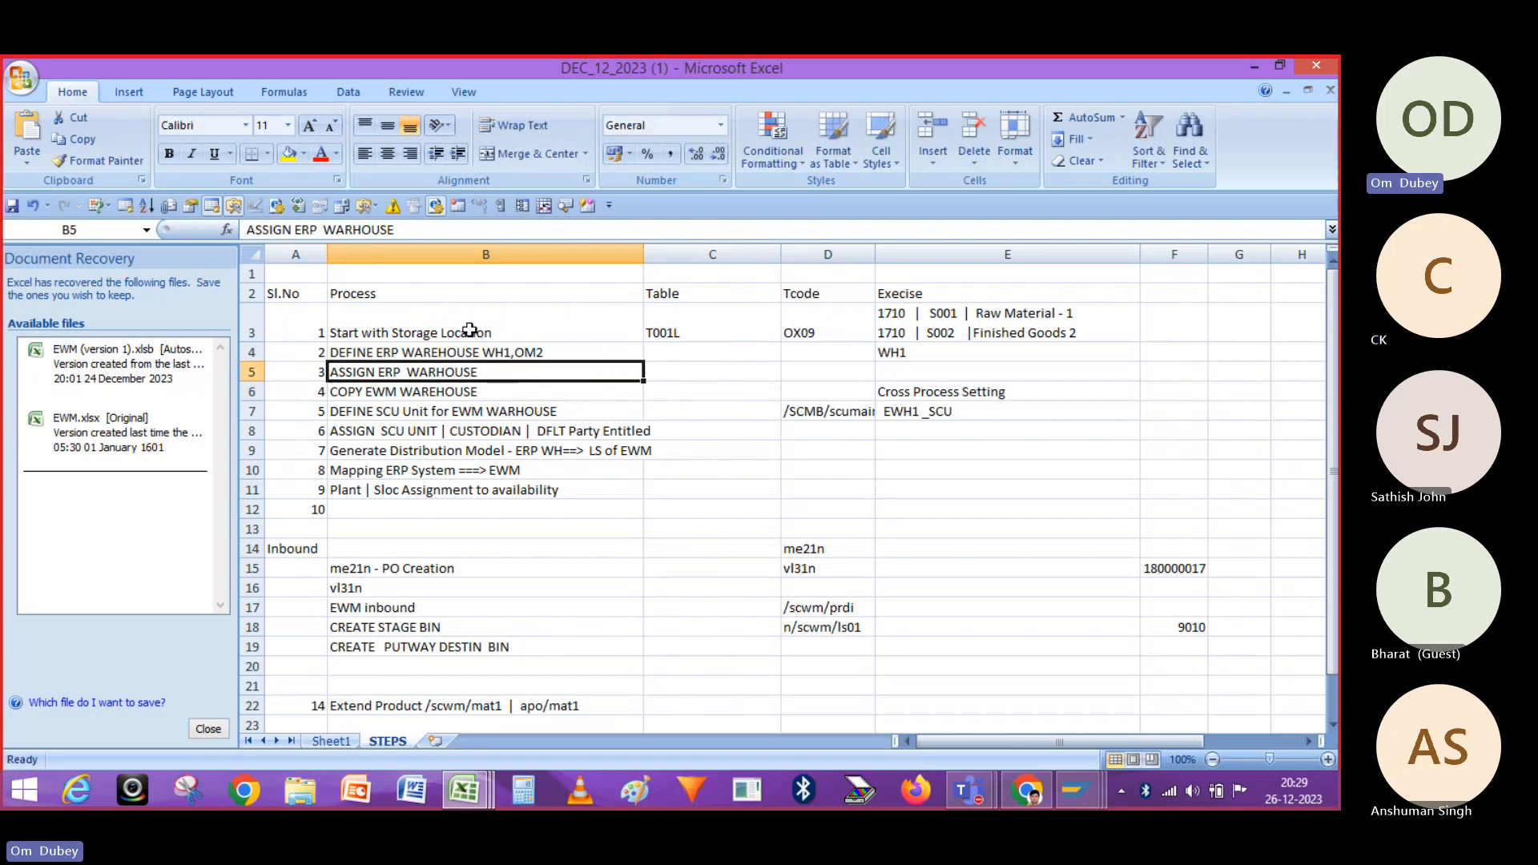
pyautogui.moveTo(470, 329); pyautogui.dragTo(469, 367)
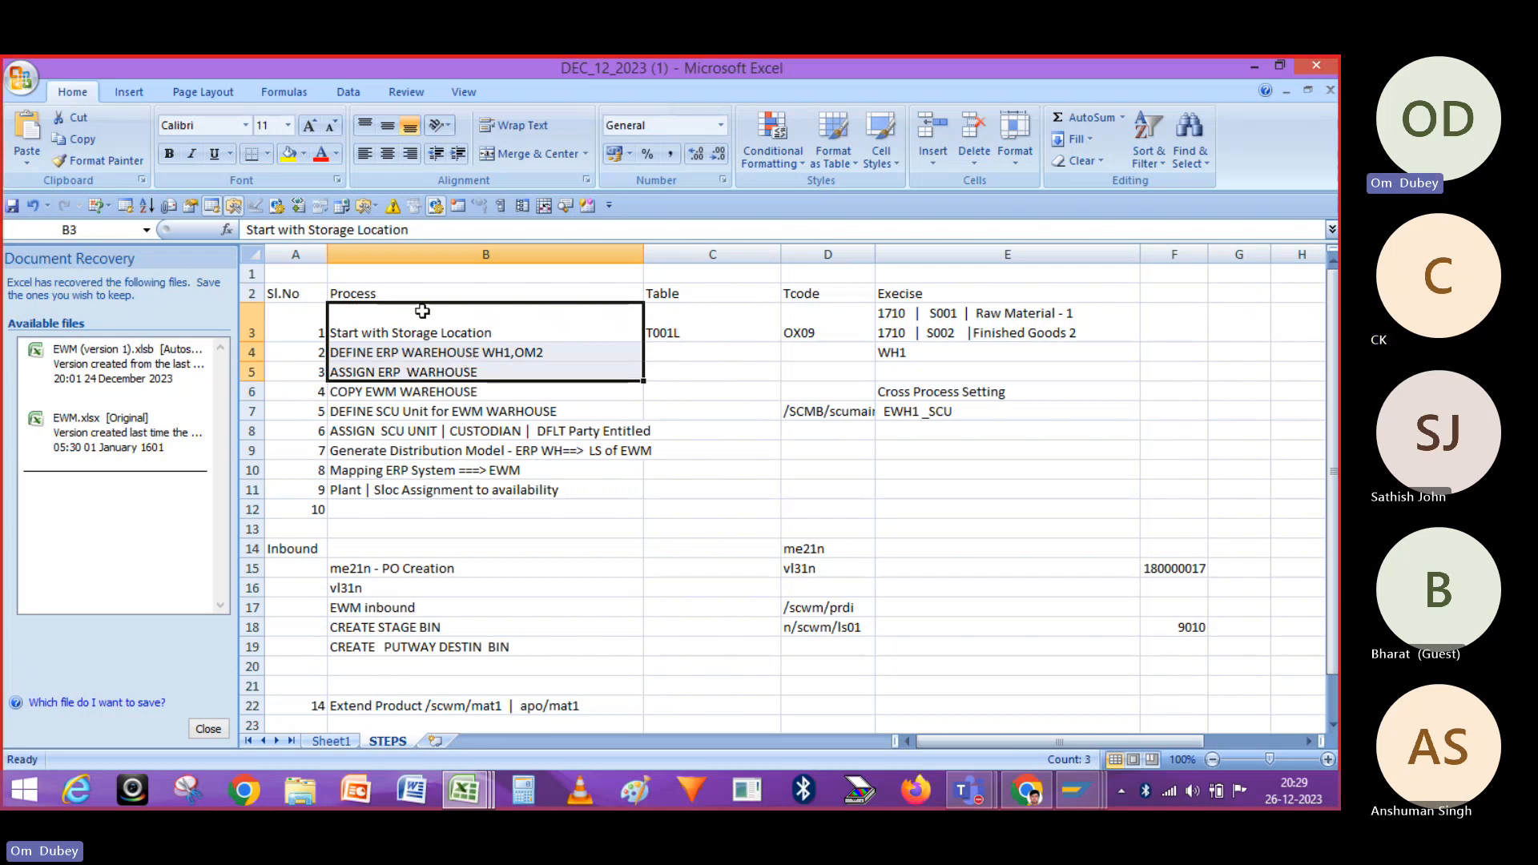
pyautogui.click(288, 154)
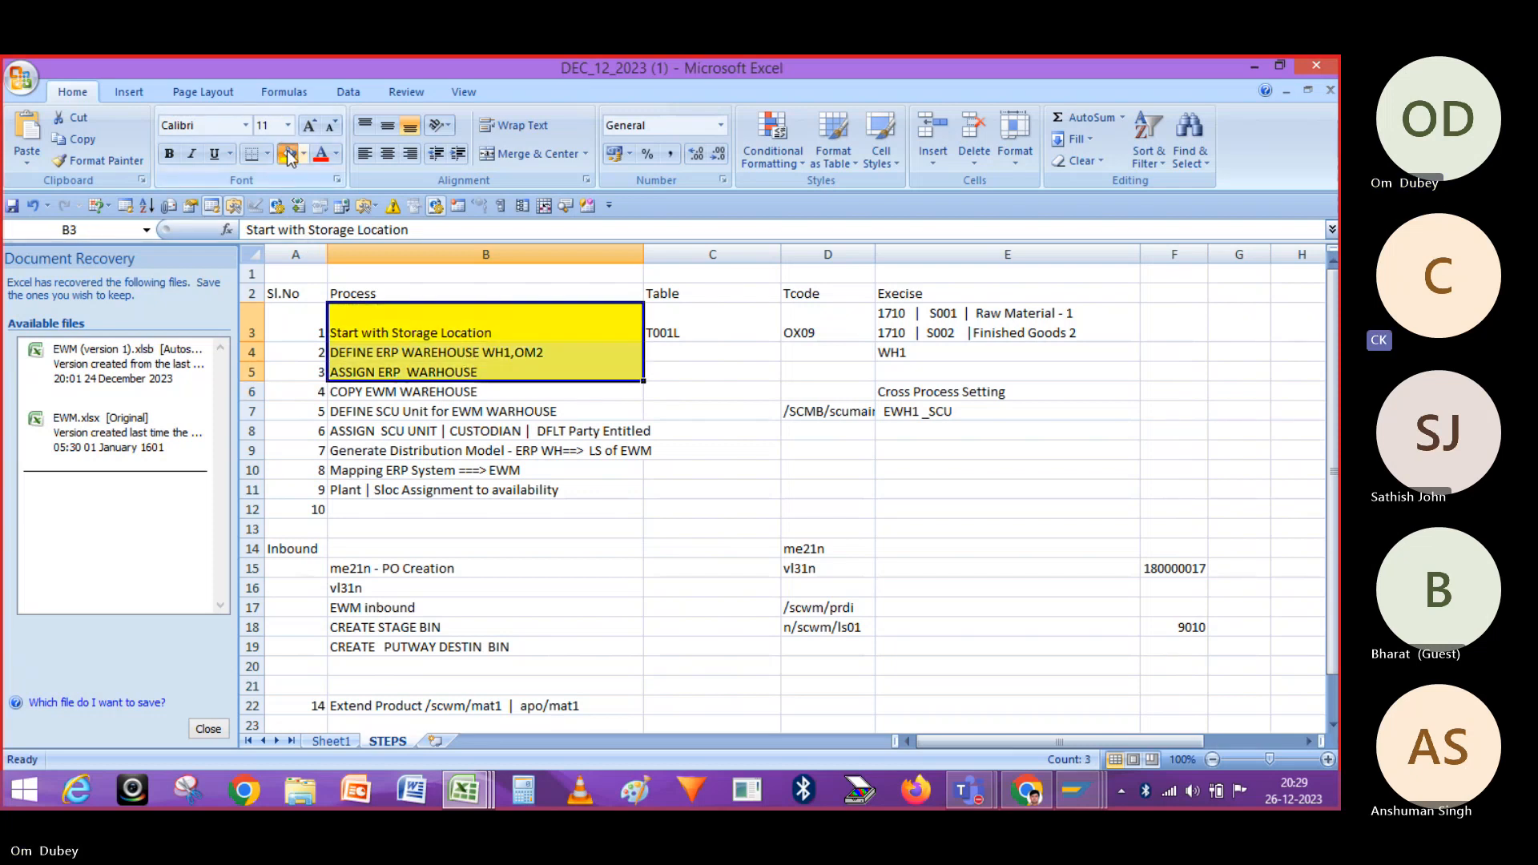
pyautogui.click(541, 425)
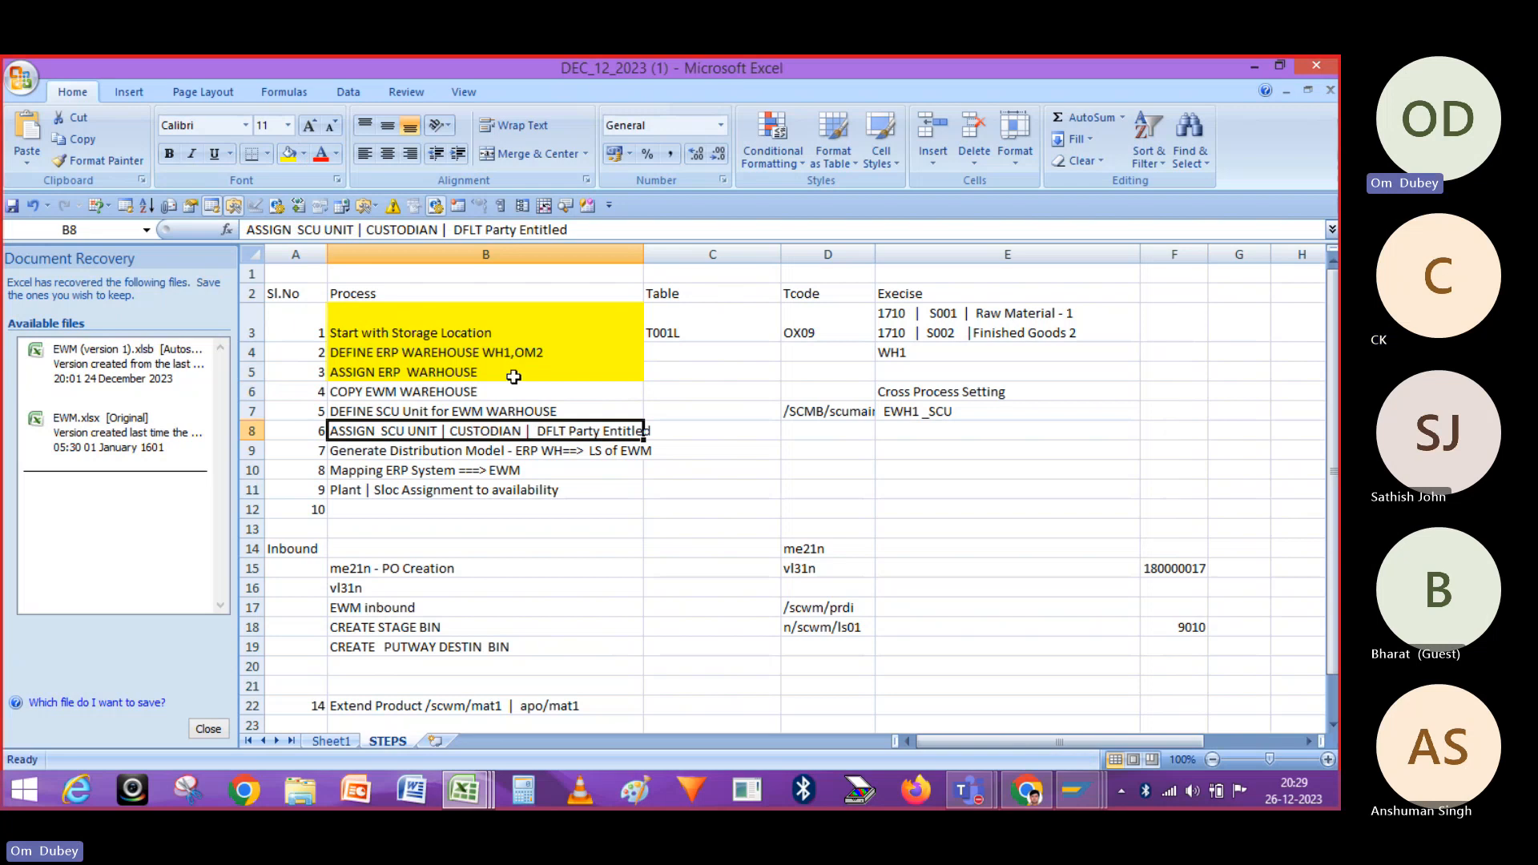
# Append ", Cross Process setting" to the COPY EWM WAREHOUSE entry in cell B6
pyautogui.click(513, 376)
pyautogui.doubleClick(510, 373)
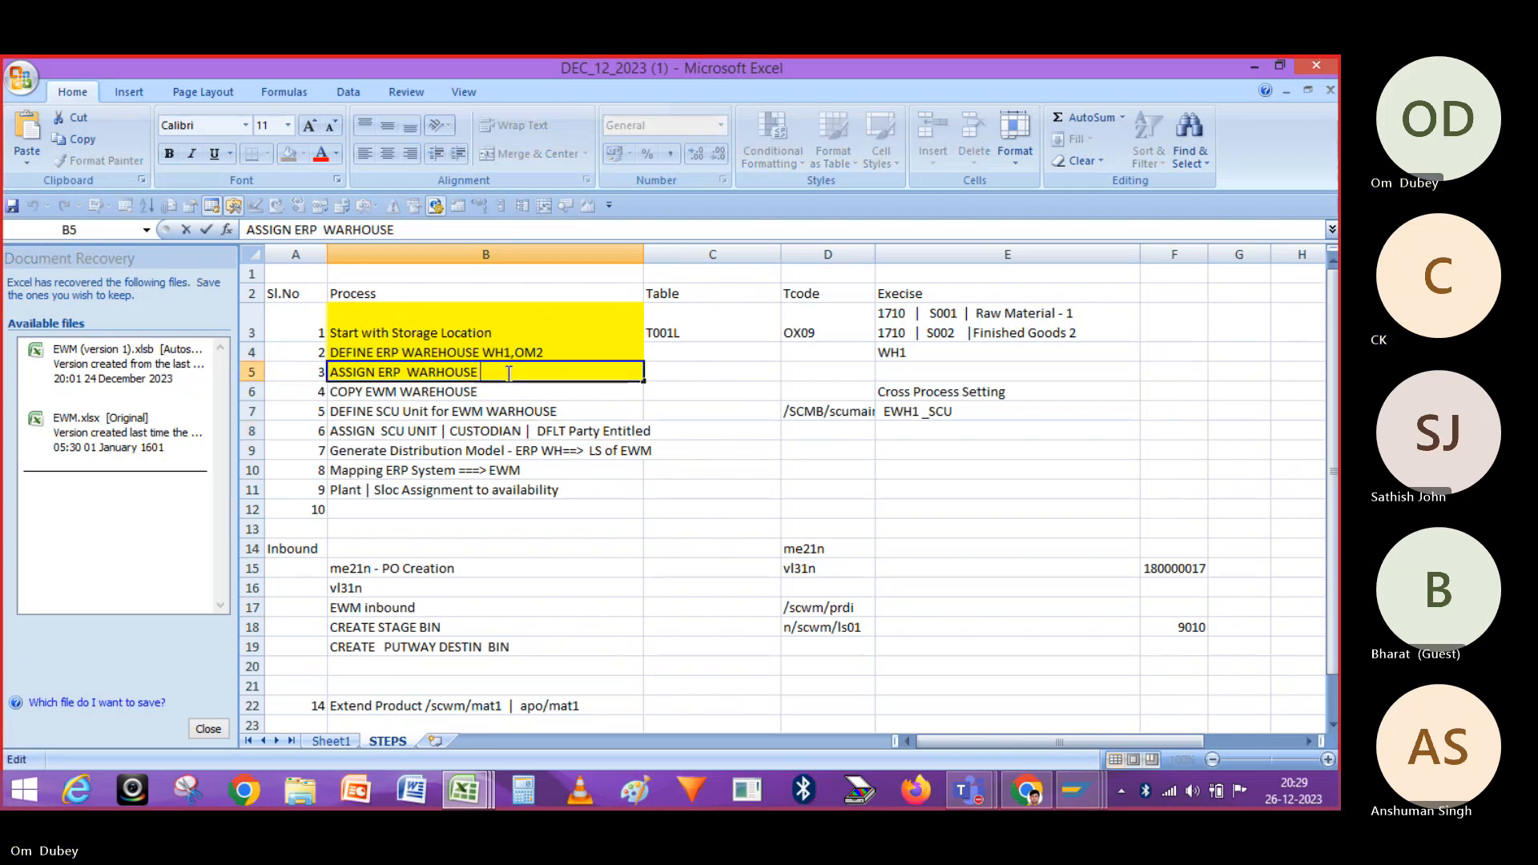
pyautogui.click(492, 394)
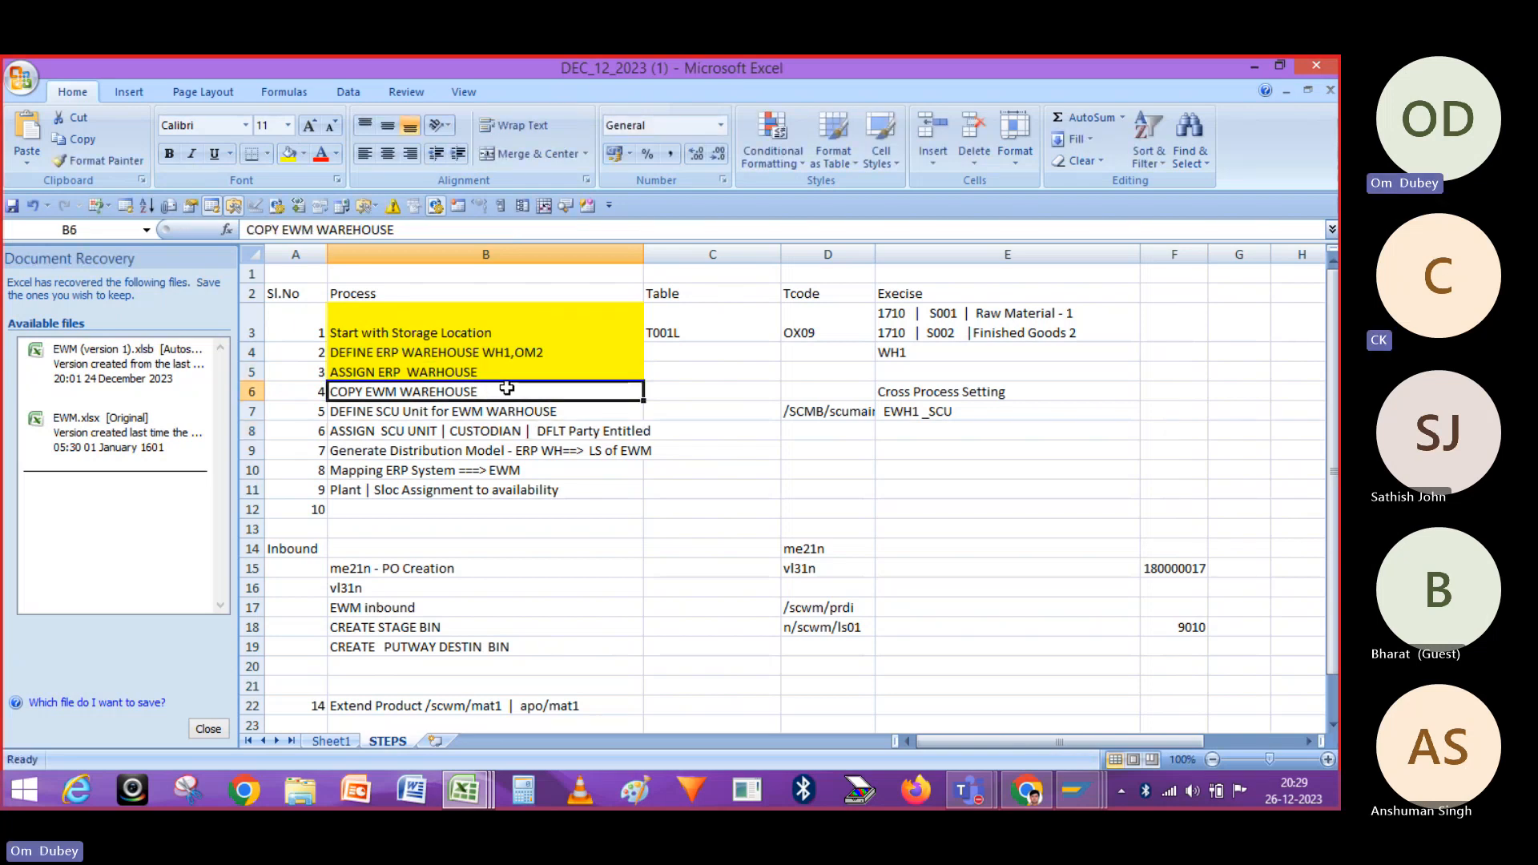
pyautogui.doubleClick(507, 388)
pyautogui.write('EWM WAREHOUSE ')
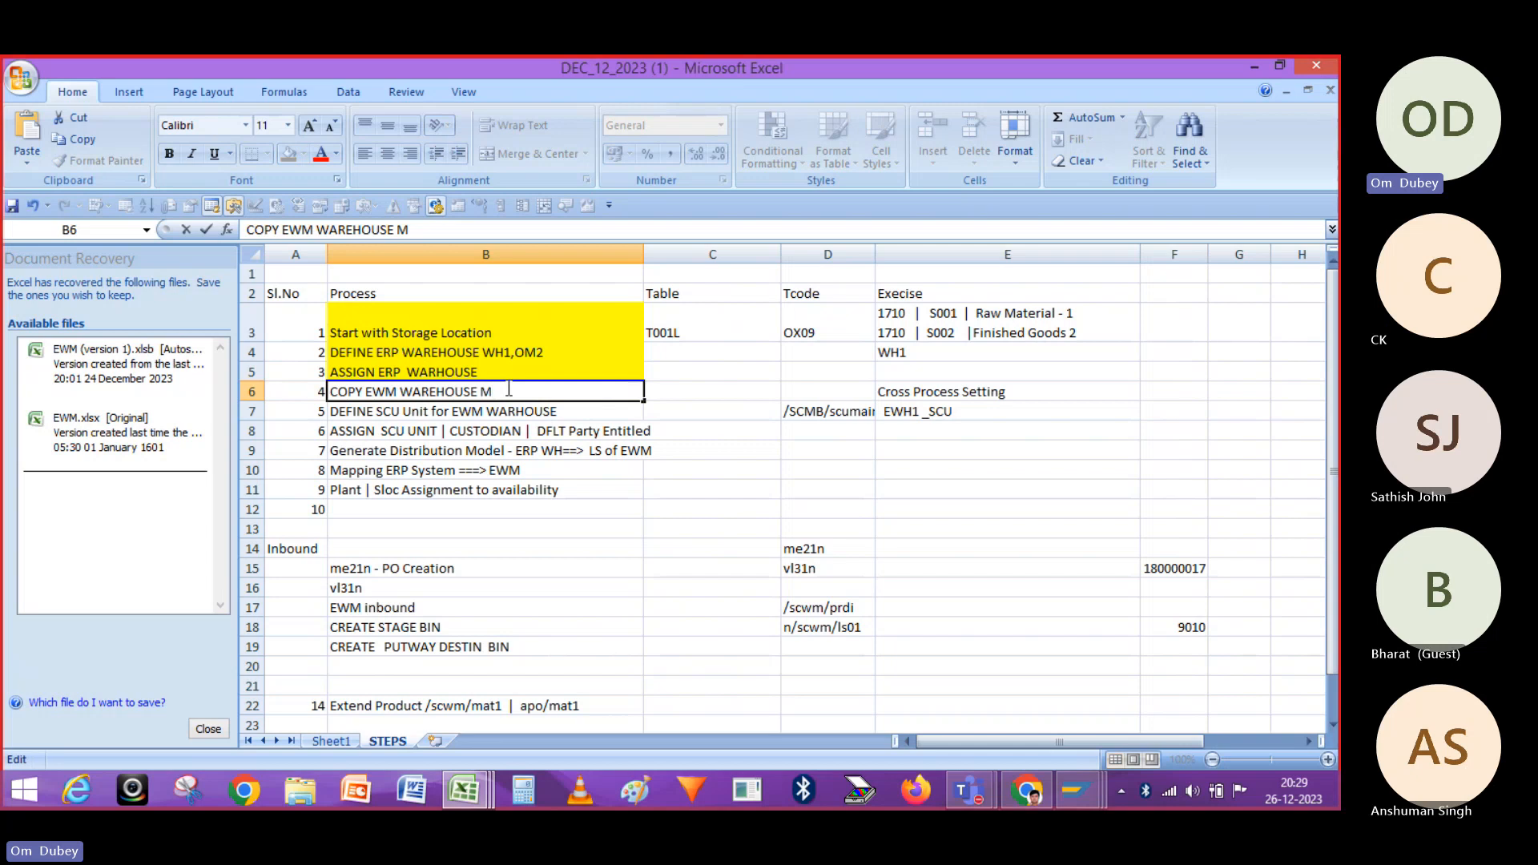
pyautogui.write(', ')
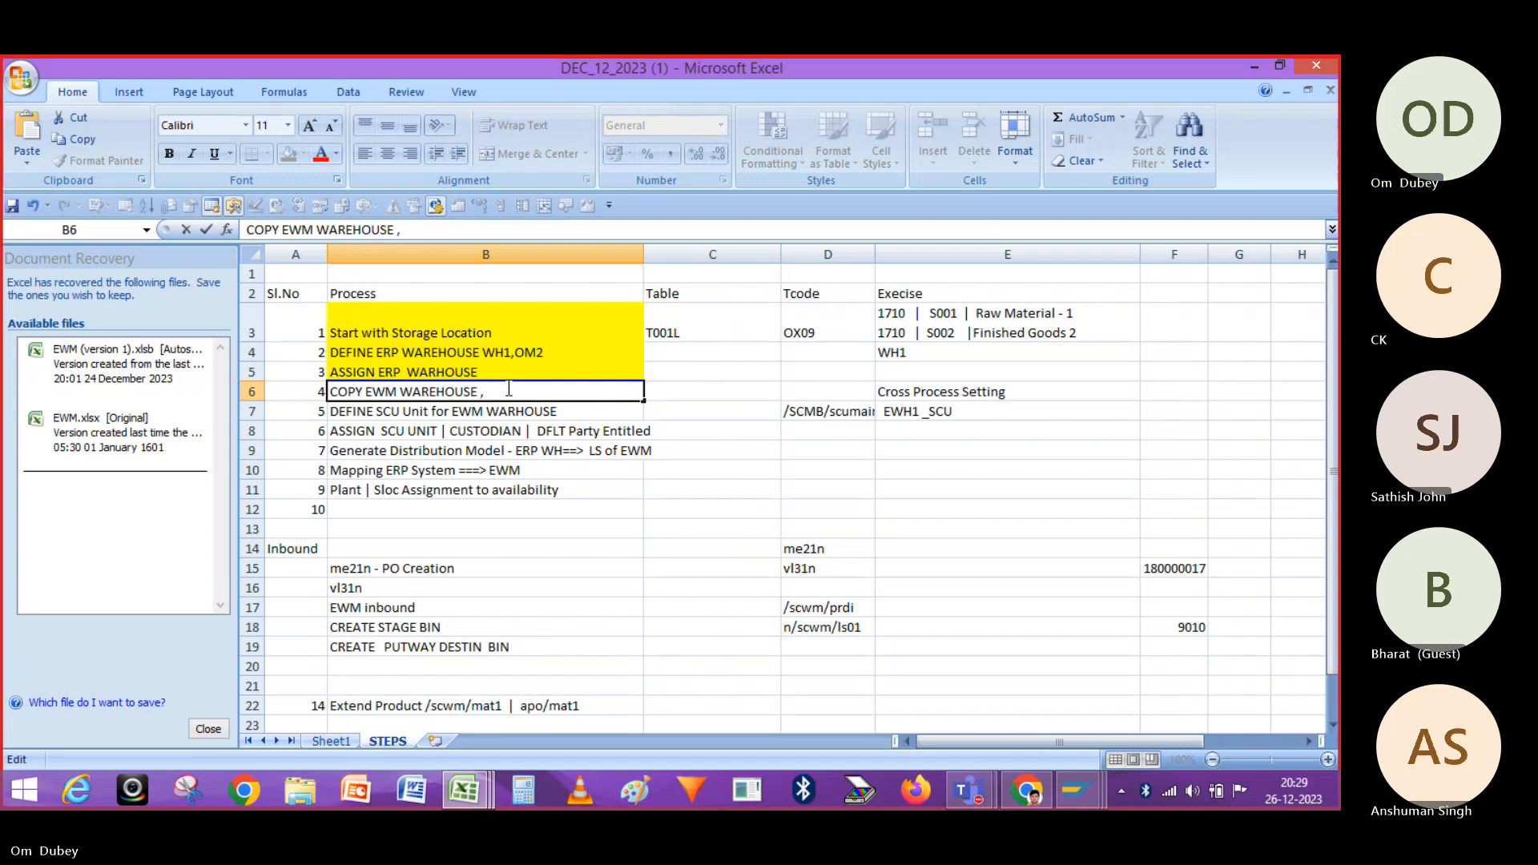
pyautogui.write('Cross Proce')
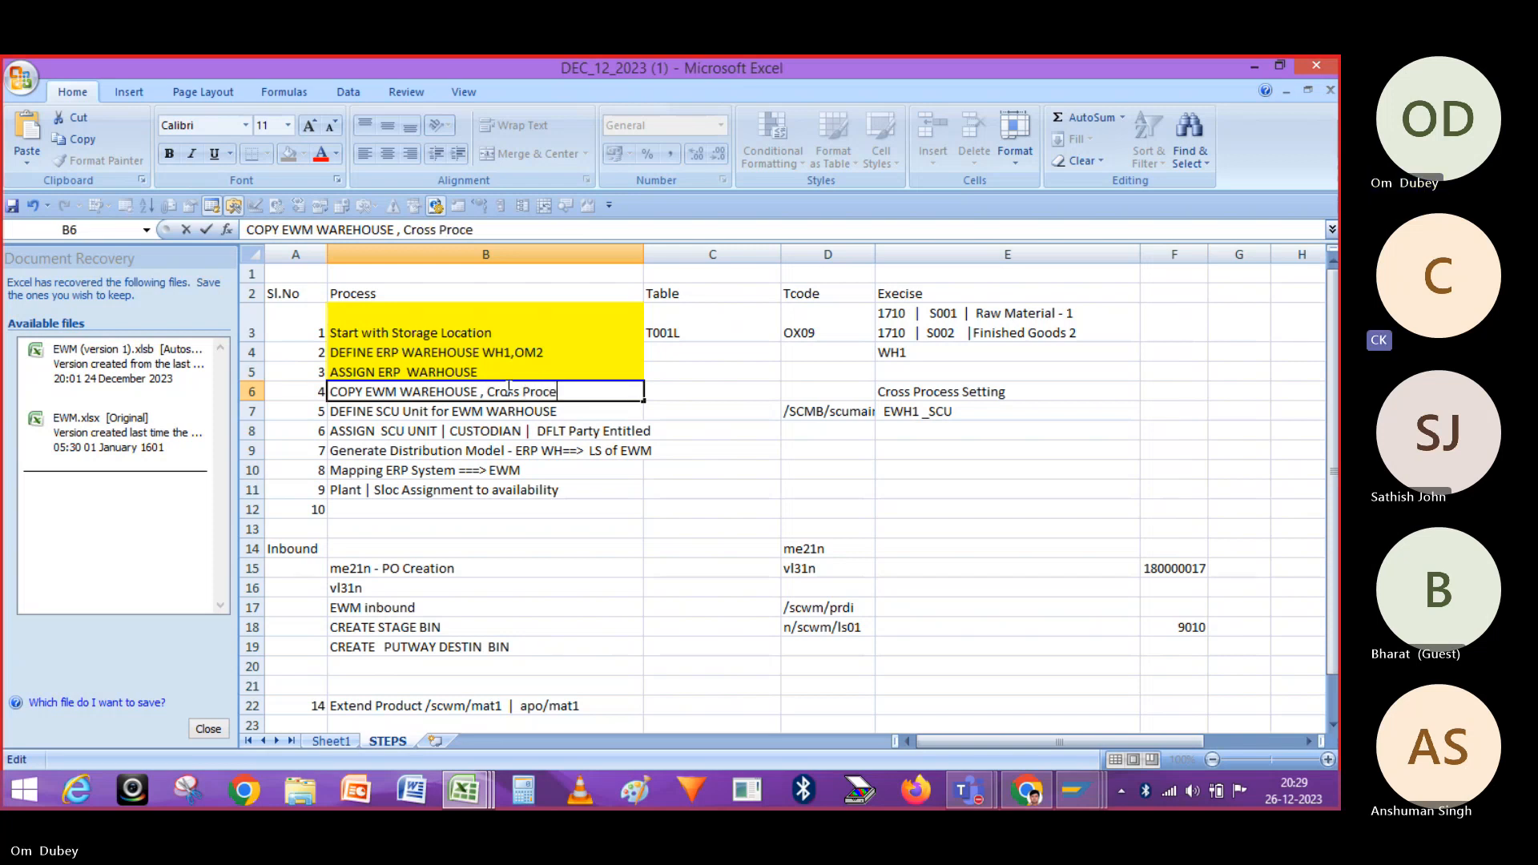
pyautogui.write('ss setting')
pyautogui.hotkey('ctrl', 'Return')
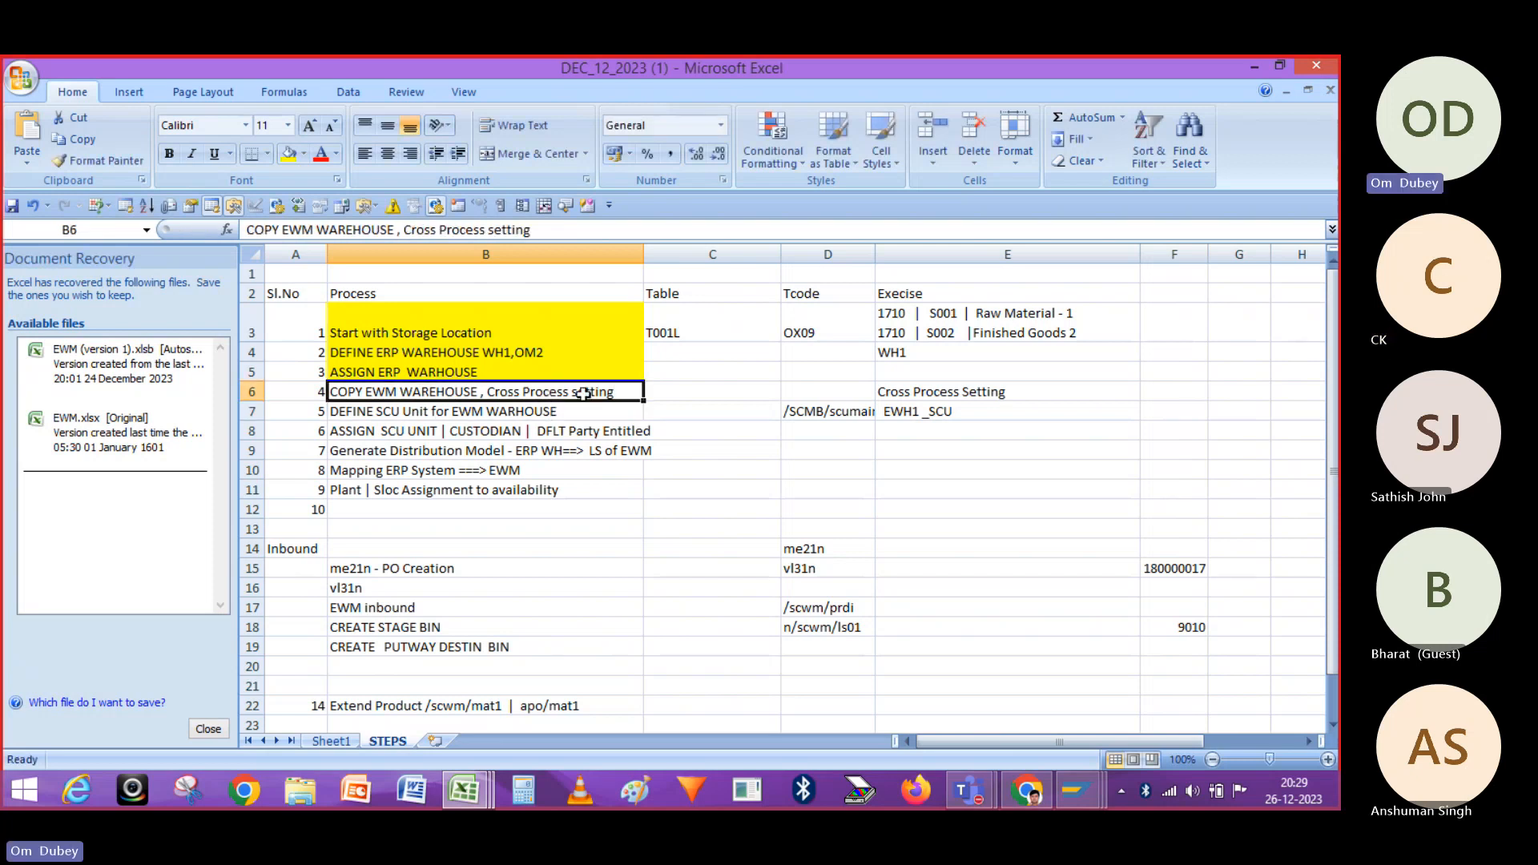
# Review the remaining process entries, from the SCU unit definition through the plant and storage location assignment
pyautogui.click(384, 411)
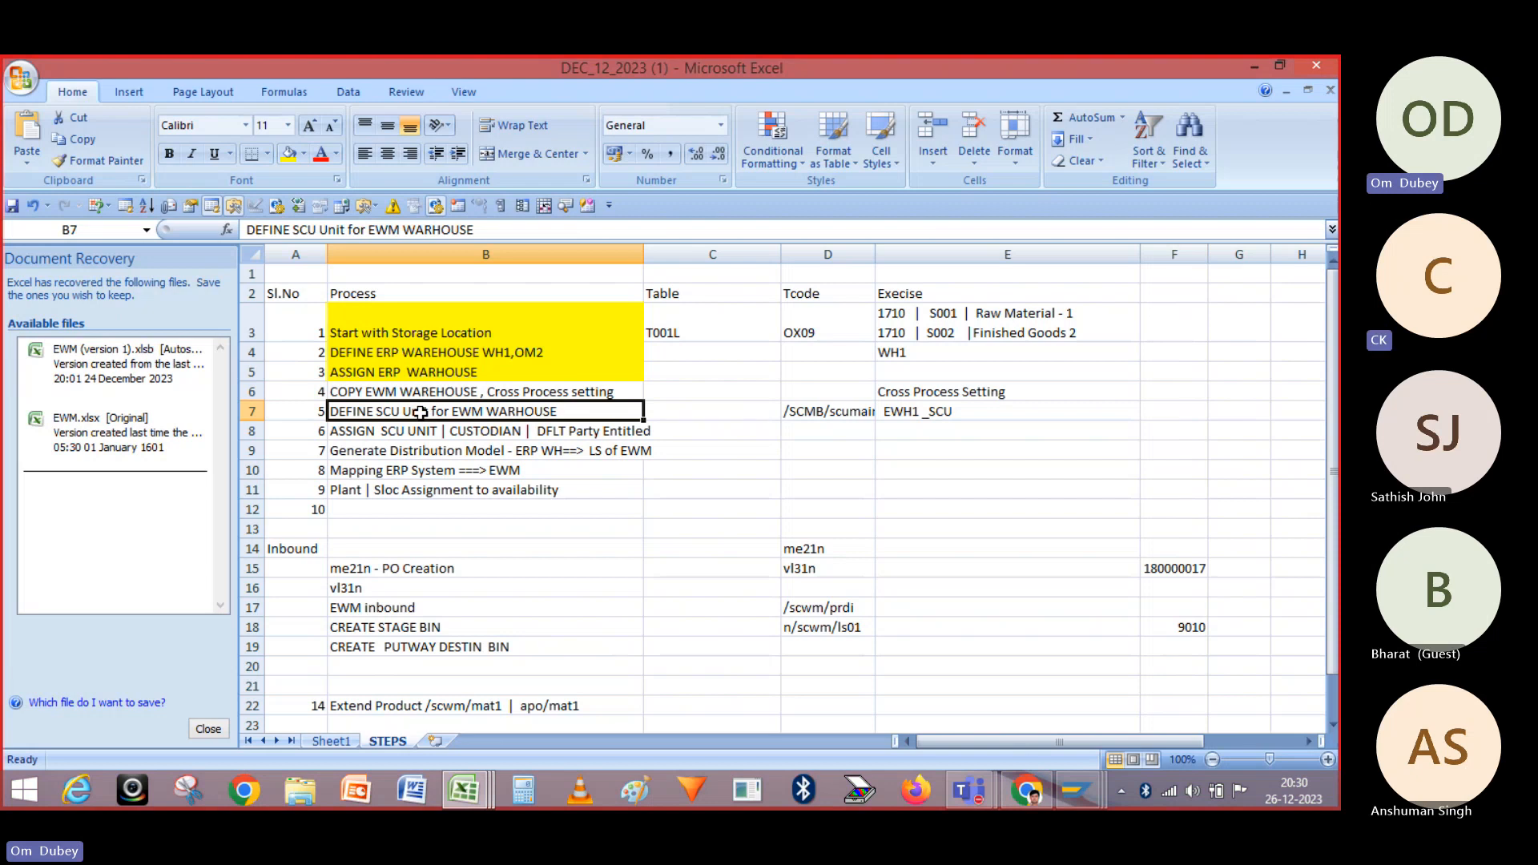
pyautogui.click(483, 423)
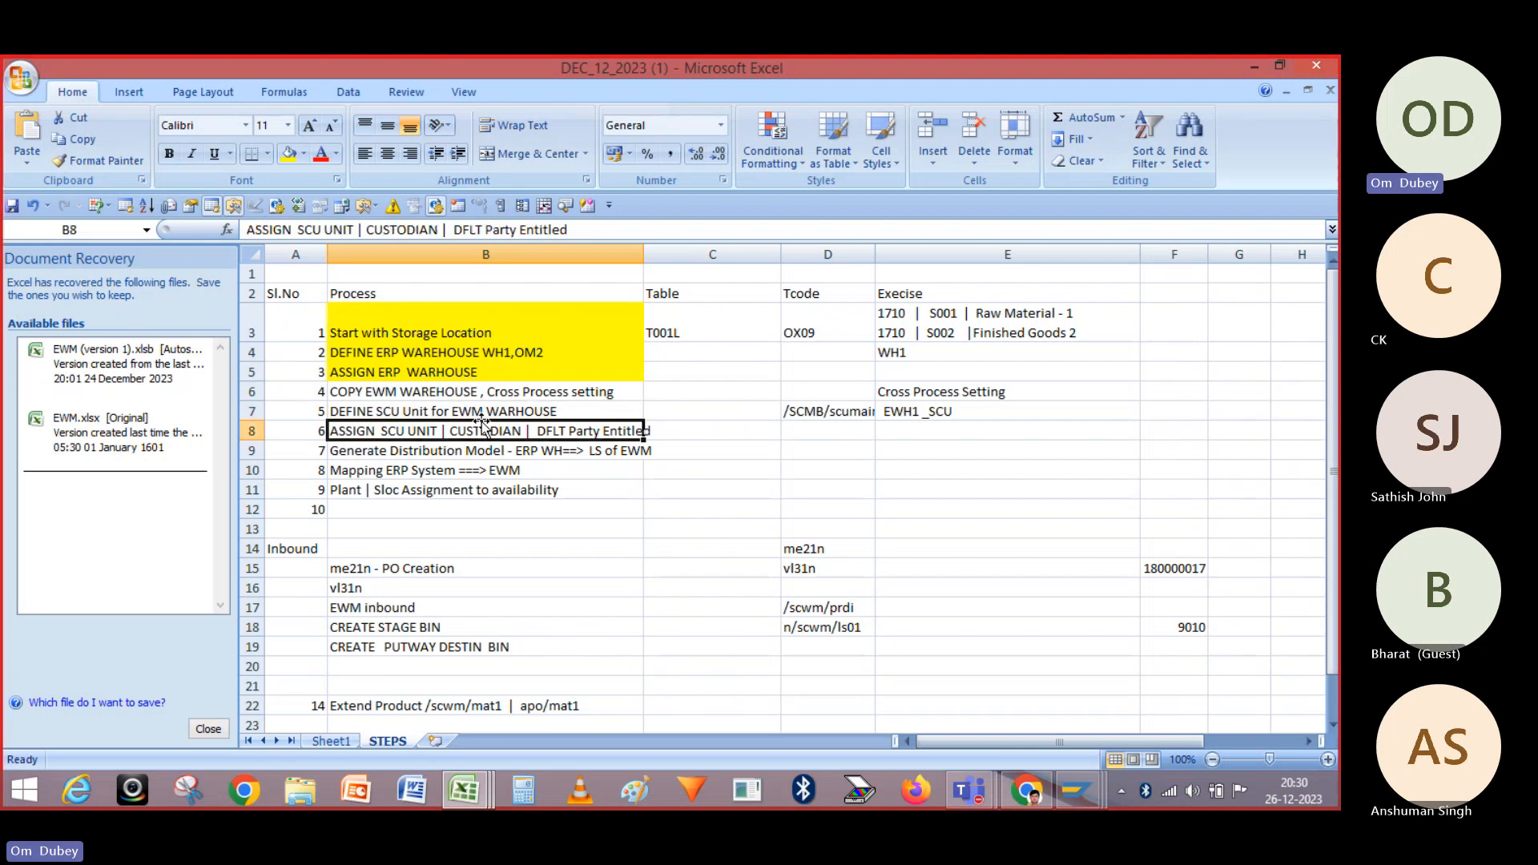
pyautogui.press('Down')
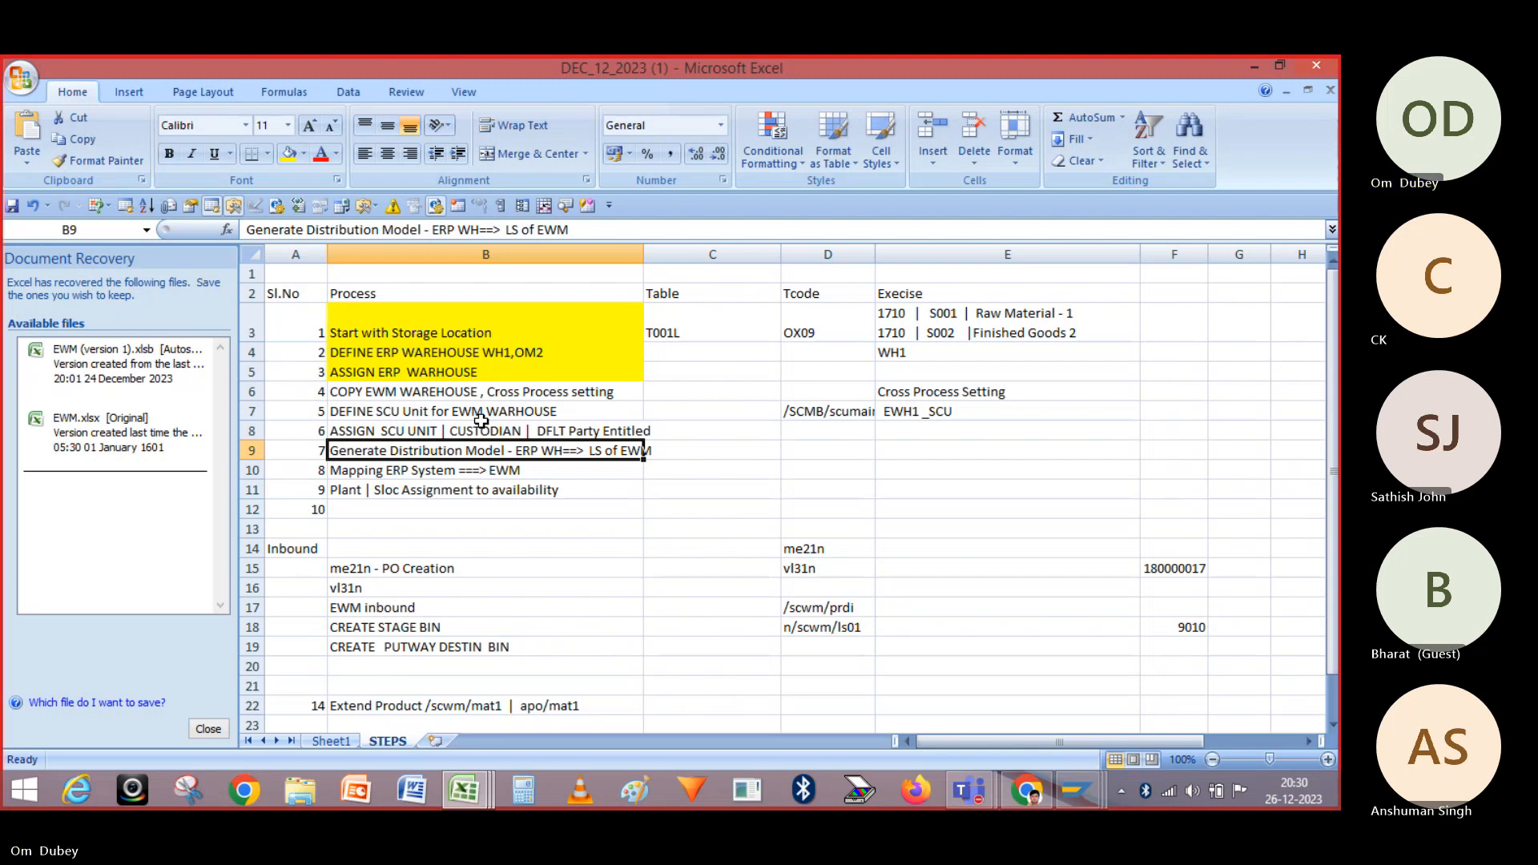
pyautogui.press('Down')
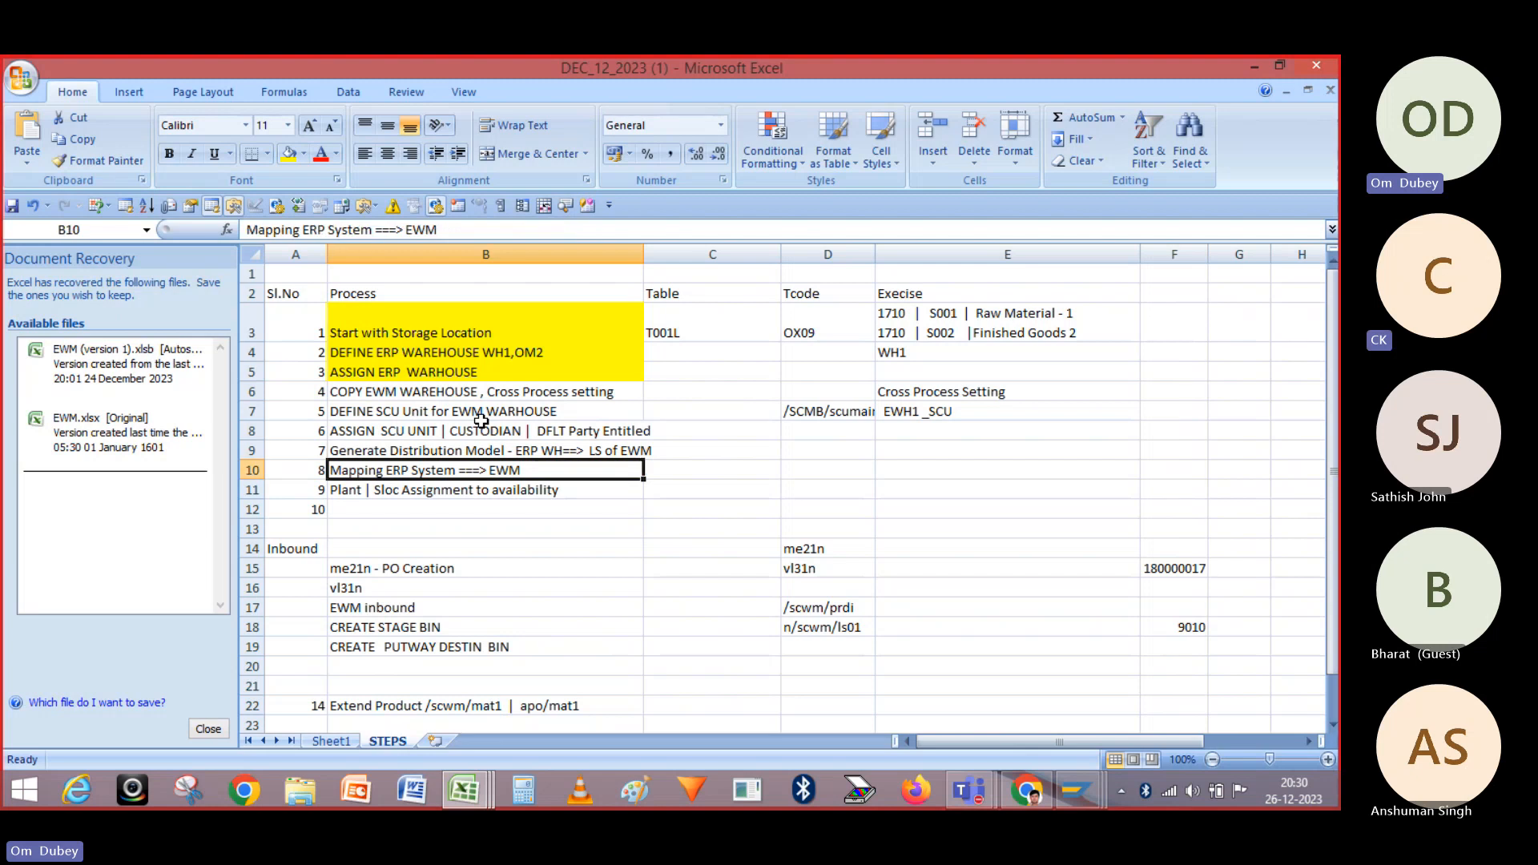
pyautogui.press('Down')
pyautogui.press('Down')
pyautogui.press('Up')
pyautogui.press('Up')
pyautogui.press('Up')
pyautogui.press('Up')
pyautogui.press('Up')
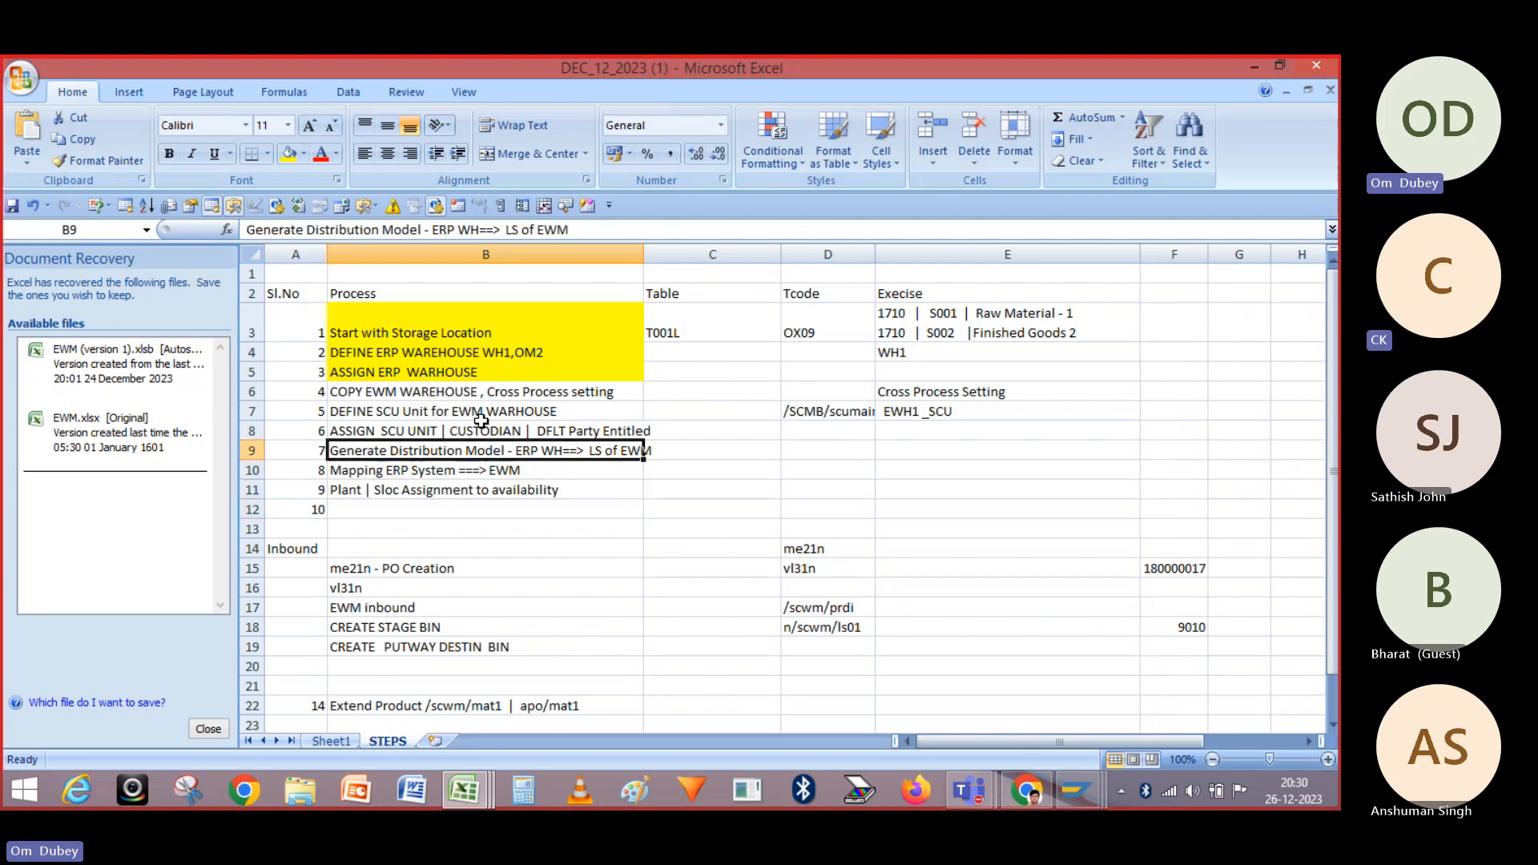
# Fill all nine process entries in cells B3 to B11 with yellow
pyautogui.moveTo(427, 328); pyautogui.dragTo(444, 485)
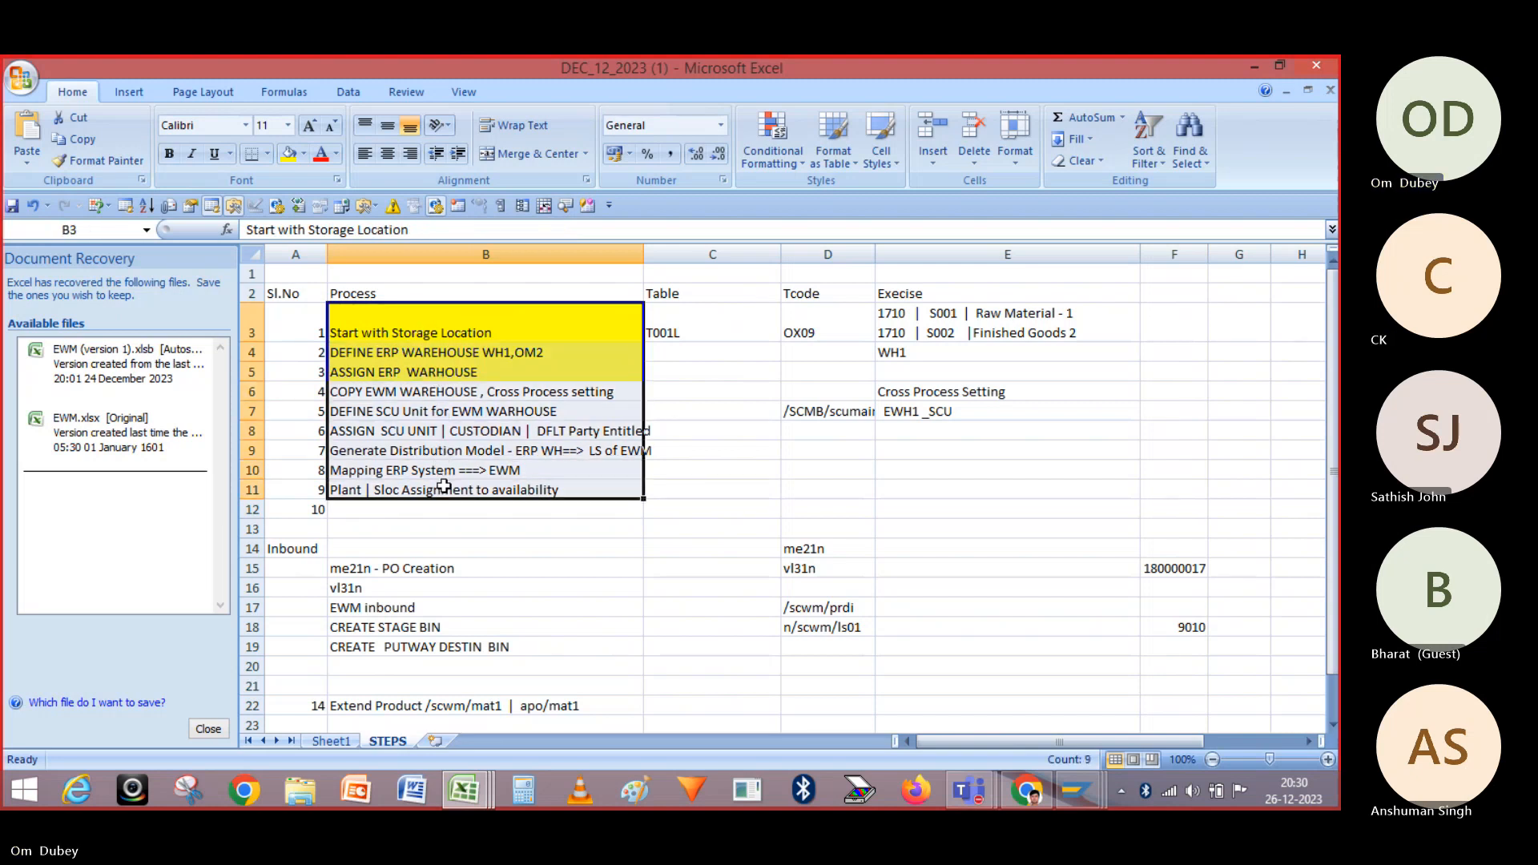
pyautogui.click(289, 157)
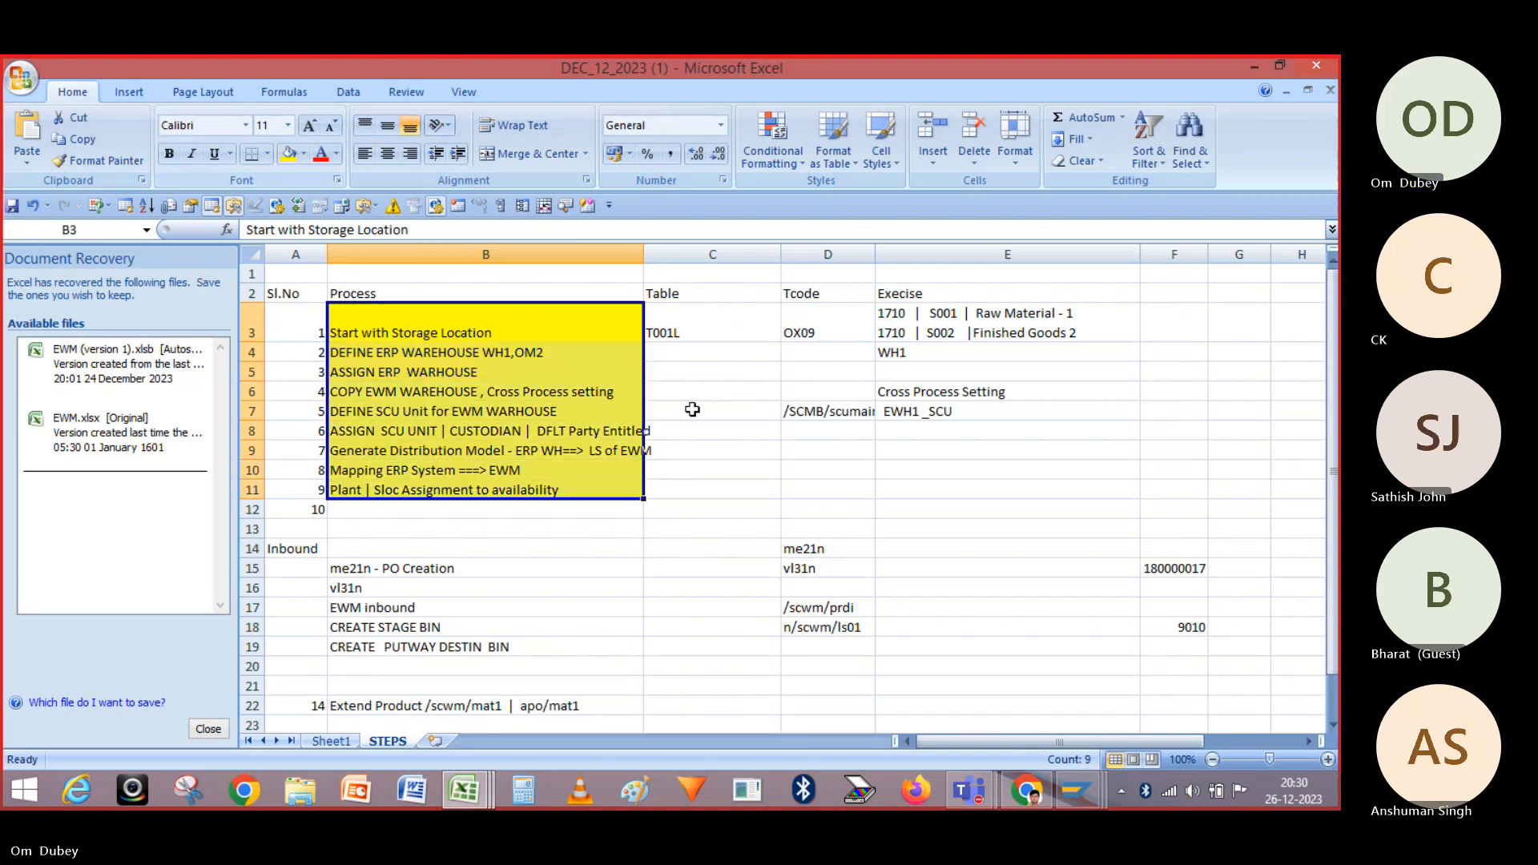
pyautogui.click(691, 410)
# Walk through the highlighted process entries in order, from Start with Storage Location to Mapping ERP System ===> EWM
pyautogui.click(398, 333)
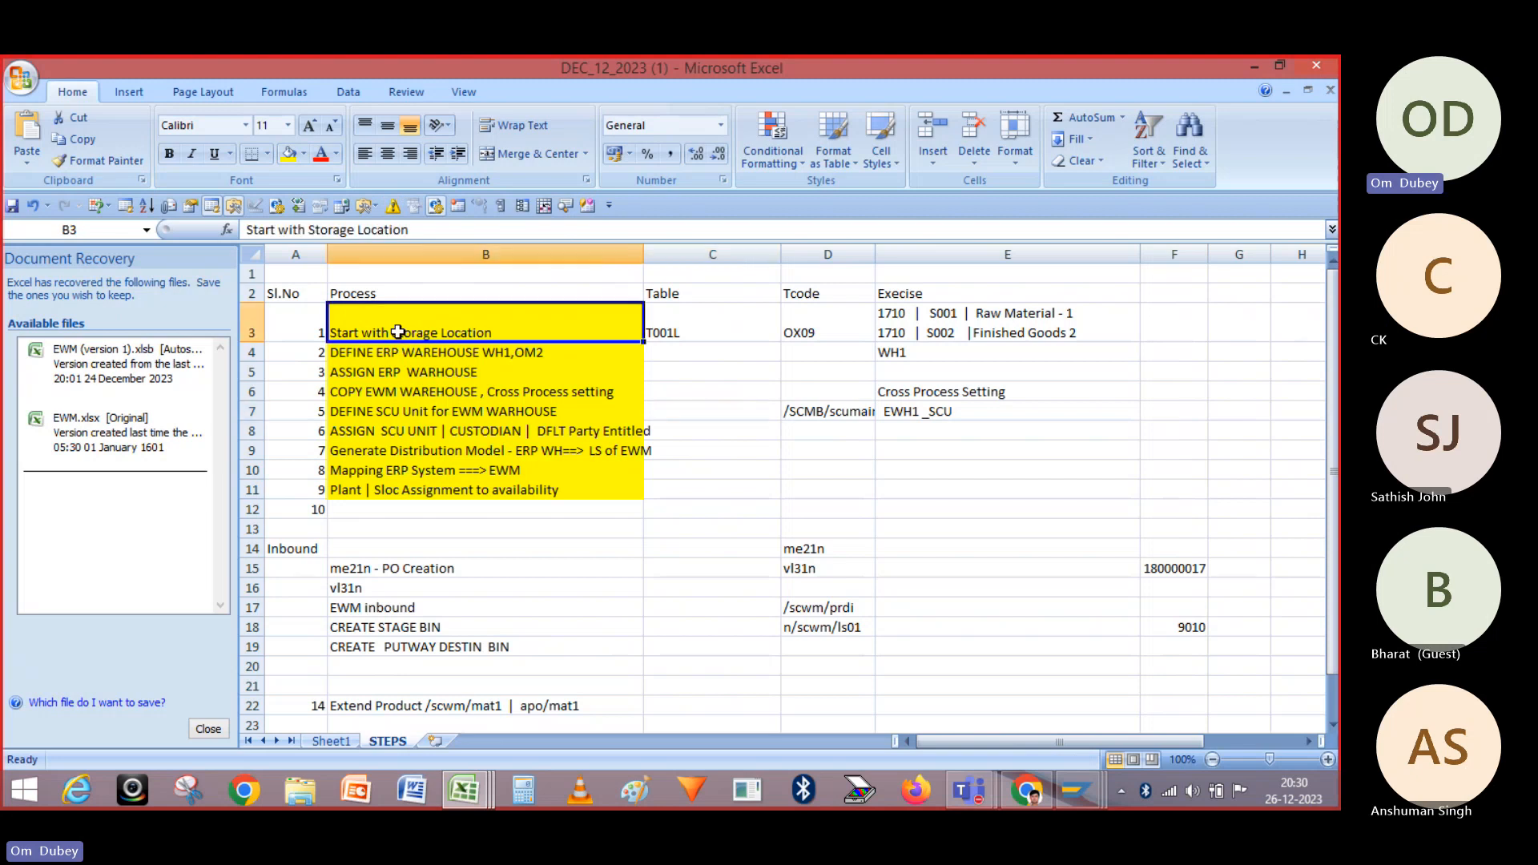
pyautogui.click(414, 375)
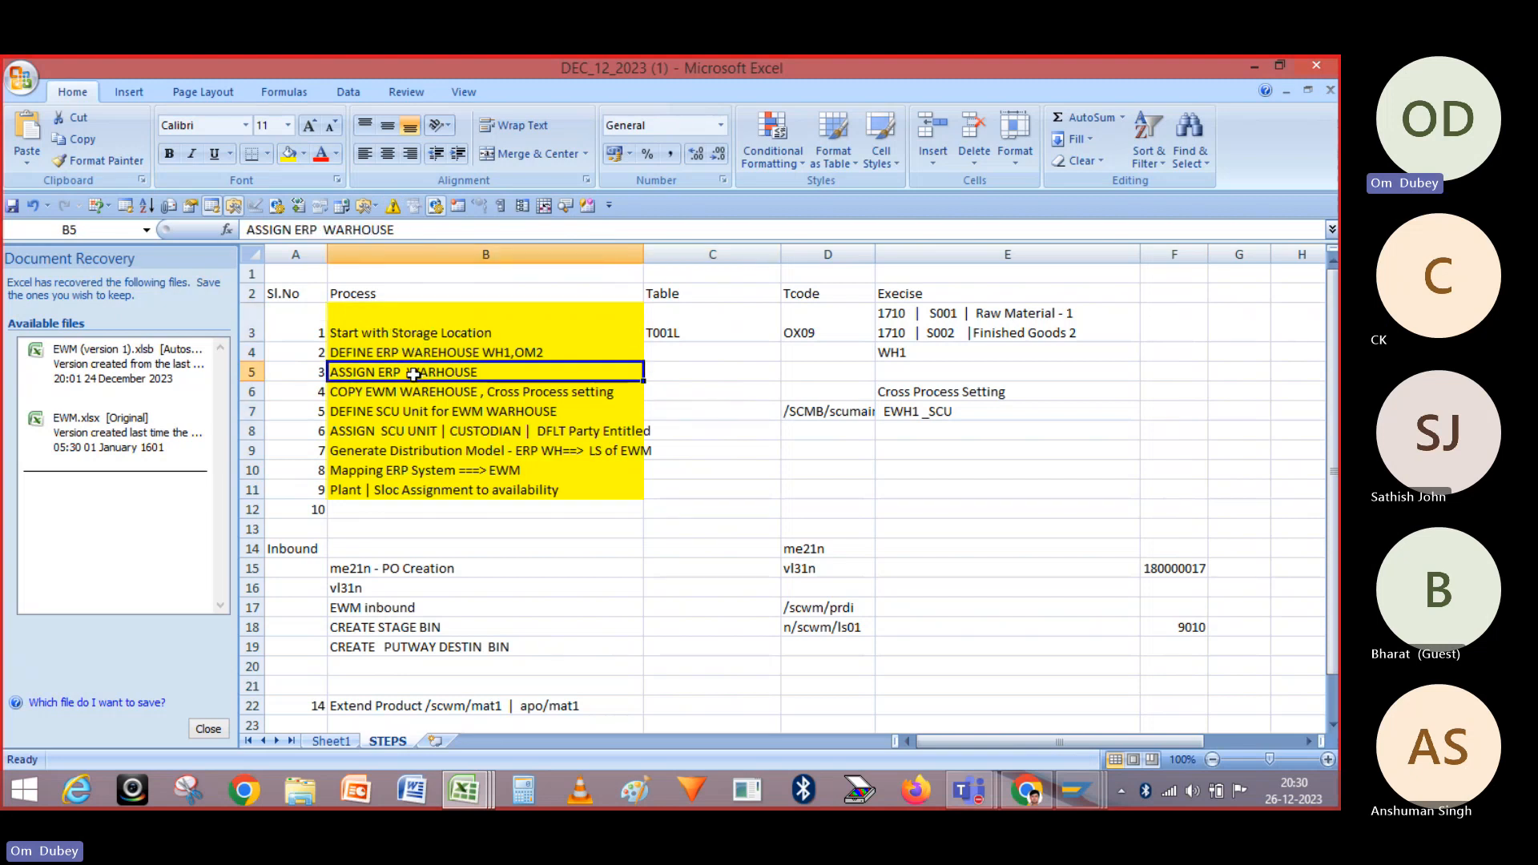
pyautogui.press('Down')
pyautogui.press('Down')
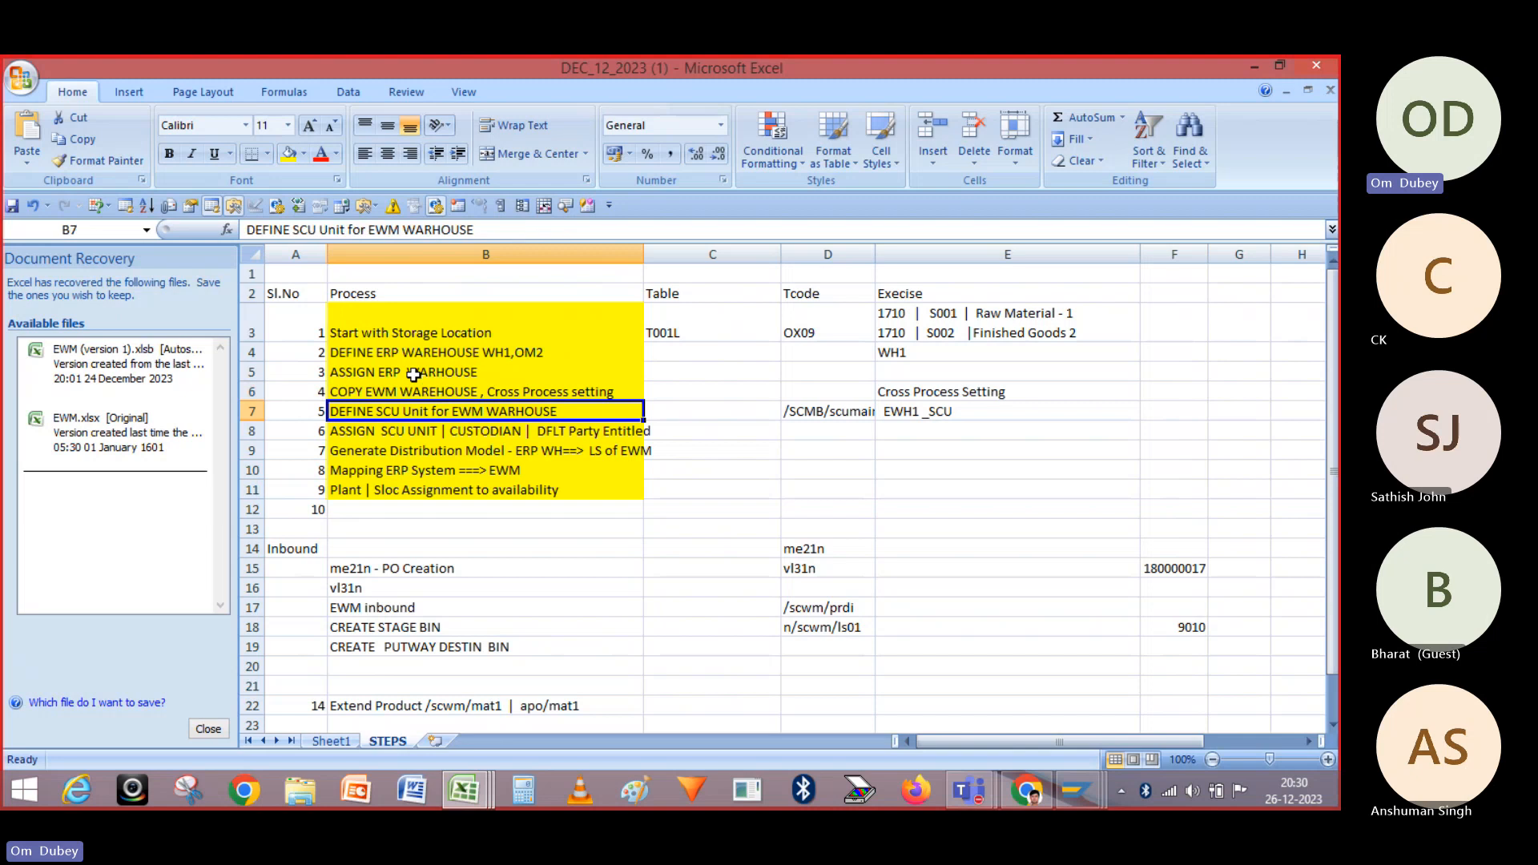
pyautogui.press('Up')
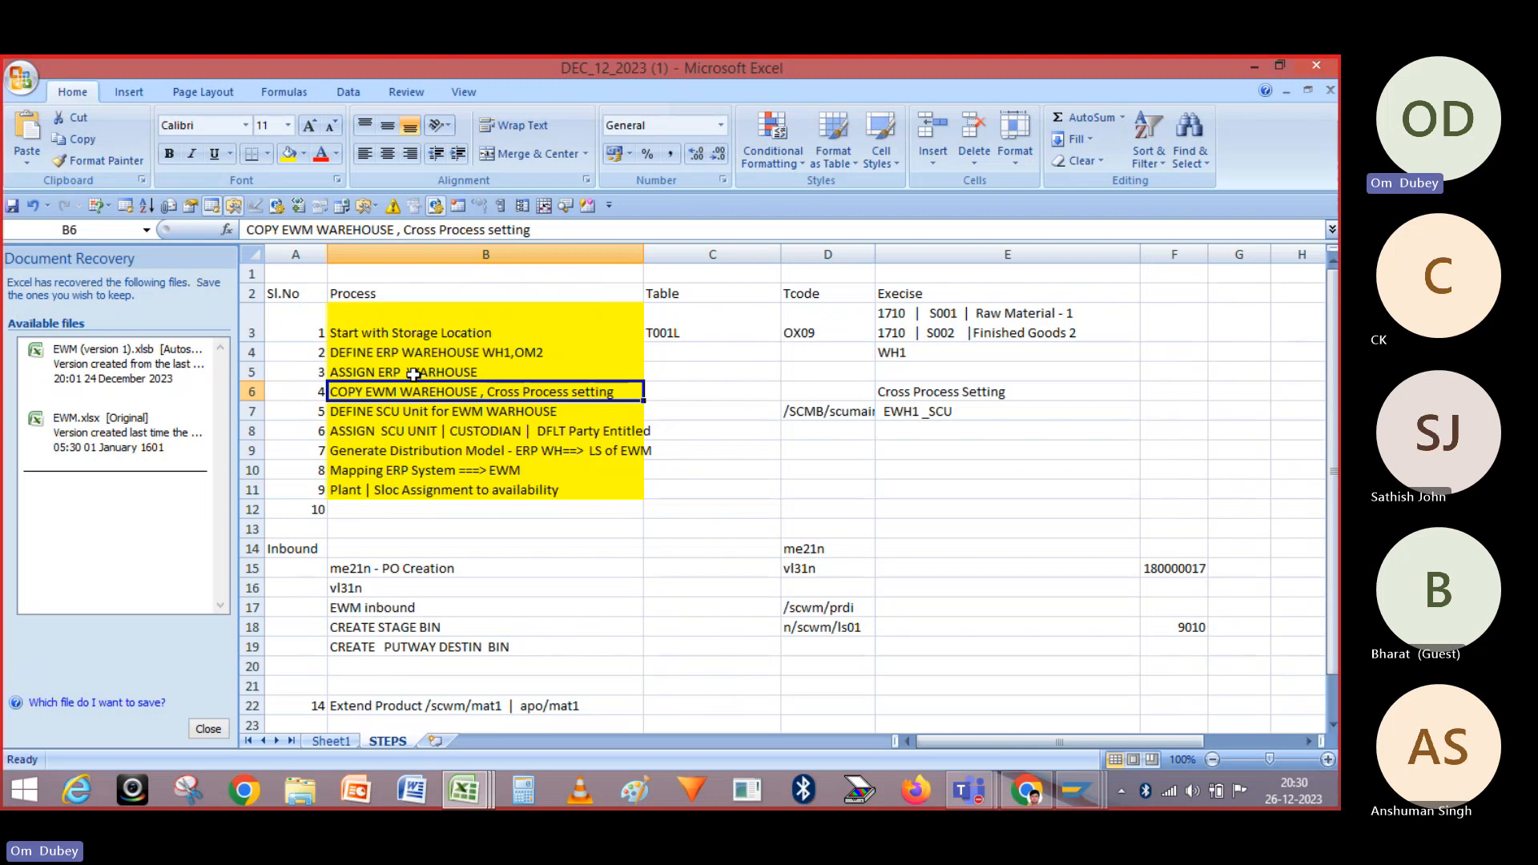
pyautogui.press('Down')
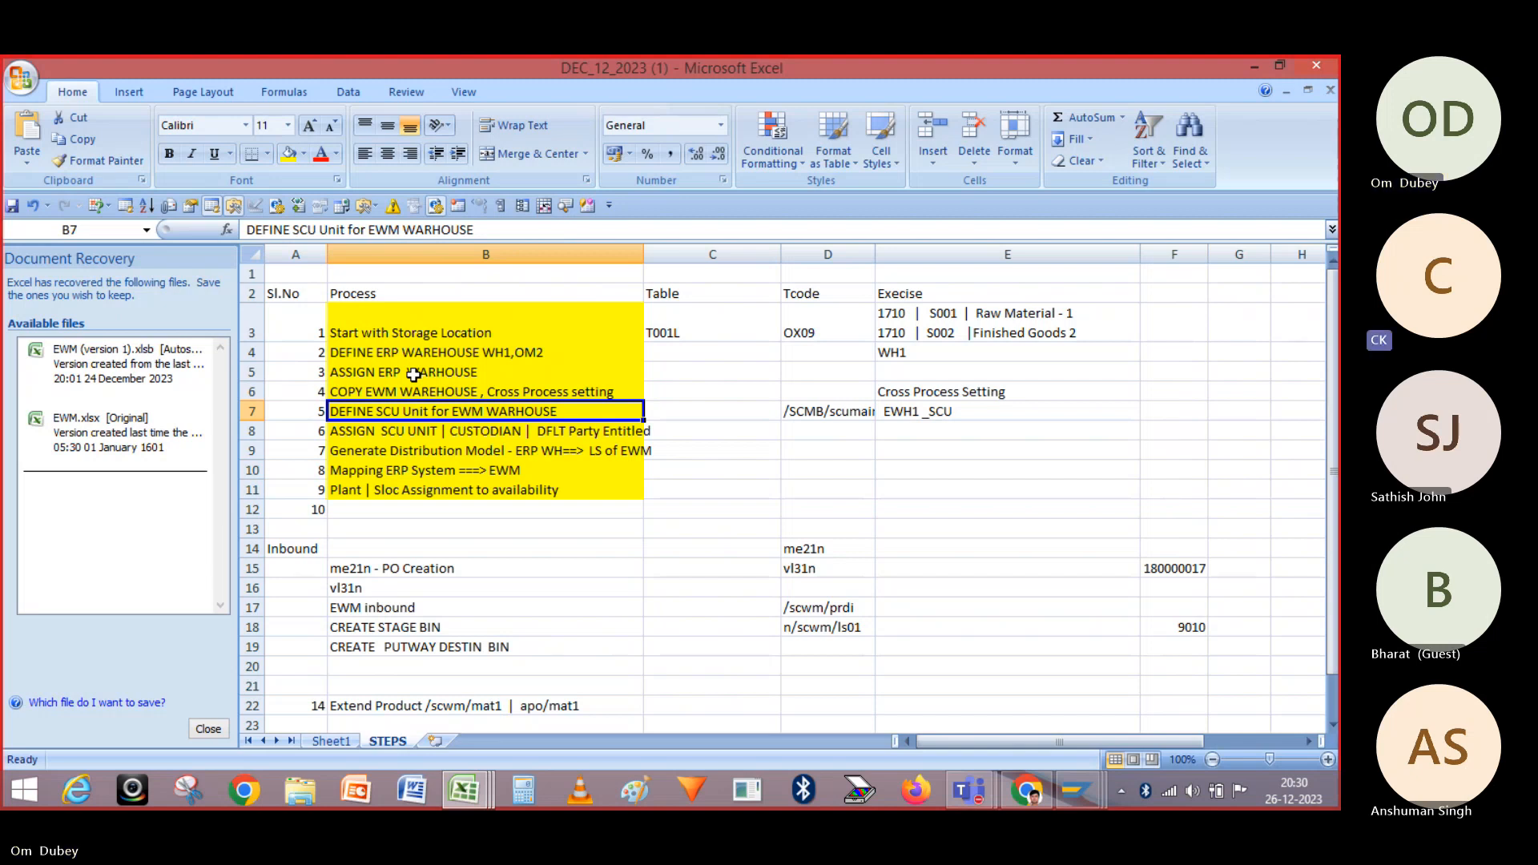
pyautogui.press('Down')
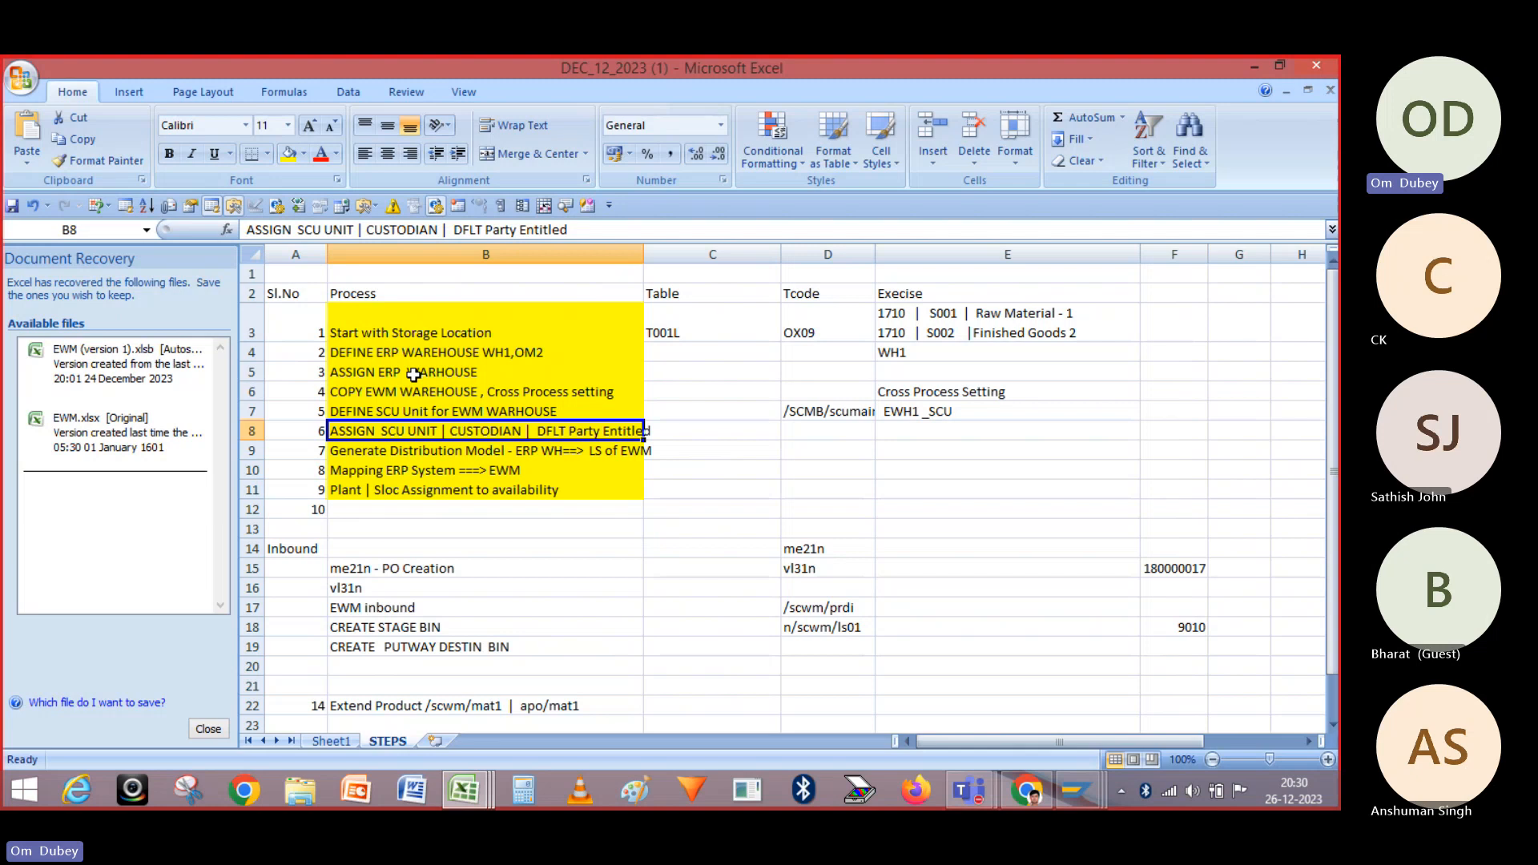
pyautogui.press('Down')
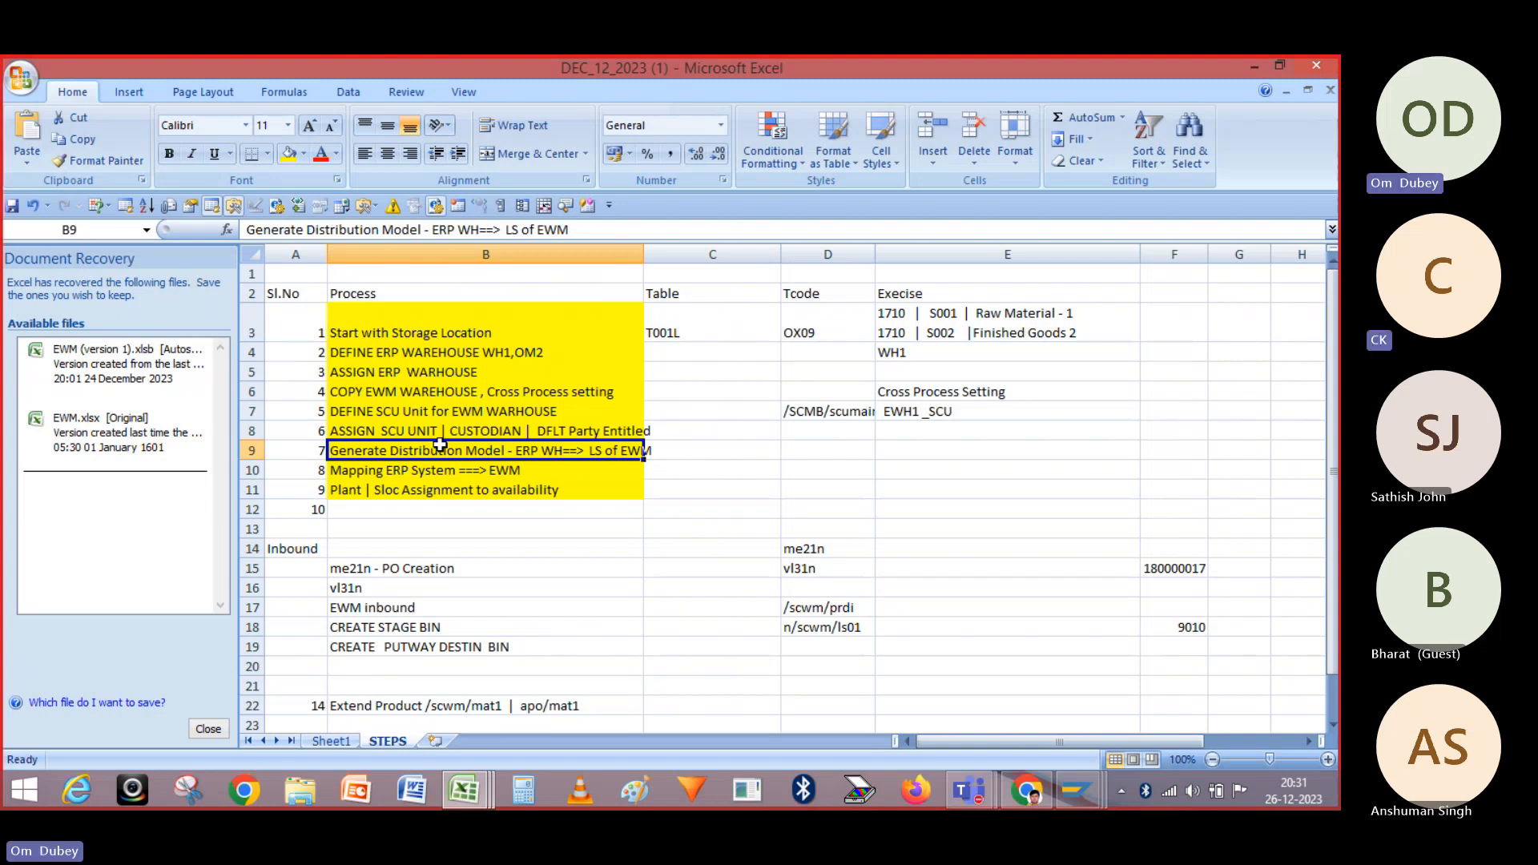
pyautogui.press('Down')
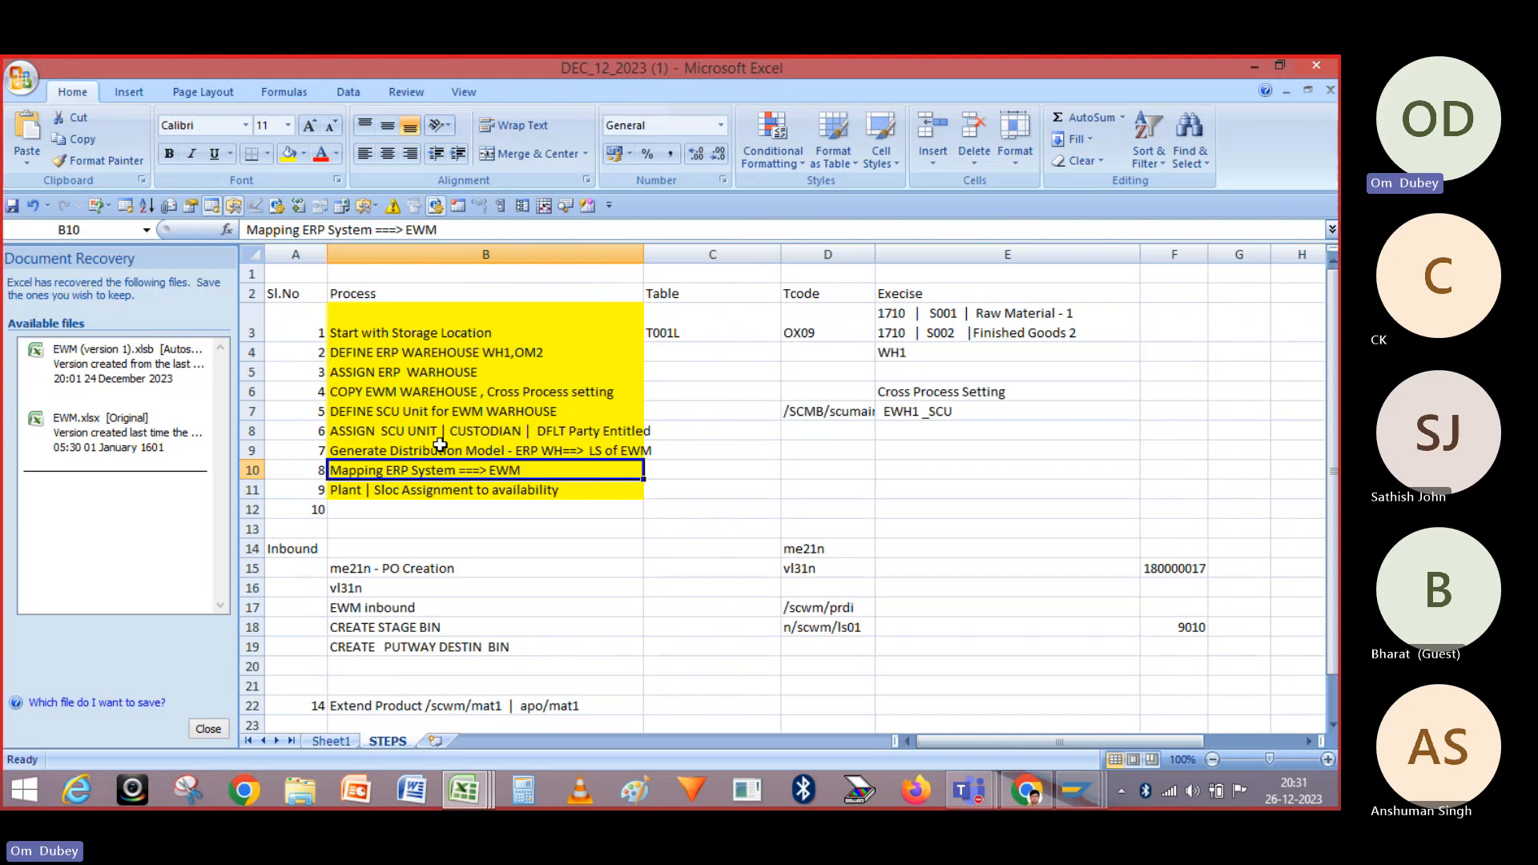
# Switch to the EWM meeting window in Microsoft Teams and stop the meeting recording
pyautogui.hotkey('alt', 'Tab')
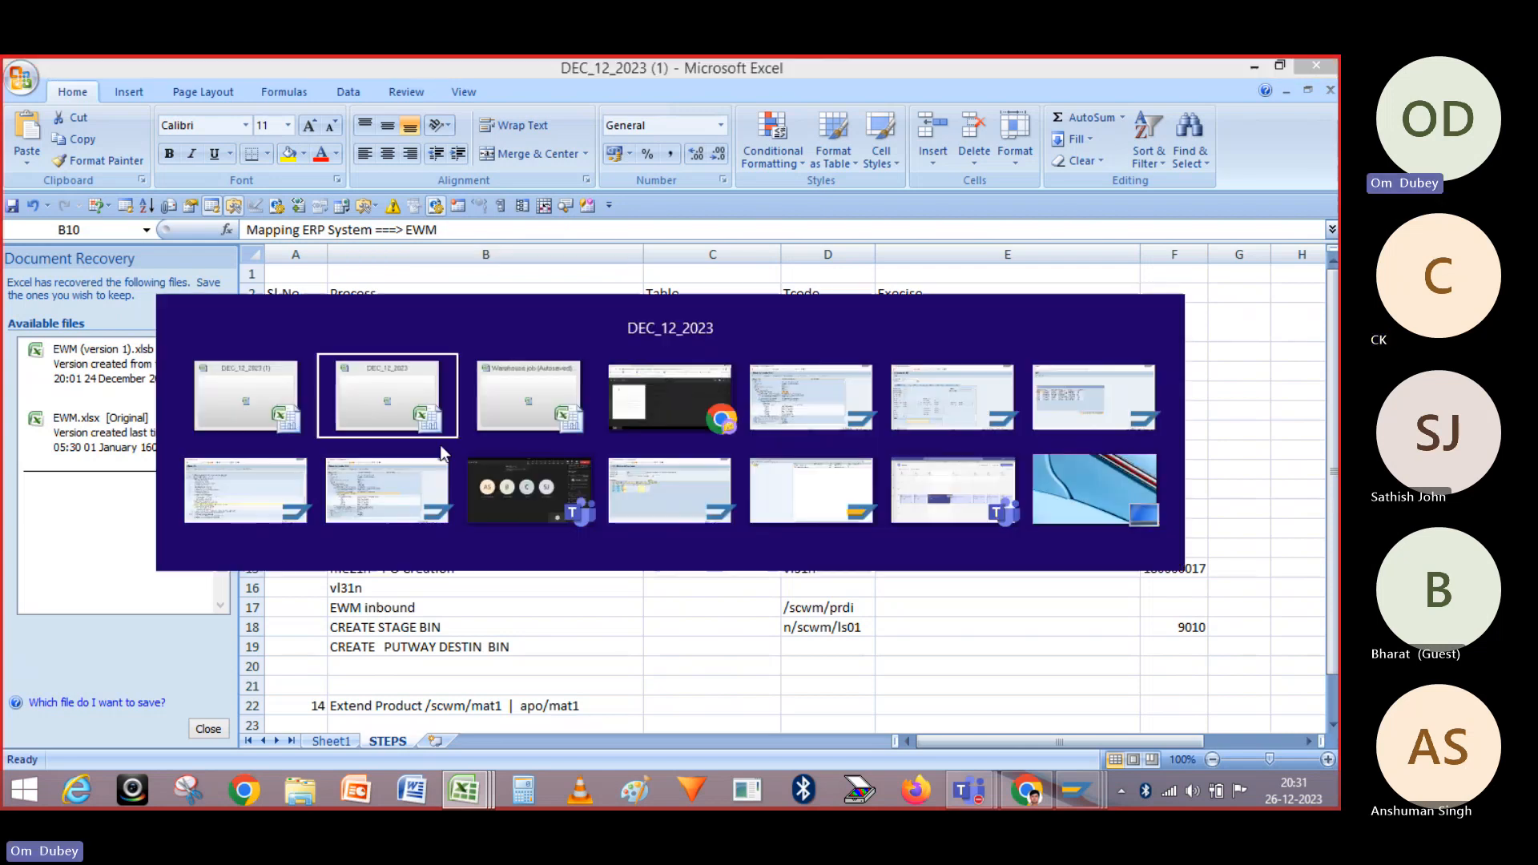
pyautogui.hotkey('alt', 'Tab')
pyautogui.click(968, 790)
pyautogui.click(993, 677)
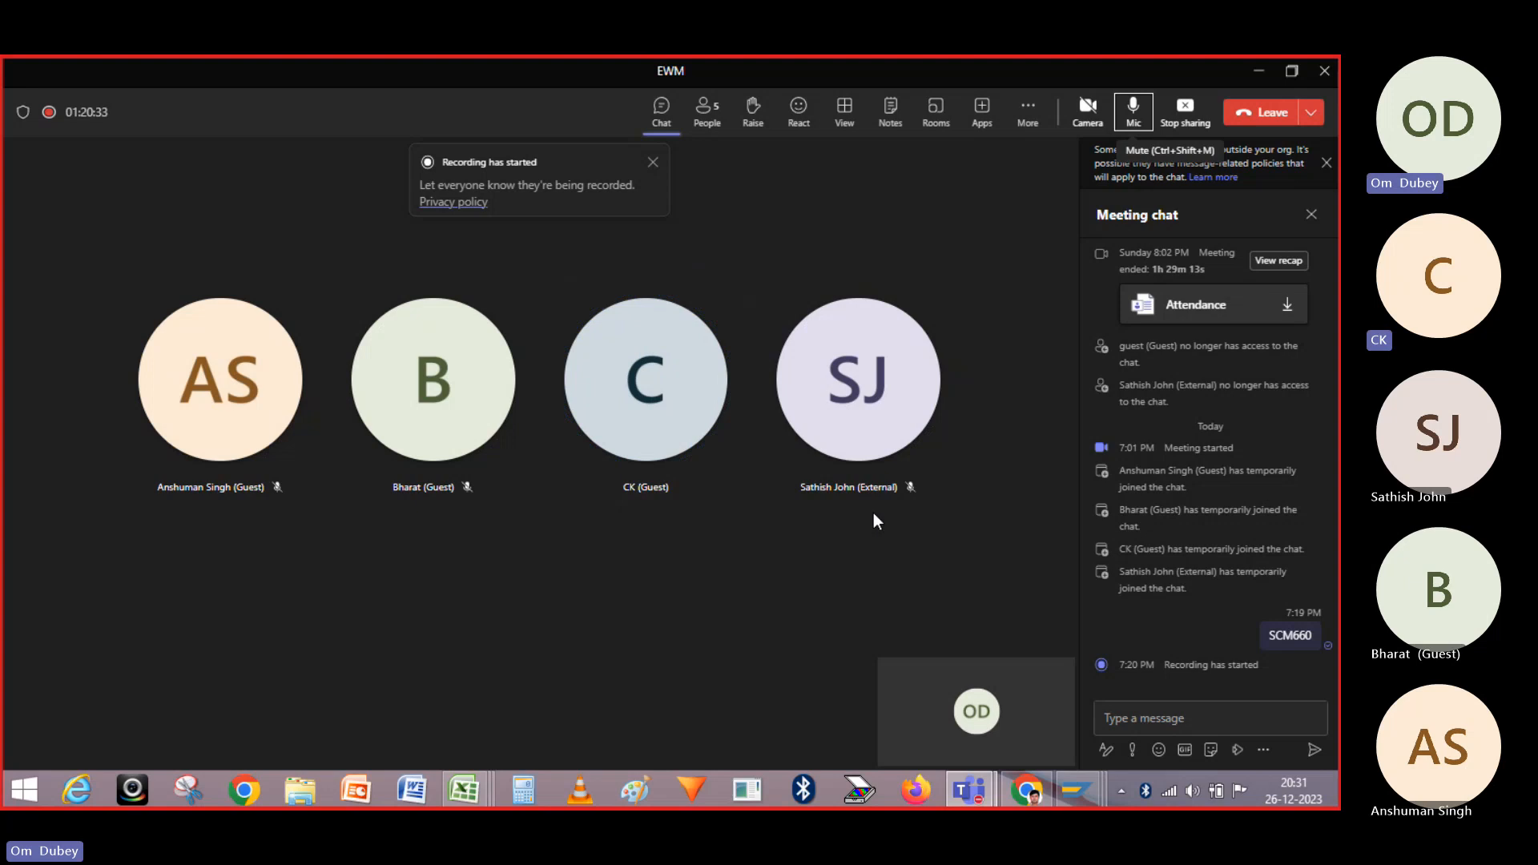
pyautogui.click(1029, 114)
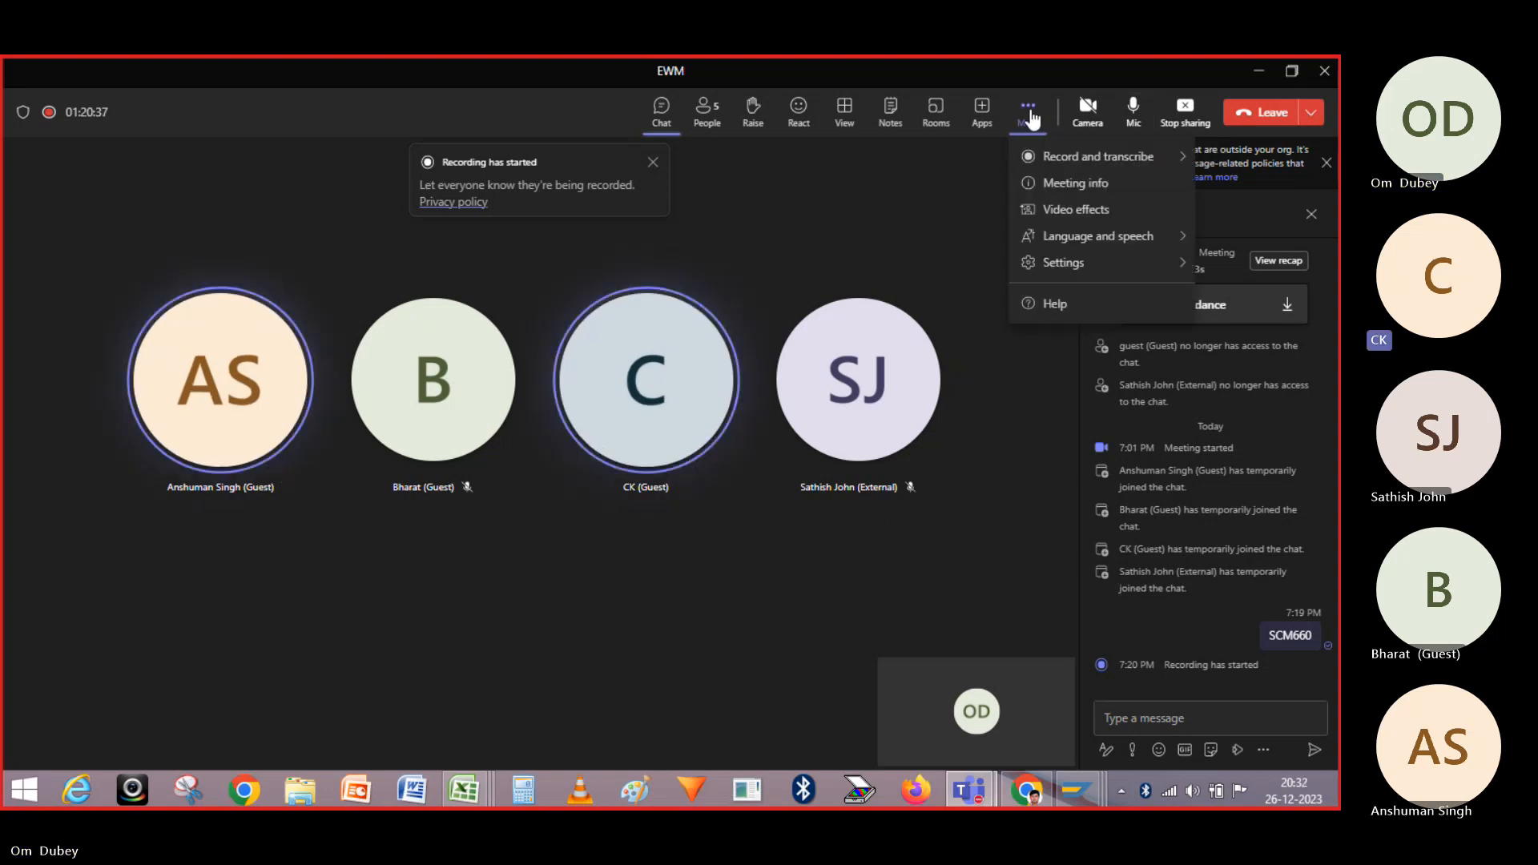
pyautogui.moveTo(1056, 159)
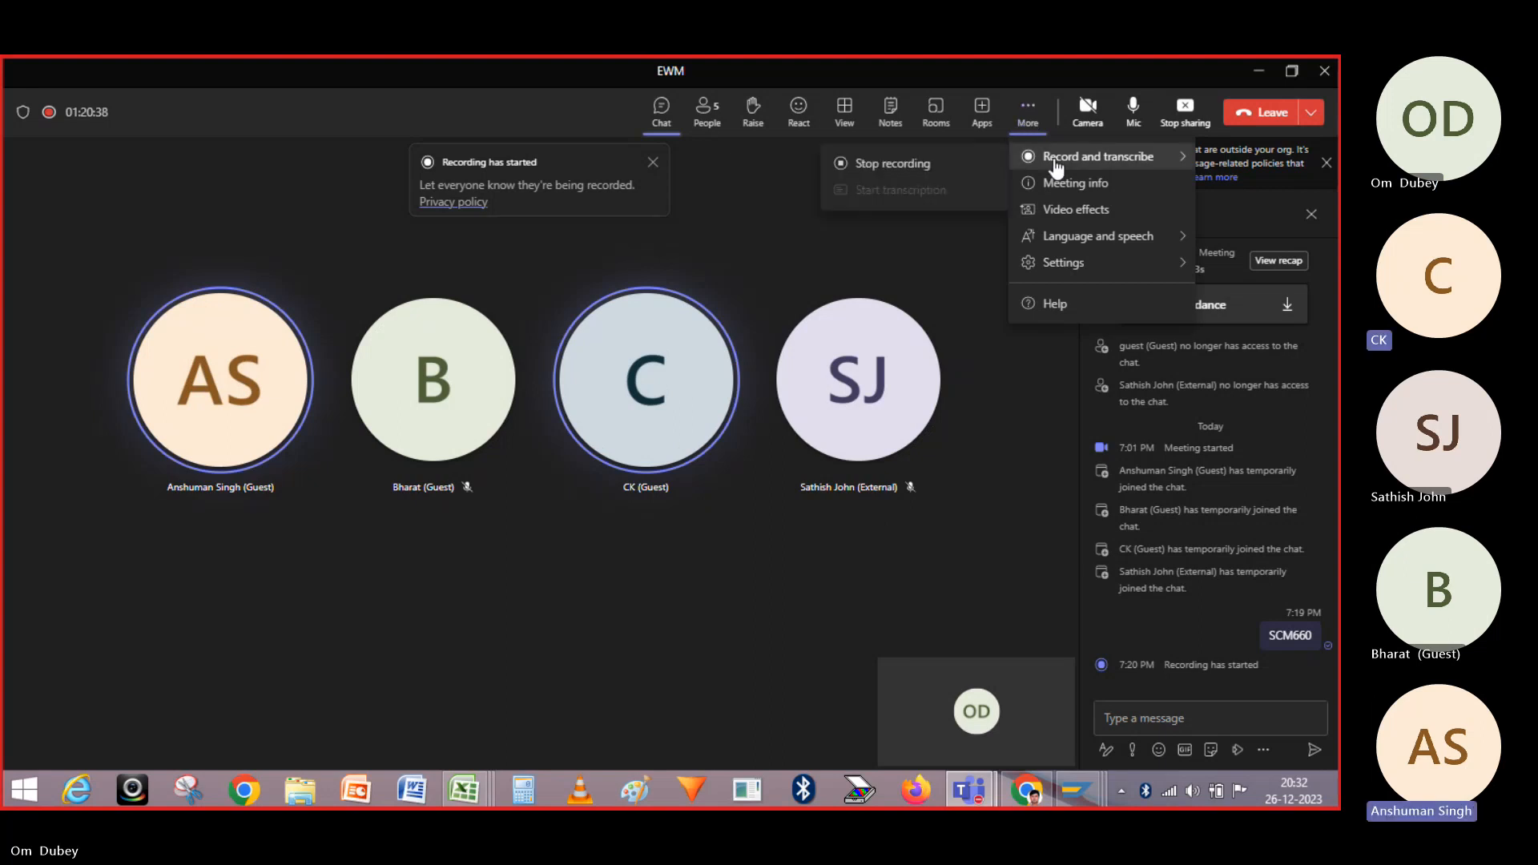
pyautogui.click(918, 172)
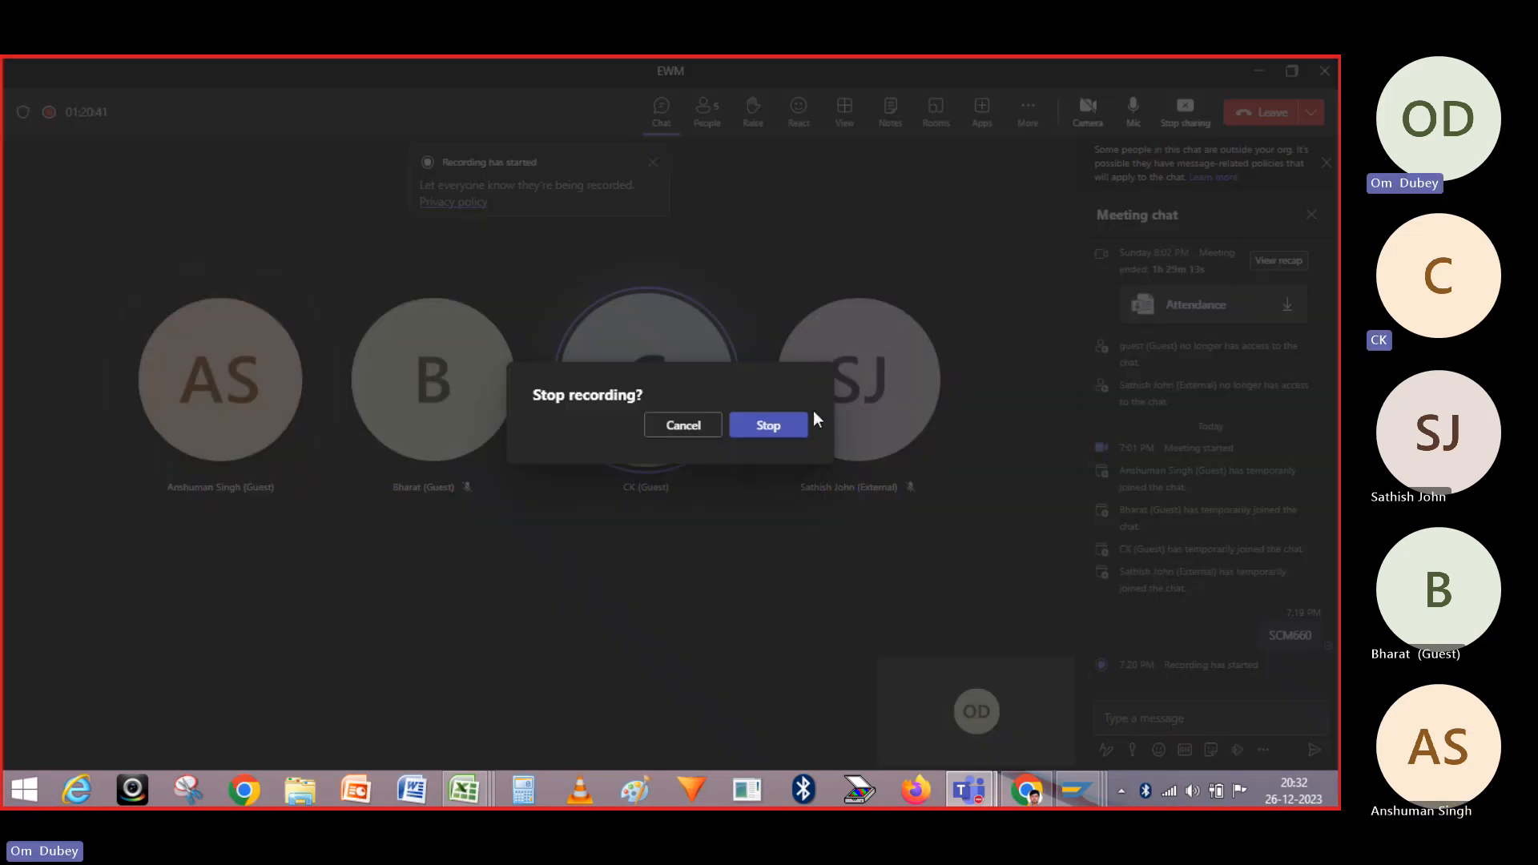